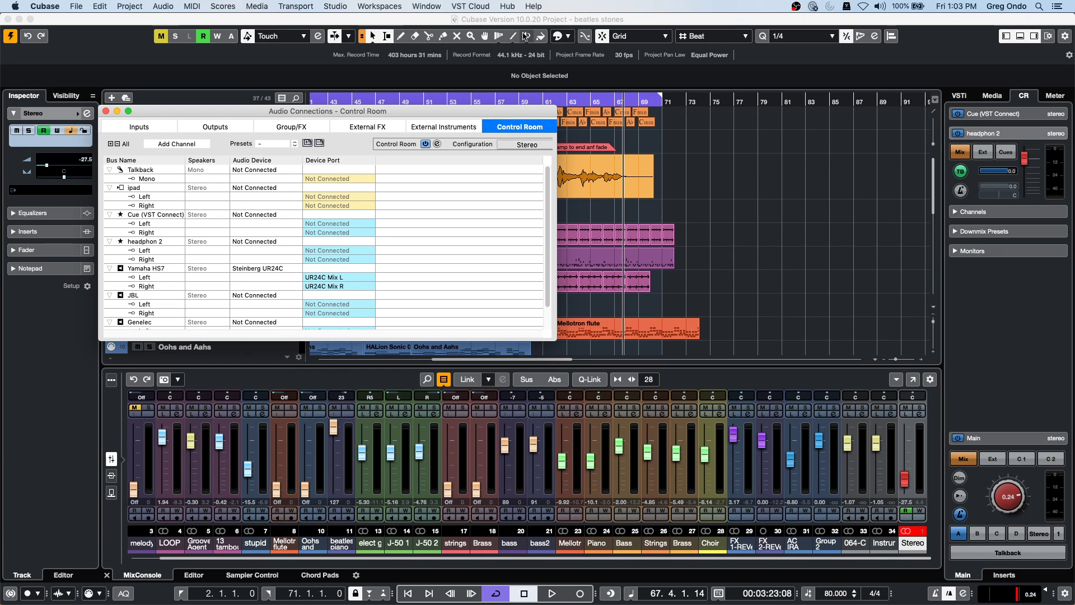
Step: Close the Audio Connections window and bring the start of the project into view on the timeline
left_click(106, 110)
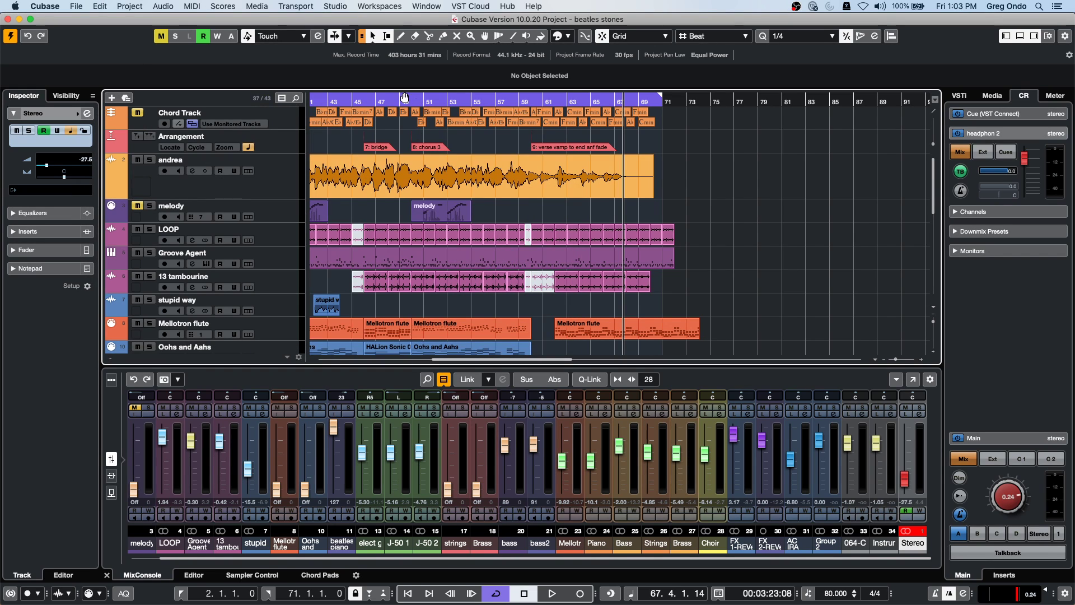
left_click_drag(408, 99, 290, 98)
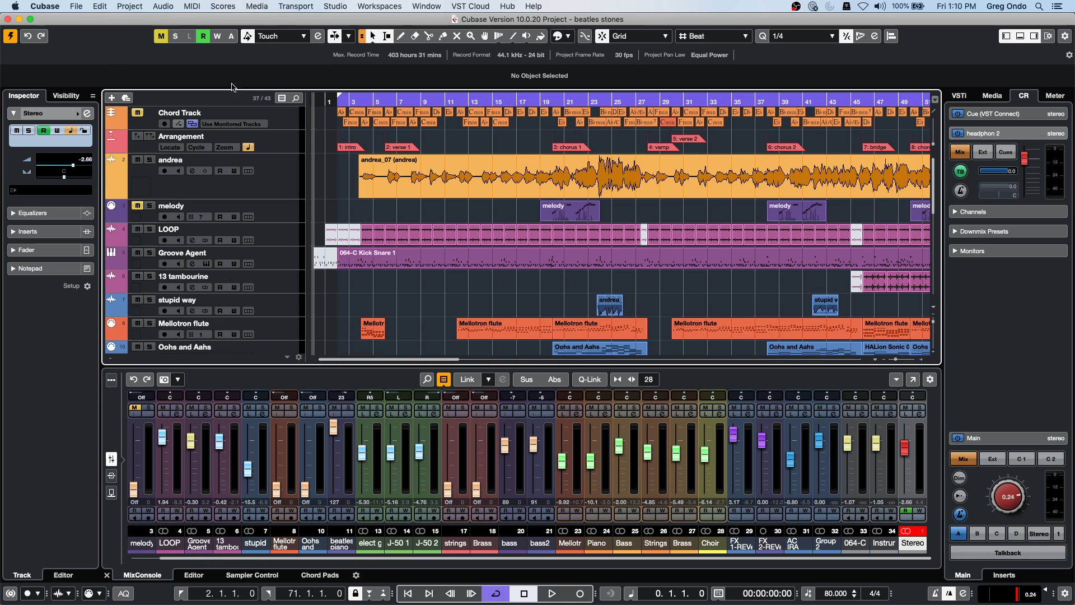
Step: Add one MIDI track directly below the orange vocal audio track, leaving its name blank
left_click(281, 170)
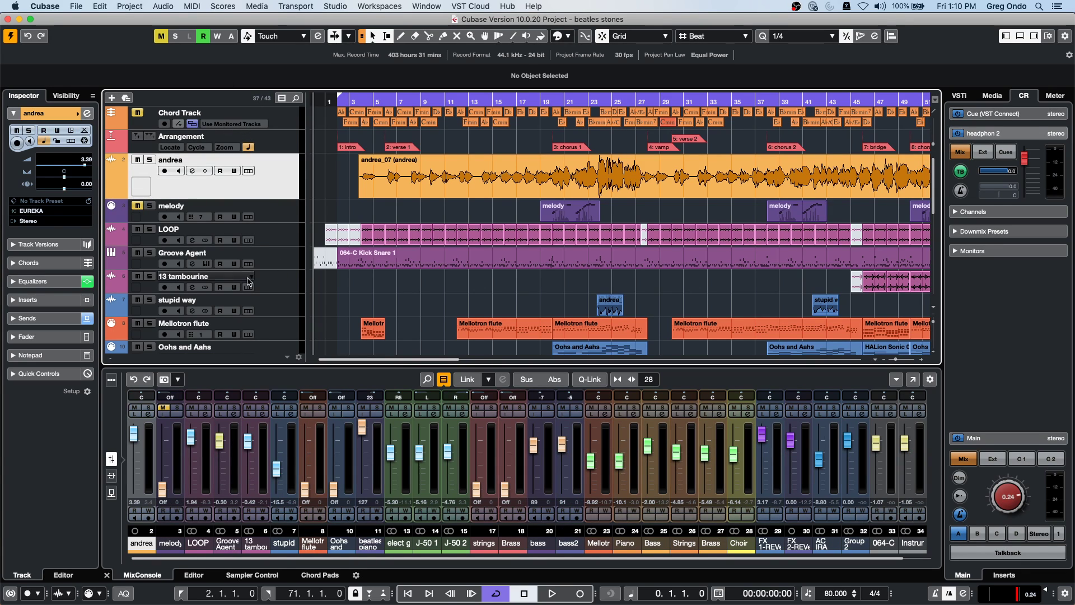
right_click(262, 180)
mouse_move(269, 183)
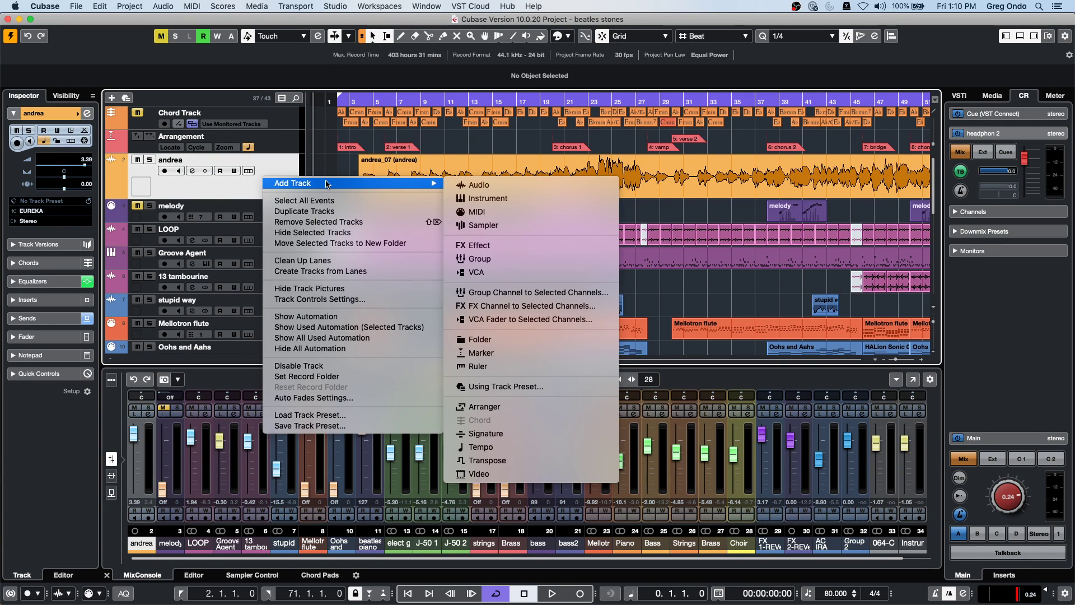
left_click(472, 211)
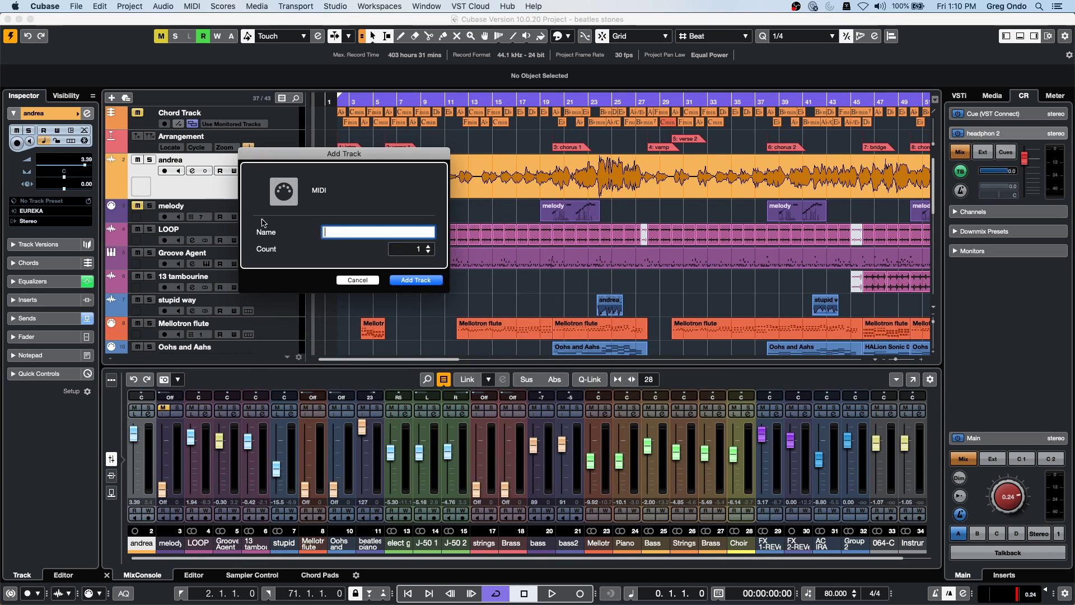
left_click(407, 279)
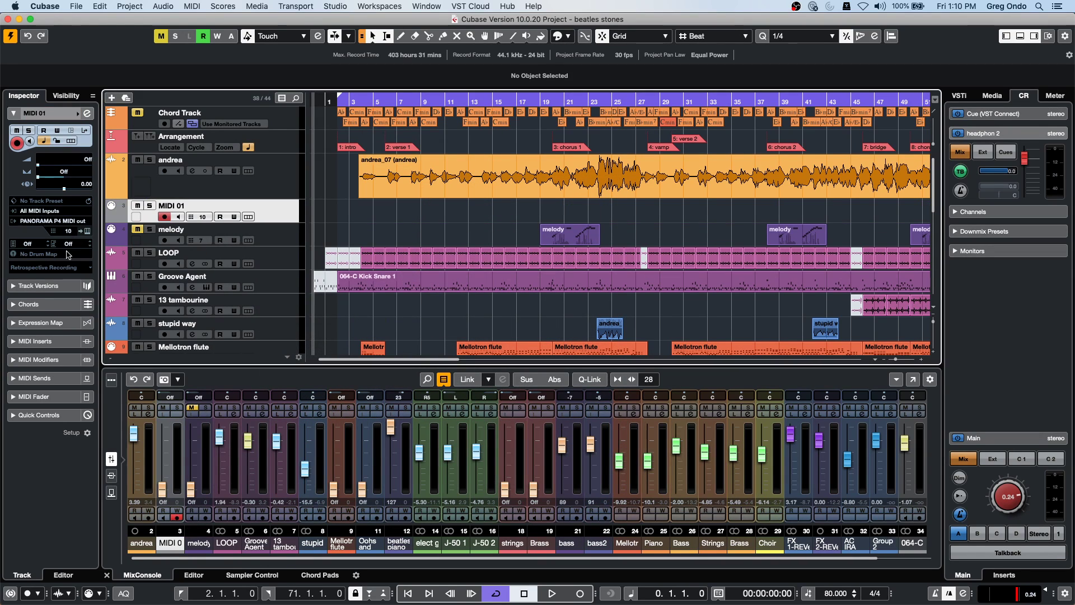
Step: Load Arpache 5 into the first MIDI insert slot of the MIDI 01 track and move its window clear of the track list
left_click(49, 340)
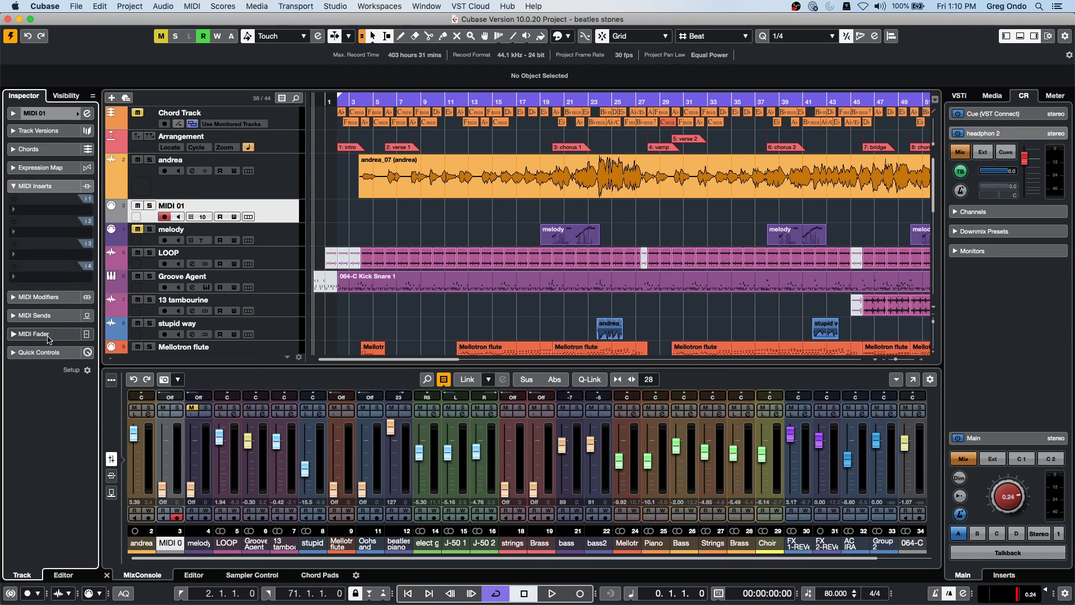
left_click(45, 208)
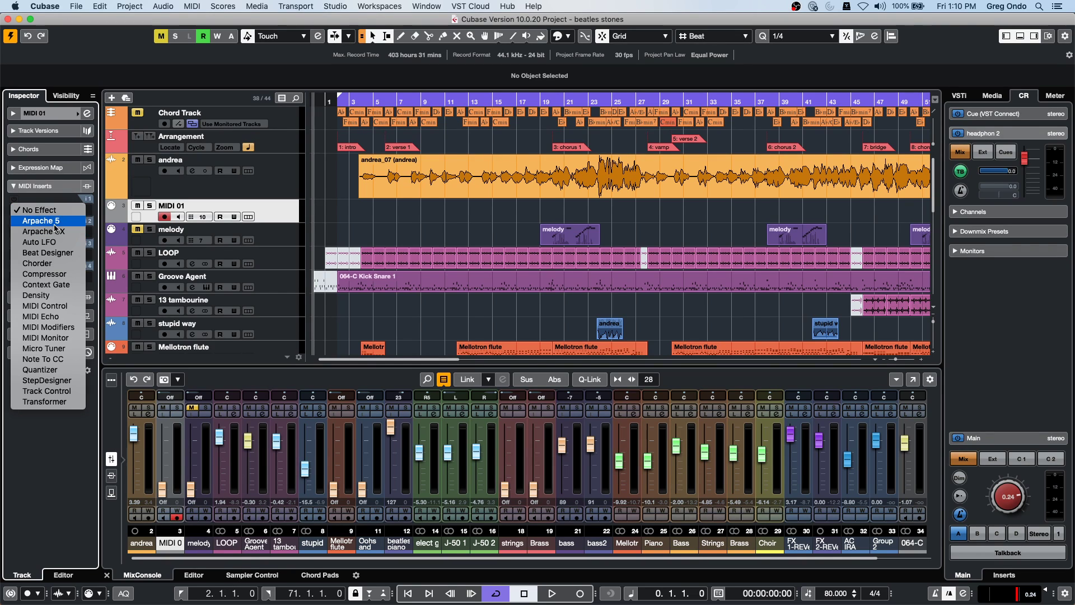
left_click(57, 221)
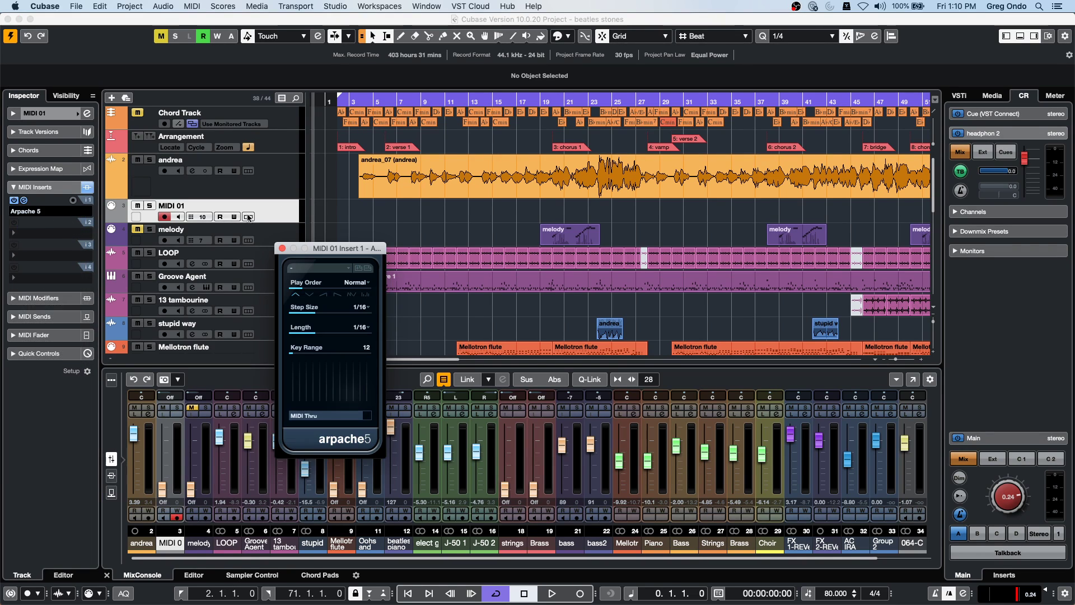
left_click_drag(335, 248, 505, 183)
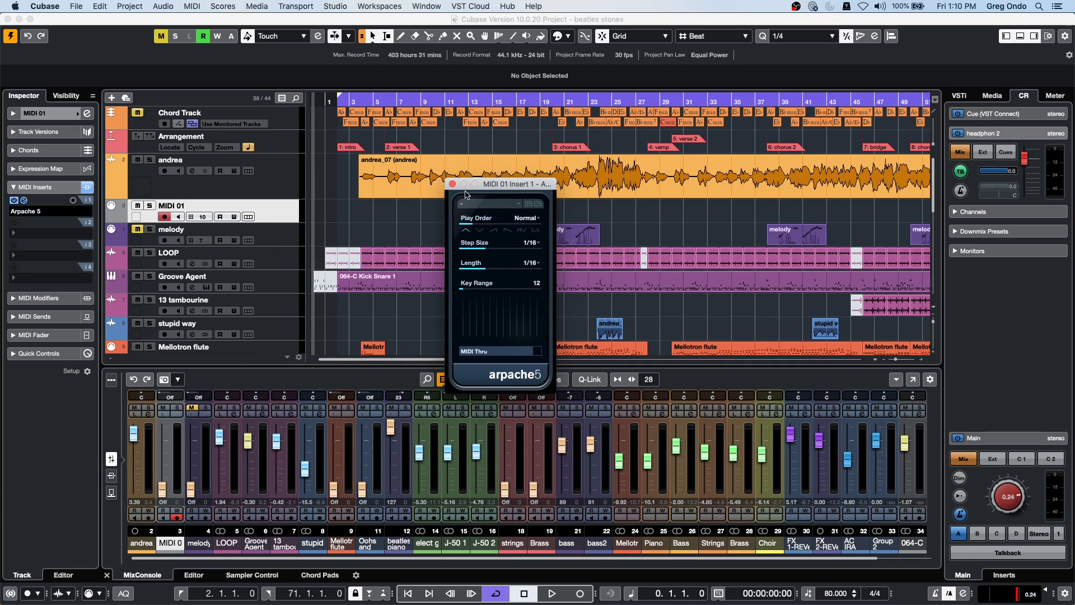
Step: Add one instrument track below MIDI 01 using the Retrologue synth with stereo audio outputs
right_click(278, 212)
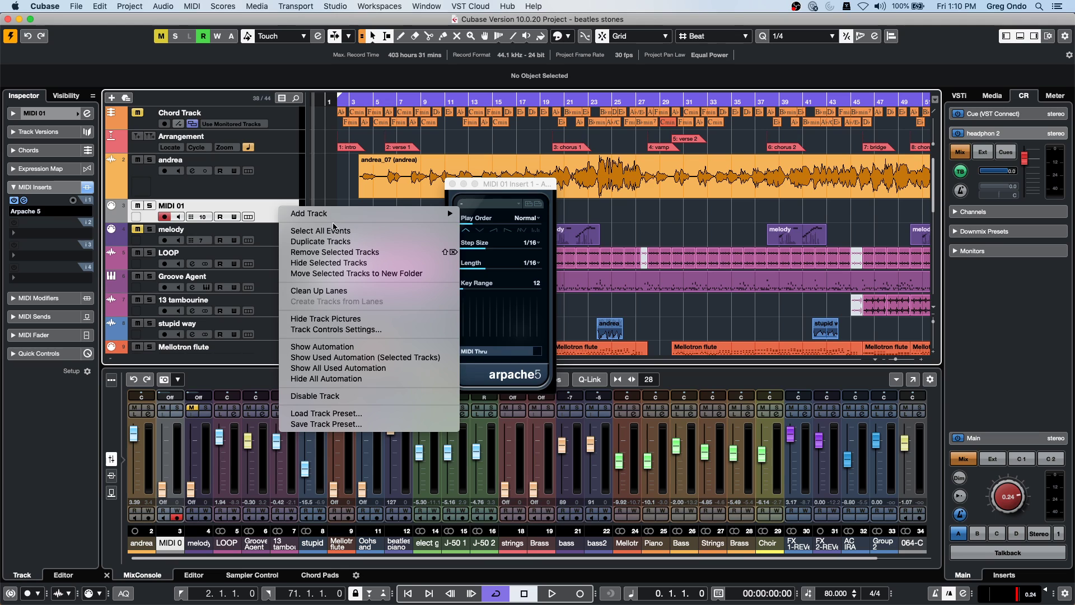
mouse_move(336, 214)
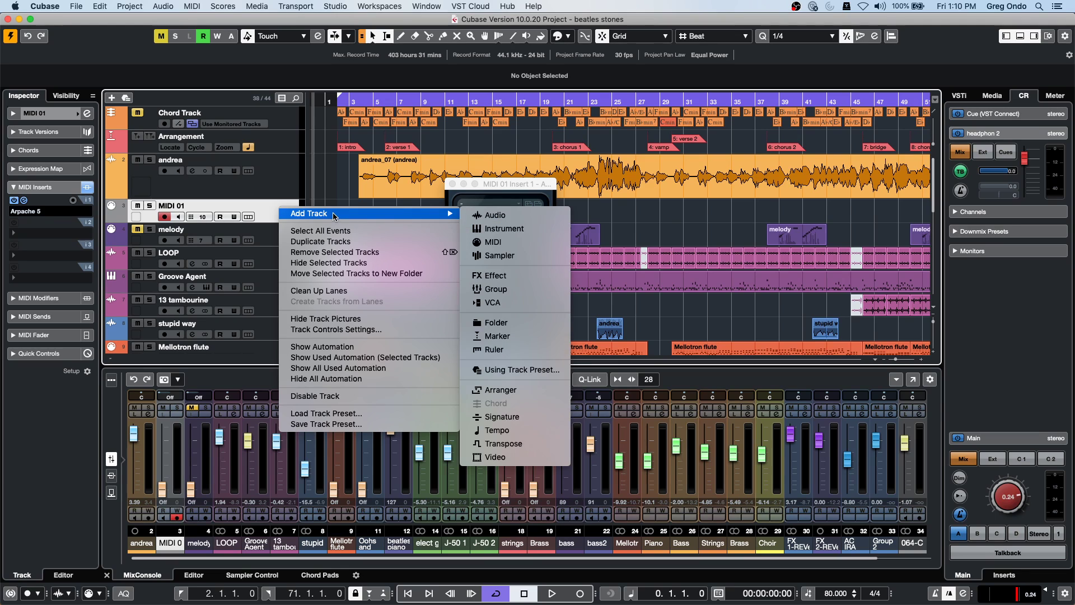
left_click(526, 229)
left_click(380, 232)
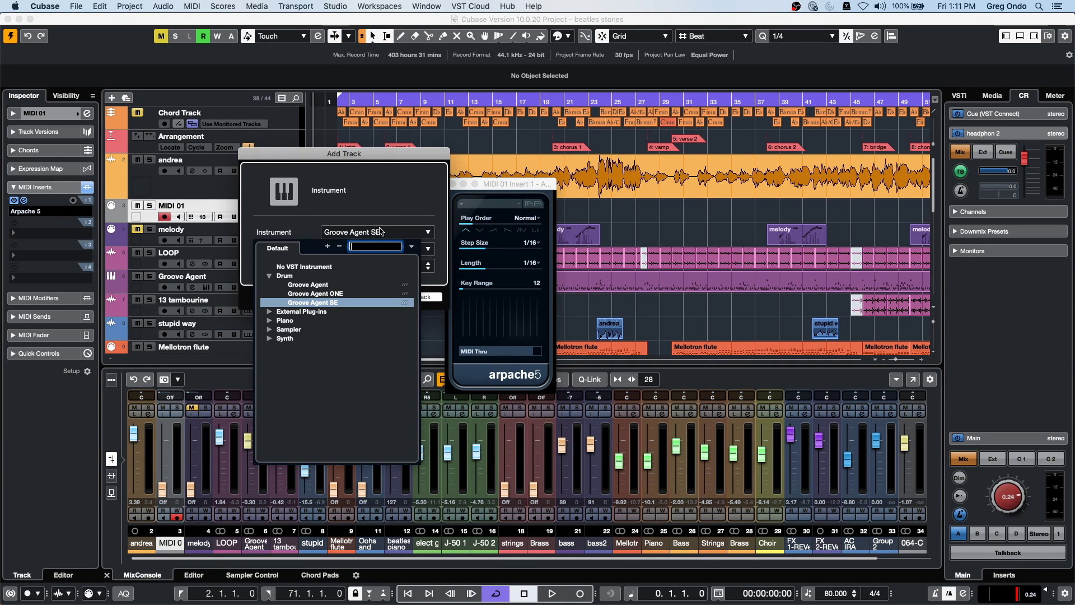
left_click(269, 338)
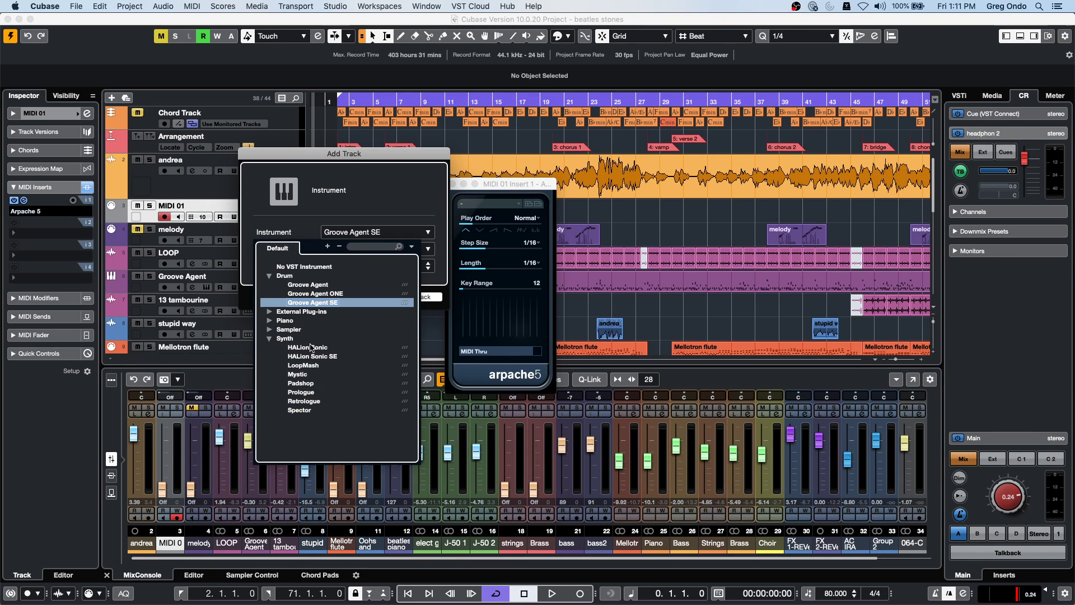
left_click(310, 402)
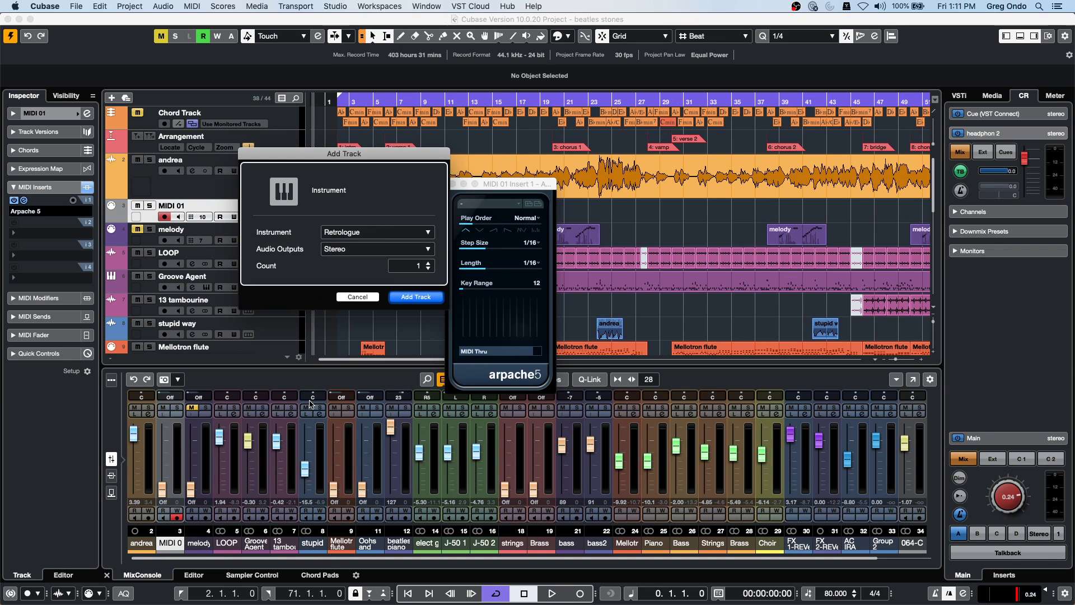
left_click(407, 297)
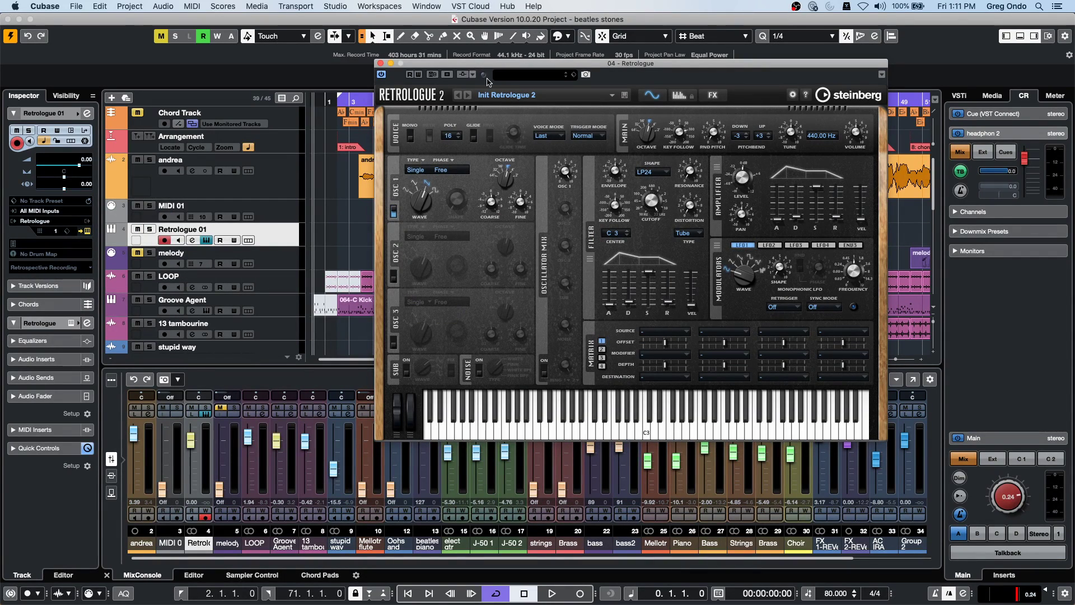
Step: Load the Noisy Trumpet preset into Retrologue and lower the Control Room main level to -6.03
left_click(506, 76)
left_click(880, 168)
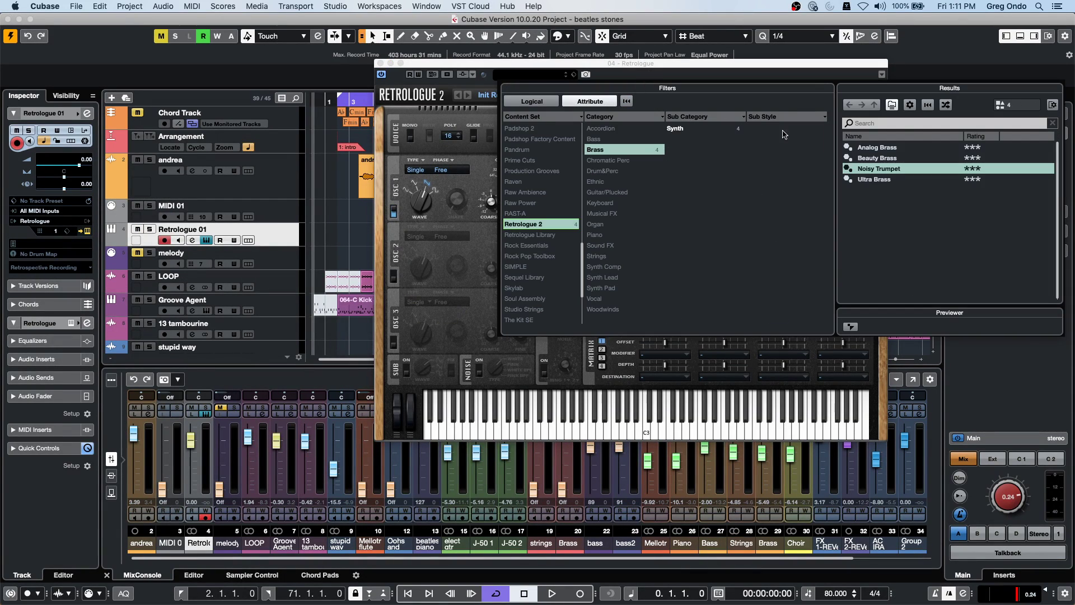
double_click(883, 169)
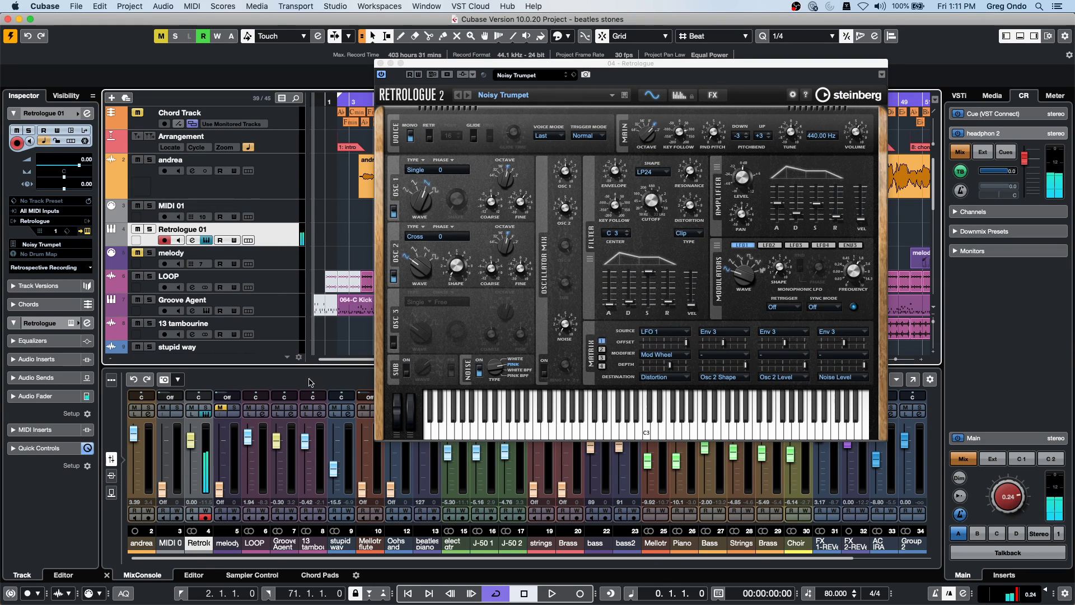
left_click_drag(1000, 495, 995, 519)
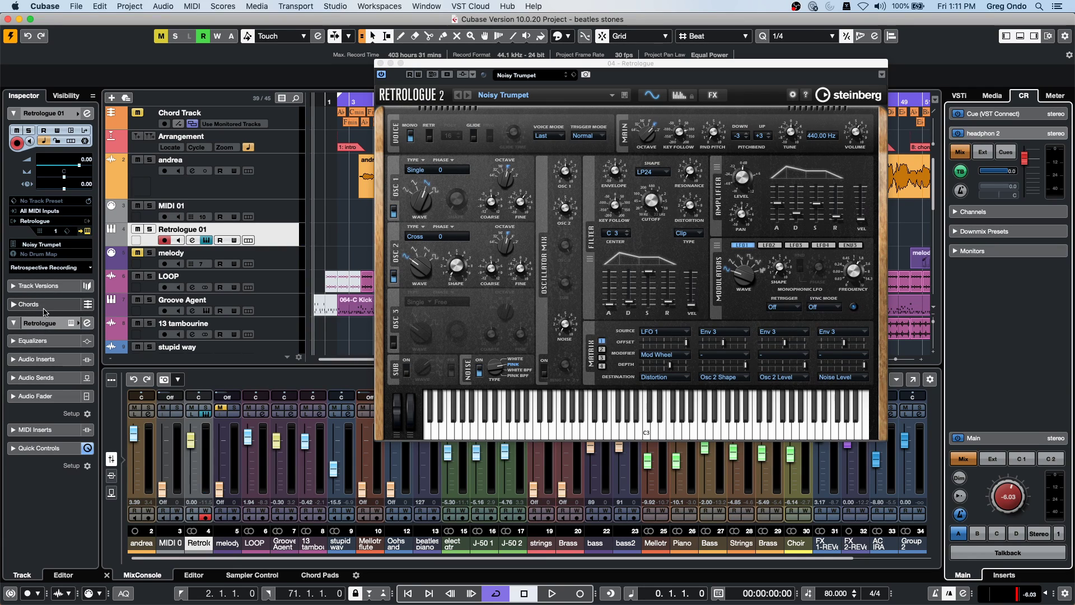
Step: Expand the MIDI Inserts section for the Retrologue 01 track
left_click(54, 360)
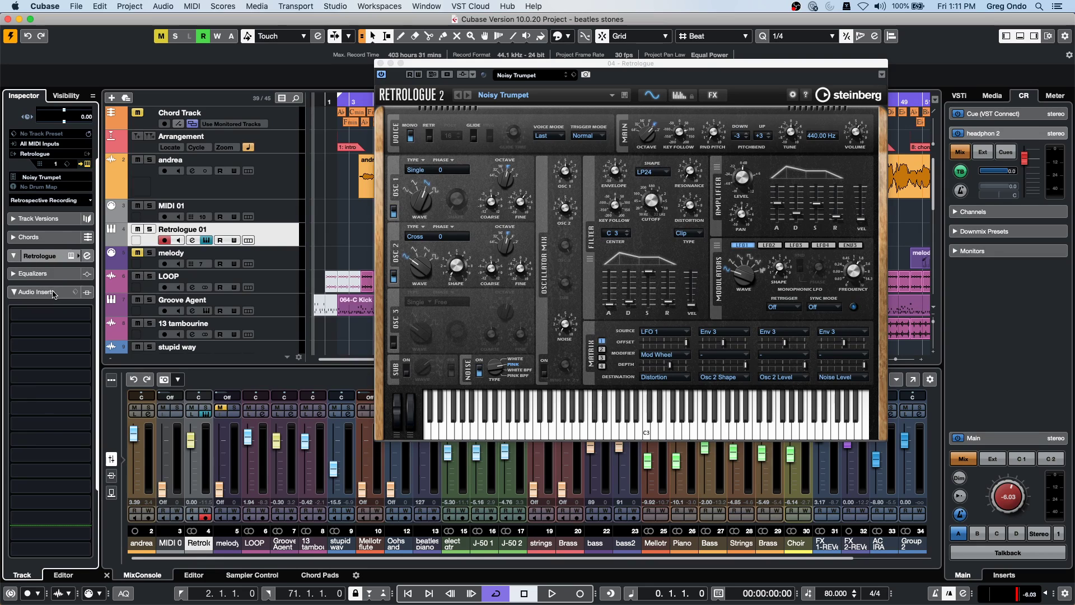
left_click(278, 246)
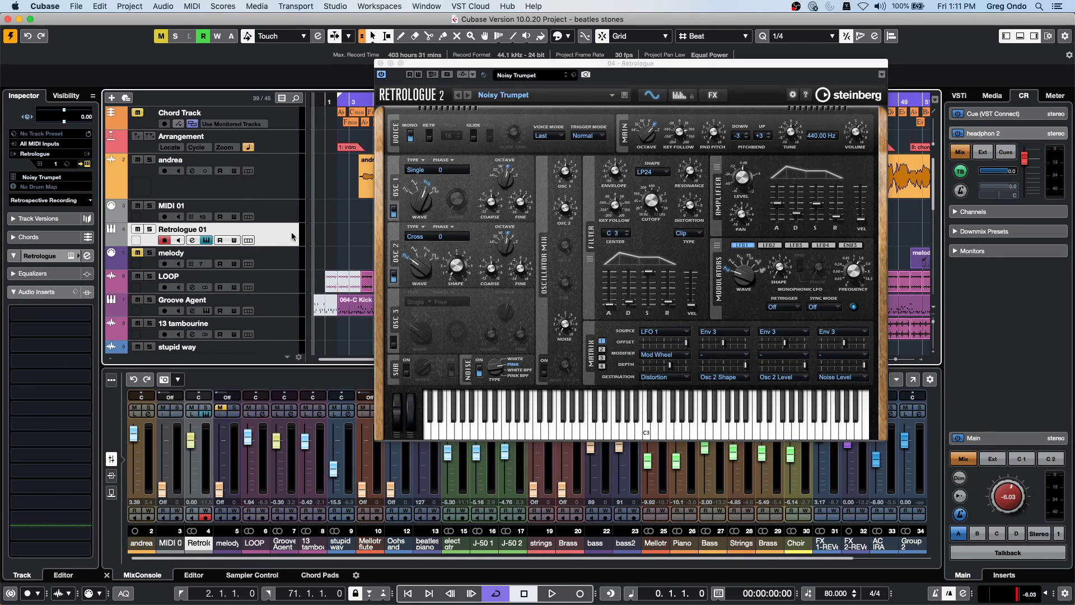
right_click(43, 236)
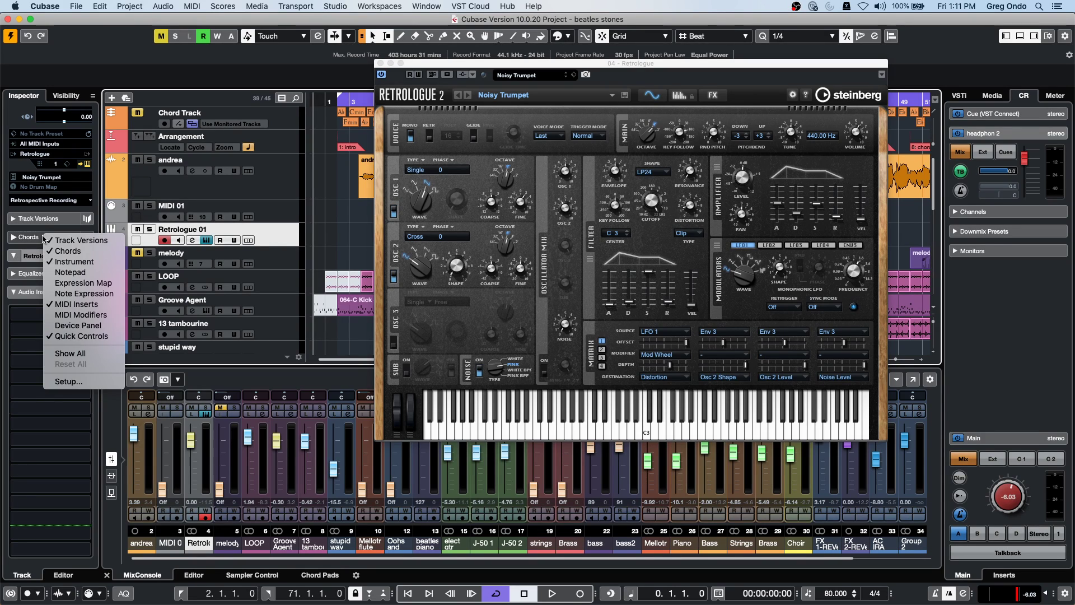
left_click(25, 288)
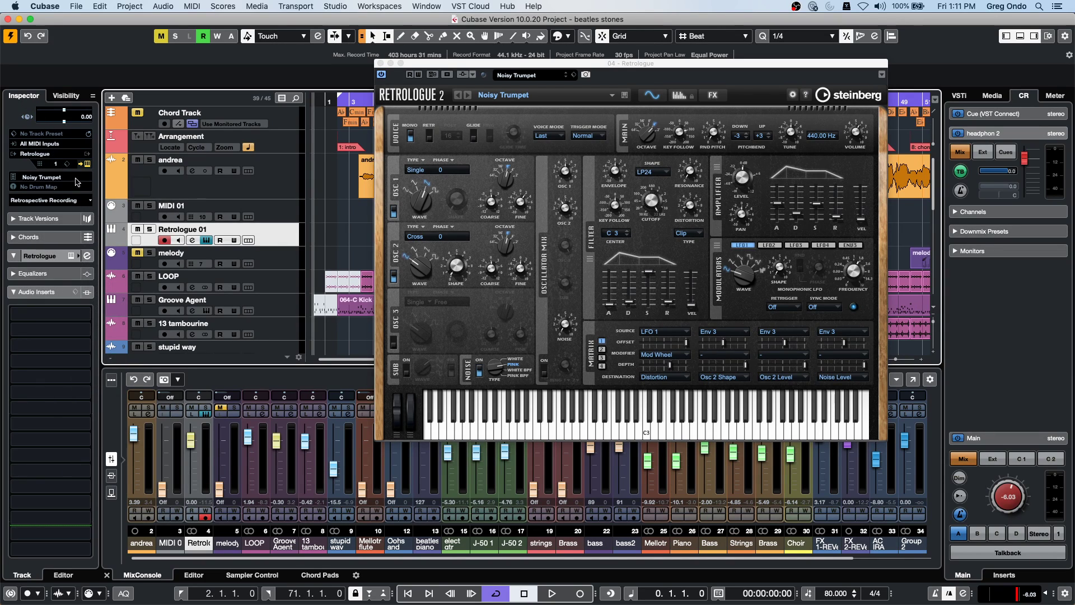
right_click(38, 290)
left_click(40, 431)
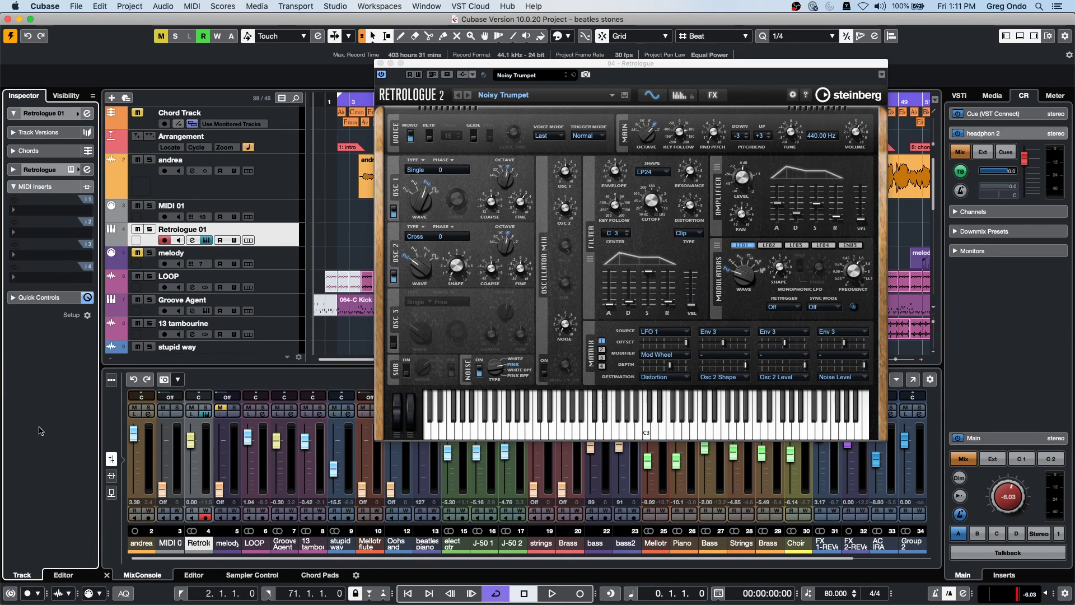
Step: Load Arpache 5 into the first MIDI insert slot of Retrologue 01 and move its window off the synth
left_click(40, 209)
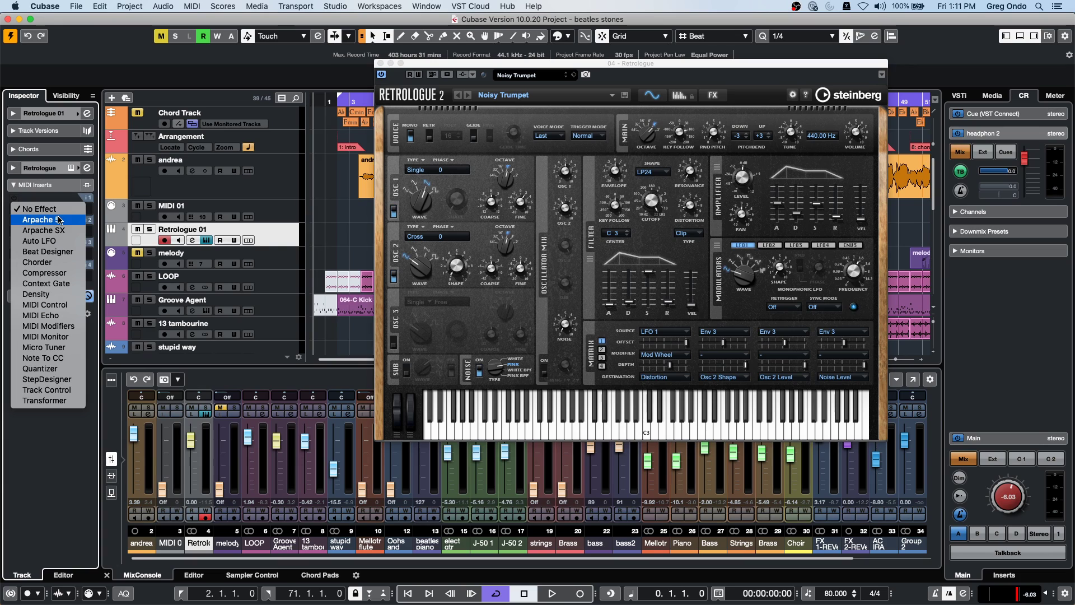
left_click(59, 220)
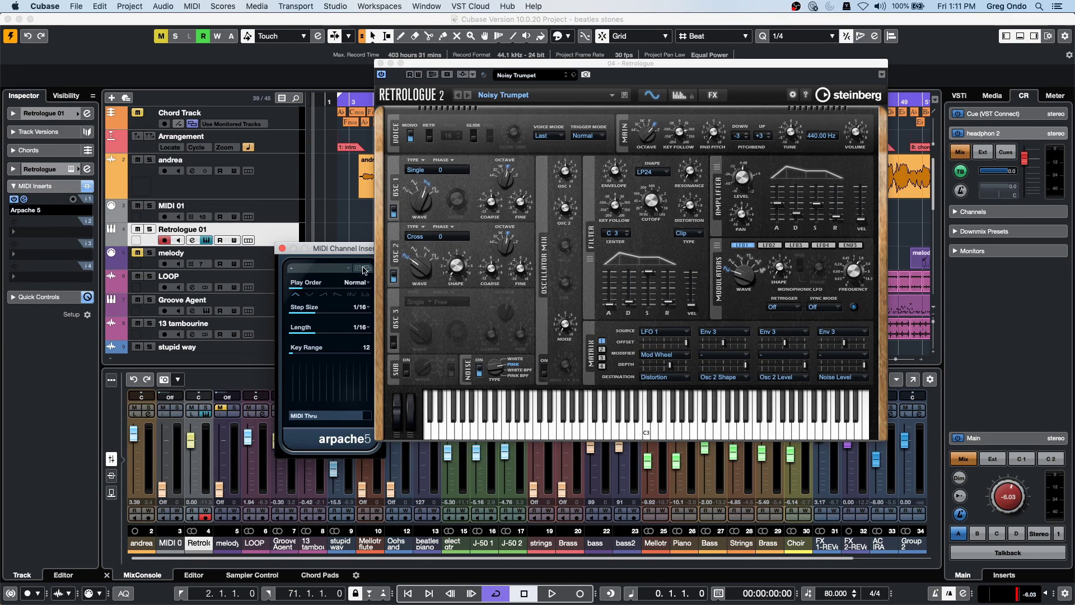
left_click_drag(353, 250, 243, 280)
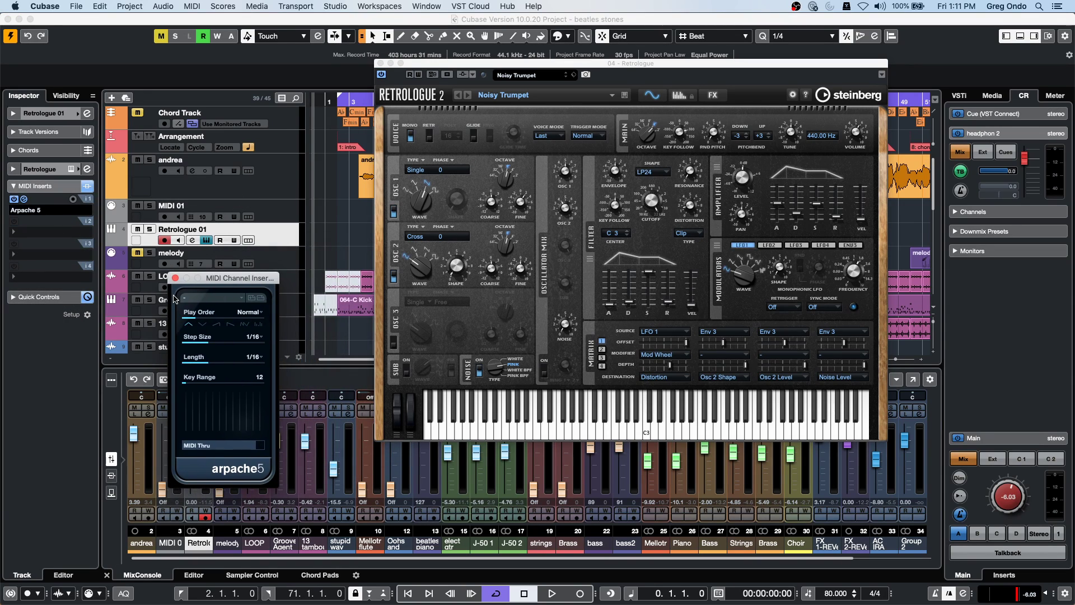
Step: Audition Arpache 5 on Retrologue with step sizes 1/8 and 1/16 T, ending with step size 1/16 and a dotted 1/8 length
left_click(512, 396)
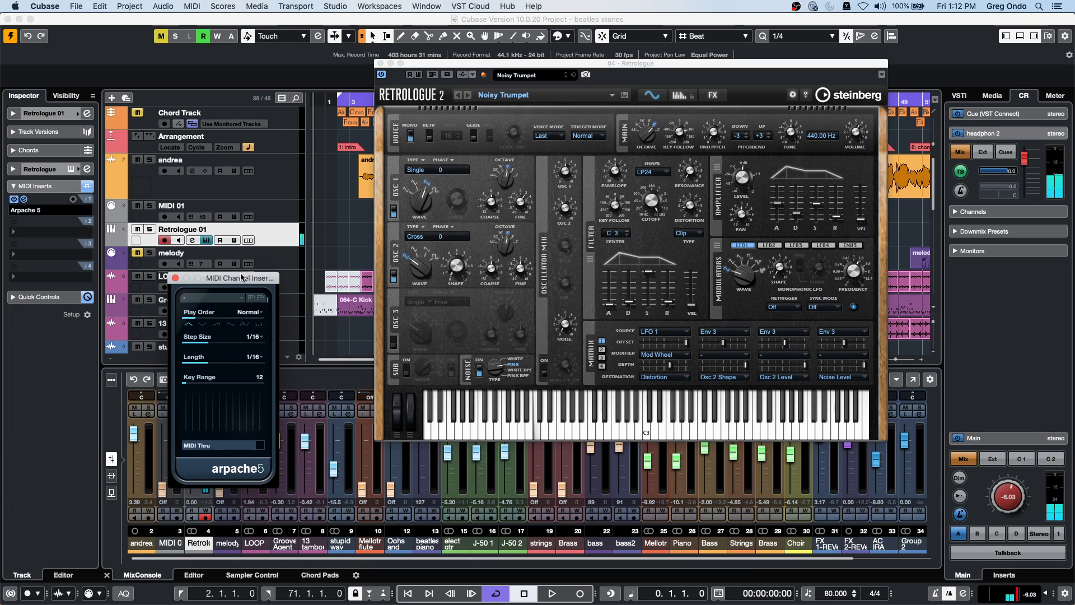
left_click(255, 338)
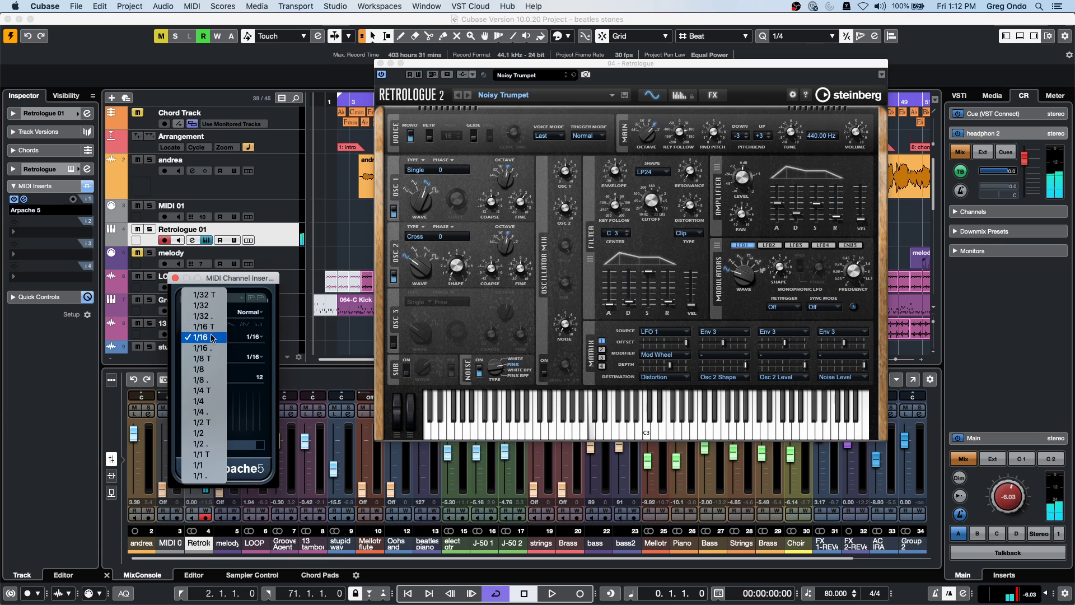
left_click(212, 369)
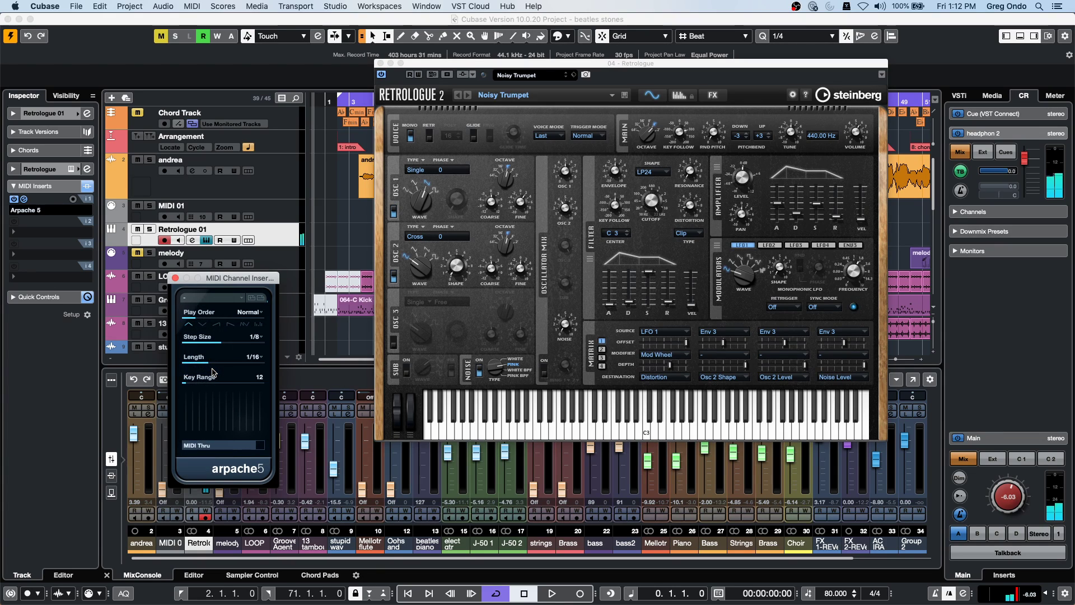
left_click(252, 343)
left_click_drag(253, 342, 203, 342)
left_click(251, 336)
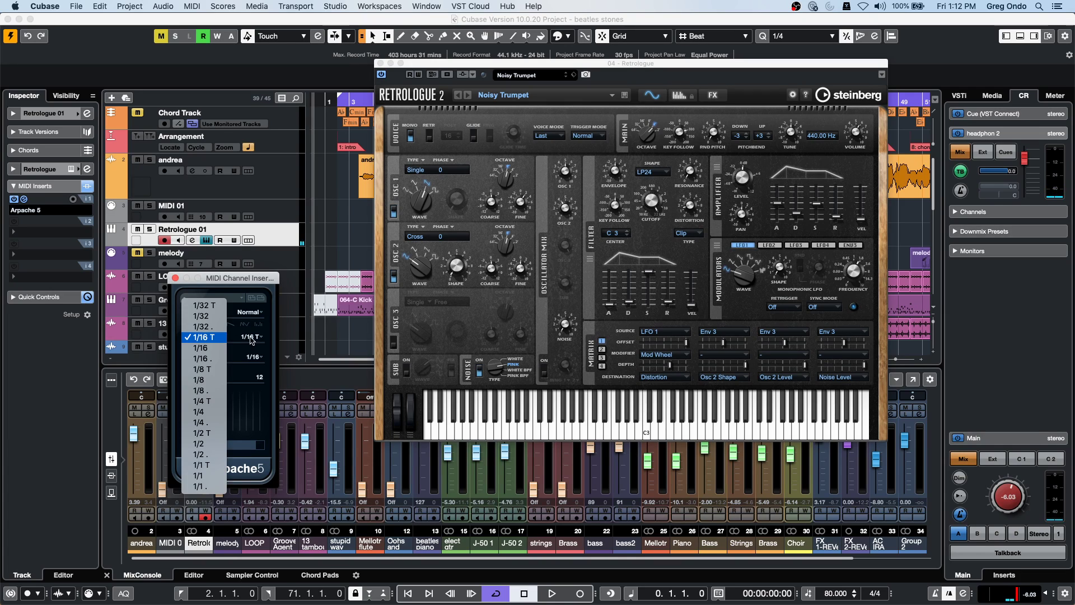
left_click(203, 348)
left_click(257, 356)
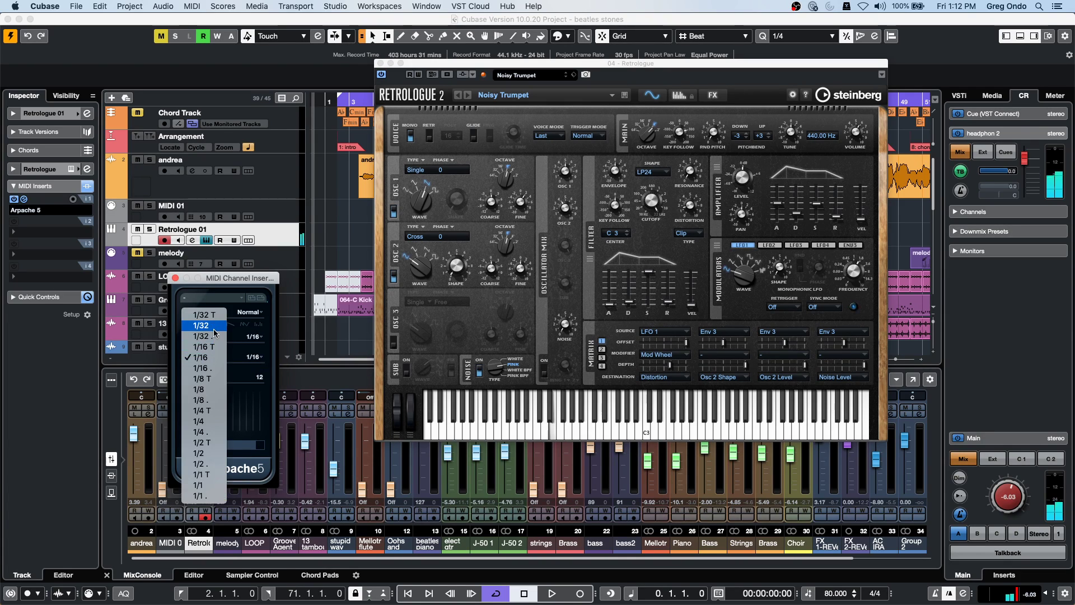
left_click(213, 401)
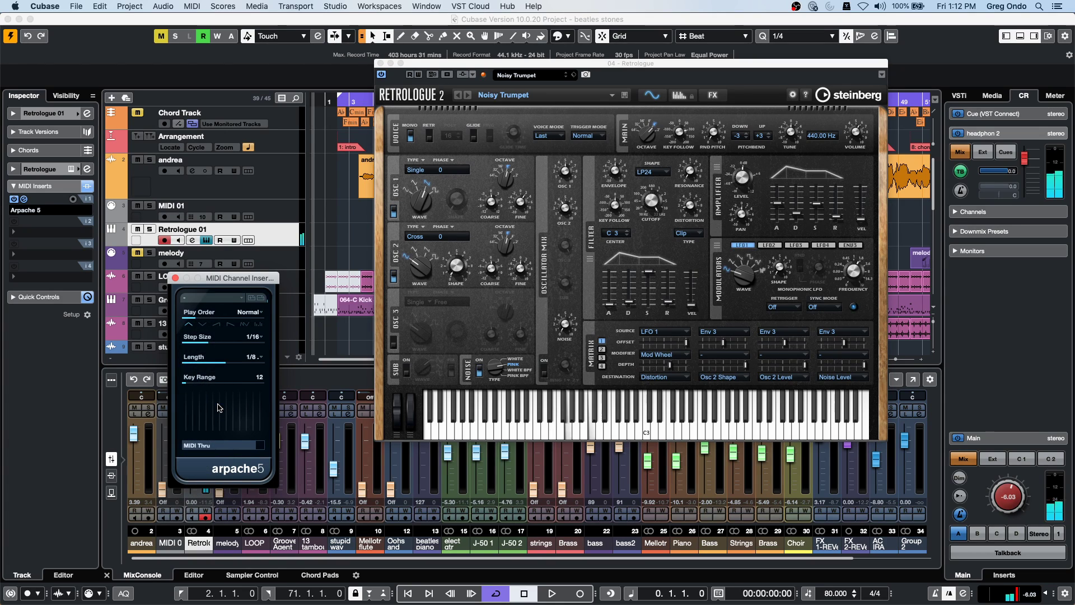
Step: Remove Arpache 5 from the Retrologue 01 track by setting its first MIDI insert slot to No Effect
left_click(31, 210)
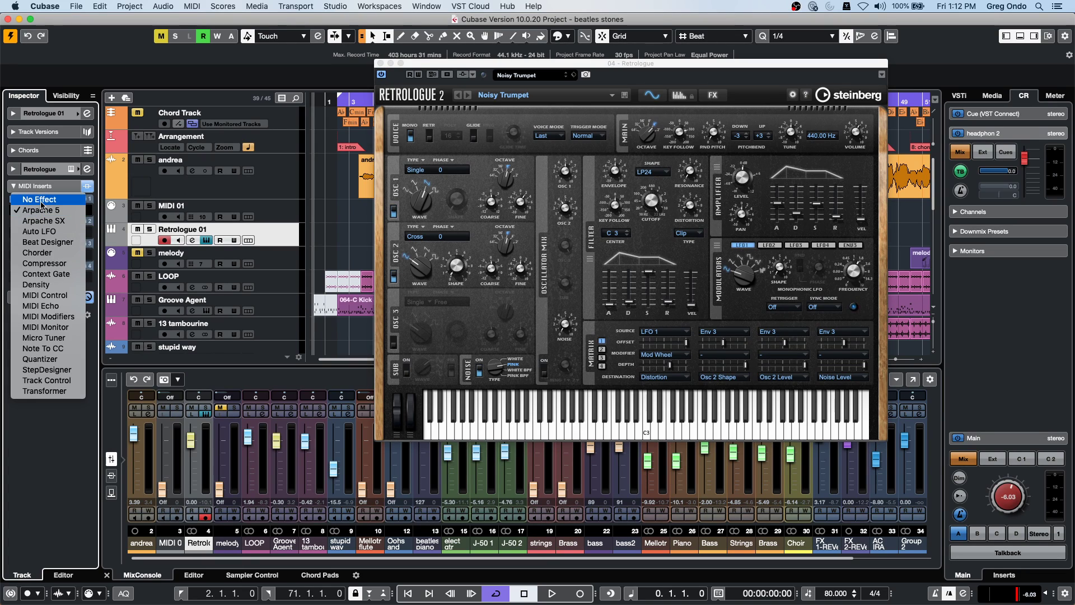
left_click(32, 191)
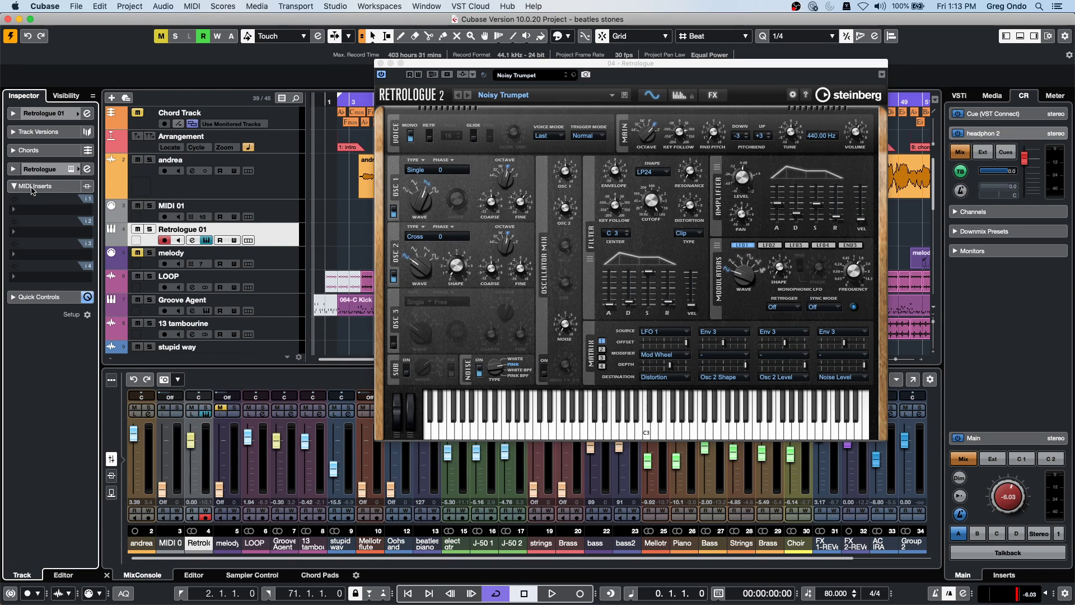
Step: Close the Retrologue synth window so the project's tracks are uncovered
left_click(381, 58)
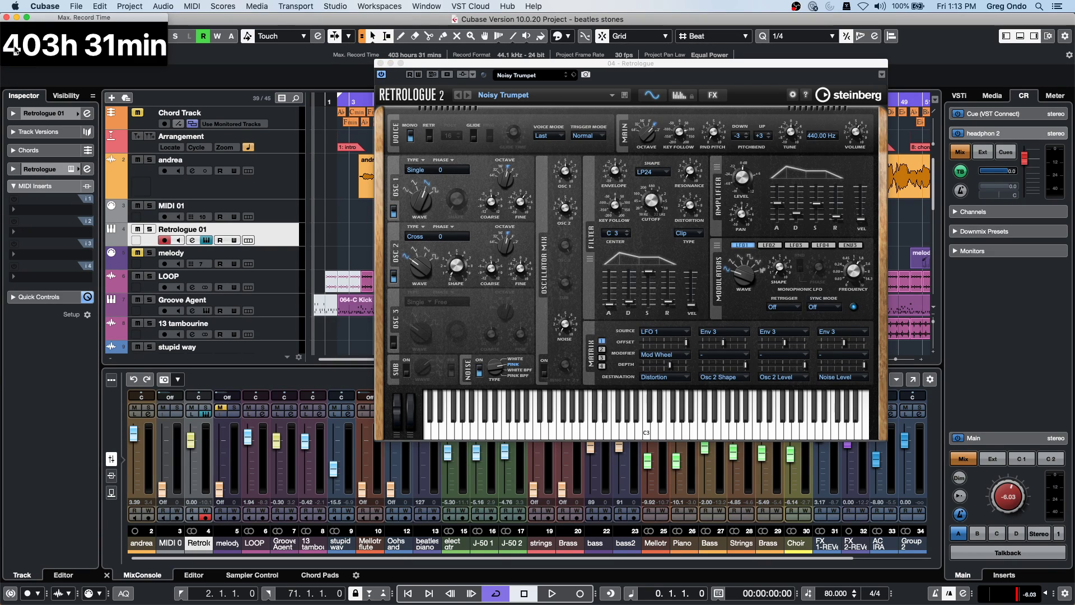
left_click(6, 18)
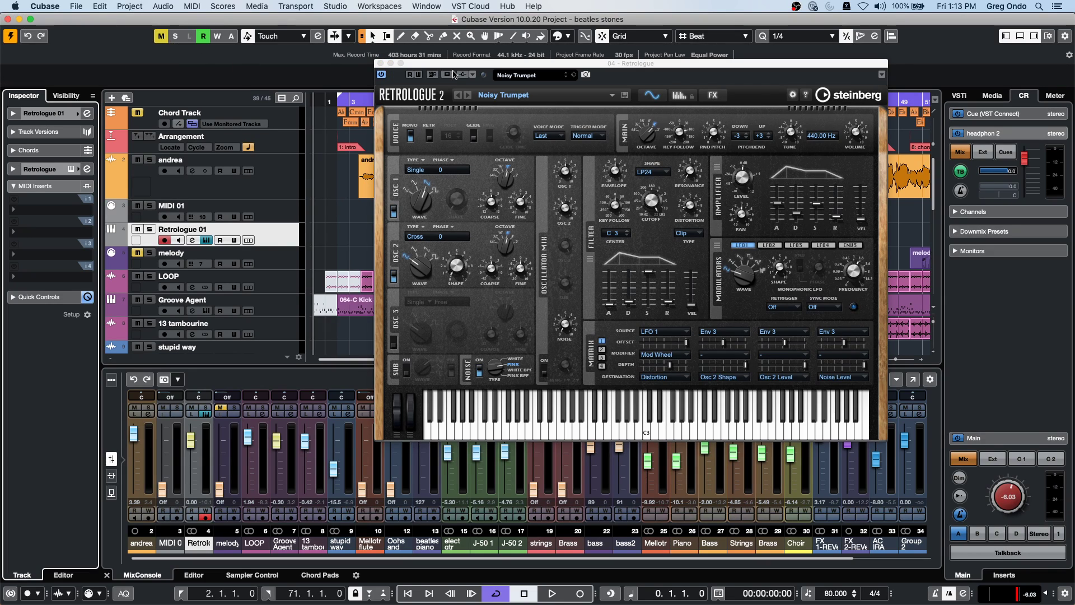
left_click(380, 63)
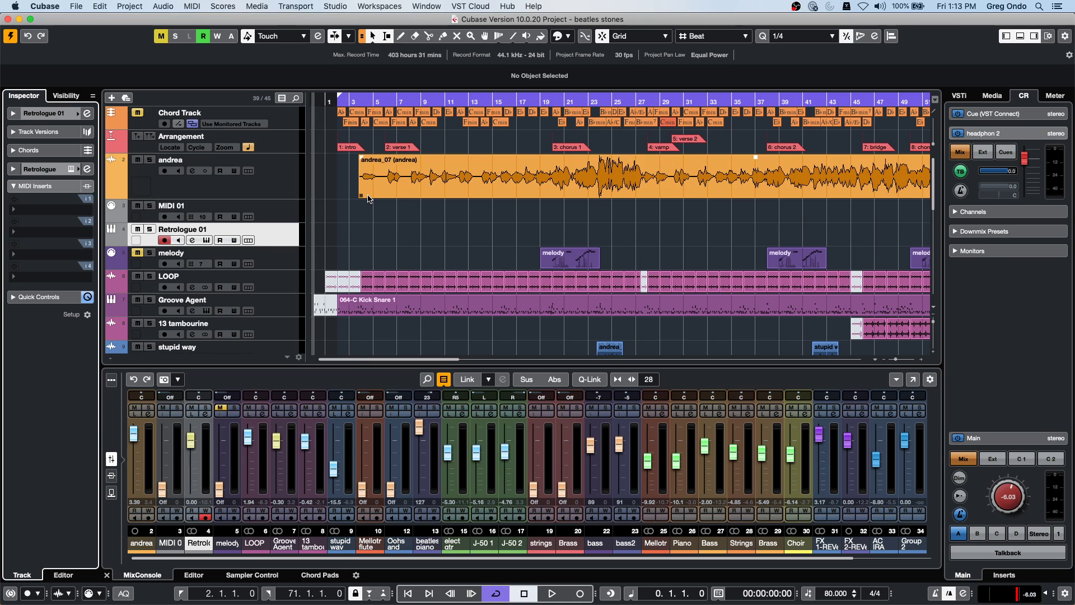
Step: Switch the first audio track's insert plug-in selector from the custom collection to Default, leaving its first insert slot empty
left_click(280, 184)
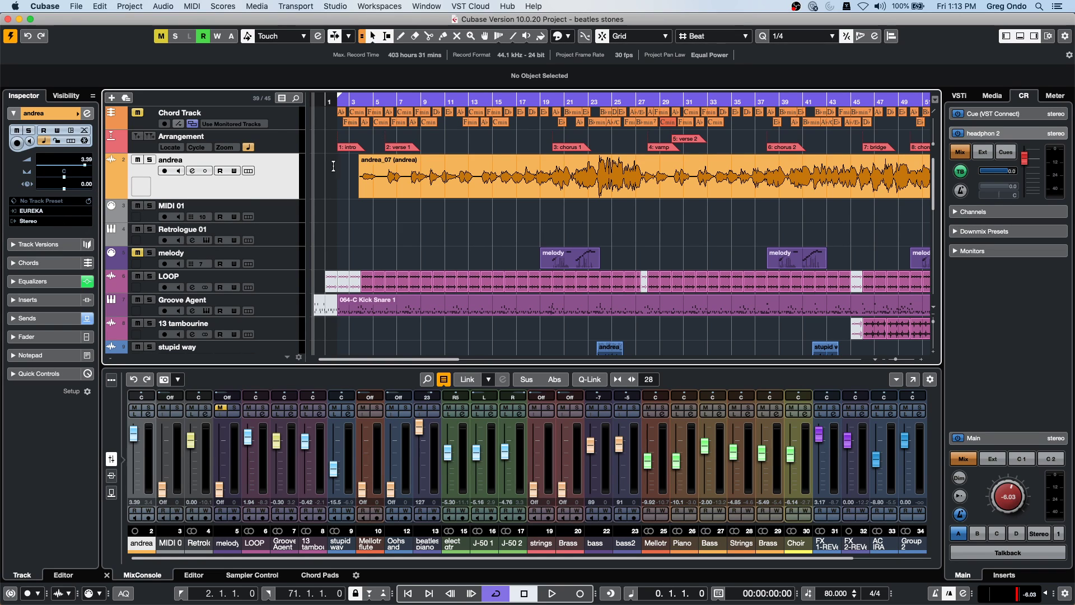
left_click(33, 300)
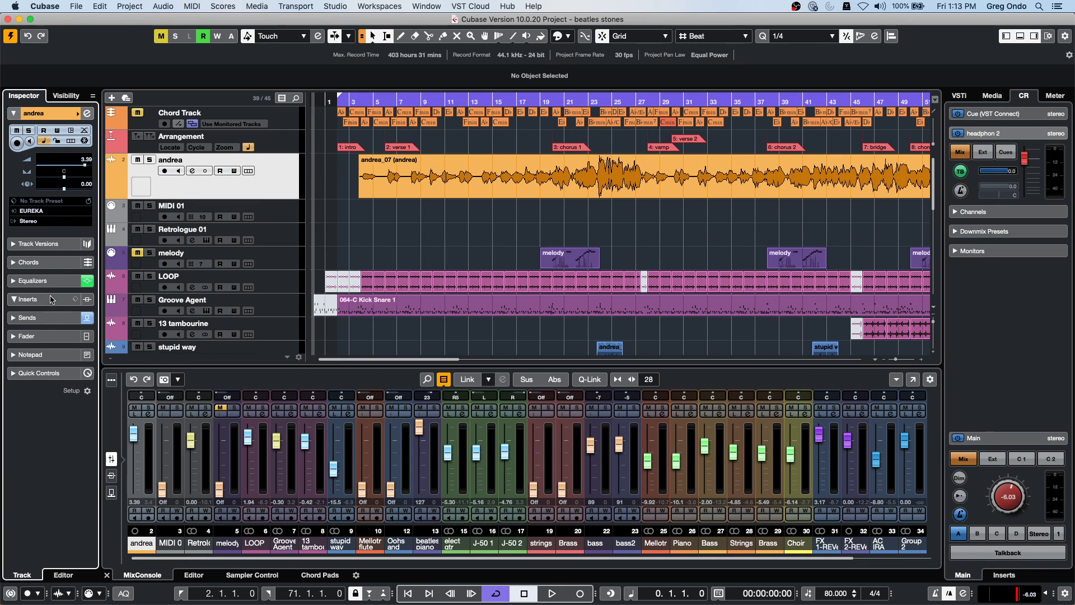
left_click(51, 210)
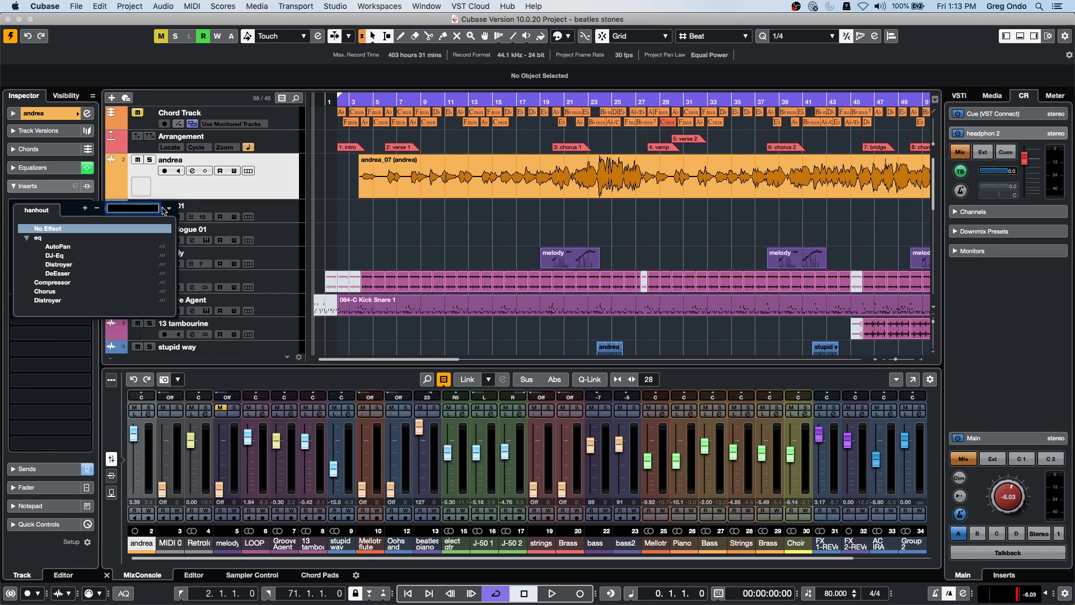
left_click(168, 208)
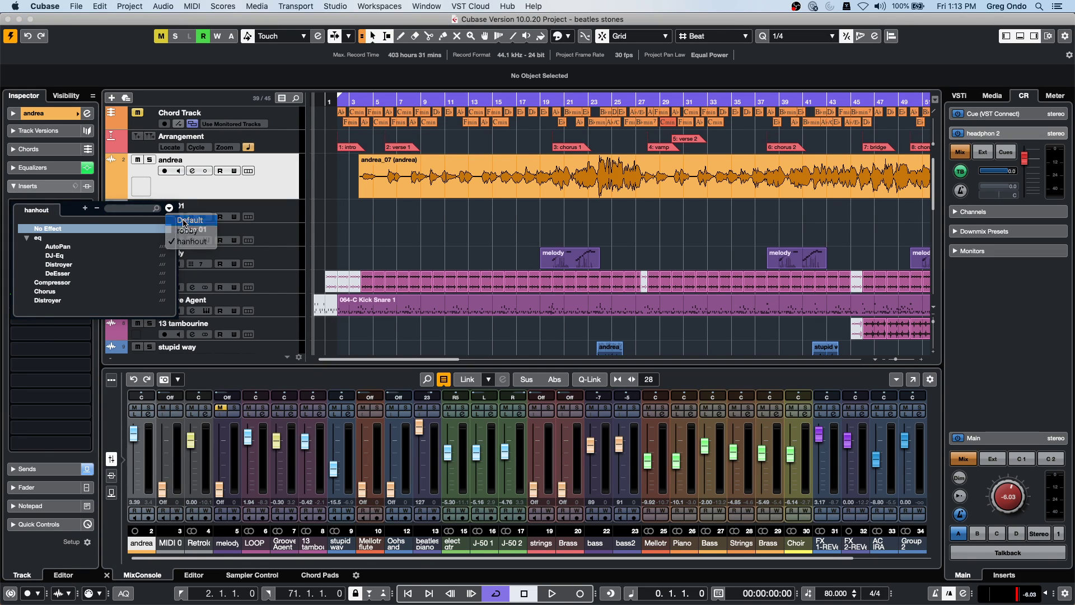
left_click(189, 220)
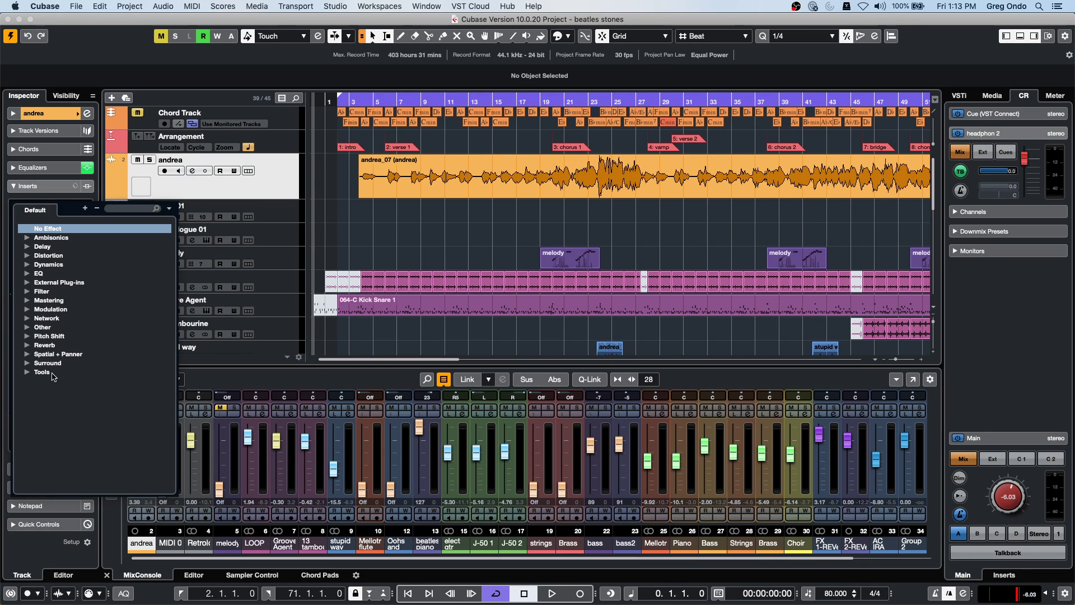
left_click(347, 213)
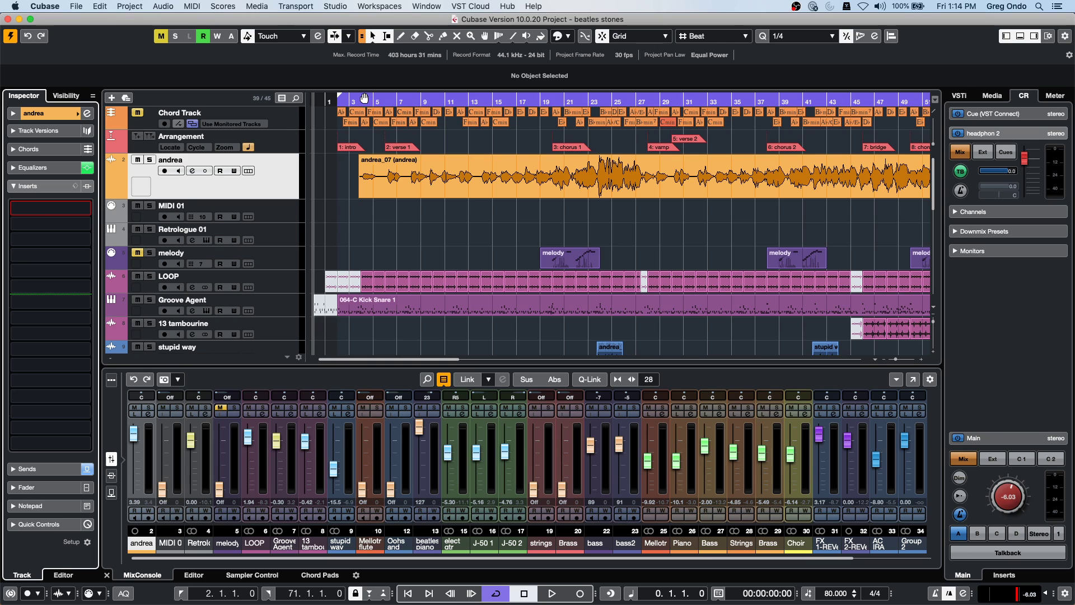
Step: Load LoopMash FX into the first insert slot of the Stereo output channel and leave only the plug-in's window open
left_click_drag(348, 100, 415, 94)
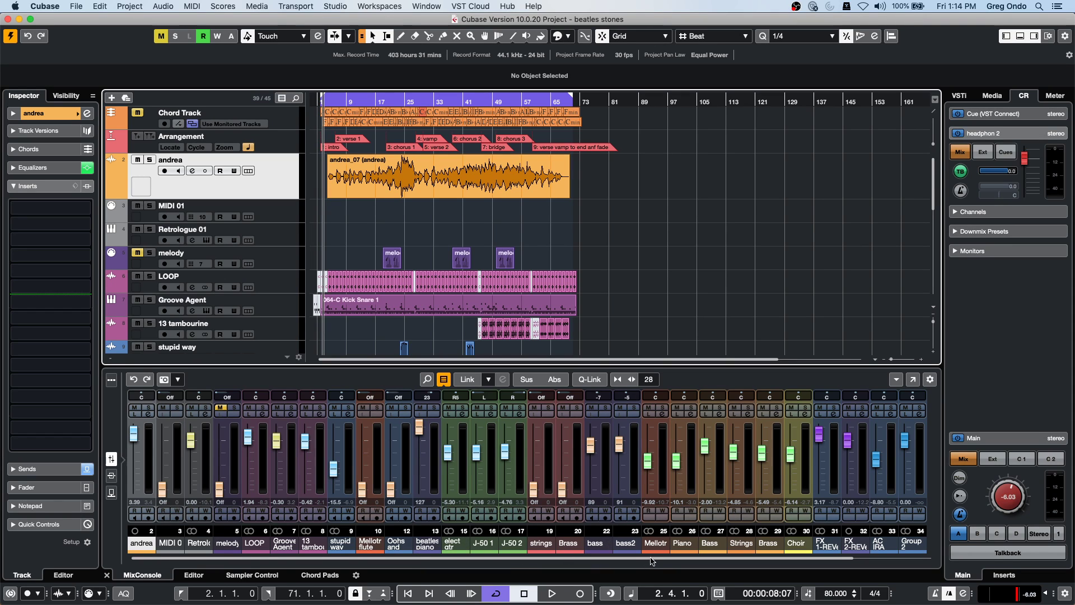
left_click_drag(651, 560, 775, 562)
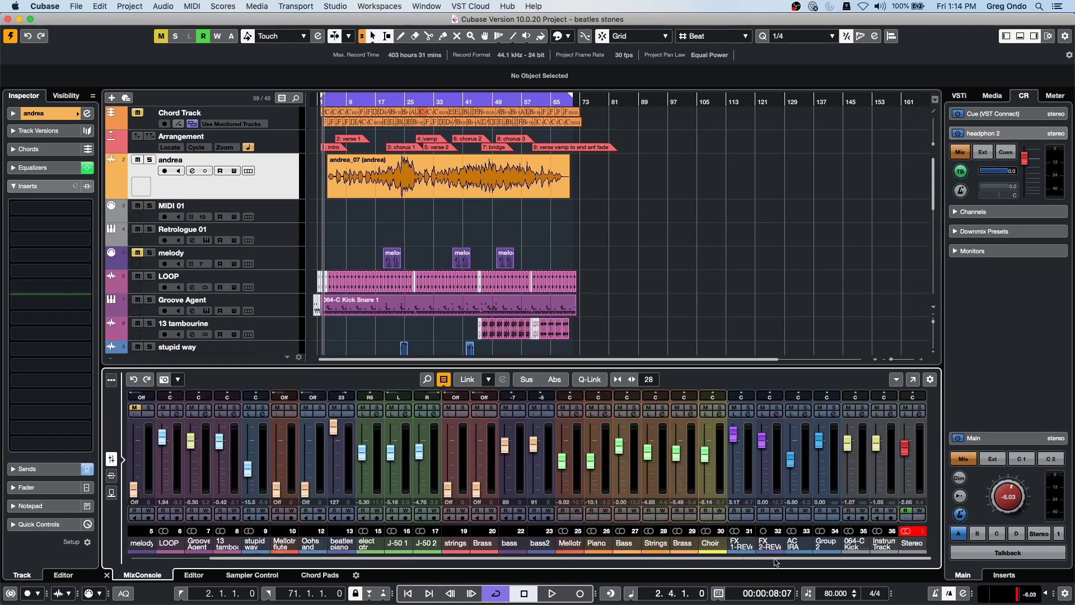
left_click(921, 416)
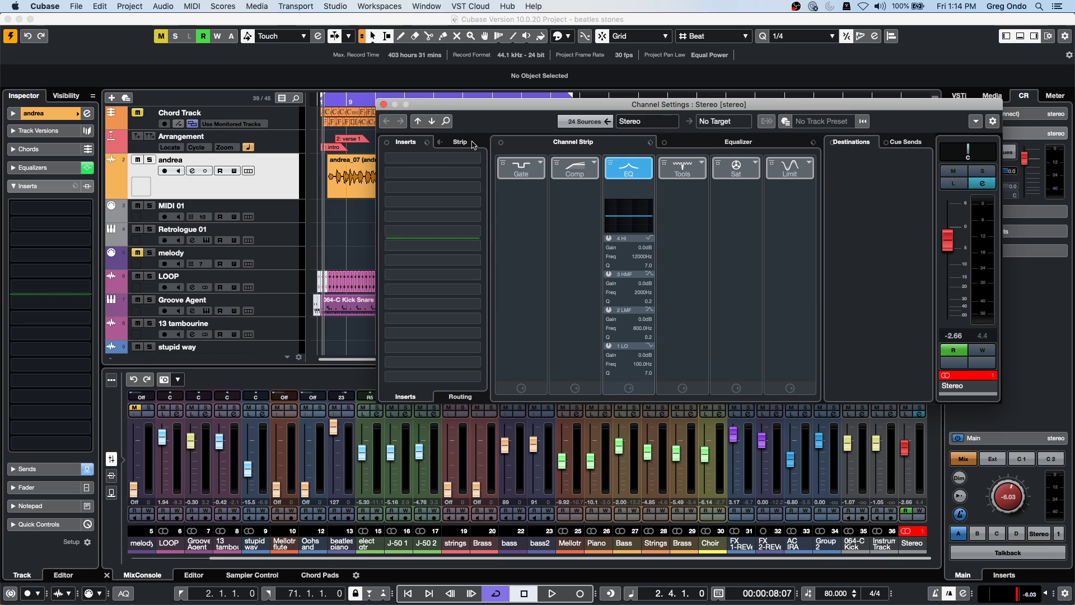
left_click_drag(451, 108, 259, 114)
left_click(254, 167)
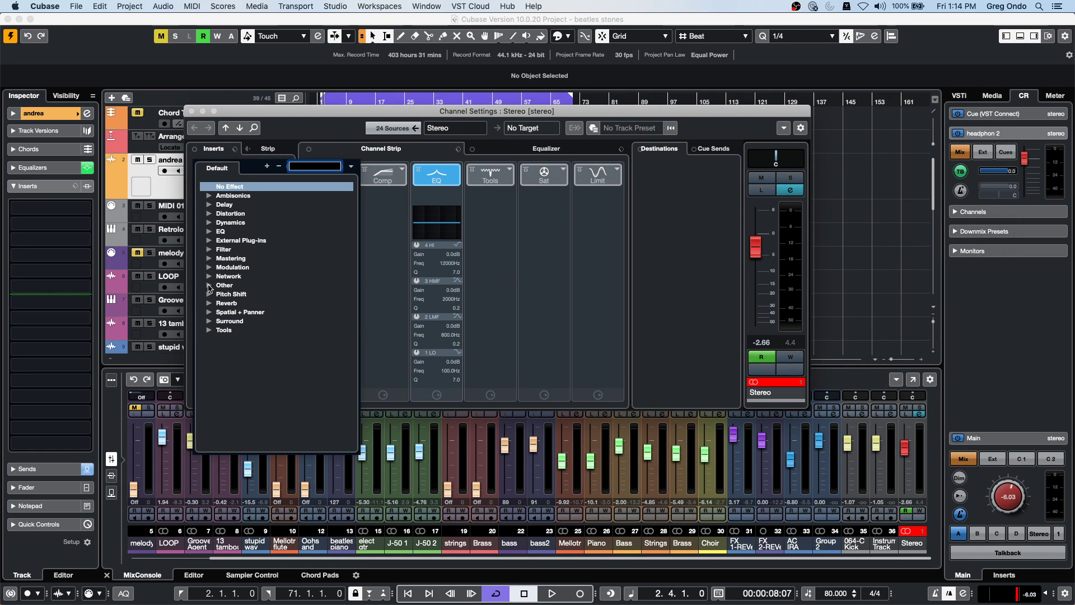
left_click(209, 287)
left_click(258, 295)
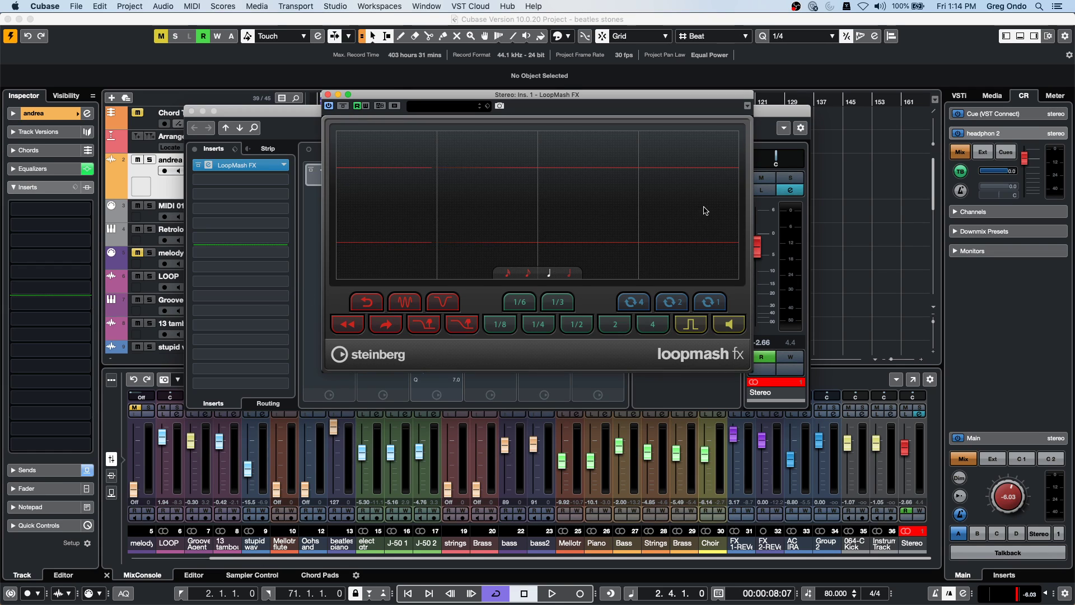
left_click_drag(439, 99, 345, 169)
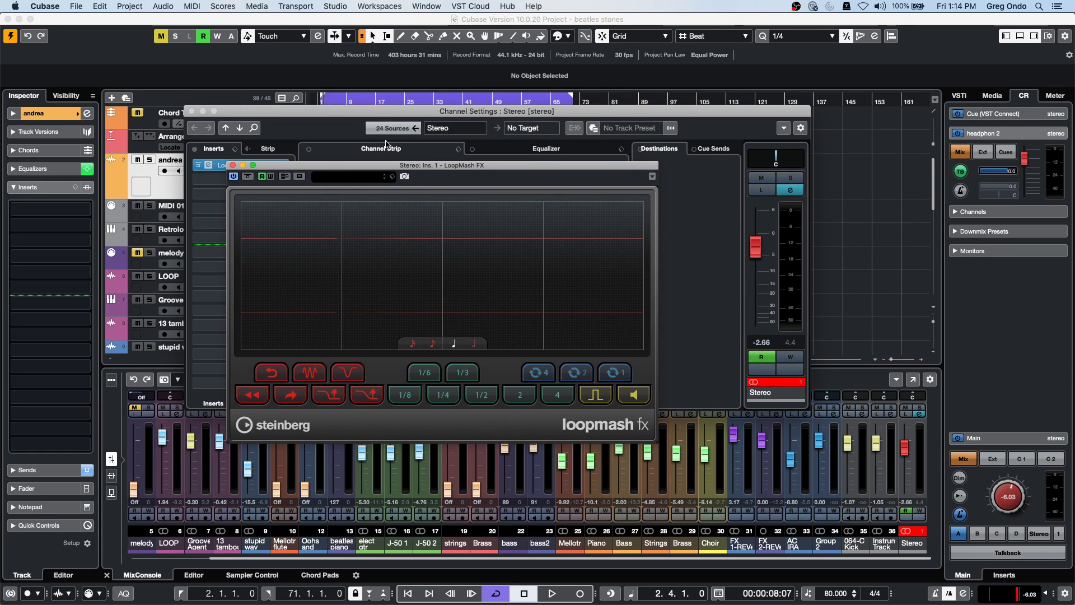
left_click(192, 111)
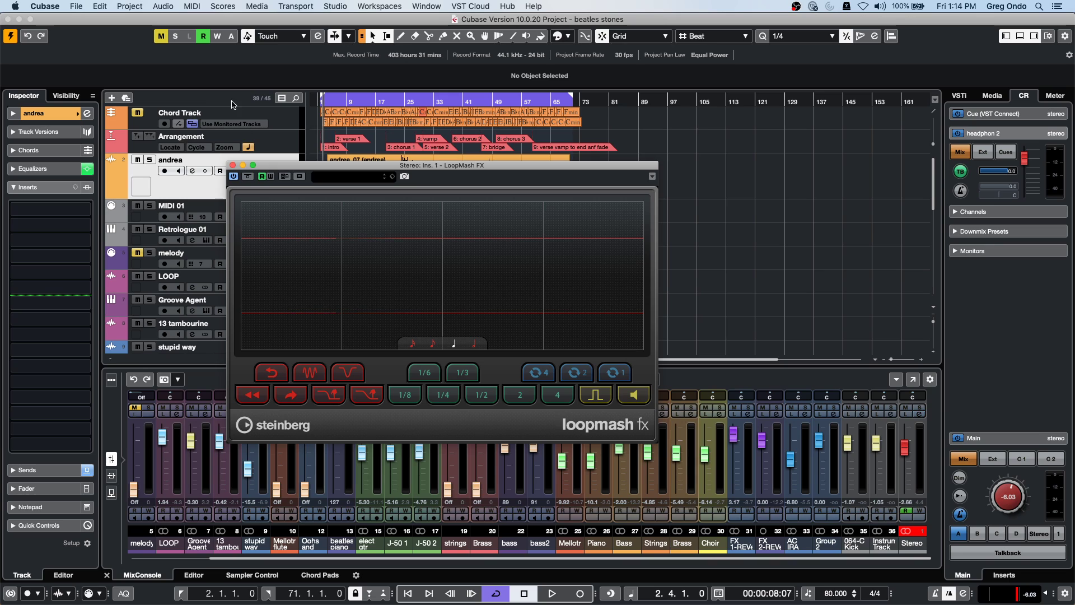
Step: Lower the Control Room main level to -8.13 and play the project through LoopMash FX
left_click(1005, 495)
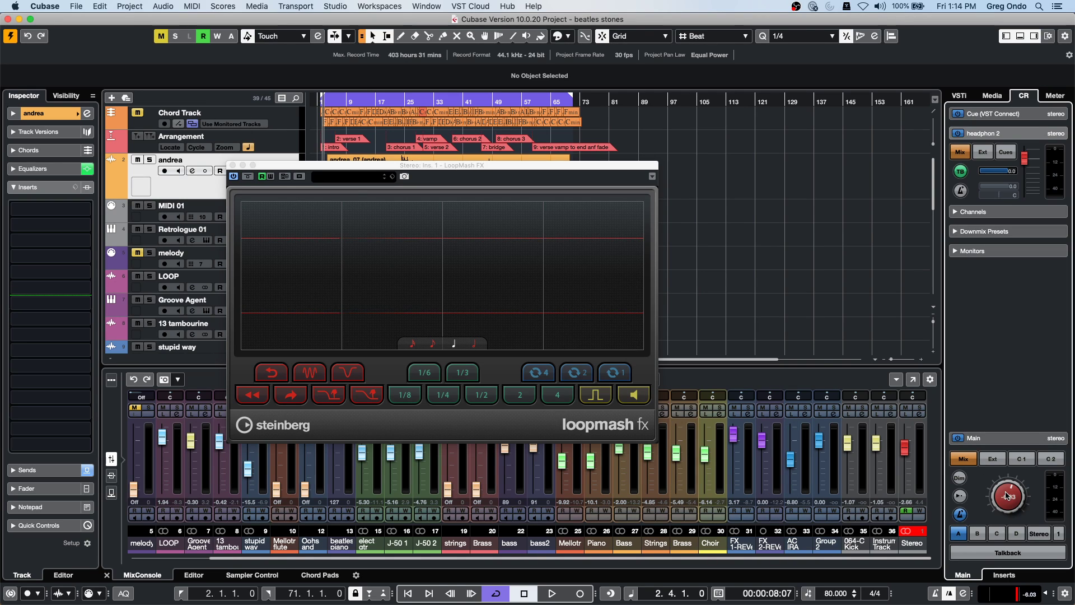
scroll(1006, 495, "down", 2)
key("space")
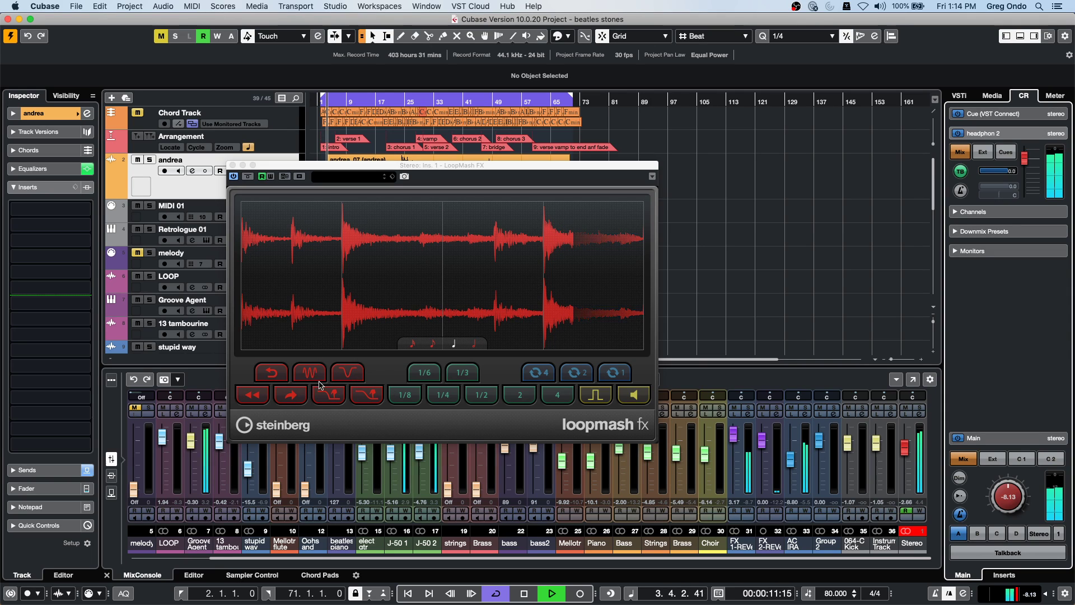
key("space")
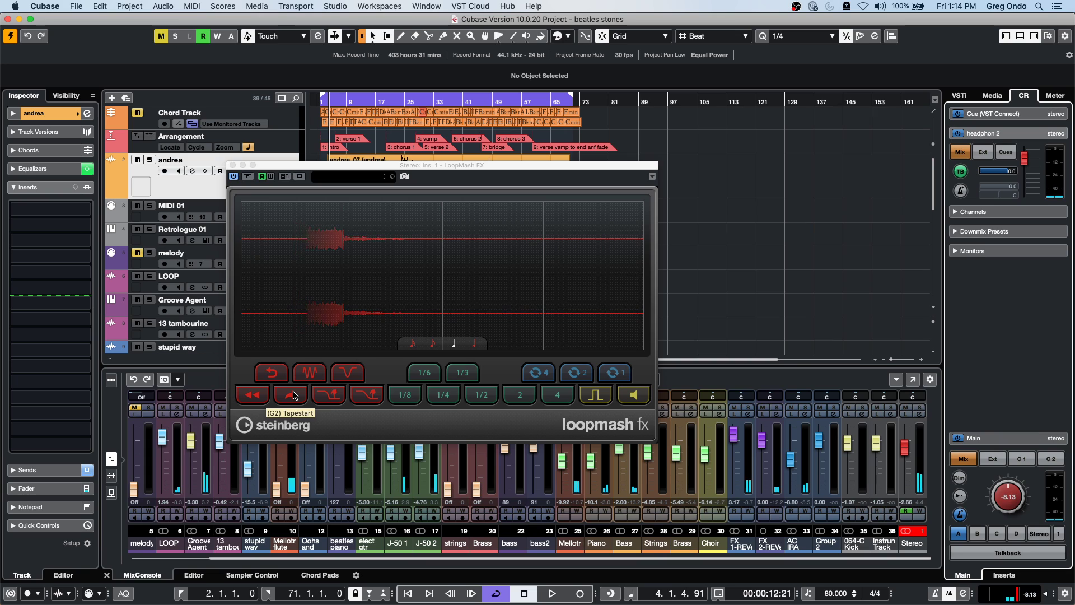
key("space")
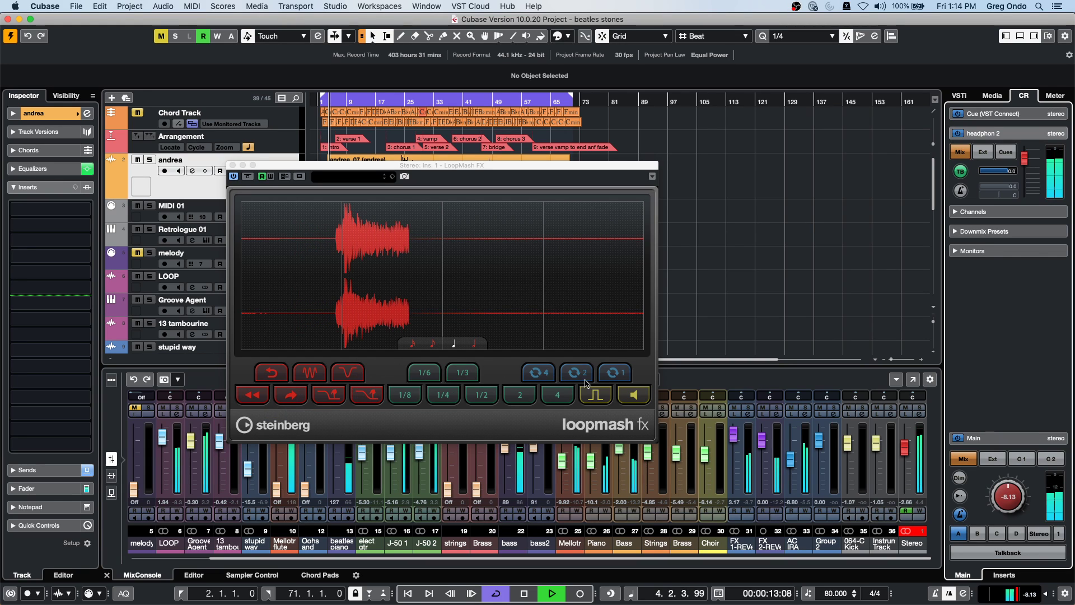
Step: Audition LoopMash FX's 1/2, 1/3 and second tape-stop effects with the performance grid on eighth notes, ending with playback stopped
left_click(482, 395)
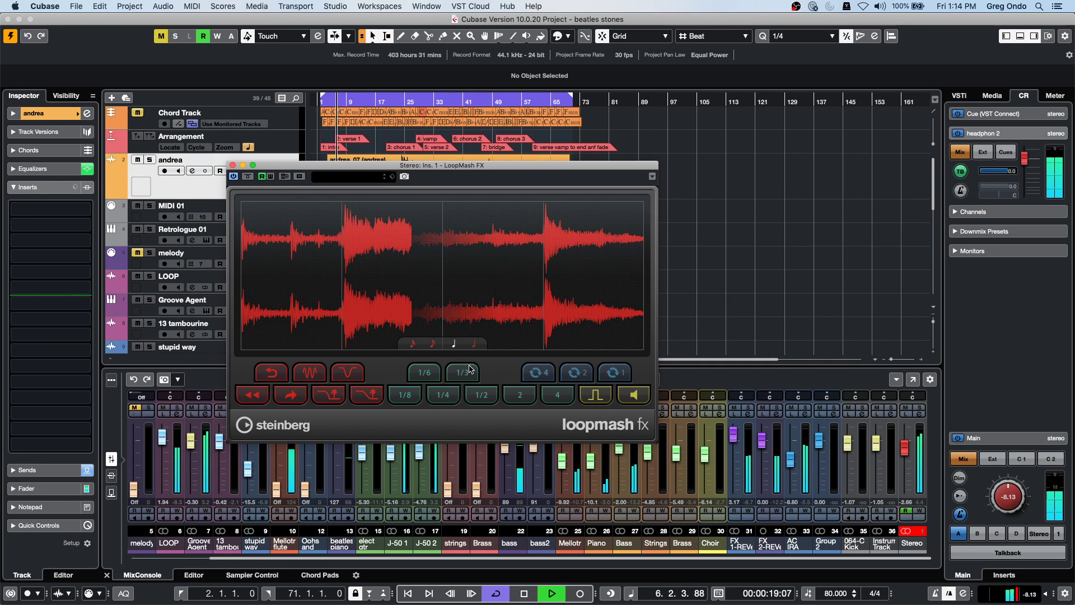
left_click(464, 373)
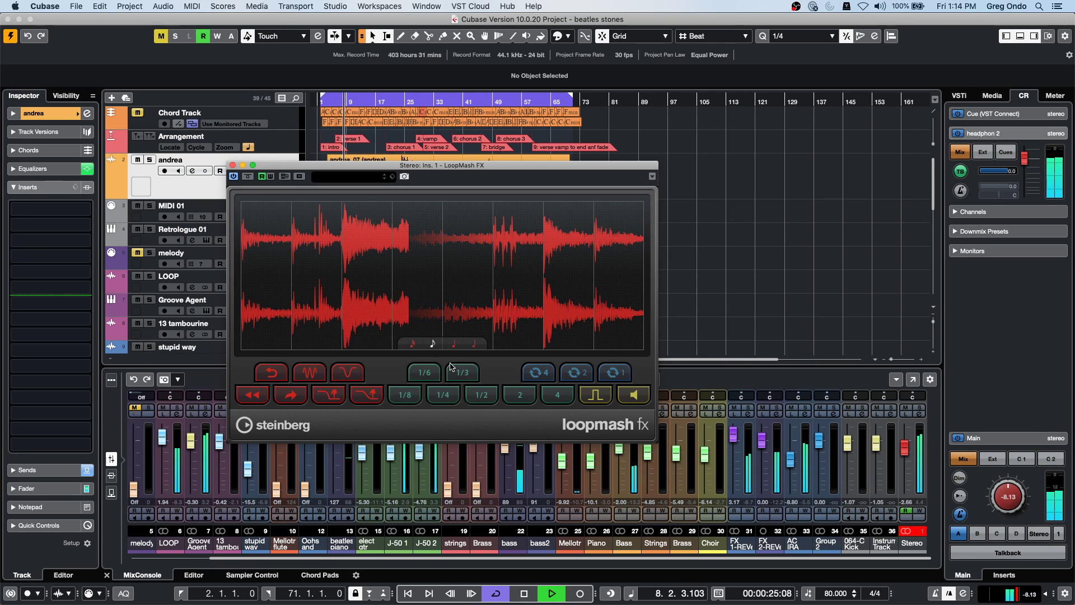
left_click(463, 373)
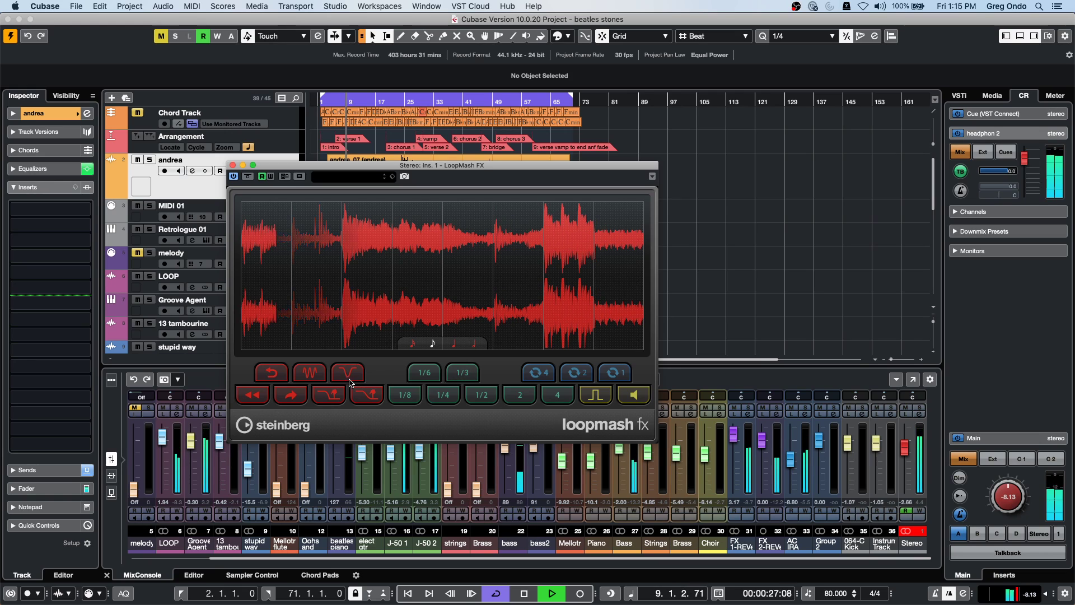
left_click(362, 398)
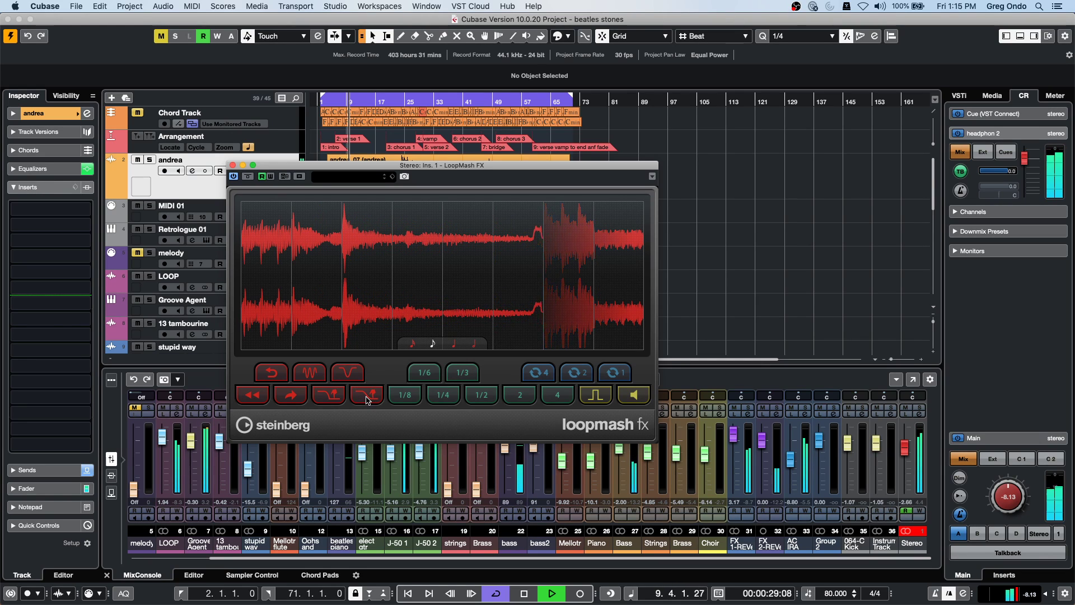
key("space")
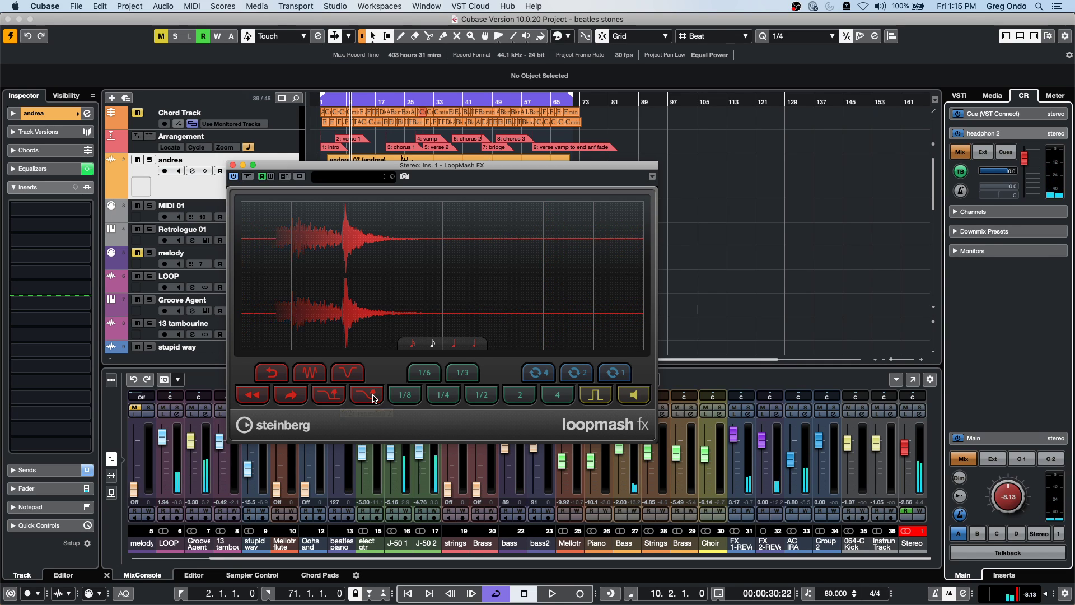
Step: Play the project and audition LoopMash FX's slowdown, staccato and both tape-stop effects on the eighth-note grid, ending with playback stopped
key("space")
left_click(353, 372)
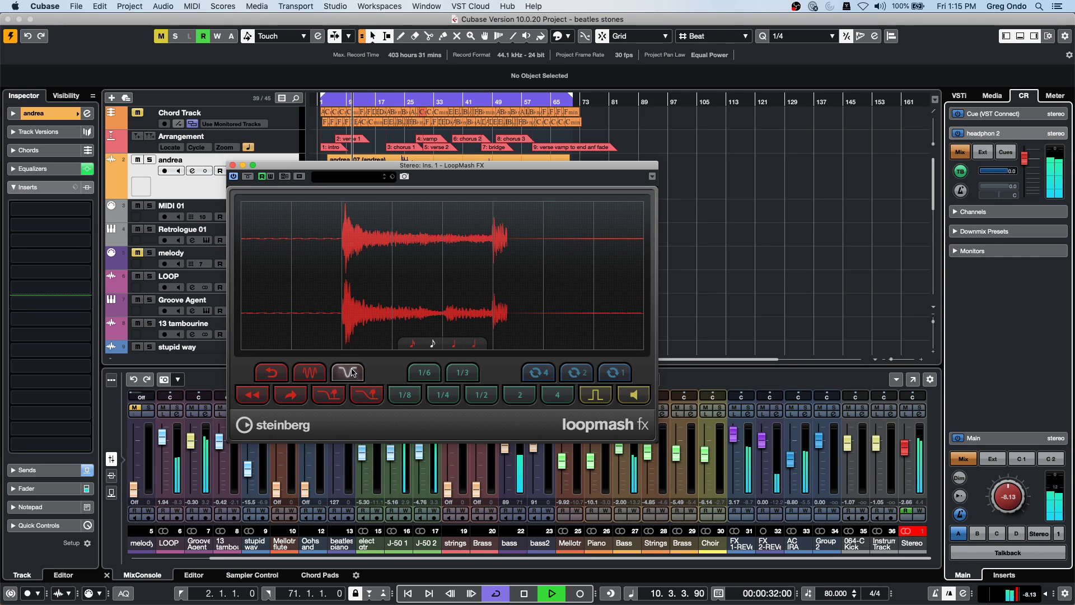
left_click(432, 343)
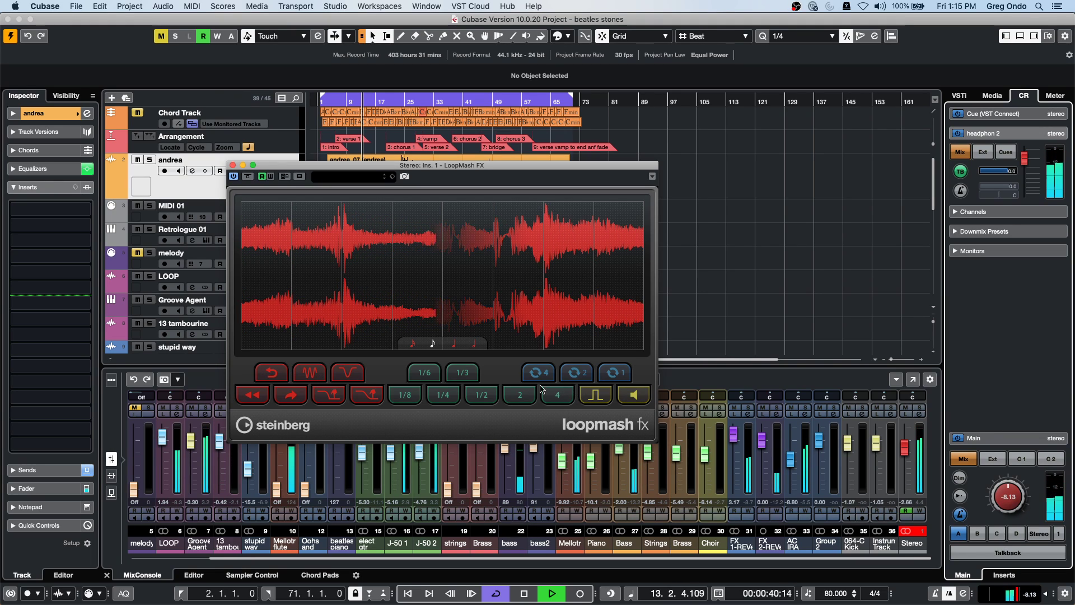
left_click(601, 394)
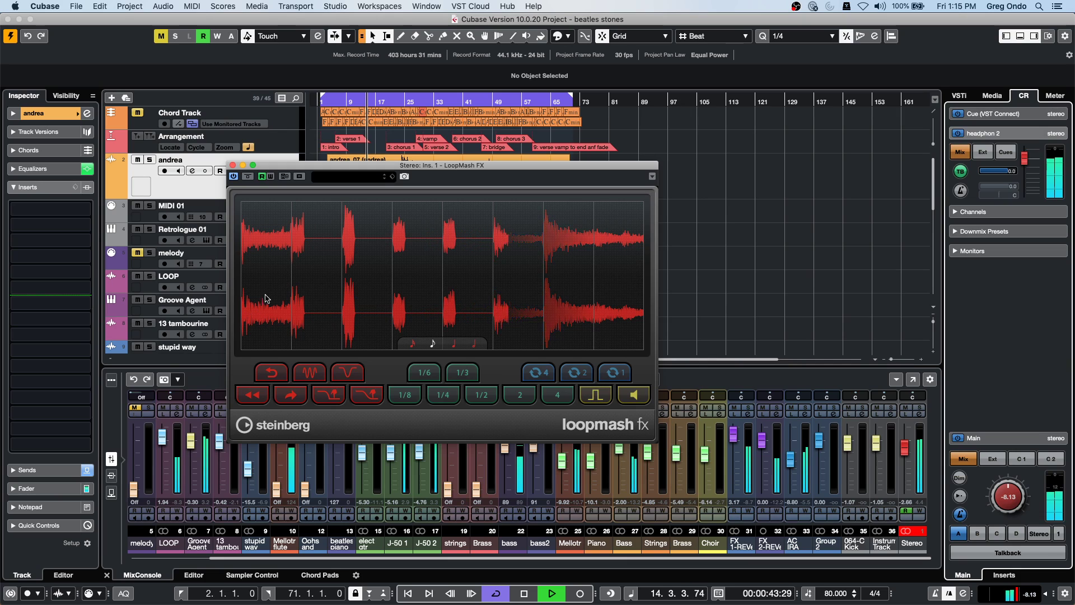
left_click(367, 394)
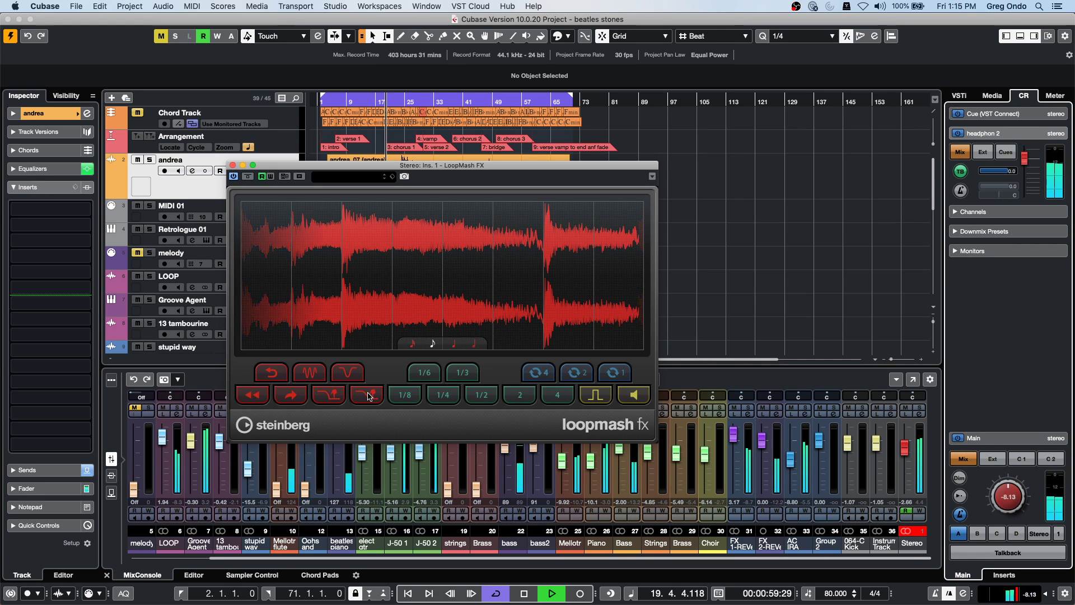
left_click(333, 399)
key("space")
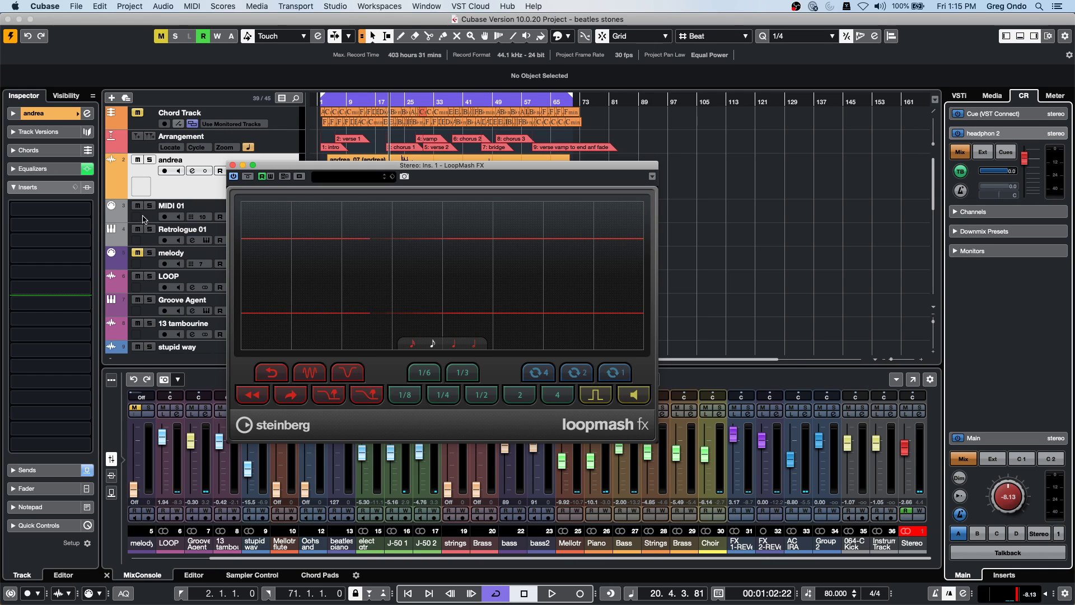
Step: Select the MIDI 01 track and check its available MIDI output destinations for LoopMash FX without changing the routing
key("Down")
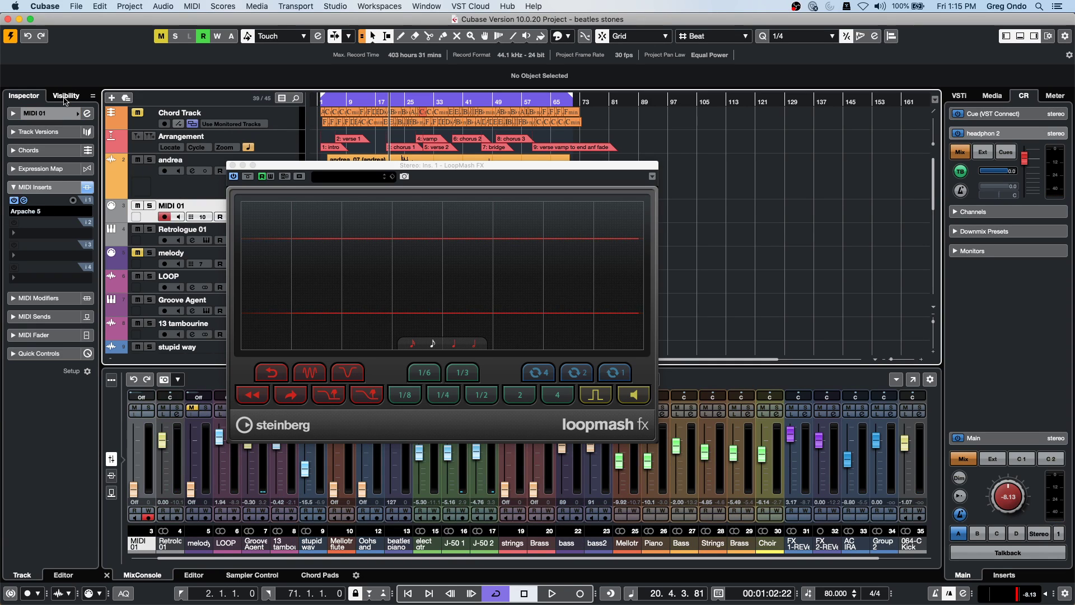
left_click(44, 113)
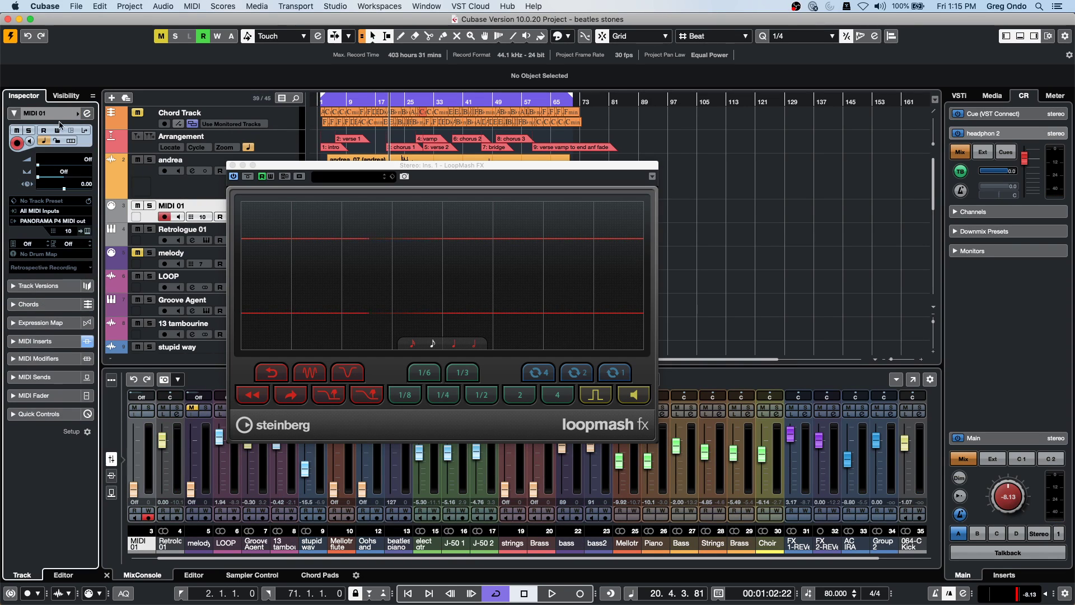
left_click(77, 221)
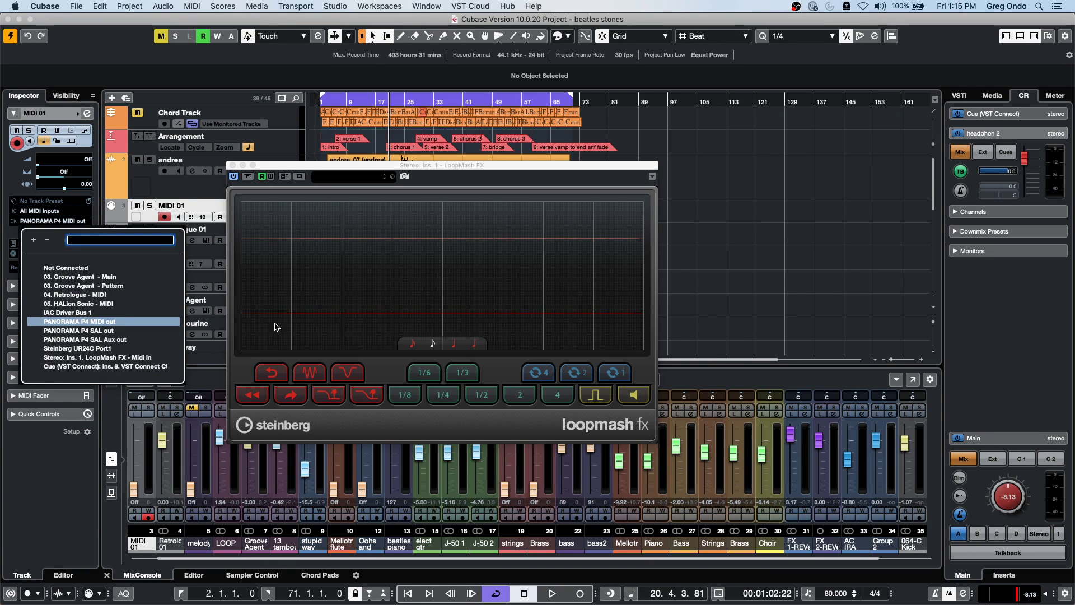
left_click(343, 257)
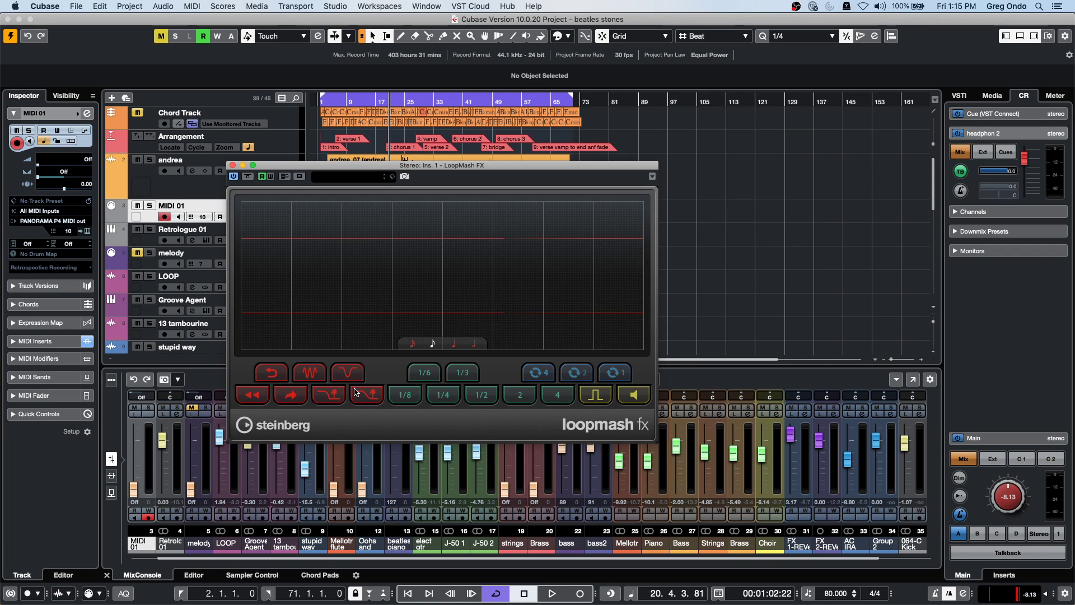
Step: Play the project and audition both of LoopMash FX's tape-stop effects, ending with playback stopped
key("space")
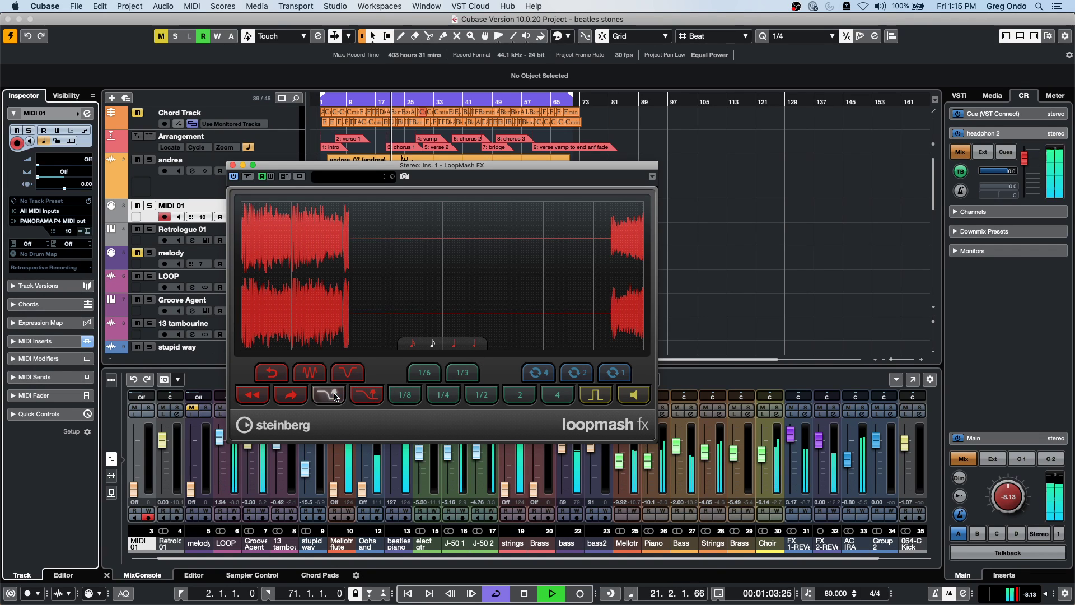
left_click(328, 395)
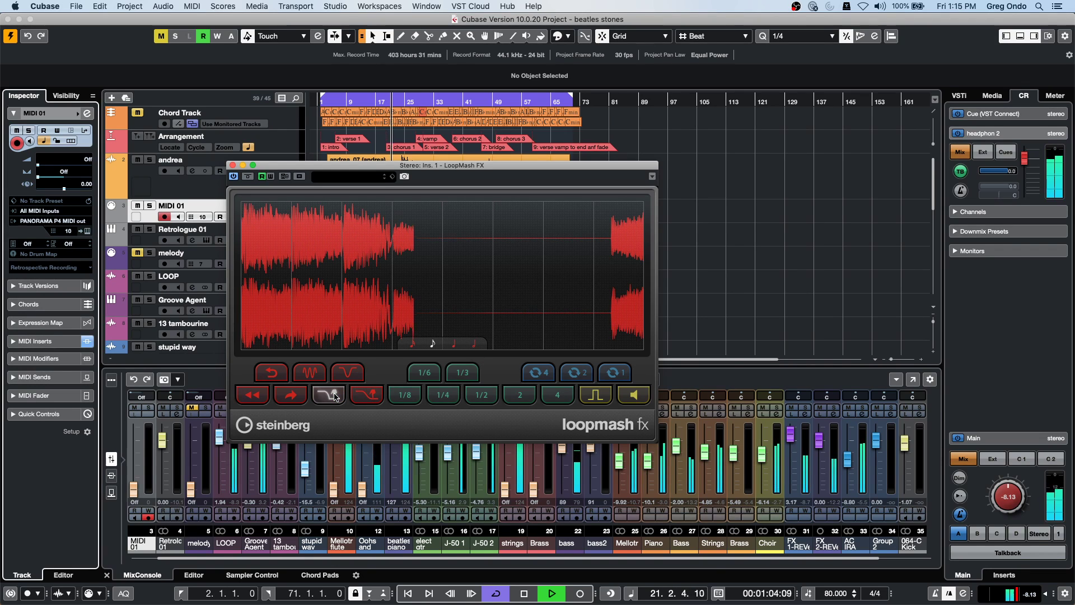
left_click(367, 395)
key("space")
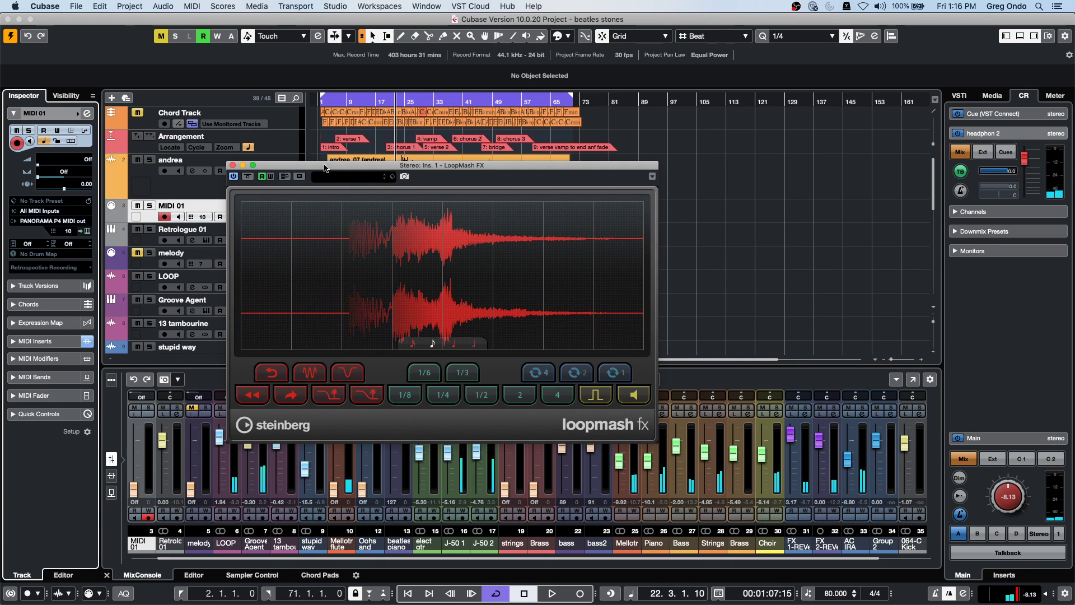
Step: Enable read and write automation for LoopMash FX and record the second tape-stop effect while playing from about bar 18
left_click_drag(325, 168, 325, 213)
left_click(382, 103)
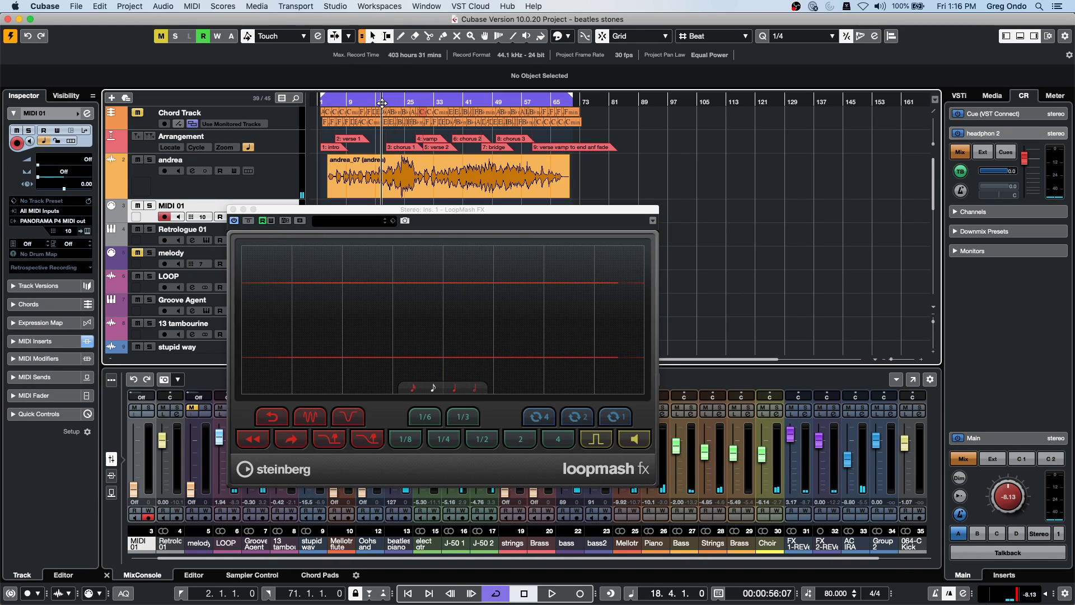
left_click(393, 355)
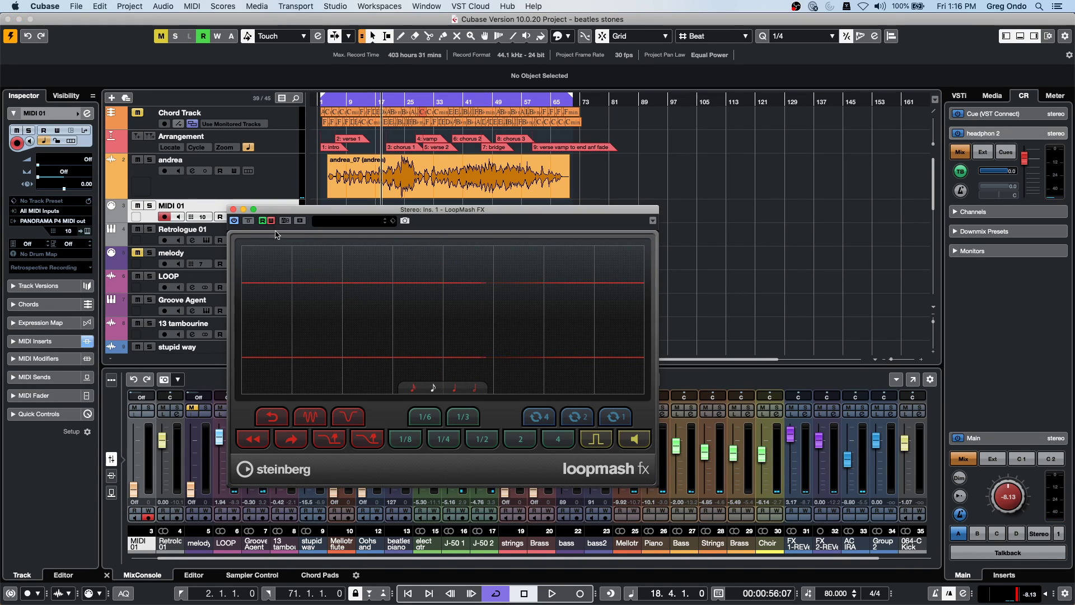
key("space")
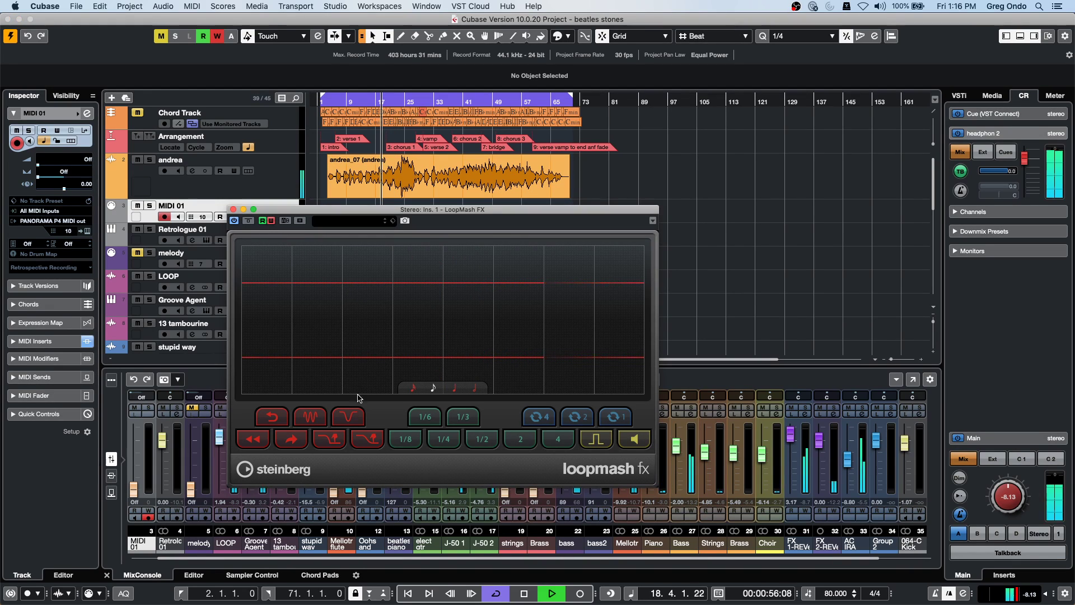
left_click(376, 445)
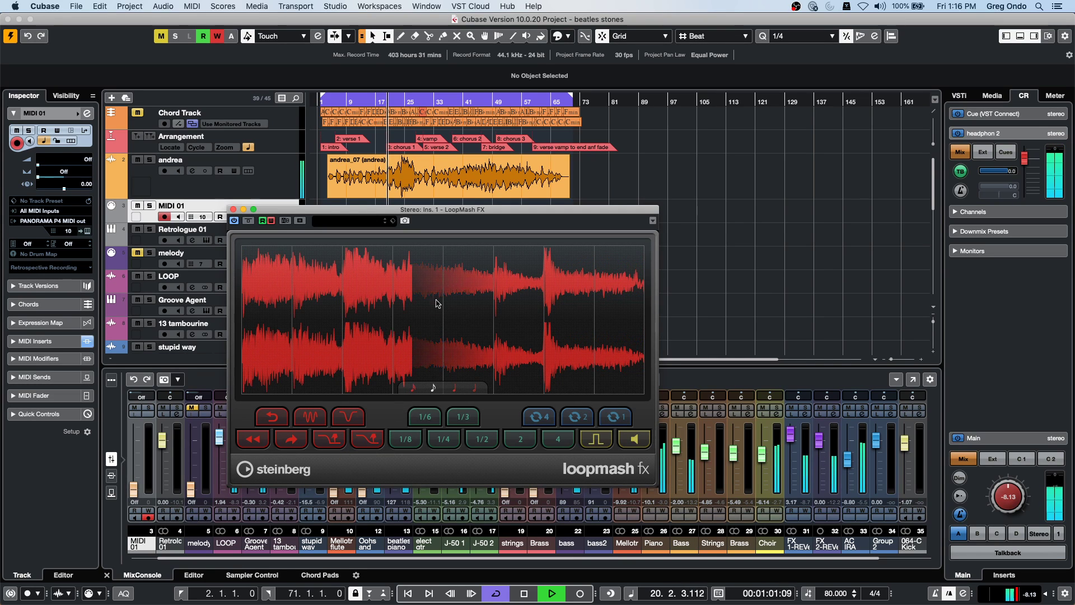
Step: Play the passage around bar 19 again to check the recorded LoopMash FX automation, ending with playback stopped
left_click(407, 124)
key("space")
key("space")
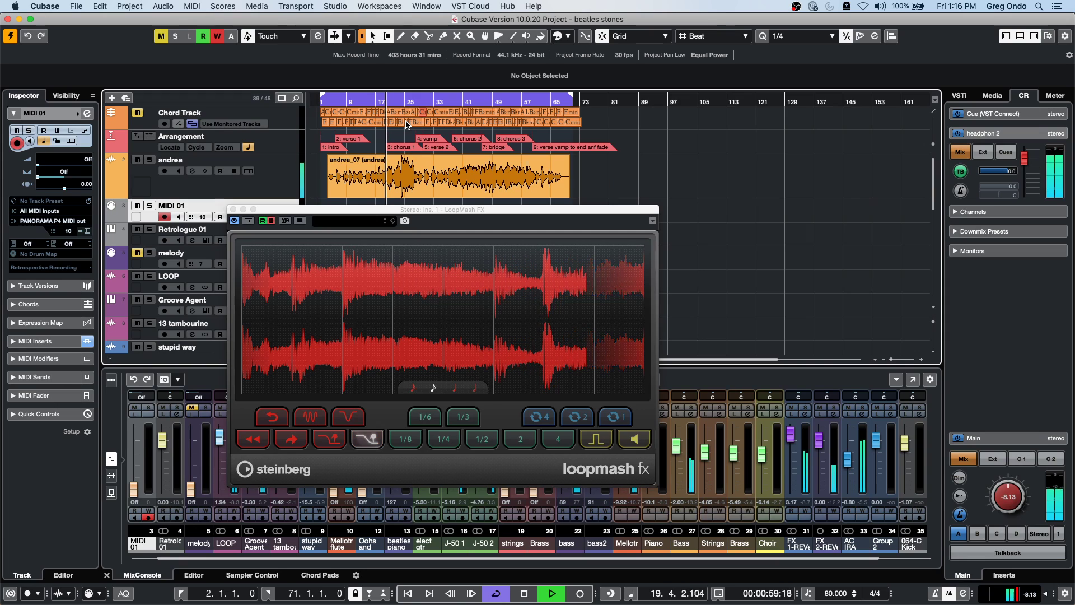
key("space")
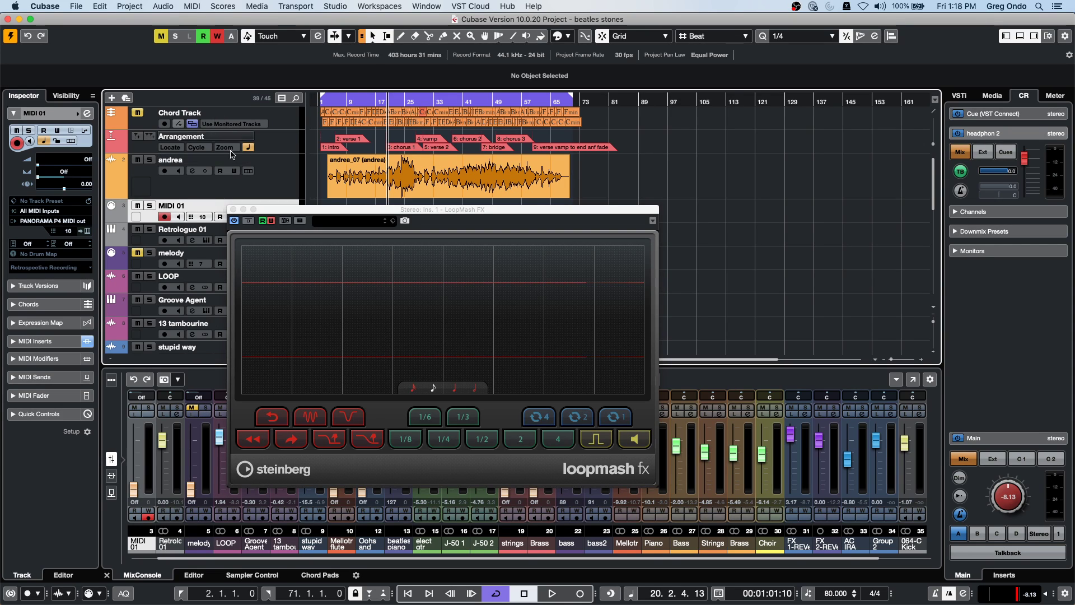
Step: Close LoopMash FX and open the channel settings of the Retrologue 01 track
left_click_drag(284, 211, 377, 209)
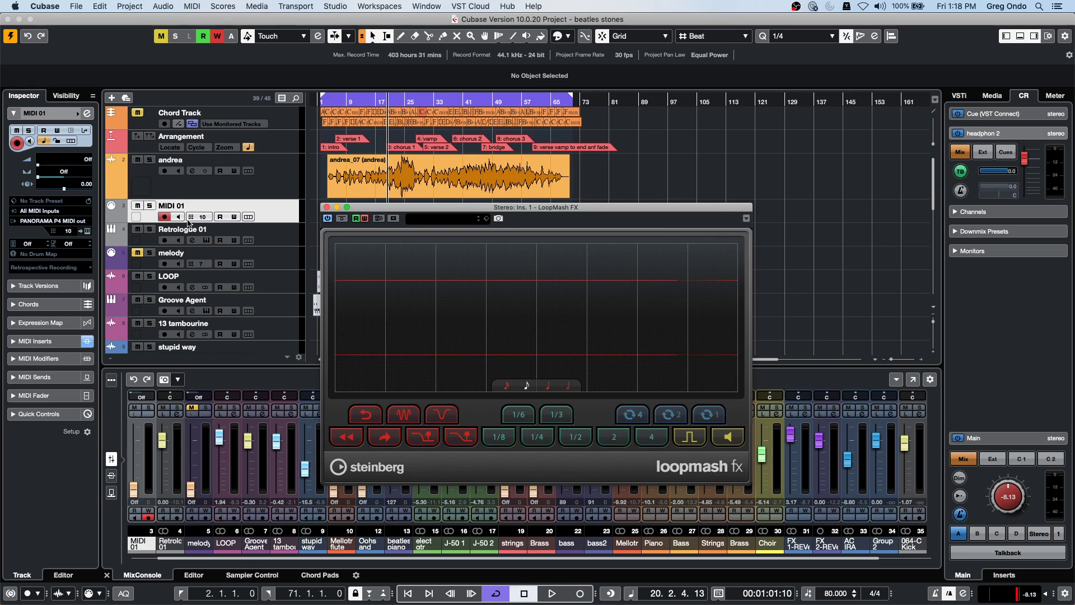
left_click(326, 207)
left_click(285, 242)
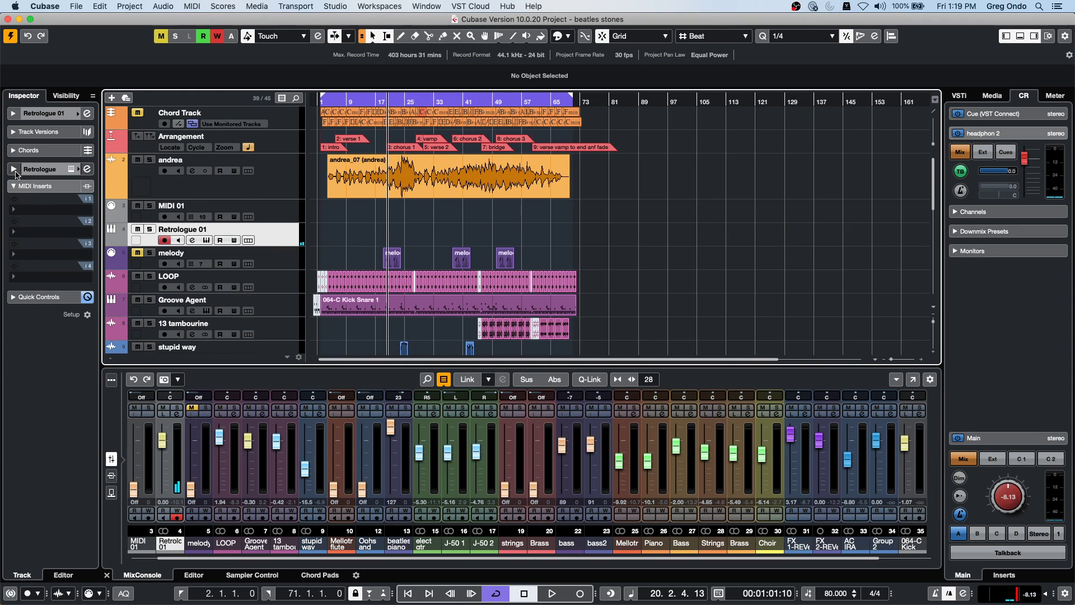
left_click(45, 186)
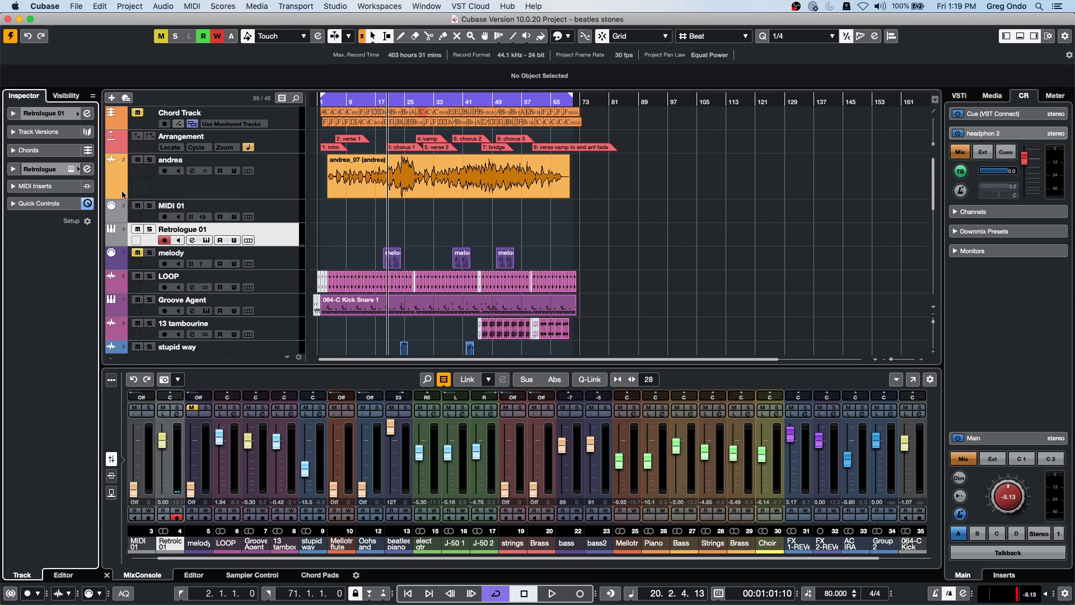
left_click(88, 169)
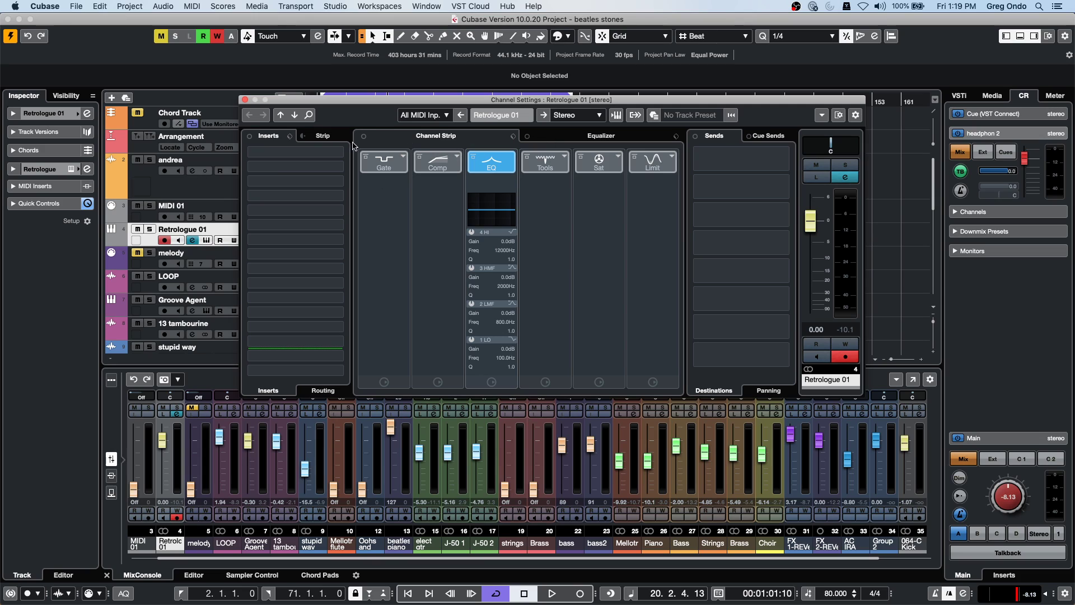
Step: Load the MonoDelay effect into the Retrologue 01 channel's first insert slot and close the channel settings
left_click(294, 152)
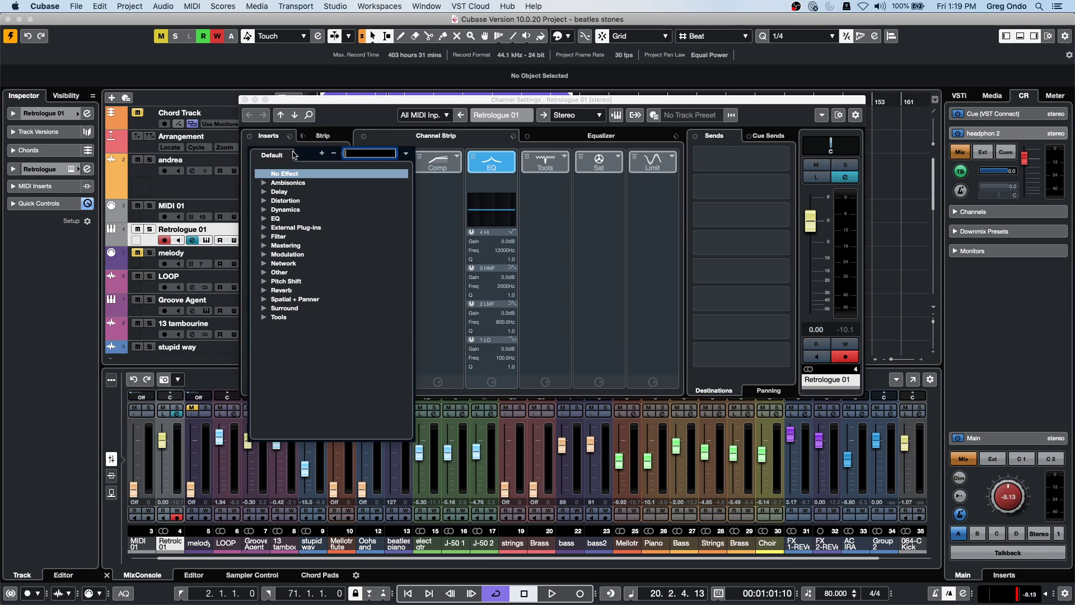
left_click(267, 192)
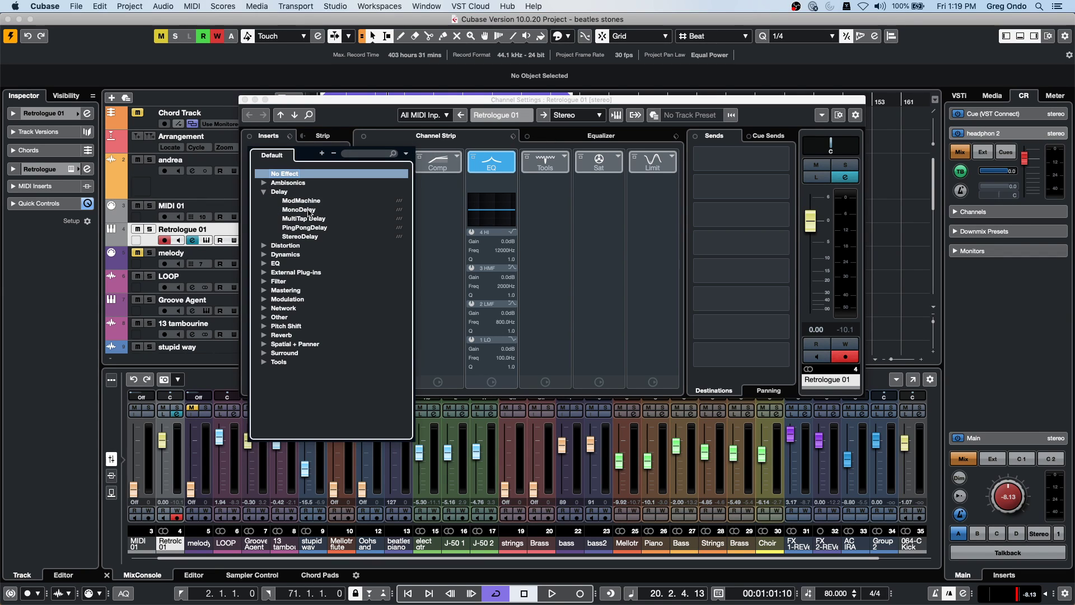
left_click(305, 209)
left_click_drag(509, 219, 510, 189)
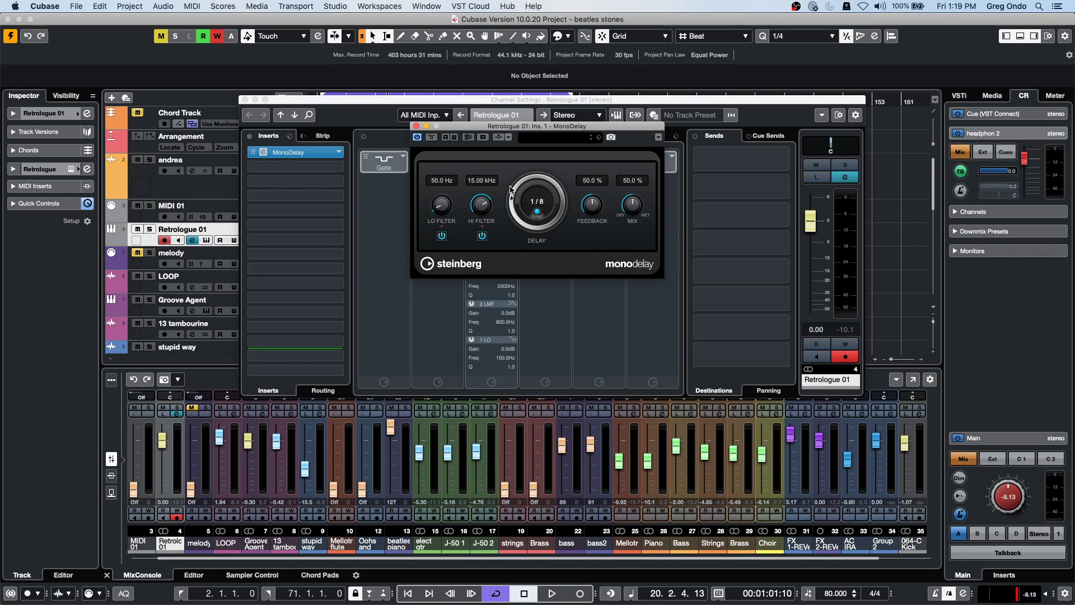
left_click(244, 100)
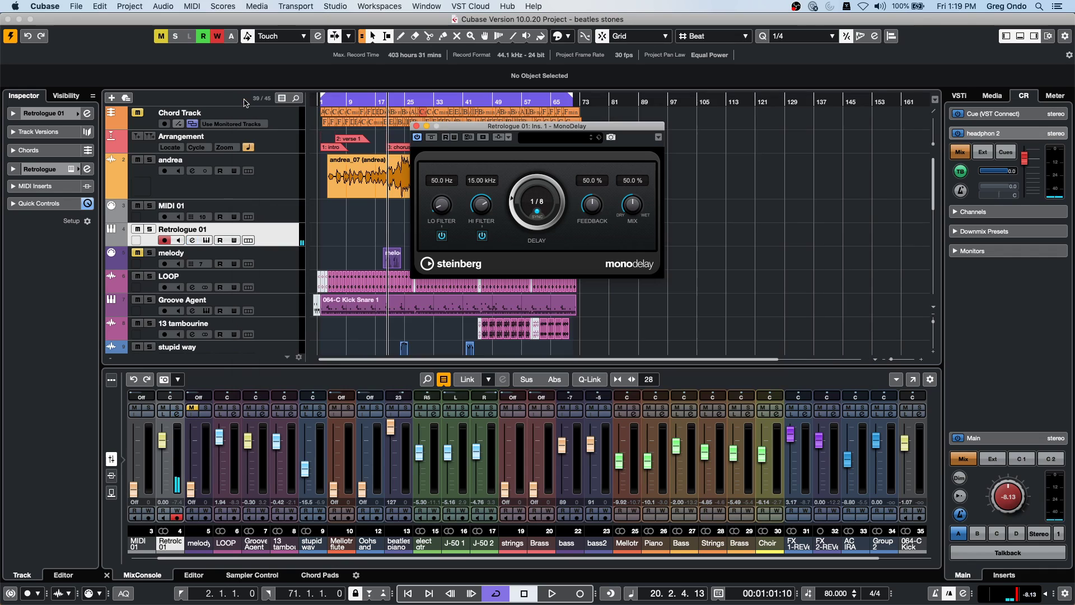
Step: Route the MIDI 01 track's output to 04. Retrologue - MIDI
left_click(287, 213)
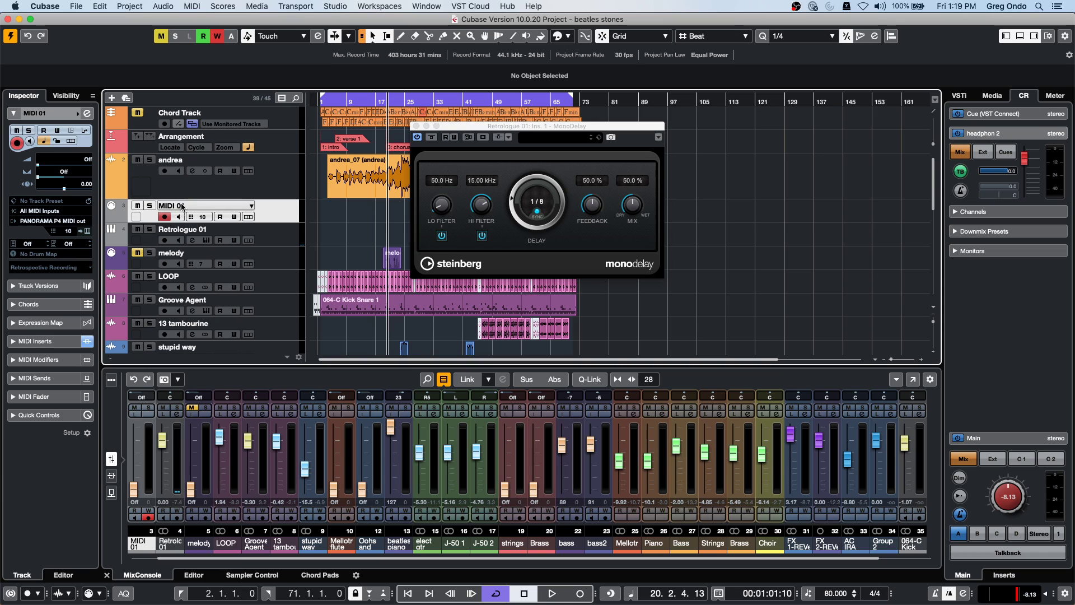
left_click(57, 222)
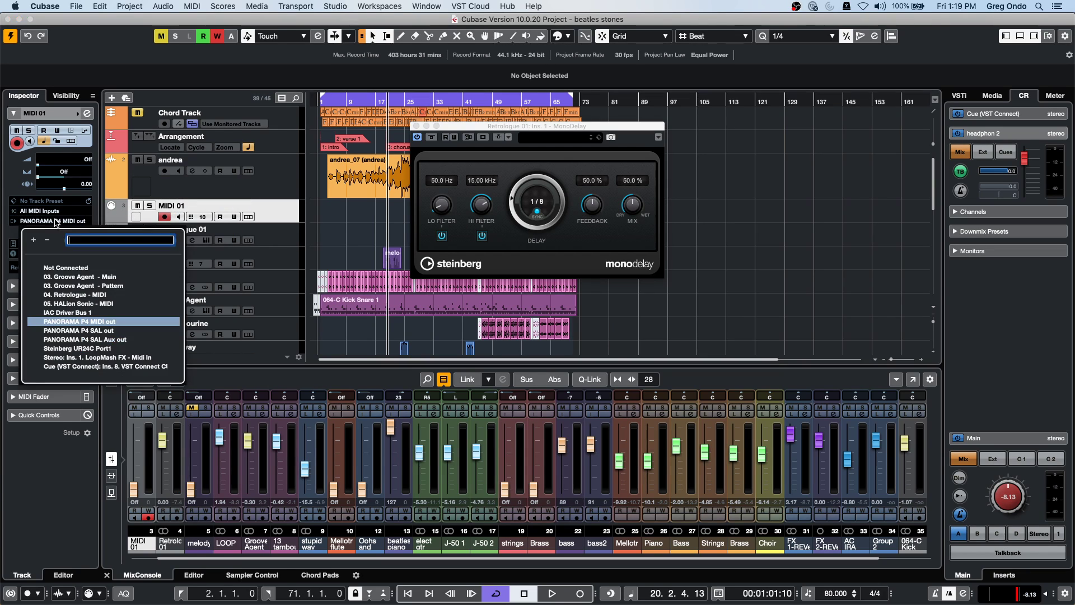
left_click(95, 294)
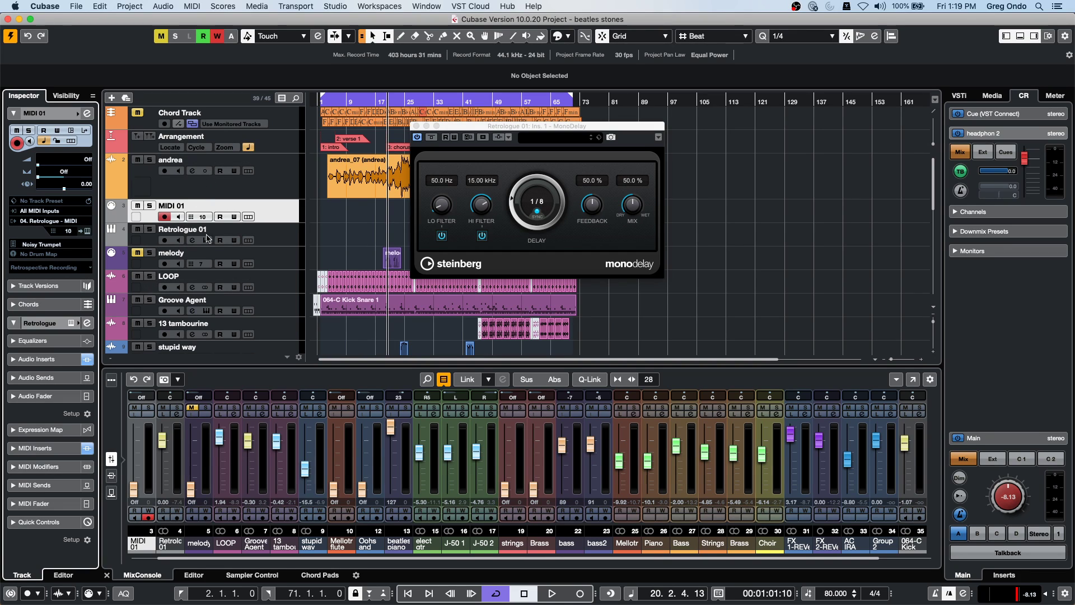
left_click(88, 323)
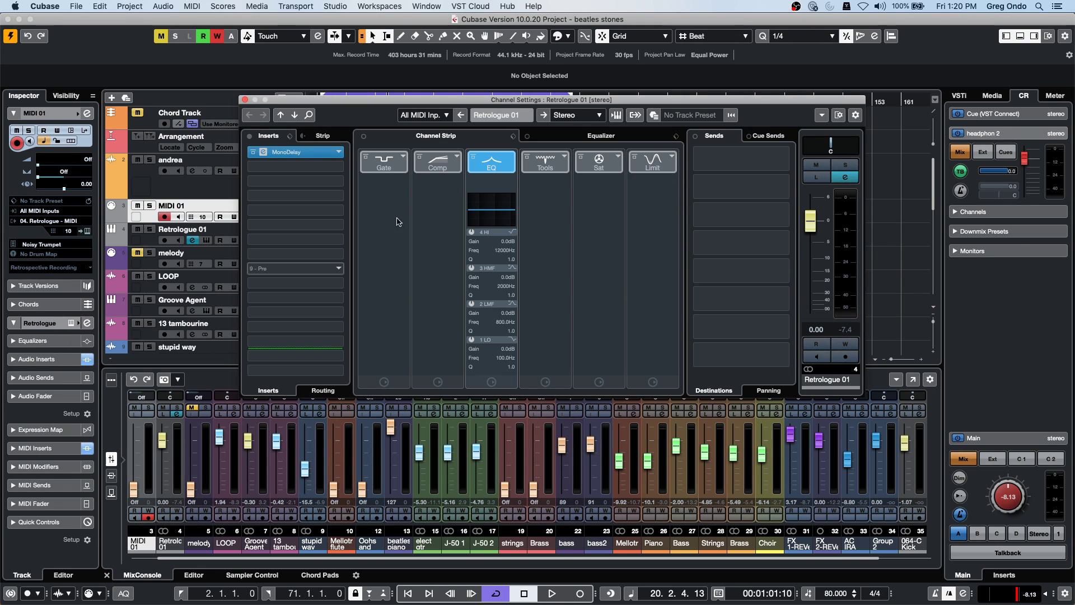
left_click(577, 134)
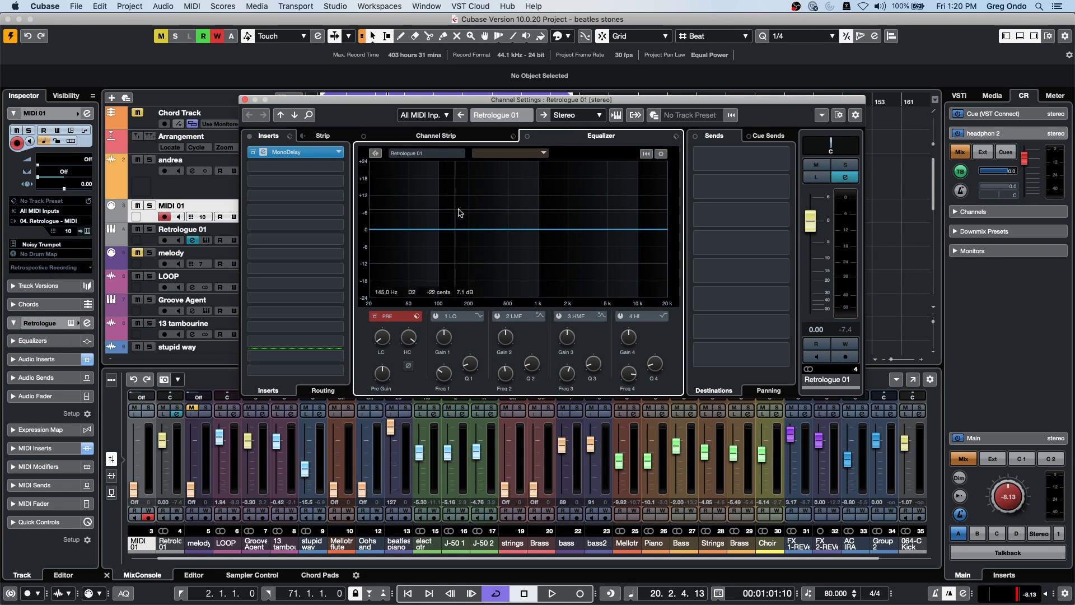
left_click_drag(470, 230, 470, 244)
left_click_drag(560, 235, 569, 219)
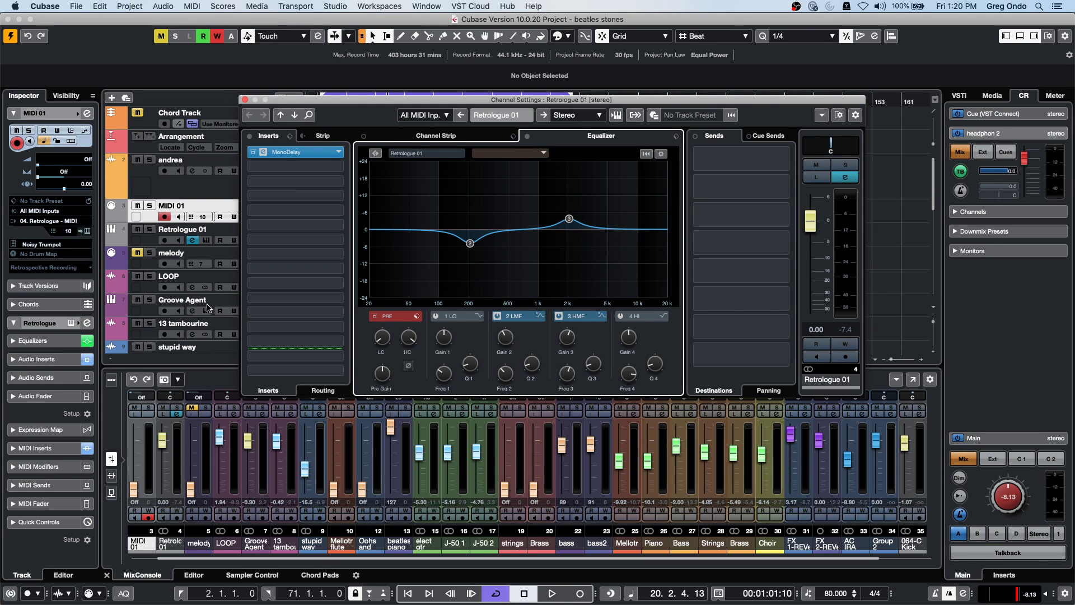
Step: From the Retrologue 01 track, add an EQ low-band cut near 200 Hz and a high-band boost near 2 kHz, closing the channel and MonoDelay windows
left_click(229, 234)
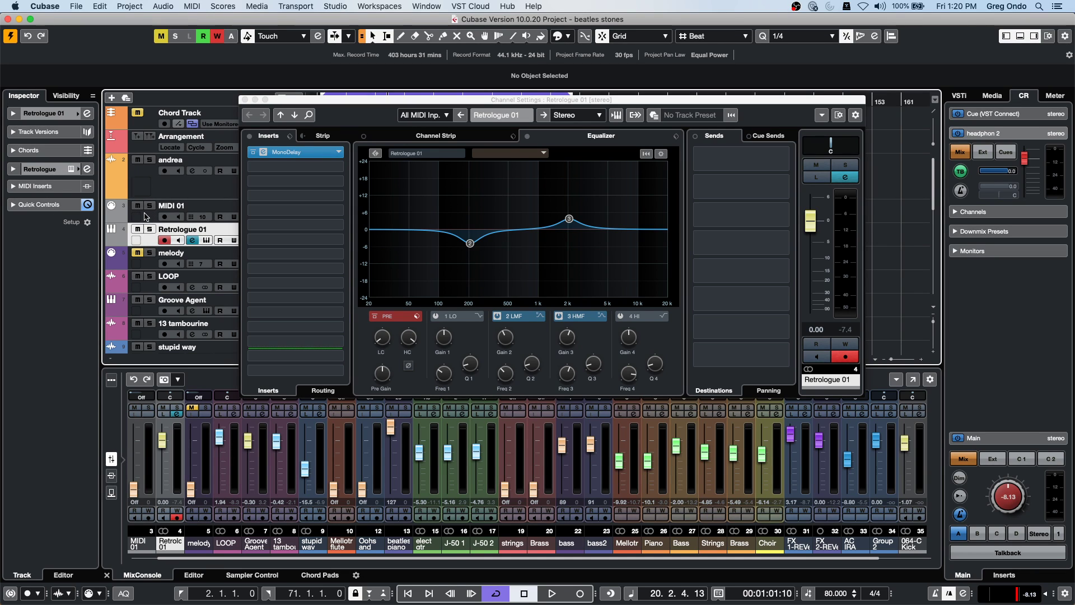
left_click(88, 114)
left_click(88, 113)
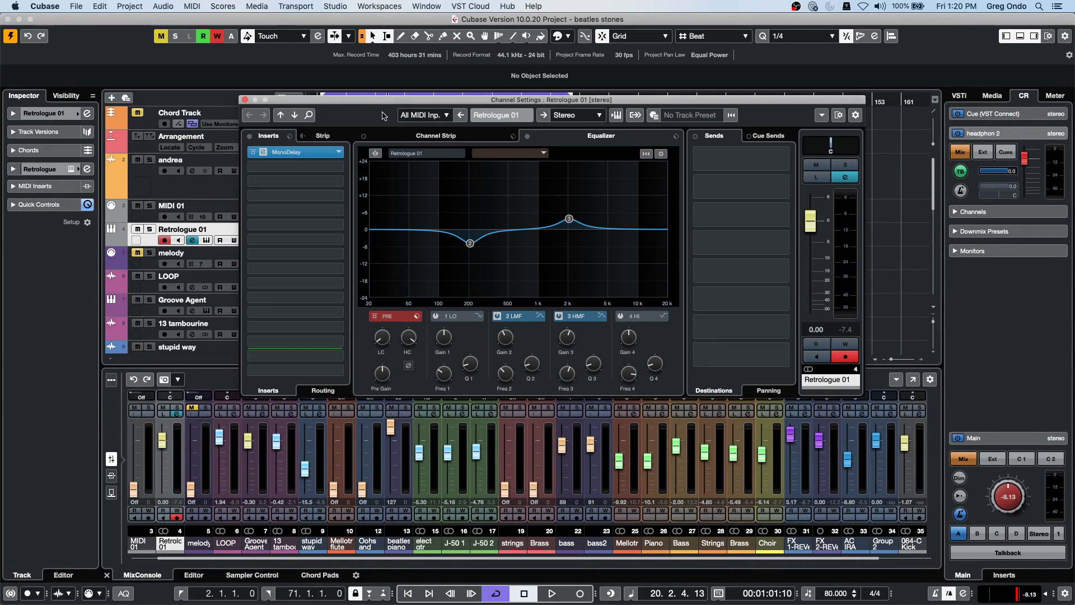
left_click_drag(409, 103, 370, 171)
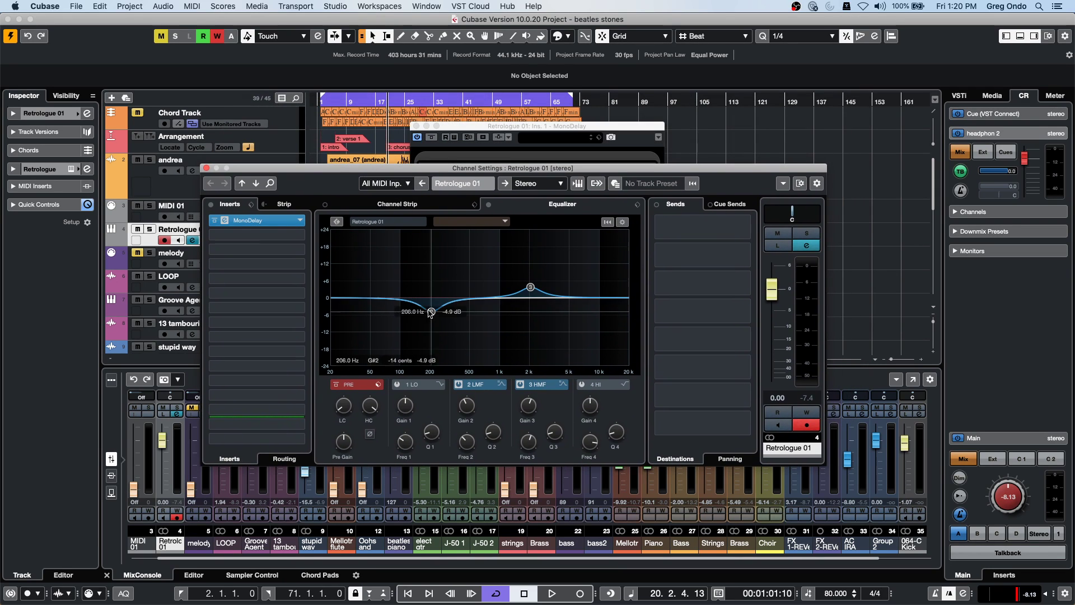
left_click(435, 326)
left_click_drag(546, 271, 530, 265)
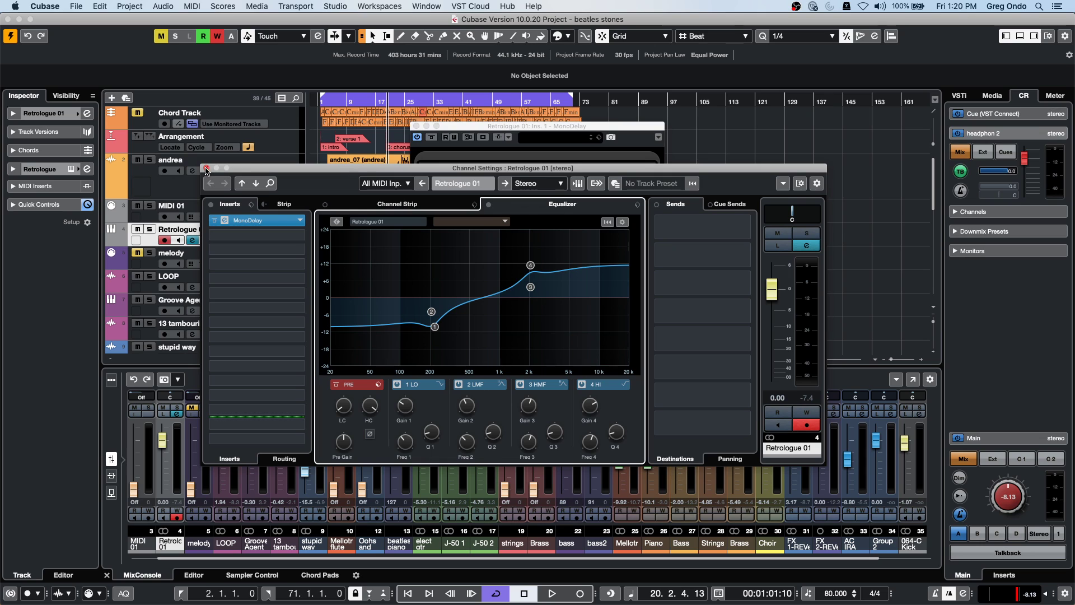
left_click(206, 167)
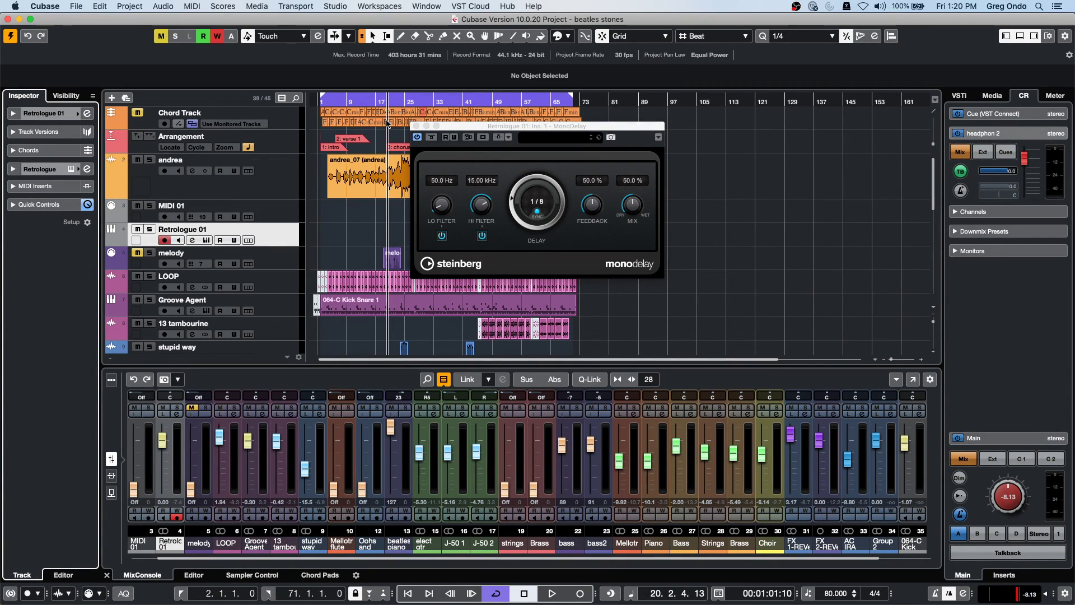
left_click(416, 126)
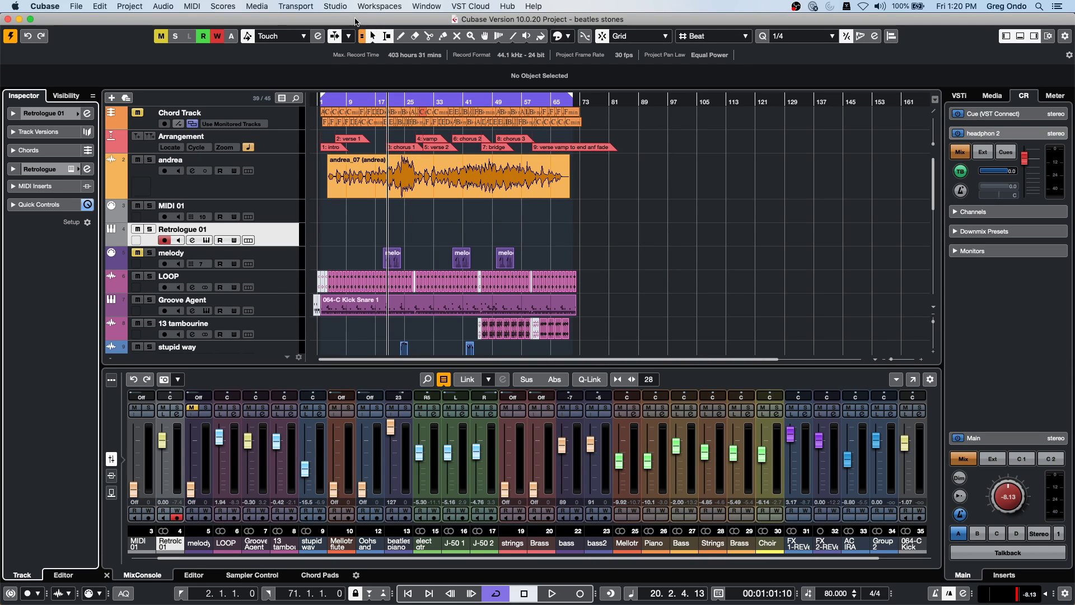
Step: Check the external instruments in the Audio Connections and expand the Montage entry to view its return bus
left_click(342, 7)
left_click(342, 21)
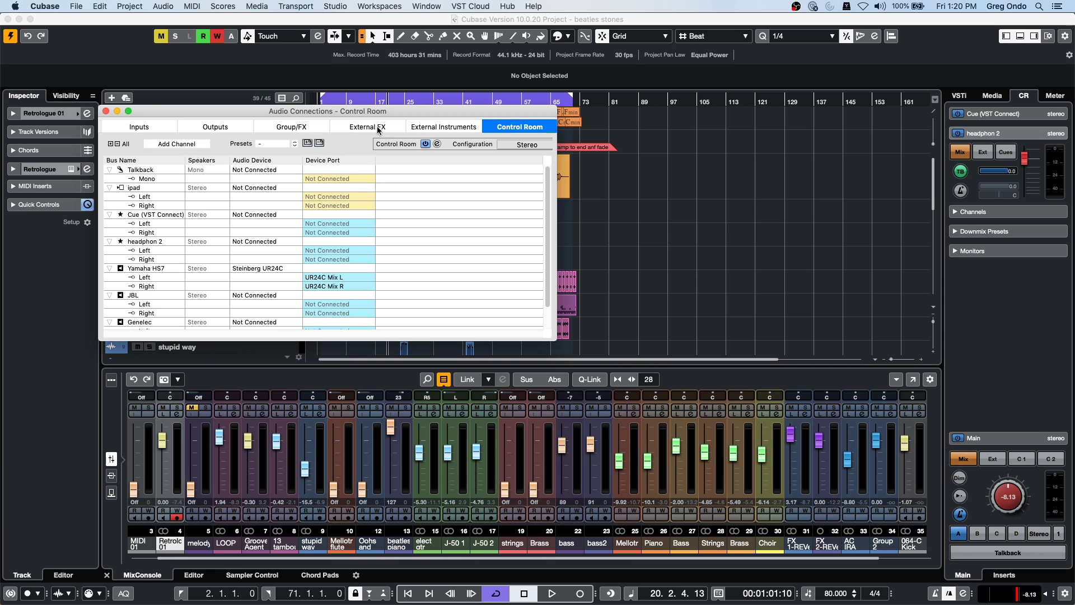
left_click(444, 126)
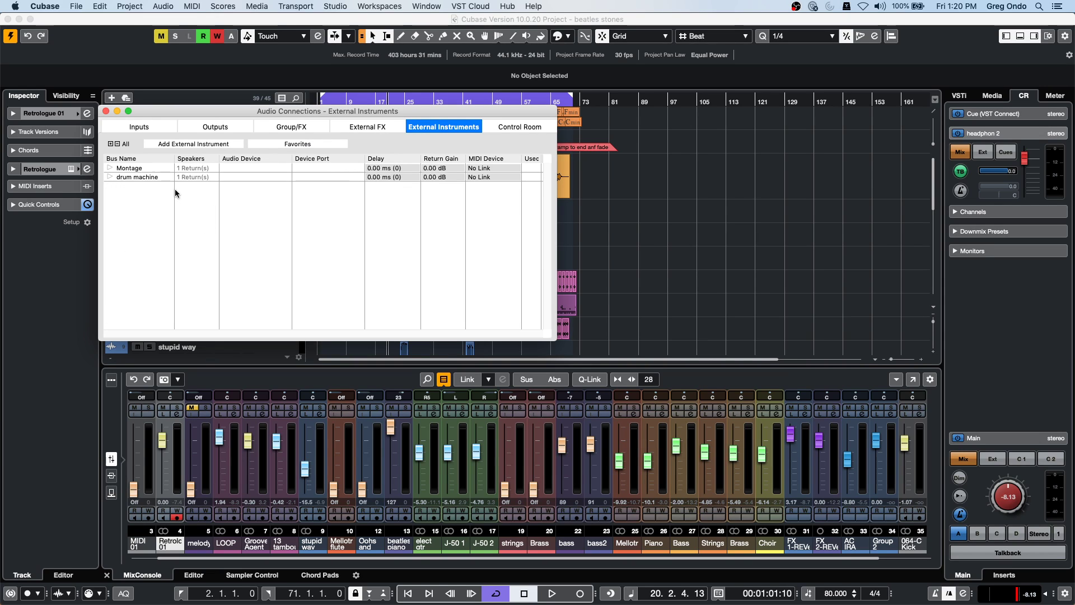
left_click(108, 168)
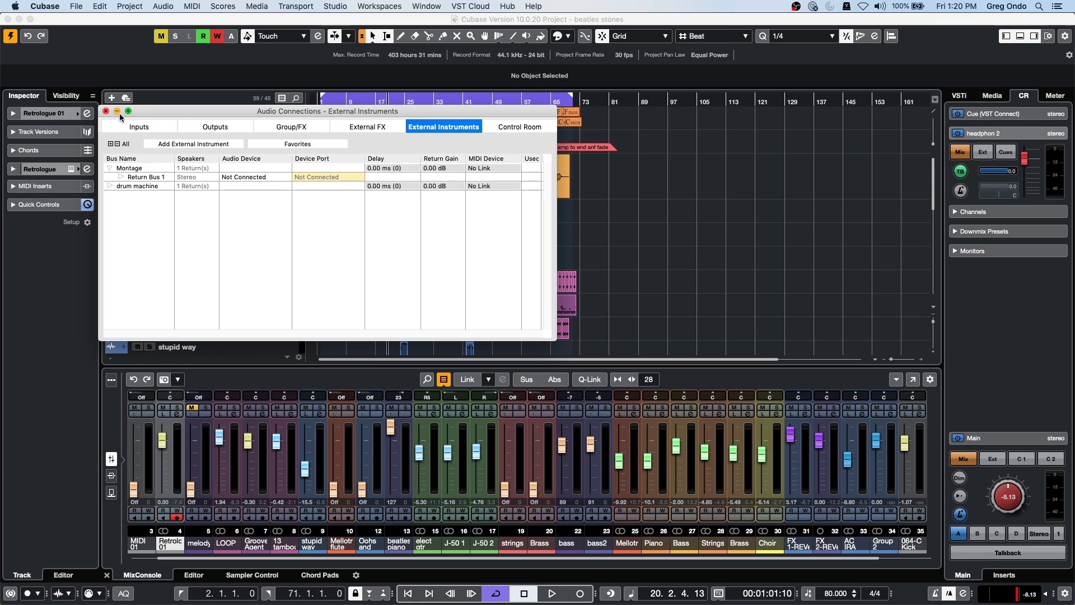
Step: Load the Montage external instrument into the first VST instrument rack slot
left_click(961, 96)
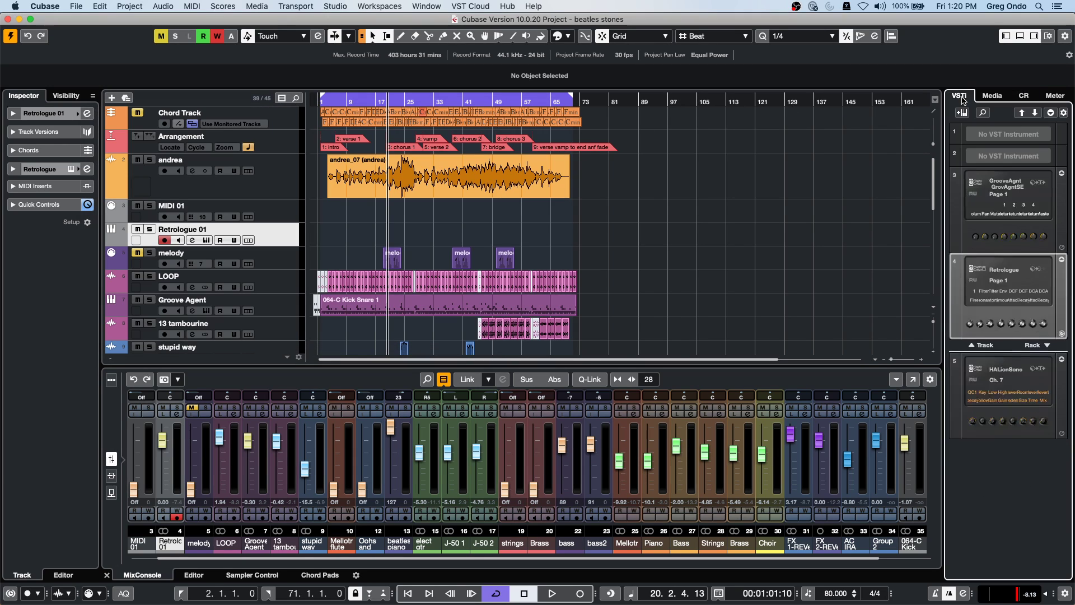
left_click(1002, 137)
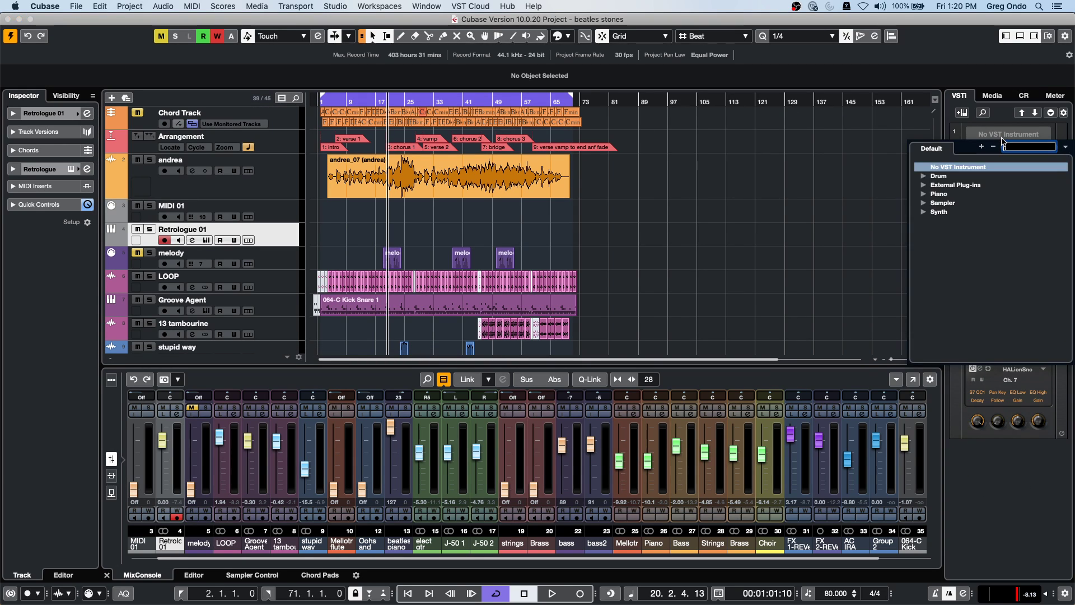
left_click(924, 185)
left_click(962, 202)
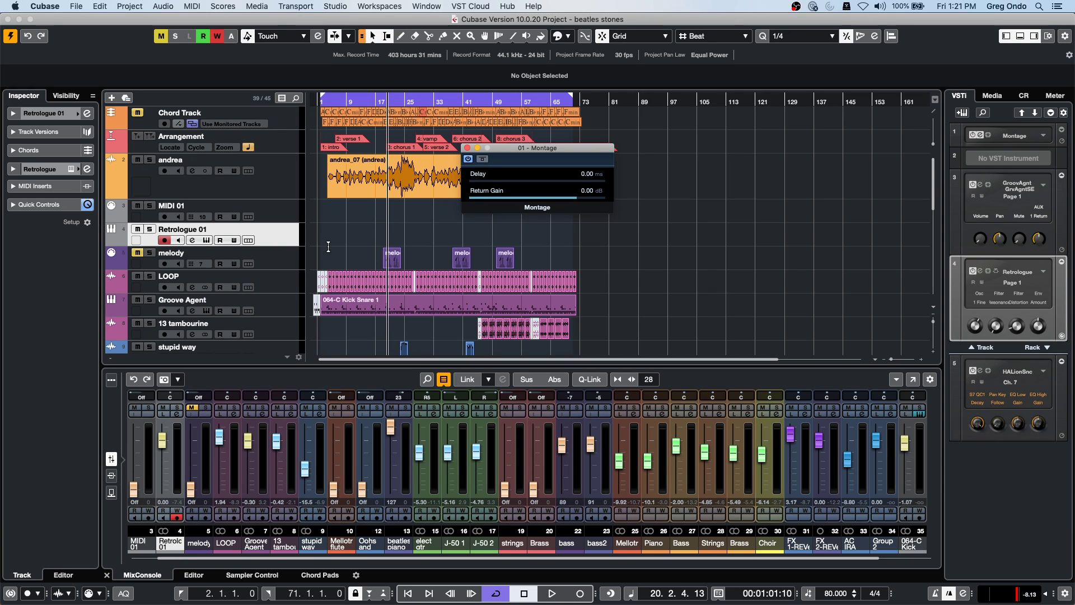
Step: Revert the beatles stones project to its previously saved version
left_click(80, 7)
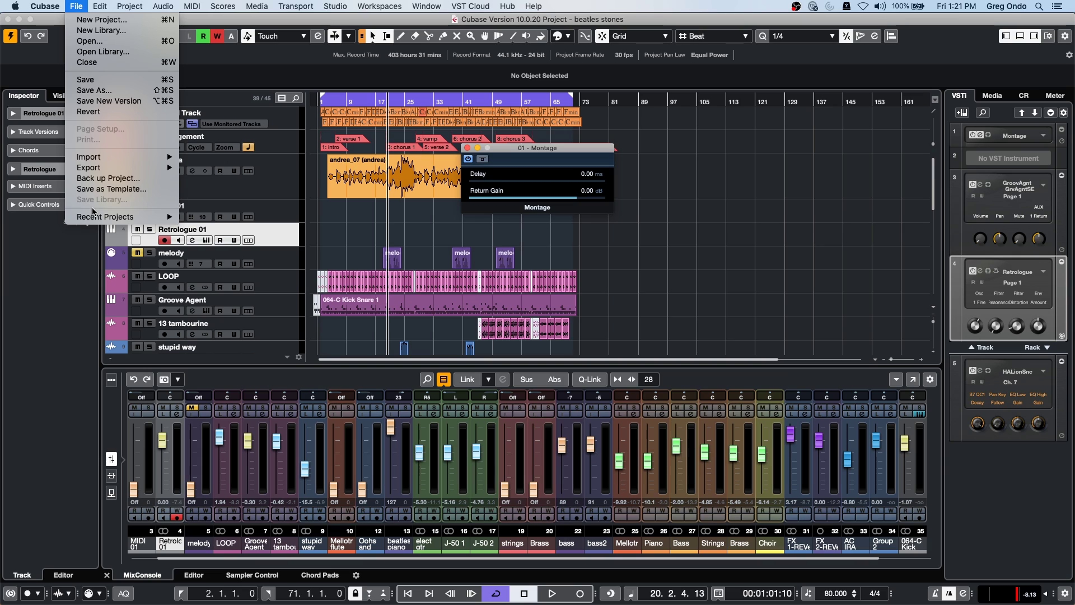
mouse_move(98, 215)
left_click(89, 112)
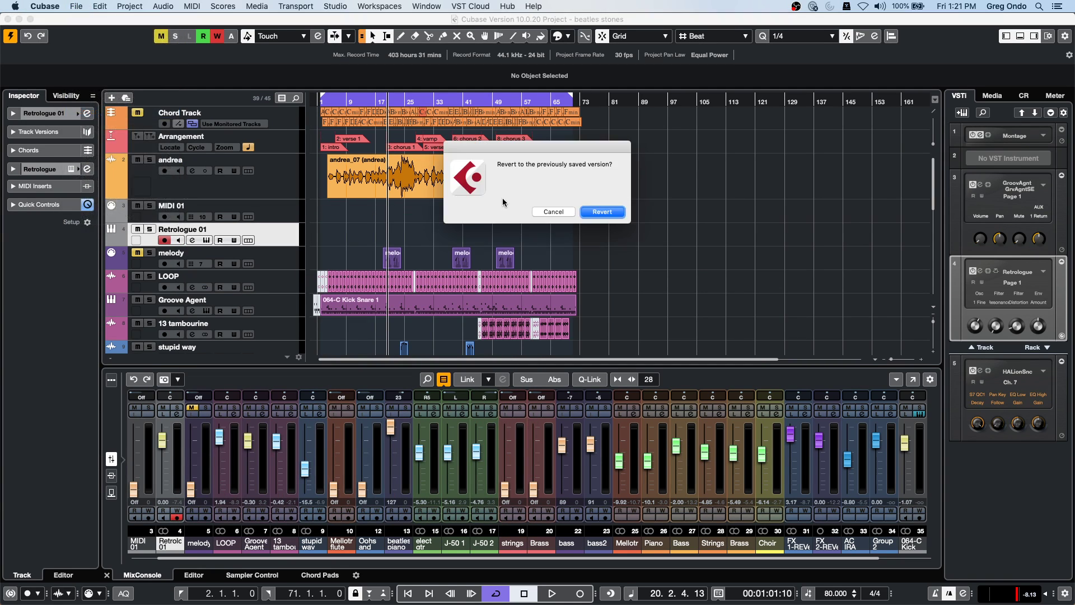
left_click(602, 212)
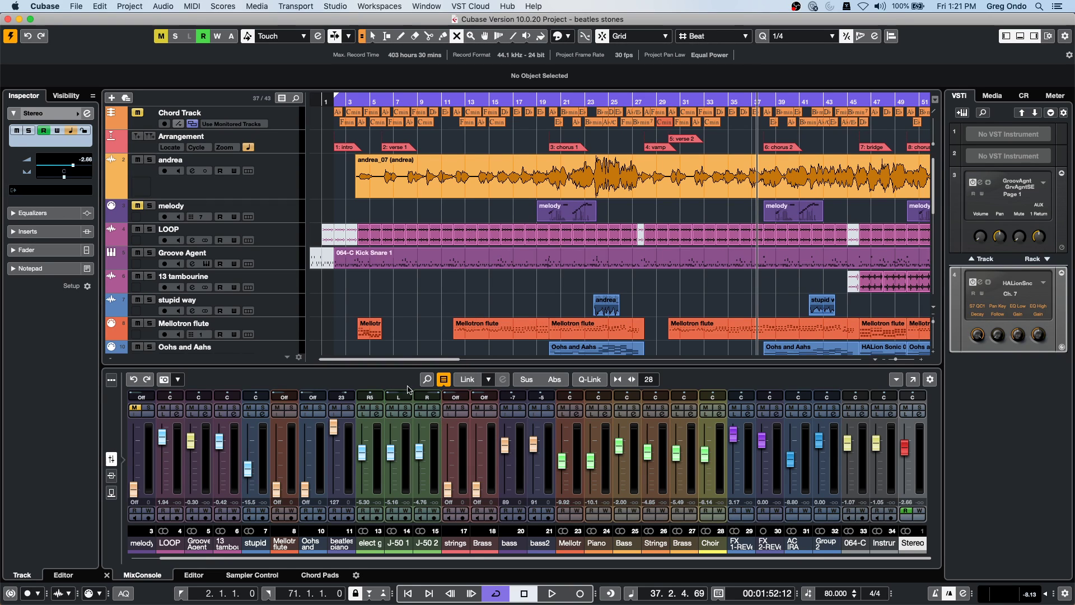
Step: Enlarge the lower-zone MixConsole to show taller faders, and shrink it back to its former height
left_click_drag(406, 368, 409, 174)
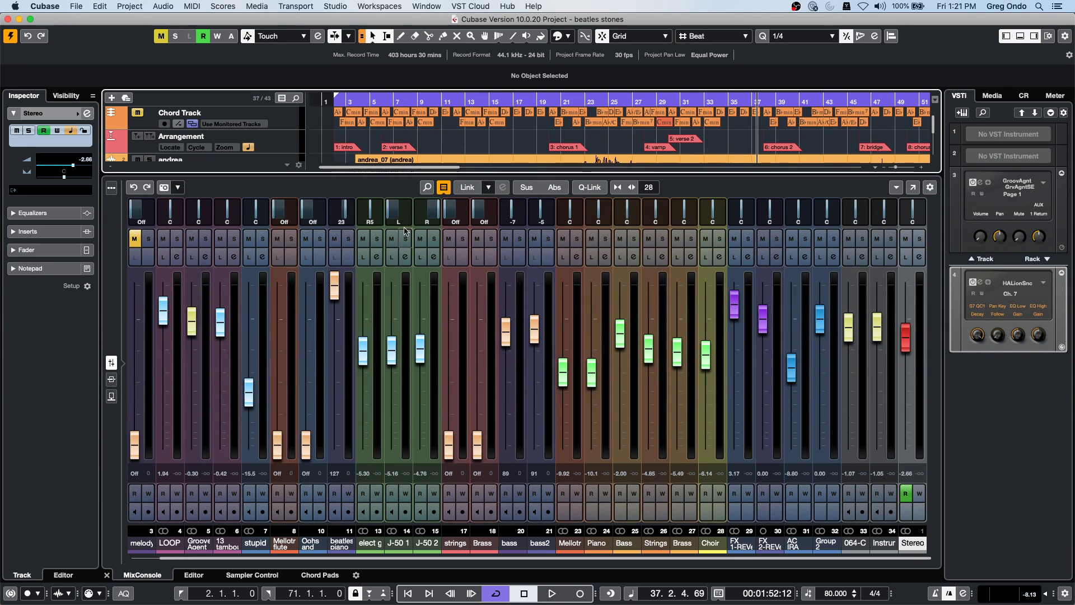
left_click_drag(397, 172, 371, 367)
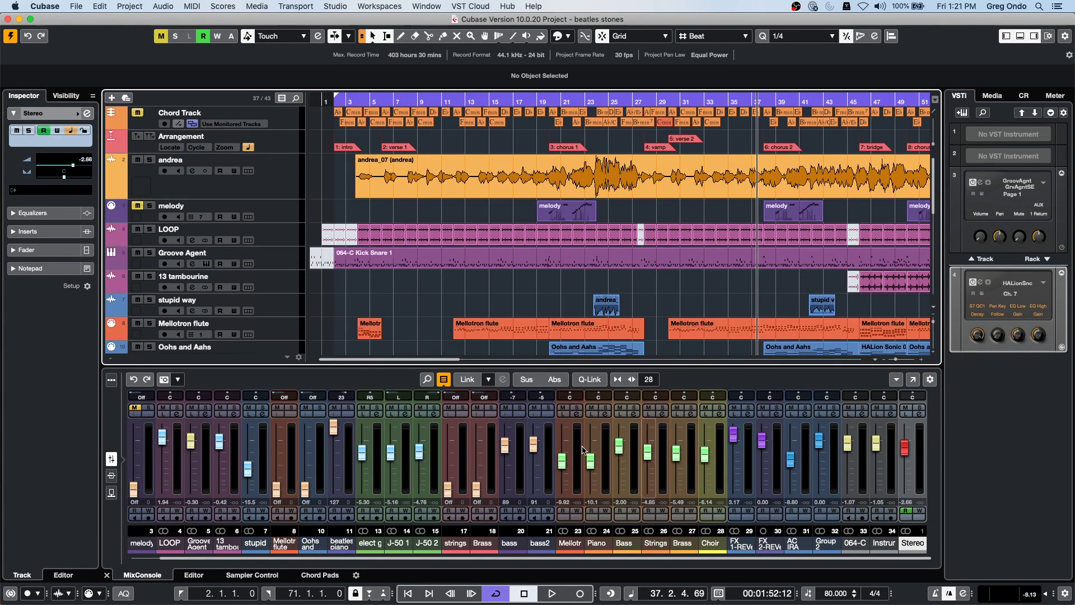
Step: Switch the lower zone to the editor and open the Mellotron flute part starting at bar 12 for note editing
left_click(193, 576)
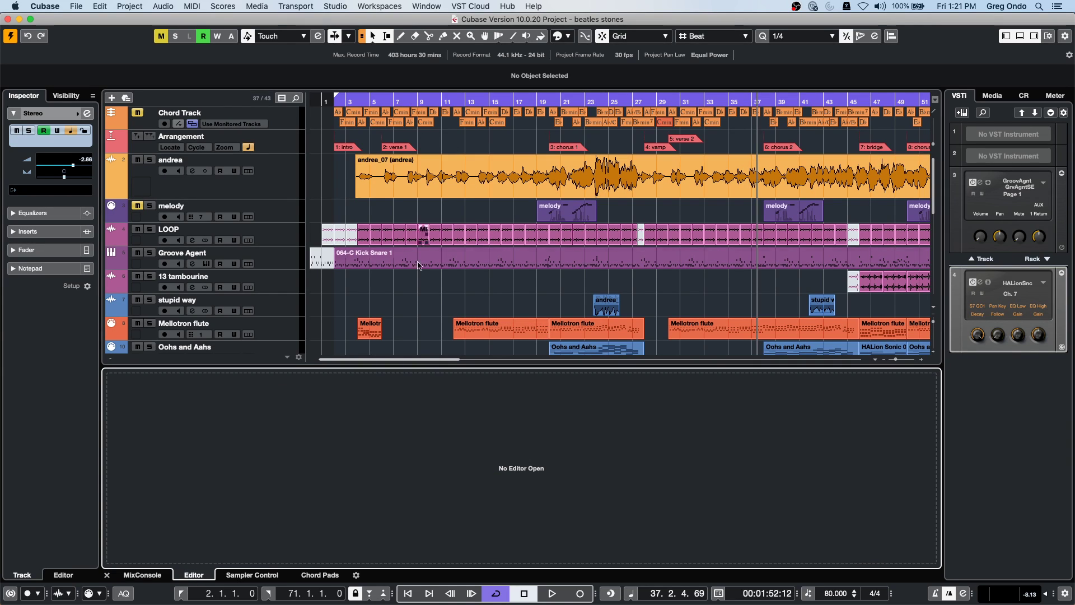
left_click(579, 332)
left_click(479, 339)
double_click(498, 338)
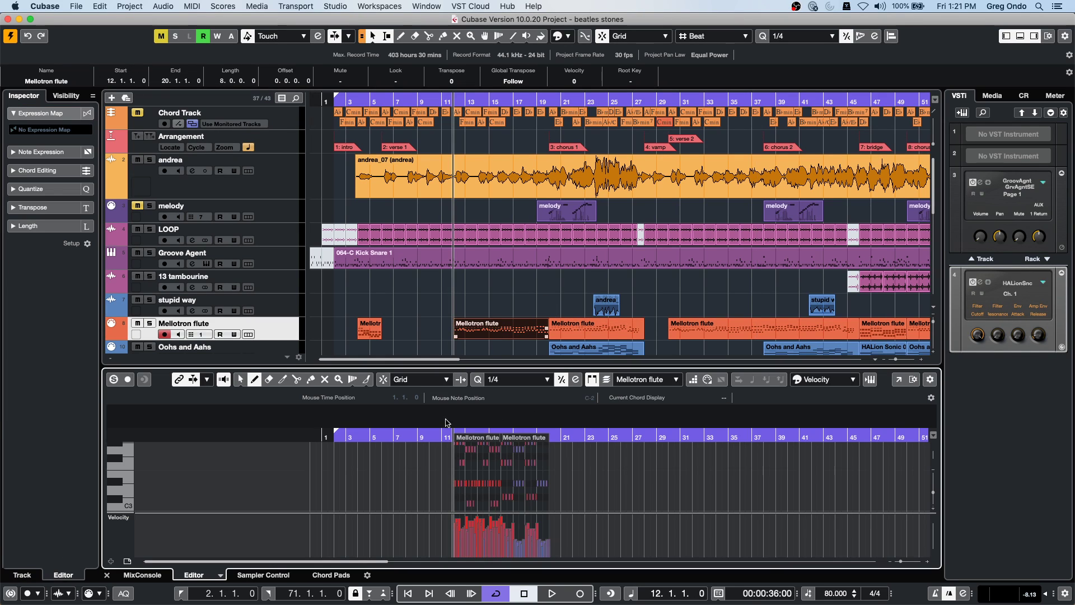
left_click_drag(594, 437, 519, 433)
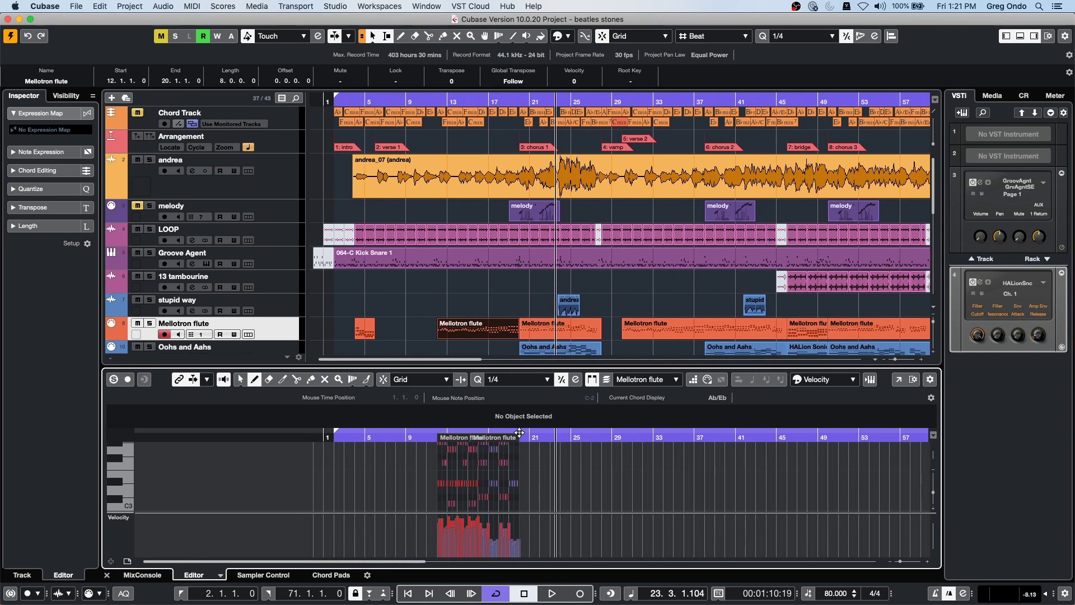
left_click_drag(510, 363, 516, 390)
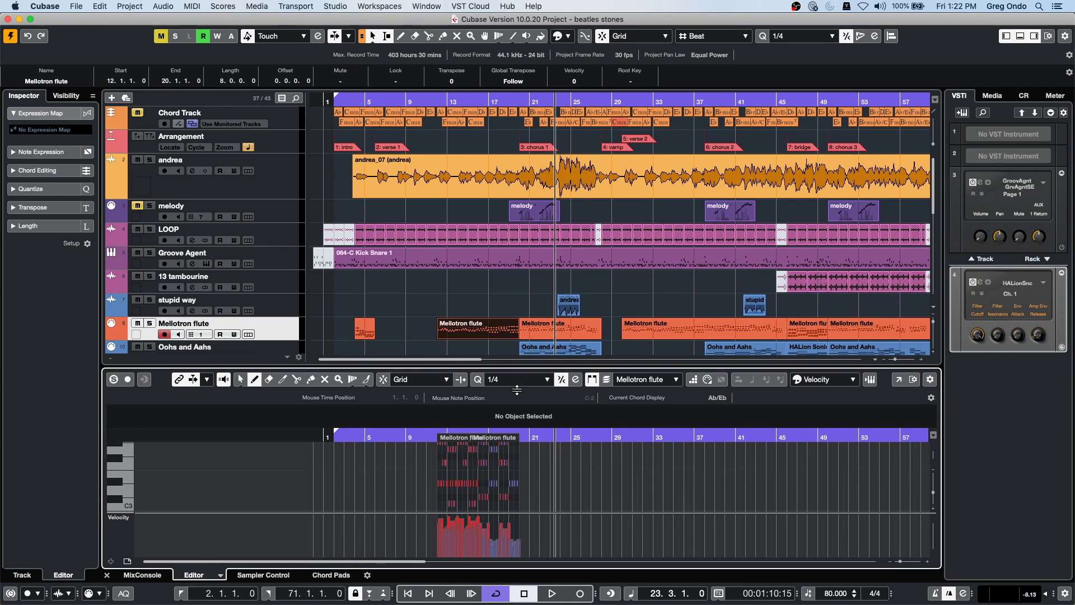
Step: Hide the lower zone, view the mixer in its own window, and restore the lower zone with the whole arrangement in view
left_click(1021, 37)
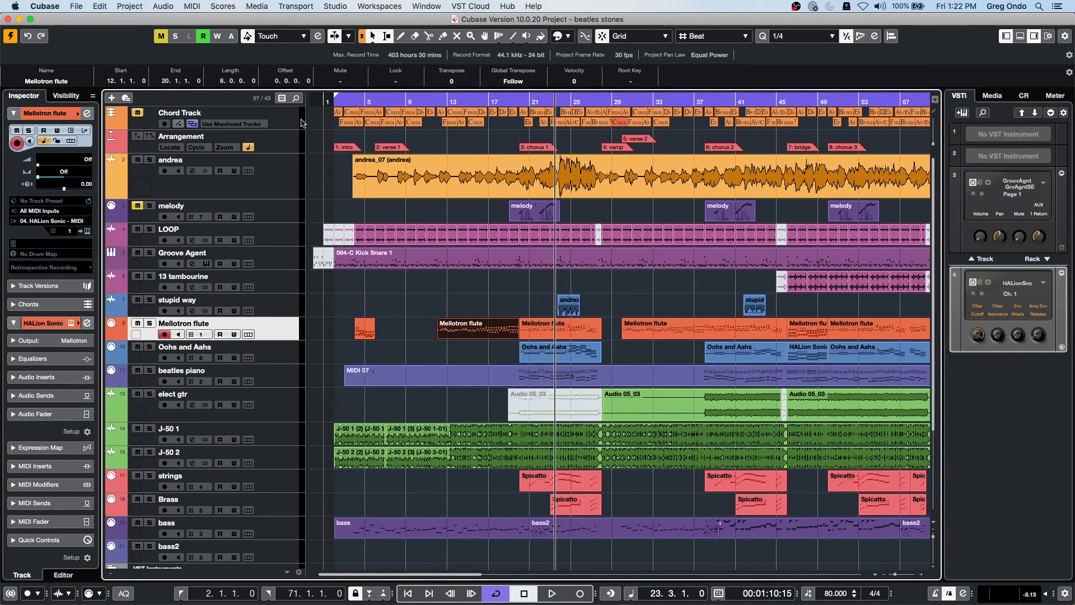
key("F3")
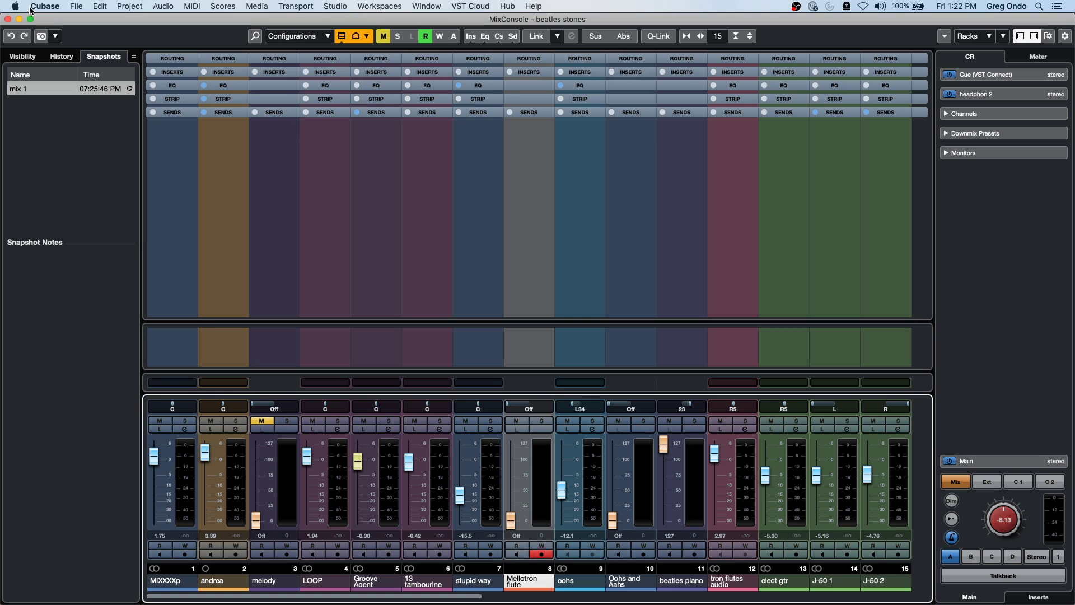
left_click(7, 19)
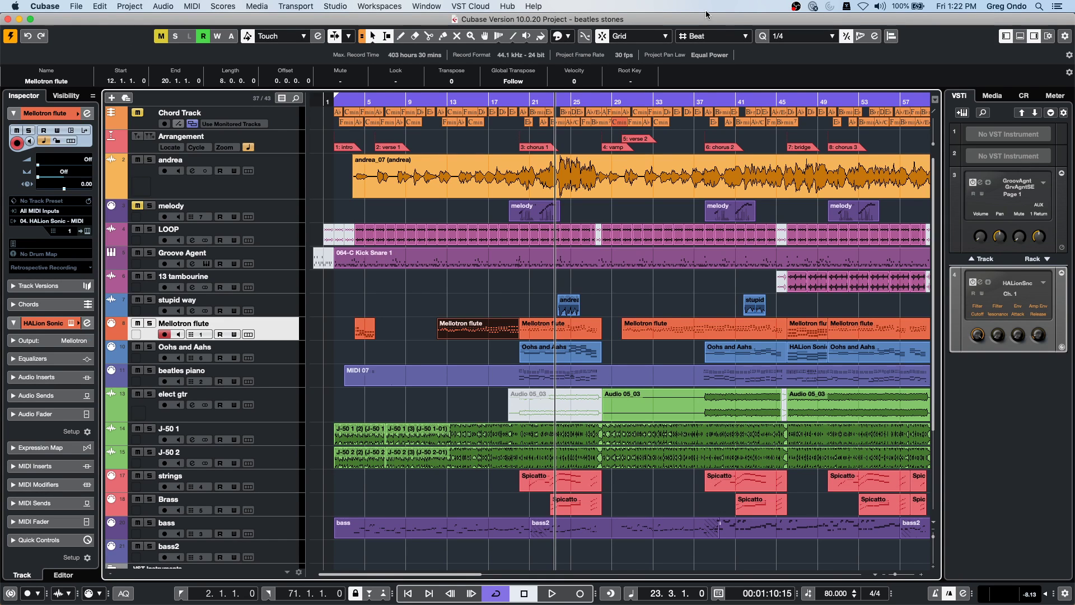
left_click(1020, 36)
left_click(456, 180)
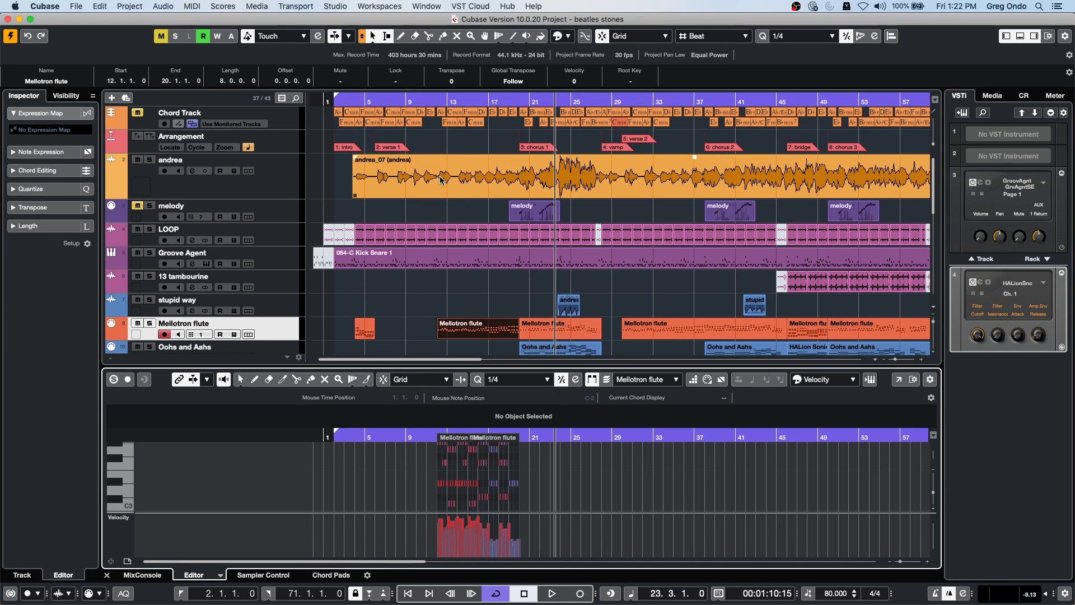
left_click_drag(477, 101, 474, 117)
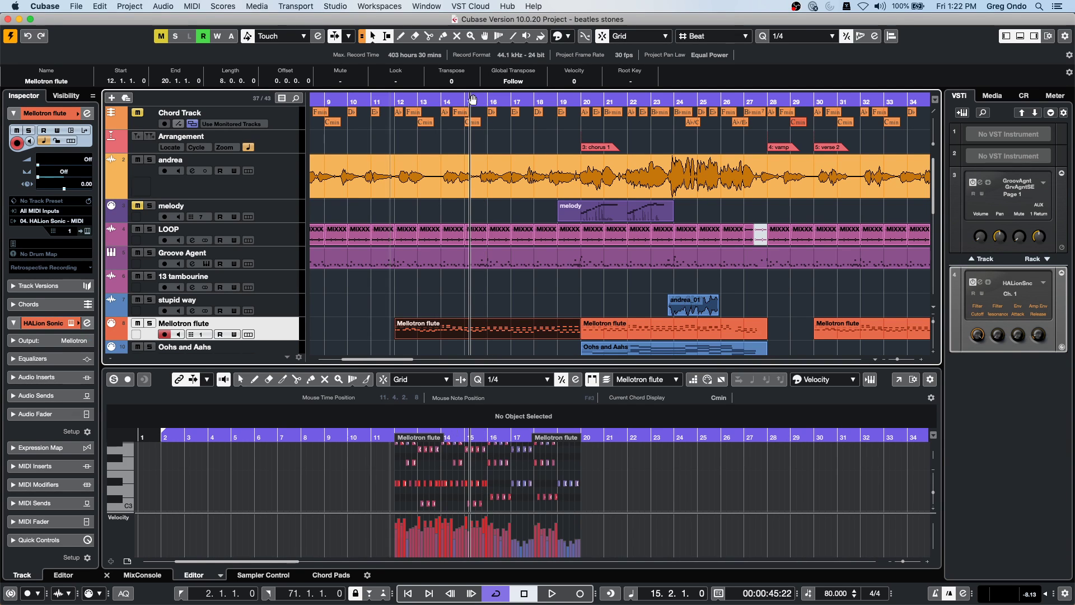
key("shift+f")
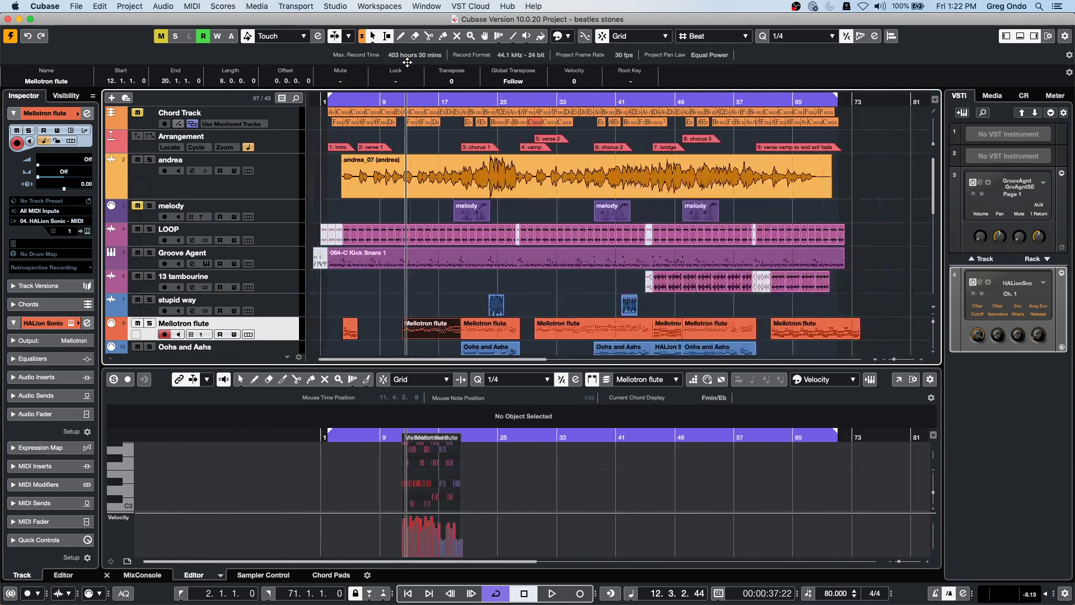
Step: Create an empty project in the existing test folder inside Projects
left_click(81, 6)
left_click(77, 18)
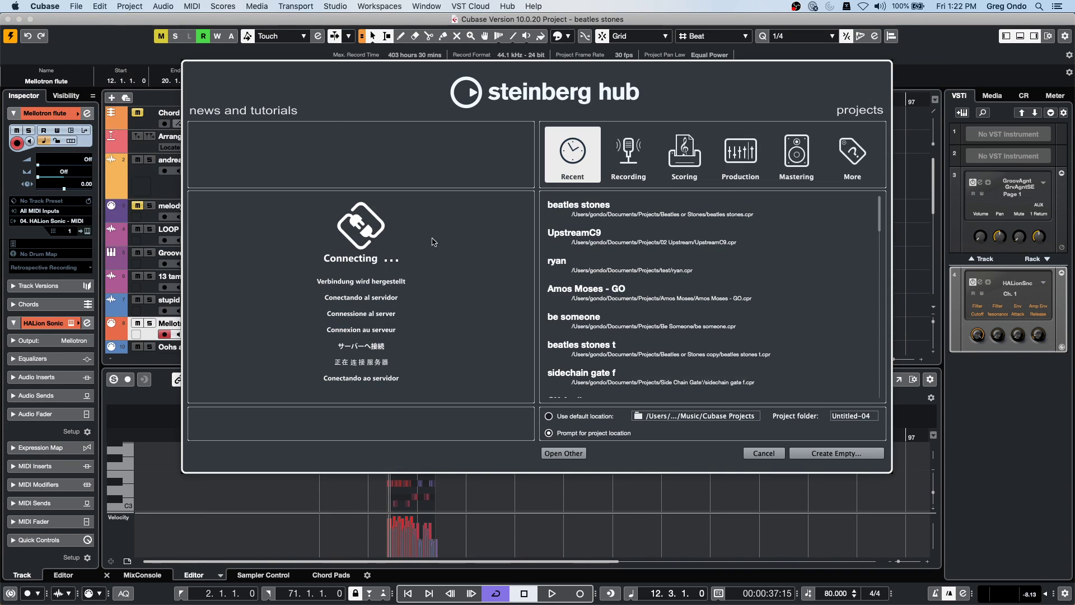
left_click(803, 447)
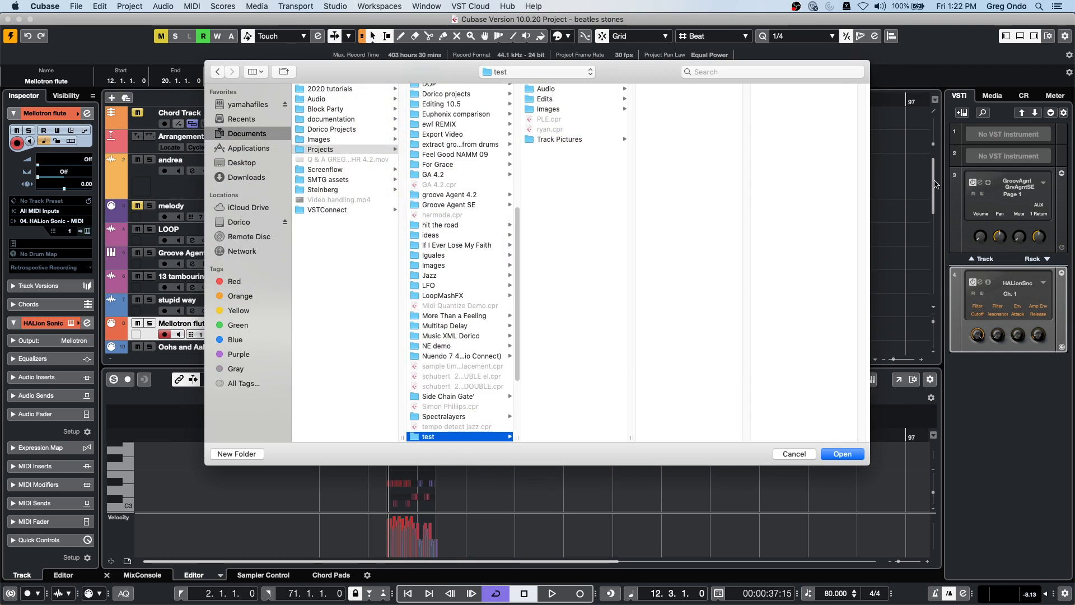
left_click(838, 458)
left_click(838, 458)
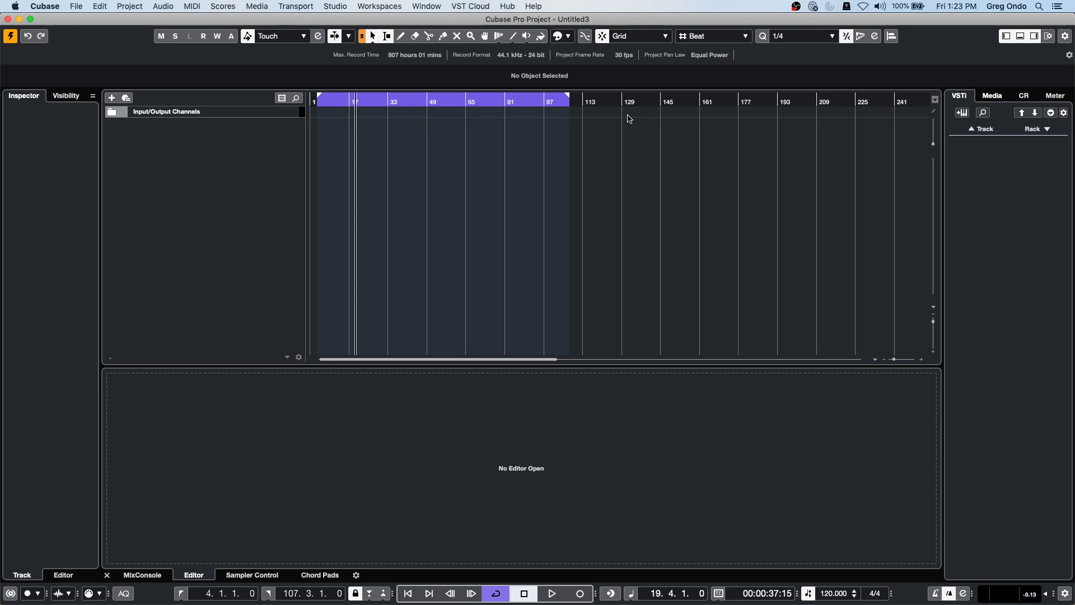
Step: Add the 02 097 Drums-b loop from the Drum Loops content set to the project as a new audio track
left_click(995, 97)
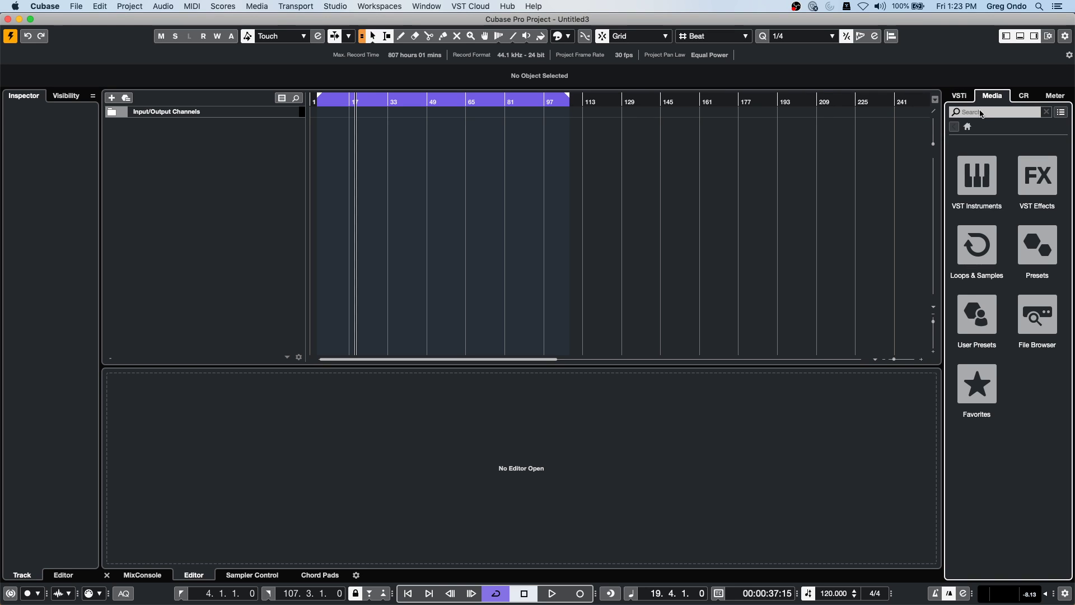
left_click(980, 260)
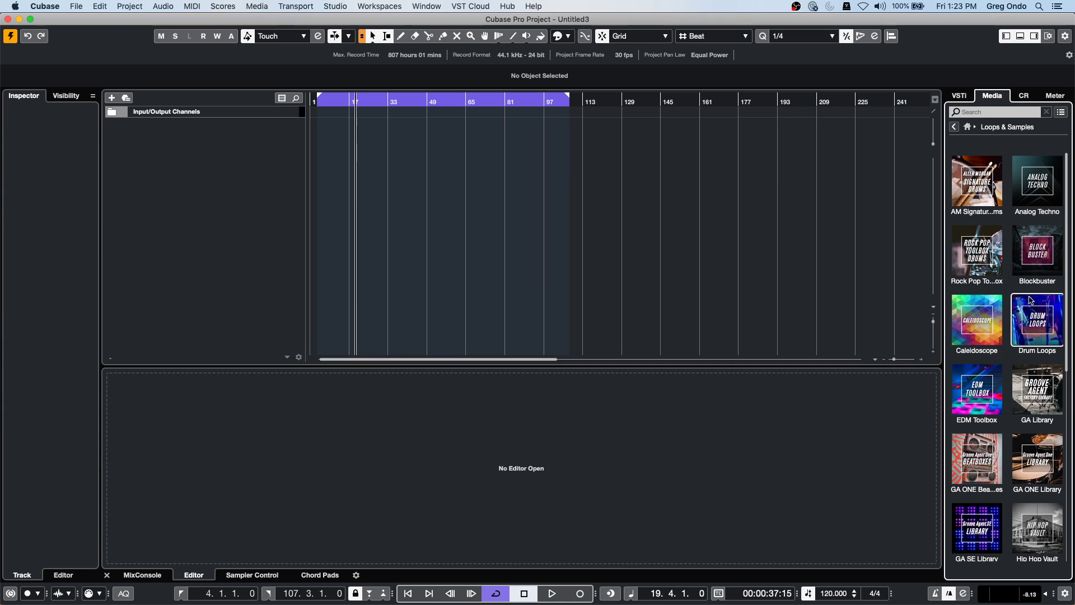
left_click(1049, 317)
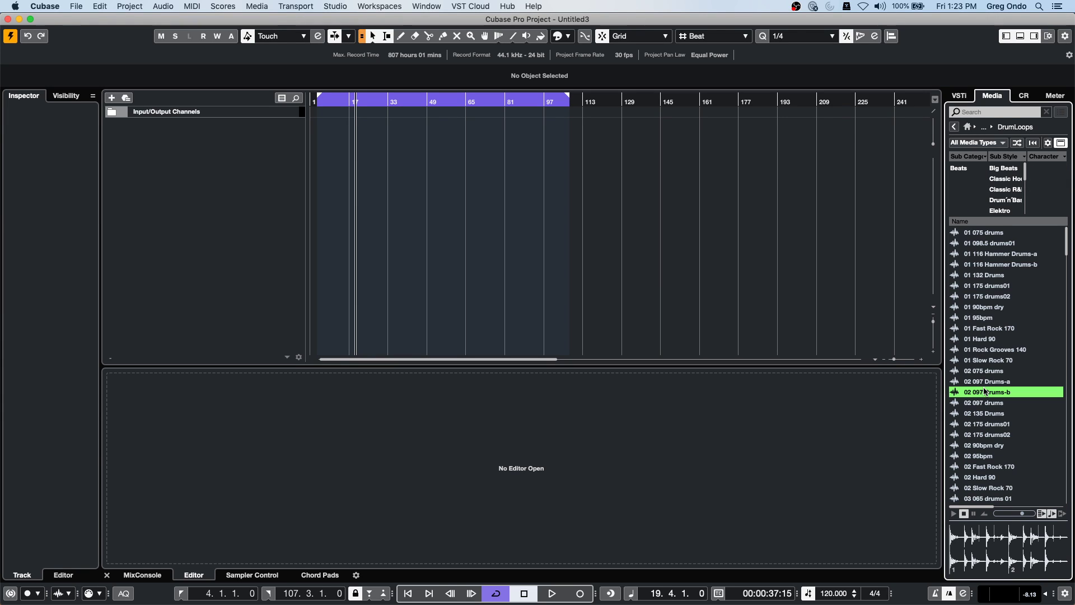
left_click(985, 392)
left_click_drag(984, 392, 334, 163)
Step: Move the drum loop event to the start of bar 1 and increase its track height
left_click_drag(336, 104, 345, 162)
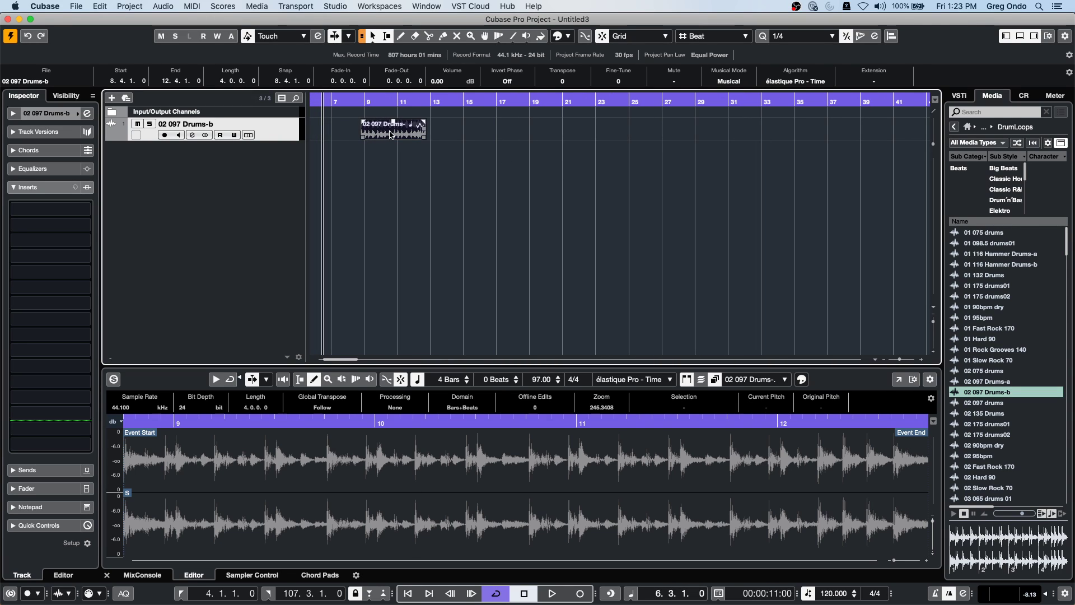
left_click_drag(387, 132, 328, 136)
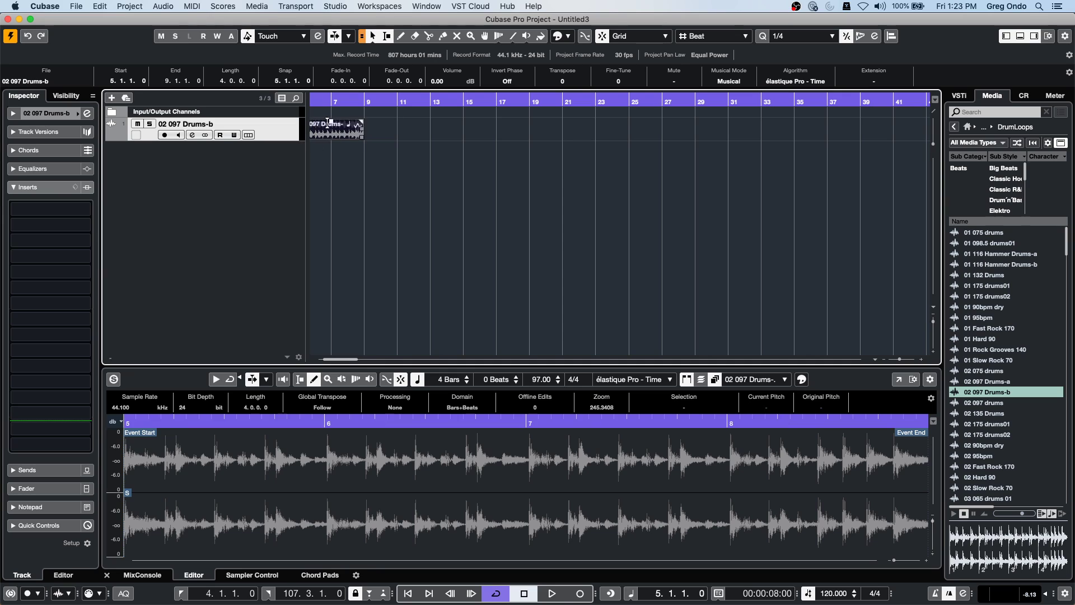
scroll(381, 138, "left", 3)
left_click_drag(413, 138, 349, 139)
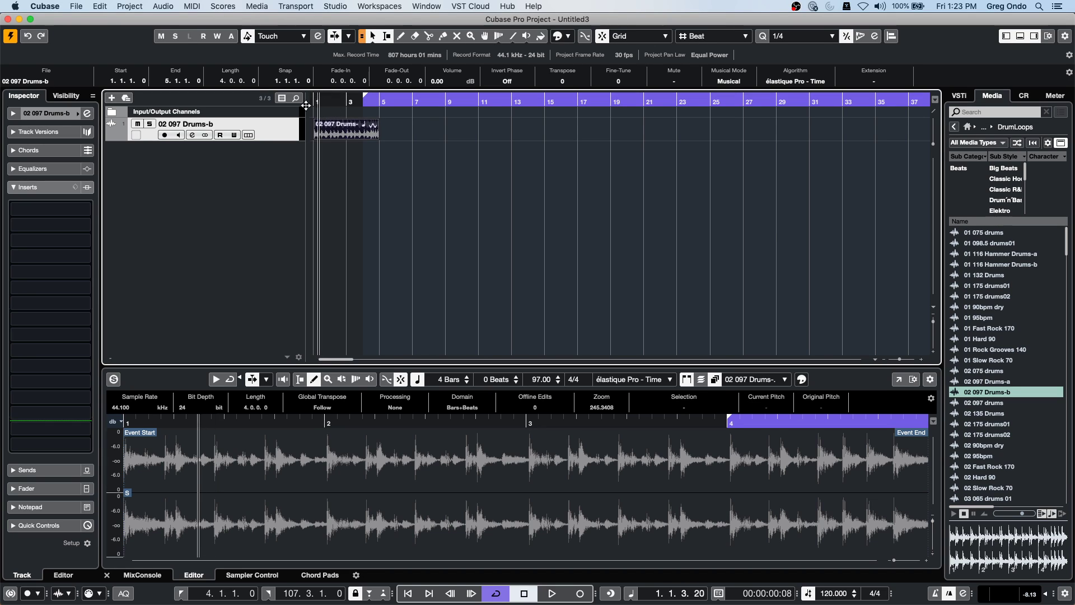
key("h")
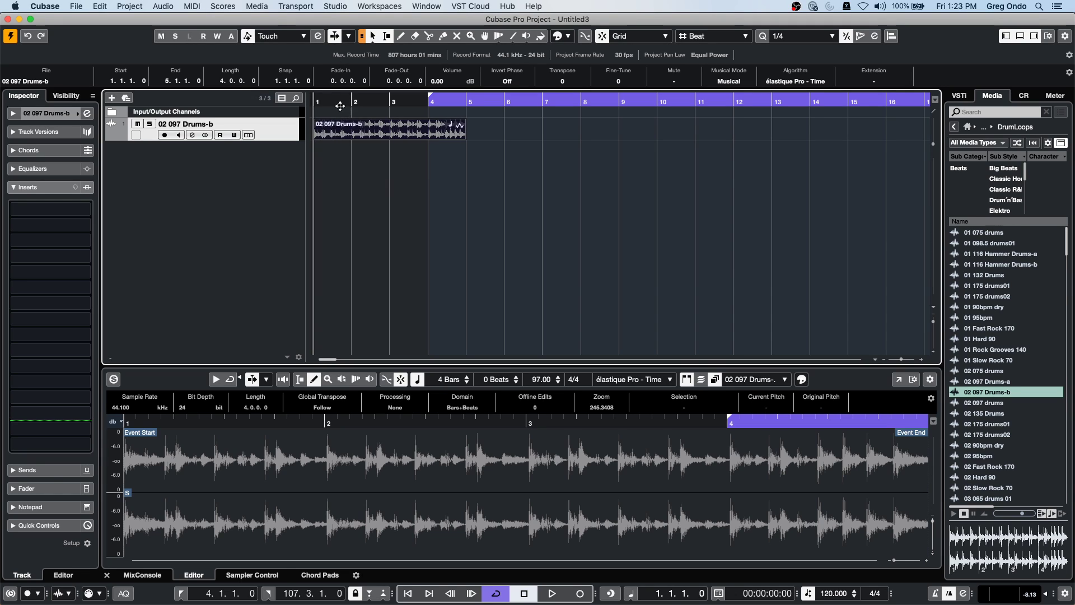
left_click_drag(266, 141, 264, 206)
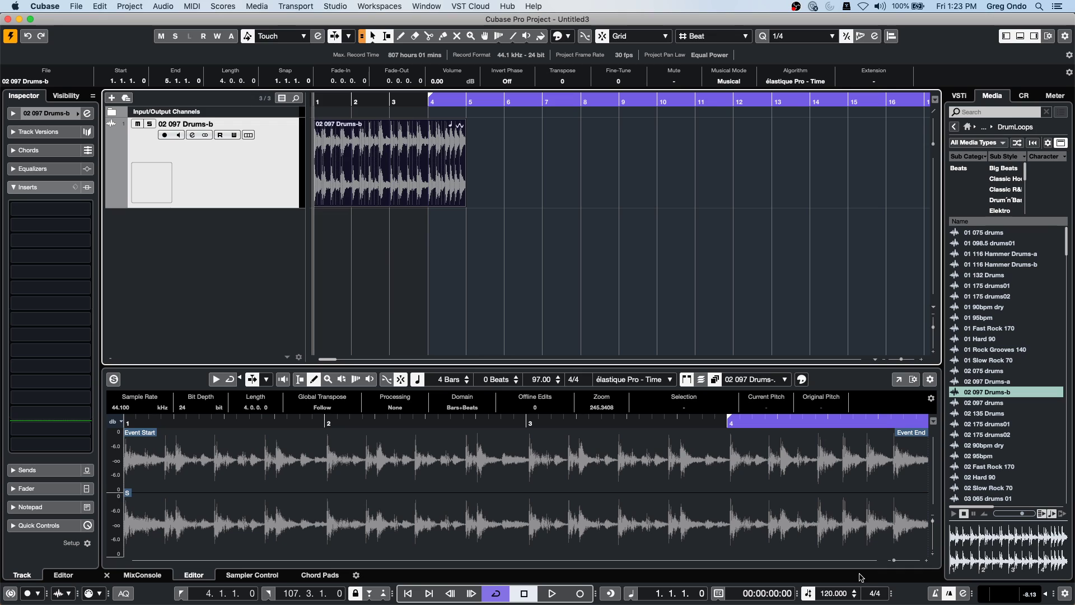
Step: Set the project tempo to 97 BPM and play the drum loop briefly
left_click(831, 593)
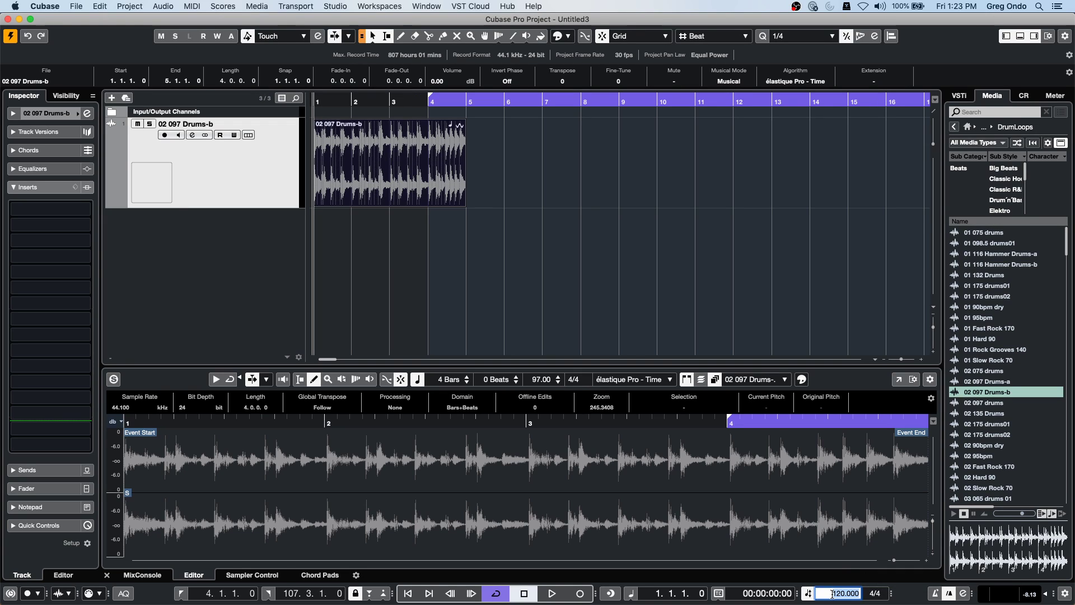
type("97")
key("Return")
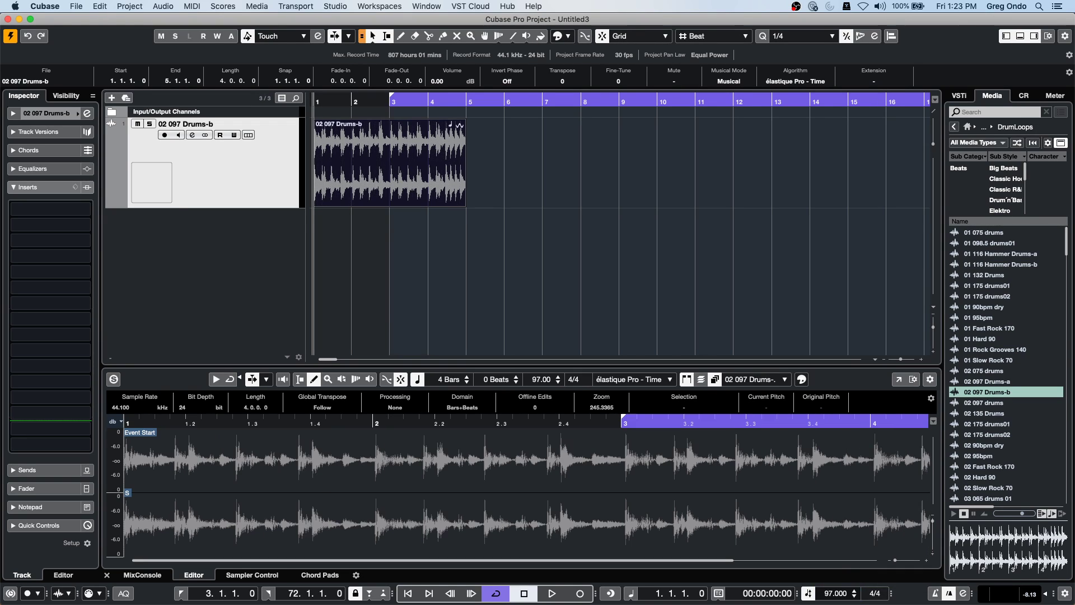
key("space")
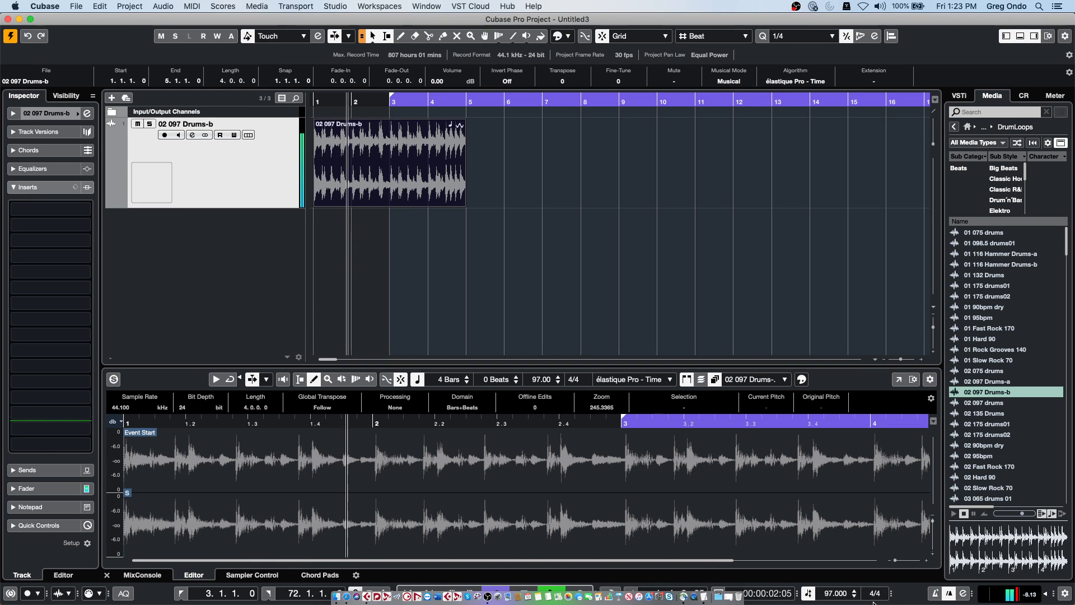
key("space")
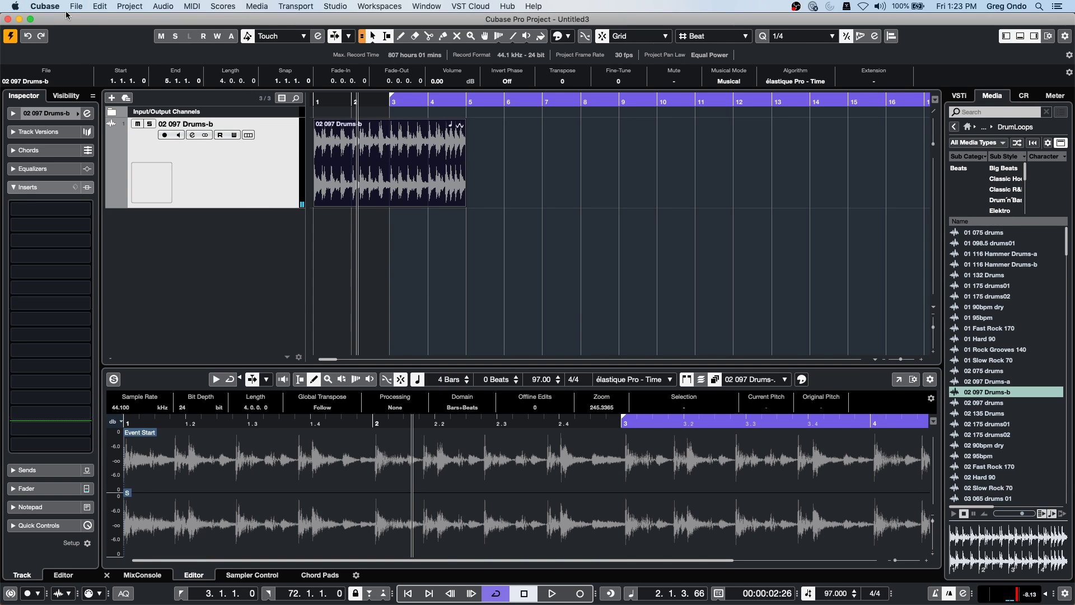
Step: In the Audio Mixdown export settings, turn Insert Tempo Definition on and back off, and close them without exporting
left_click(81, 6)
mouse_move(56, 5)
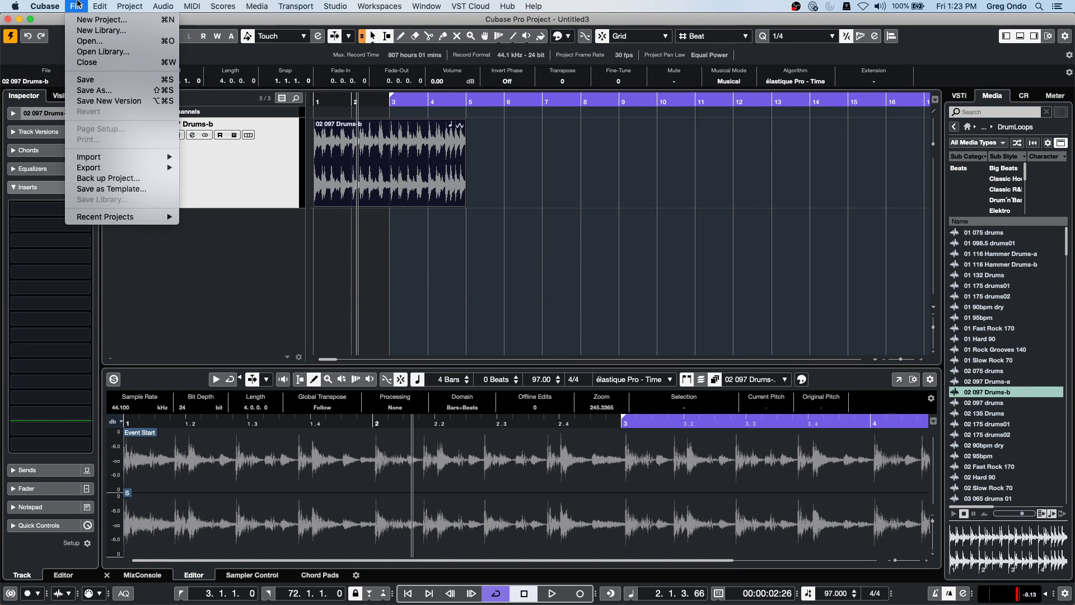
mouse_move(151, 167)
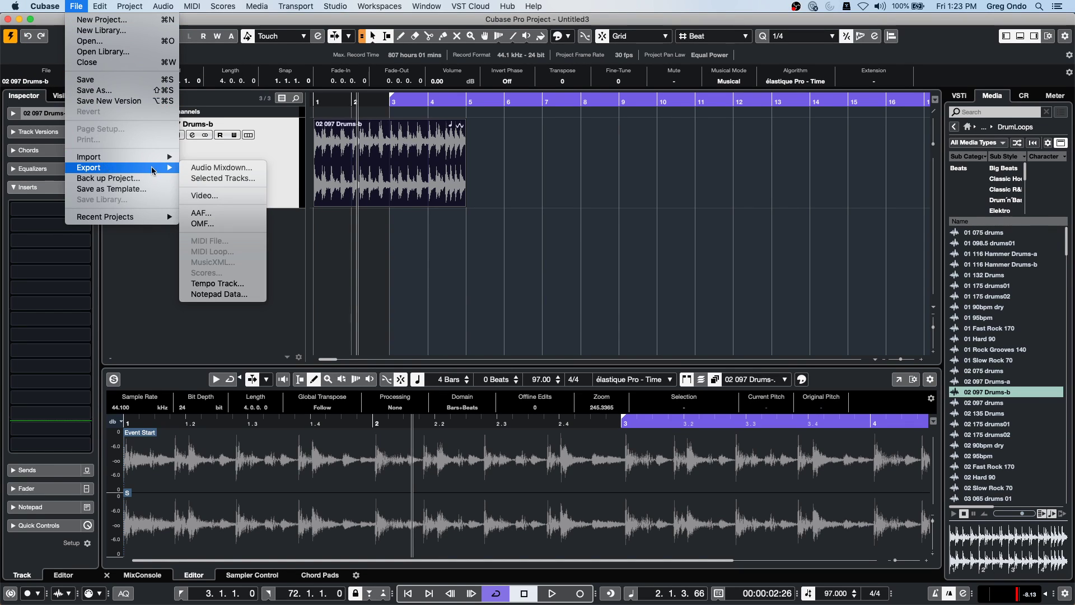
left_click(262, 168)
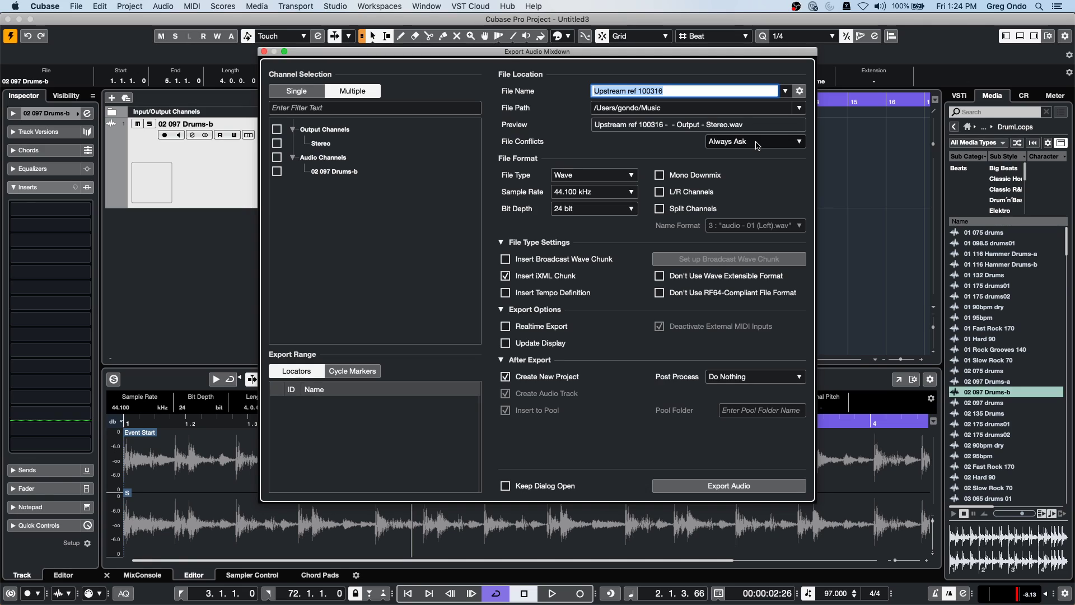
left_click(506, 293)
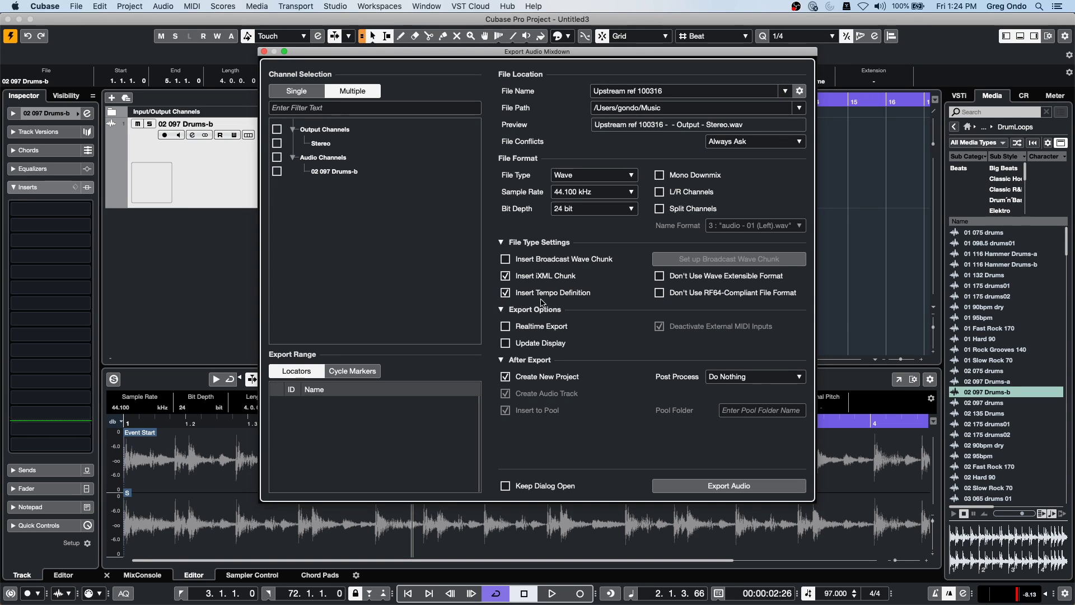
left_click(504, 294)
left_click(264, 52)
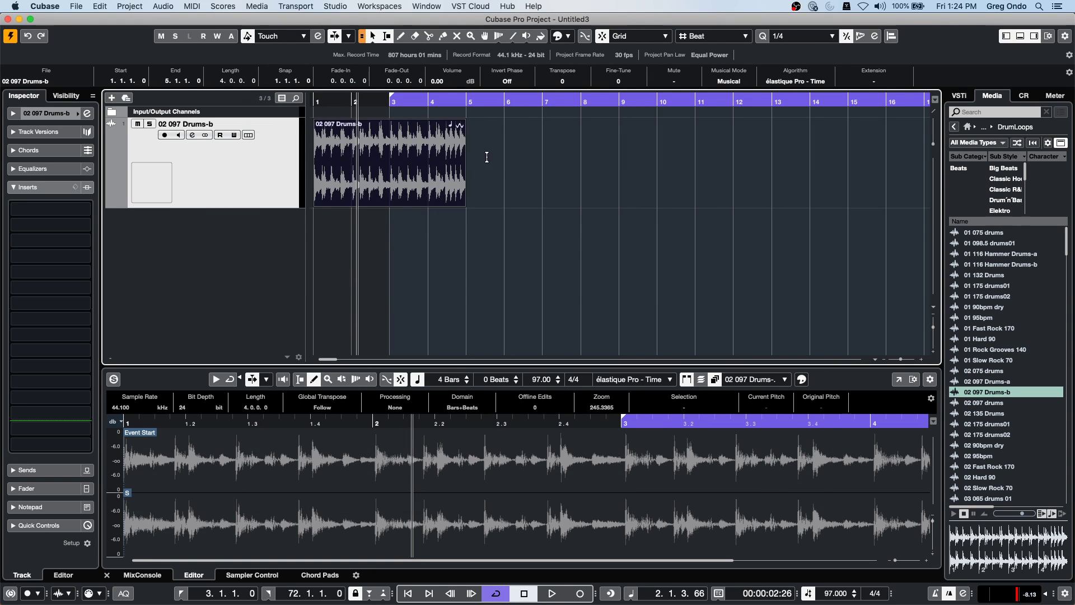
Step: Select the drum loop event and view the advanced audio processing commands available for it, including Set Definition From Tempo
left_click(373, 183)
left_click(486, 173)
left_click(173, 8)
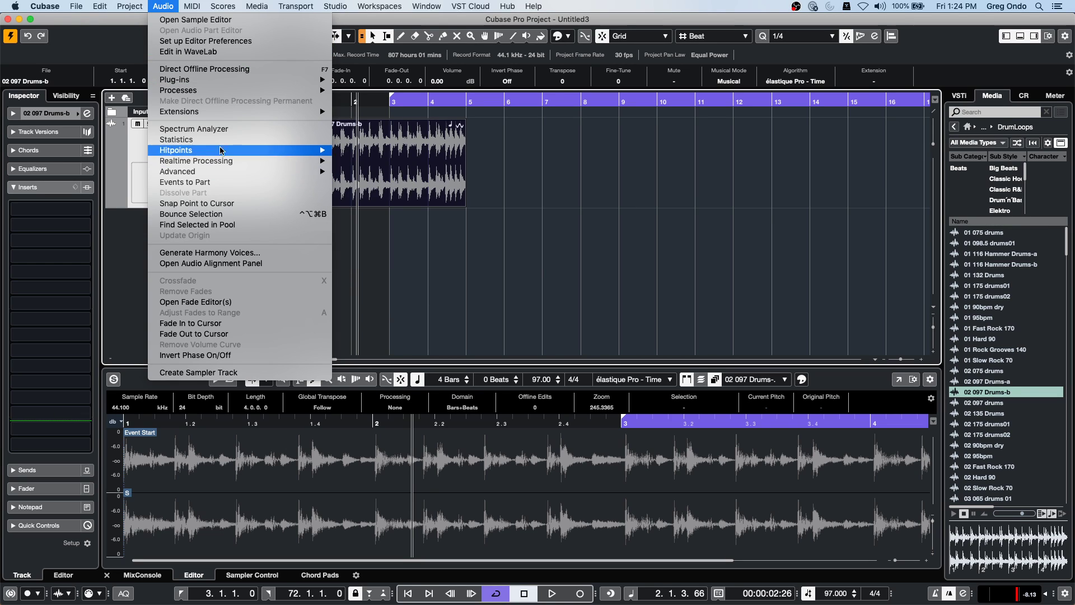
mouse_move(220, 170)
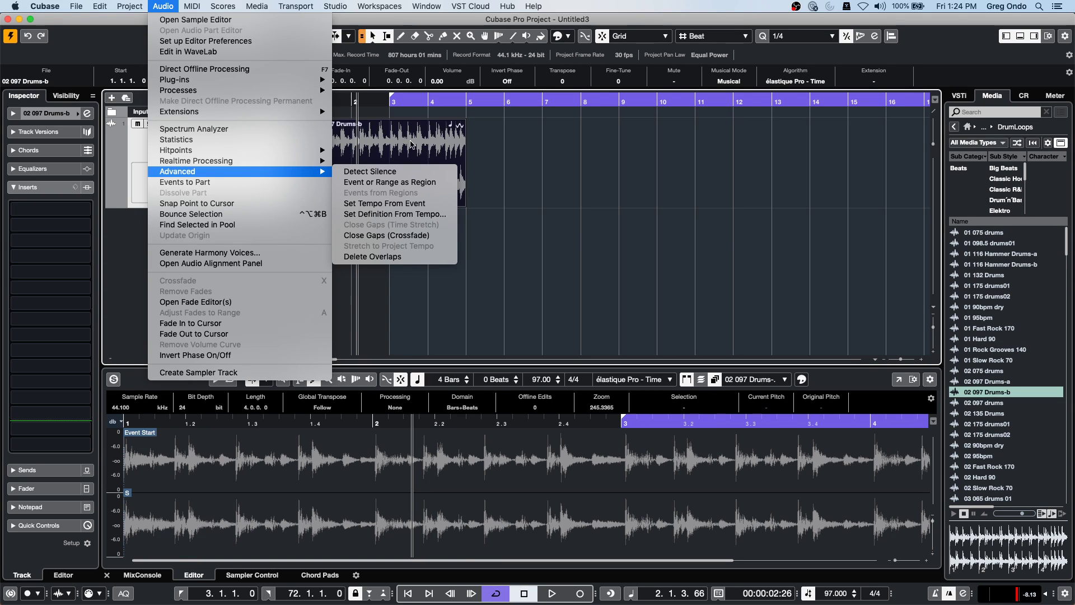
key("Escape")
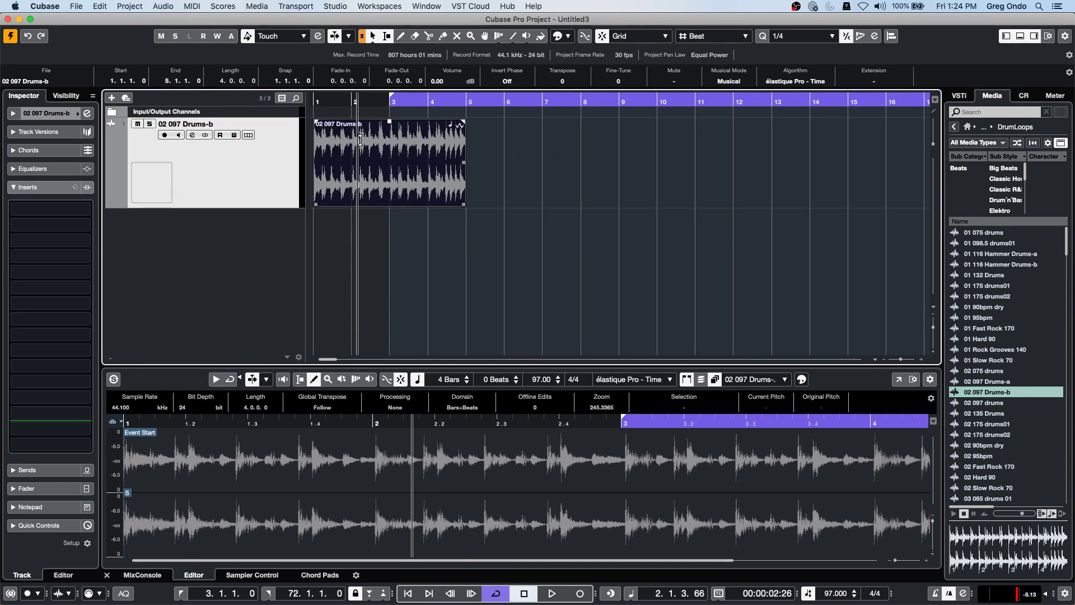
Step: Review the Export Audio Mixdown settings again and close them without exporting
left_click(76, 6)
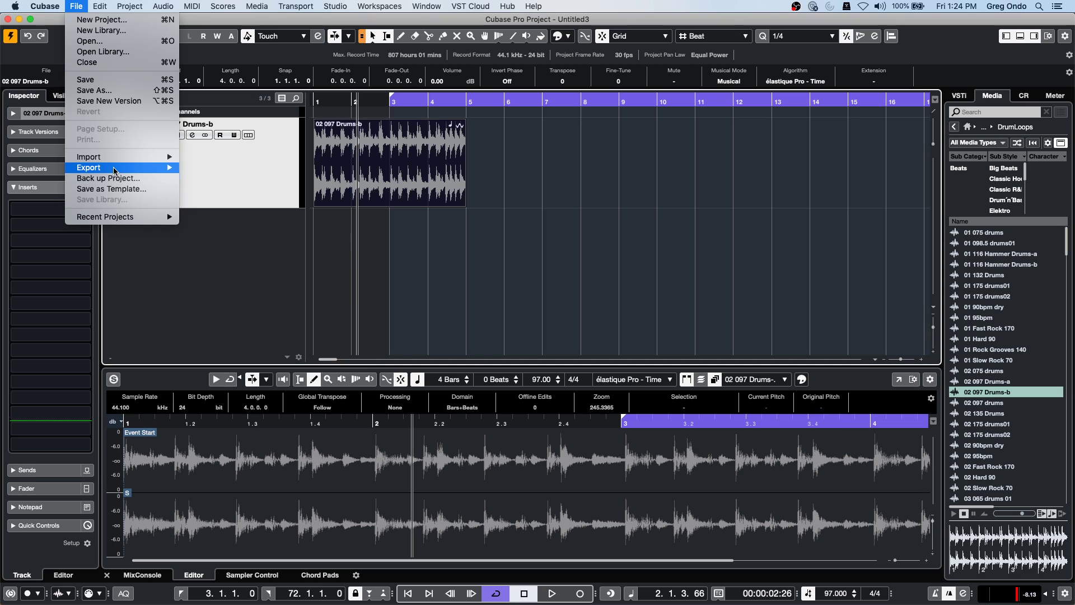
mouse_move(162, 167)
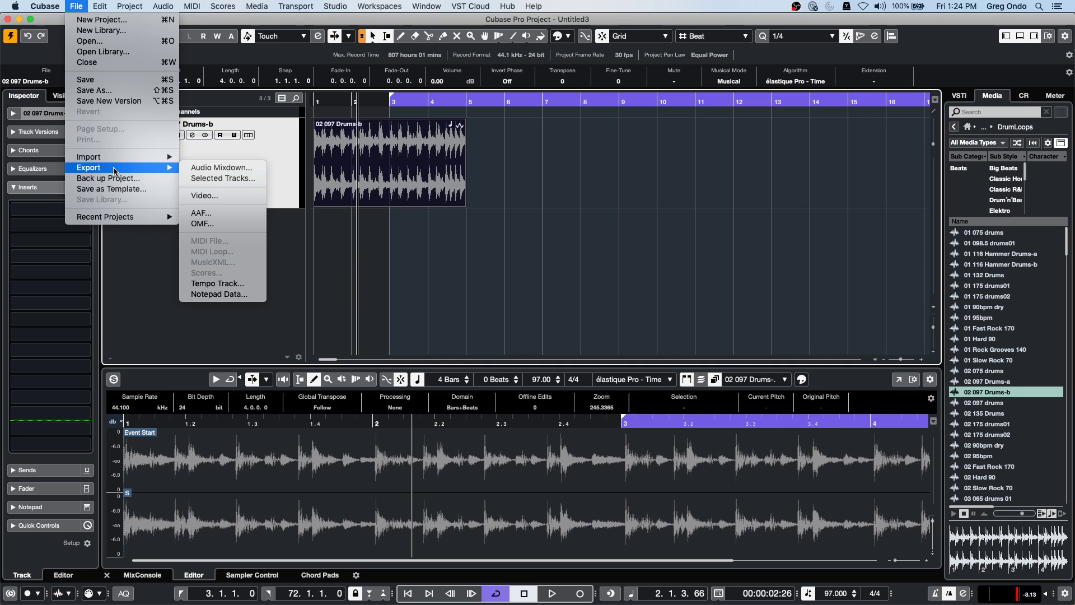
left_click(214, 168)
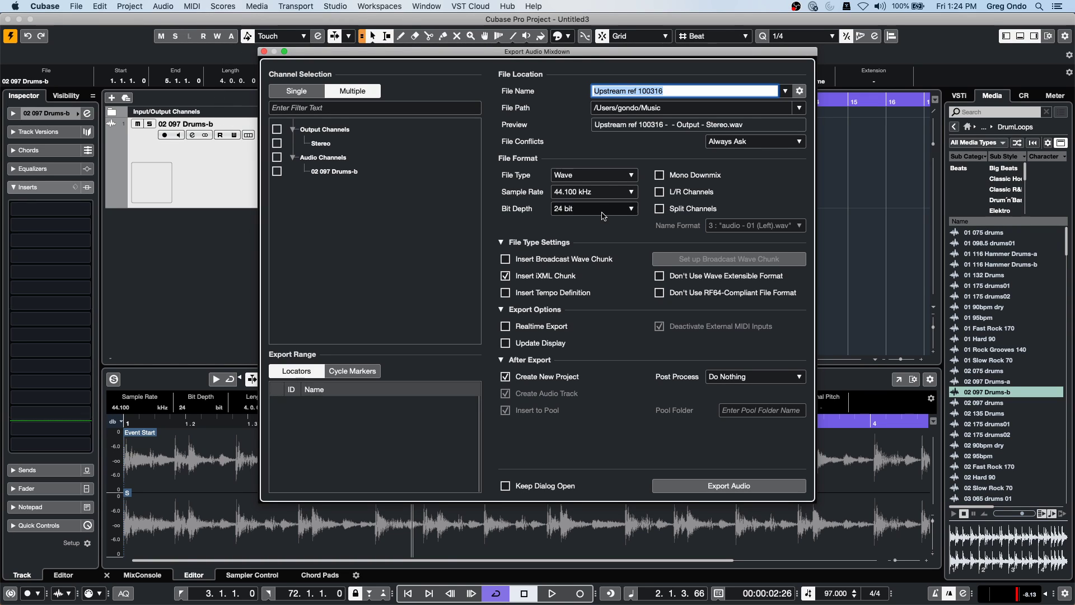
left_click(264, 52)
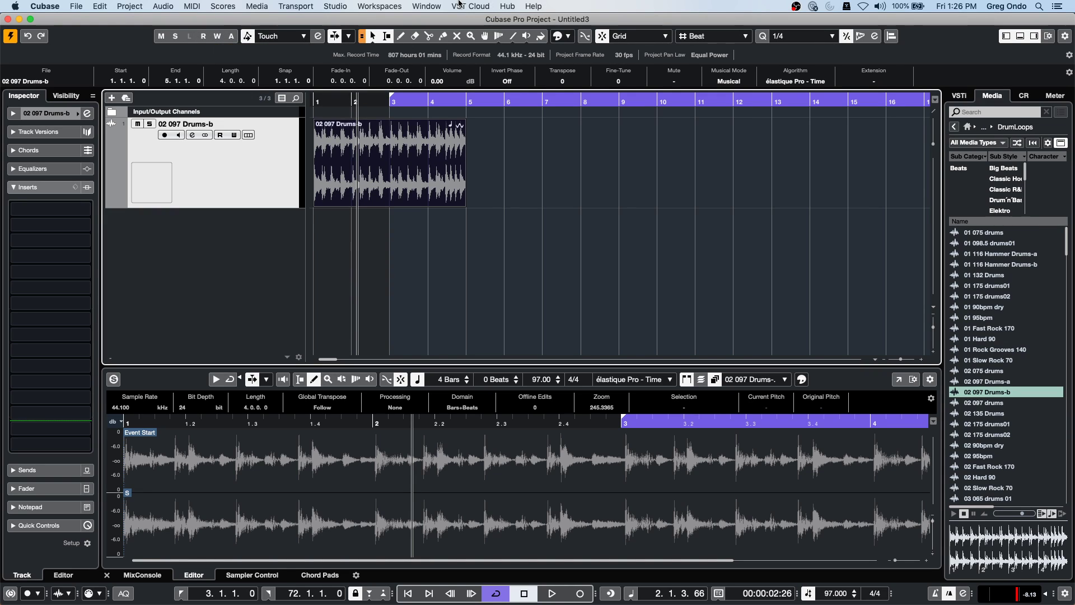
Step: Open the project Groove Agent SE 8.cpr from the Groove Agent SE project folder and activate it
left_click(80, 9)
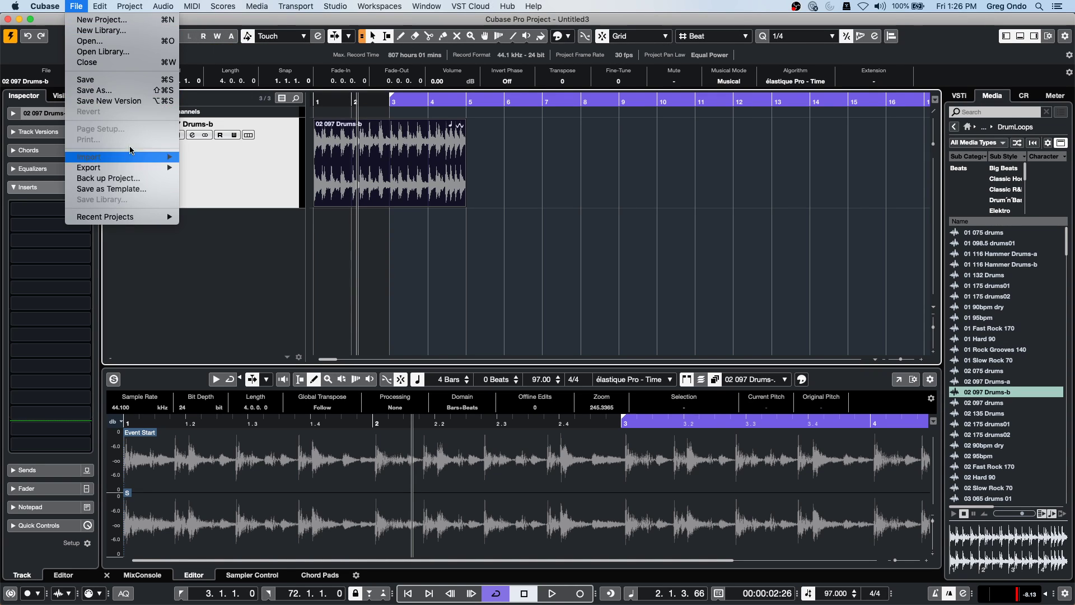
mouse_move(149, 216)
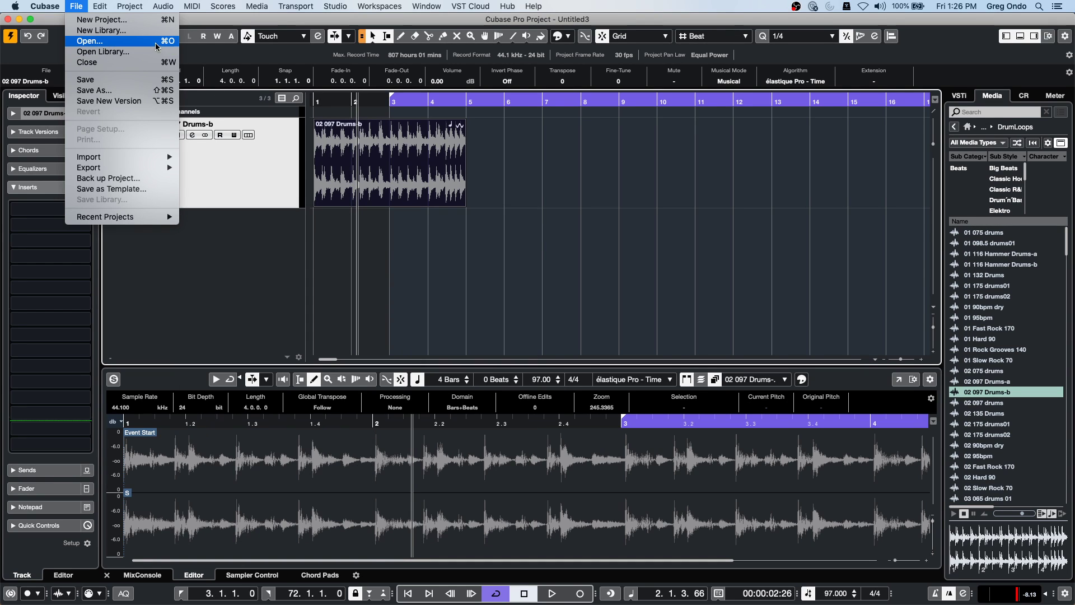
left_click(89, 41)
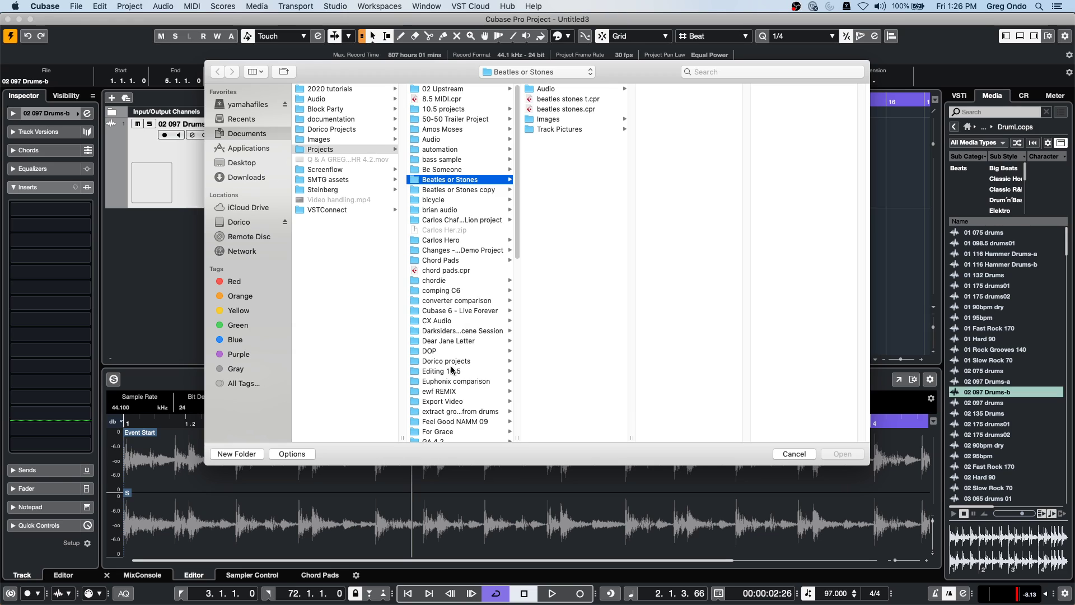
scroll(453, 370, "down", 1)
scroll(452, 364, "down", 4)
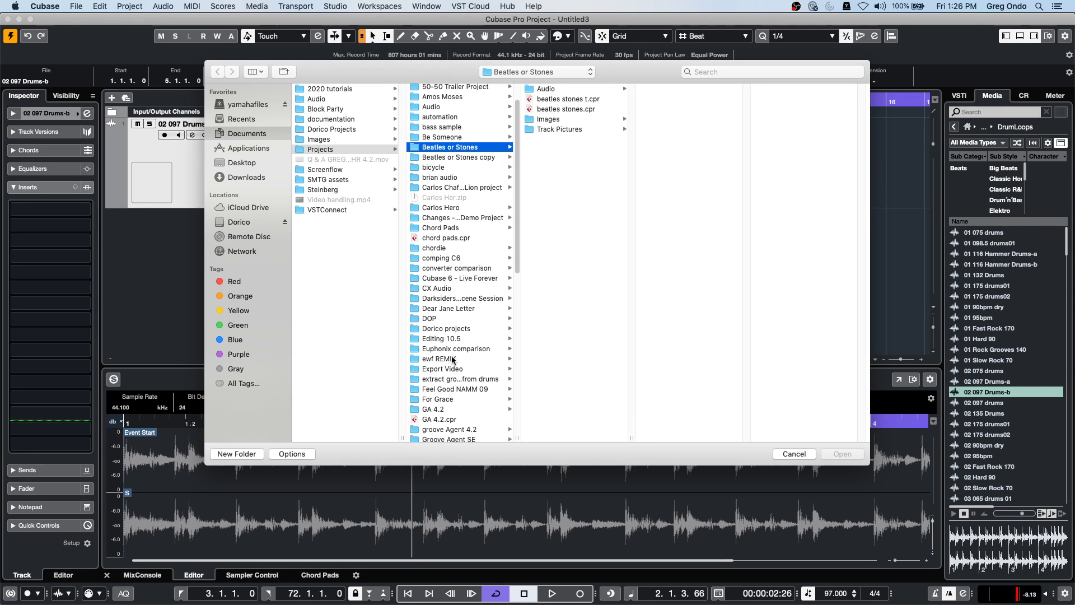
left_click(472, 429)
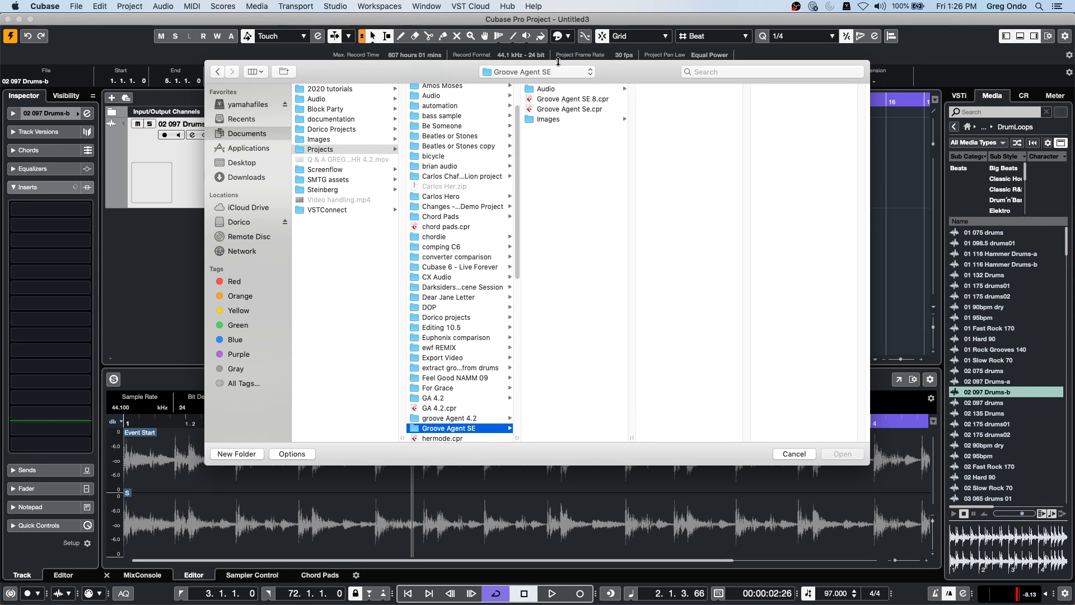
double_click(587, 99)
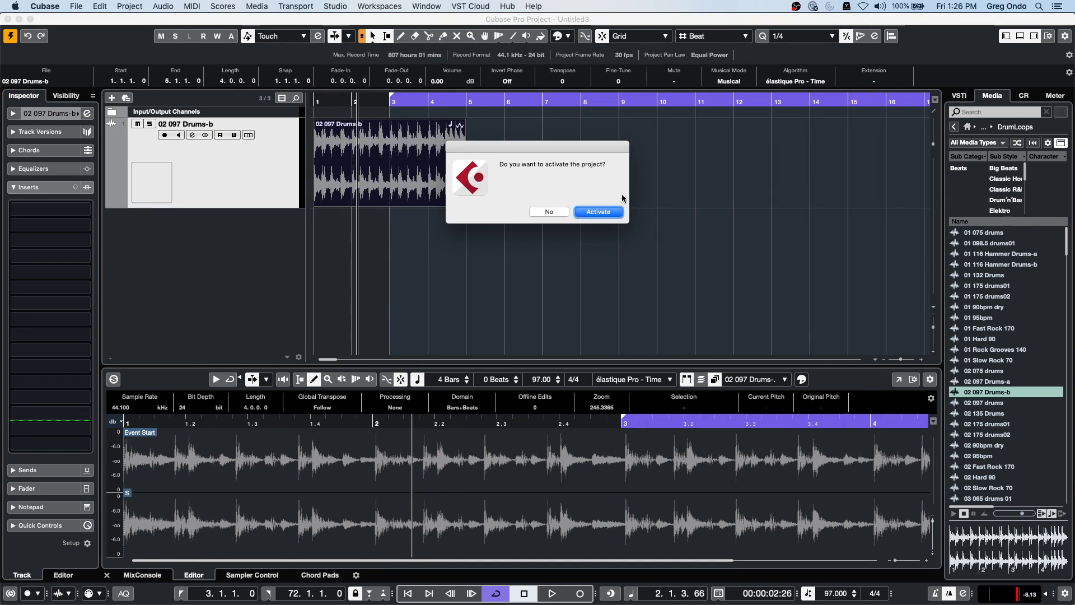
left_click(598, 212)
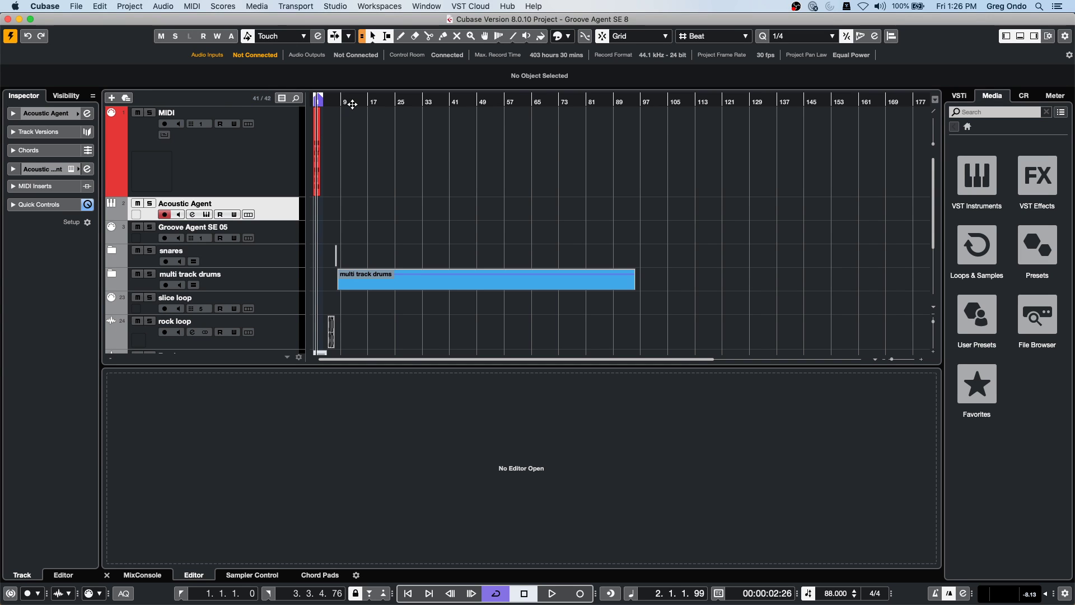
Step: Play the project from about bar 5 with the rock loop track soloed, and stop playback
key("h")
key("h")
key("h")
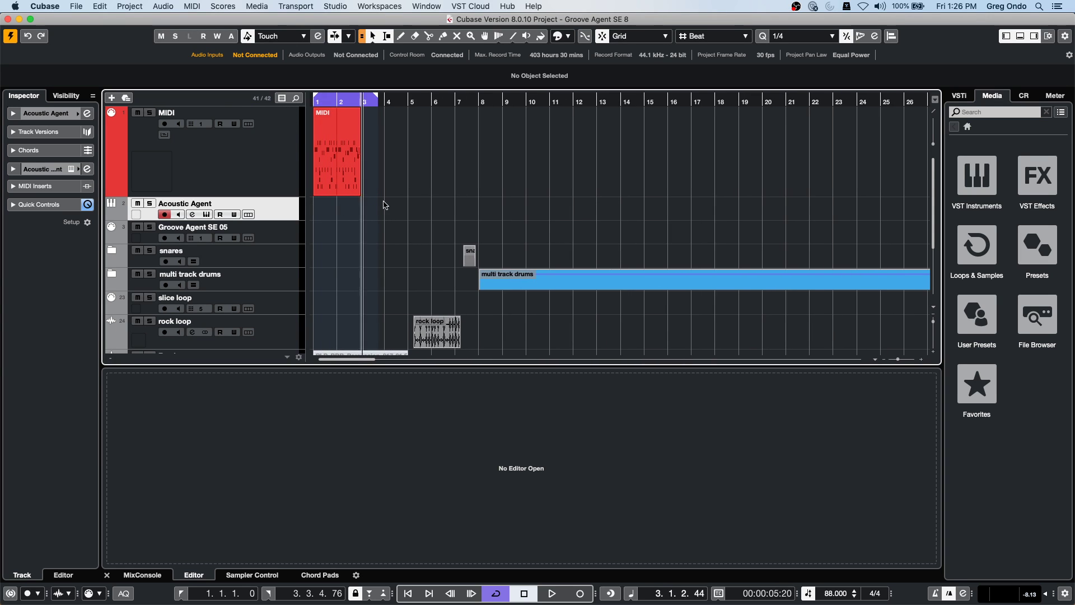
key("h")
left_click(353, 99)
key("space")
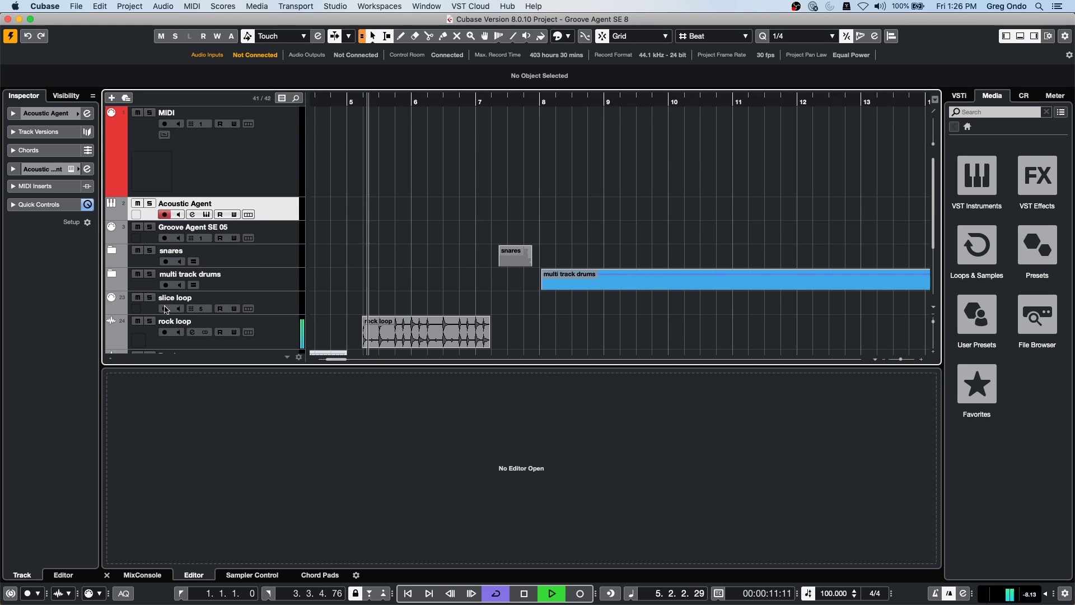
left_click(150, 321)
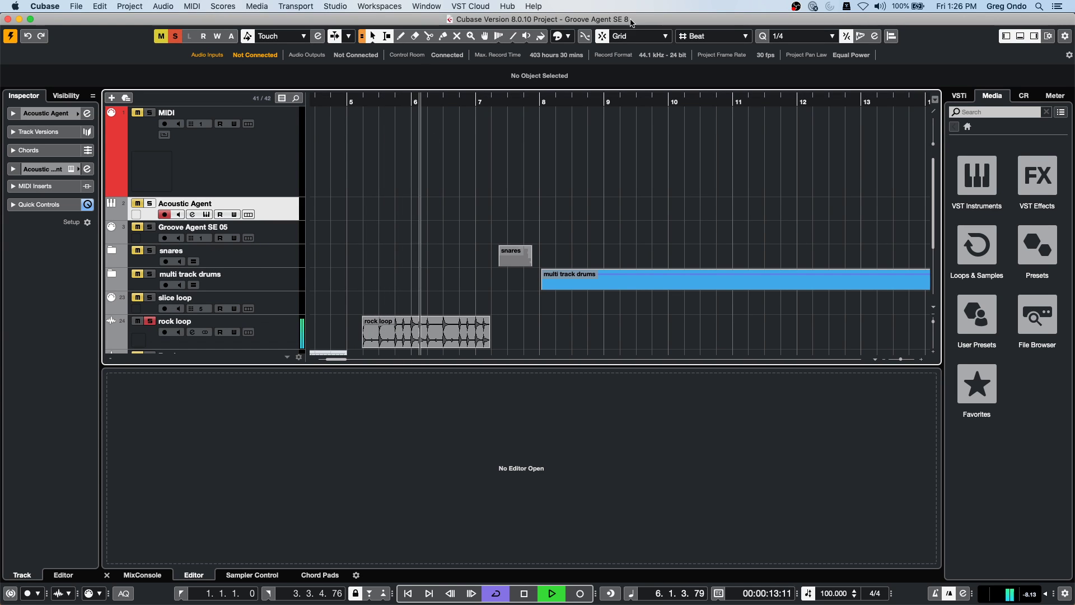
key("space")
Step: Open the Groove Agent SE instrument of the slice loop track, select the rock loop event, and show the instrument pads
left_click(283, 305)
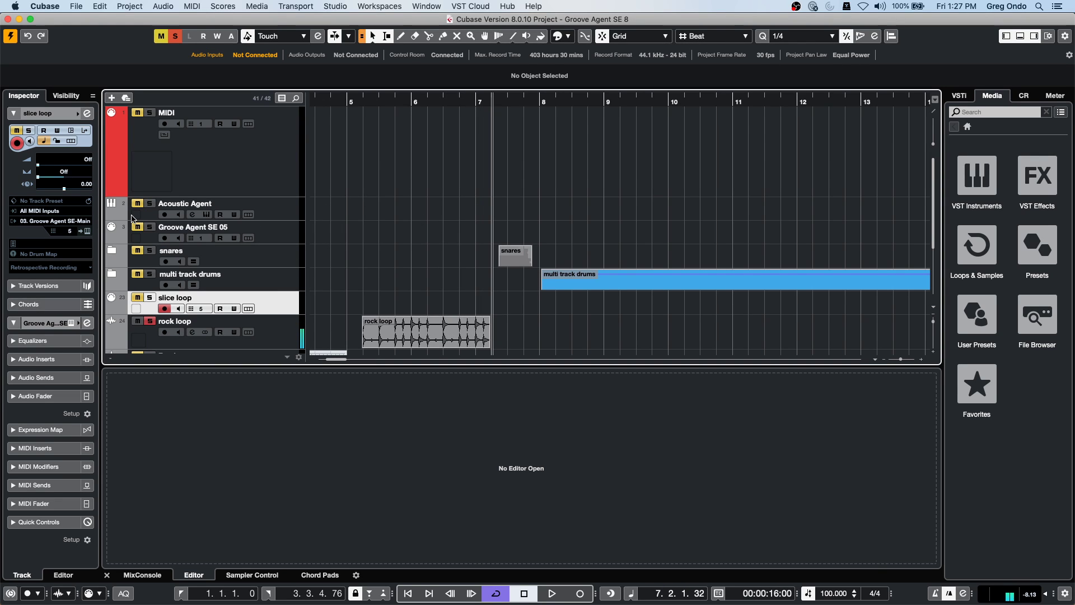
left_click(87, 232)
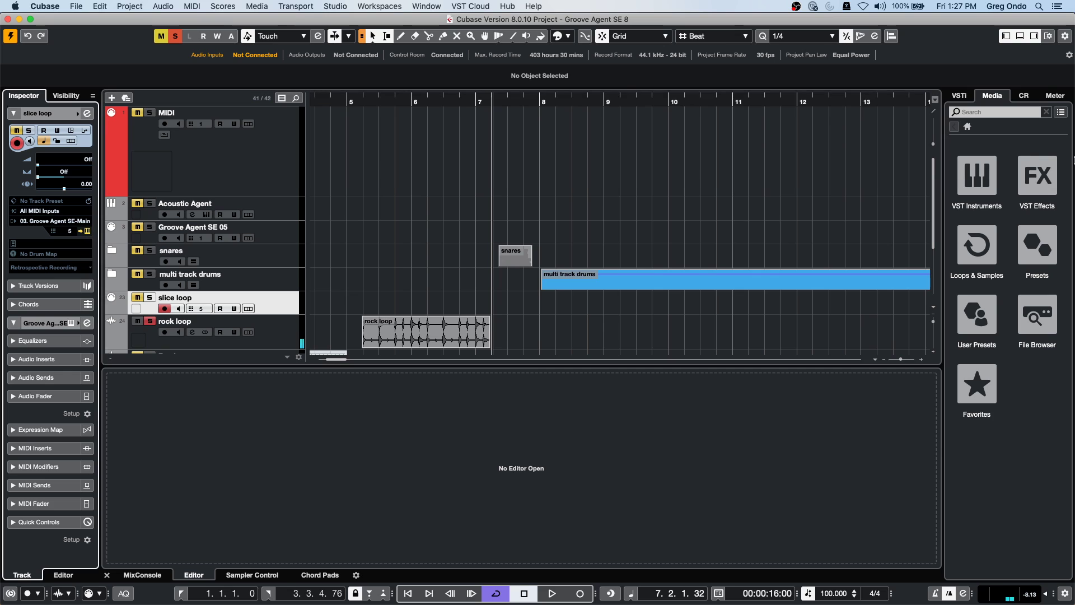
left_click(381, 342)
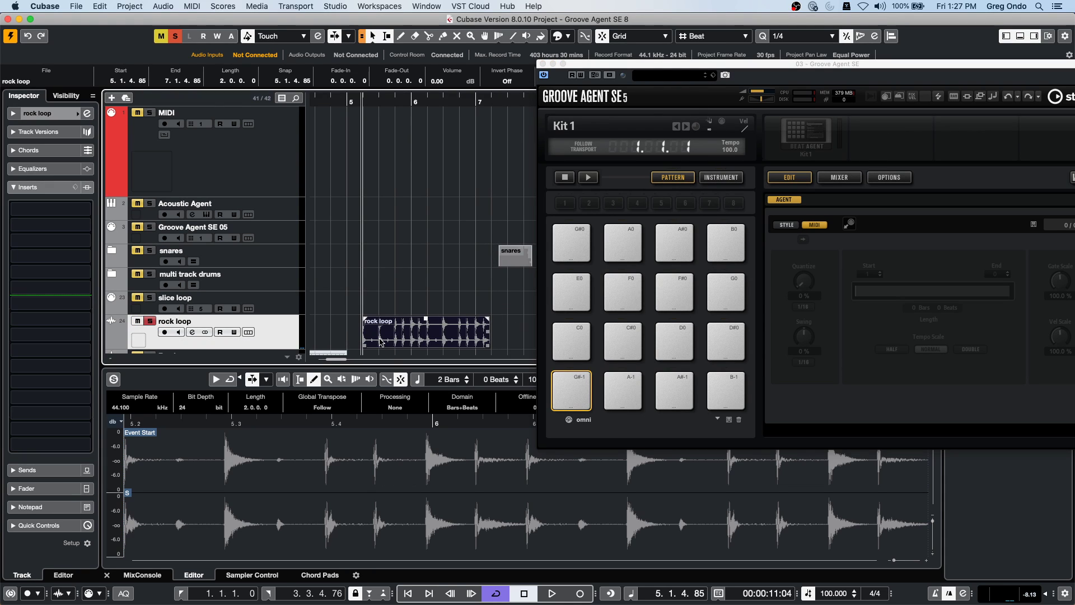
left_click(631, 202)
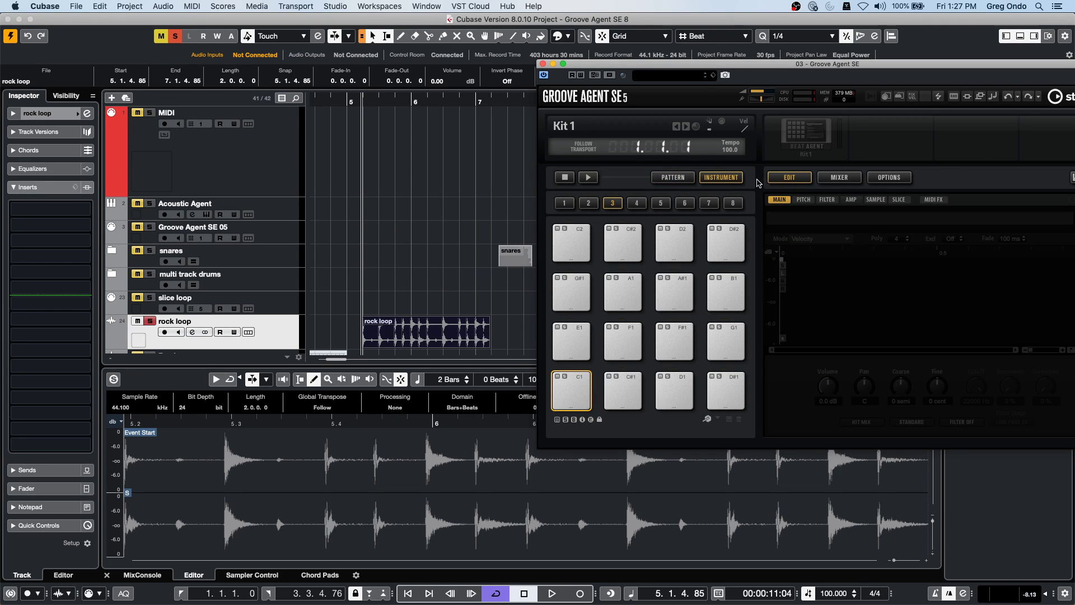
Step: Load the rock loop event onto Groove Agent SE pad C1 and audition it
left_click_drag(414, 340, 586, 396)
left_click(581, 384)
left_click(581, 384)
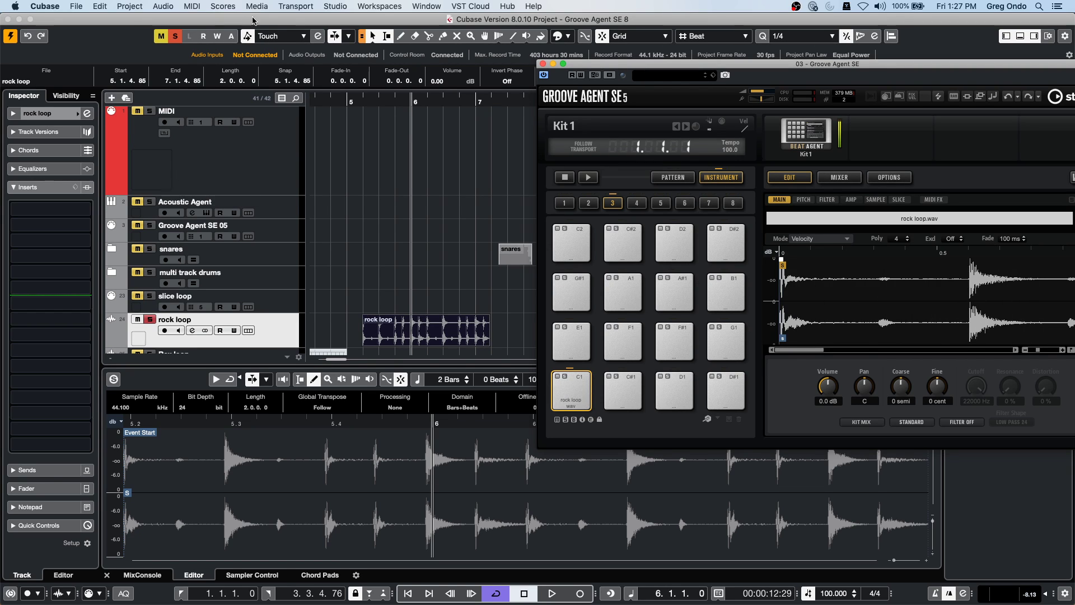
Step: Clear the rock loop track's solo and create slices from the rock loop sample on pad C1
left_click(404, 315)
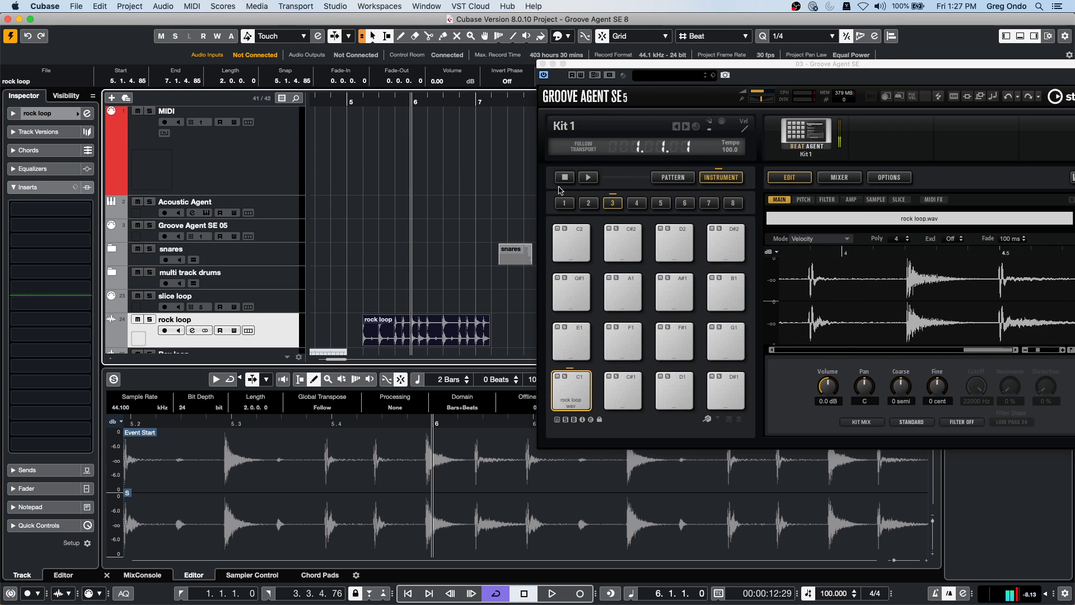
left_click_drag(610, 67, 417, 55)
left_click(380, 381)
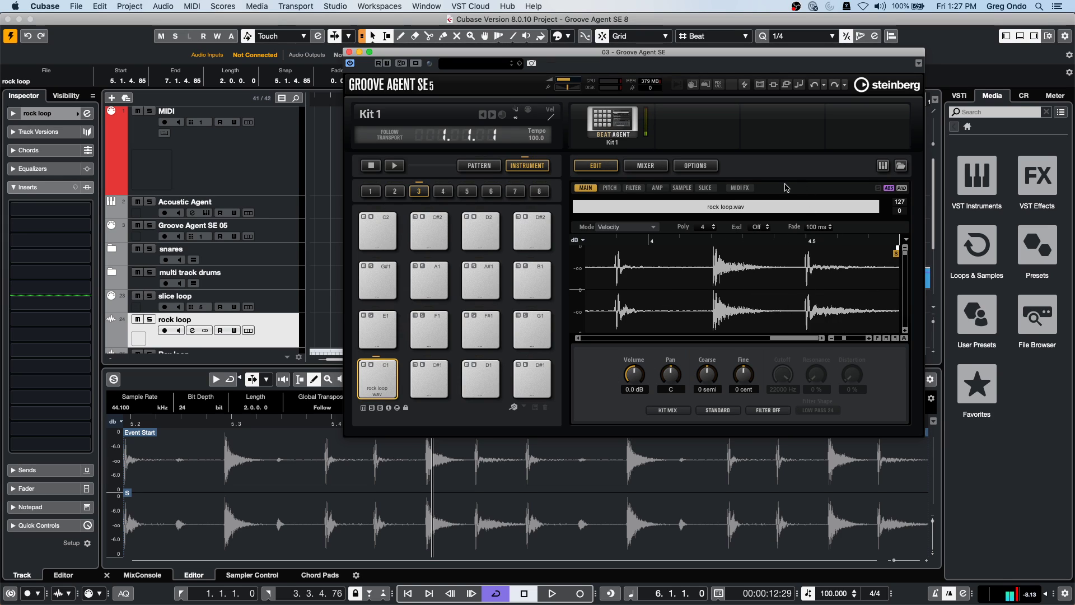
left_click(705, 188)
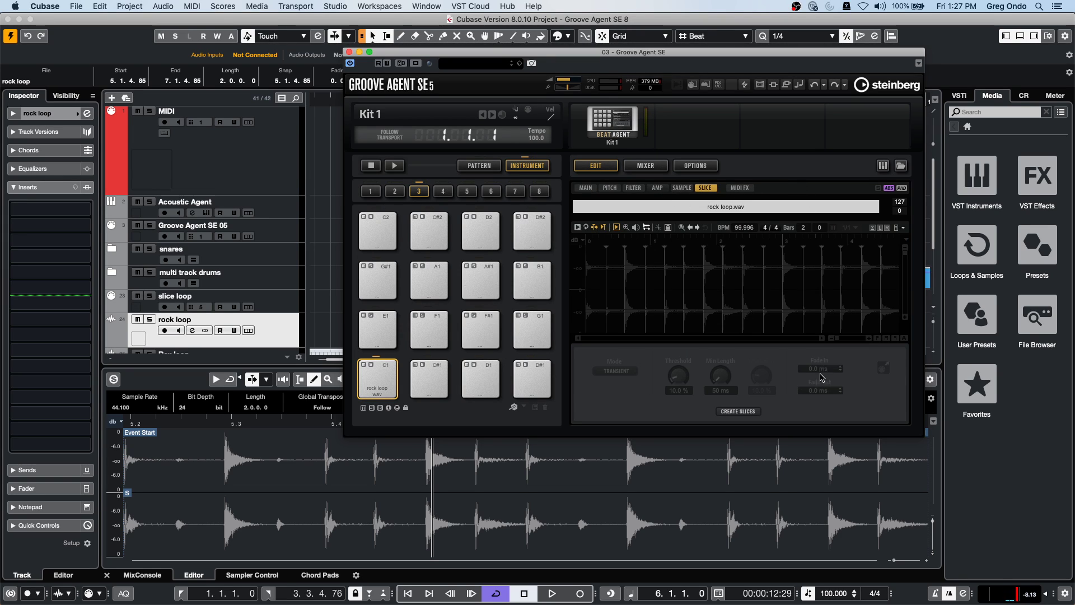
left_click(738, 411)
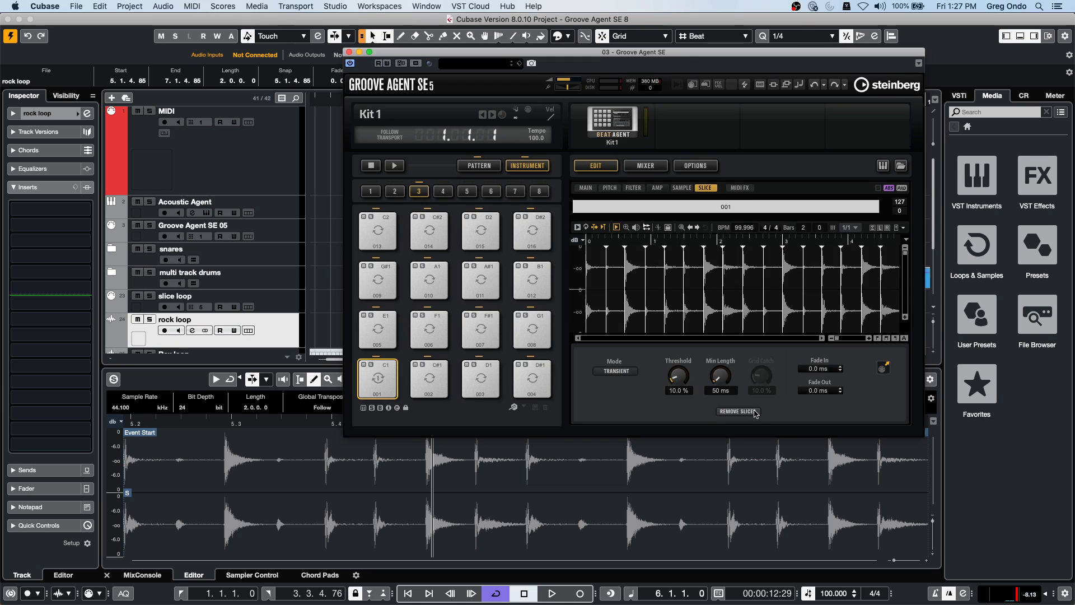
Step: Audition the individual rock loop slices on the pads from C1 up to A#1
left_click(392, 395)
left_click(428, 380)
left_click(468, 380)
left_click(532, 379)
left_click(378, 331)
left_click(439, 333)
left_click(480, 330)
left_click(532, 330)
left_click(378, 280)
left_click(429, 280)
left_click(480, 280)
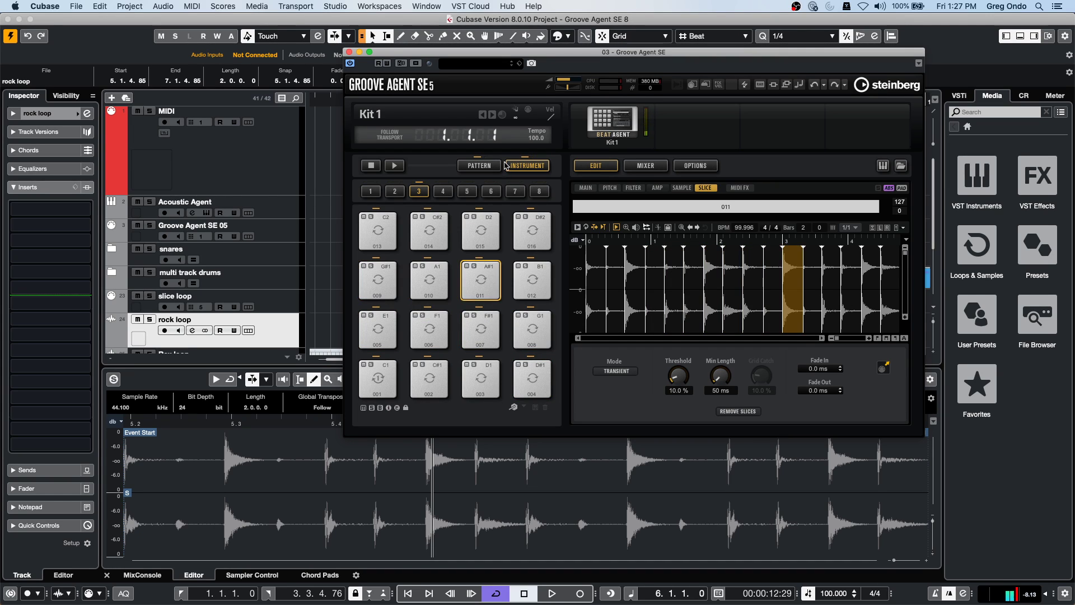
Step: Place the rock loop MIDI pattern from pattern pad G#-1 on the slice loop track at bar 8
left_click(484, 168)
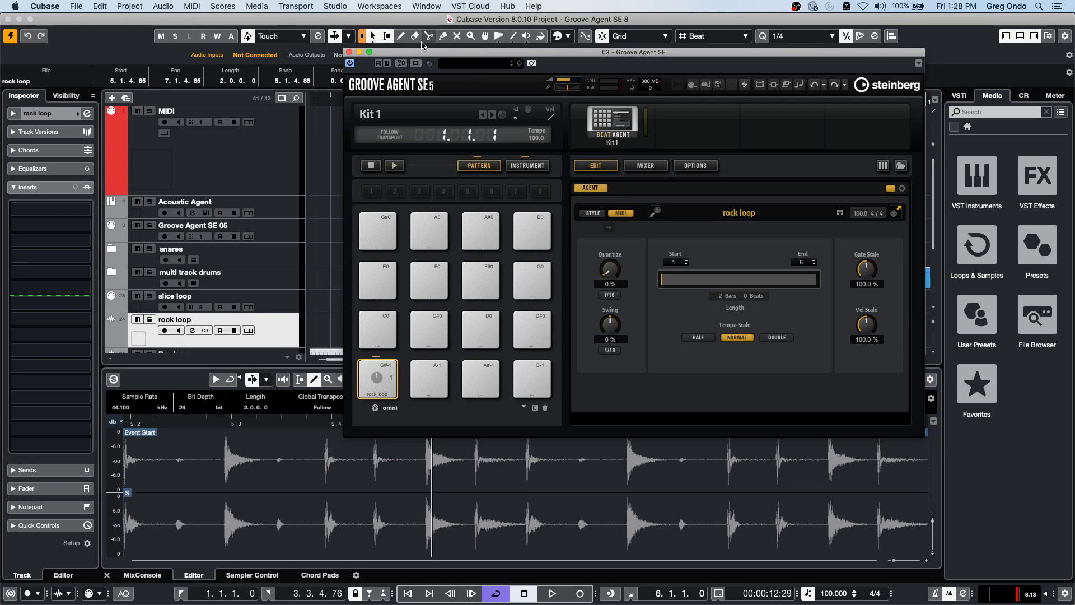
left_click_drag(421, 52, 657, 66)
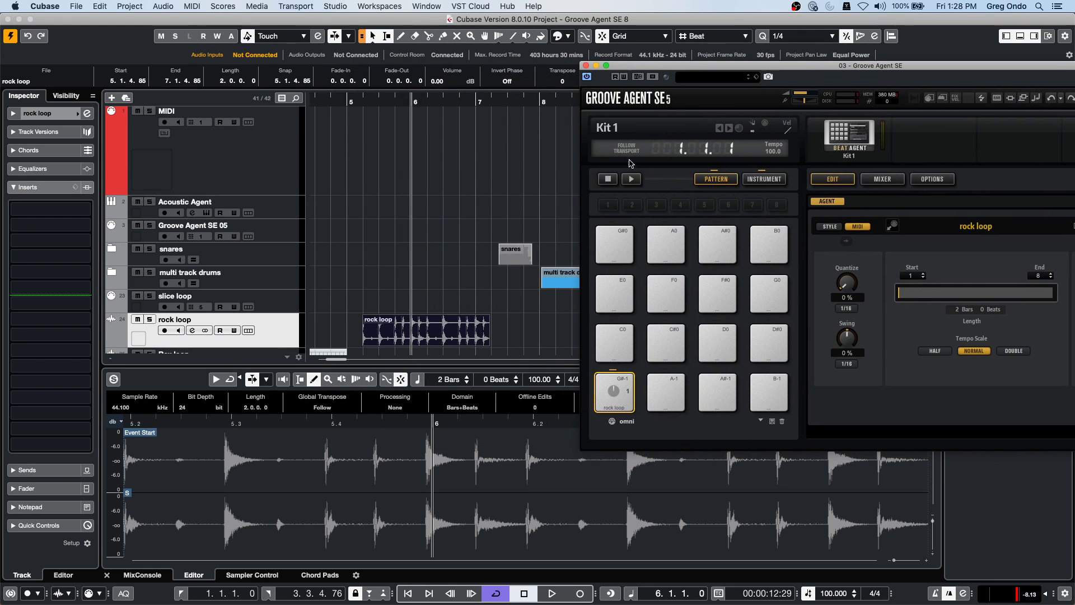
left_click_drag(616, 407, 541, 302)
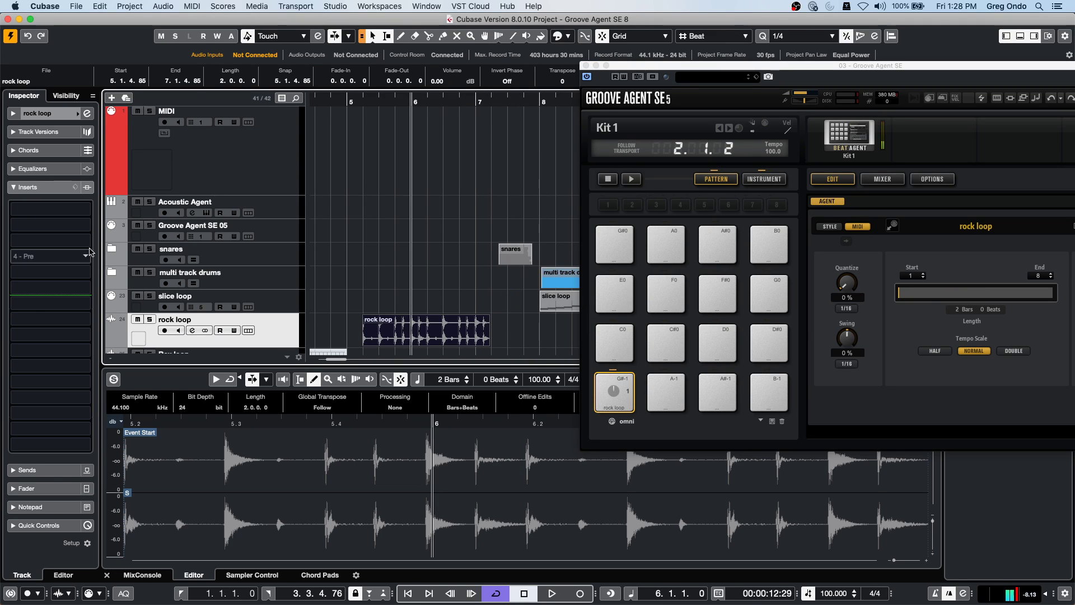
left_click_drag(318, 100, 318, 56)
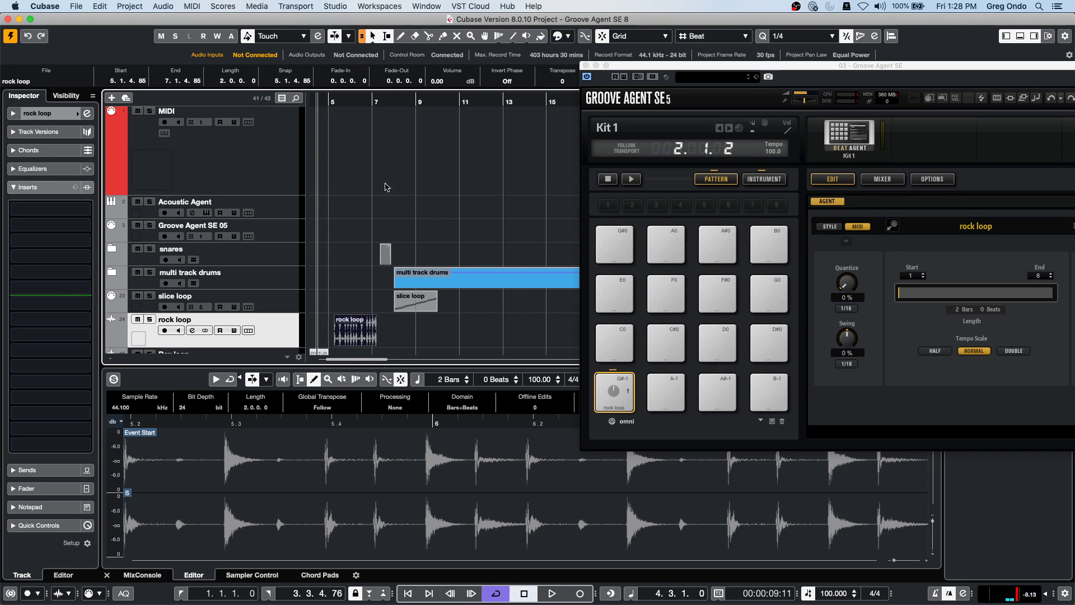
Step: Select the slice loop part, play it from just before bar 8 with its track soloed, and stop playback
left_click(415, 313)
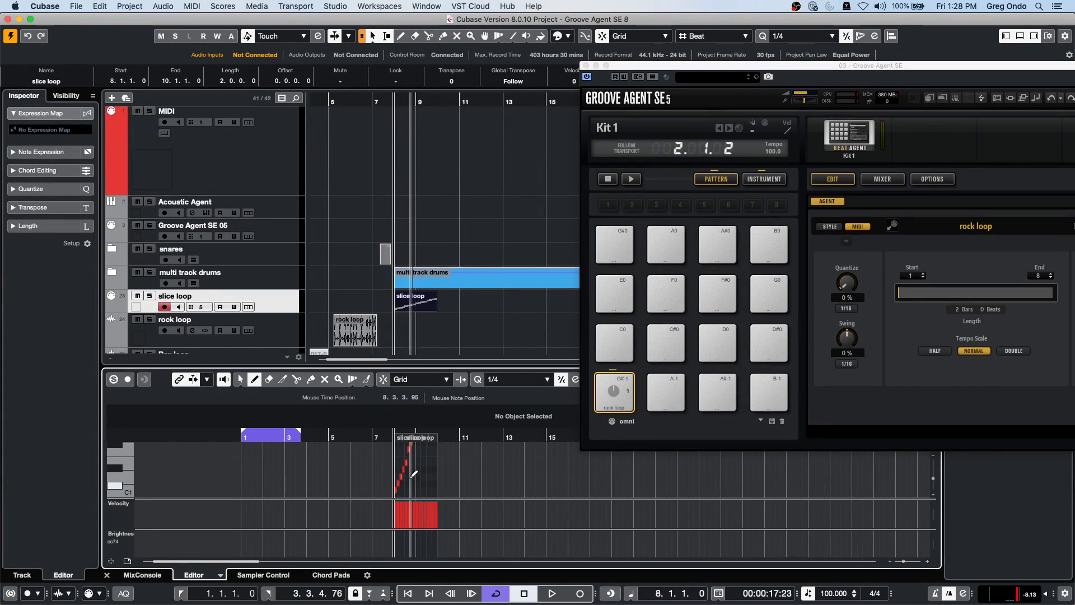
left_click_drag(374, 438, 373, 476)
key("space")
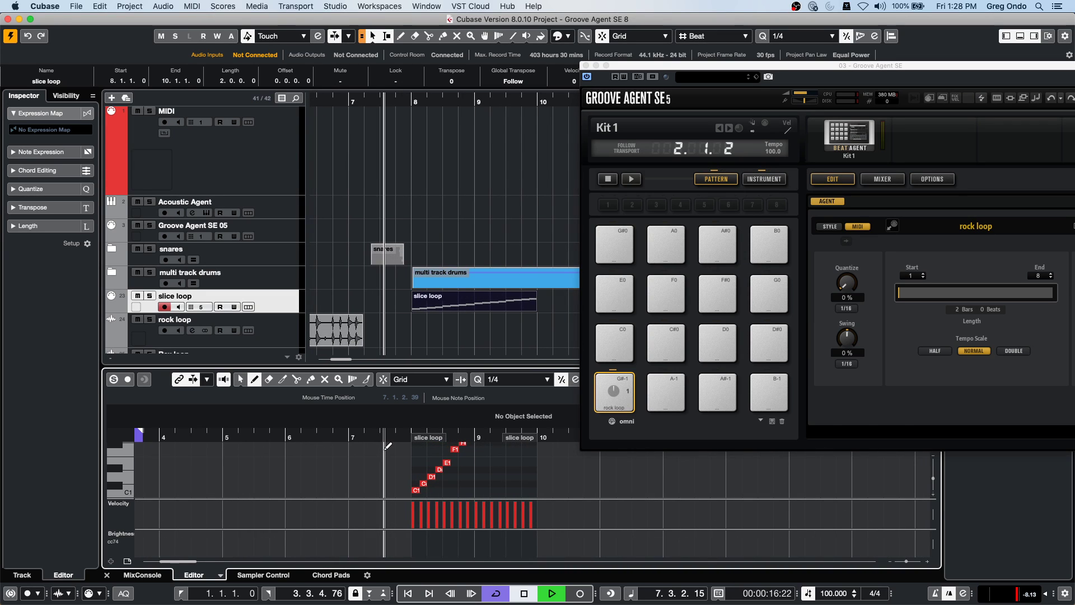
key("s")
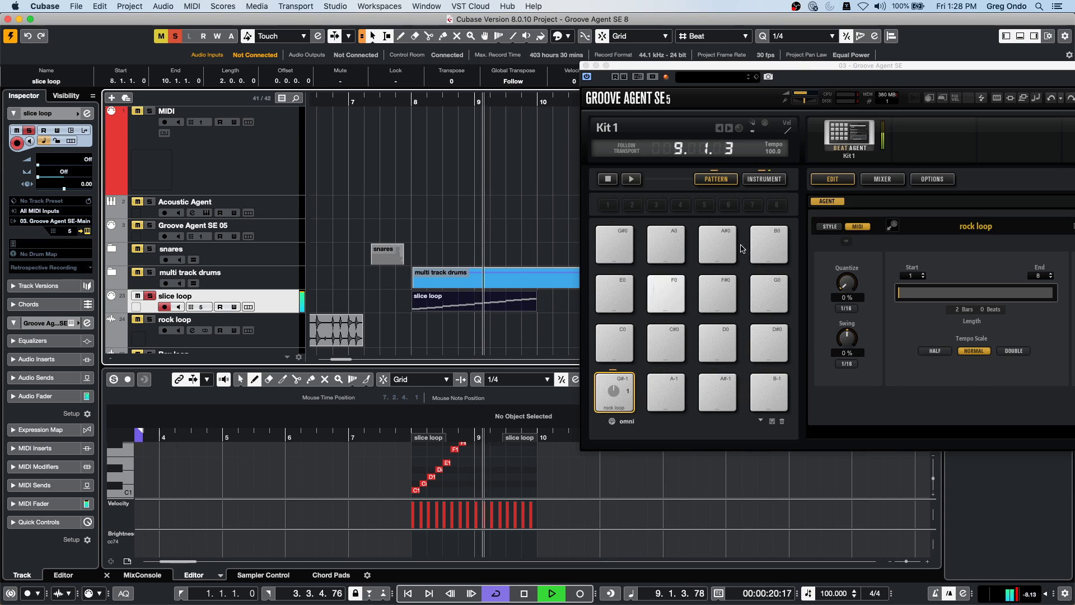
key("space")
Step: Enlarge the key editor and display the full range of the slice loop part's notes
left_click_drag(492, 360, 492, 296)
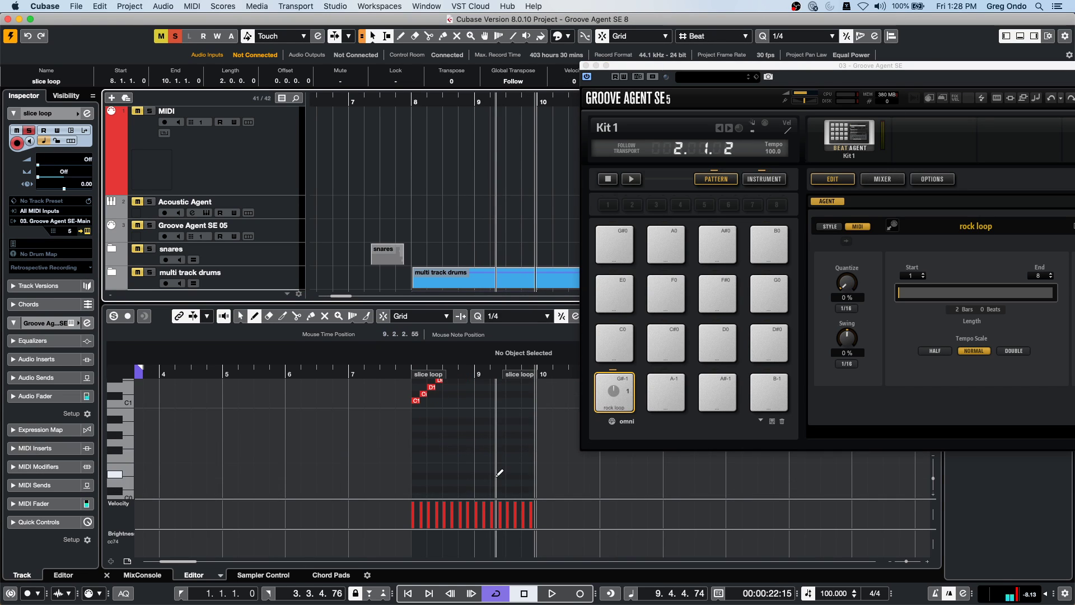
scroll(499, 470, "up", 5)
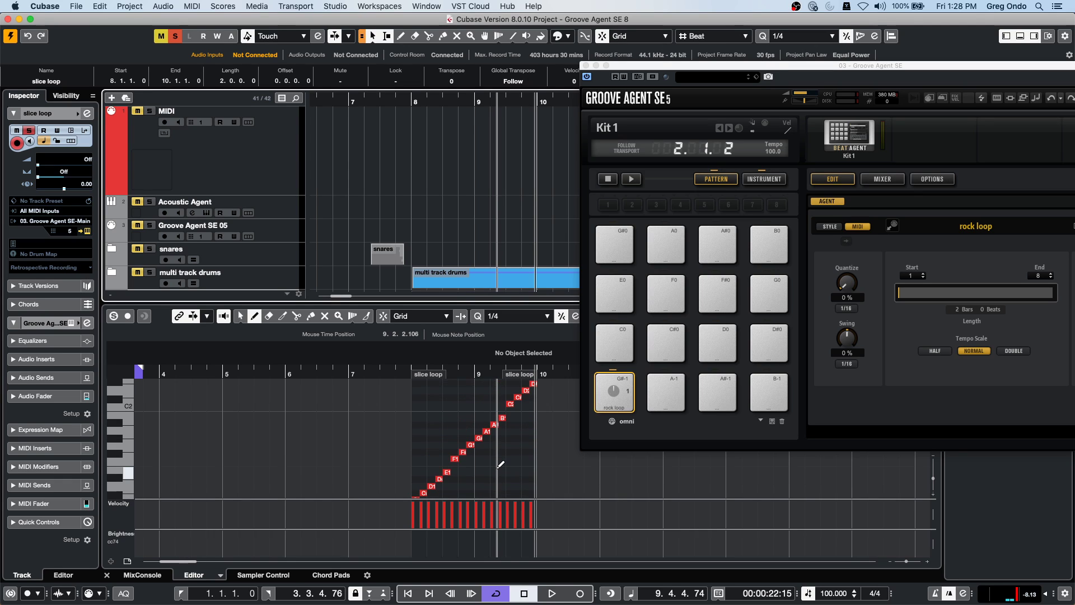
scroll(500, 464, "down", 1)
left_click_drag(514, 303, 517, 276)
left_click_drag(399, 350, 400, 345)
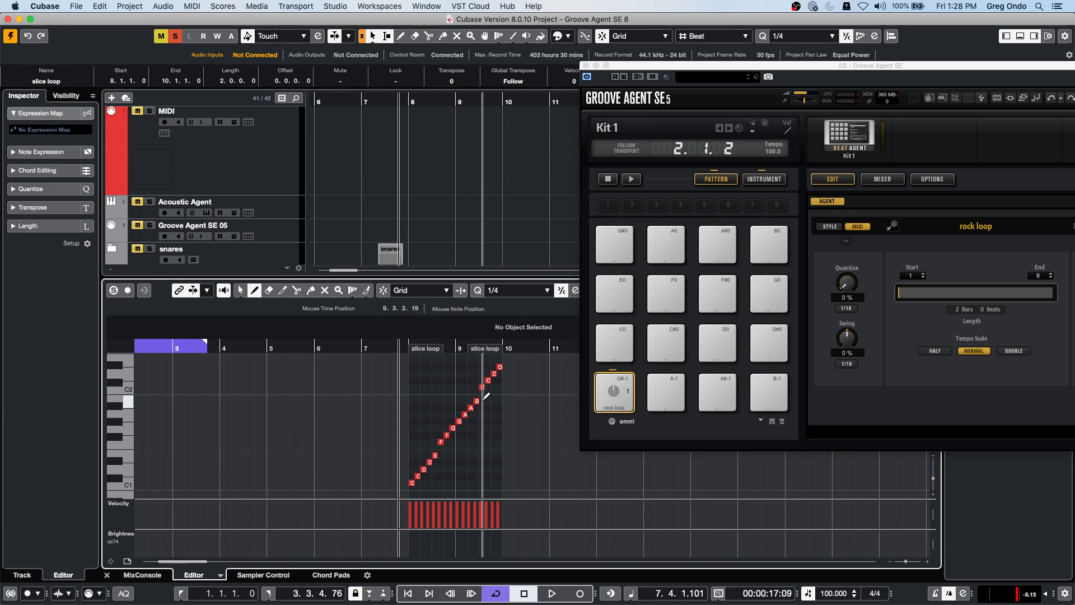
Step: Show the slices on the Groove Agent SE instrument pads and play the slice loop part once
left_click(763, 178)
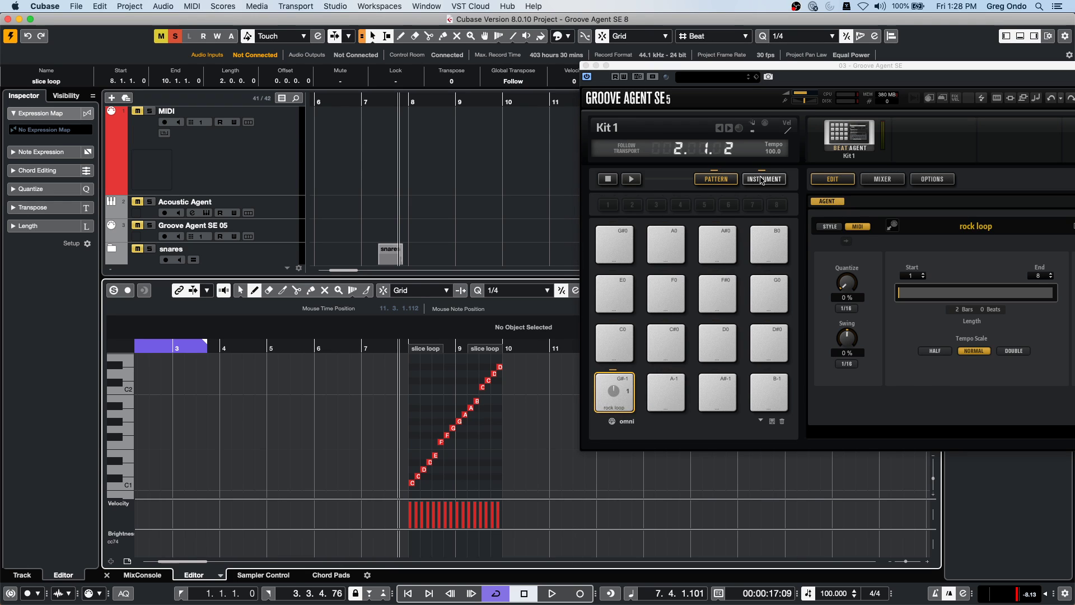
key("space")
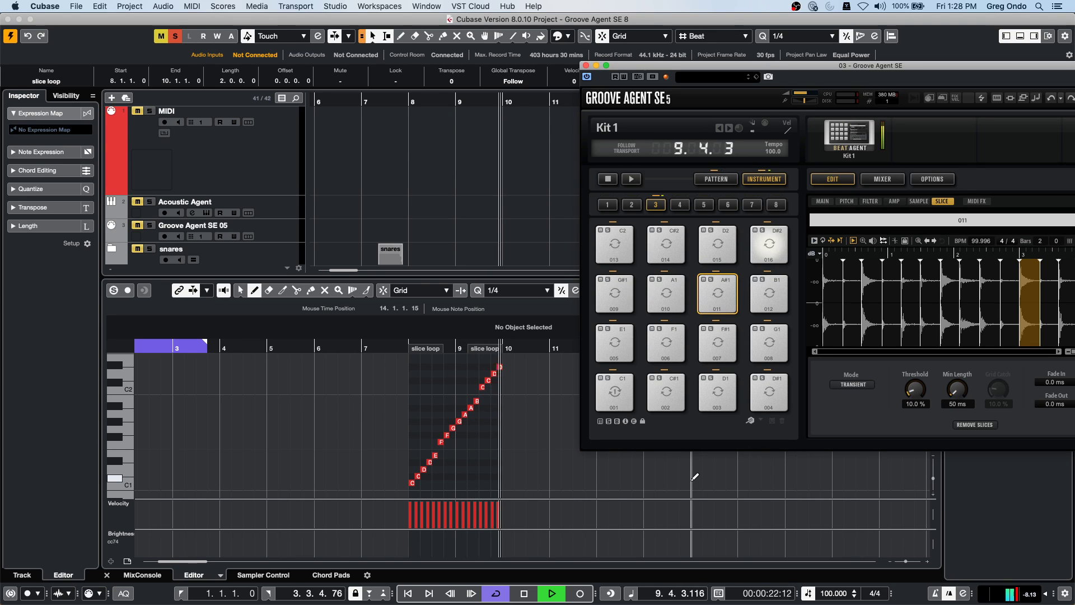
key("space")
Step: Repeat the slice loop part twice on its track, filling bars 10 to 14 and keeping the plug-in window clear
scroll(448, 235, "down", 3)
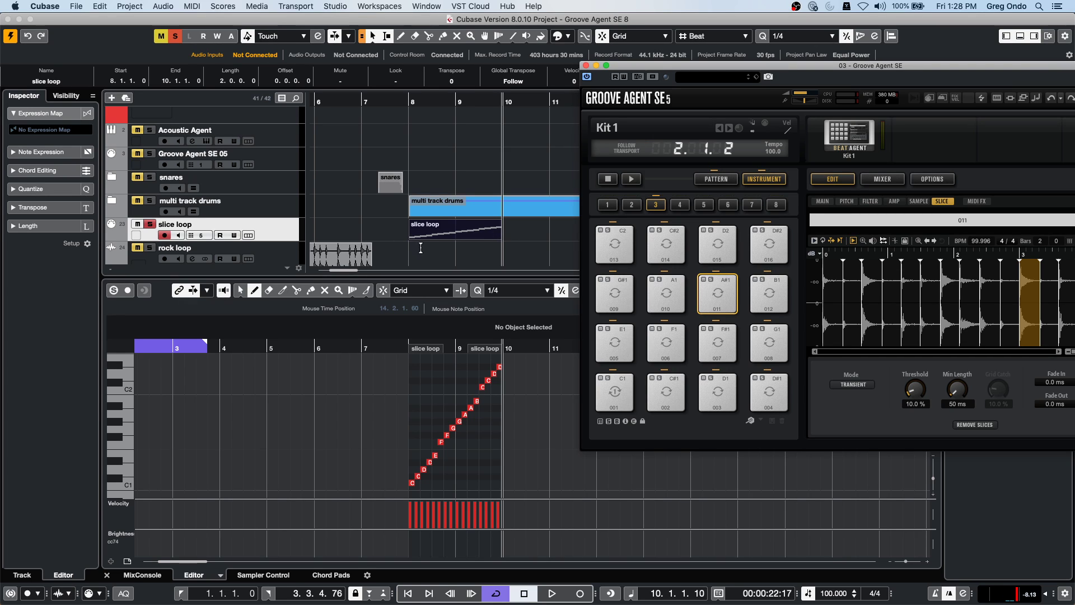
left_click(389, 236)
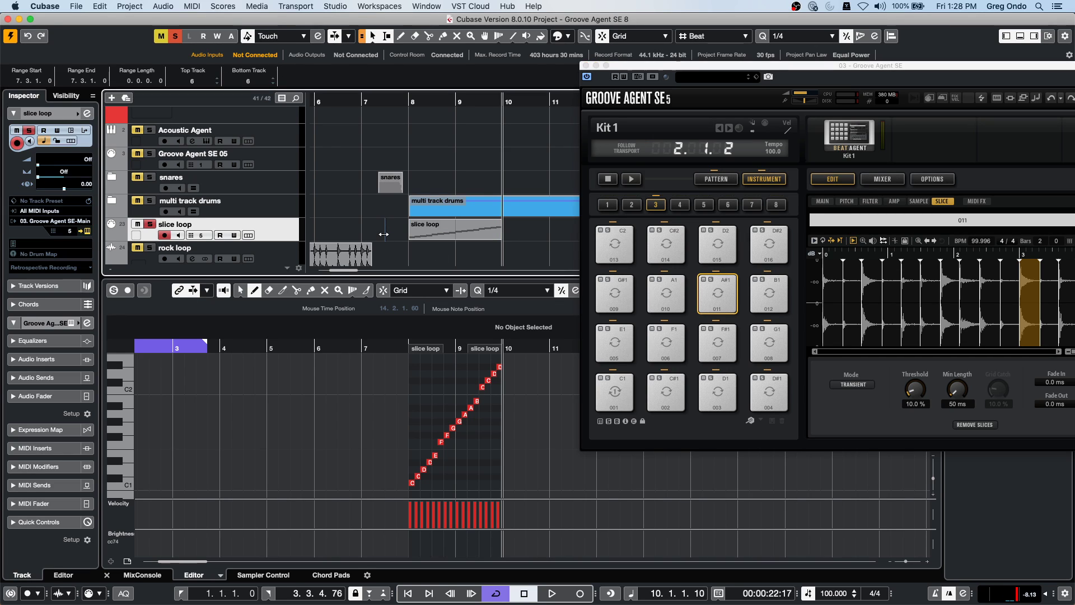
key("g")
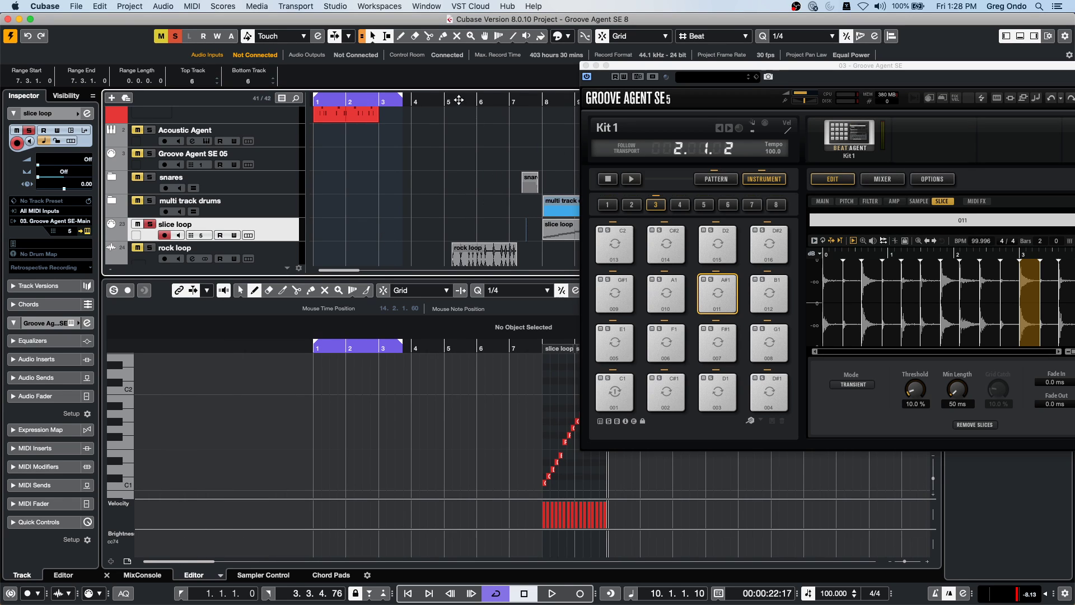
key("g")
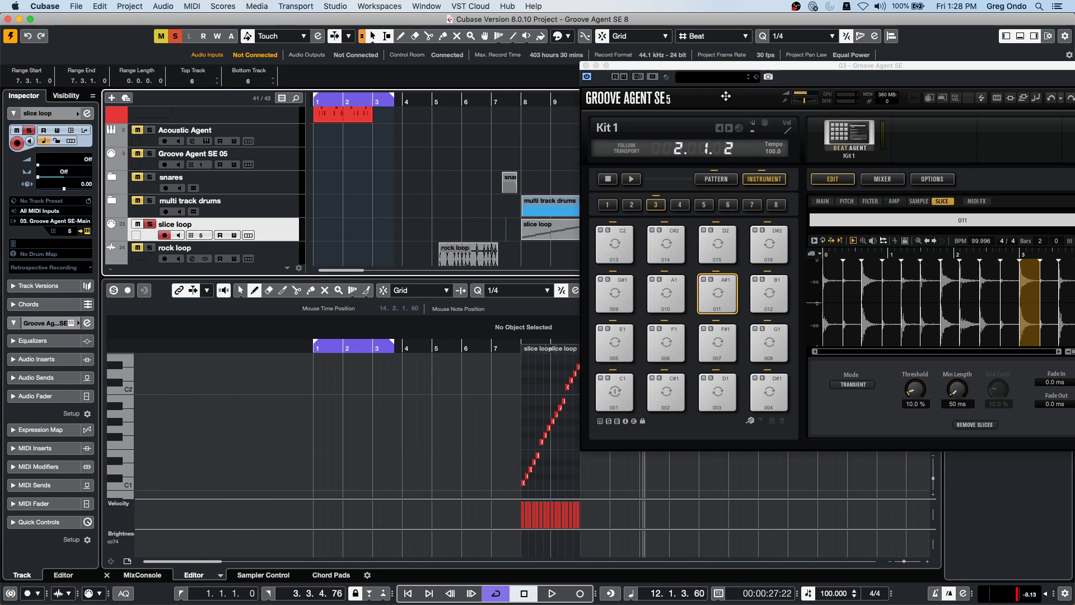
left_click_drag(623, 68, 651, 319)
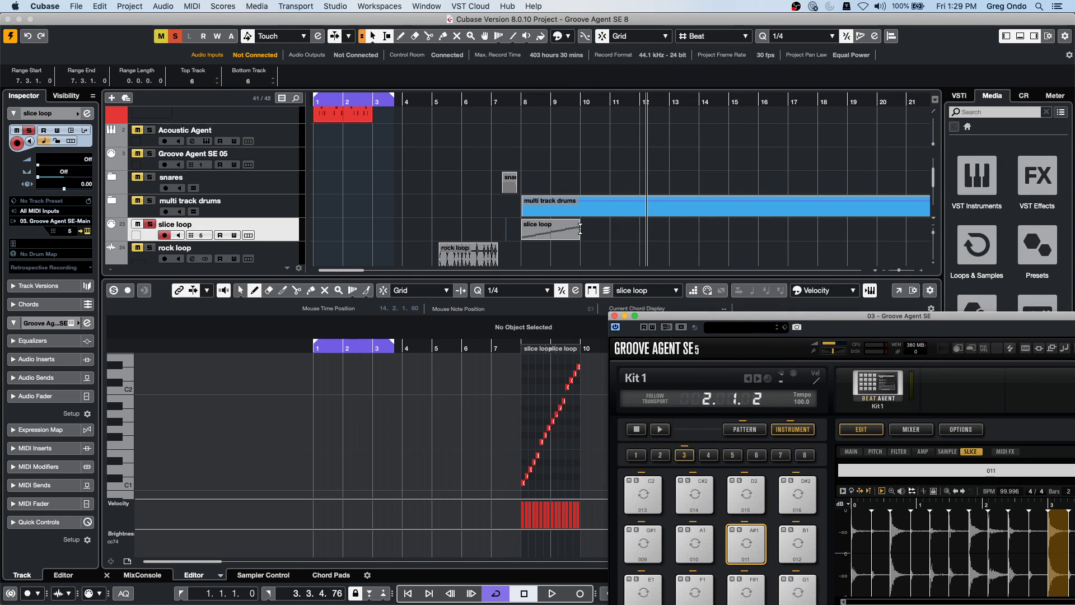
left_click(576, 234)
left_click_drag(579, 234, 670, 234)
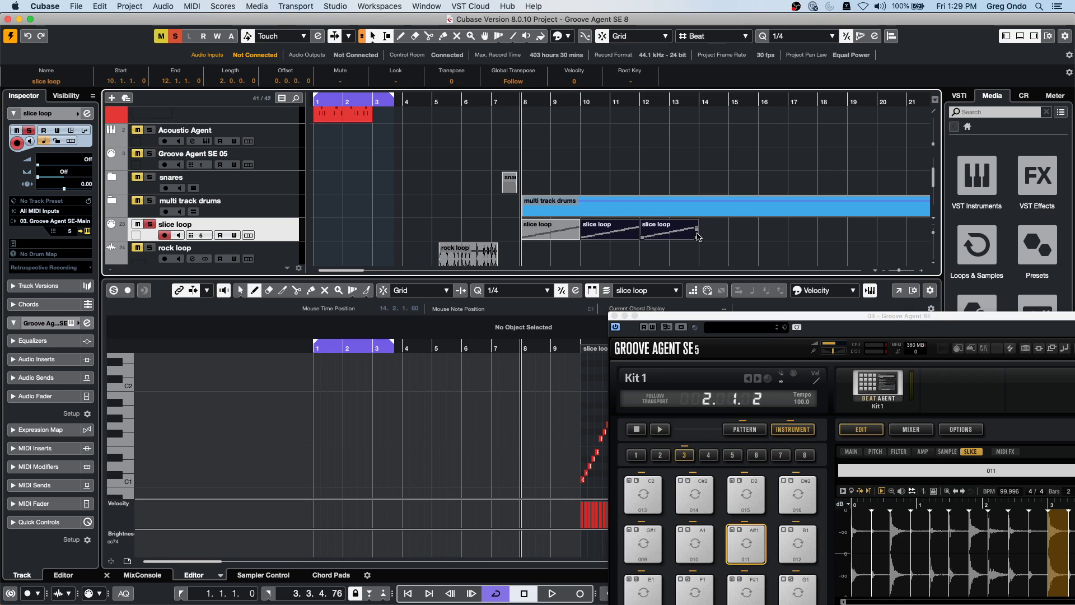
Step: Shuffle the slice order in the slice loop copy at bar 10 by shifting its individual notes up or down in pitch
left_click(609, 237)
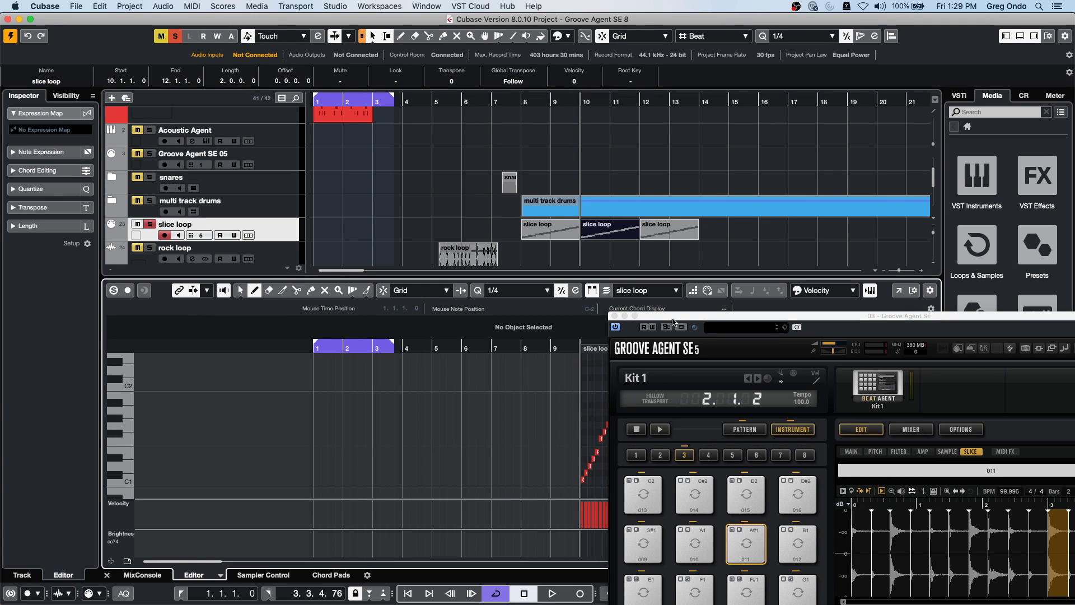
left_click_drag(673, 323, 821, 327)
left_click_drag(655, 347, 476, 433)
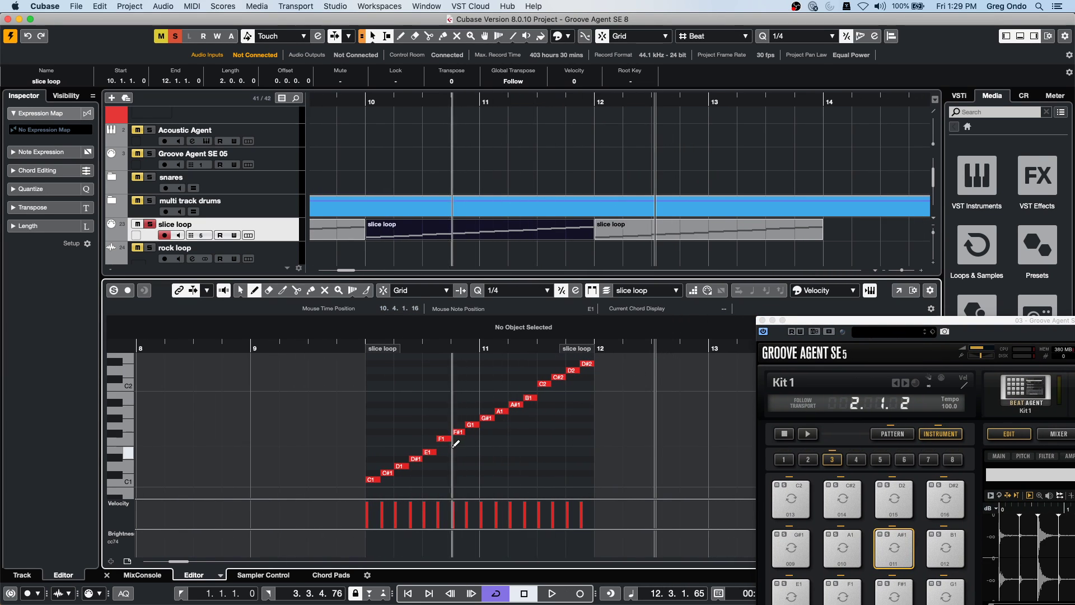
right_click(356, 468)
left_click(360, 469)
left_click(371, 479)
key("Up")
key("Up")
key("Right")
key("Right")
key("Down")
key("Down")
key("Right")
key("Right")
key("Down")
key("Down")
key("Down")
key("Right")
key("Down")
key("Right")
key("Down")
key("Down")
key("Down")
key("Right")
key("Right")
key("Down")
key("Down")
key("Right")
key("Up")
key("Up")
key("Down")
key("Right")
key("Right")
key("Down")
key("Down")
key("Down")
key("Down")
key("Right")
key("Right")
key("Down")
key("Down")
key("Down")
key("Right")
key("Down")
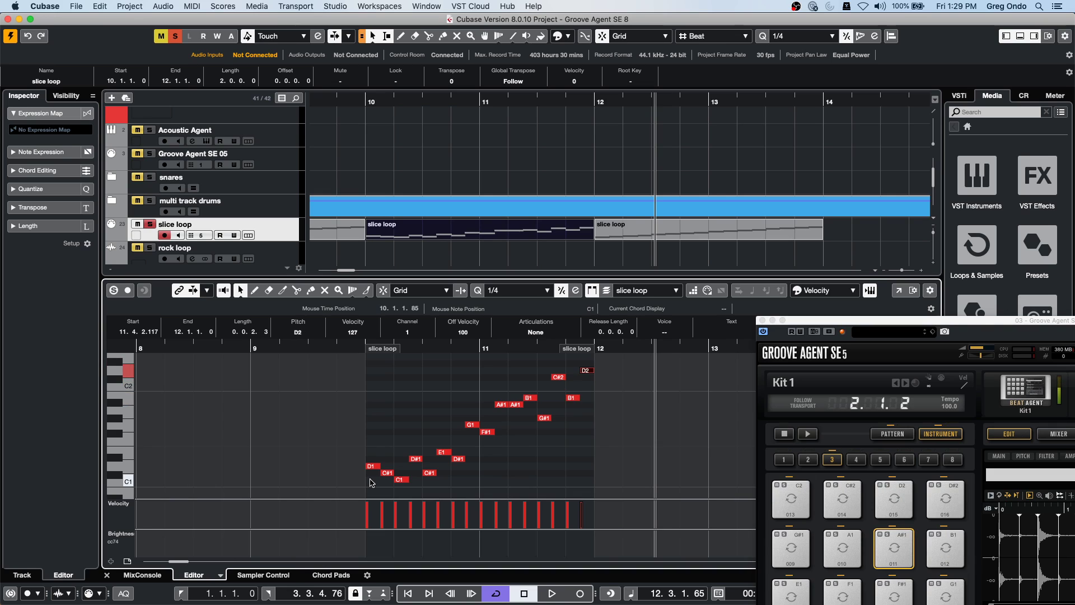
Step: Reverse the slice loop part at bar 12 with the MIDI Reverse function
left_click(619, 242)
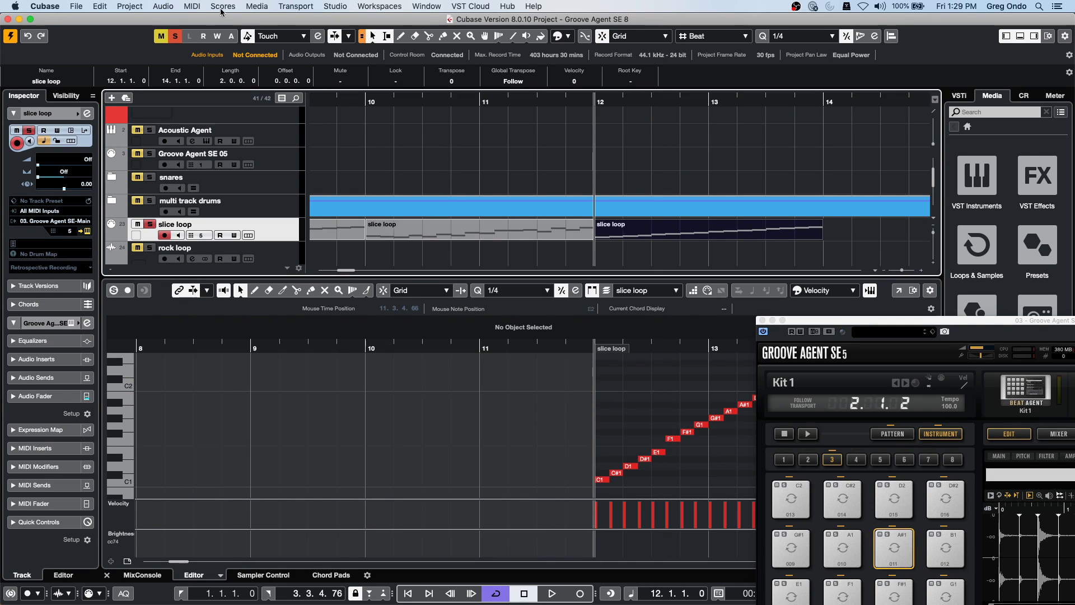
left_click(192, 6)
mouse_move(269, 167)
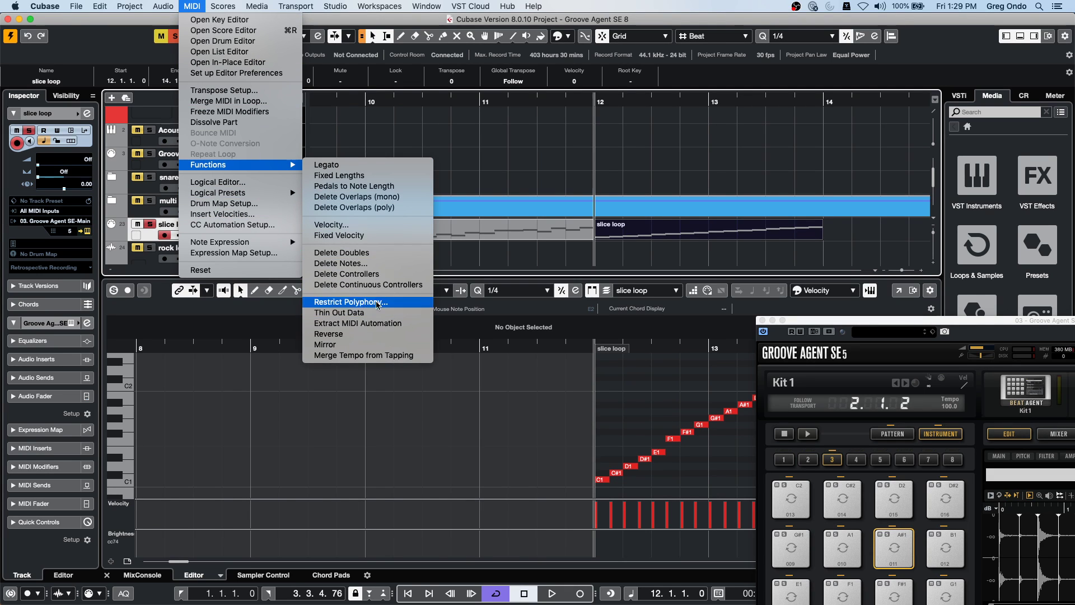
left_click(375, 334)
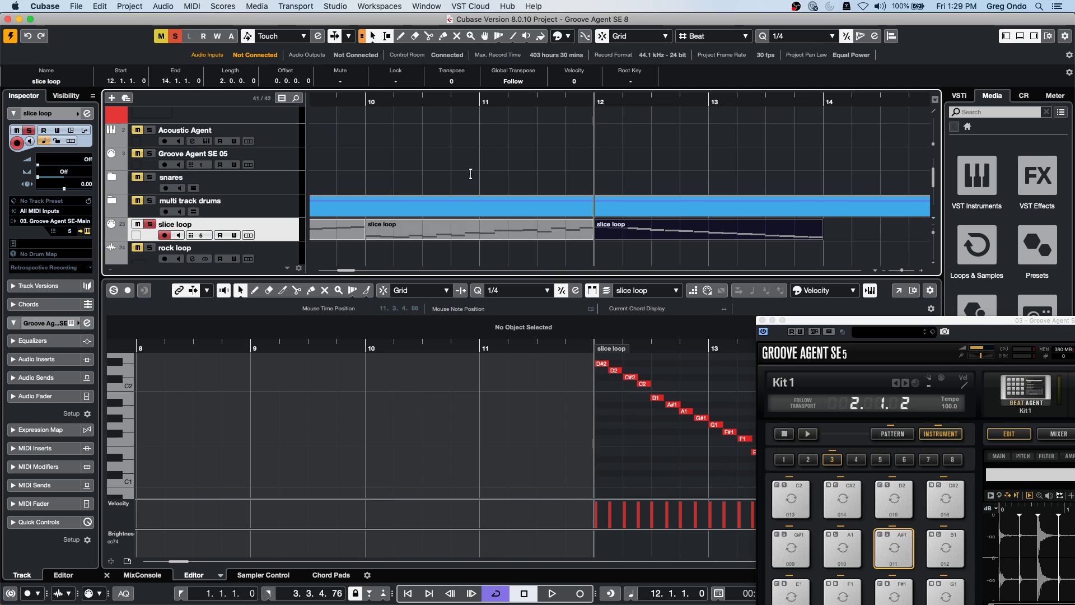
Step: Play the slice loop parts from bar 8 and, during playback, copy the first part to bar 14 beat 2
left_click_drag(375, 100, 329, 74)
key("space")
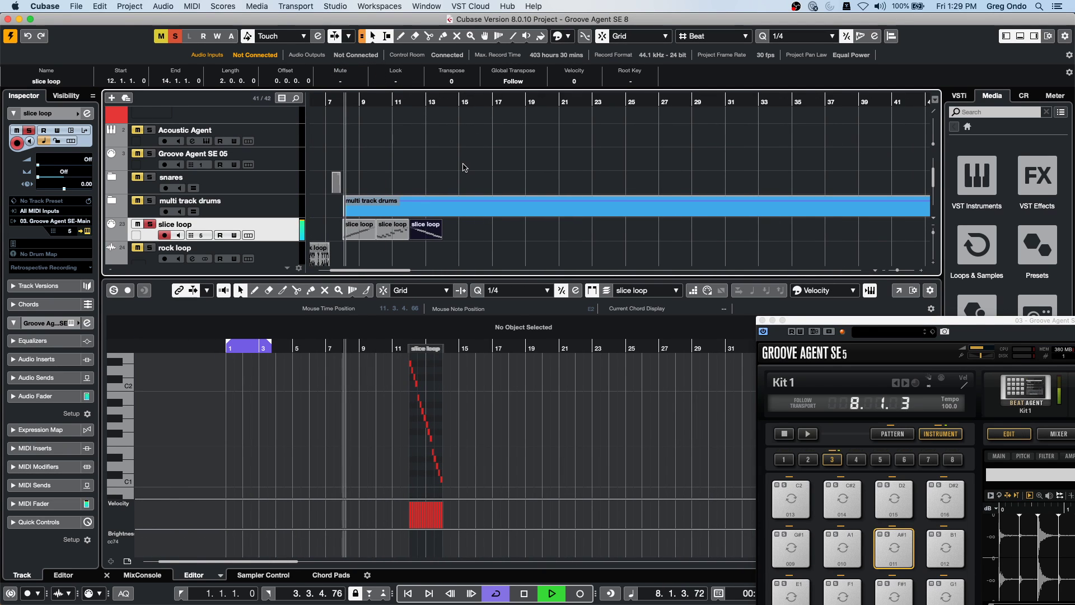
left_click_drag(358, 234, 463, 234)
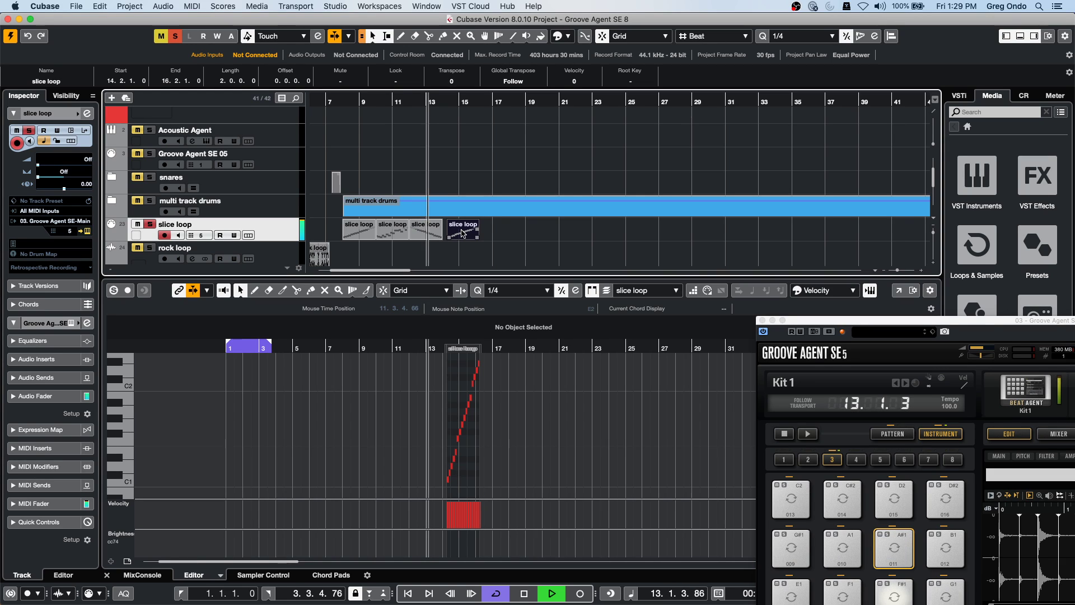
left_click_drag(507, 249, 338, 235)
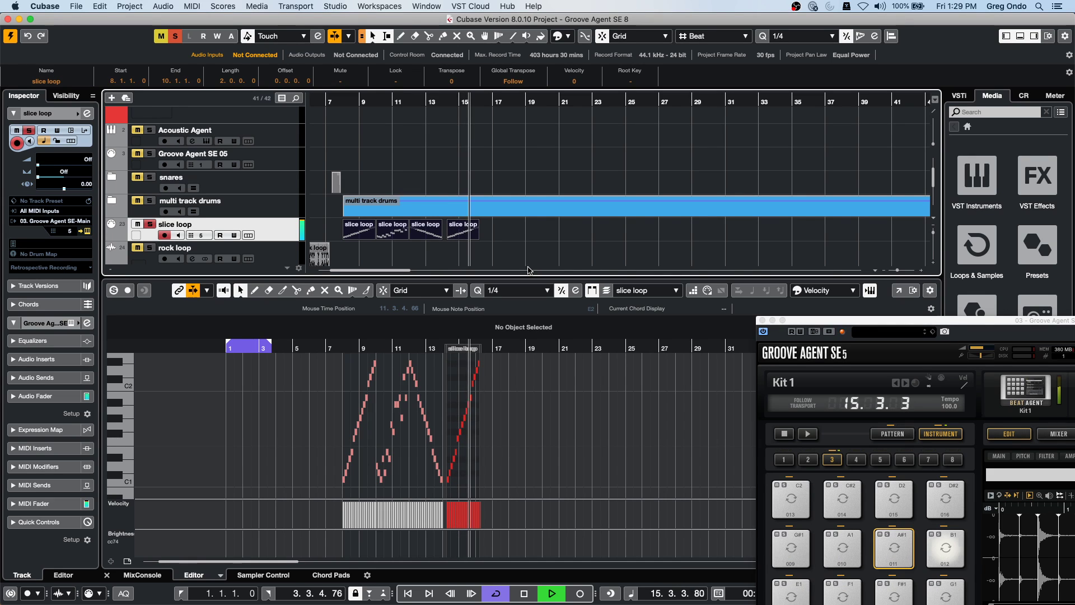
left_click_drag(868, 320, 720, 195)
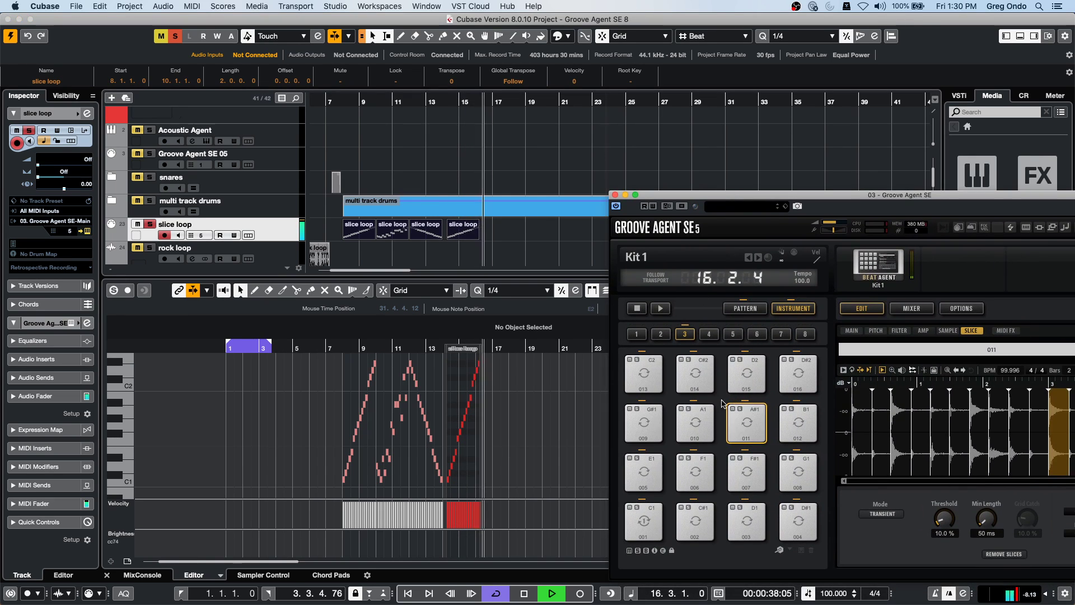
key("space")
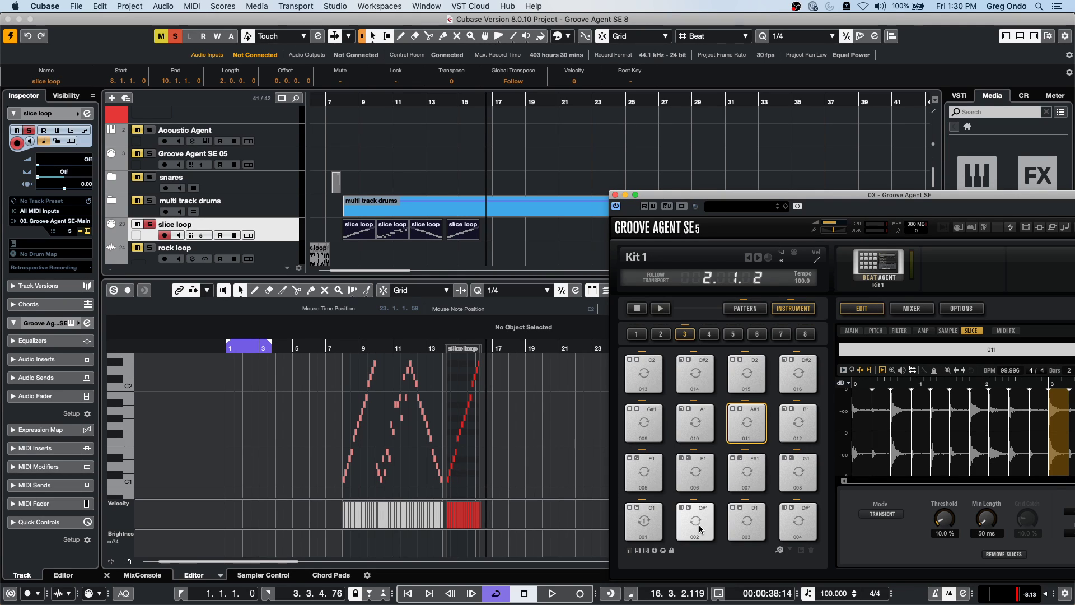
Step: Switch to the open project named beatles stones
left_click(206, 177)
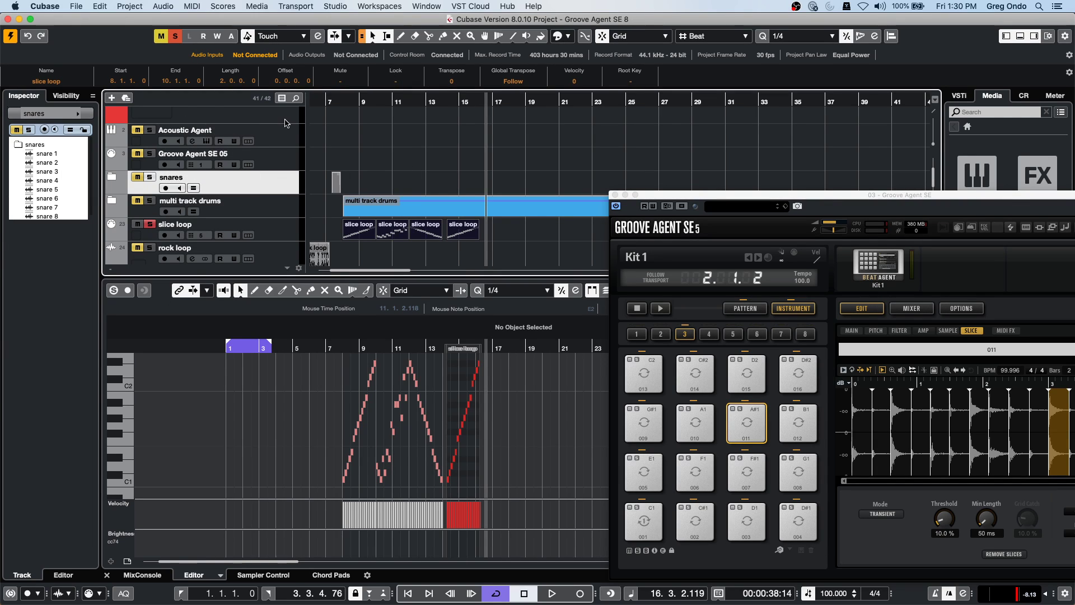
left_click(437, 6)
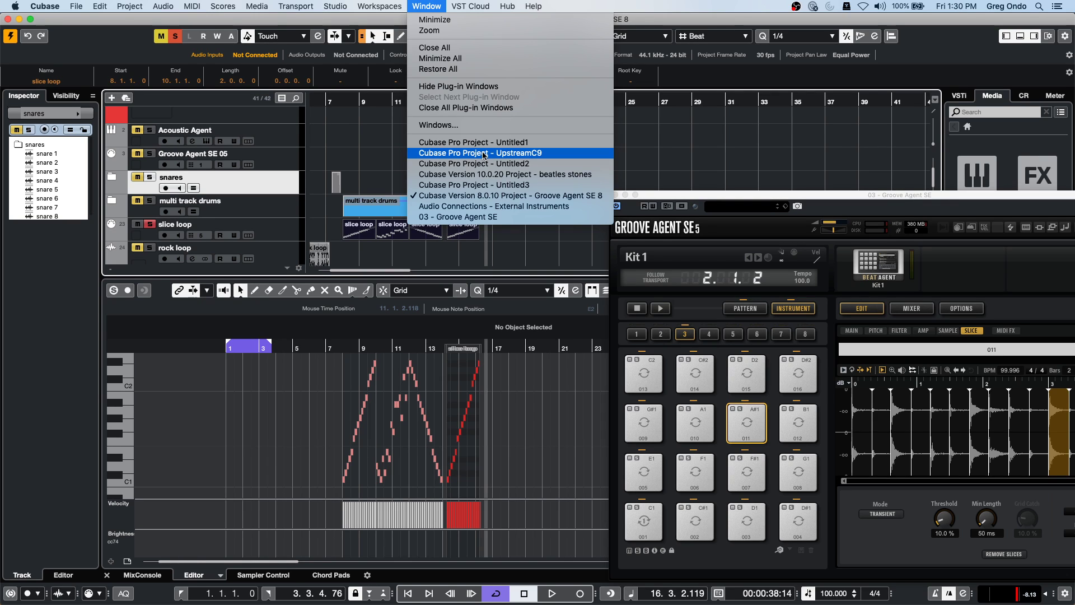
left_click(481, 176)
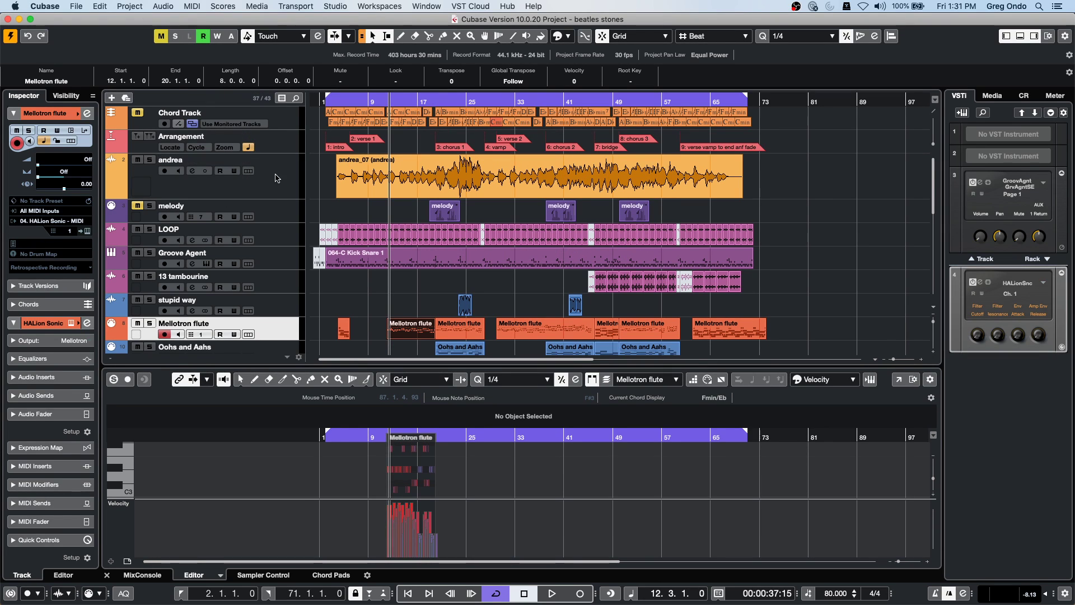
Step: Select the audio track directly below the Arrangement track, review the export options, and display the track's basic inspector settings
left_click(245, 169)
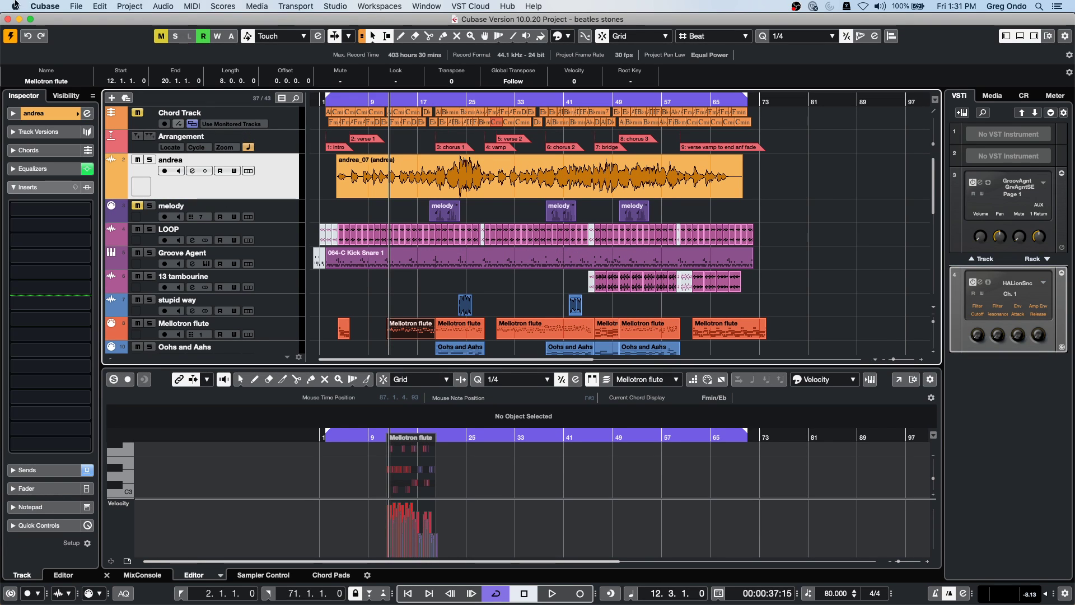
left_click(100, 7)
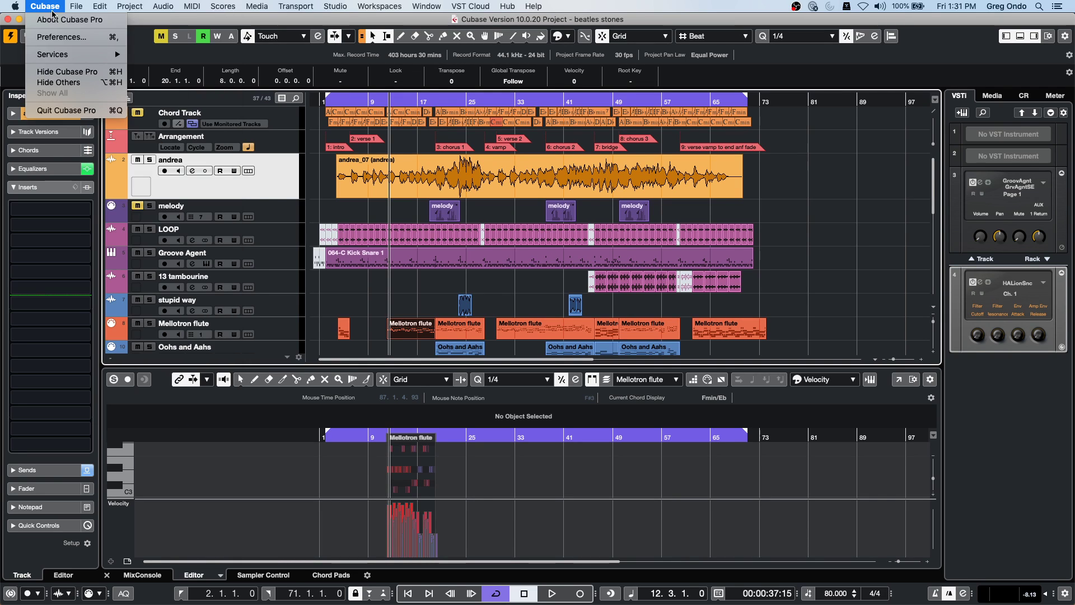
mouse_move(73, 7)
mouse_move(135, 167)
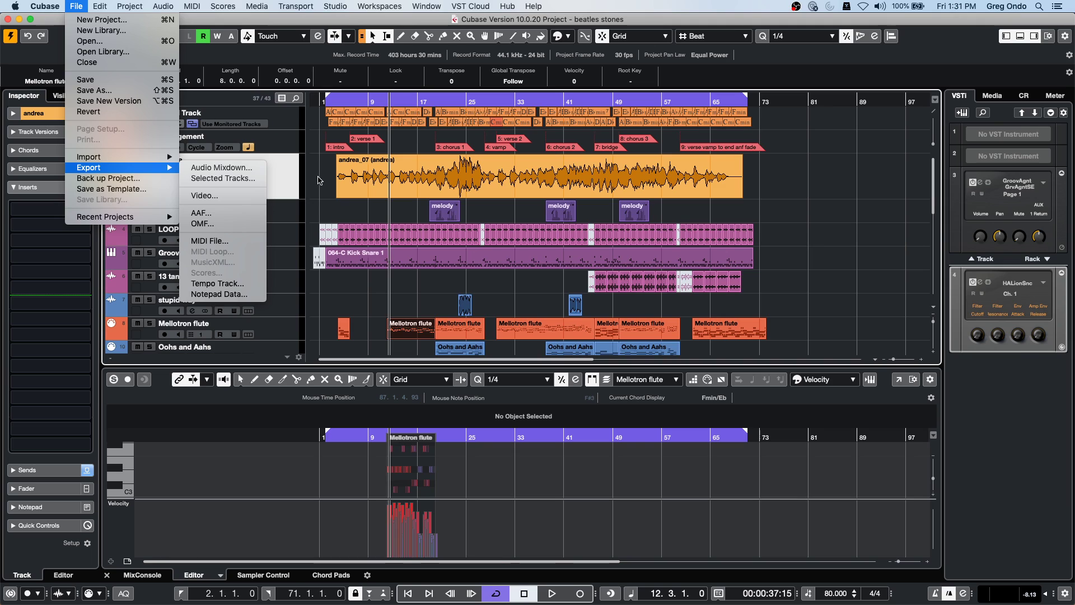
left_click(294, 179)
left_click(62, 115)
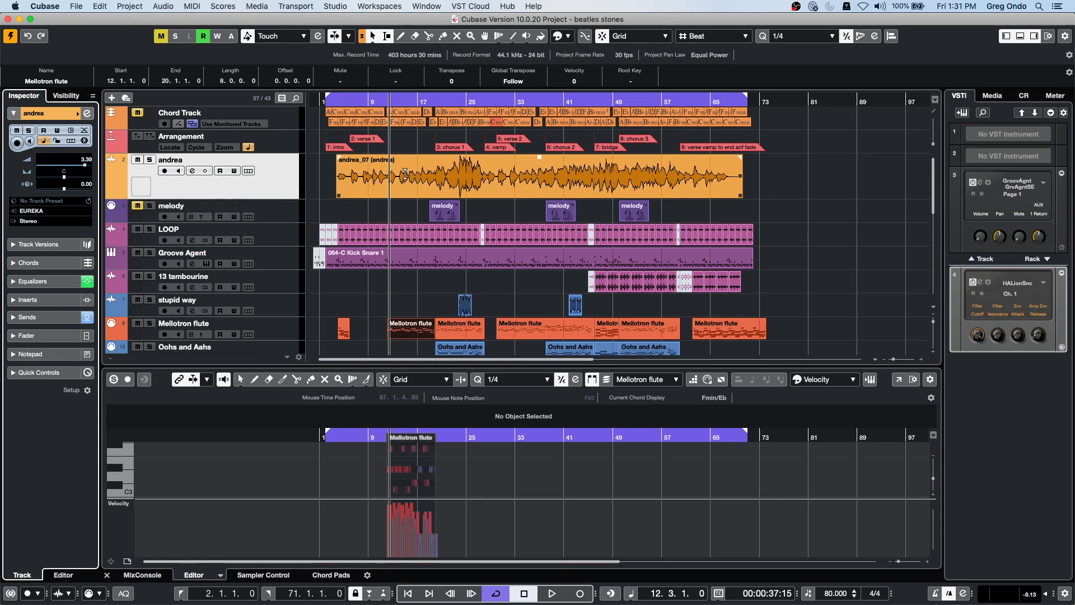
Step: Compare the project's import options, including Track Archive, with the export option for selected tracks
left_click(76, 7)
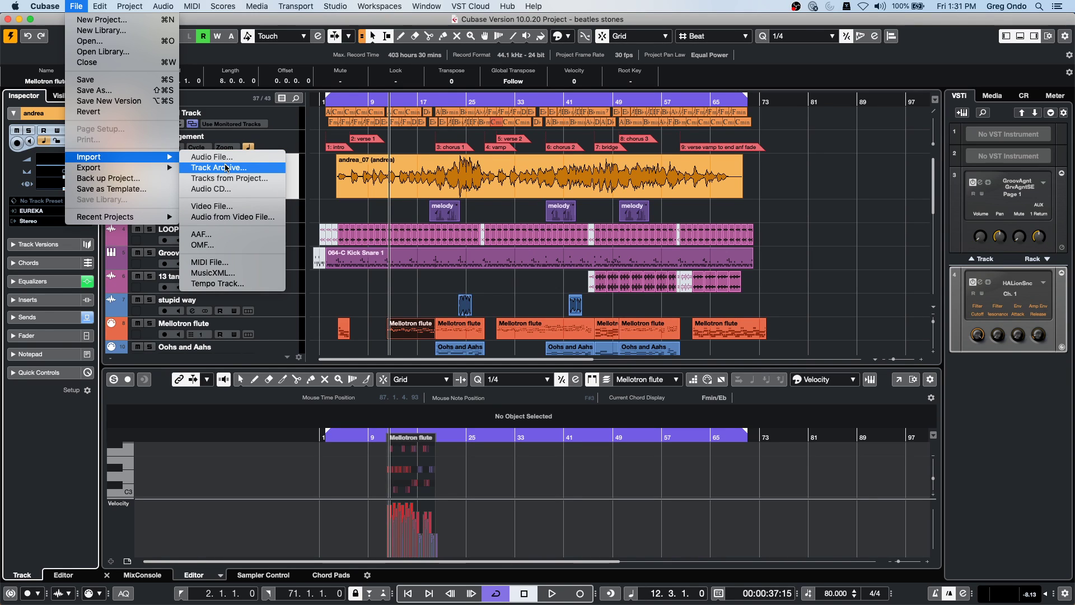
left_click(76, 6)
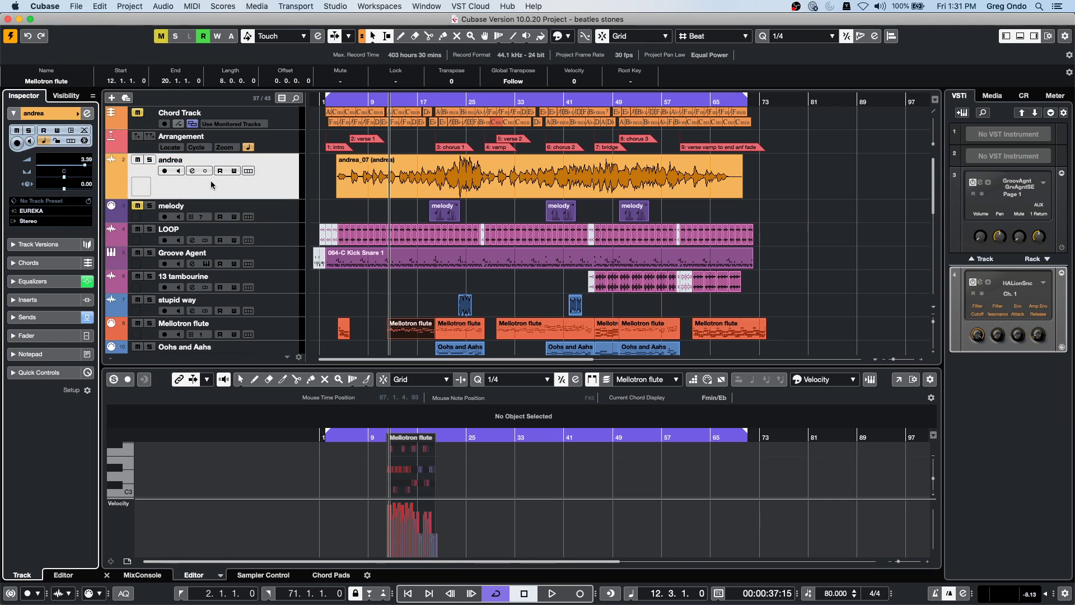
left_click(76, 7)
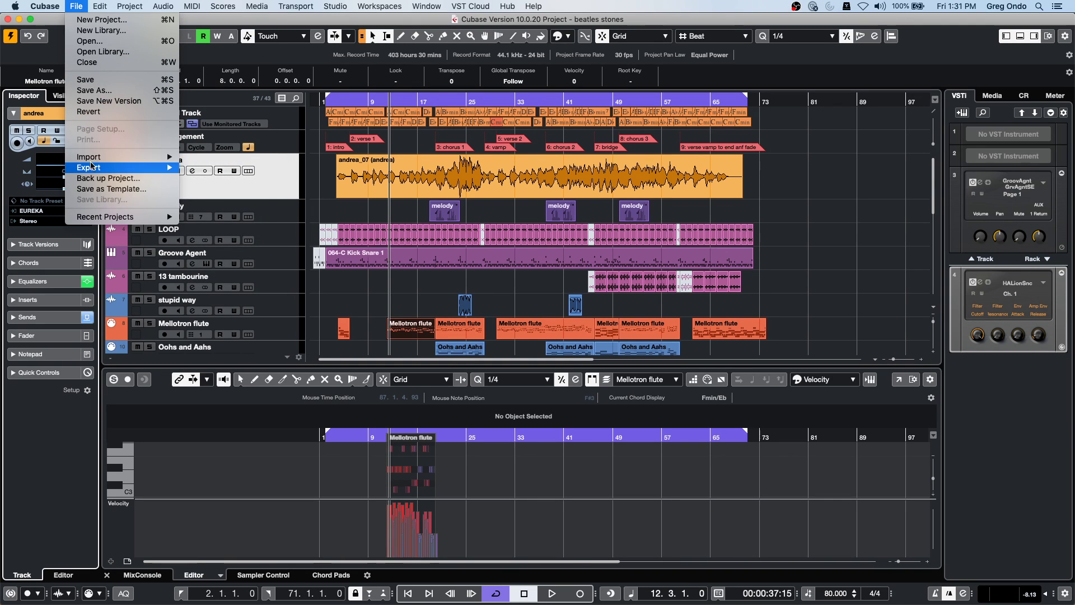
left_click(266, 177)
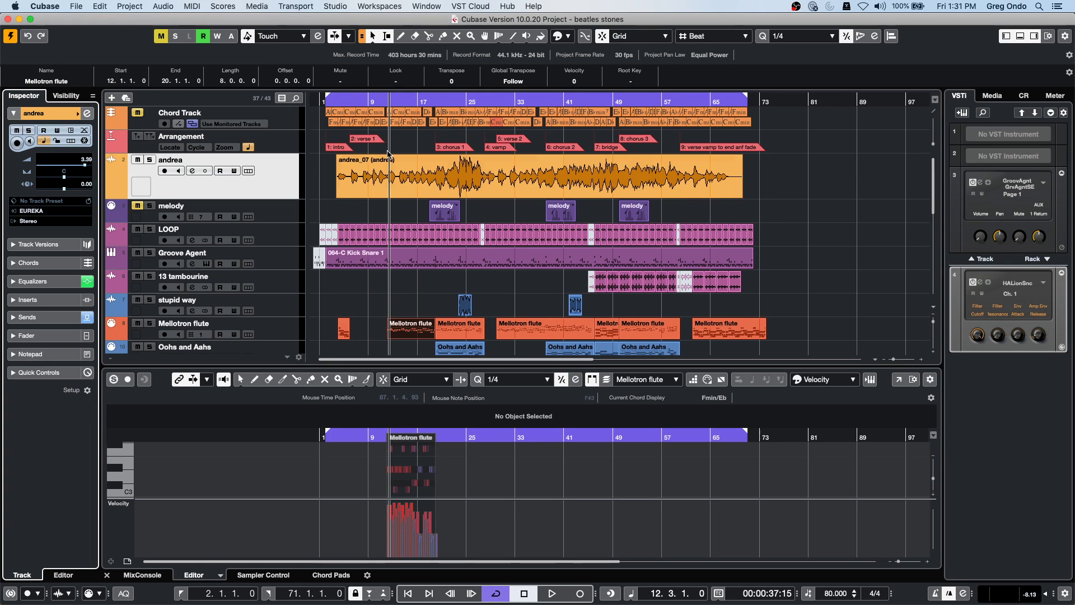
left_click(383, 187)
Step: Import the snares folder with tracks snare 1 to snare 8 from the project Groove Agent Se.cpr at the cursor position
left_click(75, 6)
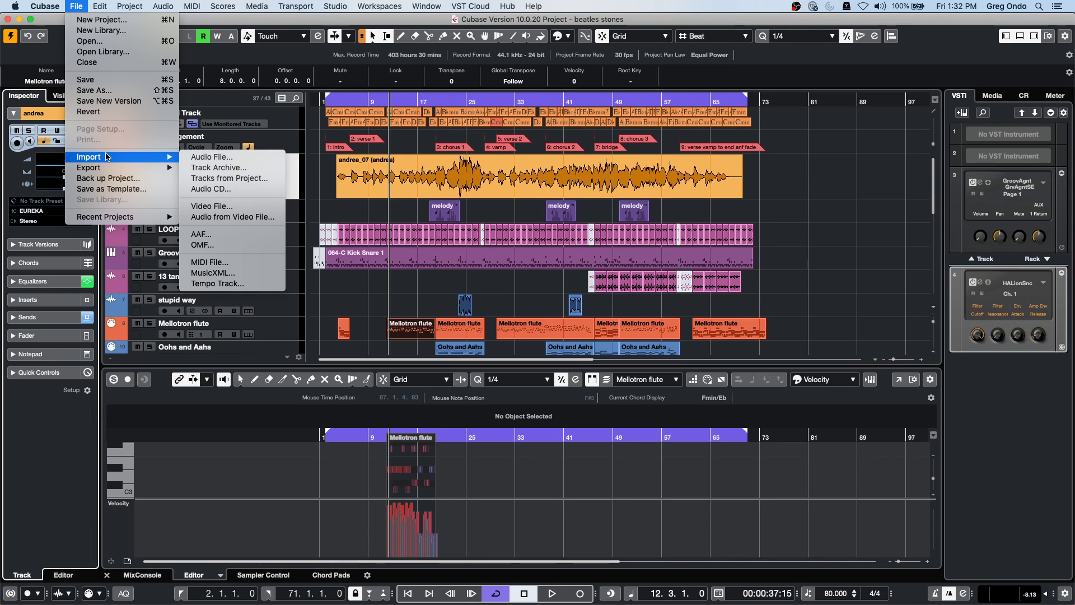
left_click(231, 178)
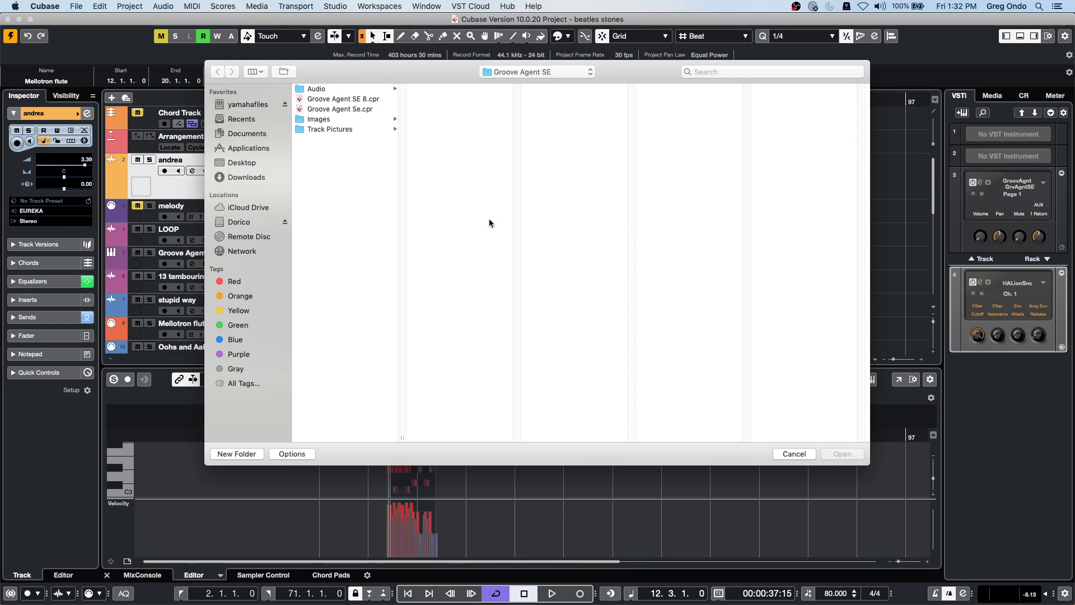
left_click(324, 109)
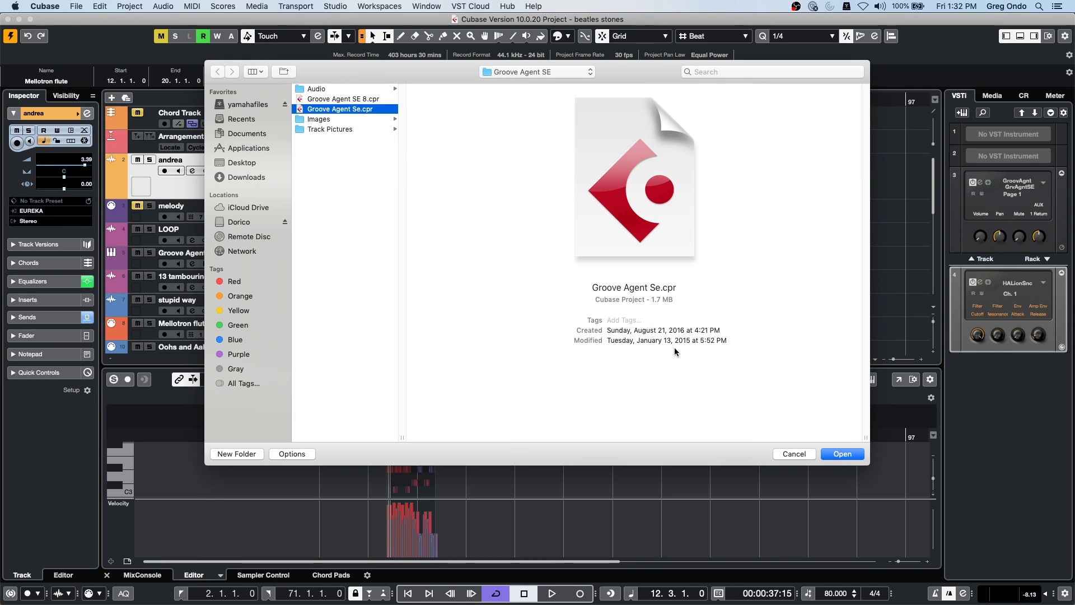
left_click(840, 454)
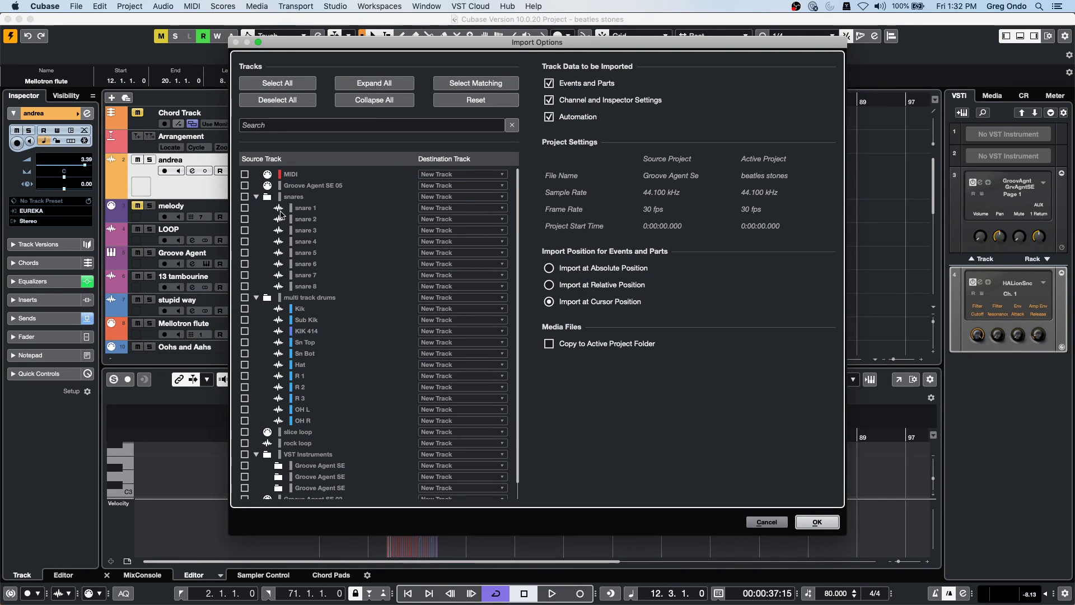
left_click(245, 197)
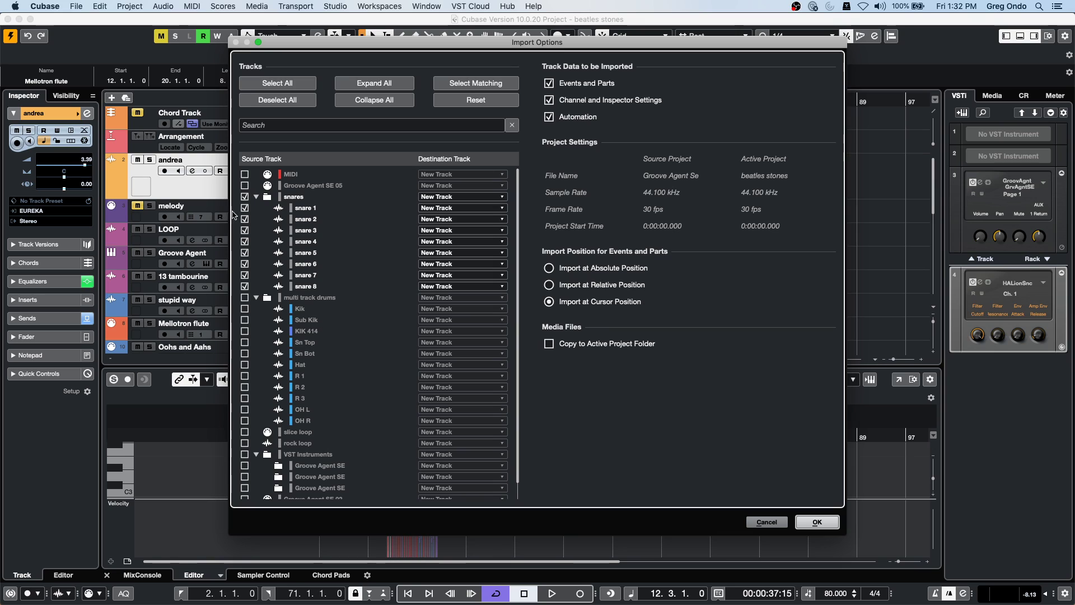
left_click(817, 522)
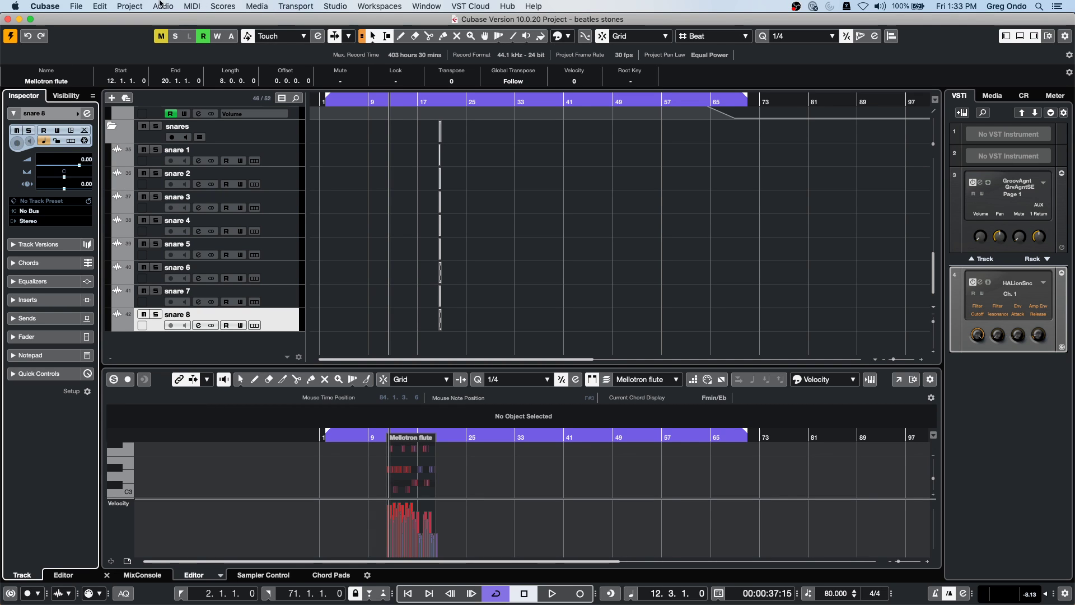
Step: Switch to the open project Groove Agent SE 8 and activate it
left_click(481, 6)
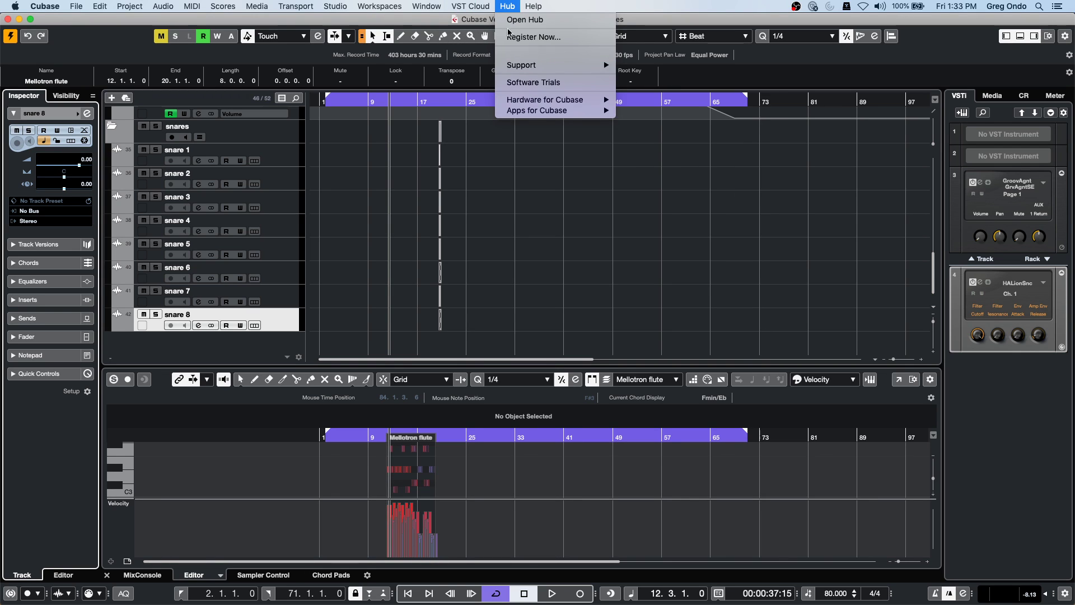
mouse_move(418, 6)
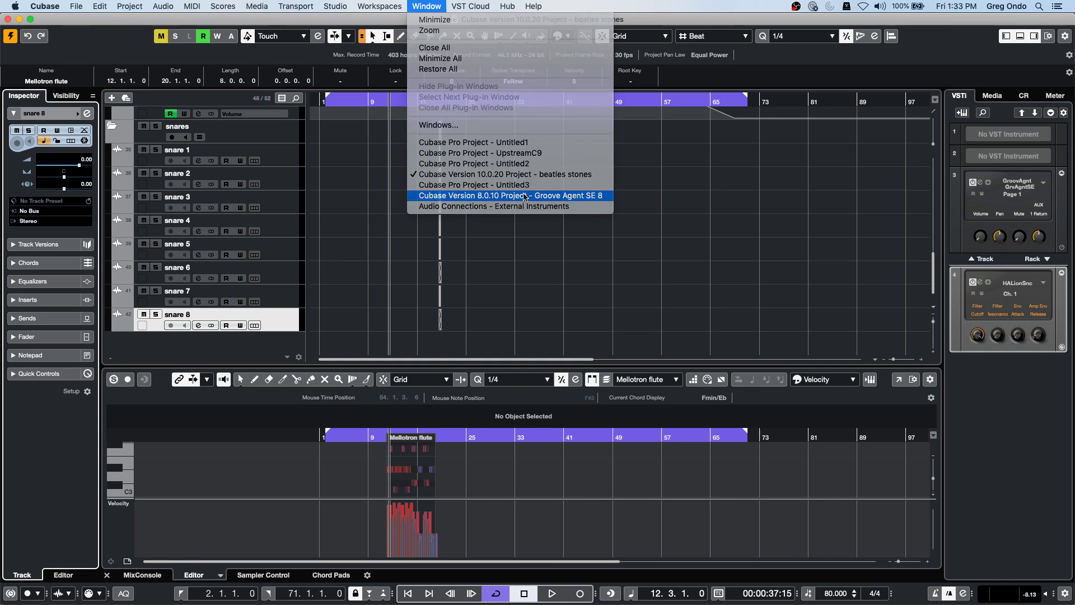
left_click(504, 195)
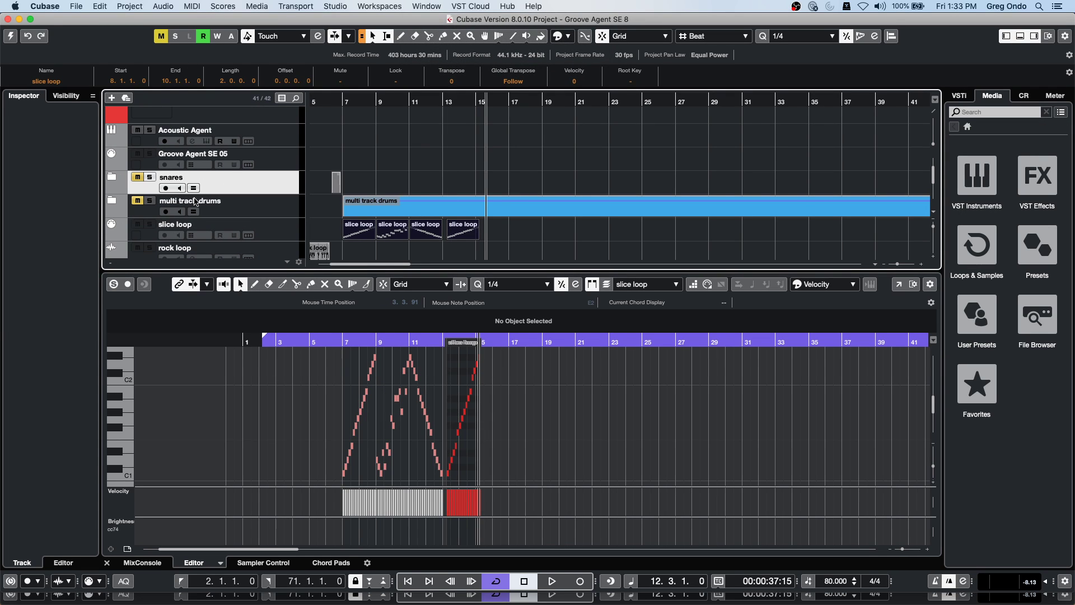
left_click(10, 37)
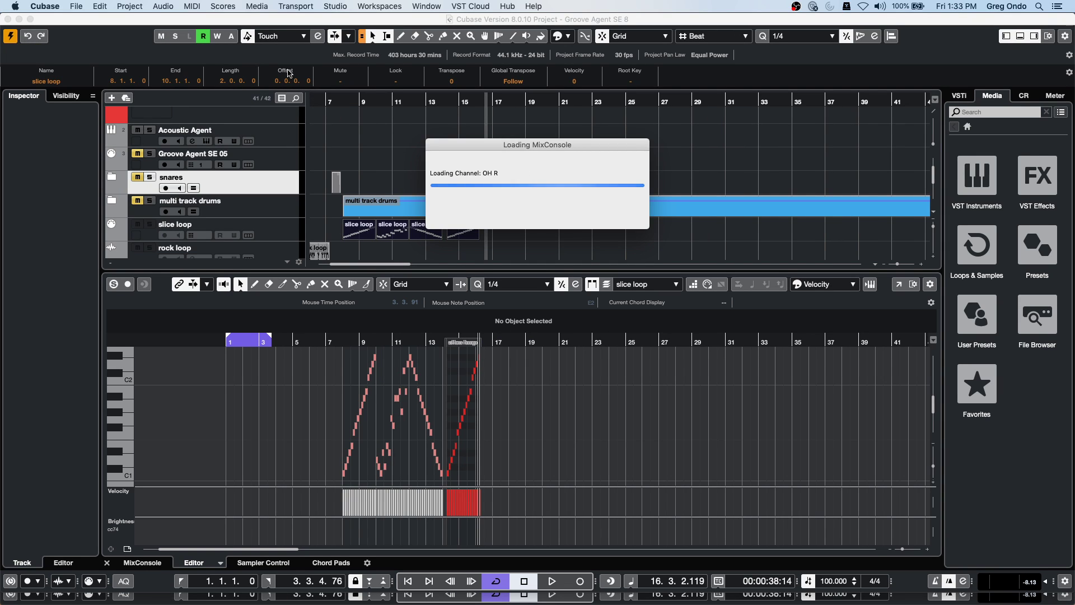
scroll(431, 263, "down", 2)
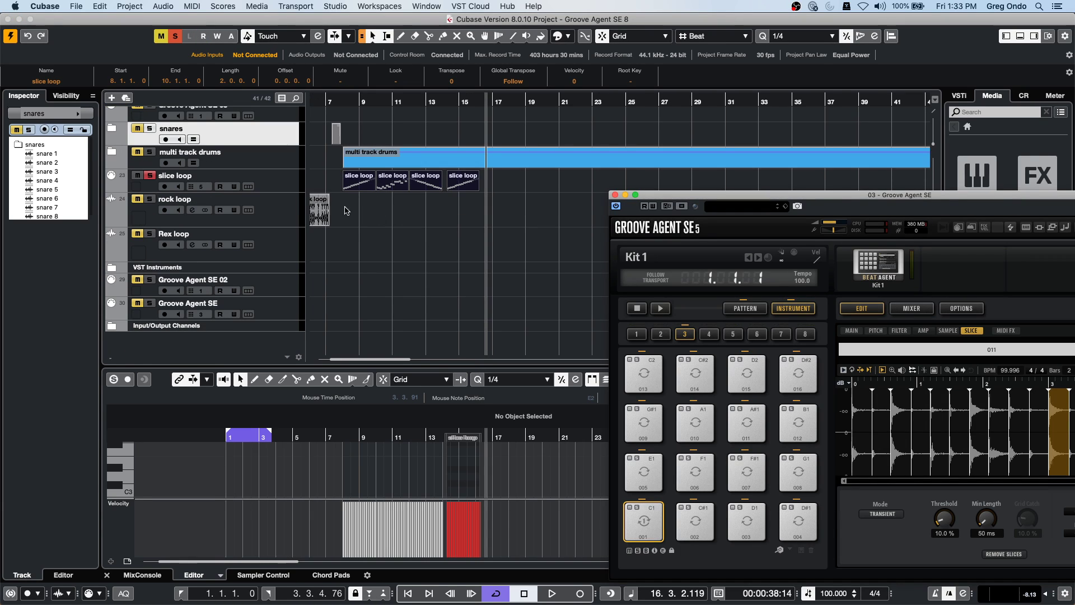
Step: Move the Groove Agent SE window clear of the track list and audition pads 001 and 002
left_click_drag(763, 197, 453, 114)
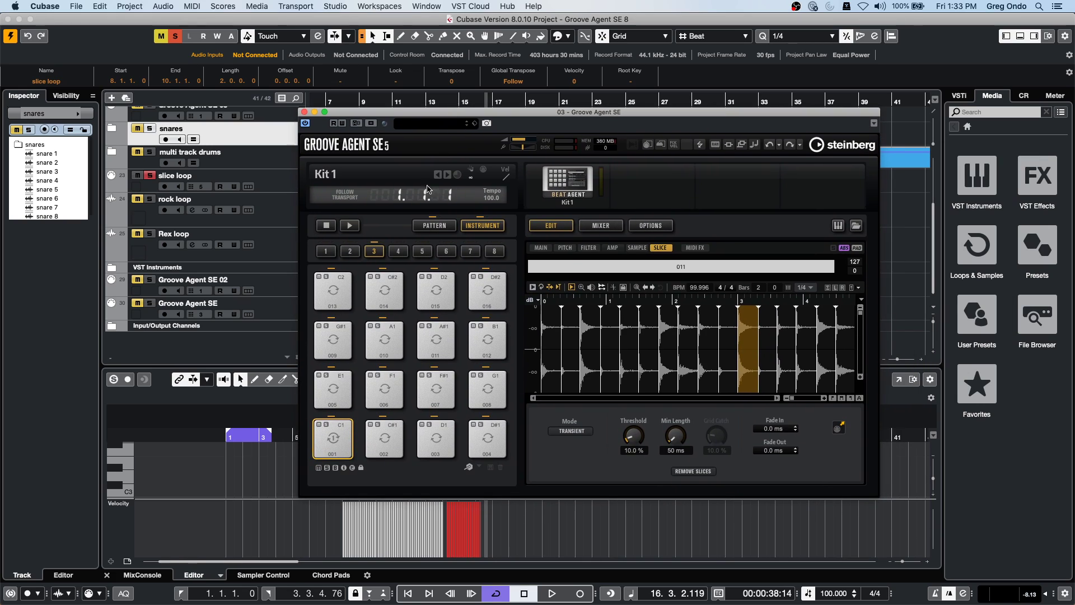
left_click(333, 440)
left_click(376, 444)
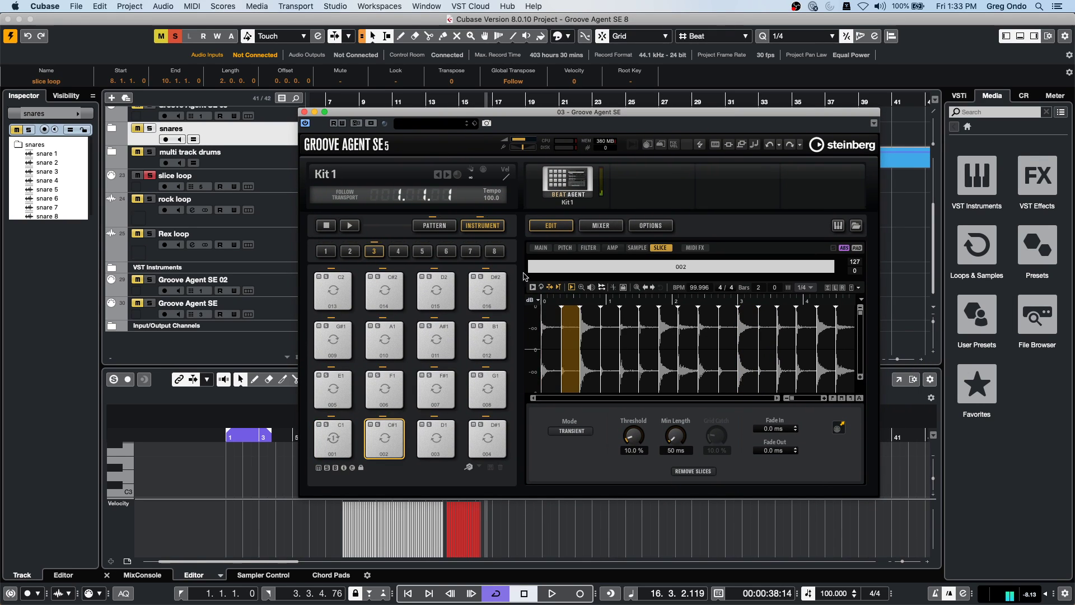
Step: Try to export the Groove Agent kit with its samples to the Desktop as "hangout test"
left_click(583, 183)
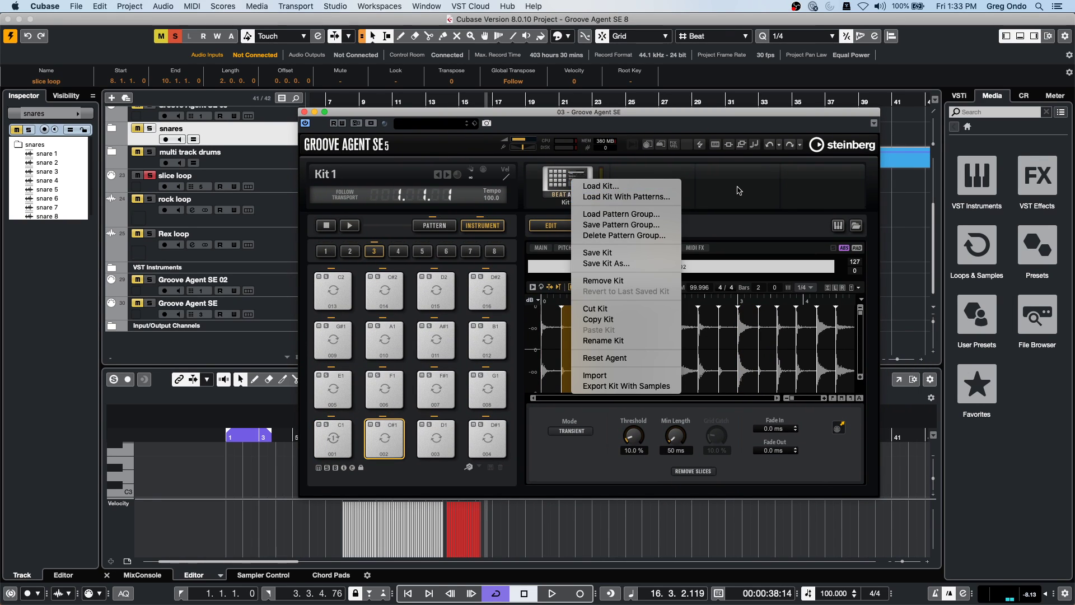
left_click(737, 191)
left_click(572, 183)
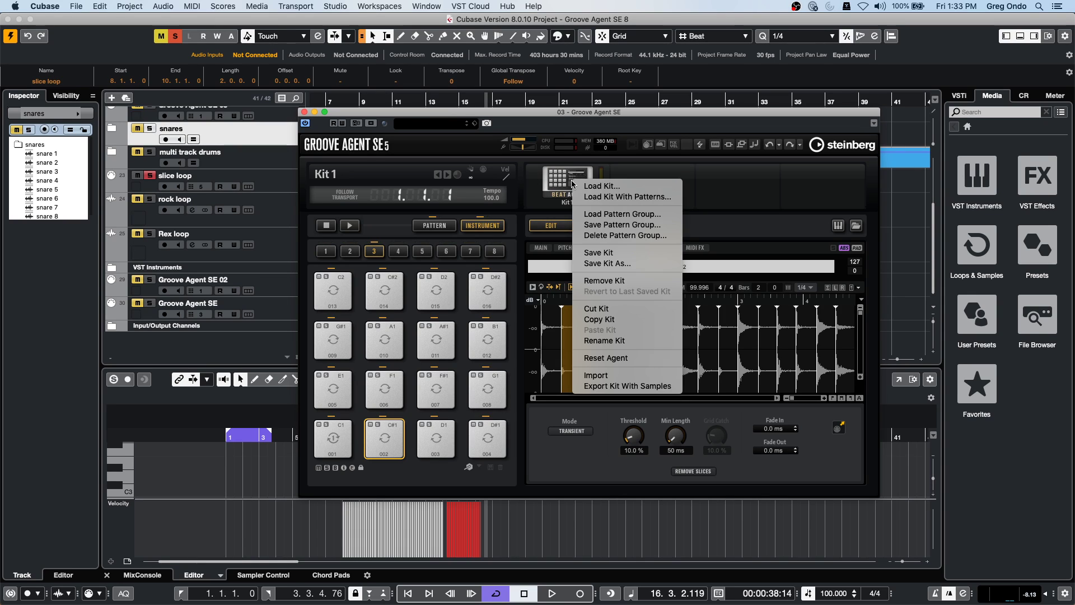
left_click(631, 386)
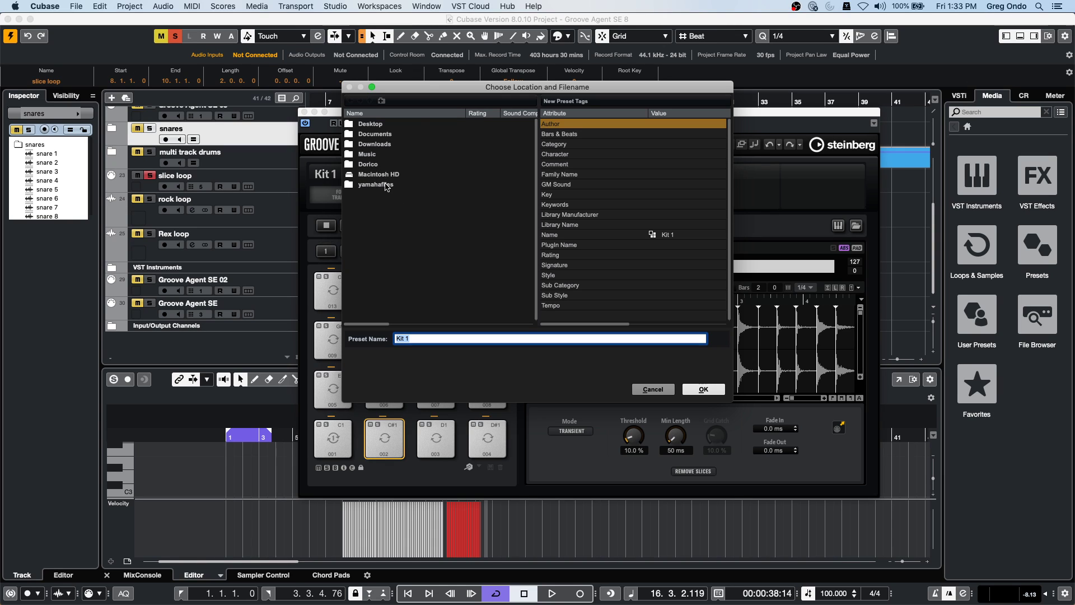
left_click(376, 127)
left_click(431, 339)
type("han")
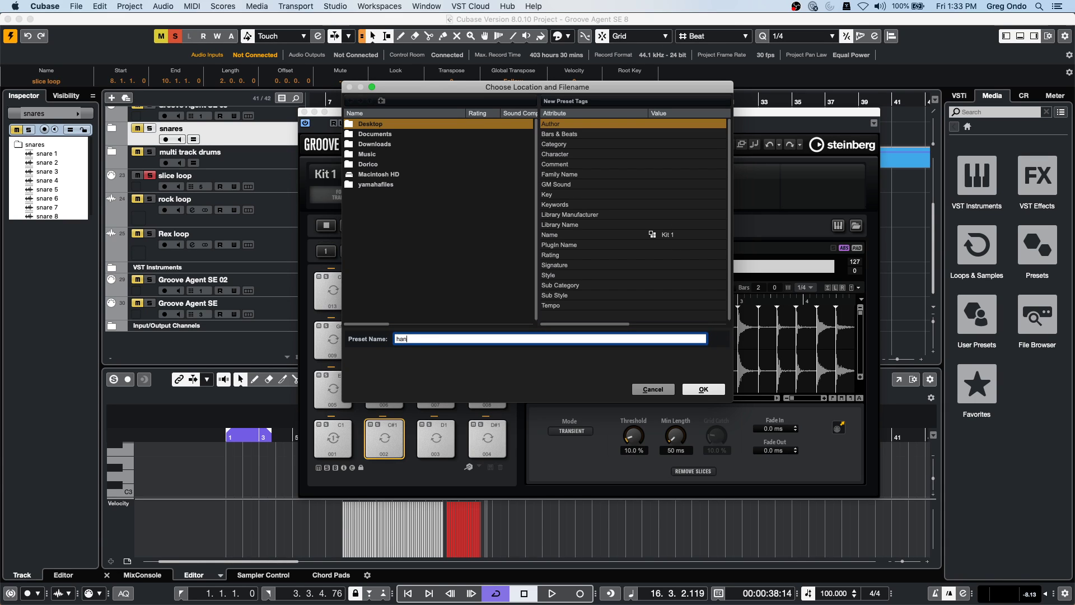
type("gout test")
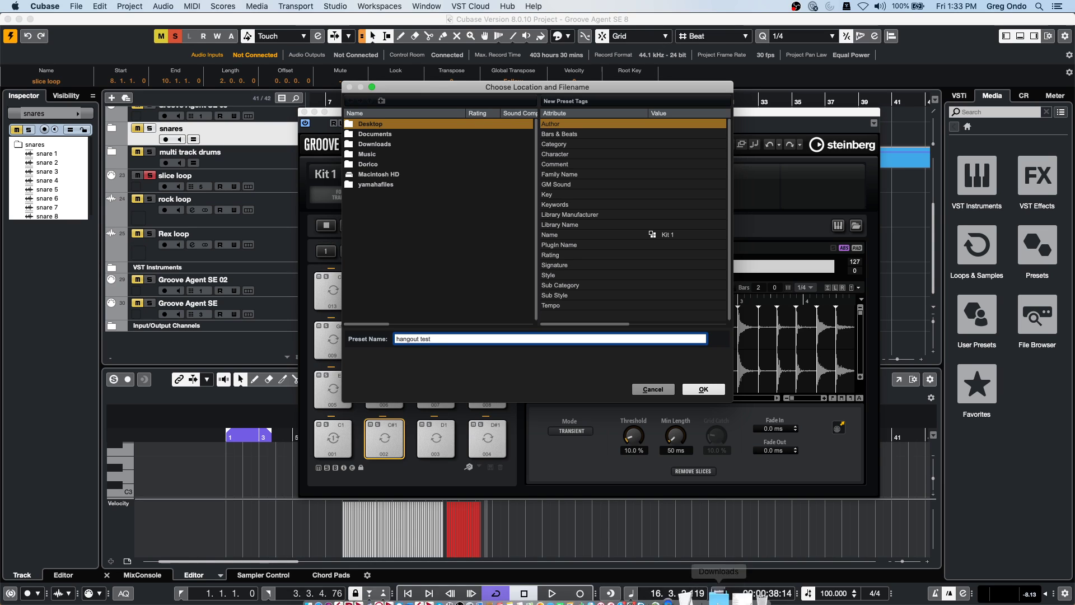
key("Return")
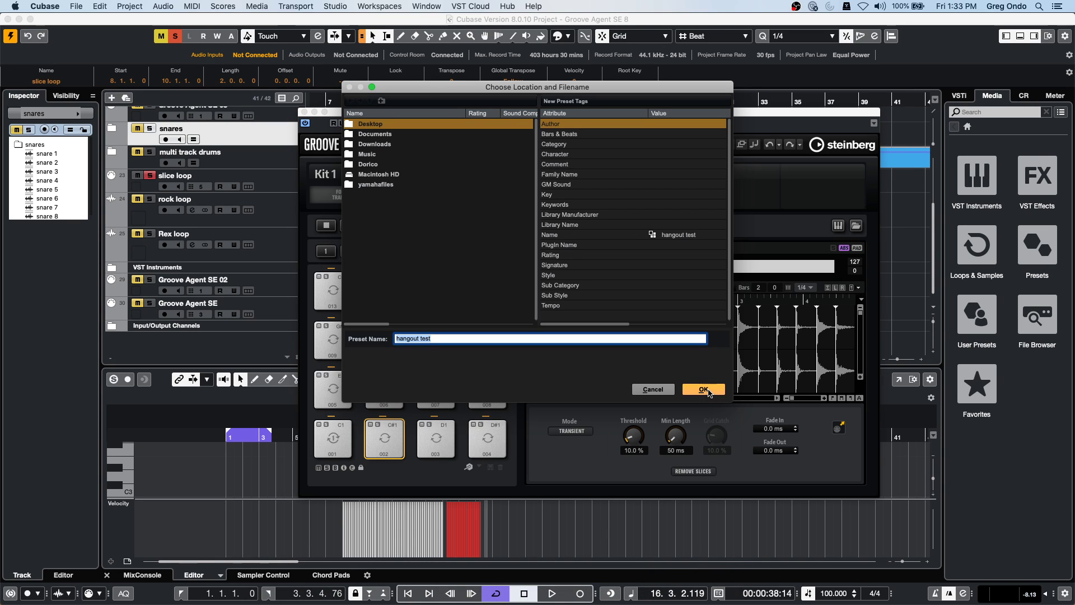
key("Tab")
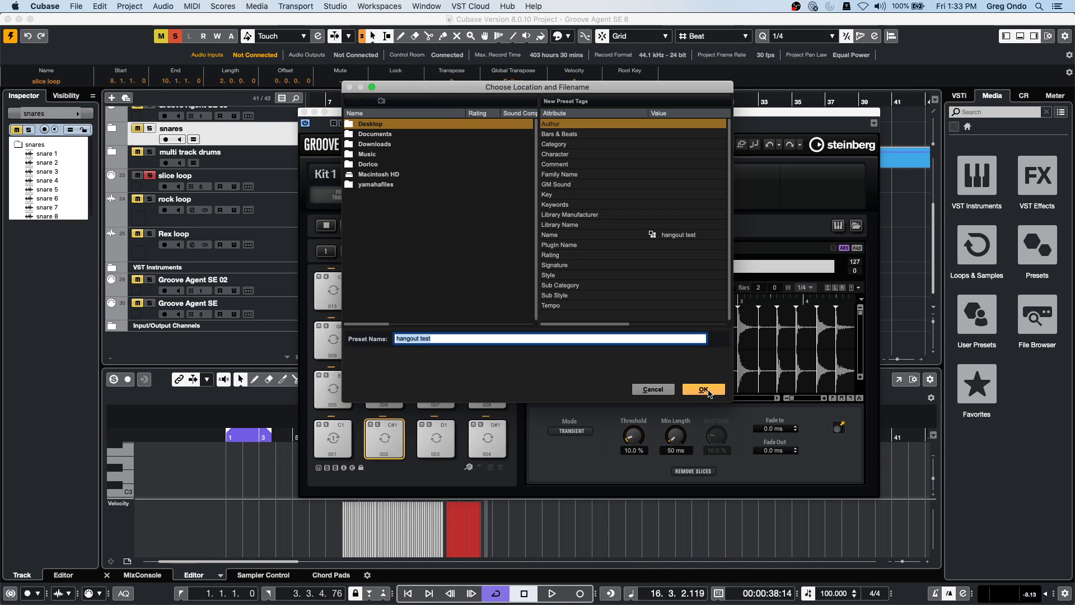
left_click(650, 390)
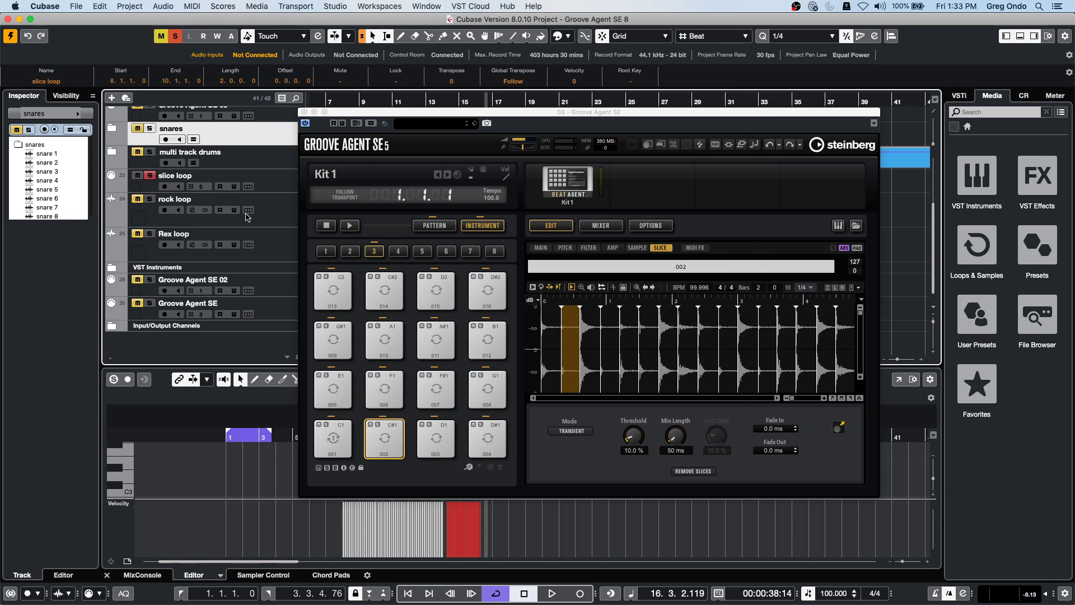
Step: Display the Loops & Samples library together with an empty Sampler Control
left_click_drag(371, 117, 195, 70)
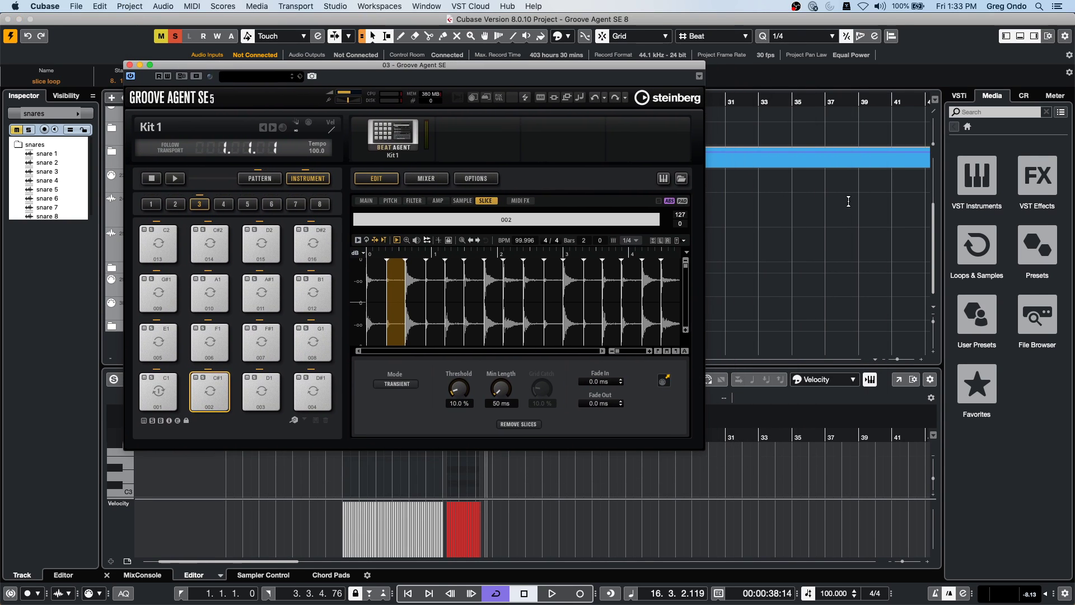
left_click(977, 247)
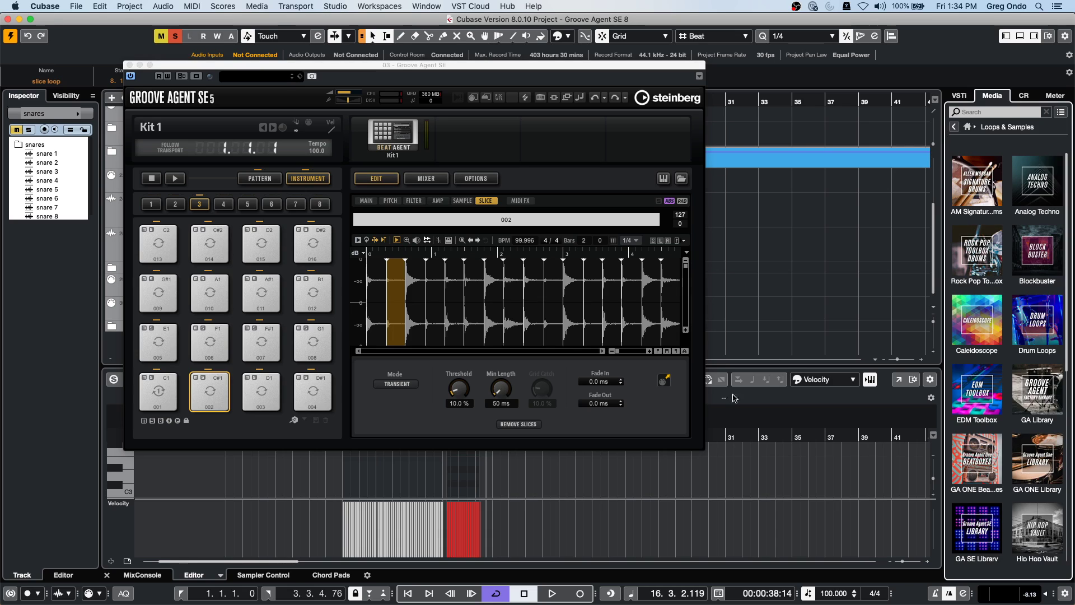
left_click(292, 575)
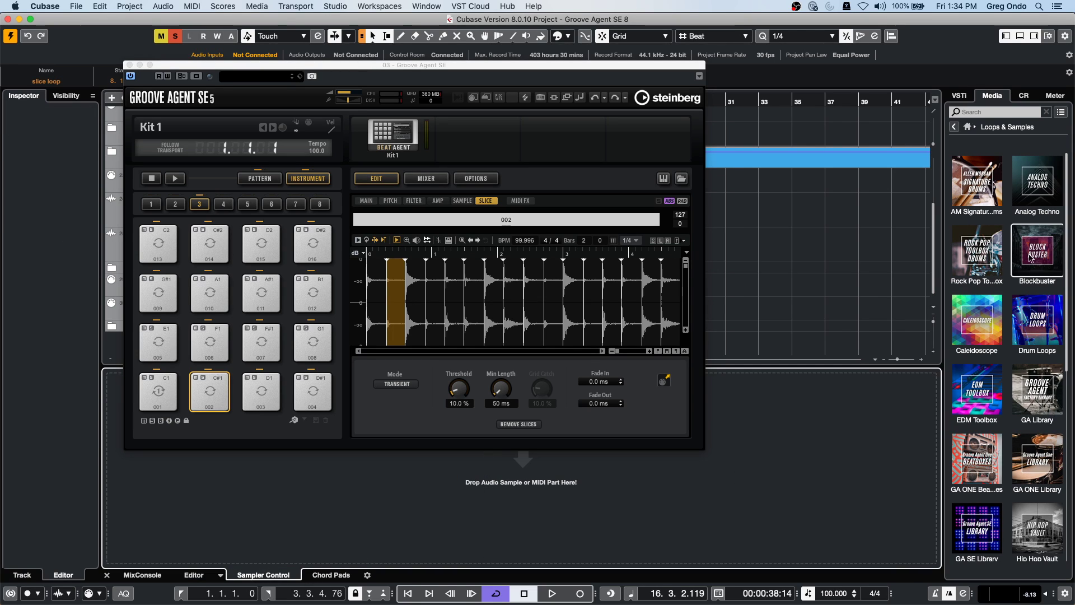
Step: Open the project's Pool, close the Groove Agent SE window, and expand the Audio folder to review its files
left_click(266, 5)
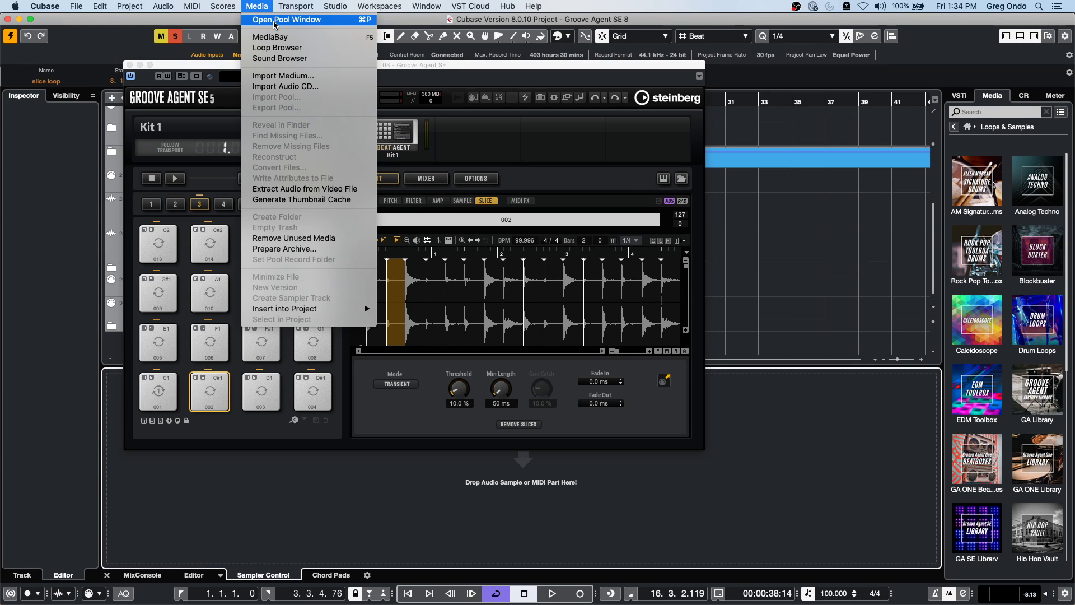
left_click(275, 21)
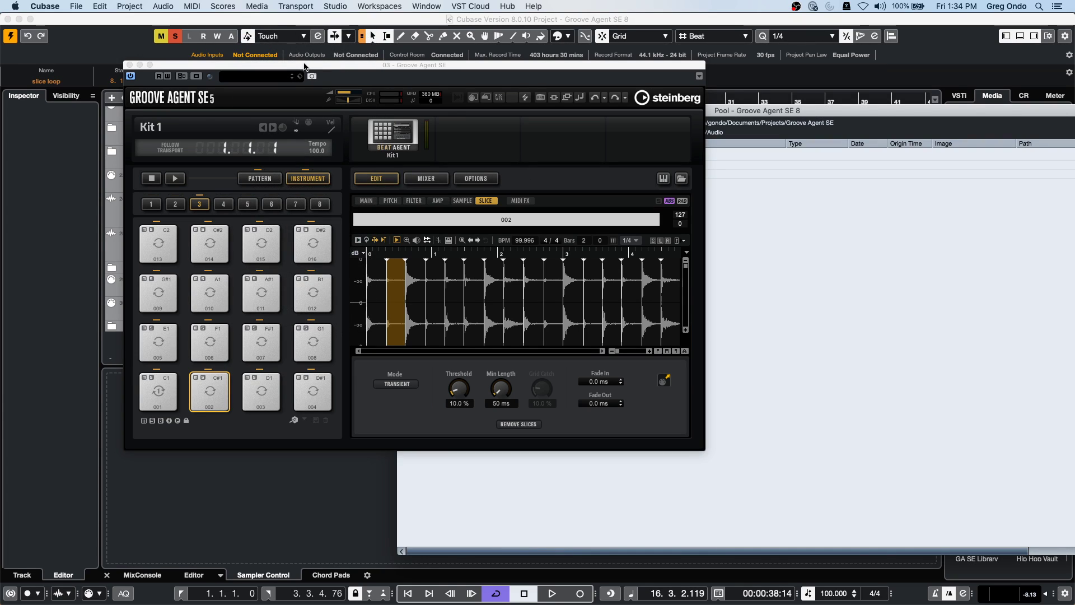
left_click(129, 65)
left_click_drag(459, 111, 96, 20)
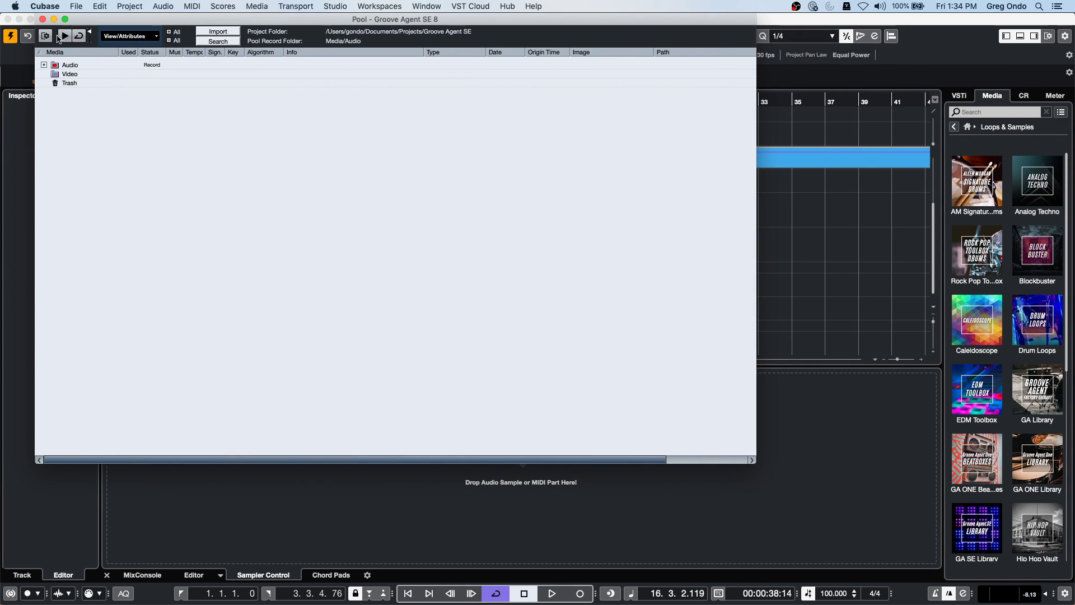
left_click(44, 65)
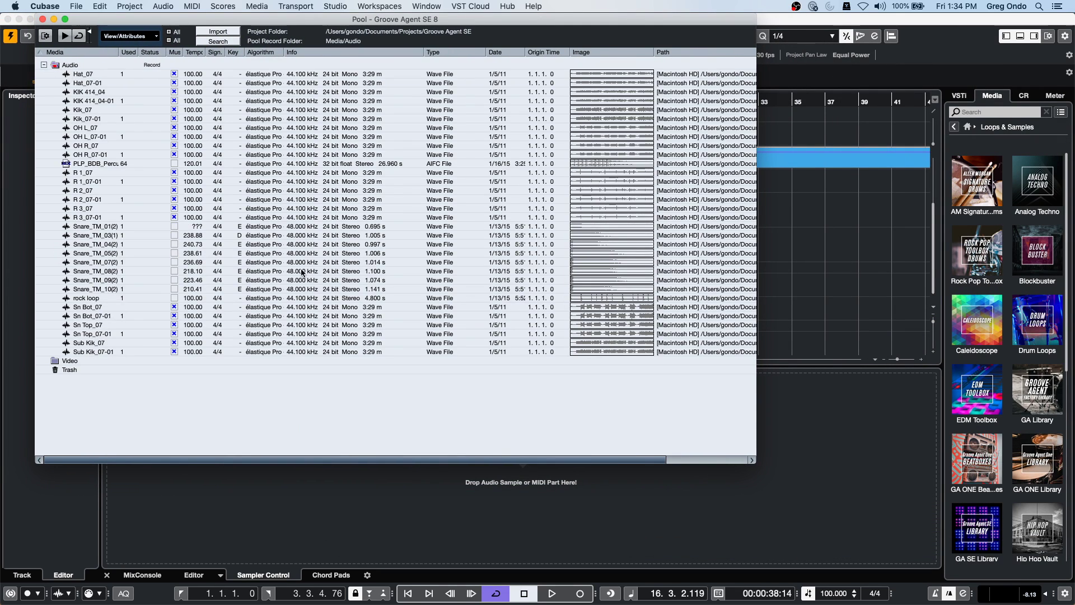
left_click(968, 403)
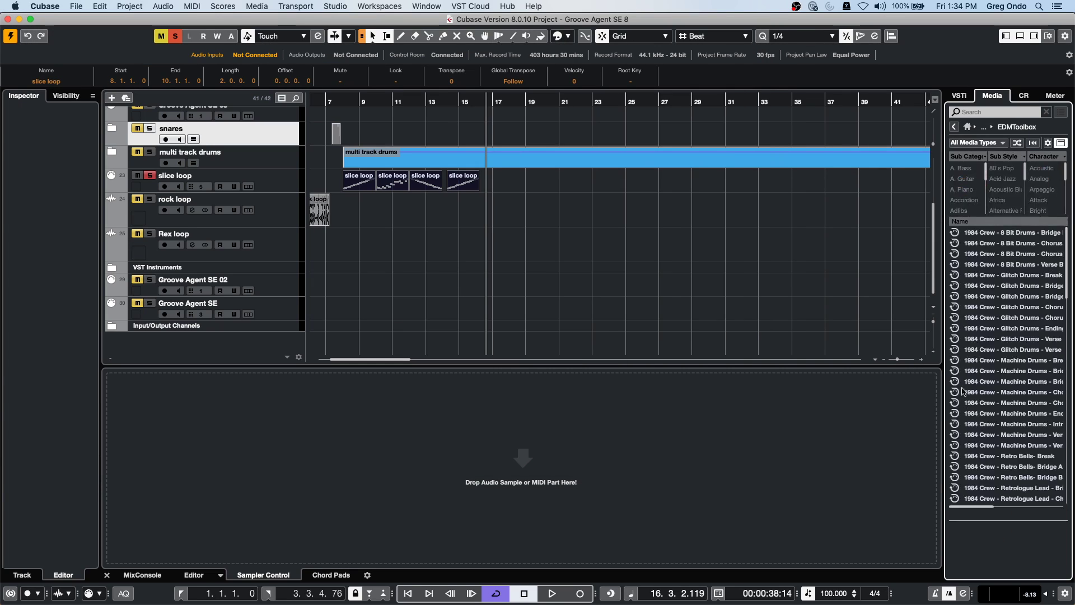
left_click(1009, 382)
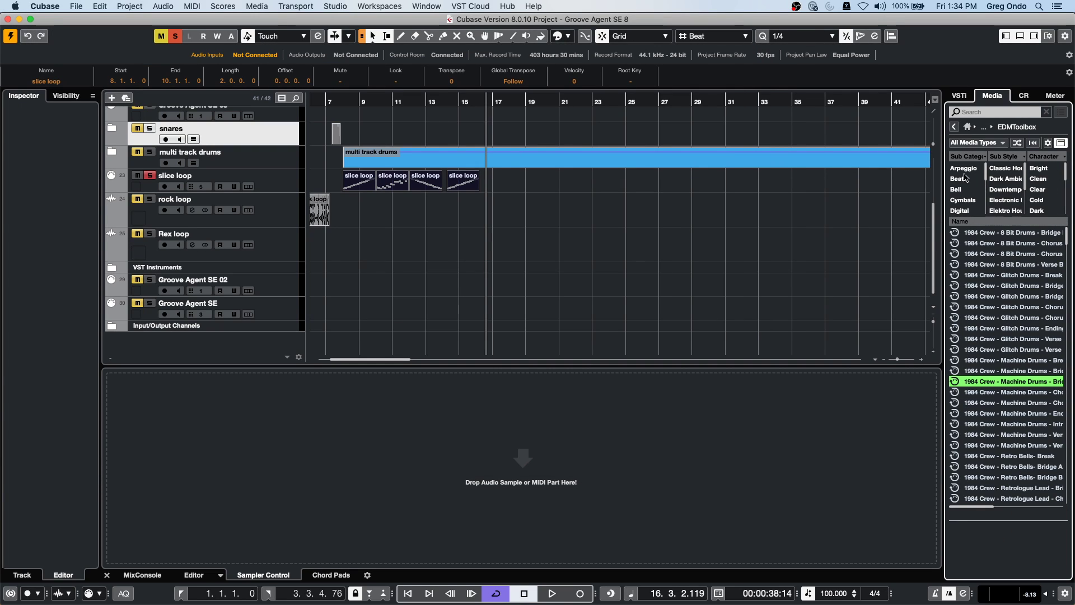
left_click(954, 127)
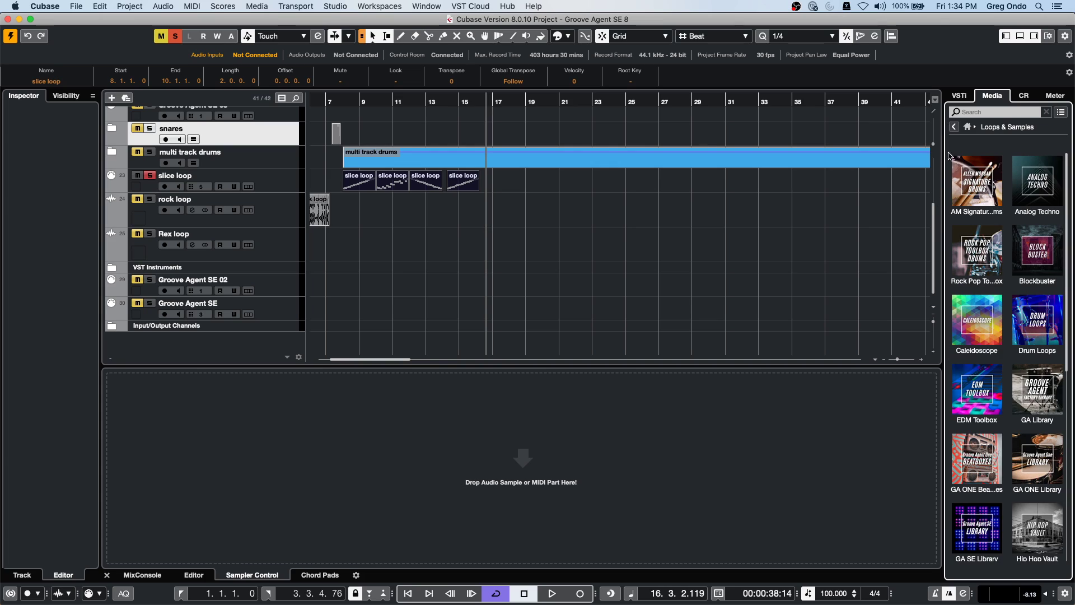
Step: Create a sampler track from the sample FC04_CK_1_CrossStick_v1_AM in the Rock Pop Toolbox library
left_click(977, 249)
left_click(1002, 328)
left_click_drag(1003, 328, 514, 522)
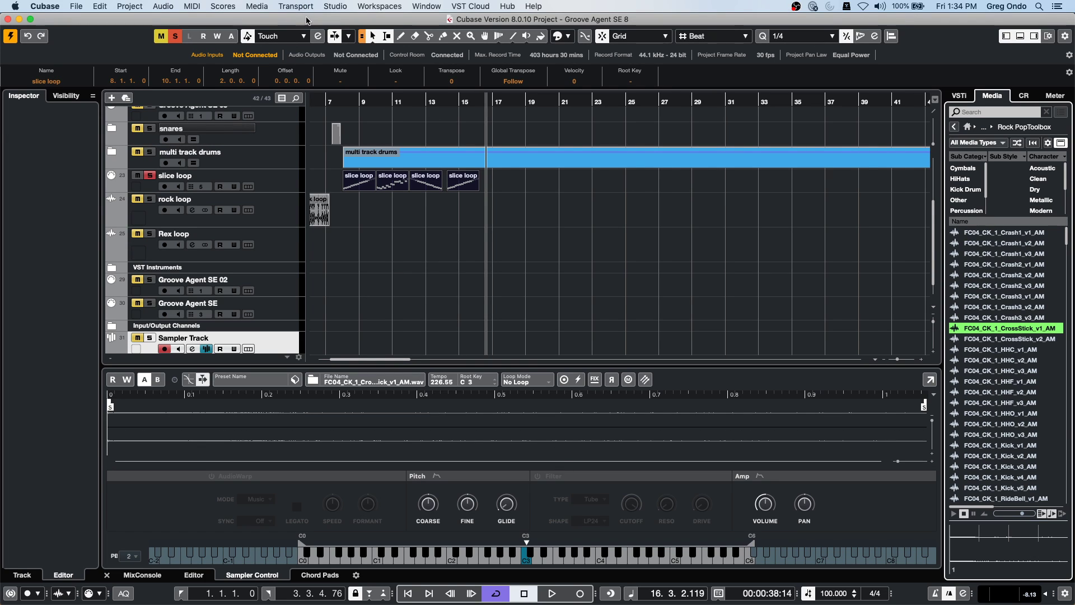
Step: Open the Pool again and examine how the sampler track's audio file is stored
left_click(257, 6)
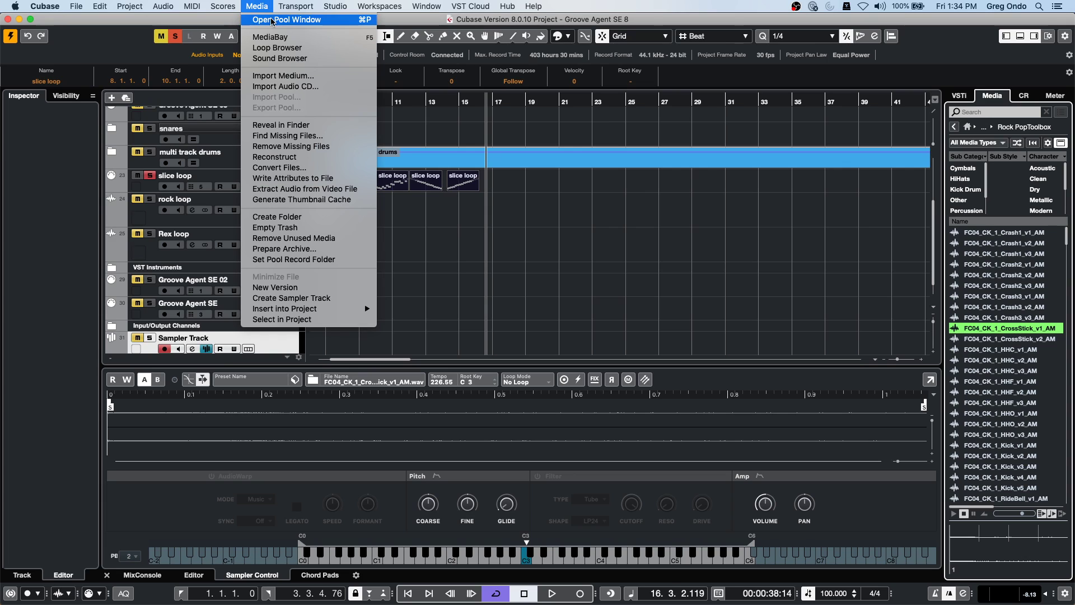
left_click(271, 20)
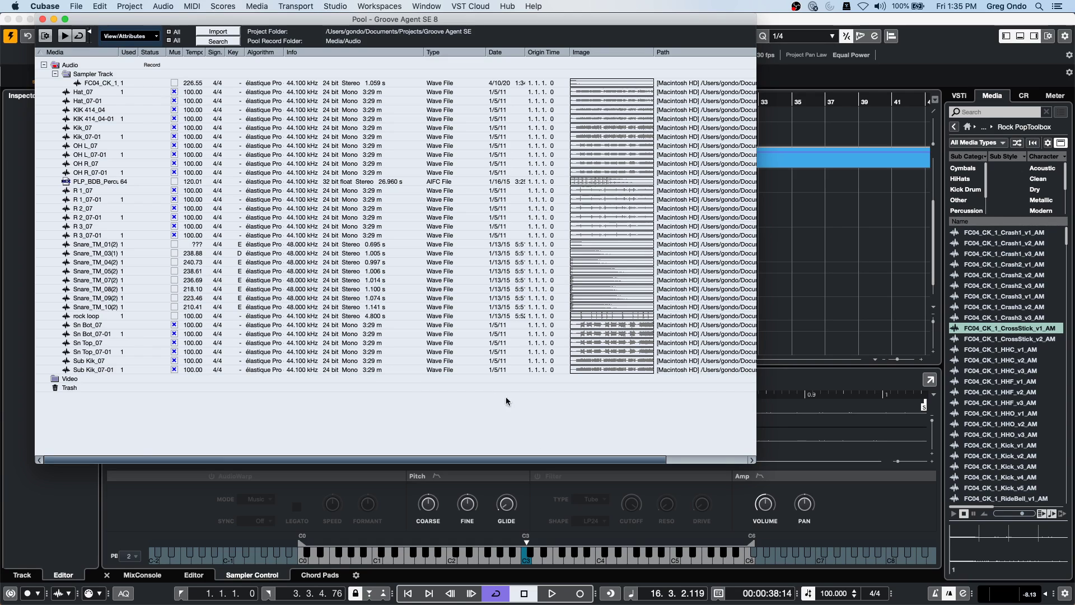
mouse_move(359, 599)
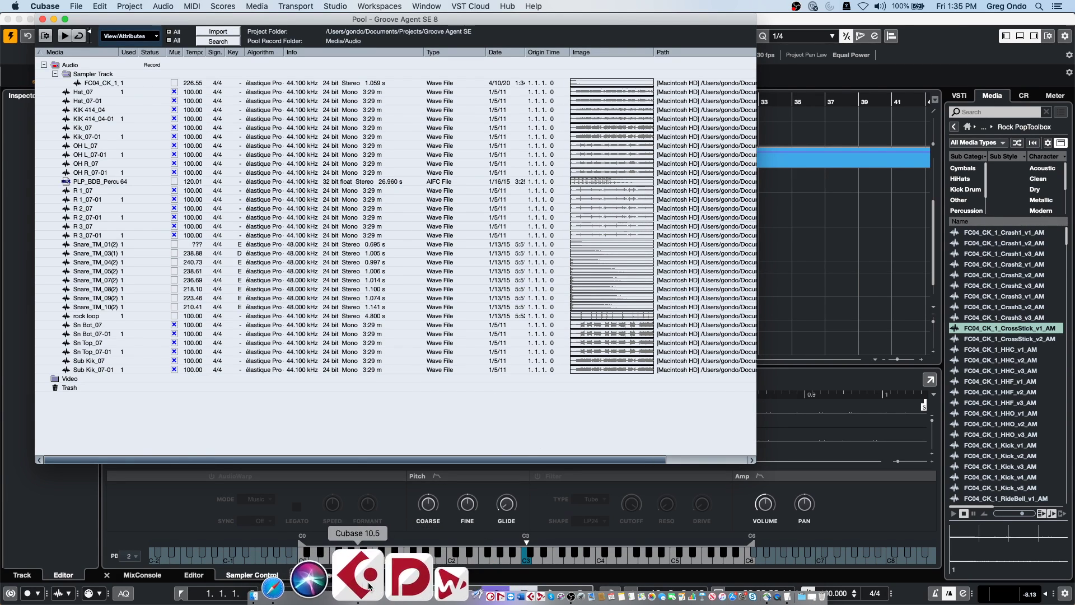
Step: Launch Steinberg Library Manager from the Applications folder, review its HALion libraries, and return to the Pool
left_click(338, 583)
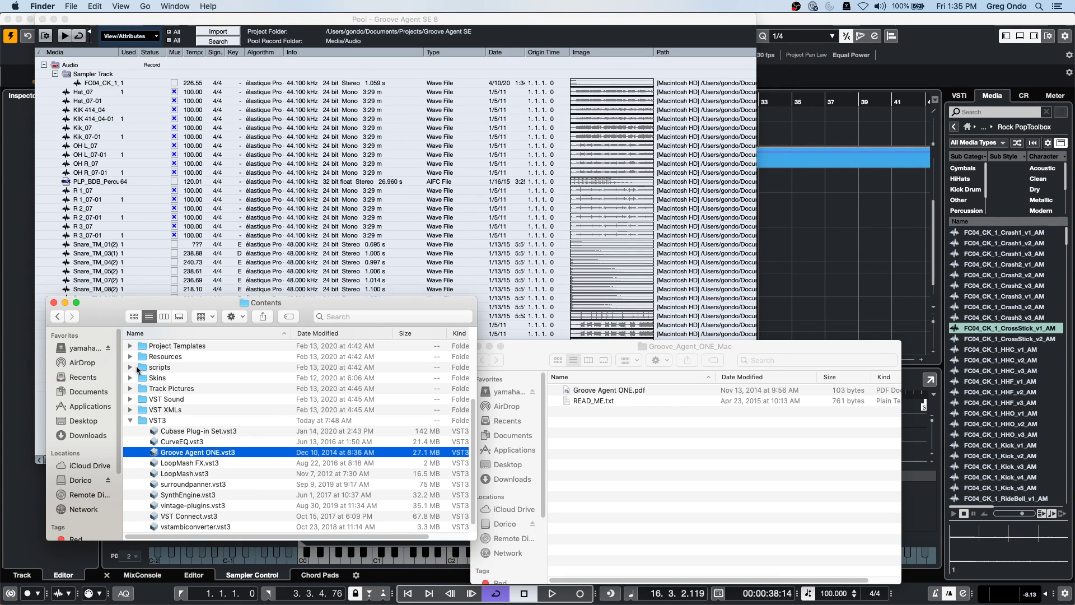
left_click(93, 407)
scroll(233, 446, "down", 15)
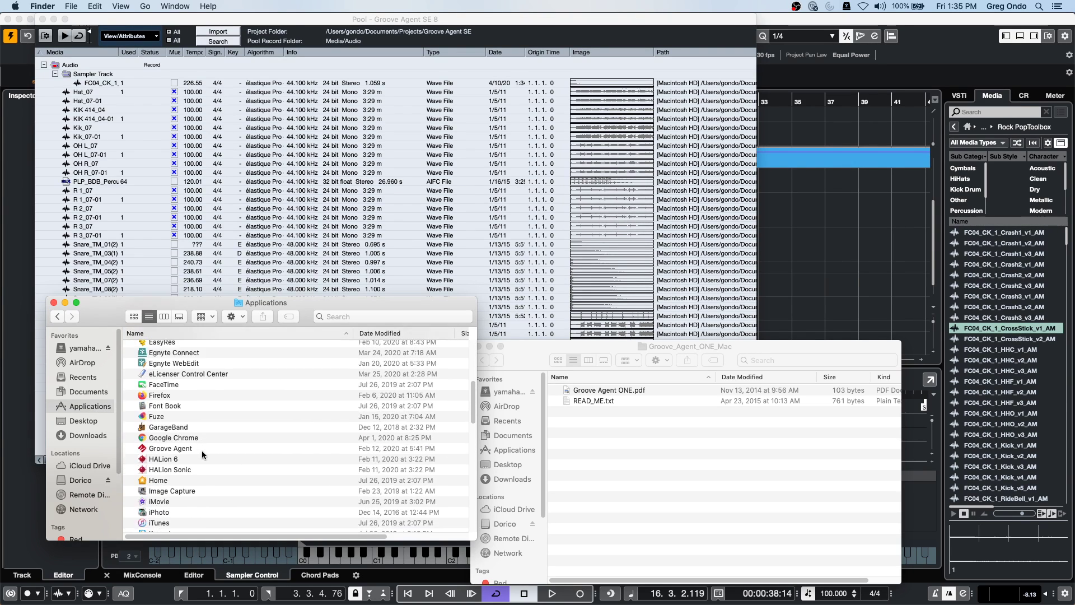
scroll(201, 446, "down", 2)
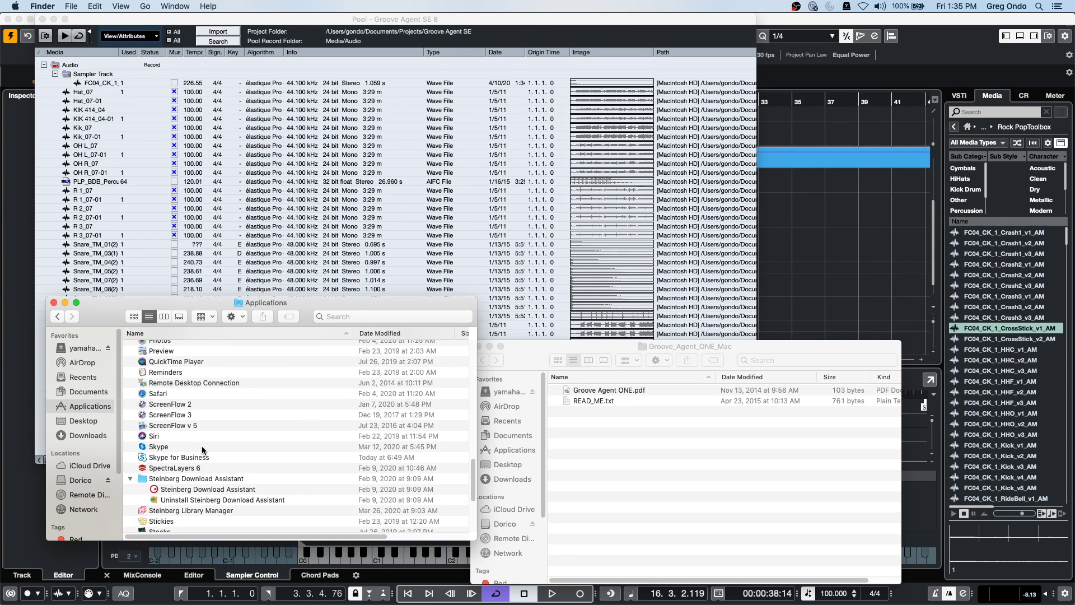
double_click(202, 510)
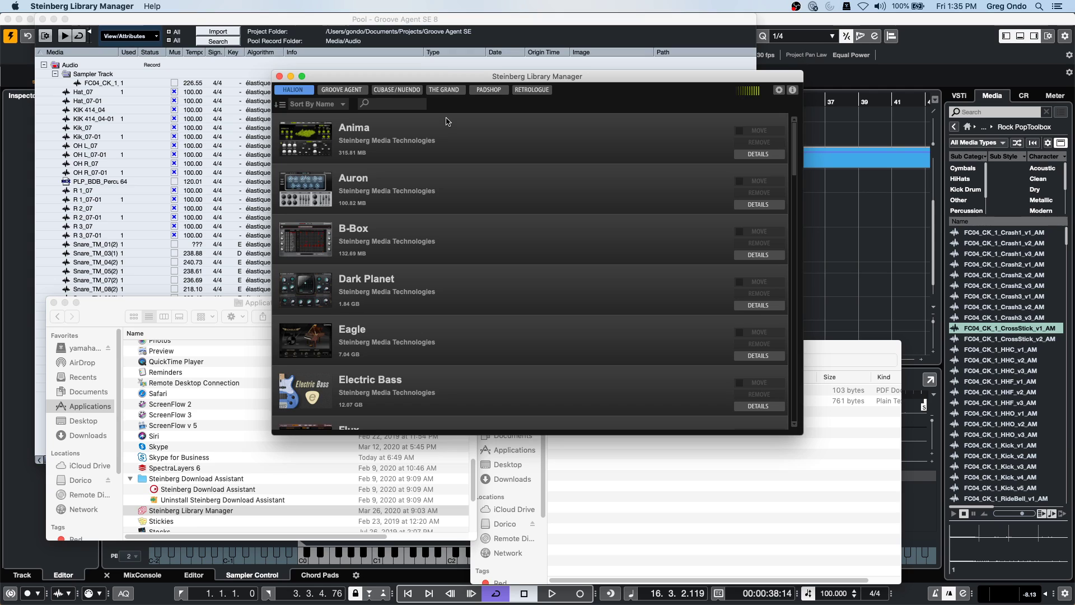
scroll(399, 248, "down", 10)
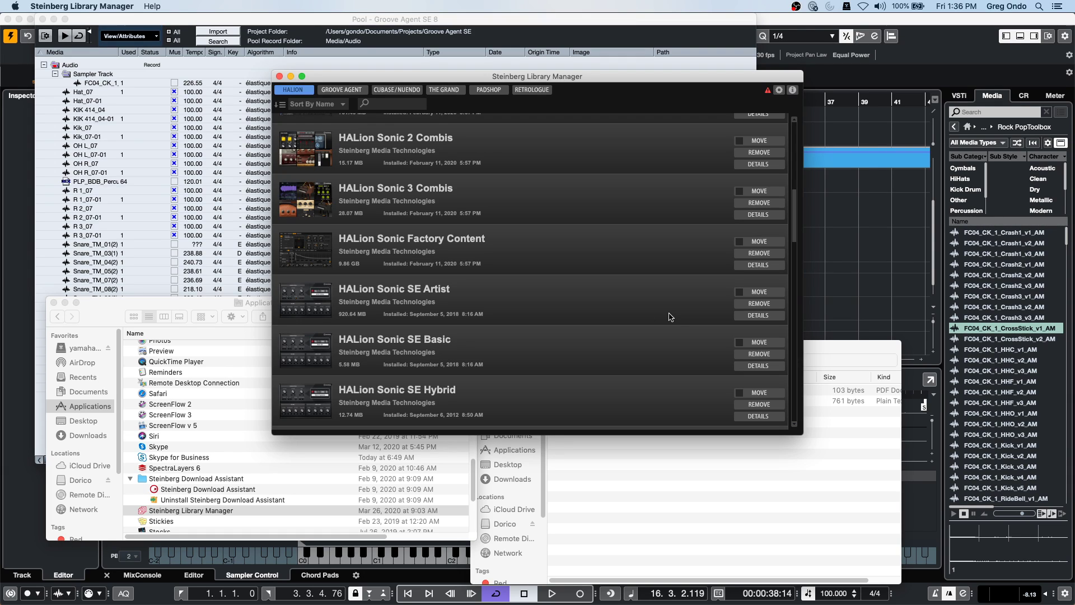
left_click(280, 76)
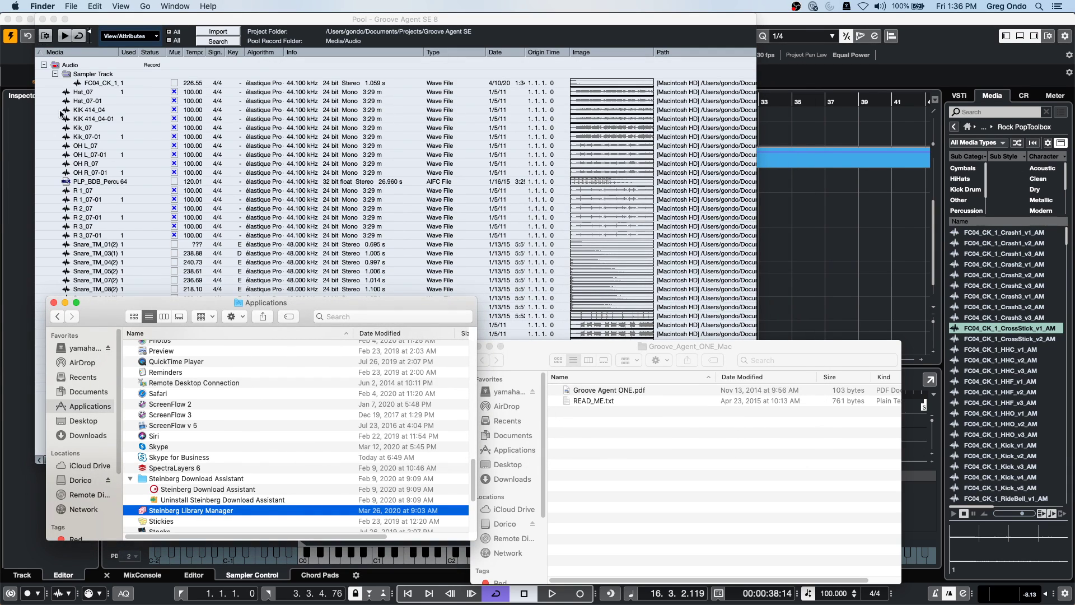
left_click(45, 59)
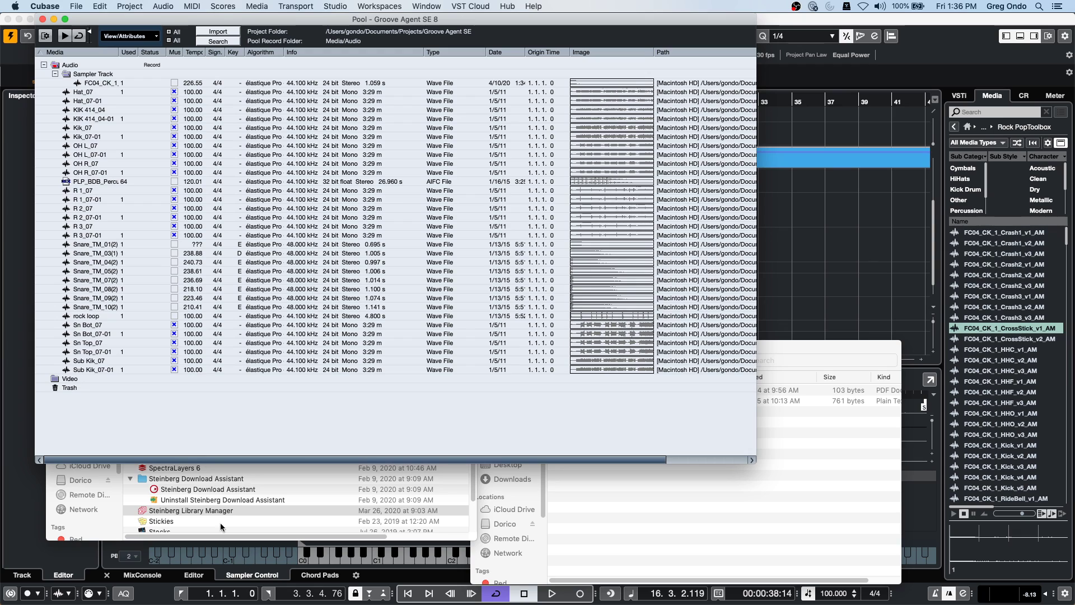
Step: Reopen Steinberg Library Manager, view the destination chooser for moving the B-Box library, and close it without moving anything
double_click(199, 511)
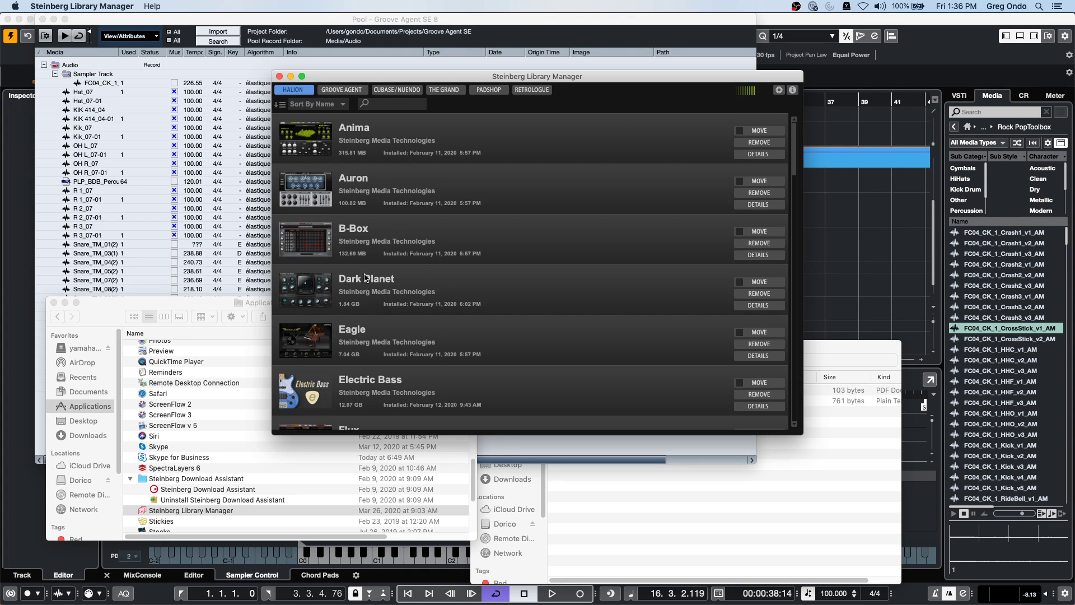
left_click(769, 232)
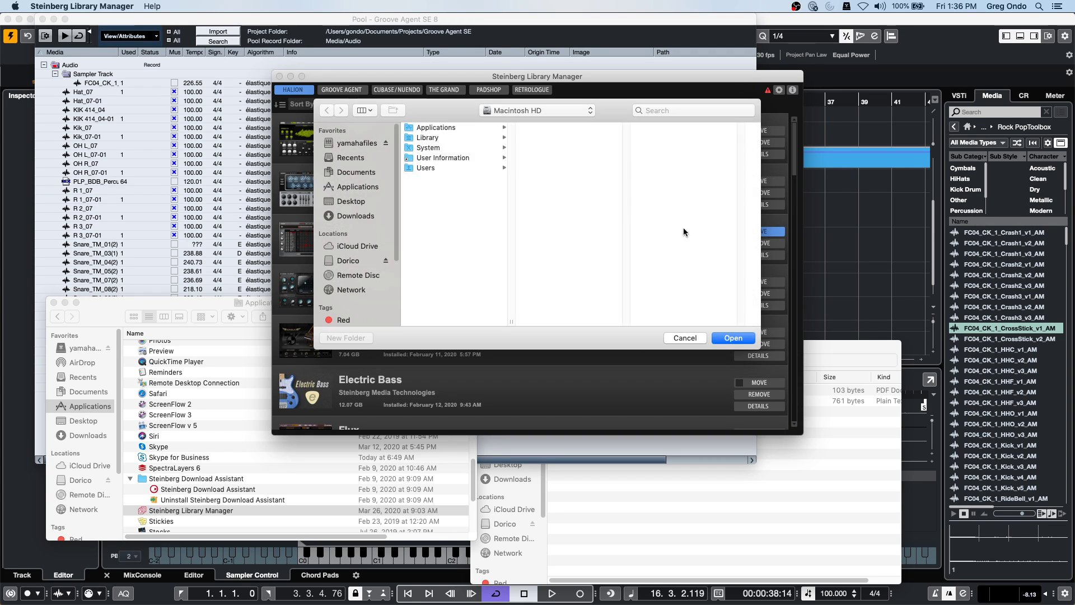
left_click(684, 337)
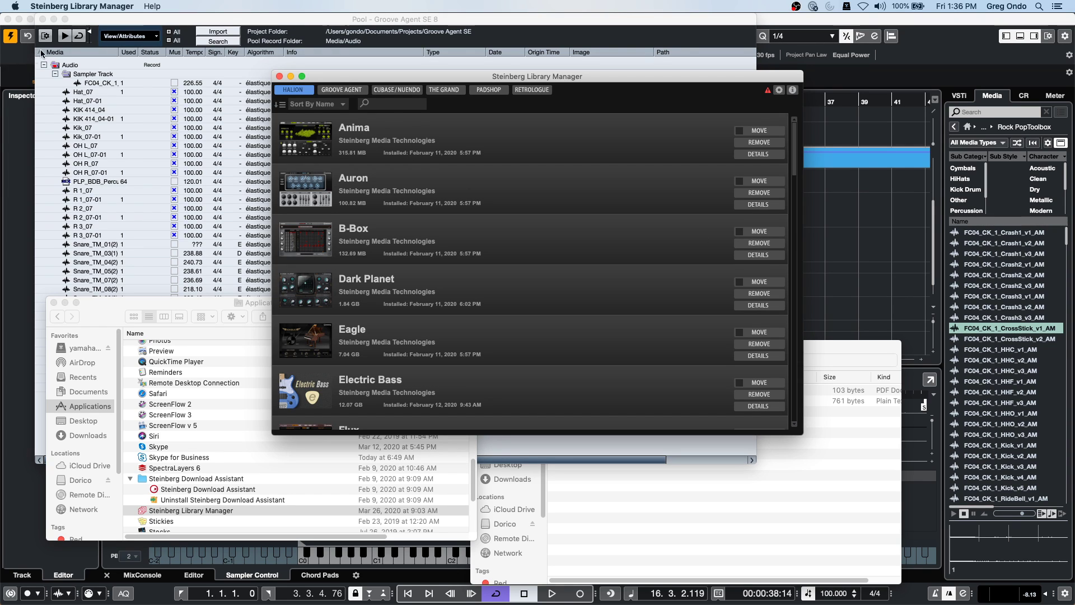
left_click(279, 76)
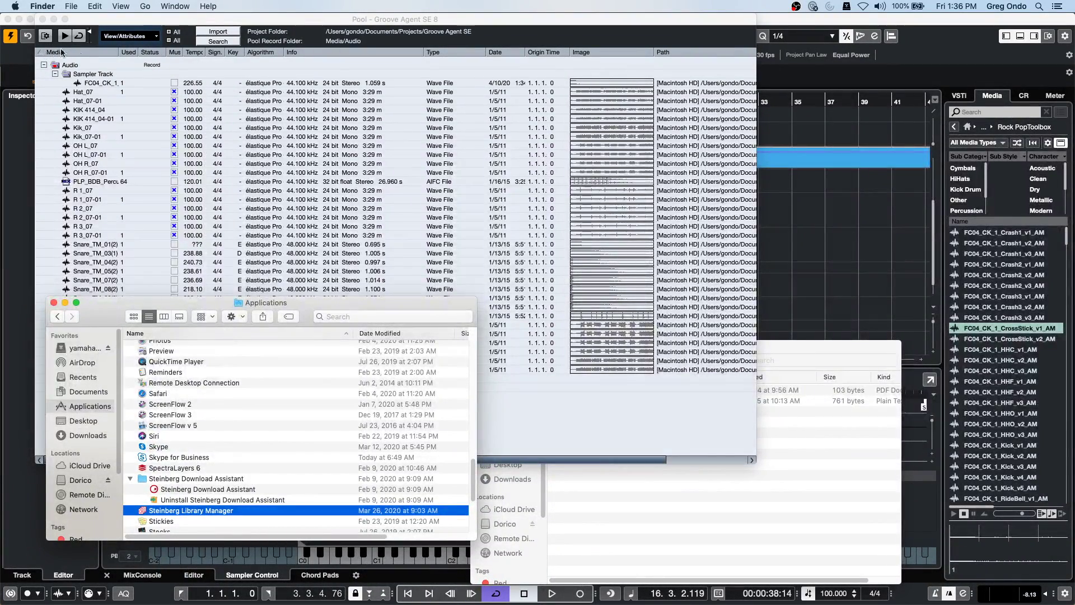
Step: Close the Pool and both open Finder windows to return to the project
left_click(100, 54)
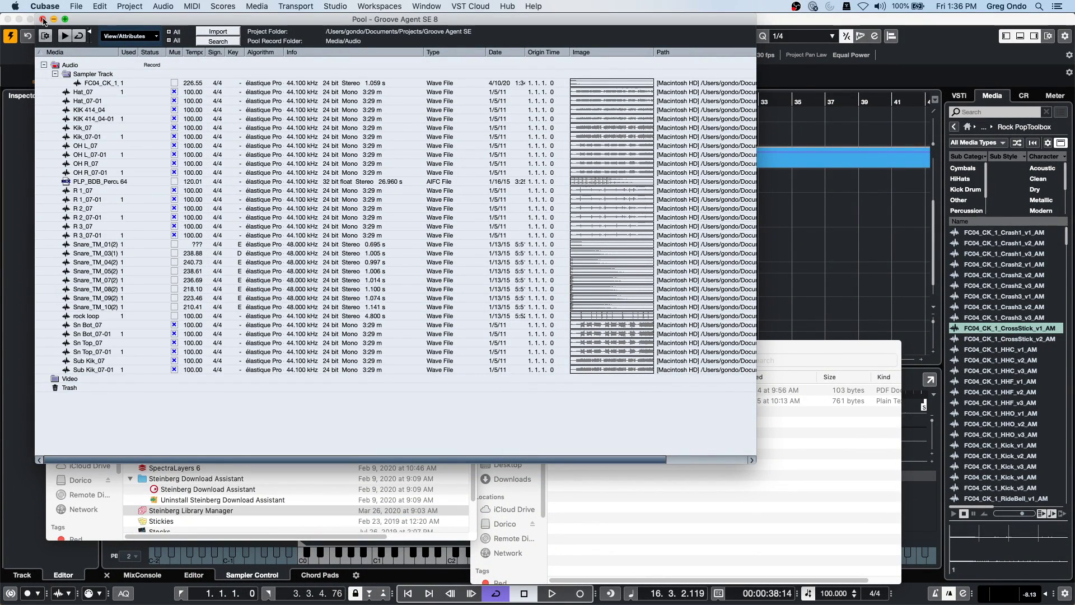
left_click(43, 20)
left_click(53, 302)
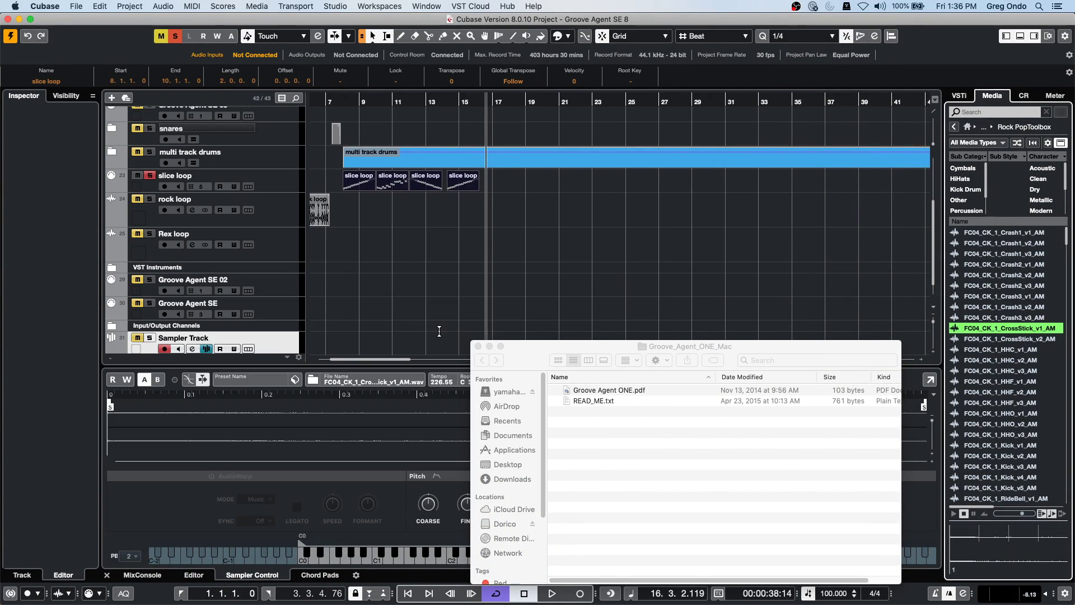
left_click(479, 346)
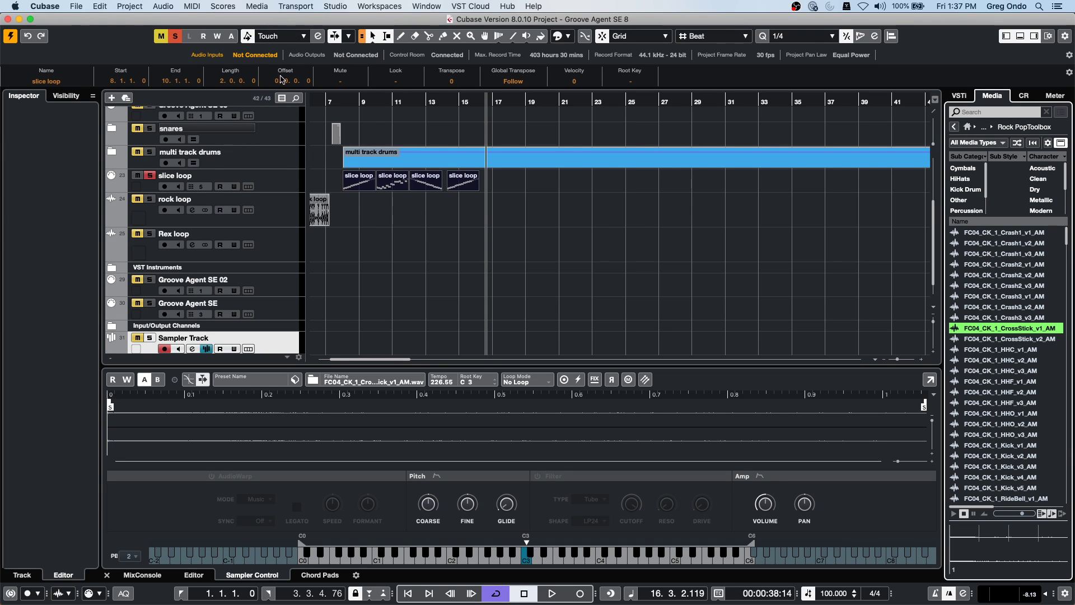
Step: Clear all solo states, solo only the MIDI track, and play its part briefly
left_click(77, 7)
left_click(238, 101)
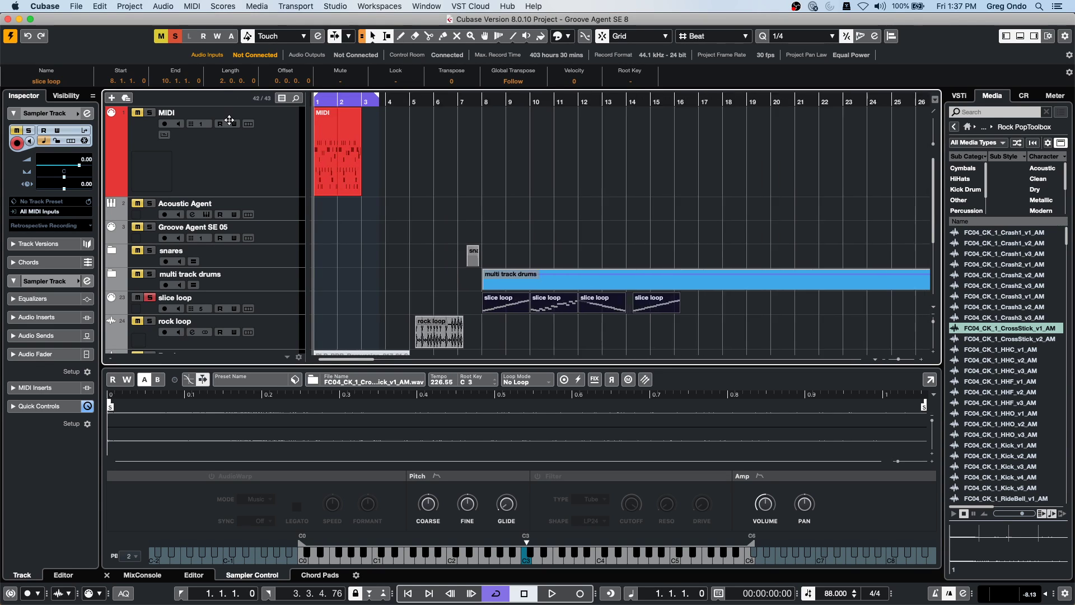
left_click(150, 113)
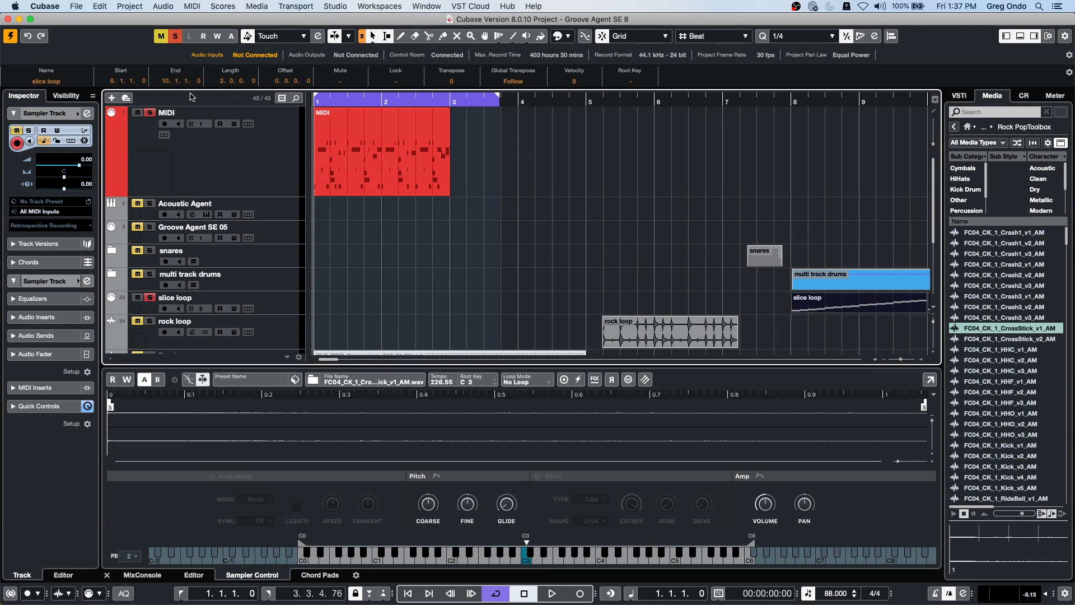
left_click(175, 36)
left_click(150, 113)
key("space")
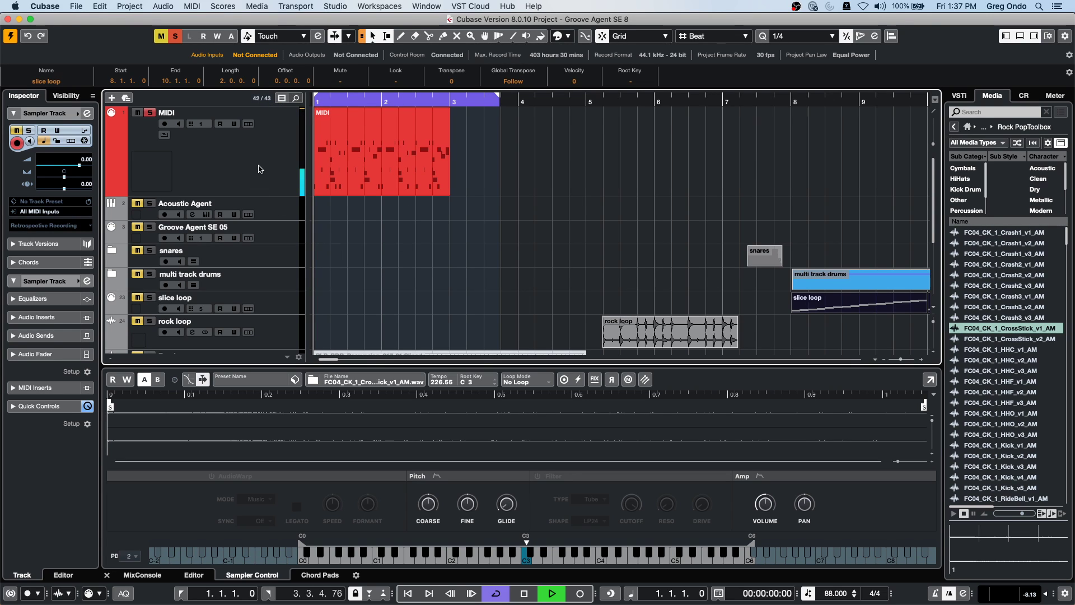
key("space")
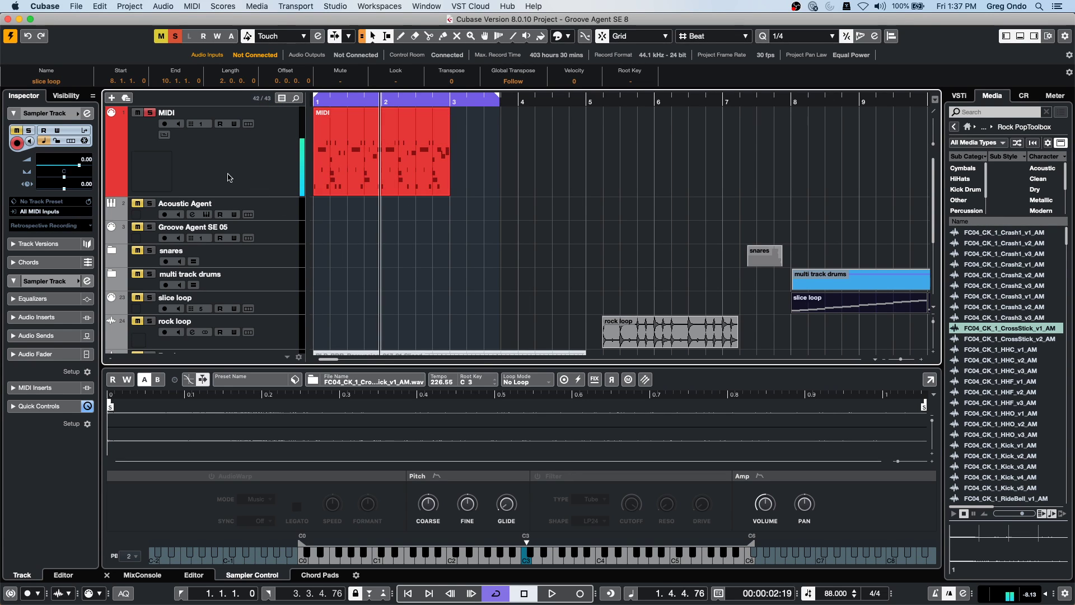
Step: Select the MIDI track, return to the project start, and create a drum map from the track's instrument
left_click(227, 177)
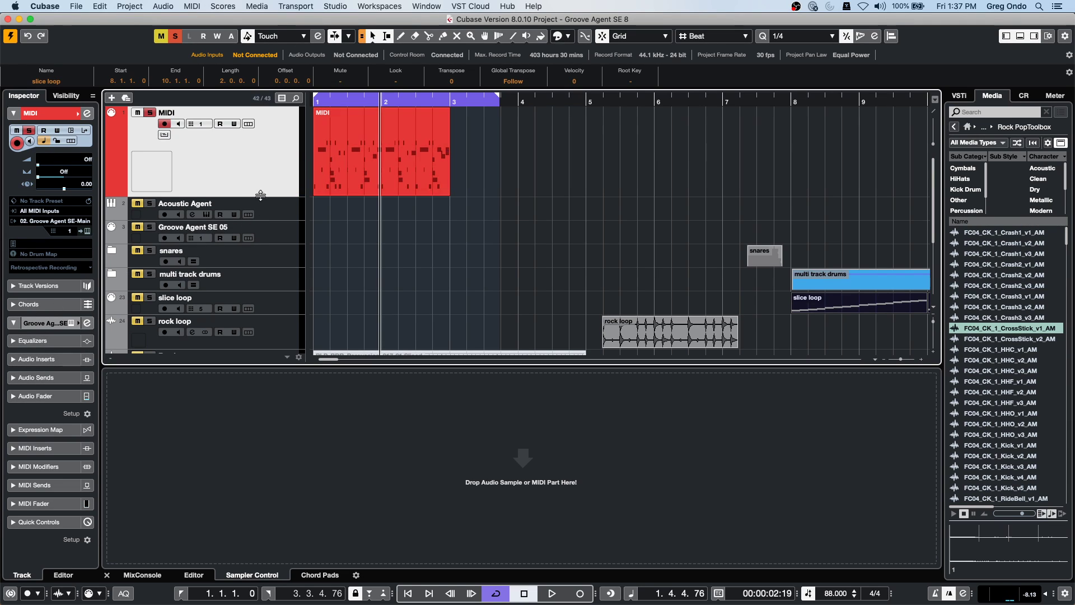
left_click(368, 175)
key("Home")
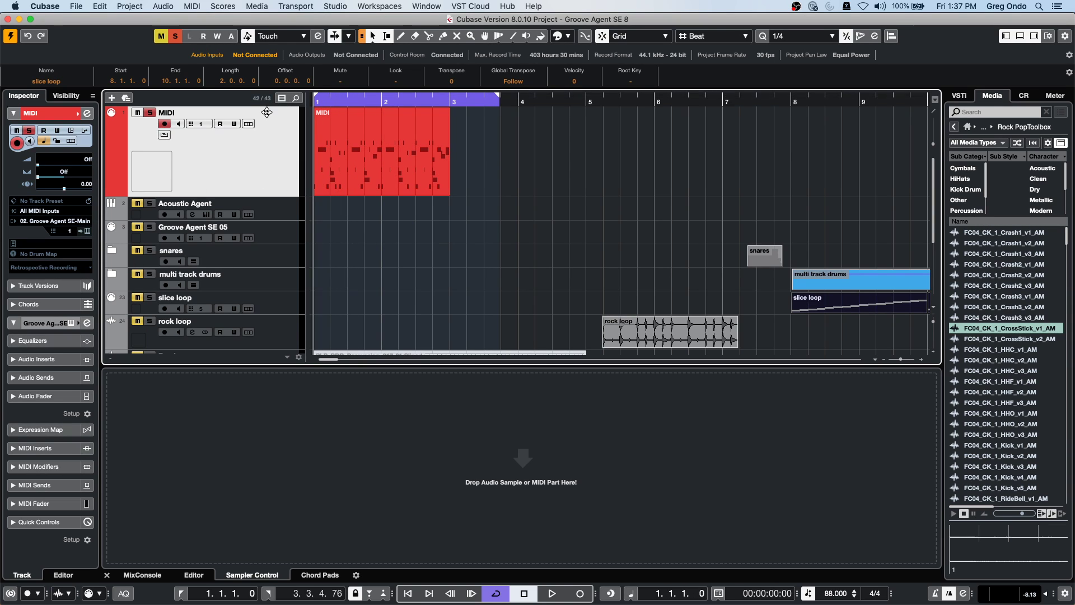
key("h")
key("h")
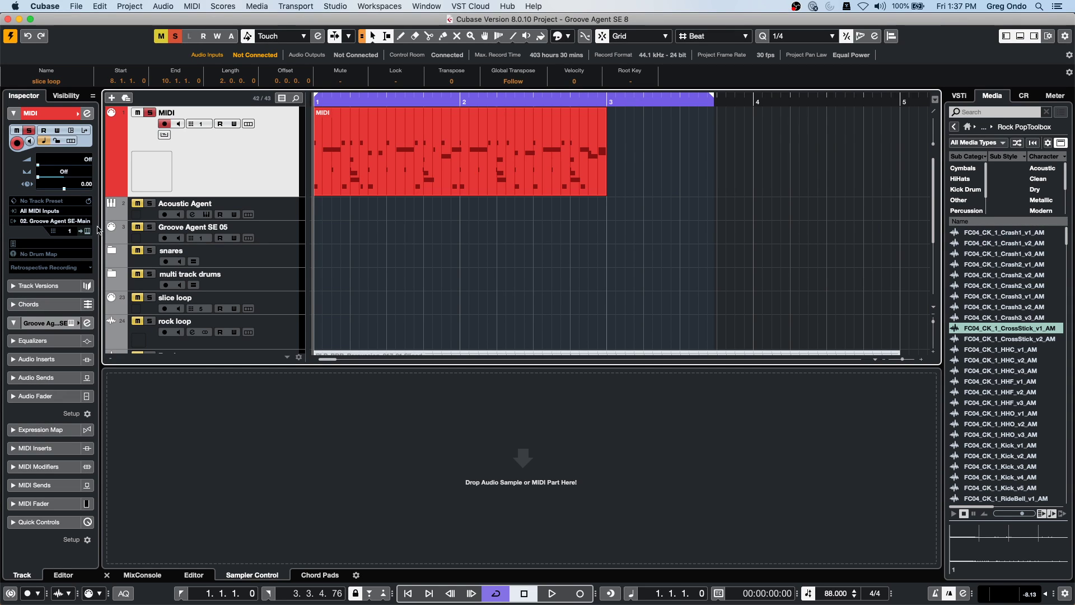
left_click(48, 259)
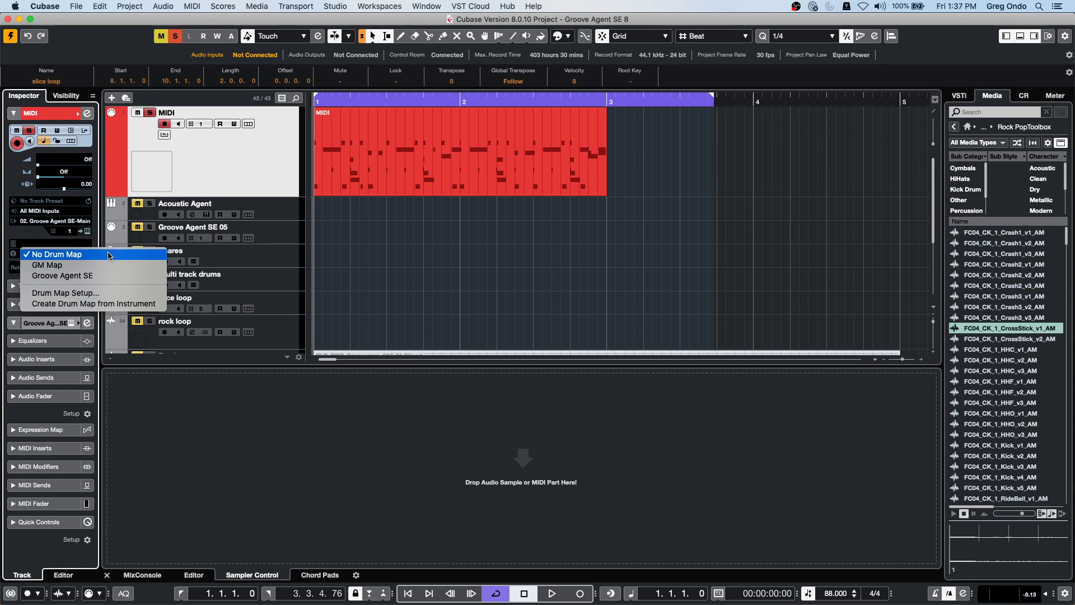
left_click(101, 303)
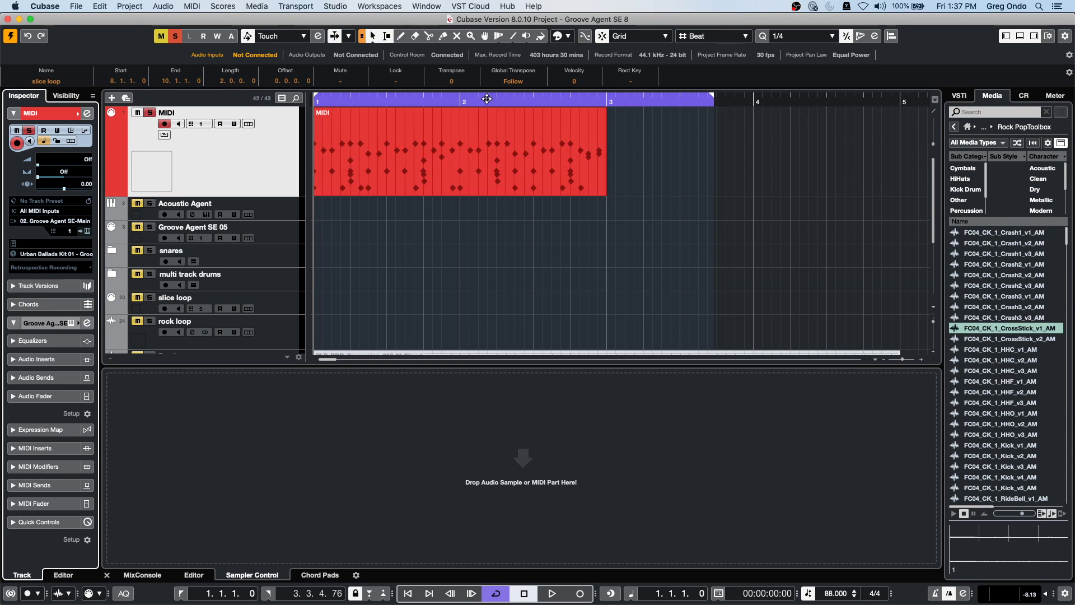
Step: Open the MIDI part in the Drum Editor and enlarge the editor area to show more drum rows
double_click(343, 181)
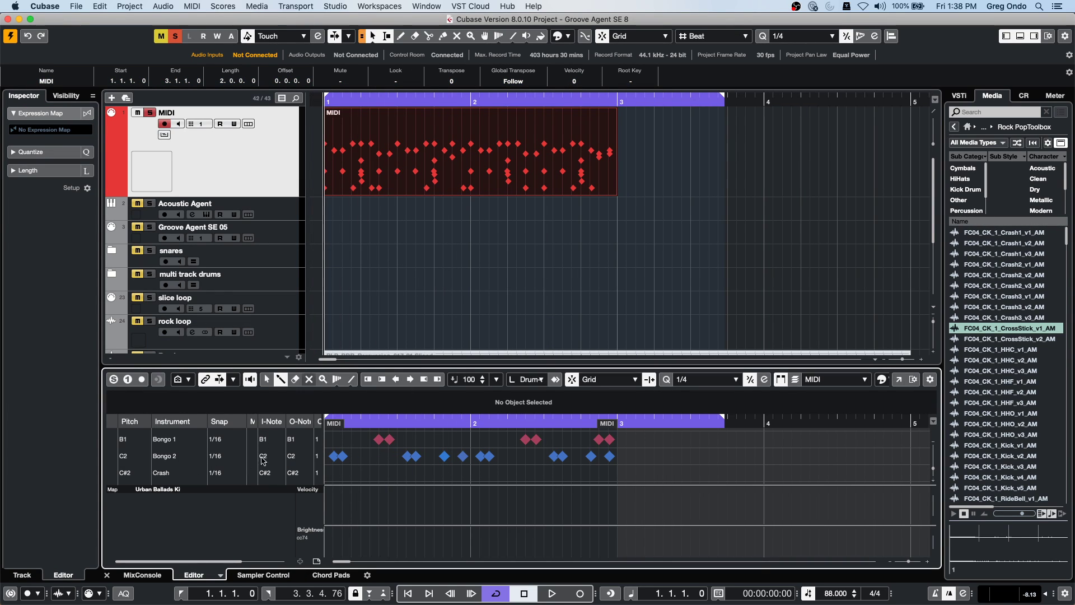
left_click_drag(687, 367, 532, 317)
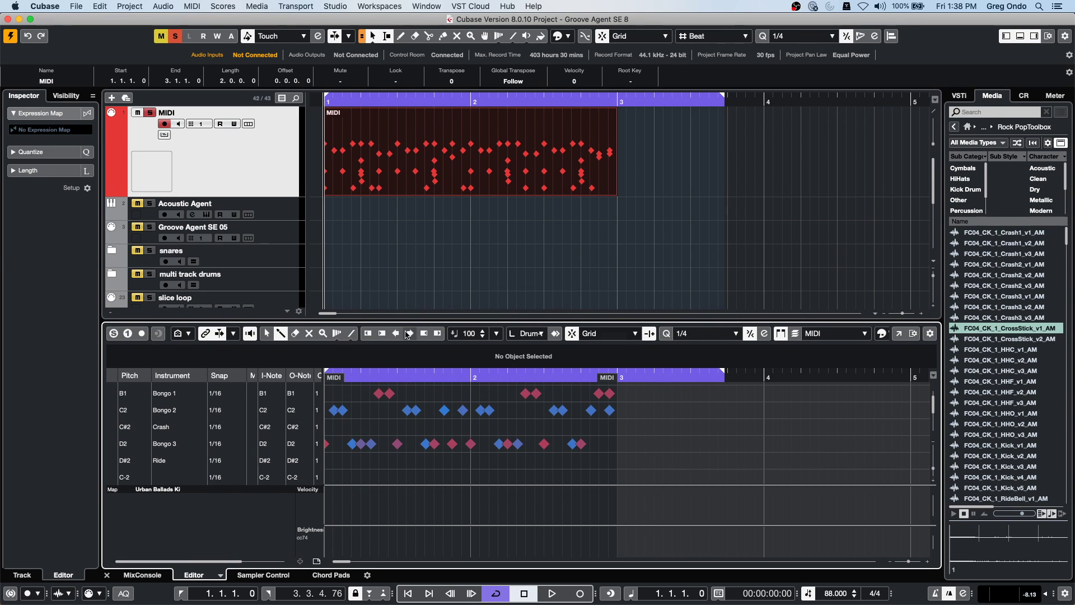
Step: View the MIDI part in the Score Editor, check the file export options there, and close the score
key("super+r")
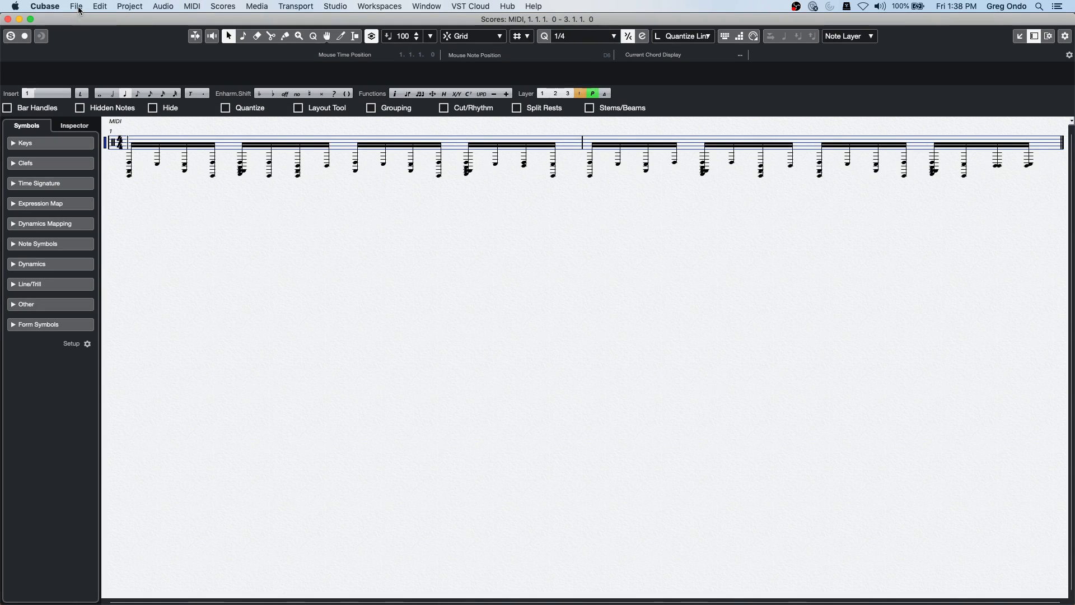
left_click(101, 7)
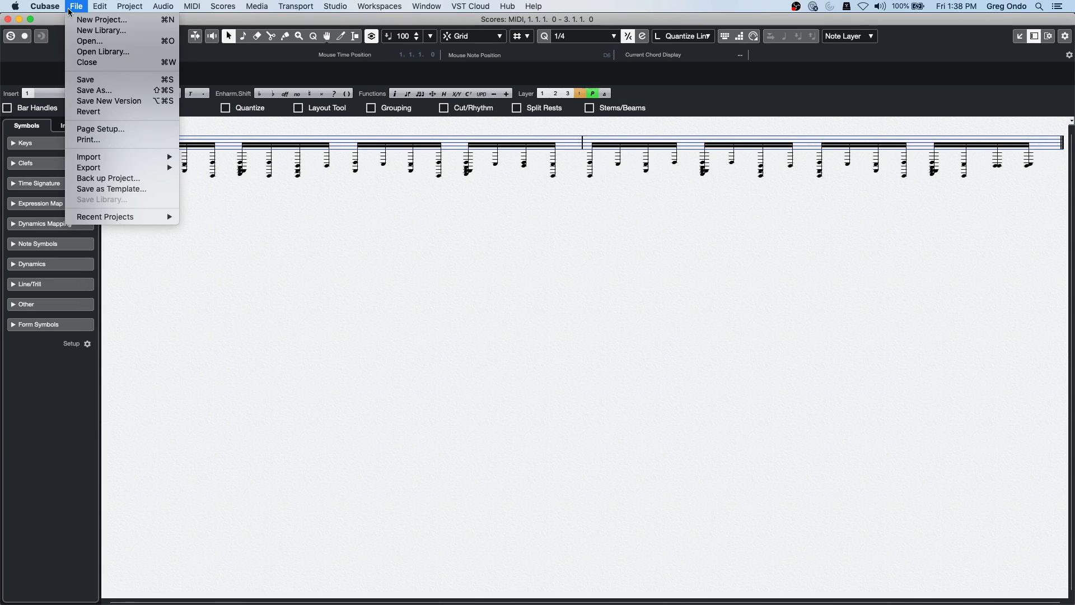
mouse_move(98, 218)
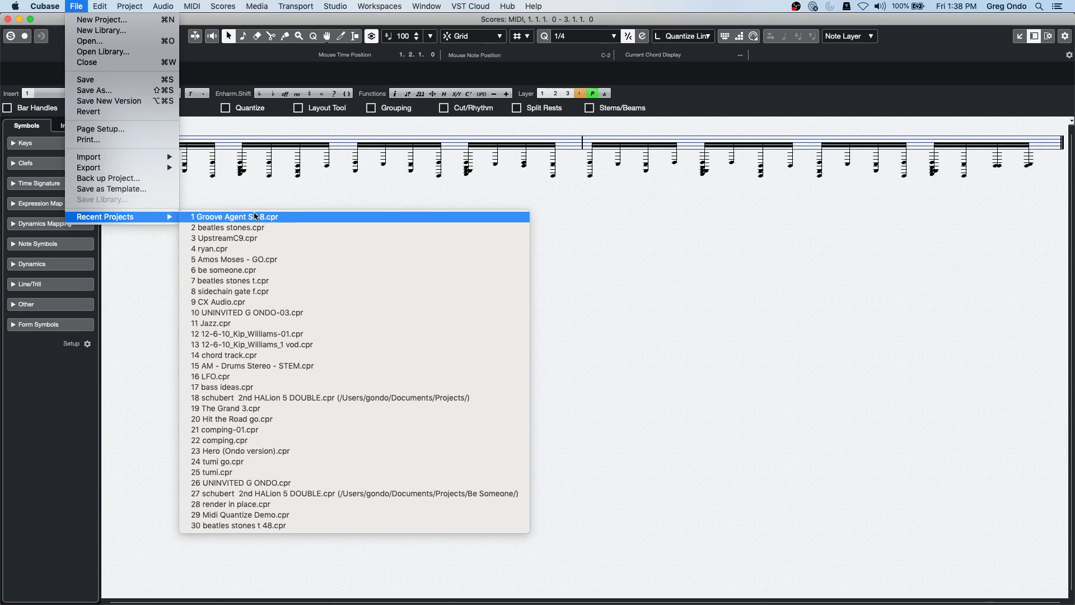
mouse_move(159, 168)
left_click(408, 233)
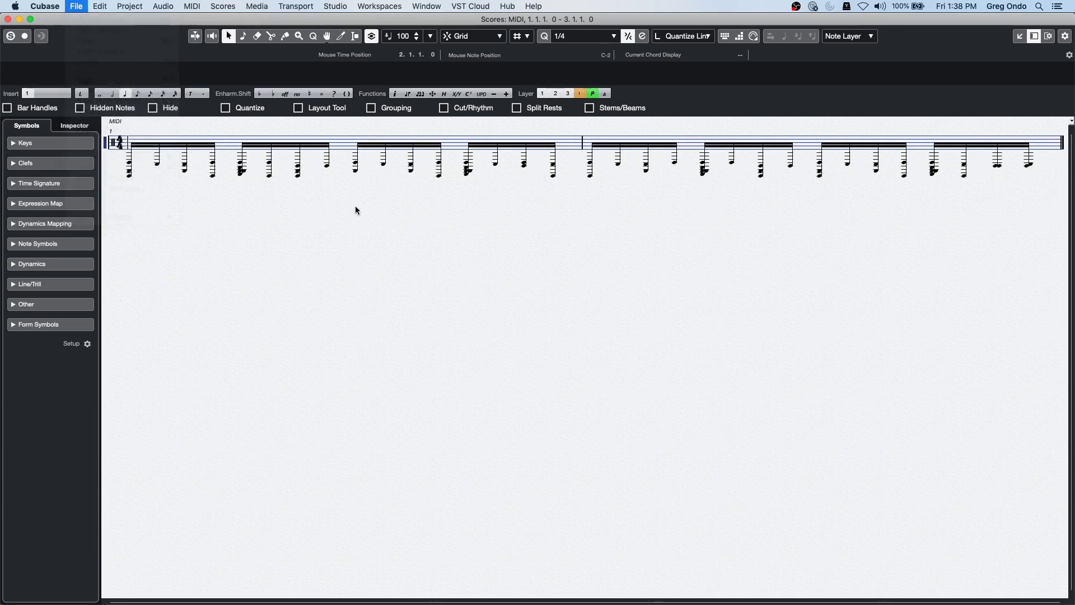
left_click(8, 19)
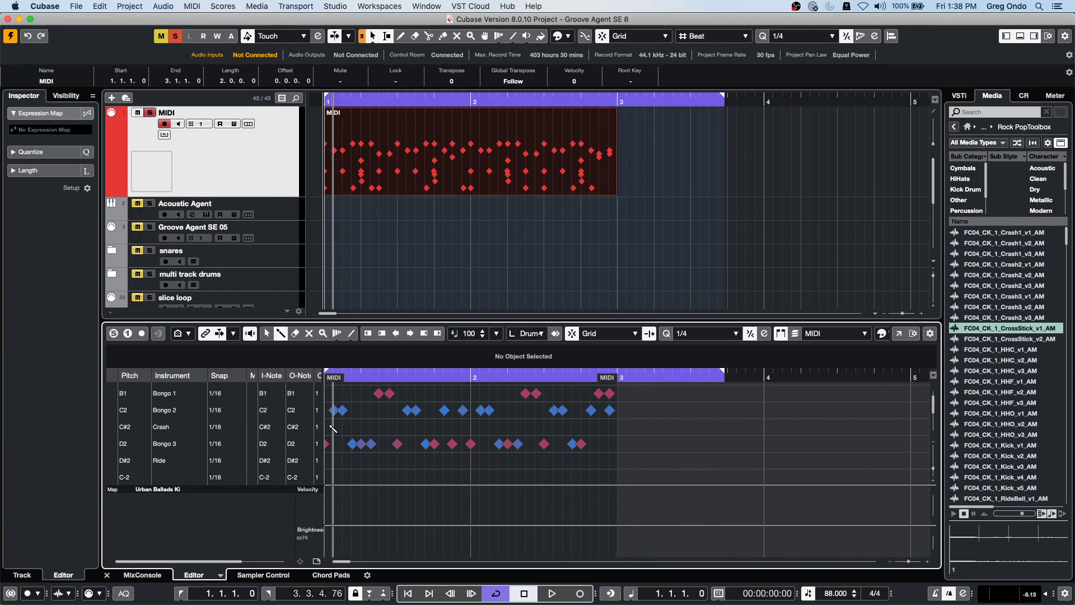
Step: Widen the drum map list to show its Output column, and select the Crash row followed by the Bongo 3 row
left_click_drag(402, 429, 405, 430)
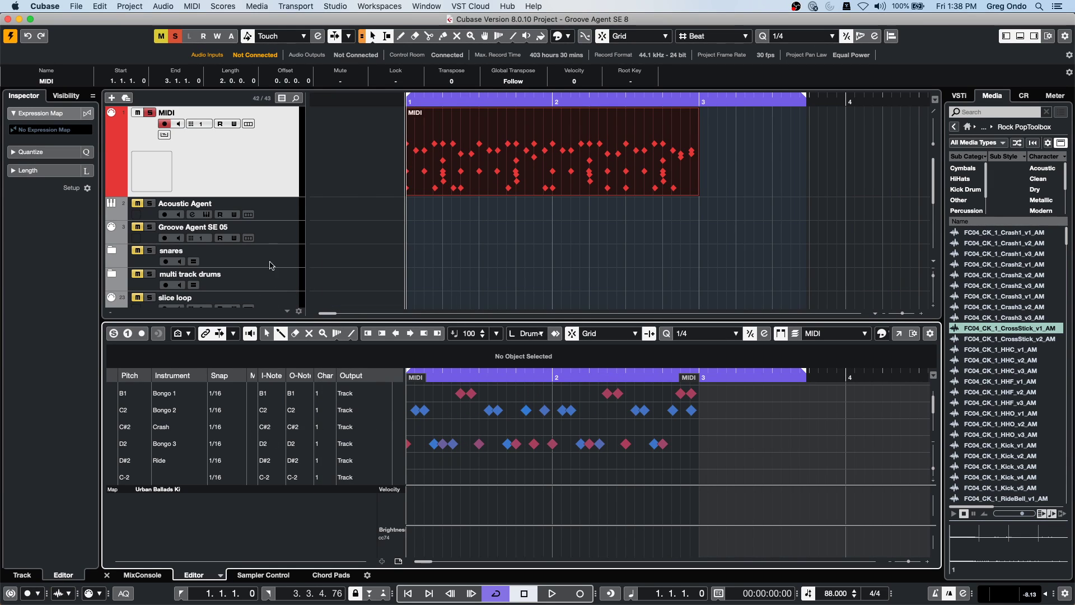
left_click(265, 189)
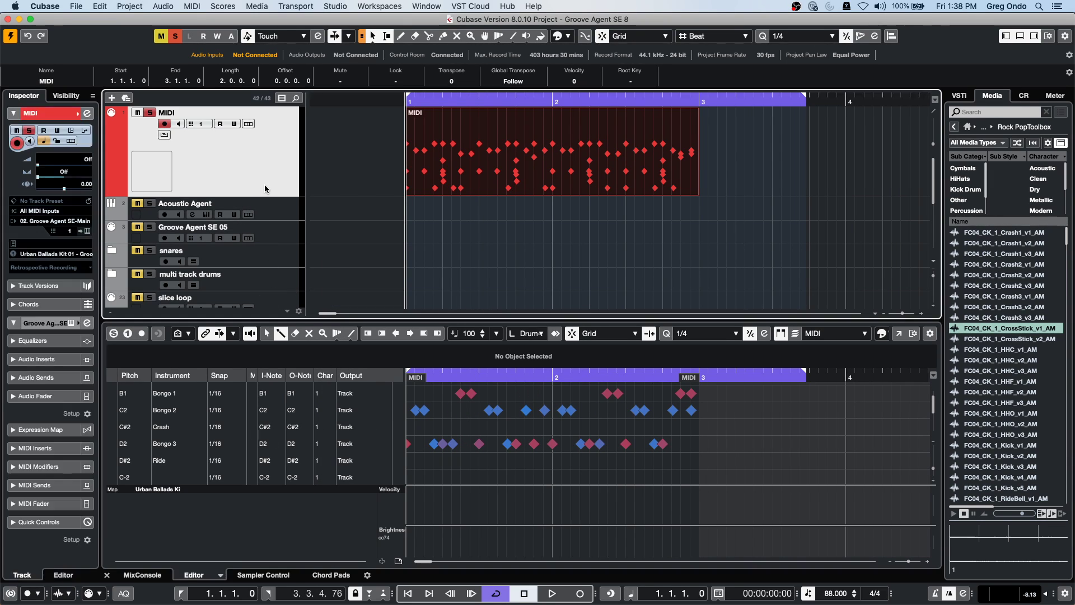
left_click(304, 430)
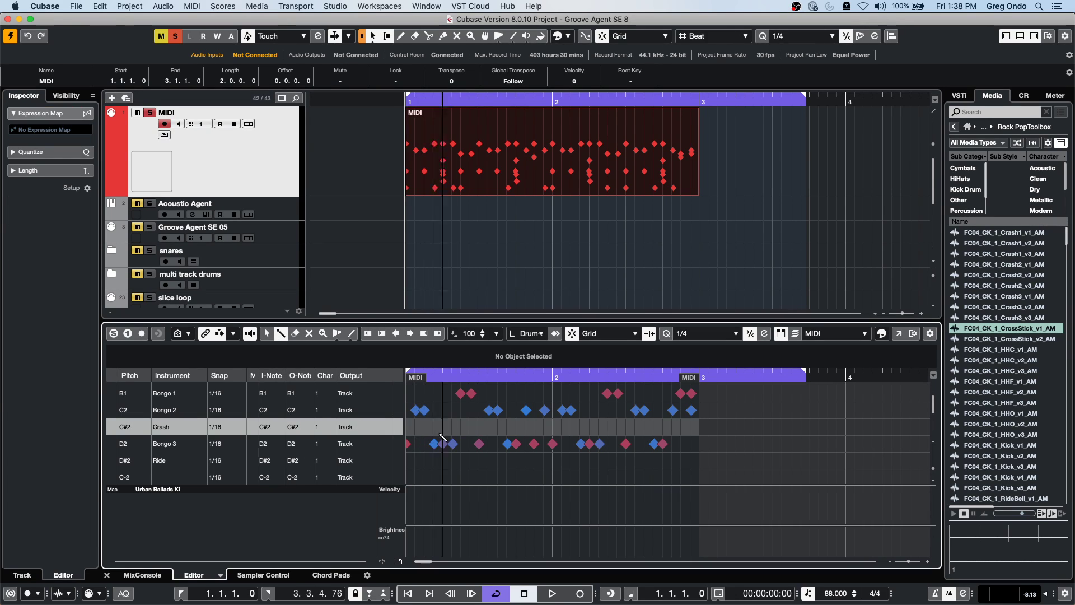
left_click(292, 443)
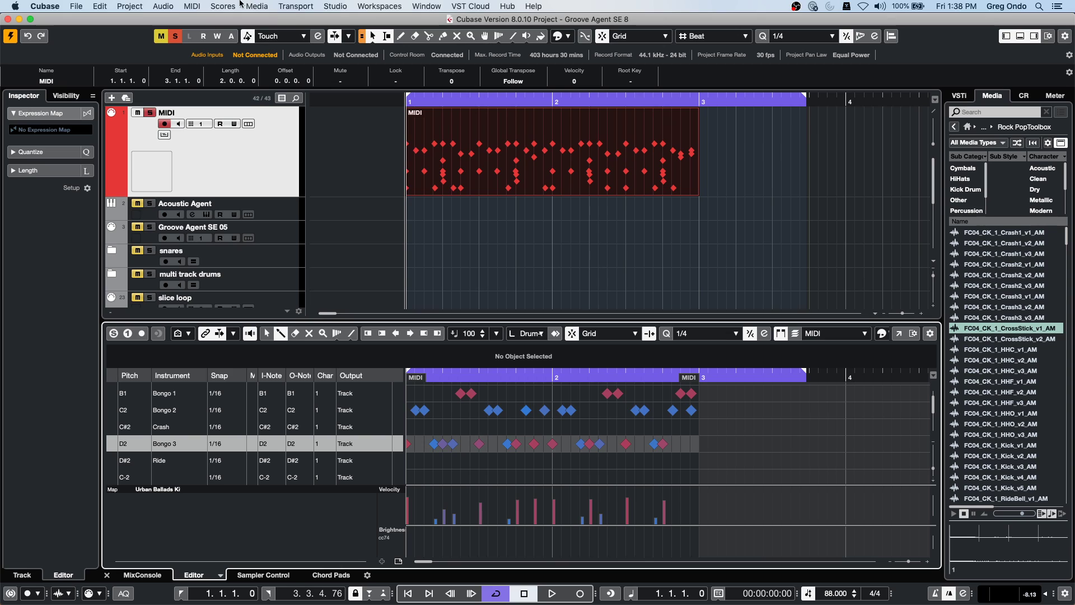
Step: Apply O-Note Conversion to the selected MIDI part
left_click(188, 7)
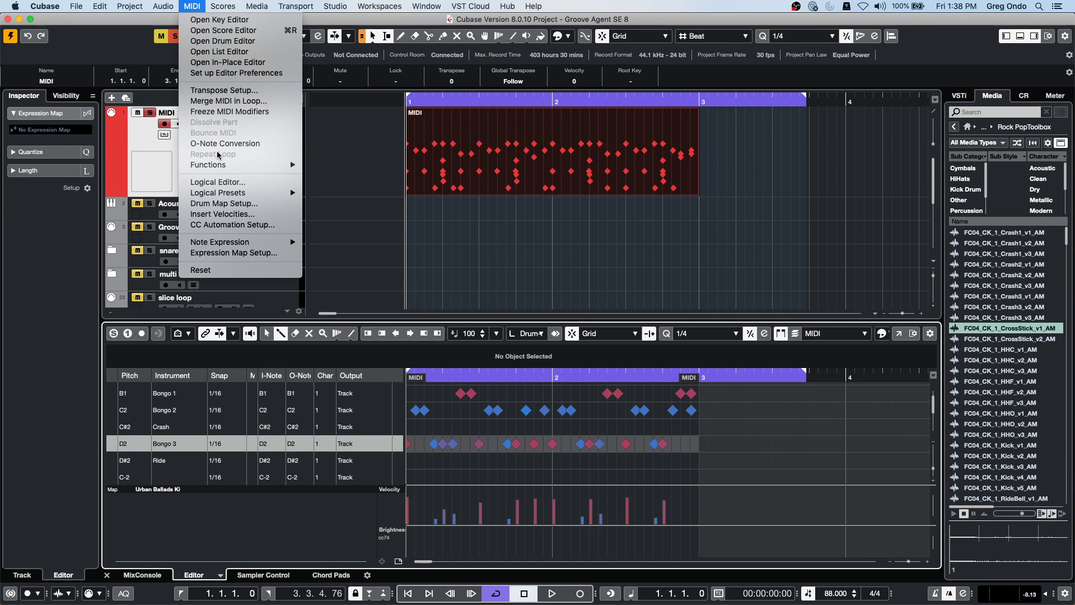
left_click(279, 147)
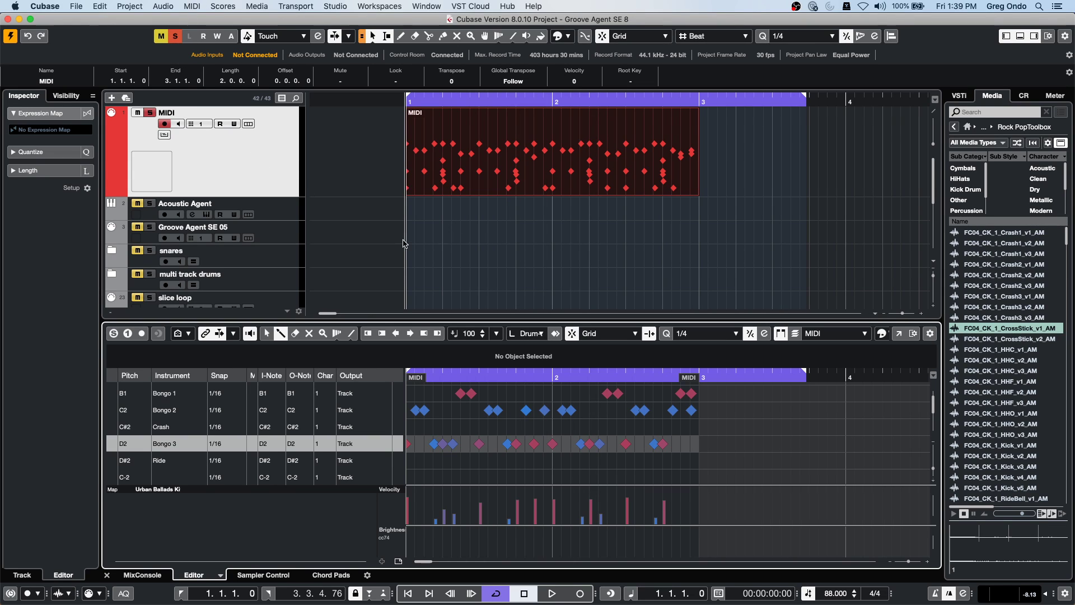
Step: Try to remove all tracks from Acoustic Agent down to Sampler Track, keeping only the MIDI track
left_click(287, 216)
scroll(288, 238, "down", 5)
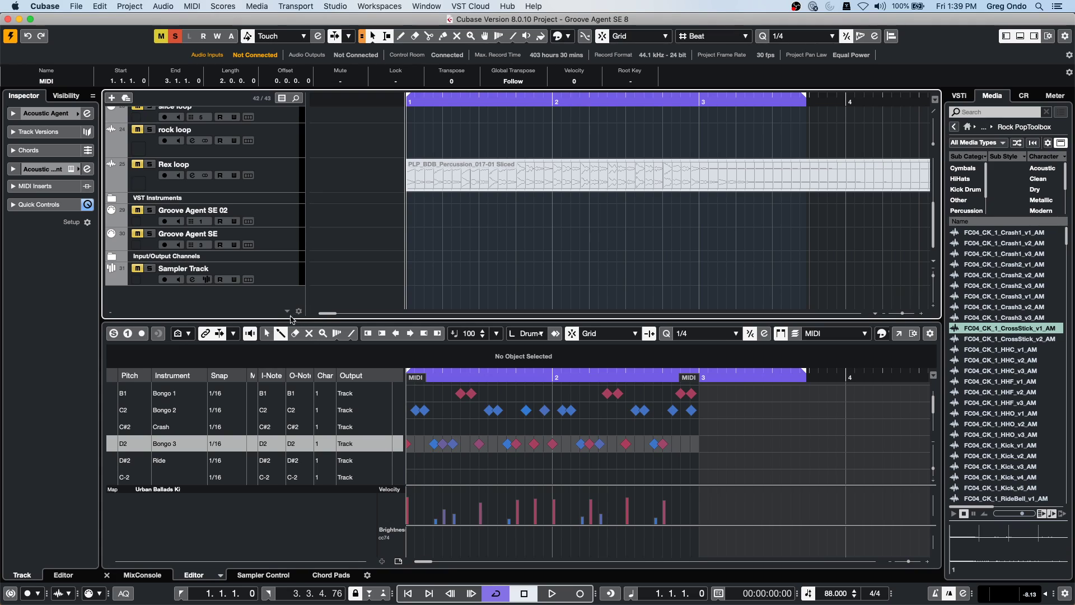
left_click(282, 282)
key("r")
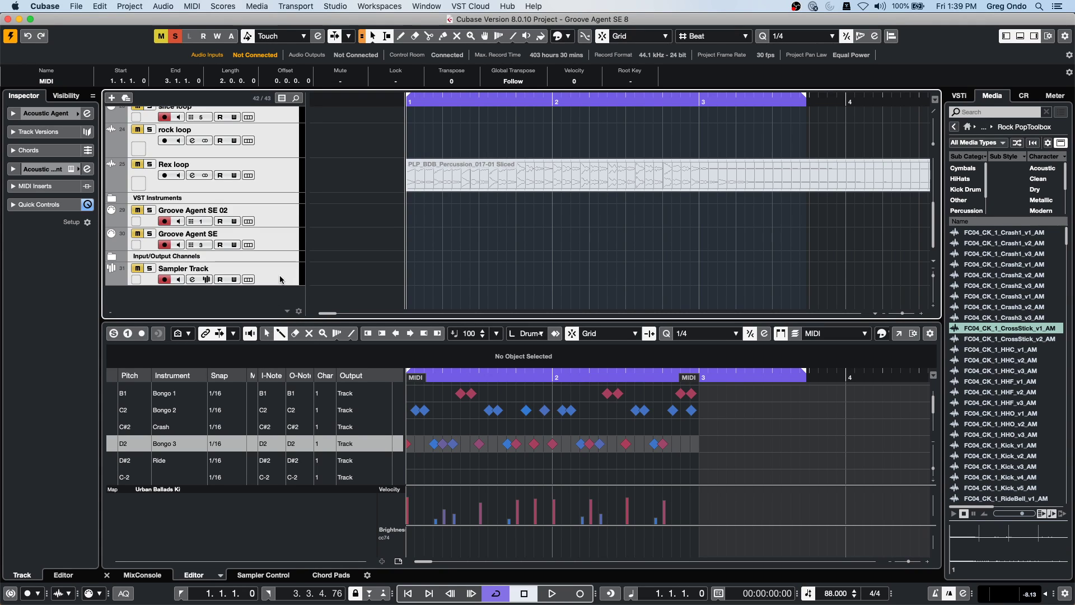
key("super+shift+a")
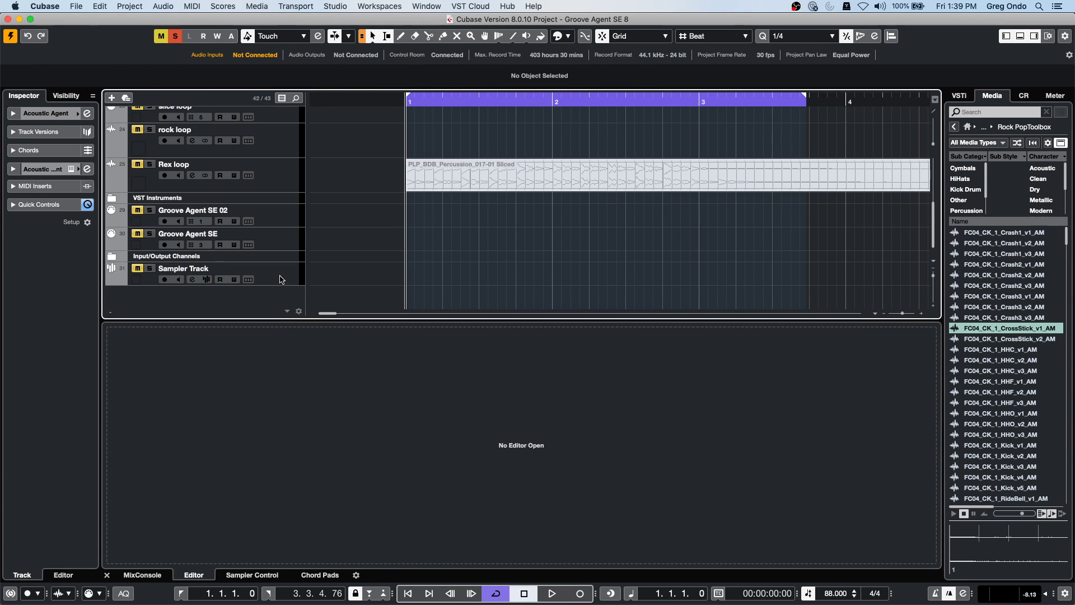
scroll(319, 265, "up", 1)
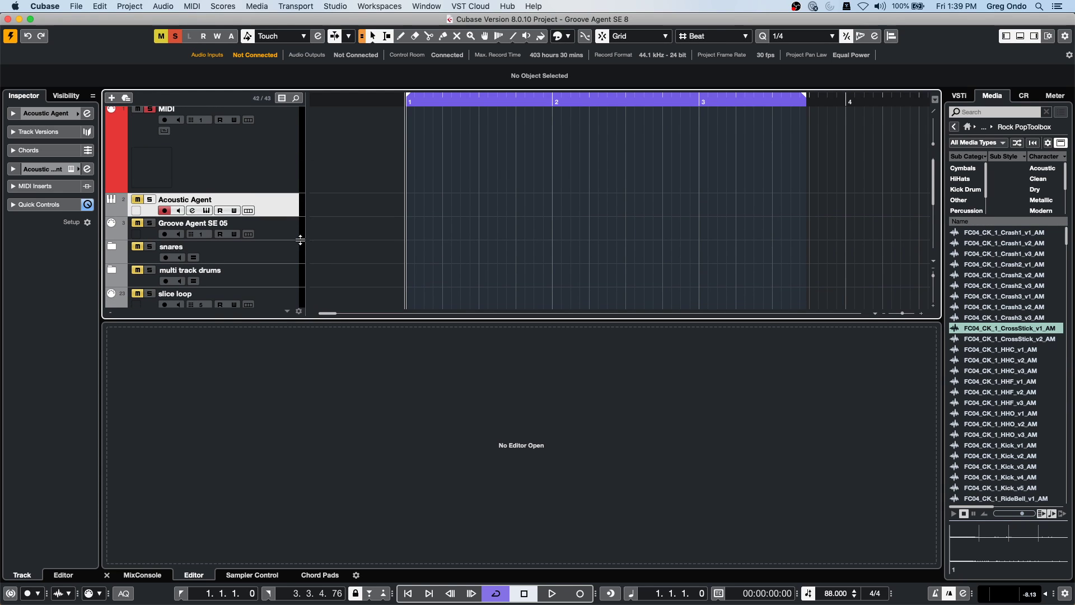
scroll(291, 221, "down", 4)
scroll(276, 286, "down", 3)
key("super+a")
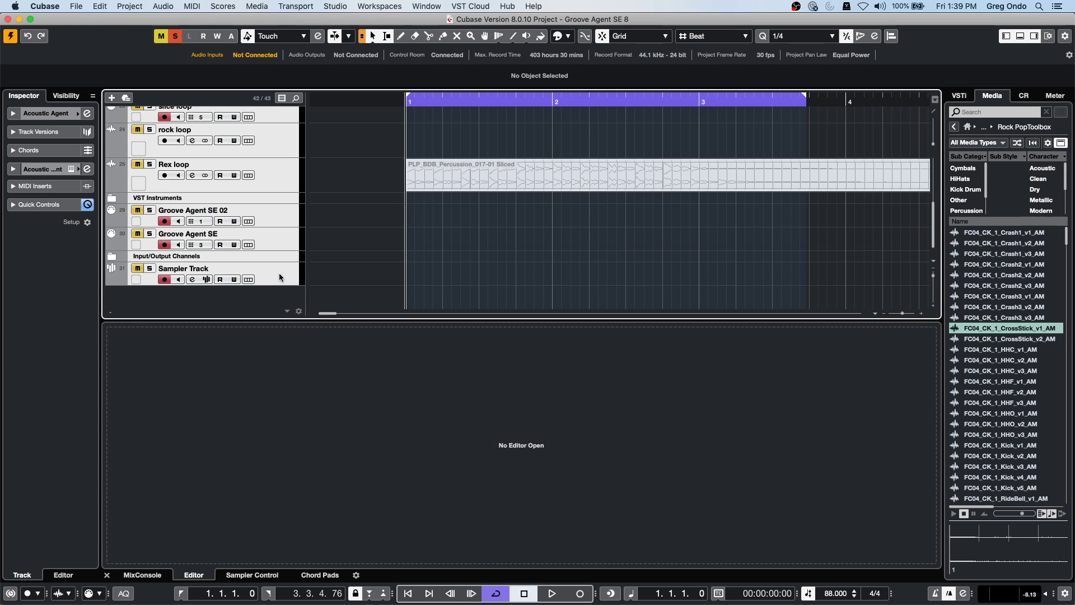
right_click(280, 276)
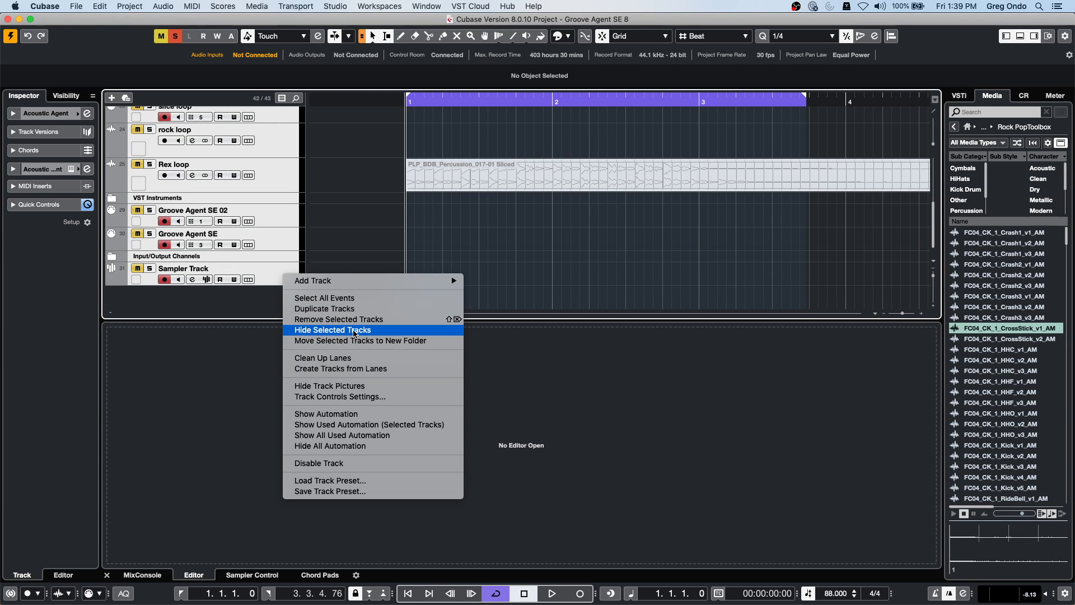
left_click(355, 319)
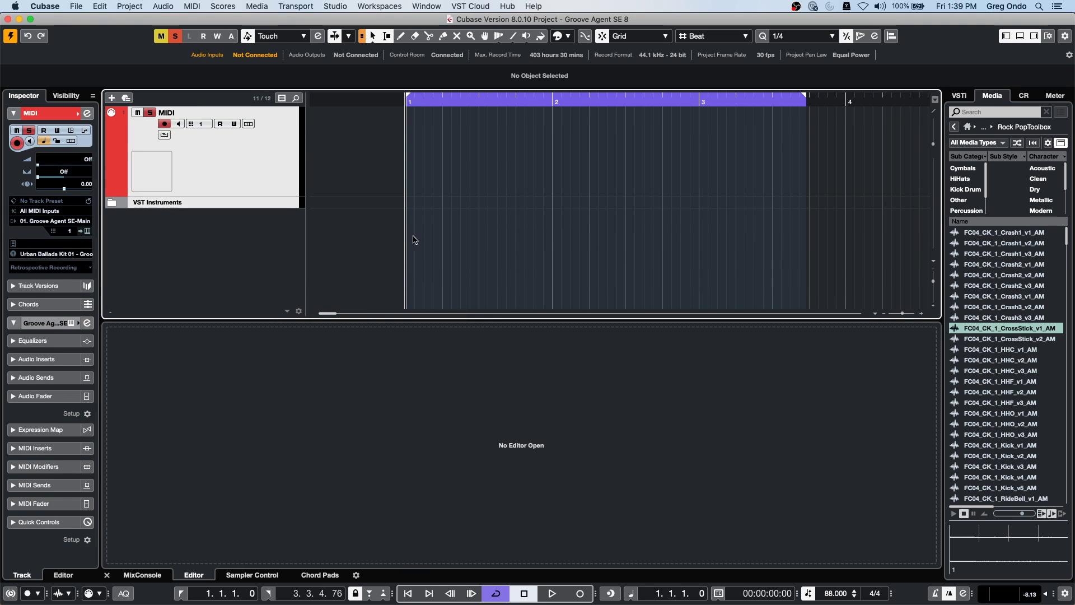
key("shift+f")
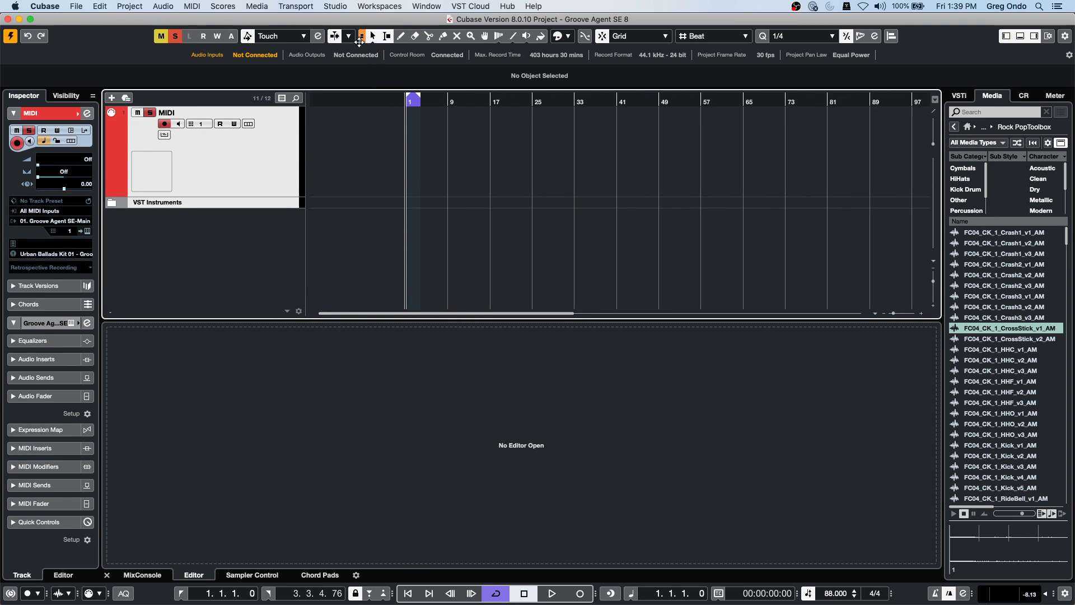
Step: Undo the removal of the tracks and the deletion of the MIDI part
key("super+z")
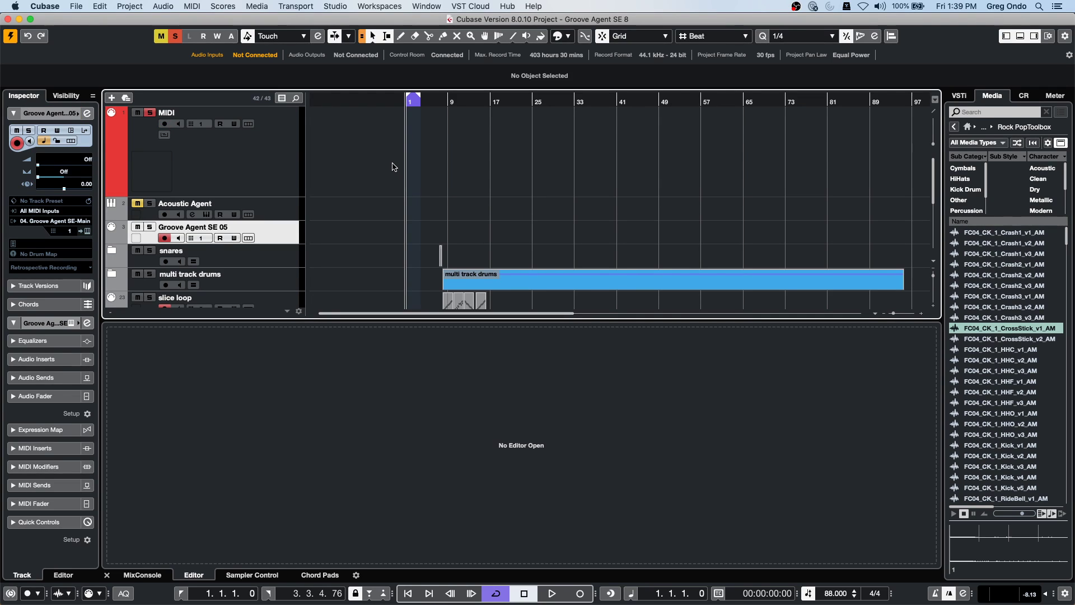
key("super+z")
left_click(322, 160)
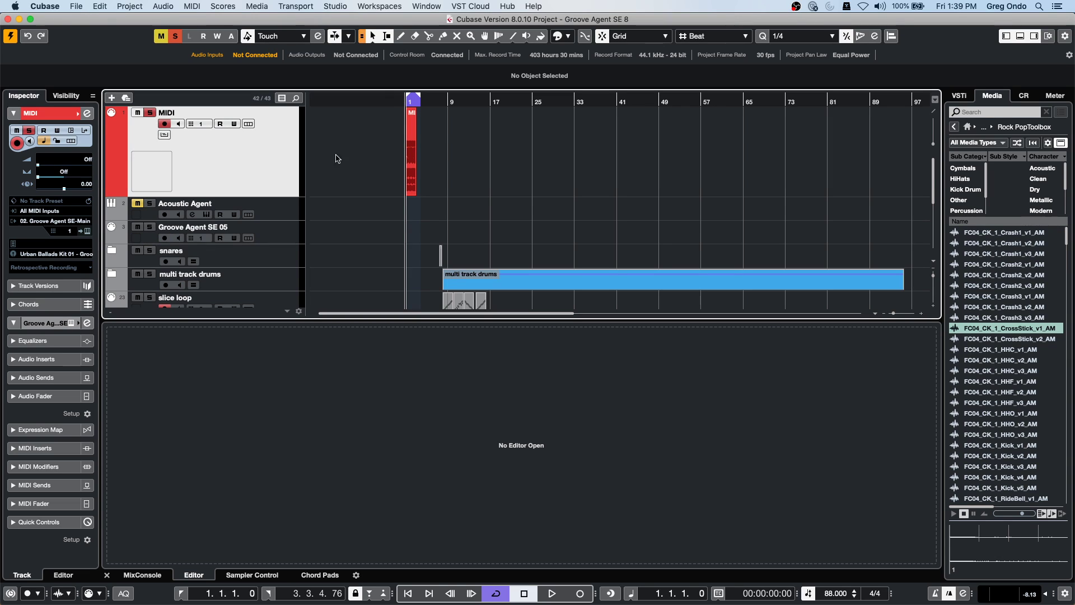
Step: Open the MIDI part in the Drum Editor again and check which file export options are available
left_click(100, 7)
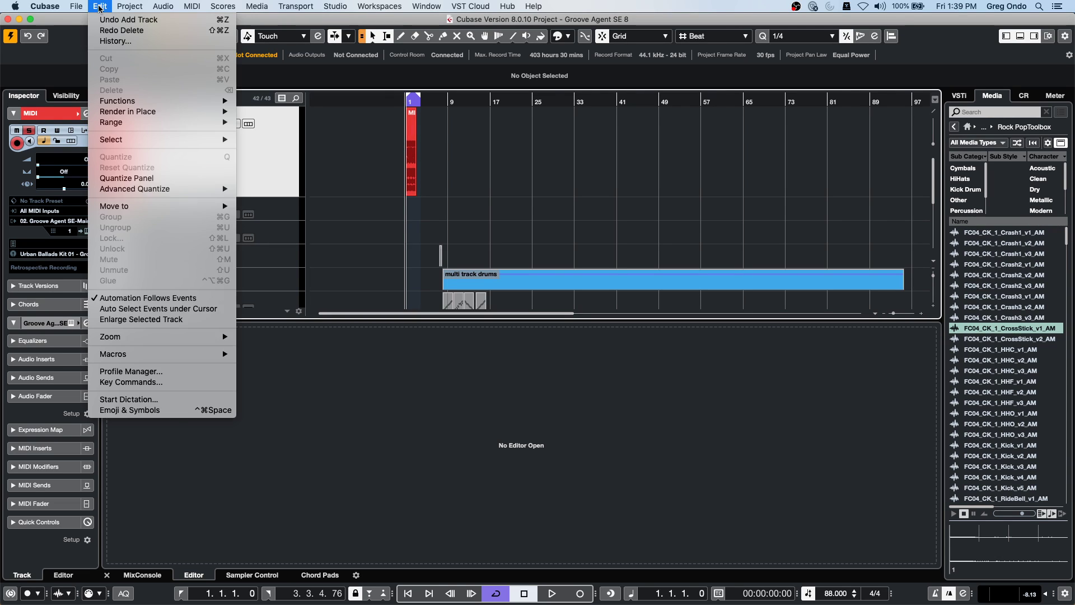
mouse_move(85, 12)
left_click(398, 104)
left_click_drag(412, 102, 417, 161)
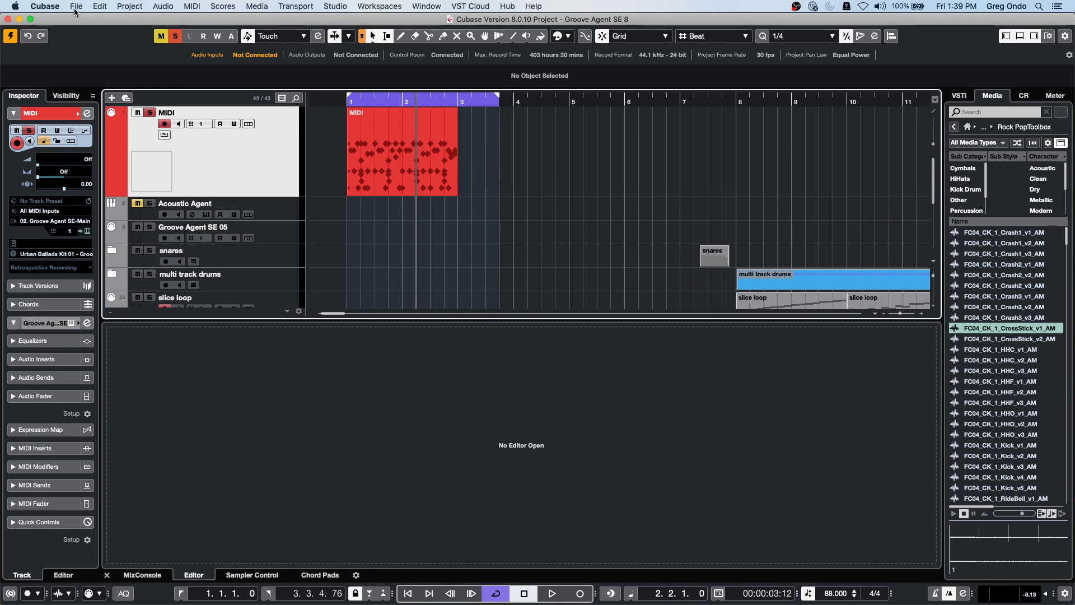
double_click(402, 182)
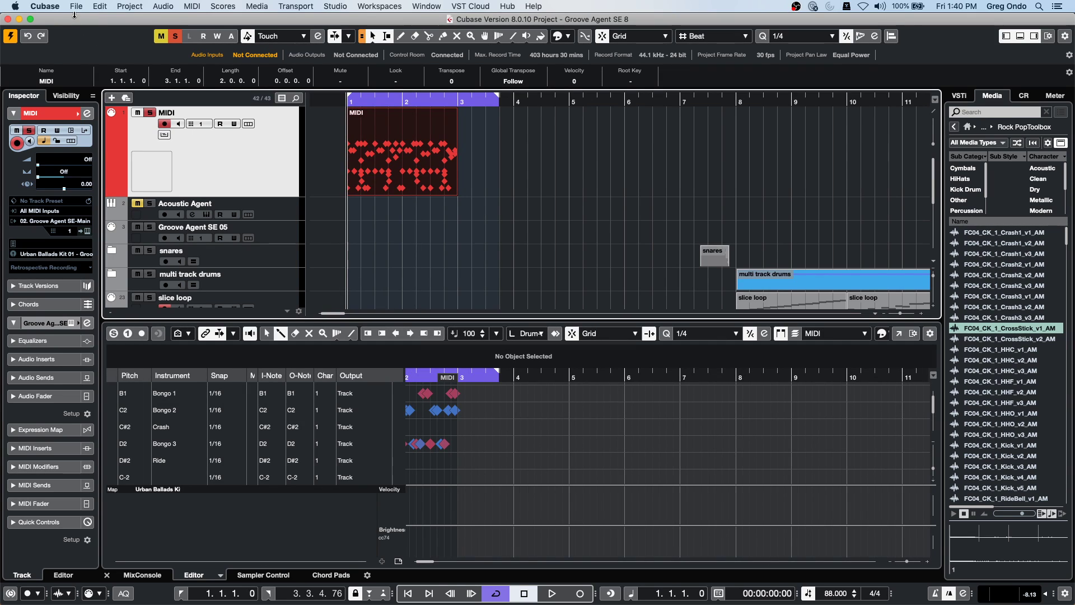
left_click(81, 6)
mouse_move(163, 167)
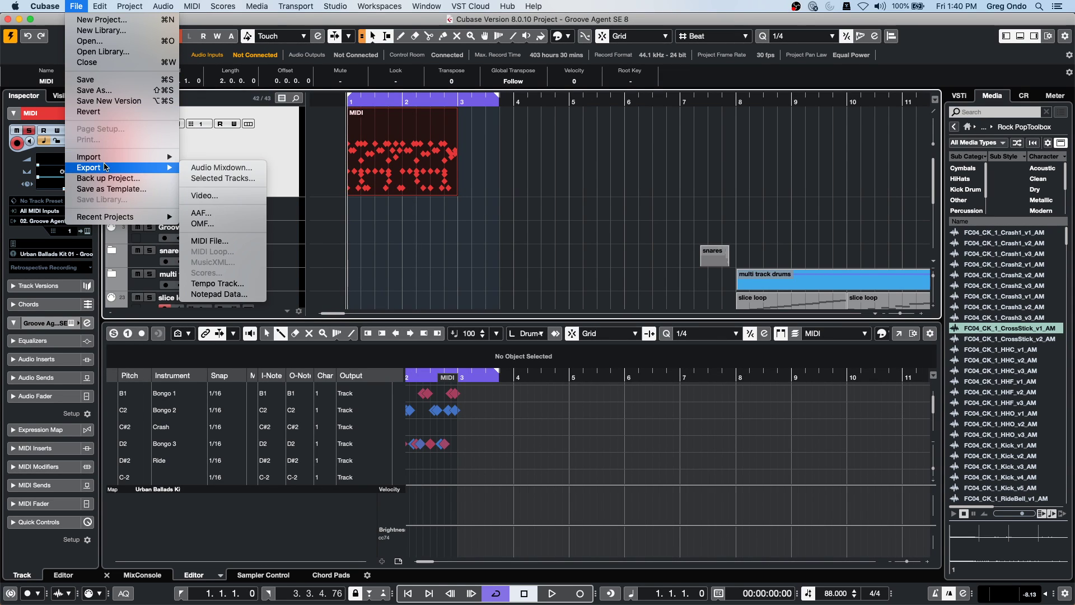
left_click(242, 178)
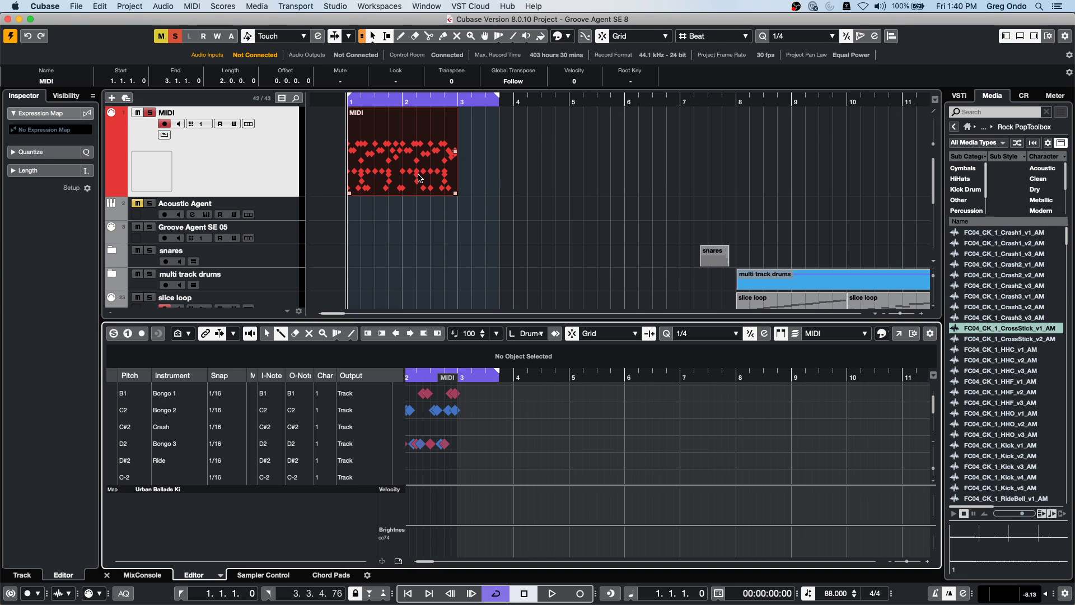
Step: Open the MIDI part in the Score Editor and export it as a MusicXML file named drum map
key("super+r")
left_click(76, 7)
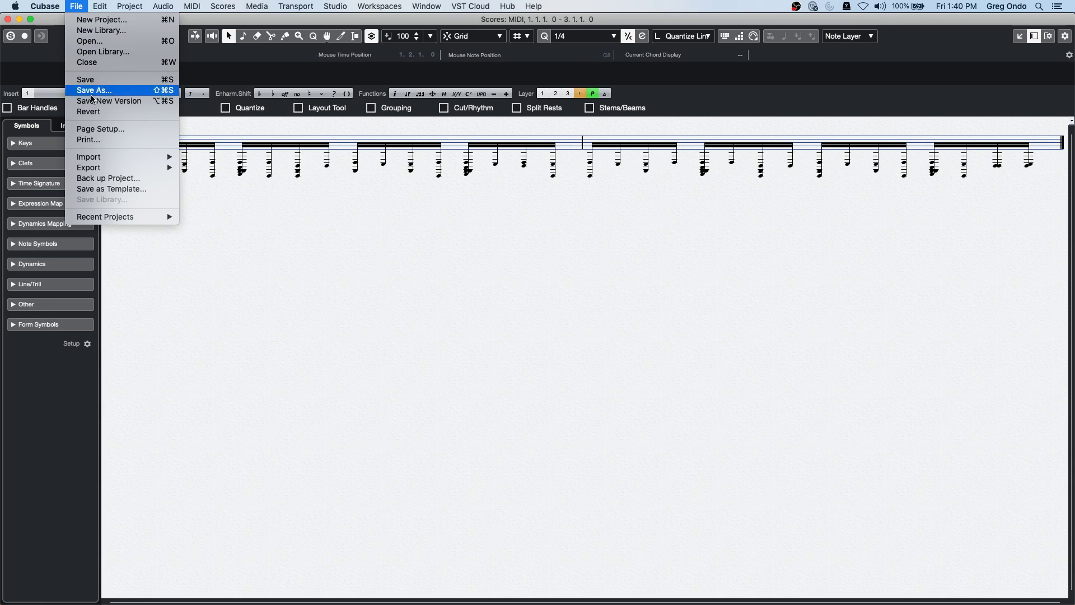
mouse_move(124, 167)
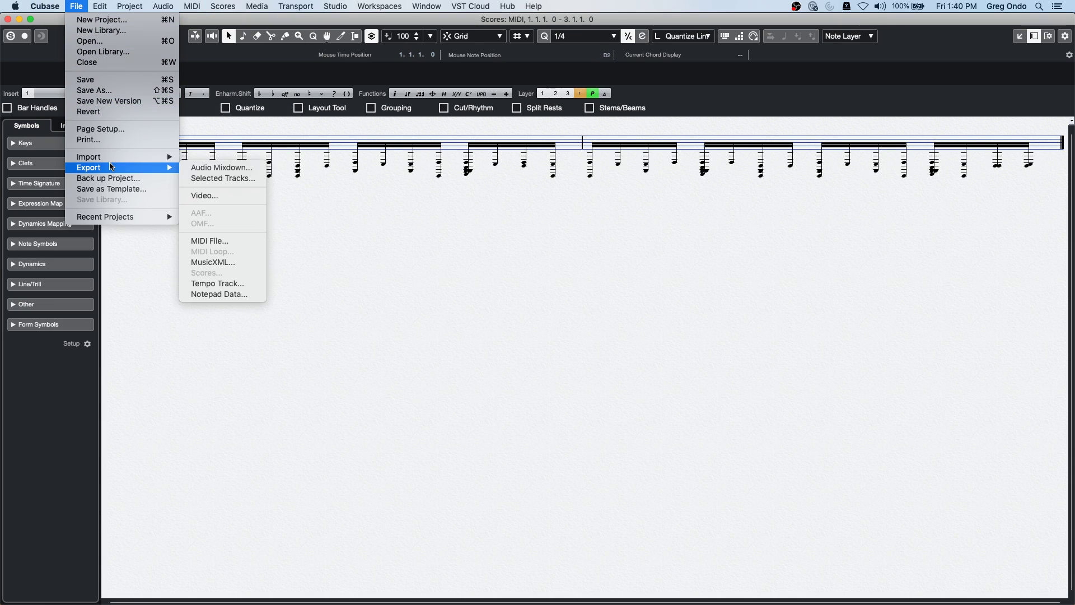
left_click(236, 262)
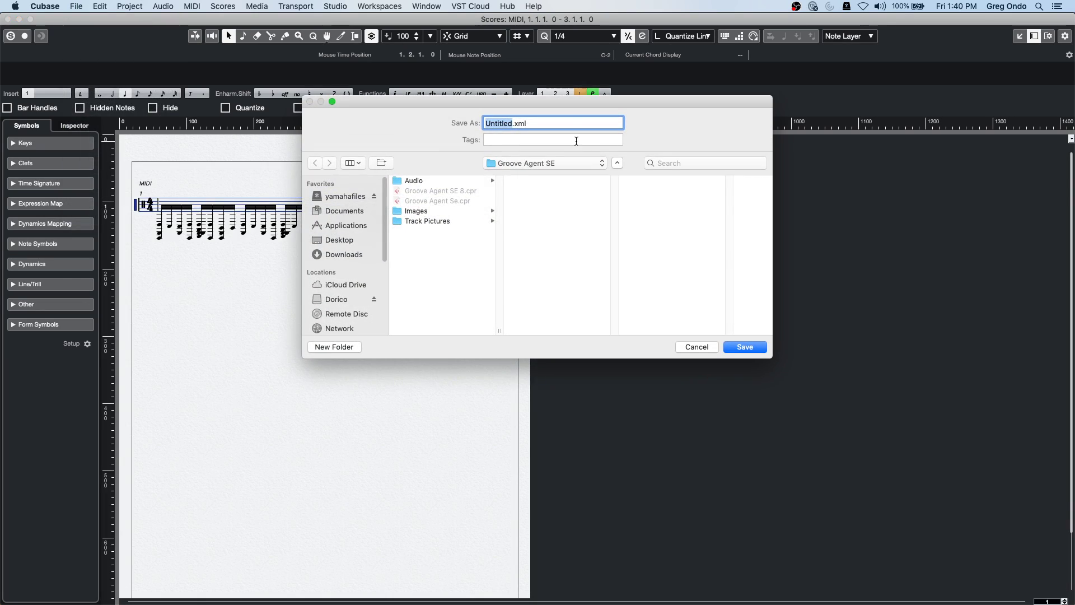
type("dru")
type("m beat")
key("Return")
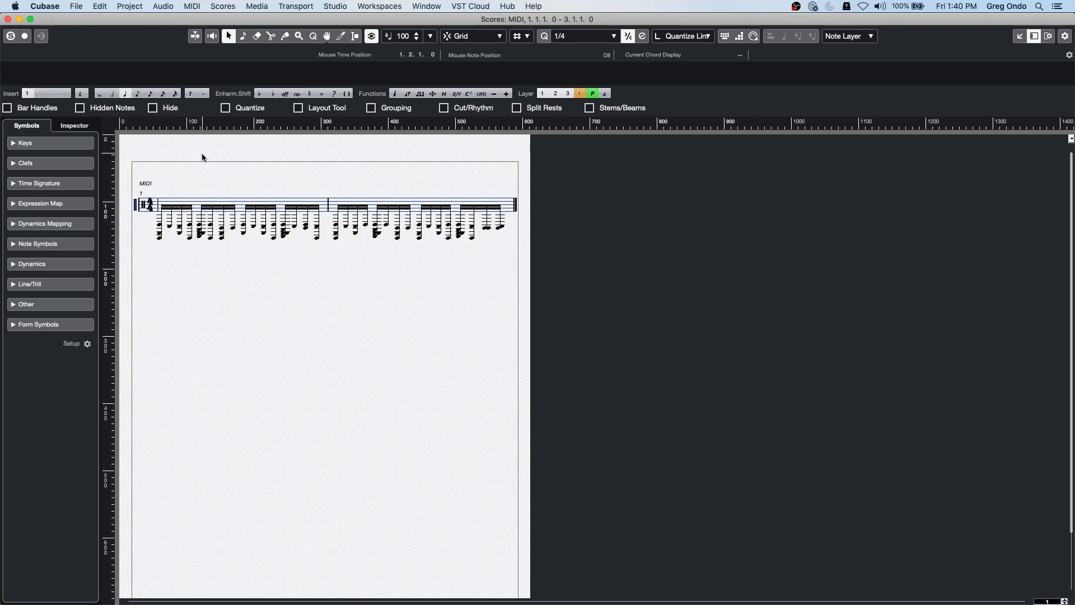
mouse_move(434, 601)
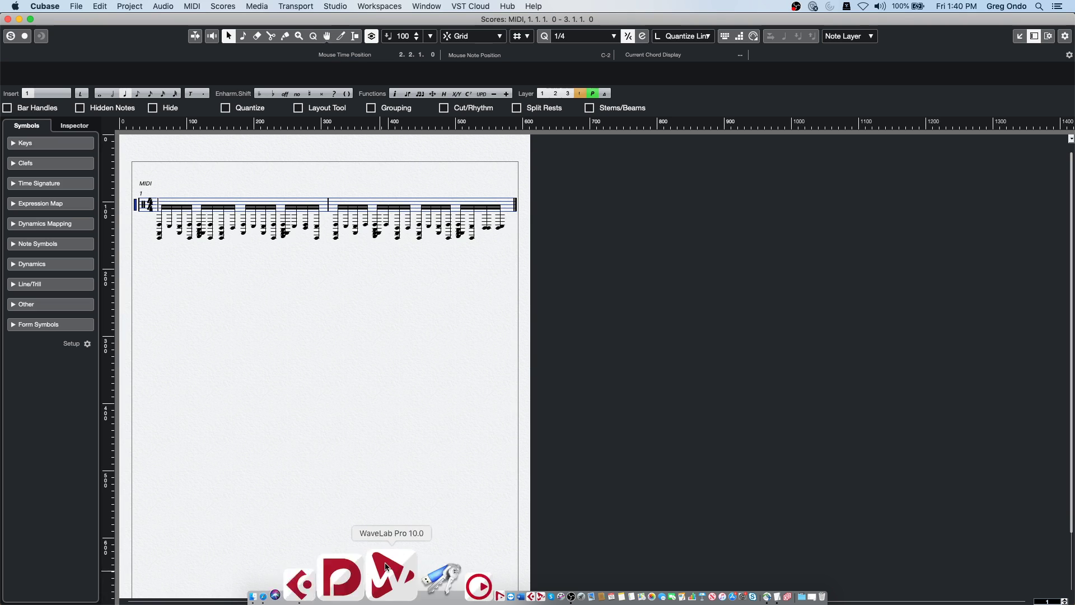
Step: Export the score as MusicXML again, saving it to the Desktop as Untitled.xml
left_click(77, 7)
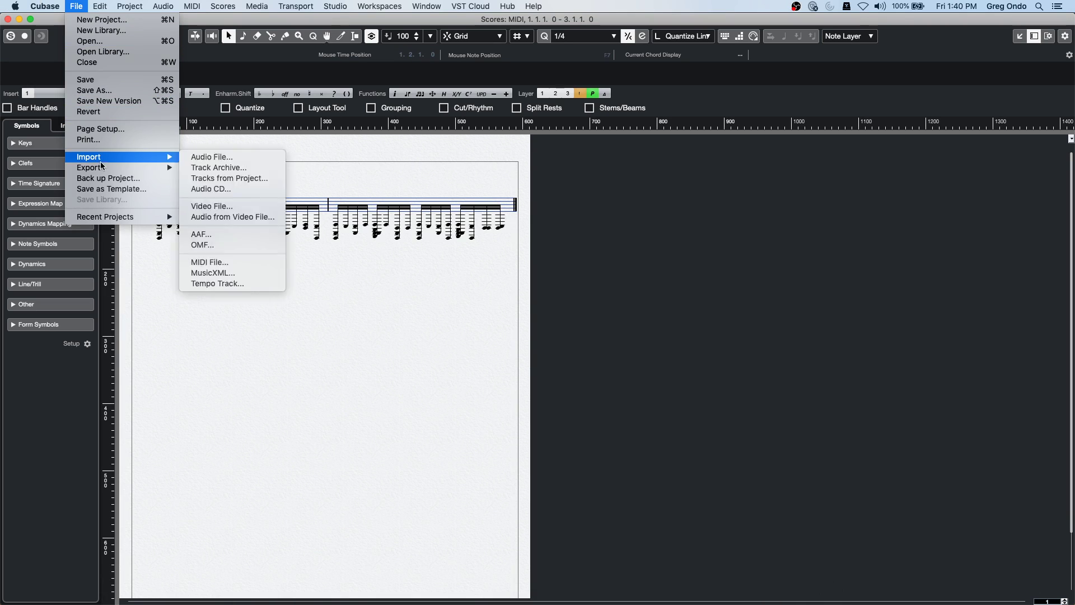
mouse_move(104, 167)
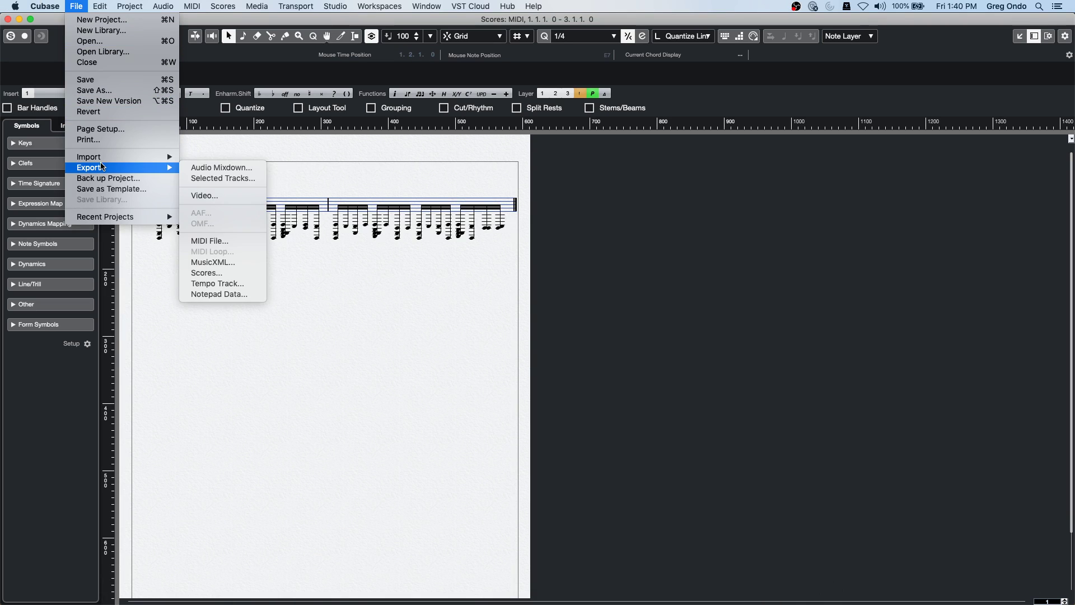
left_click(233, 262)
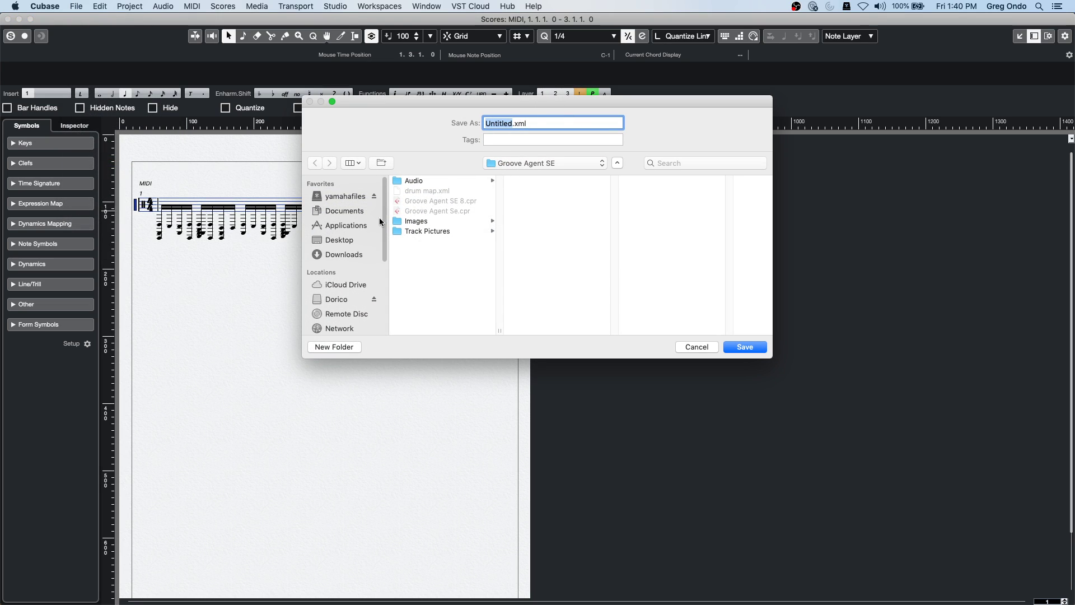
left_click(338, 240)
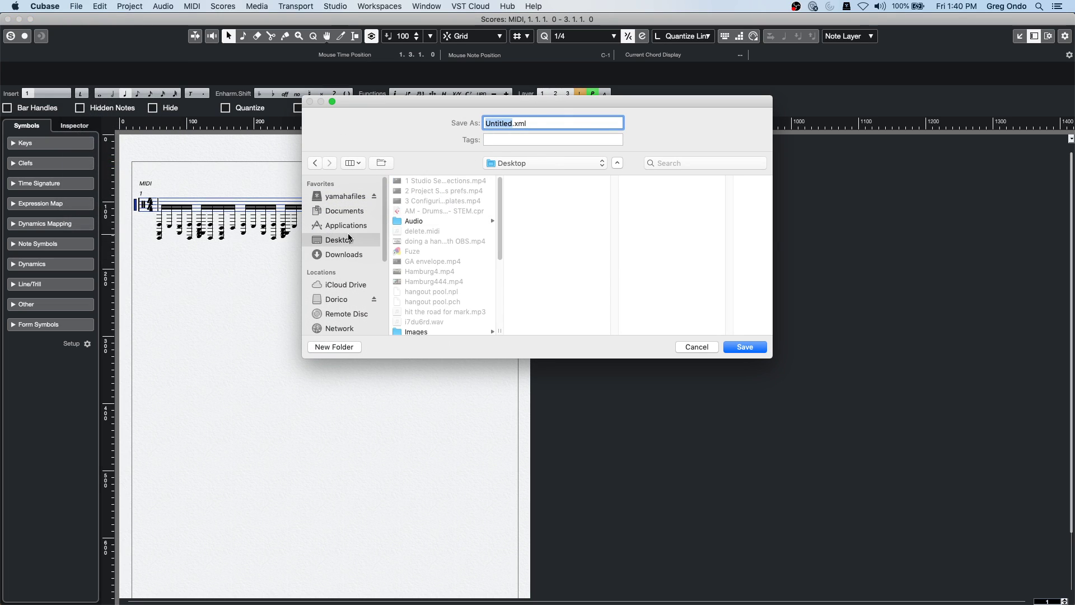
left_click(742, 348)
Step: Switch to Dorico, continue with the trial license, and create a new empty project
mouse_move(366, 601)
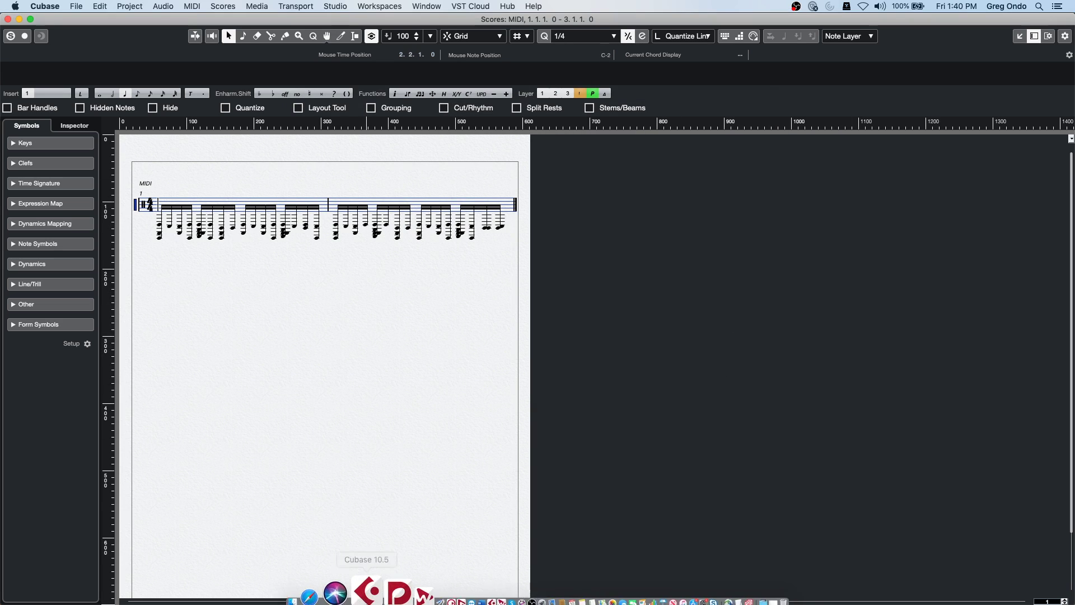
left_click(376, 592)
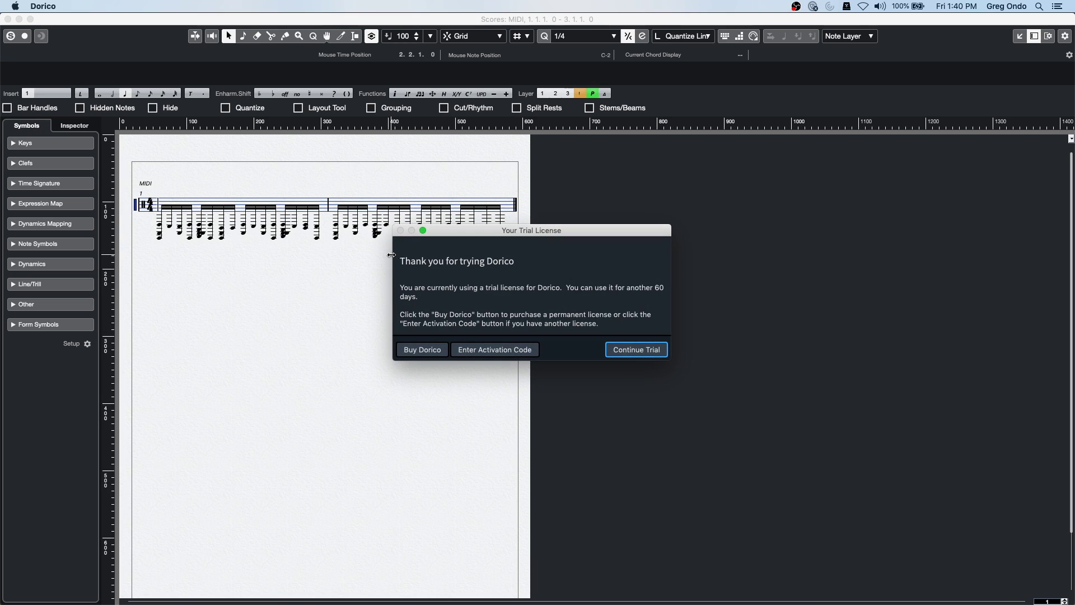
left_click(649, 350)
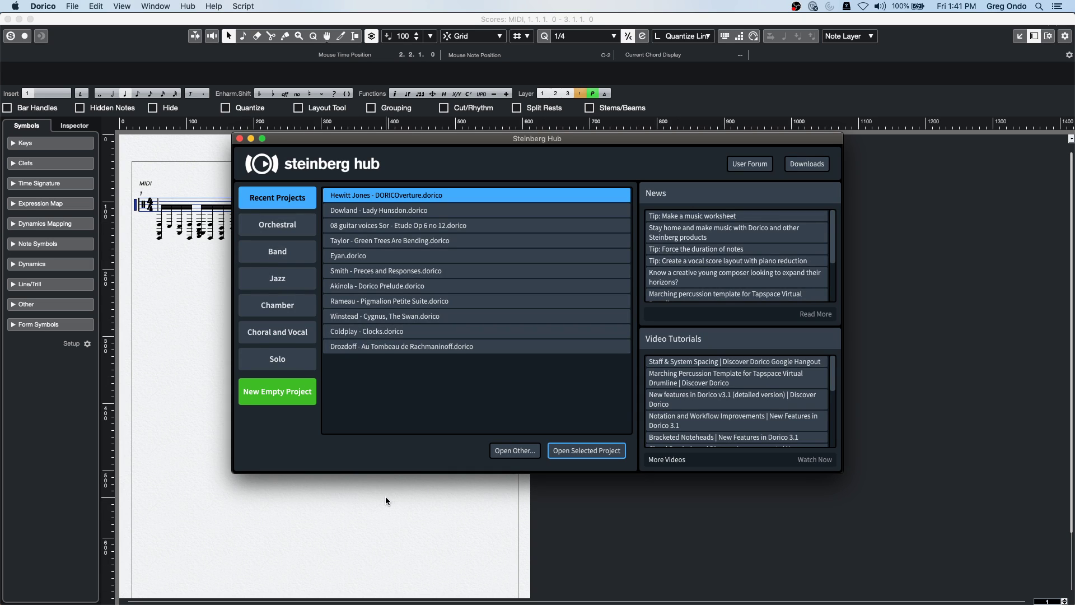
left_click(291, 394)
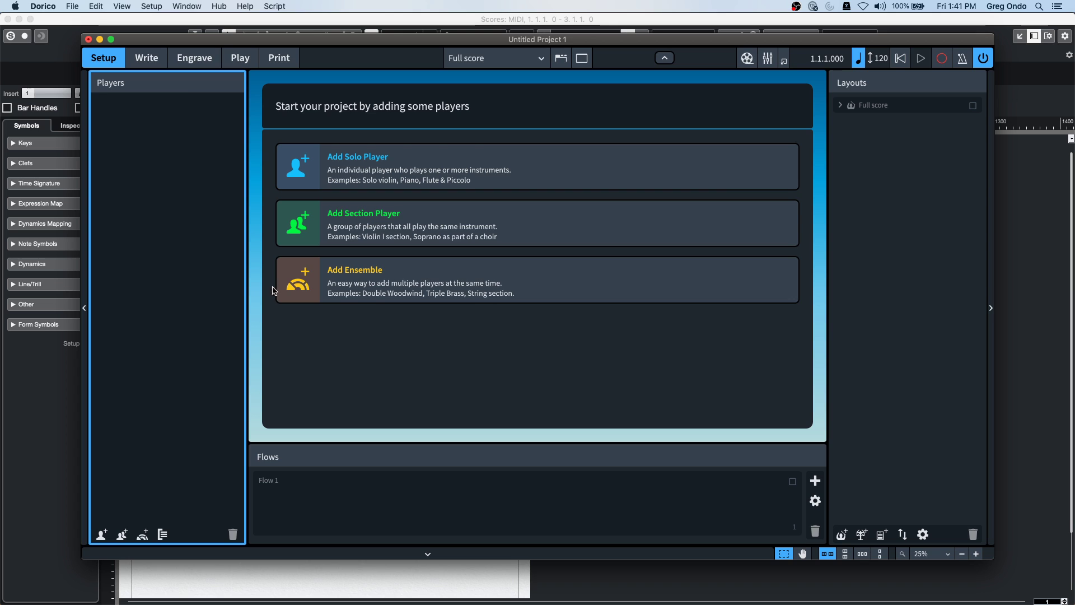
Step: Import Untitled.xml from the Desktop as MusicXML into the empty project, creating all new players
left_click(72, 8)
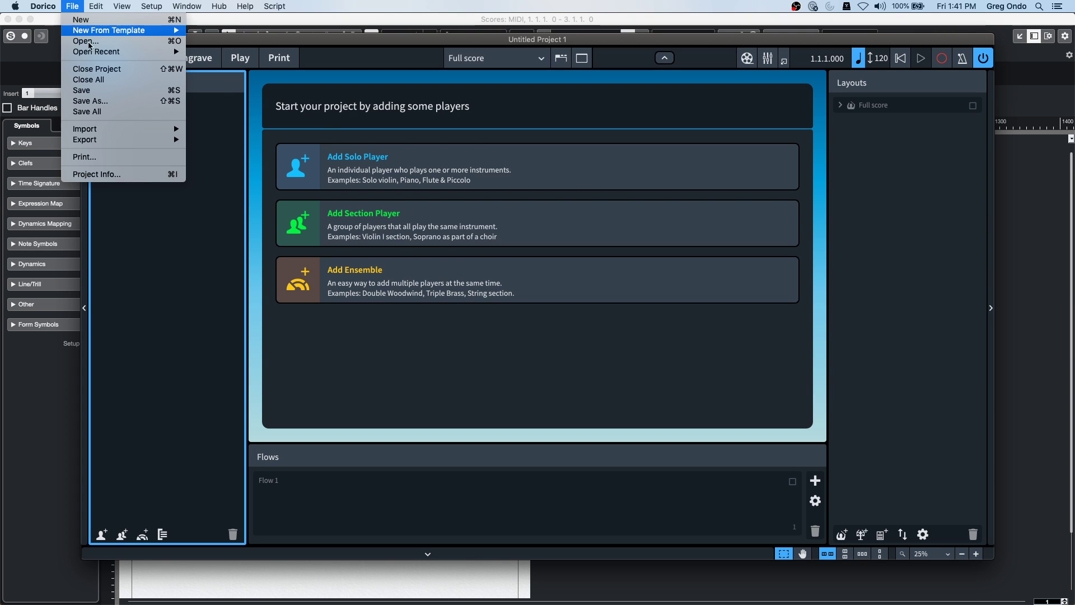
mouse_move(130, 132)
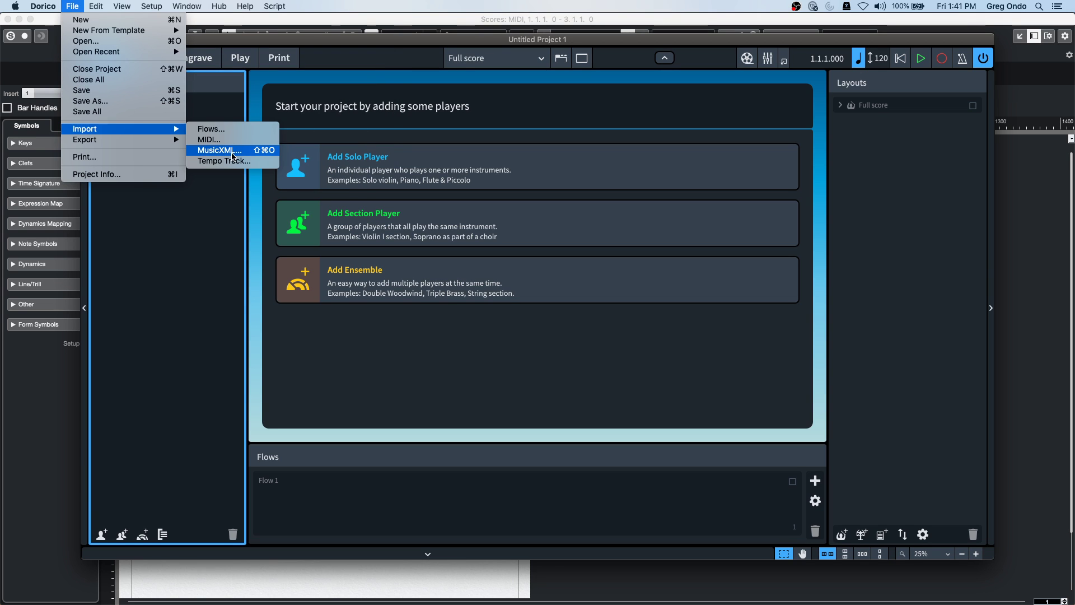
left_click(233, 152)
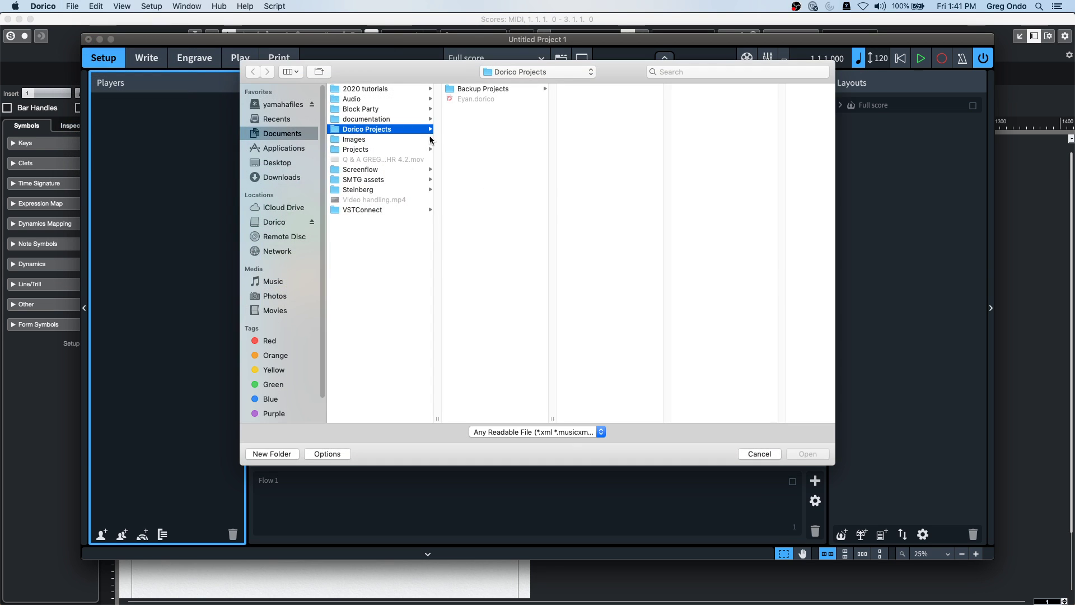
left_click(529, 77)
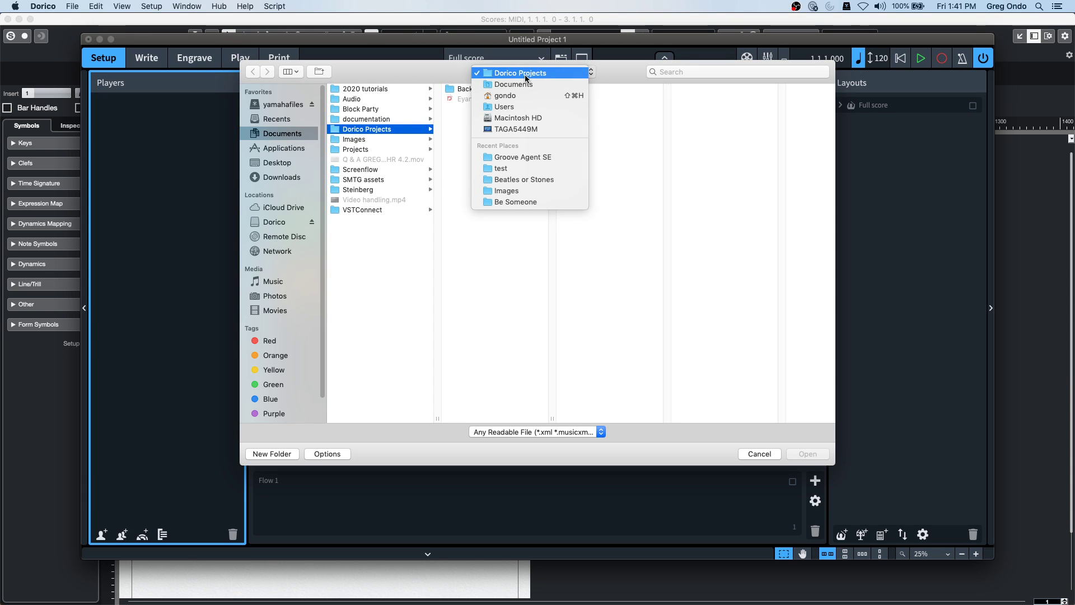
left_click(275, 164)
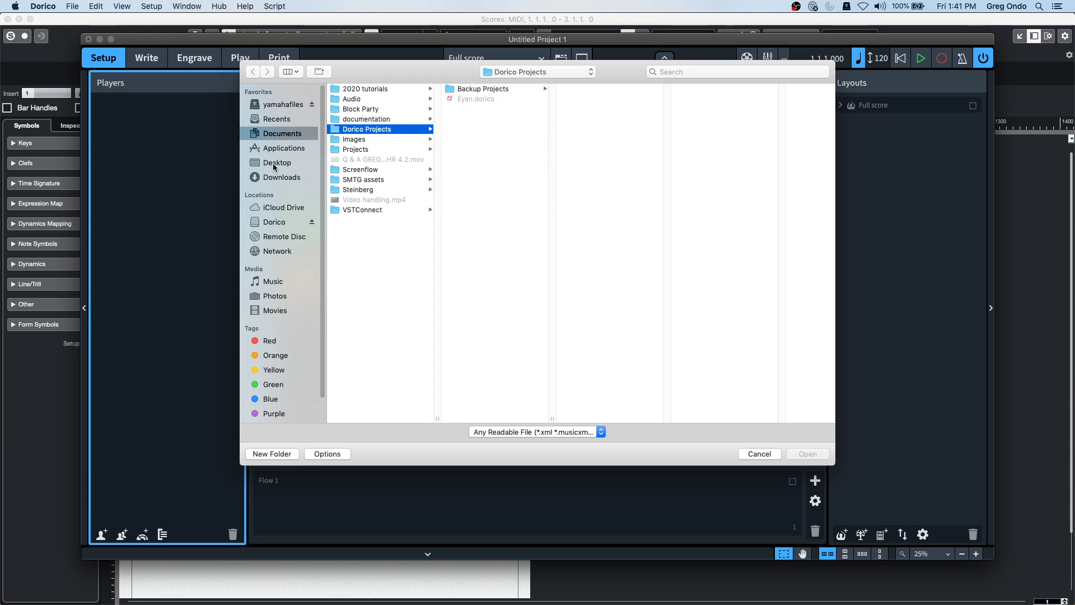
left_click(274, 164)
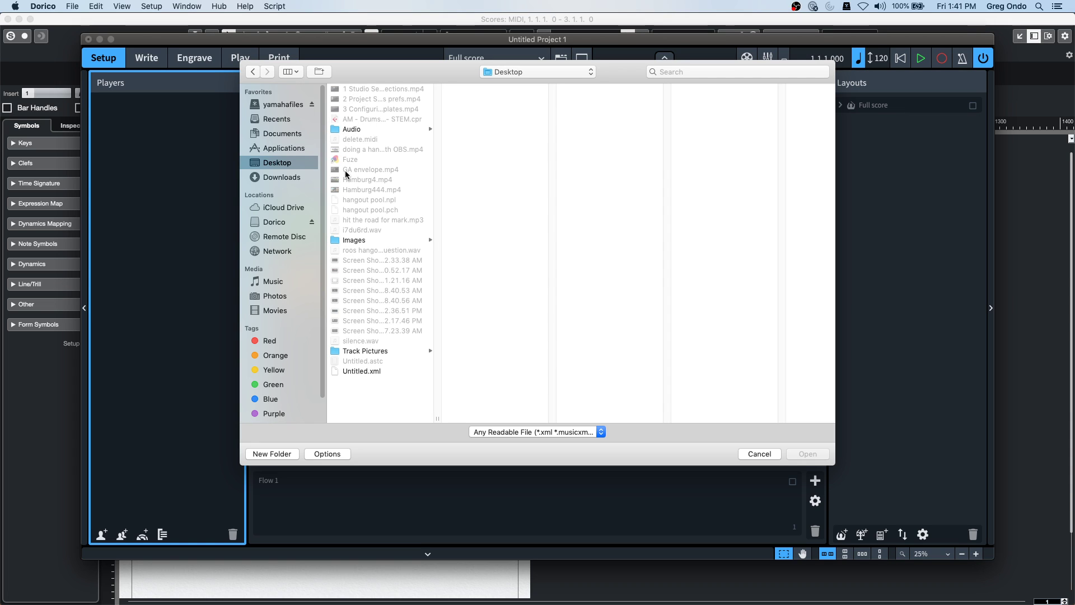
double_click(373, 372)
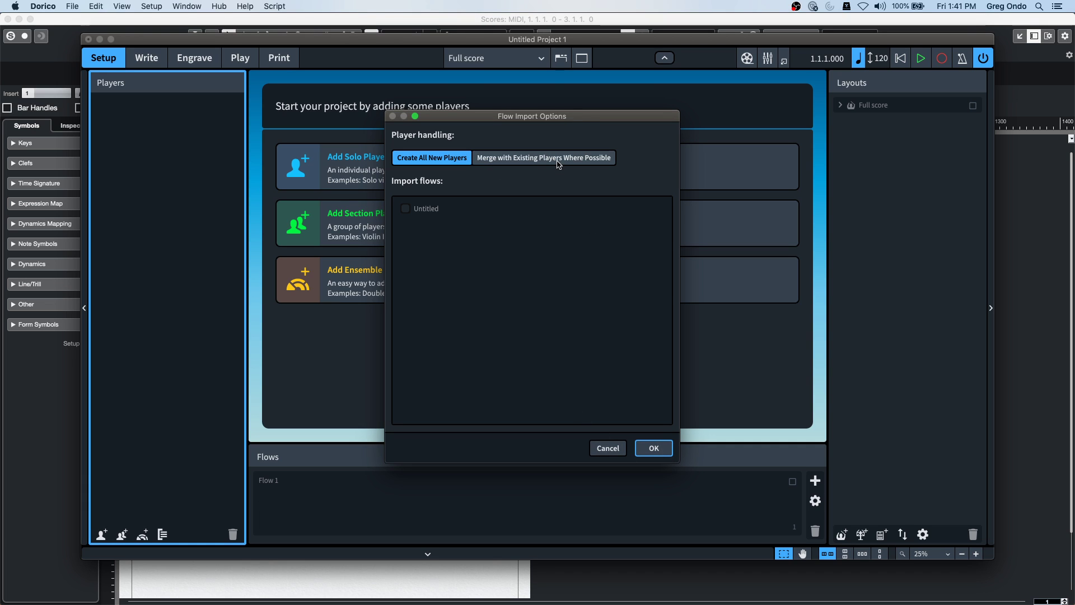
left_click(659, 449)
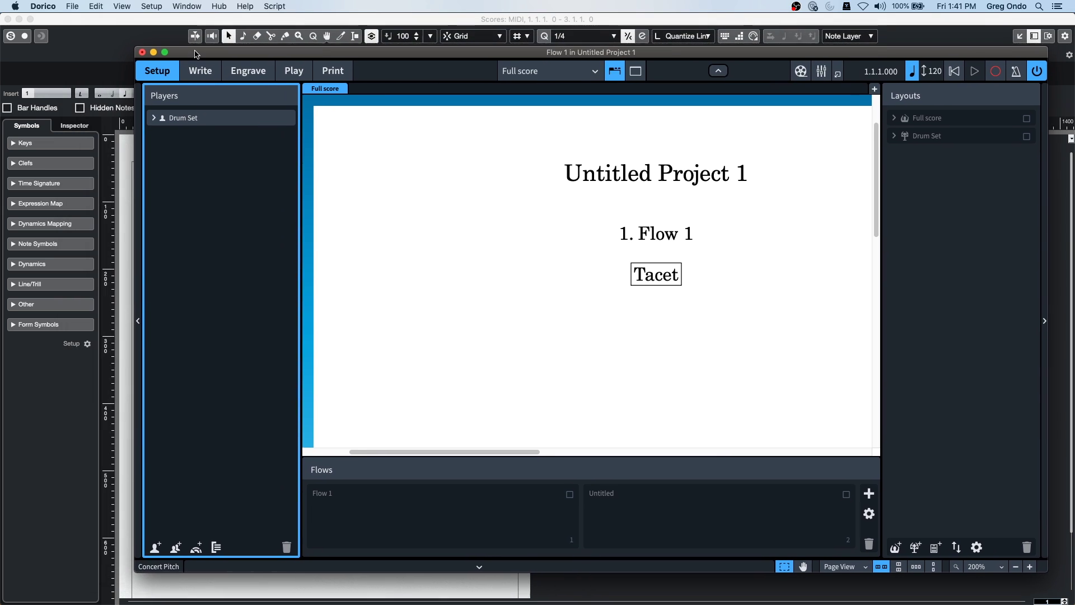
Step: Switch to Cubase and export the score as MusicXML to the Desktop under the name drum map.xml
key("super+Tab")
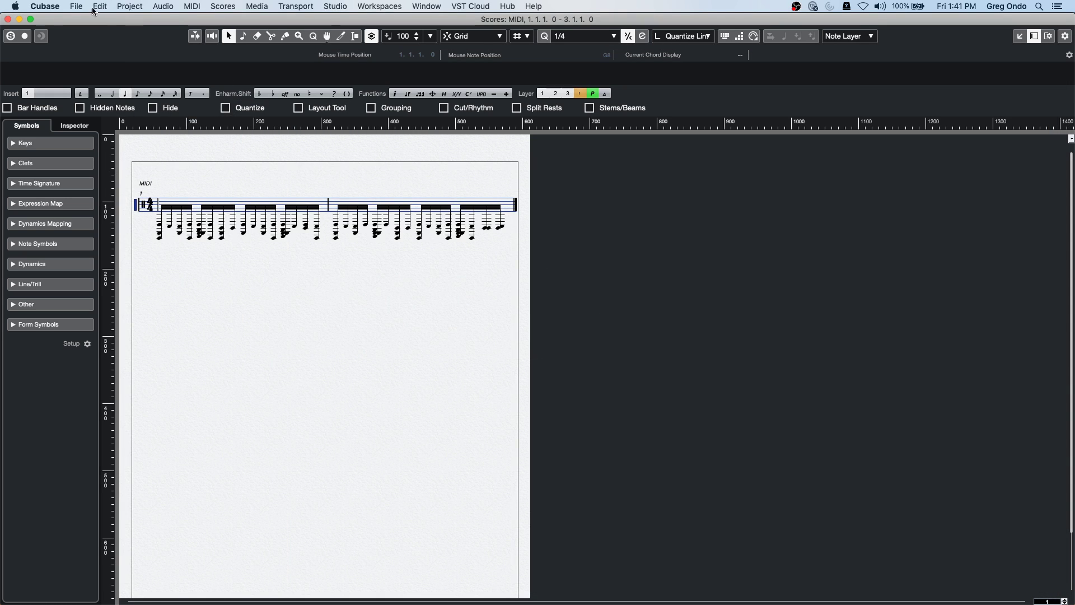
left_click(94, 10)
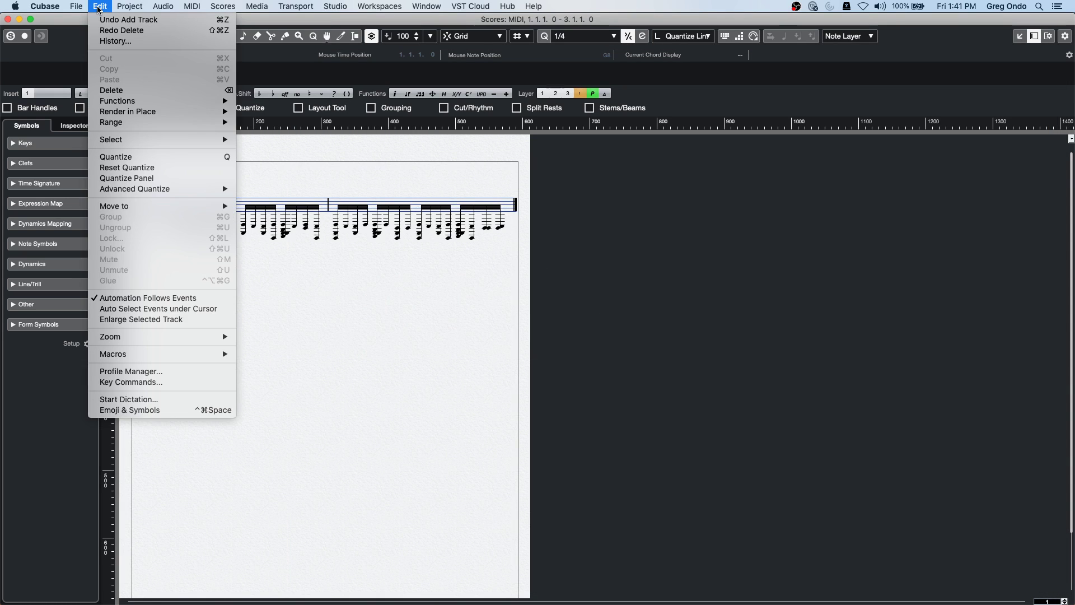
mouse_move(73, 6)
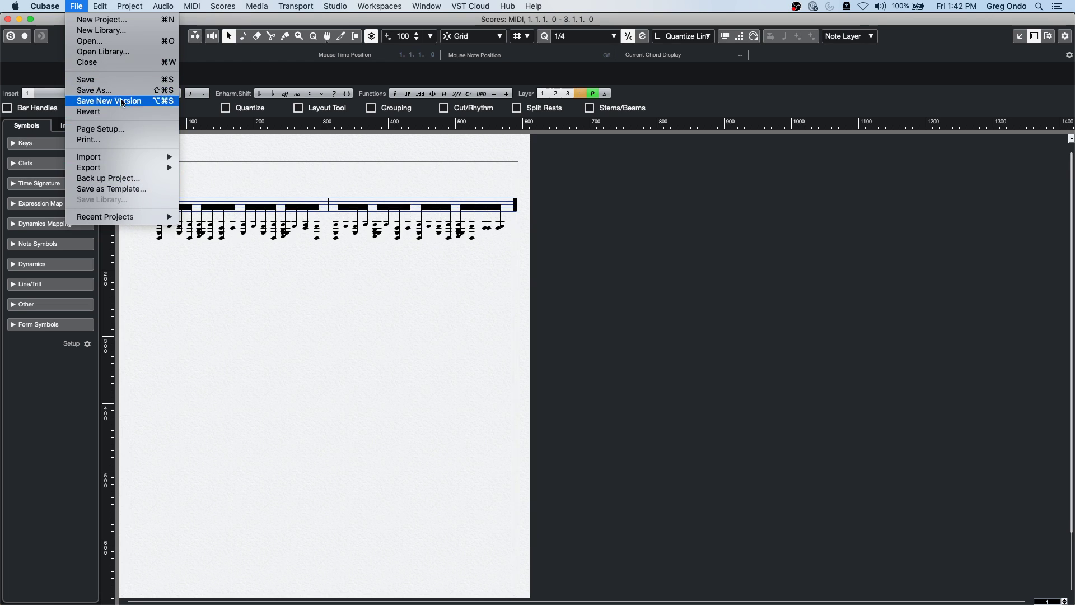
mouse_move(123, 169)
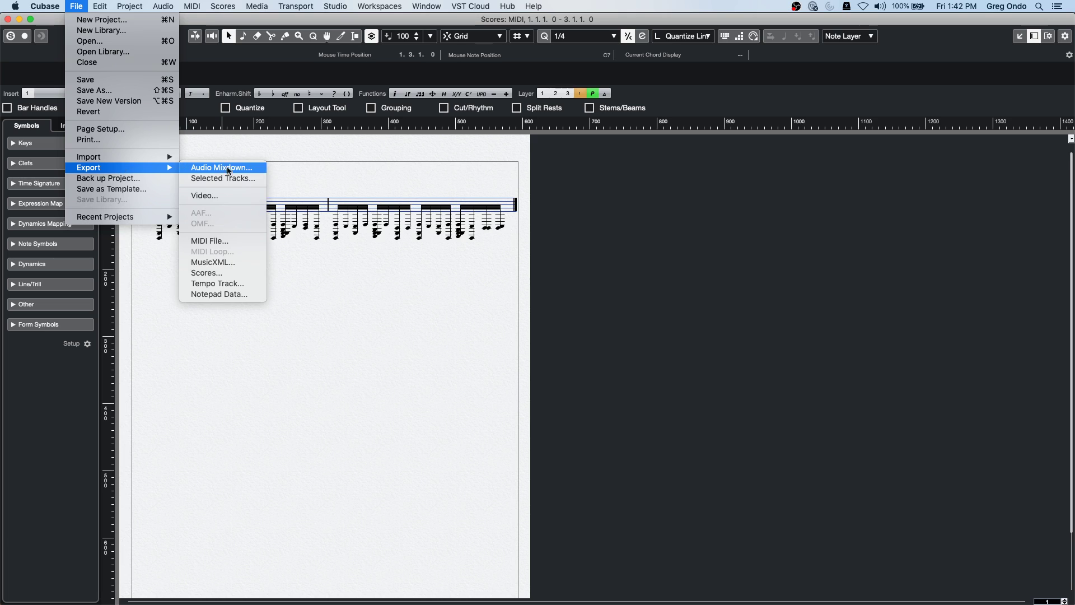
left_click(242, 261)
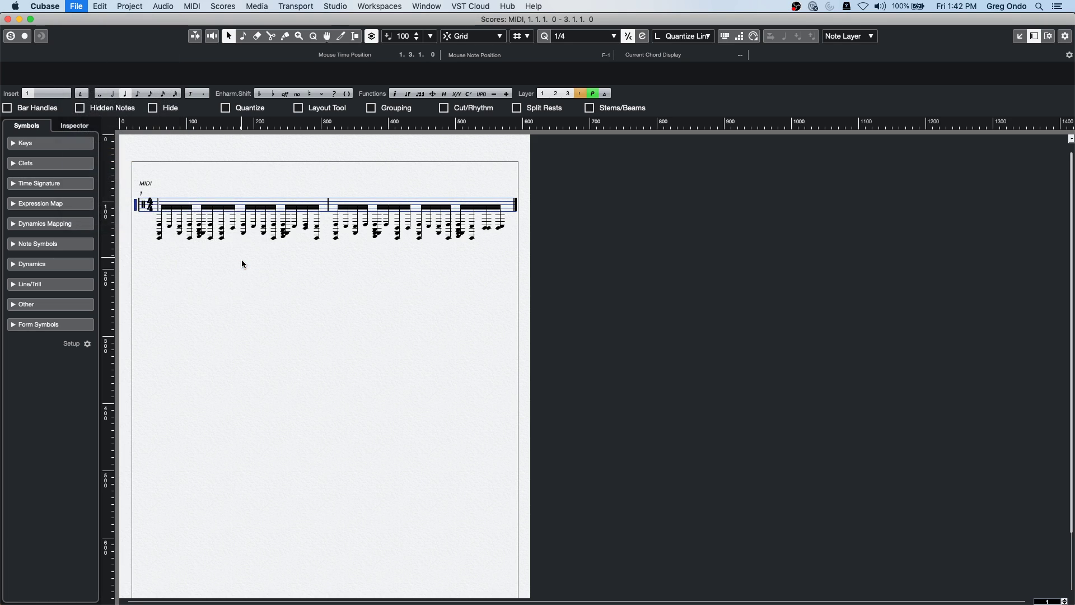
type("drum map.xml")
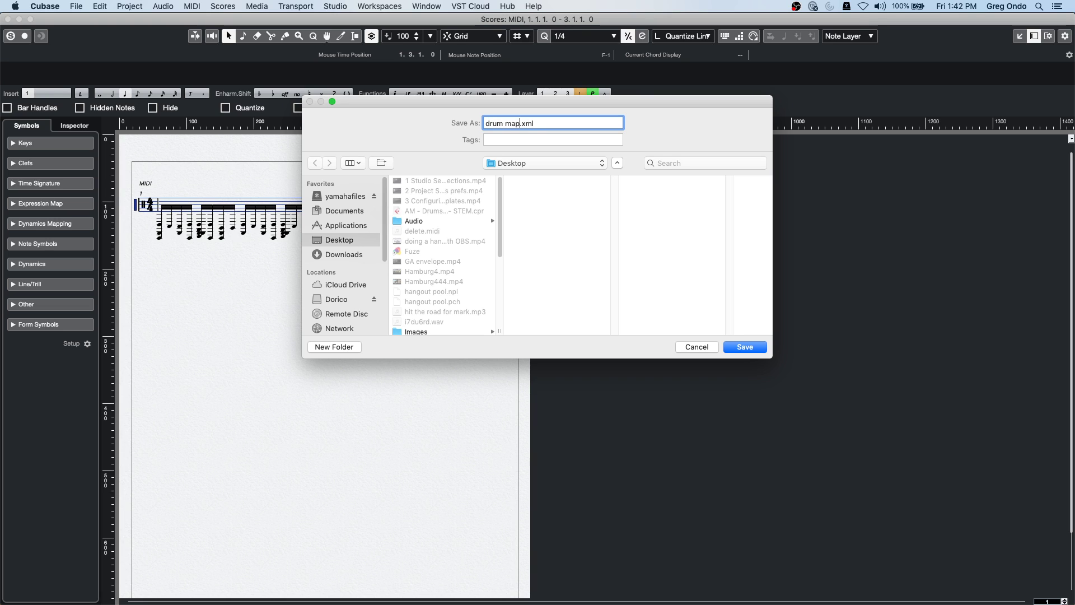
key("Return")
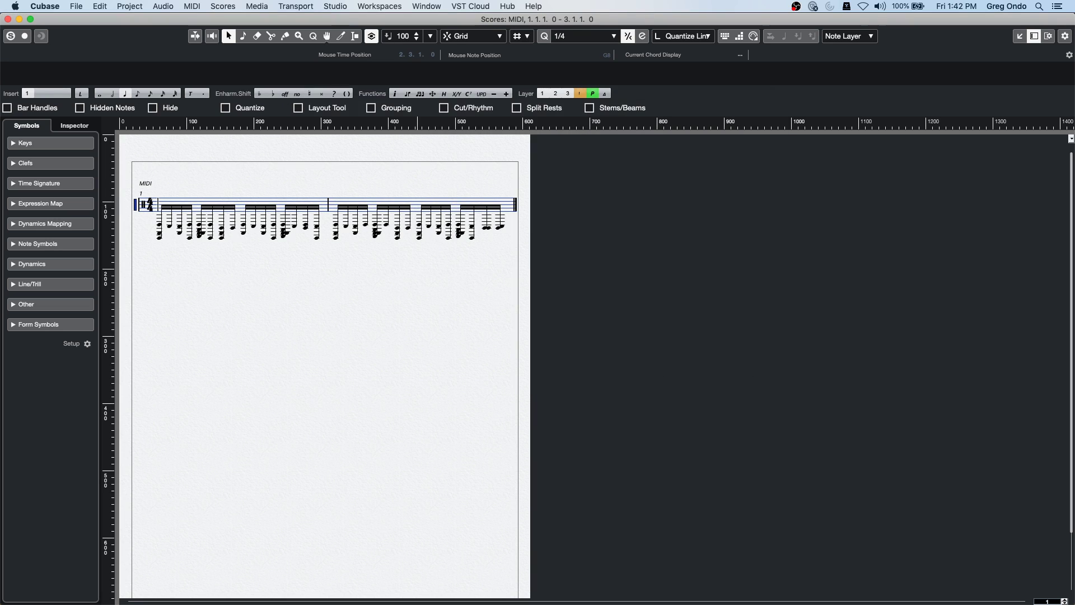
Step: Switch to Dorico and import drum map.xml as MusicXML, merging with existing players where possible
key("super+Tab")
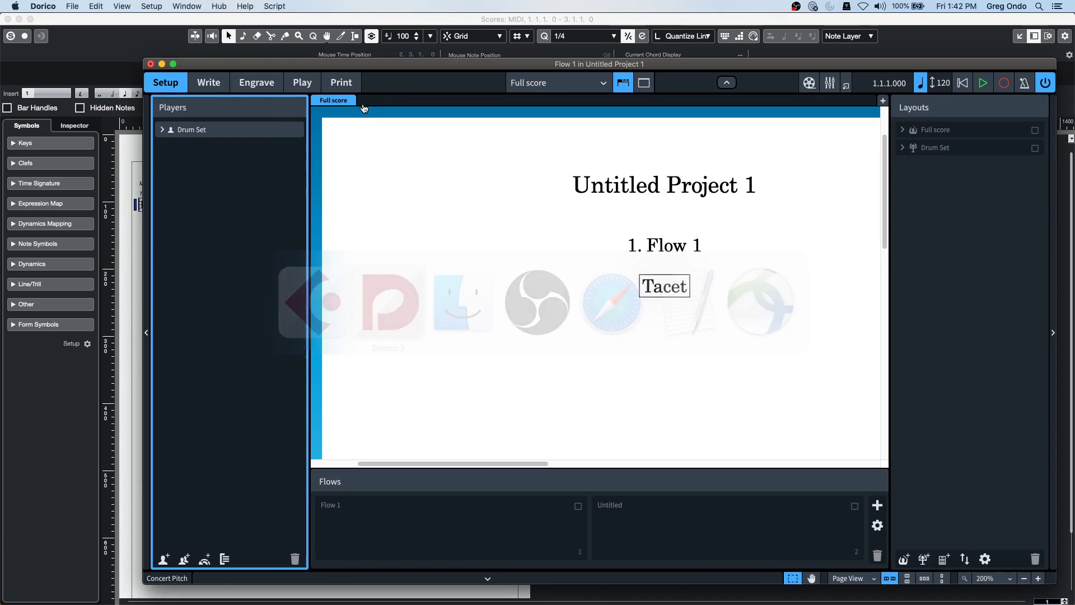
left_click(65, 7)
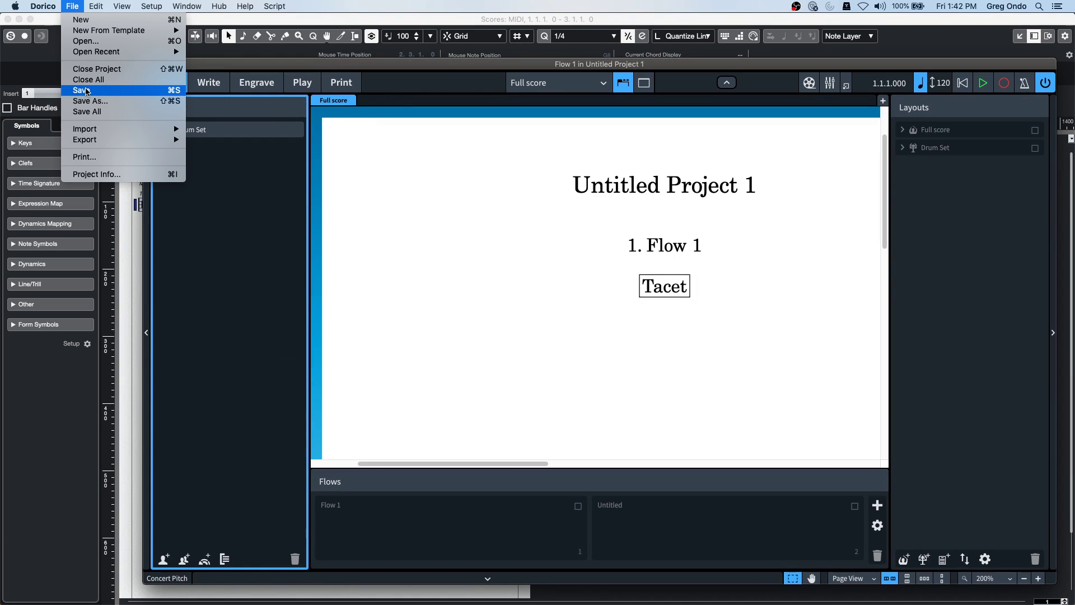
mouse_move(97, 130)
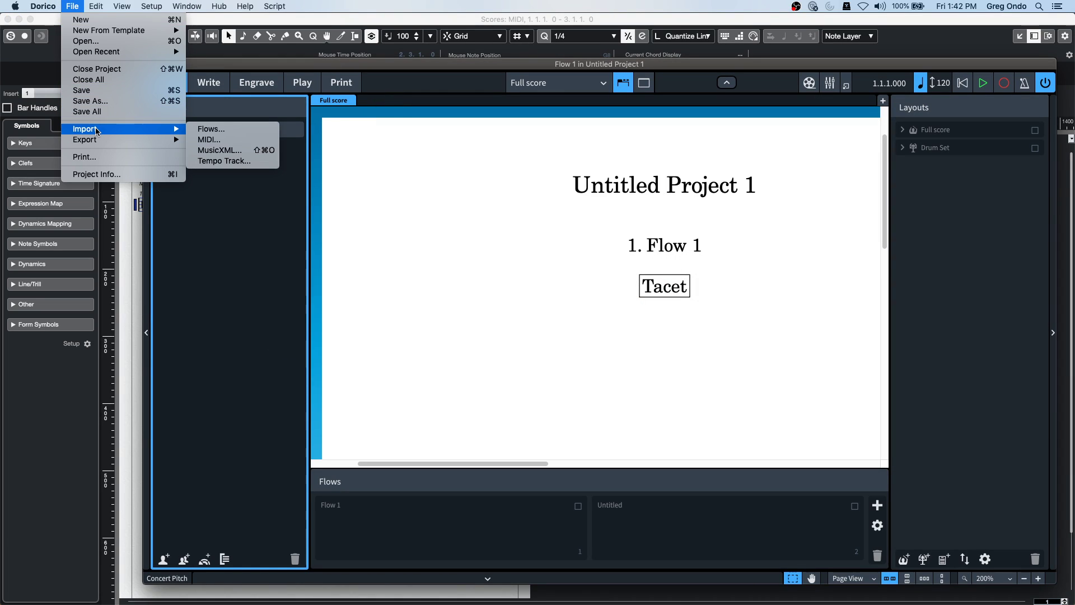
left_click(247, 150)
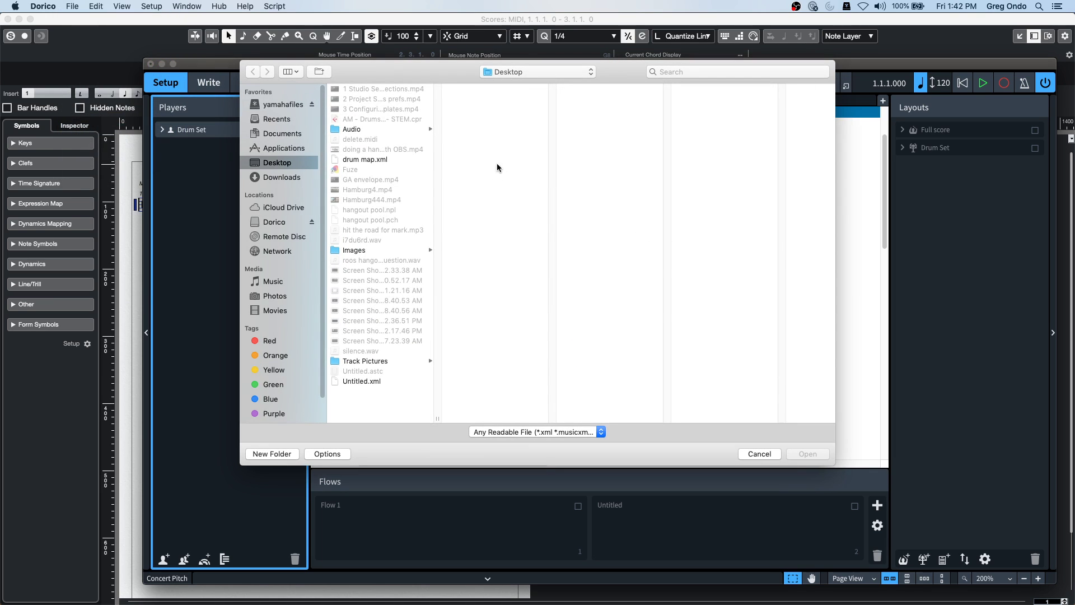
double_click(365, 159)
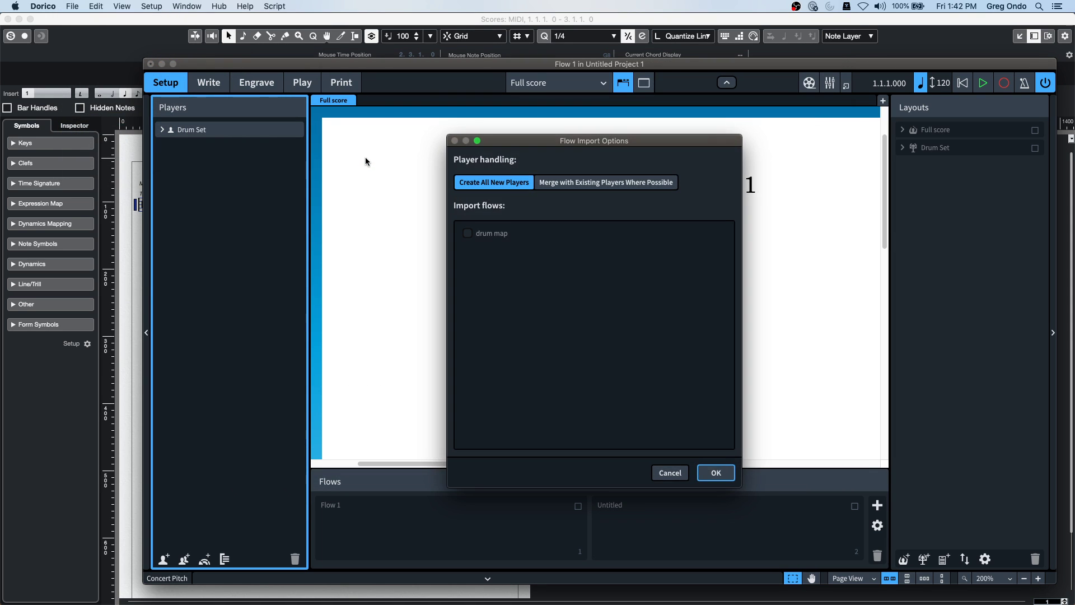
left_click(610, 187)
left_click(715, 473)
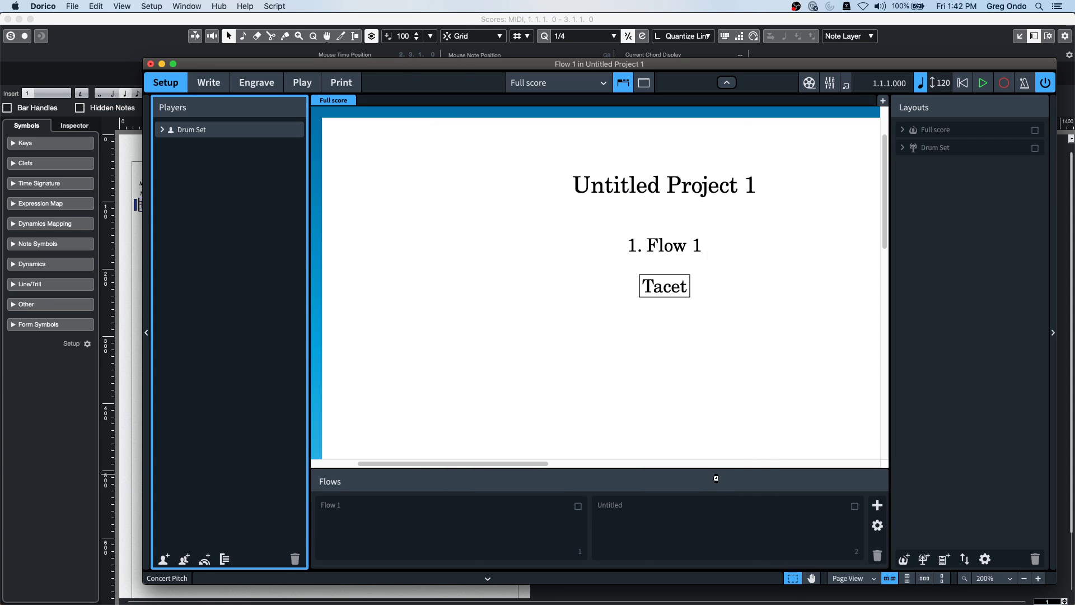
key("space")
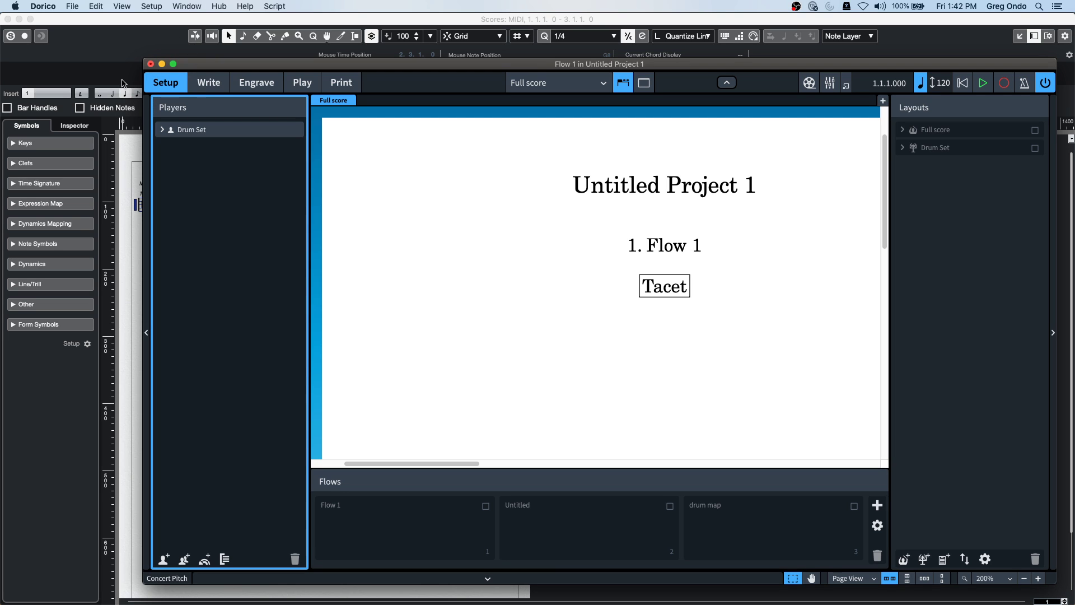
Step: Close the Dorico project without saving its changes and quit Dorico
left_click(151, 64)
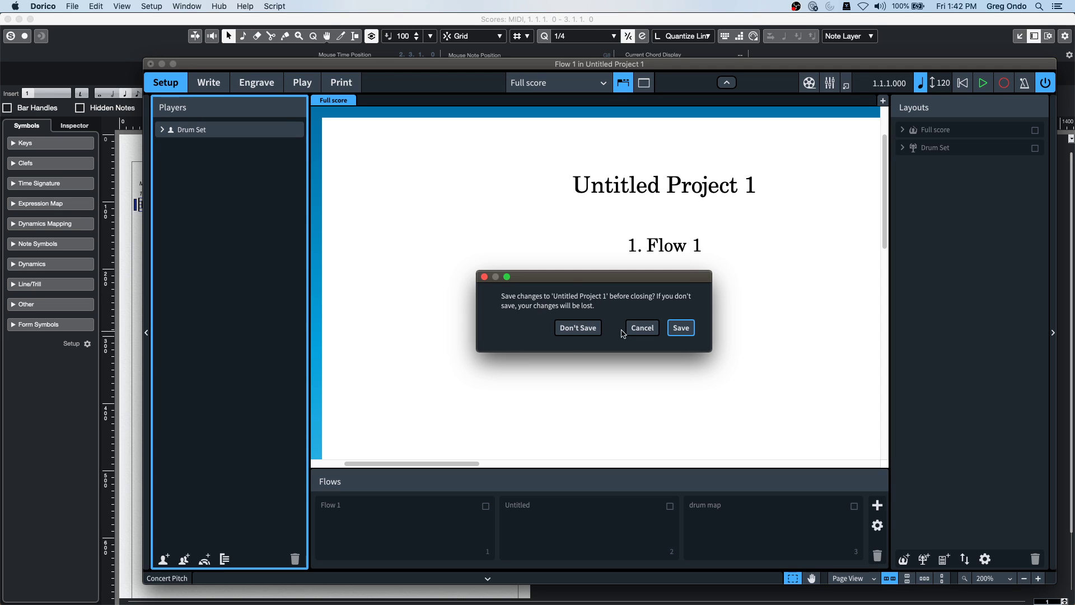
left_click(594, 331)
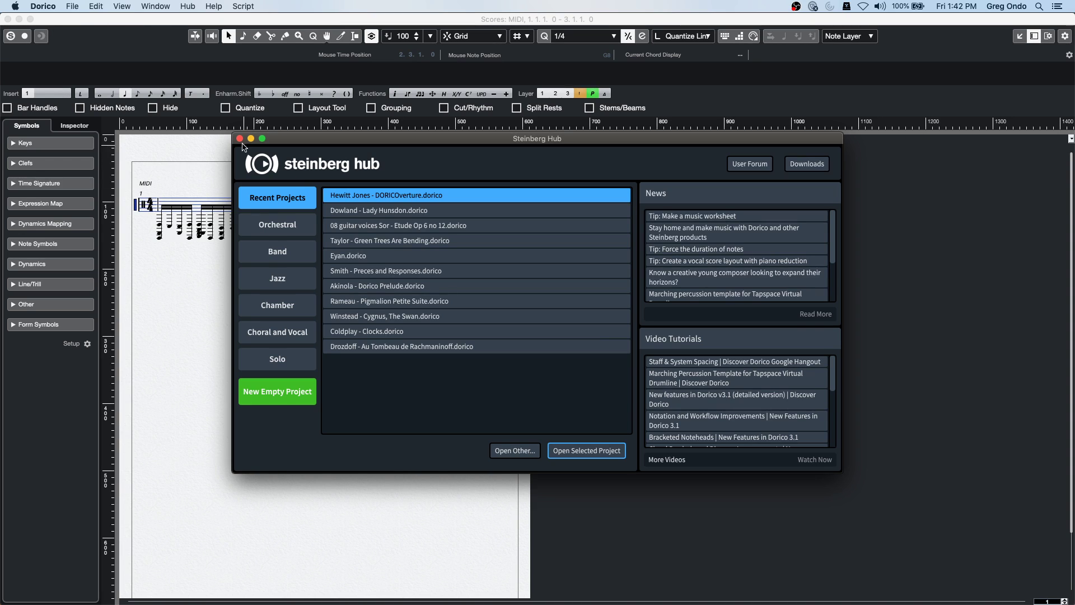
left_click(43, 6)
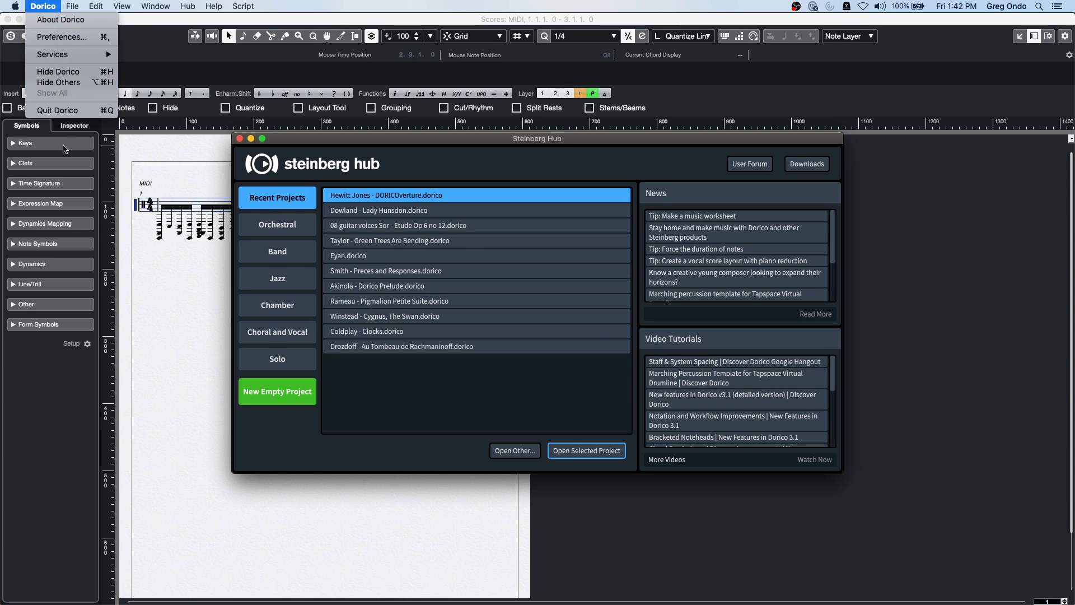
left_click(56, 111)
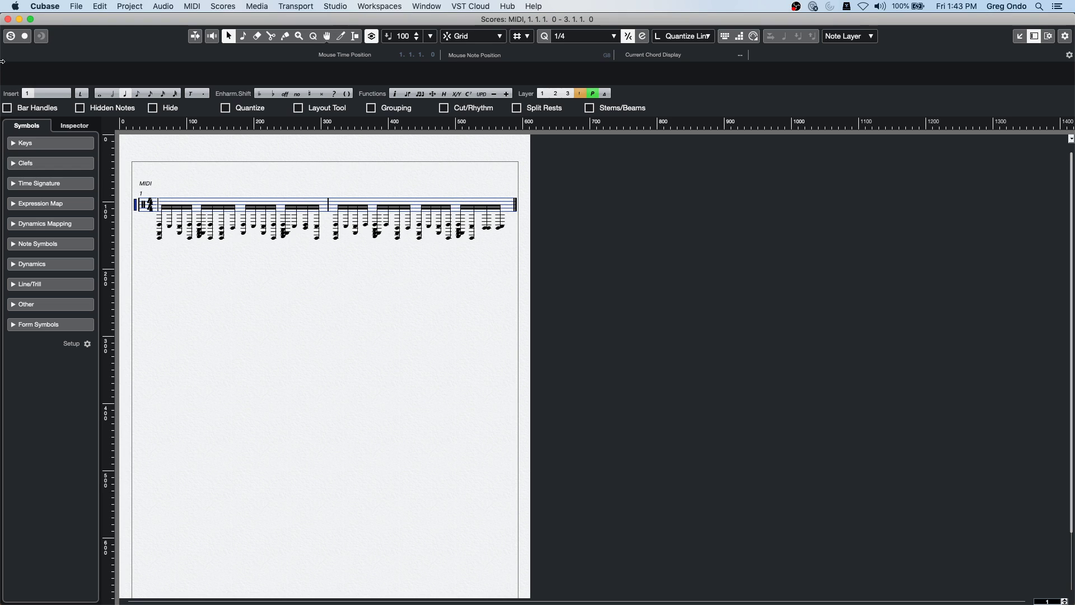
Step: Close the Score Editor and set the project ruler's time format to Samples
left_click(8, 19)
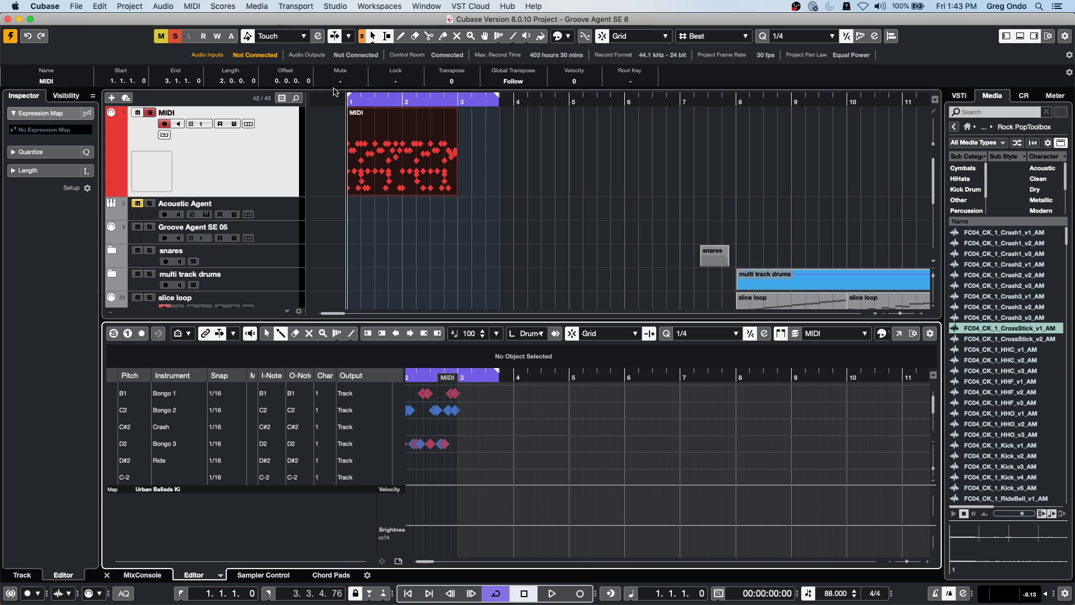
right_click(388, 104)
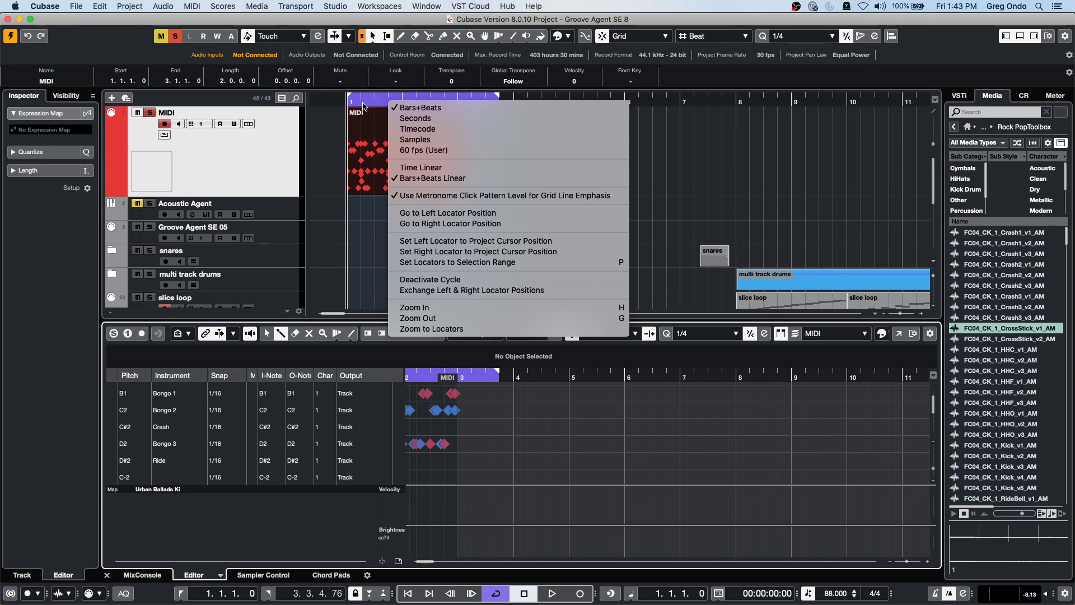
left_click(444, 143)
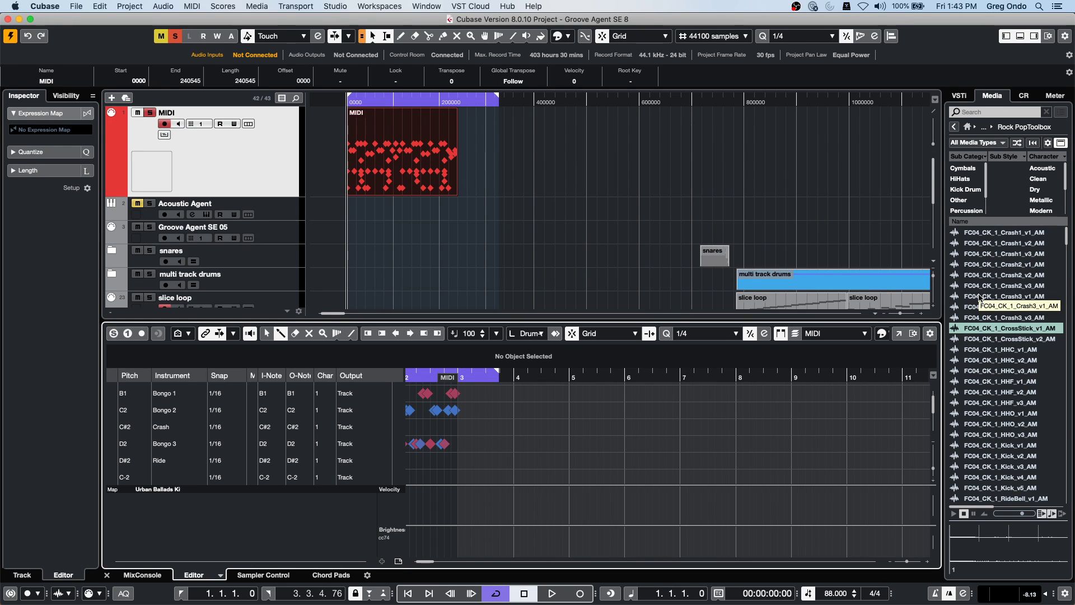
Step: Select the rock loop audio event and increase its track height for a closer look at the start
scroll(688, 210, "down", 8)
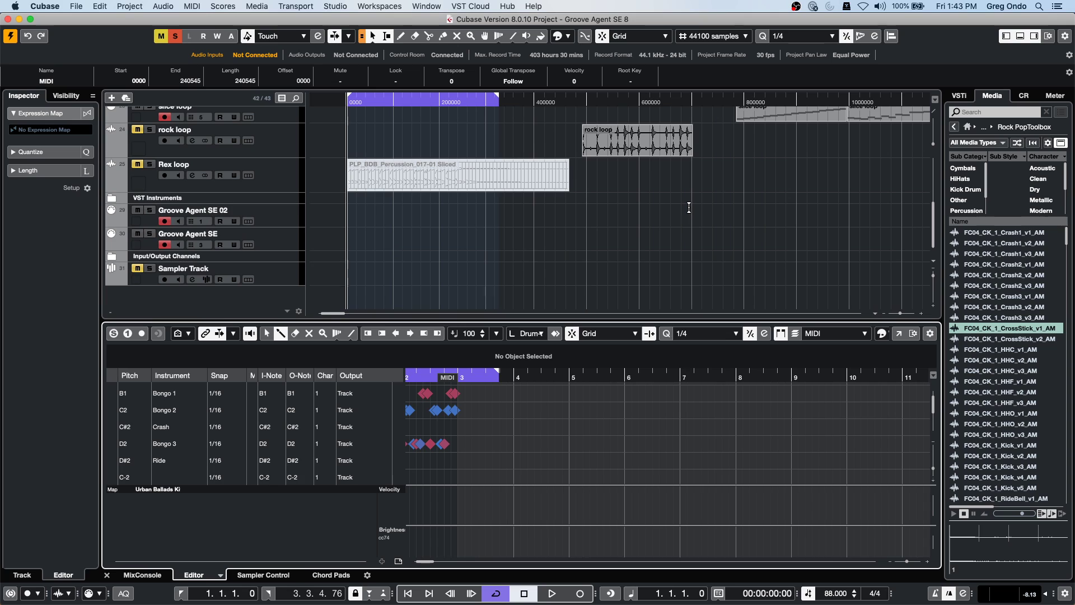
left_click(649, 151)
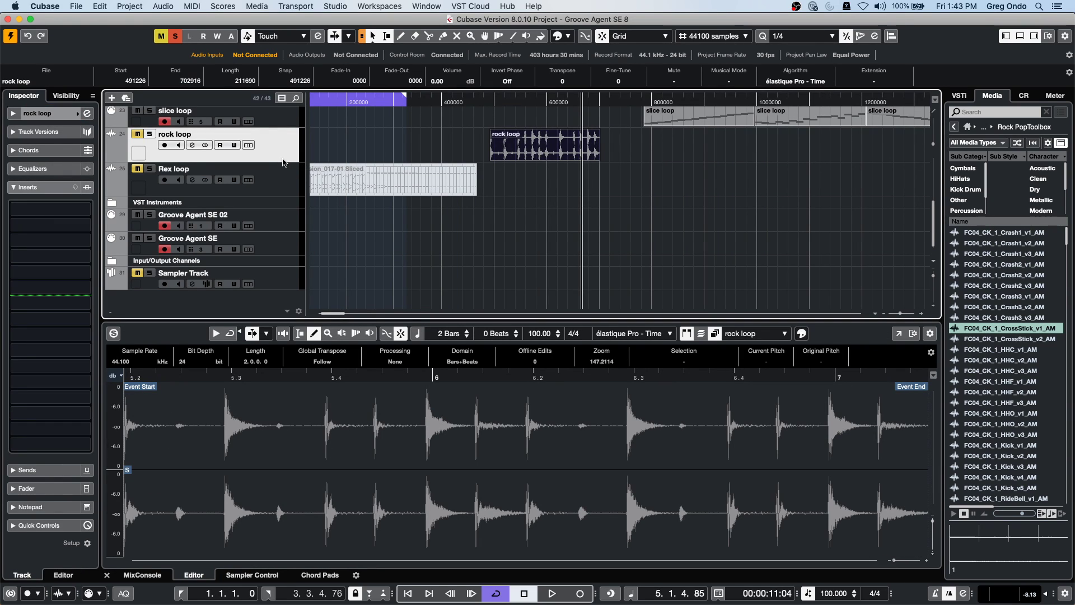
left_click_drag(283, 161, 283, 217)
left_click(496, 108)
left_click_drag(496, 109, 490, 184)
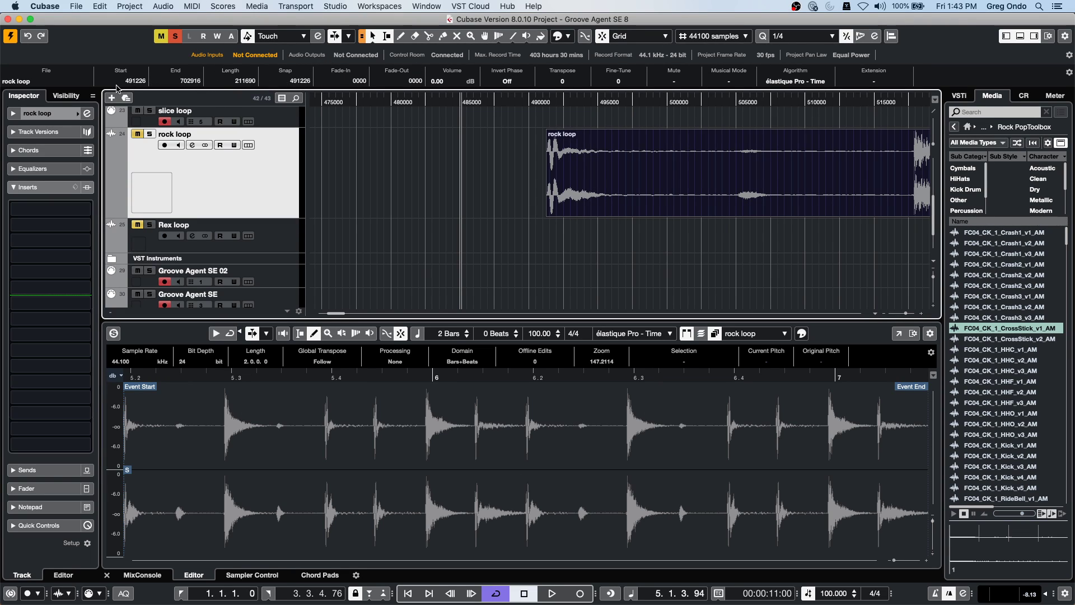
Step: Move the rock loop event in sample steps so that it starts at sample 491216
scroll(130, 84, "down", 2)
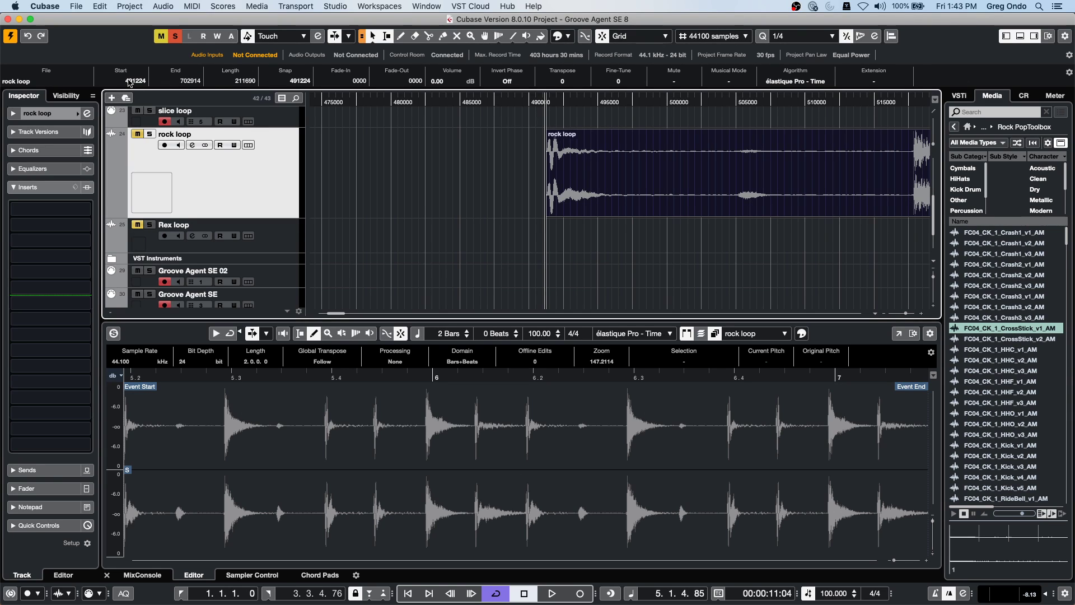
scroll(129, 81, "down", 4)
left_click_drag(541, 102, 575, 132)
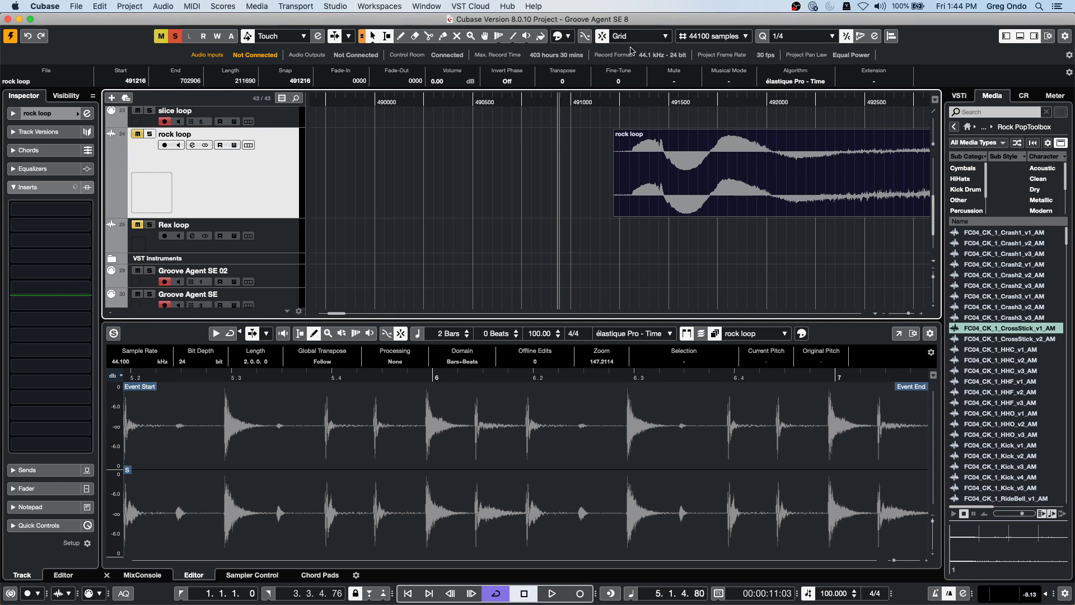
Step: Open the choice of snap types for the project
left_click(663, 37)
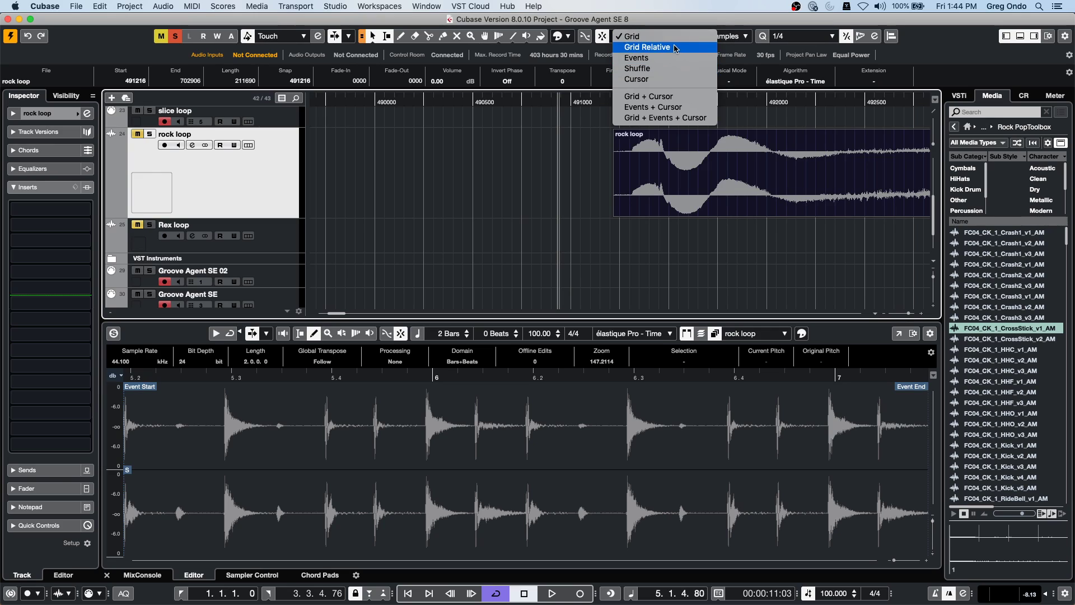
Step: Keep the snap type on Grid and set the project grid resolution to 100 samples
left_click(458, 186)
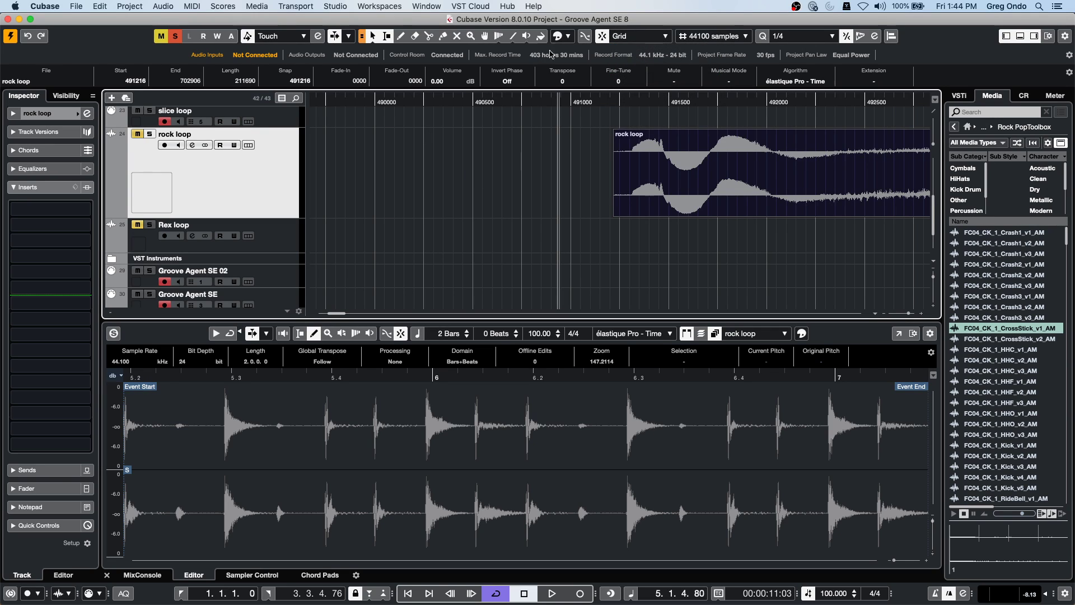
left_click(725, 36)
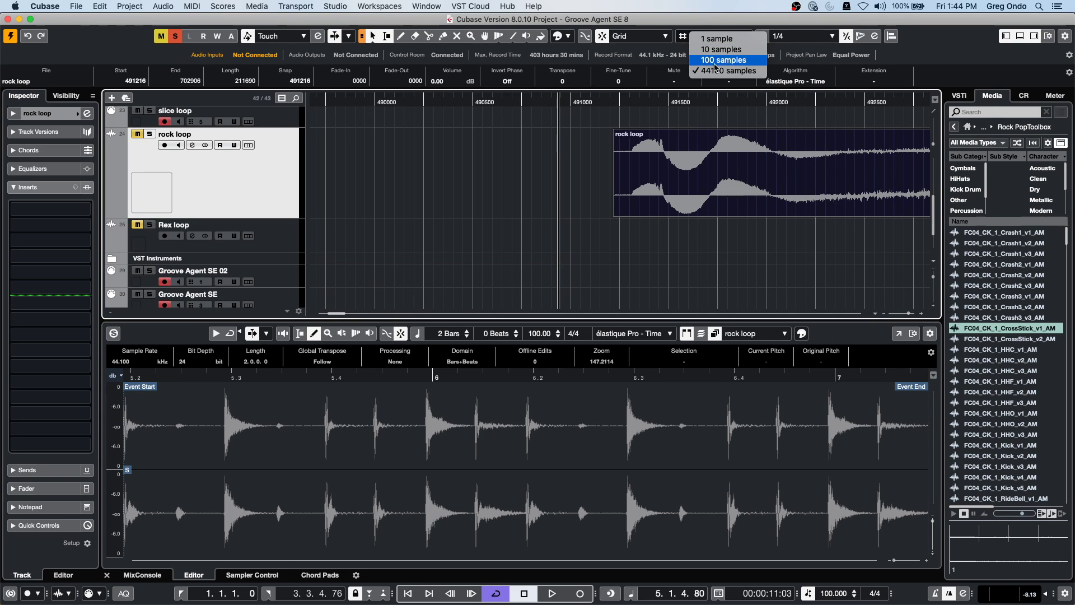
left_click(725, 60)
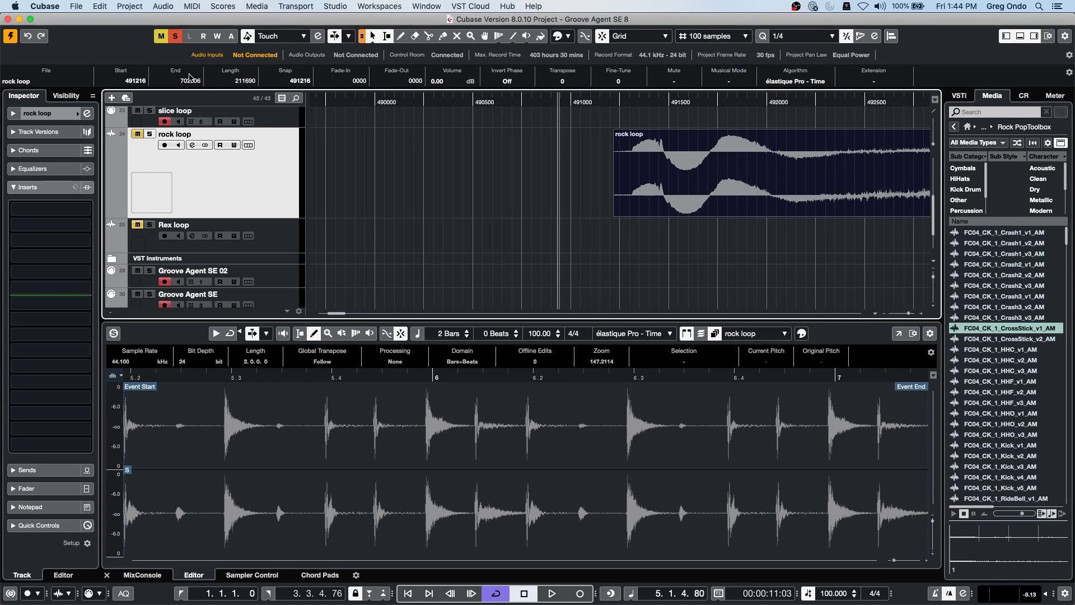
Step: Move the rock loop event's start to sample 491158 and expand its track's basic settings in the Inspector
scroll(135, 81, "down", 8)
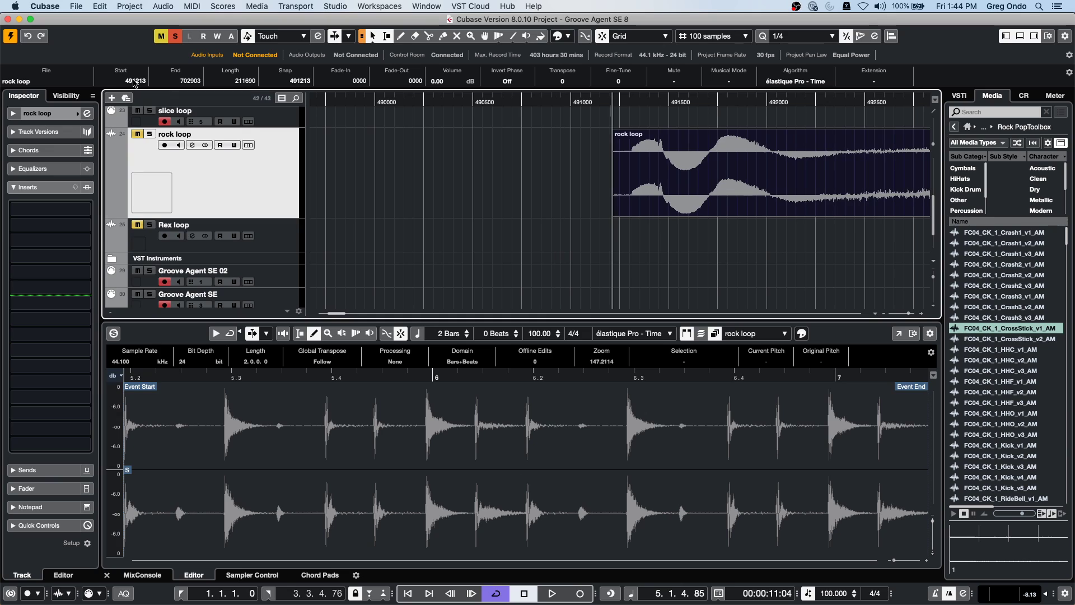
scroll(134, 81, "down", 20)
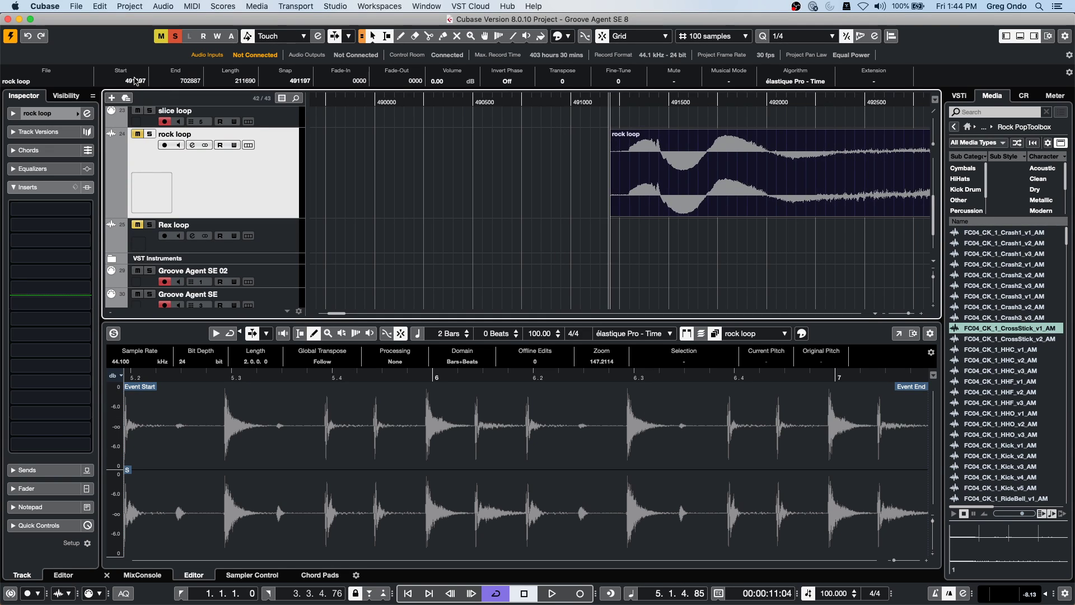
scroll(135, 80, "down", 20)
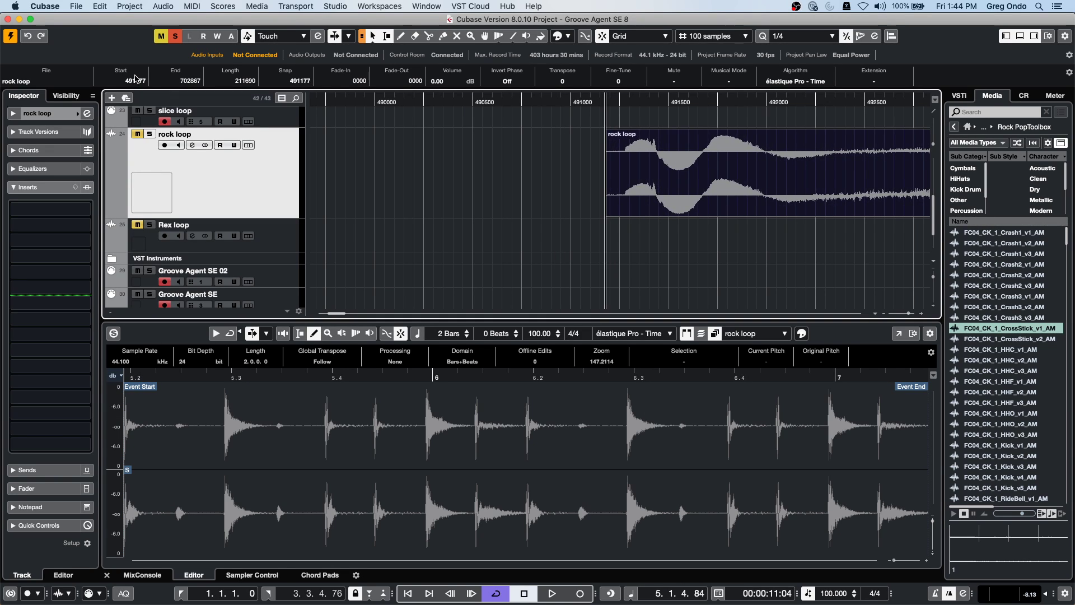
scroll(136, 78, "down", 12)
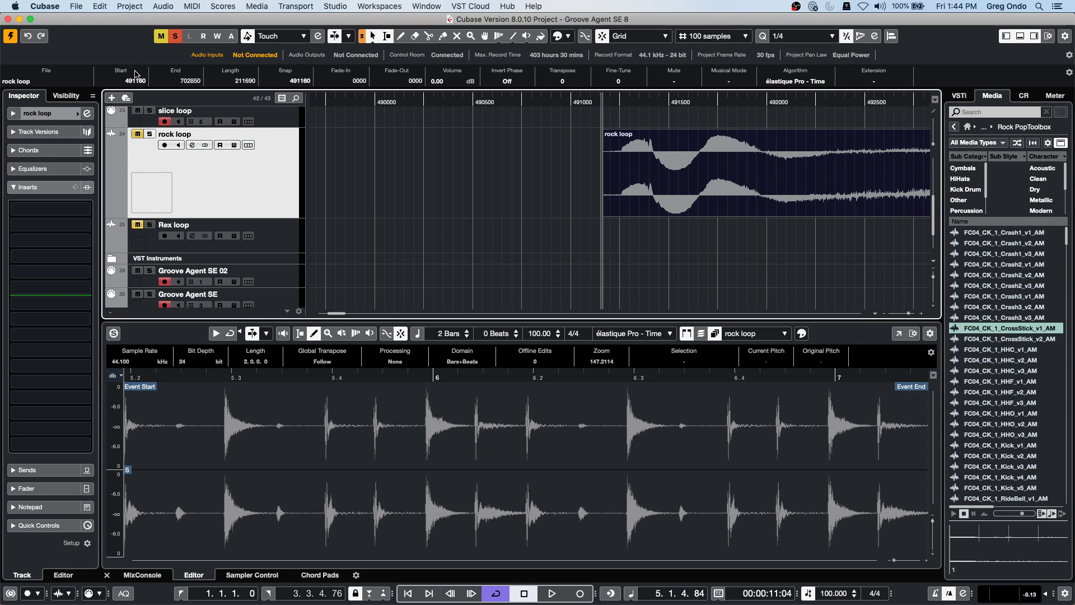
scroll(139, 81, "up", 3)
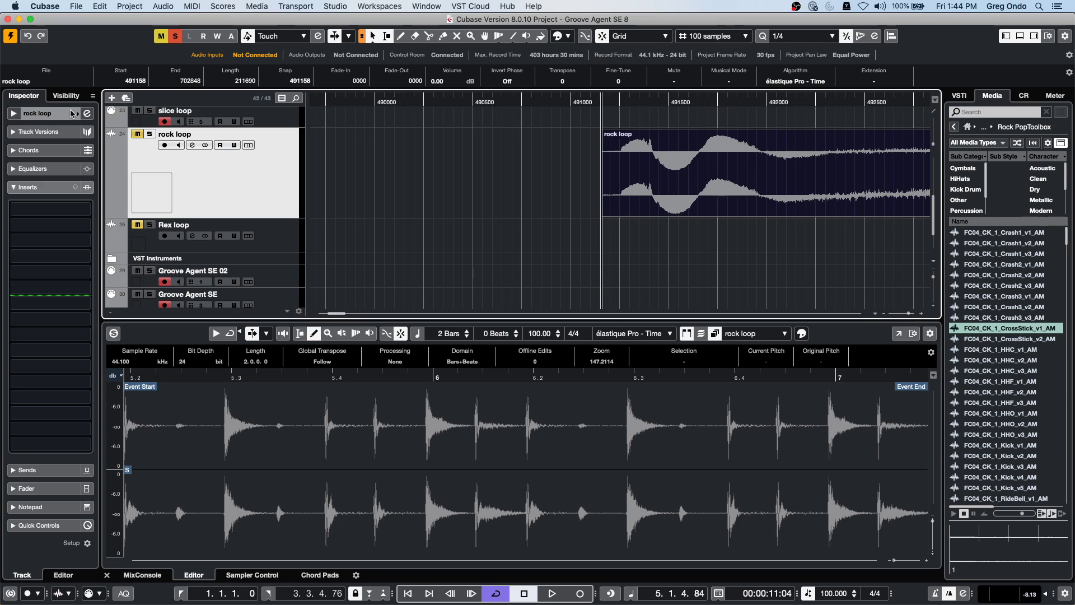
left_click(36, 114)
mouse_move(65, 189)
left_mouse_down()
mouse_move(48, 192)
mouse_move(65, 188)
left_mouse_up()
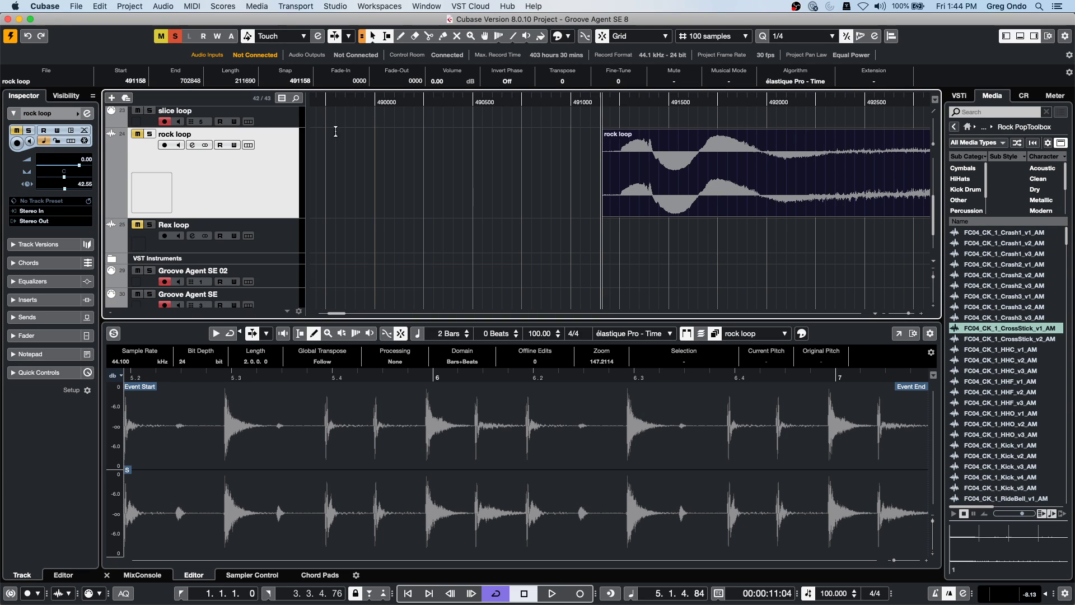
Step: Trim the end of the rock loop event to a length of 211674 samples and move its start to sample 491155
scroll(197, 81, "down", 2)
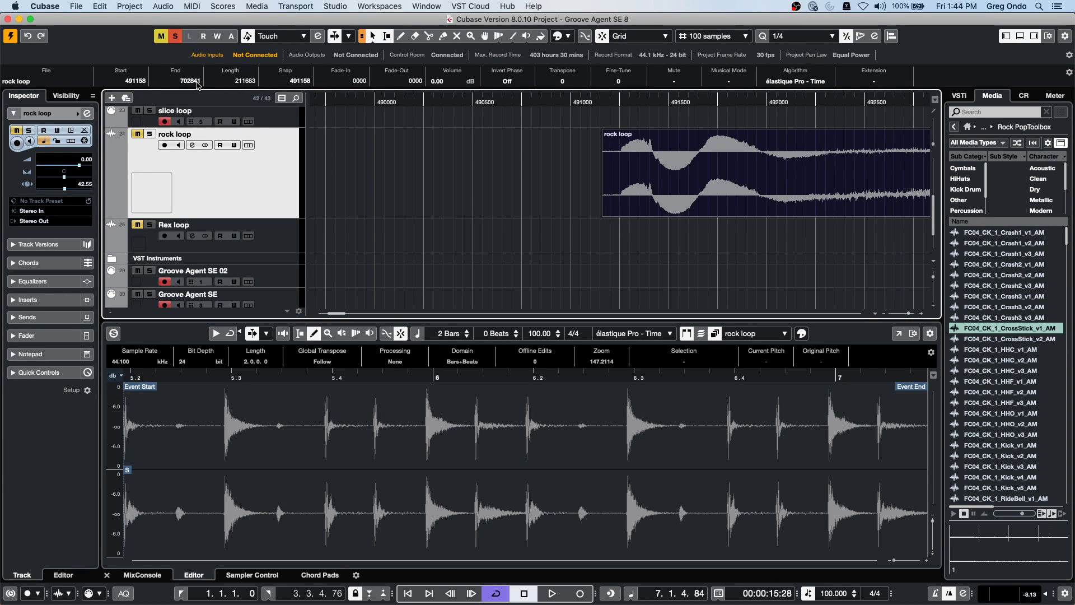
scroll(198, 82, "down", 4)
scroll(134, 82, "down", 3)
Step: Switch the project ruler's time format to Bars+Beats
right_click(525, 94)
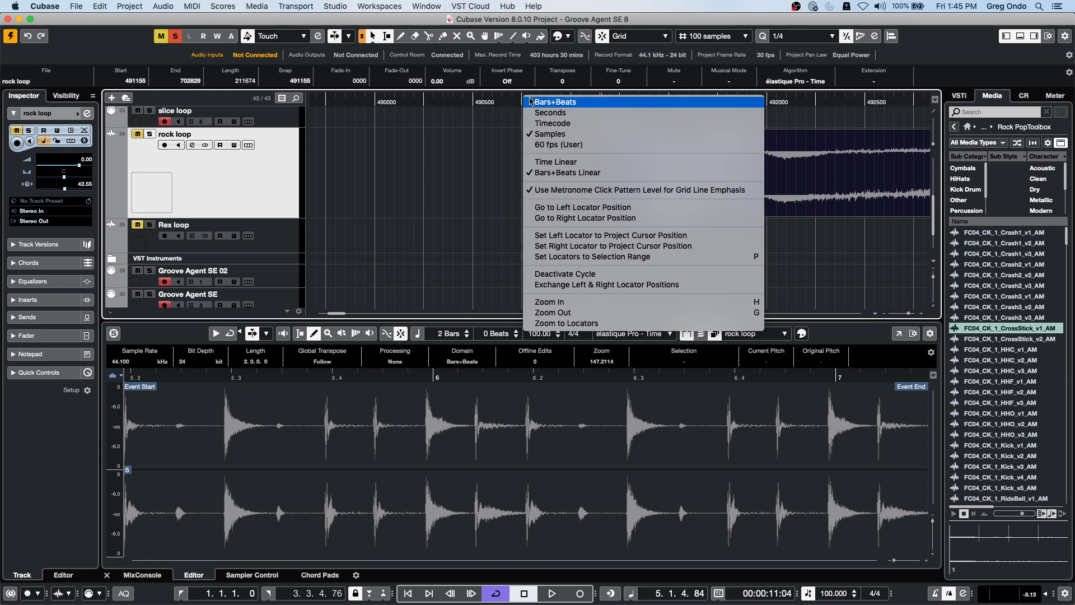
left_click(568, 105)
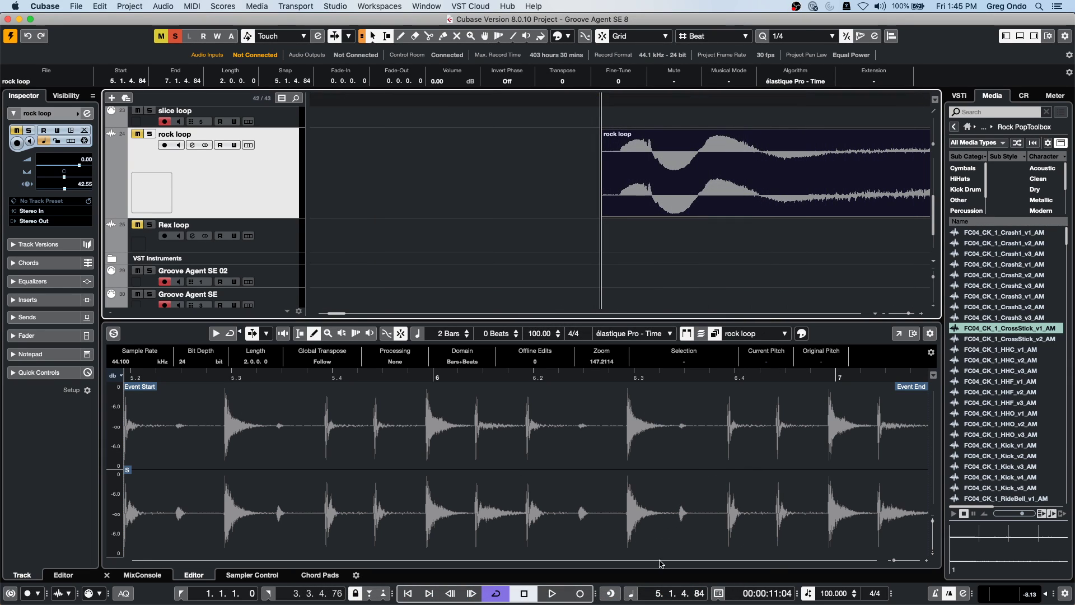
Step: Set the secondary time display to Samples and exchange it with the primary time format so the project runs in samples
left_click(797, 593)
left_click(754, 594)
left_click(754, 593)
left_click(719, 596)
left_click(734, 596)
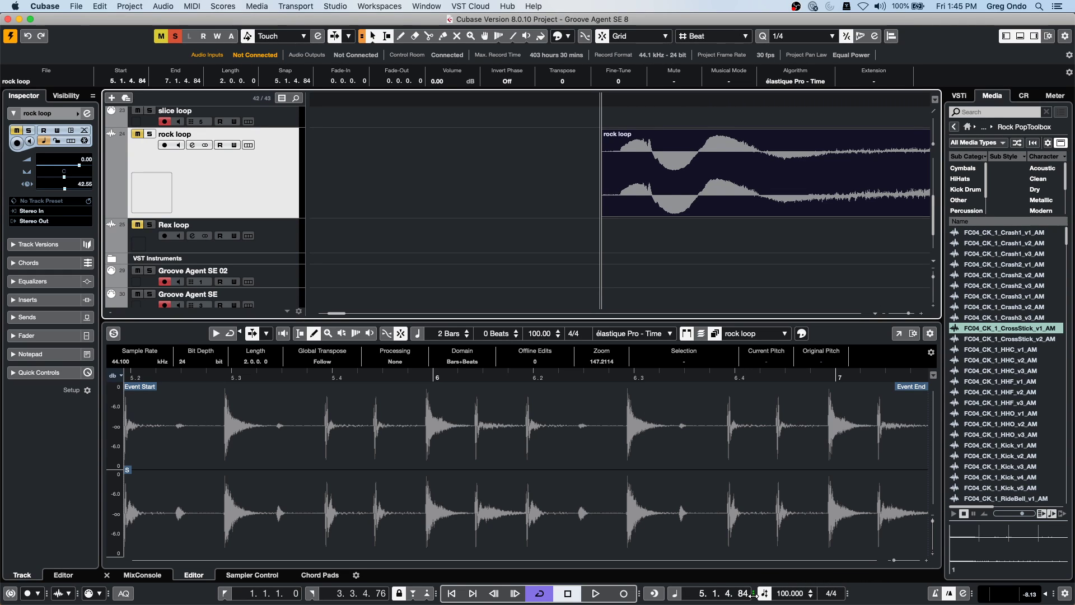
left_click(754, 594)
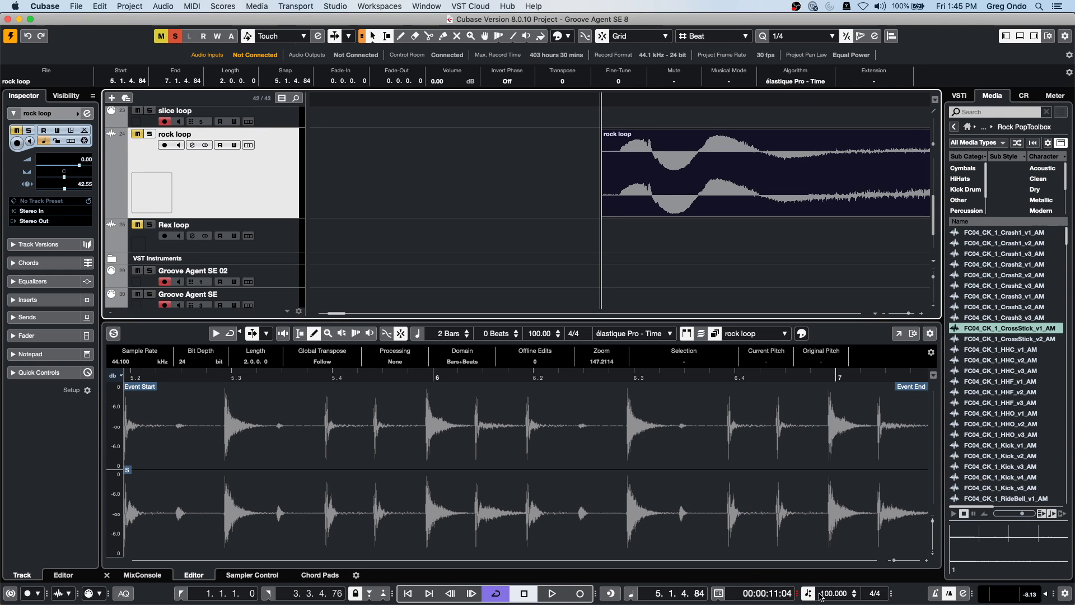
left_click(733, 597)
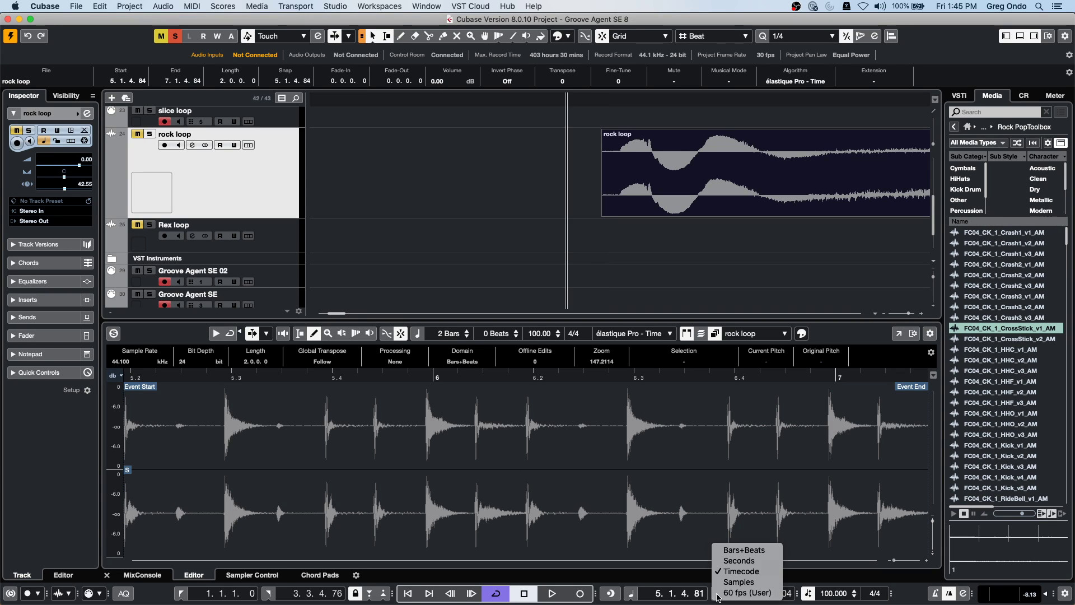
left_click(754, 574)
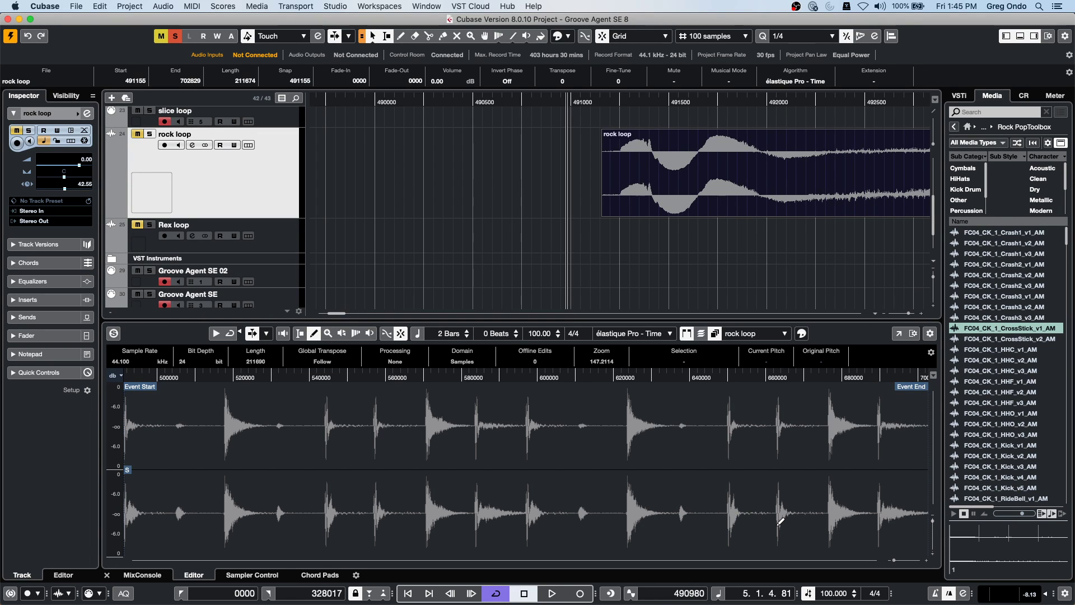
Step: Nudge the rock loop event's start earlier to sample 491135
key("period")
key("period")
key("period")
key("period")
scroll(144, 83, "down", 14)
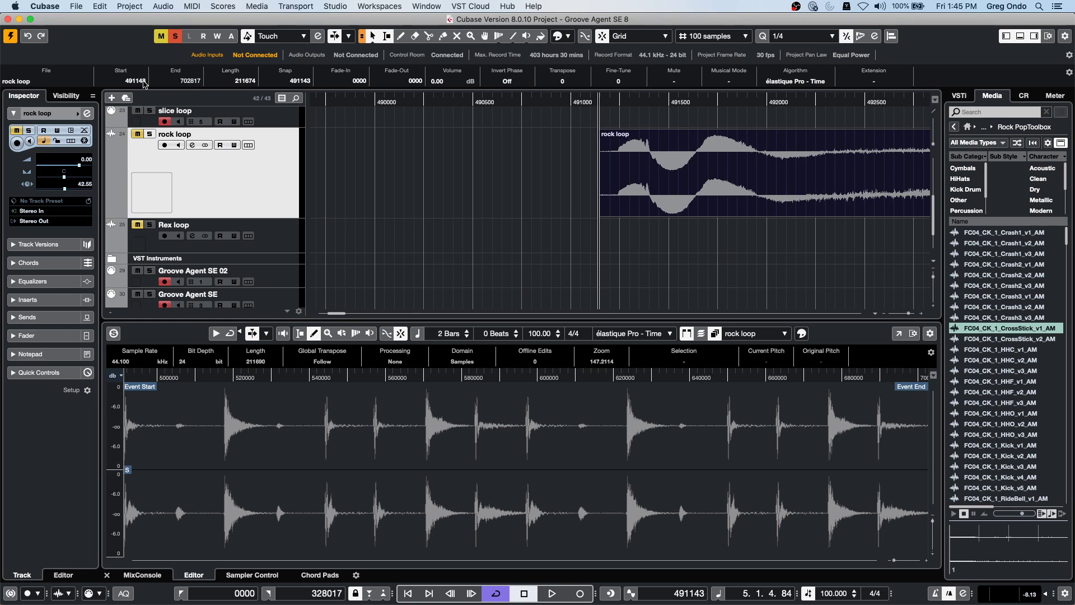
scroll(144, 83, "down", 3)
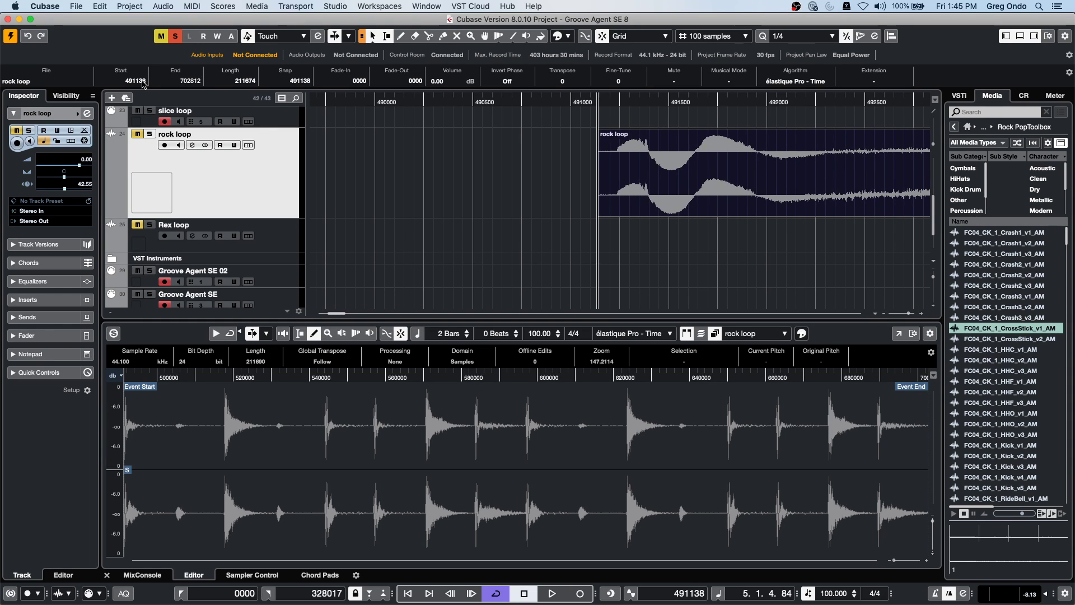
scroll(141, 85, "down", 3)
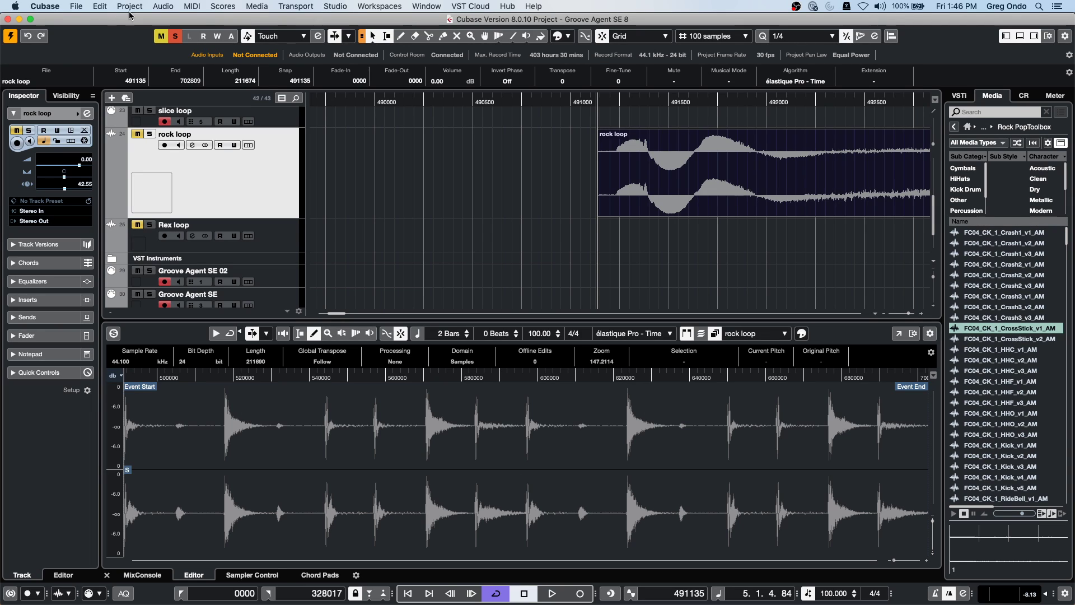
left_click(467, 7)
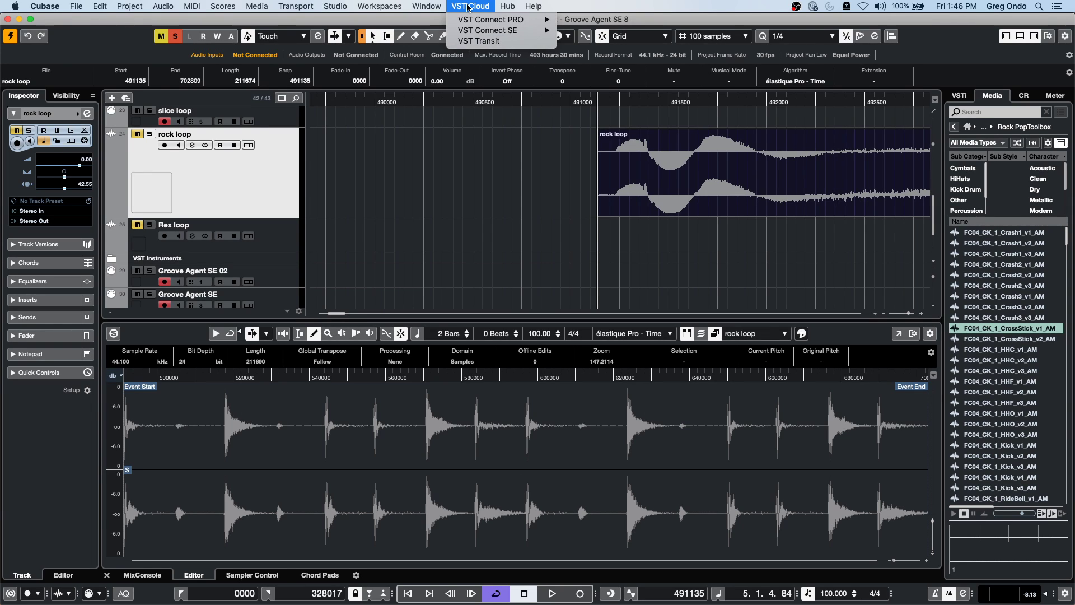
mouse_move(483, 35)
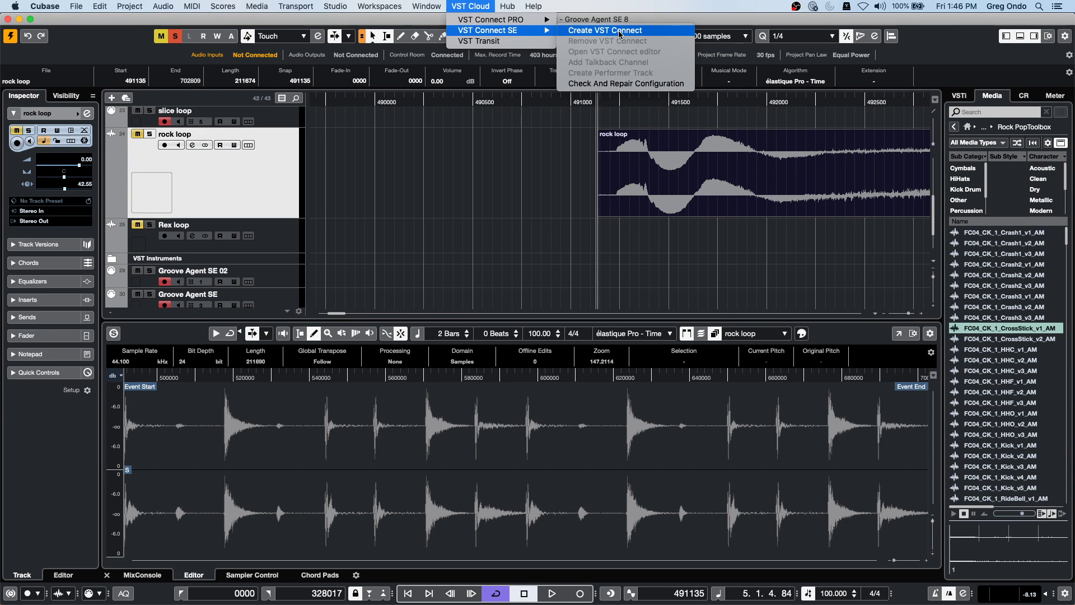
Step: Create a new empty project in the test folder
mouse_move(82, 6)
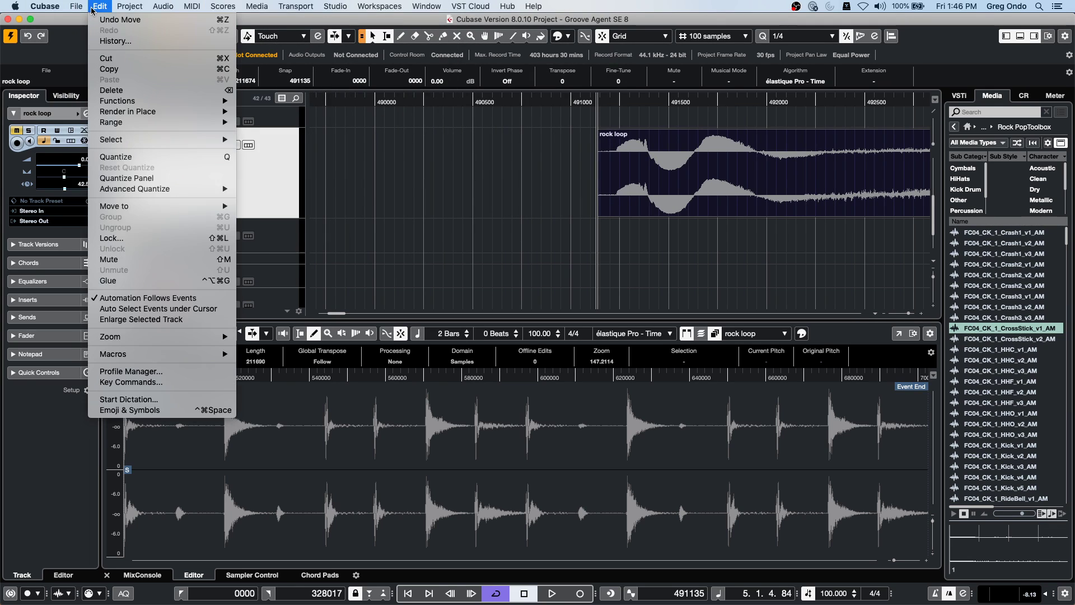
left_click(98, 20)
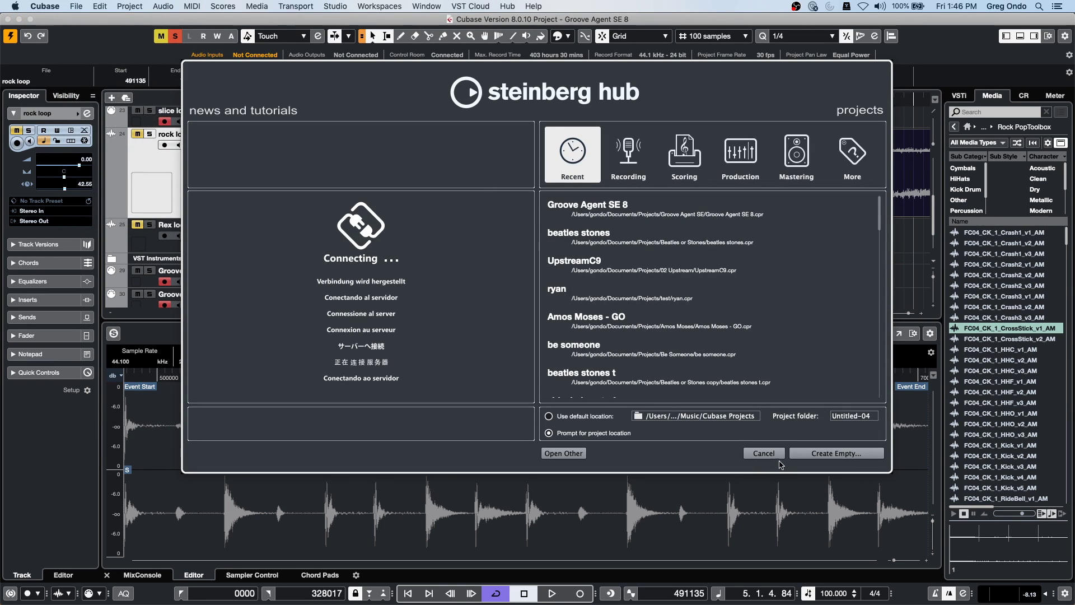
left_click(832, 453)
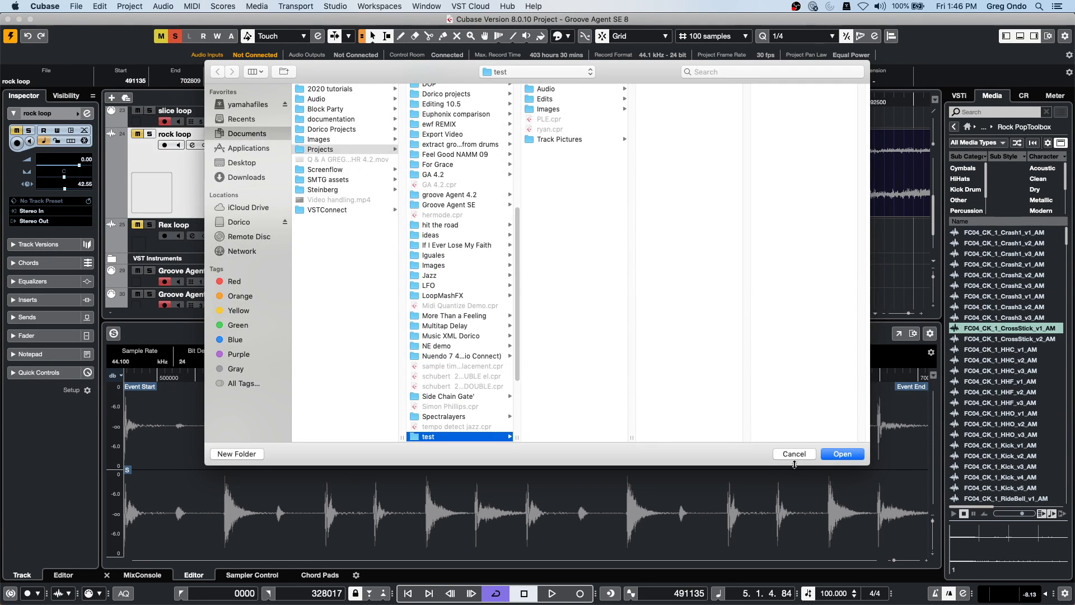
left_click(843, 453)
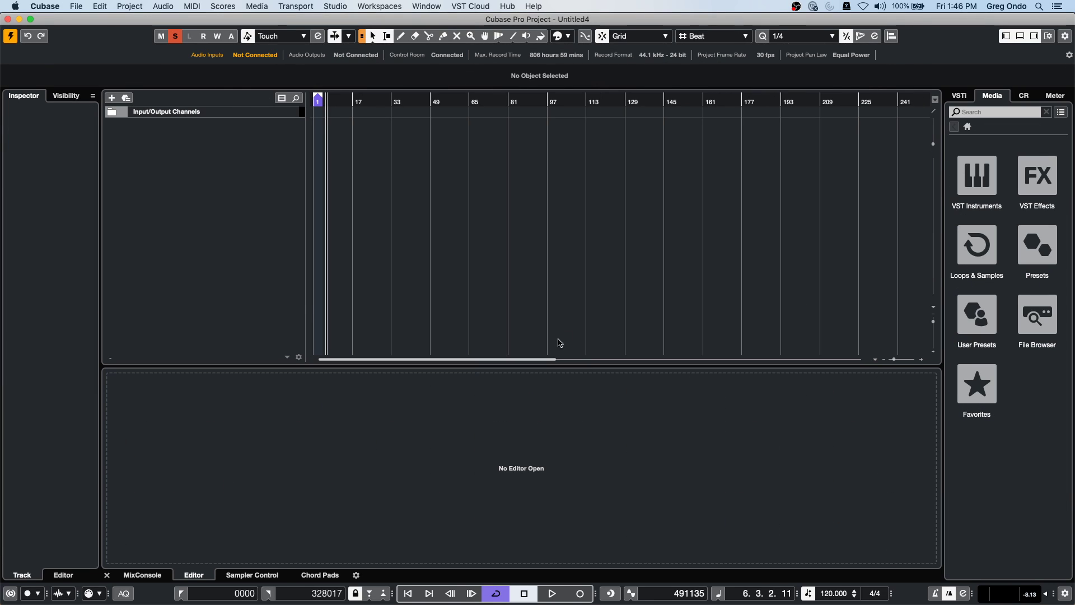
left_click(436, 7)
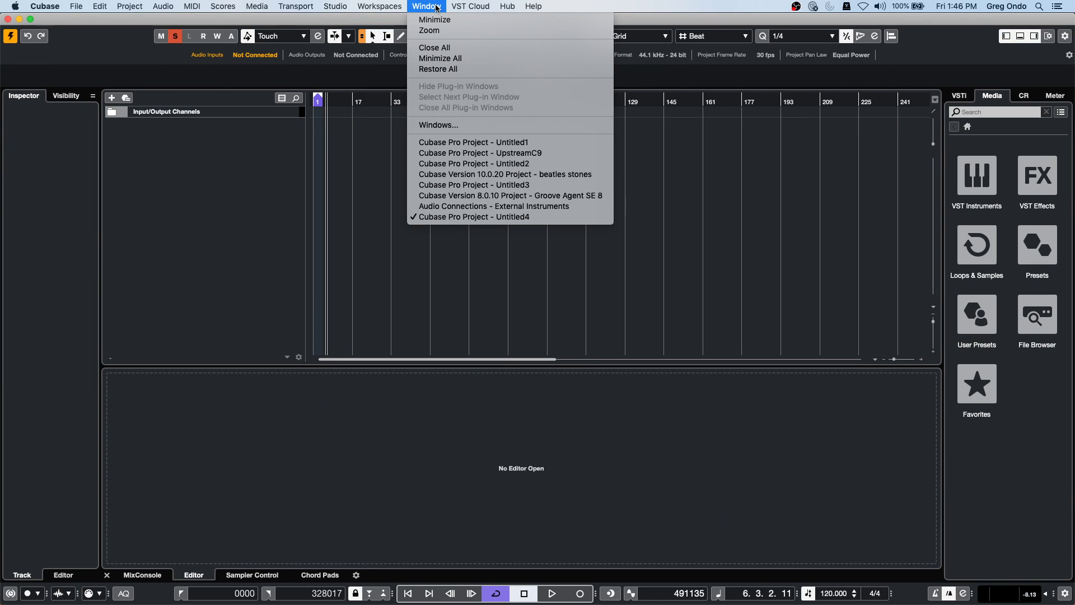
mouse_move(469, 6)
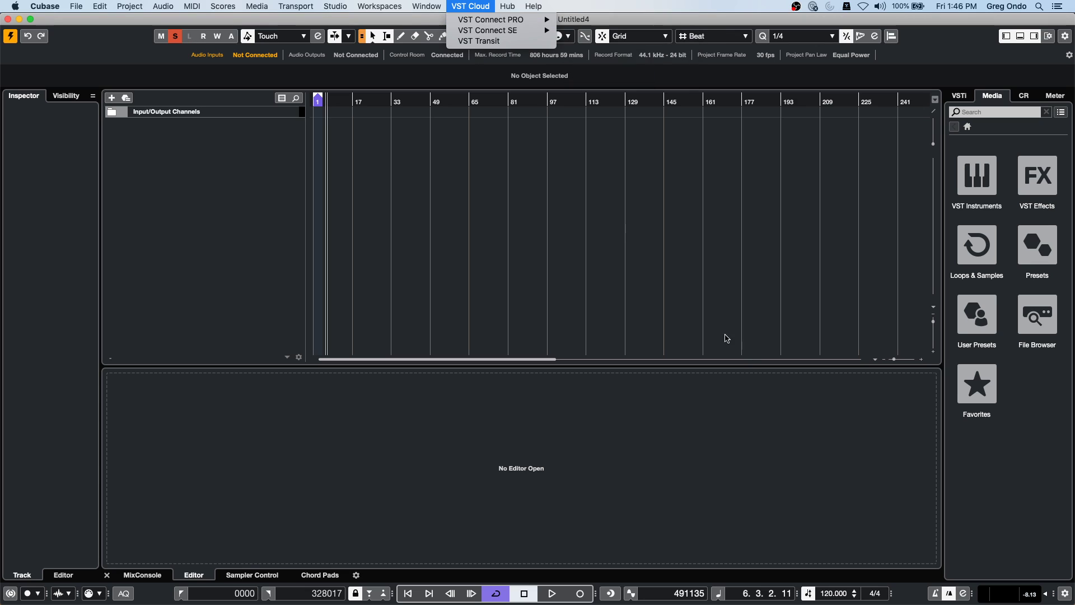
left_click(621, 336)
Step: Open the Control Room setup in Audio Connections
left_click(437, 6)
mouse_move(397, 6)
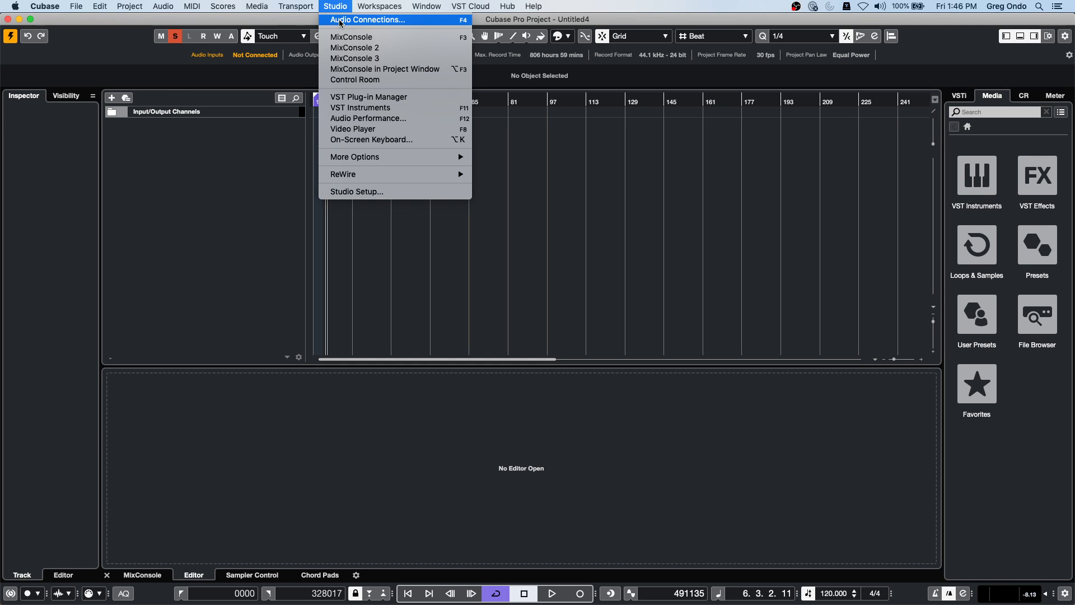
left_click(342, 21)
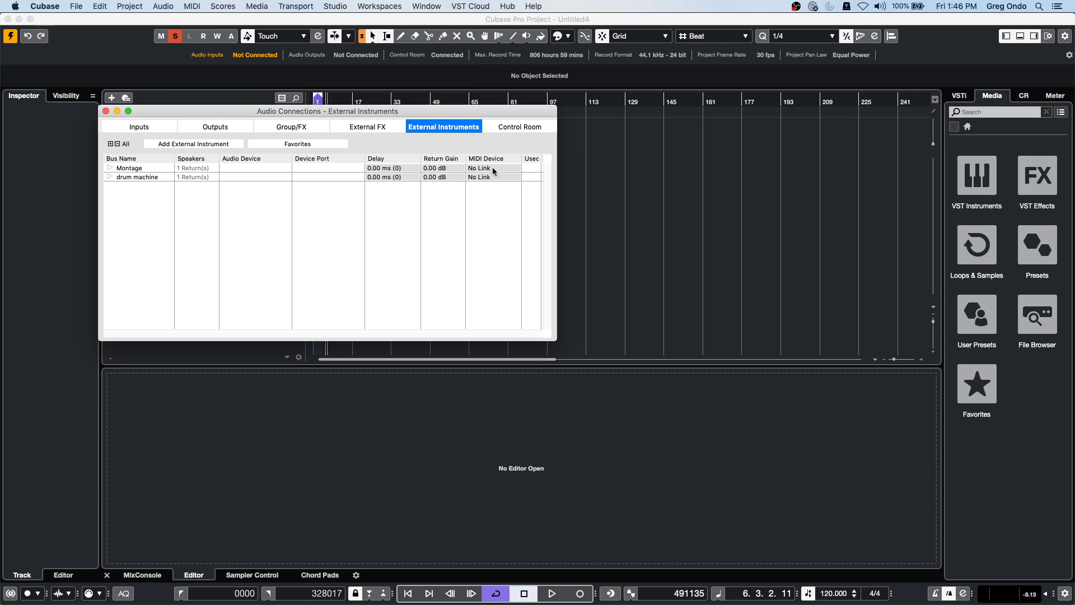
left_click(505, 129)
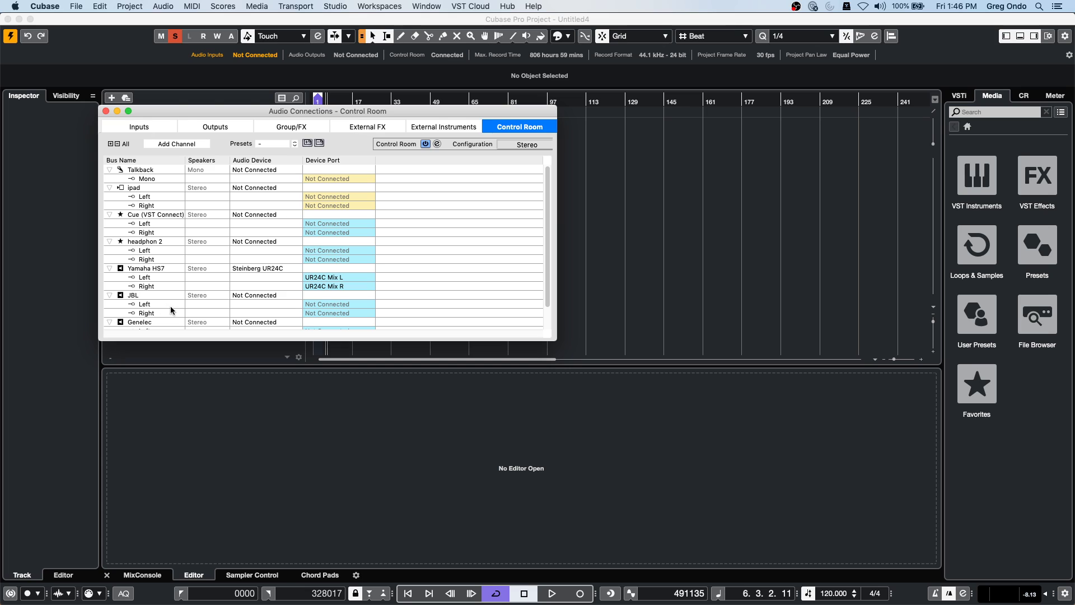
Step: Remove the Cue (VST Connect) and headphon 2 cue channels from the Control Room, confirming each removal
right_click(154, 217)
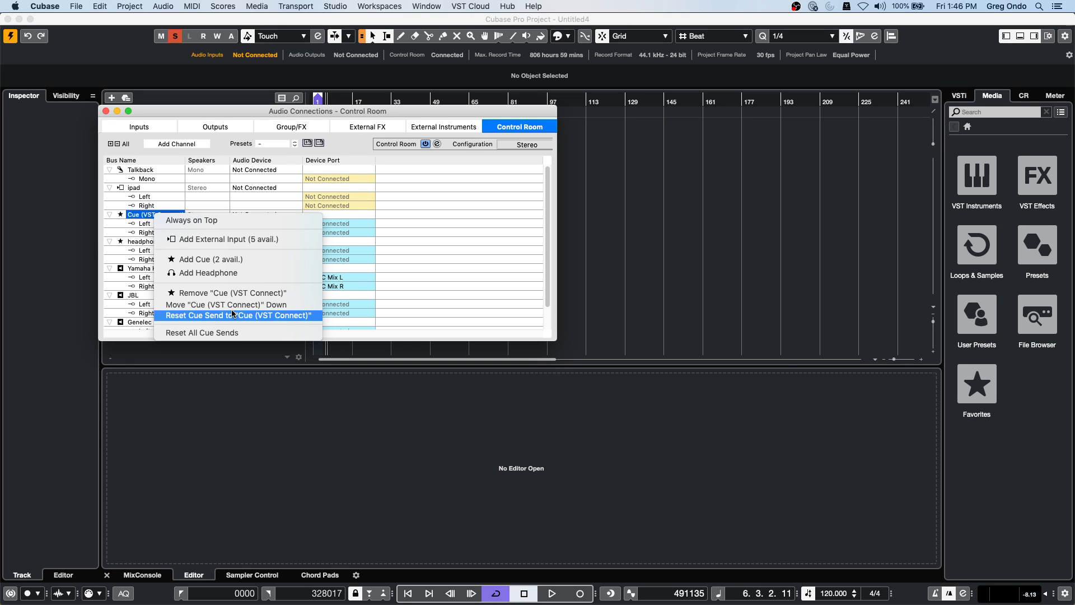
left_click(240, 292)
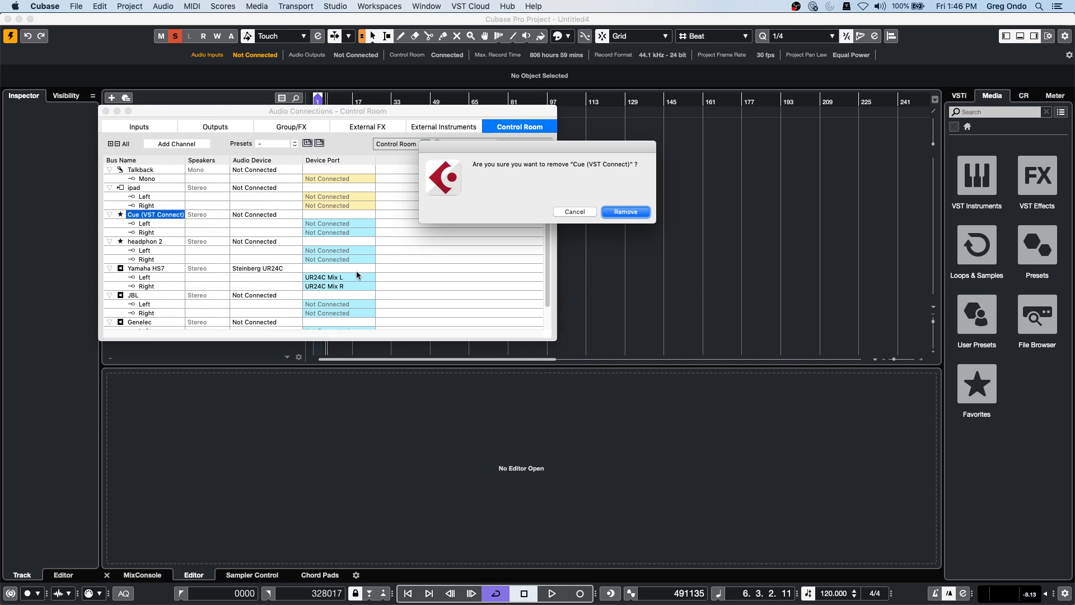
left_click(625, 211)
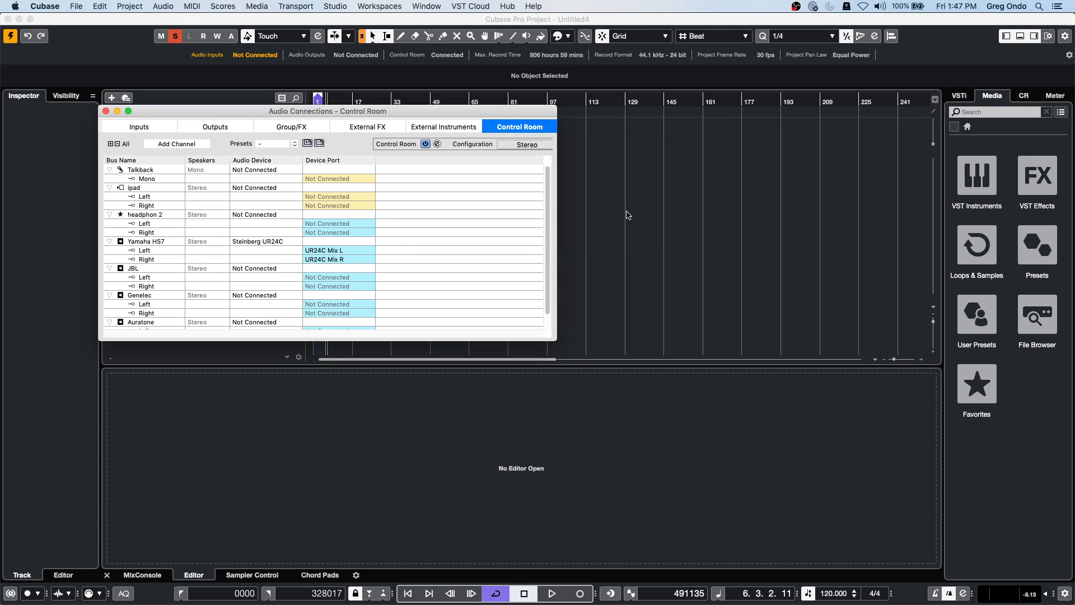
right_click(143, 216)
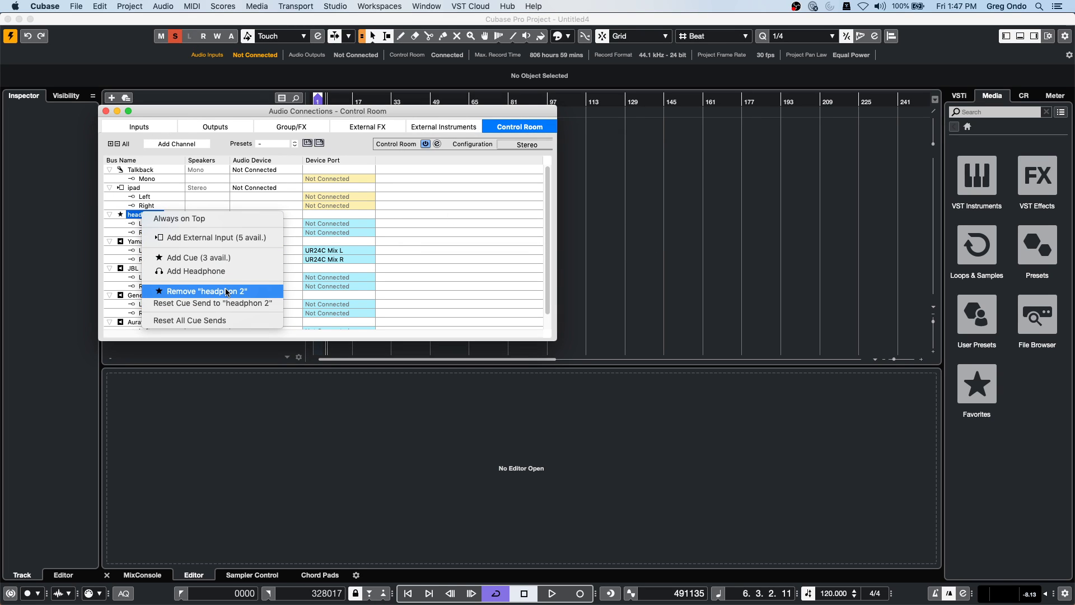
left_click(206, 291)
left_click(606, 211)
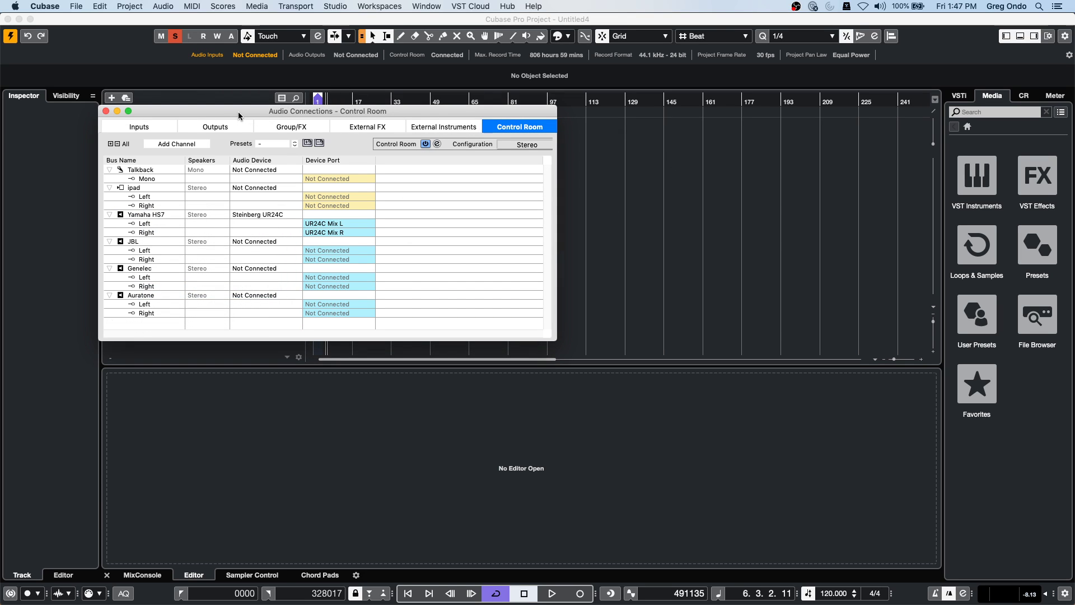
Step: Create VST Connect SE in the project, choosing UR24C Input 1 as the talkback device port
left_click_drag(238, 111, 635, 137)
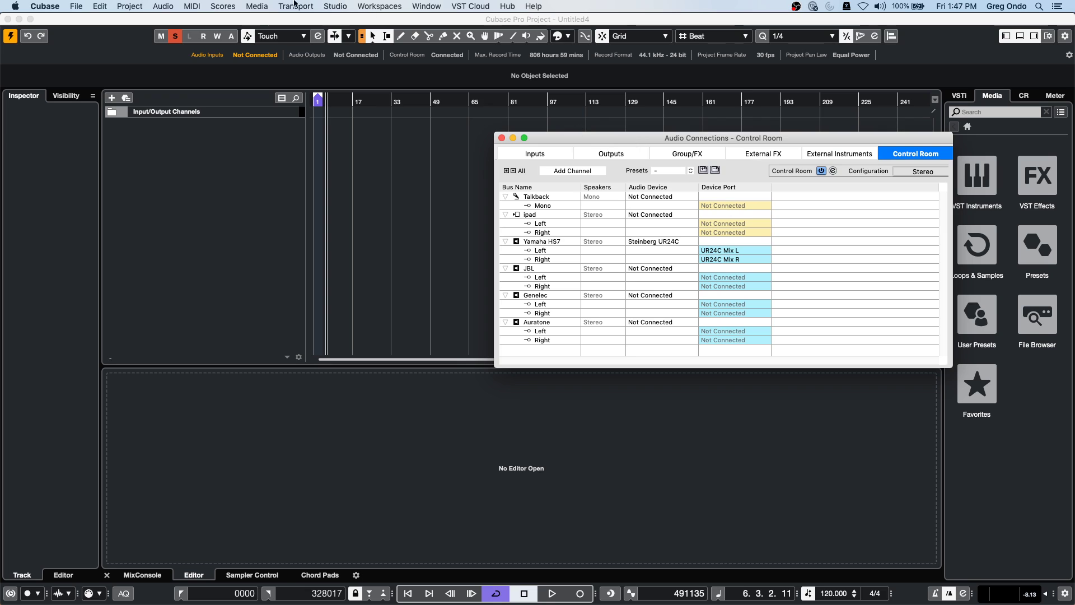
left_click(473, 6)
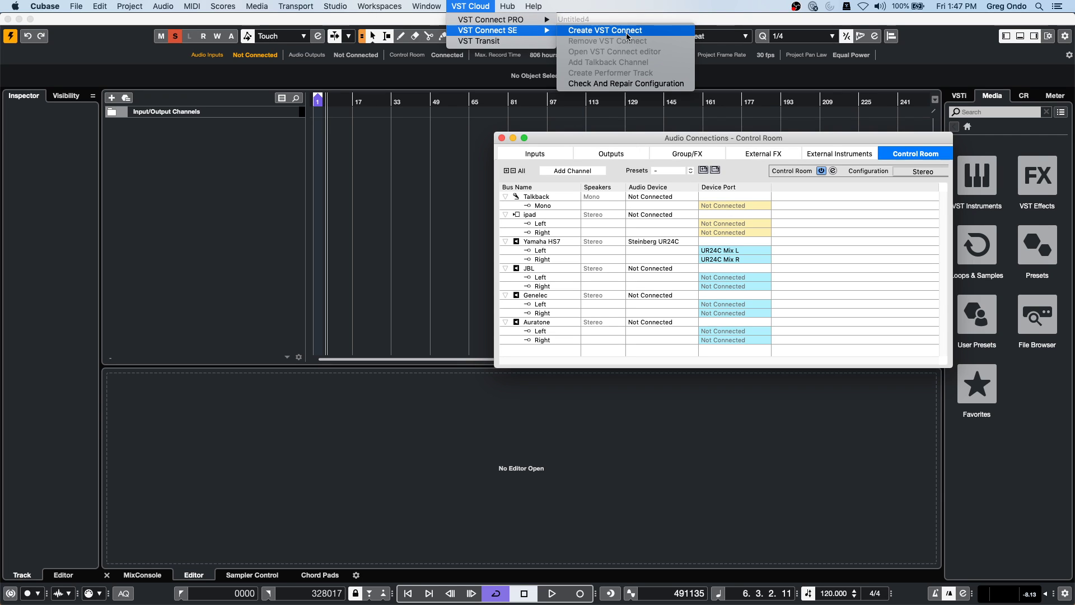
left_click(626, 35)
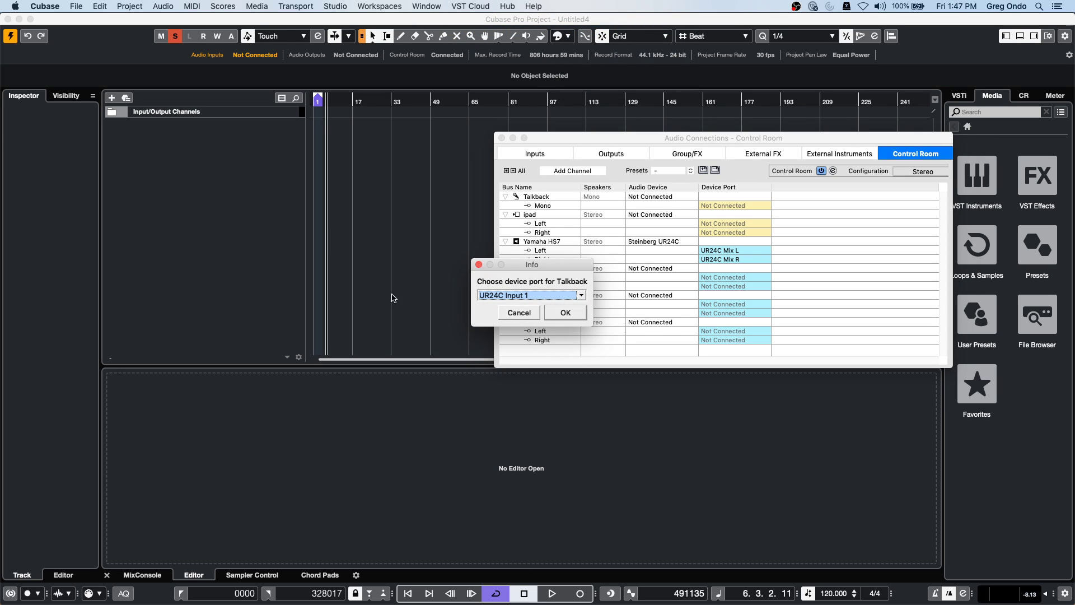
left_click(566, 313)
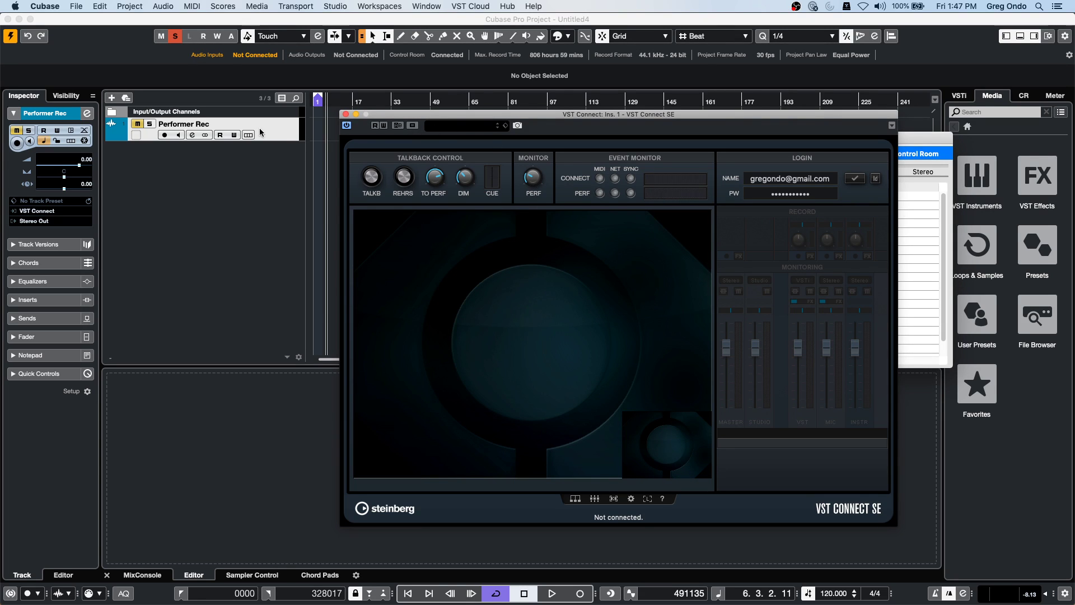
Step: Arrange the VST Connect and Audio Connections windows side by side and log in to VST Connect SE with the stored account
left_click_drag(469, 115, 186, 207)
left_click_drag(590, 141, 672, 160)
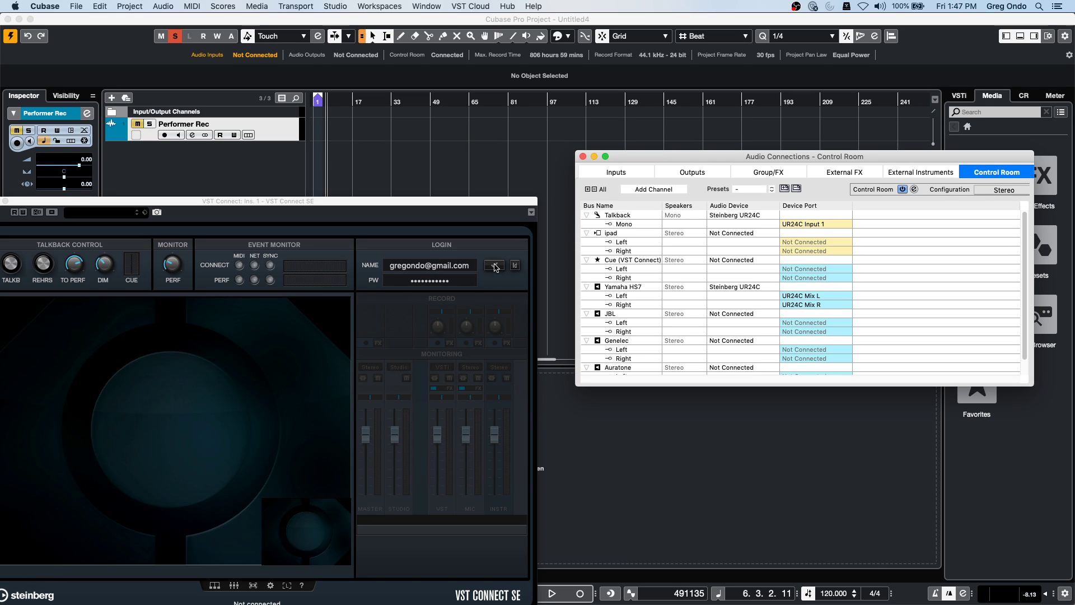
left_click(498, 269)
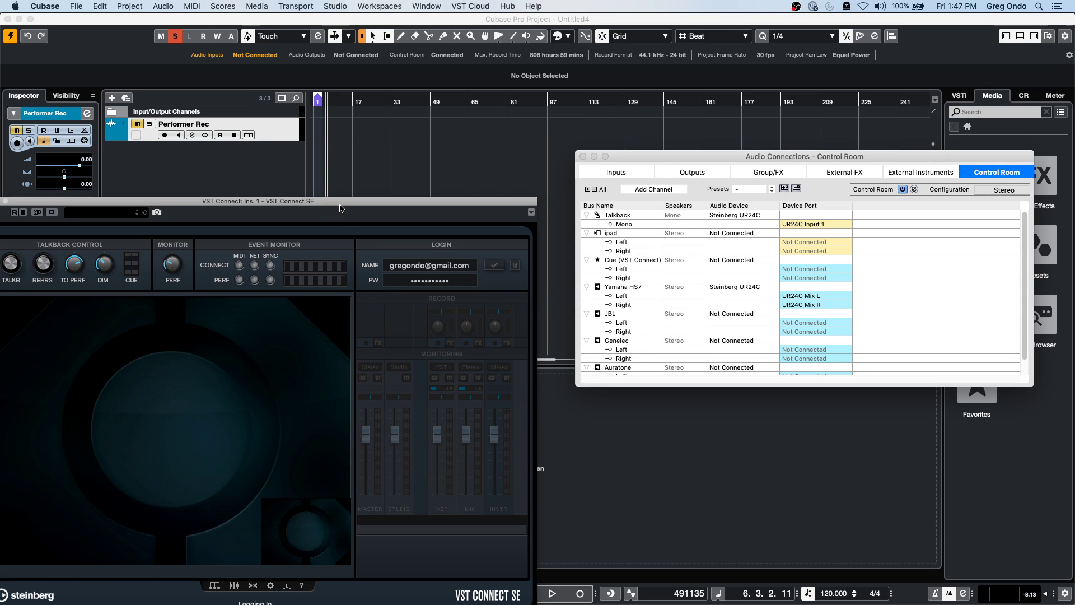
left_click_drag(341, 206, 433, 143)
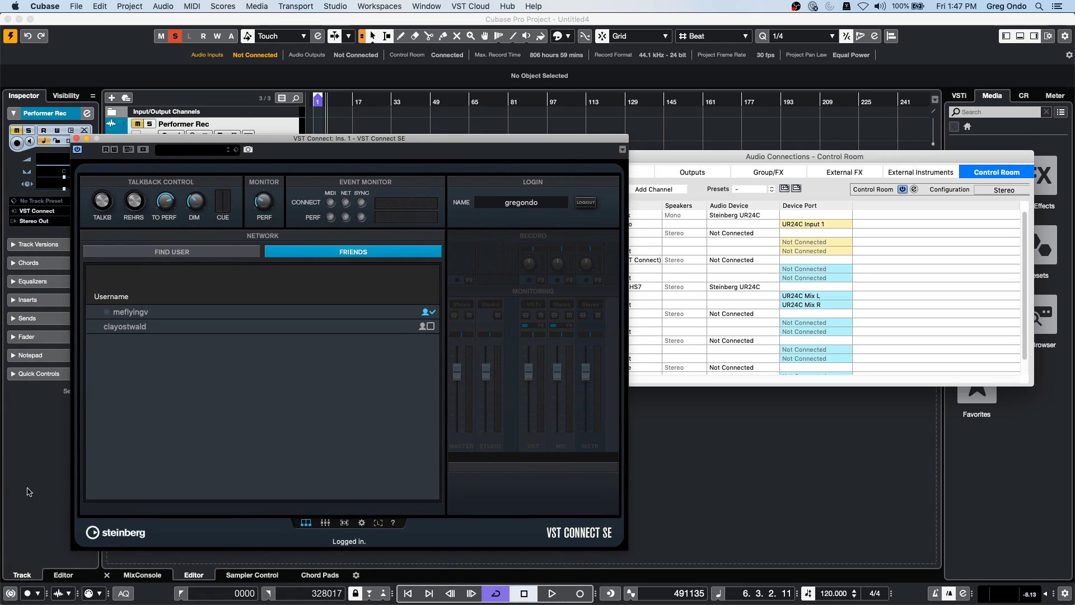
Step: Look over the Friends list and the Find User search in the VST Connect network view
left_click(149, 317)
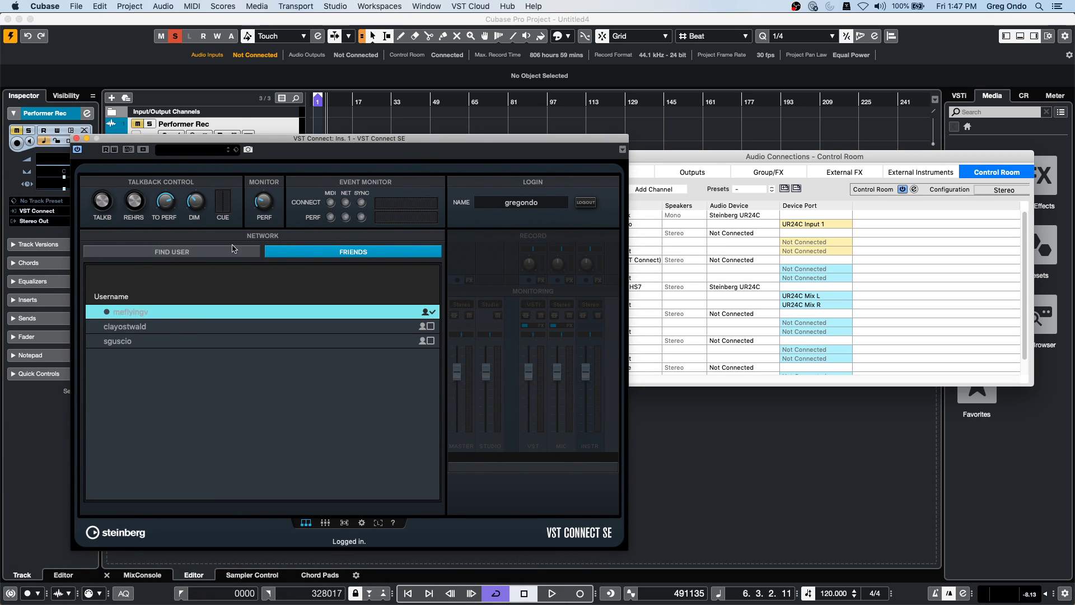
left_click(180, 251)
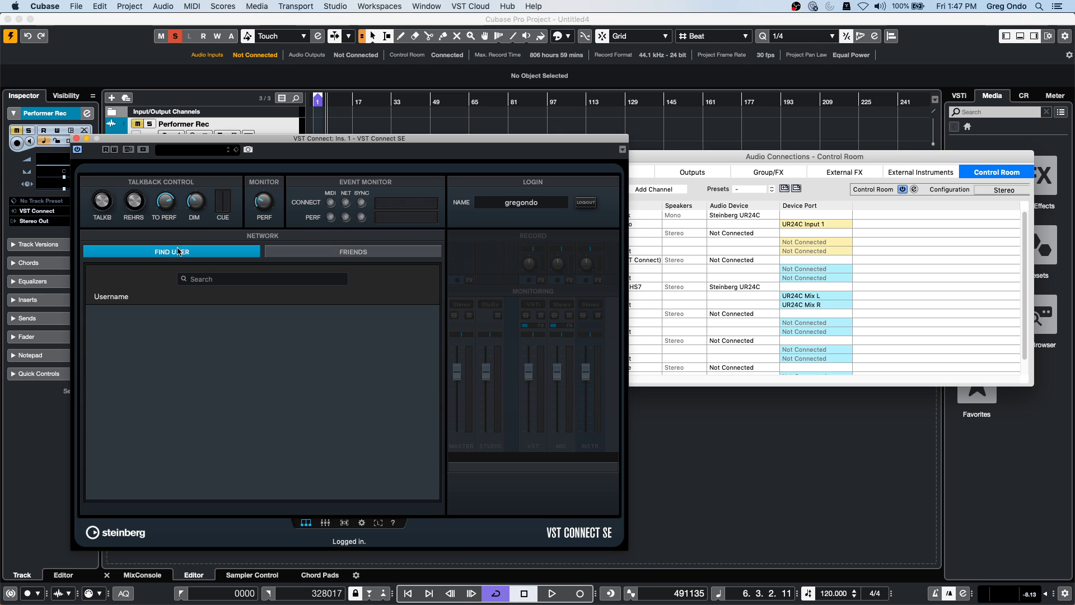
left_click(311, 252)
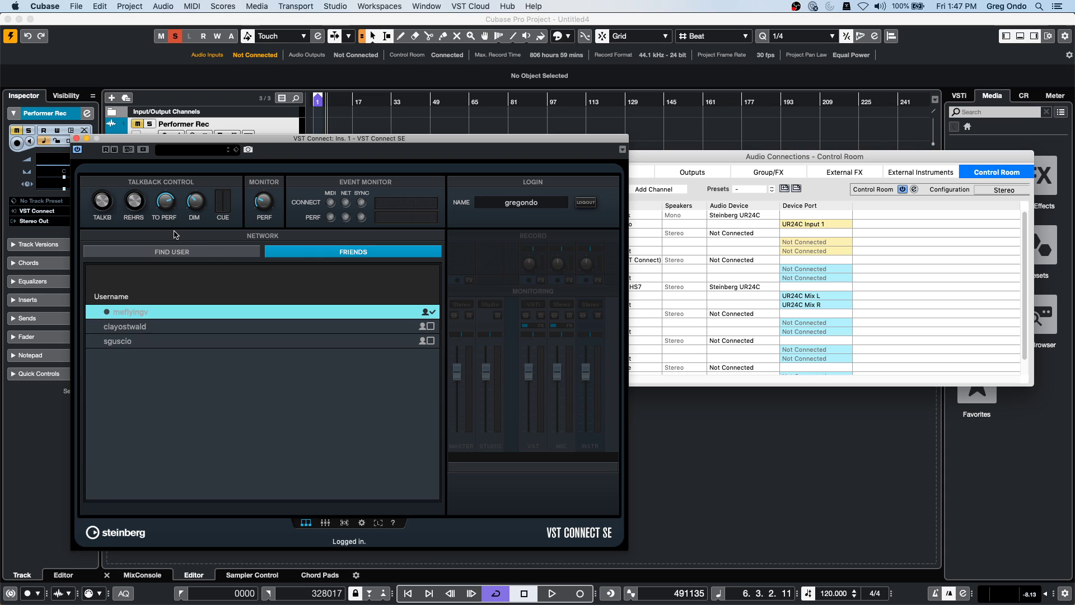
Step: Toggle the VST Connect talkback on and off, and unmute the Performer Rec track
left_click(103, 215)
left_click(101, 212)
left_click(102, 211)
left_click(102, 211)
left_click_drag(196, 144, 417, 173)
left_click(138, 127)
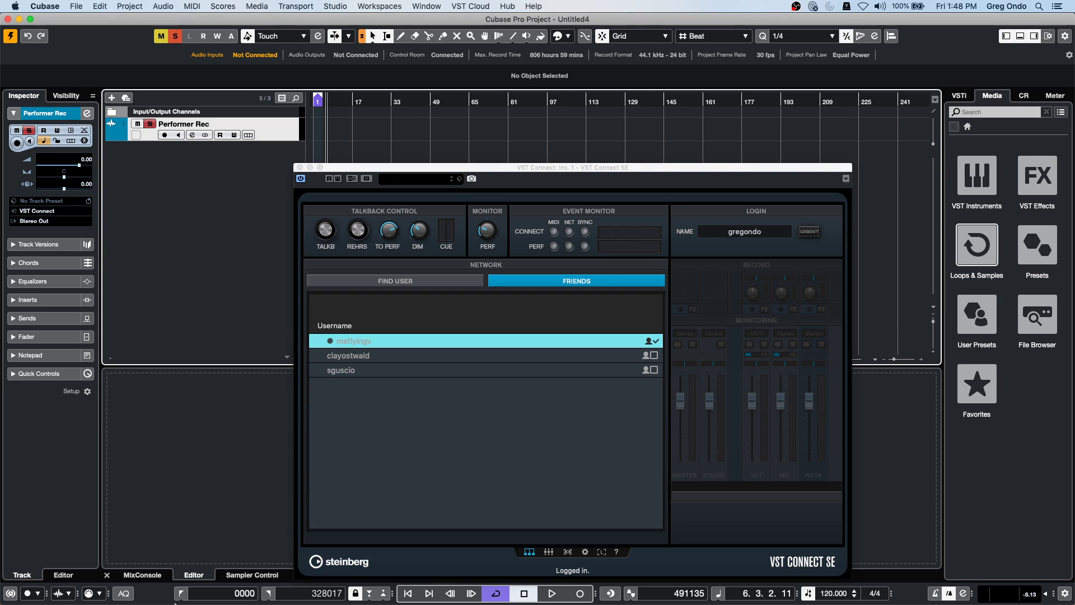
Step: Add five stereo audio tracks with Stereo In as the input and Stereo Out as the output
right_click(178, 193)
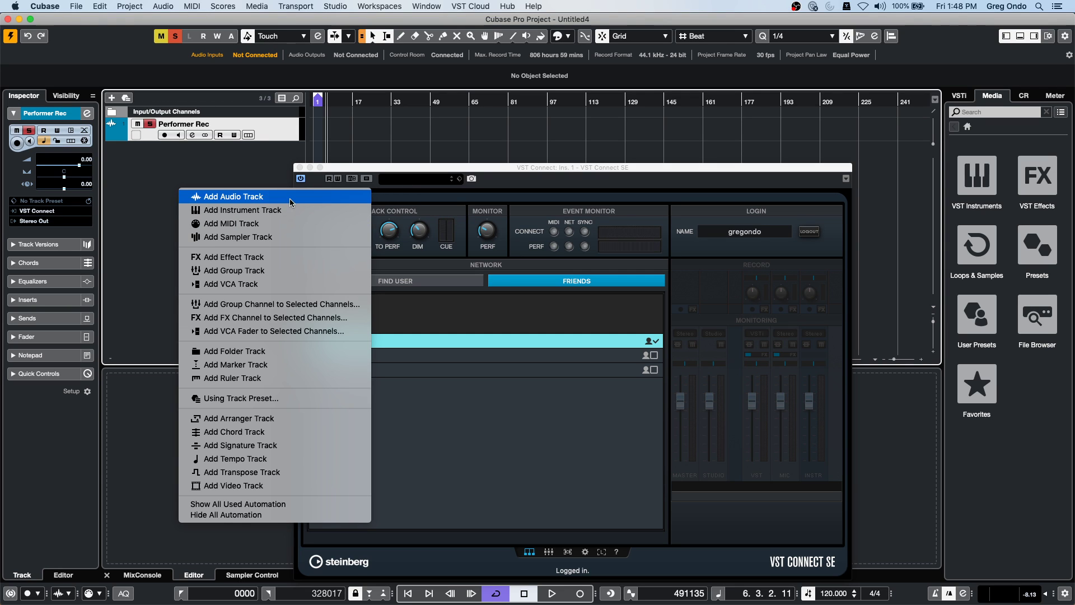
left_click(469, 214)
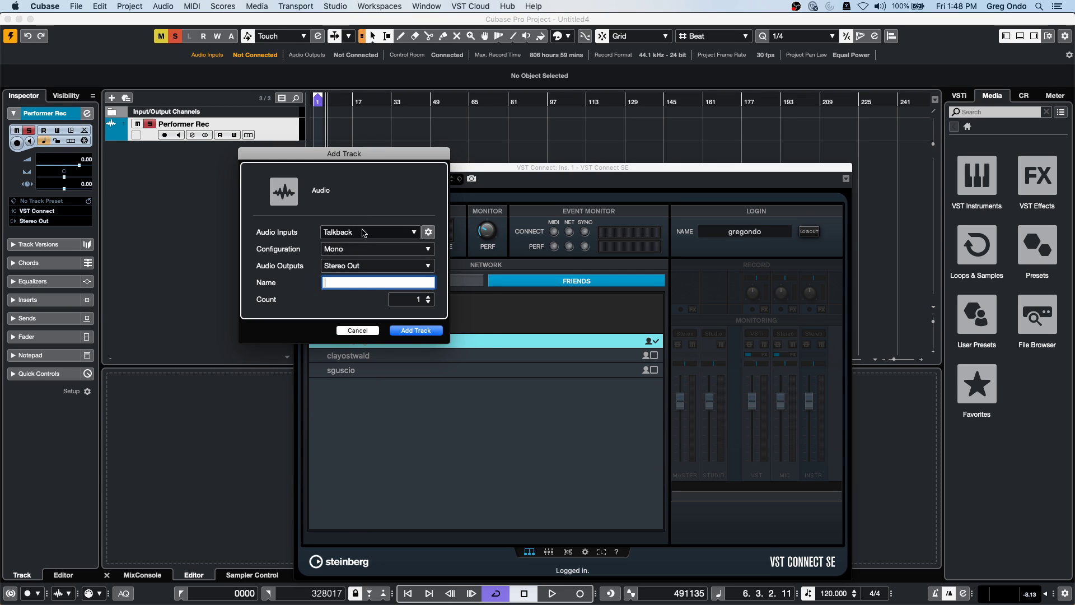
left_click(387, 232)
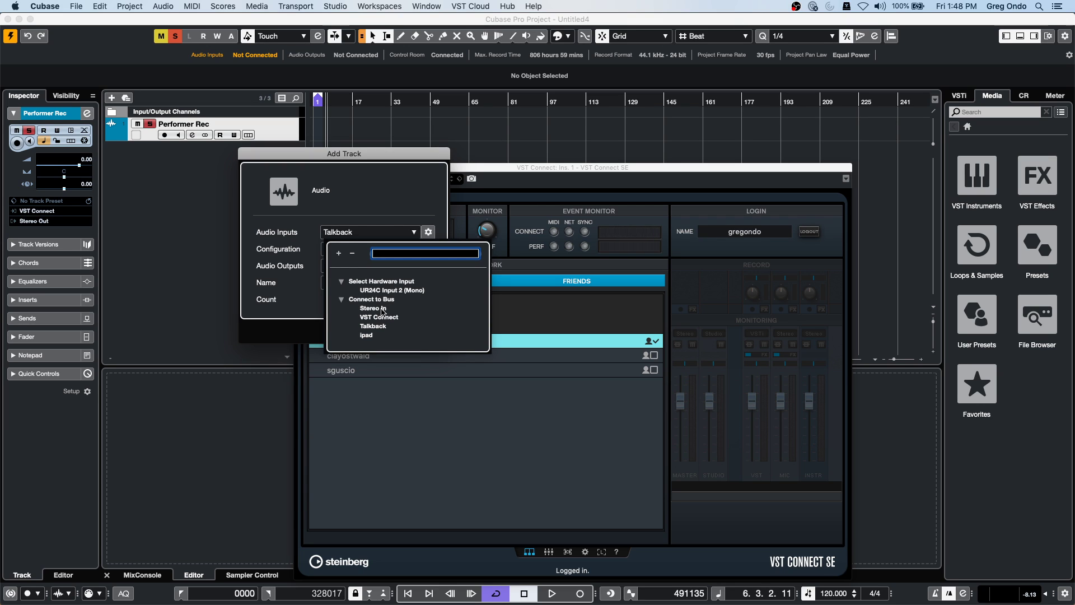
left_click(380, 308)
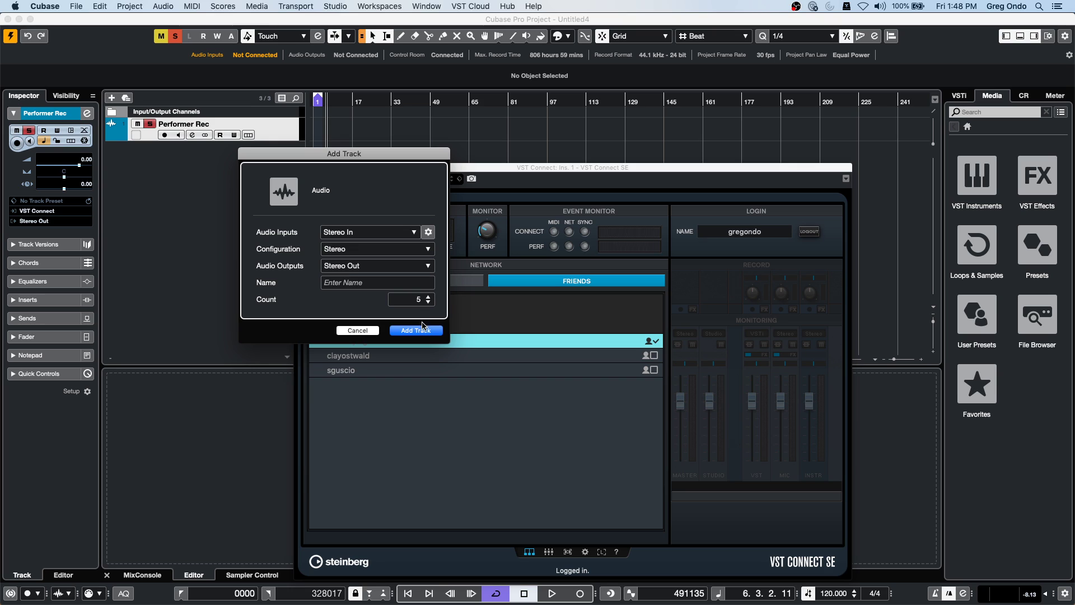
left_click(421, 330)
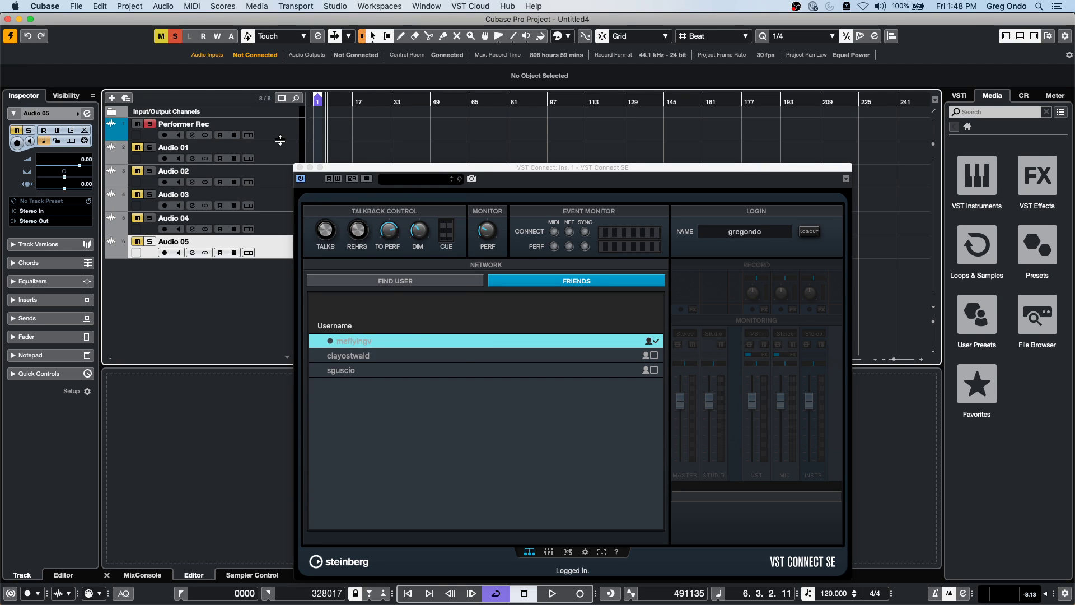
Step: Switch VST Connect SE from the network list to the video view and move its window clear of the track list
left_click_drag(359, 171, 411, 160)
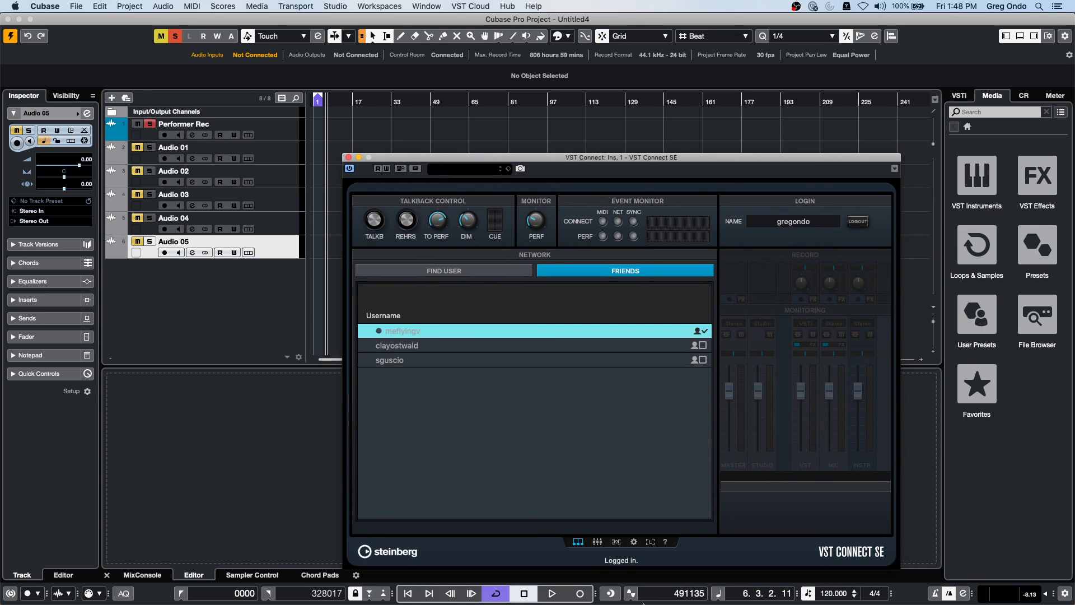
left_click(598, 541)
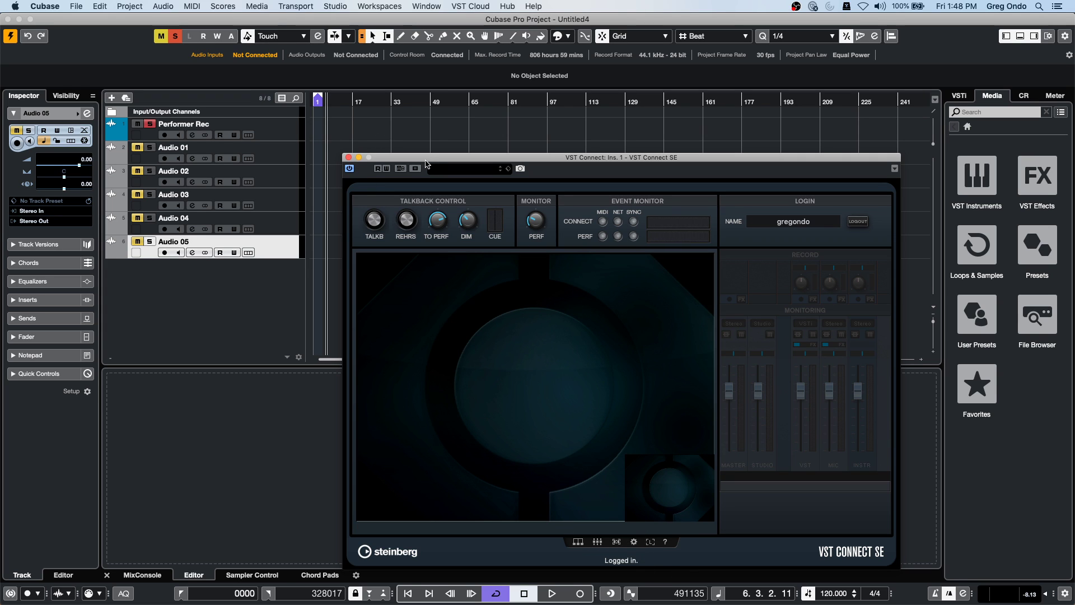
left_click_drag(425, 161, 197, 269)
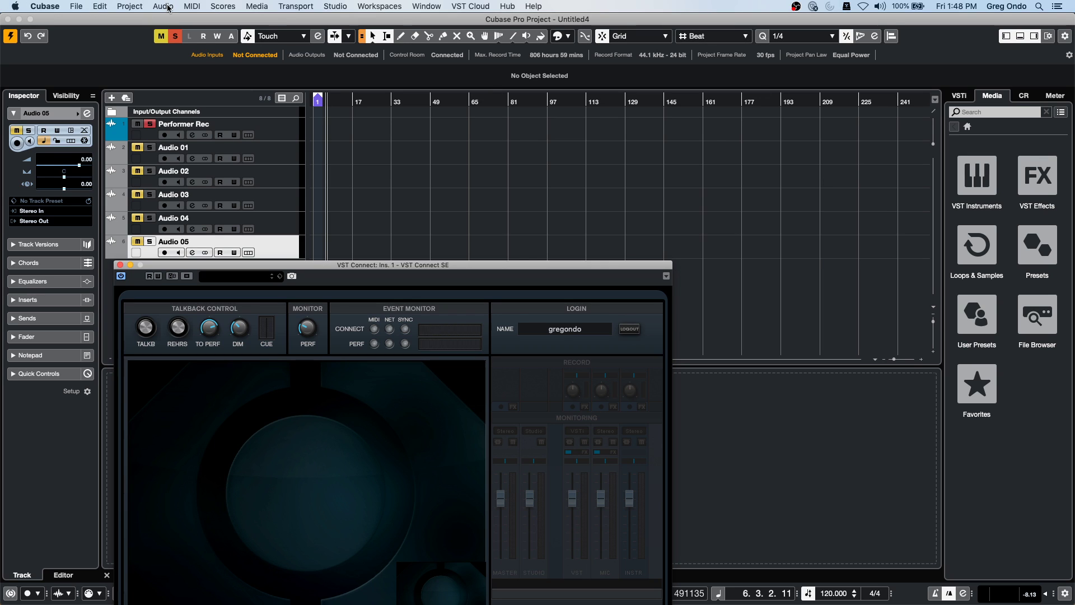
Step: Open the MixConsole, enable the Cue Sends rack and expand it
key("F3")
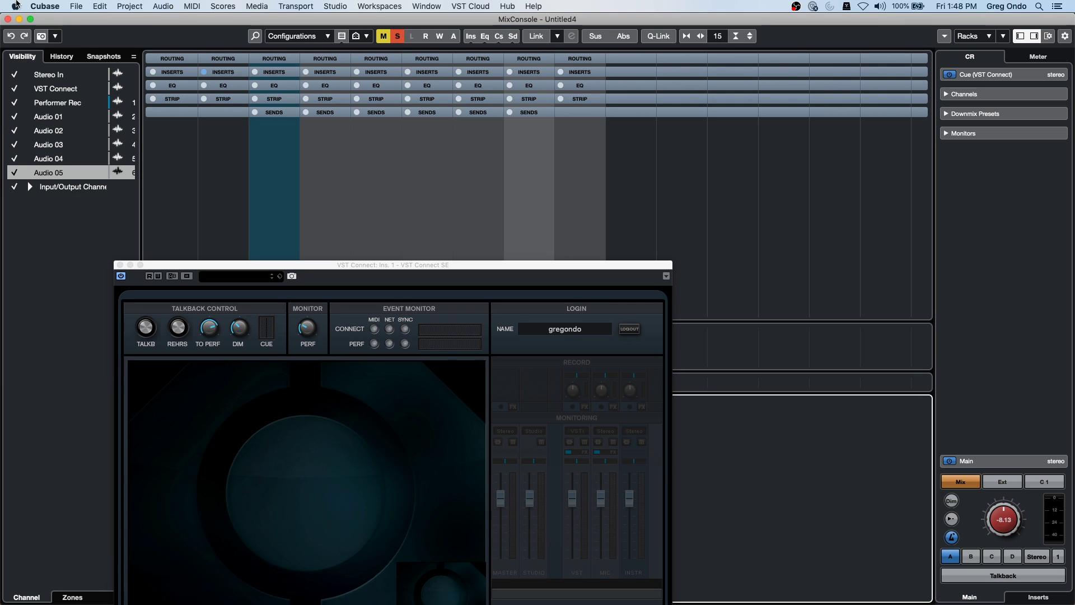
left_click(945, 36)
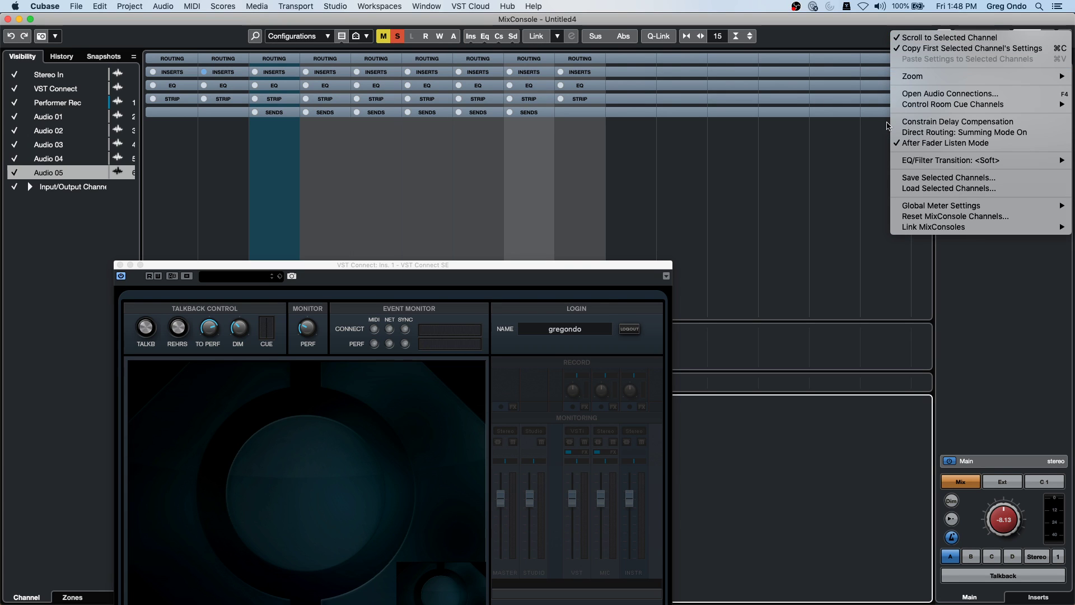
left_click(794, 180)
left_click(971, 37)
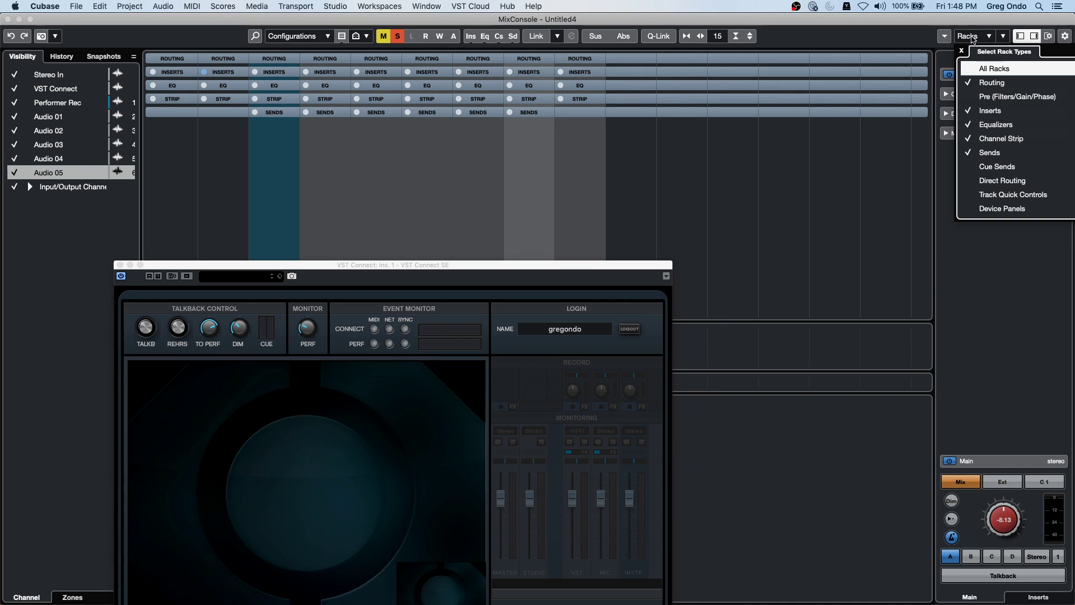
left_click(978, 167)
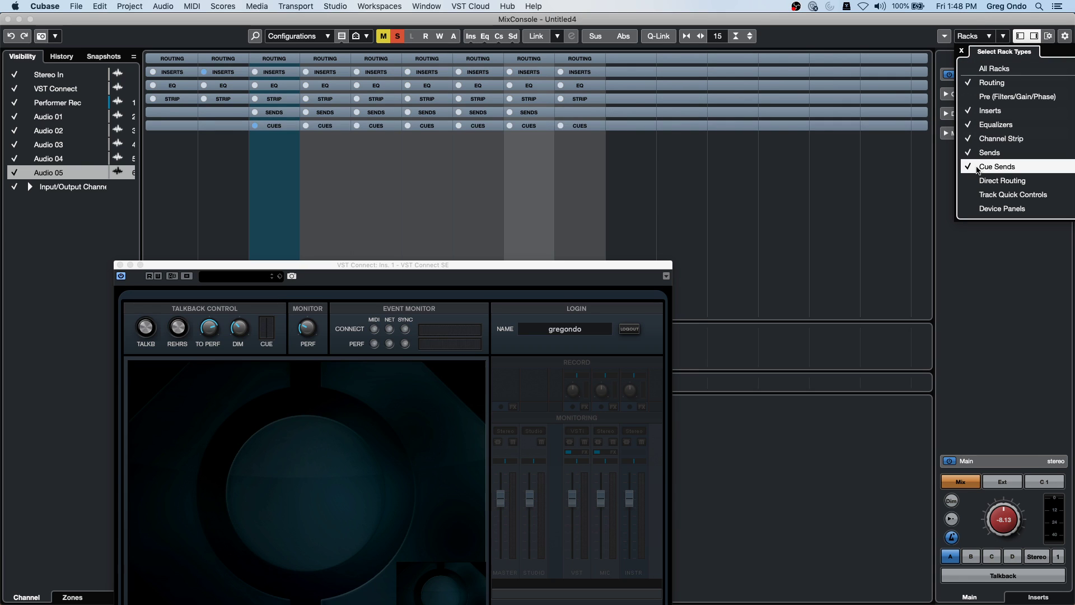
left_click(326, 134)
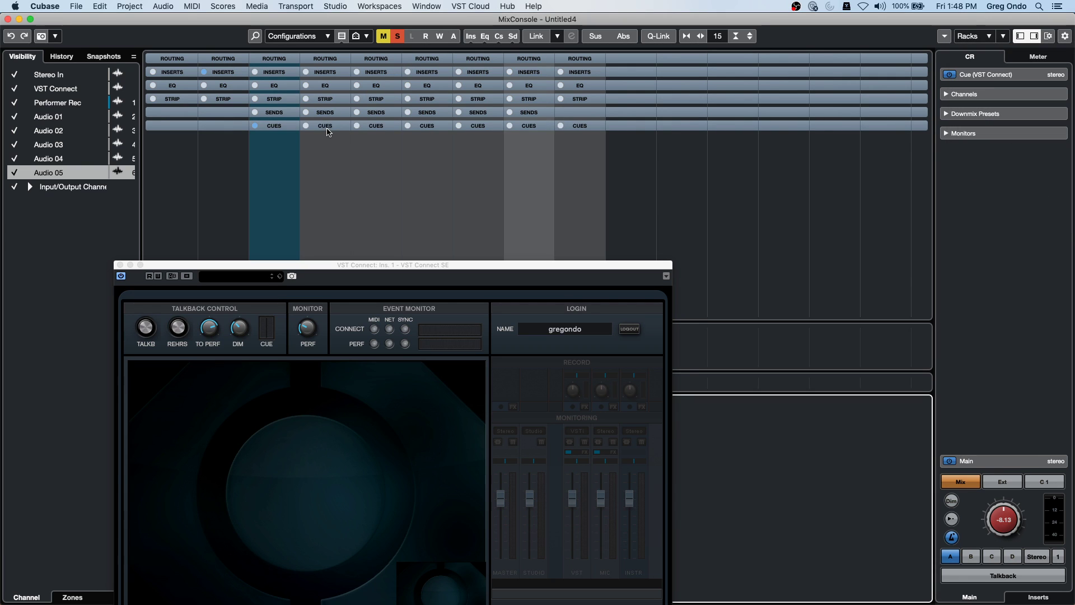
left_click(327, 135)
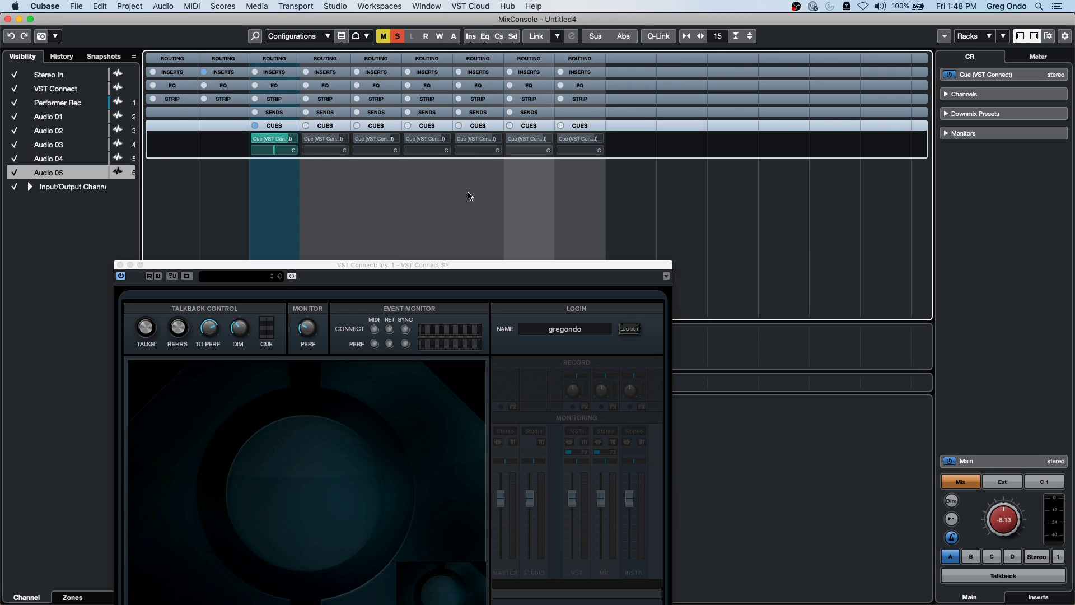
Step: Activate the Cue (VST Connect) sends on Audio 01 to Audio 05 and Stereo Out, and close the MixConsole
left_click(338, 138)
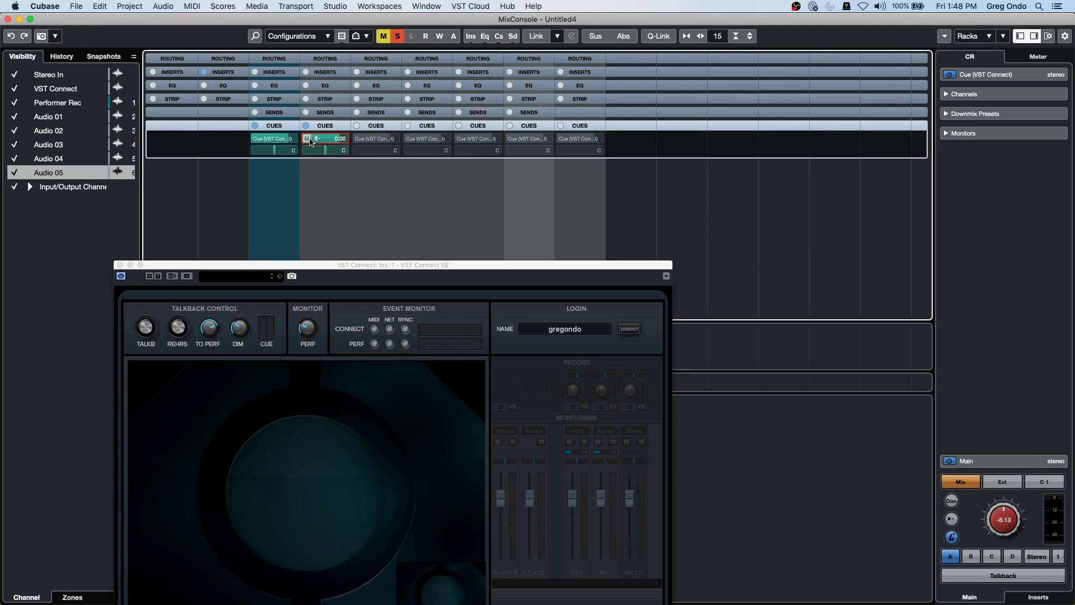
left_click(357, 140)
left_click(408, 140)
left_click(458, 140)
left_click(510, 140)
left_click(563, 140)
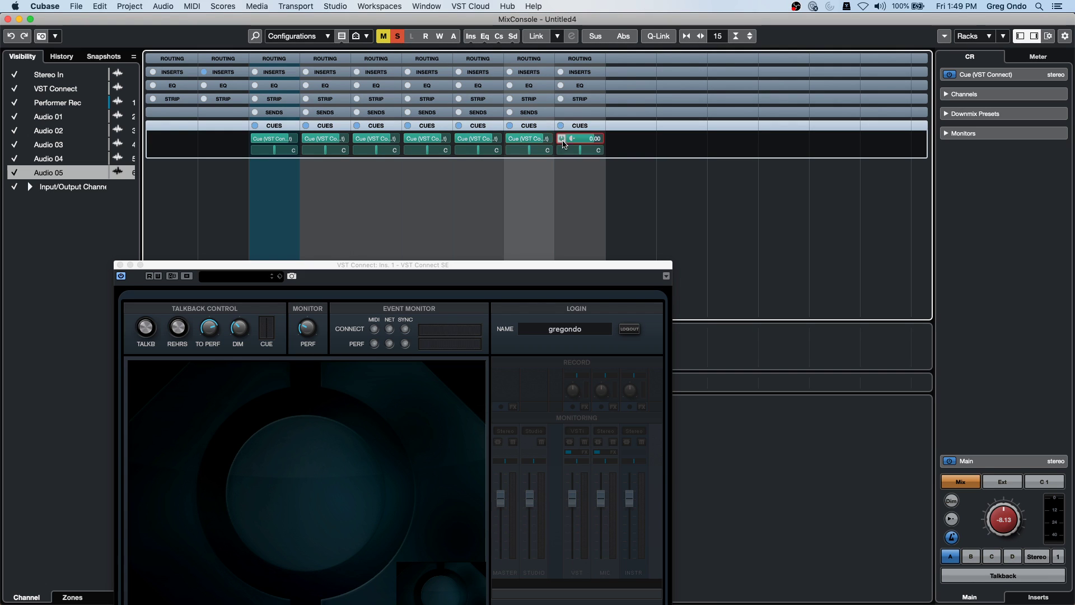
left_click(7, 20)
Step: Close the VST Connect SE plug-in window
left_click_drag(299, 265, 517, 102)
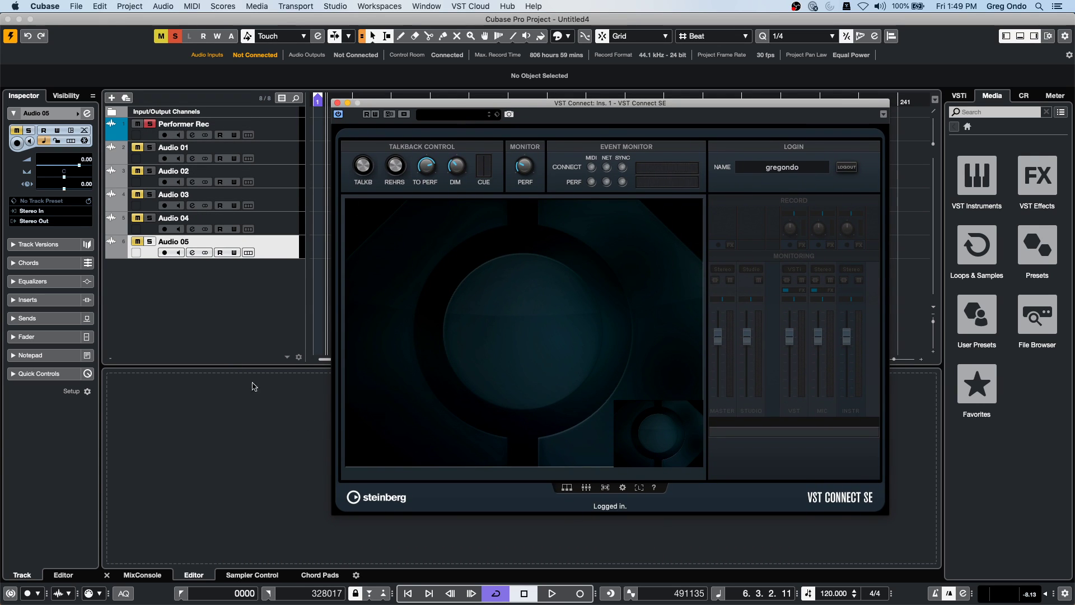
left_click(152, 41)
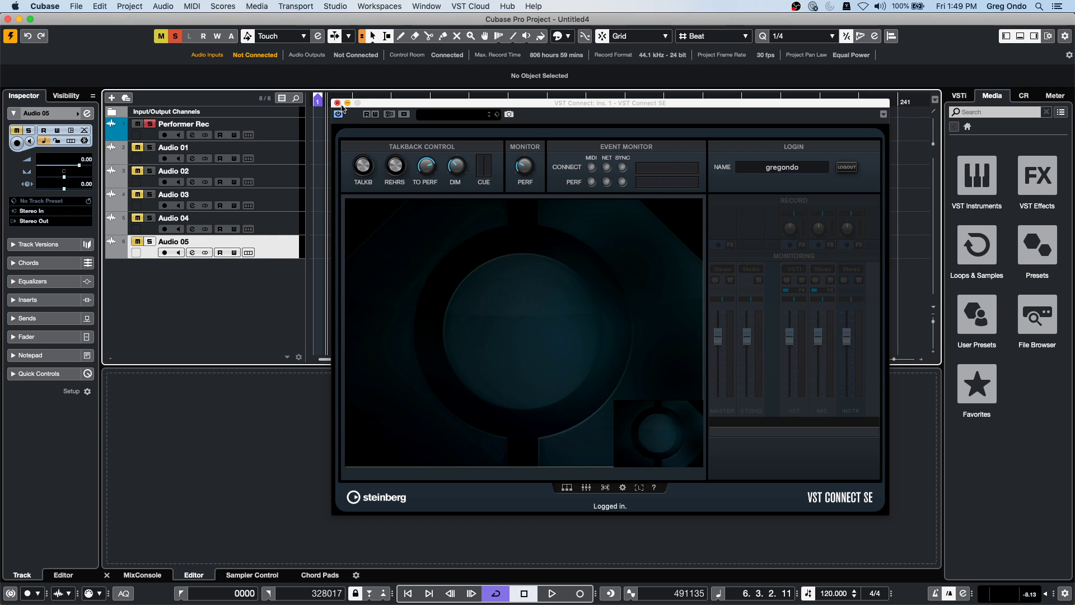
left_click(338, 102)
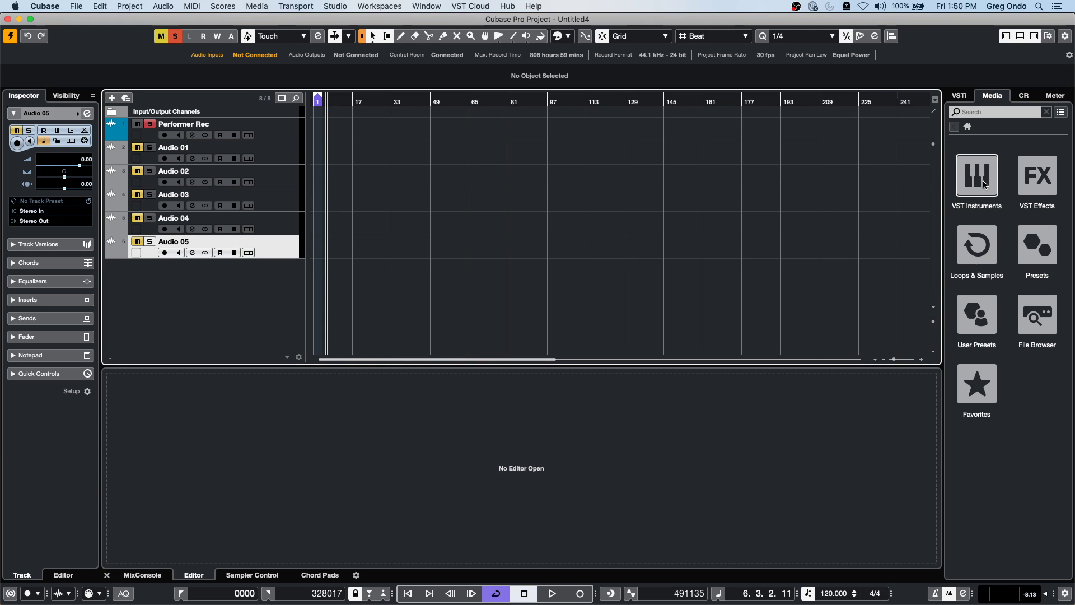
Step: Add a Groove Agent SE instrument track below Audio 05 from the VST Instruments browser, and return the media browser to its home page
left_click(984, 184)
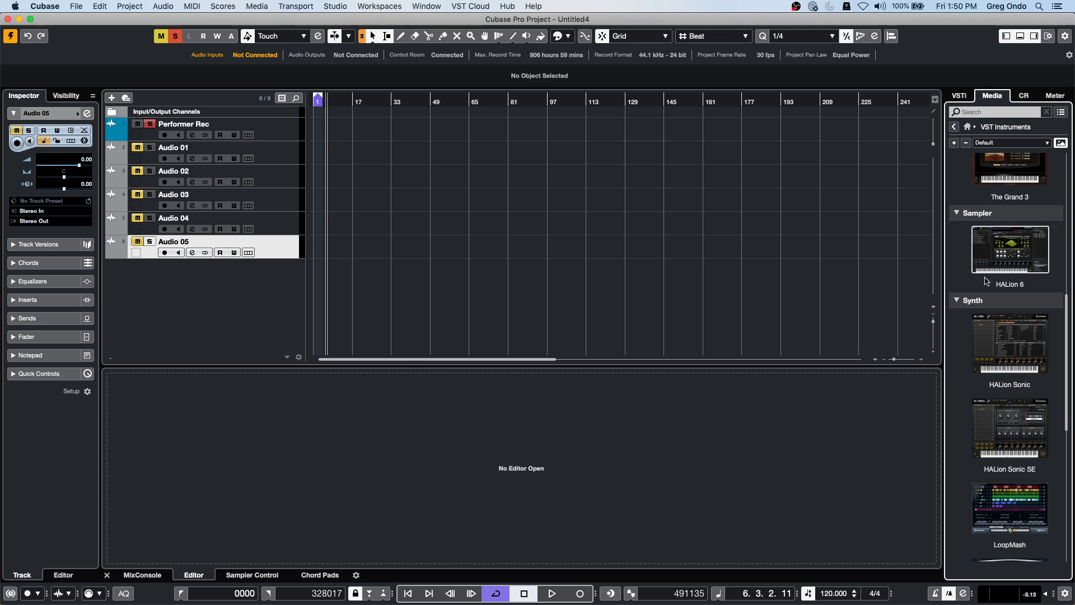
scroll(981, 235, "down", 5)
scroll(1008, 292, "up", 15)
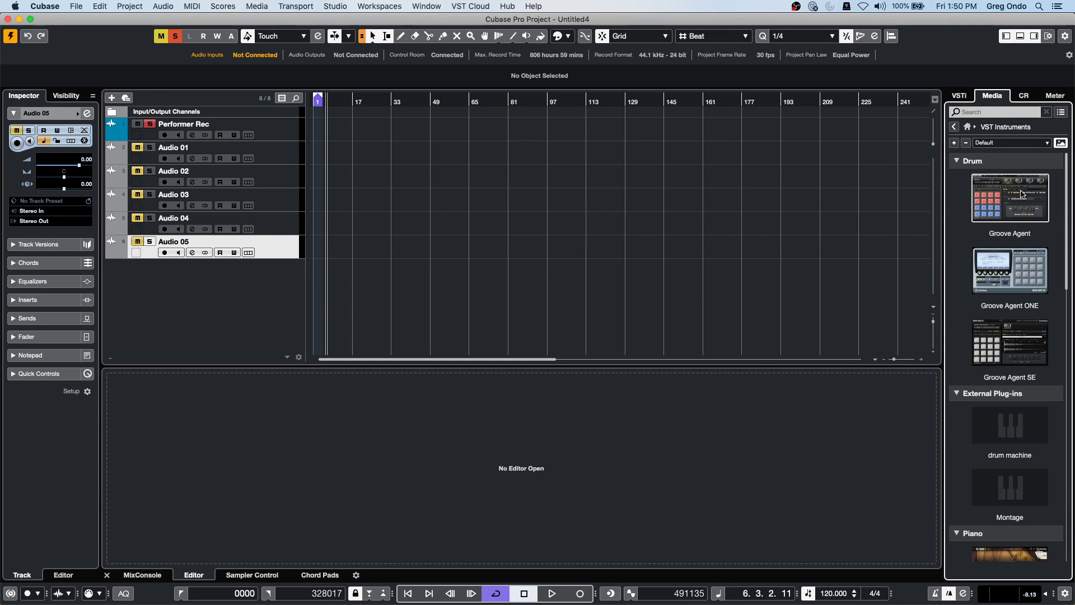
left_click_drag(1029, 354, 197, 280)
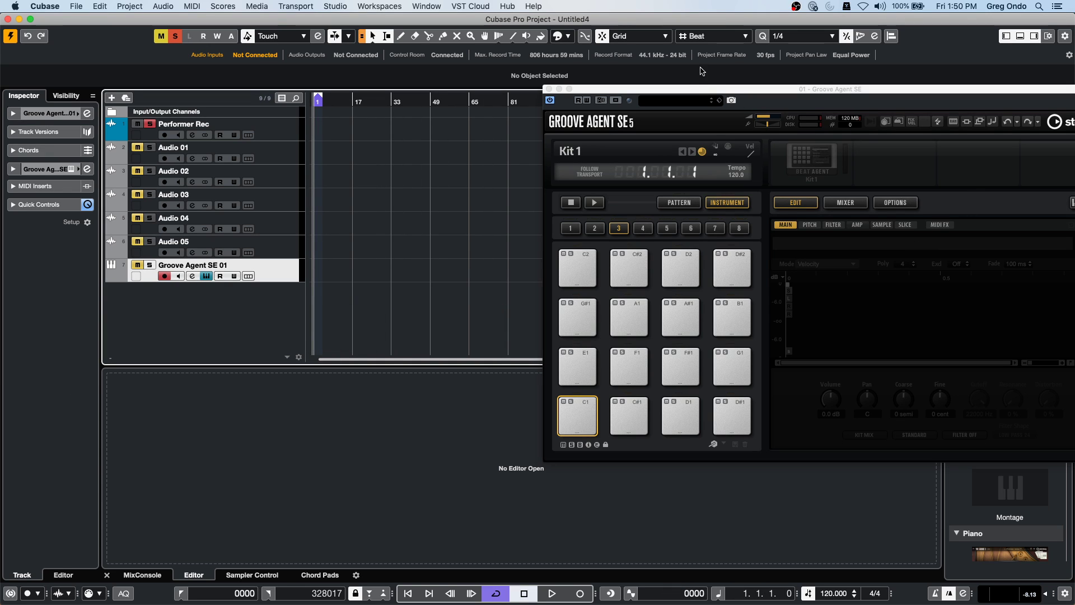
left_click_drag(707, 91, 478, 95)
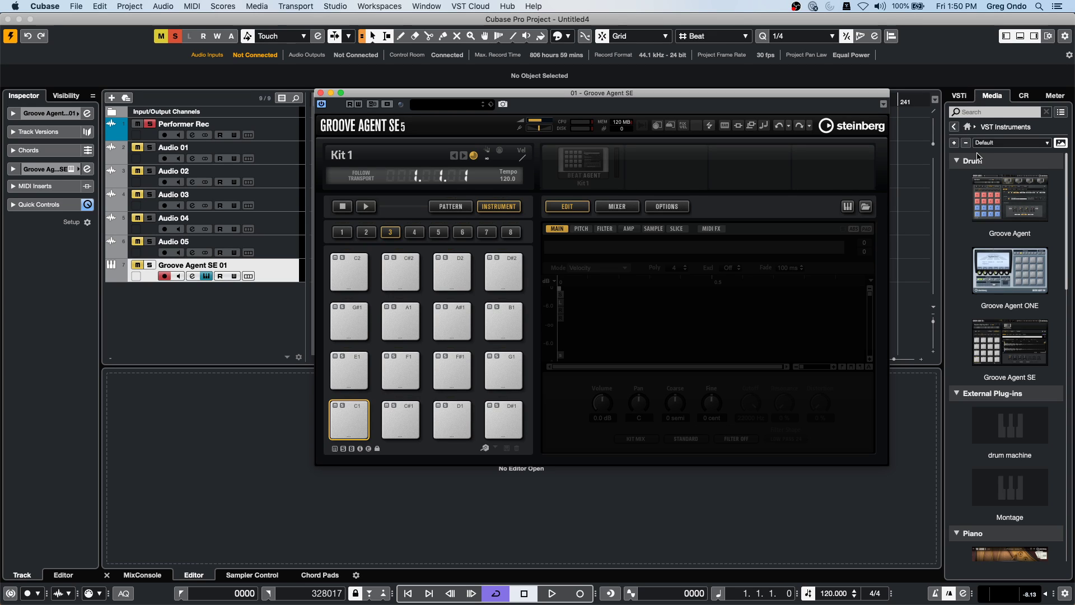
left_click(966, 127)
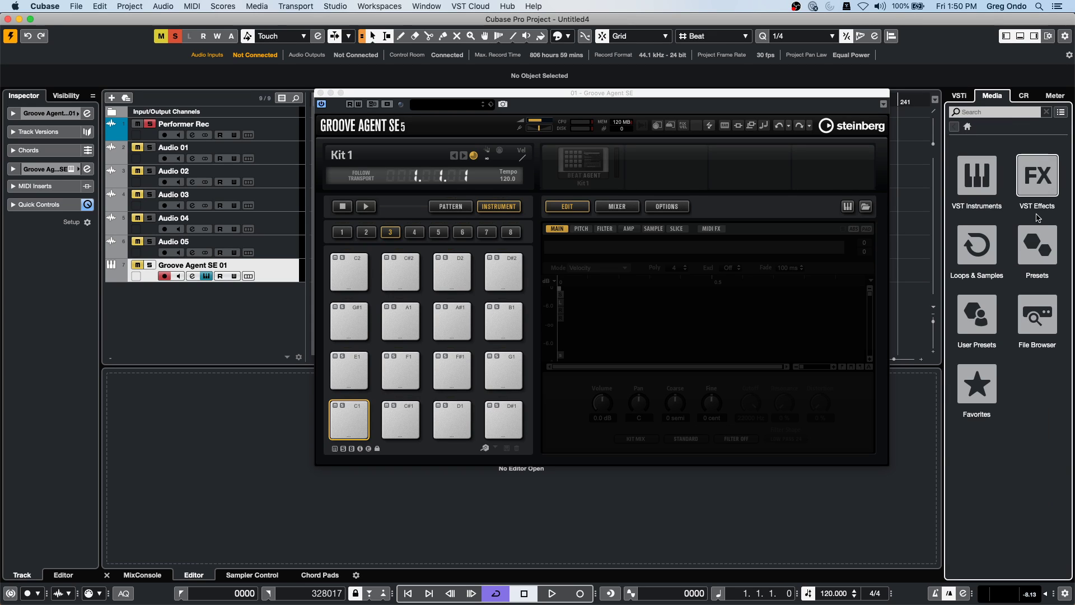
Step: Load the Construction Kit samples 005 to 009 from the GA ONE Library onto consecutive Groove Agent SE pads starting at C1
left_click(977, 244)
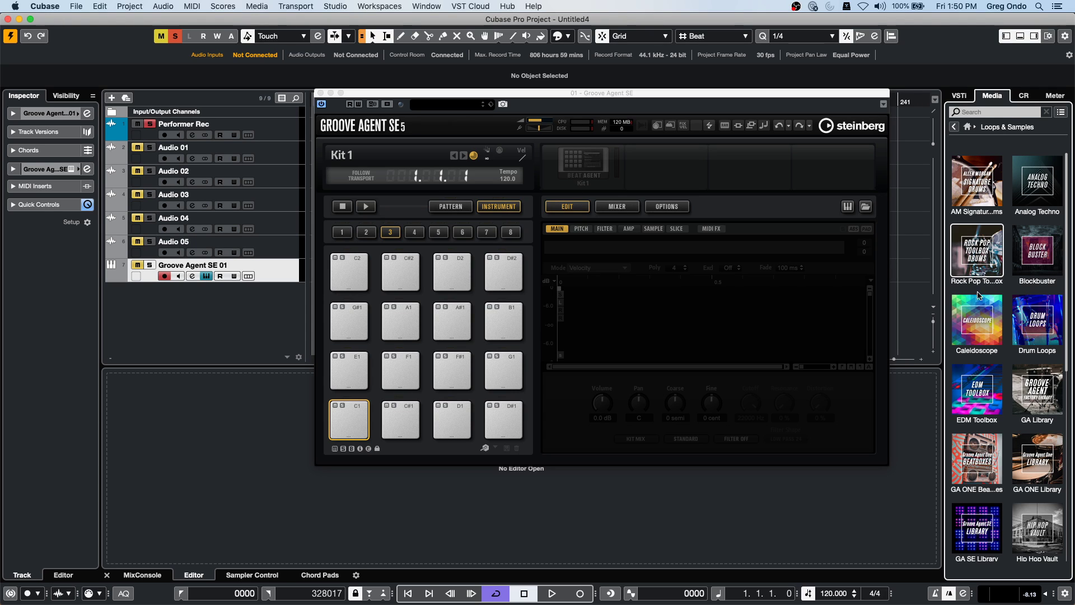
left_click(1040, 450)
left_click(1002, 275)
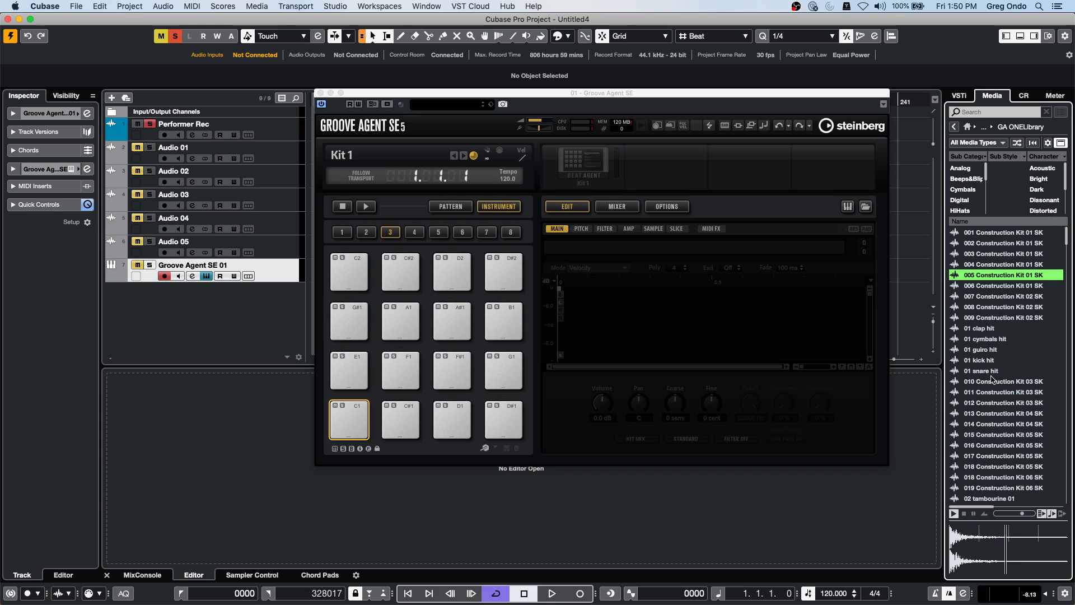
left_click(975, 318, "shift")
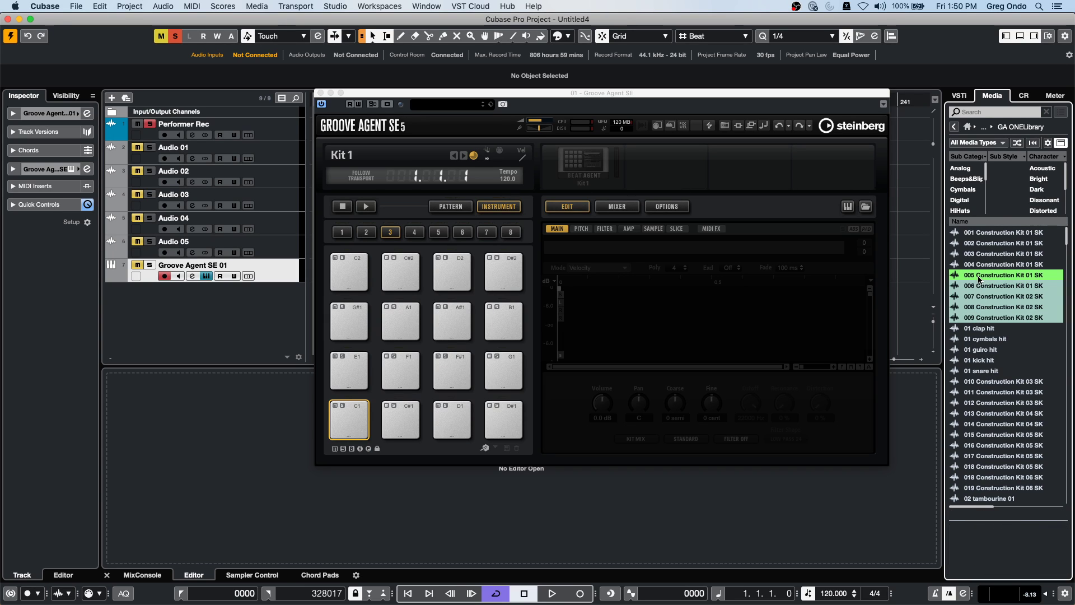
left_click_drag(975, 280, 361, 434)
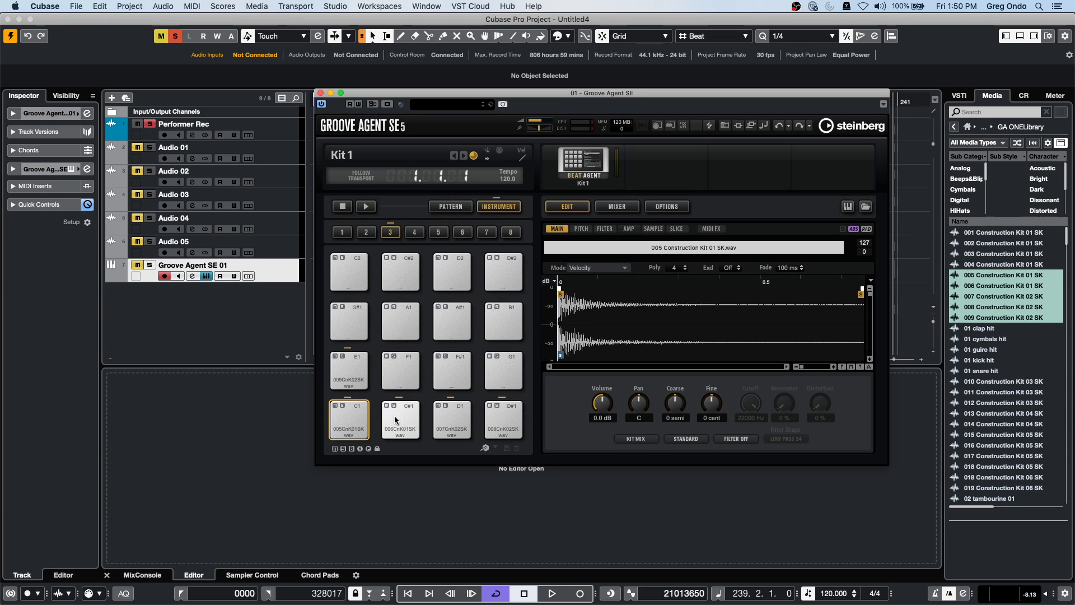
Step: Layer the Construction Kit samples 010 to 014 on the C1 pad and audition the pad at different velocities
left_click(971, 382)
key("shift+Down")
key("shift+Down")
key("shift+Down")
key("shift+Down")
left_click_drag(964, 383, 334, 421)
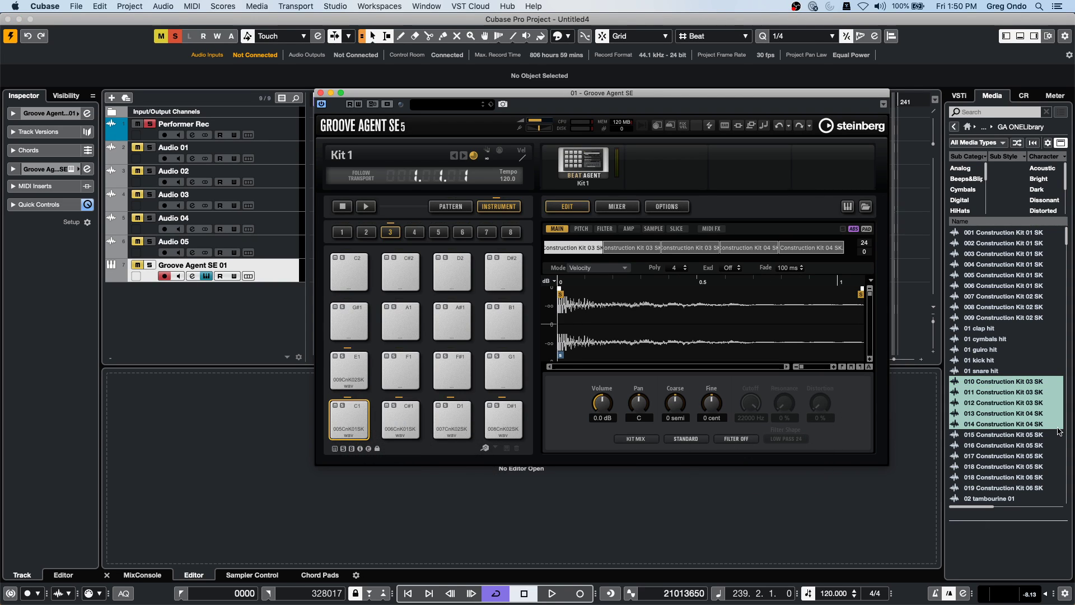
left_click(346, 426)
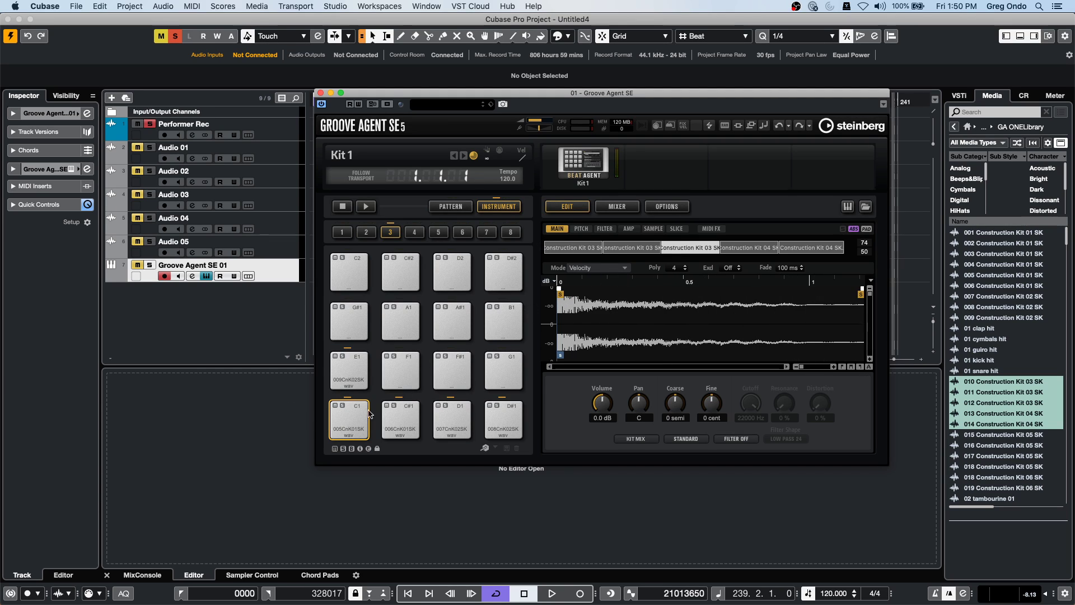
left_click(353, 429)
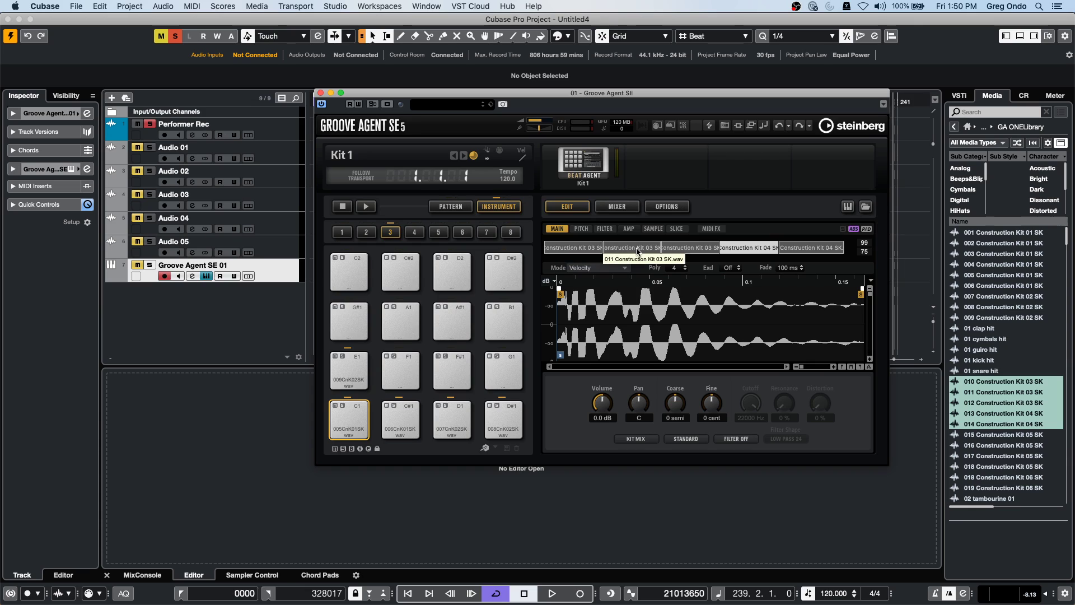
Step: Set the C1 pad's sample mode to Round Robin, audition the pad repeatedly, and close the Groove Agent SE window
left_click(598, 269)
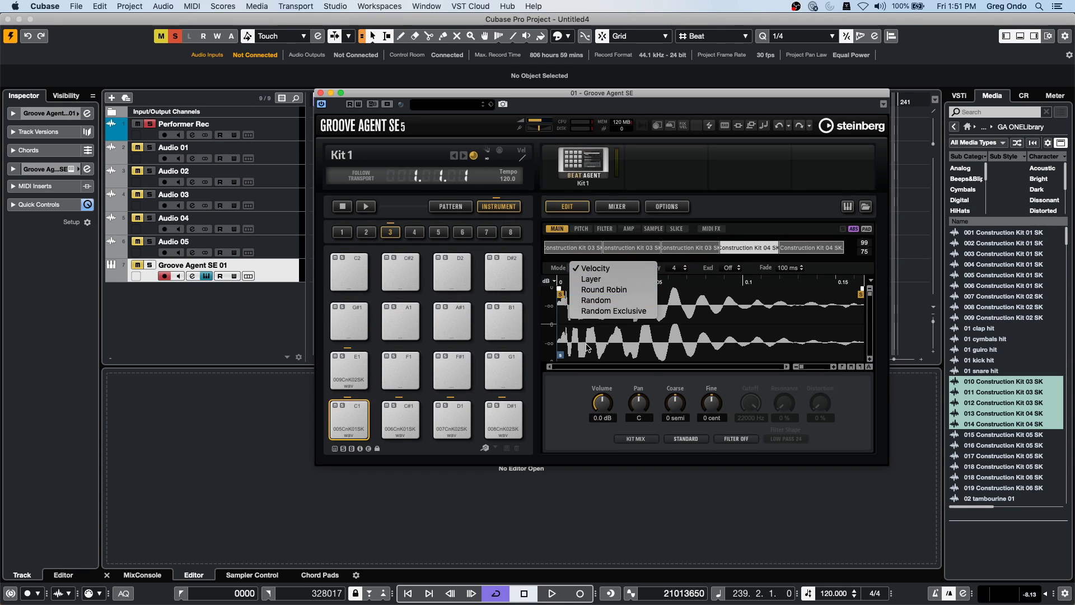
left_click(608, 290)
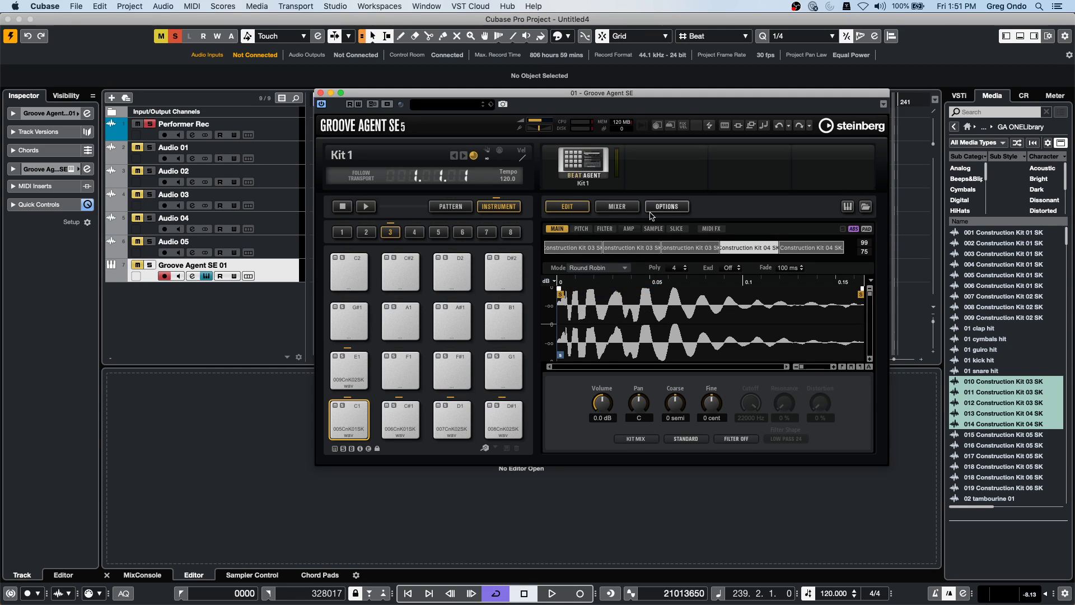
left_click(350, 415)
left_click(350, 420)
left_click(350, 427)
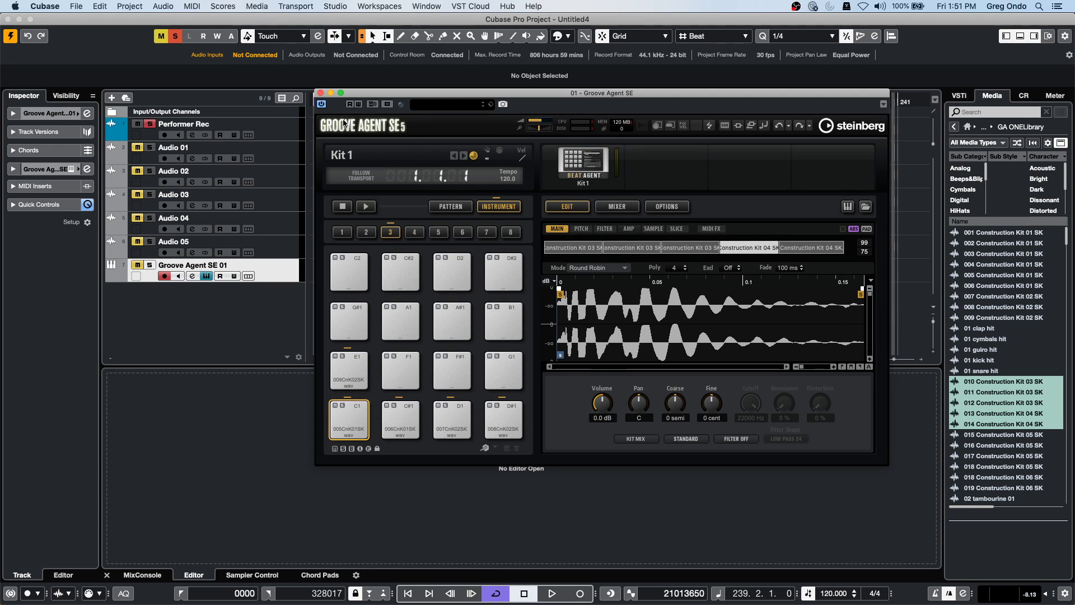
left_click(320, 93)
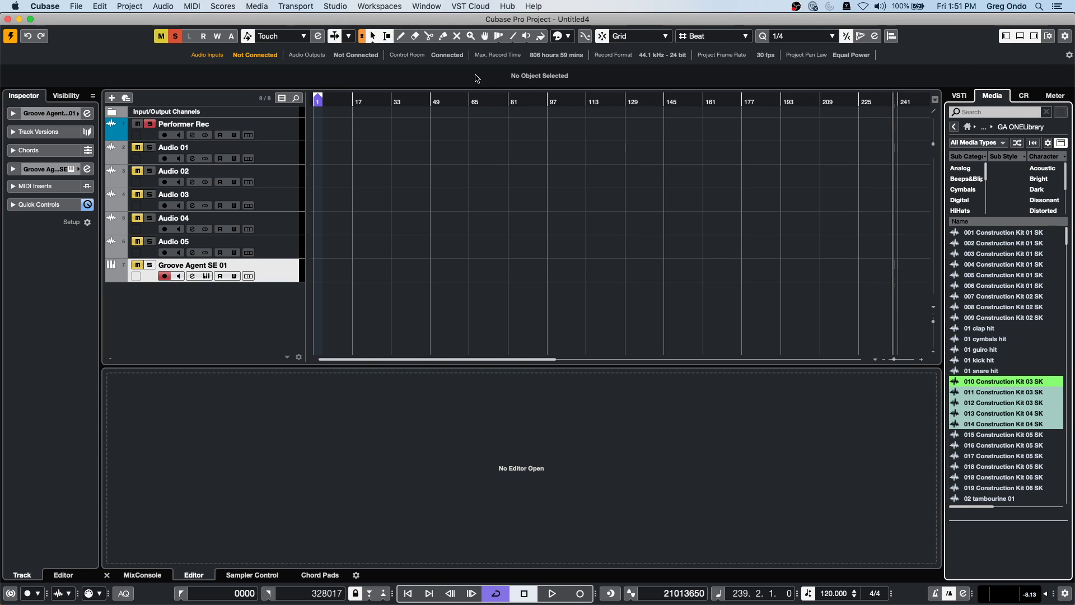
Step: Add one HALion 6 instrument track routed to Stereo Out from the VST instrument rack
left_click(960, 96)
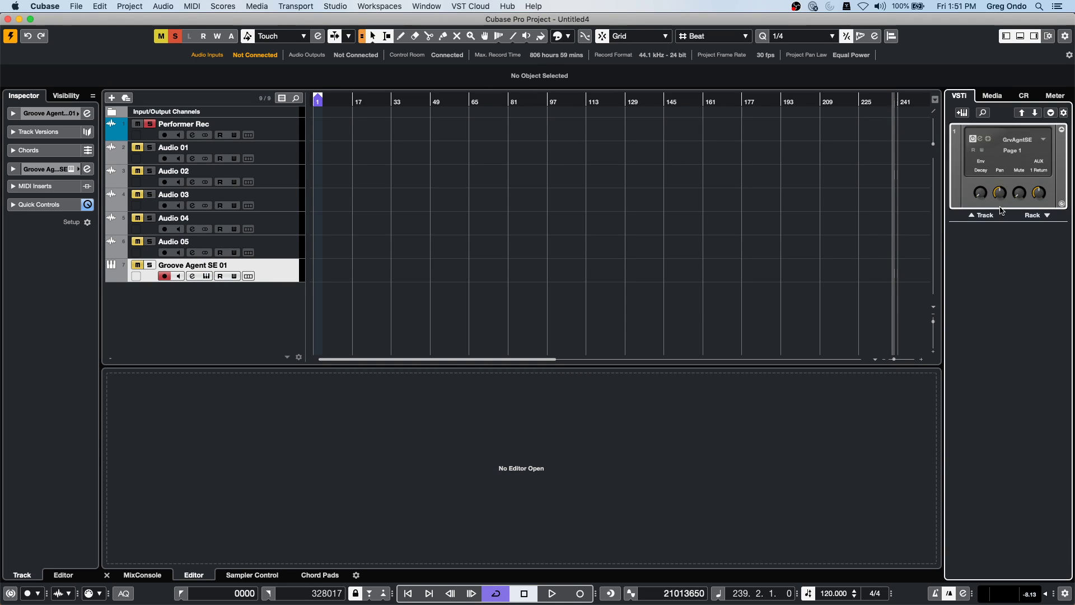
left_click(962, 113)
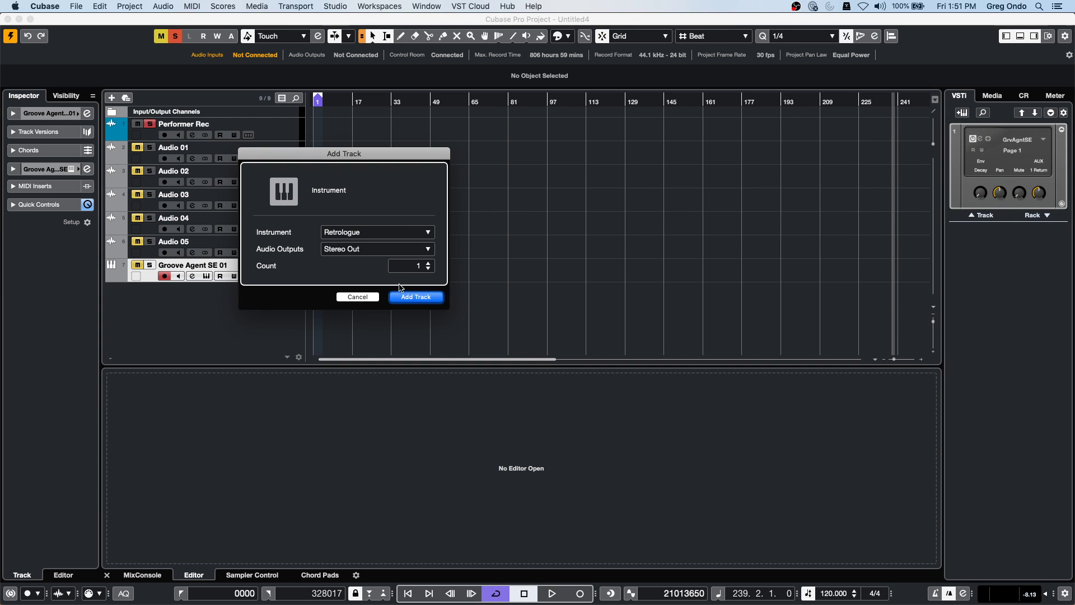
left_click(357, 296)
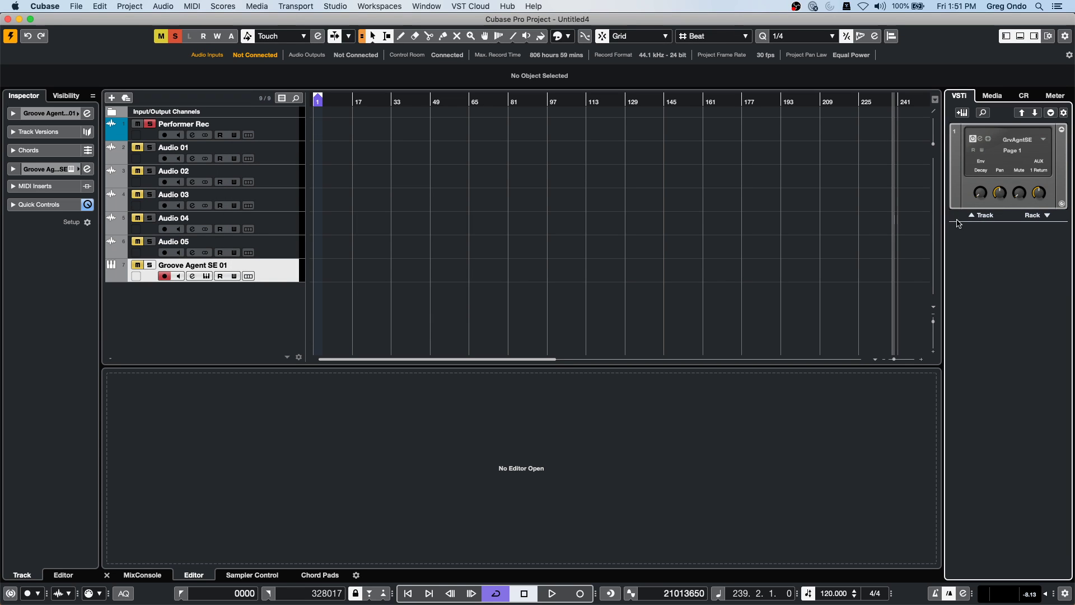
left_click(981, 215)
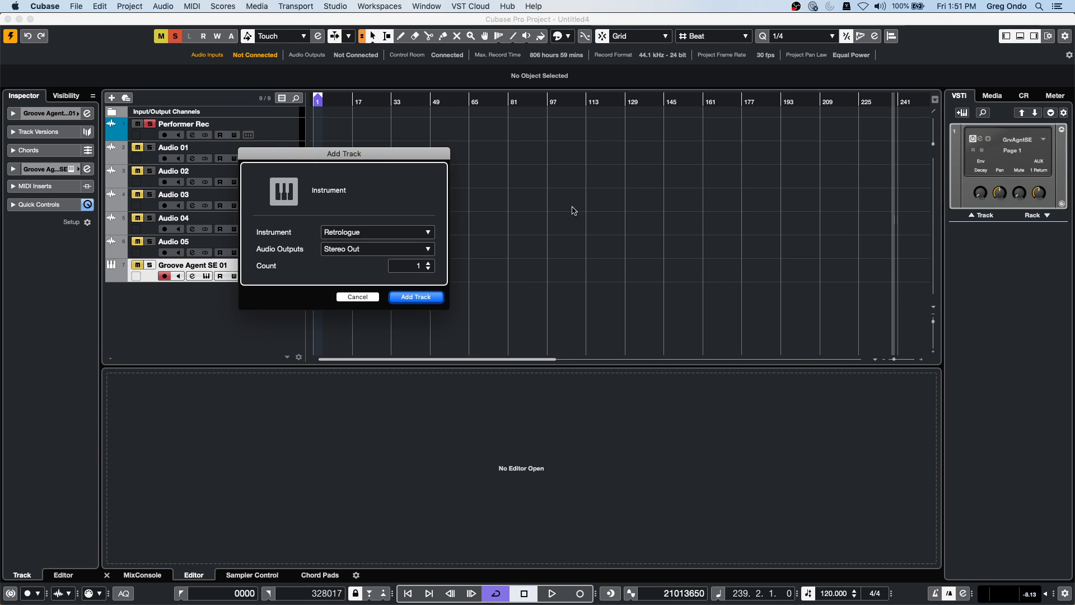
left_click(398, 229)
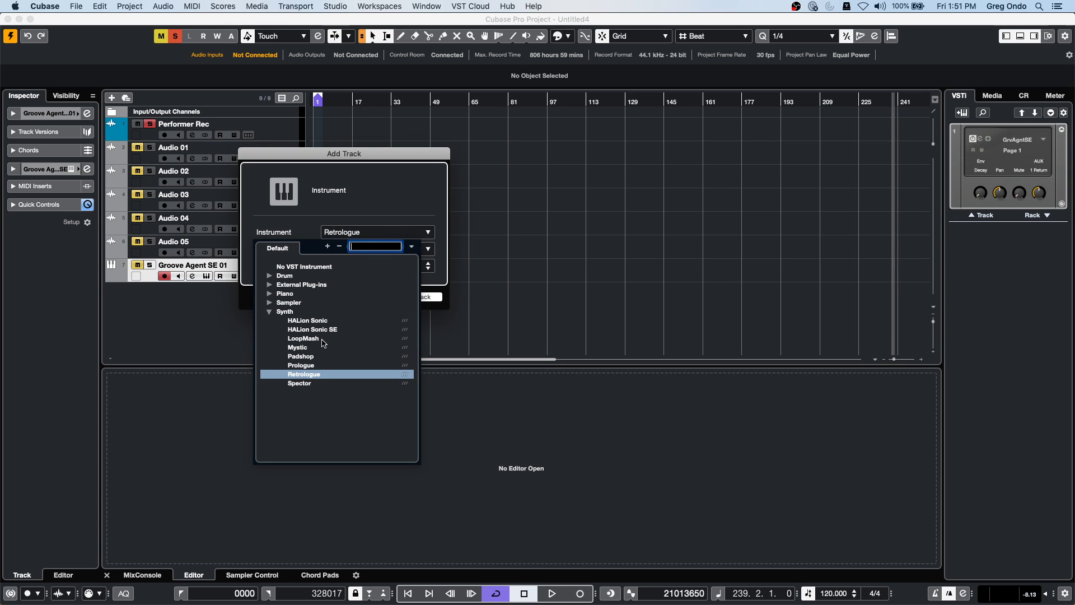
left_click(268, 302)
left_click(299, 311)
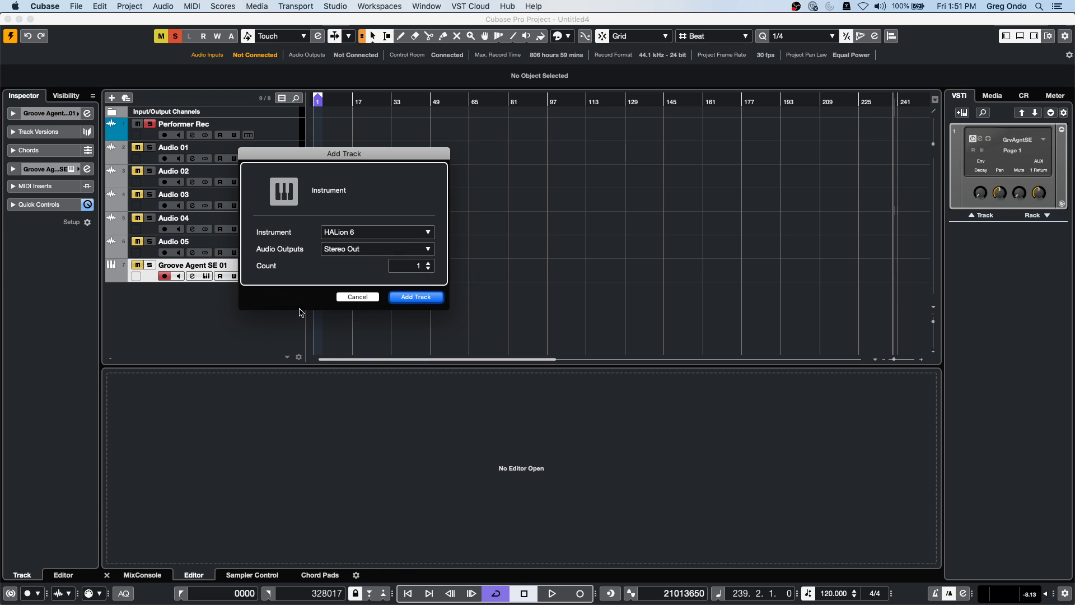
left_click(427, 300)
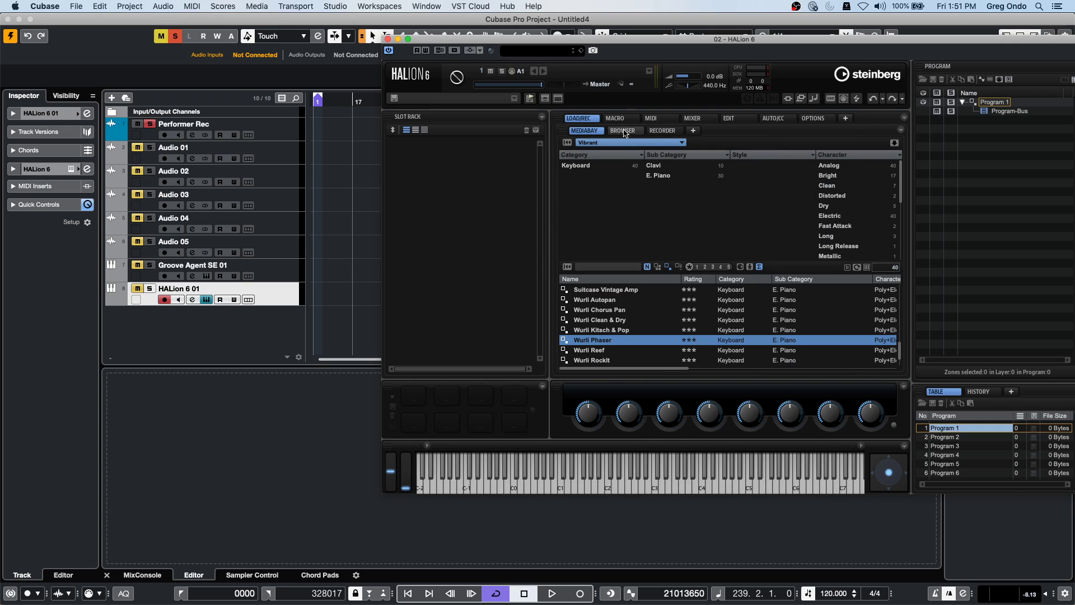
Step: Load Clarinet 2 Standard from HALion's Sections & Players library, play a note, and unmute the HALion 6 01 track
left_click(614, 145)
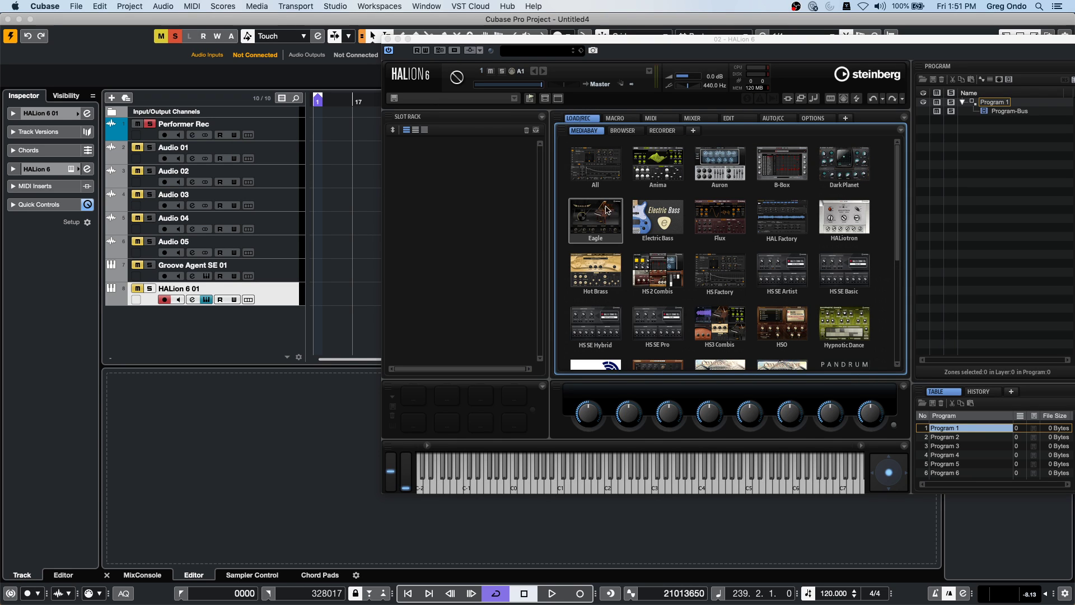
scroll(599, 231, "down", 5)
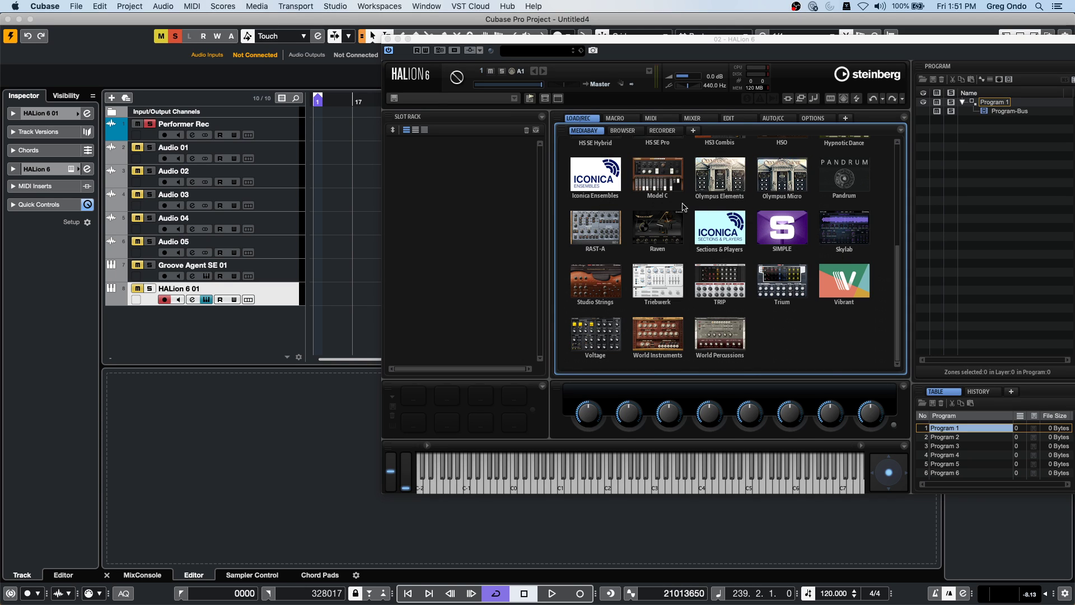
left_click(736, 222)
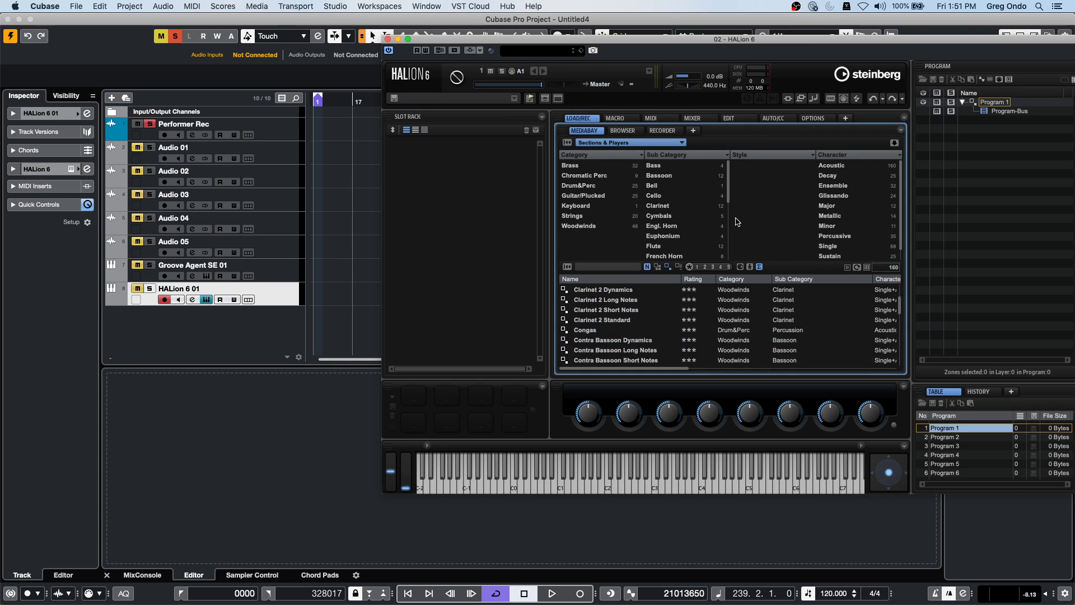
double_click(615, 322)
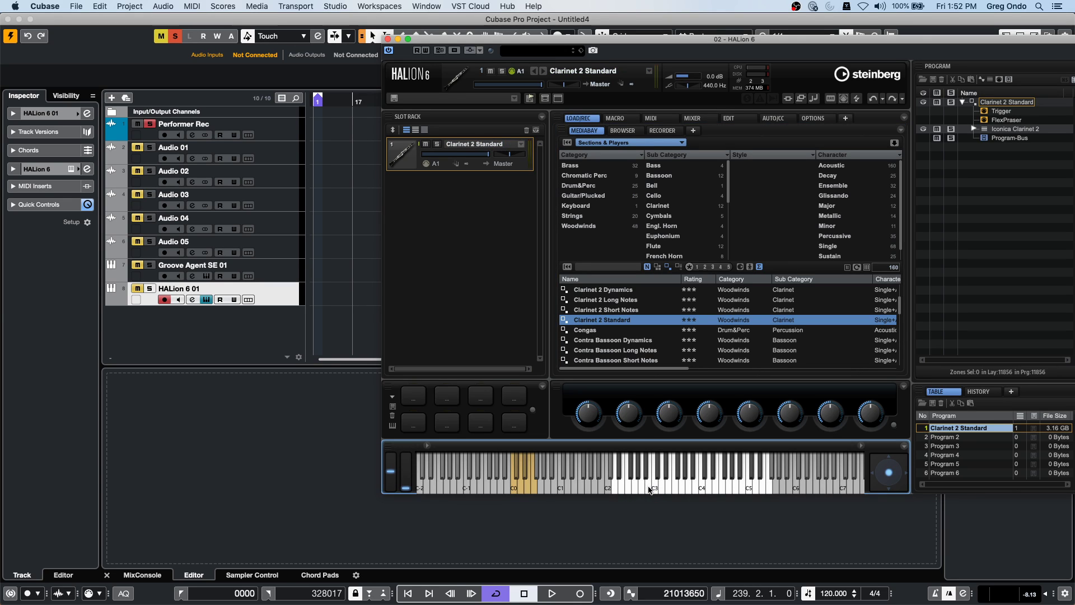
left_click(648, 491)
left_click(136, 288)
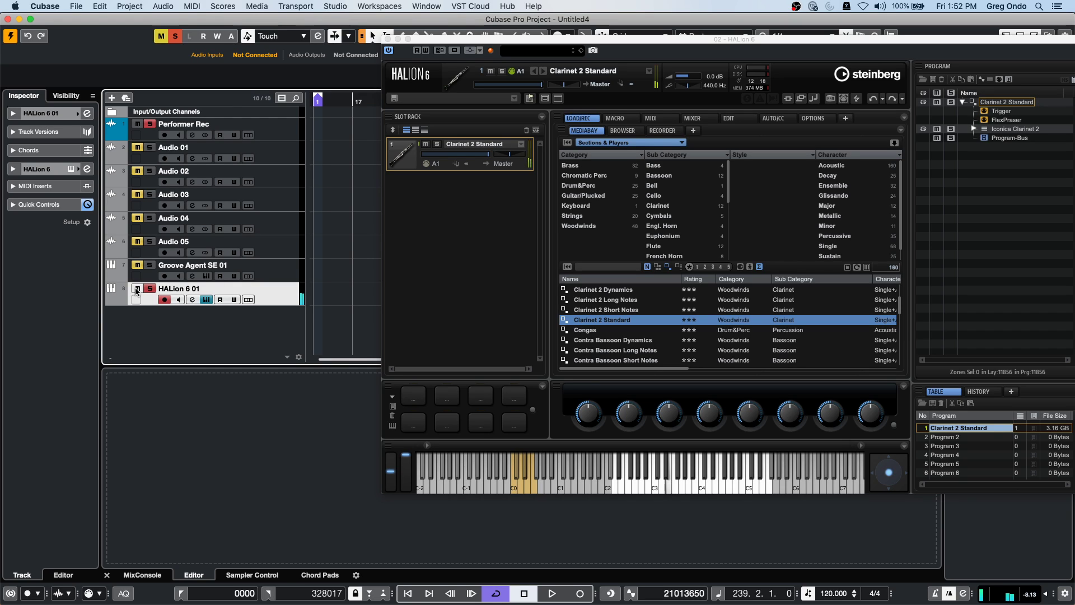
Step: Show the clarinet's Macro page, move the HALion window clear of the instrument rack, and inspect the Staccatissimo round robin settings
left_click(615, 118)
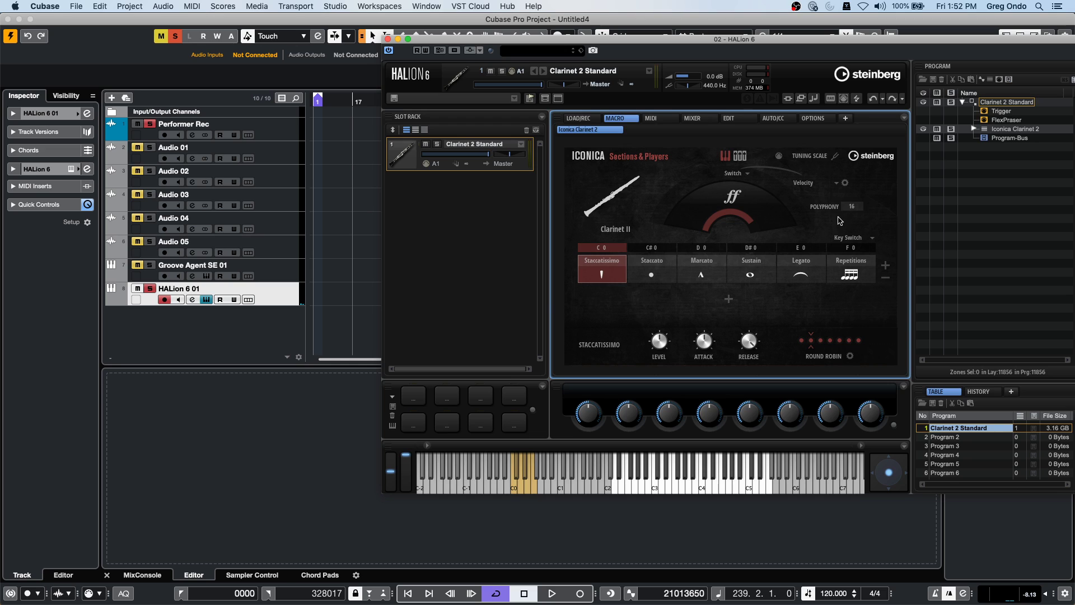
left_click_drag(654, 42, 425, 70)
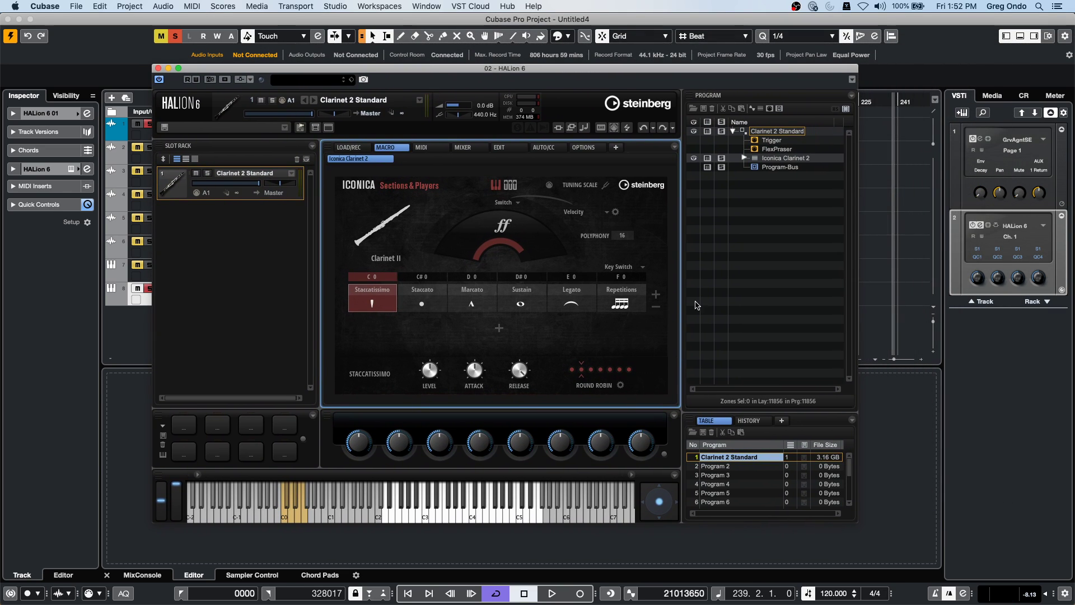
left_click(620, 385)
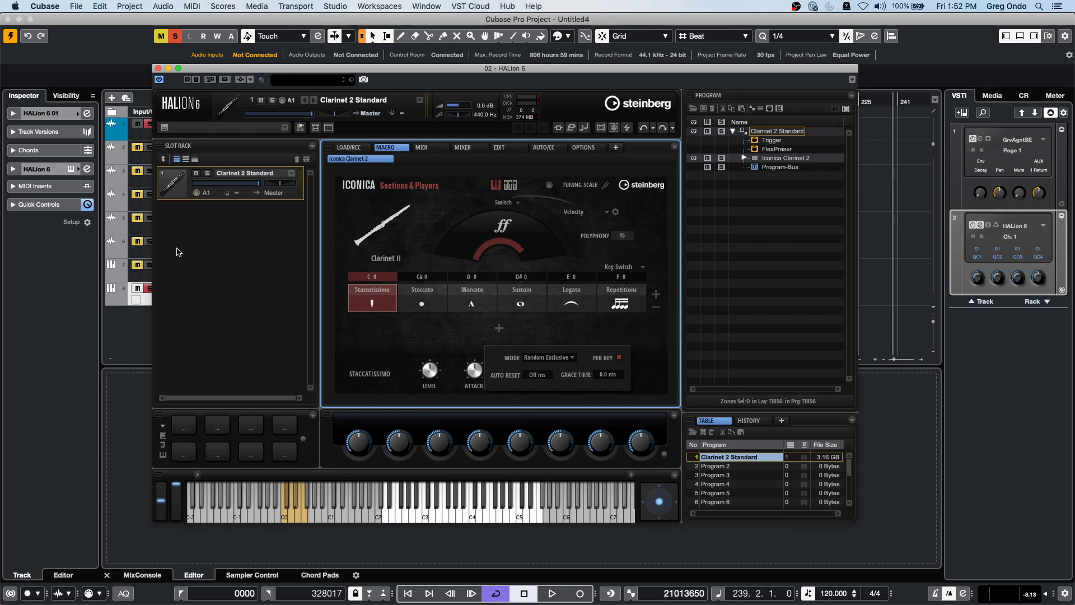
left_click(212, 258)
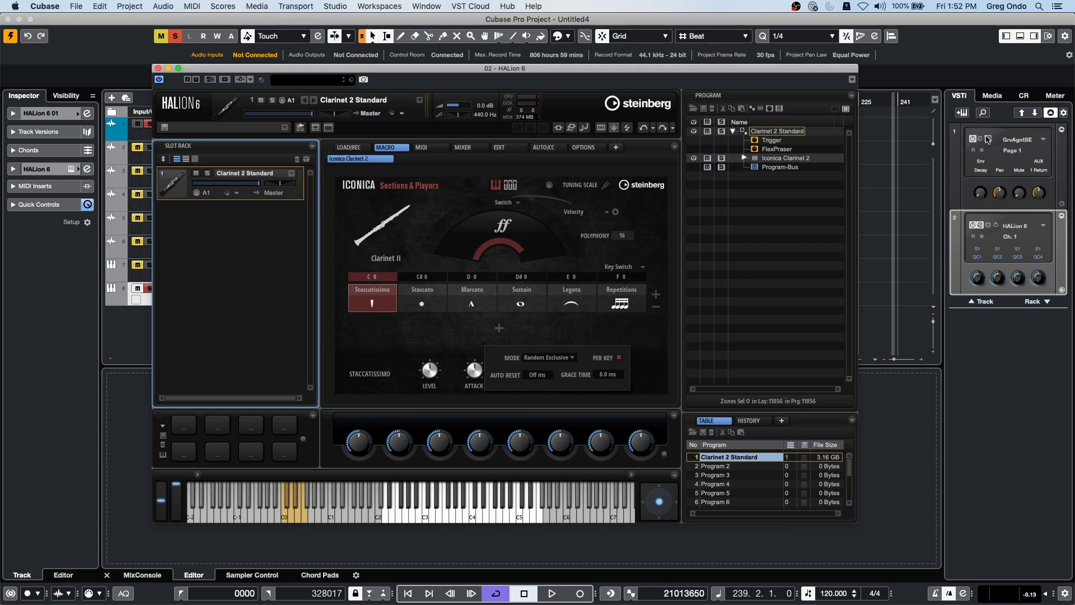
Step: Load the 01 kick hit sample from the GA ONE Library into HALion's second slot and open its Zone editor
left_click(992, 96)
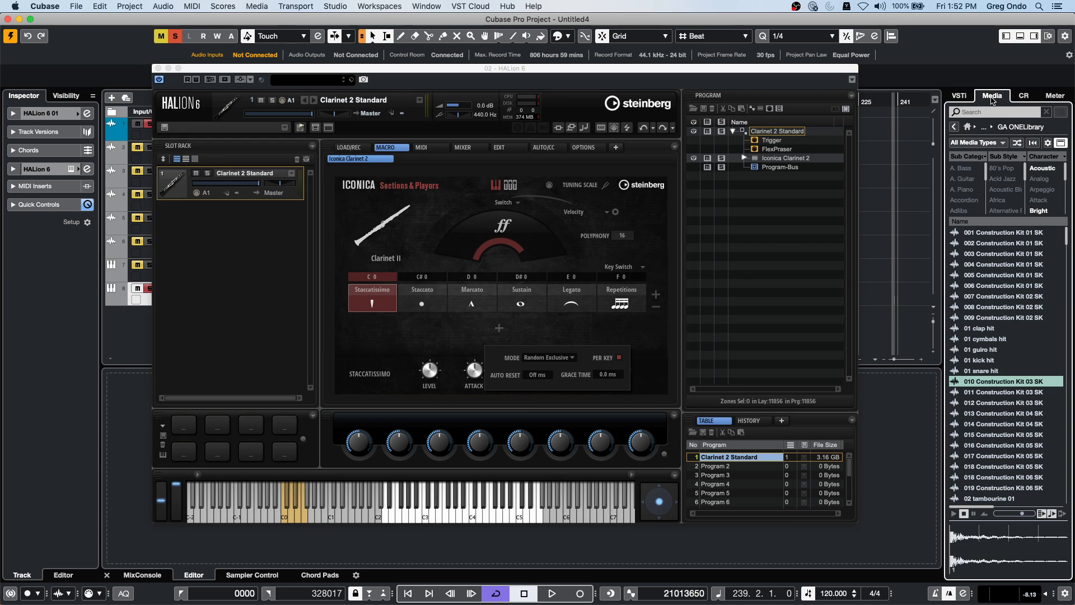
left_click(992, 381)
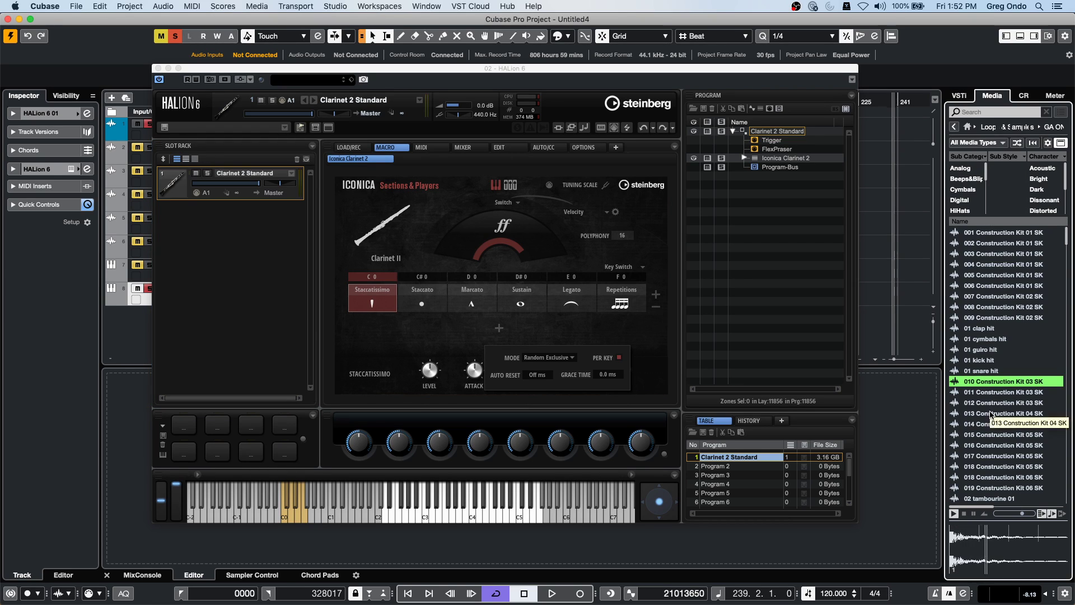
left_click(990, 414, "shift")
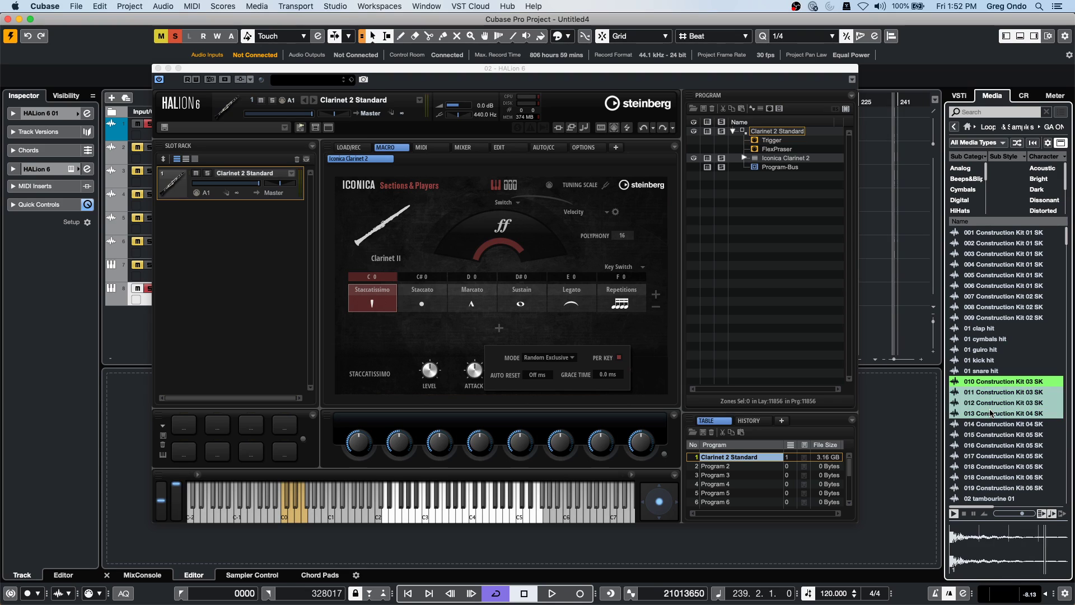
left_click(996, 381)
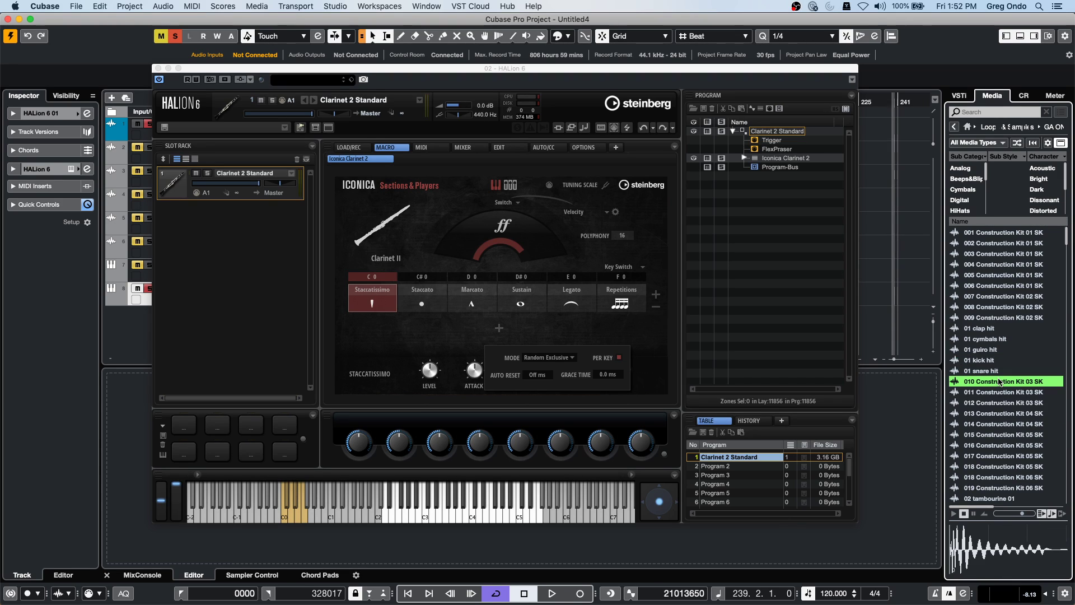
left_click(985, 339)
key("Up")
left_click(981, 348)
key("Down")
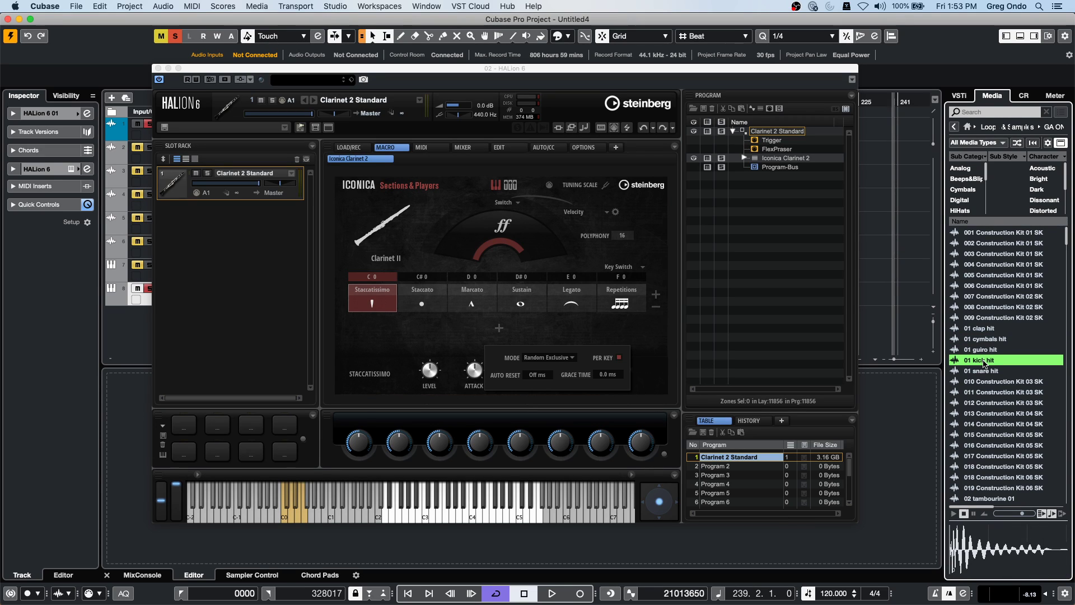
left_click(412, 278)
left_click_drag(412, 279, 231, 240)
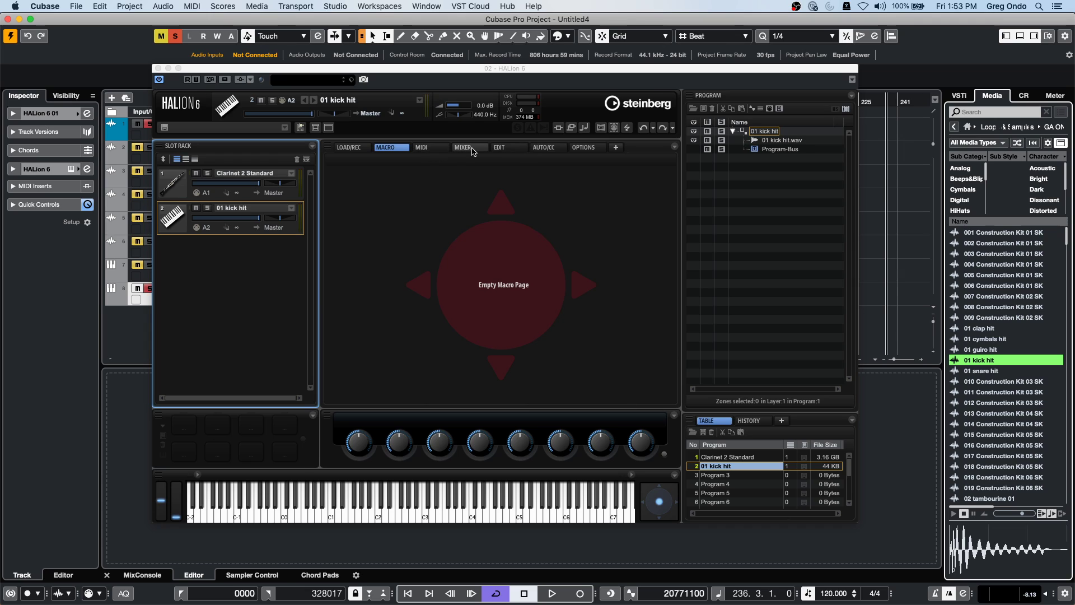
left_click(503, 148)
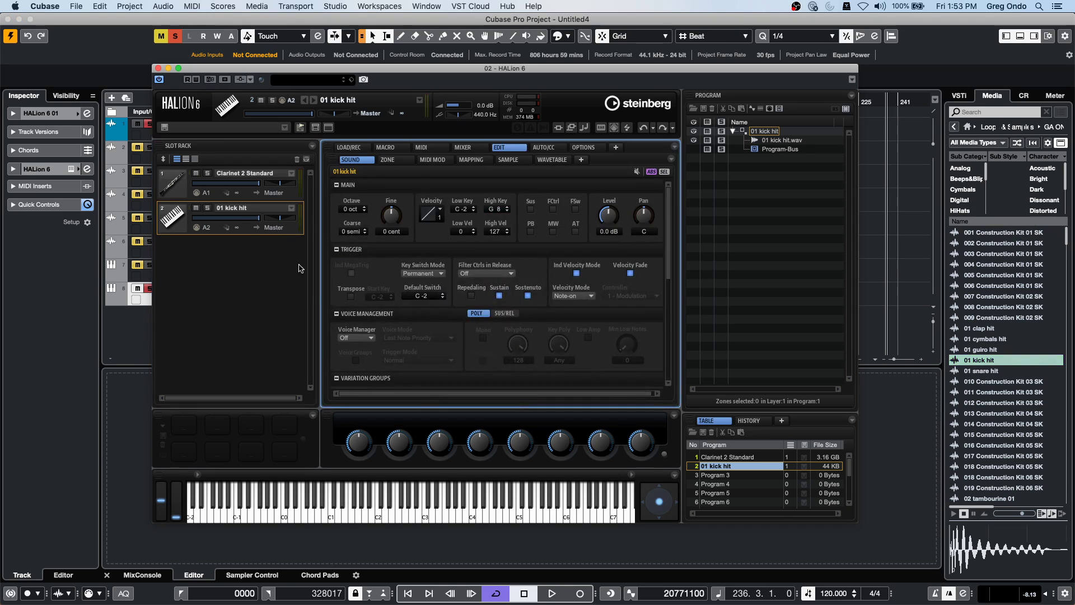
left_click(391, 161)
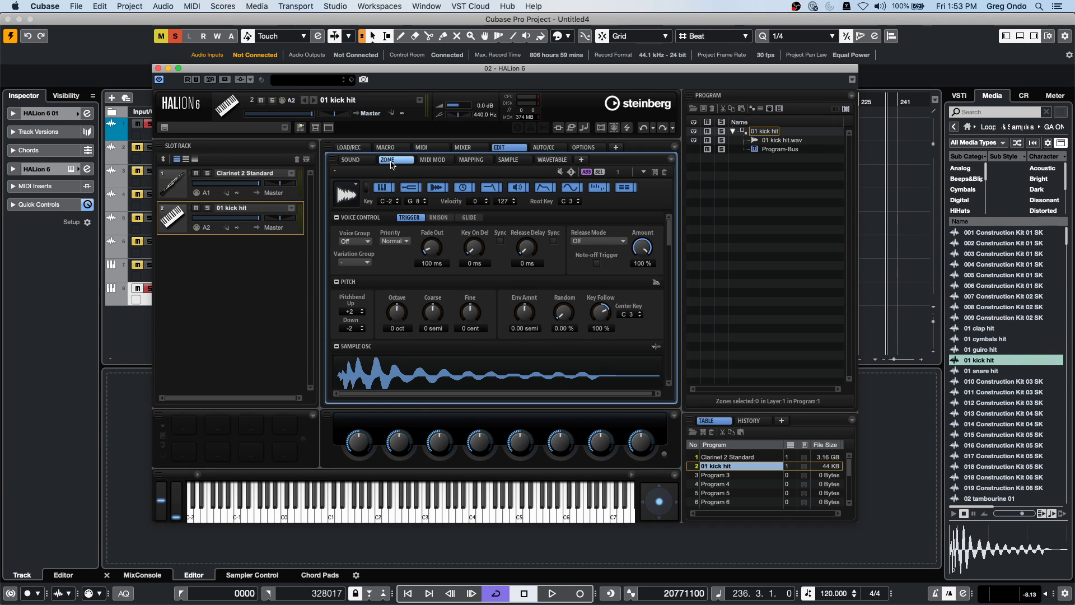
Step: Add samples 010 Construction Kit 03 SK through 016 Construction Kit 05 SK to the 01 kick hit program's key mapping
left_click(508, 160)
left_click(471, 160)
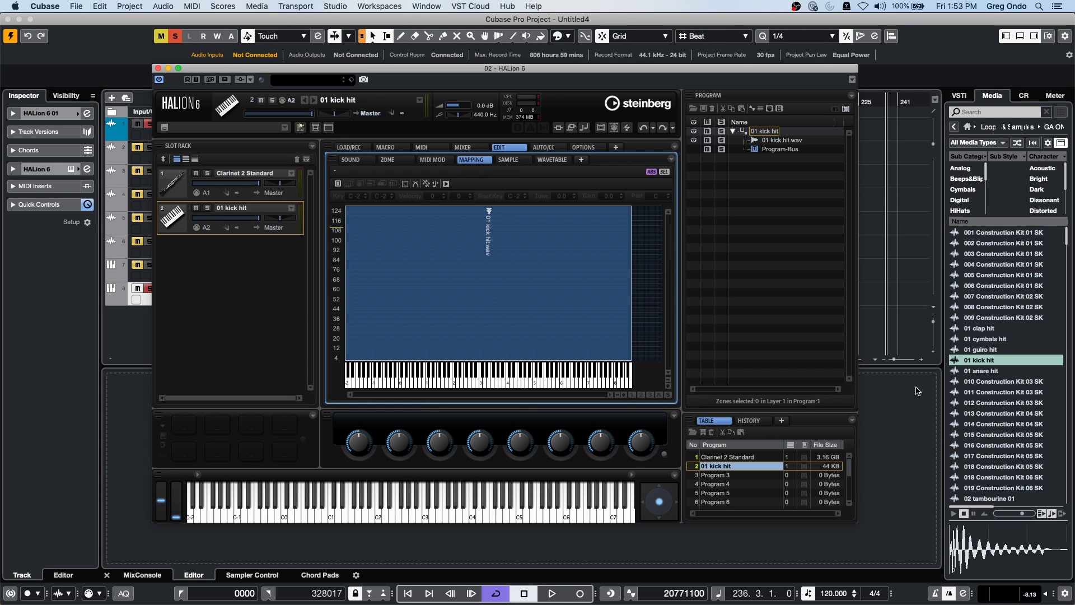
left_click(986, 383)
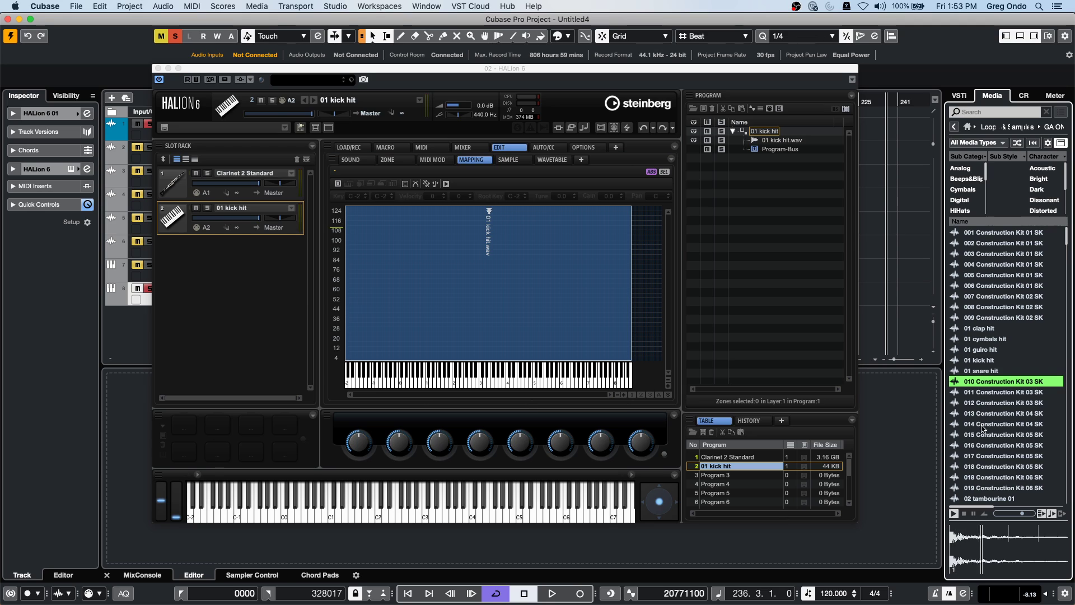
left_click(981, 445, "shift")
left_click_drag(969, 386, 482, 359)
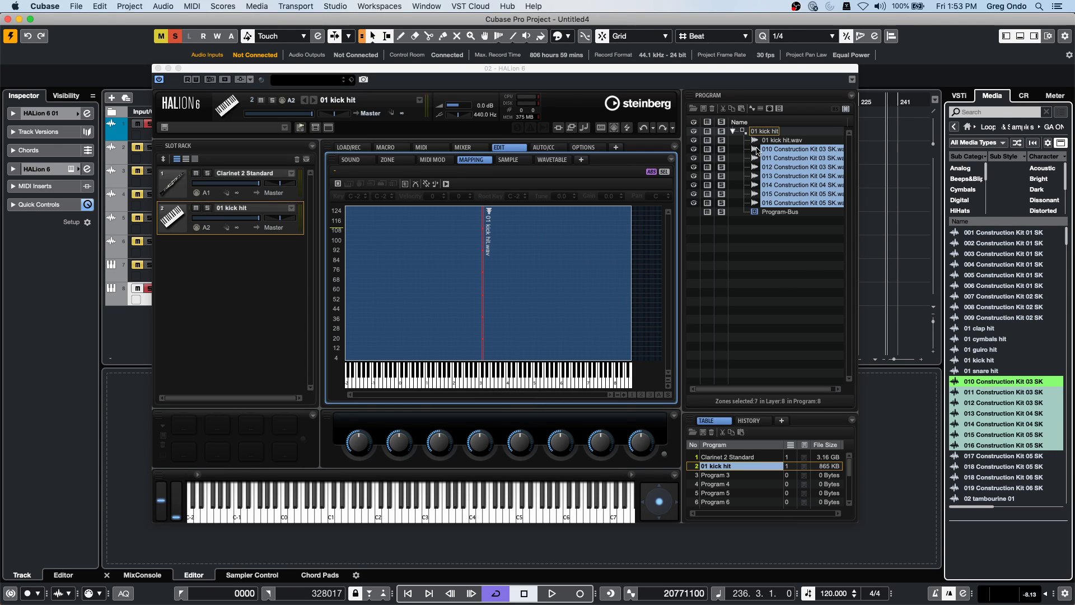
Step: Examine the sample playback modes and the Mapping, MIDI Mod and Zone settings of the 01 kick hit program
left_click(505, 160)
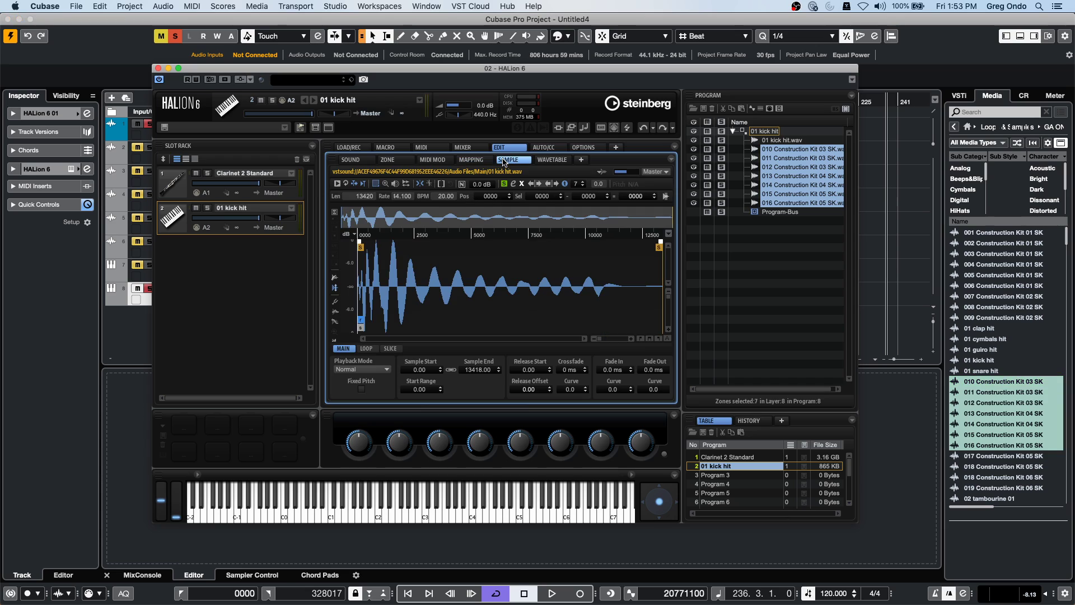
left_click(383, 372)
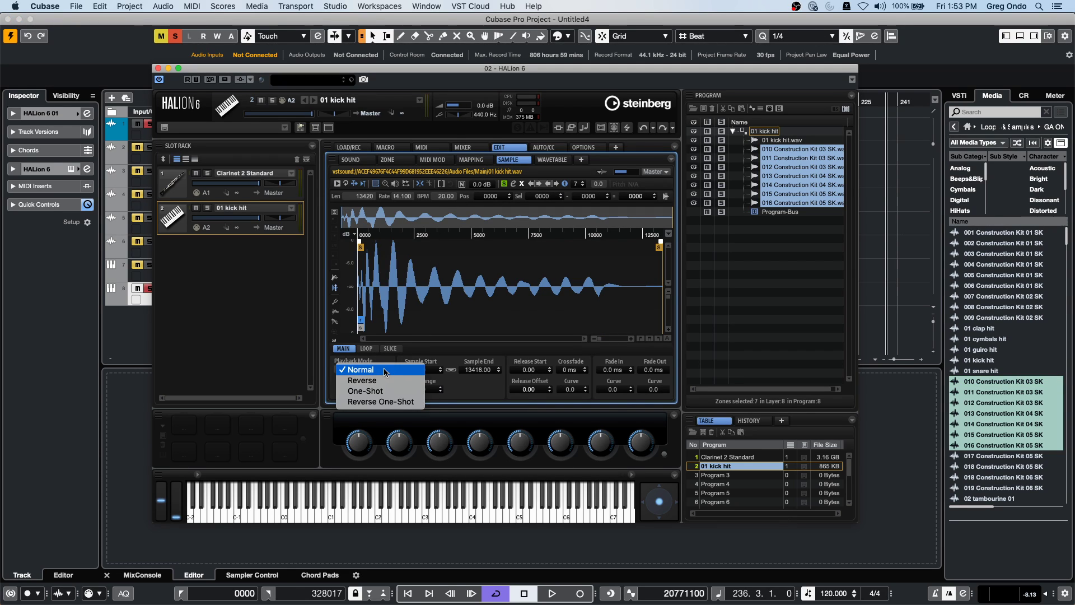
left_click(392, 344)
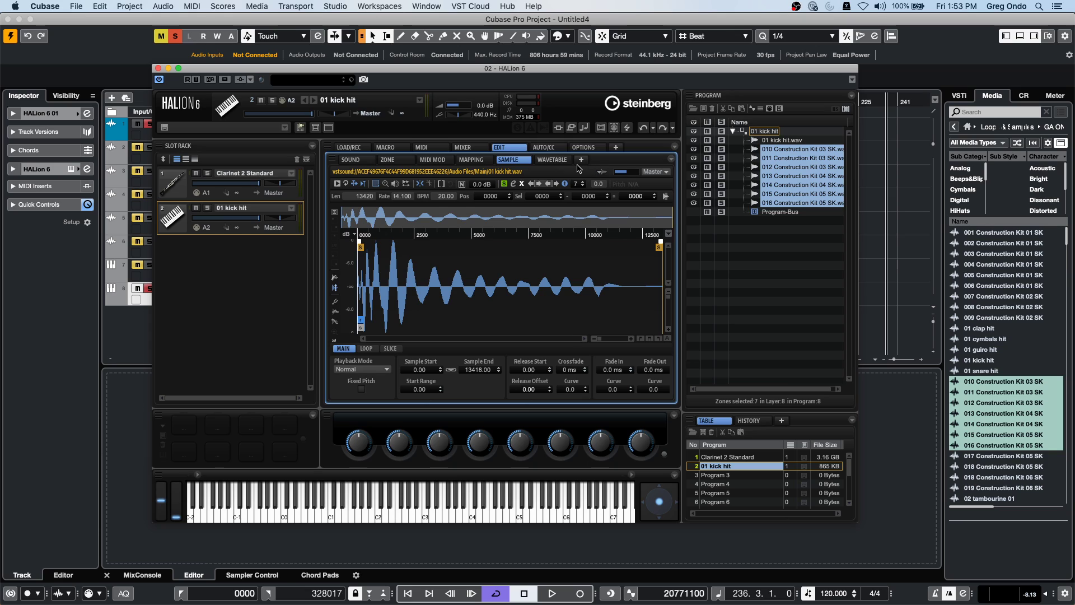
left_click(485, 162)
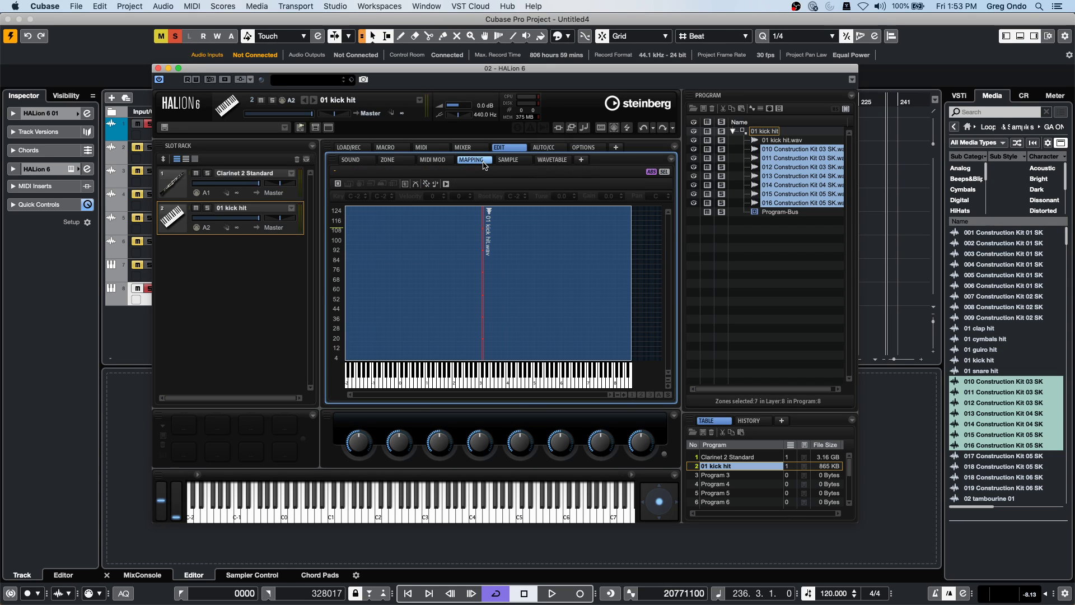
left_click(432, 159)
left_click(386, 160)
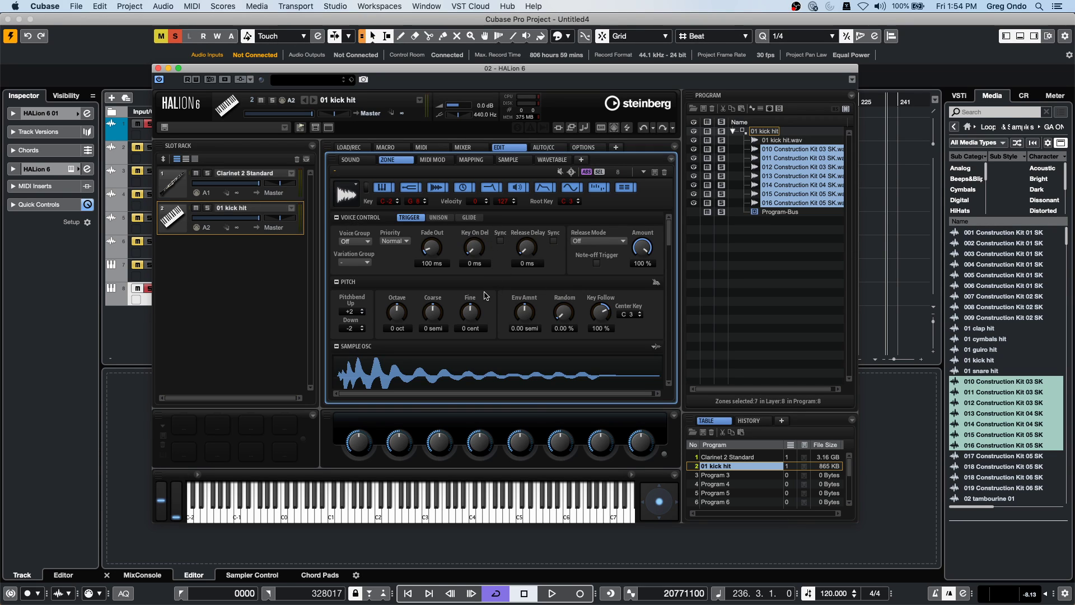
left_click_drag(665, 238, 671, 266)
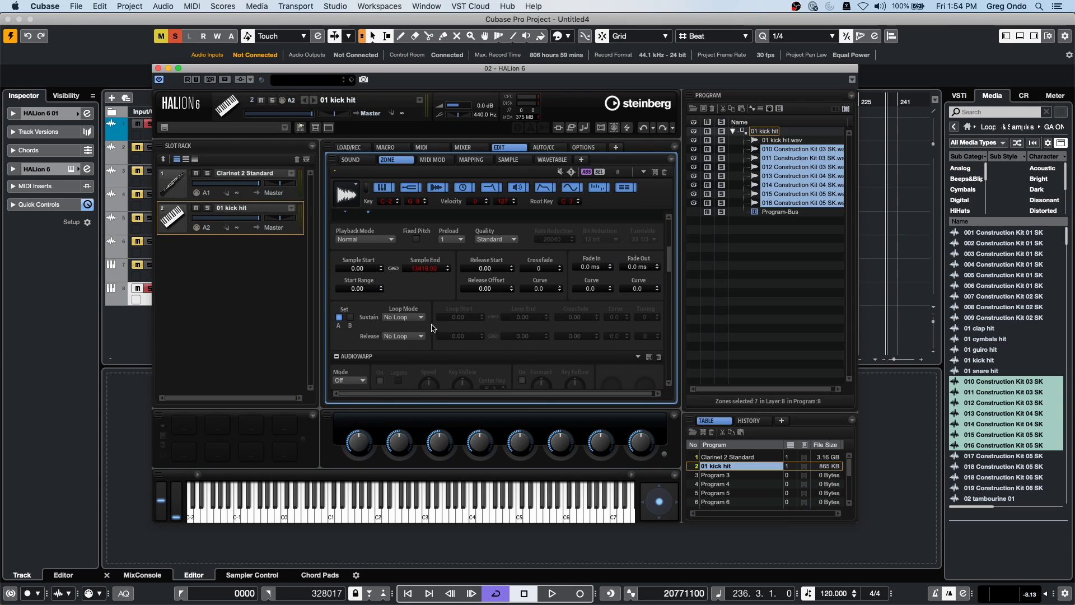
scroll(400, 327, "down", 2)
scroll(399, 327, "down", 4)
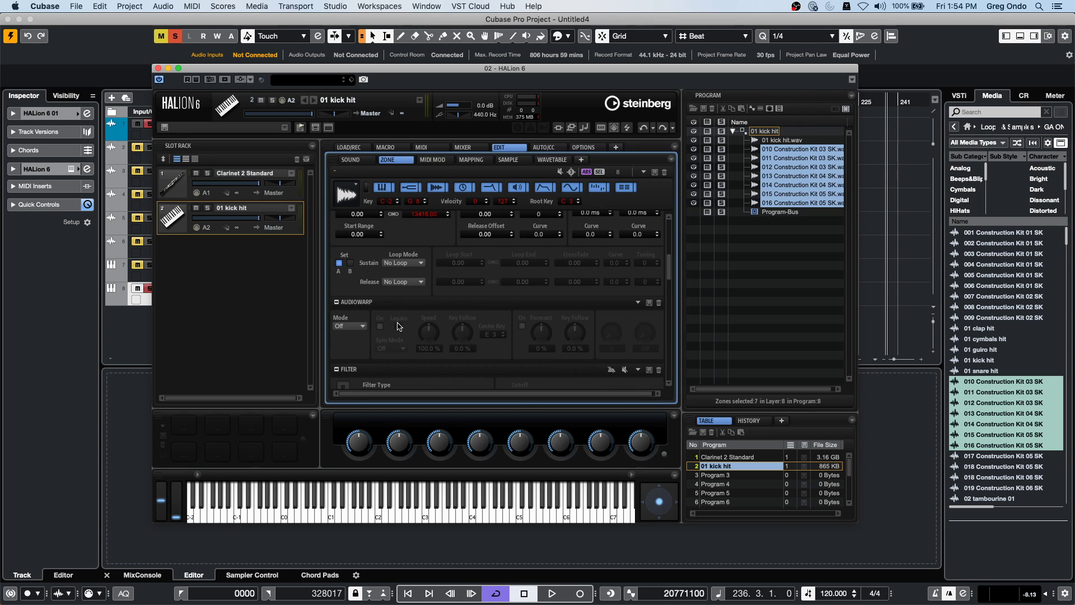
scroll(401, 326, "down", 7)
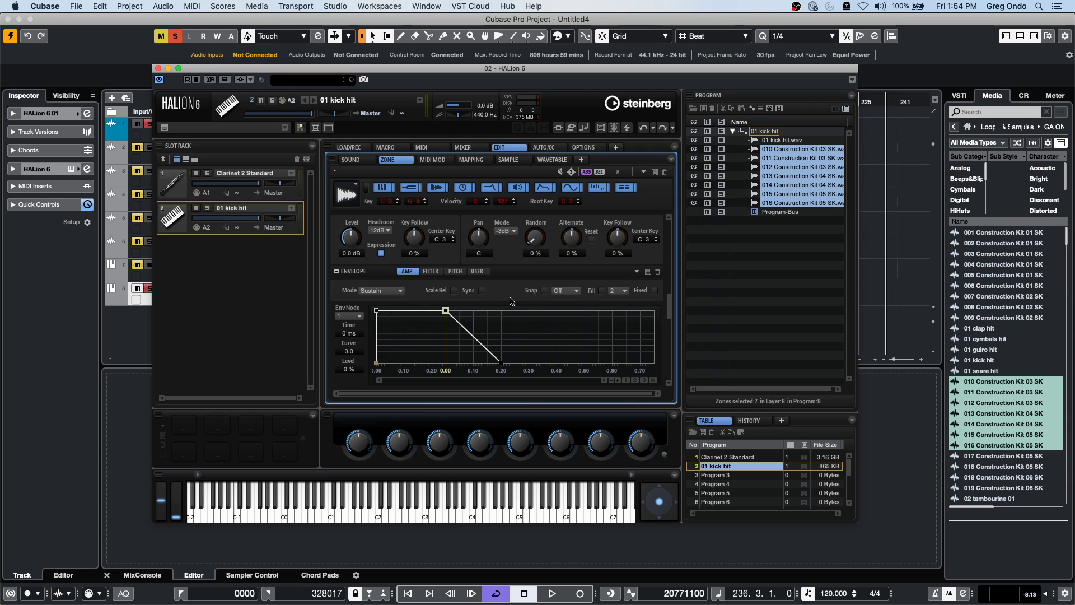
scroll(510, 283, "up", 7)
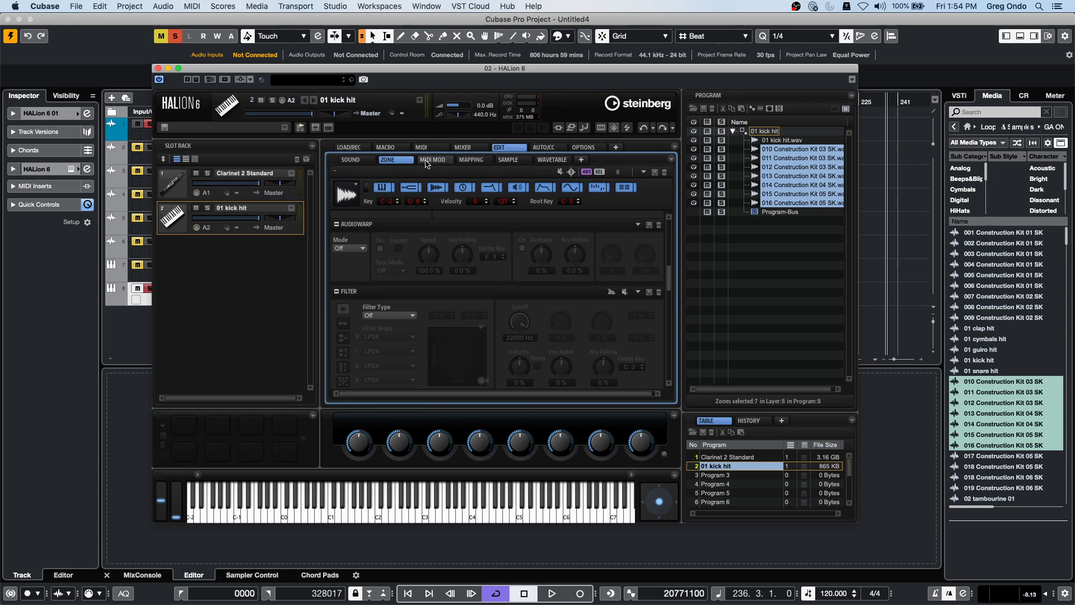
Step: Enable Variation Groups in the 01 kick hit program's Sound settings and set group 1 to Round Robin
left_click(351, 160)
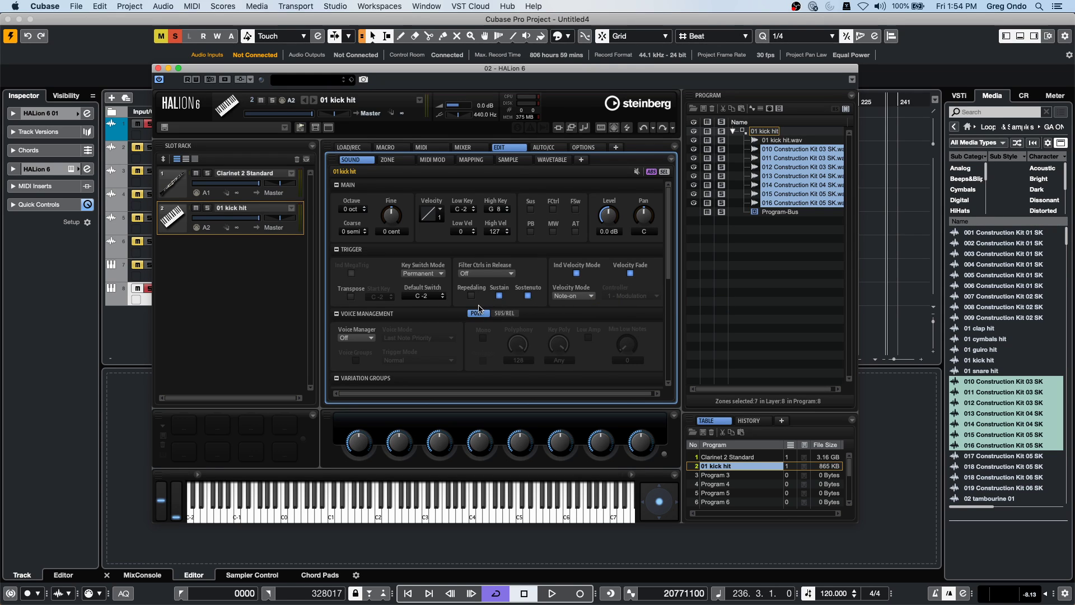
scroll(478, 308, "down", 2)
scroll(478, 308, "down", 4)
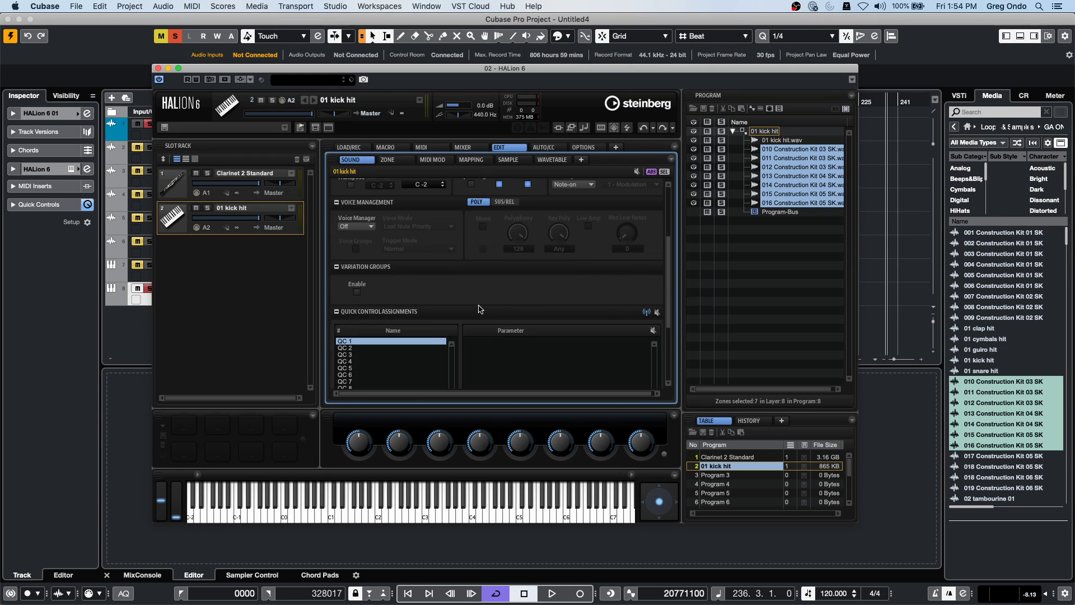
left_click(357, 292)
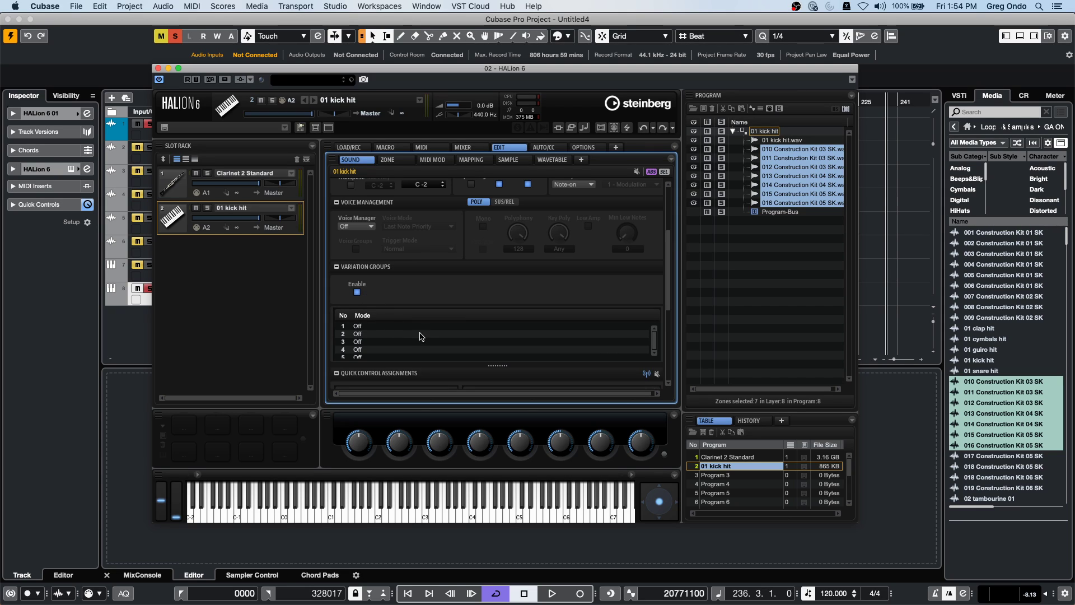
left_click(373, 329)
left_click(397, 289)
left_click(357, 292)
left_click(357, 292)
left_click(369, 325)
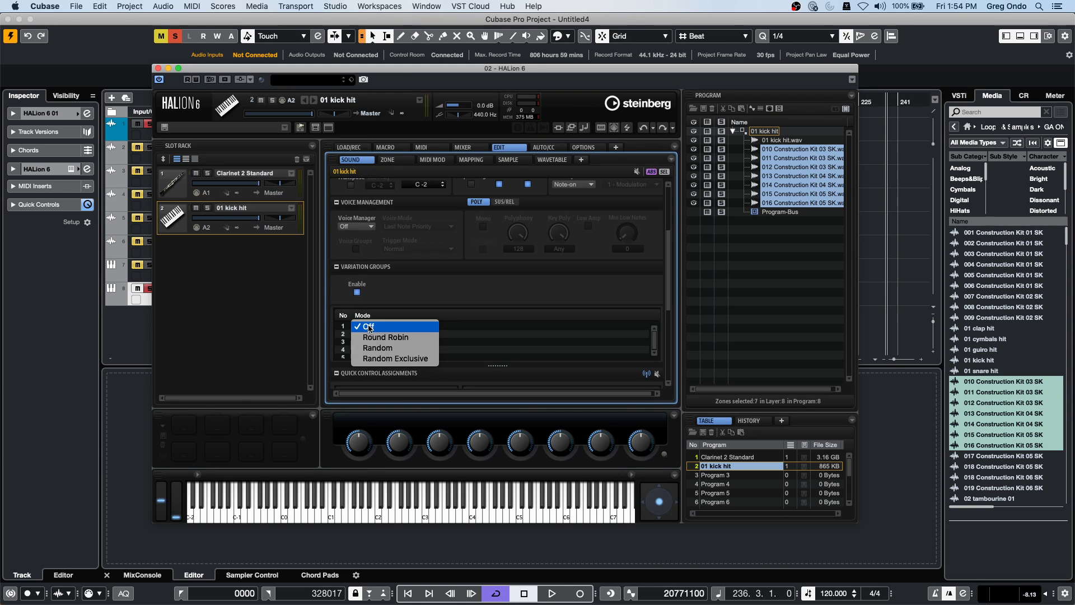
left_click(394, 337)
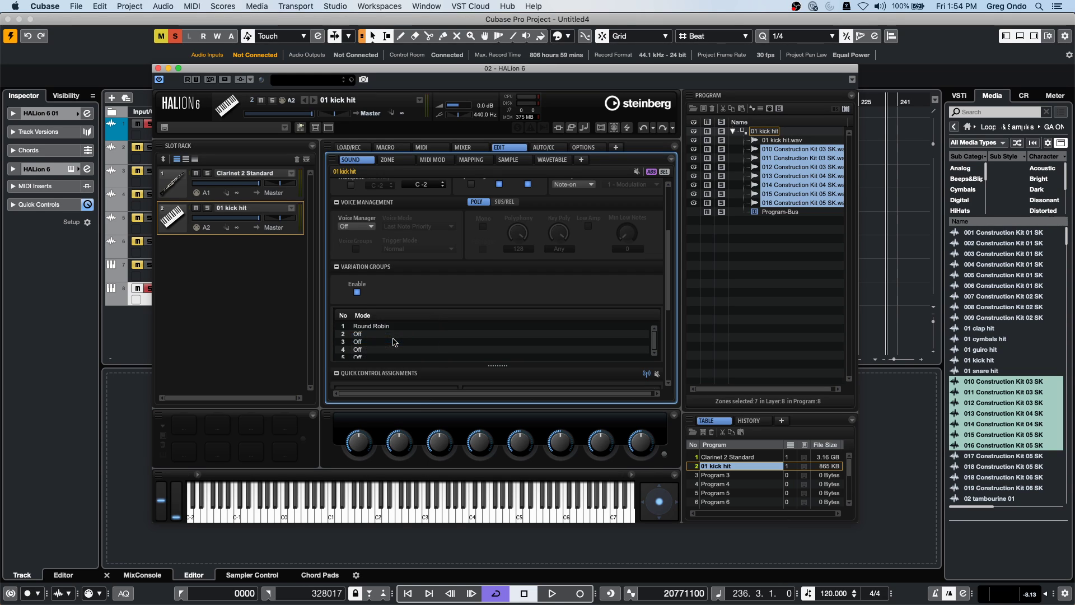
Step: Check the mode options for variation group 2 without changing them, and close the HALion 6 window
left_click(388, 334)
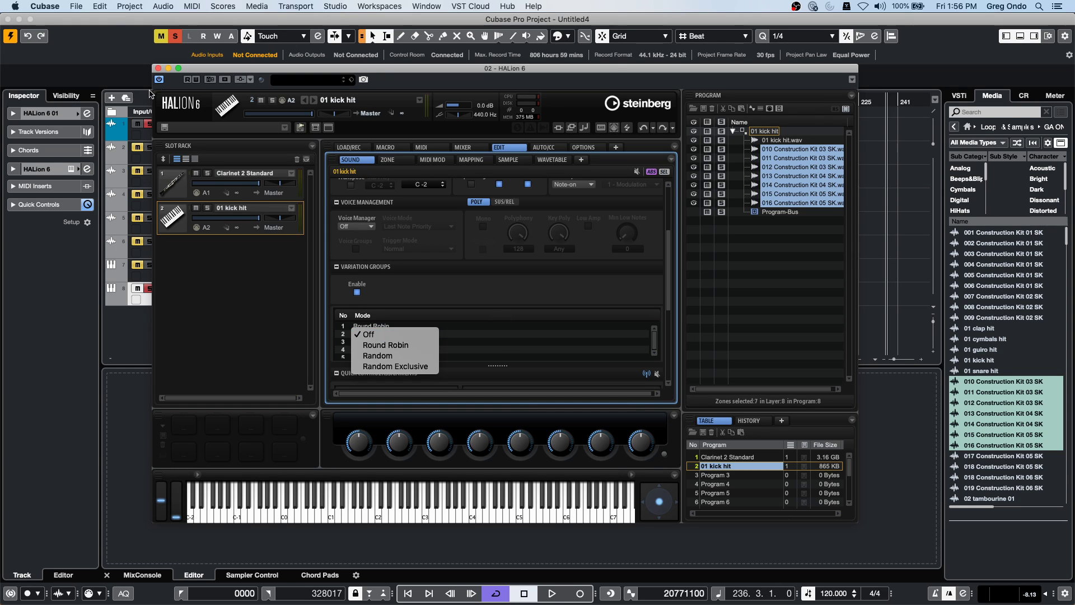
left_click(159, 71)
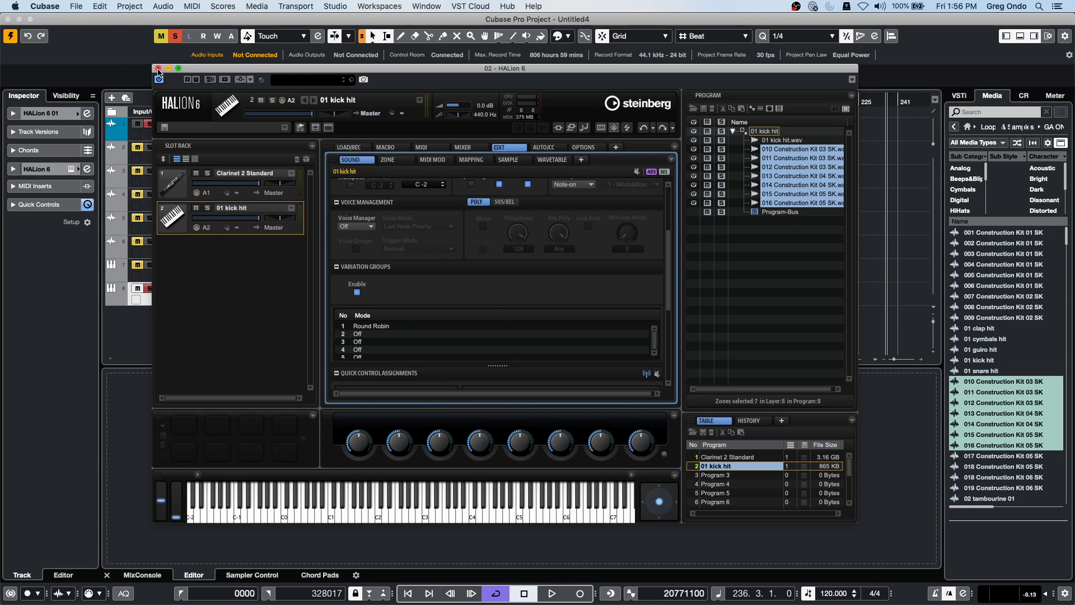
left_click(159, 68)
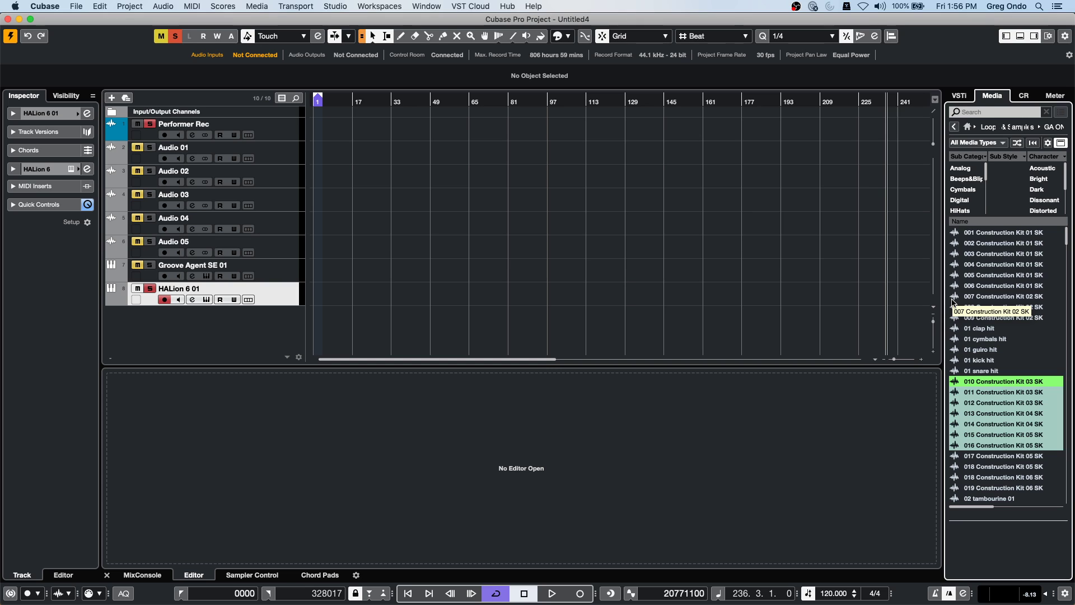
Step: Place the 018 Construction Kit 06 SK sample on the Audio 04 track at 15.4.1.0
left_click(76, 6)
left_click(719, 193)
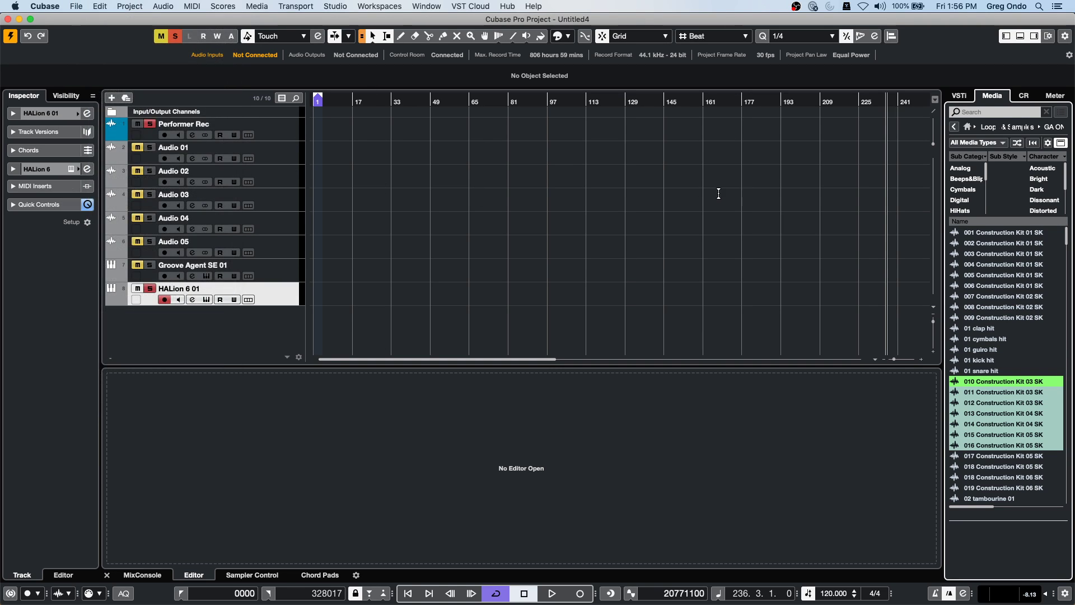
left_click_drag(990, 479, 375, 219)
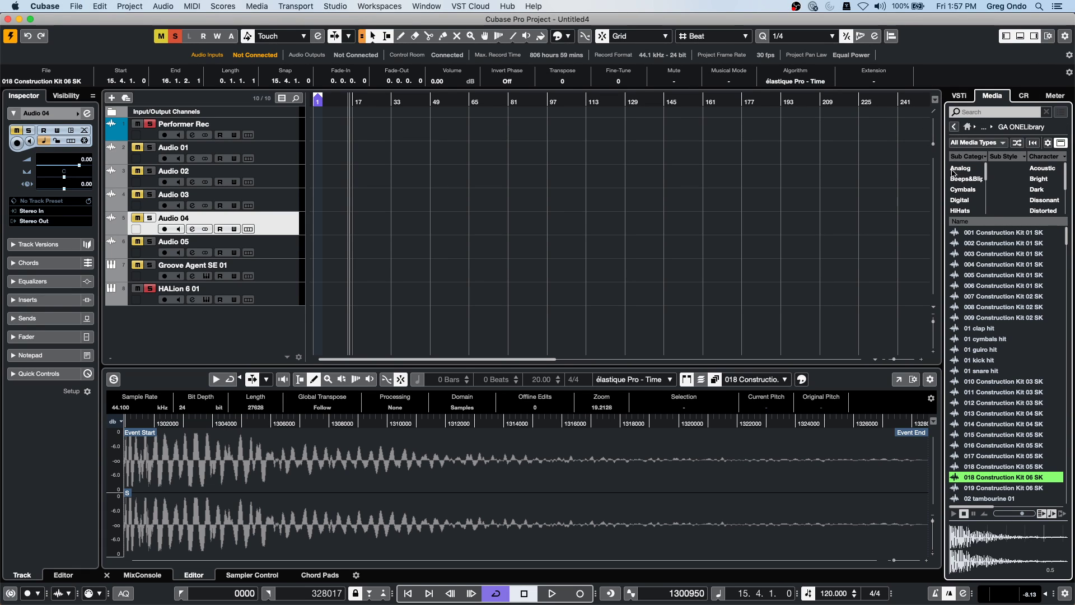
Step: Add the Atmo 10_AM loop from the Caleidoscope library to a new audio track starting at bar 1
left_click(953, 127)
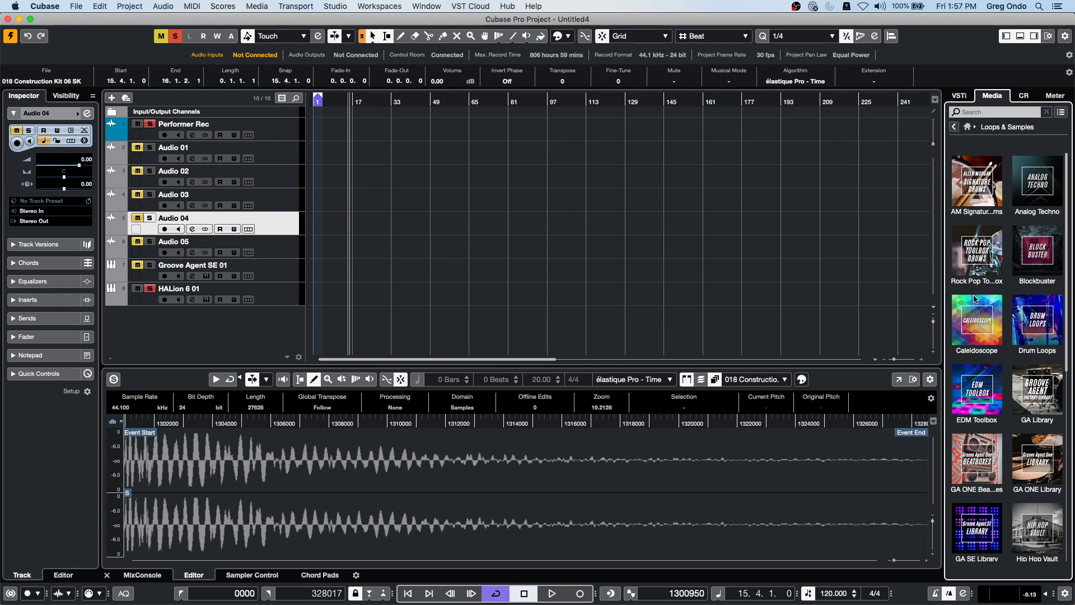
left_click(976, 321)
left_click_drag(983, 328, 287, 283)
left_click_drag(325, 95, 271, 163)
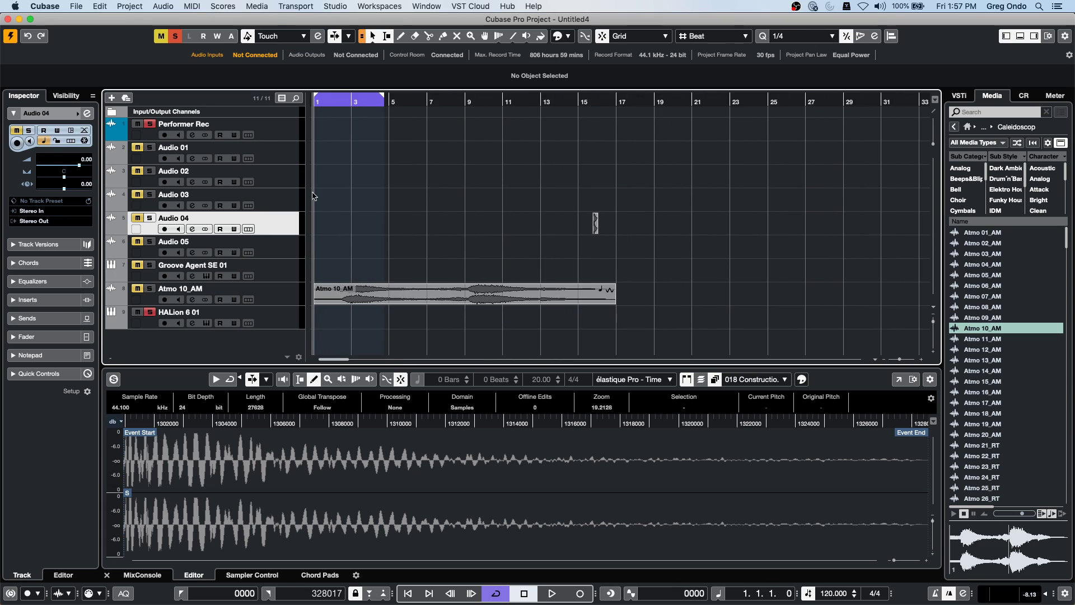
Step: Convert the Atmo 10_AM track from multi-channel to mono, keeping the source track and using the "audio_L.wav" split file name format
left_click(451, 301)
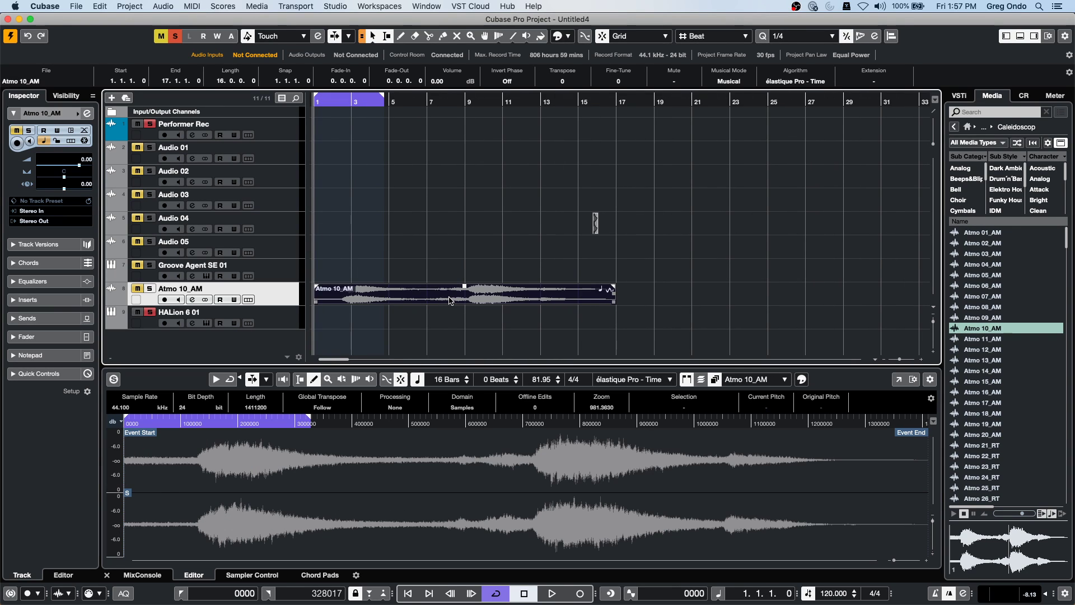
left_click(473, 255)
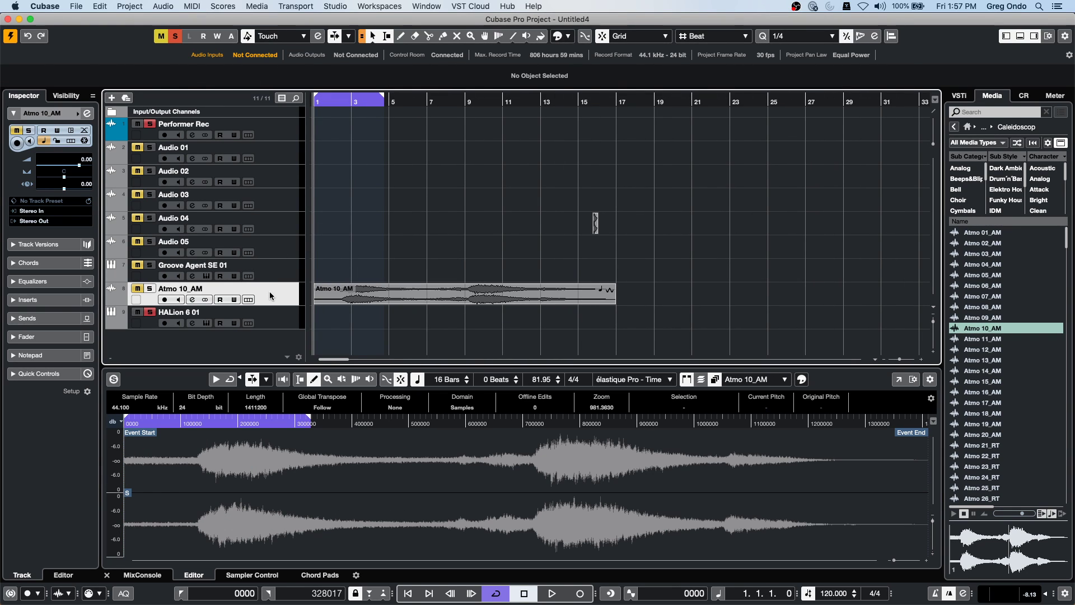
left_click(101, 7)
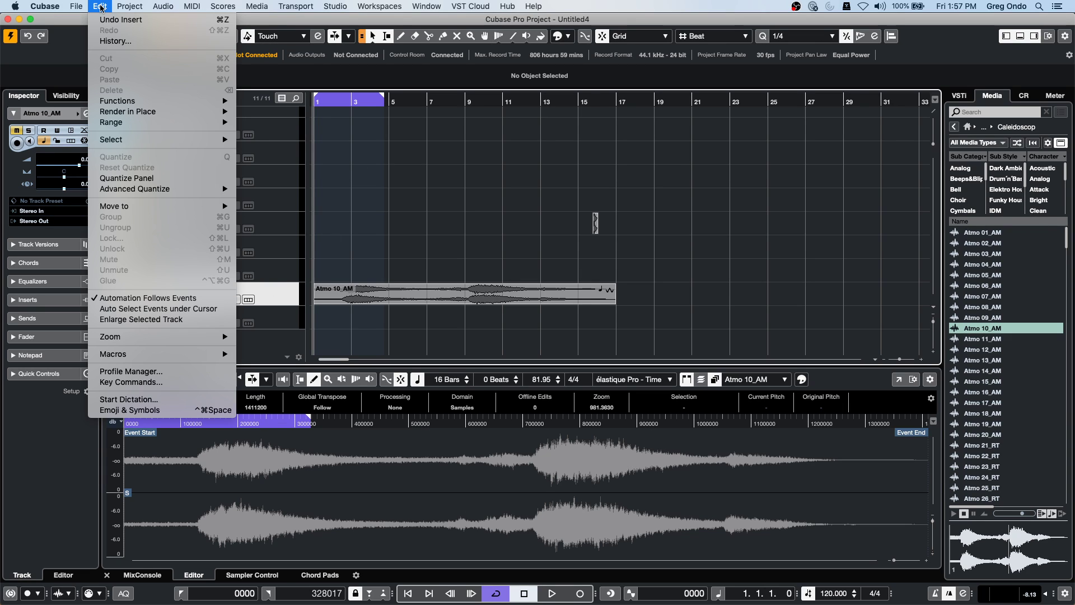
mouse_move(126, 4)
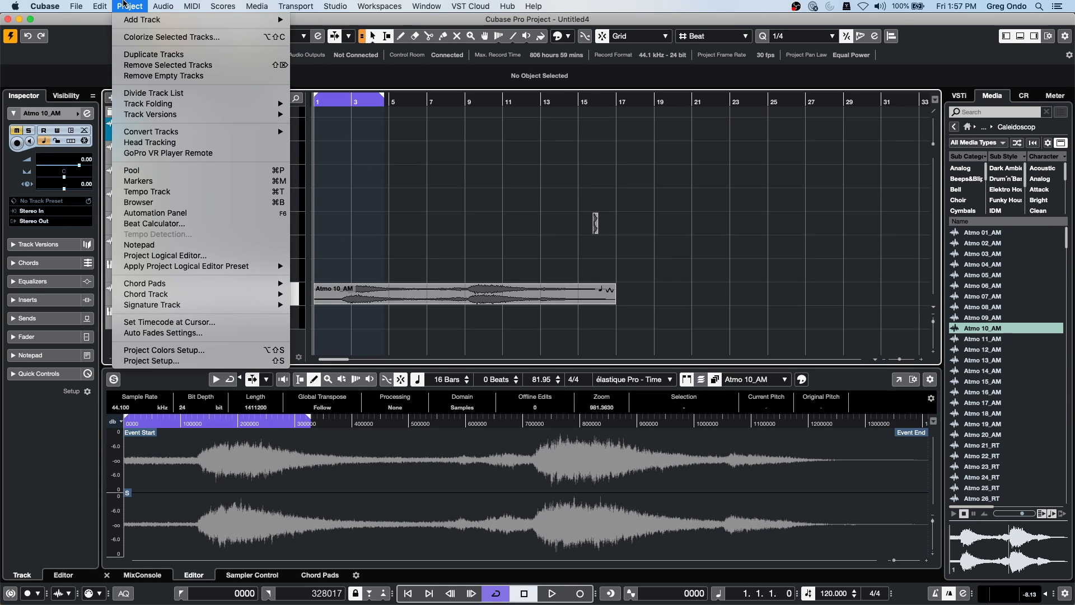
mouse_move(135, 132)
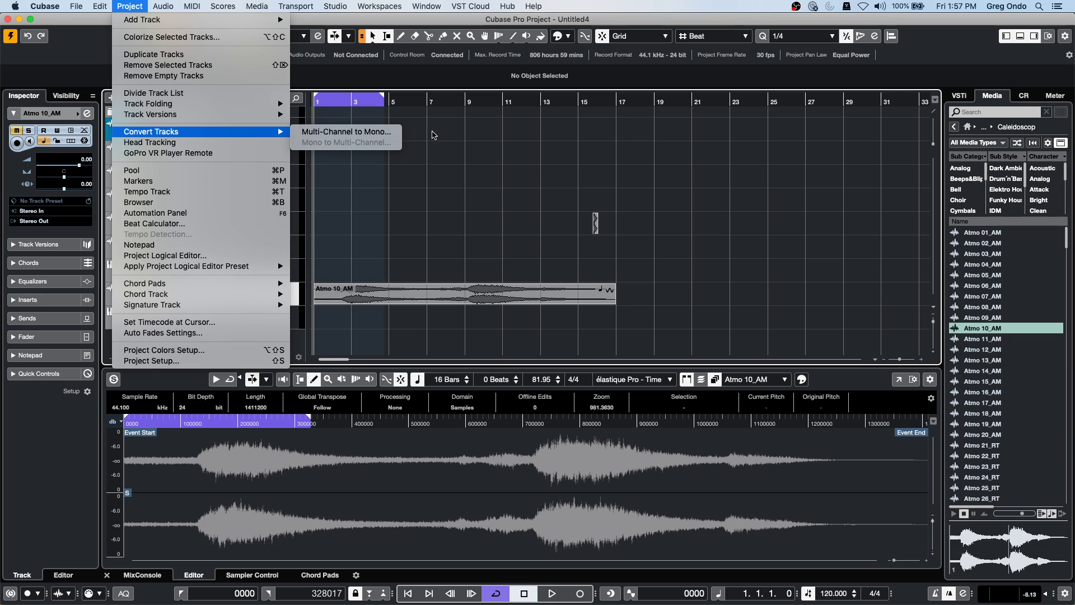
left_click(307, 132)
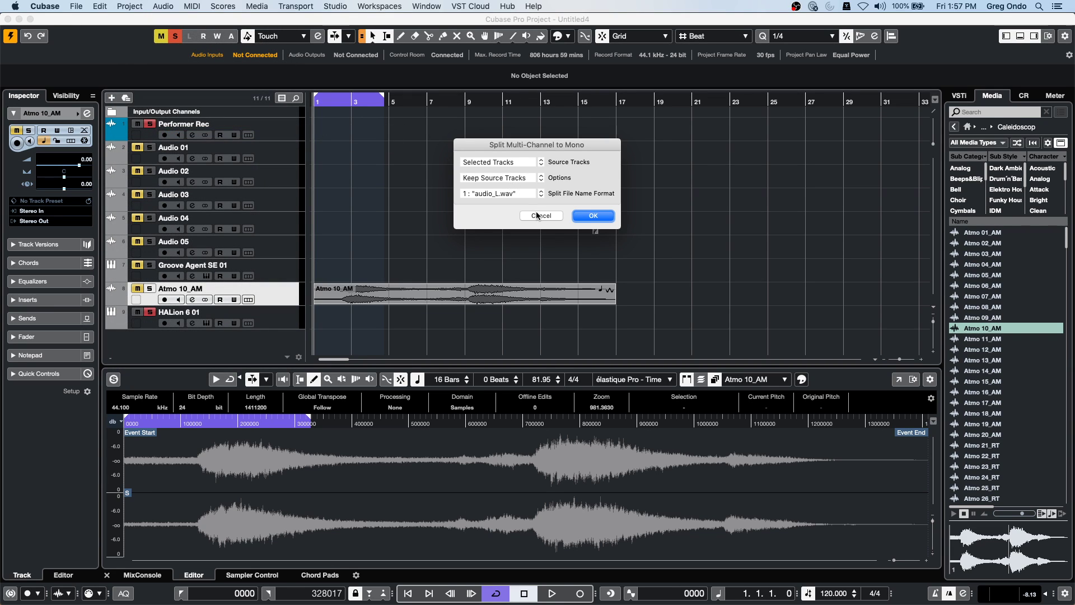
left_click(595, 216)
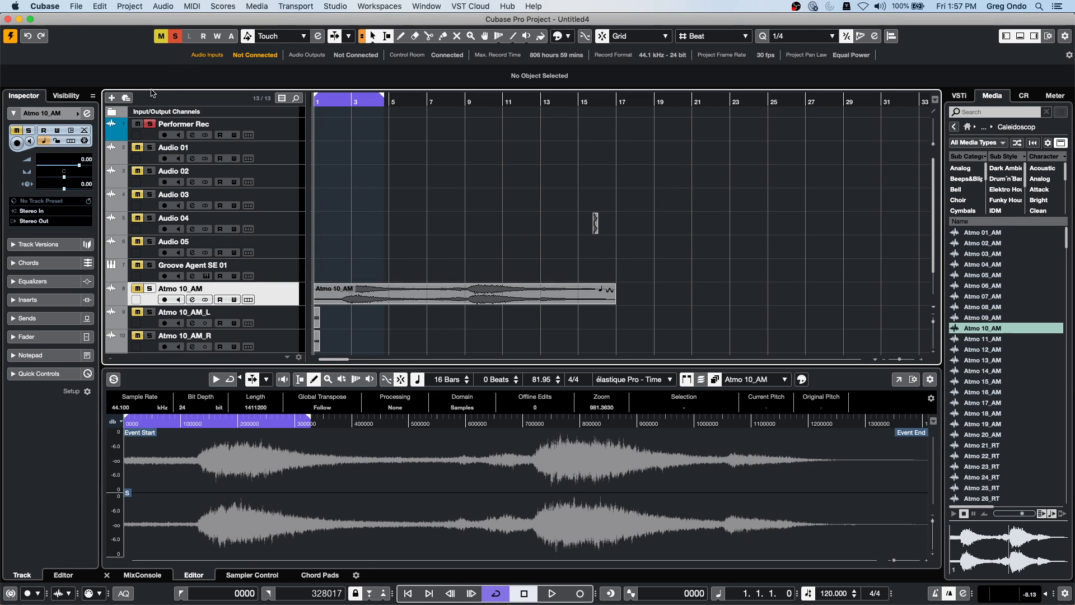
Step: Compare the split left and right mono events with the stereo Atmo 10_AM event, and undo the mono conversion
left_click_drag(319, 100, 281, 148)
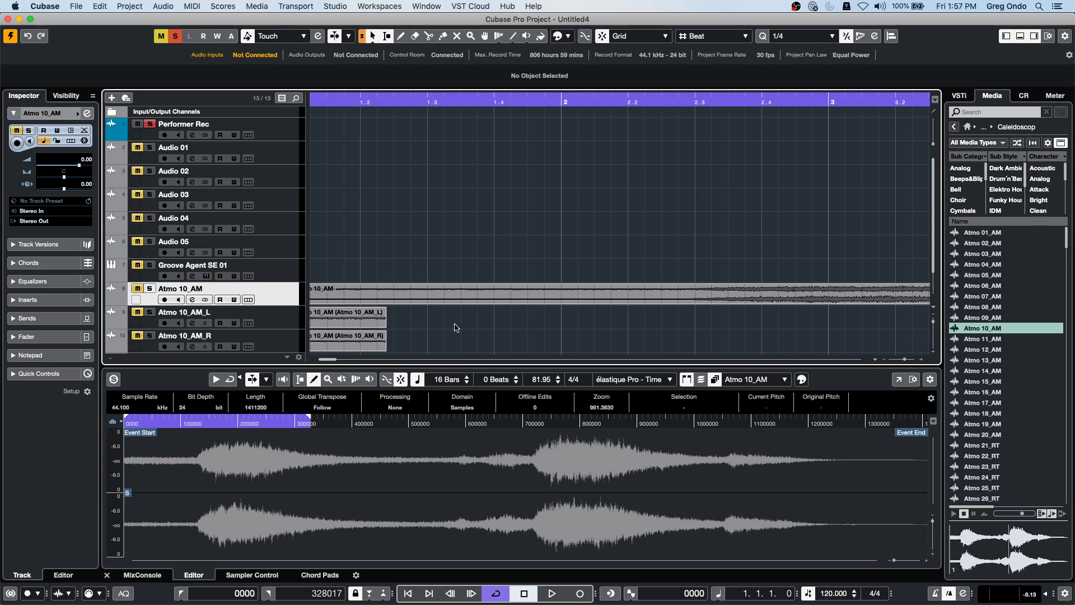
left_click(527, 299)
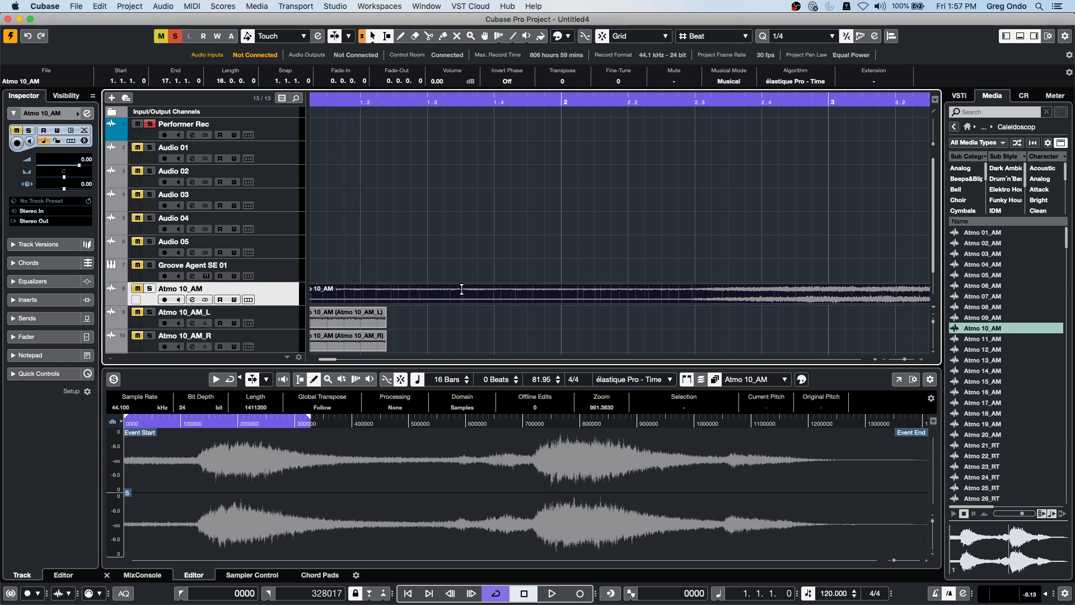
left_click(472, 100)
left_click_drag(472, 88, 472, 62)
left_click(534, 339)
left_click(261, 291)
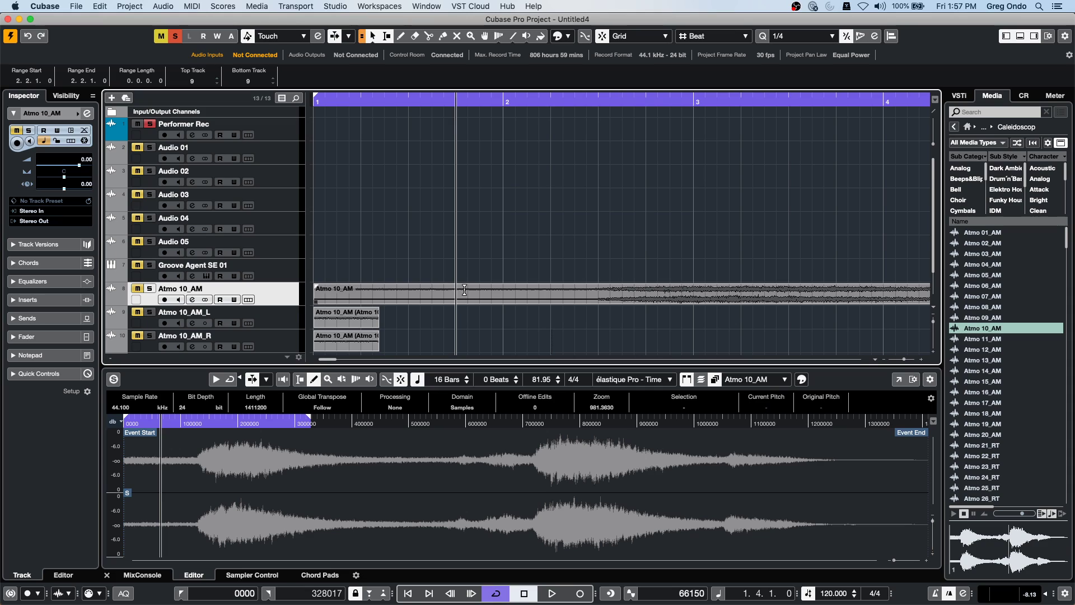
key("super+z")
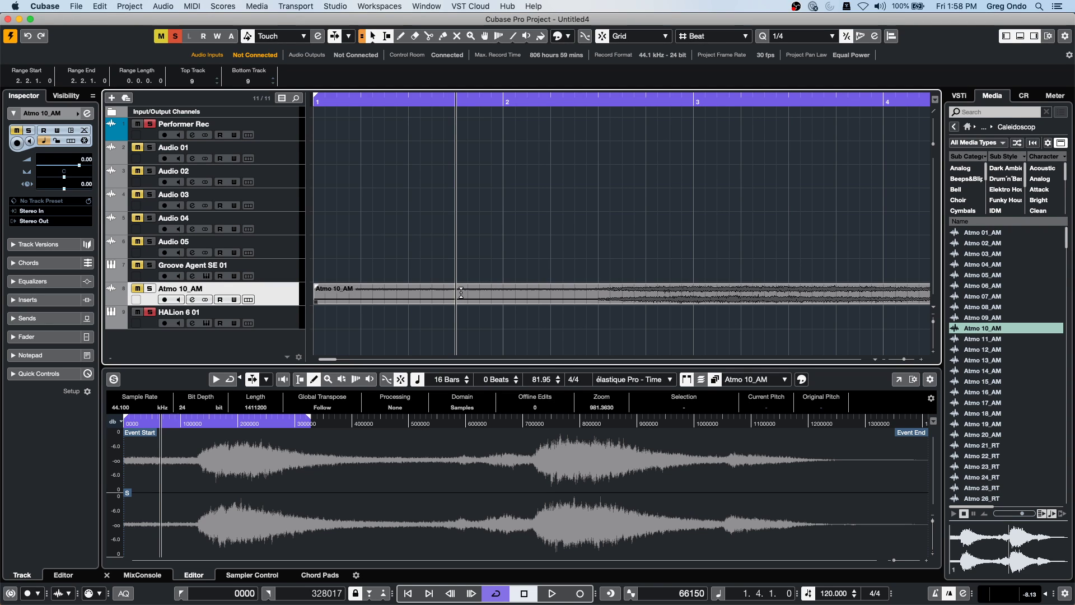
Step: Switch to the open Groove Agent SE 8 project and make it the active project
left_click_drag(343, 102, 376, 104)
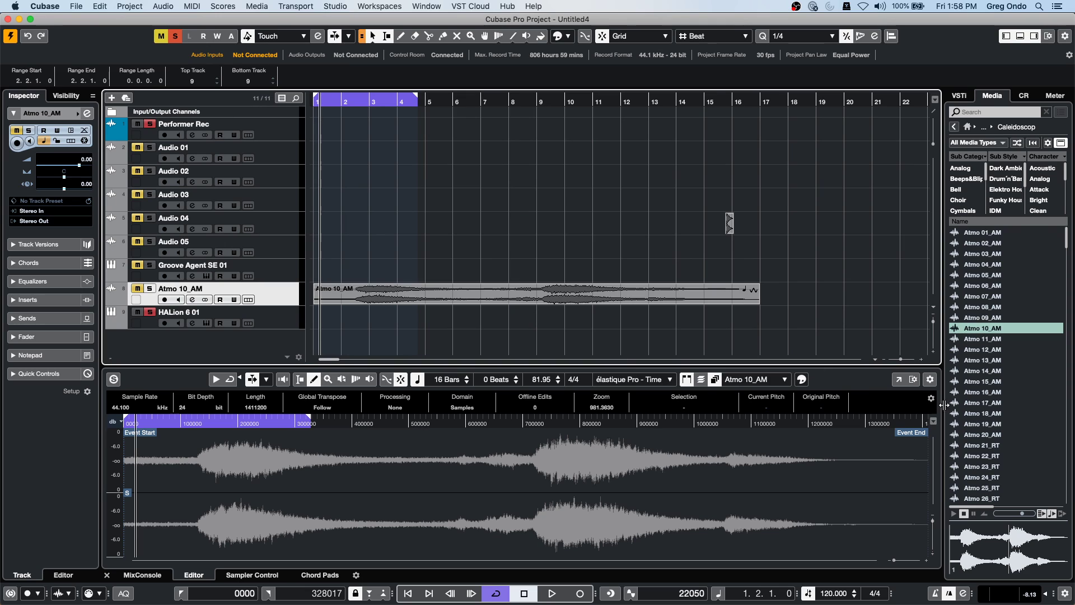
left_click(430, 6)
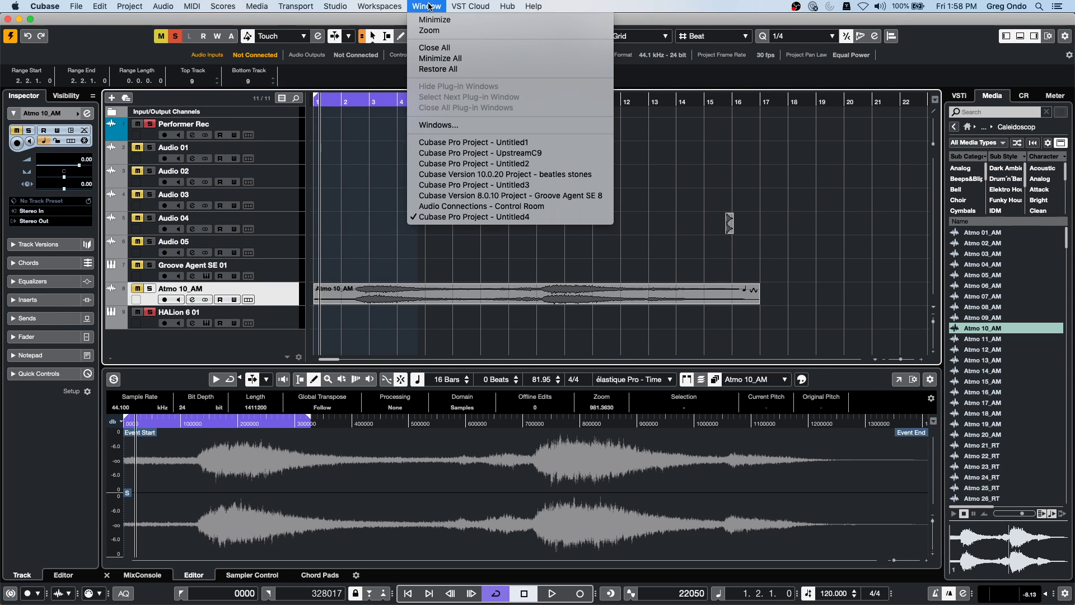
left_click(524, 196)
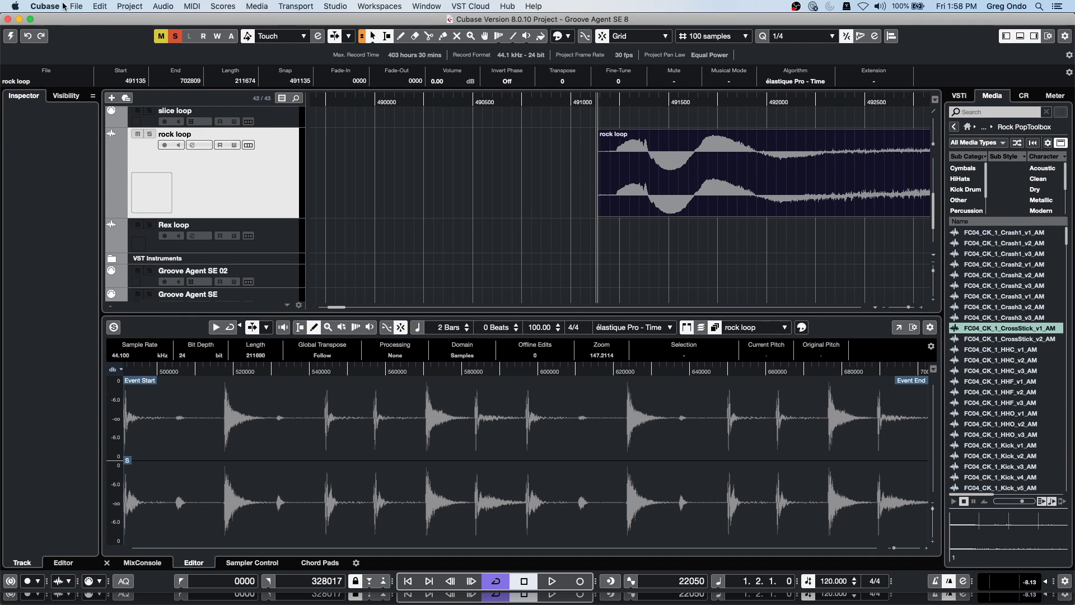
left_click(77, 7)
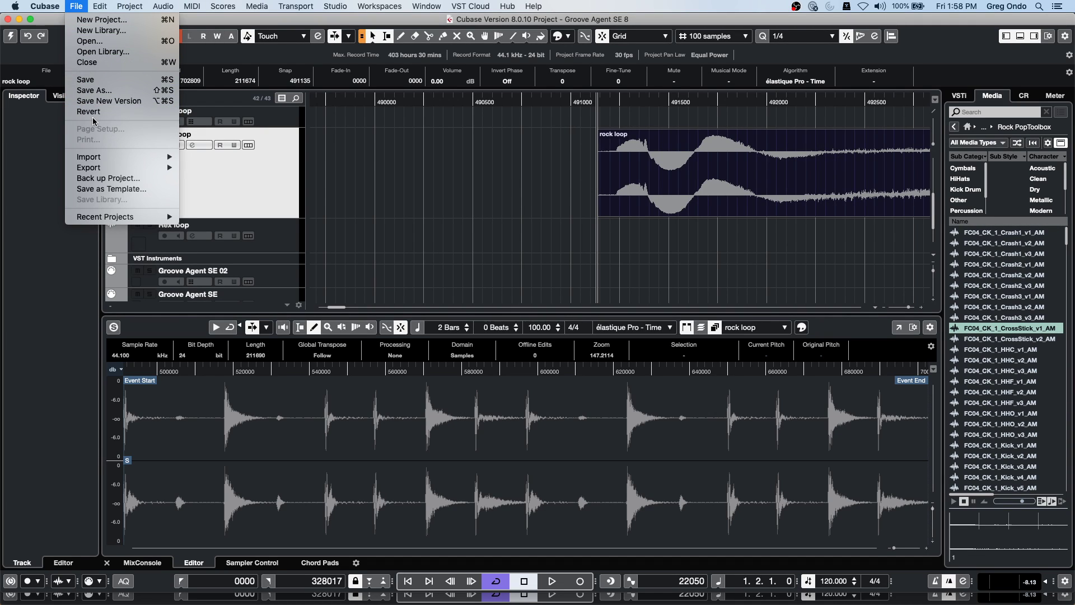
mouse_move(22, 4)
left_click(42, 244)
left_click(11, 37)
left_click(11, 36)
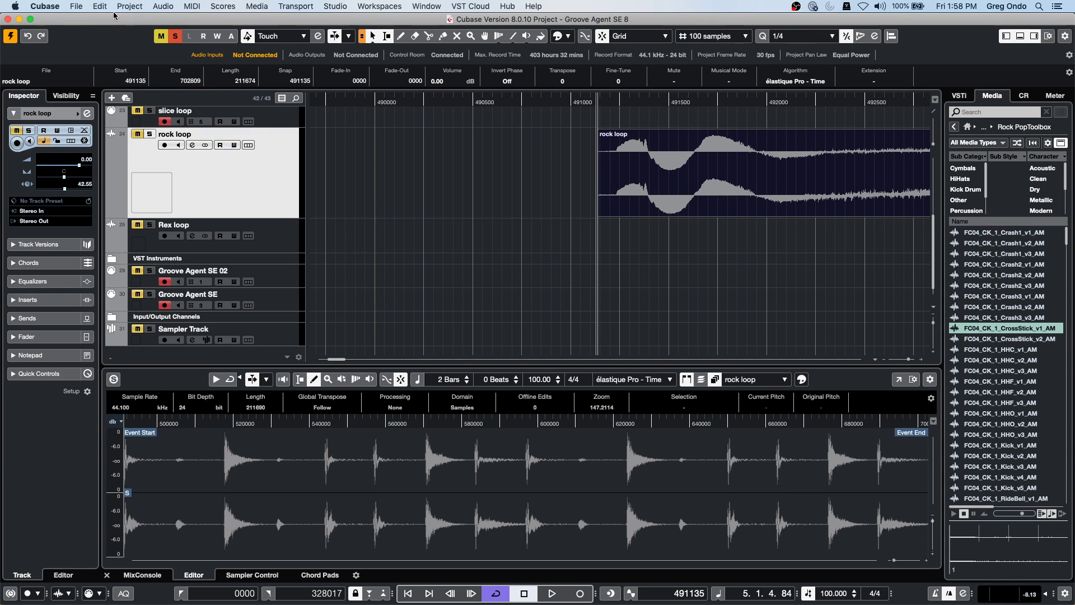
Step: Revert the Groove Agent SE 8 project to its previously saved version
left_click(76, 6)
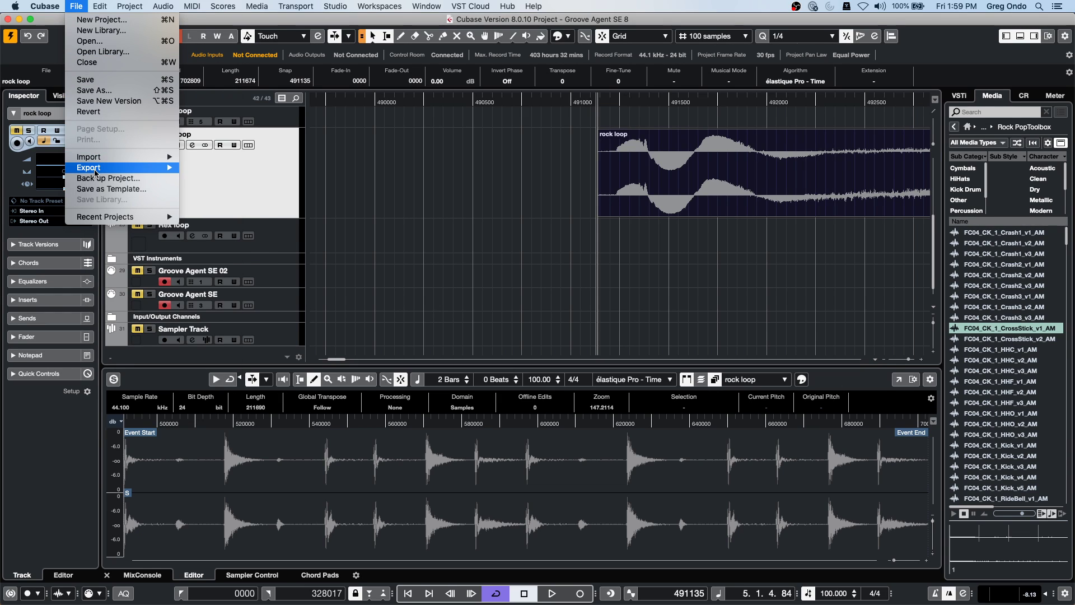
left_click(117, 111)
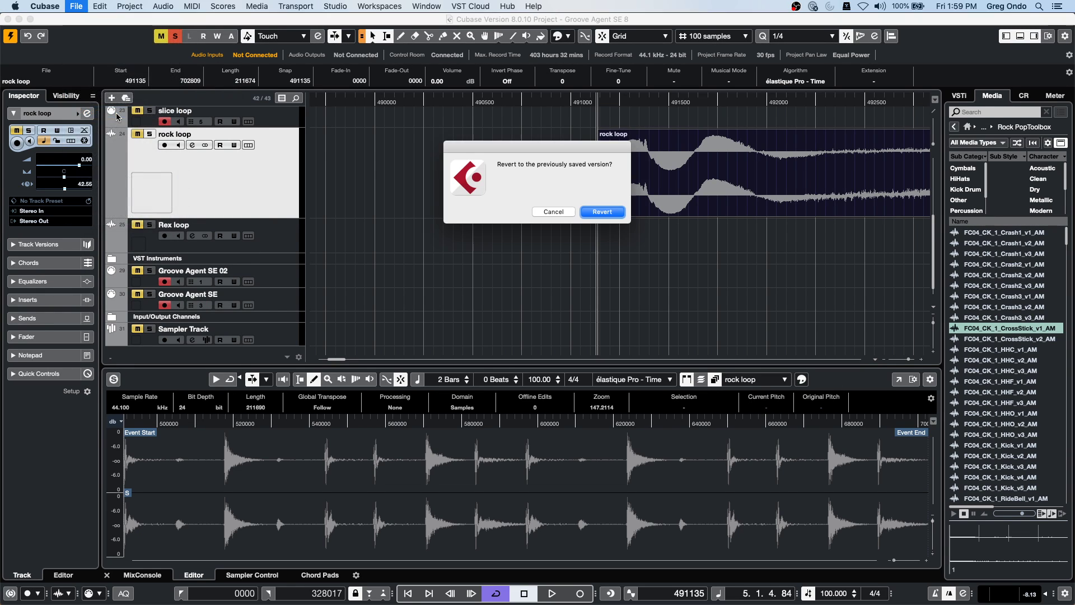
left_click(602, 211)
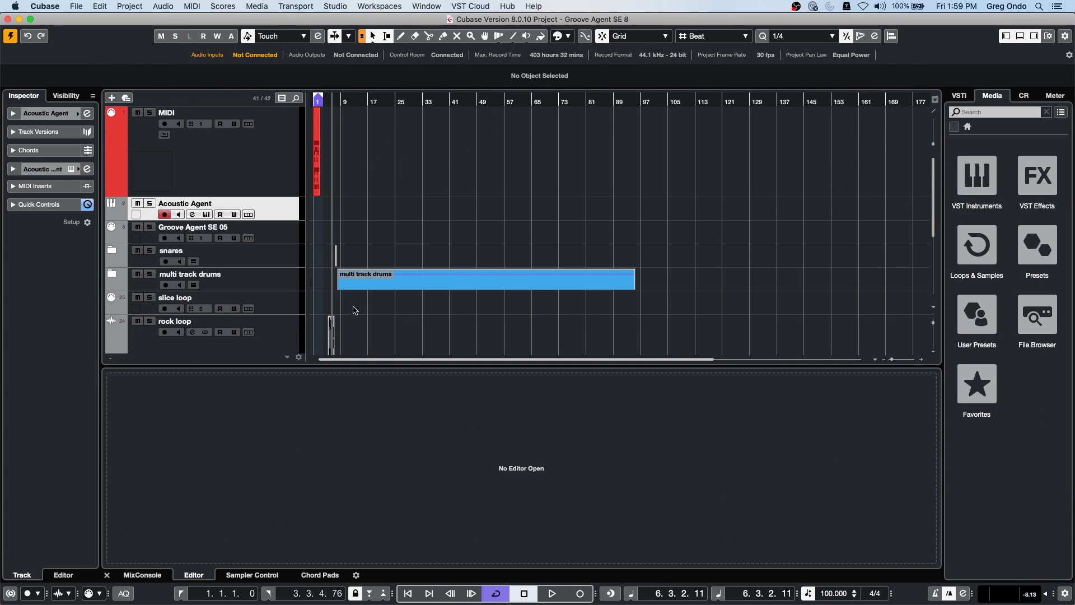
Step: Open the Groove Agent SE instrument of the slice loop track and move its window clear of the tracks
left_click(297, 305)
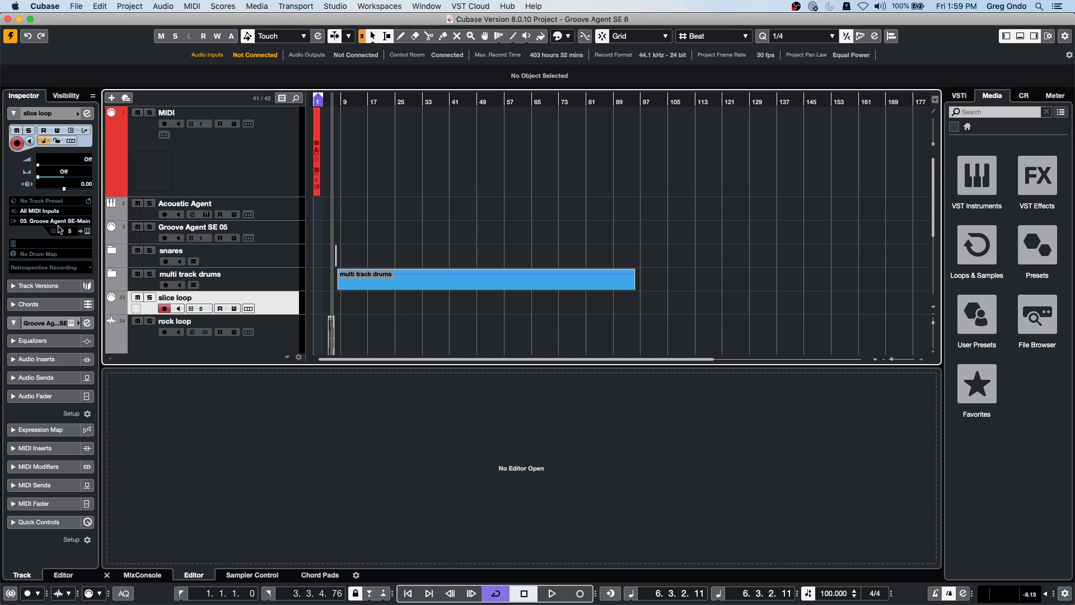
left_click(87, 231)
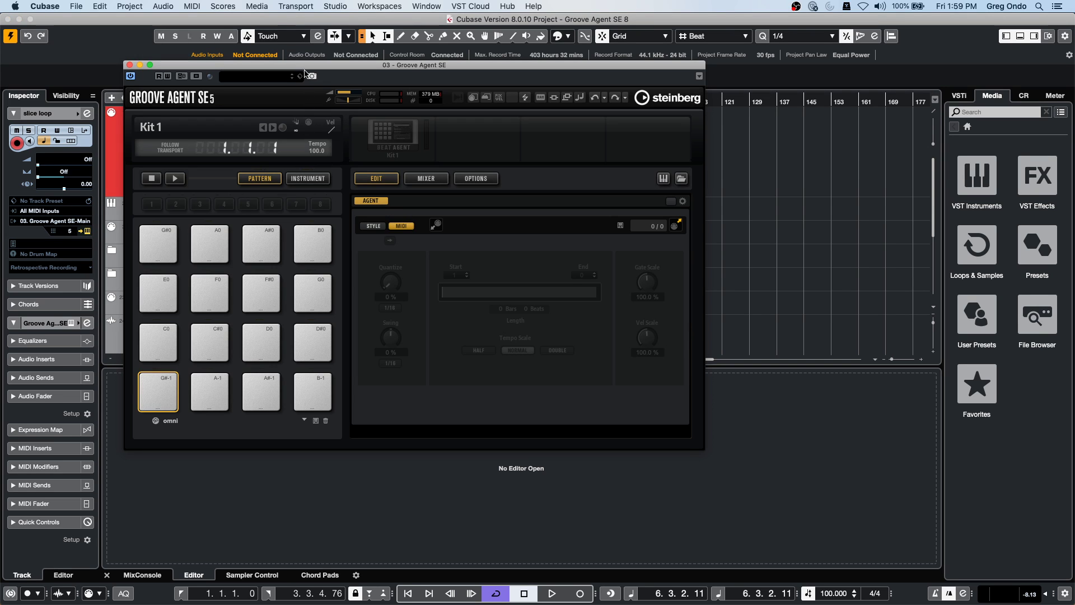
left_click_drag(304, 70, 680, 71)
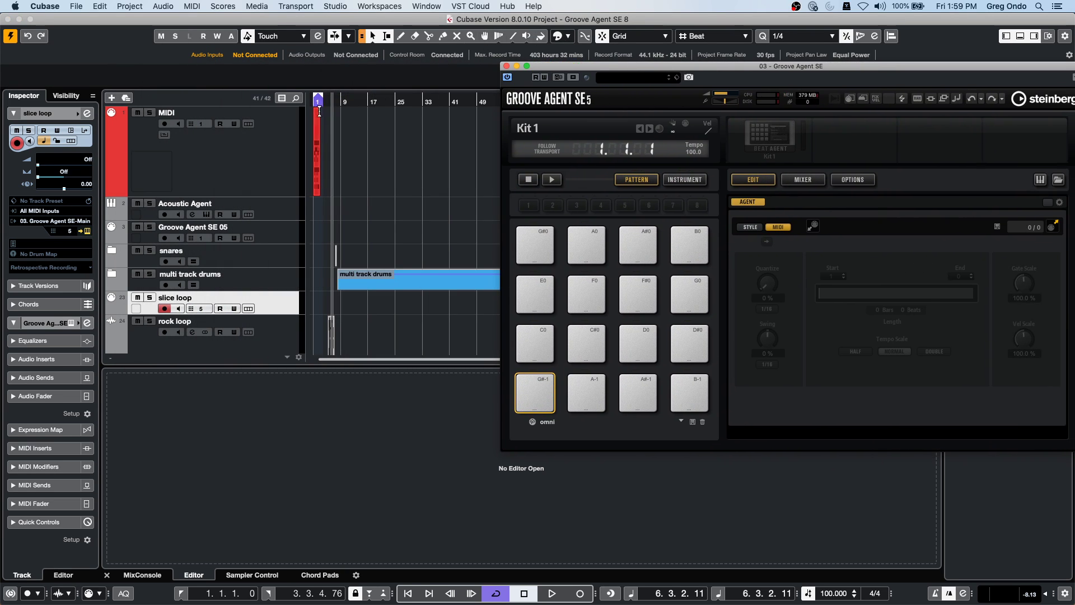
Step: Move the rock loop event so that it starts at 6.1.1.0
left_click_drag(357, 104, 312, 289)
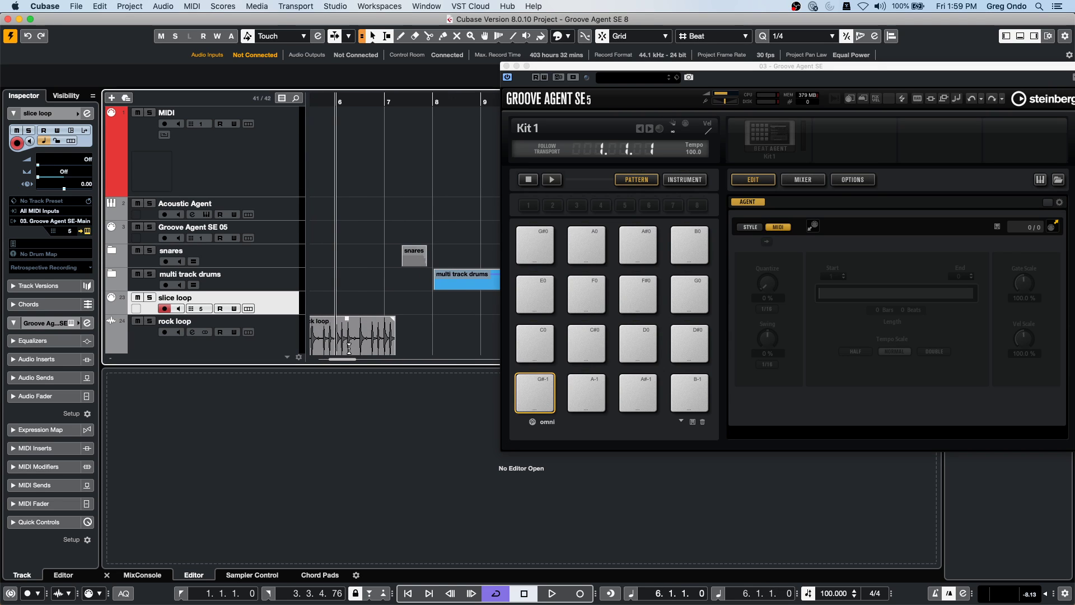
scroll(359, 334, "down", 2)
scroll(353, 314, "down", 3)
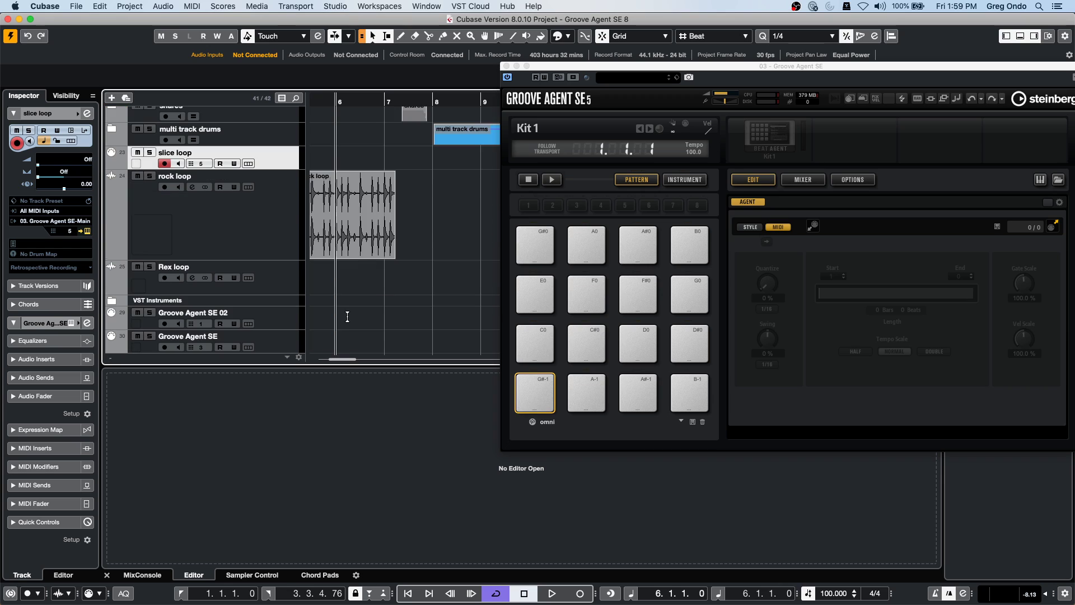
left_click_drag(334, 250, 349, 220)
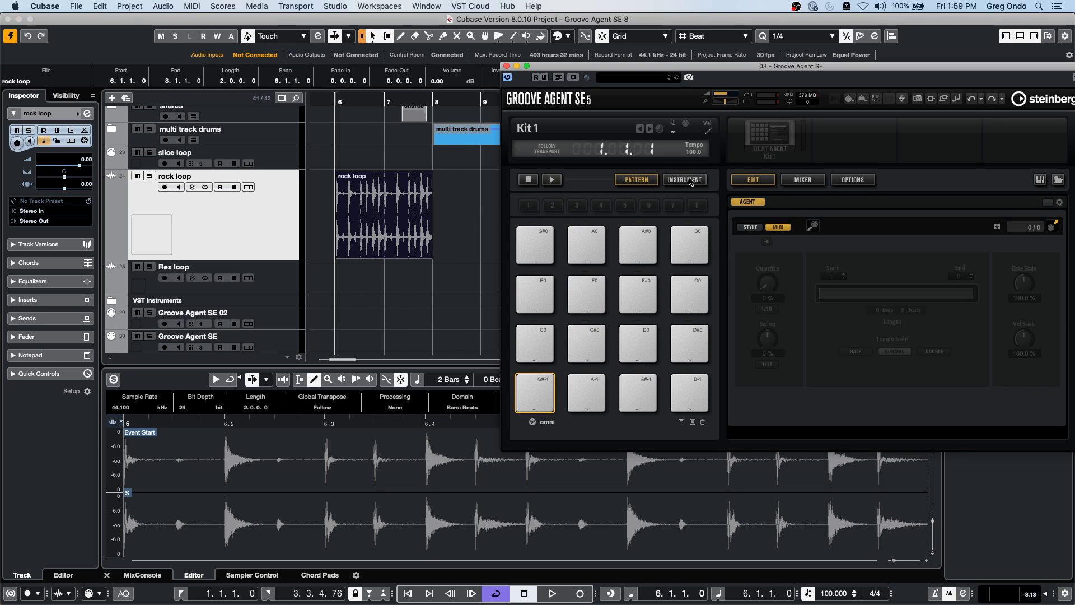
Step: Load the rock loop event onto Groove Agent SE's C1 instrument pad
left_click(685, 179)
left_click_drag(420, 234, 535, 395)
left_click_drag(692, 70, 508, 67)
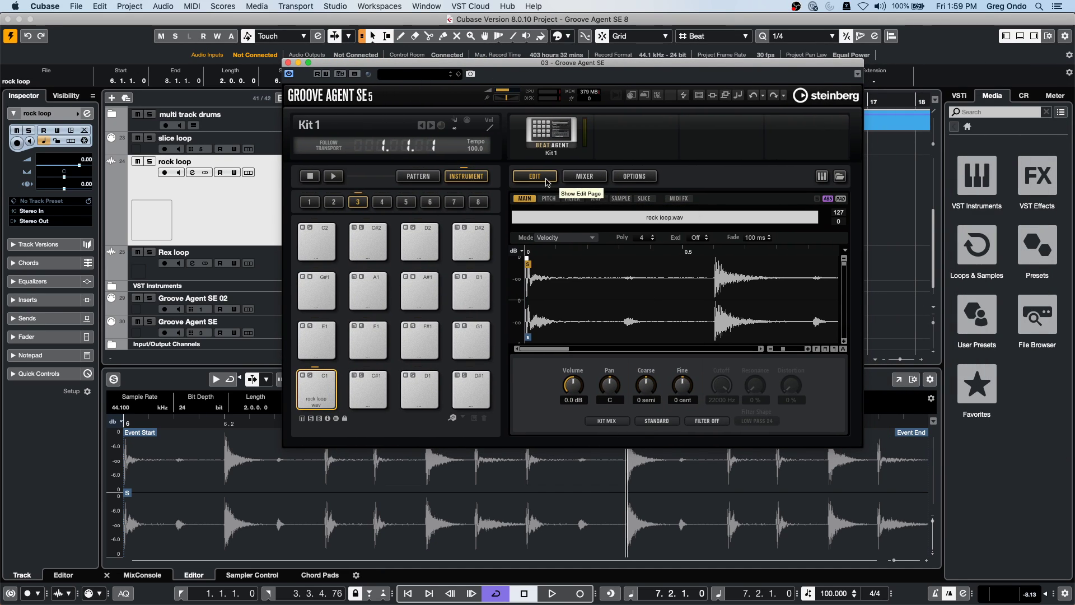
Step: Create slices from the rock loop sample across the Groove Agent SE pads and audition the D1 slice
left_click(644, 199)
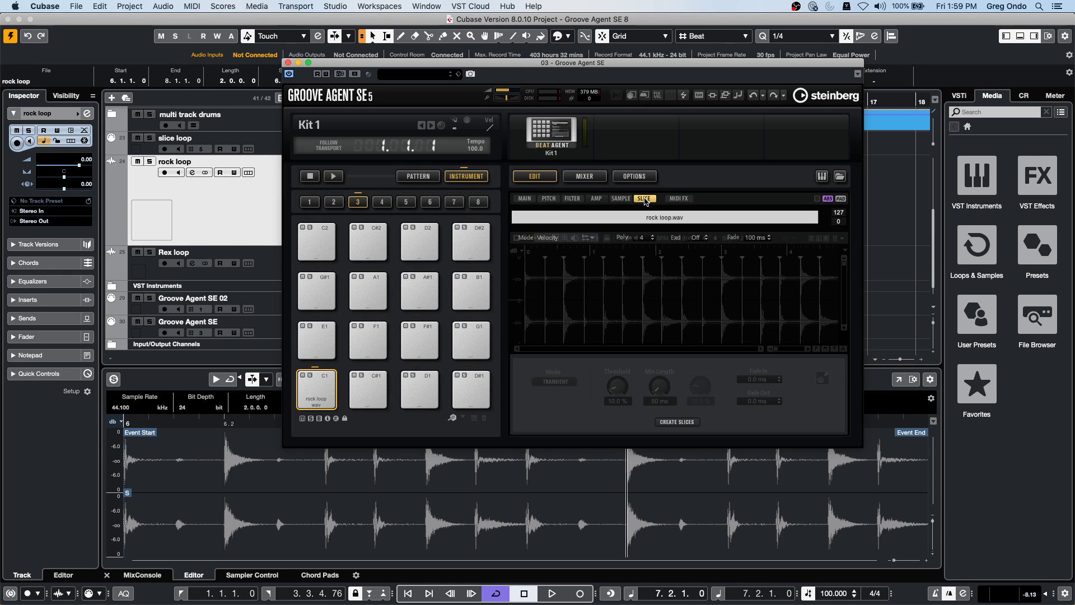
left_click(682, 422)
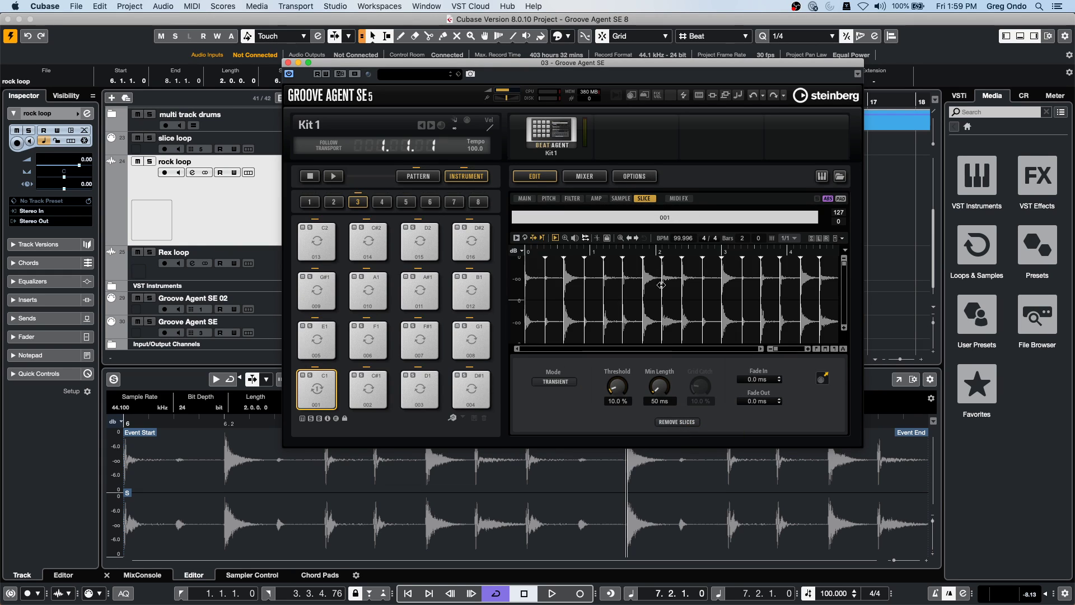
left_click(420, 389)
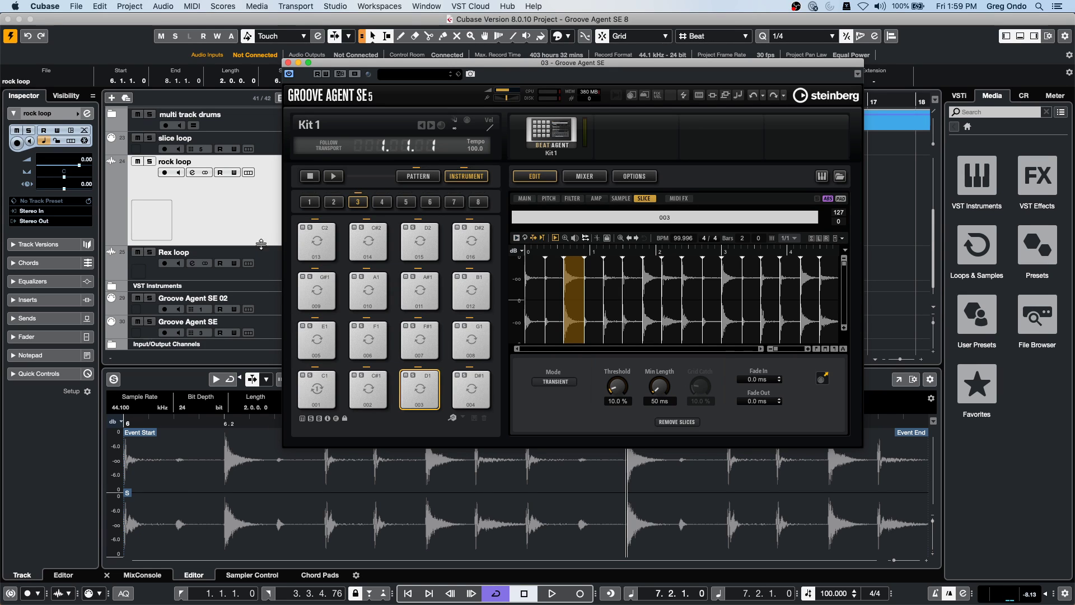
left_click_drag(377, 64, 580, 72)
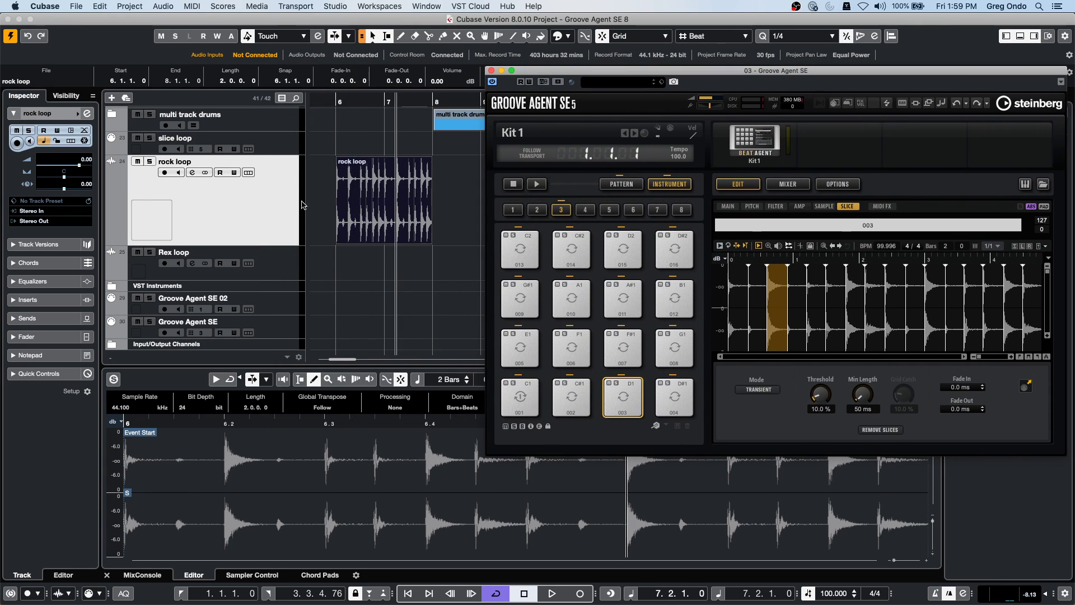
Step: Add the Pitch Correct effect to the first insert slot of the rock loop track
left_click(263, 137)
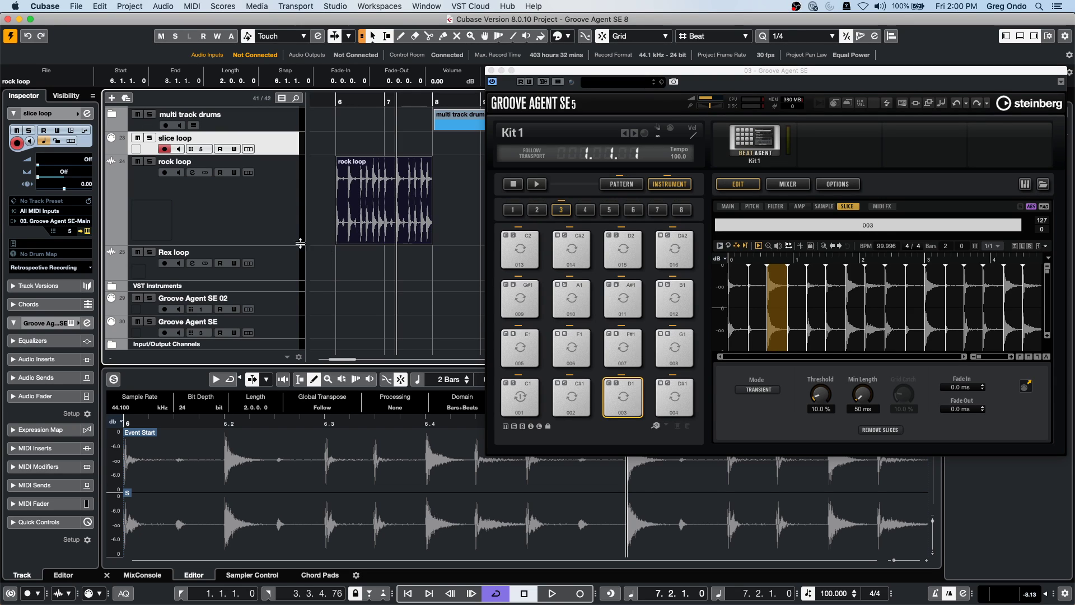
left_click(275, 209)
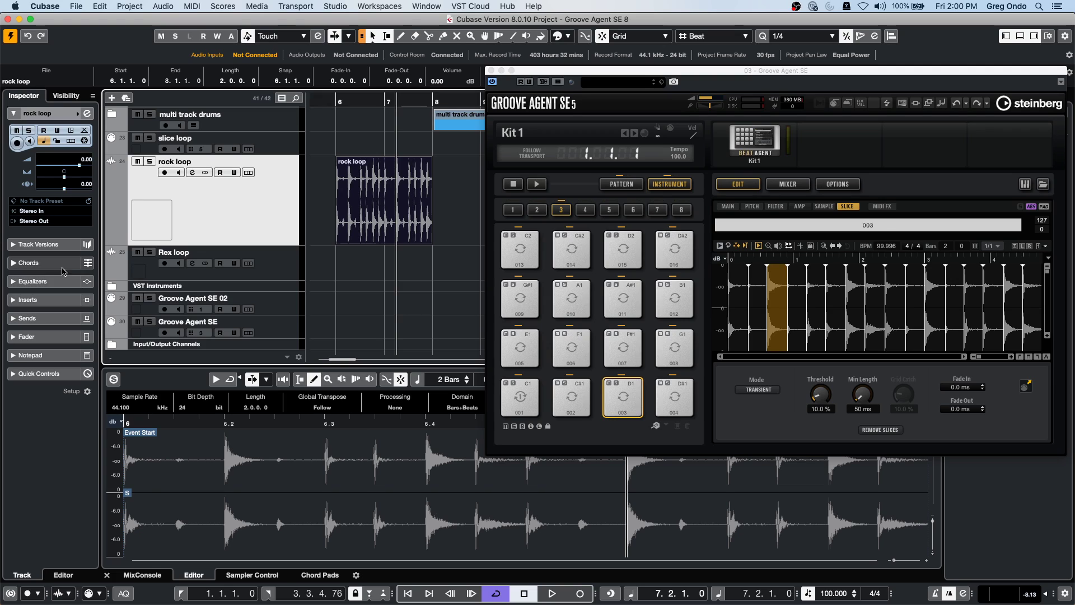
left_click(55, 303)
left_click(48, 208)
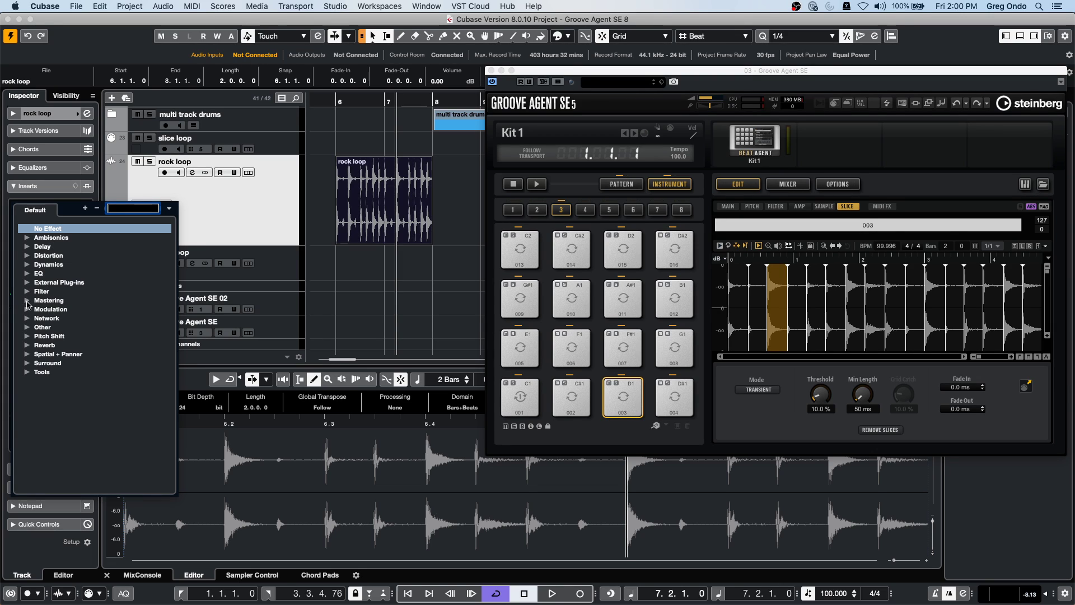
left_click(28, 337)
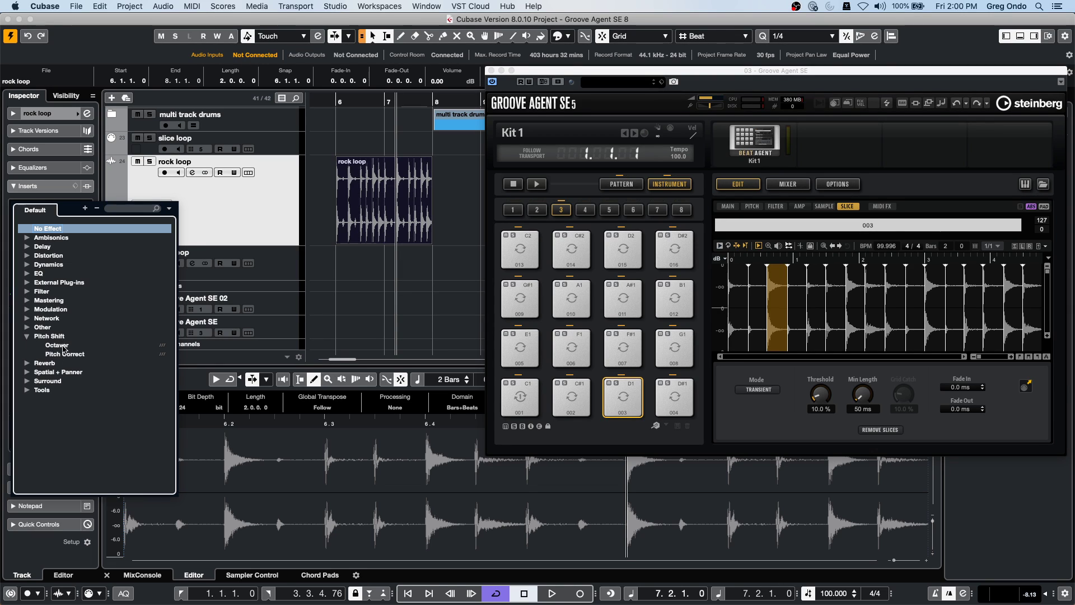
left_click(84, 355)
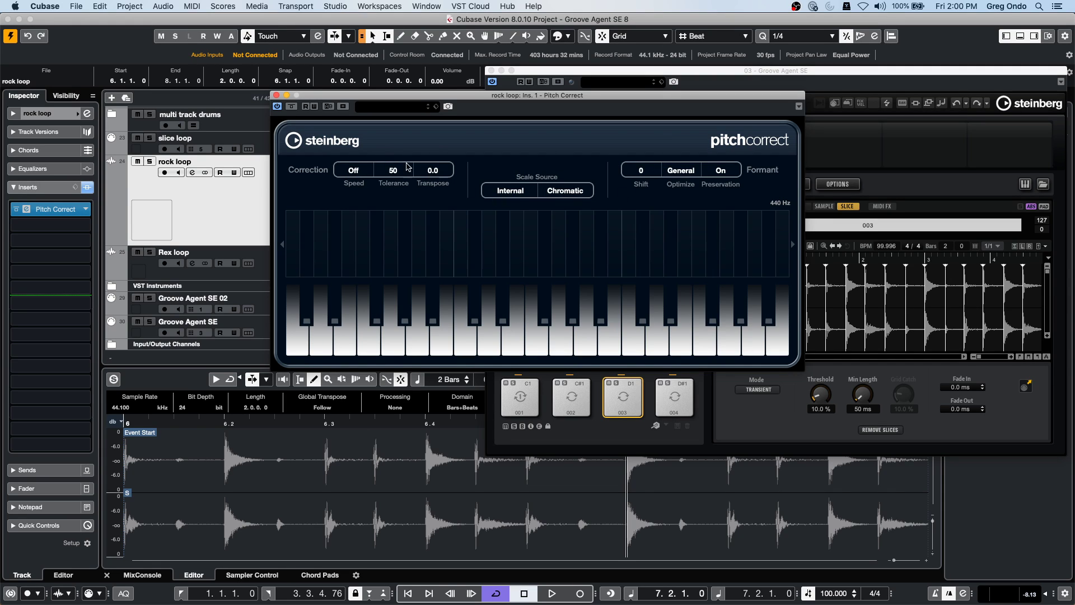
Step: Set Pitch Correct's internal scale source to G Major and close the plug-in window
left_click(580, 190)
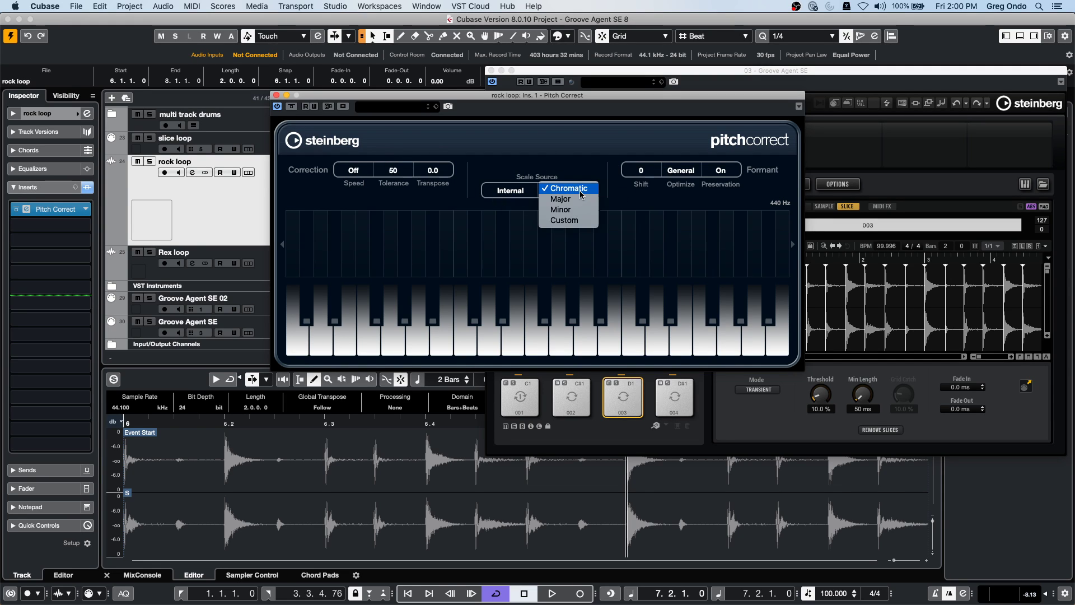
left_click(577, 199)
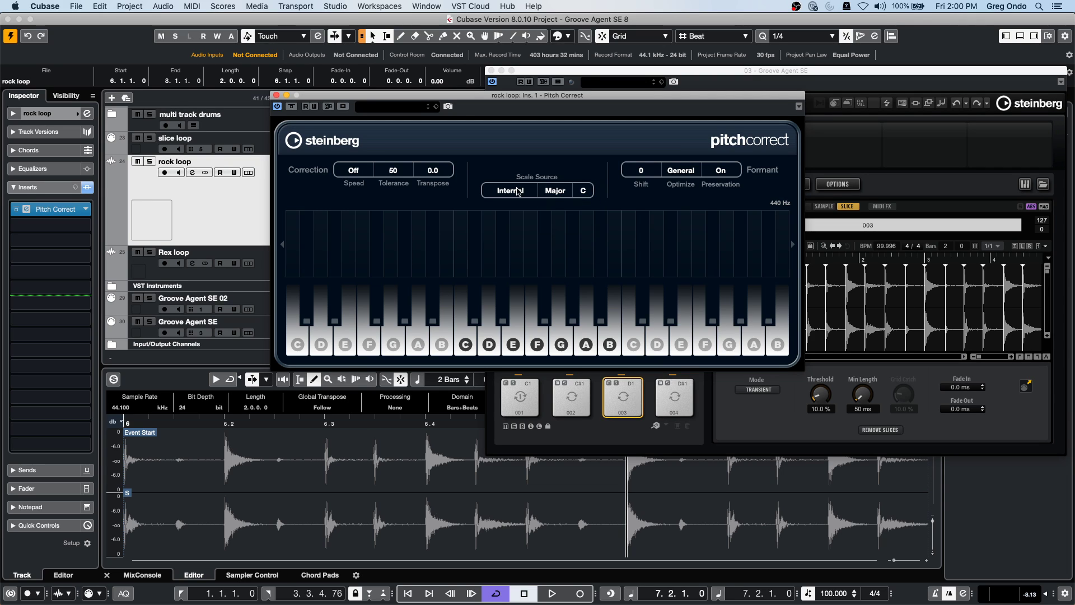
left_click(585, 190)
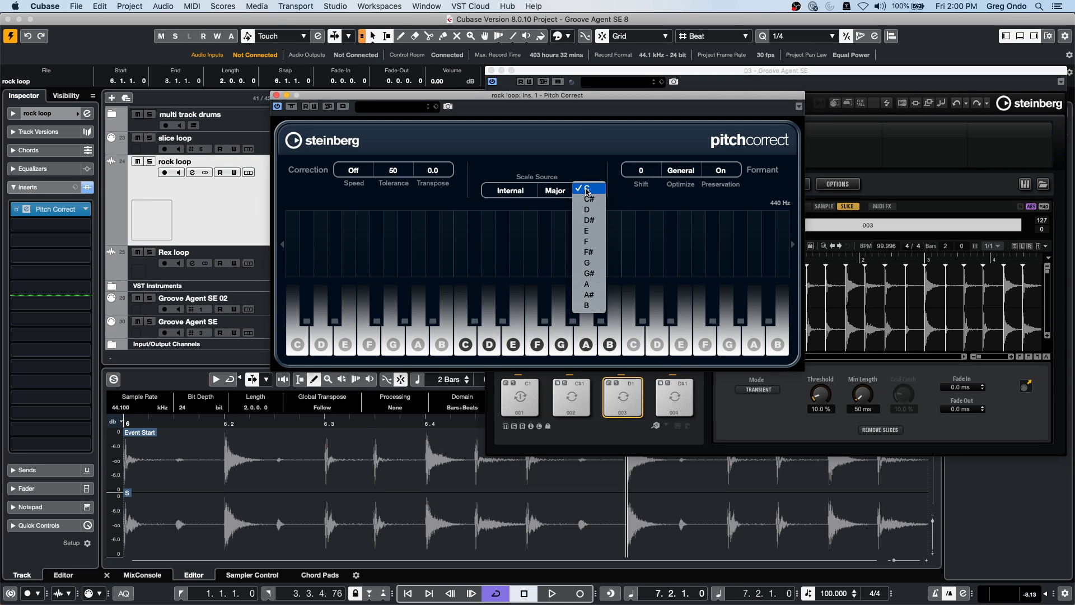
left_click(597, 262)
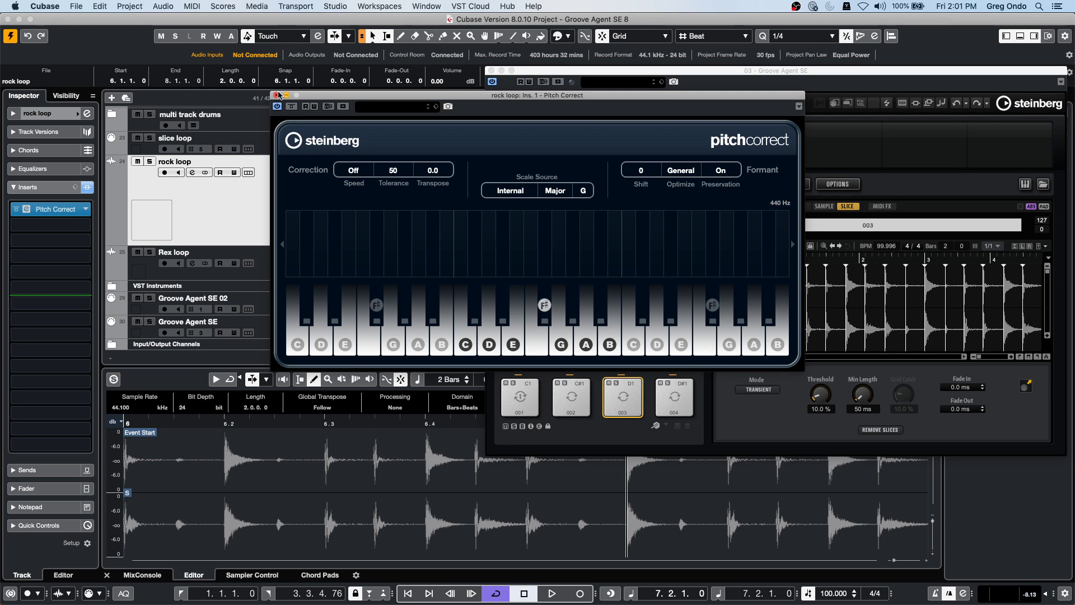
left_click(277, 95)
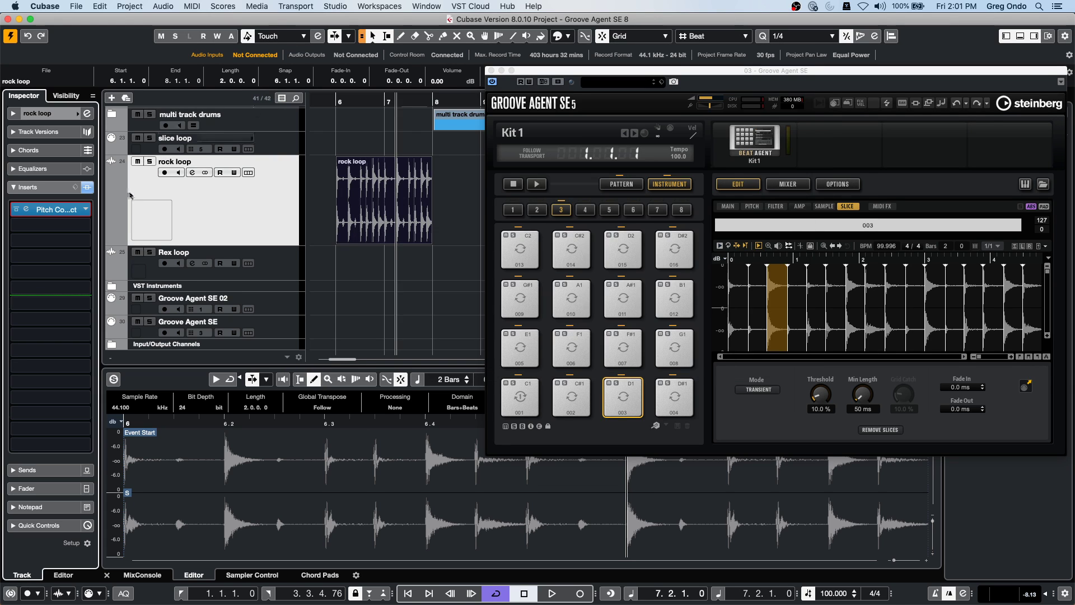
Step: Remove the Pitch Correct effect from the rock loop track's inserts by choosing No Effect
left_click(80, 209)
left_click(276, 95)
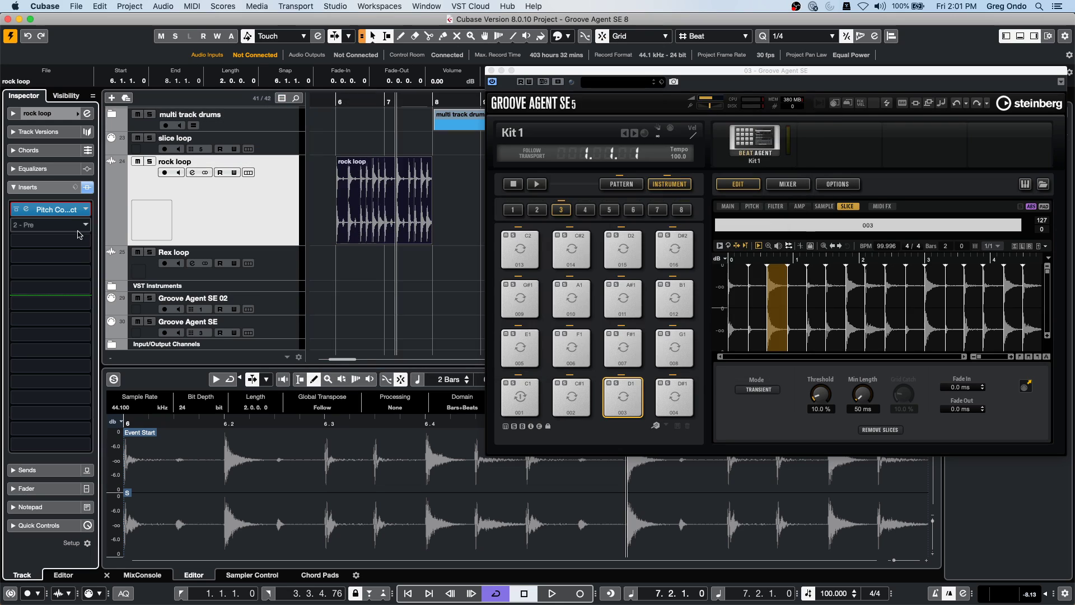
left_click(85, 209)
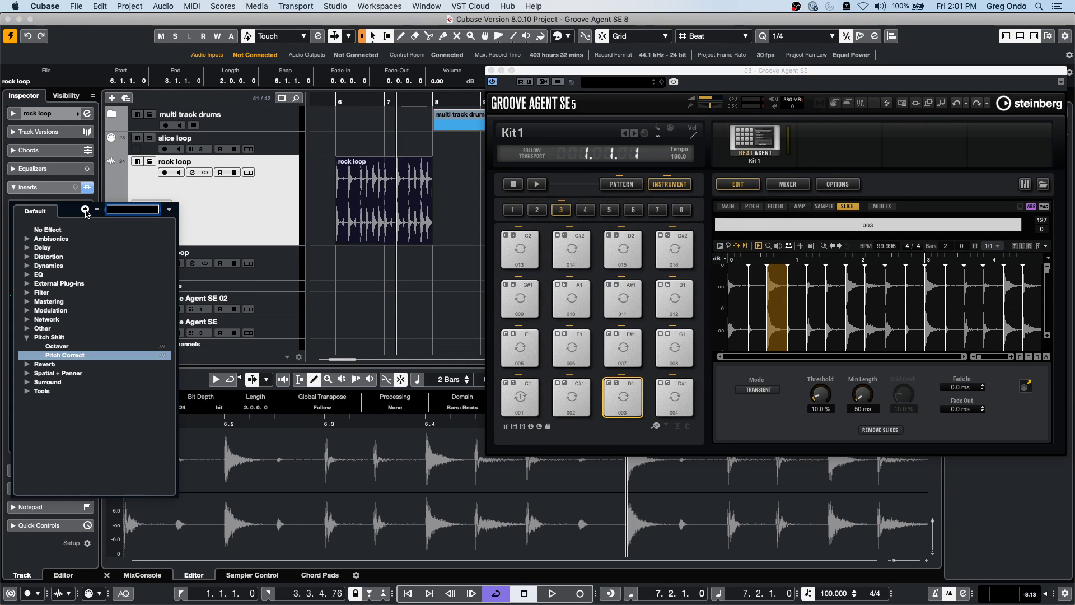
left_click(45, 231)
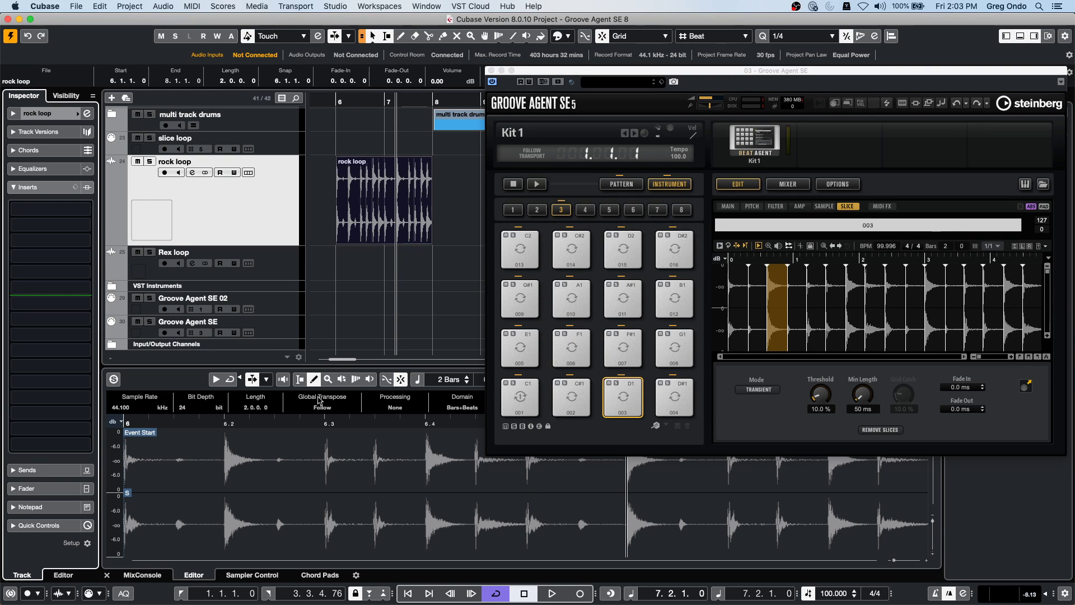
Step: Add a HALion 6 instrument track below the rock loop track from the VST Instruments media and close the instrument's window
left_click(490, 71)
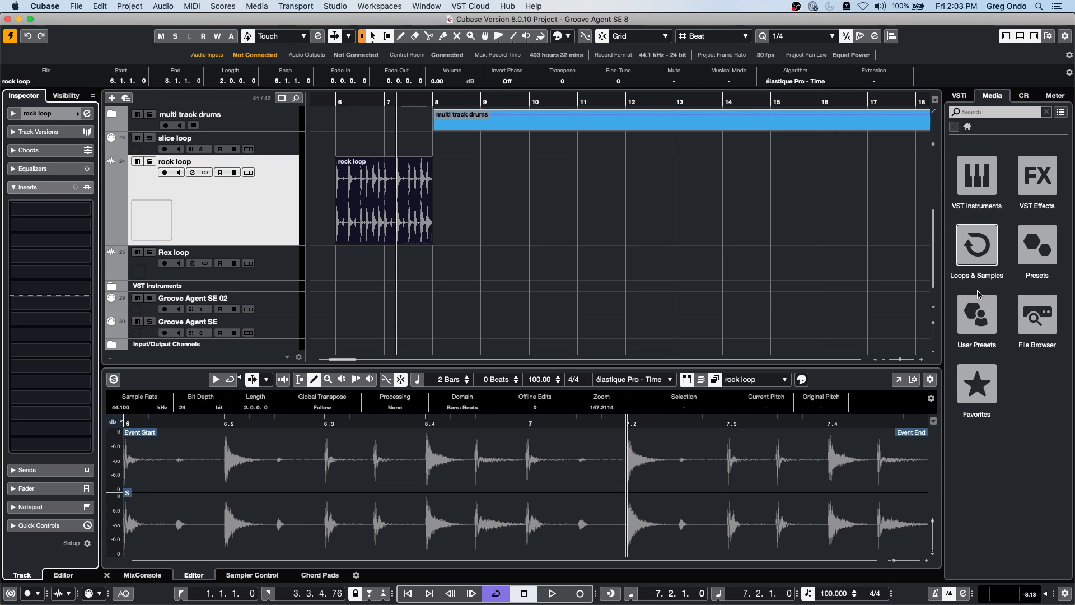
left_click(990, 192)
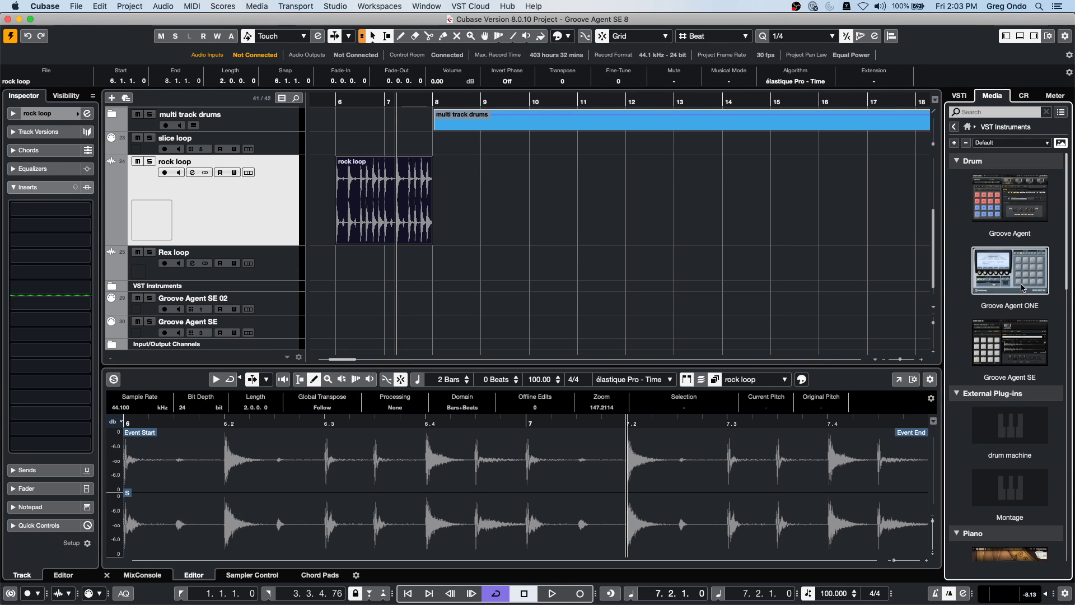
scroll(1004, 339, "down", 1)
scroll(1003, 339, "down", 5)
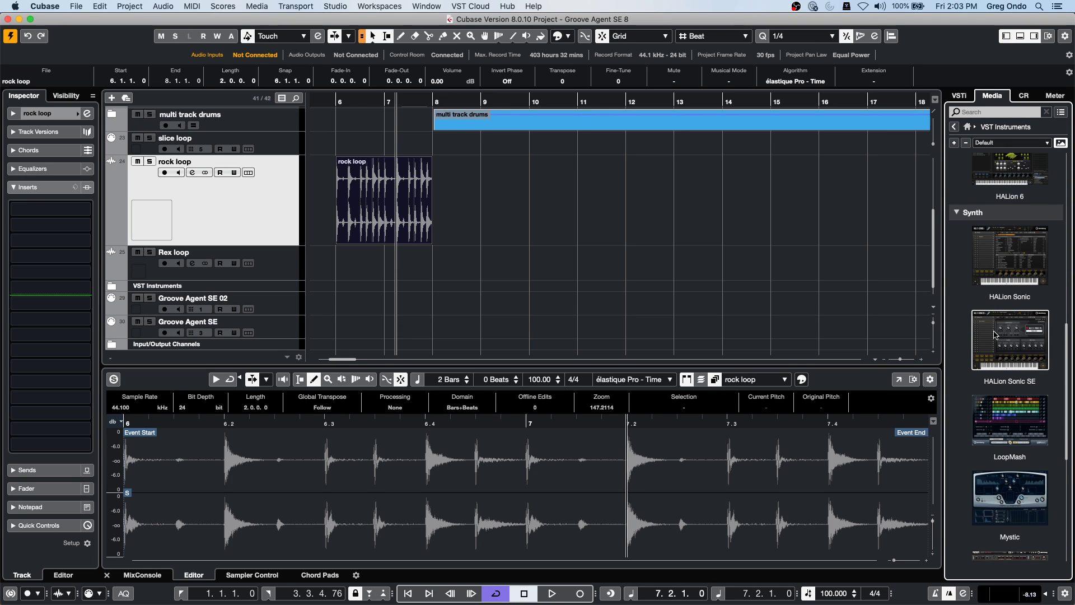
left_click_drag(1010, 173, 257, 255)
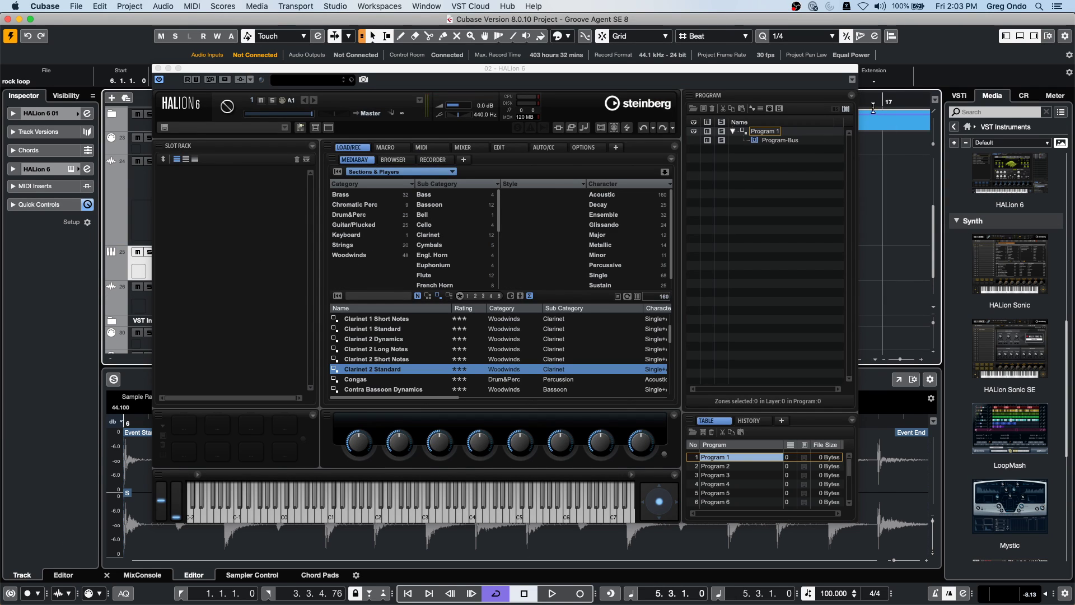
left_click_drag(671, 78, 623, 84)
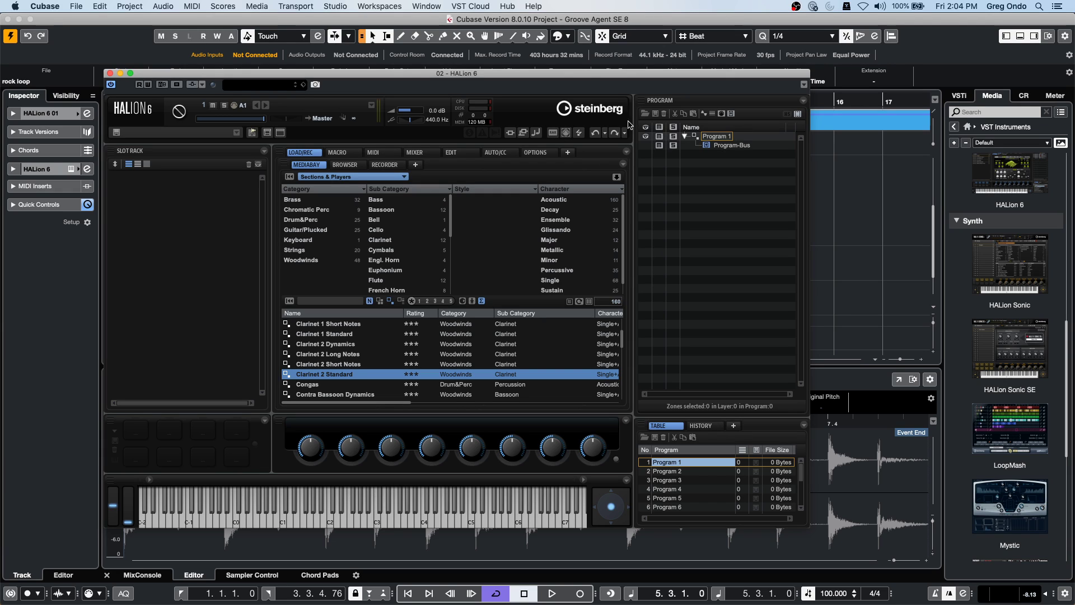
left_click(111, 73)
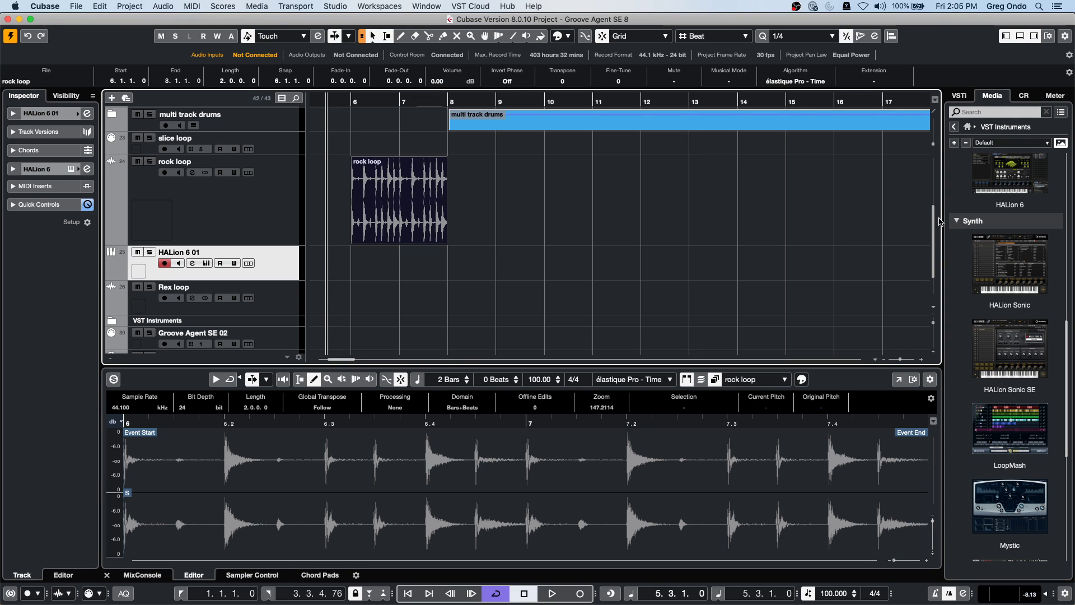
Step: Open the MIDI track's Groove Agent SE instrument and audition its Intro, Groove 1 and Groove 5 pattern pads
left_click_drag(934, 222, 933, 159)
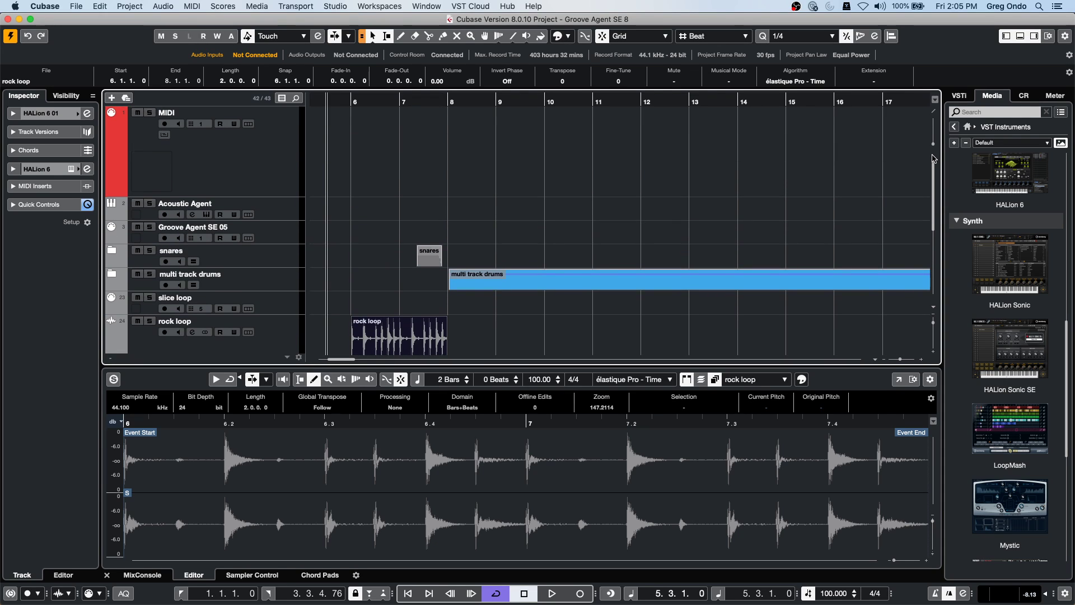
left_click(185, 169)
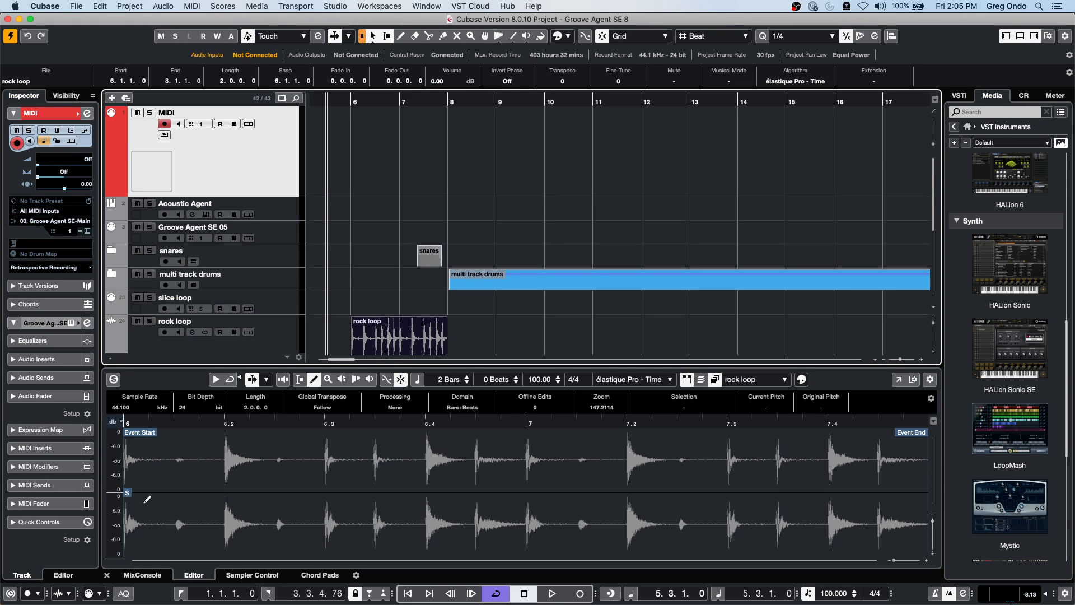
left_click(87, 232)
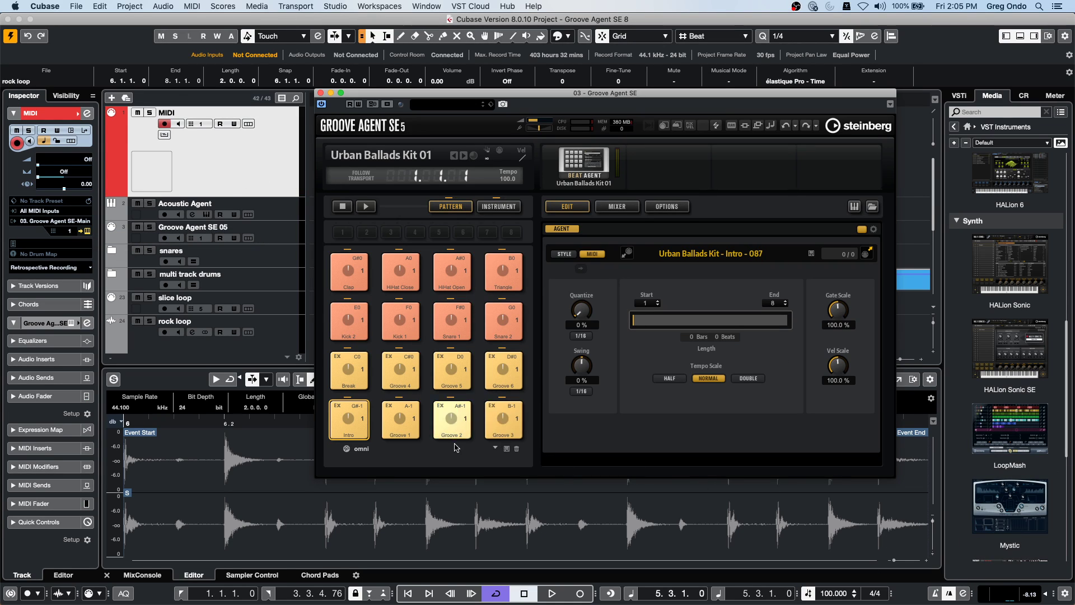
left_click(358, 418)
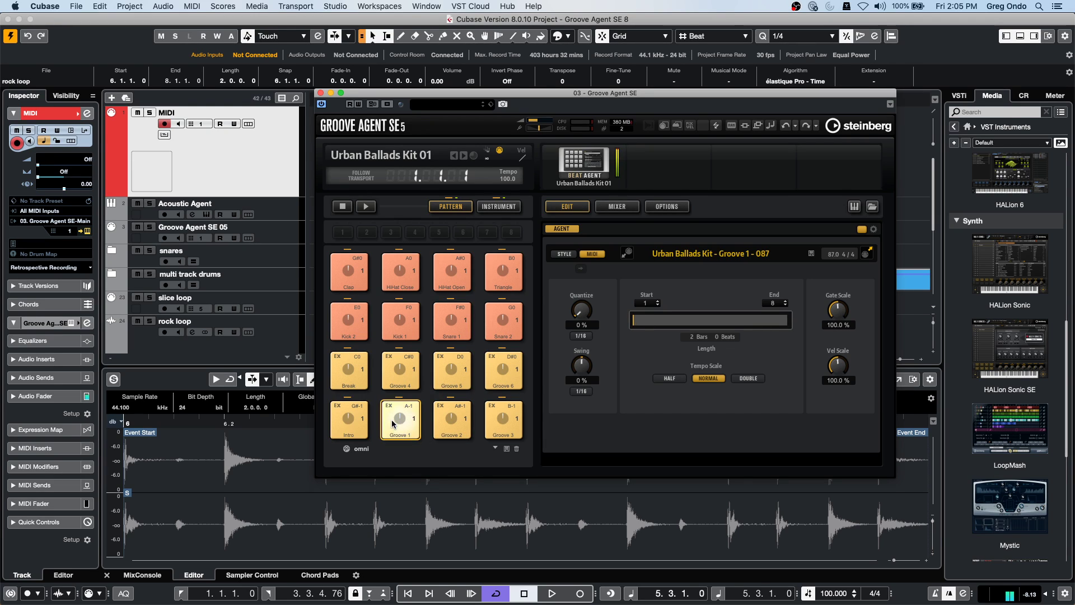
left_click(462, 361)
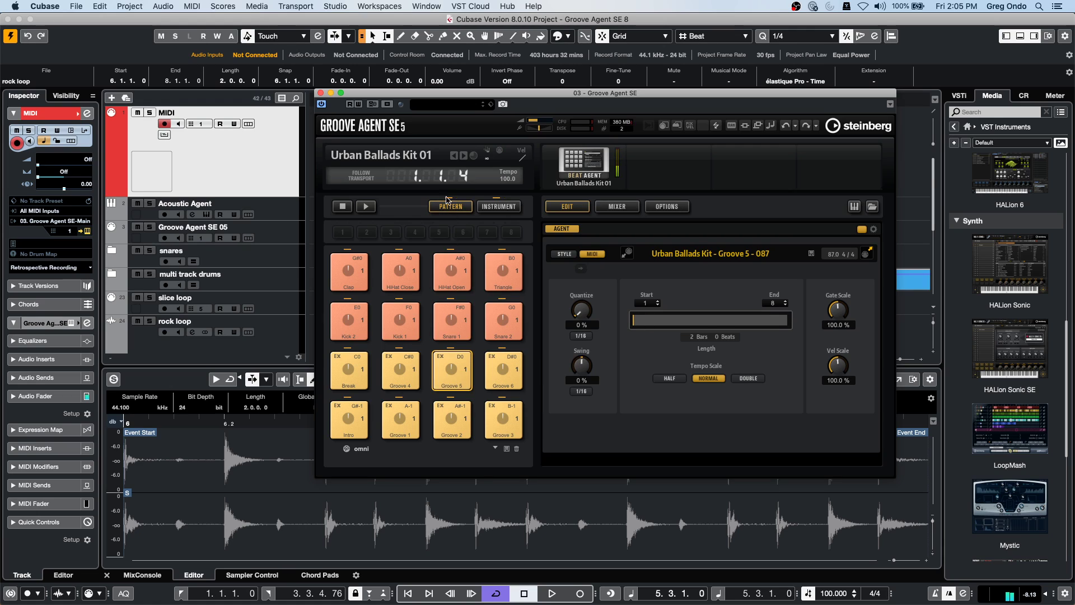
Step: Show Groove Agent SE's instrument pads and audition the kit's kick, clap and snare sounds
left_click(498, 206)
left_click(401, 420)
left_click(400, 369)
left_click(330, 365)
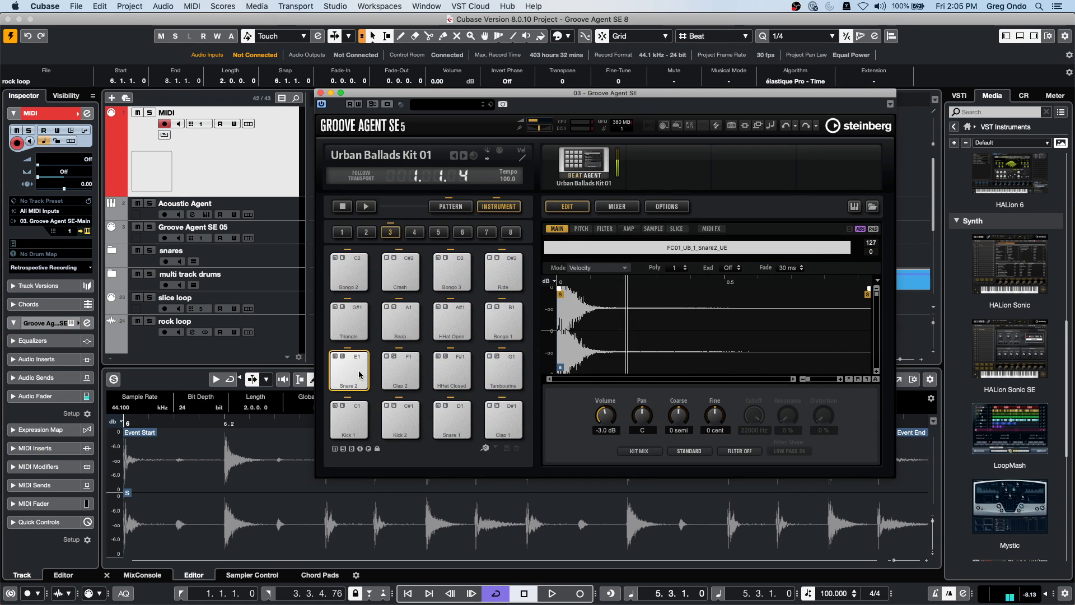
left_click(354, 415)
left_click(354, 415)
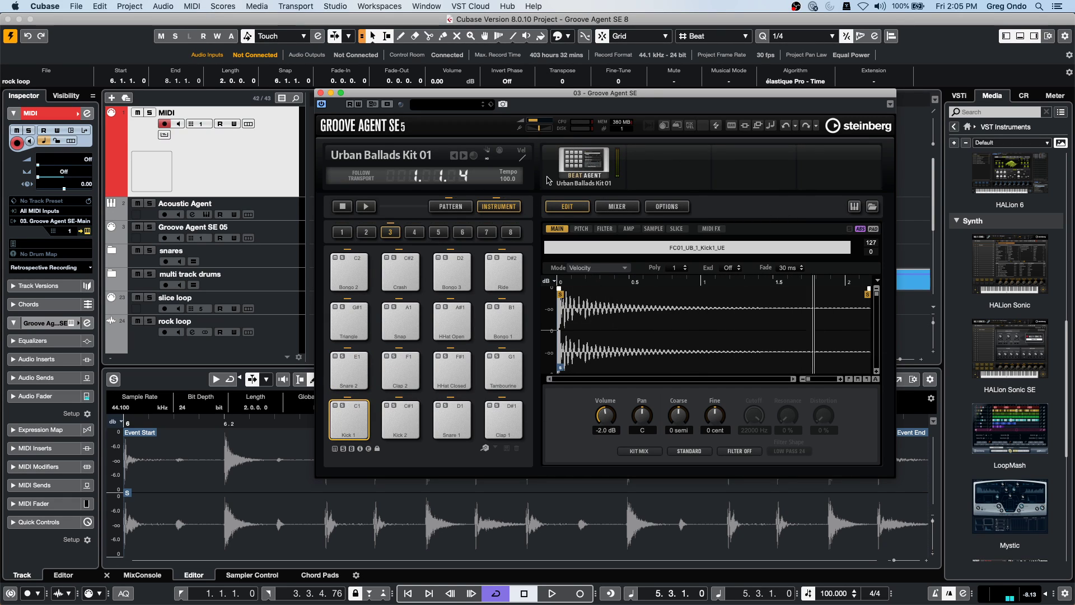
left_click(408, 426)
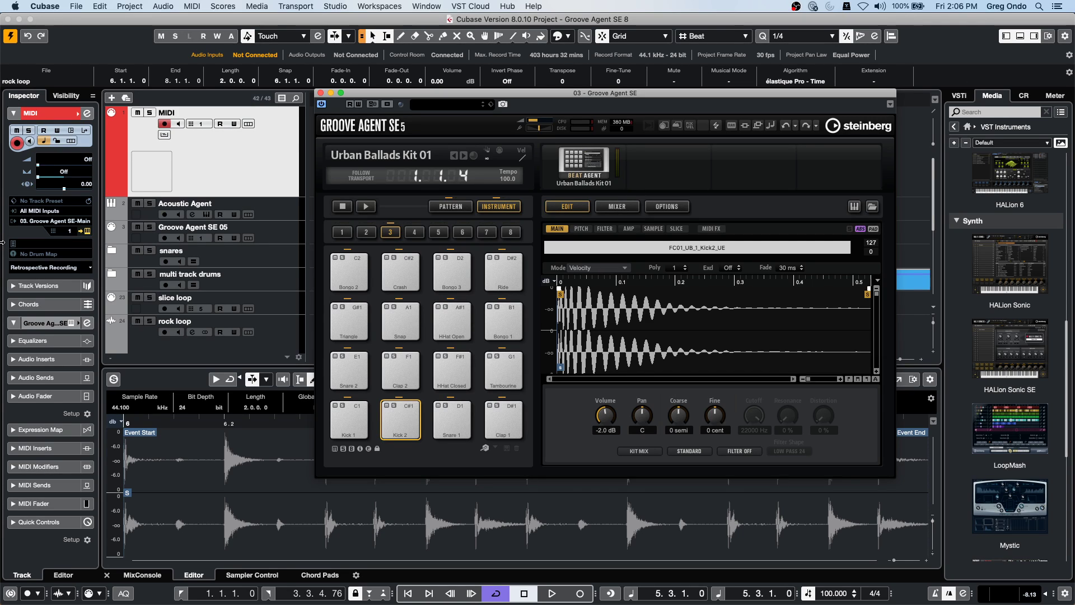
Step: Assign the GM Map drum map to the MIDI track and review the other drum map options
left_click(174, 181)
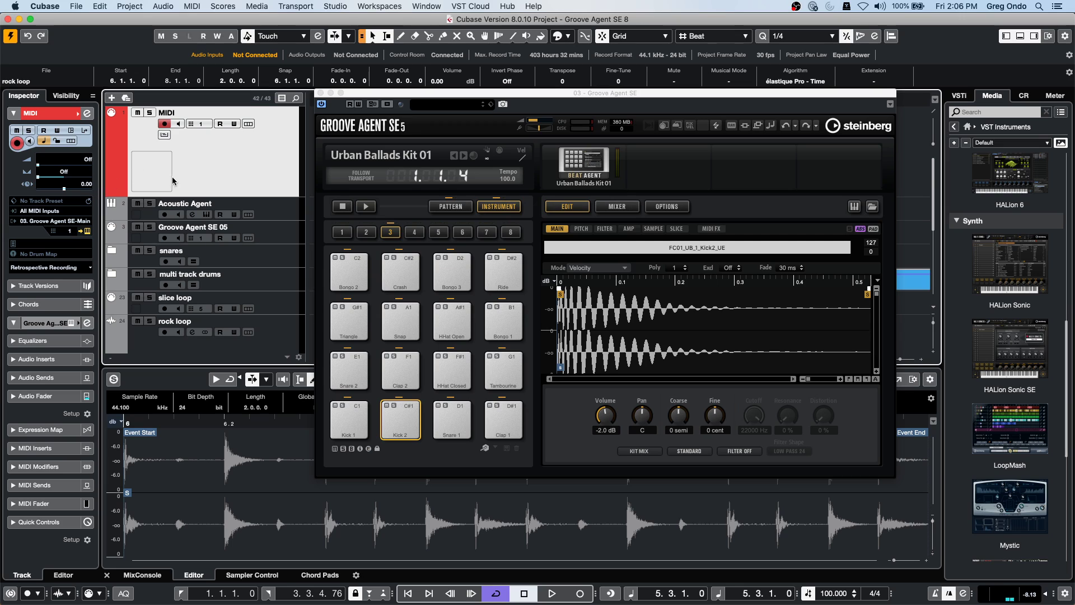
left_click(48, 256)
left_click(51, 261)
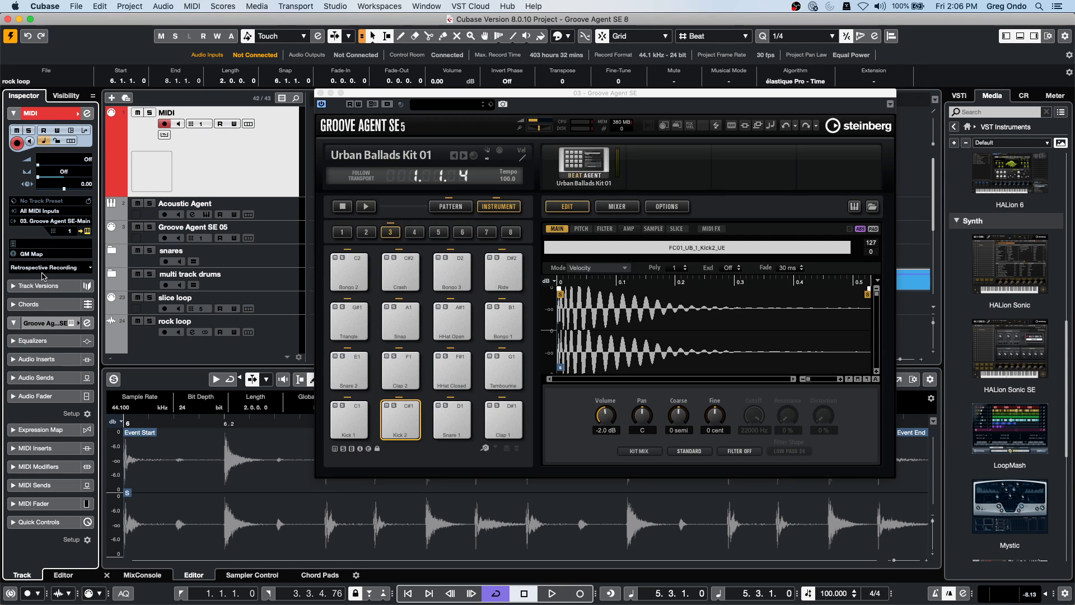
left_click(50, 251)
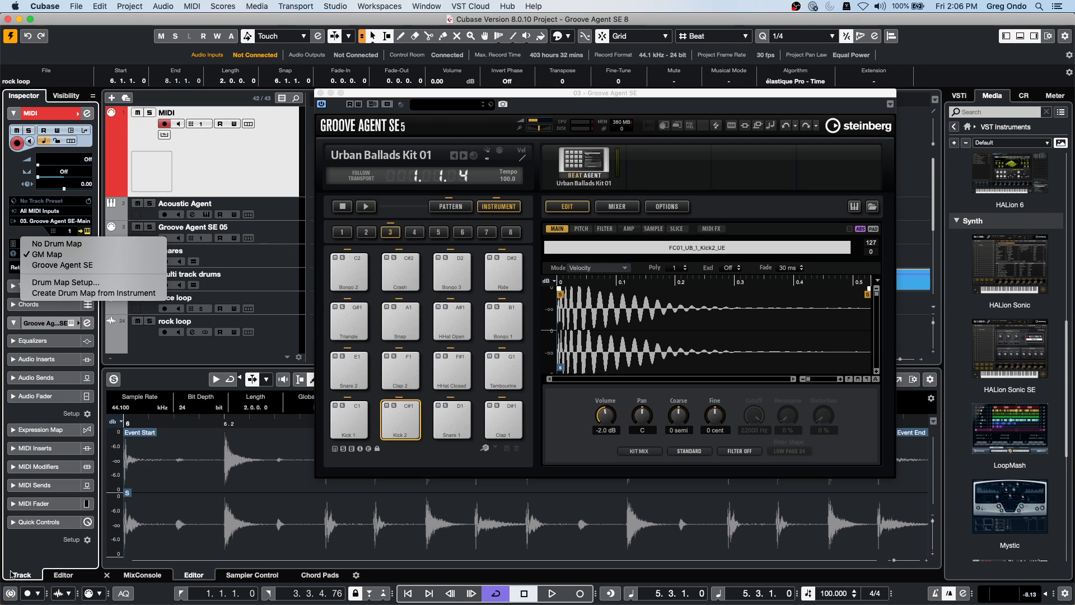
left_click(21, 555)
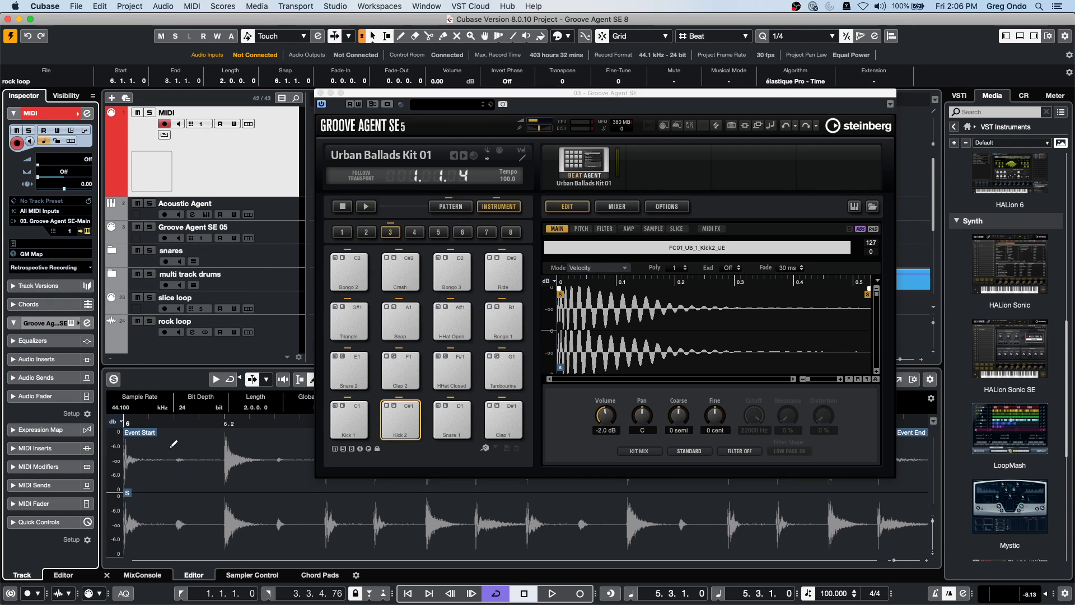
Step: Draw a MIDI part from 5.3.1.0 to 10.2.1.0 on the MIDI track and widen the Channel column in the Drum Editor
left_click_drag(360, 93, 613, 155)
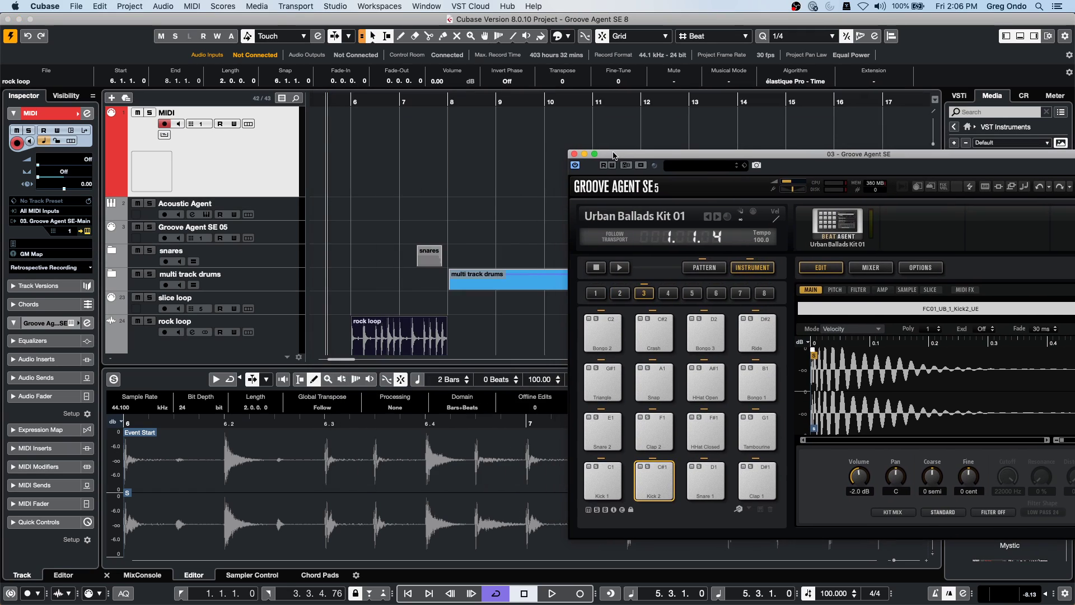
key("8")
left_click_drag(387, 148, 476, 158)
key("1")
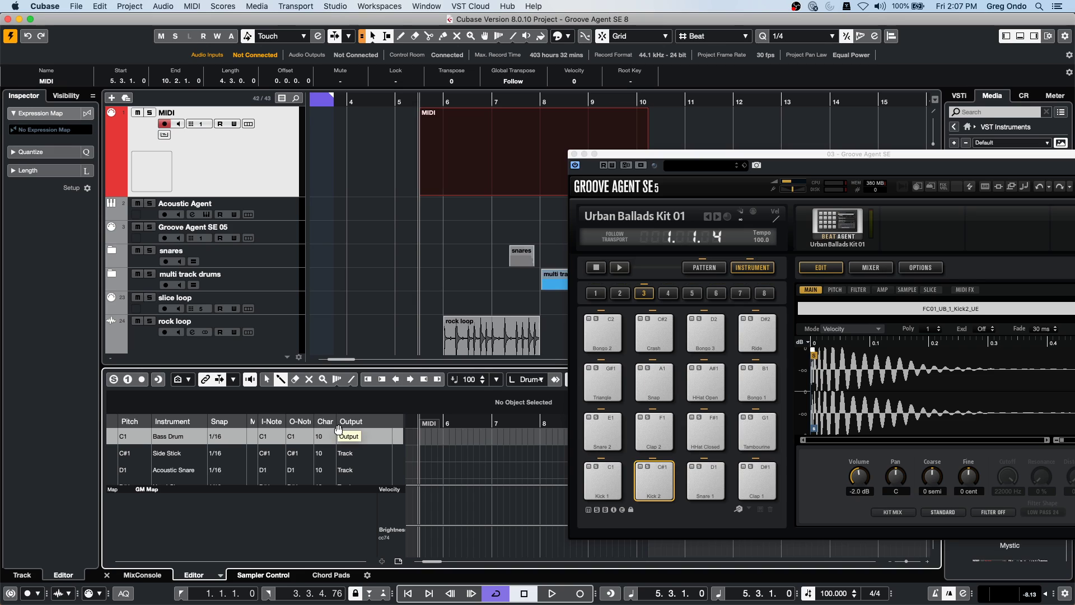
left_click_drag(336, 425, 358, 425)
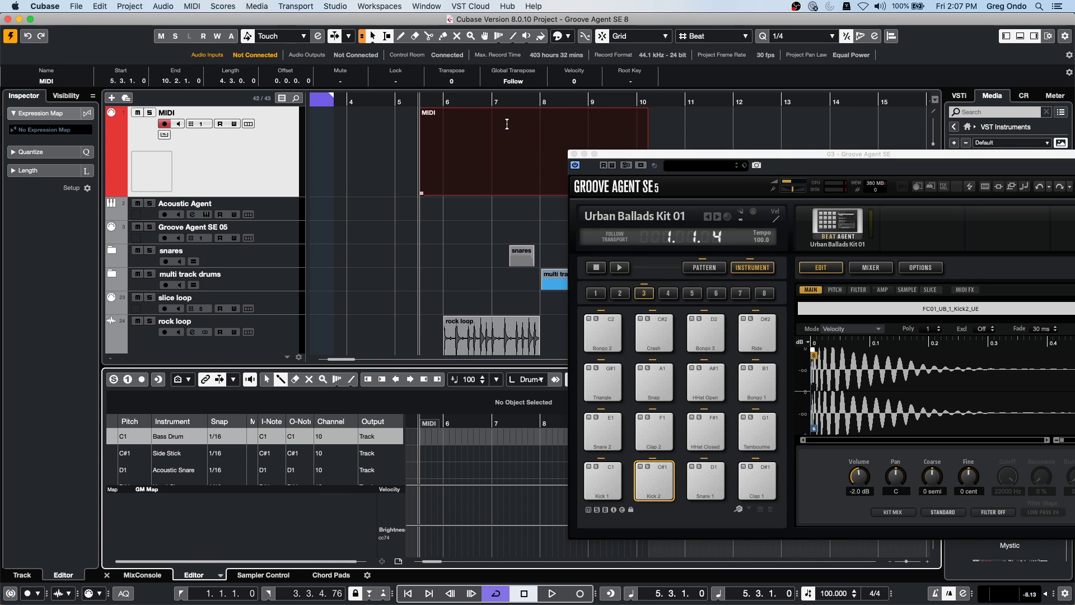
Step: Review the MIDI Port Setup in Studio Setup, checking the input and output ports, and close the dialog
left_click_drag(678, 158, 480, 87)
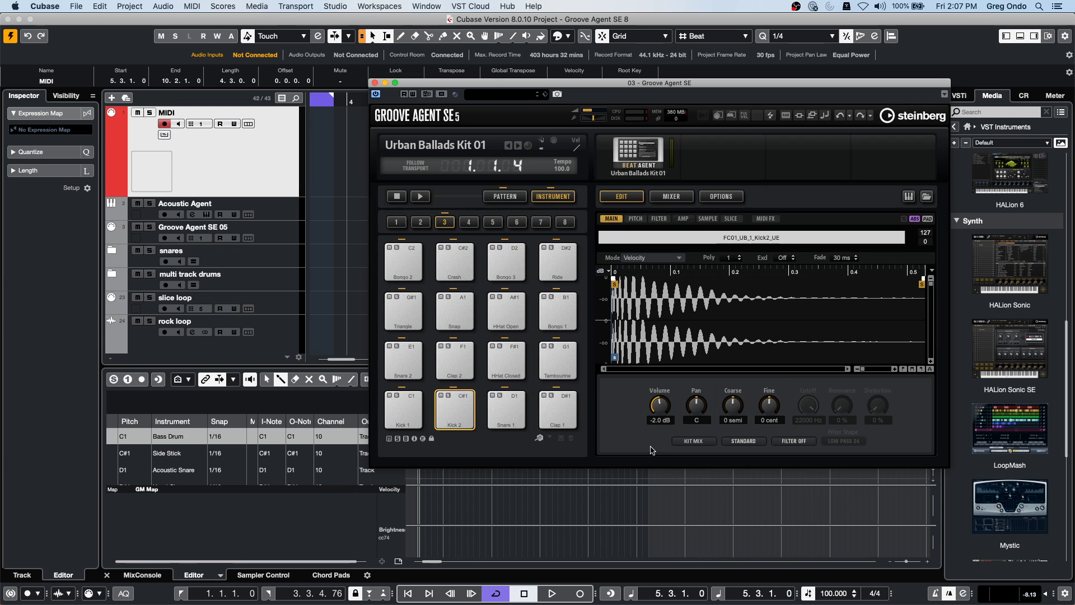
left_click(331, 7)
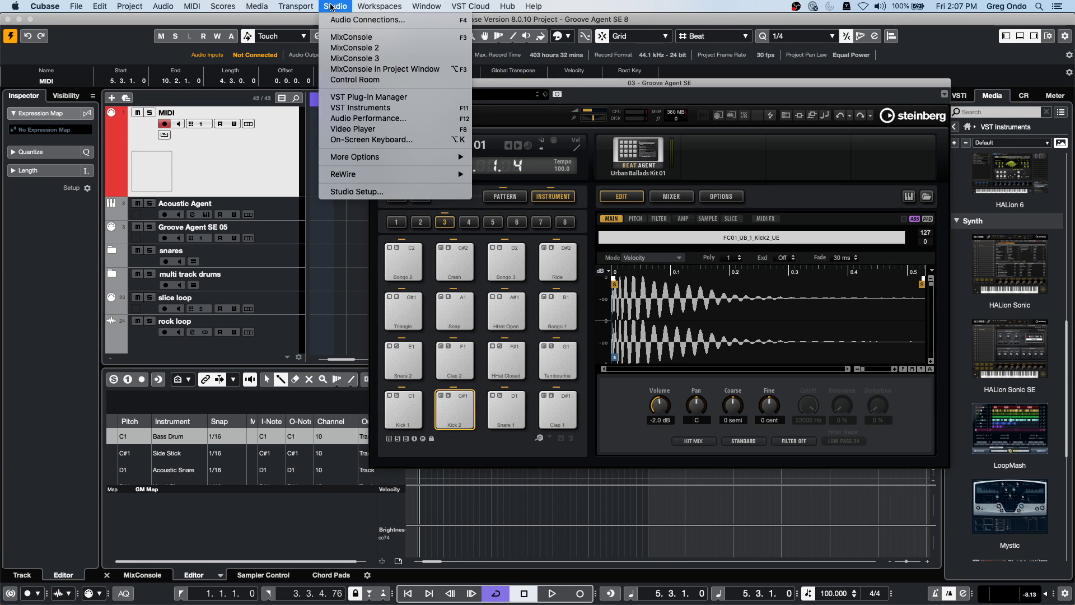
left_click(351, 192)
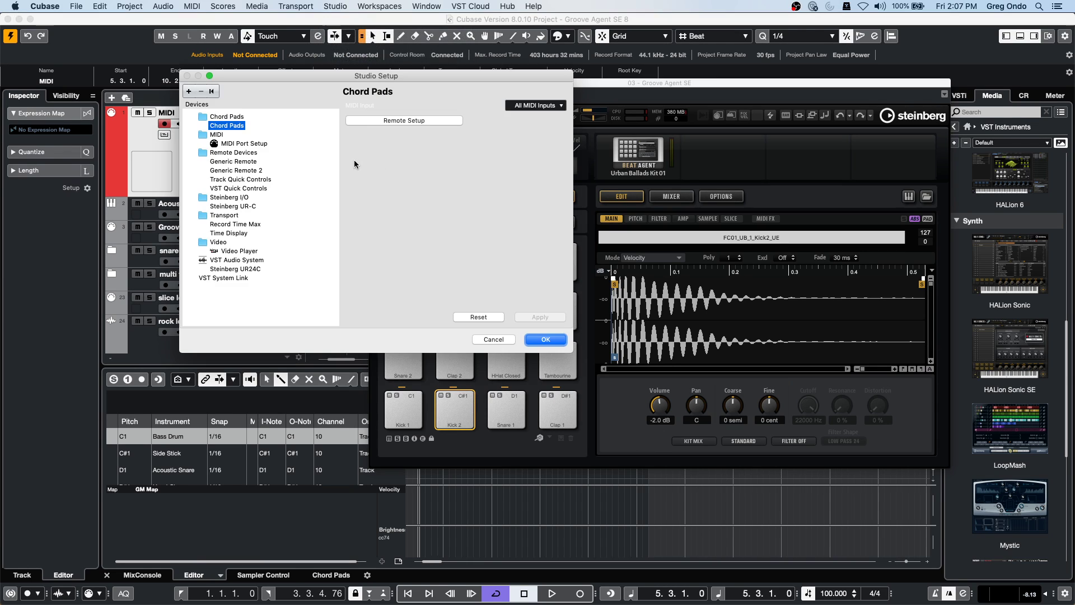
left_click(244, 144)
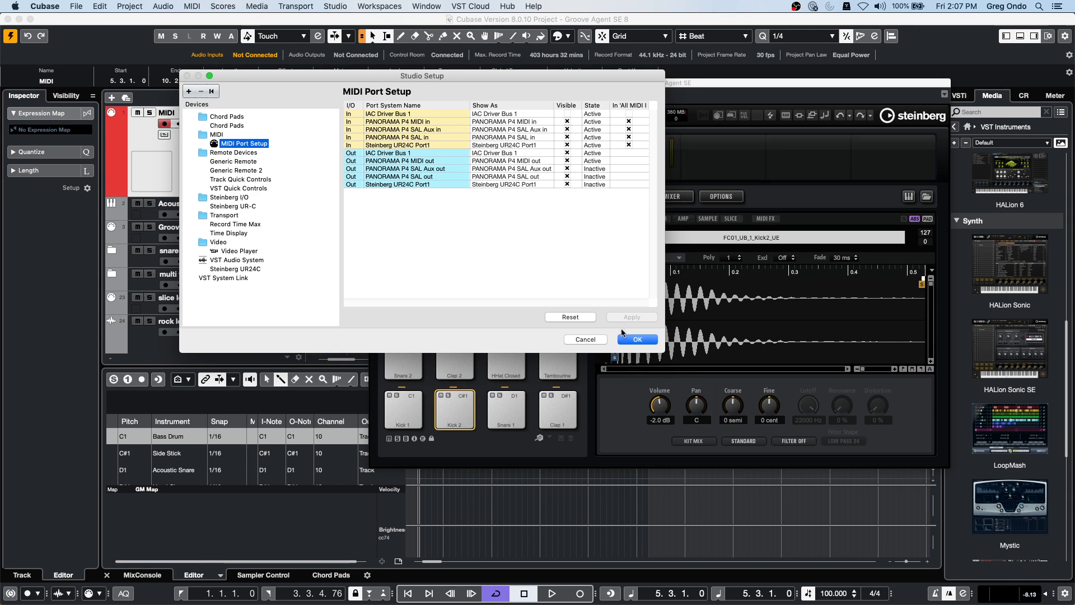
left_click(637, 339)
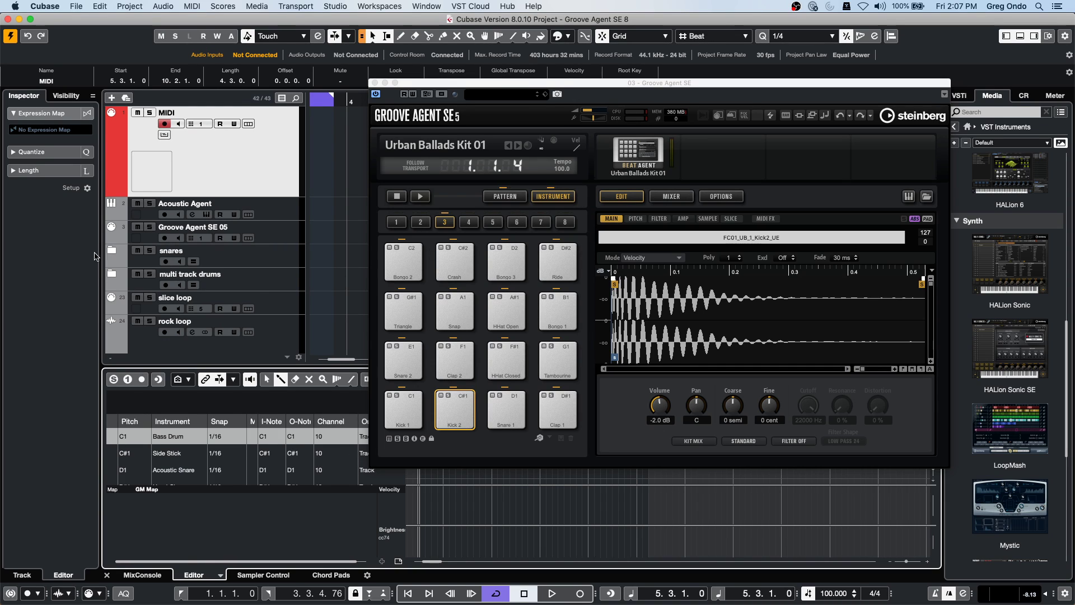
Step: Audition the Kick 1 and Kick 2 pads of Urban Ballads Kit 01 in Groove Agent SE
left_click(421, 409)
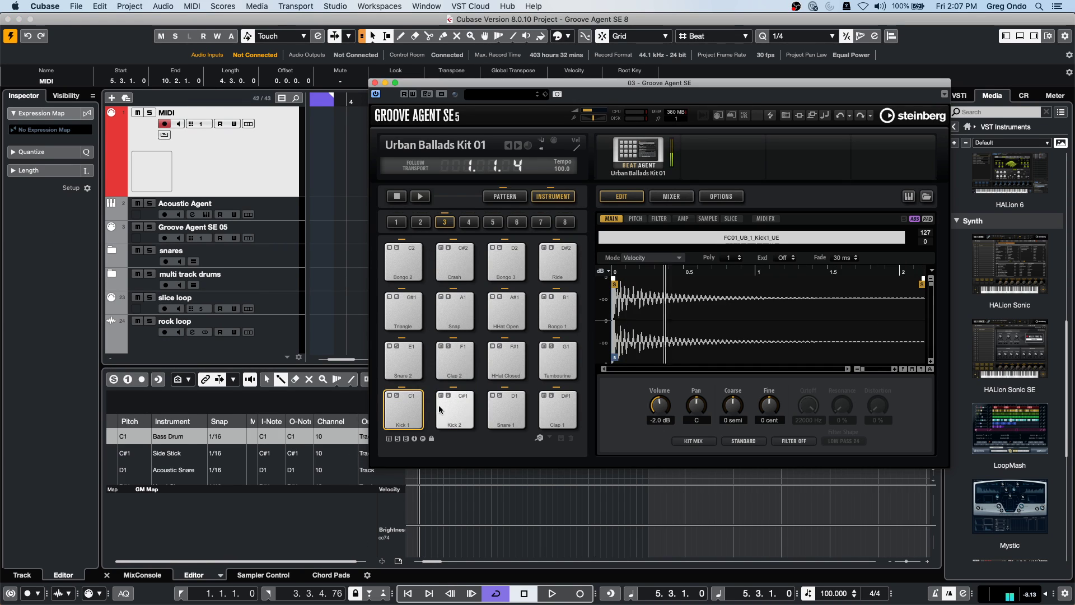
left_click(506, 410)
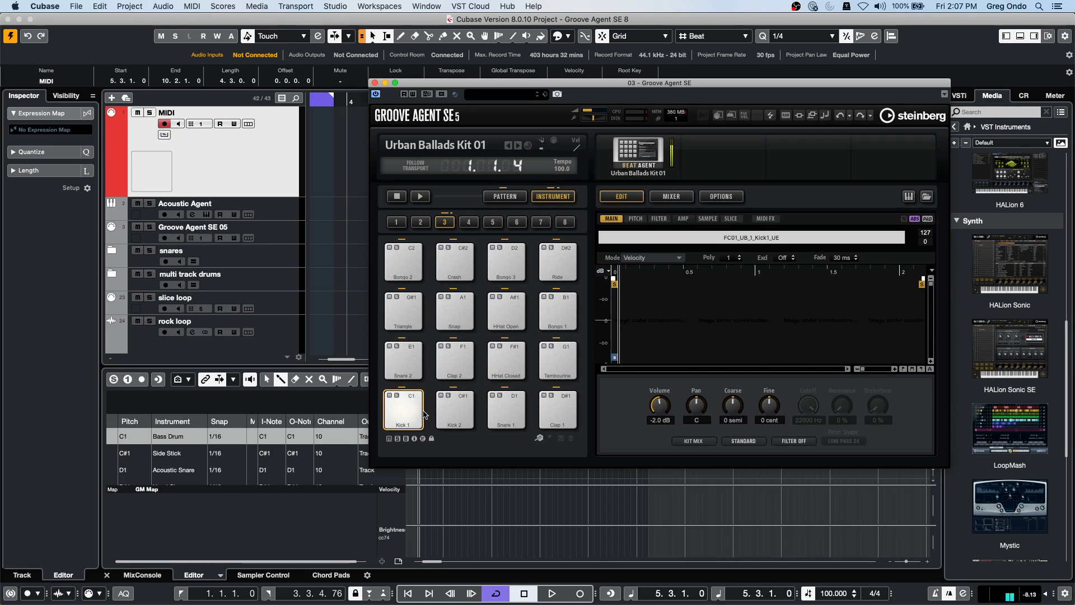
left_click(454, 409)
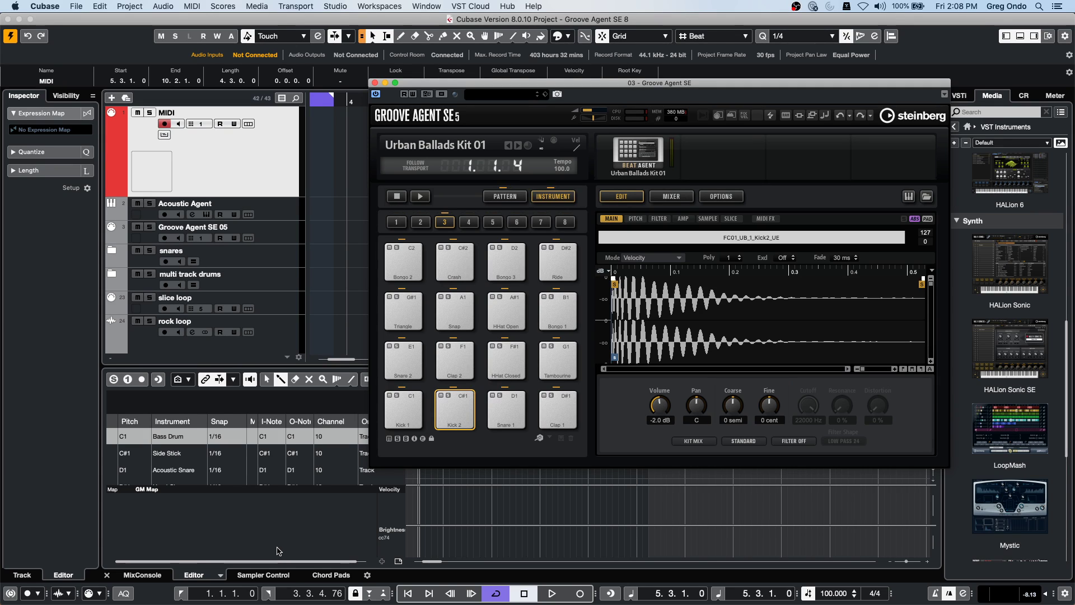
Step: Open version 03 of the UNINVITED project from the recent projects
left_click(78, 6)
mouse_move(132, 218)
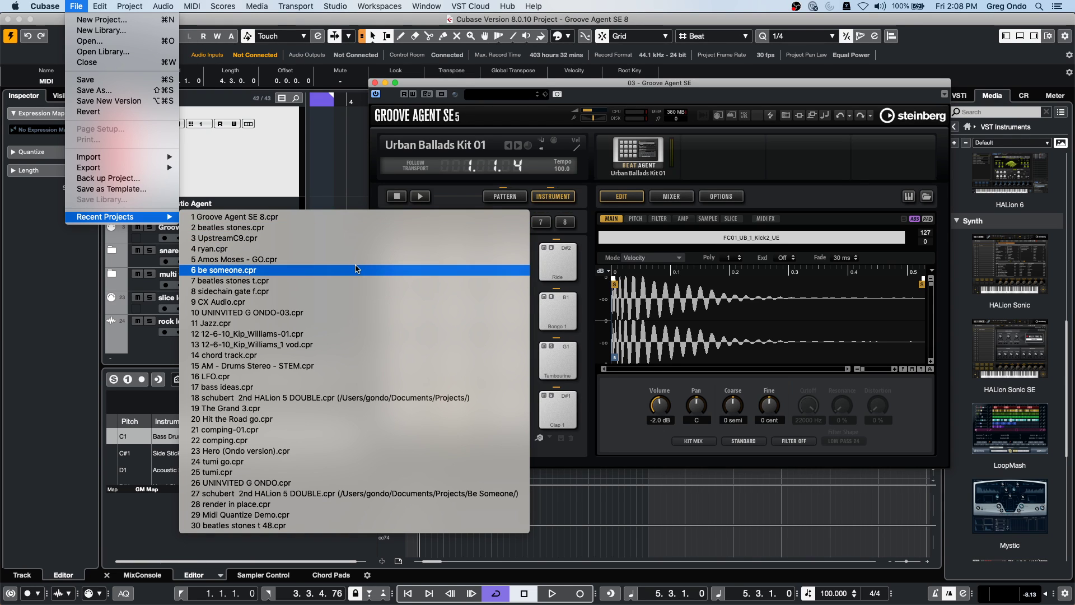
left_click(334, 314)
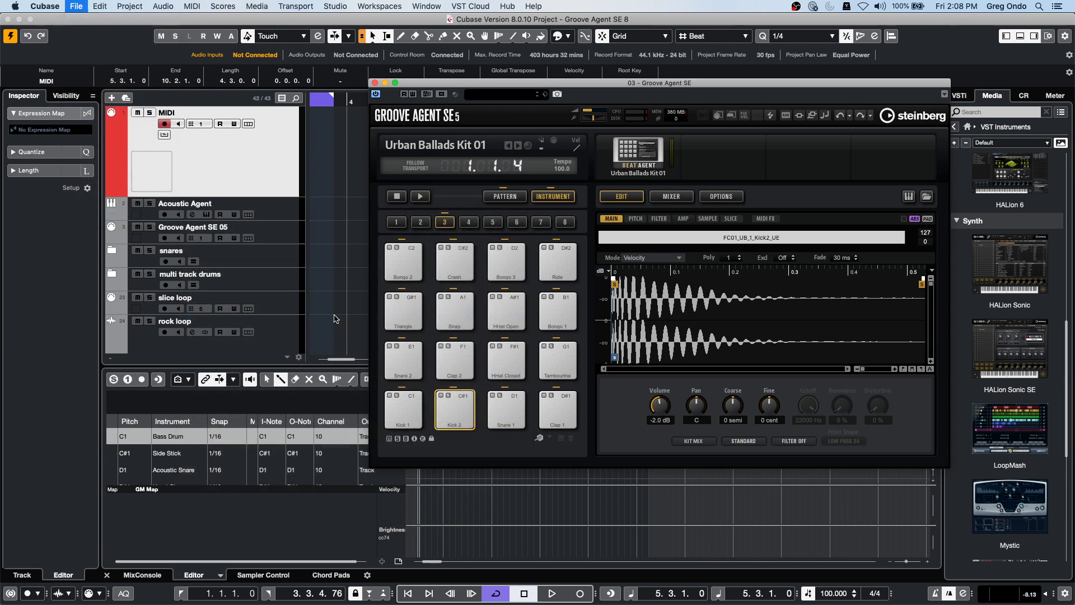
left_click(609, 213)
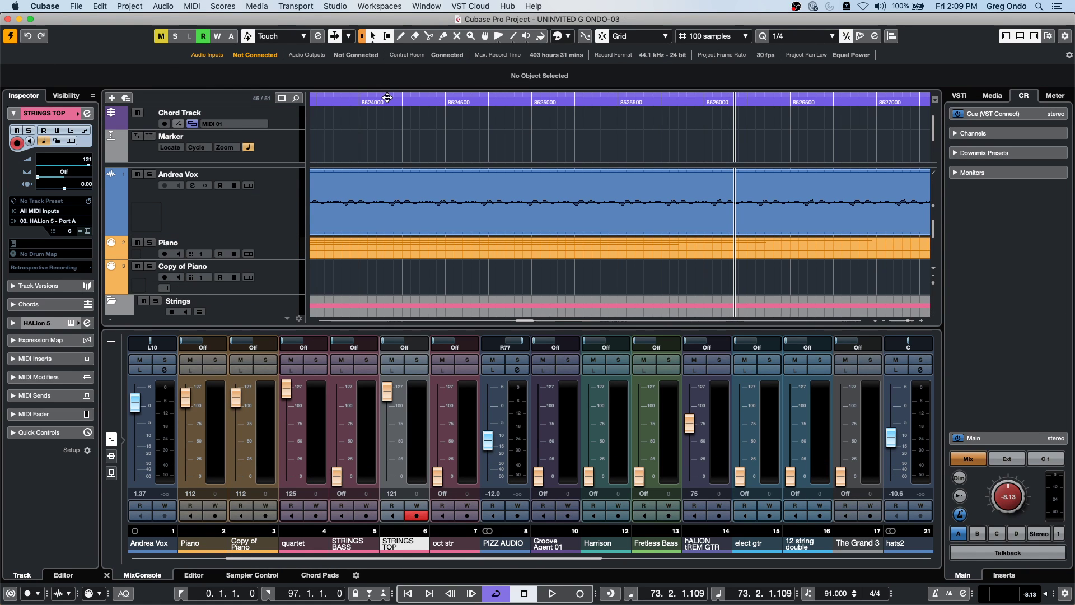
Step: Place the project cursor at 73.2.1.77, zoom the arrangement out horizontally, and move the cursor back to 73.1.2.62
left_click(395, 99)
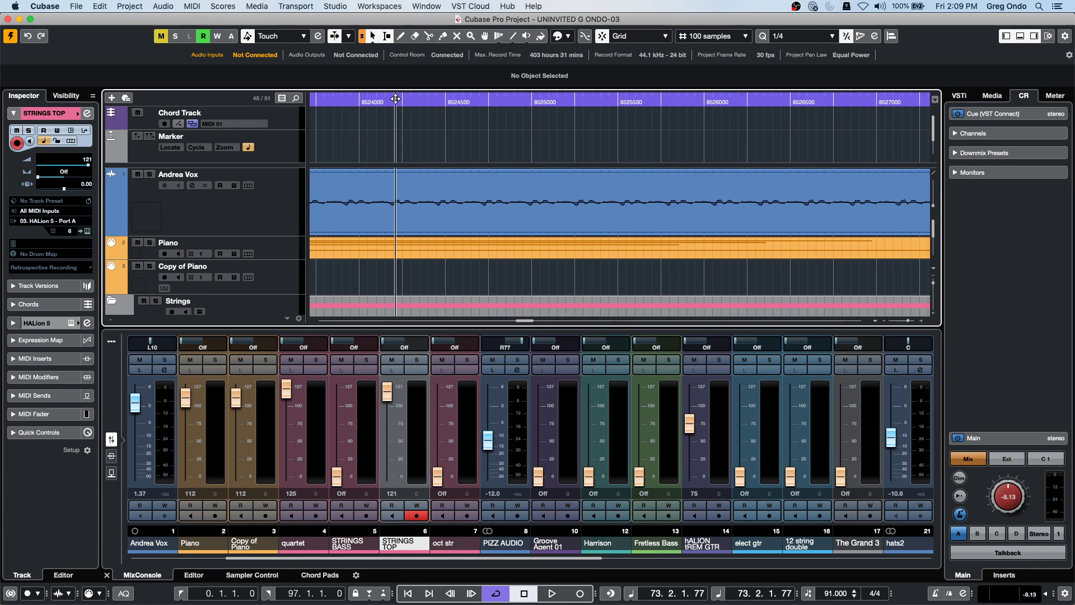
key("g")
key("g")
key("g")
key("g")
key("g")
key("g")
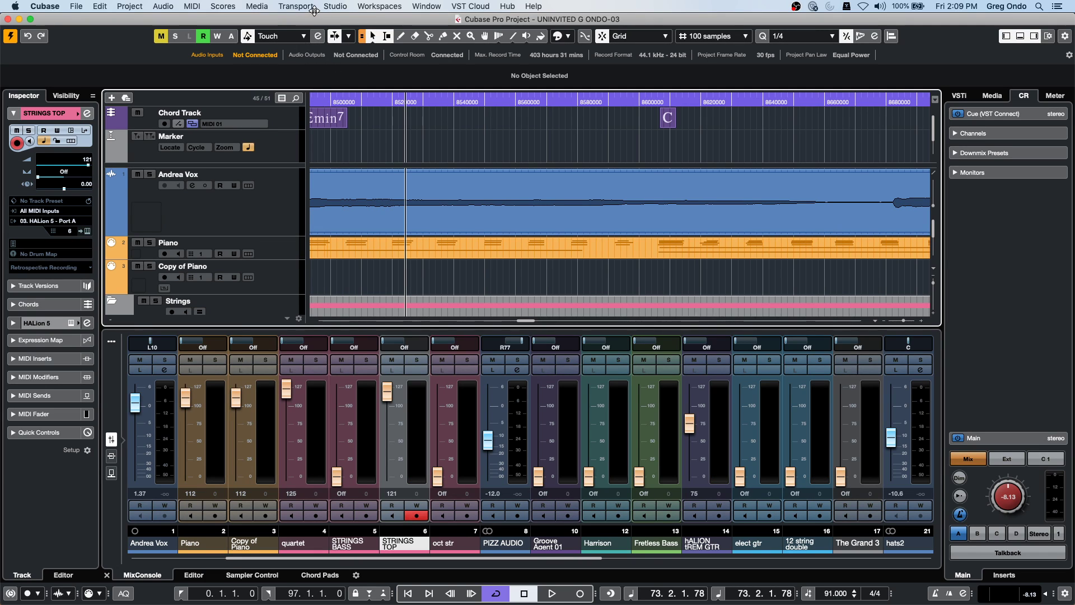
key("b")
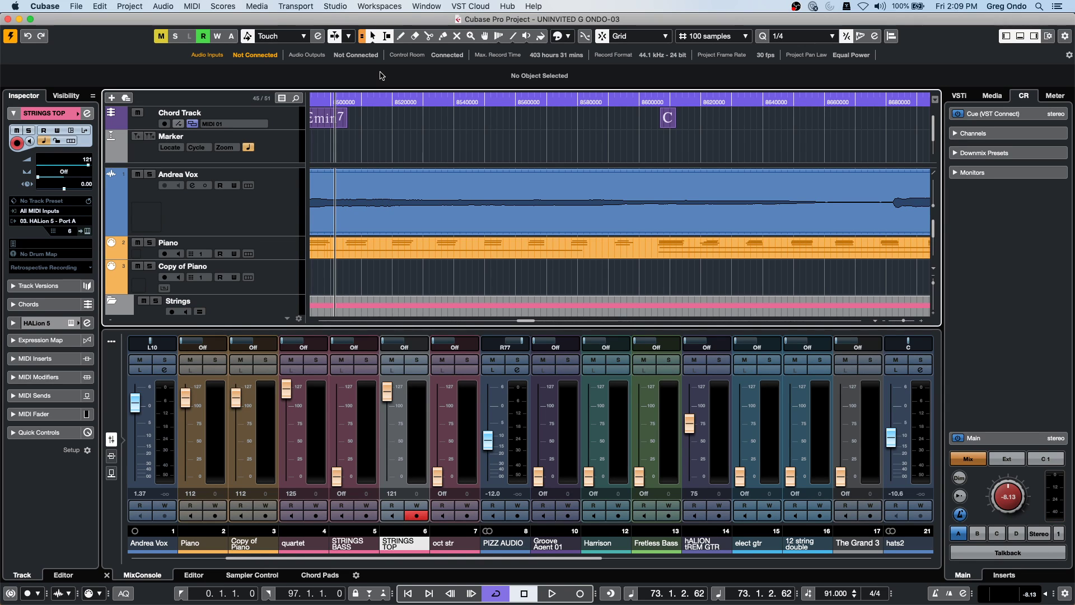
Step: Switch the ruler display format to Bars+Beats and zoom the arrangement out horizontally
right_click(376, 96)
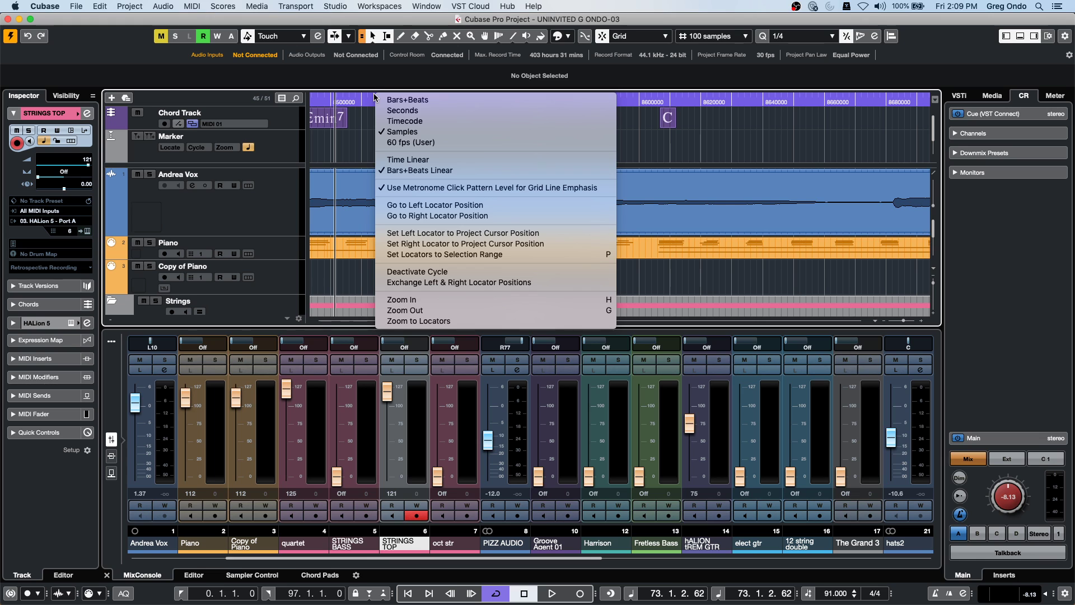
left_click(406, 103)
key("g")
key("g")
key("g")
key("g")
key("g")
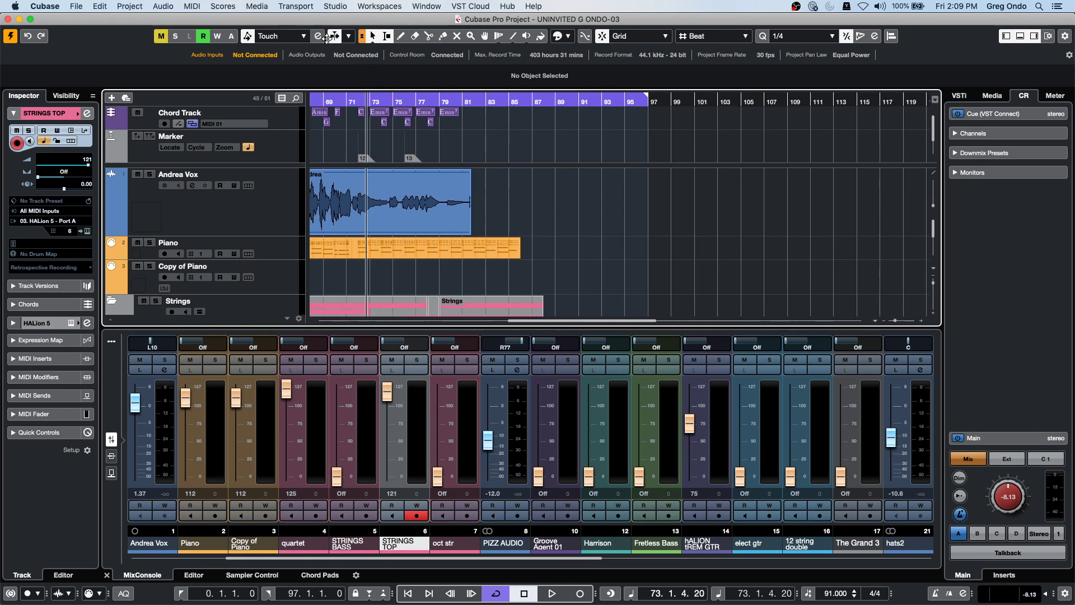
Step: Play the project from its start and lower the Control Room level to about -13.3 dB
key("Home")
key("space")
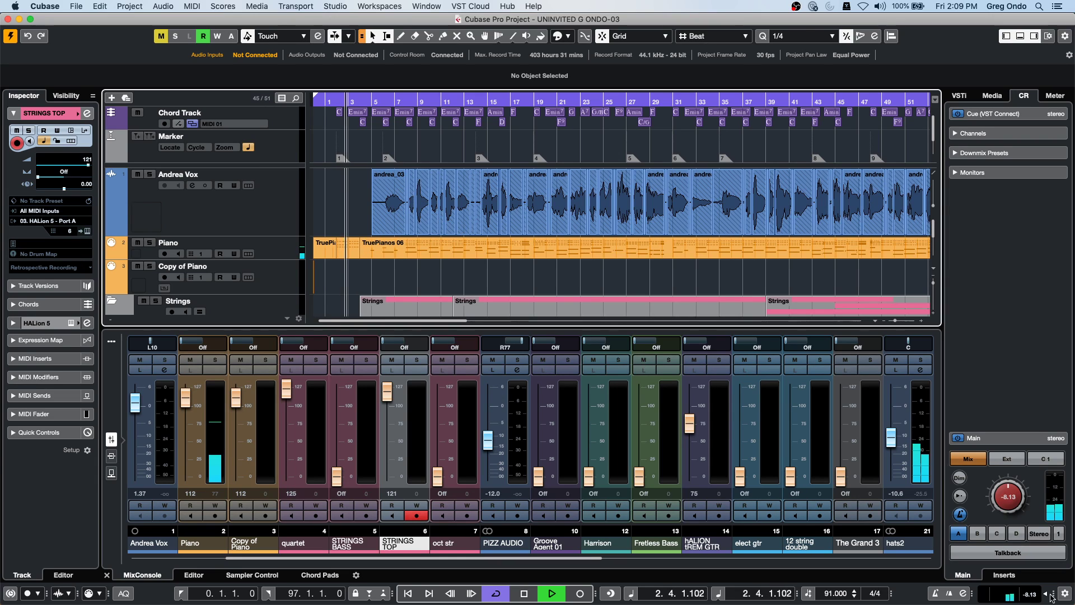
left_click(1070, 551)
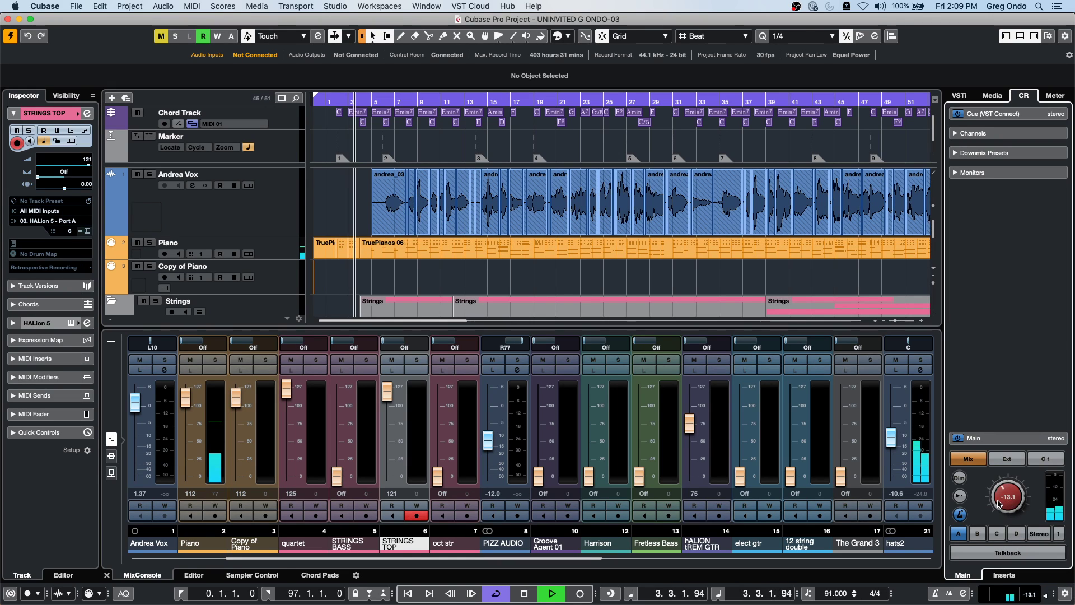
Step: Audition the song from around bars 8, 15 and 30 while looking through the tracks down to Groove Agent 01
left_click(407, 101)
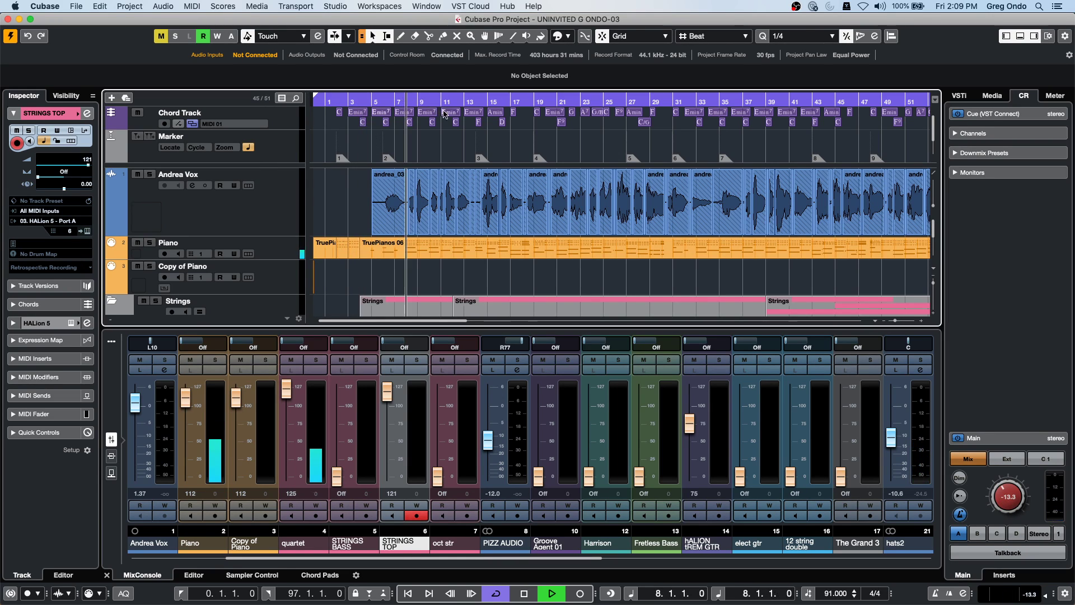
left_click(492, 102)
scroll(566, 254, "down", 2)
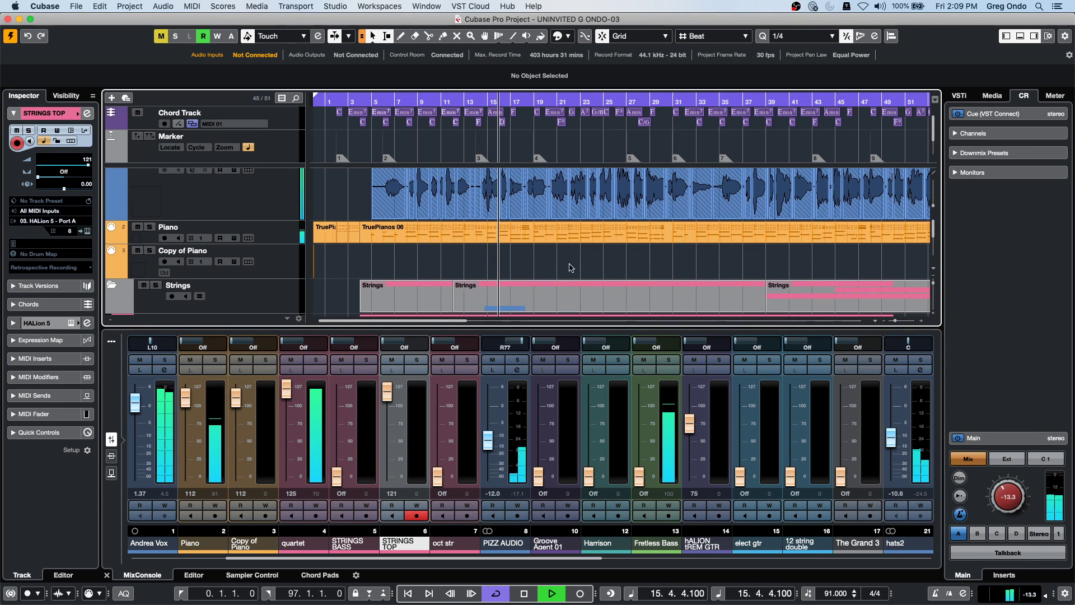
scroll(566, 252, "down", 5)
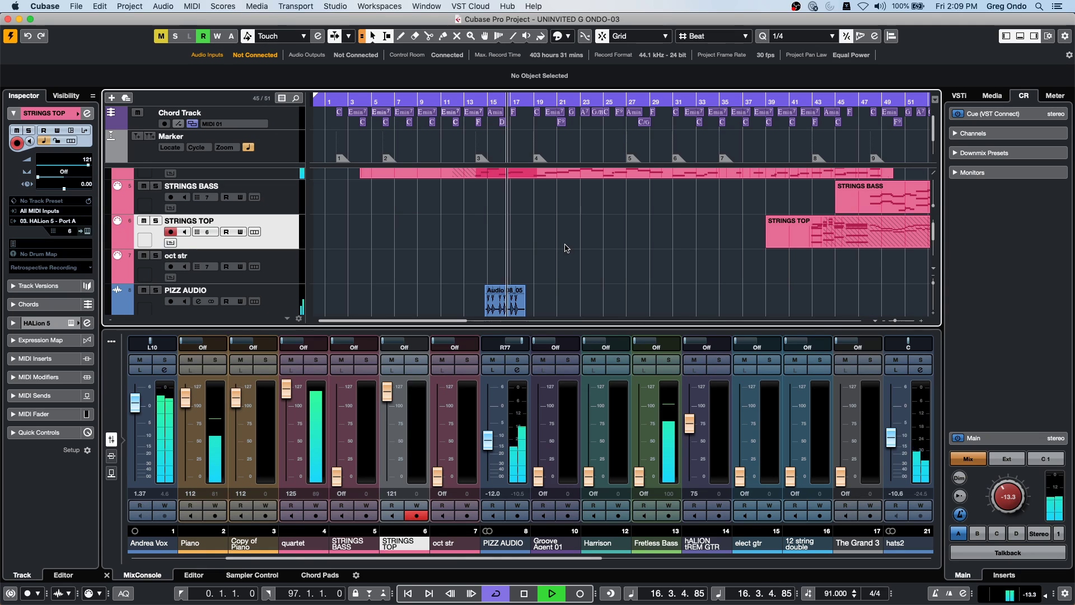
scroll(532, 228, "up", 4)
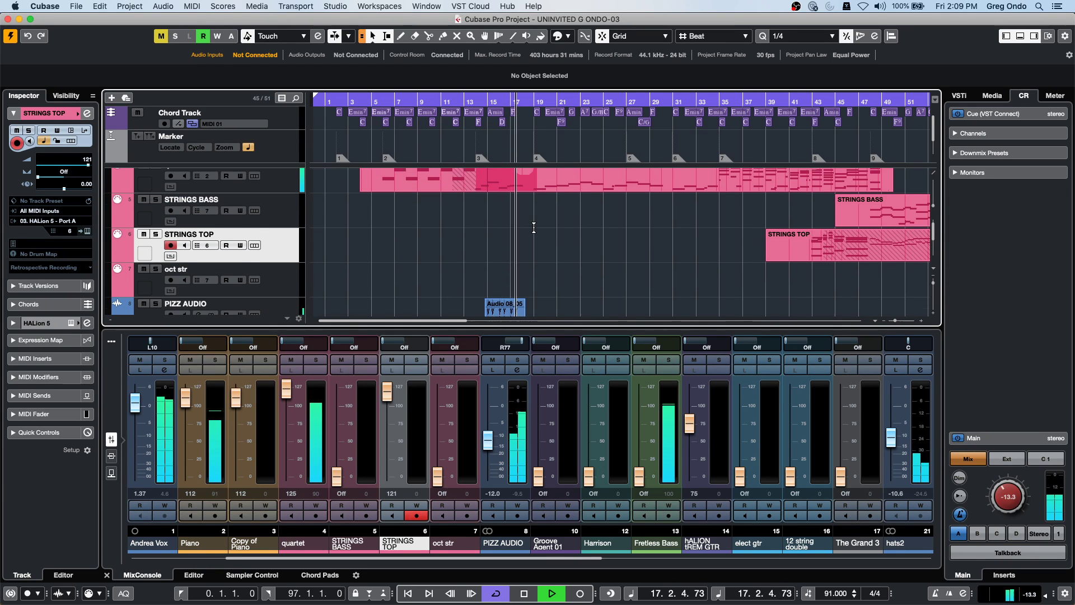
scroll(533, 228, "up", 5)
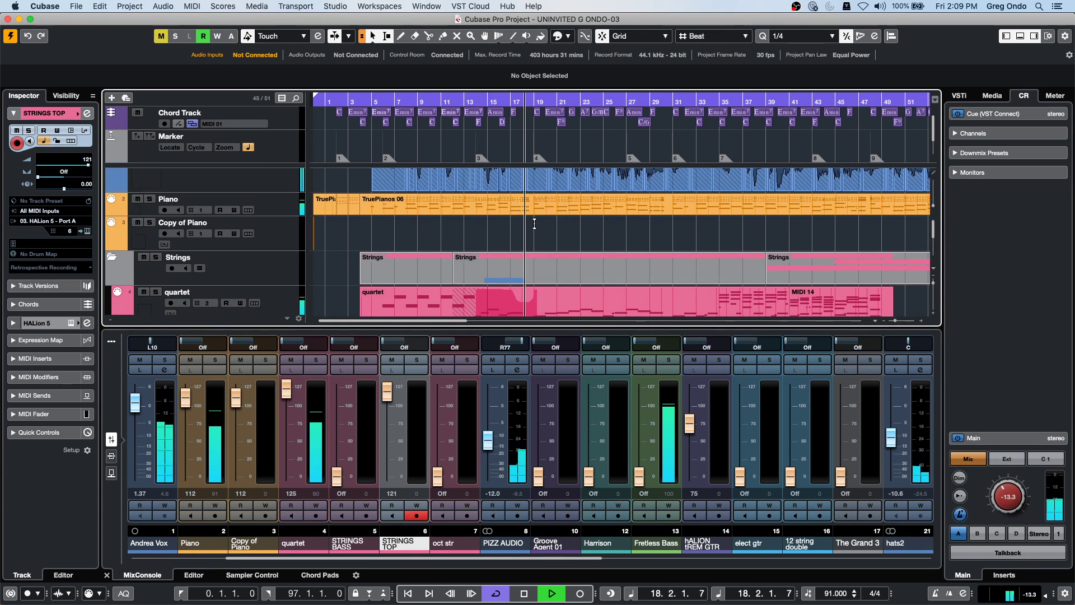
scroll(534, 220, "down", 10)
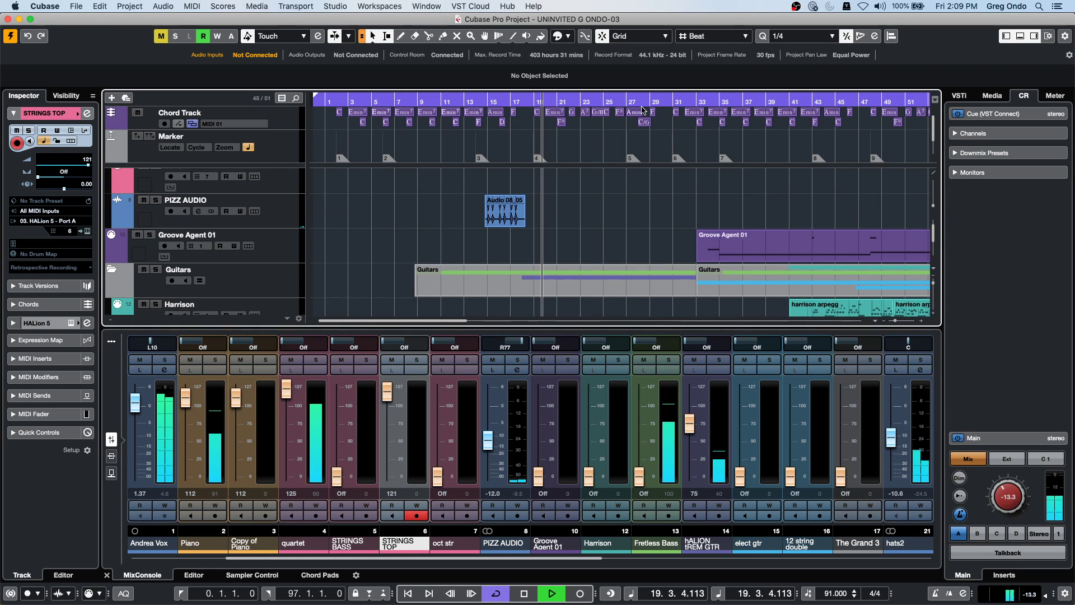
left_click(658, 96)
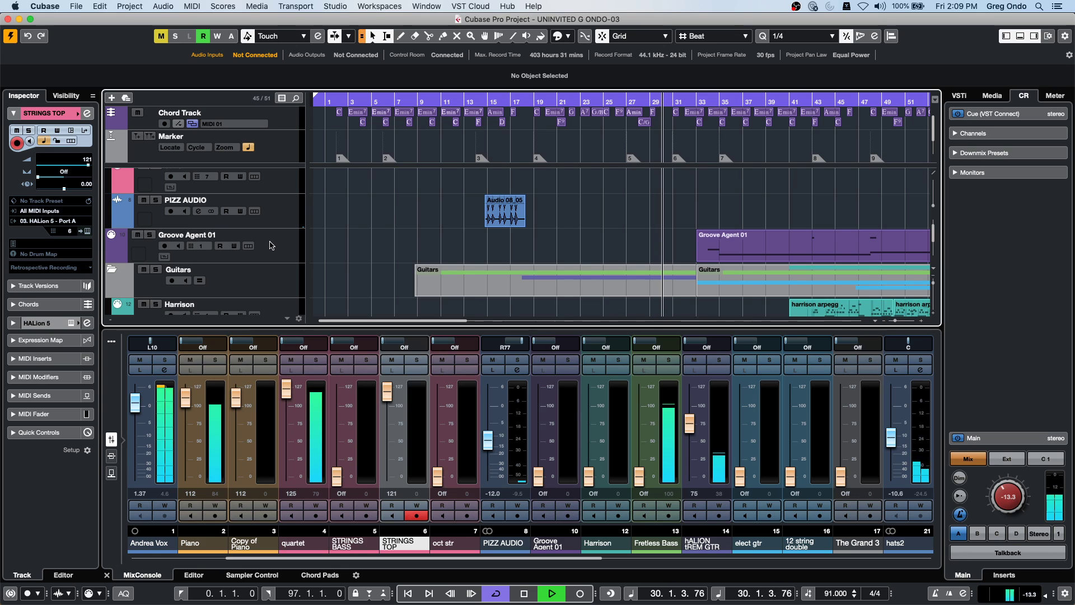
Step: Select the Groove Agent 01 track, open its instrument window, and move the window clear of the mixer
left_click(221, 241)
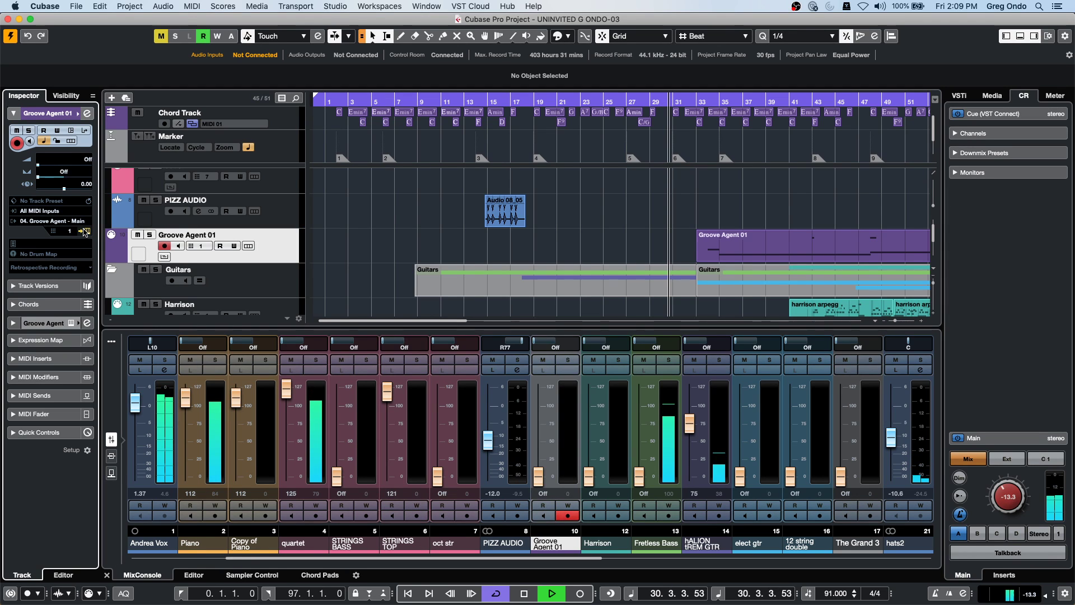
left_click(84, 232)
left_click_drag(594, 207, 352, 90)
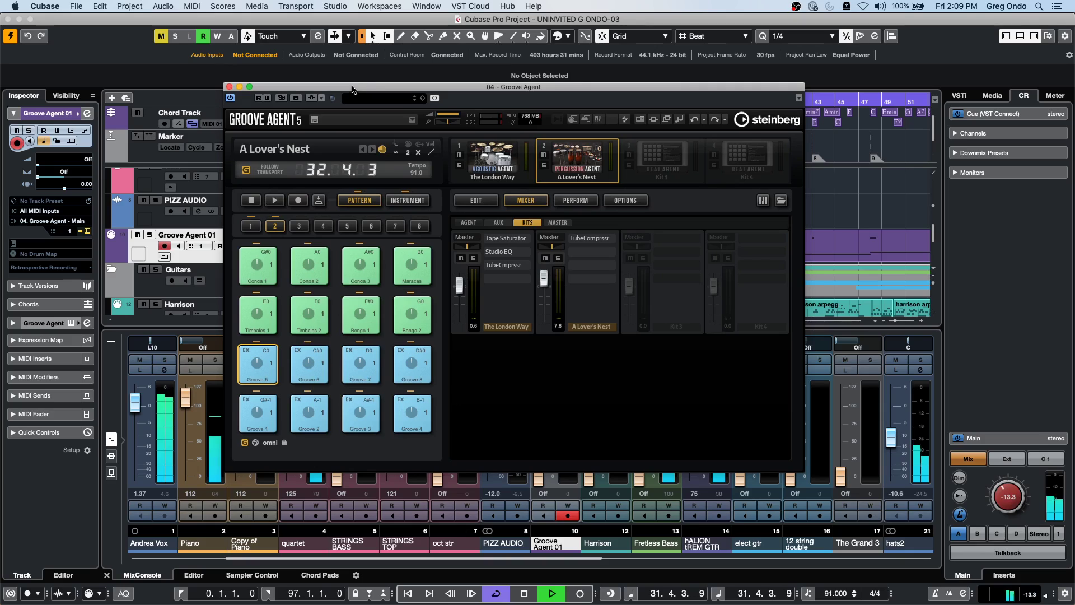
Step: Show the instrument pads and compare the edit pages of The London Way and A Lover's Nest kits
left_click(491, 161)
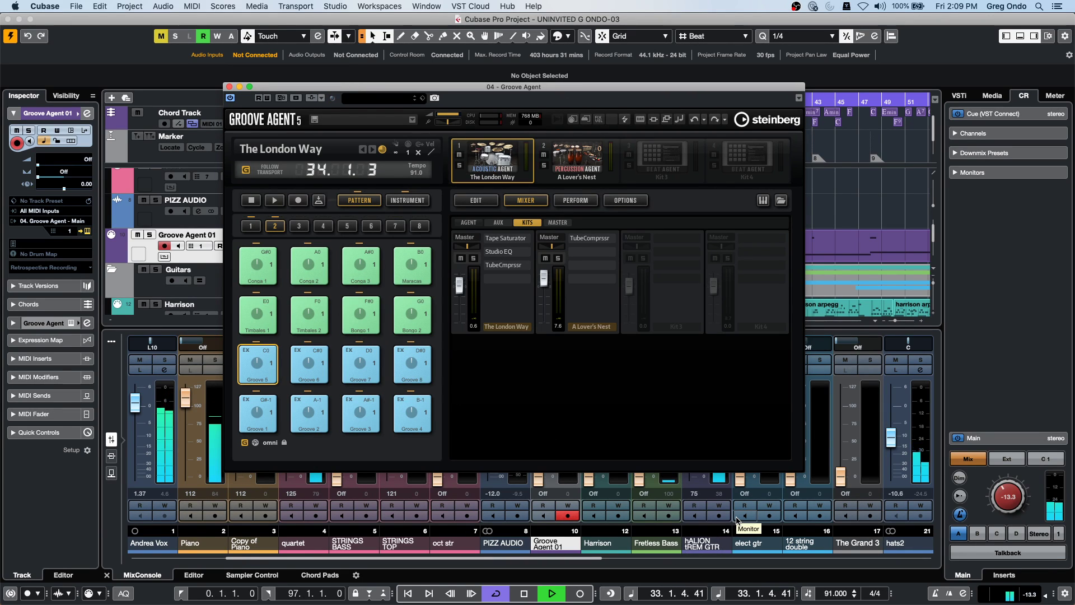
left_click(407, 200)
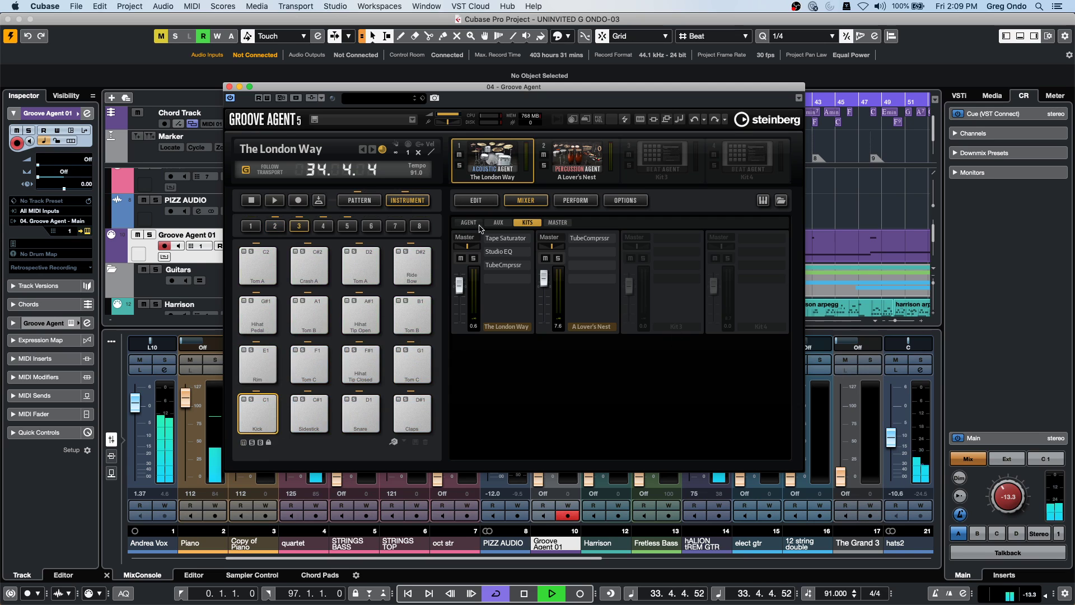
left_click(475, 200)
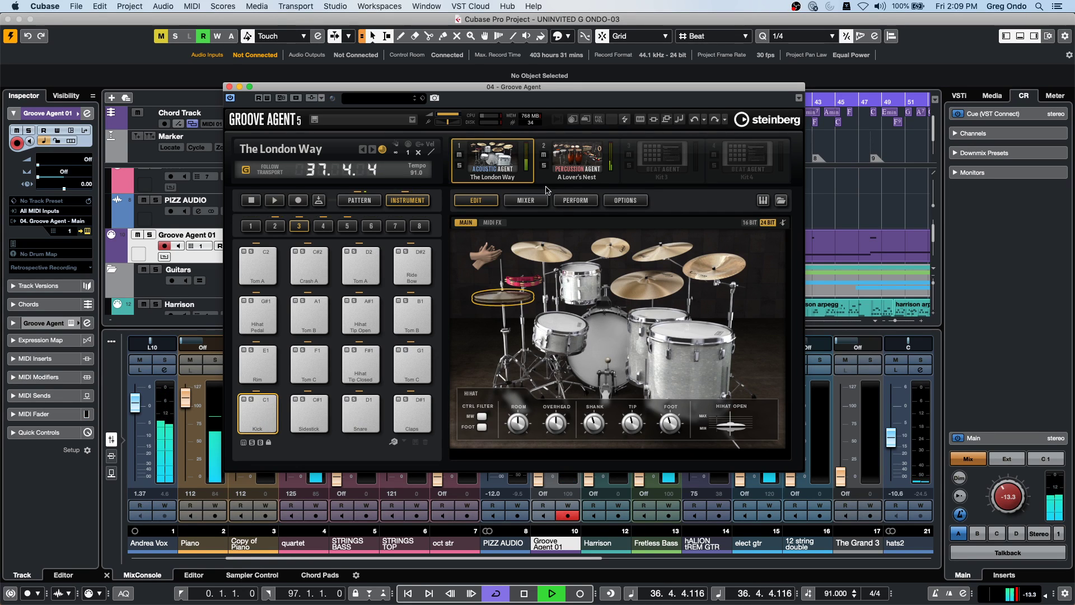
left_click(582, 162)
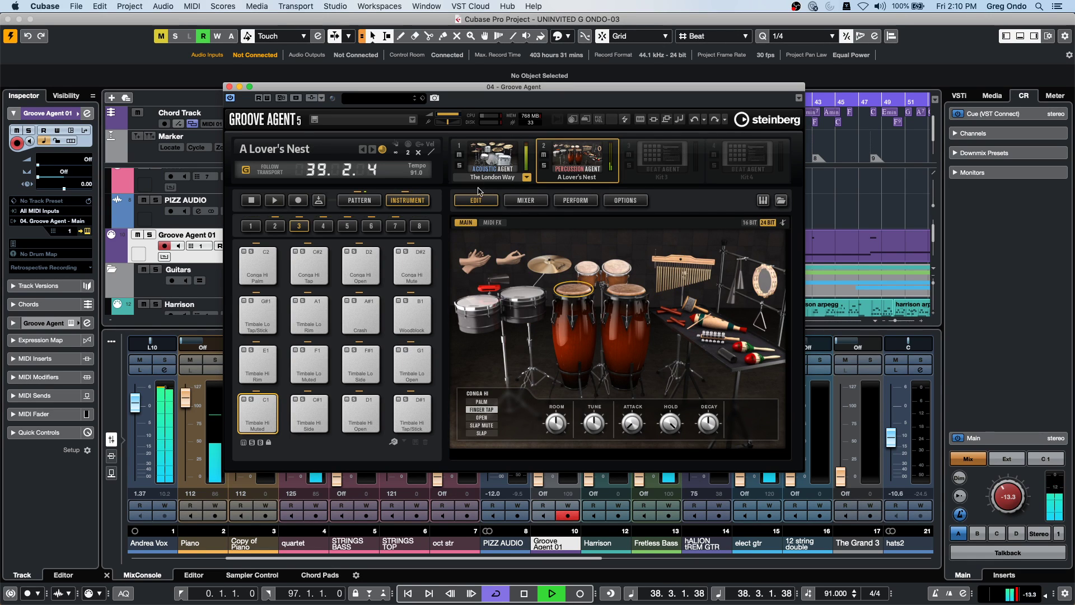
left_click(498, 162)
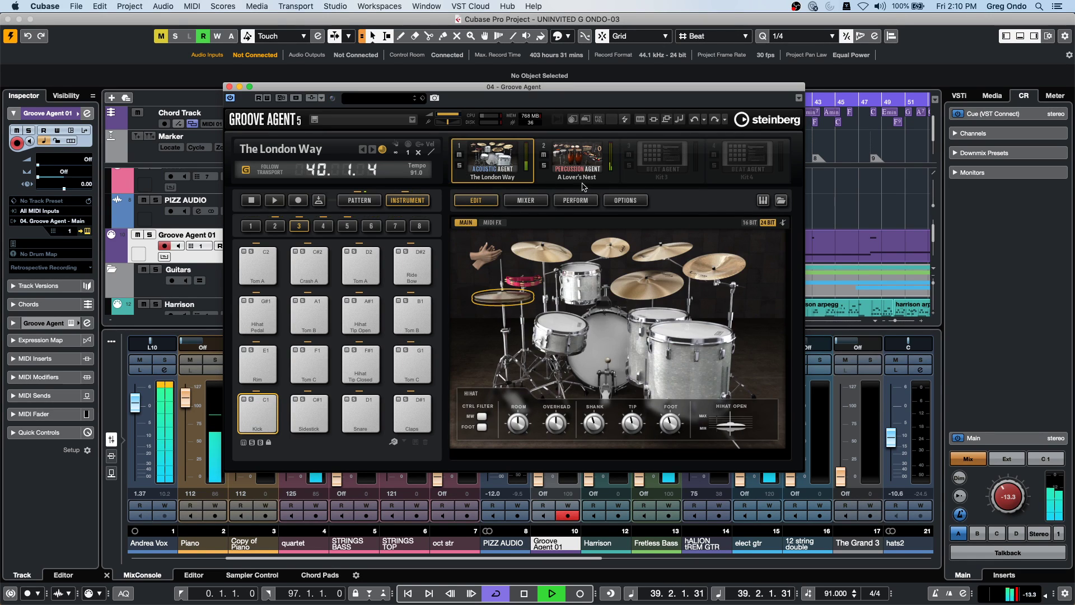
Step: Show the agent mixer for The London Way and set the Kick group fader to 11.3 dB
left_click(518, 204)
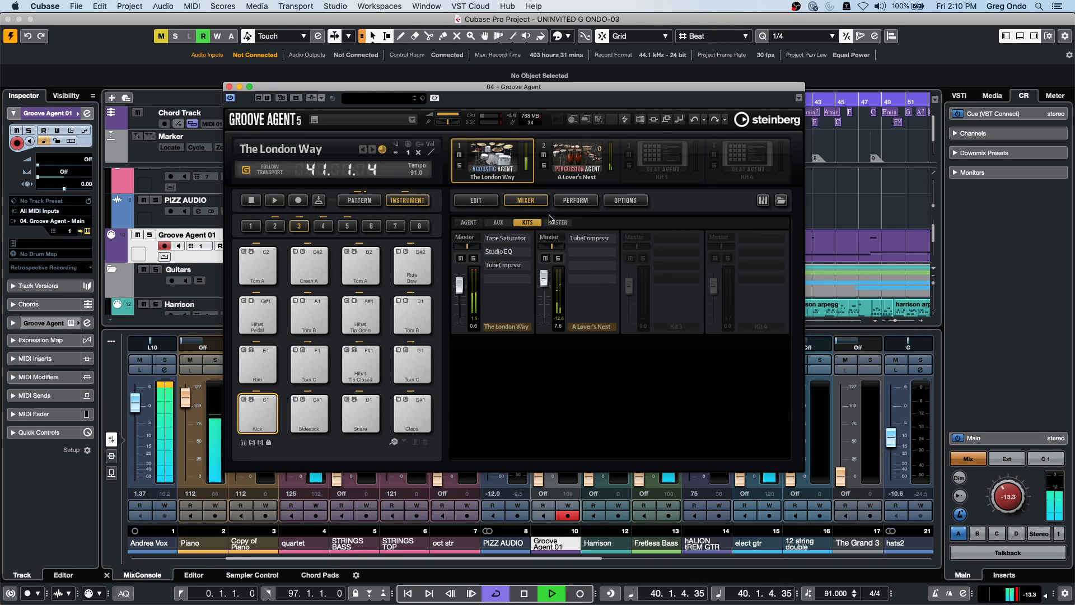
left_click(468, 223)
left_click_drag(463, 335, 463, 335)
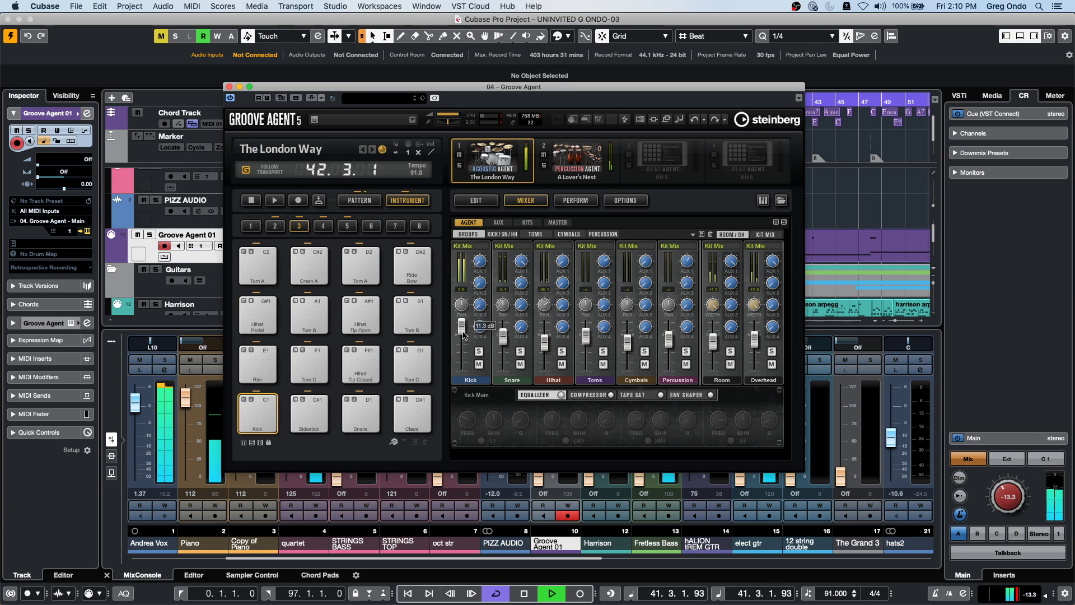
Step: Adjust the Snare group fader during playback, ending at 12.0 dB
left_click(503, 336)
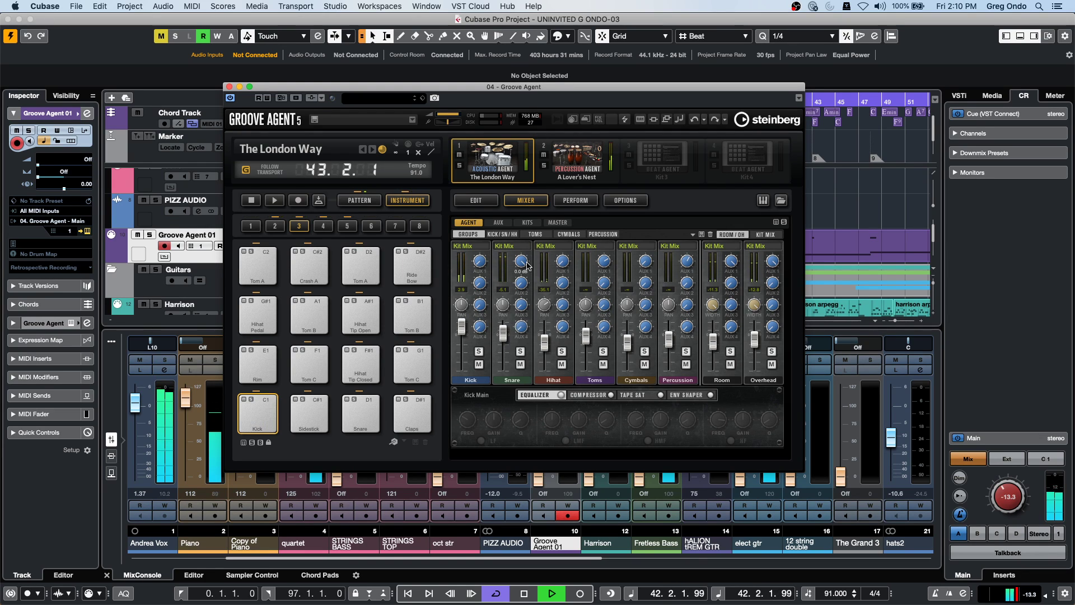
left_click_drag(503, 334, 504, 329)
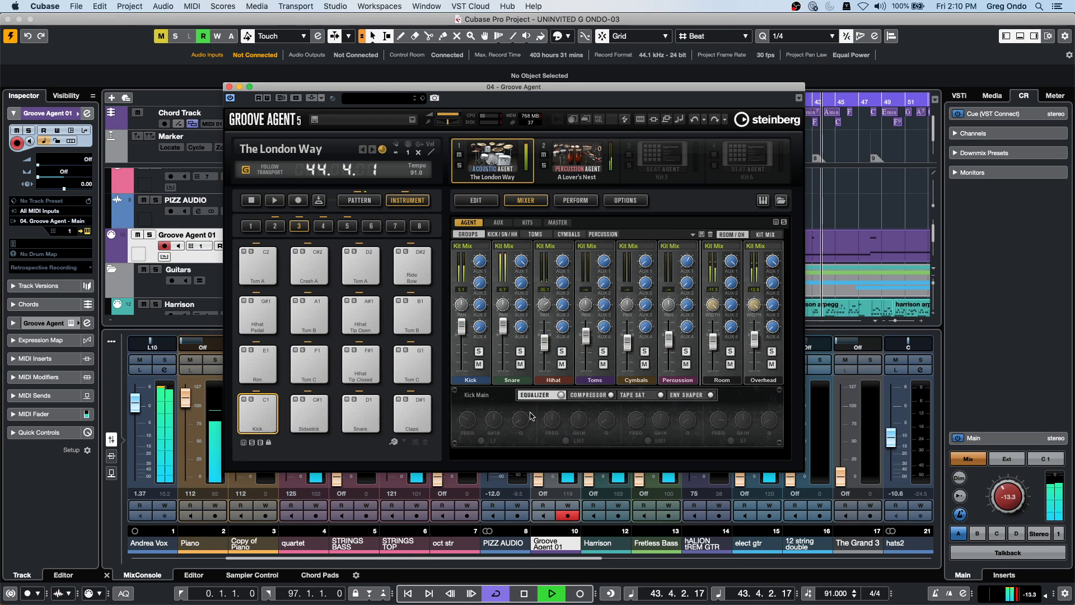
left_click_drag(504, 327, 508, 332)
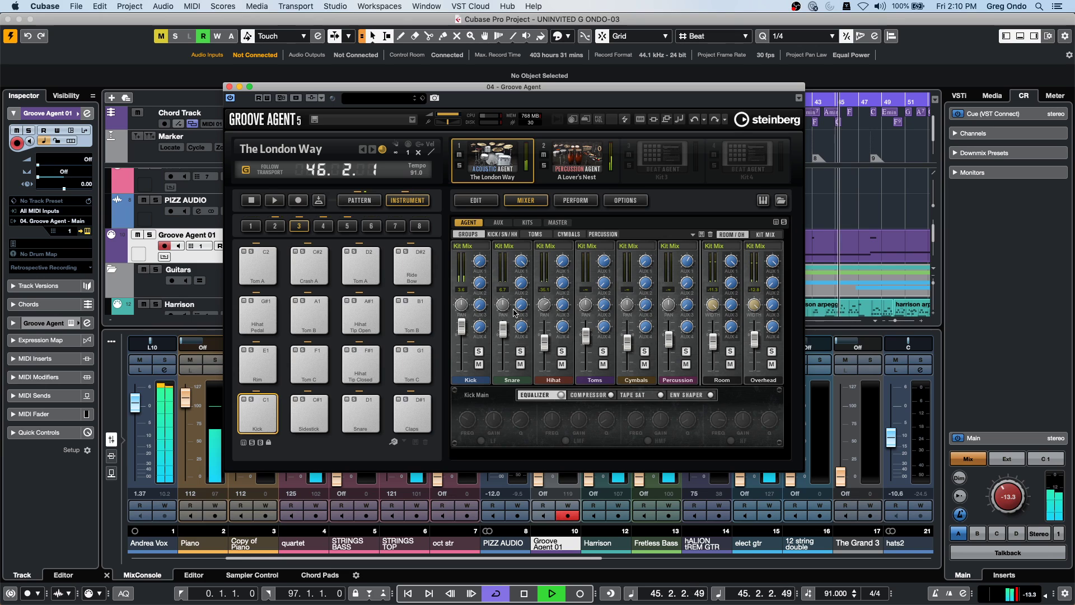
left_click(506, 247)
left_click(508, 251)
mouse_move(502, 330)
left_mouse_down()
mouse_move(502, 361)
mouse_move(503, 326)
left_mouse_up()
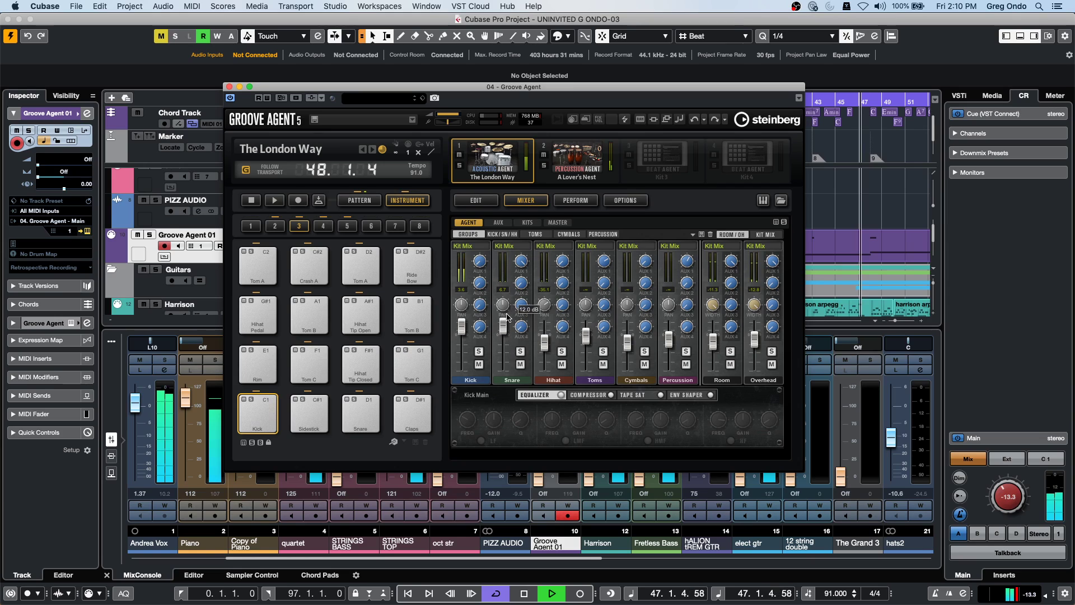
Step: Review the Snare group's equalizer, compressor and tape saturation, enable its Envelope Shaper, and stop playback
left_click(512, 379)
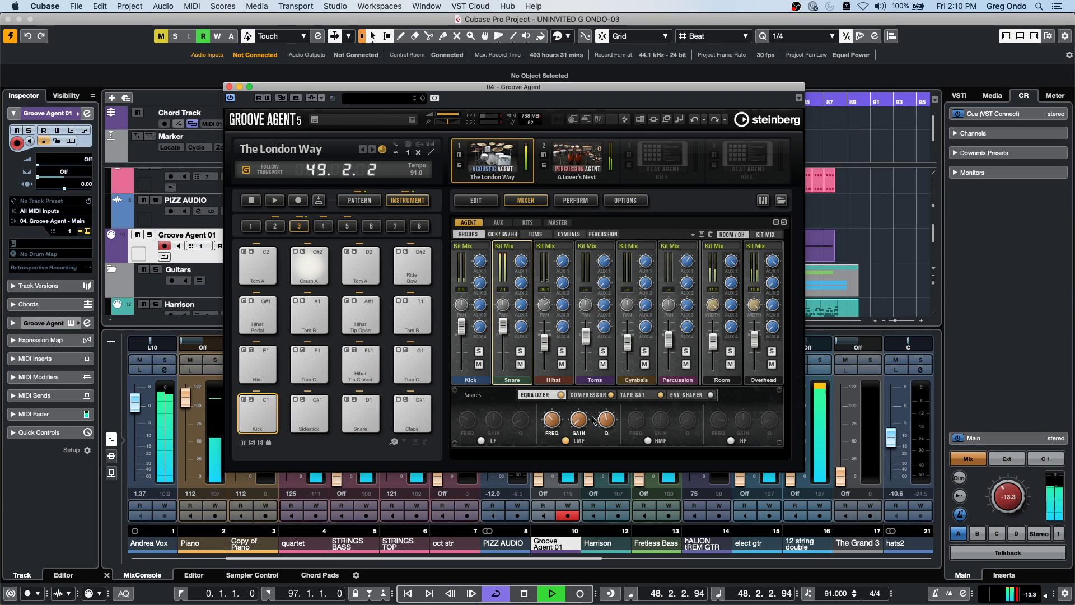
left_click(591, 394)
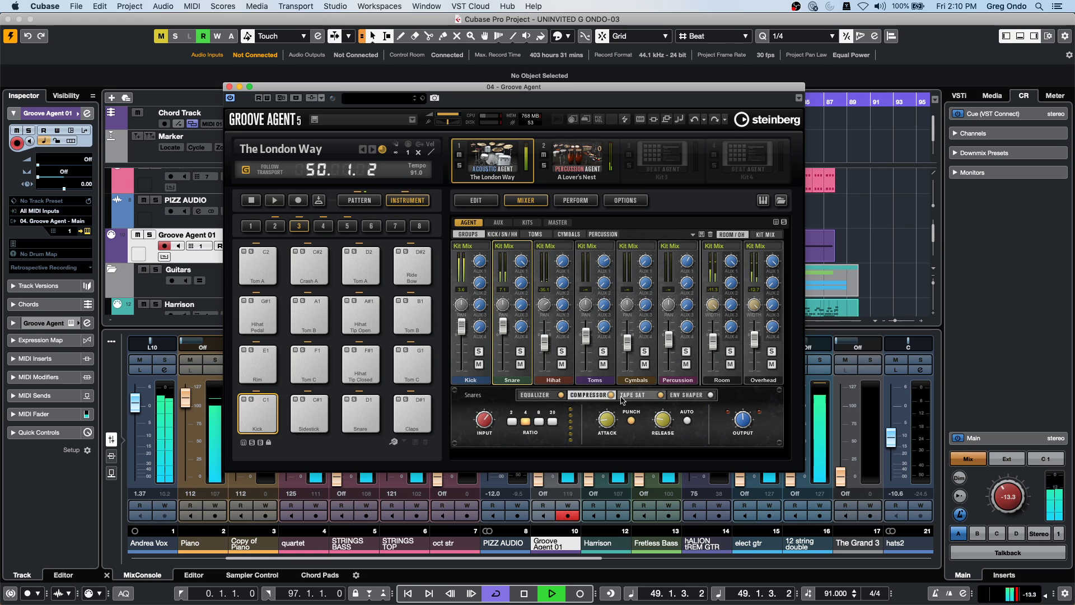
left_click(640, 395)
left_click(675, 395)
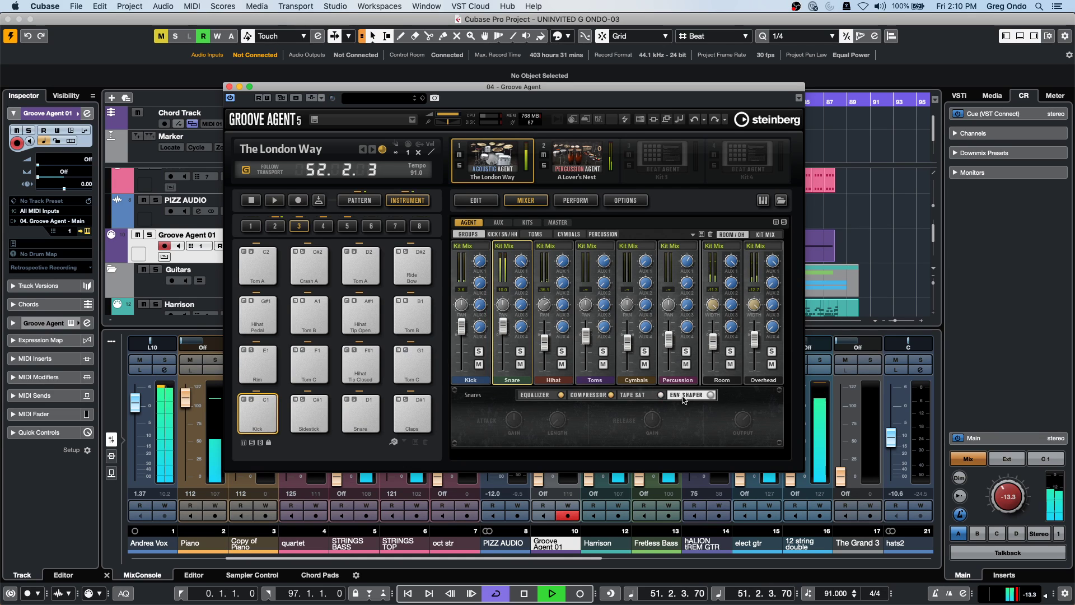
left_click(710, 395)
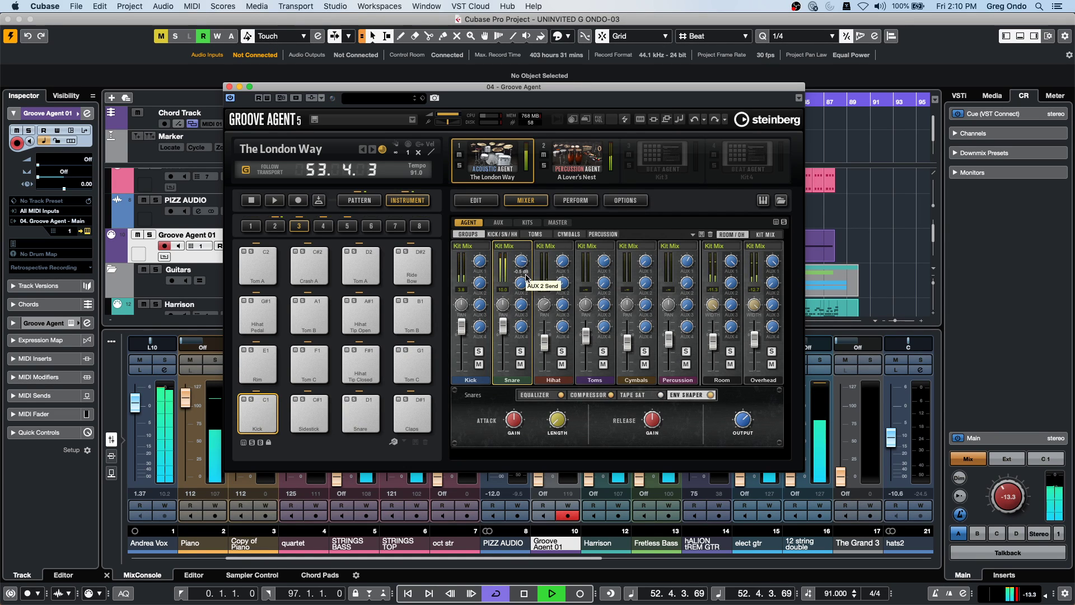
key("space")
Step: Select the Kick group and examine The London Way kit's commands, including the mixer export options
left_click(474, 371)
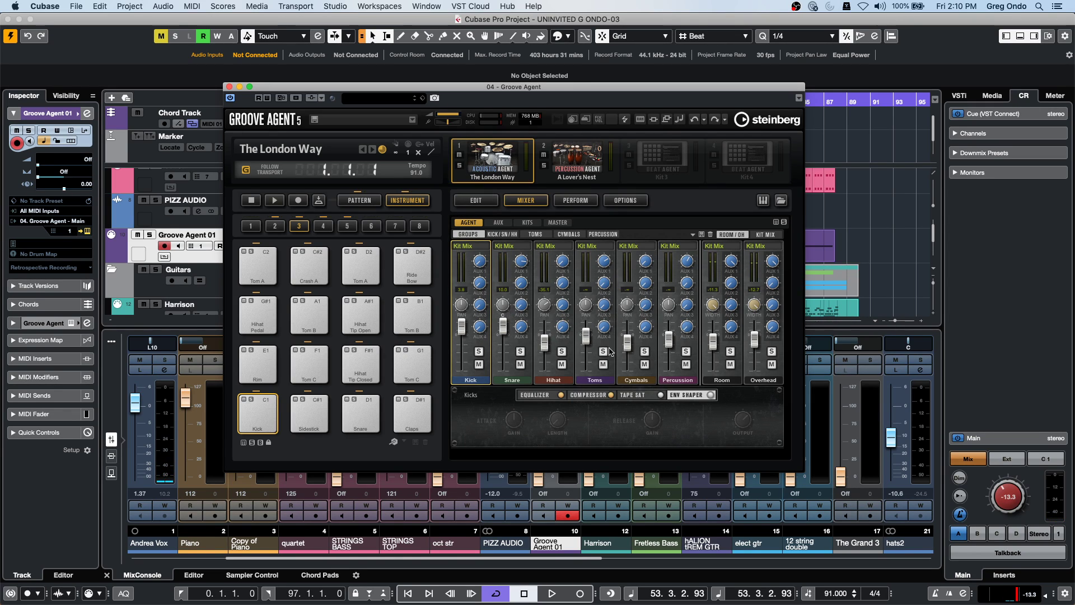
right_click(500, 155)
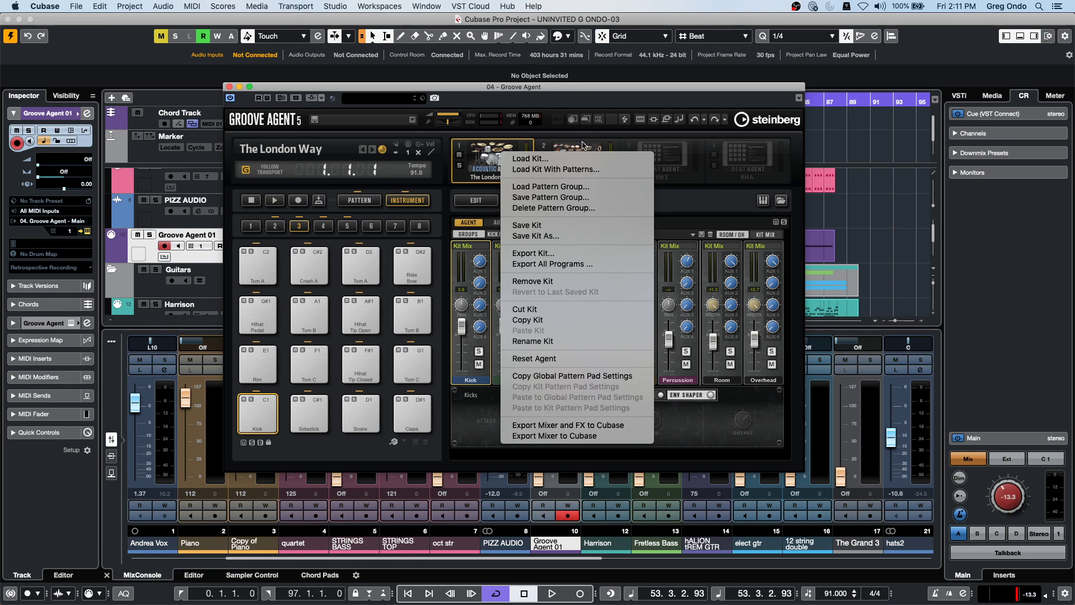
left_click(663, 154)
Step: Load Urban Ballads Kit 01 with its patterns into the third kit slot, overwriting the global pattern pad settings
left_click(659, 161)
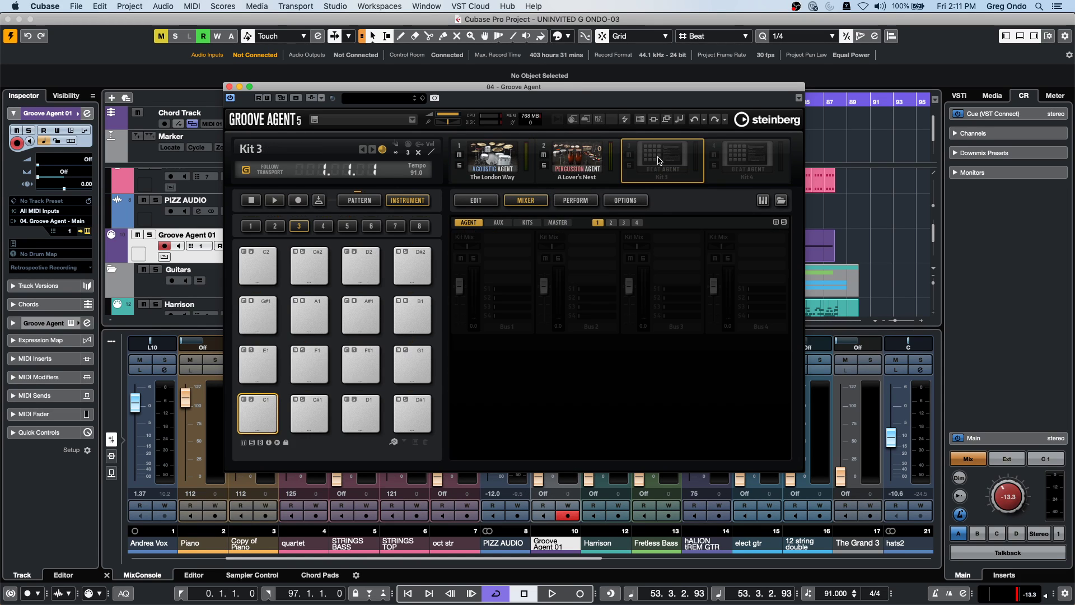
right_click(659, 161)
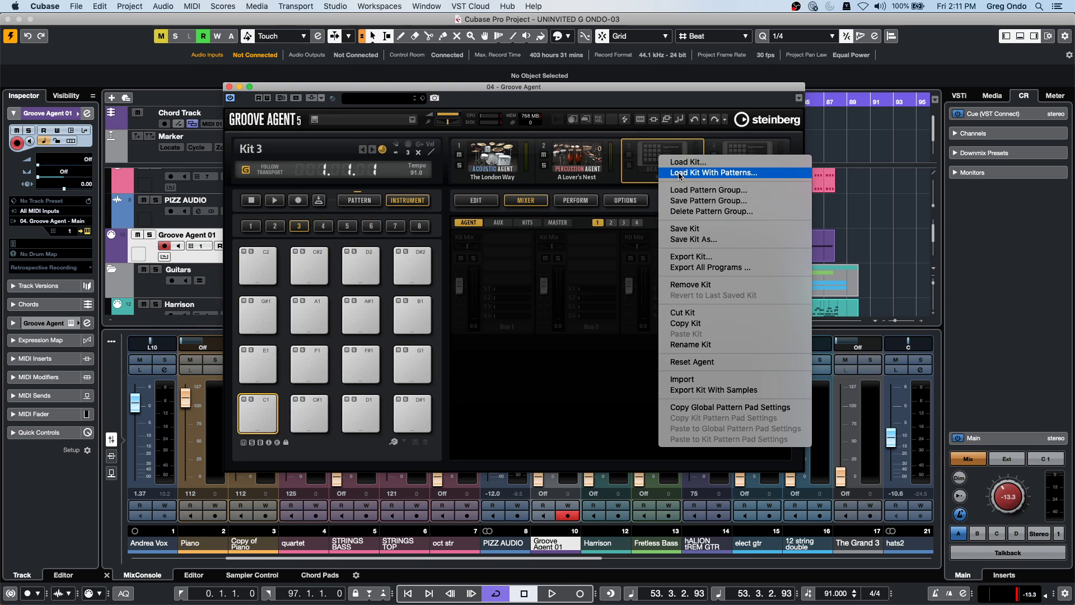
left_click(713, 162)
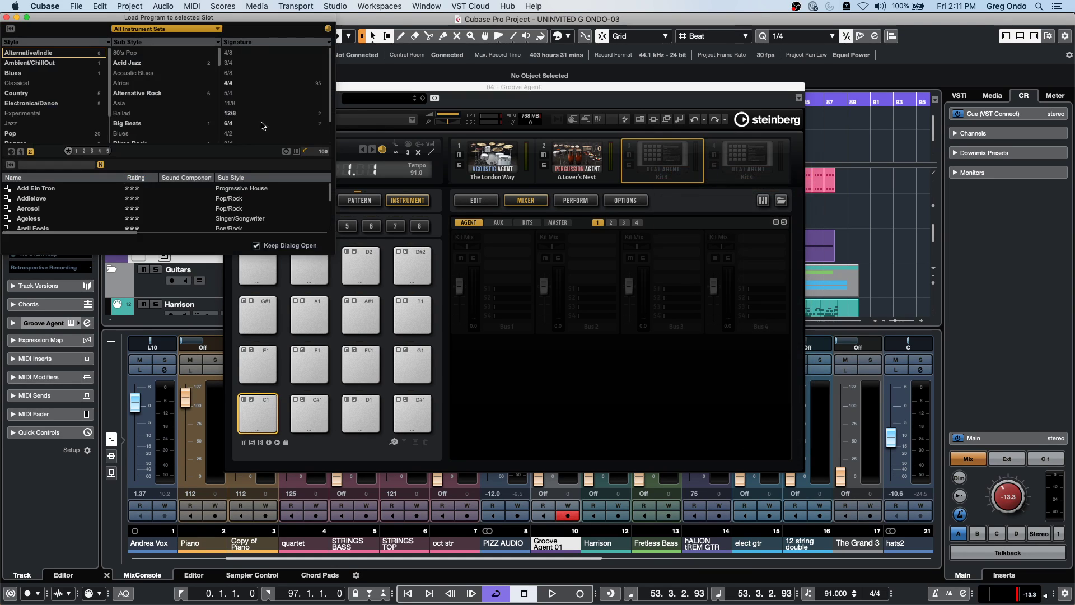
left_click(38, 165)
type("urban t")
type("allads")
key("Return")
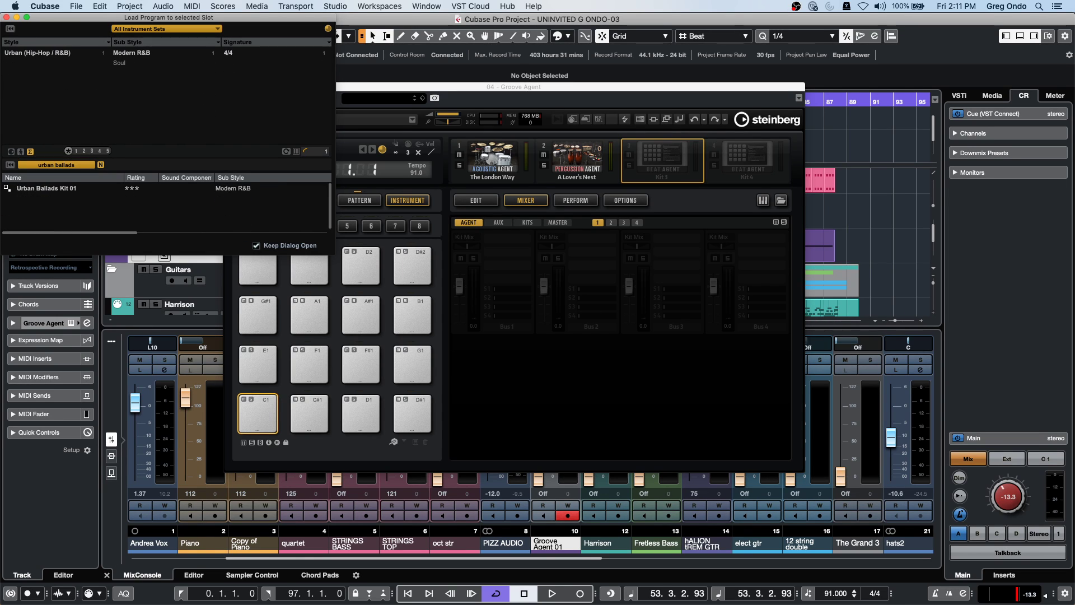
double_click(42, 191)
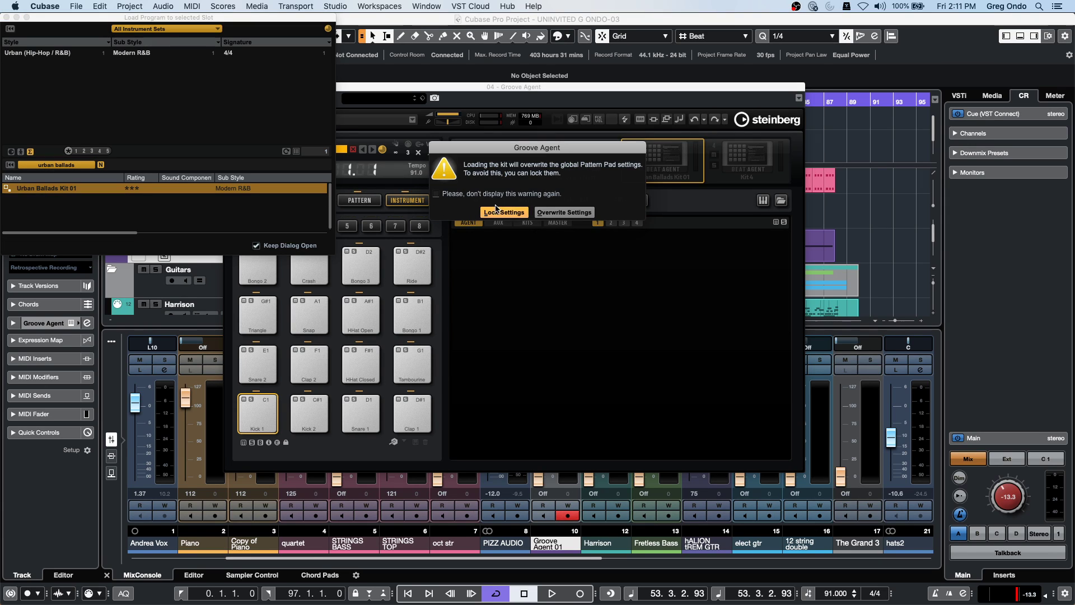
left_click(561, 212)
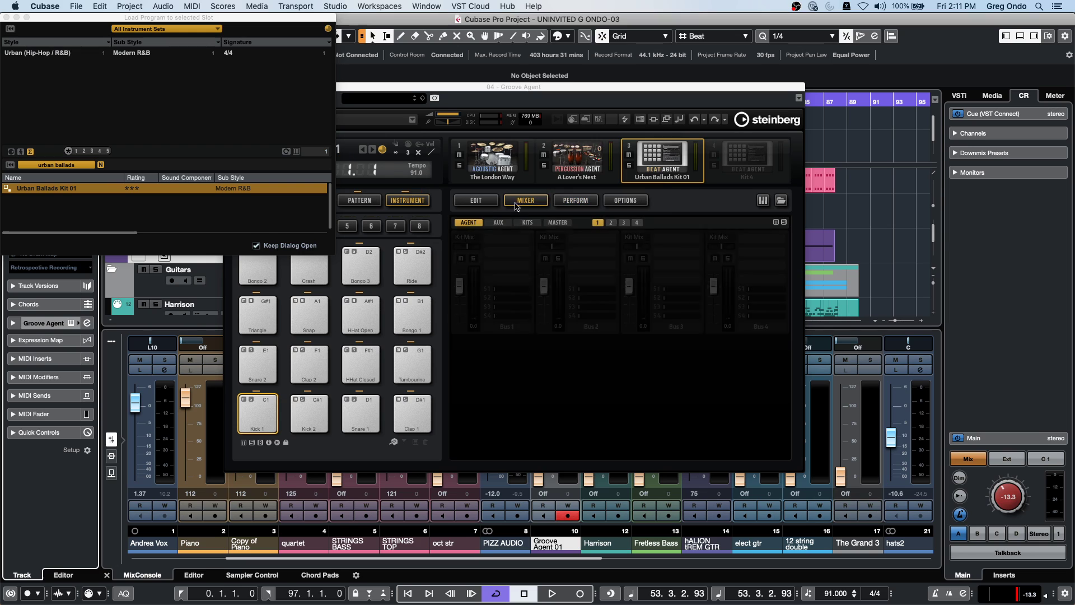
left_click(6, 18)
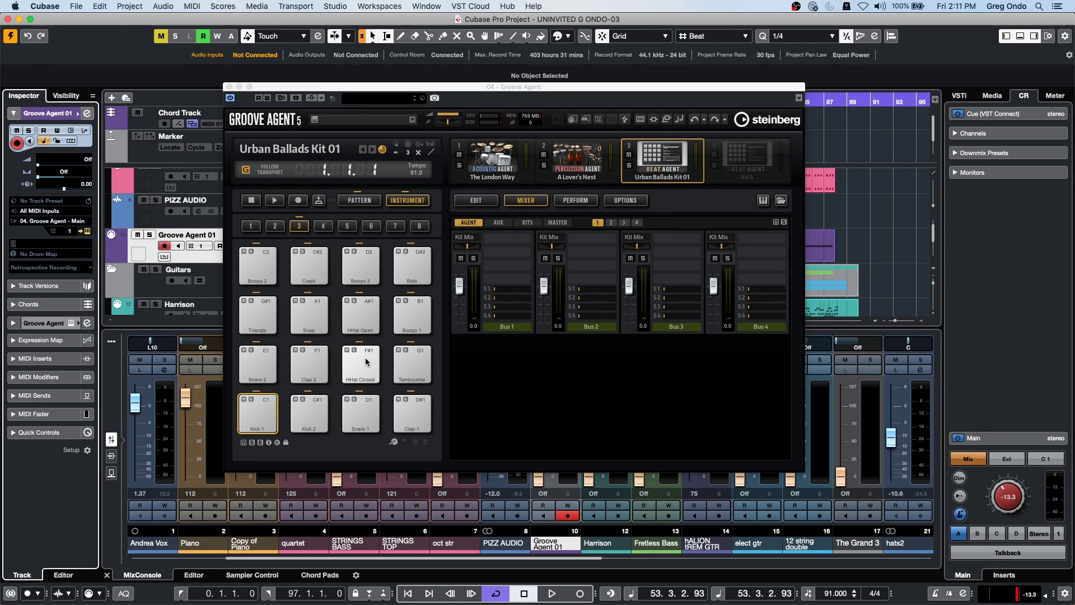
Step: Audition the Intro pattern of Urban Ballads Kit 01 from its pattern pads, and stop playback
left_click(355, 199)
left_click(260, 409)
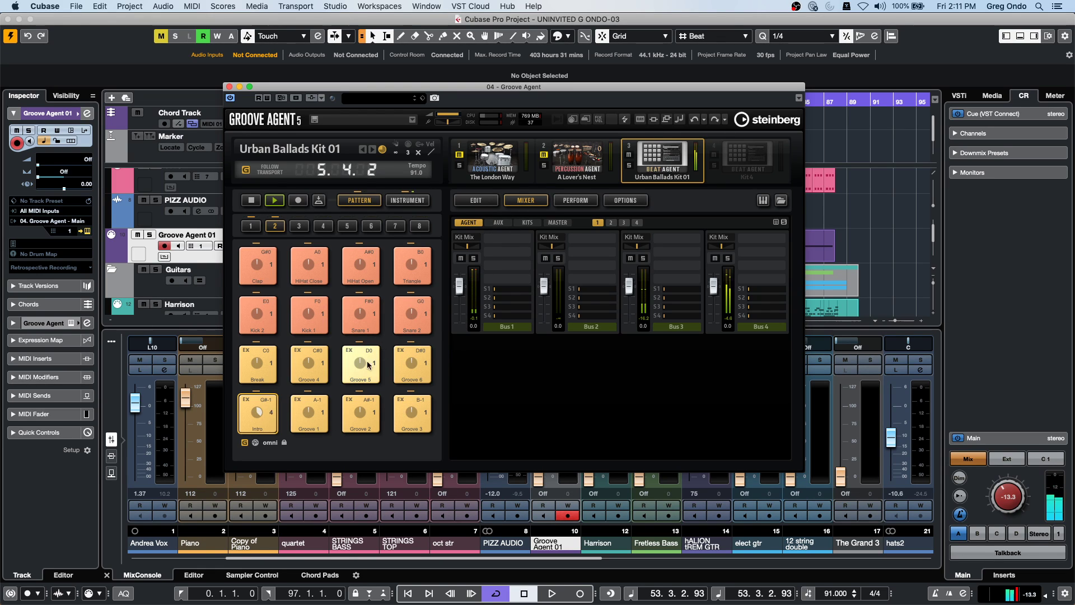
left_click(259, 416)
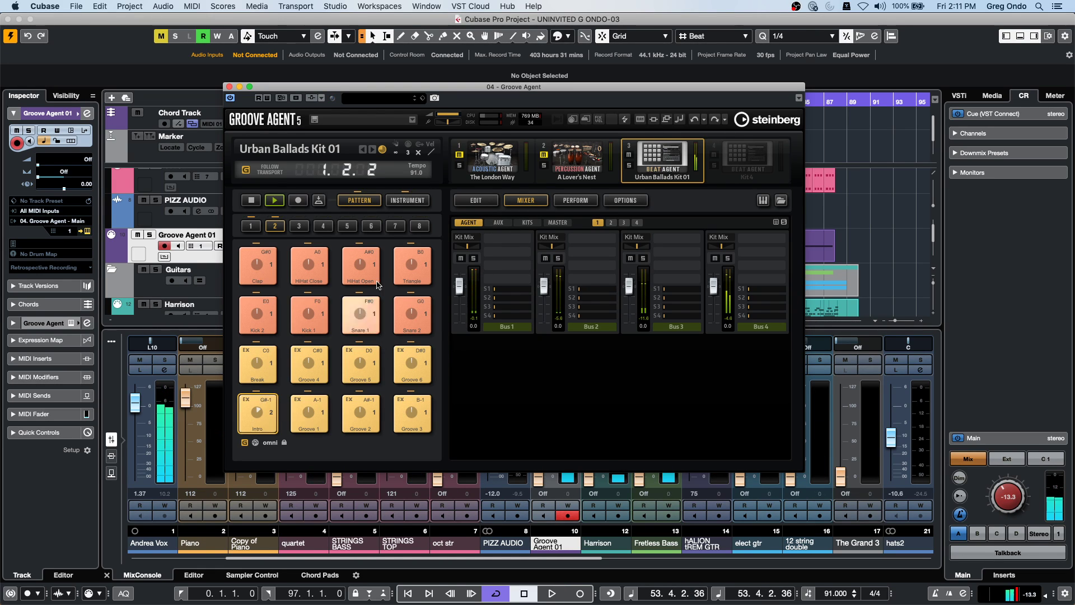
left_click(249, 201)
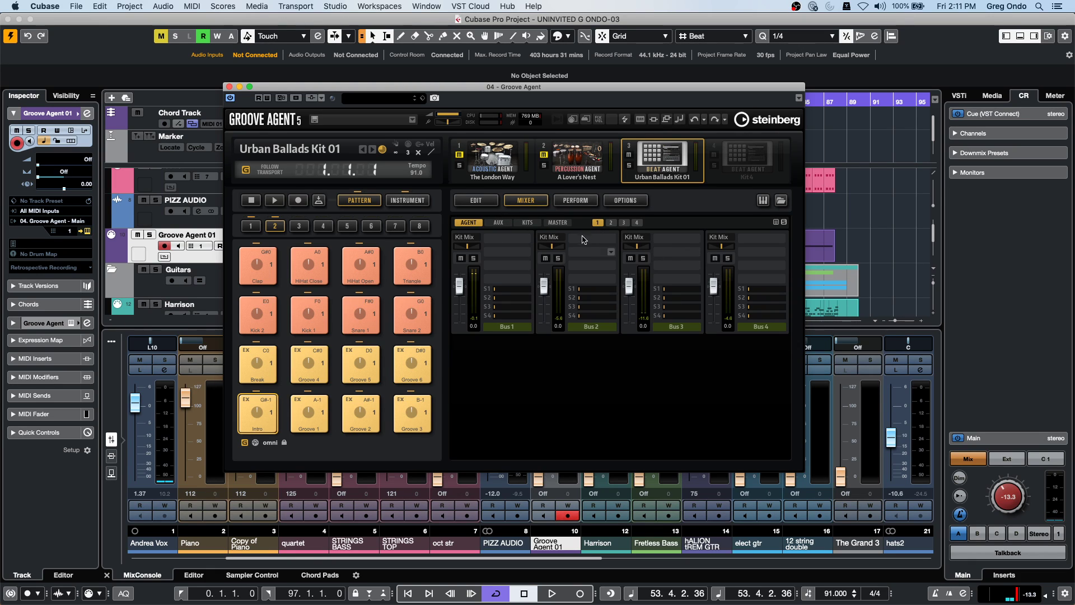
Step: Insert a Multi Delay effect on the AUX FX 2 bus of the Urban Ballads kit mixer
left_click(503, 223)
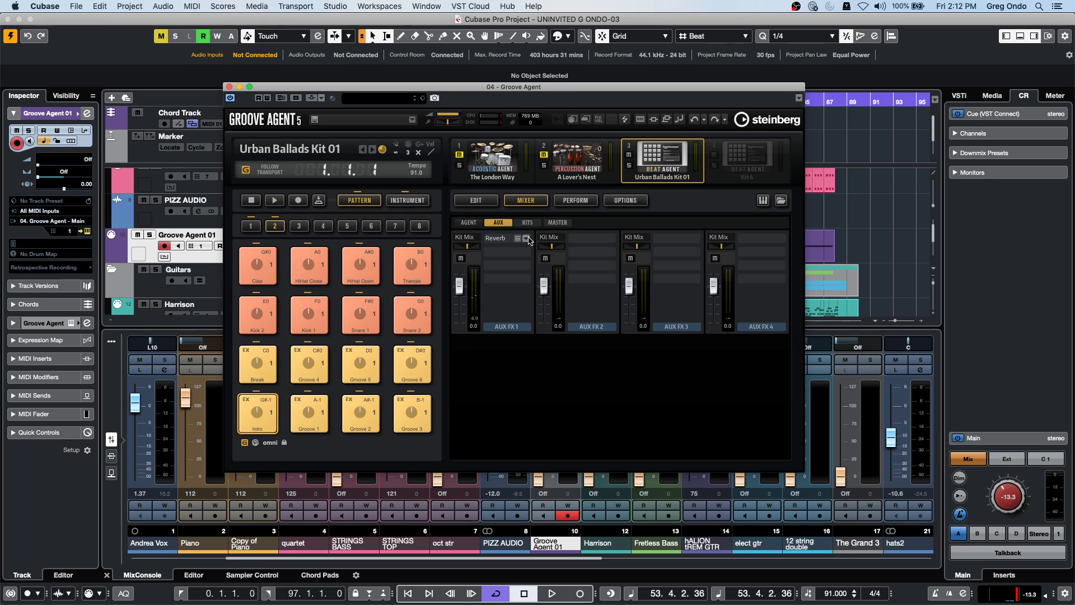
left_click(601, 240)
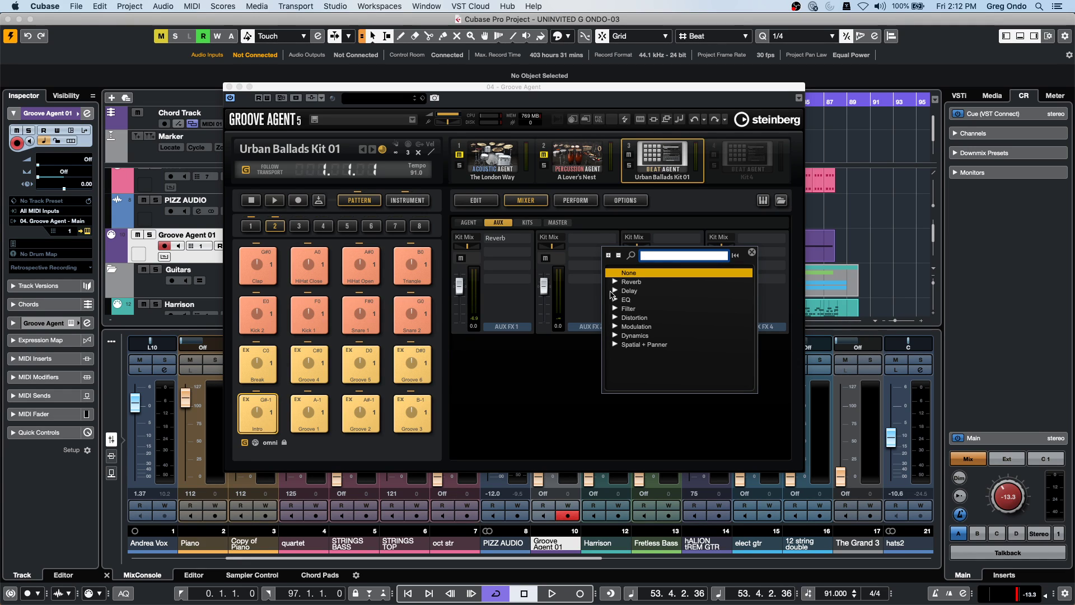
left_click(615, 291)
left_click(646, 300)
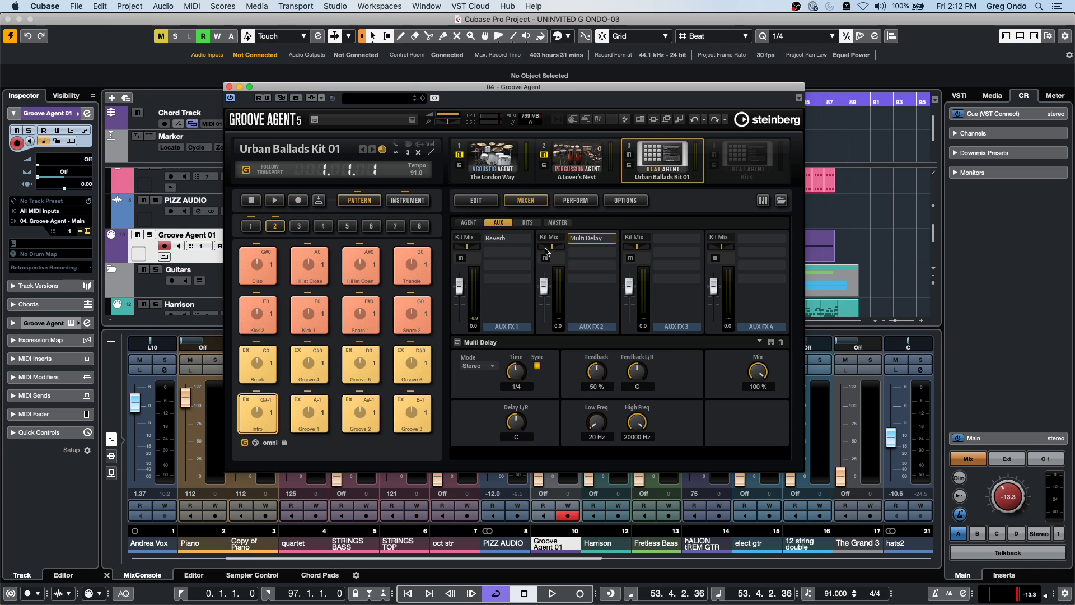
Step: Open the Kick 1 instrument pad for editing and examine its available output buses without changing the routing
left_click(469, 223)
left_click(475, 200)
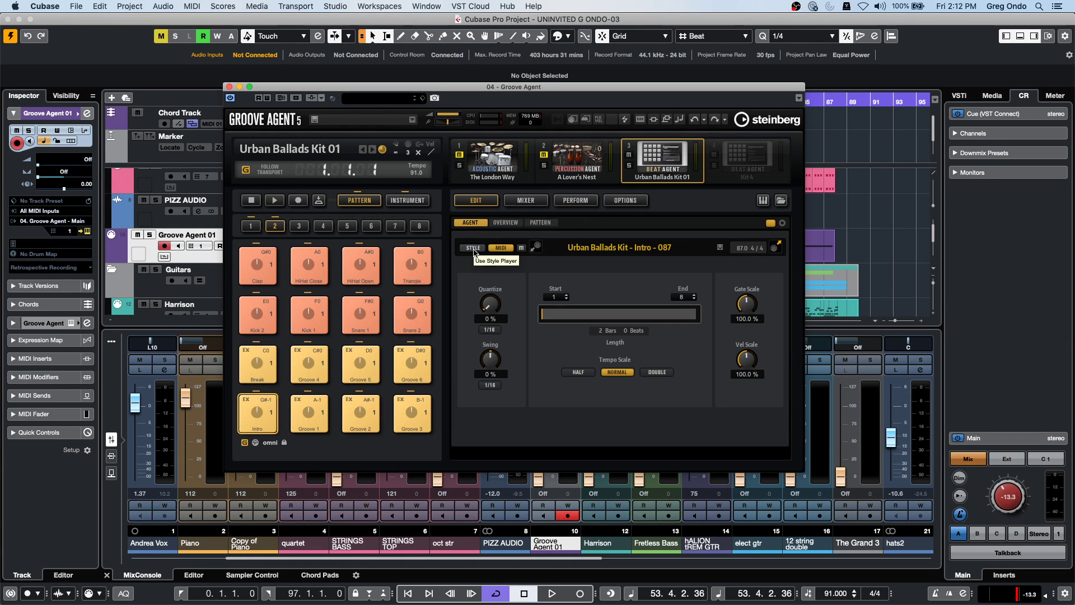
left_click(407, 200)
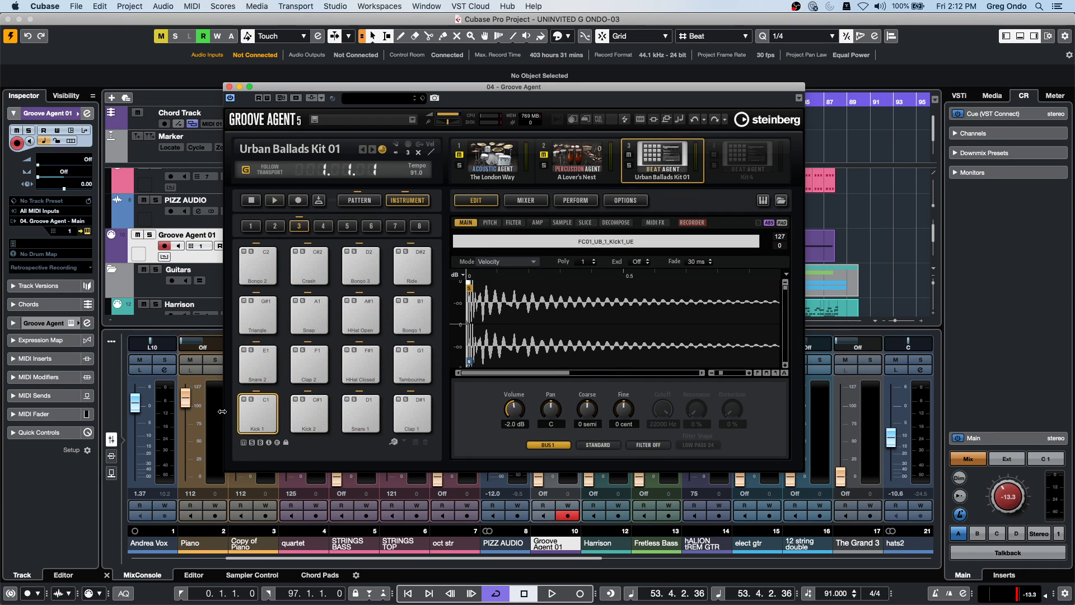
left_click(257, 415)
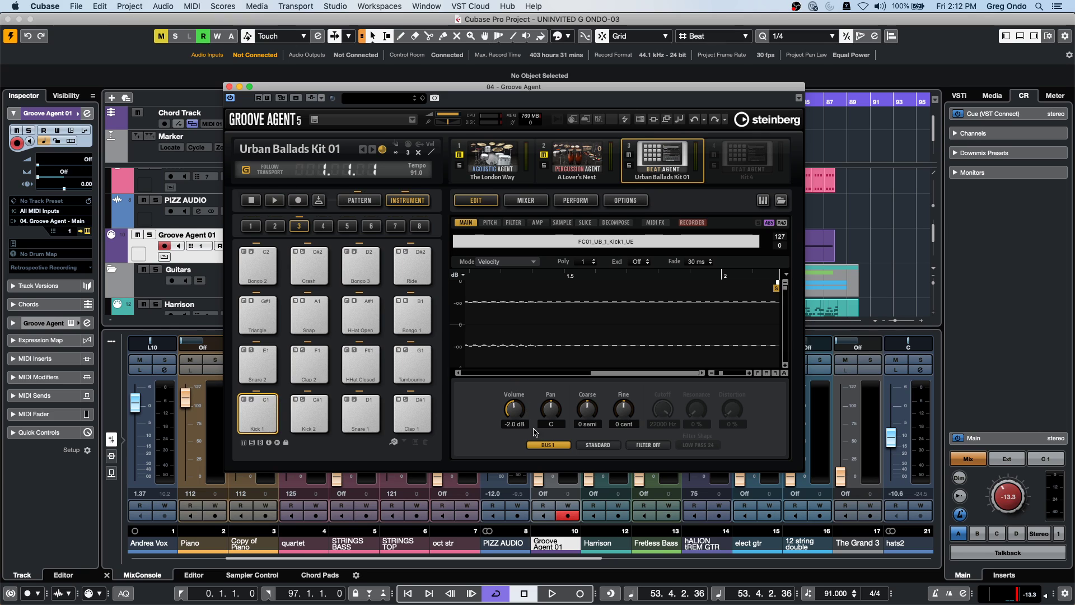
left_click(563, 448)
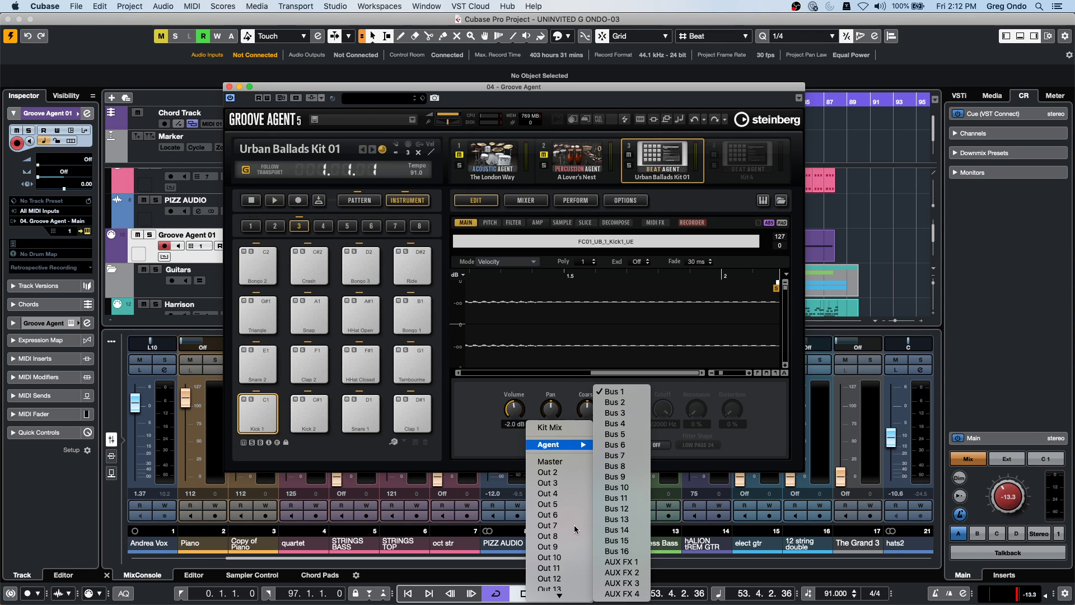
scroll(571, 583, "down", 5)
left_click(448, 372)
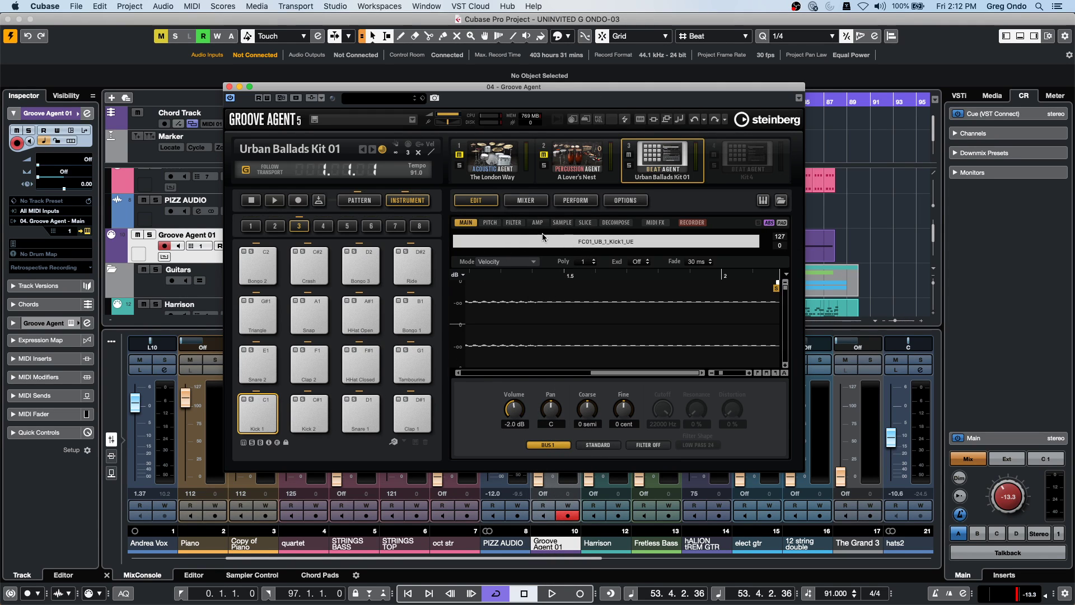
Step: During playback, set the Kick 1 pad's AUX 1 send to -18.9 and its AUX 2 send to 0.0
left_click(280, 206)
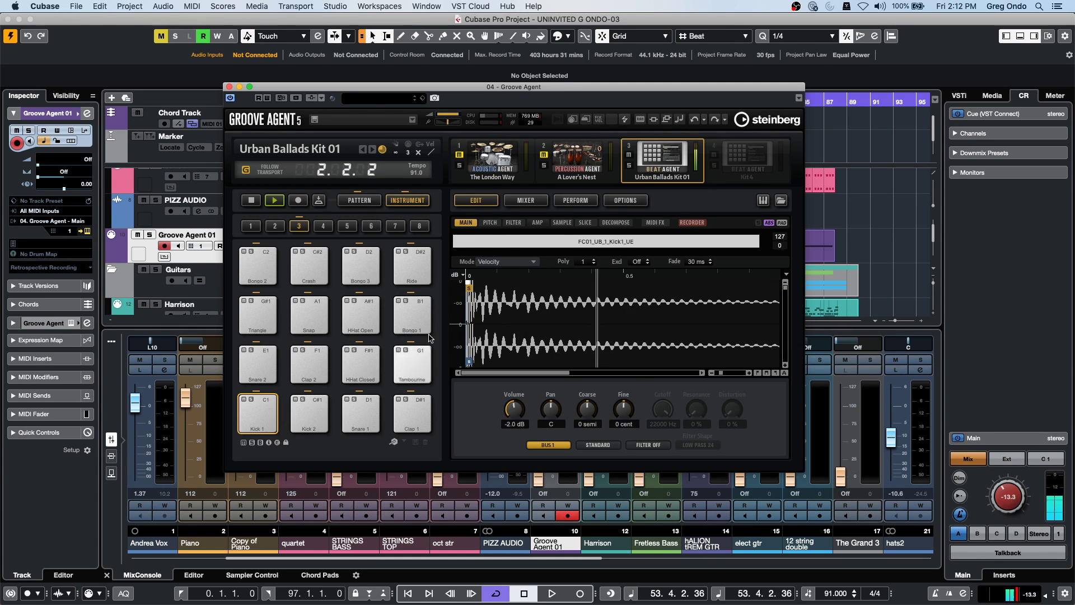
left_click(537, 223)
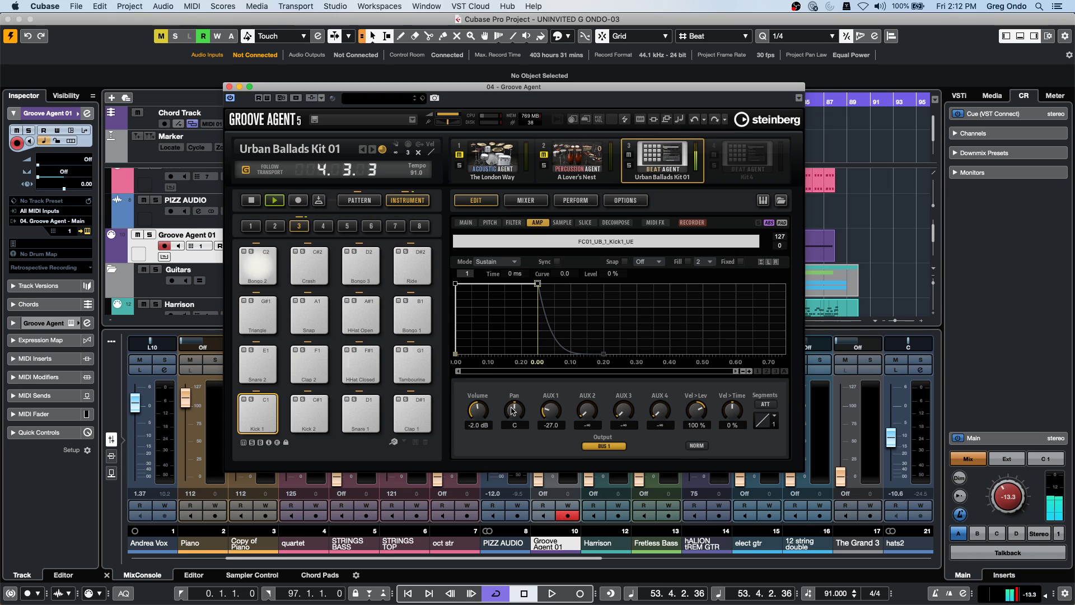
left_click_drag(550, 411, 552, 346)
scroll(551, 414, "down", 5)
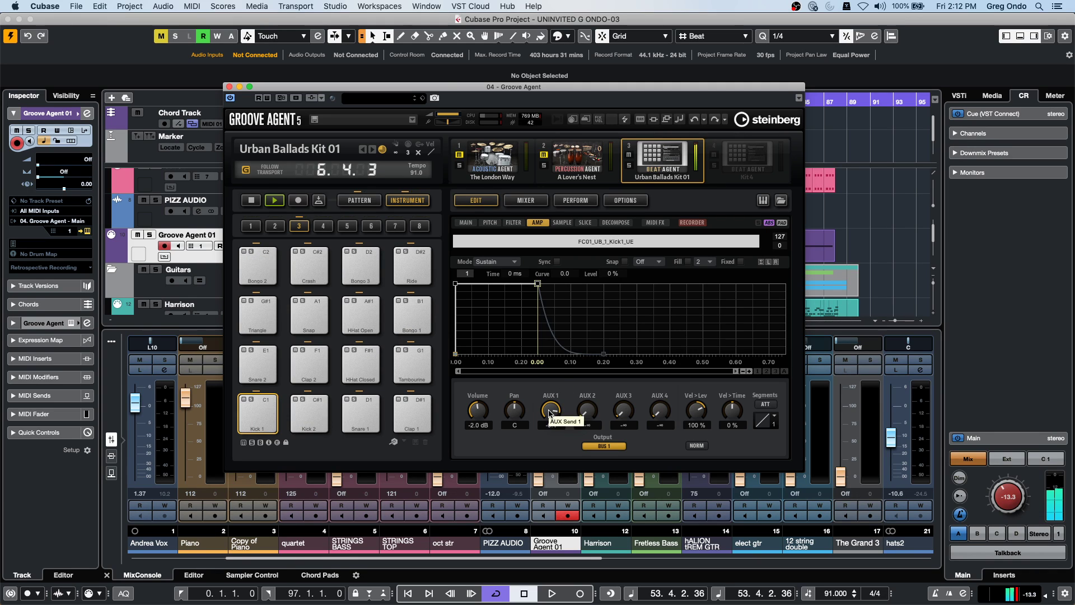
left_click_drag(590, 418, 595, 284)
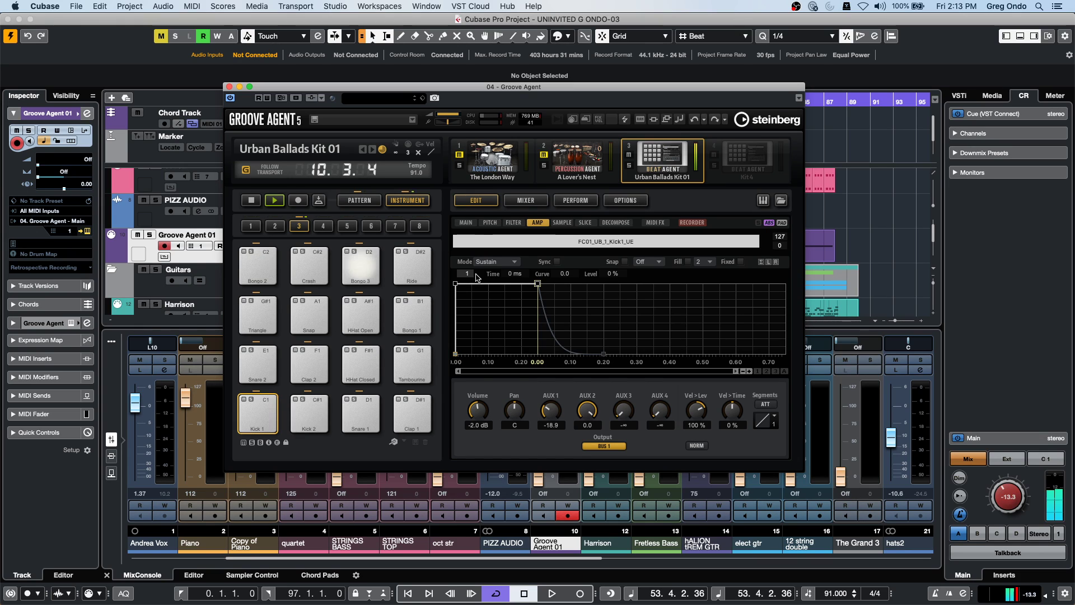
Step: Review the agent, master and individual output destinations for Kick 1 in its main settings, and stop playback
left_click(465, 222)
left_click(541, 445)
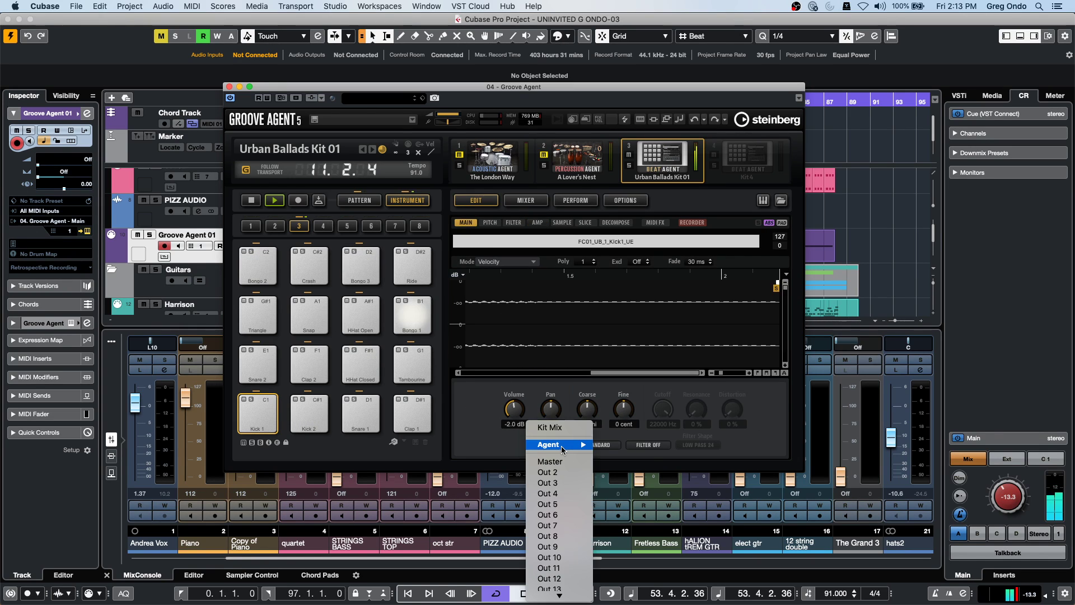
mouse_move(564, 445)
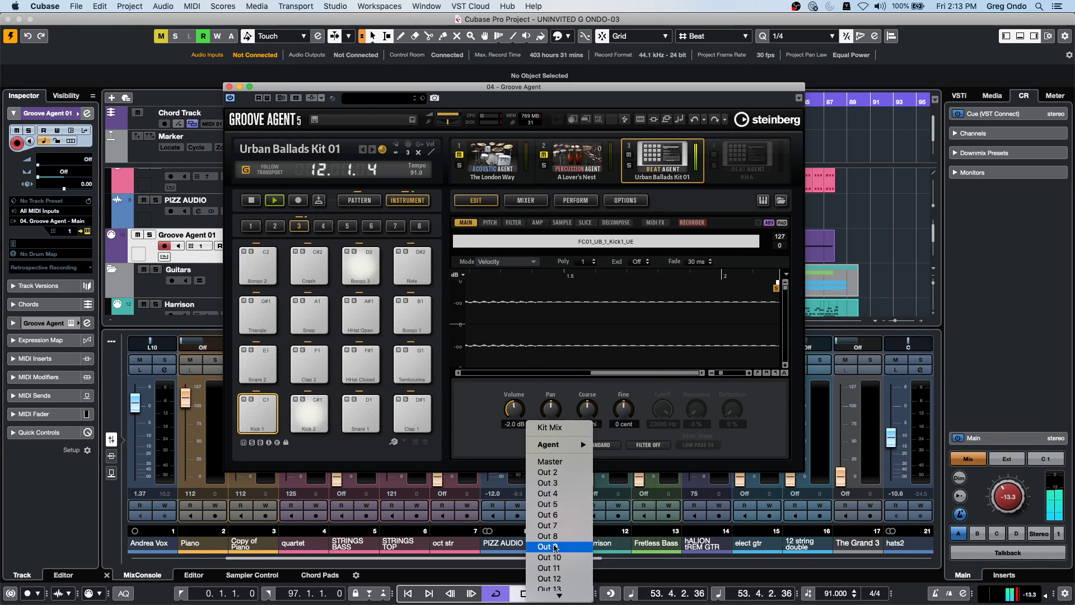
mouse_move(557, 597)
left_click(839, 165)
key("space")
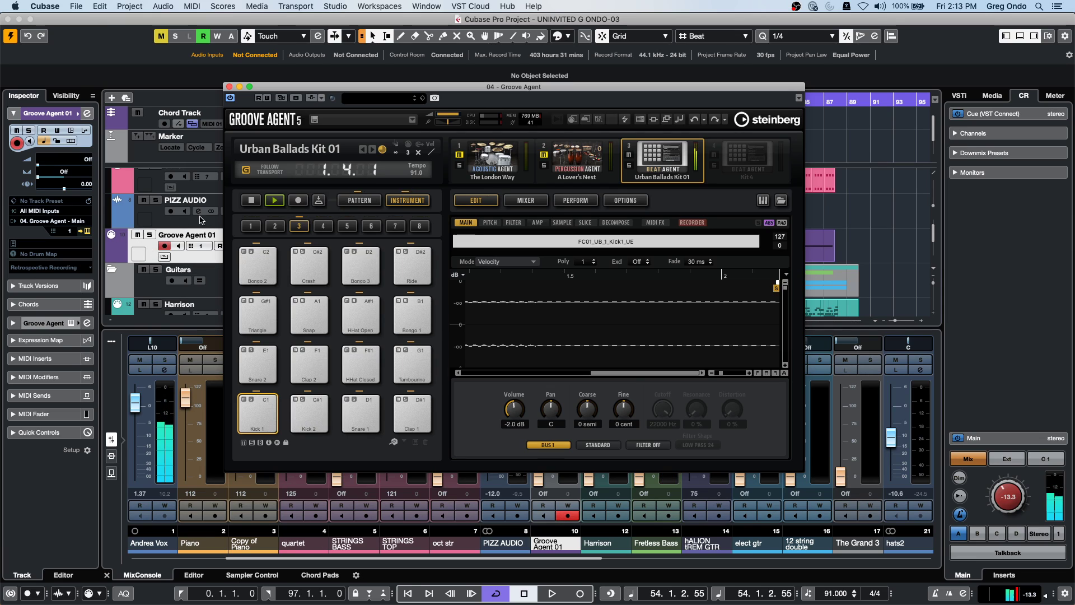
left_click(251, 199)
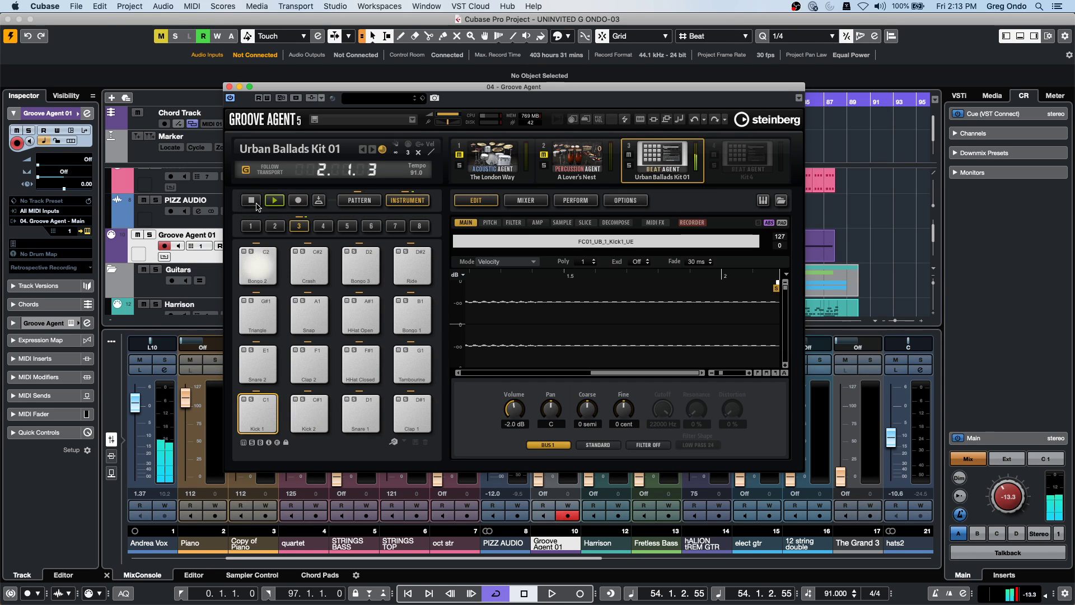
Step: Compare the agent mixers of The London Way, A Lover's Nest and Urban Ballads Kit 01, and return to Kick 1's main settings
left_click(491, 168)
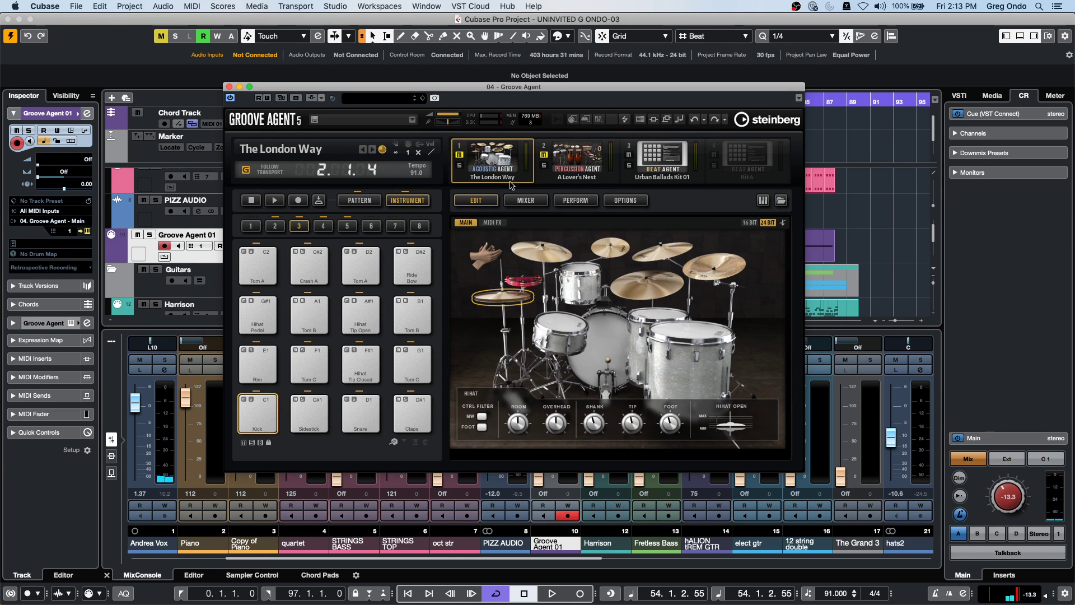
left_click(525, 200)
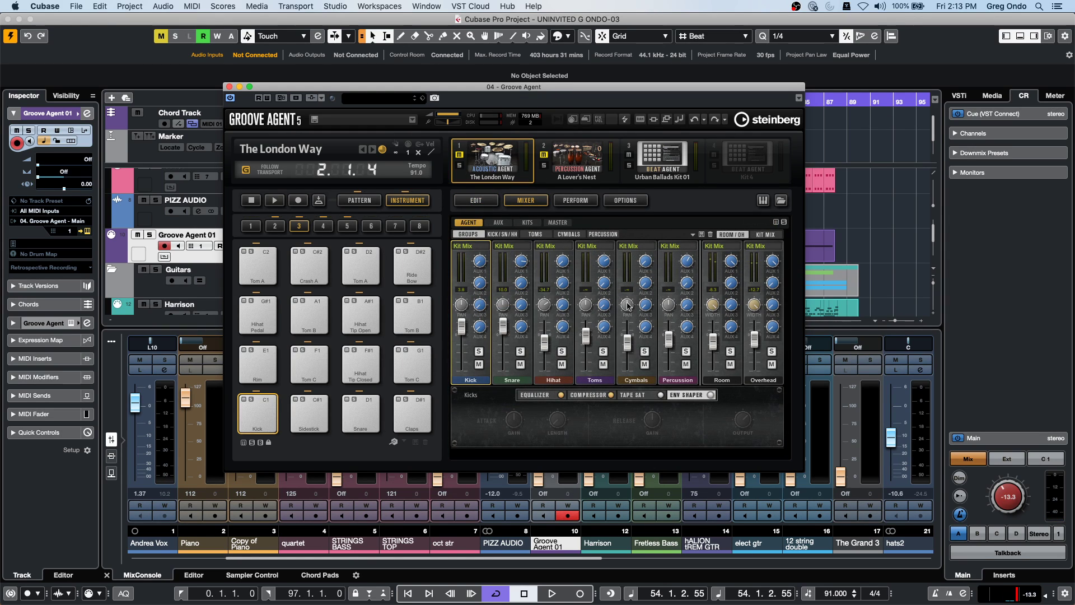
left_click(574, 164)
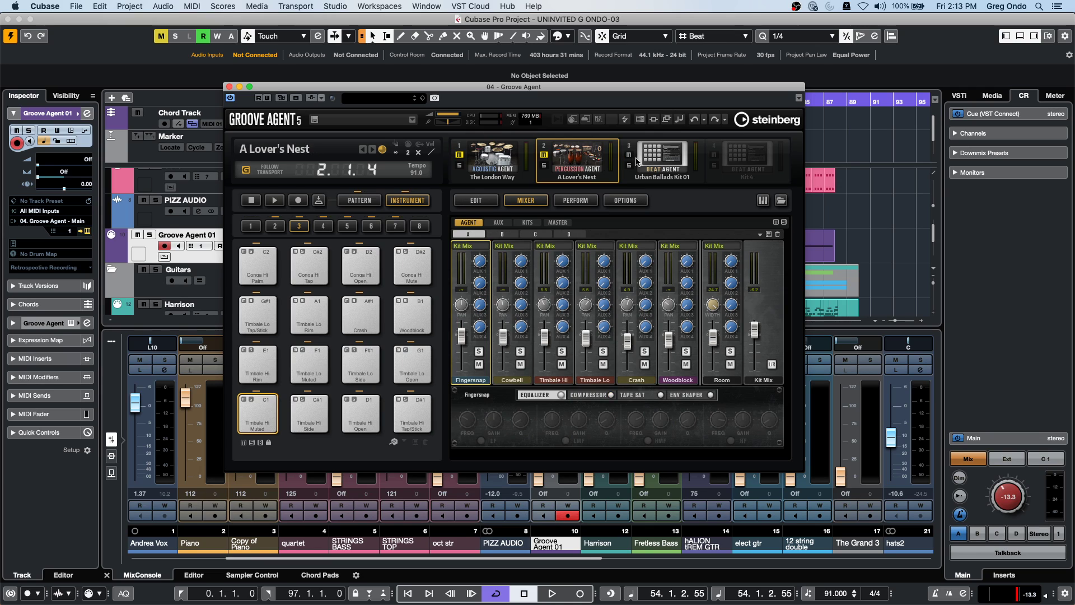
left_click(663, 159)
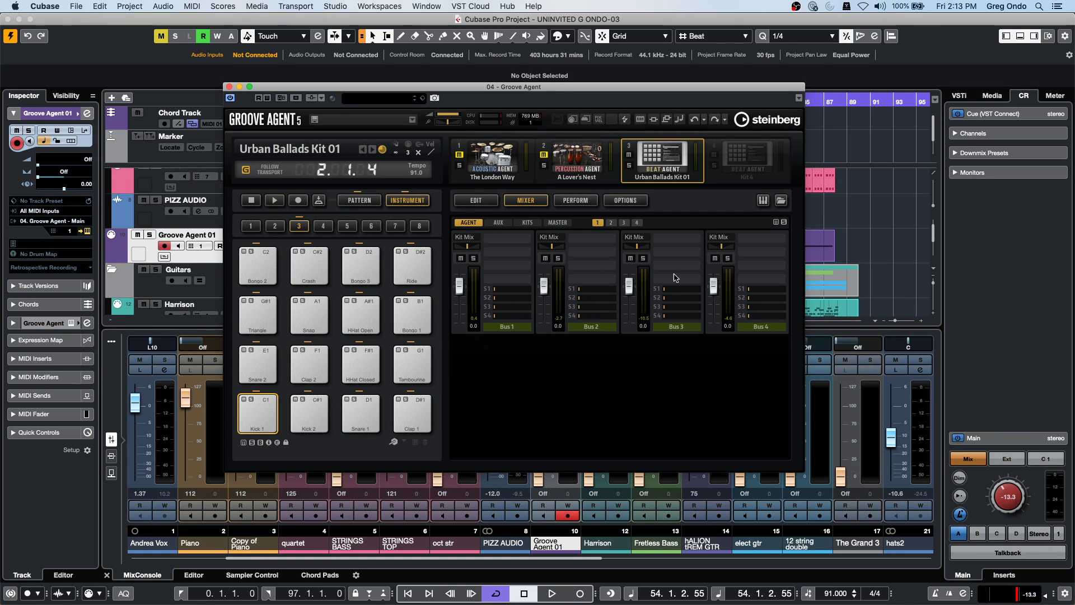
left_click(482, 202)
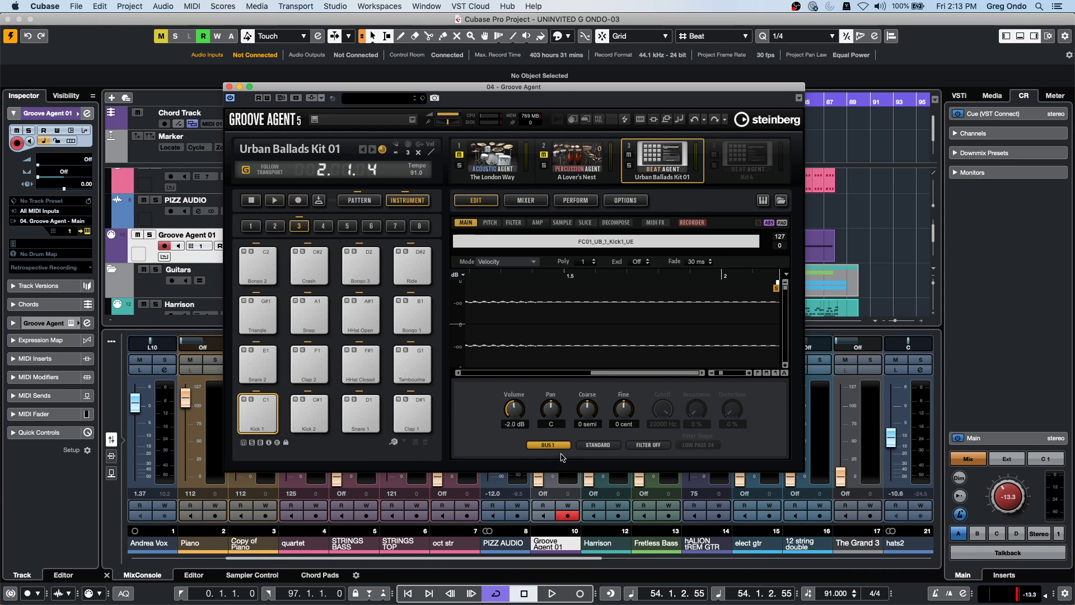
Step: View The London Way's pattern and instrument pads, and list the output destinations for the Snare group in its mixer
left_click(496, 161)
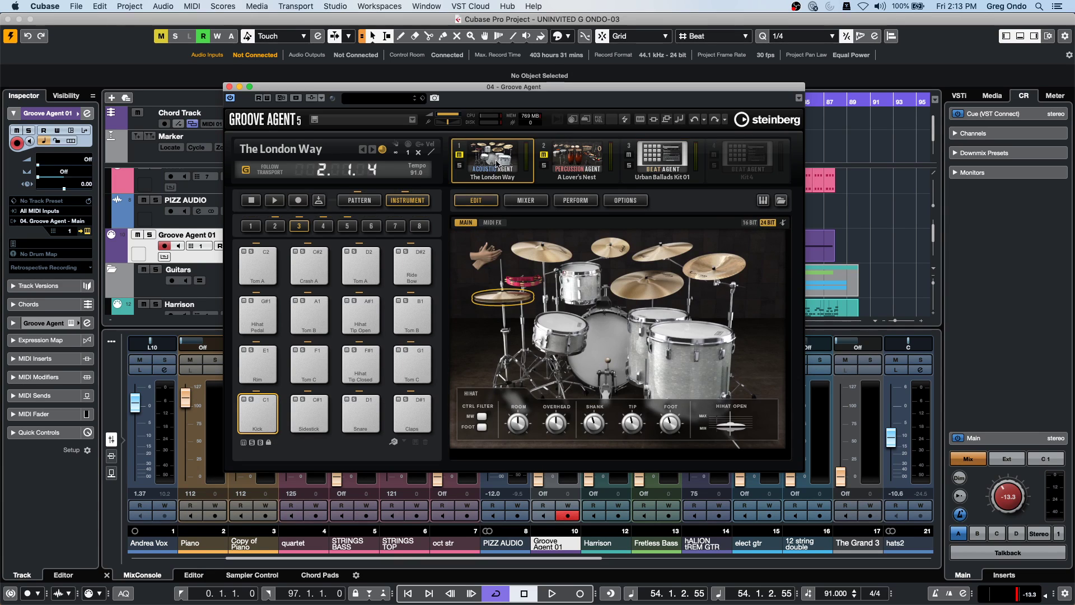
left_click(359, 199)
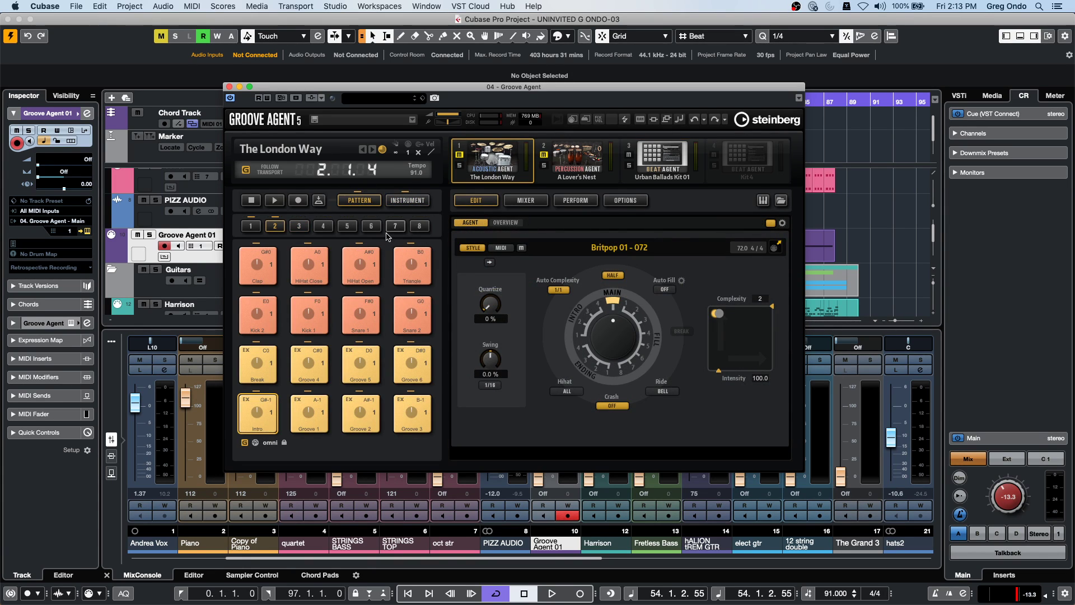
left_click(407, 200)
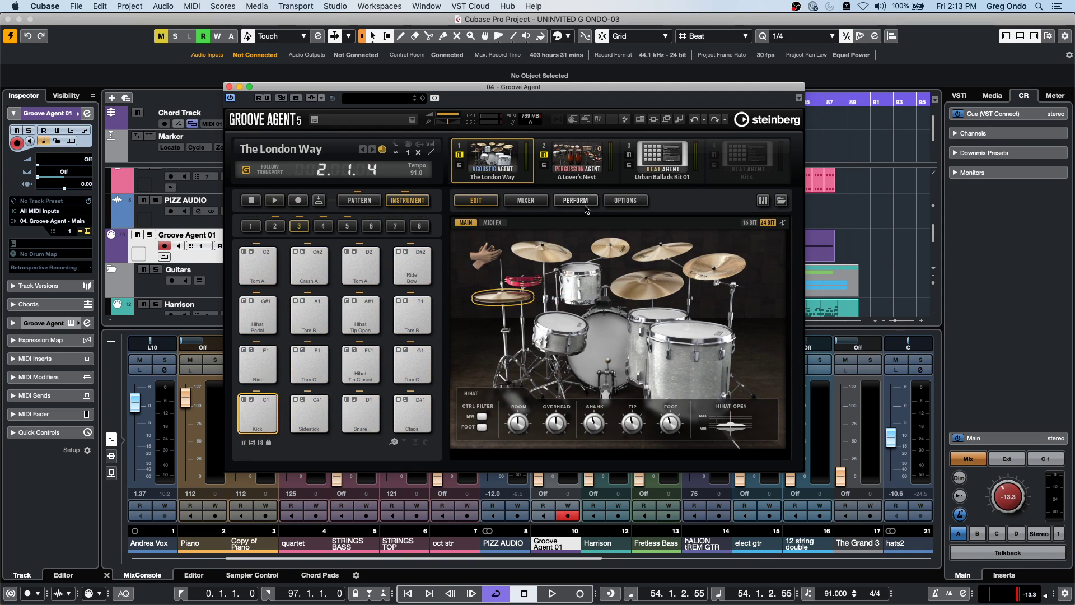
left_click(529, 202)
left_click(510, 247)
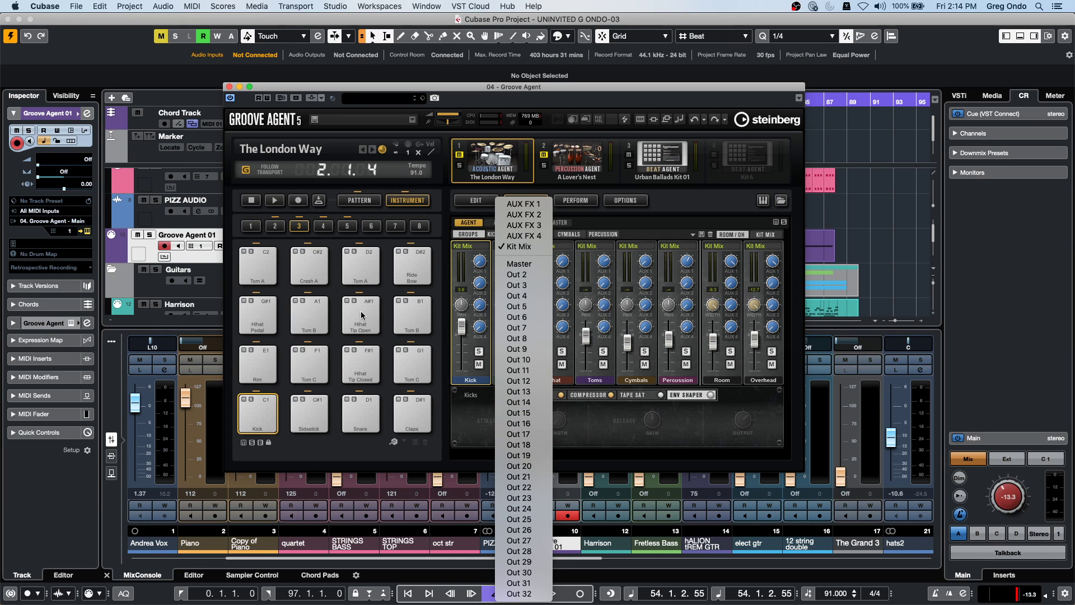
Step: In Groove Agent, unmute The London Way and A Lover's Nest, mute Urban Ballads Kit 01, and start playback
left_click(230, 88)
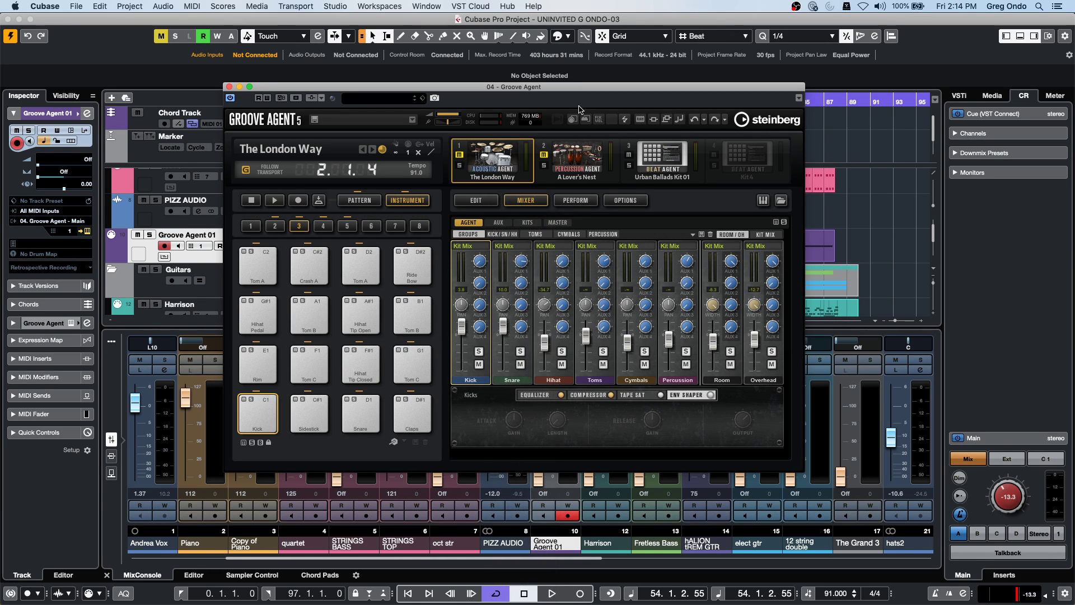
left_click(544, 154)
left_click(629, 155)
left_click_drag(266, 92, 447, 180)
key("space")
Step: Set the mixer's global meter position to Input during playback
right_click(271, 418)
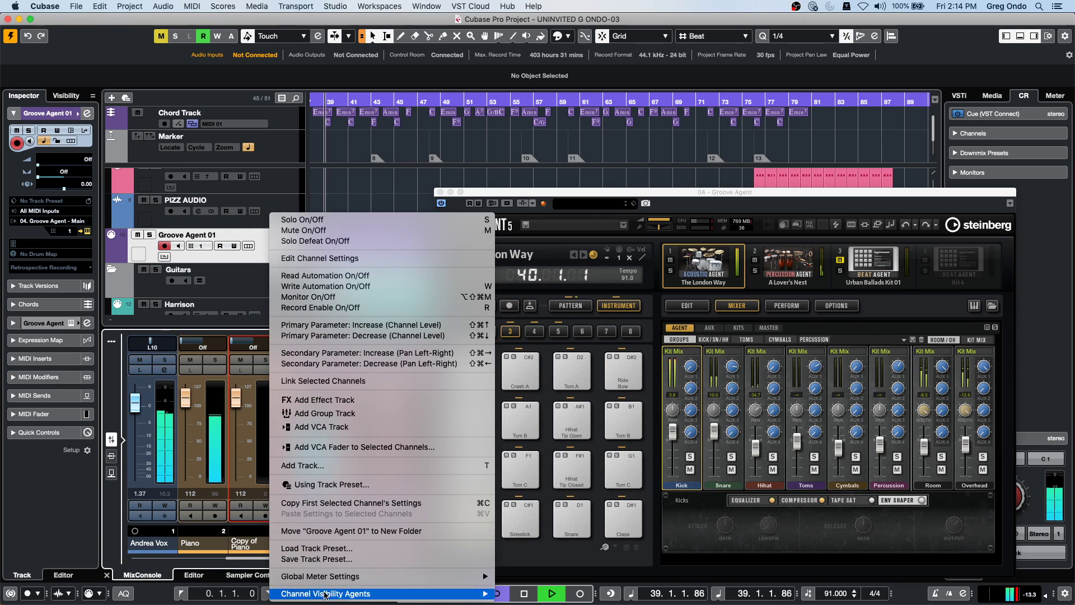
mouse_move(487, 576)
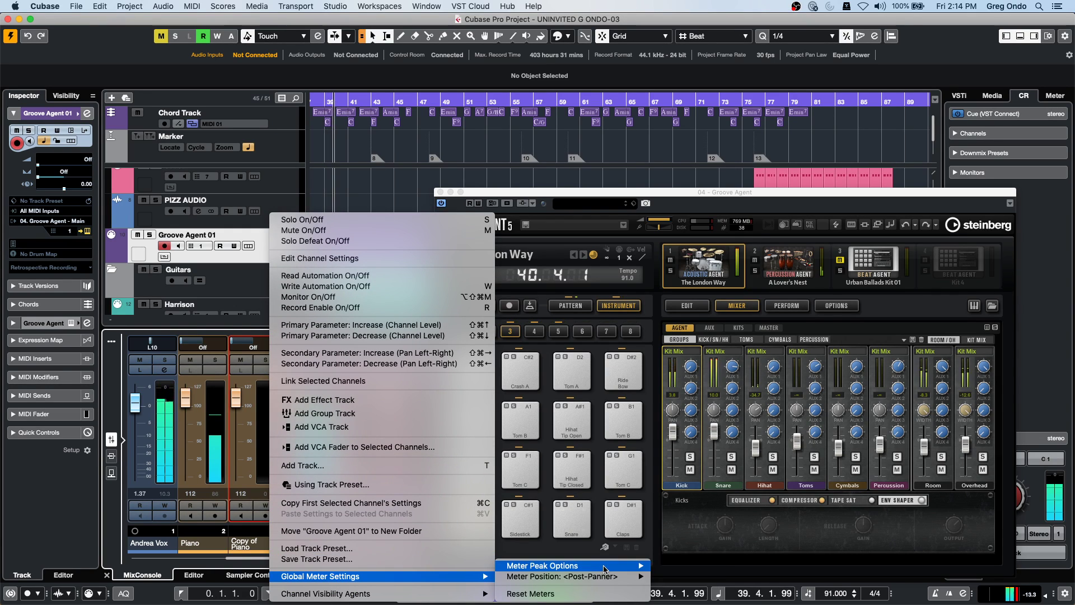
mouse_move(614, 580)
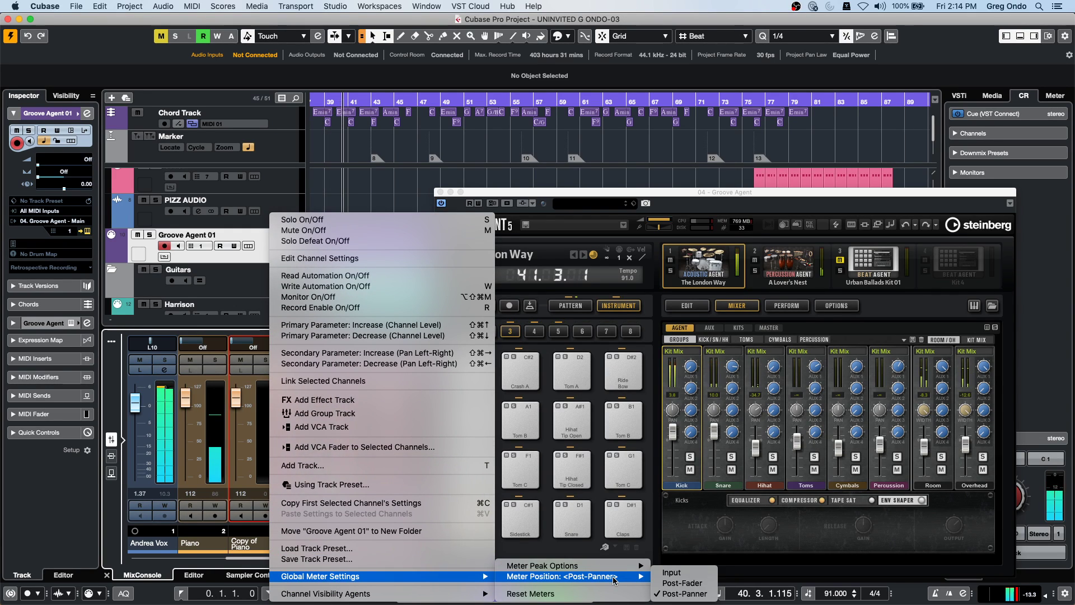
left_click(670, 572)
Step: Set the mixer's global meter position back to Post-Panner and stop playback
right_click(261, 405)
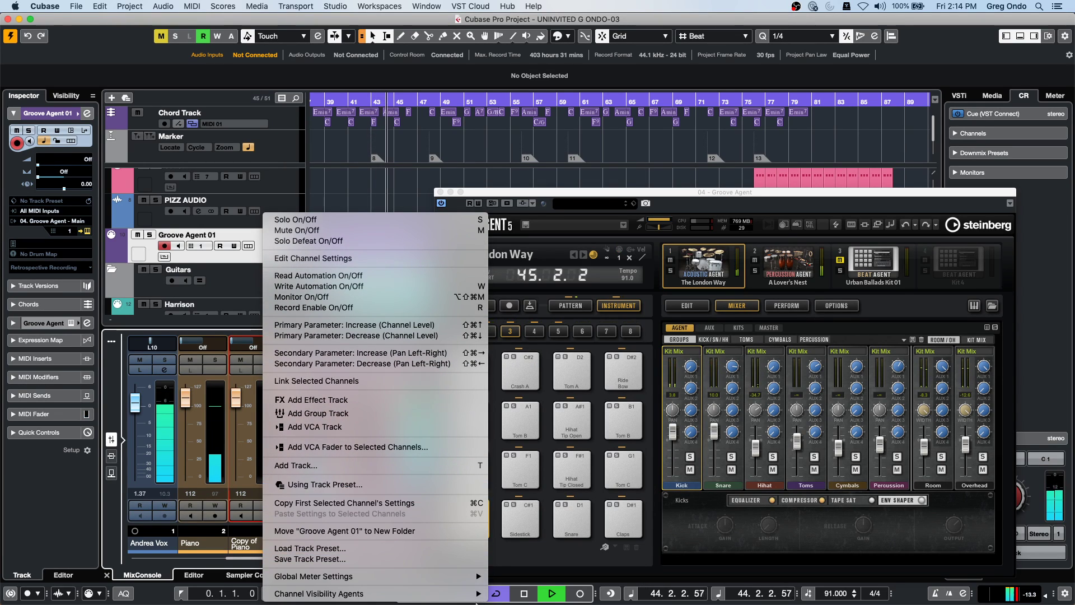
mouse_move(556, 579)
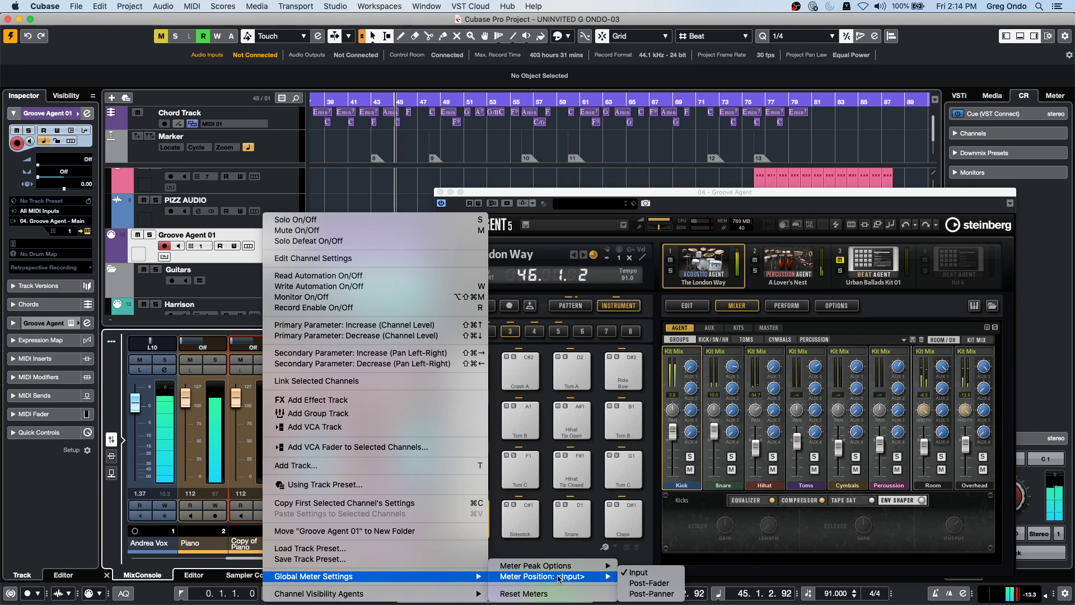
left_click(665, 596)
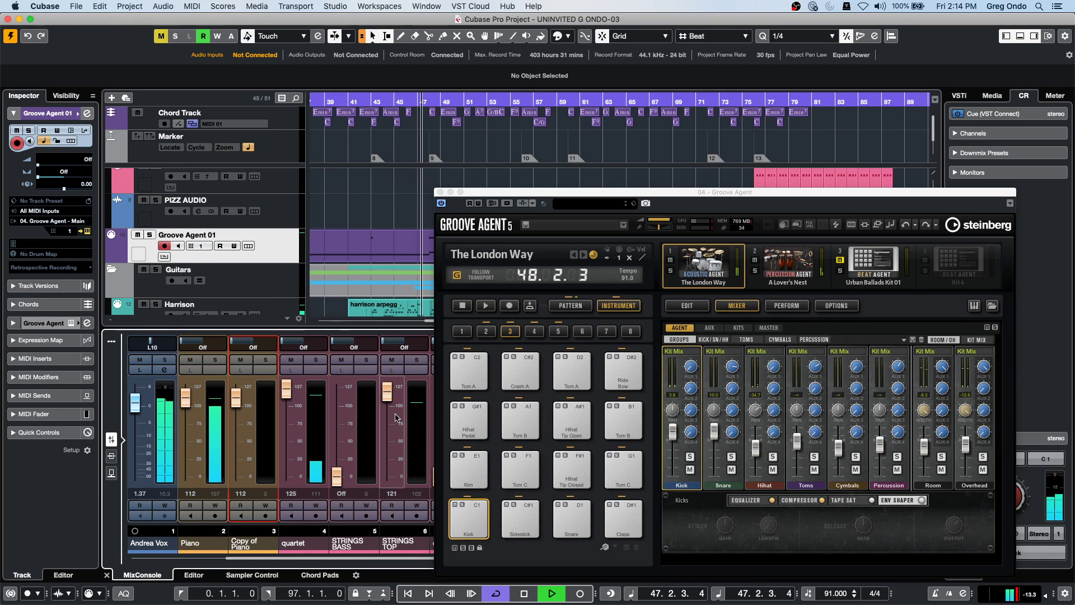
key("space")
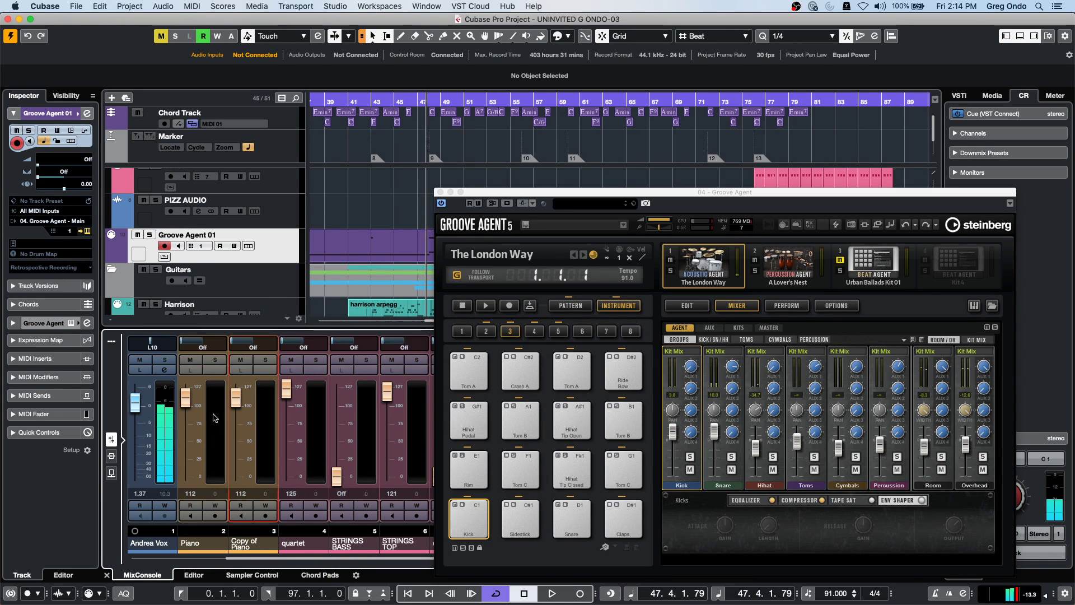
Step: Review the global meter settings available from the Piano channel, leaving them as they are
right_click(220, 398)
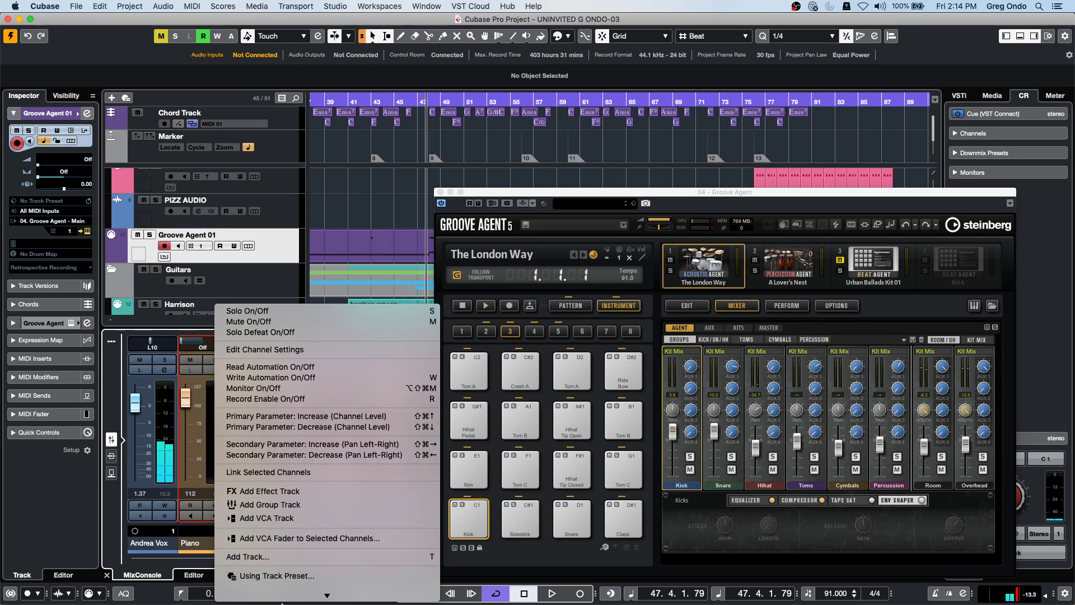
mouse_move(292, 577)
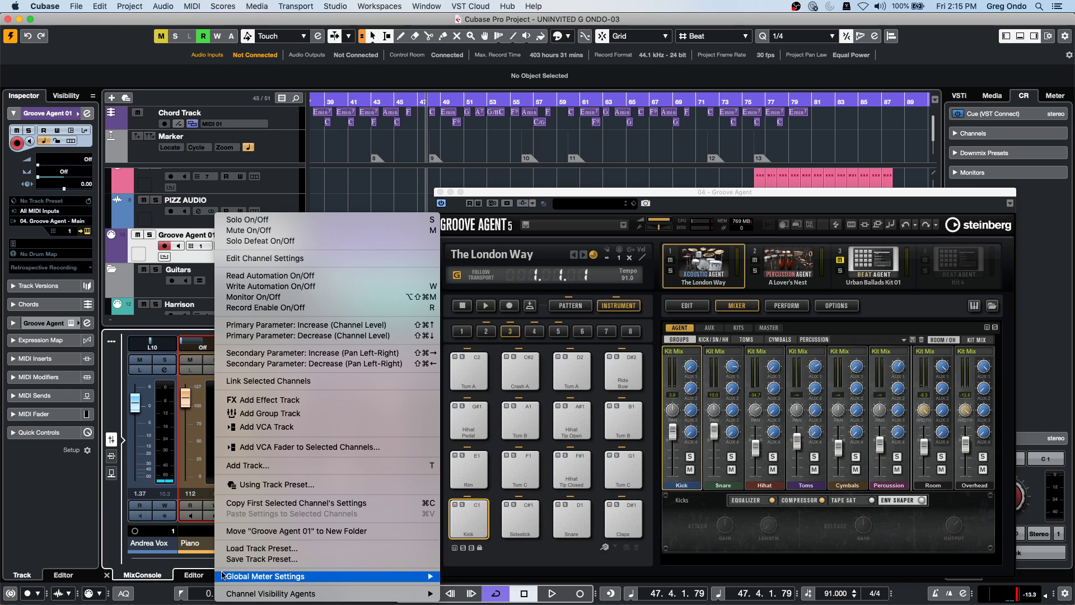
mouse_move(392, 576)
mouse_move(576, 565)
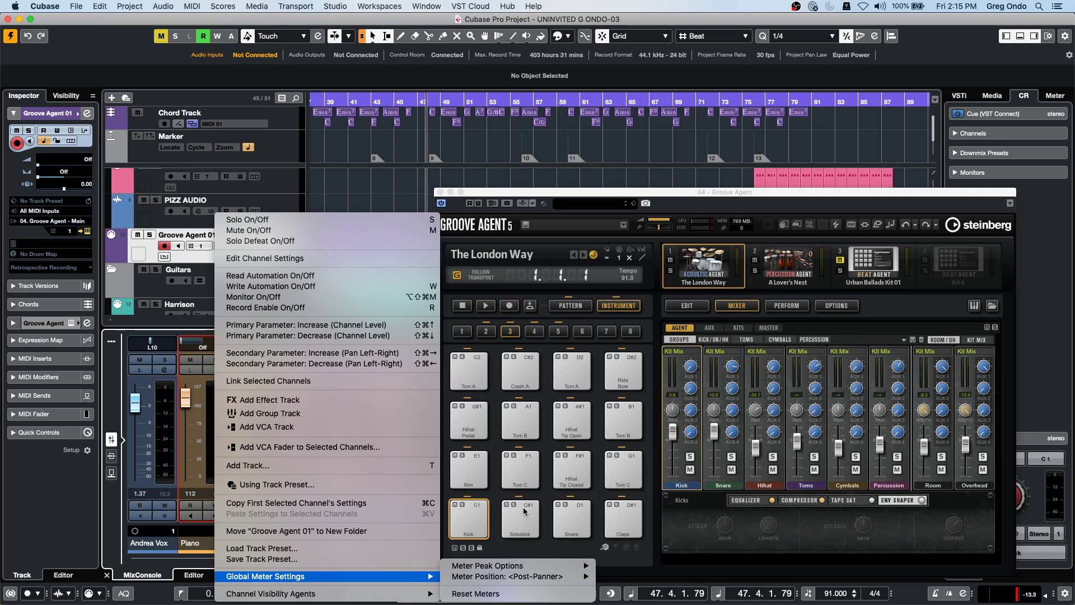
left_click(391, 183)
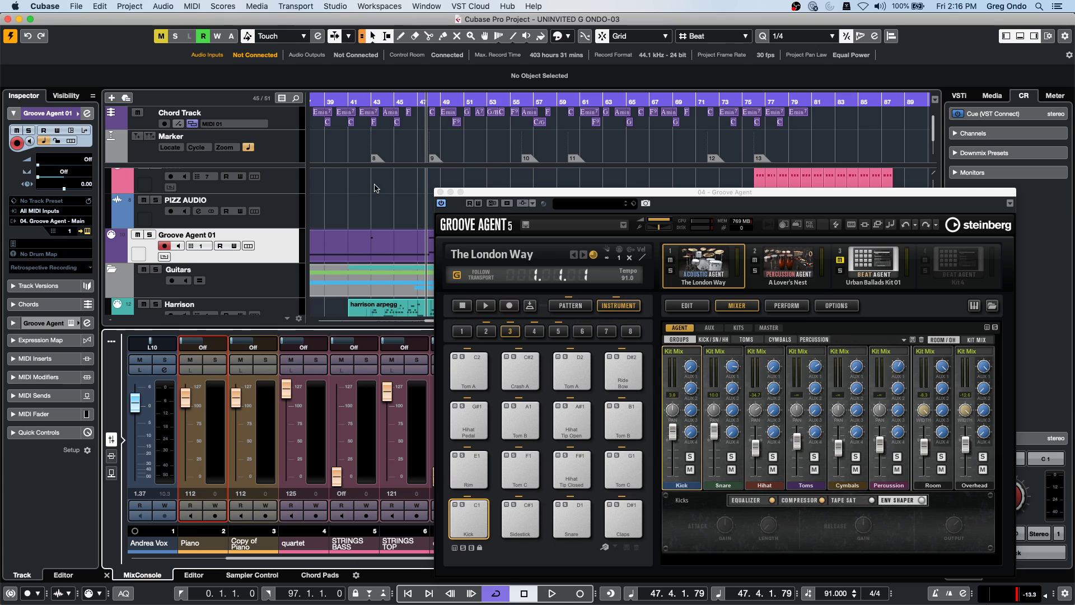
Step: Close Groove Agent, solo the lead vocal track and start playback from around bar 4
left_click(440, 193)
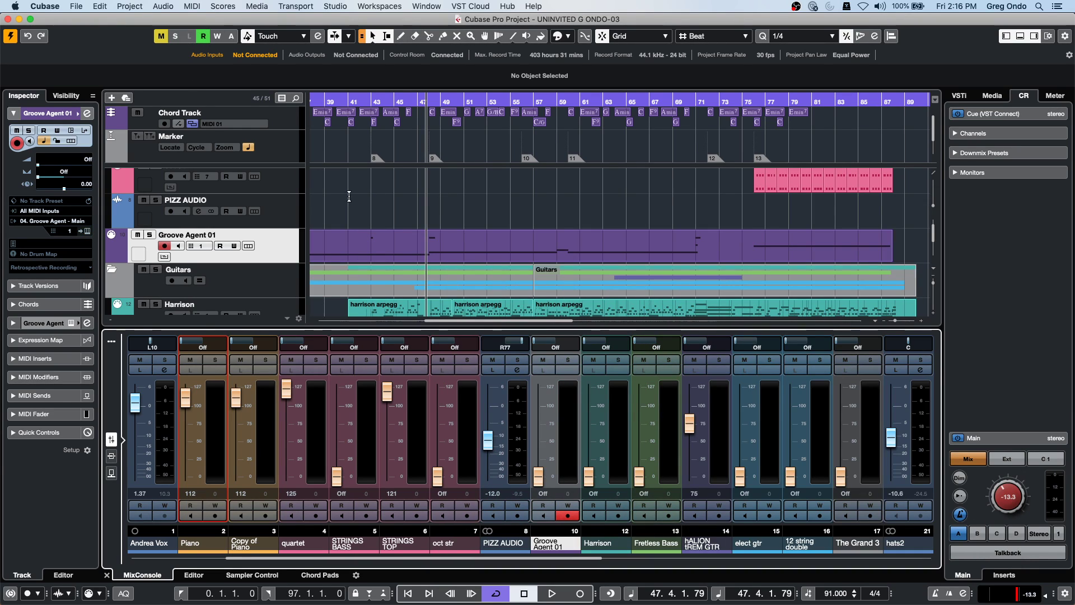
left_click_drag(333, 98, 475, 97)
scroll(433, 179, "up", 6)
left_click_drag(400, 103, 374, 127)
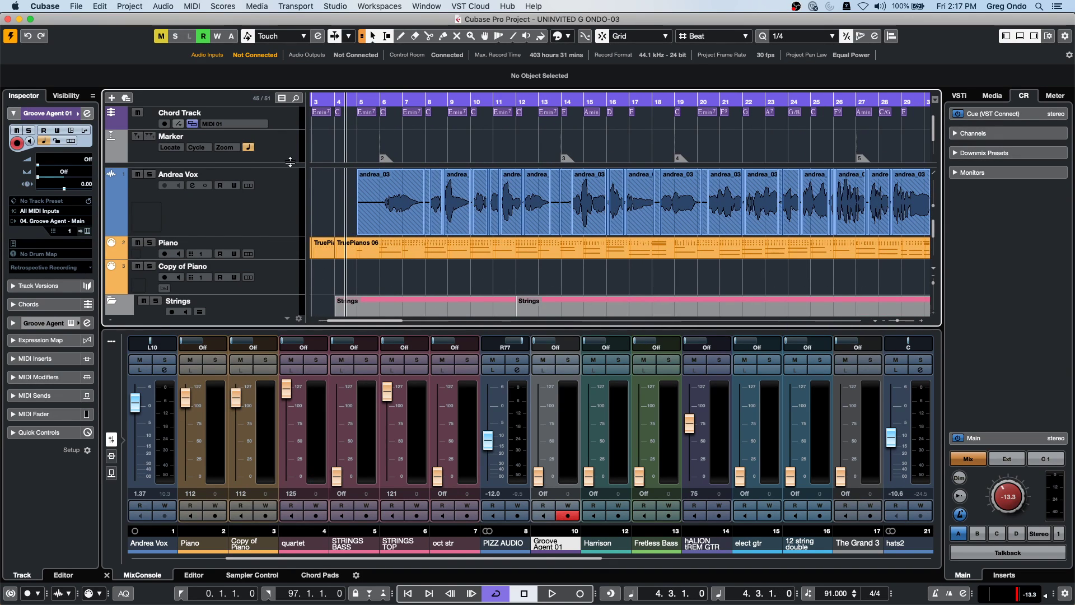
left_click(149, 175)
key("space")
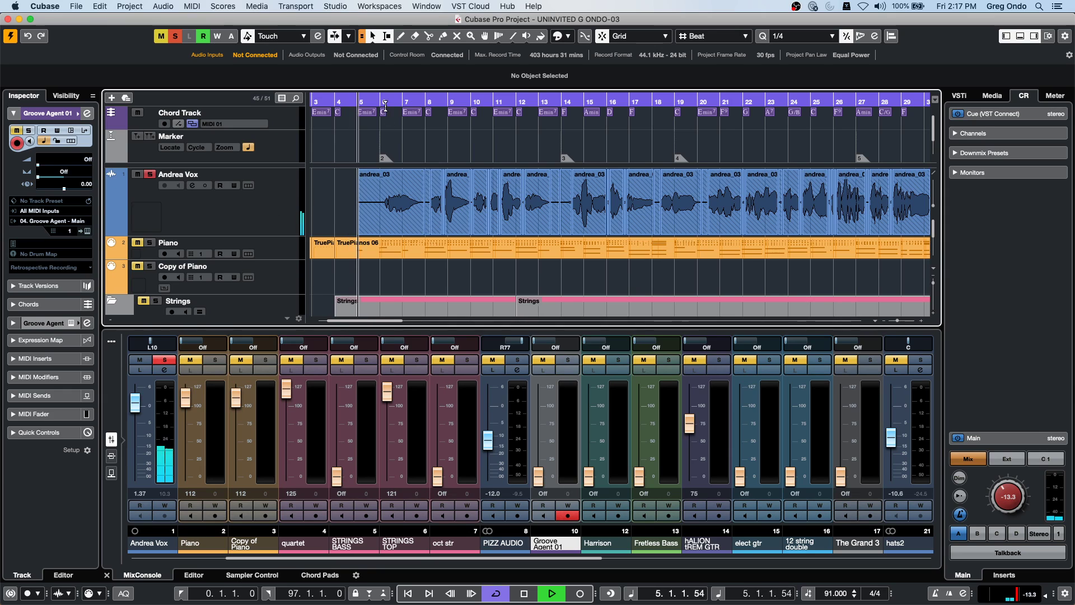
Step: Select the lead vocal track, display its sends in the Inspector, and compare it unsoloed and soloed during playback
left_click(232, 206)
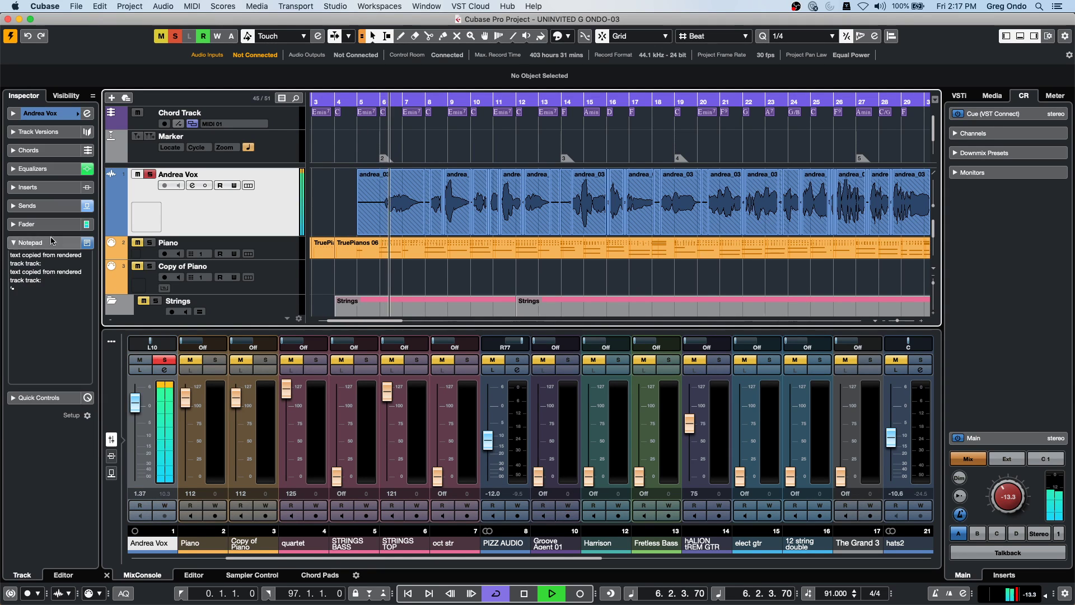
left_click(162, 361)
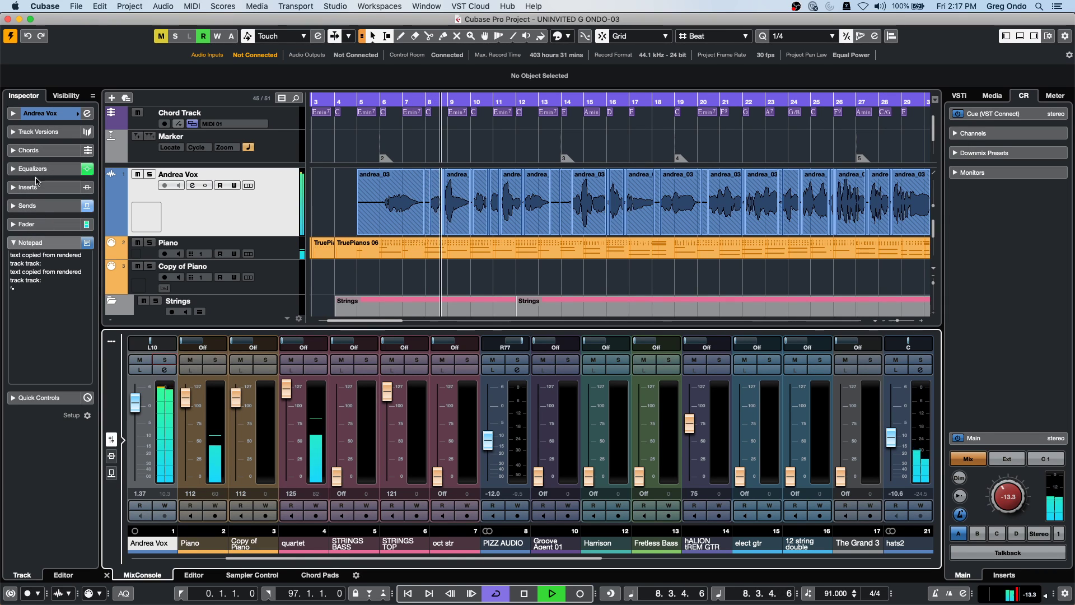
left_click(33, 206)
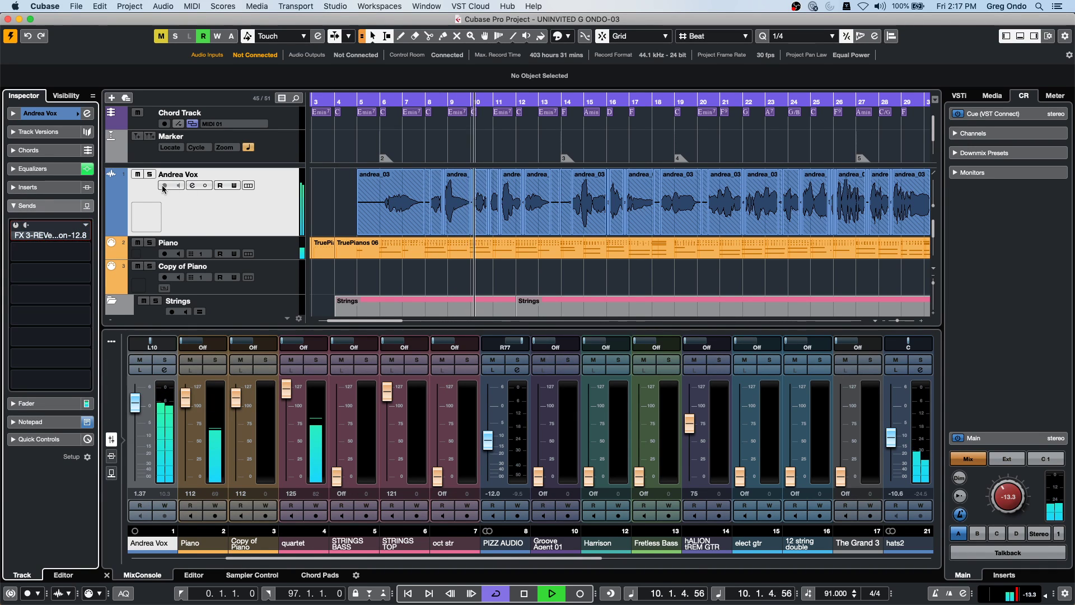
left_click(149, 174)
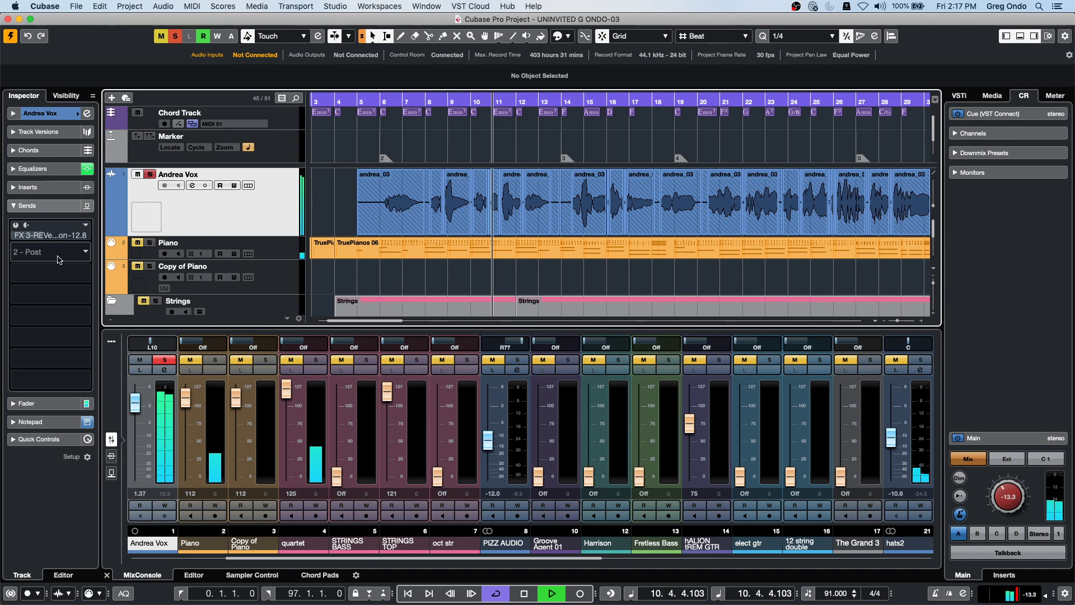
Step: Add a mono FX channel with MultiTap Delay, routed to Stereo Out, on the vocal track's second send
right_click(60, 259)
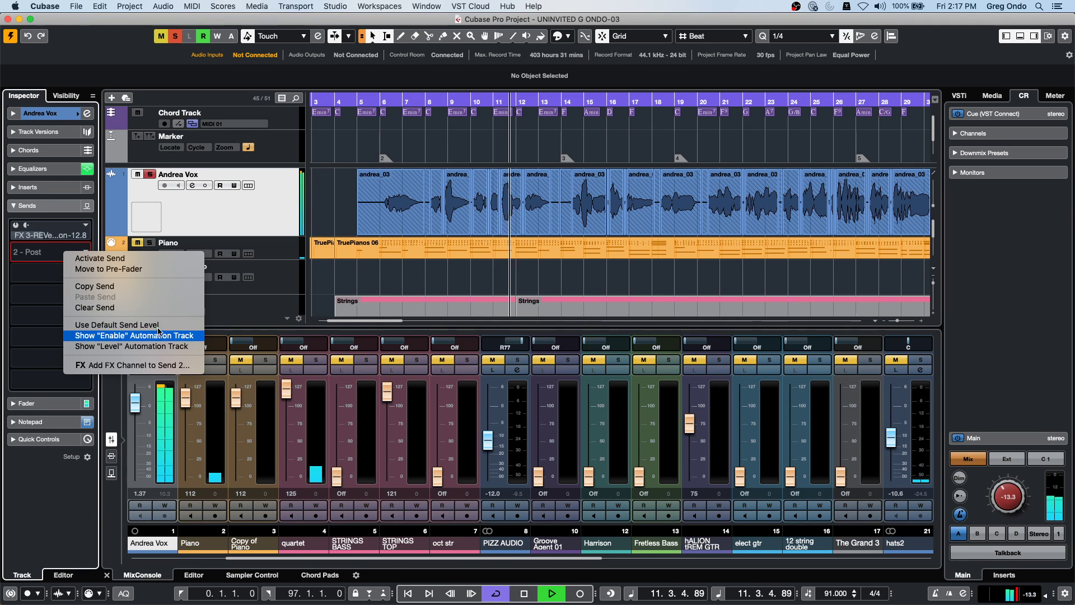
left_click(144, 365)
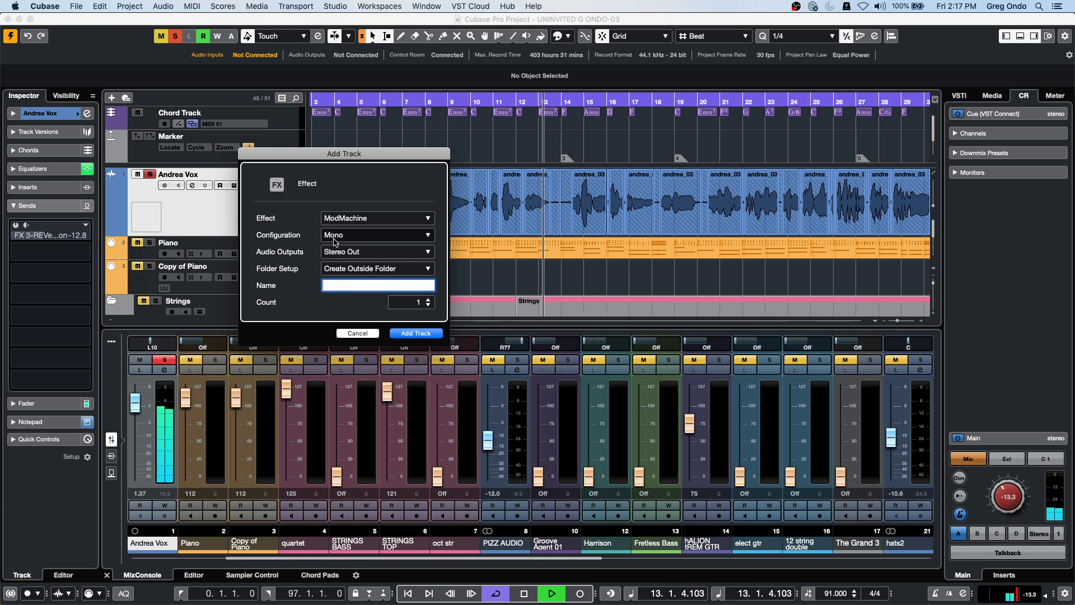
left_click(338, 218)
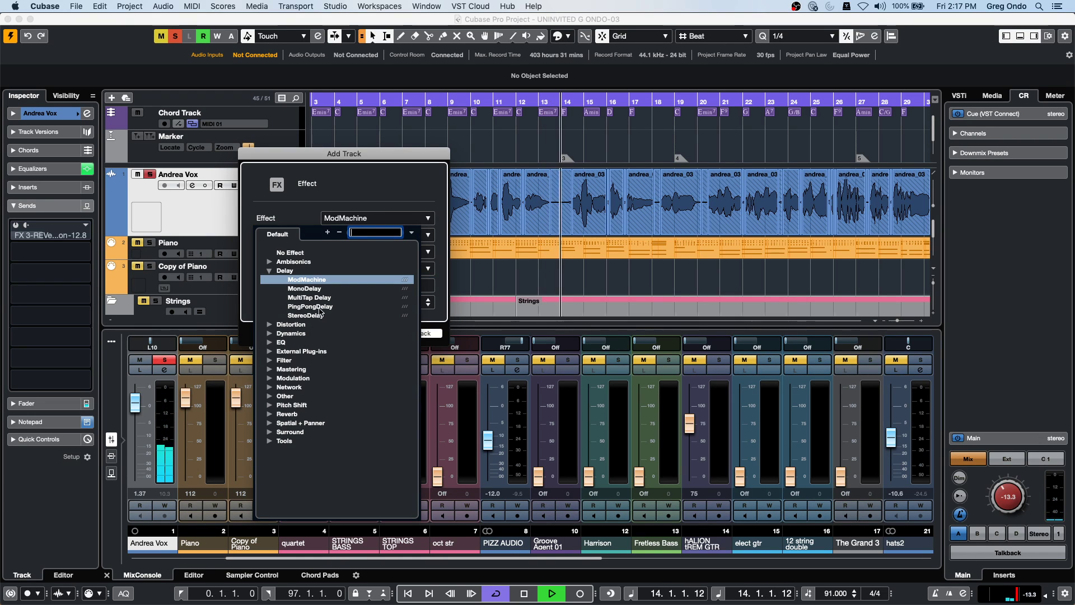
left_click(309, 298)
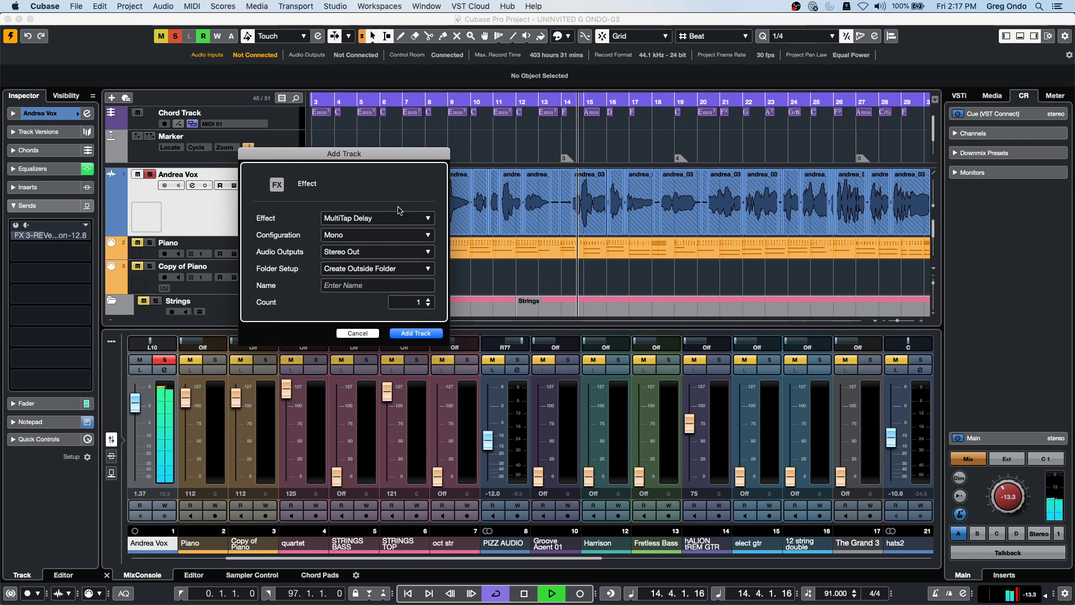
left_click(416, 333)
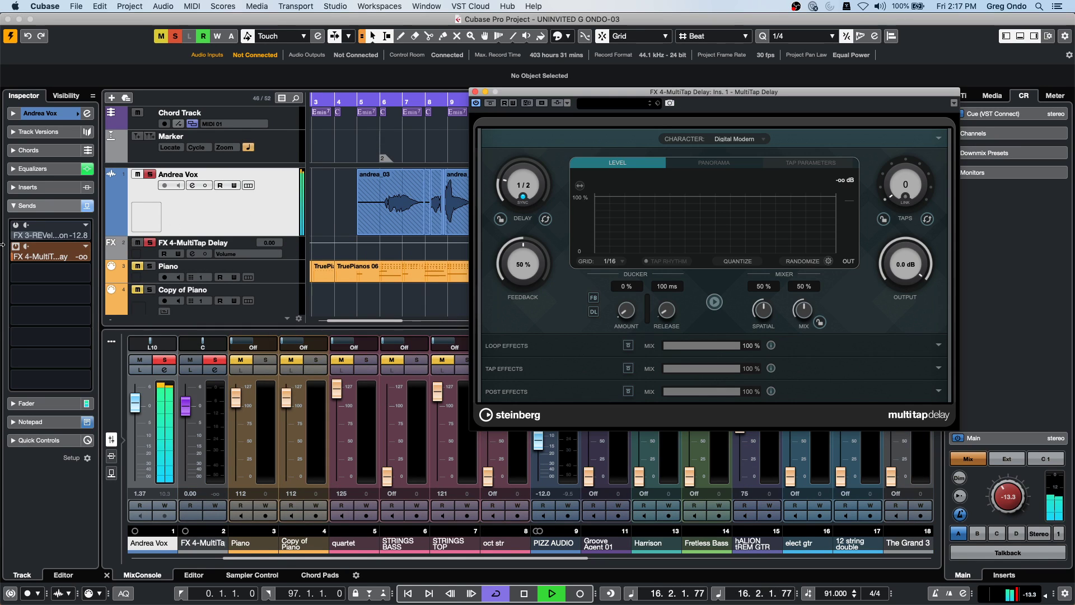
Step: Load the Big FX Pedal Board preset in MultiTap Delay, deactivate all solo states, and close the effect window
left_click(629, 104)
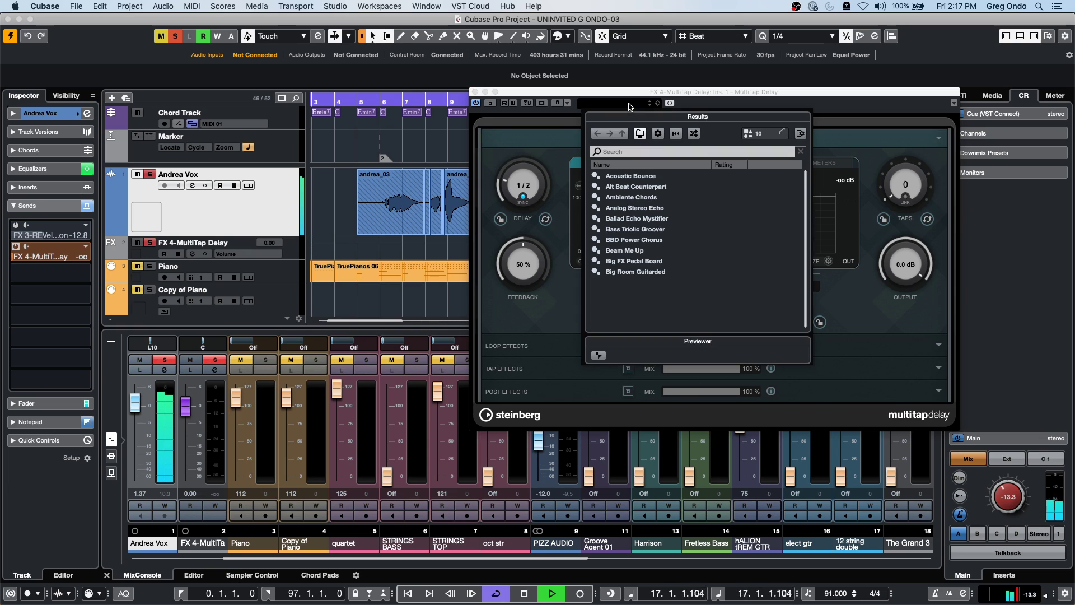
left_click(637, 263)
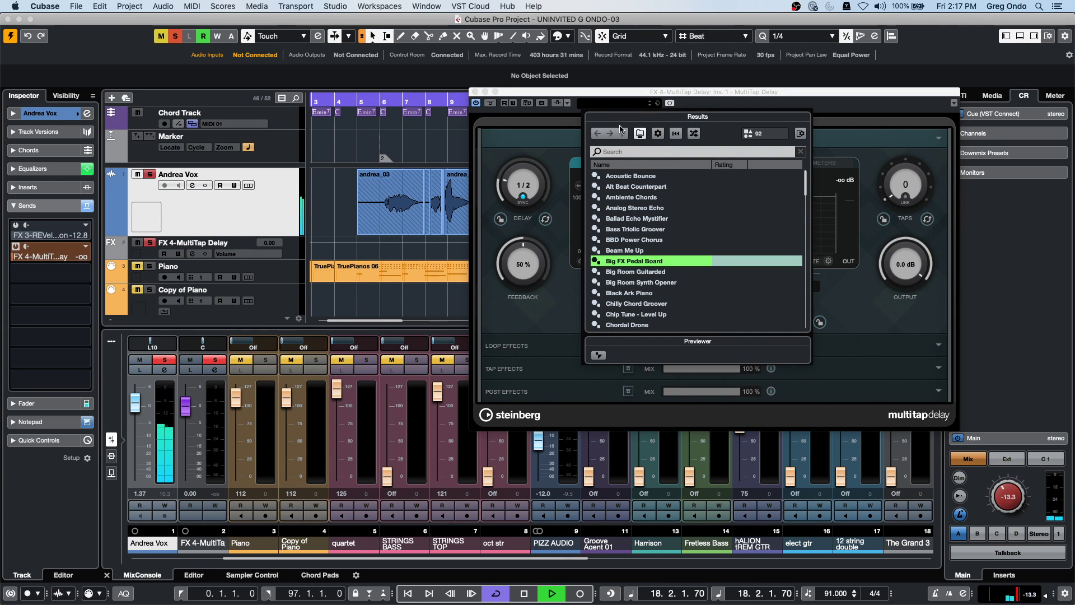
left_click(178, 40)
left_click(178, 41)
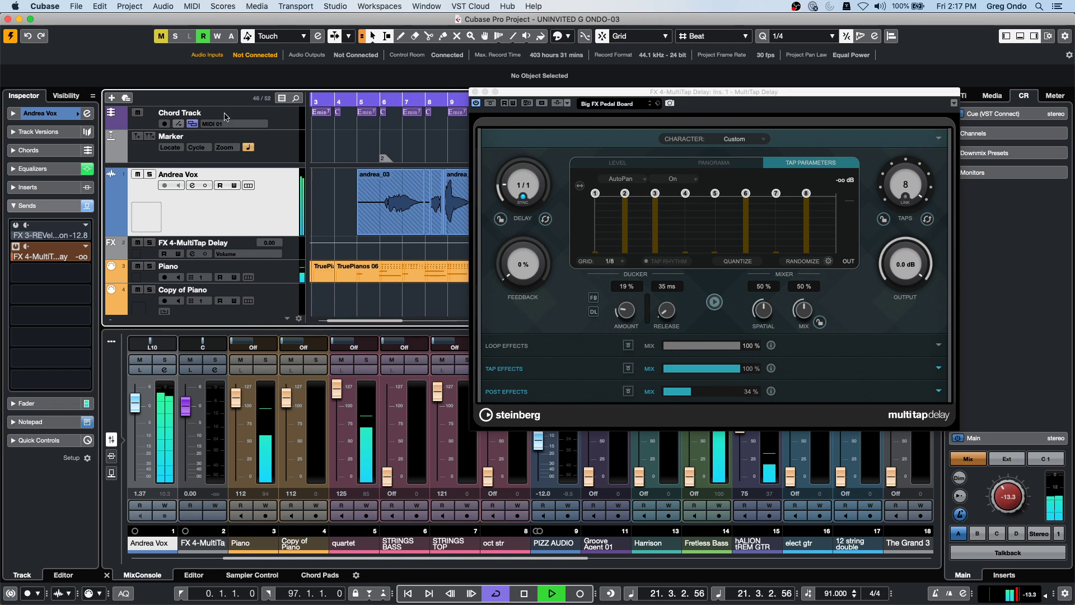
left_click_drag(514, 94, 398, 135)
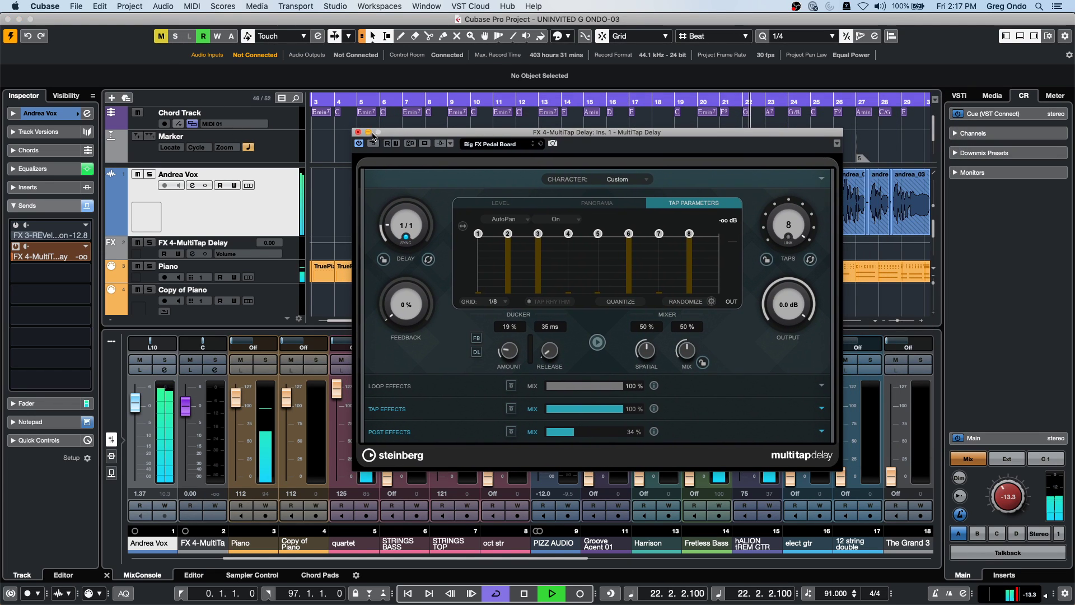
left_click(357, 132)
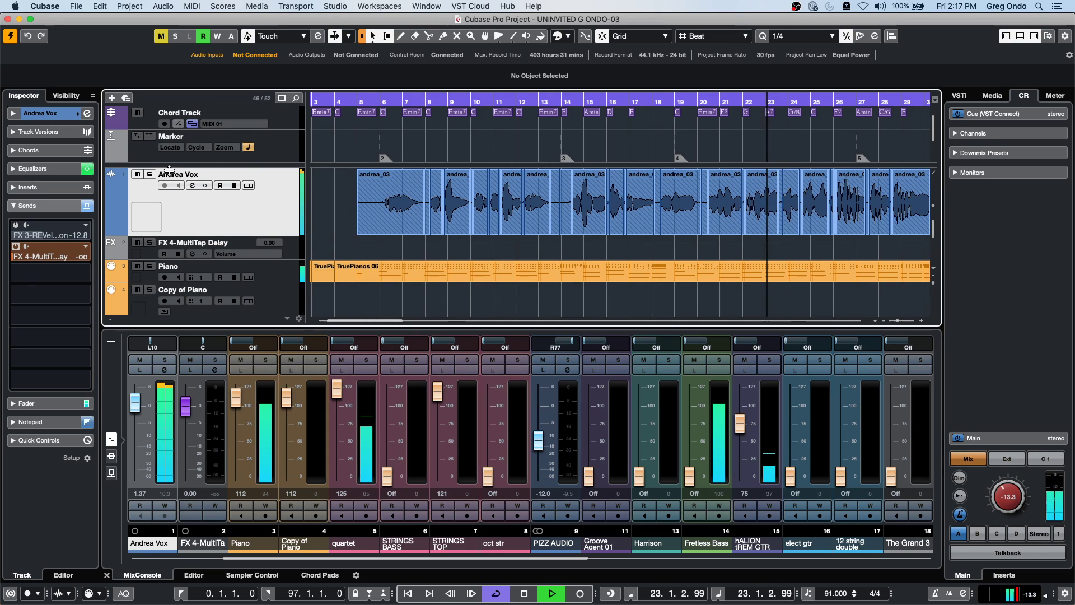
Step: Set the vocal's MultiTap Delay send level to -10.8 and toggle the send to pre-fader and back to post-fader
mouse_move(56, 255)
left_mouse_down()
mouse_move(93, 254)
mouse_move(77, 258)
left_mouse_up()
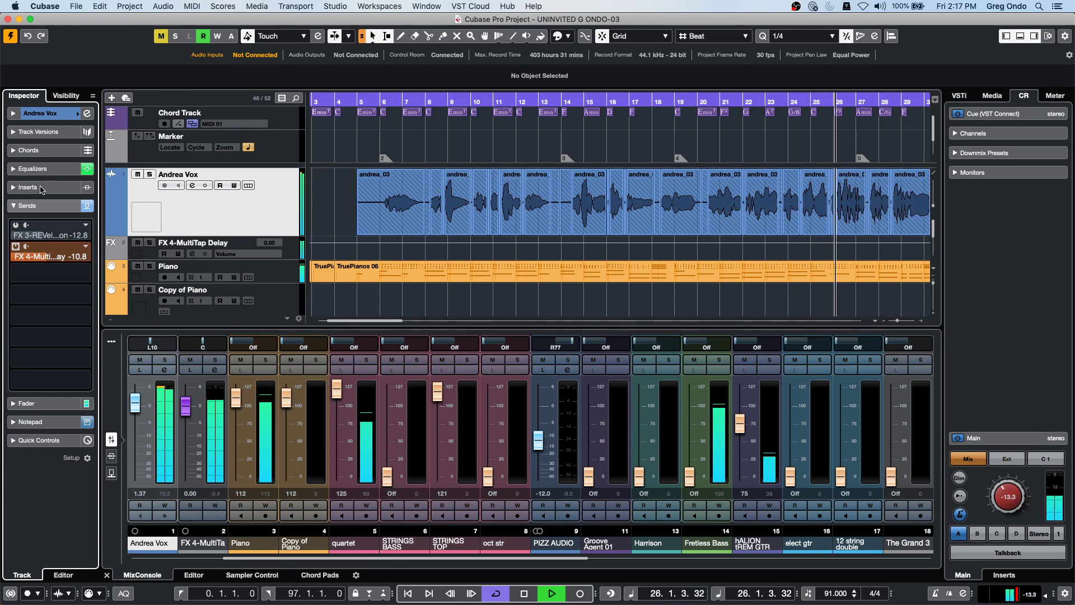
left_click(26, 247)
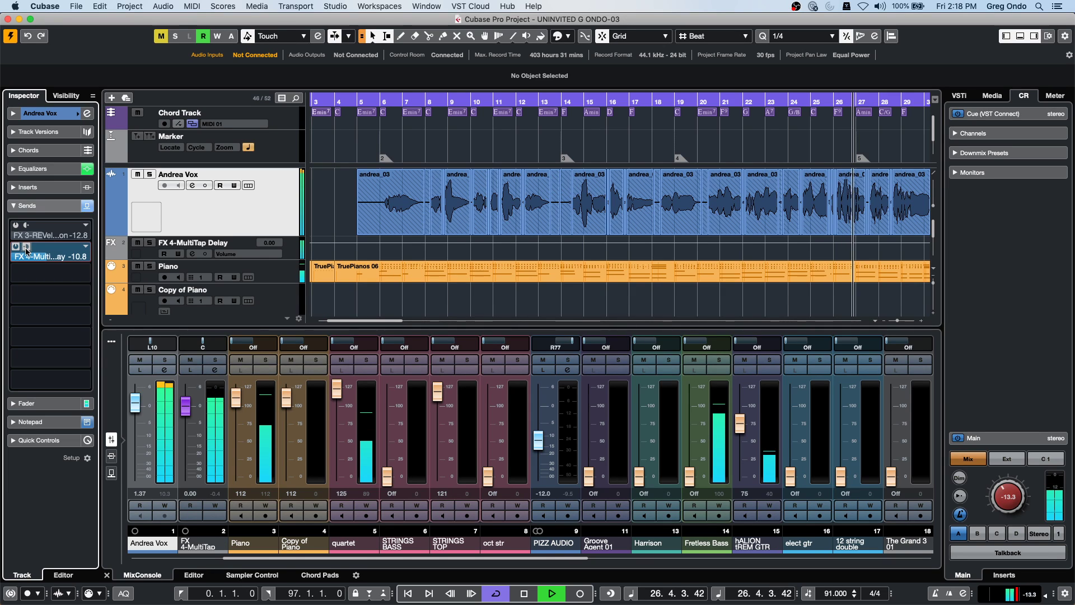
left_click(27, 247)
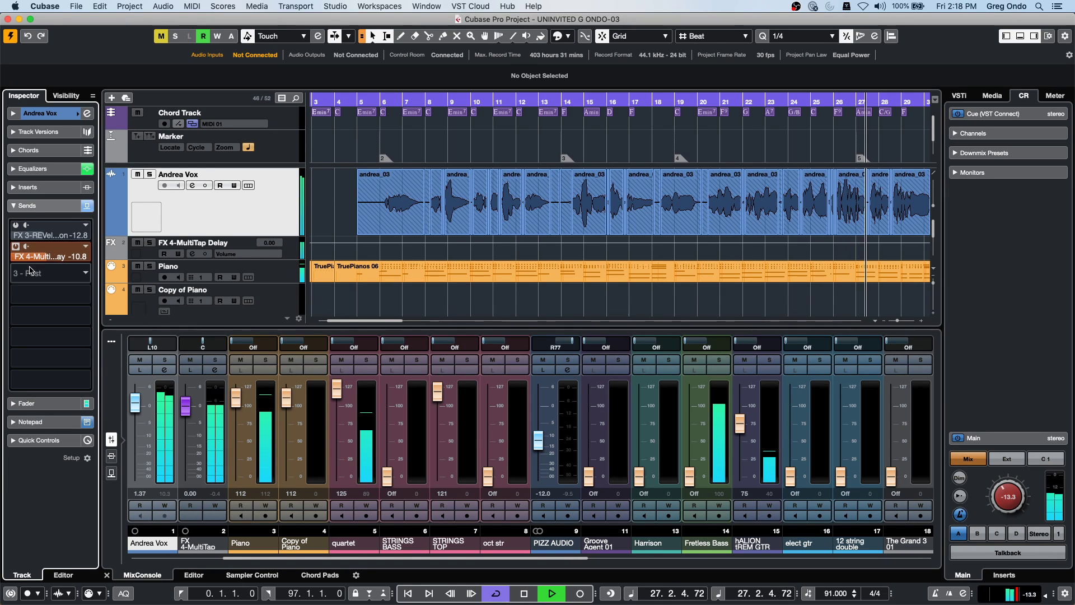
Step: Reopen the vocal's MultiTap Delay, load its Acoustic Bounce preset, and raise the vocal's delay send level to -1.49
left_click(60, 259)
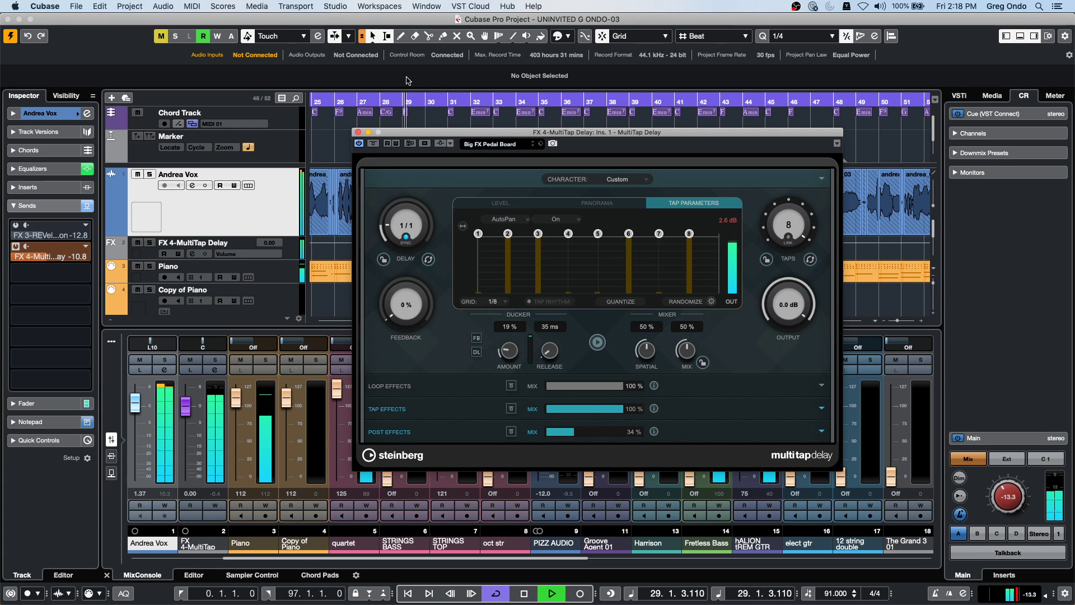
left_click_drag(447, 137, 326, 74)
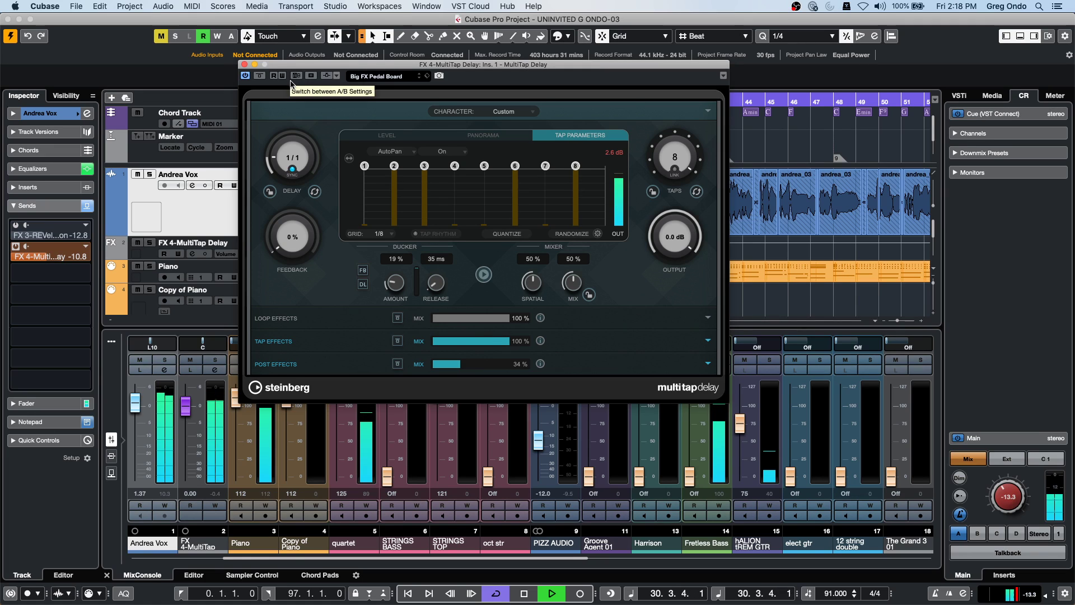
left_click(385, 77)
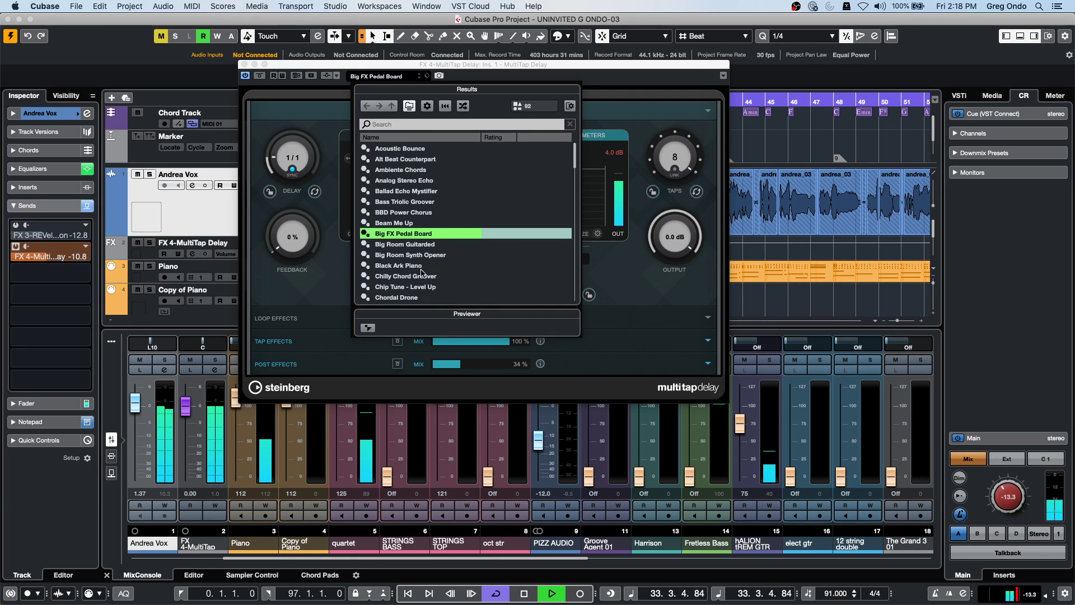
double_click(434, 149)
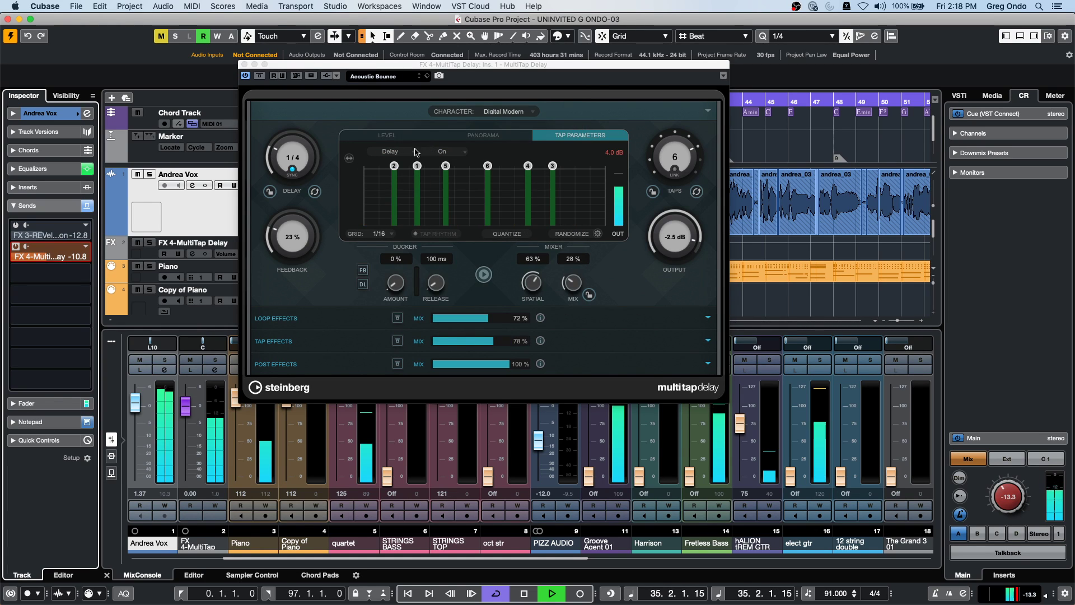
left_click_drag(70, 259, 83, 259)
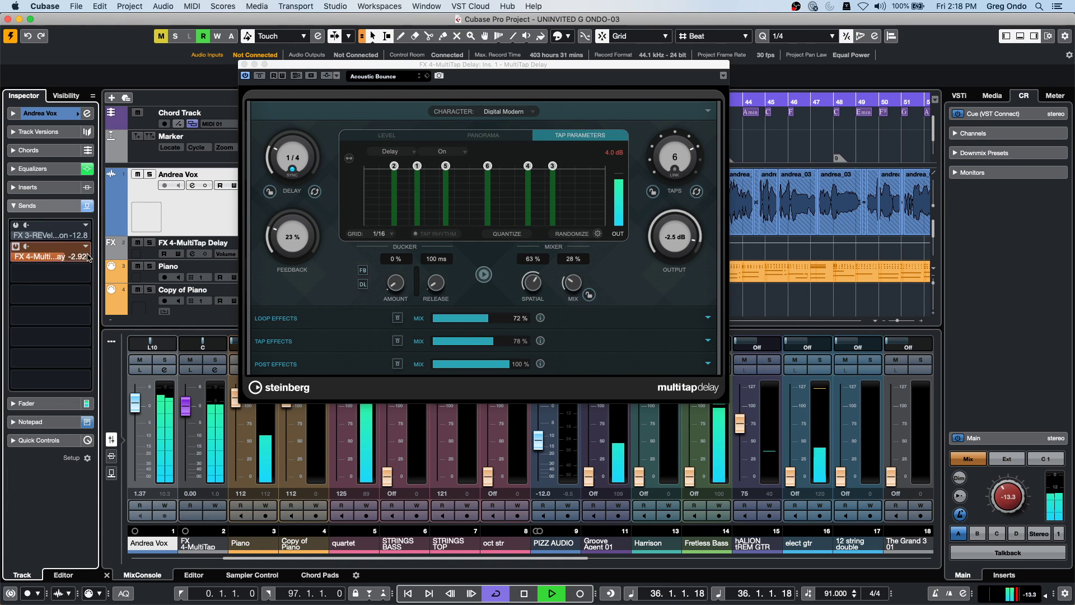
Step: Solo the vocal track, load the Analog Stereo Echo preset in MultiTap Delay, and stop playback after auditioning it
left_click(149, 175)
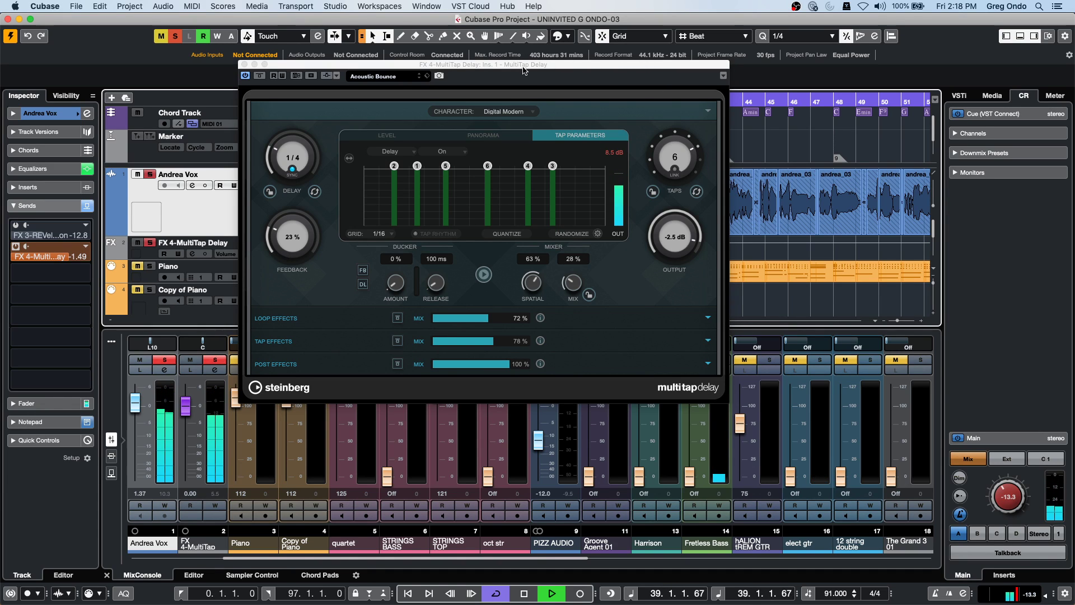
left_click(387, 77)
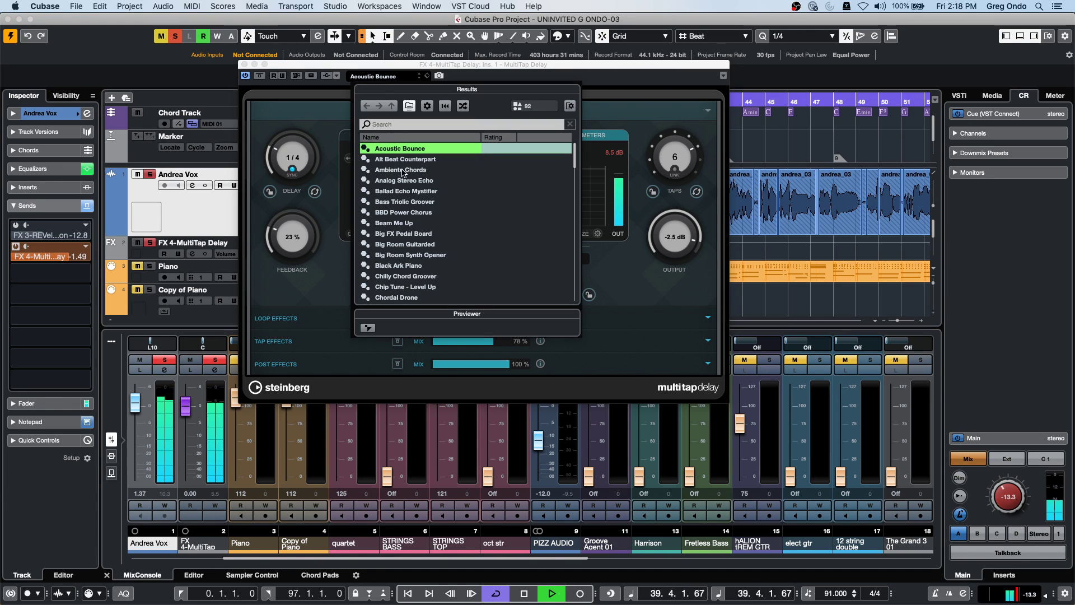
double_click(430, 185)
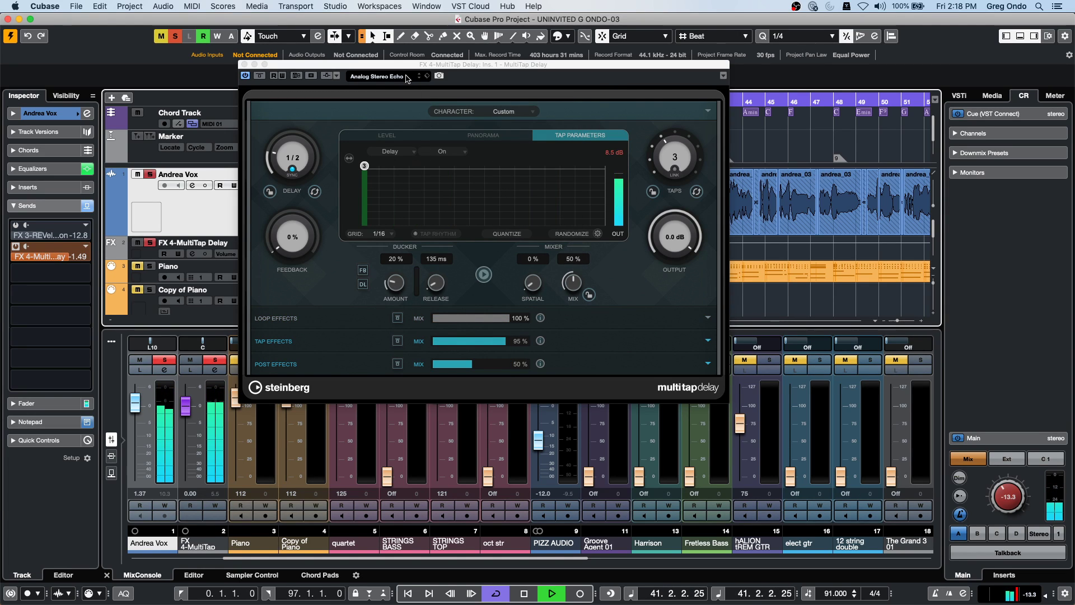
key("space")
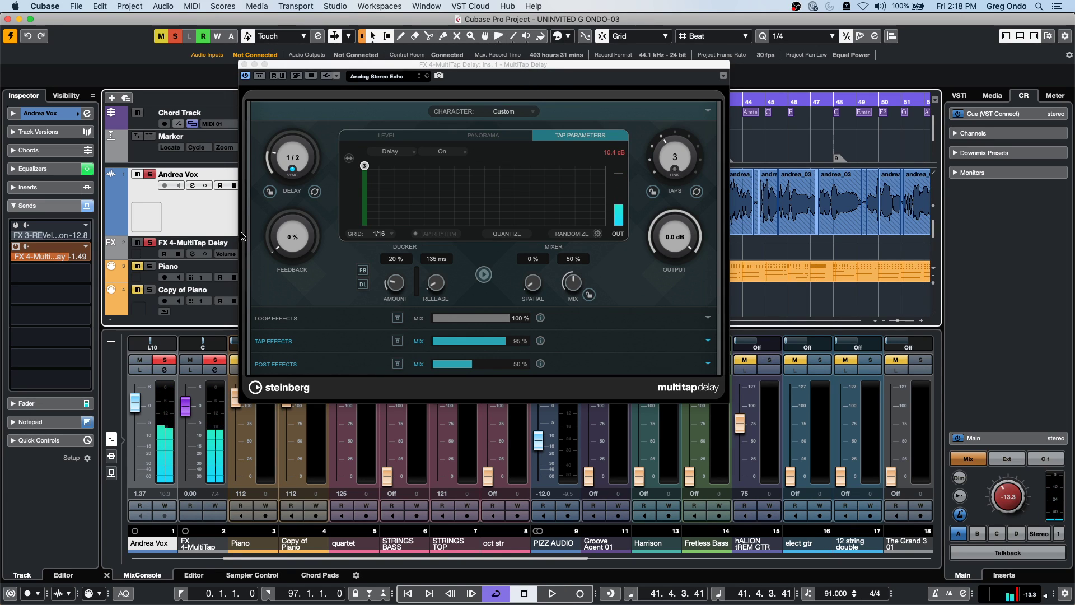
Step: Increase the number of delay taps to 8 and spread taps 5 to 8 further apart along the tap grid
left_click_drag(666, 164, 674, 130)
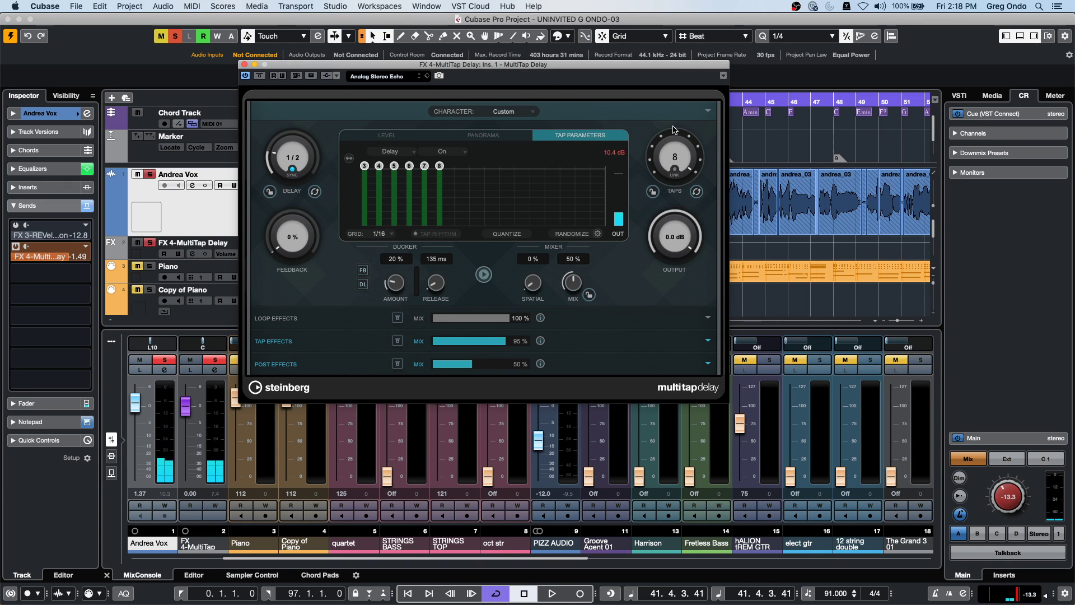
left_click_drag(439, 166, 529, 166)
left_click_drag(424, 166, 507, 166)
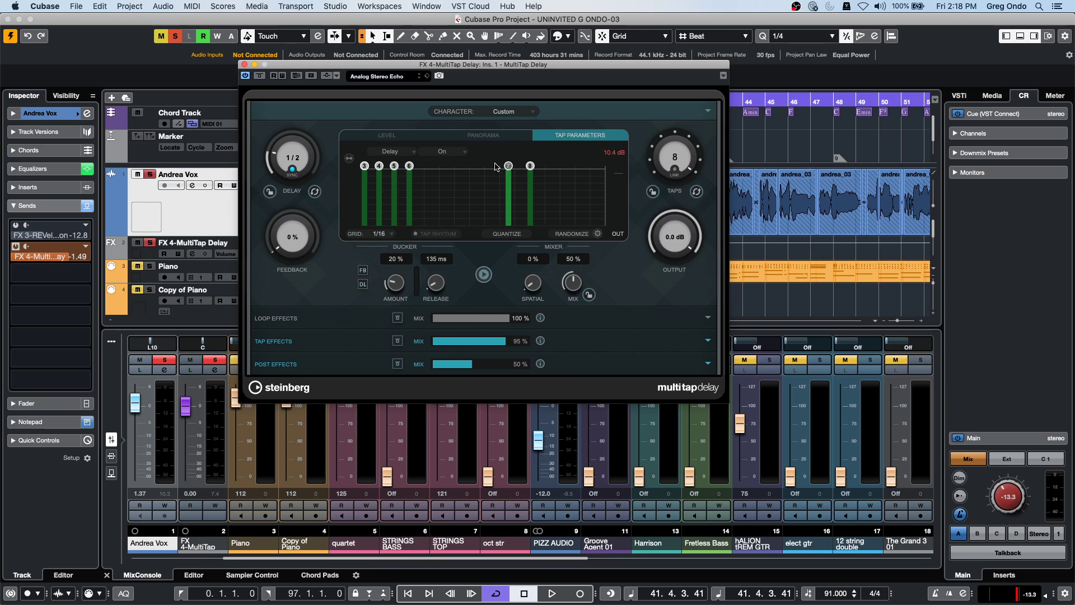
left_click_drag(409, 165, 469, 165)
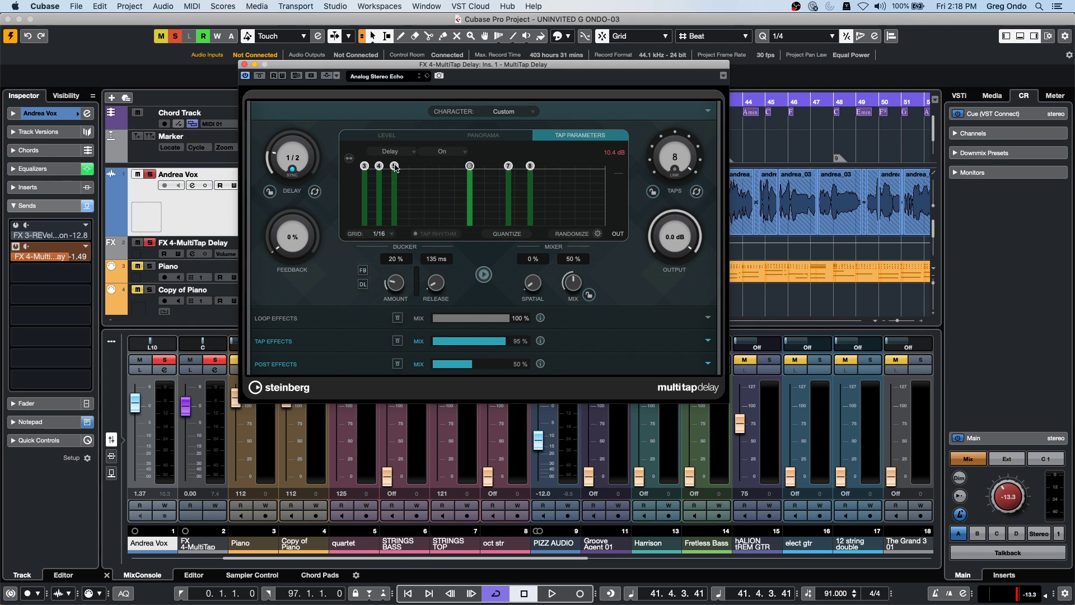
left_click_drag(394, 165, 445, 166)
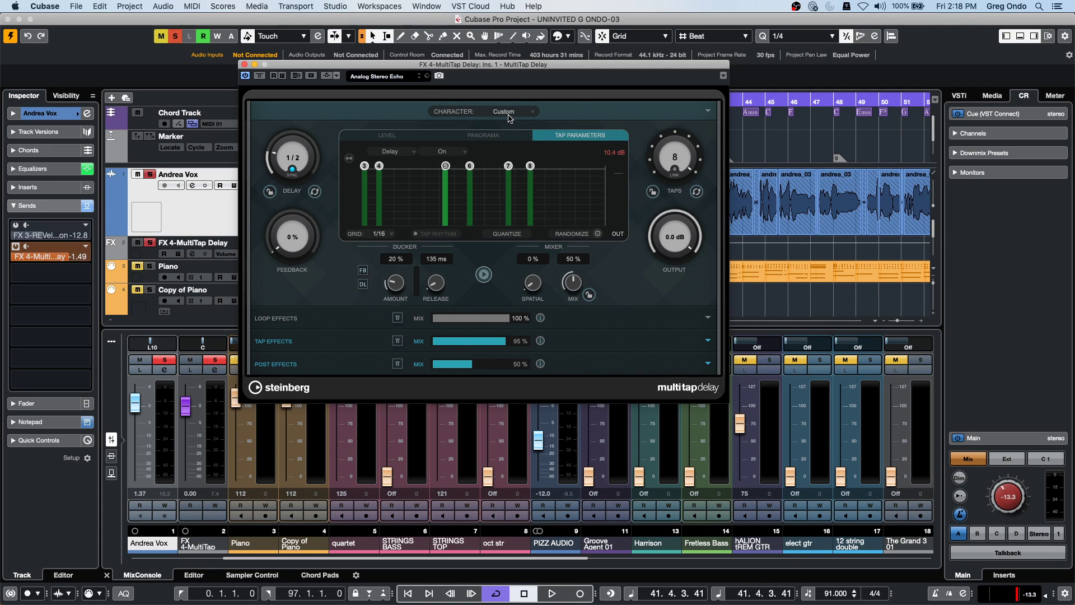
Step: Expand the delay's character parameters and review the available character types without changing the Custom setting
left_click(709, 111)
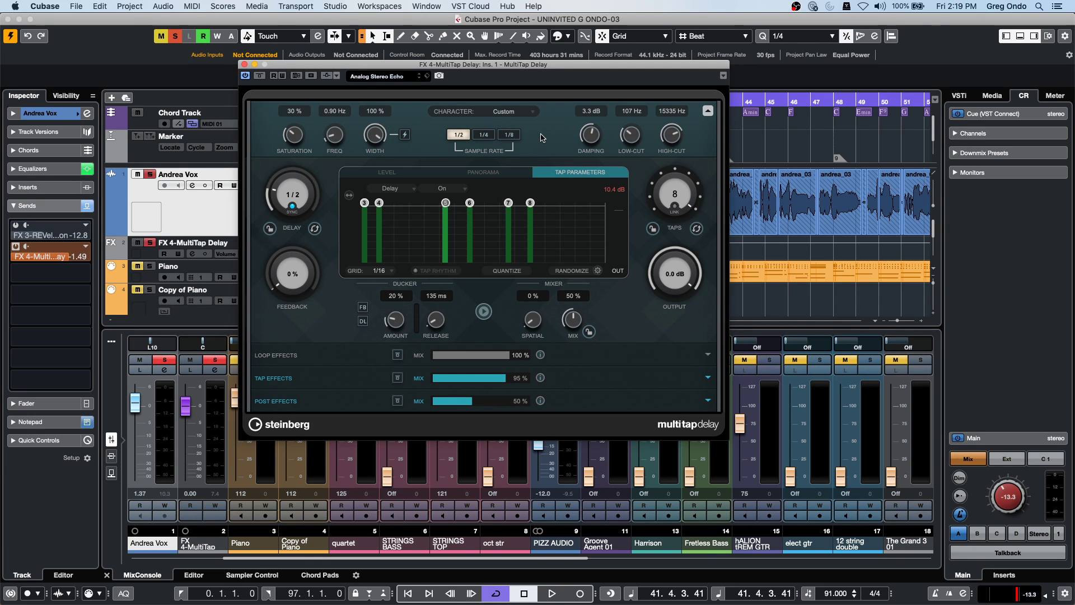
left_click(506, 110)
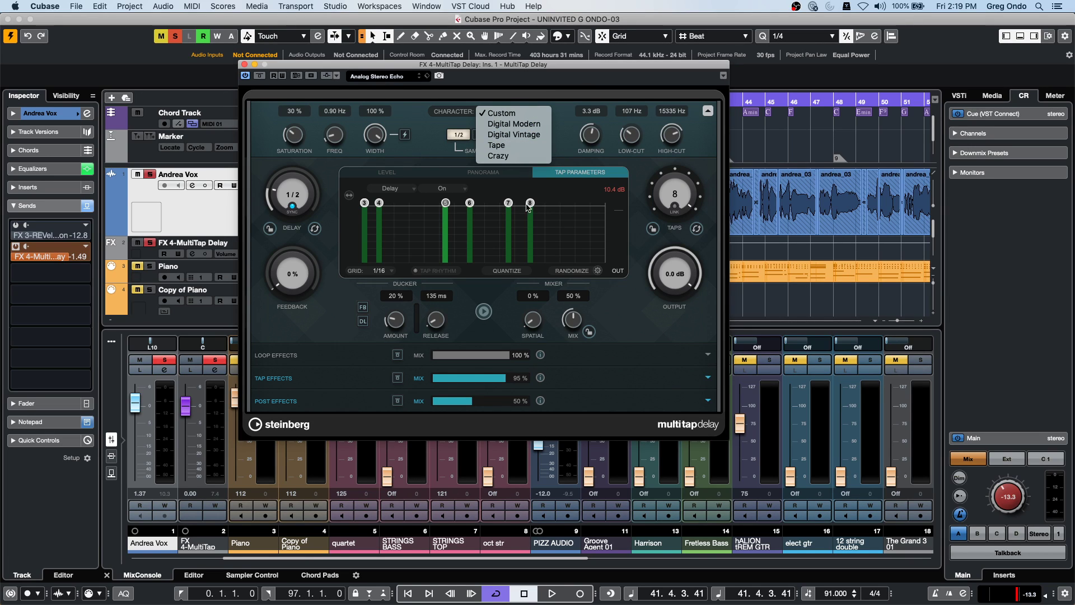
left_click(580, 219)
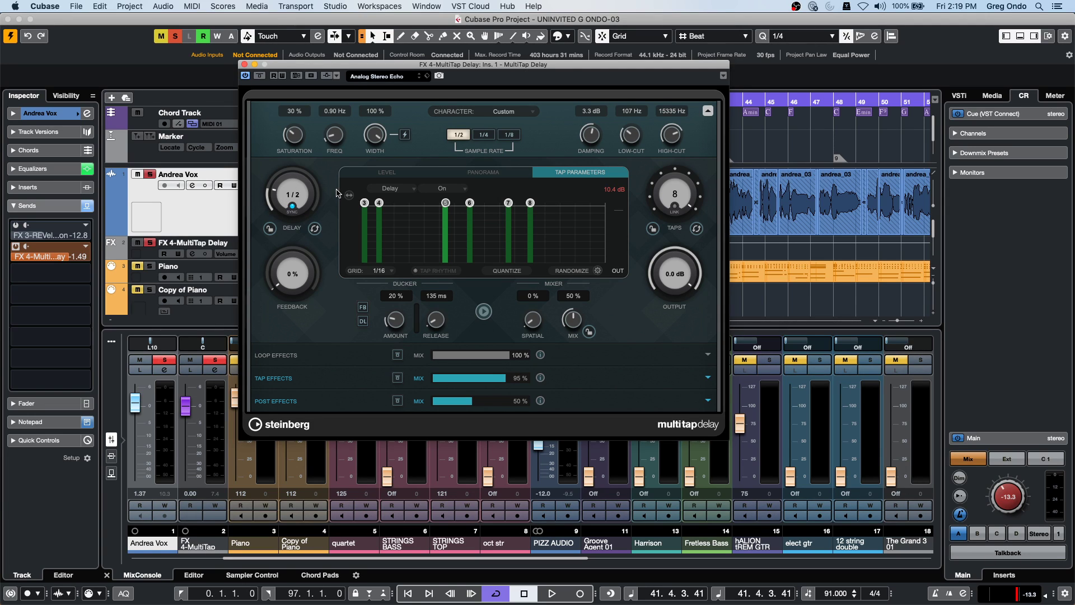
Step: Set the synced delay time to 1/4 and audition the result with a short playback
left_click(300, 194)
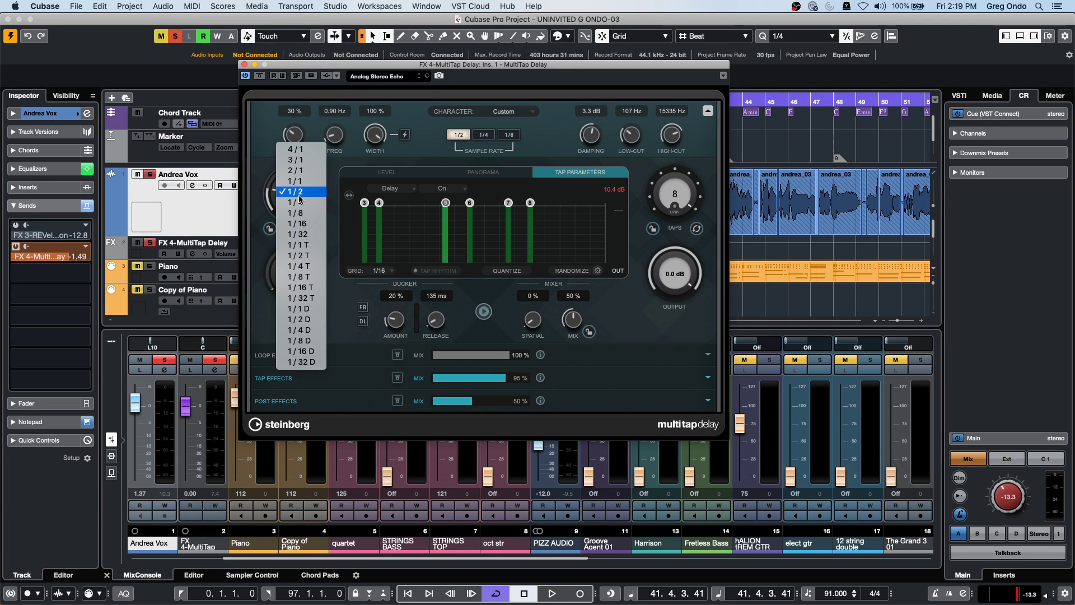
left_click(301, 203)
key("space")
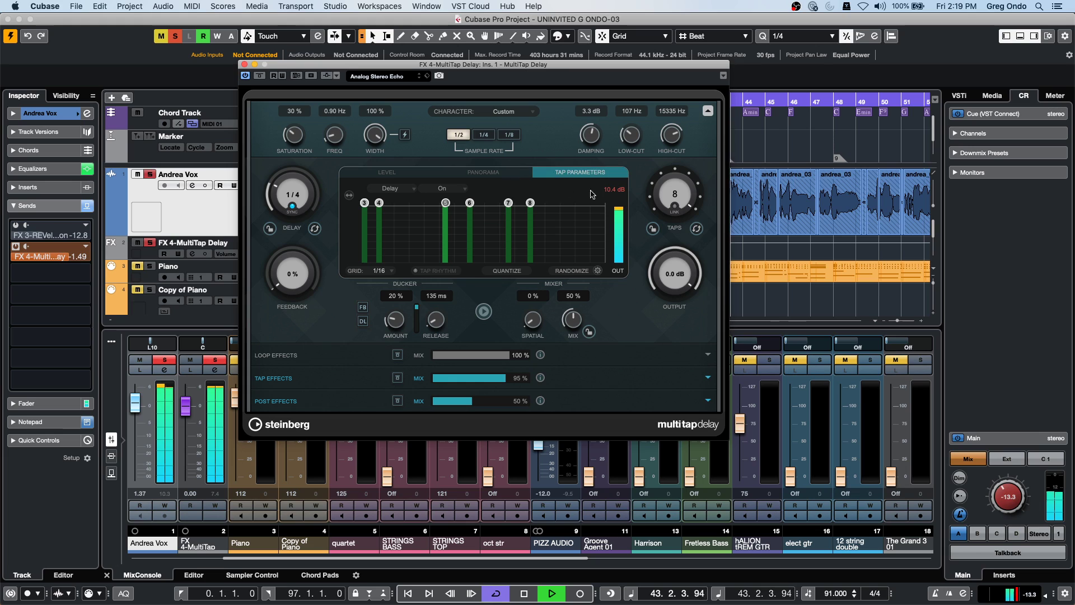
key("space")
Step: Examine the modules offered for Loop Effects and Tap Effects, display the Filter module's tap values, and close MultiTap Delay
left_click(709, 355)
left_click(371, 386)
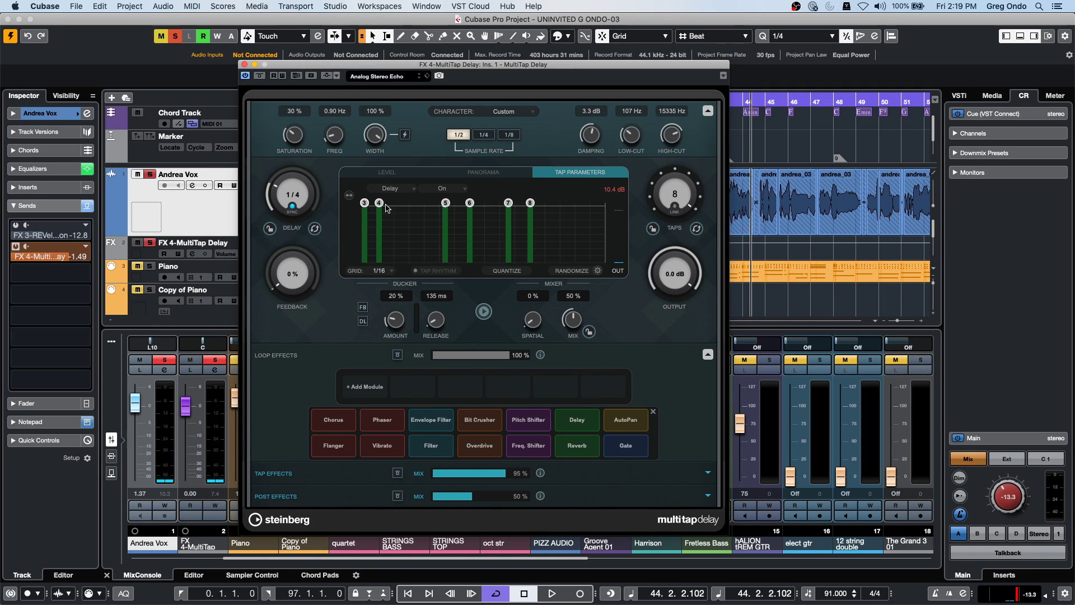
left_click(709, 473)
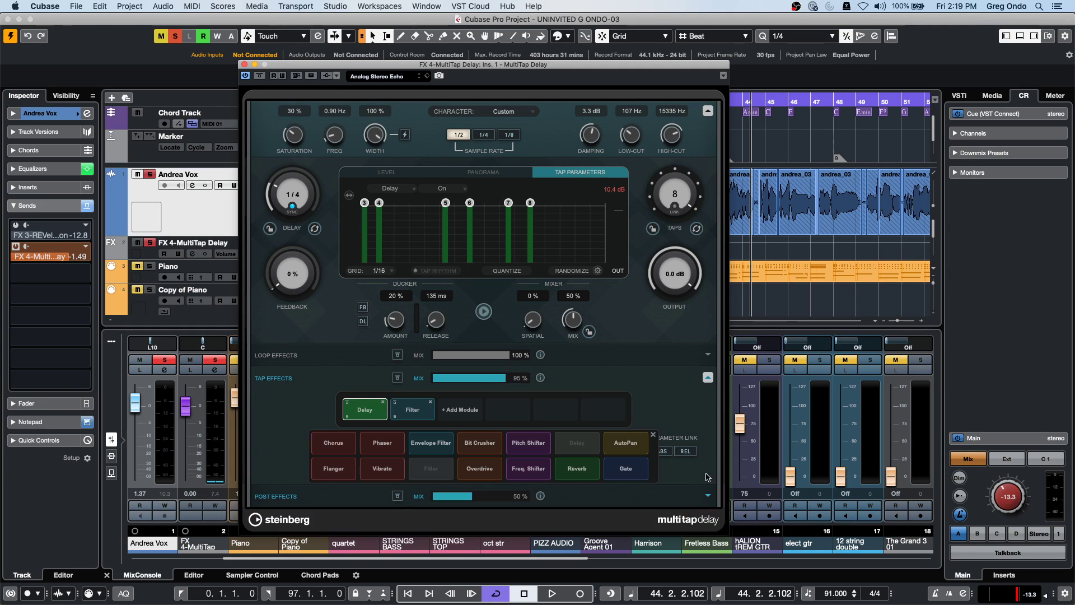
left_click(413, 410)
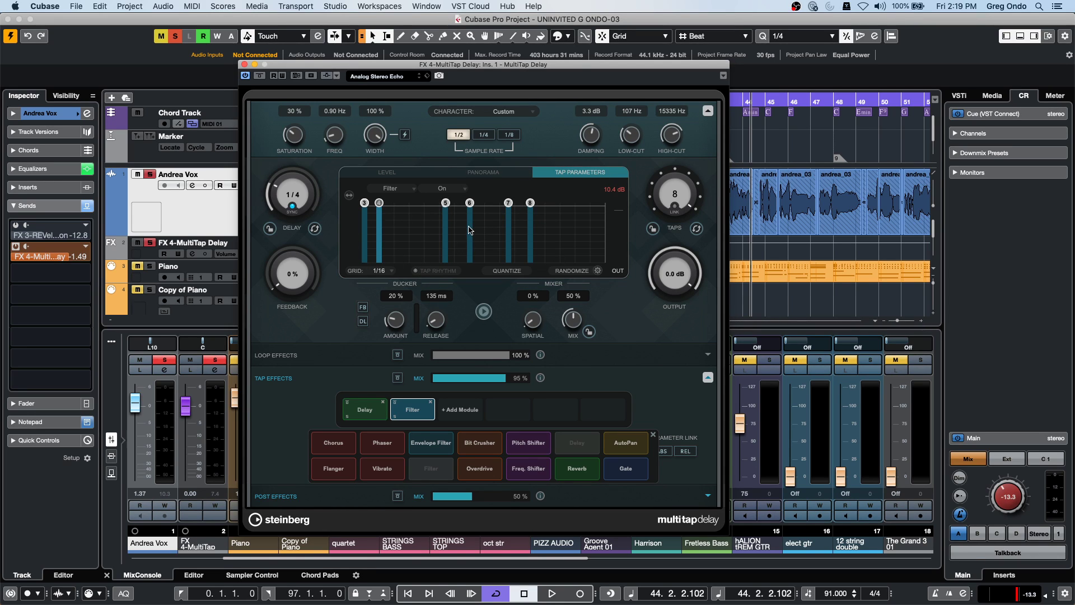
left_click(245, 64)
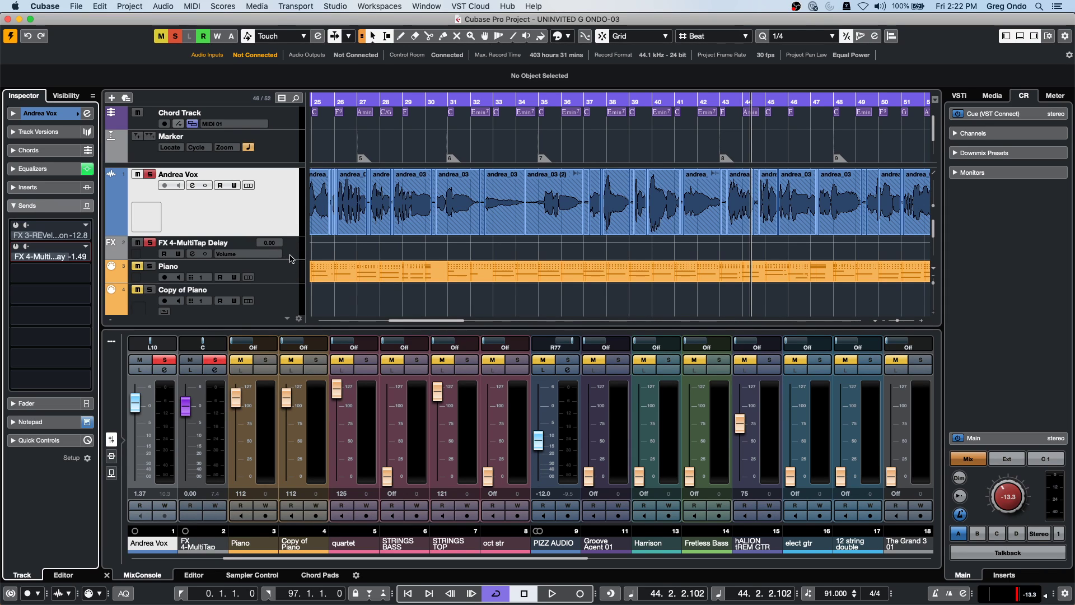
Step: Enlarge the MultiTap Delay FX track and draw a rising parabola of volume automation from bar 28 to bar 29
left_click_drag(285, 259, 284, 281)
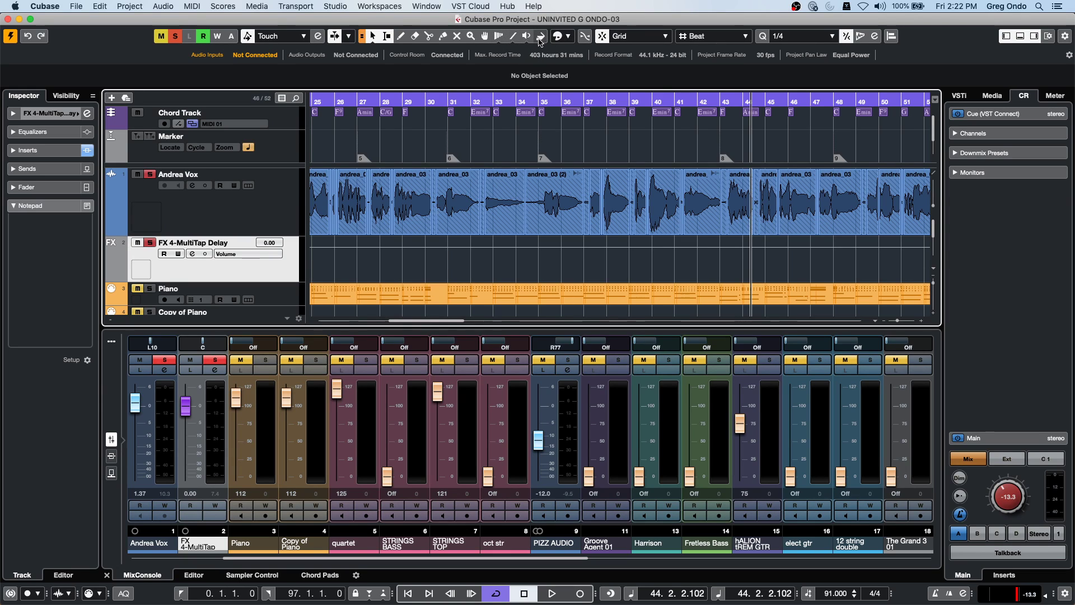
left_click(513, 37)
left_click(514, 39)
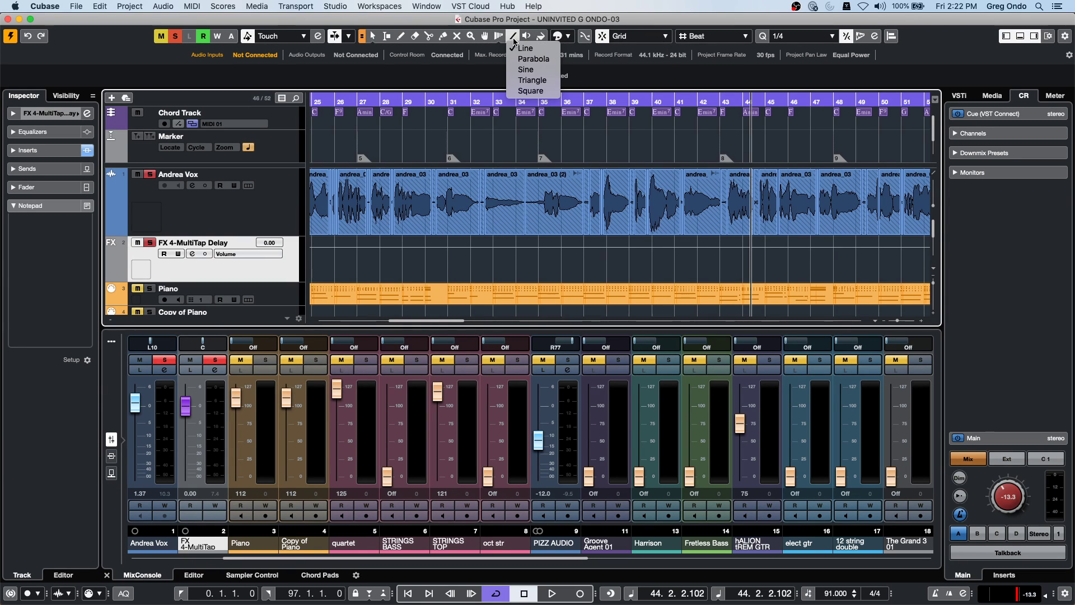
left_click(532, 58)
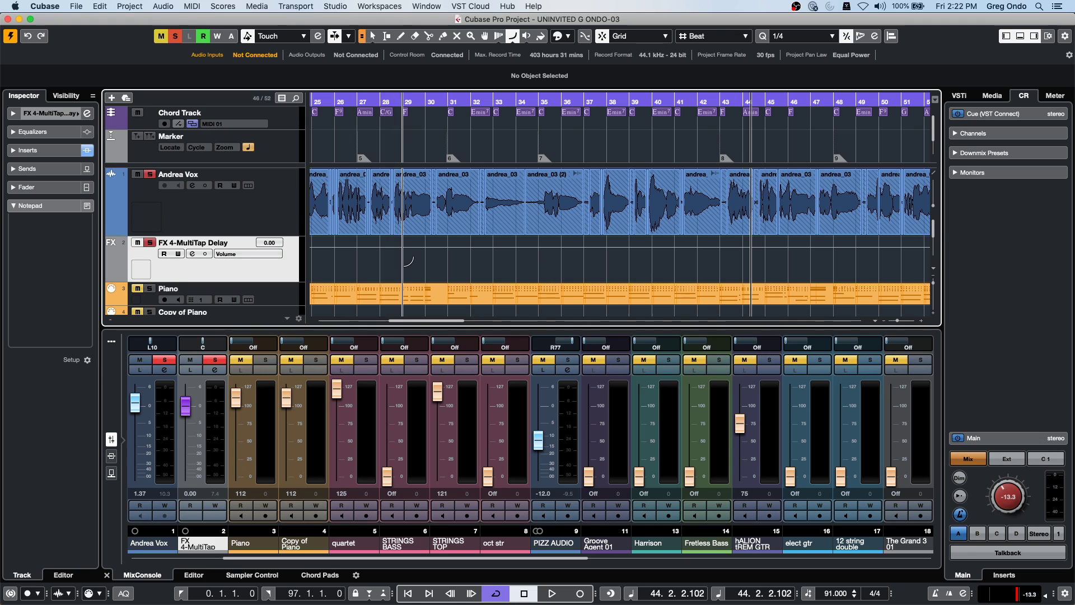
left_click_drag(384, 100, 363, 314)
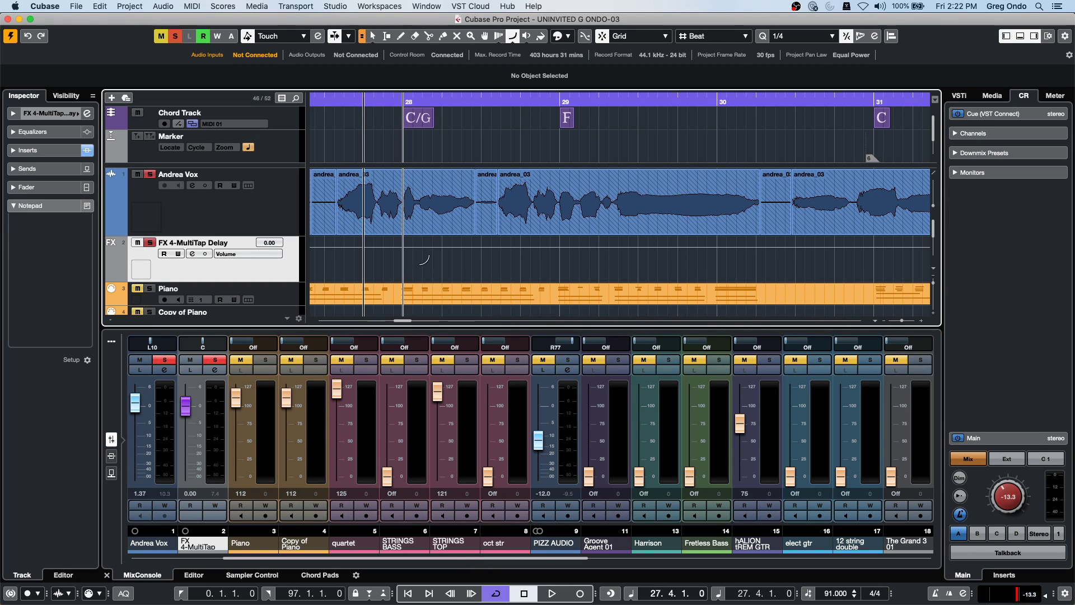
left_click_drag(402, 275, 560, 234)
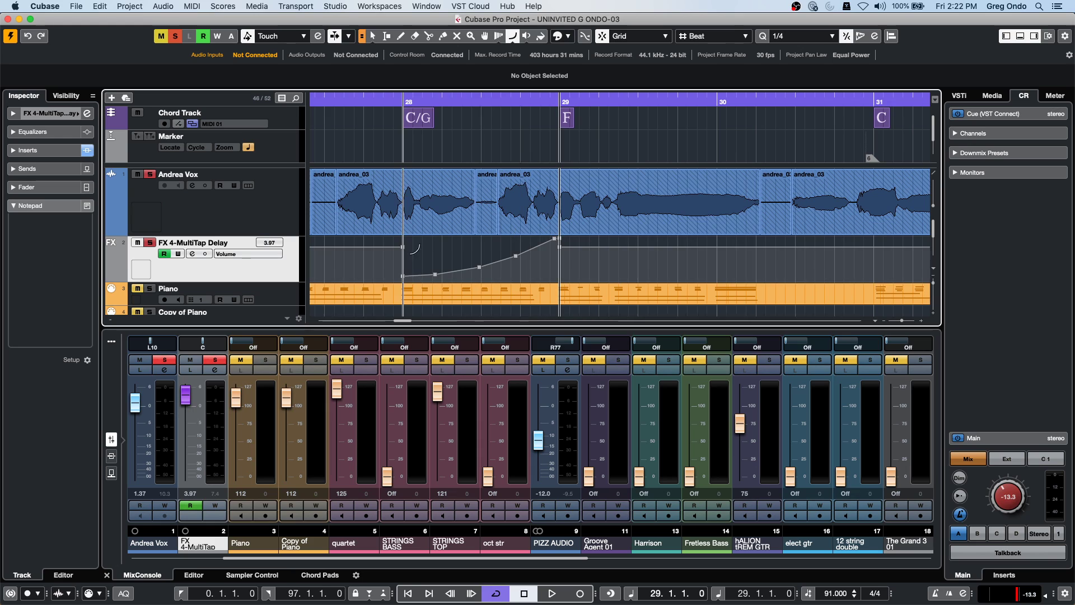
left_click(557, 223)
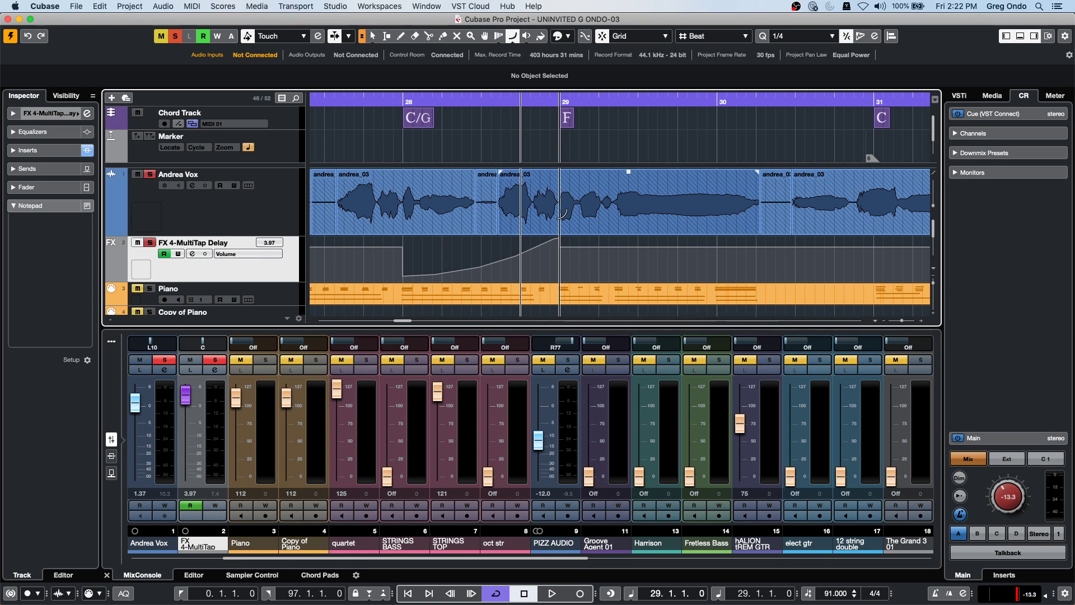
Step: Widen the view around the parabola automation and switch the Line tool's shape to Sine
key("g")
key("g")
key("g")
key("g")
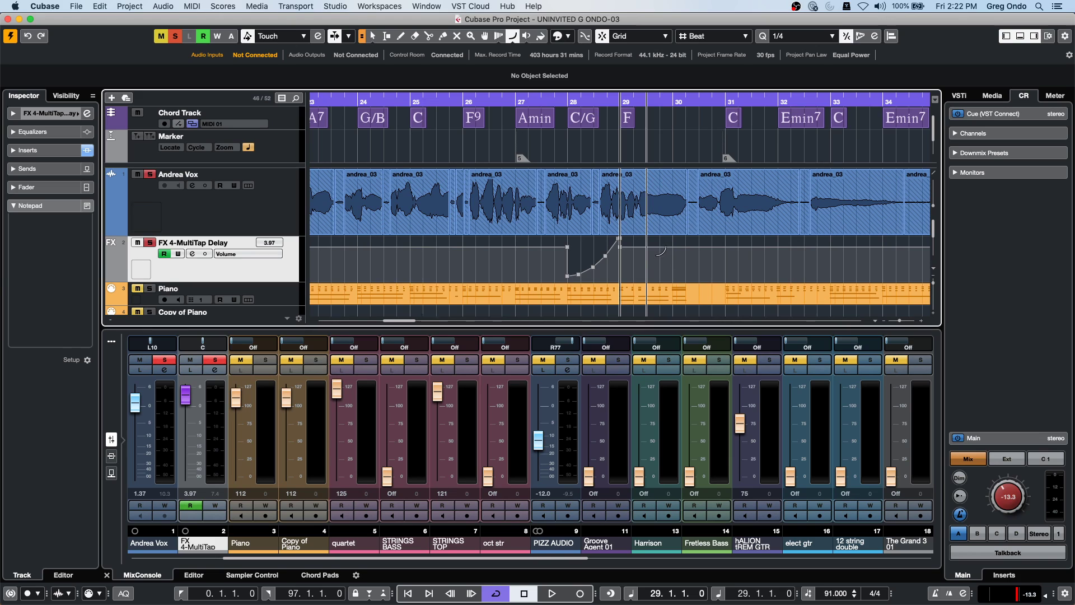
left_click(512, 35)
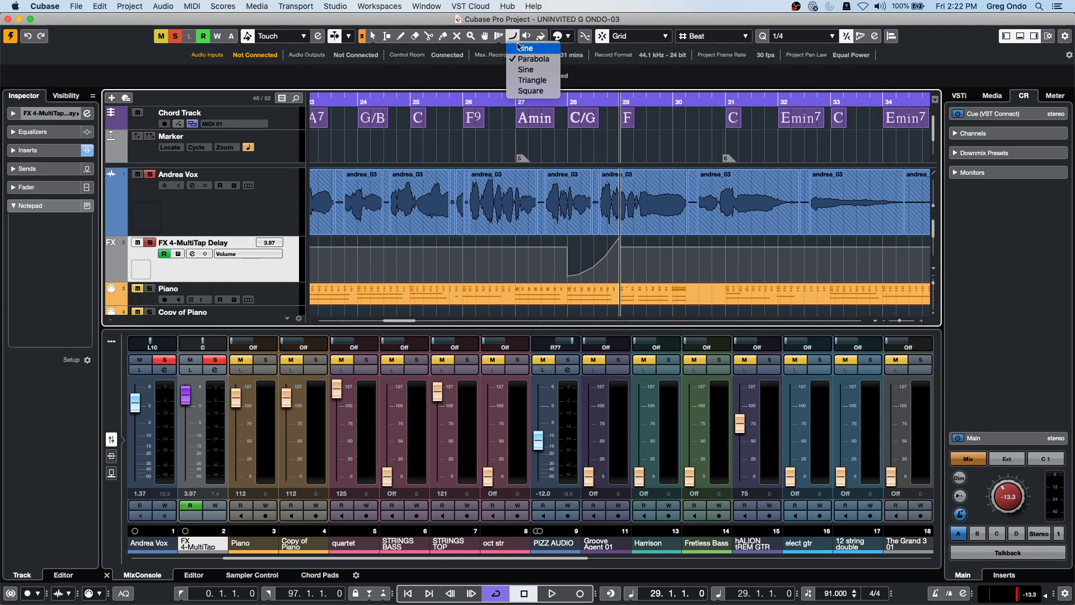
left_click(527, 69)
mouse_move(662, 249)
left_mouse_down()
mouse_move(732, 274)
mouse_move(801, 271)
mouse_move(713, 268)
mouse_move(817, 268)
mouse_move(695, 267)
mouse_move(867, 278)
mouse_move(812, 269)
mouse_move(858, 272)
left_mouse_up()
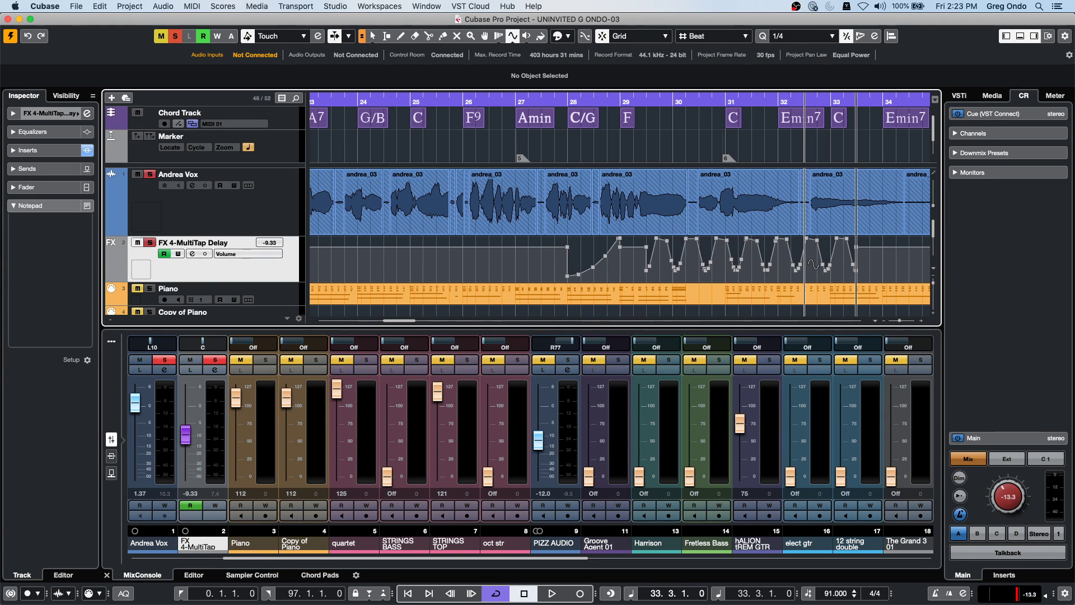
key("super+z")
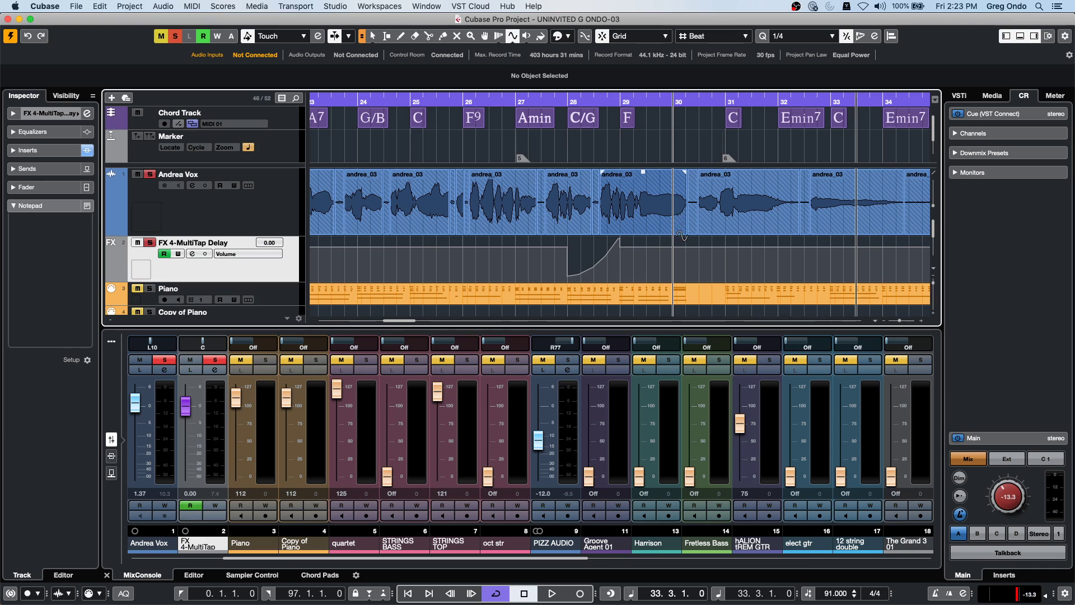
left_click_drag(676, 248, 819, 271)
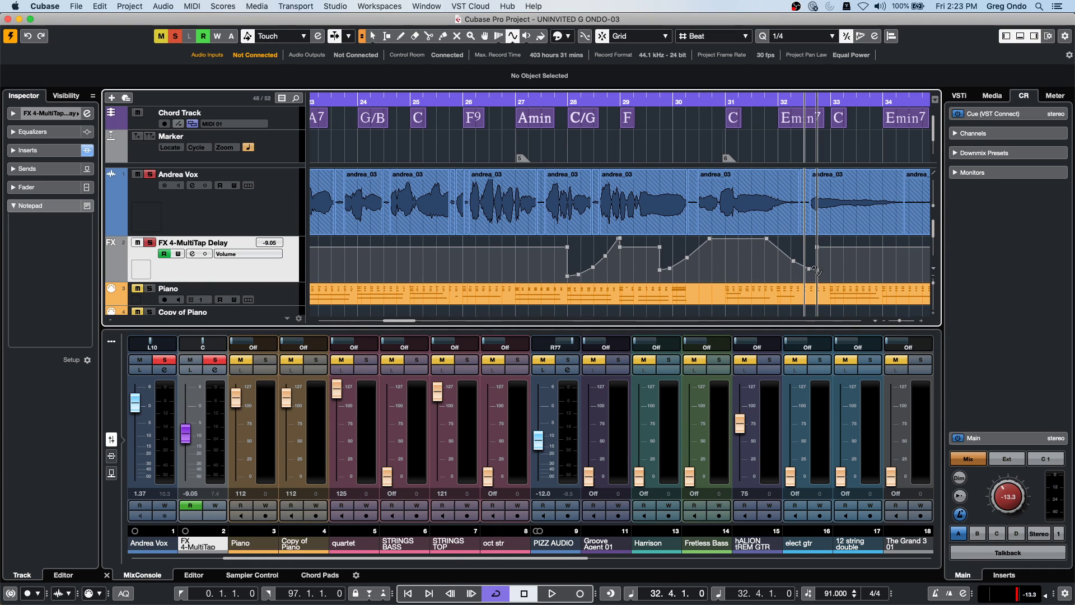
key("super+z")
Step: Draw a sine-wave volume automation curve on the MultiTap Delay FX track from mid-bar 29 to about 33.2.1
mouse_move(658, 259)
left_mouse_down()
mouse_move(748, 270)
mouse_move(680, 276)
mouse_move(839, 266)
mouse_move(842, 247)
left_mouse_up()
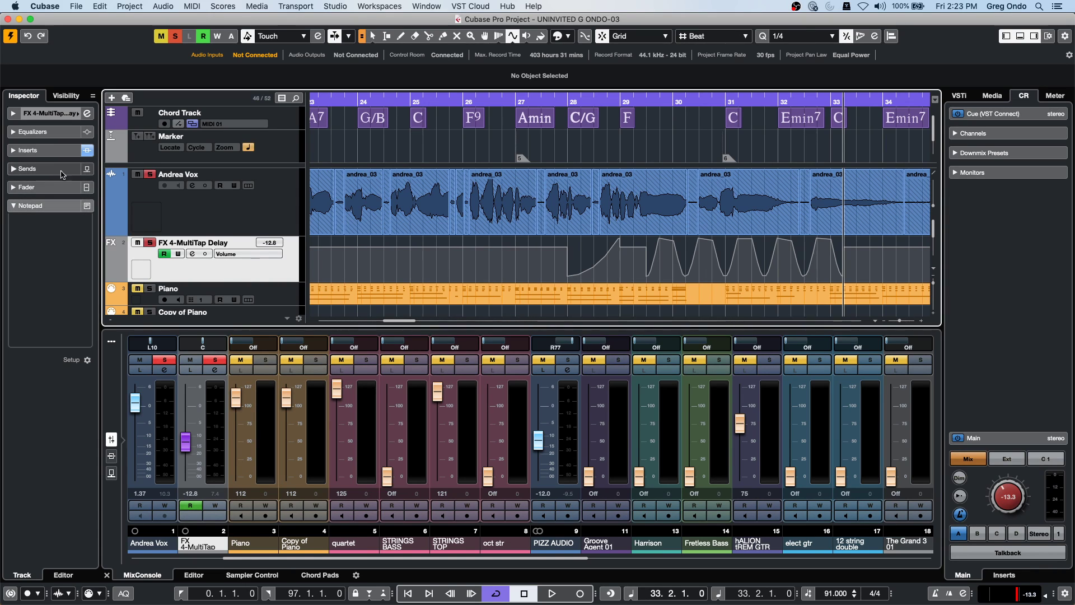
Step: Select the Piano track and display its MIDI insert slots
left_click(265, 296)
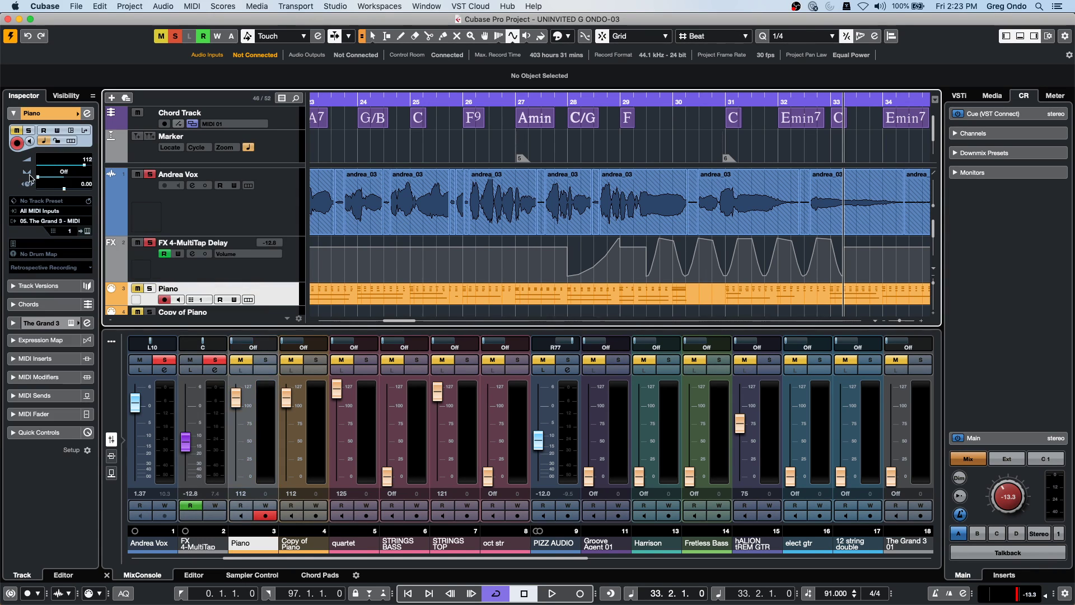
left_click(65, 360)
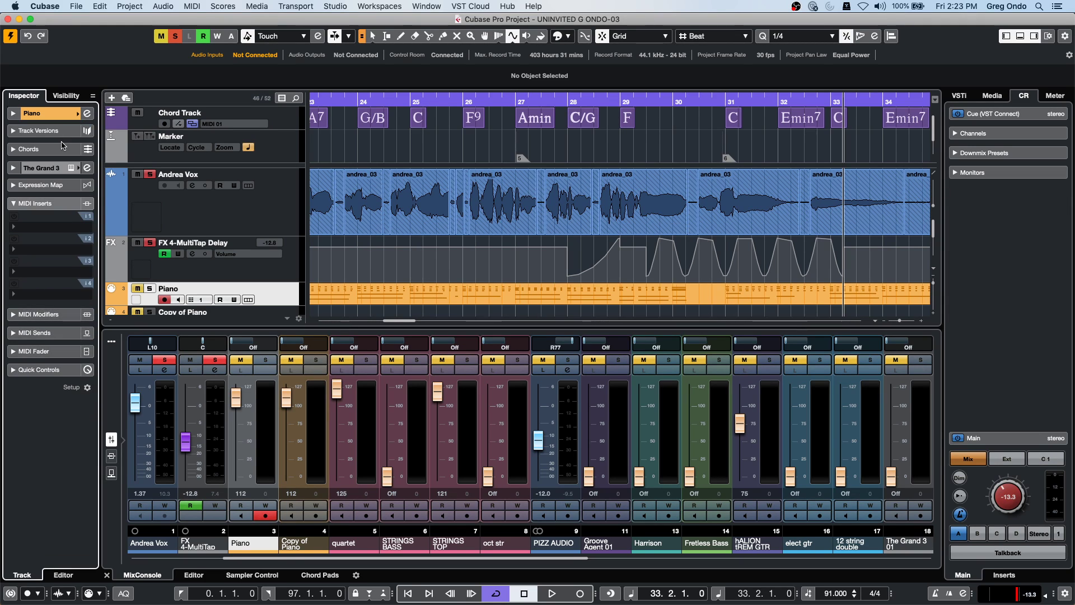
Step: Load Auto LFO into the Piano track's first MIDI insert slot and close its plug-in window
left_click(46, 229)
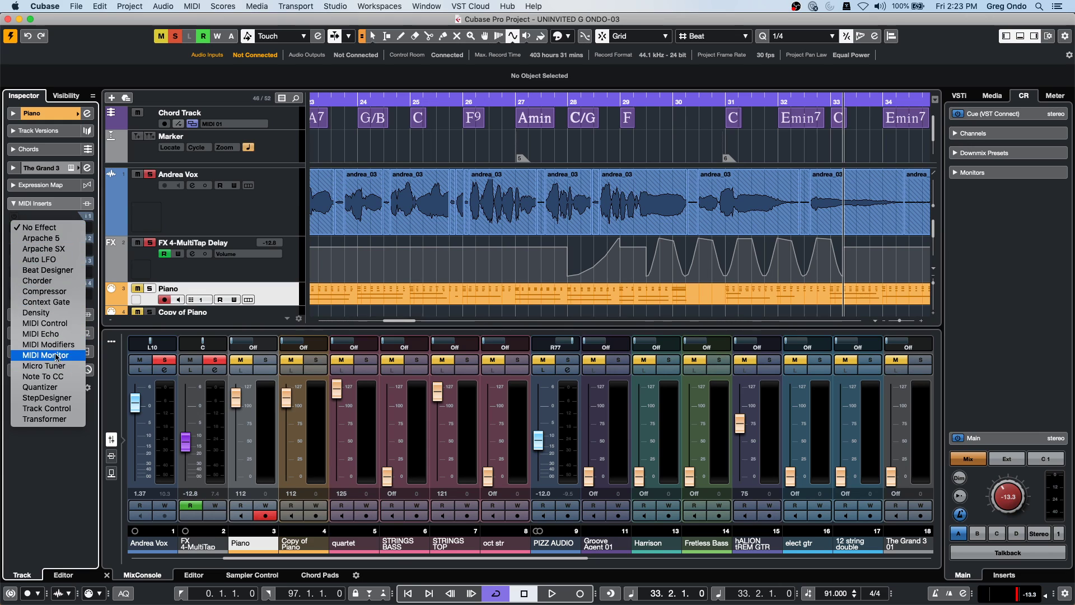
left_click(68, 262)
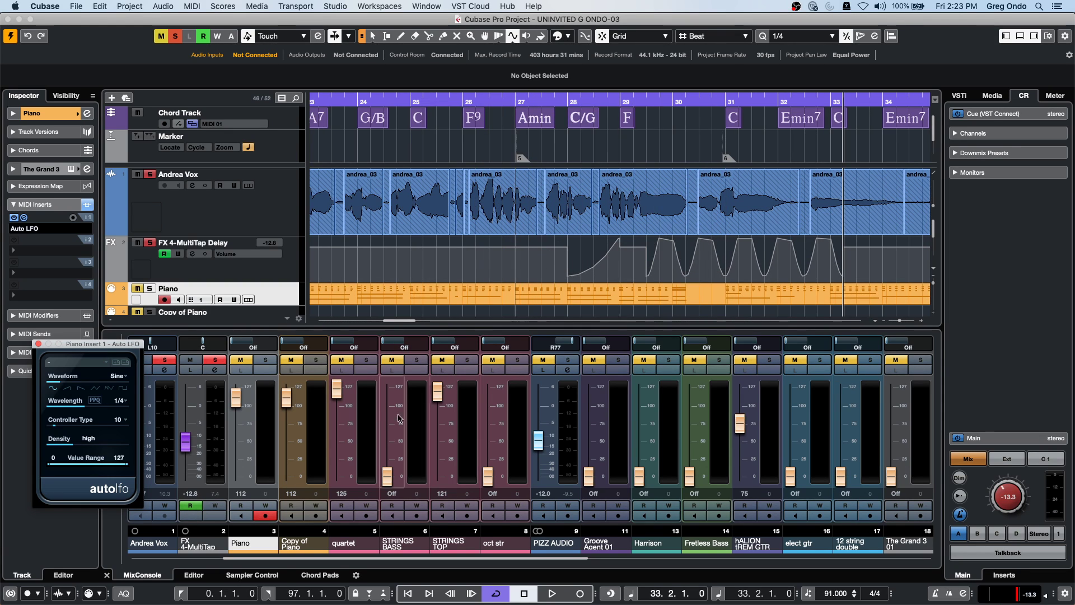
left_click(38, 343)
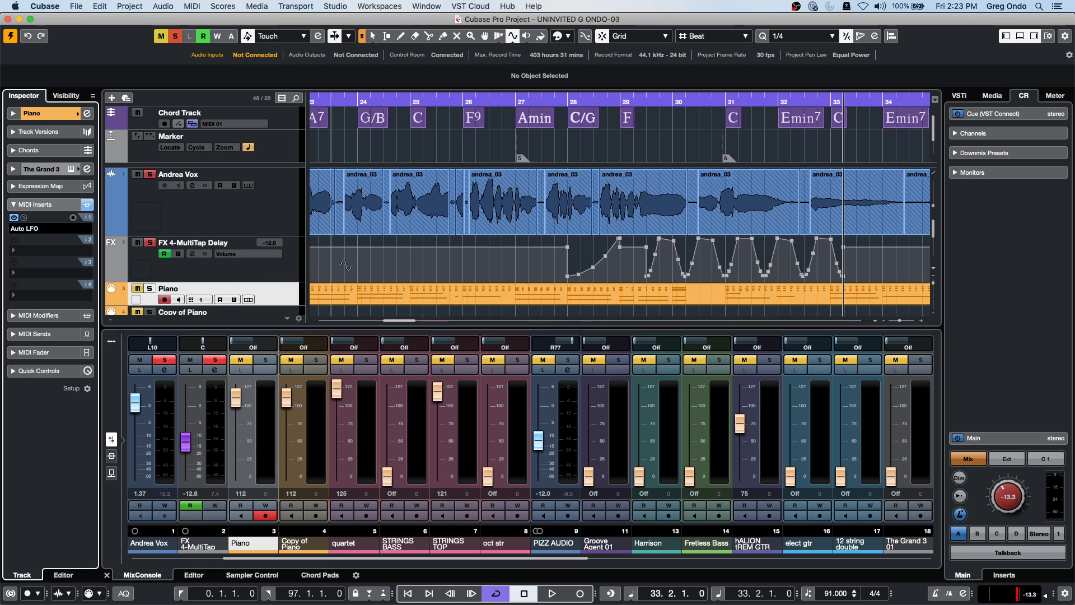
Step: Try sine-shaped volume automation from about bar 24 to bar 26 on the FX 4-MultiTap Delay track, and undo it
mouse_move(371, 246)
left_mouse_down()
mouse_move(565, 268)
mouse_move(387, 273)
mouse_move(423, 244)
left_mouse_up()
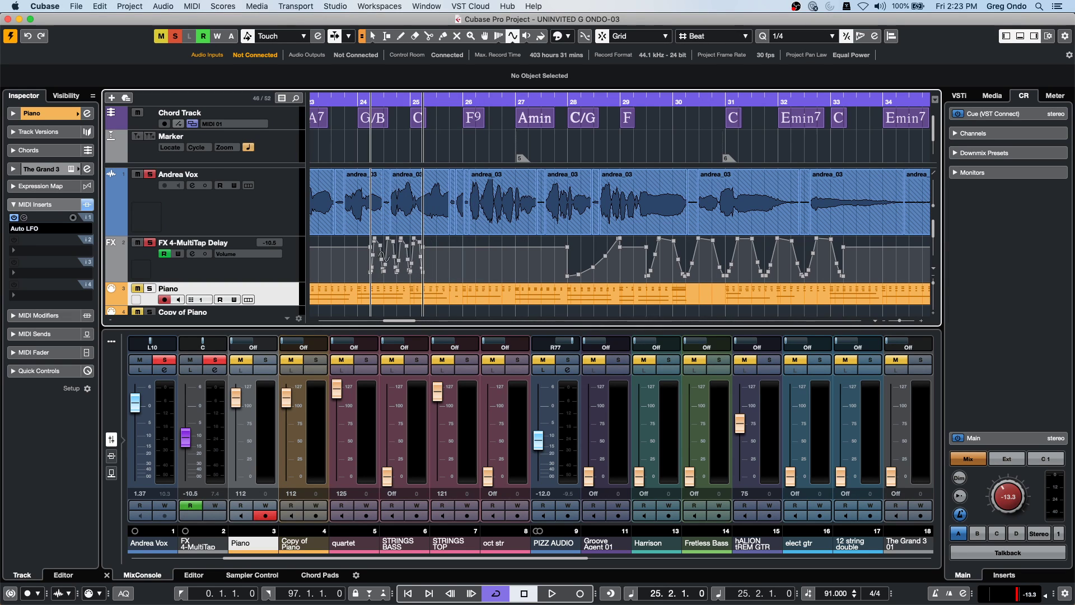
right_click(444, 254)
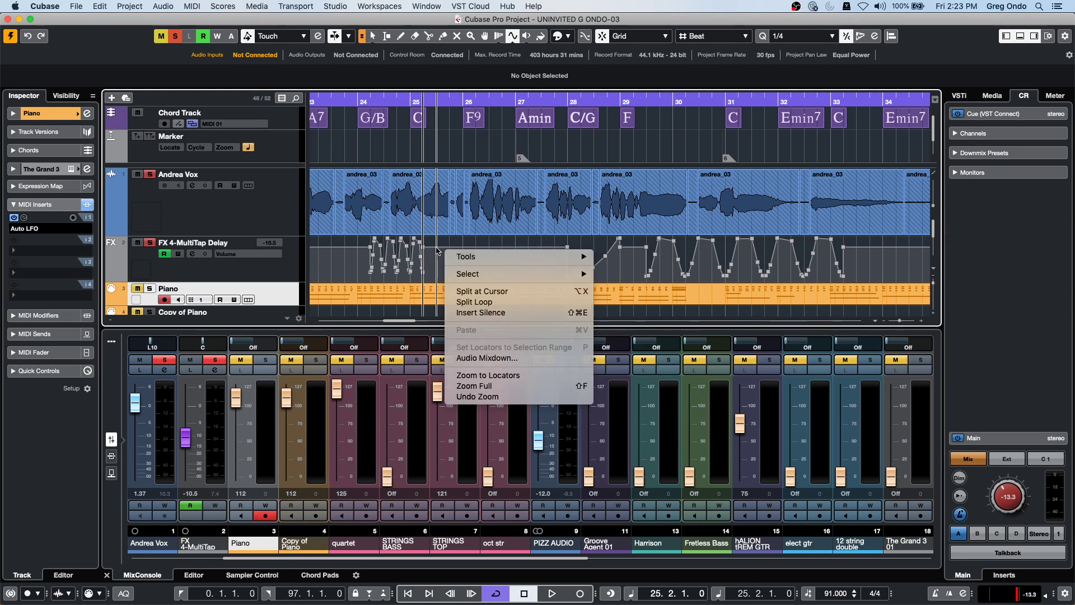
left_click(442, 246)
mouse_move(442, 246)
left_mouse_down()
mouse_move(518, 268)
mouse_move(465, 255)
mouse_move(476, 257)
left_mouse_up()
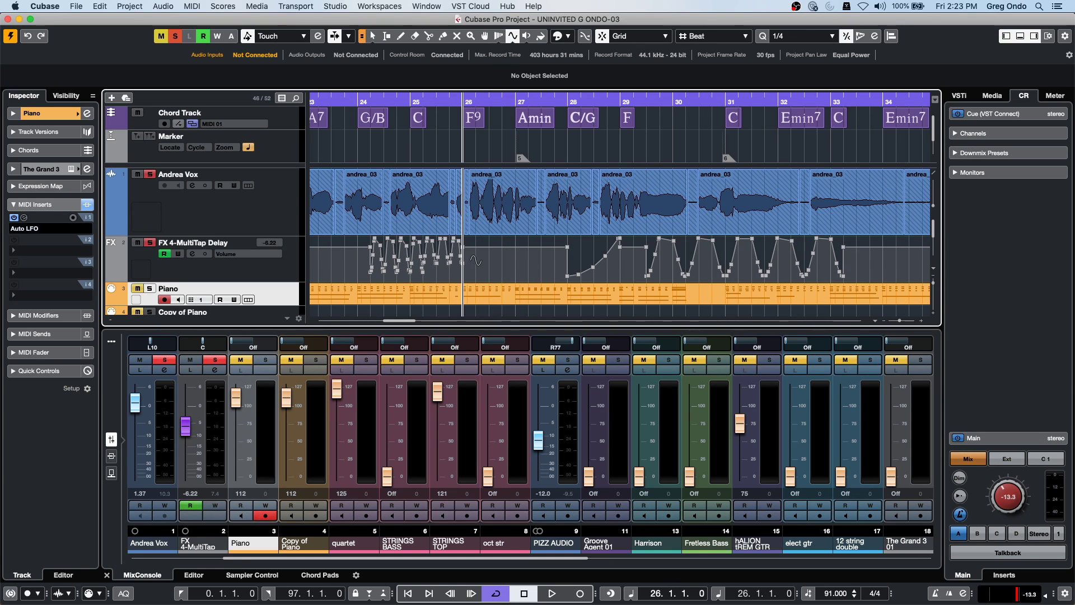
right_click(478, 257)
key("Escape")
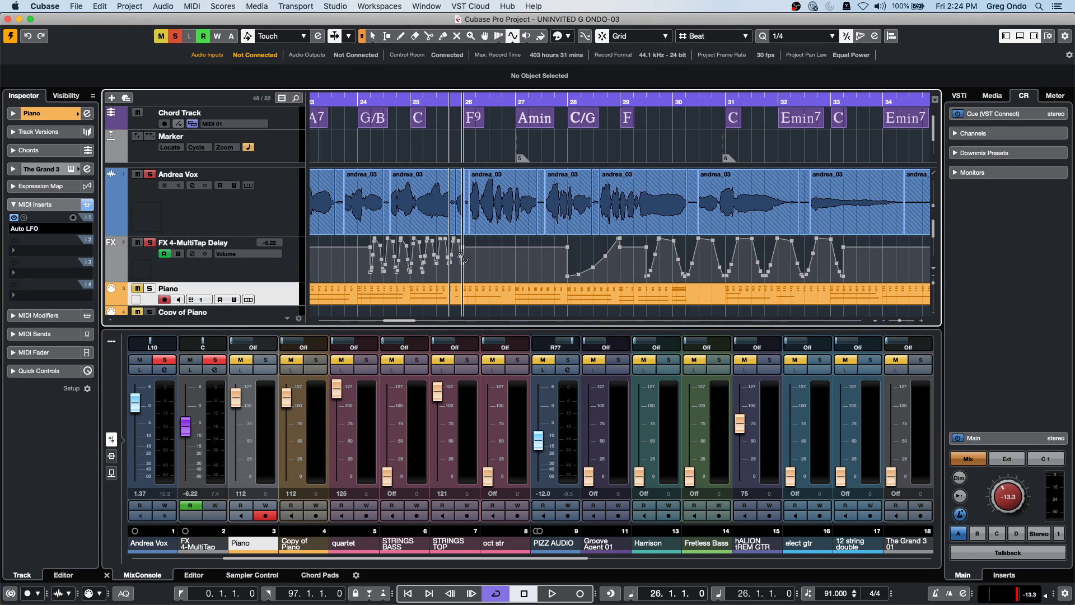
key("super+z")
key("super+z")
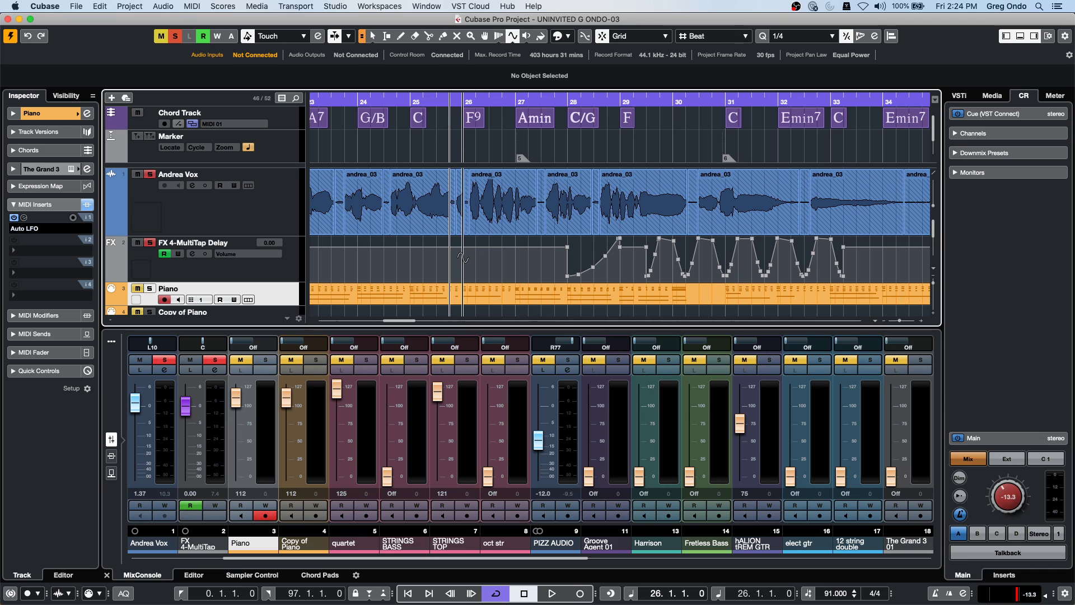
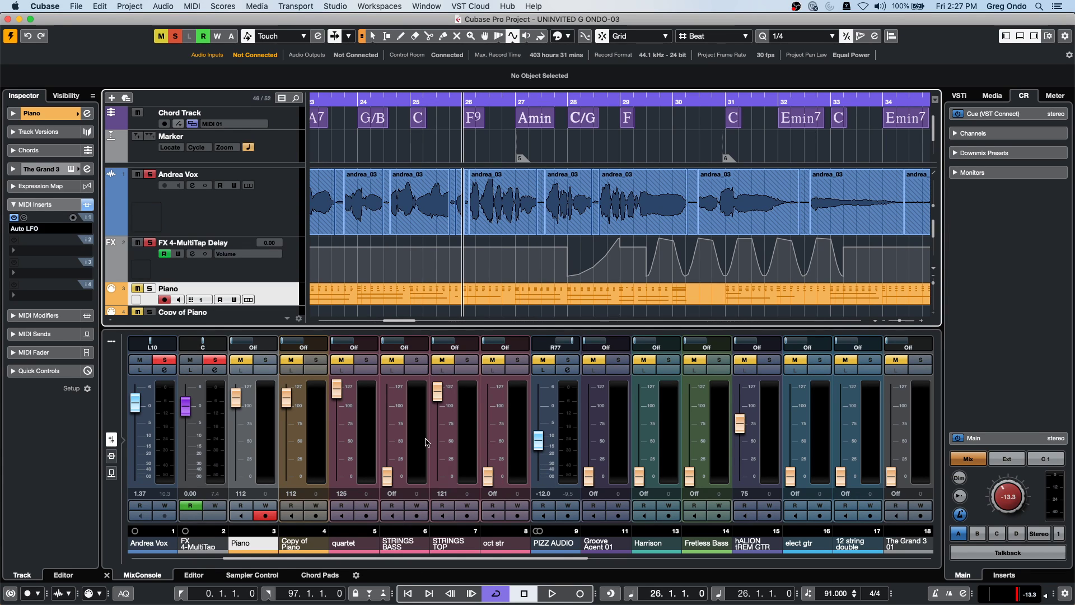
Step: Return to the start of the project and enlarge the Chord Track so its chords are easier to read
left_click_drag(344, 99, 246, 119)
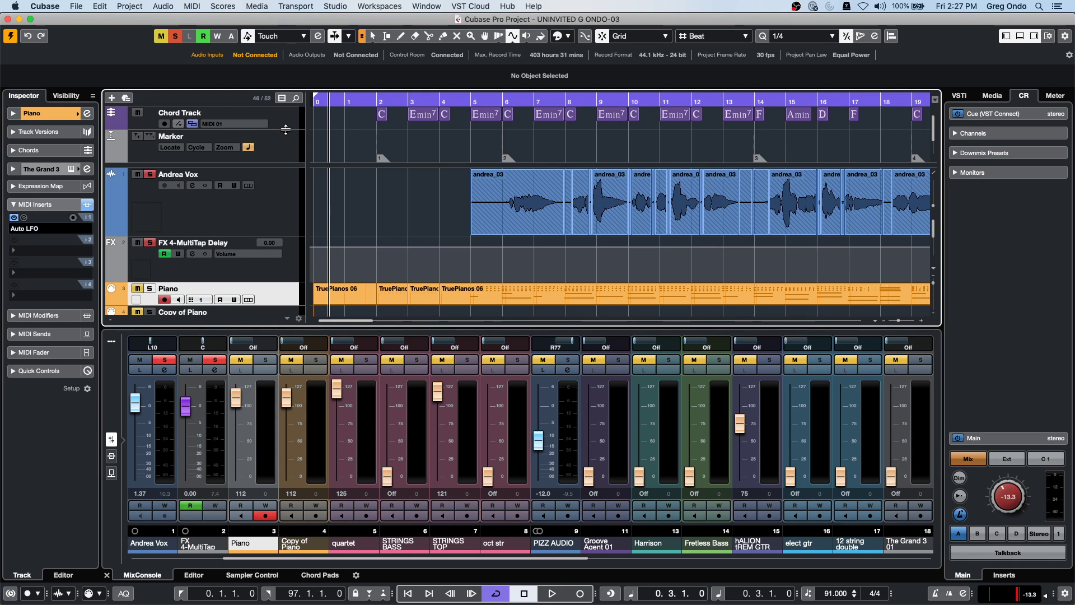
left_click_drag(287, 130, 279, 164)
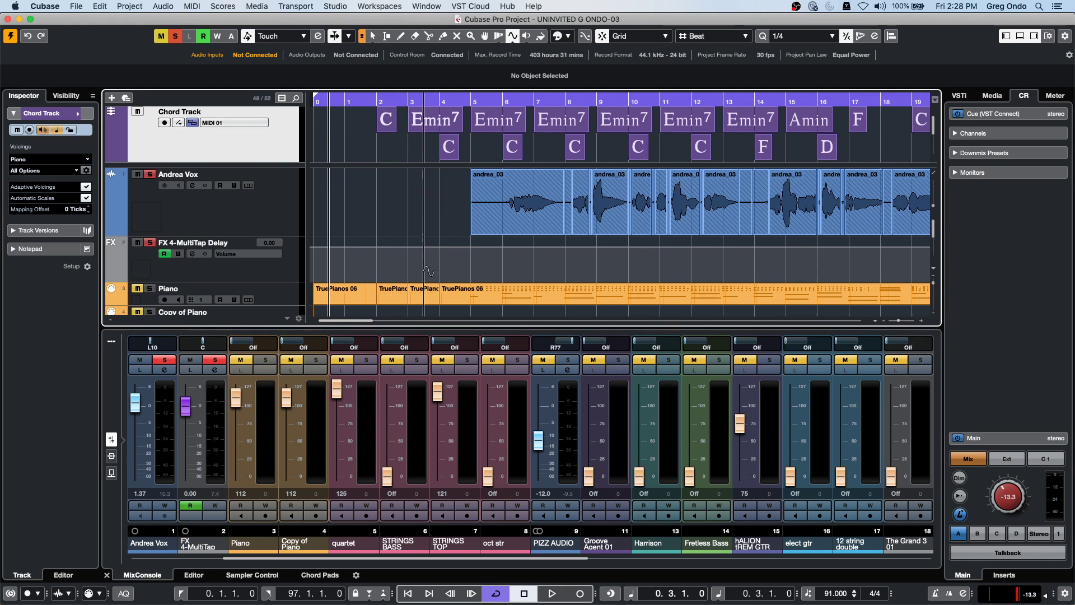
Step: With the Object Selection tool, open the Piano track's TruePianos 06 part at bar 4 in a separate Key Editor window
right_click(408, 250)
left_click(417, 250)
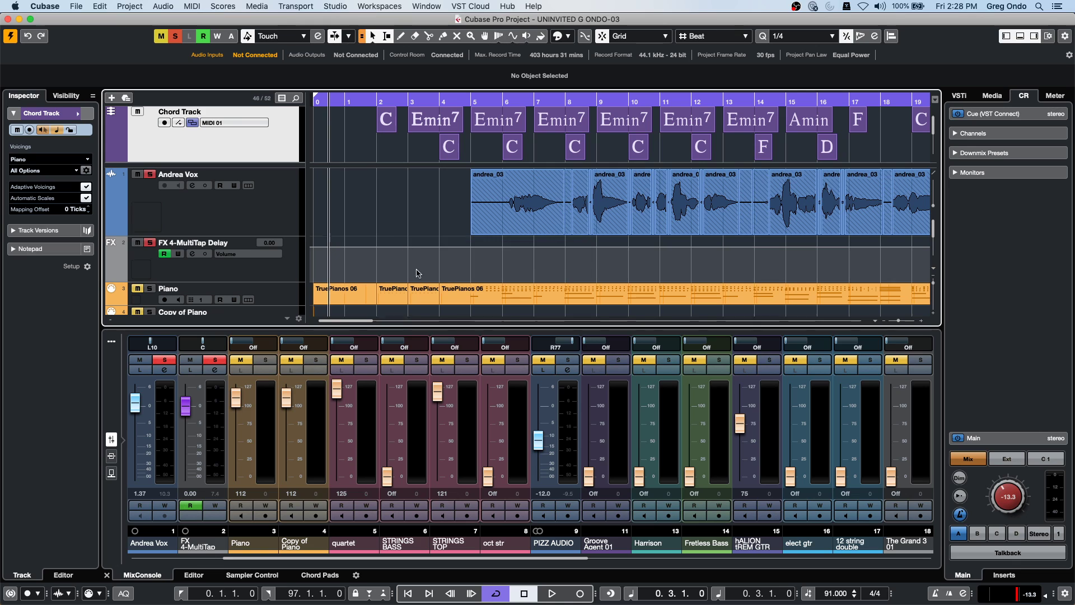
left_click(480, 300)
double_click(479, 299)
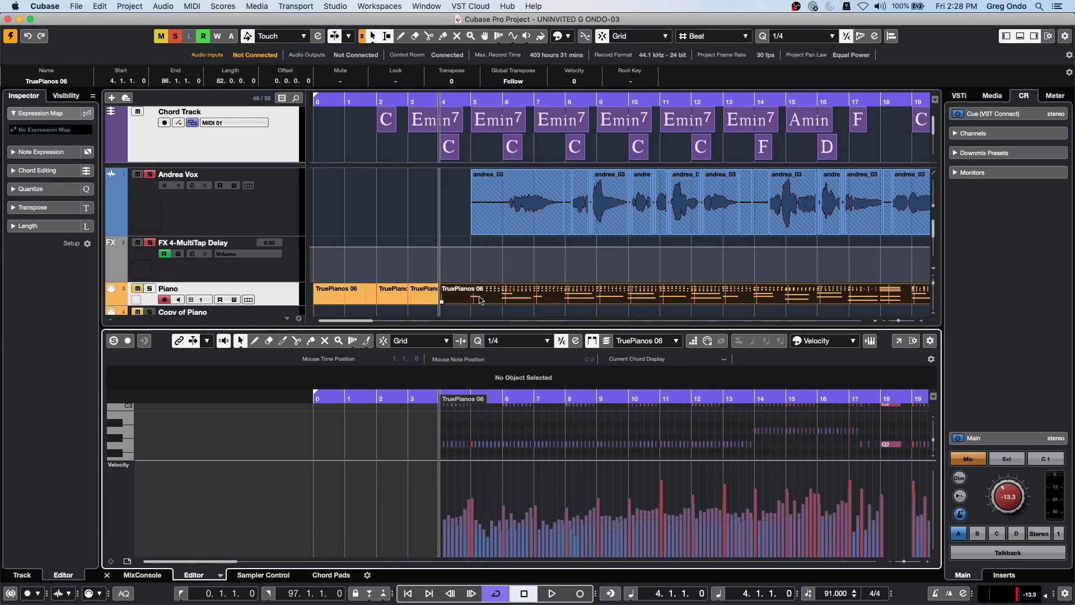
left_click(898, 343)
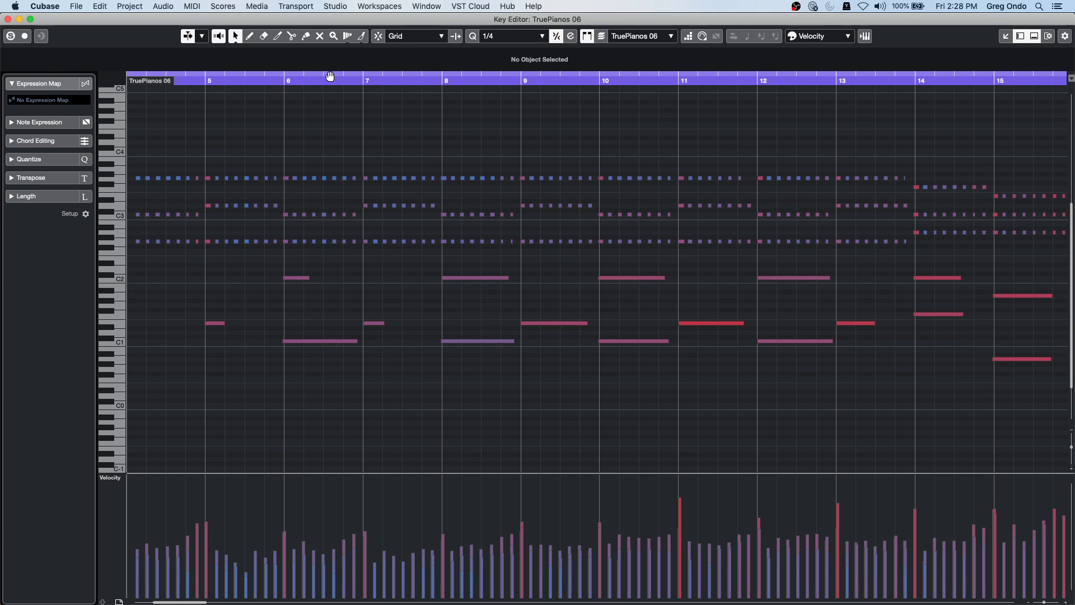
Step: Color the notes of the TruePianos 06 part by Chord Track, focusing on bars 6 to 8
left_click(799, 40)
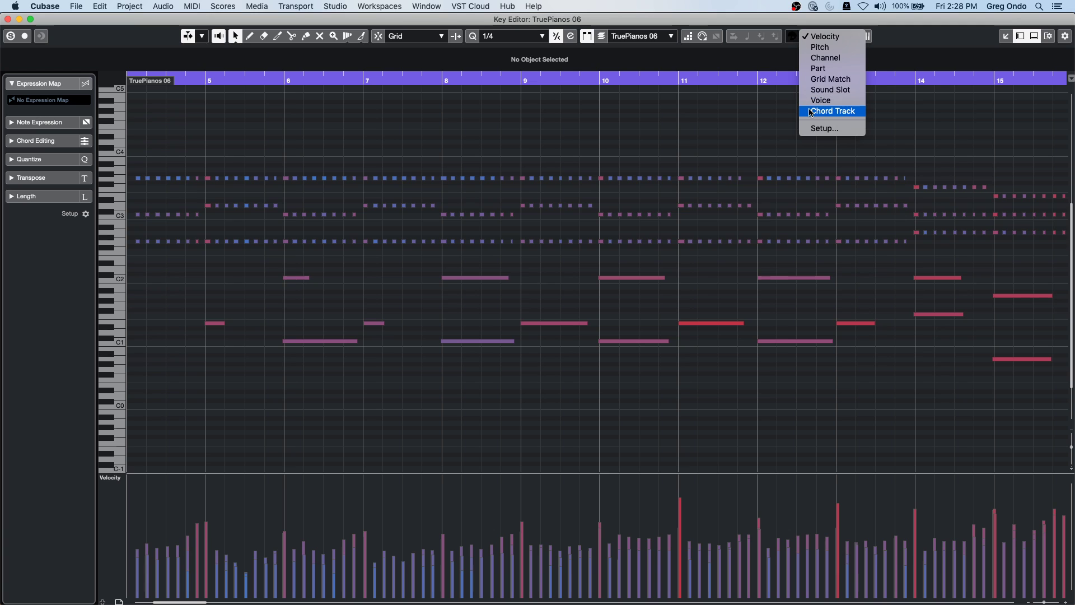
left_click(833, 111)
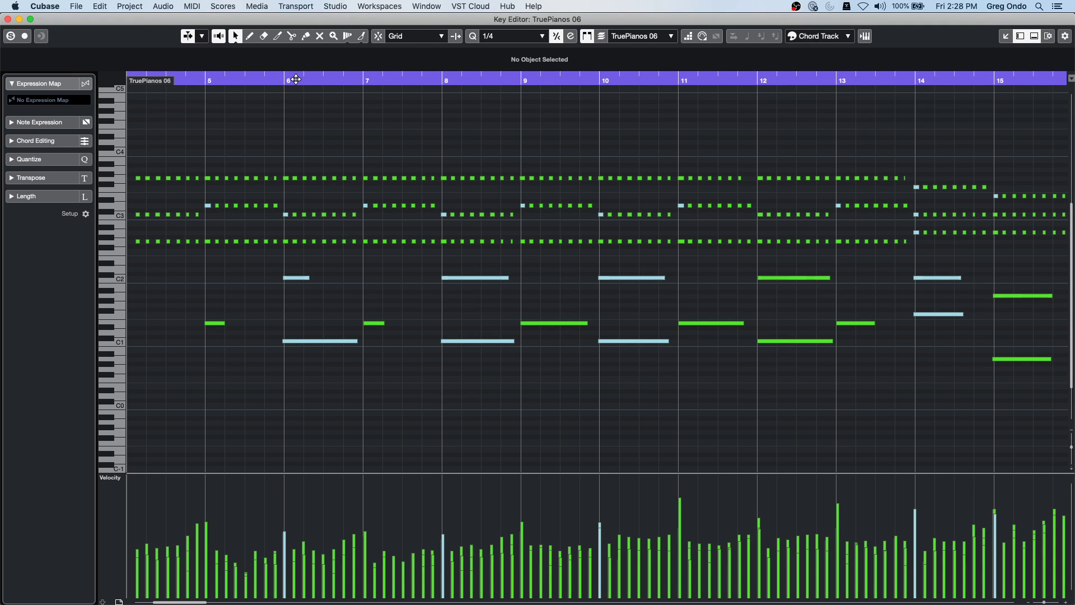
left_click_drag(295, 91, 297, 173)
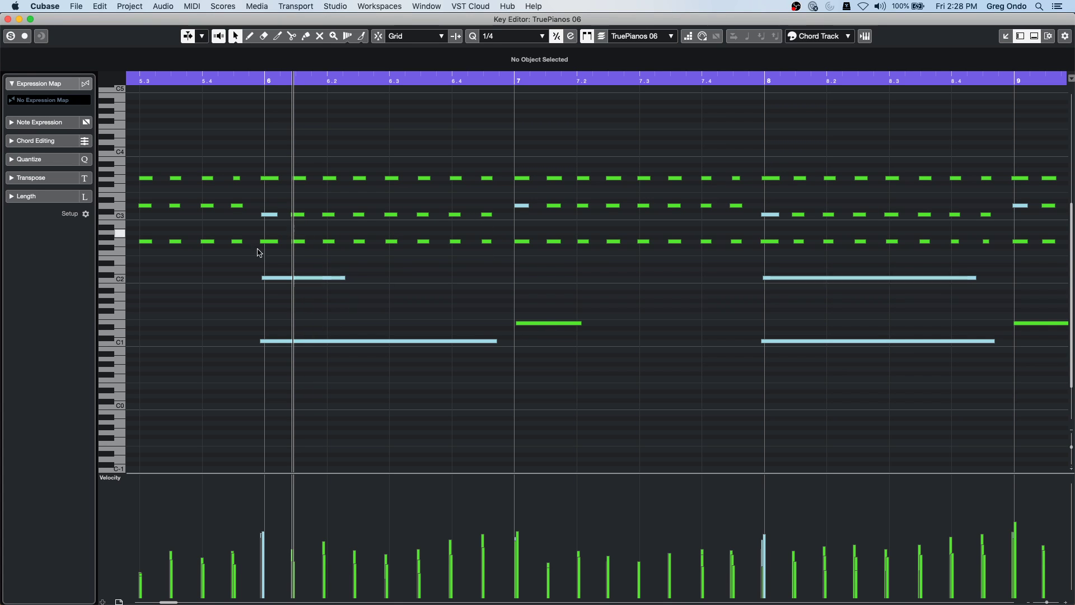
Step: Try raising the E1 bass note at bar 7 by two semitones to compare its chord color, and undo the pitch changes
left_click(553, 323)
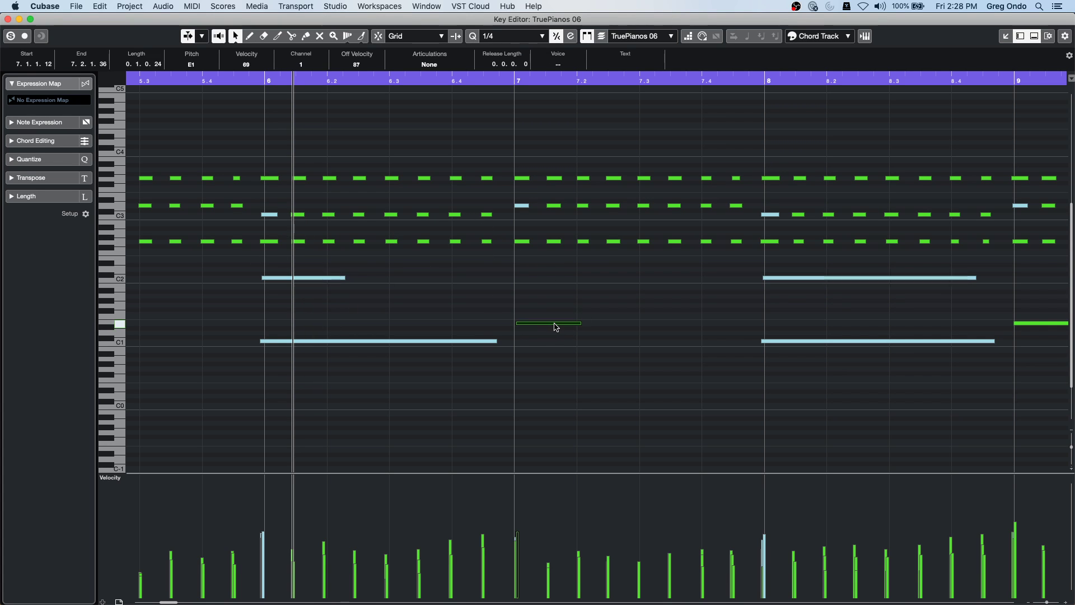
key("Up")
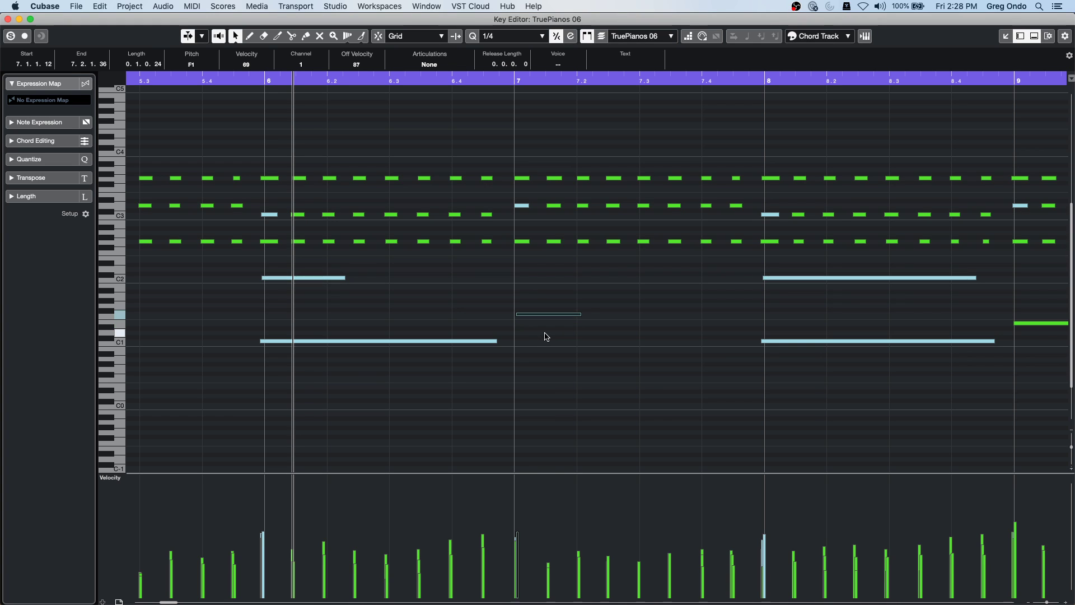
key("Up")
left_click(546, 336)
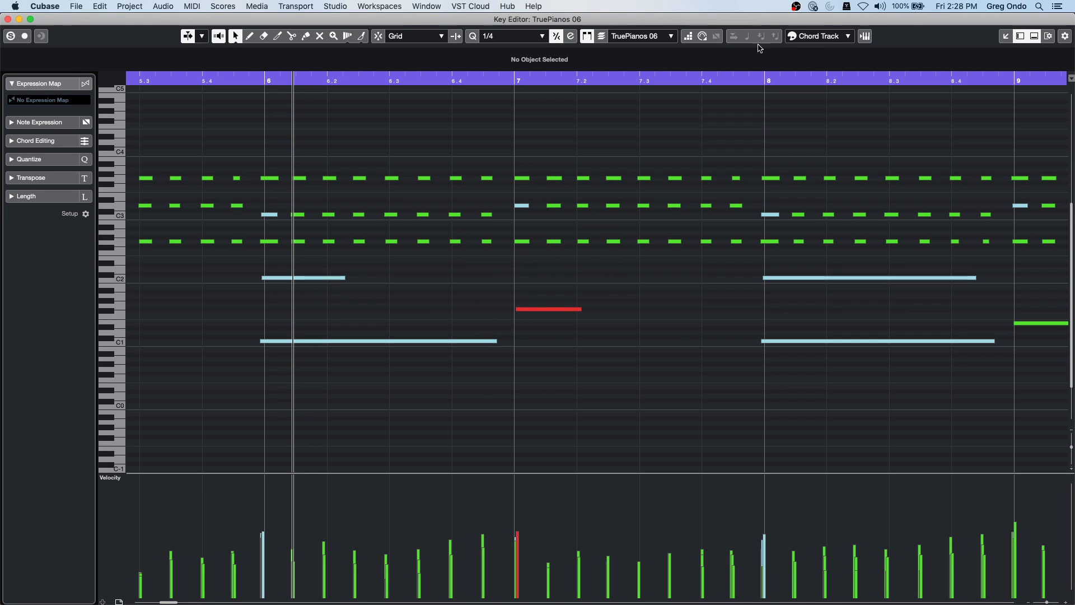
left_click(823, 35)
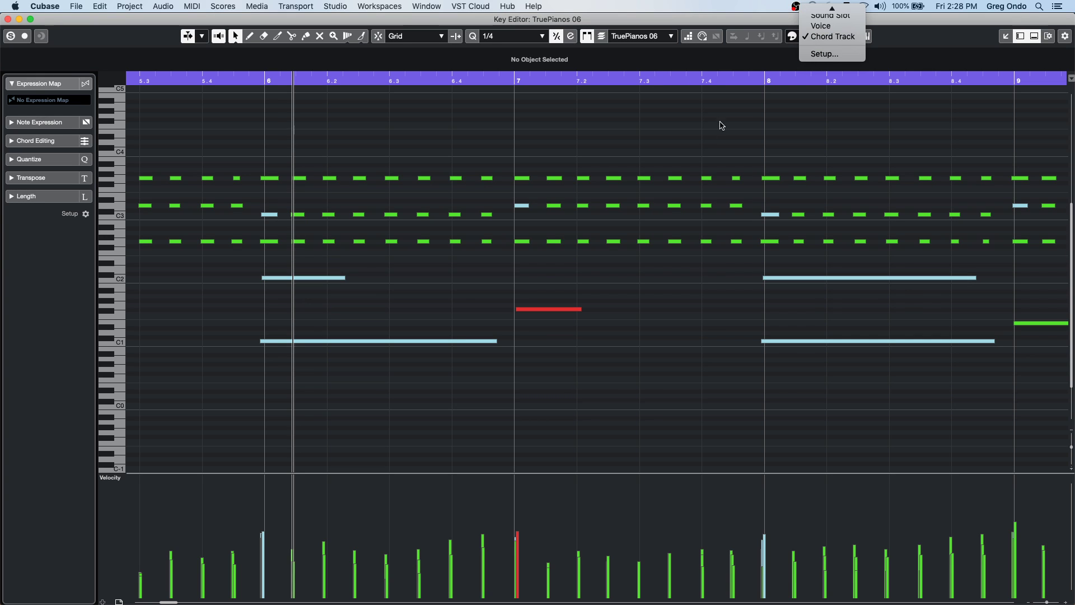
left_click(613, 282)
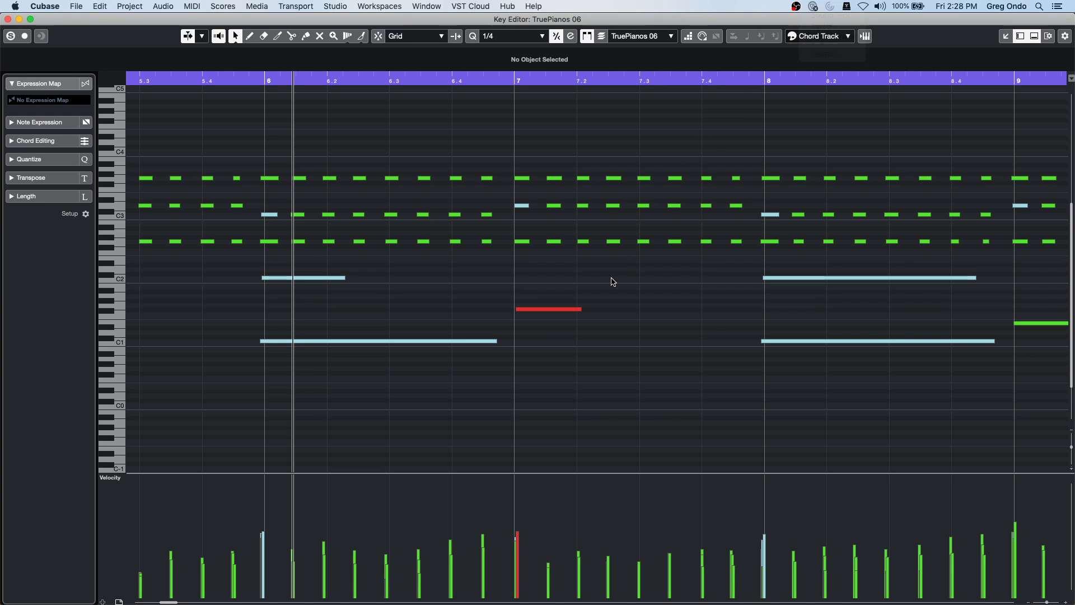
key("super+z")
key("super+z")
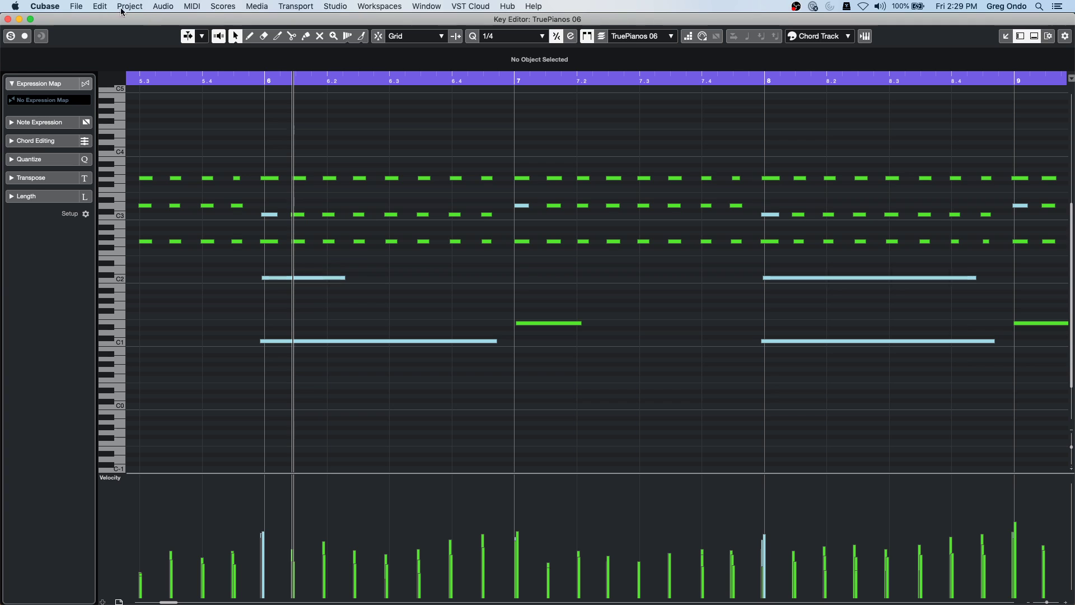
Step: Close the separate Key Editor window and select the harrison arpegg part at bar 41 together with the Fretless Bass part at bar 50
left_click(8, 19)
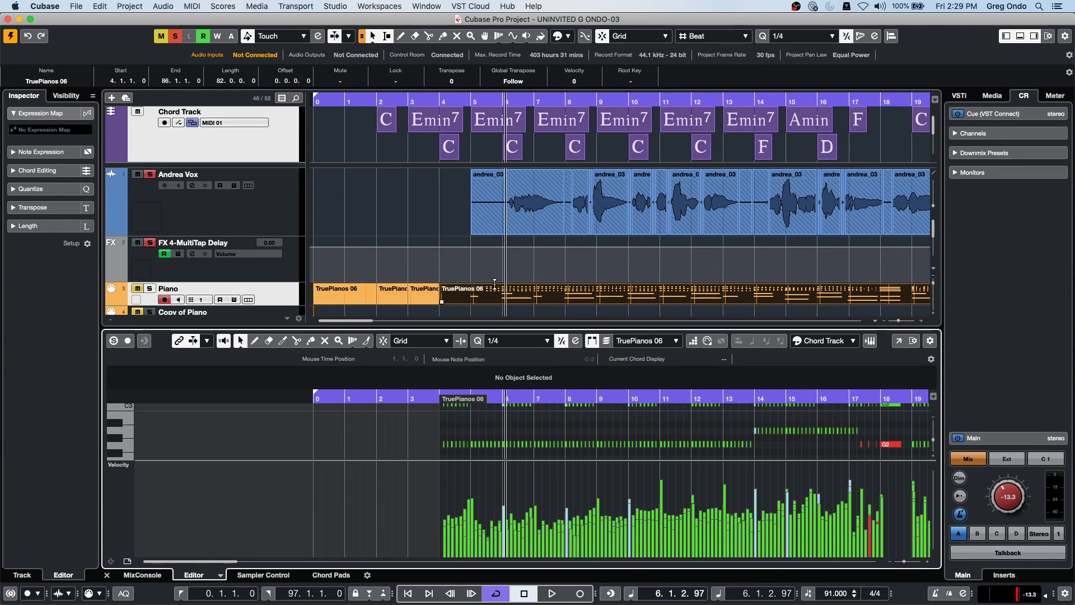
left_click_drag(462, 102, 469, 62)
scroll(480, 224, "down", 5)
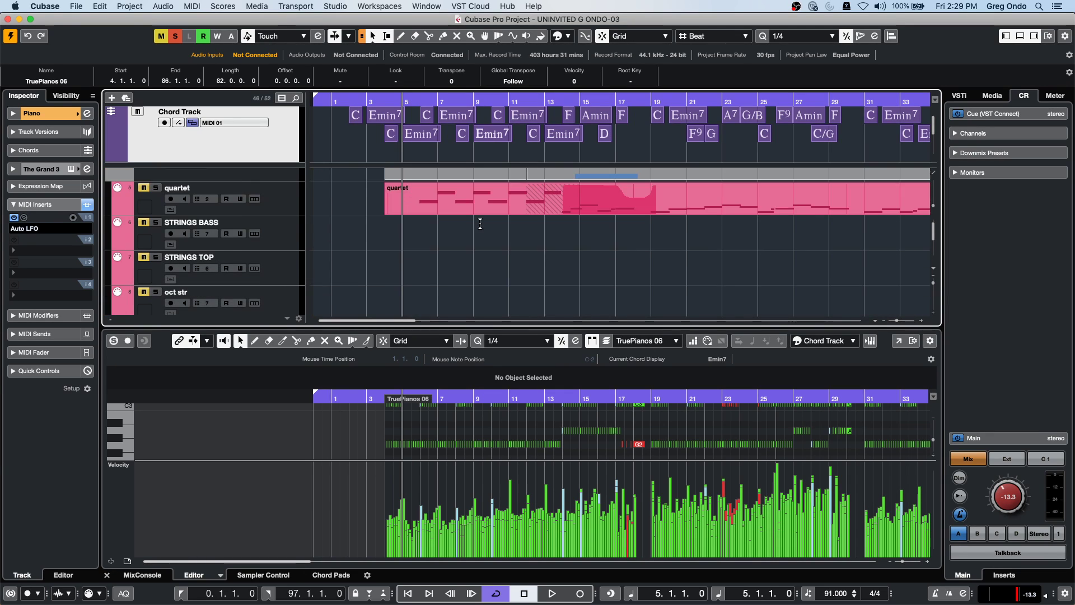
scroll(480, 224, "down", 2)
left_click(396, 95)
left_click_drag(396, 92, 402, 34)
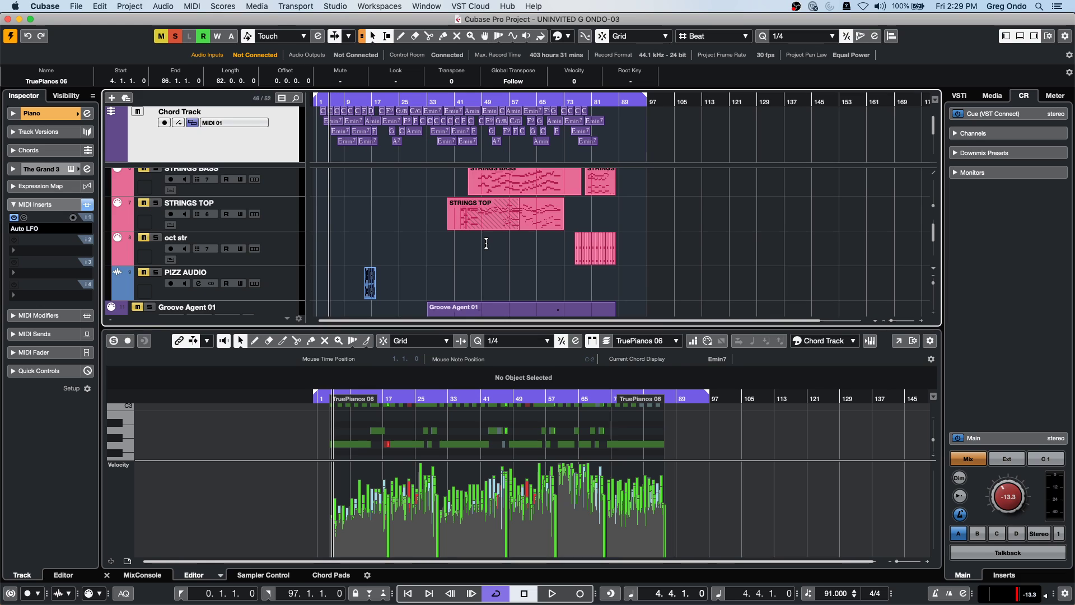
scroll(486, 243, "down", 3)
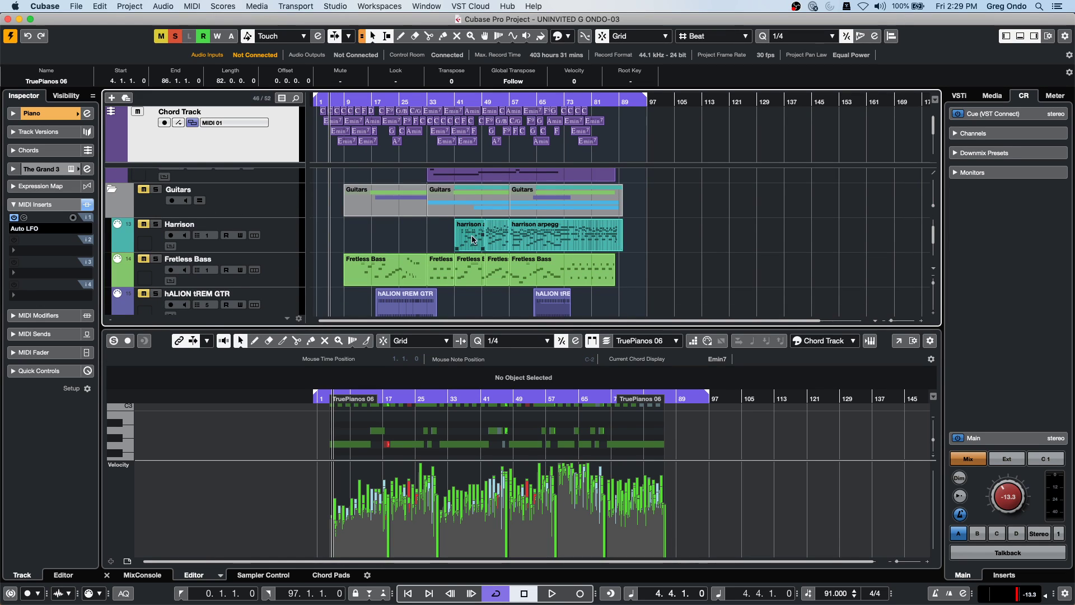
left_click(468, 244)
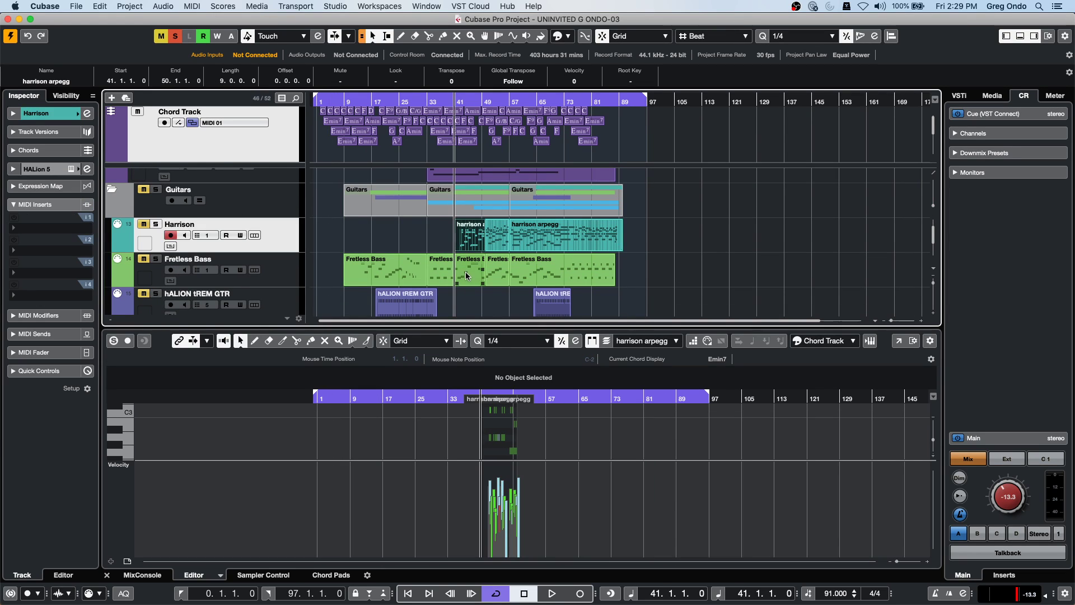
left_click(495, 274)
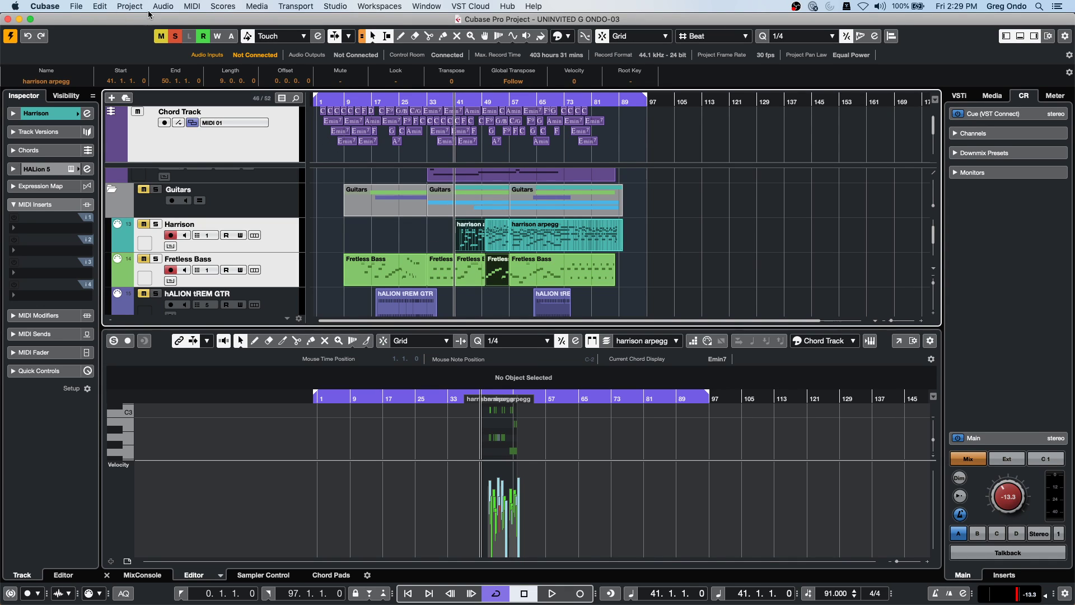
Step: Try to render the selected harrison arpegg and Fretless Bass parts in place, and clear the selection
left_click(102, 7)
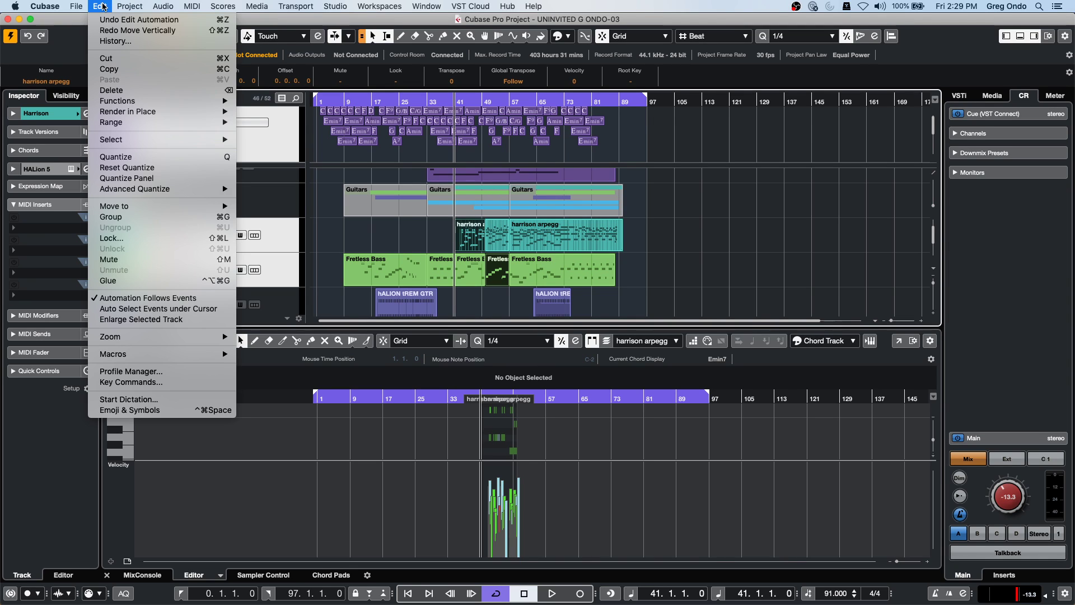
mouse_move(123, 114)
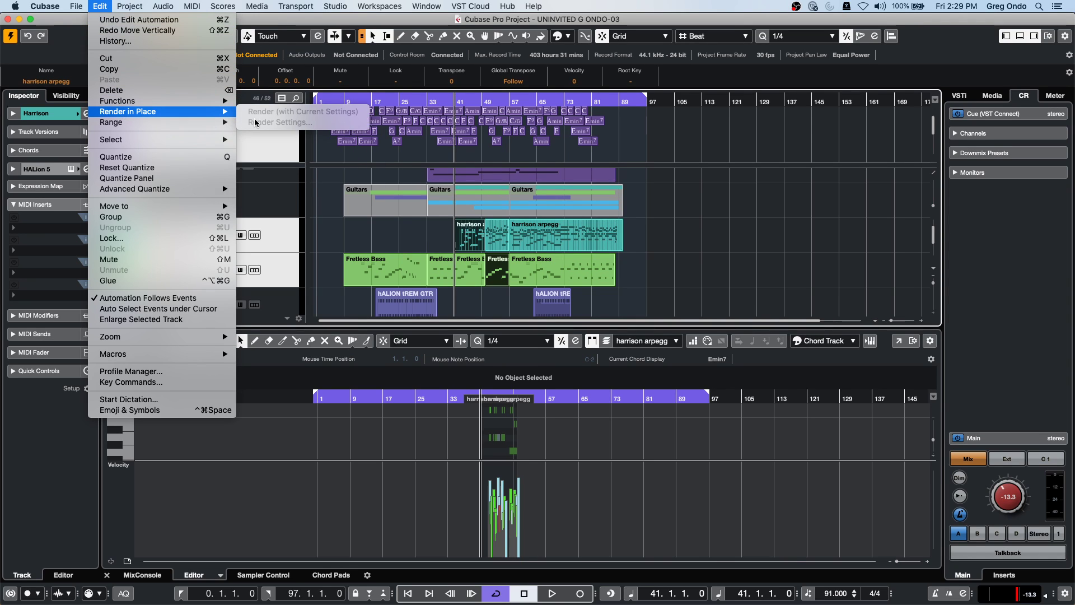
left_click(399, 233)
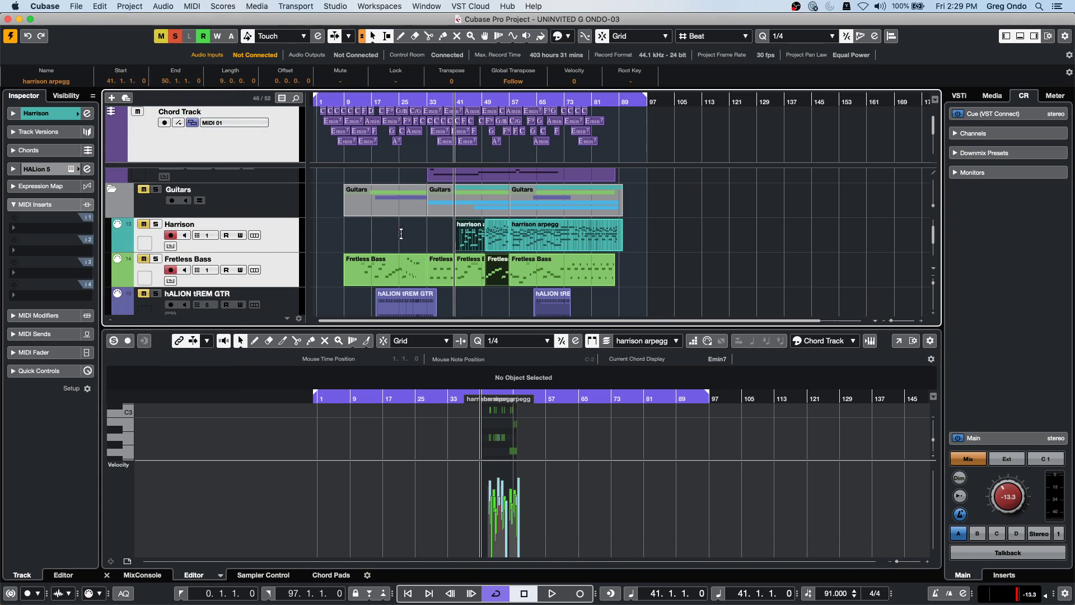
left_click(402, 236)
left_click(278, 202)
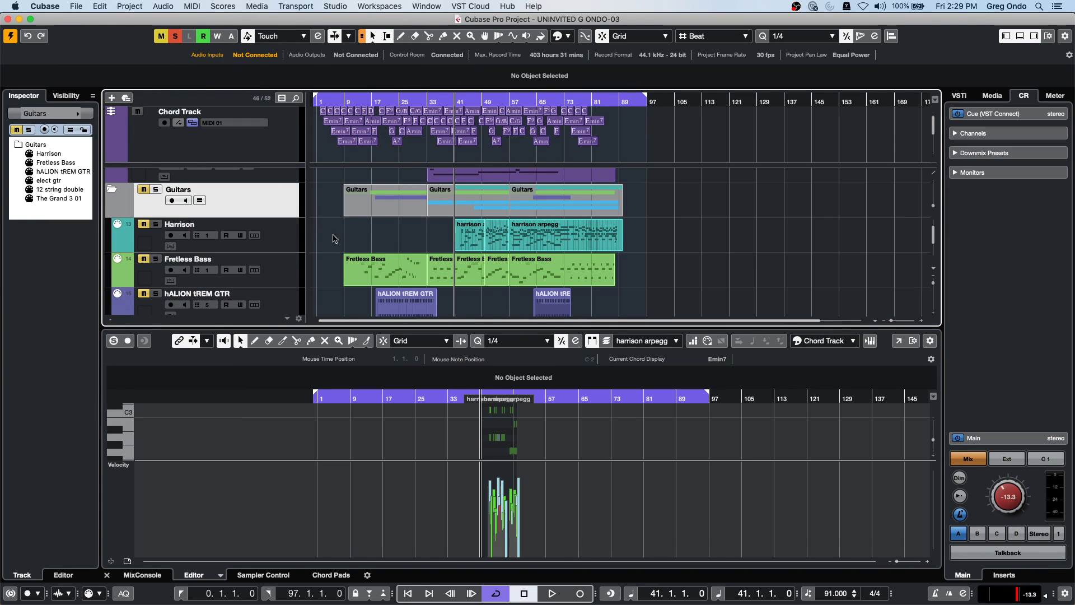
Step: Select the Fretless Bass part at bar 50 with the harrison arpegg part at bar 41 and retry rendering both in place
left_click(500, 273)
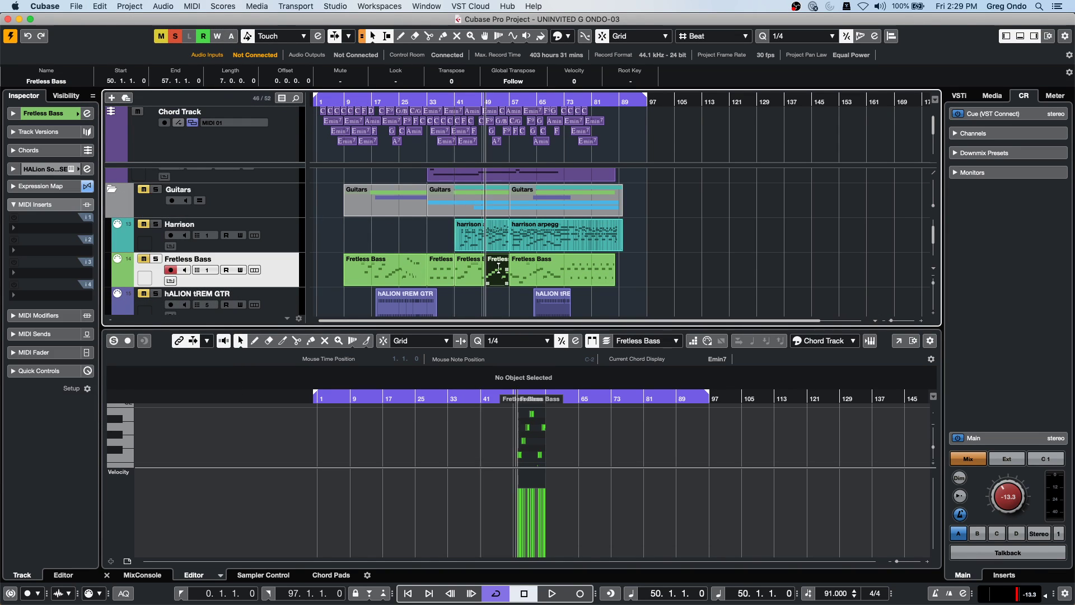
left_click(469, 248)
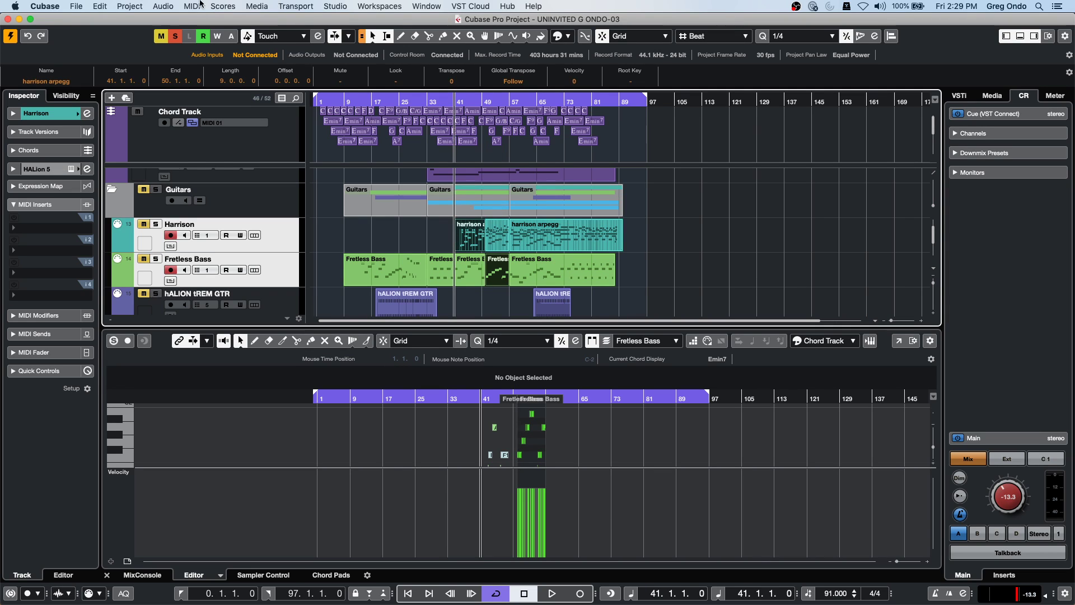
left_click(102, 6)
mouse_move(134, 114)
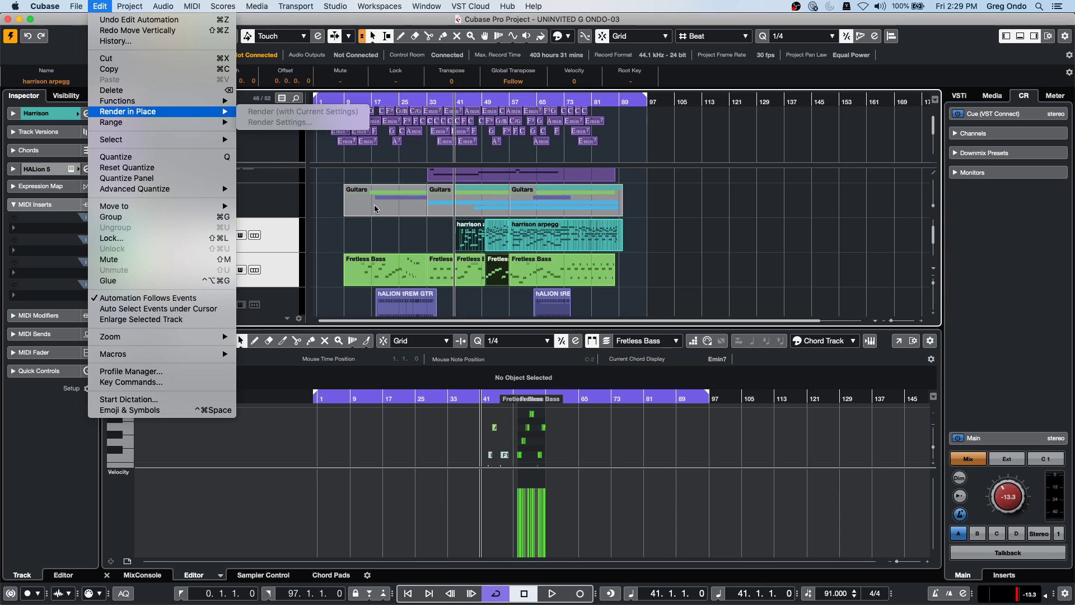
left_click(640, 266)
Step: Select only the first Fretless Bass part and try to render it in place
left_click(387, 271)
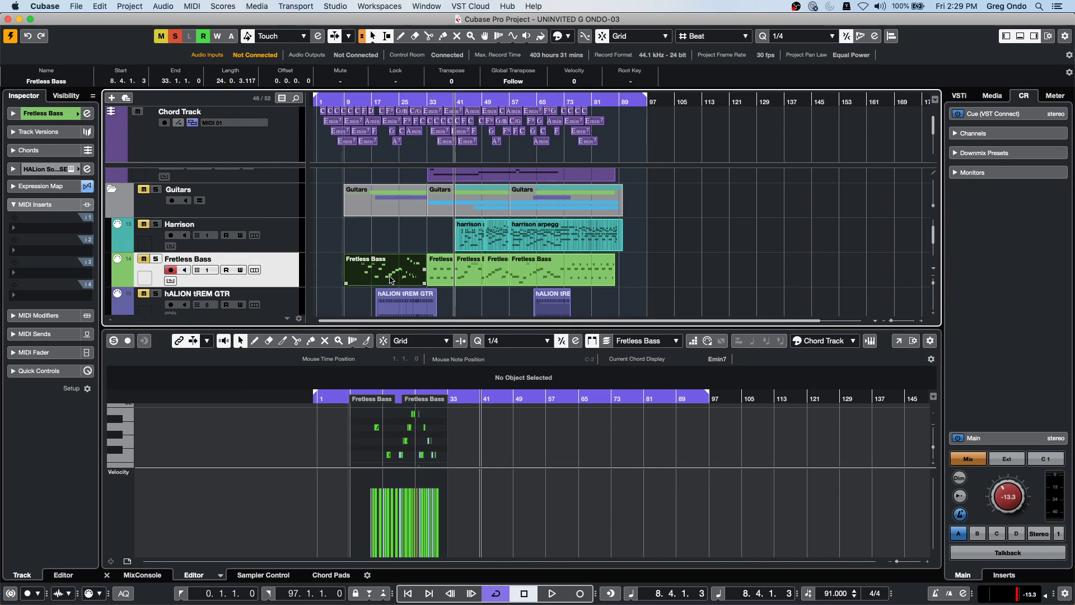
left_click(163, 7)
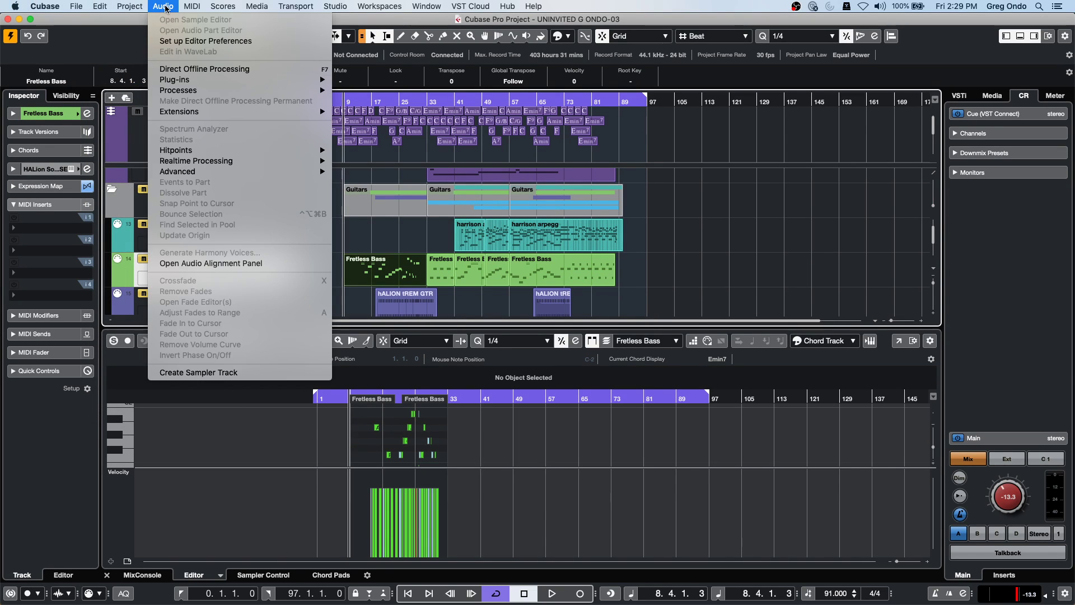
mouse_move(100, 6)
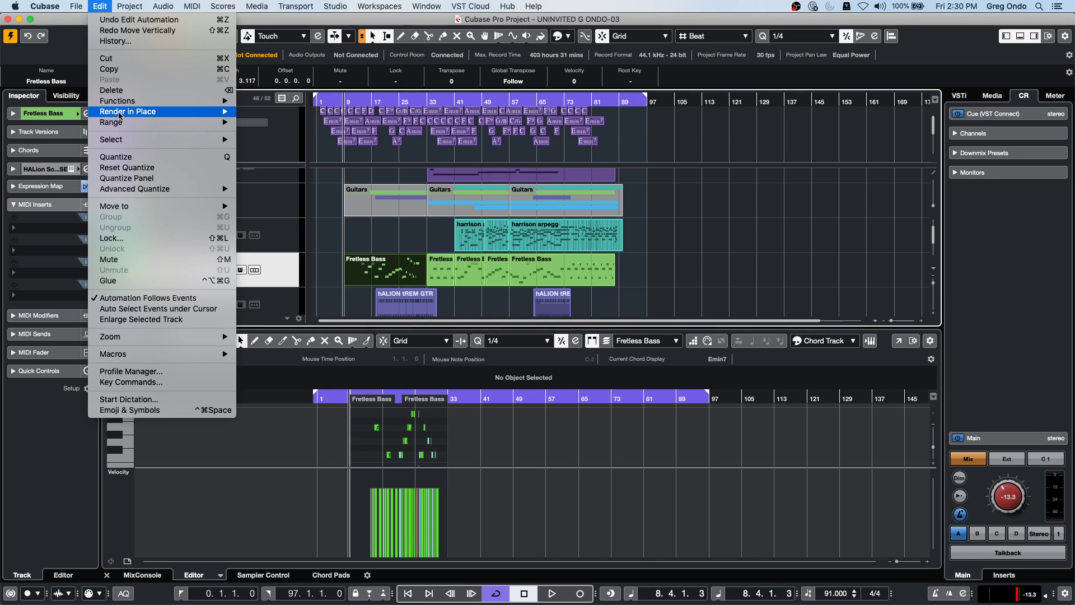
mouse_move(120, 114)
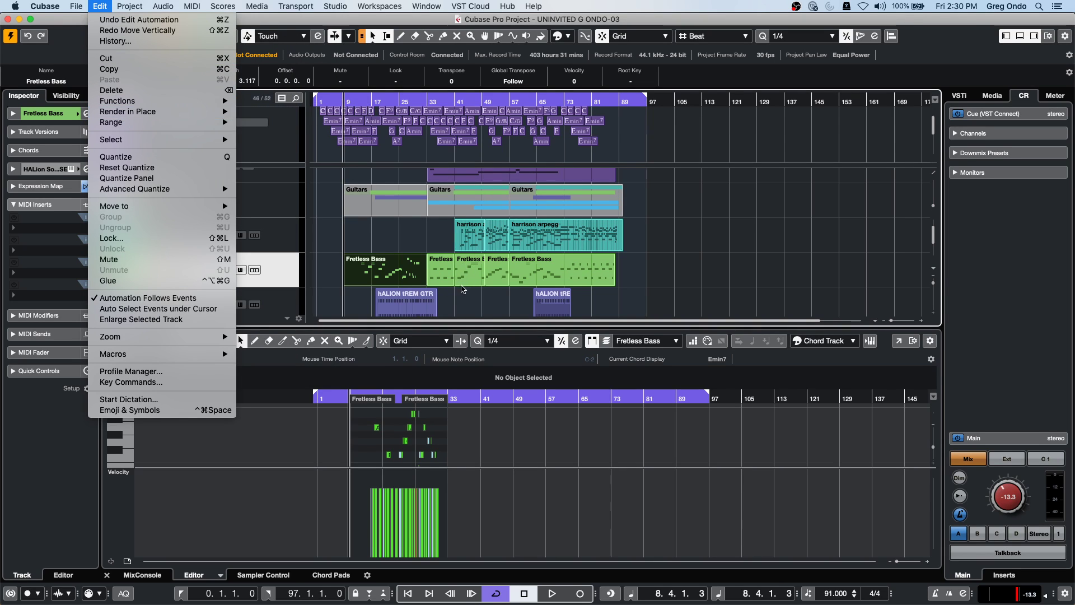
left_click(431, 241)
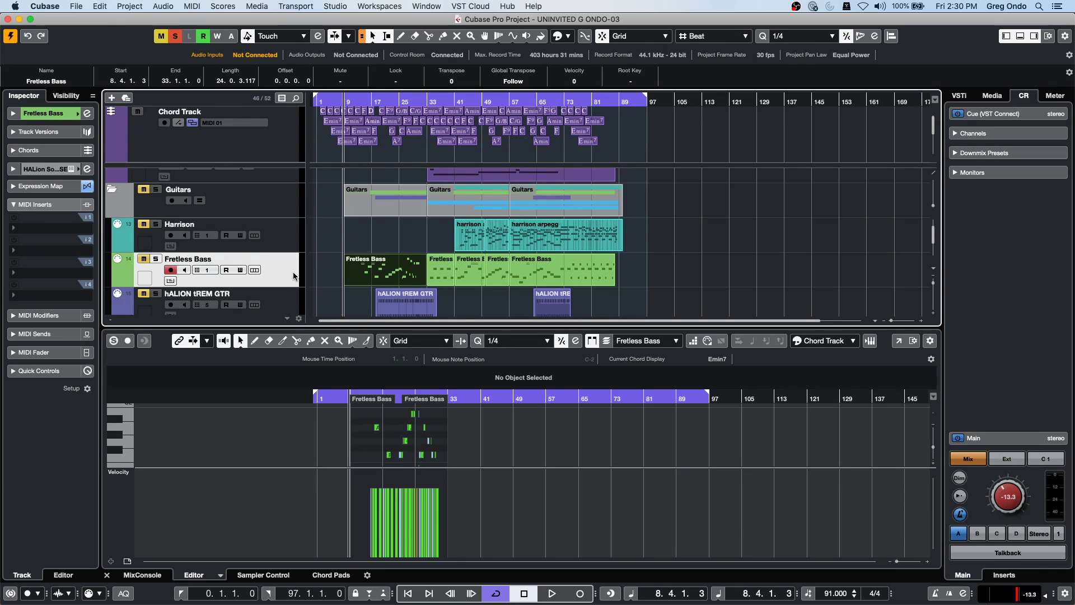
scroll(293, 275, "down", 4)
scroll(293, 275, "up", 3)
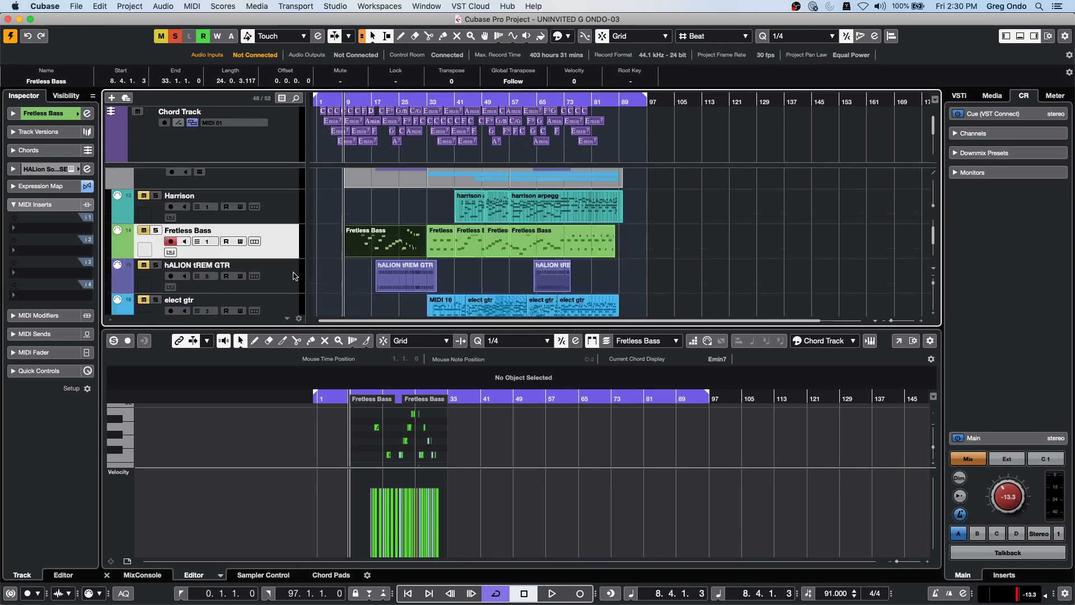
Step: Revert the project to its last saved version
left_click(78, 8)
left_click(101, 115)
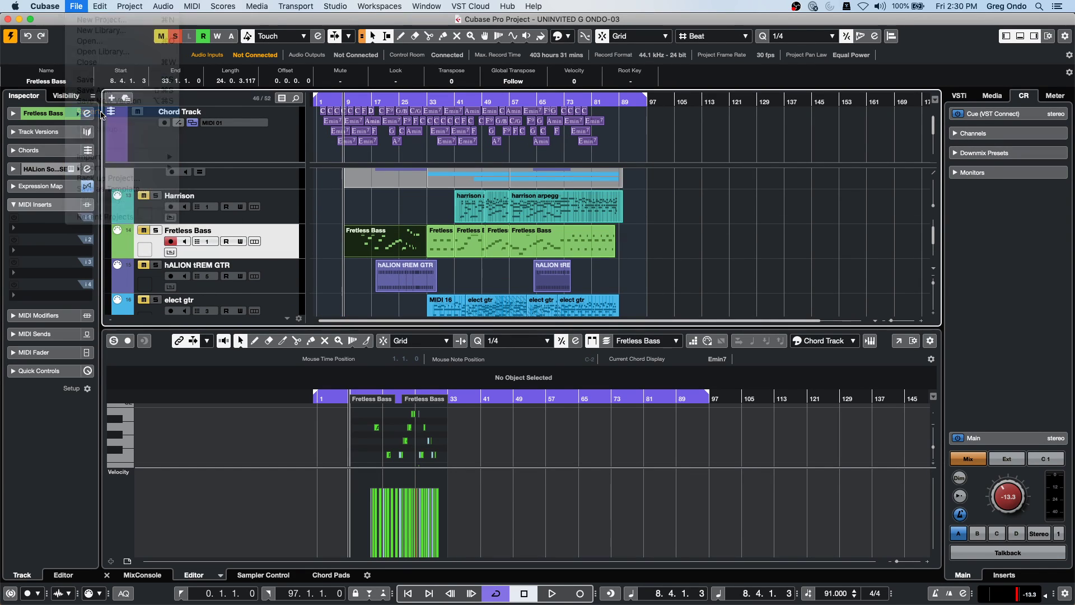
left_click(591, 216)
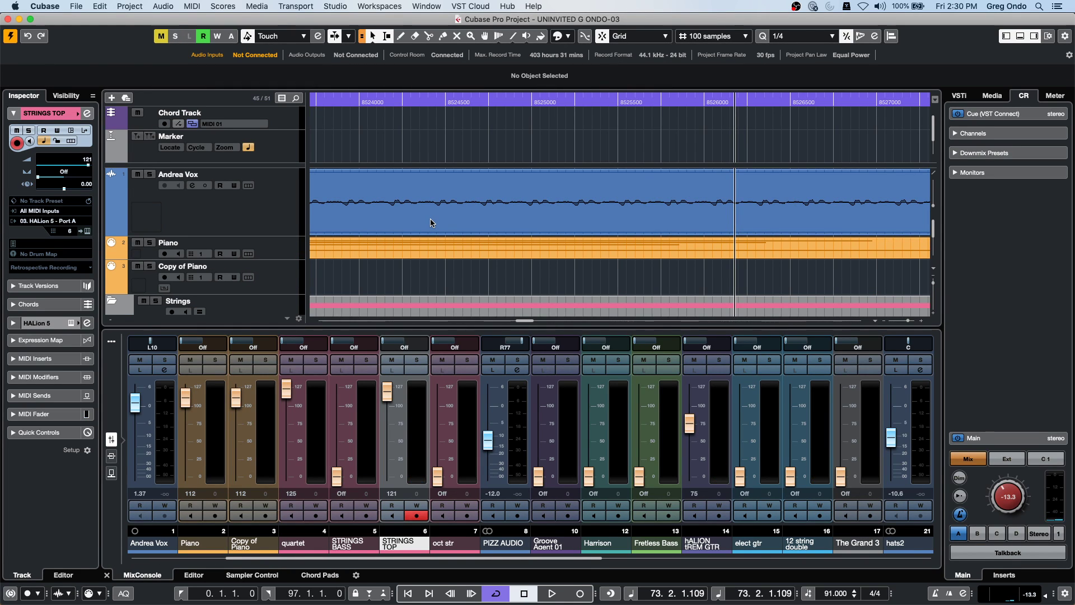
Step: Set the project ruler to display bars and beats instead of samples
left_click_drag(344, 105, 231, 26)
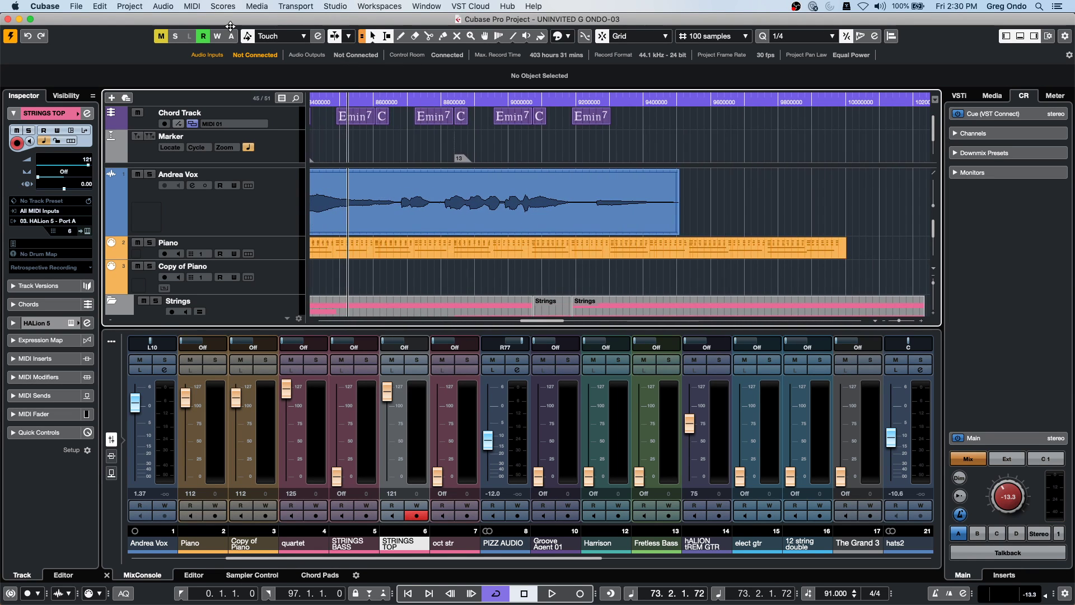
scroll(402, 210, "down", 8)
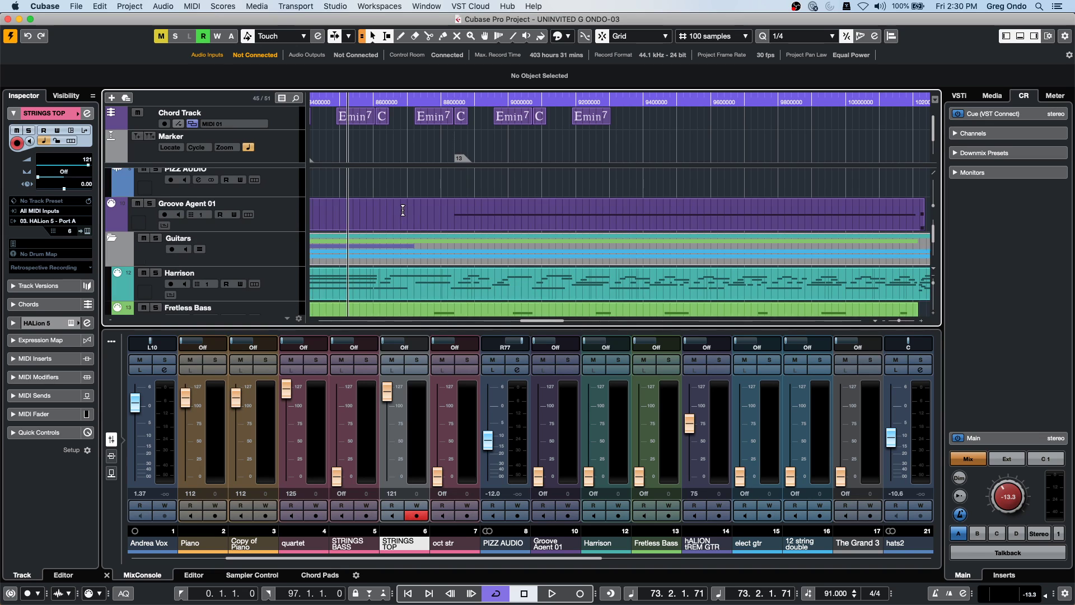
left_click_drag(394, 101, 399, 30)
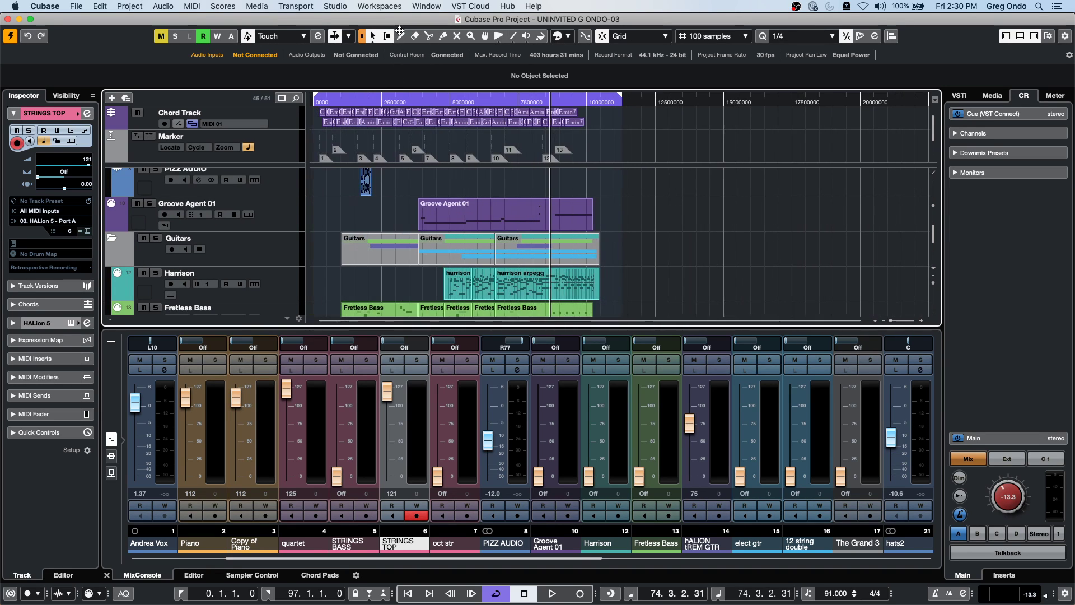
right_click(384, 97)
left_click(412, 102)
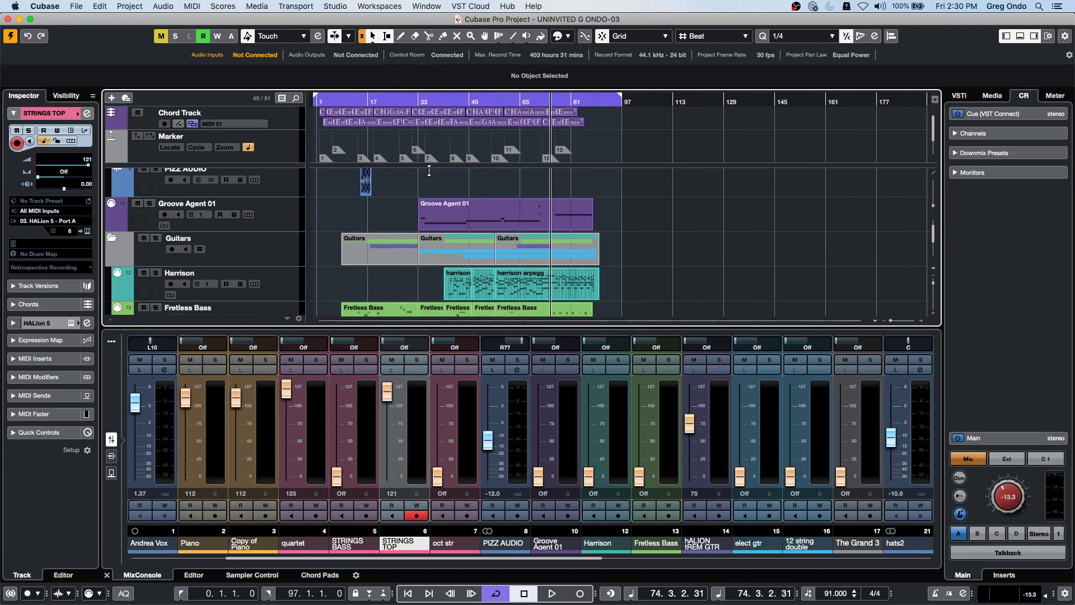
Step: Select the harrison arpegg part at bar 41 together with the Fretless Bass part at bar 50
scroll(461, 256, "down", 1)
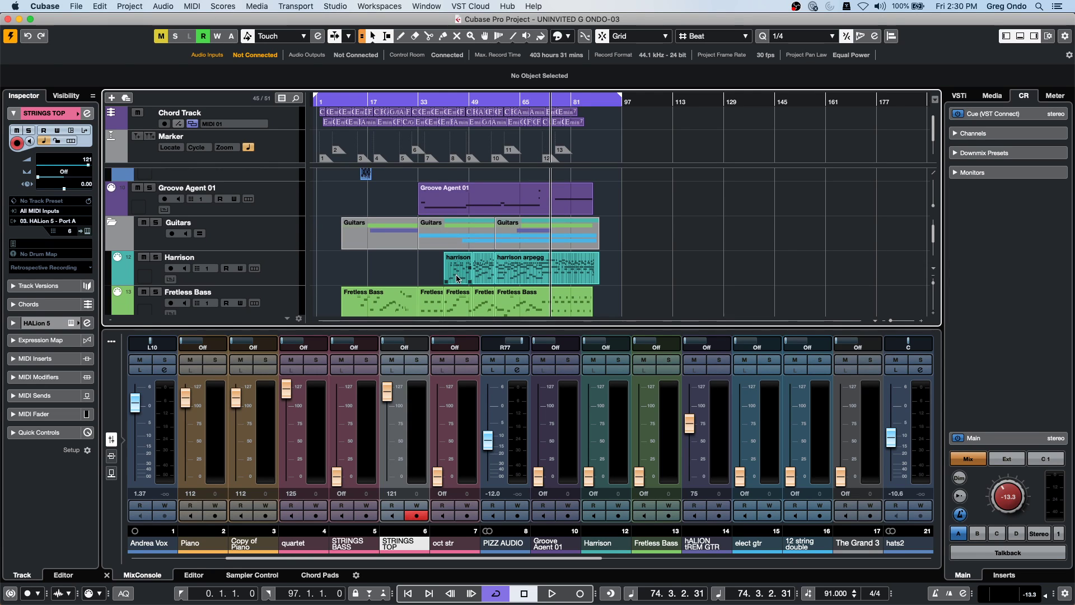
left_click(456, 277)
left_click(101, 6)
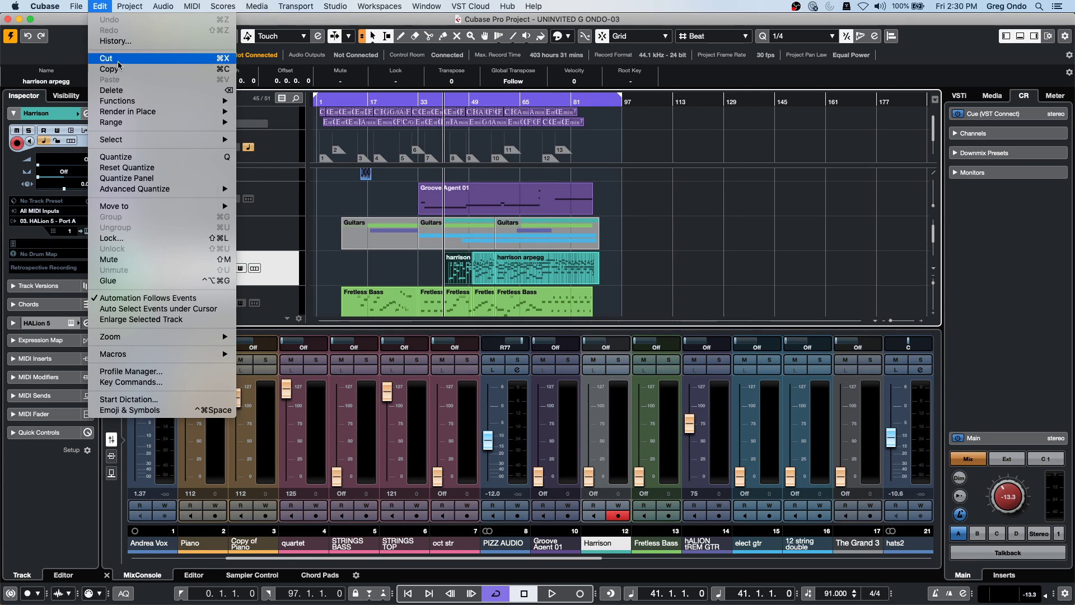
left_click(478, 304)
left_click(482, 305)
left_click(482, 303)
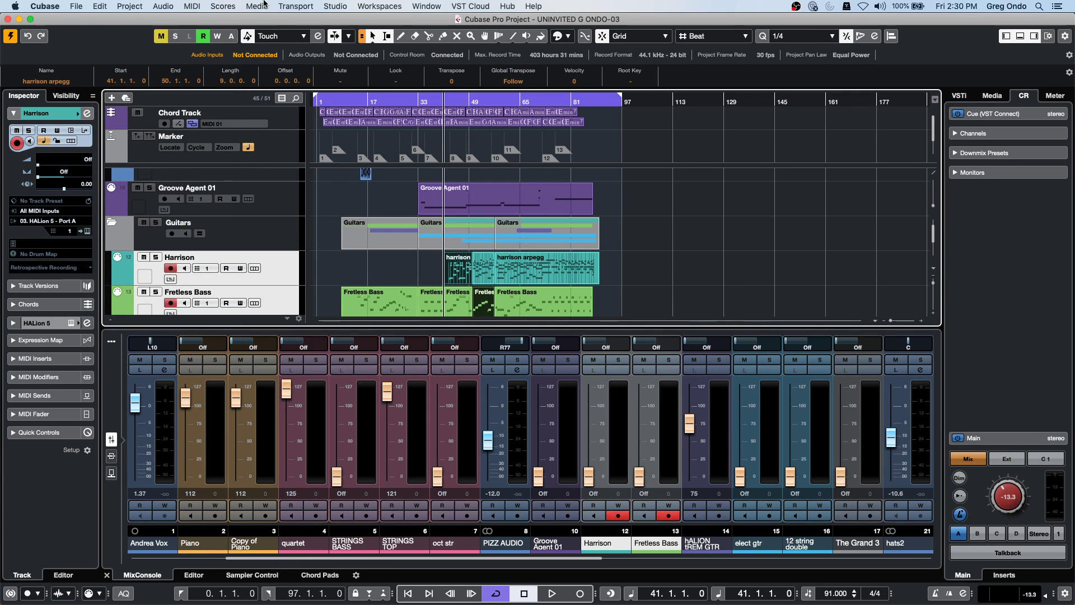
Step: Open the Render in Place settings for the two selected parts
left_click(99, 6)
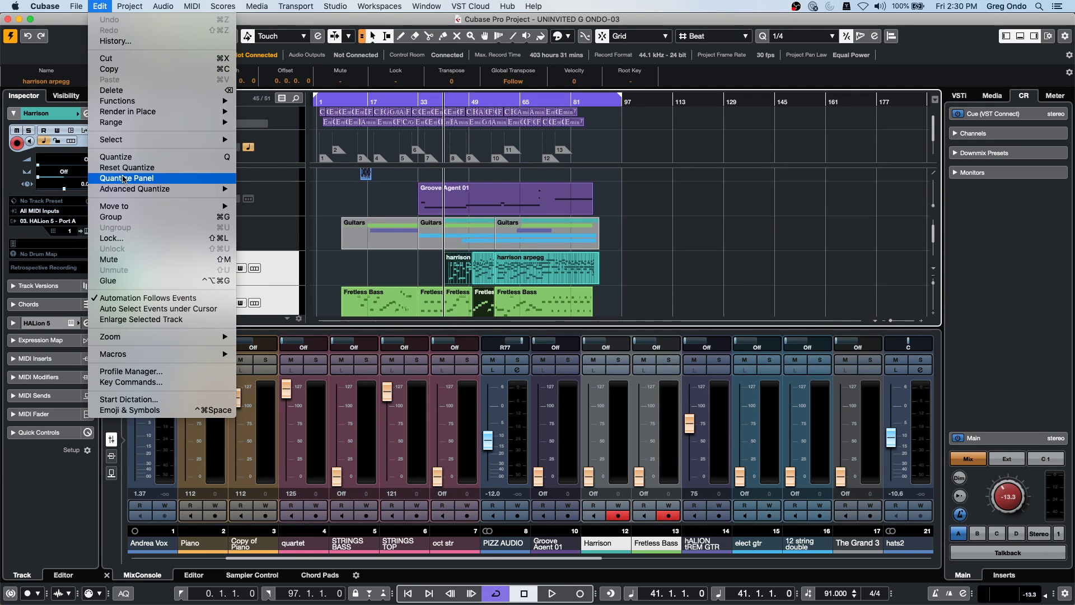
mouse_move(142, 112)
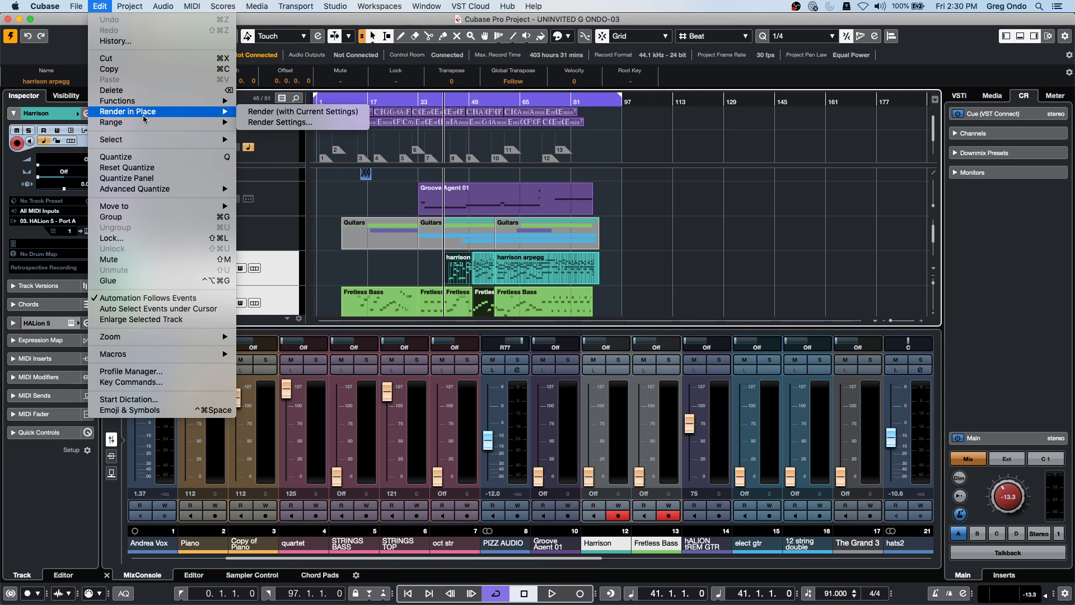
left_click(337, 123)
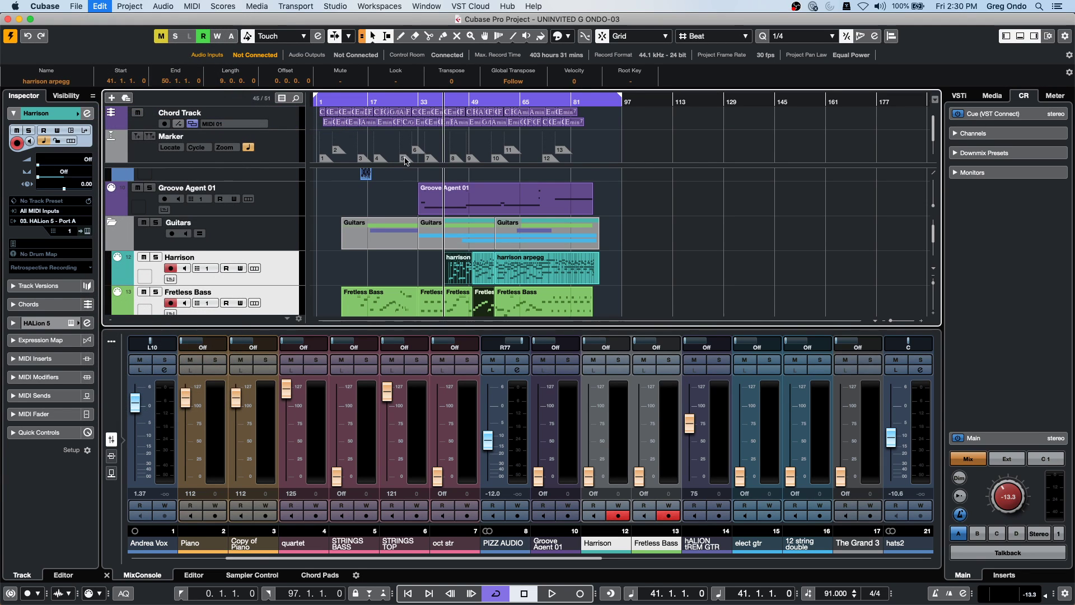
left_click_drag(501, 78, 203, 128)
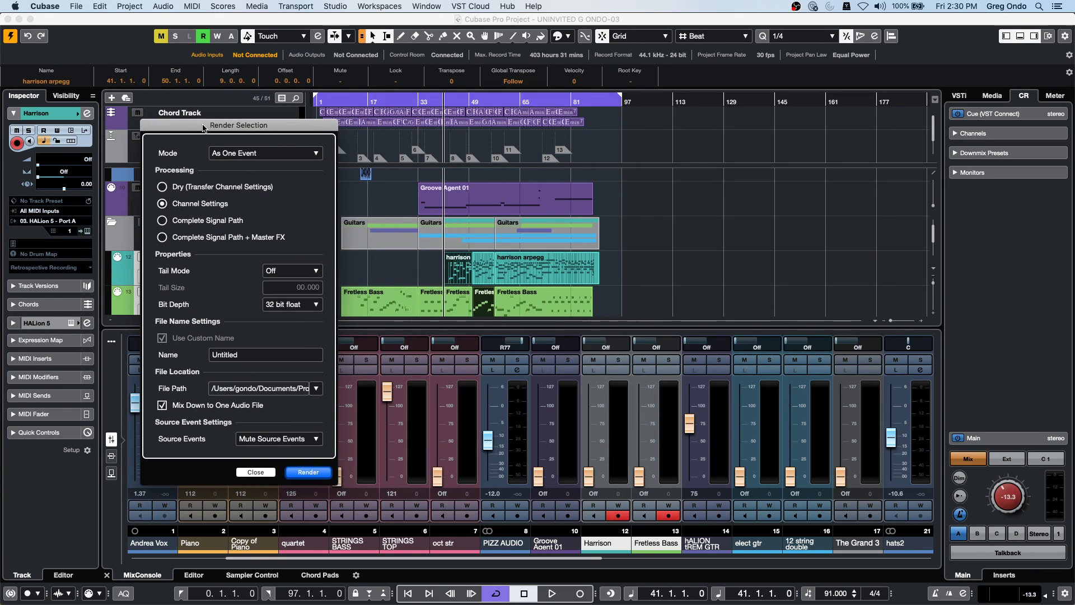
Step: Render the parts As One Event with Channel Settings, Mix Down to One Audio File off and Mute Source Events, and clear the selection
left_click(299, 155)
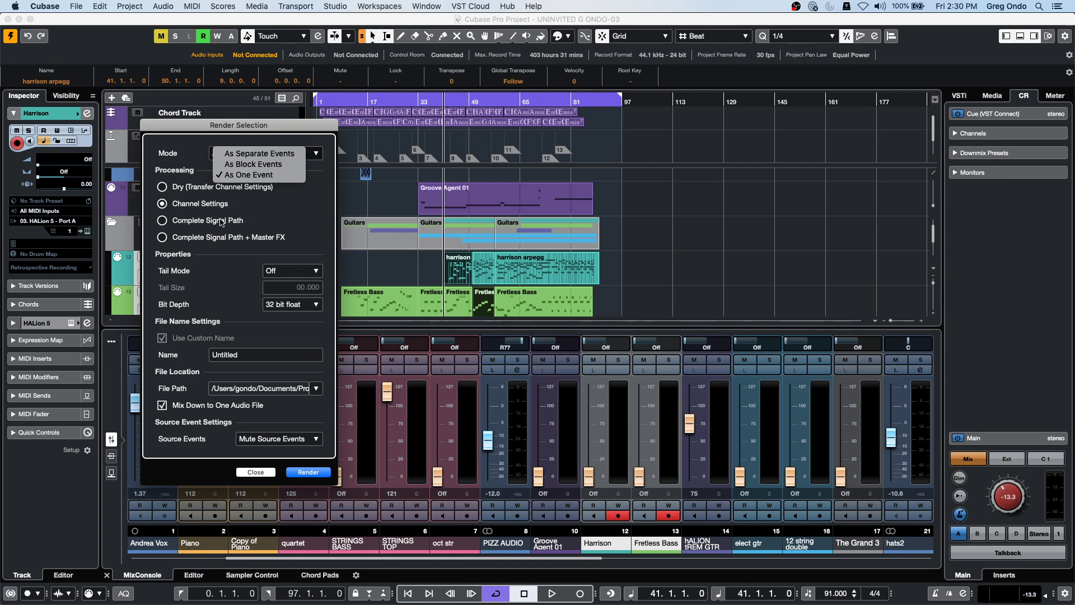
left_click(162, 187)
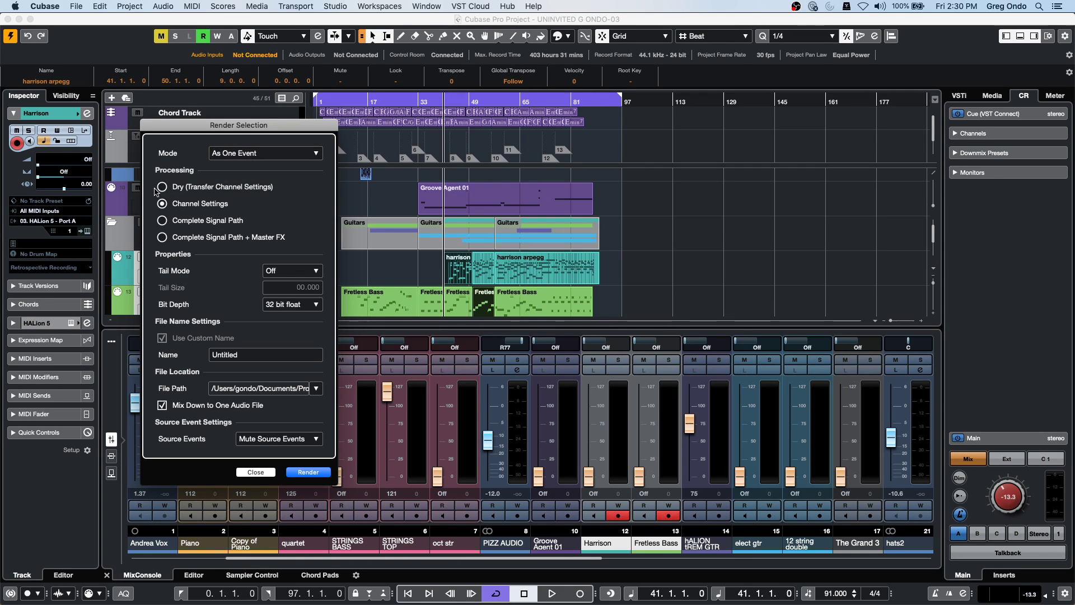
left_click(178, 206)
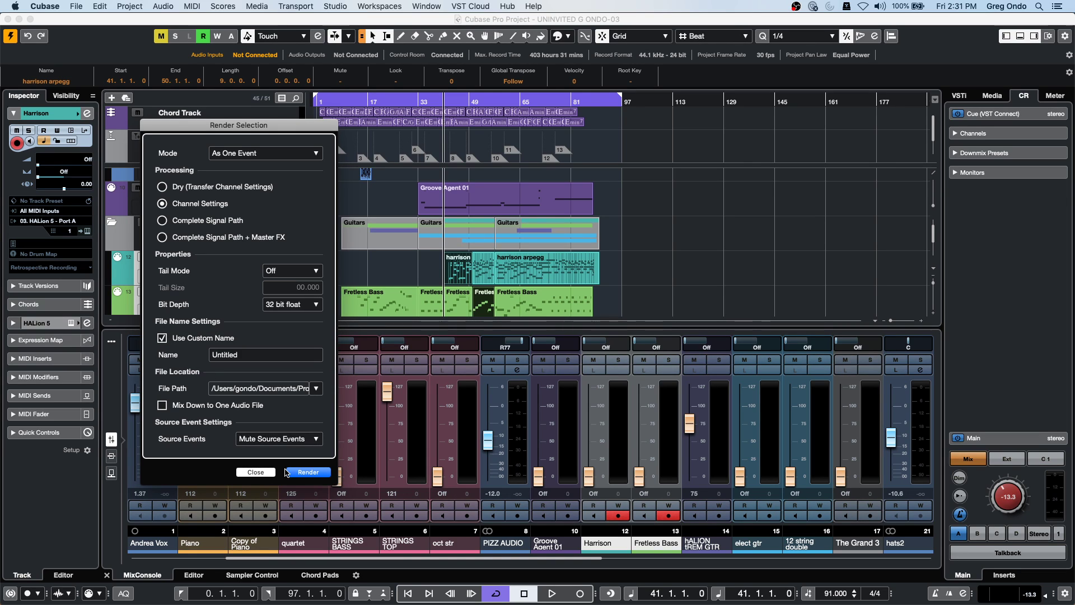
left_click_drag(298, 130, 862, 91)
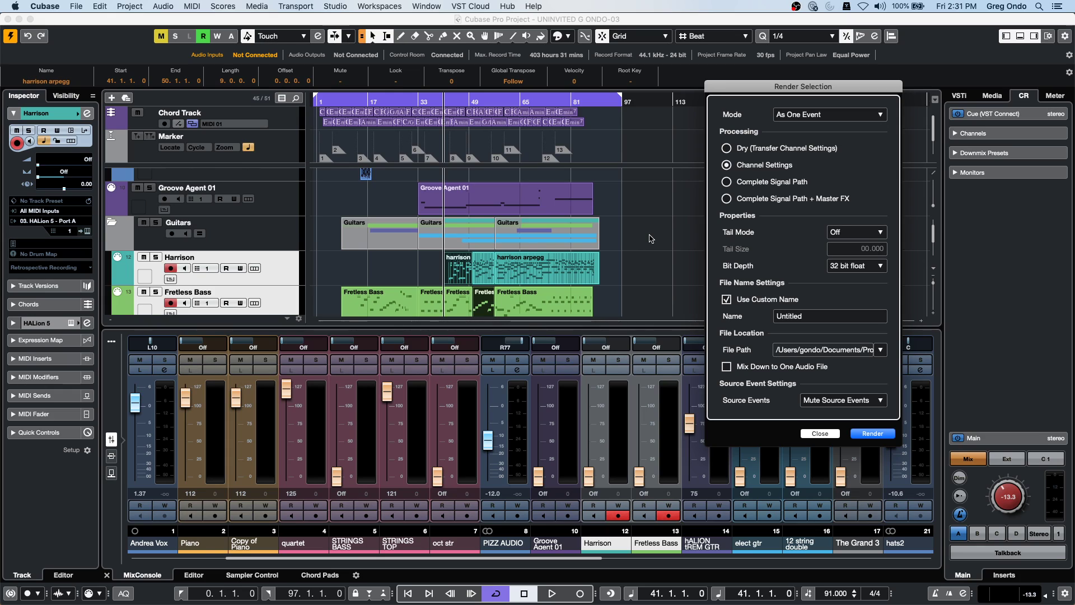
left_click(818, 399)
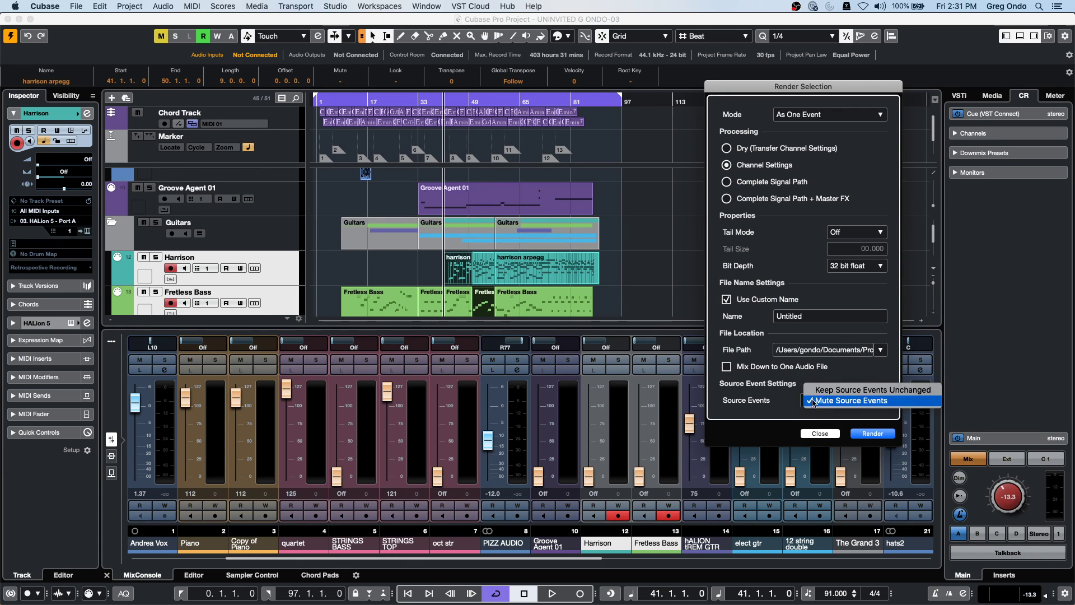
left_click(815, 401)
left_click(874, 433)
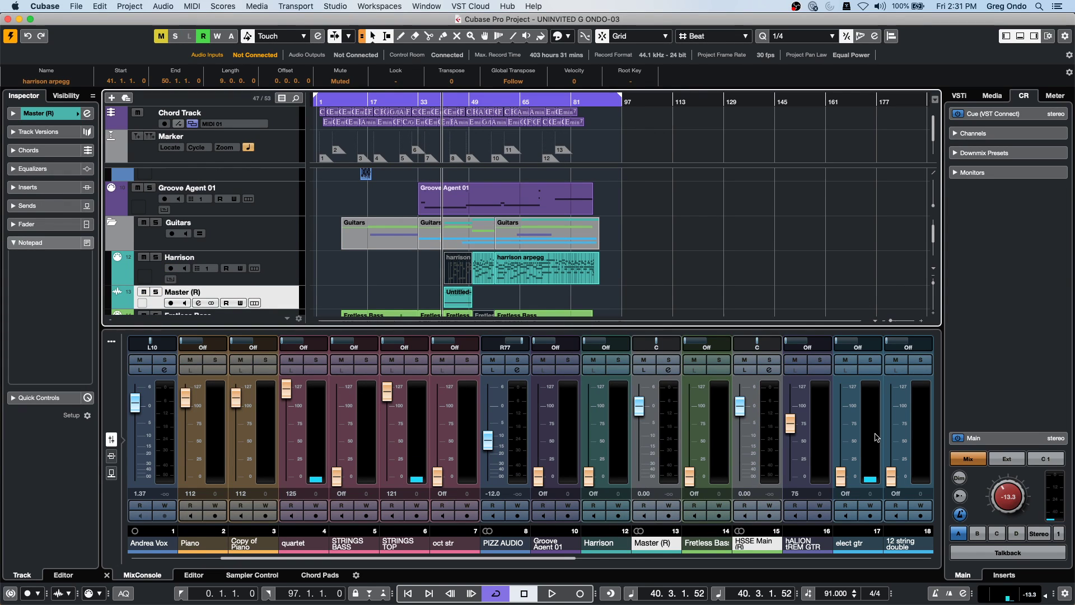
scroll(351, 287, "down", 2)
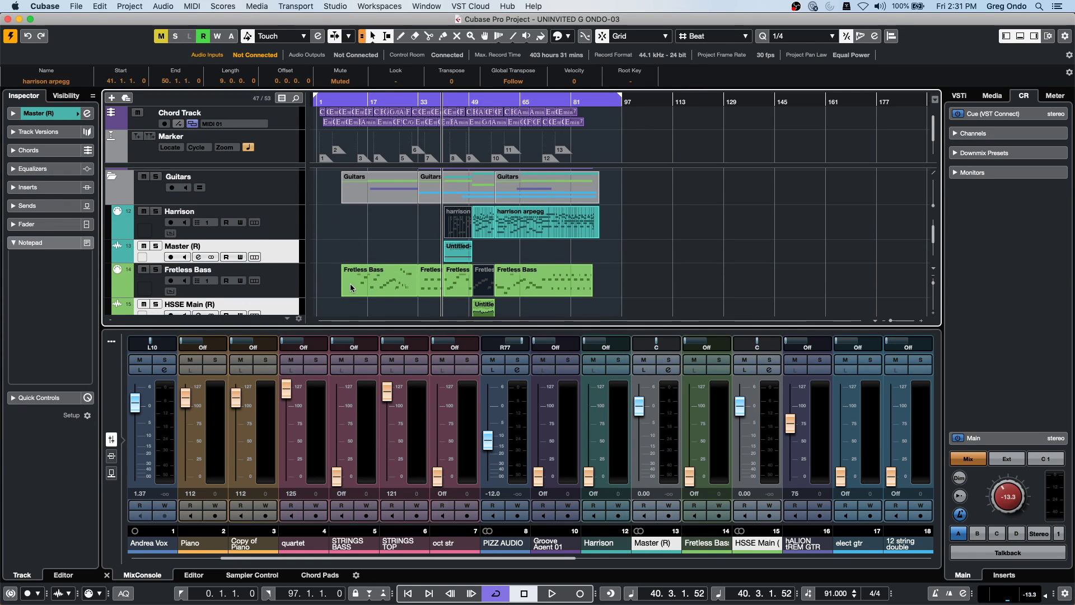
left_click(379, 259)
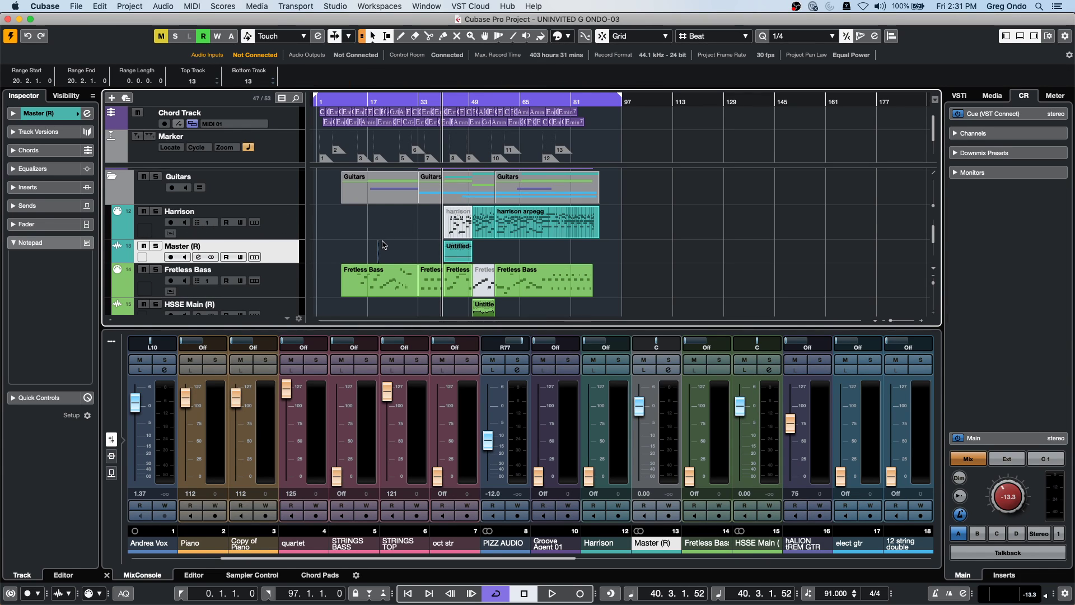
Step: Select the Harrison and Fretless Bass tracks together in the track list
left_click(292, 227)
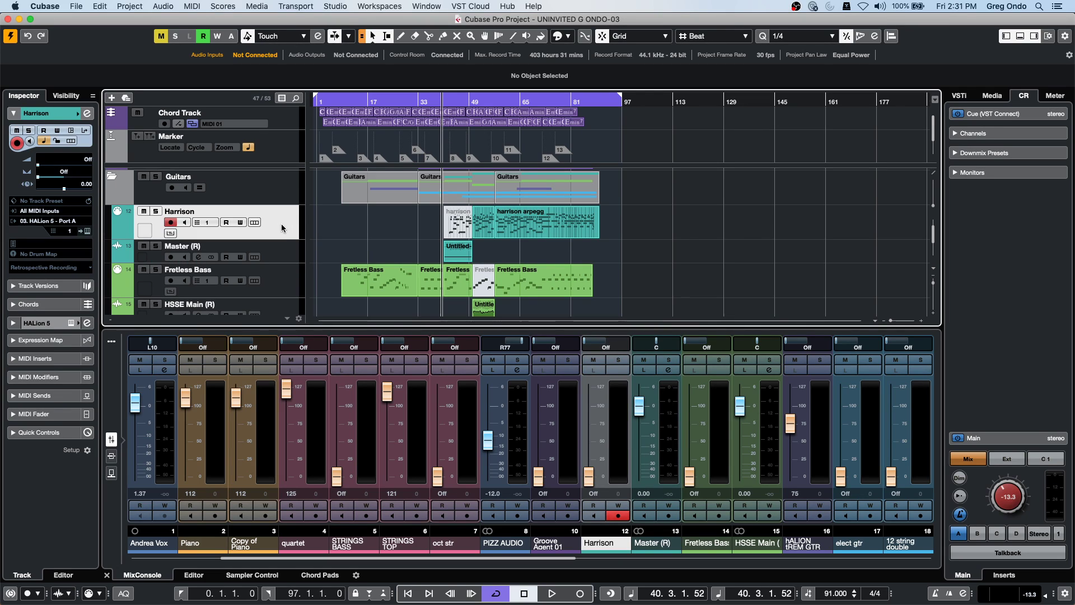
right_click(288, 288)
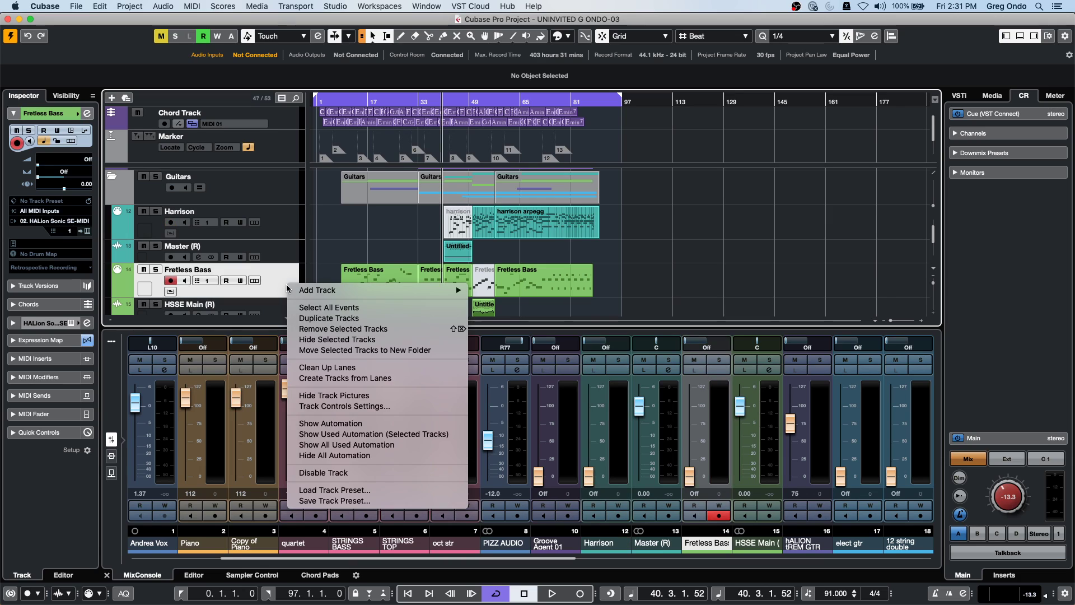
right_click(287, 223)
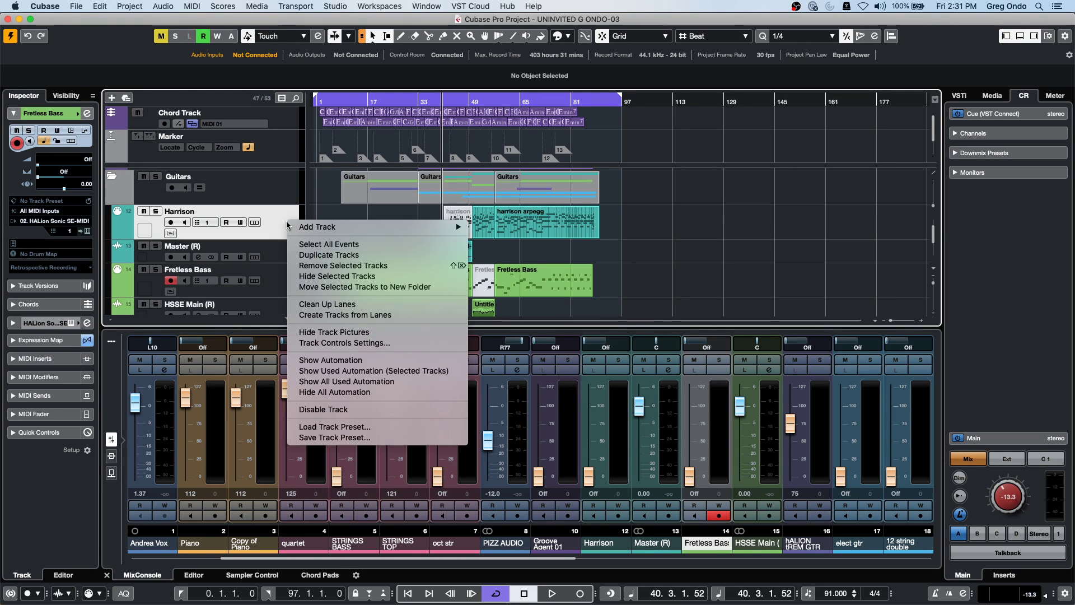
left_click(271, 281)
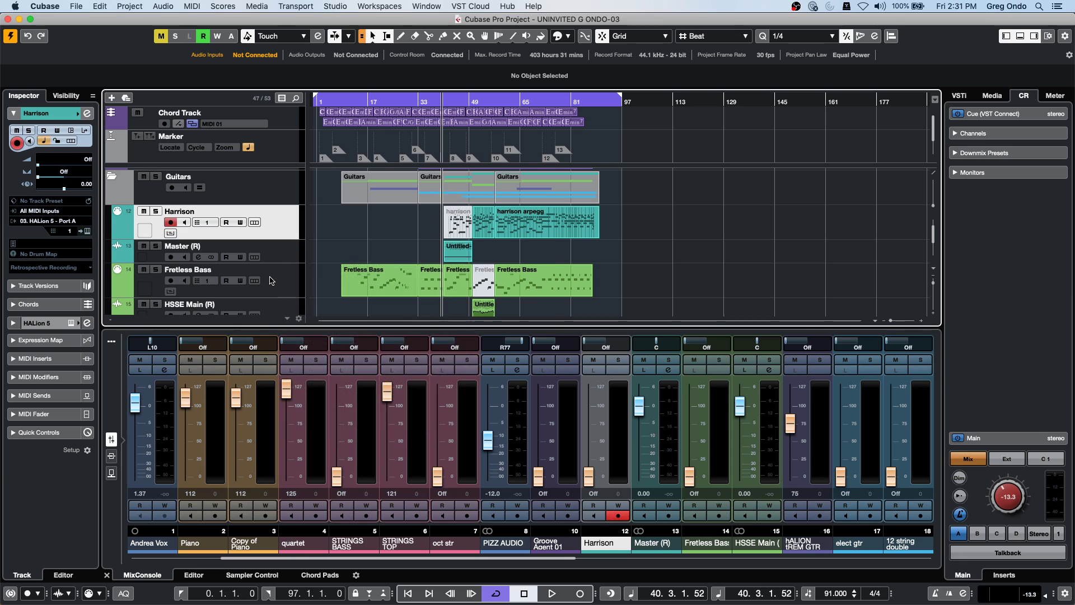
left_click(283, 284, "super")
right_click(281, 282)
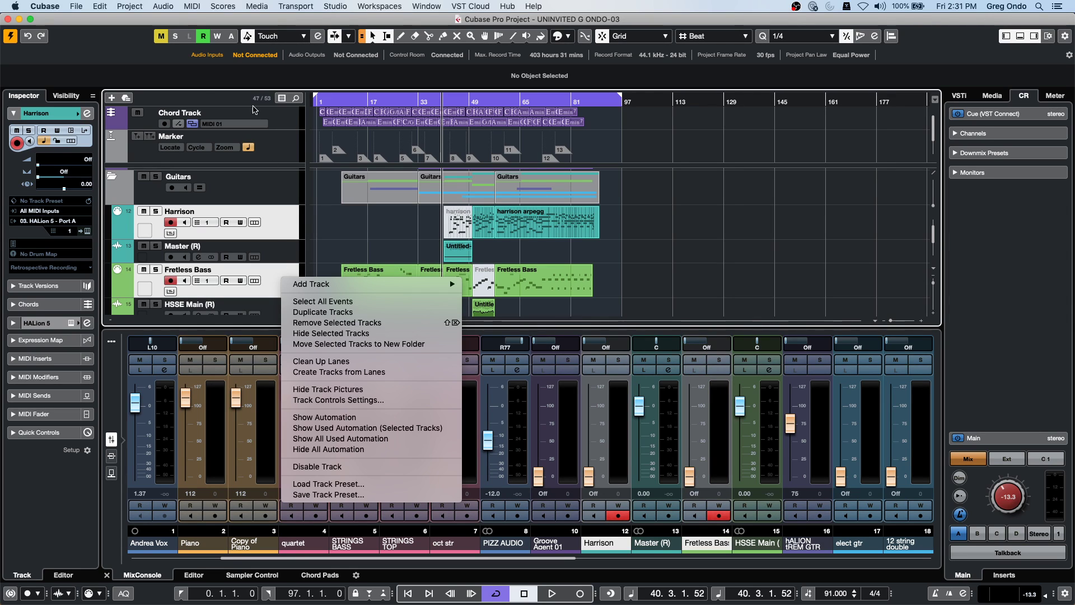
Step: Open the Render in Place settings for the two selected tracks
left_click(127, 5)
left_click(127, 5)
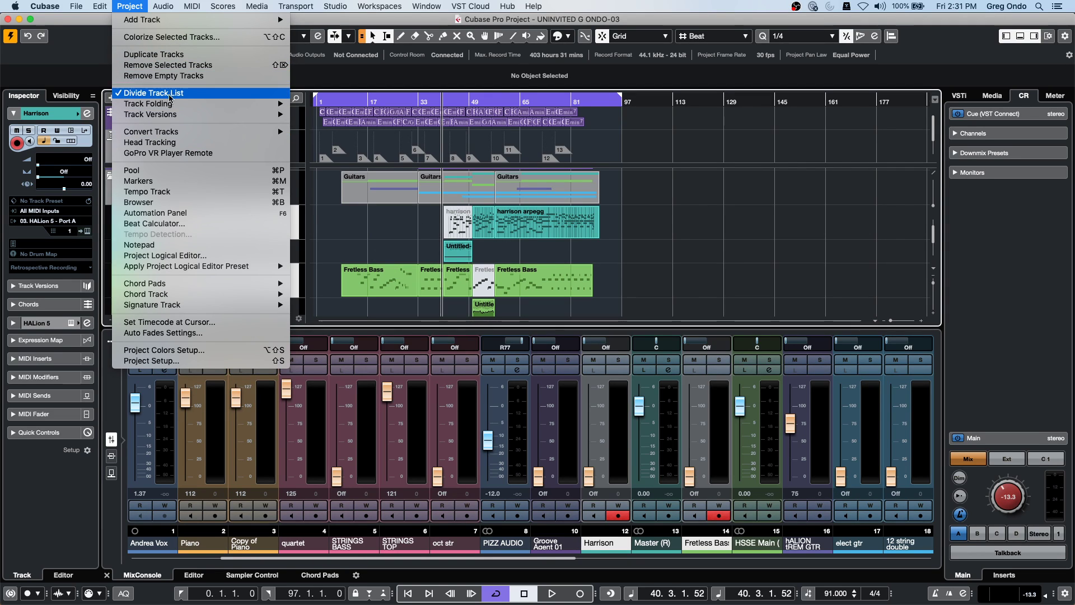
mouse_move(166, 107)
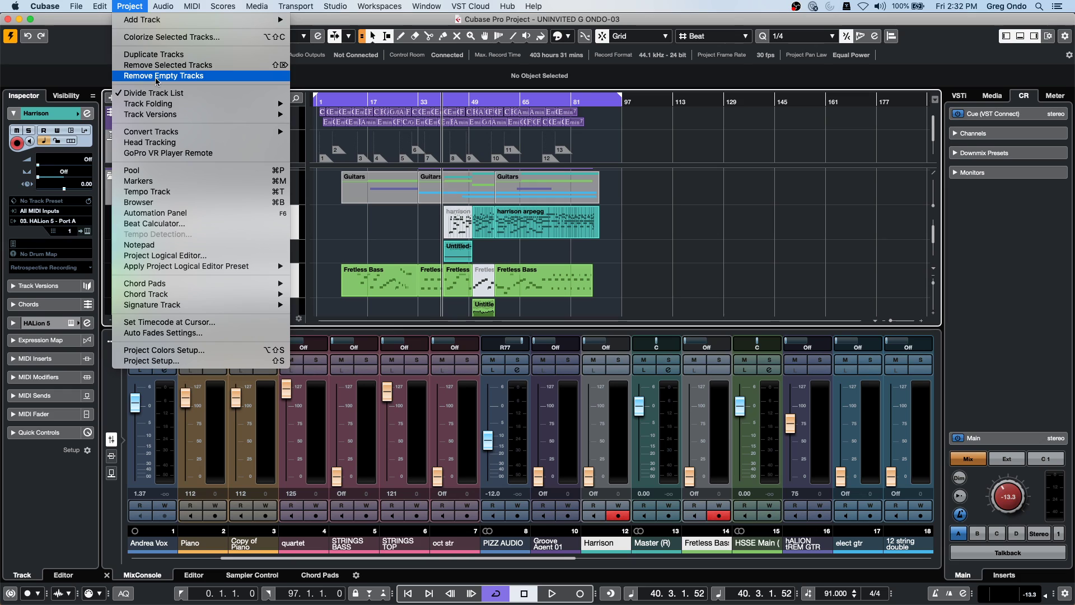
mouse_move(100, 6)
mouse_move(114, 112)
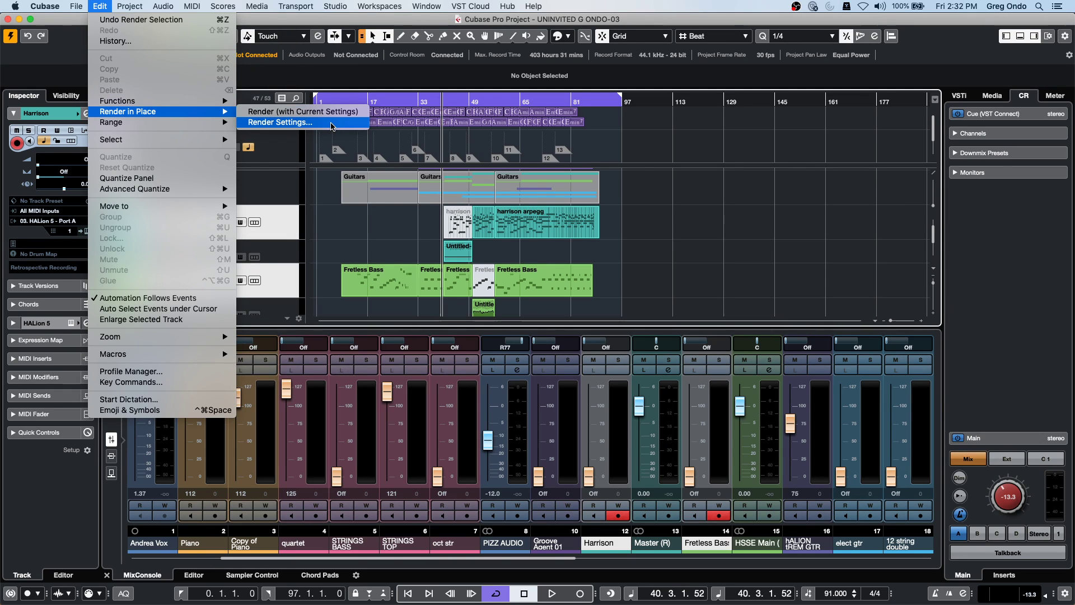
left_click(332, 125)
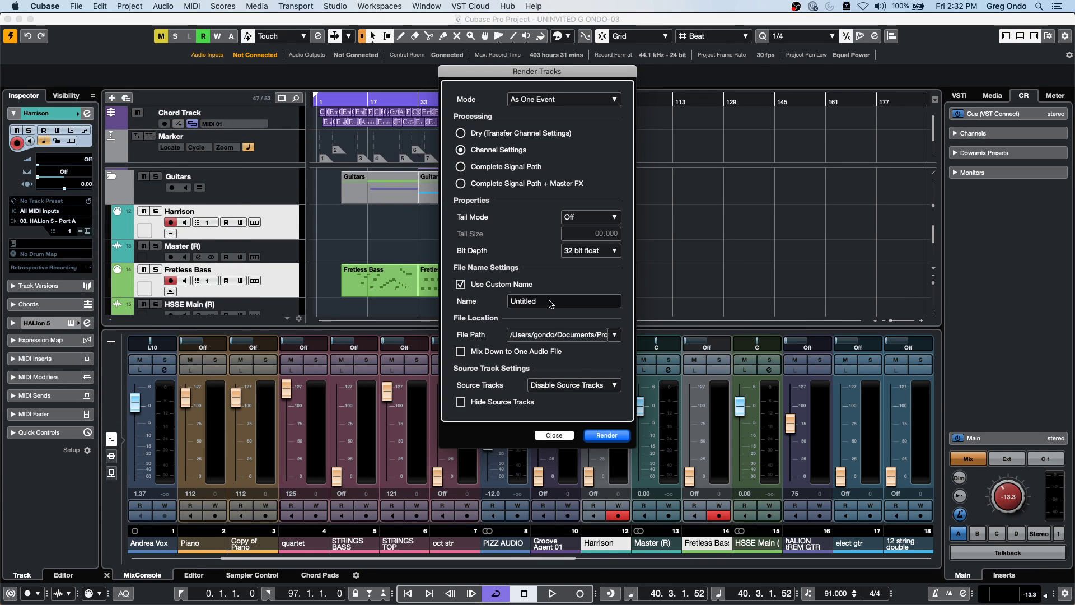
Step: Render both tracks As One Event with Channel Settings and Remove Source Tracks, and undo the rendering
left_click(567, 385)
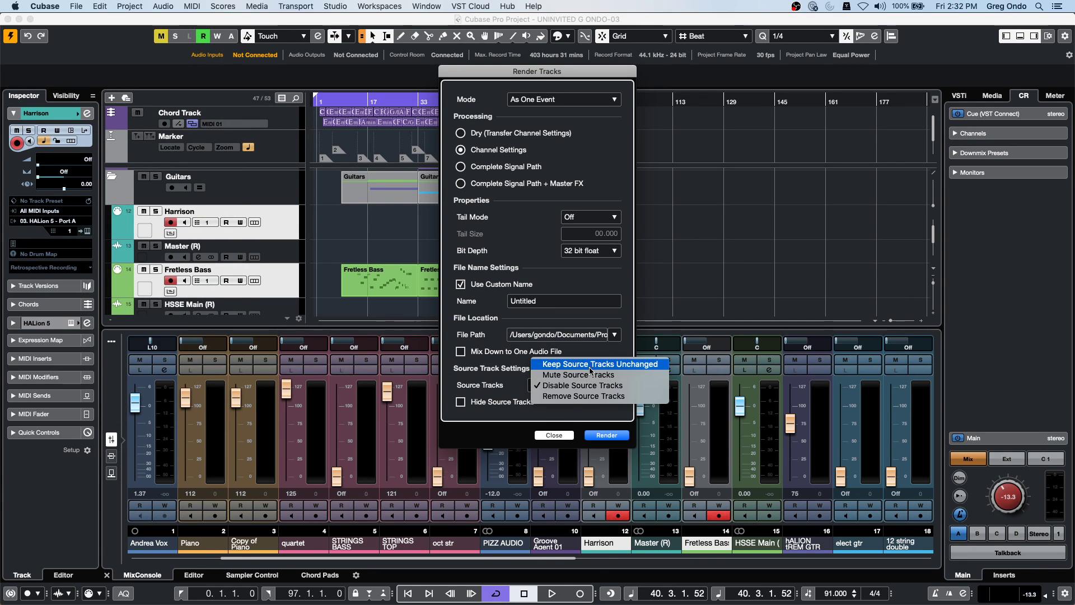
left_click(610, 395)
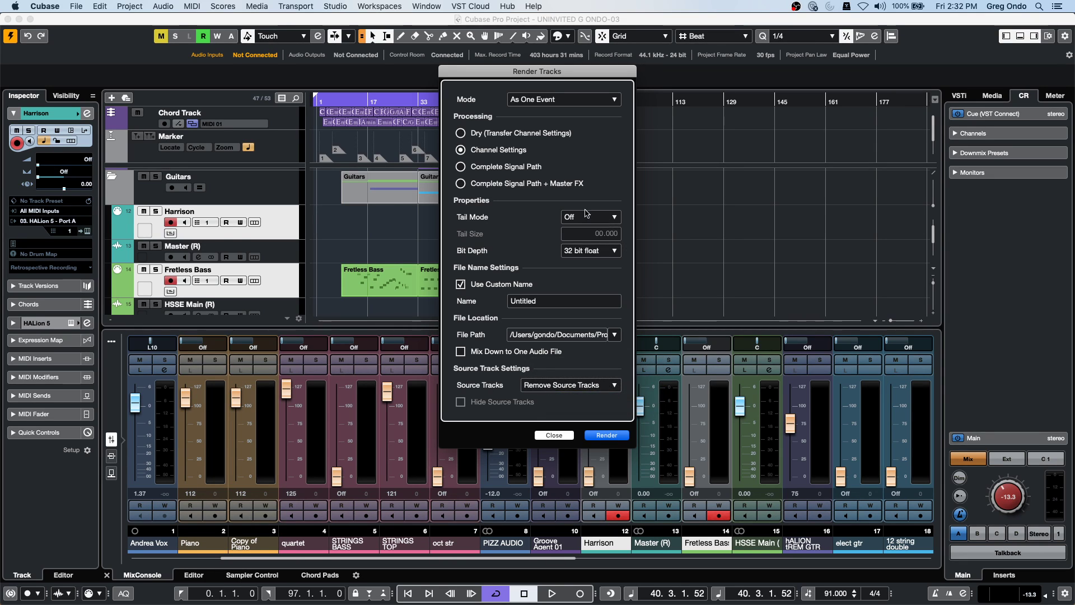
key("Return")
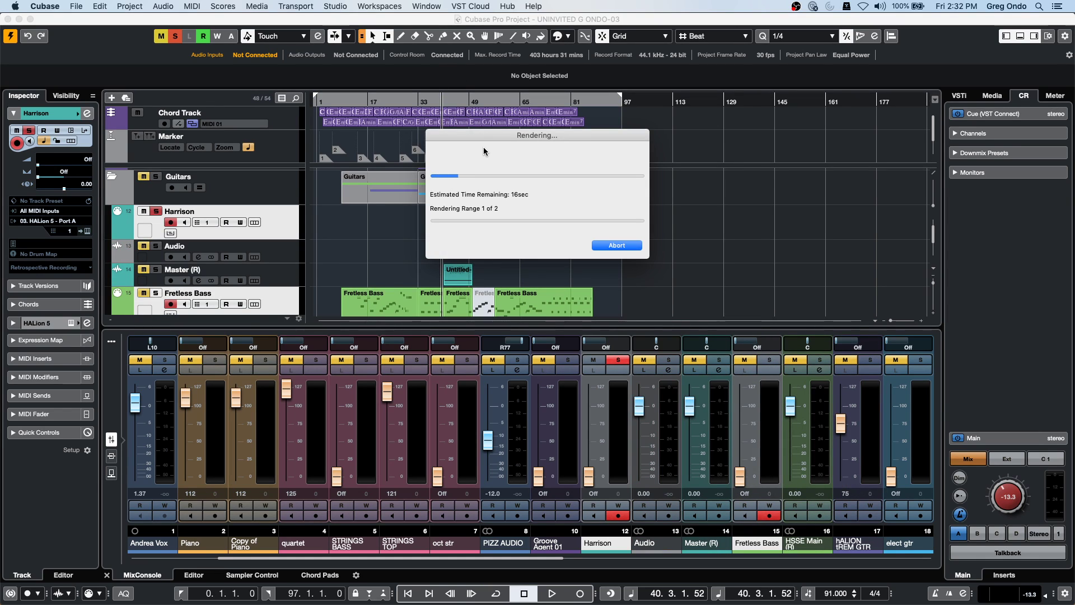
left_click_drag(474, 134, 738, 133)
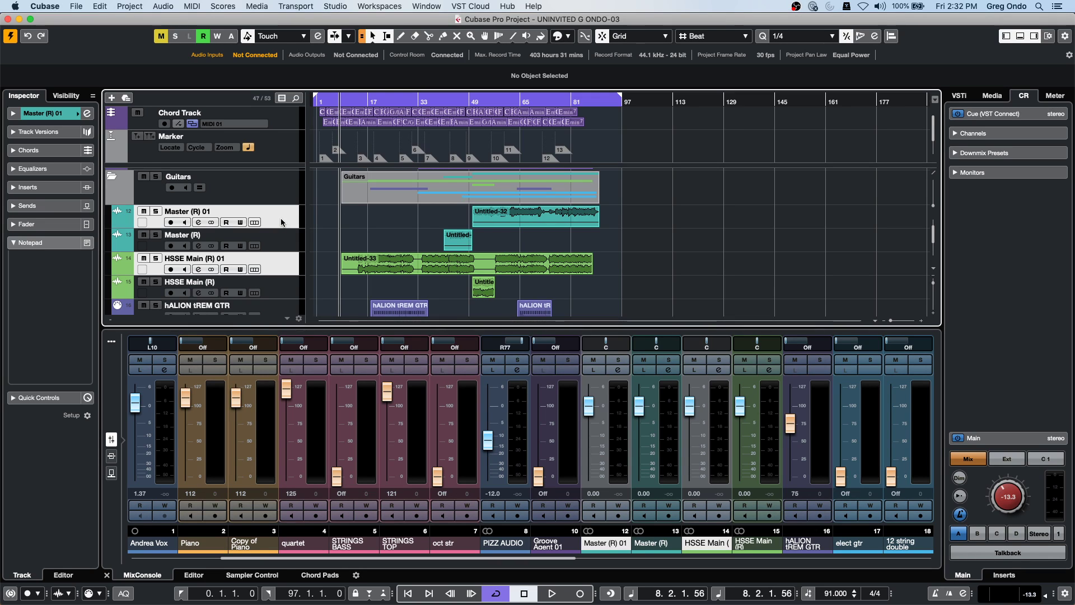
key("super+z")
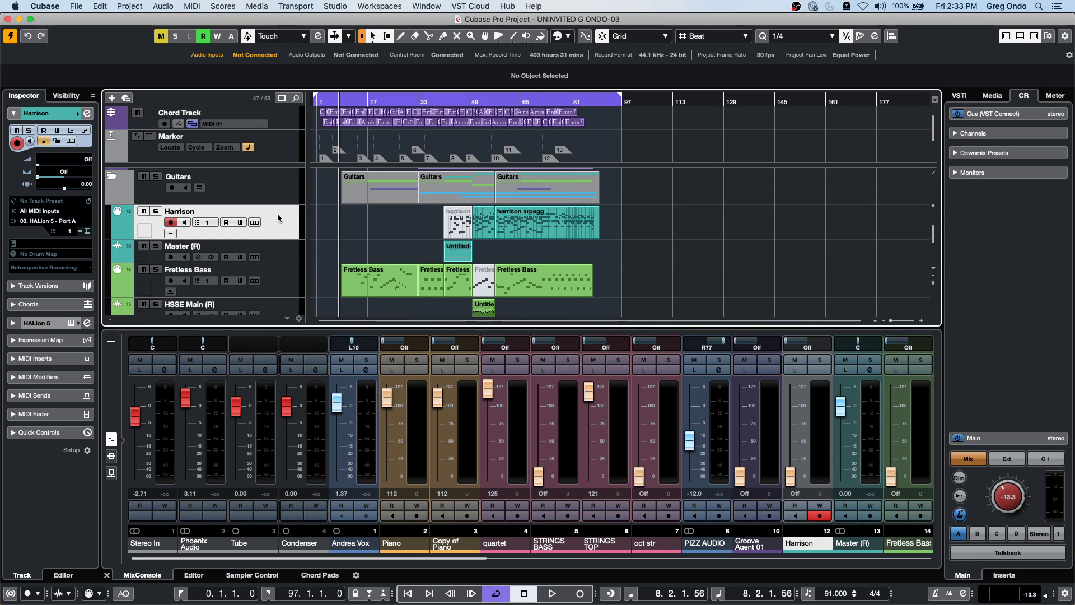
Step: Create a new empty project in the test folder
left_click(78, 6)
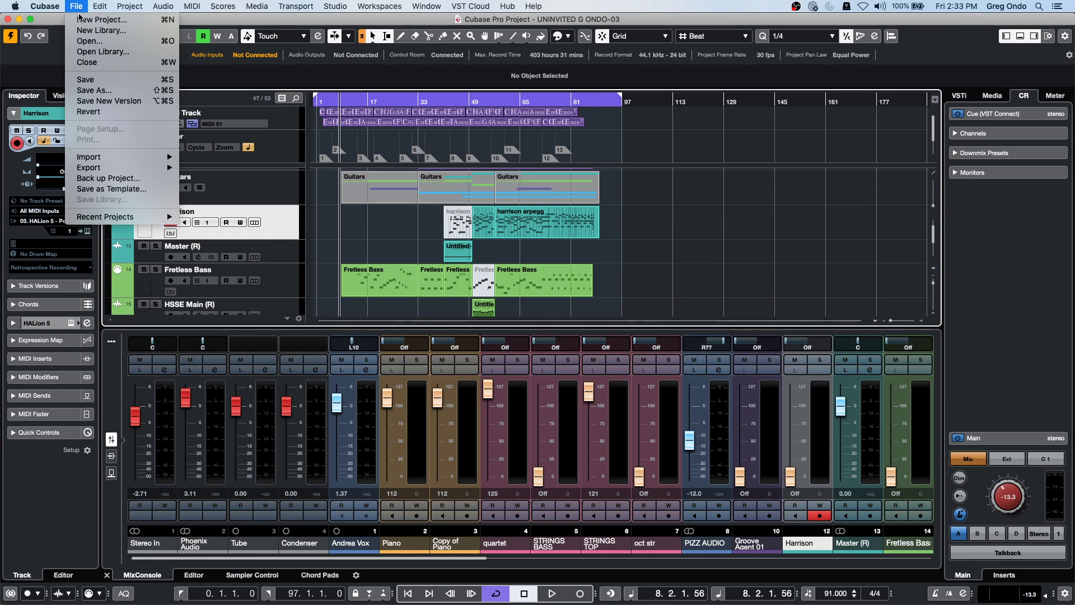
left_click(81, 19)
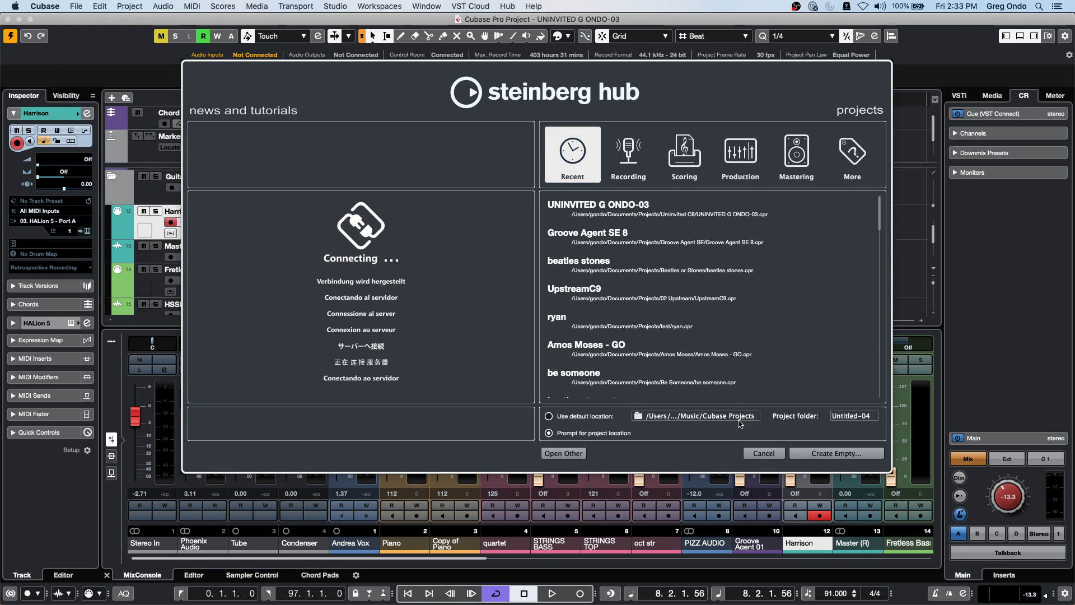
left_click(836, 453)
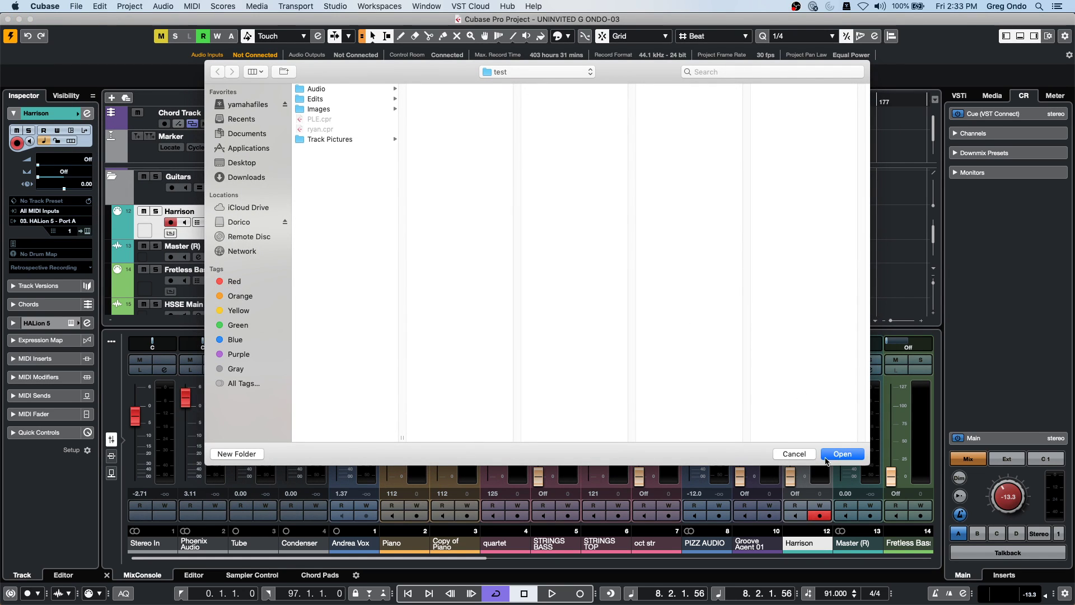
left_click(841, 454)
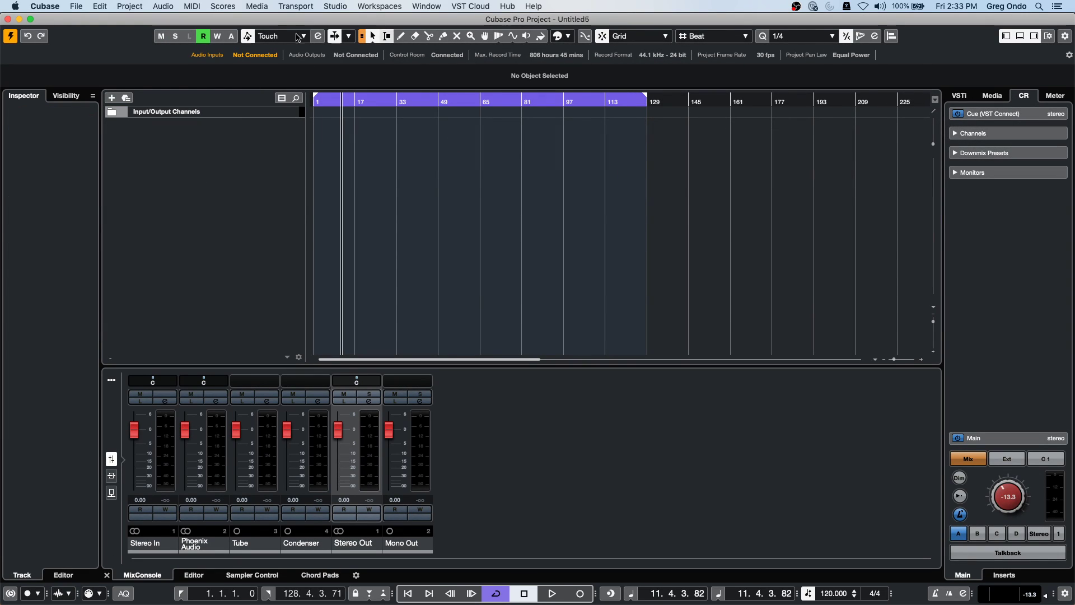
Step: Add one instrument track with Groove Agent SE, routed to Stereo Out
right_click(245, 134)
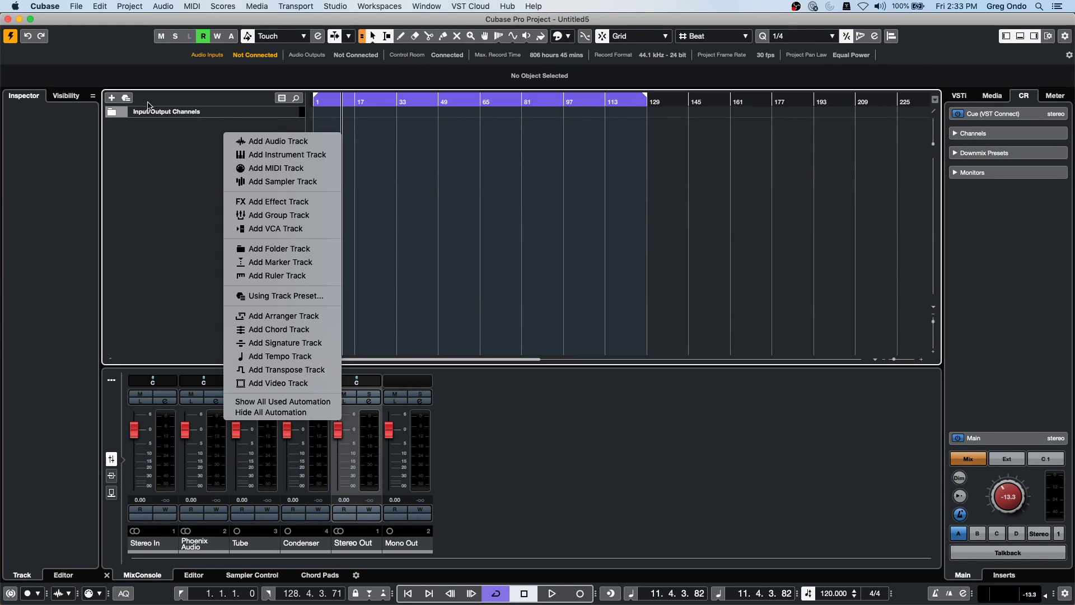
left_click(285, 154)
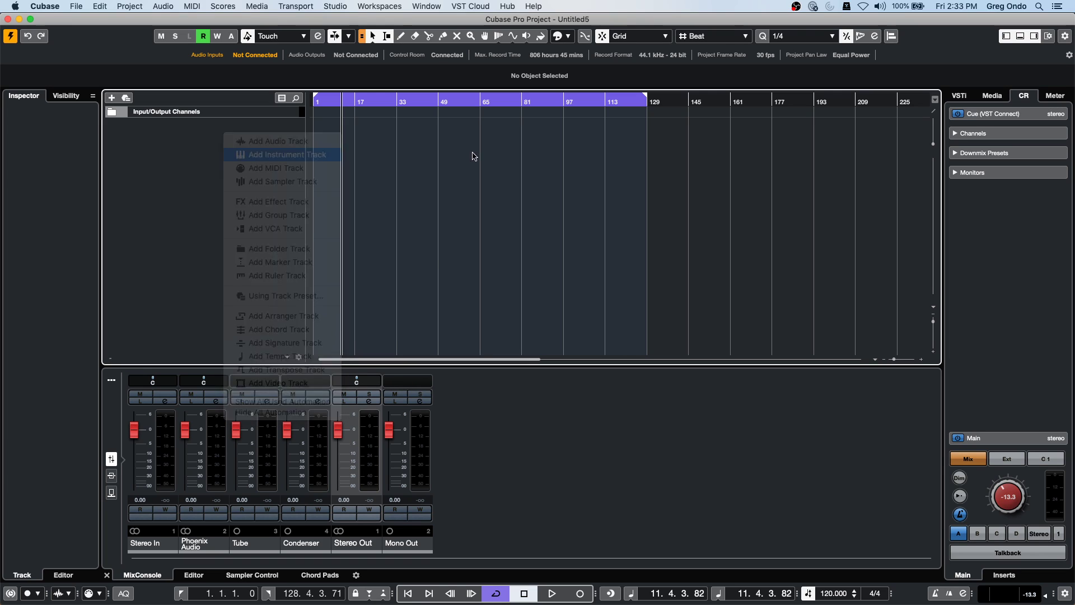
left_click(370, 233)
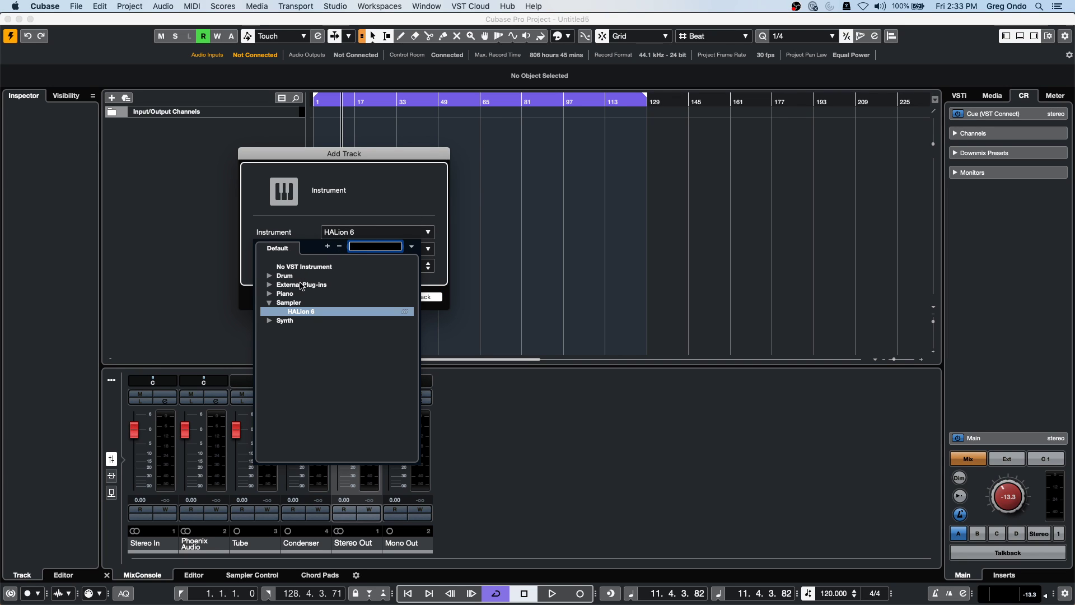
left_click(269, 275)
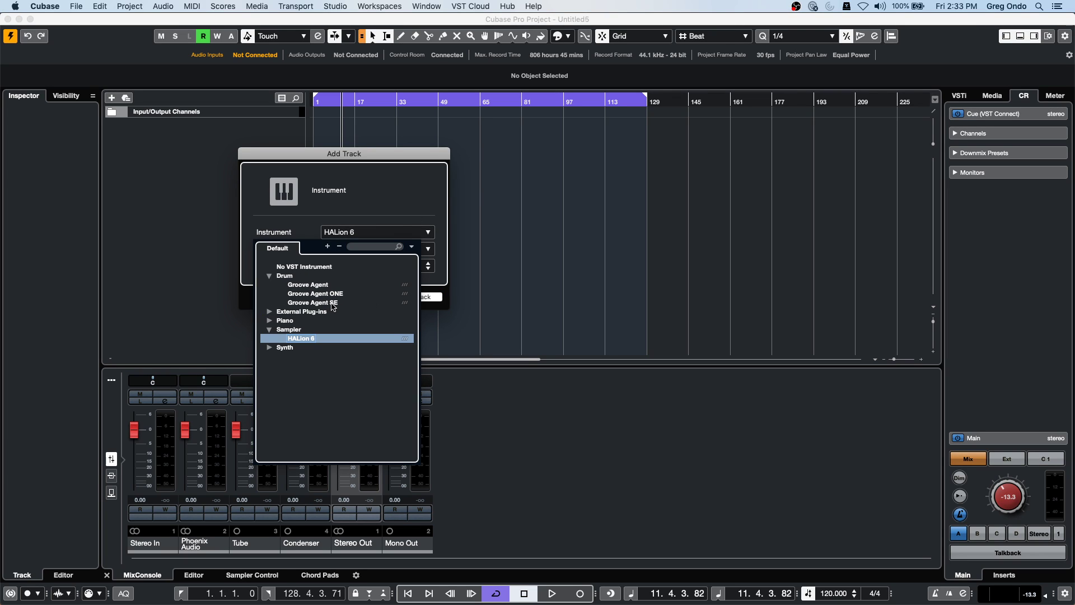
left_click(333, 303)
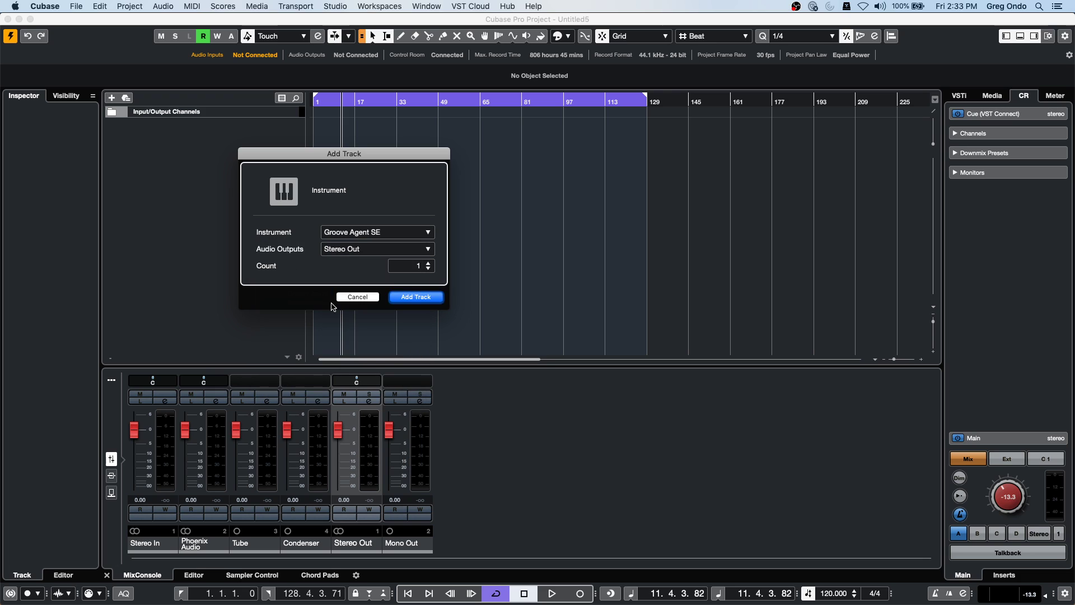
left_click(415, 297)
Step: Load the Funky Rave kit with its patterns into Groove Agent SE's first slot
right_click(647, 144)
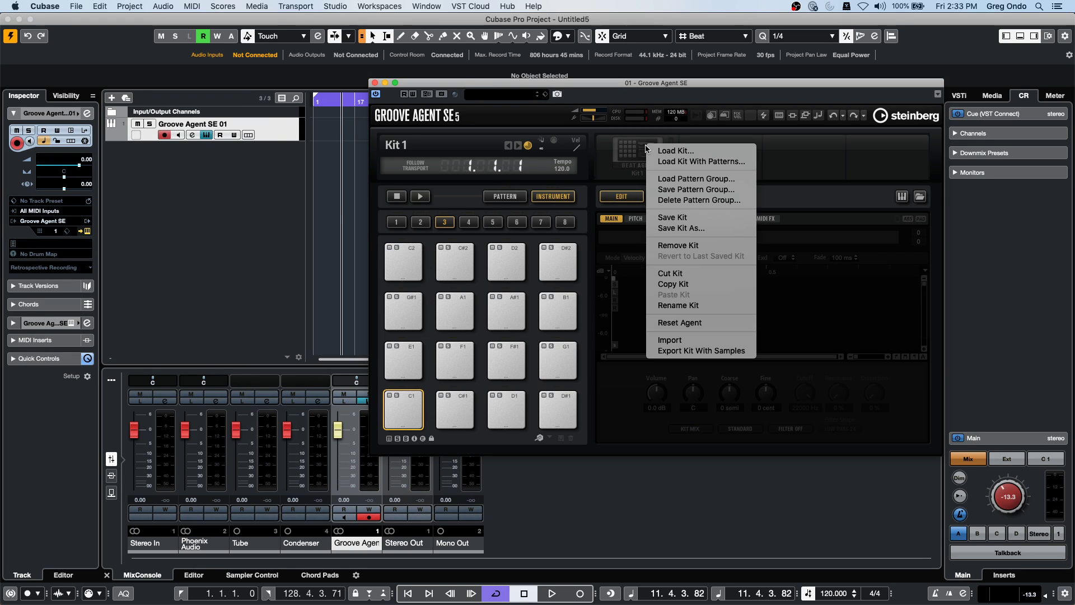
left_click(674, 163)
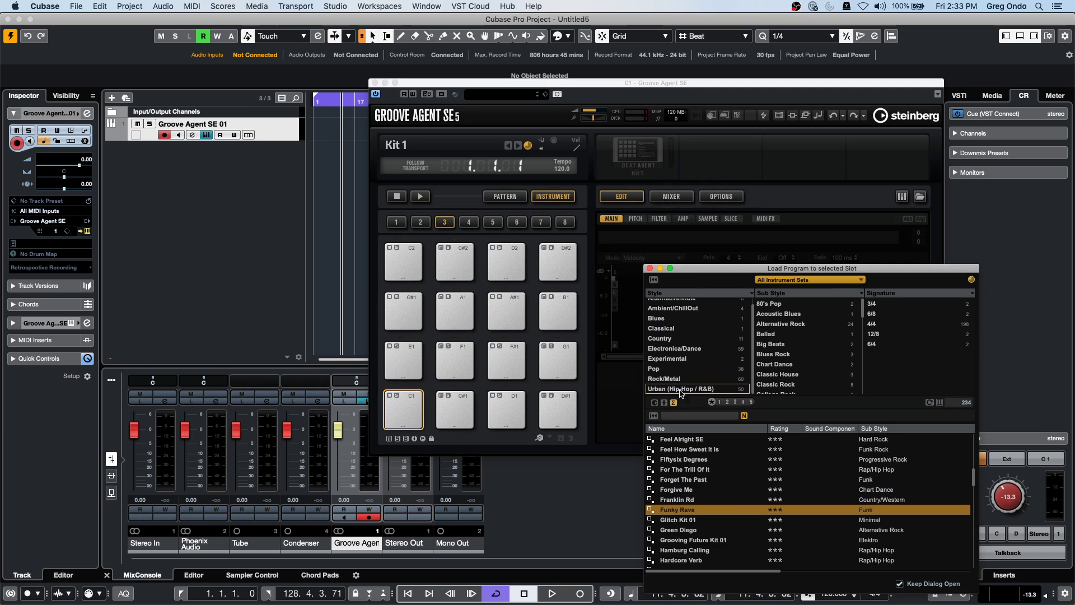
double_click(692, 513)
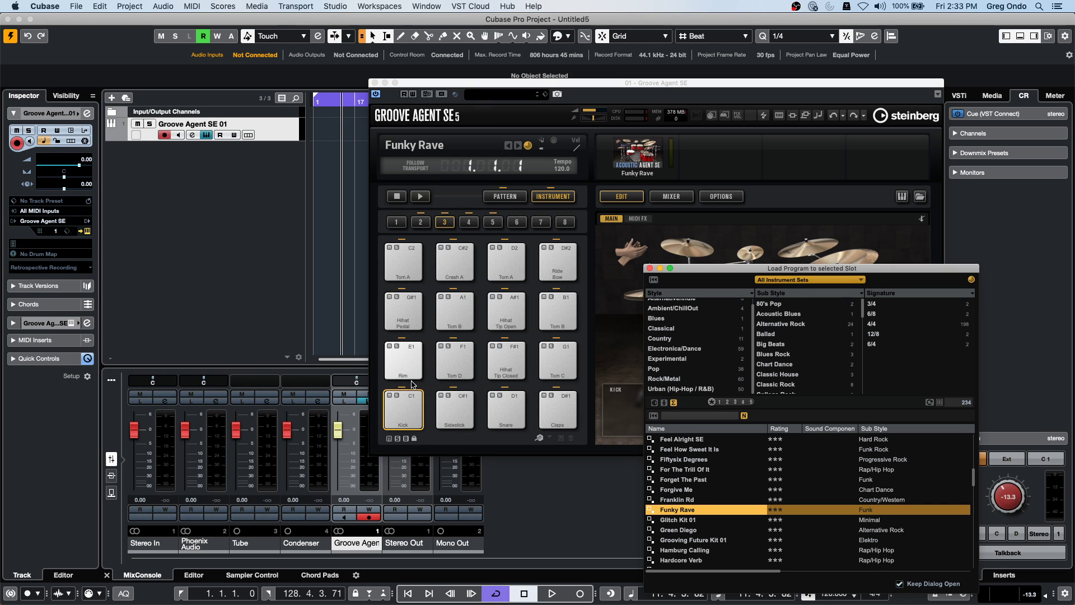
Step: Audition the Kick and Tom D pads and raise Groove Agent SE's master volume
left_click(402, 406)
left_click(454, 361)
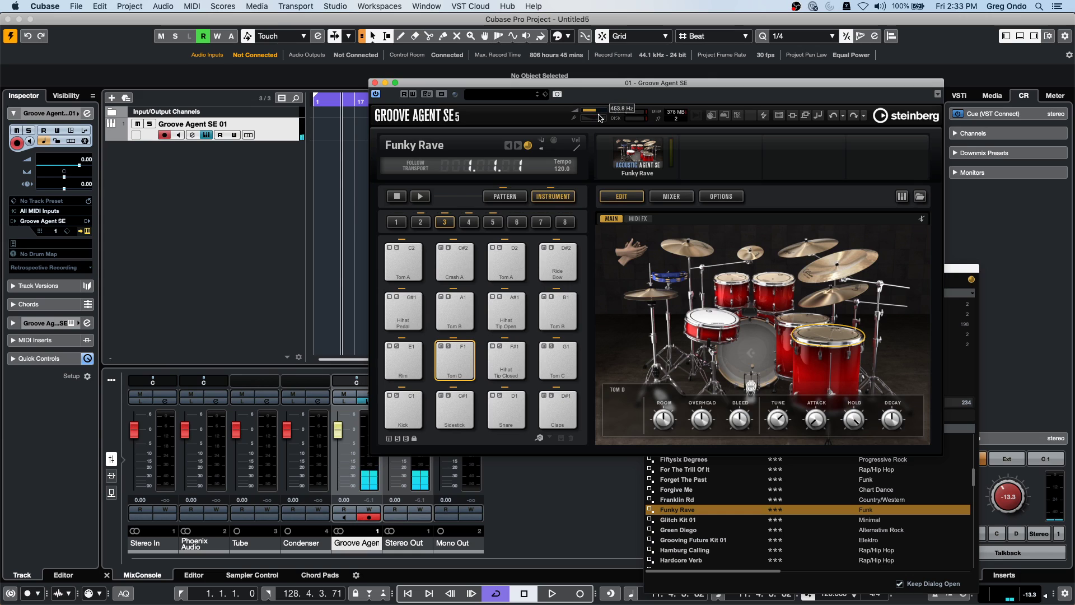
mouse_move(596, 116)
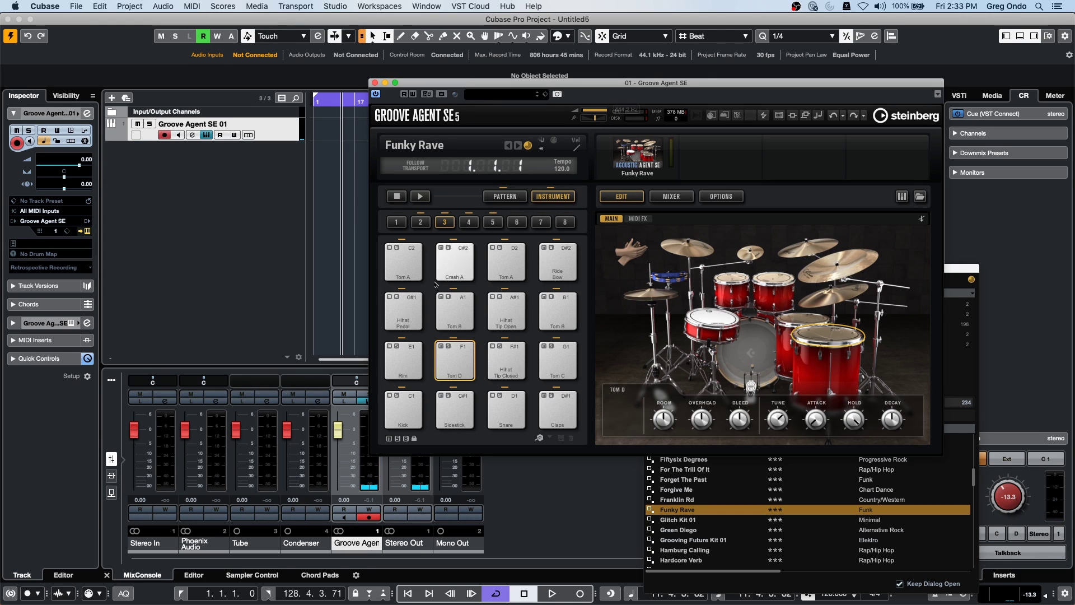
left_click(410, 350)
left_click(403, 409)
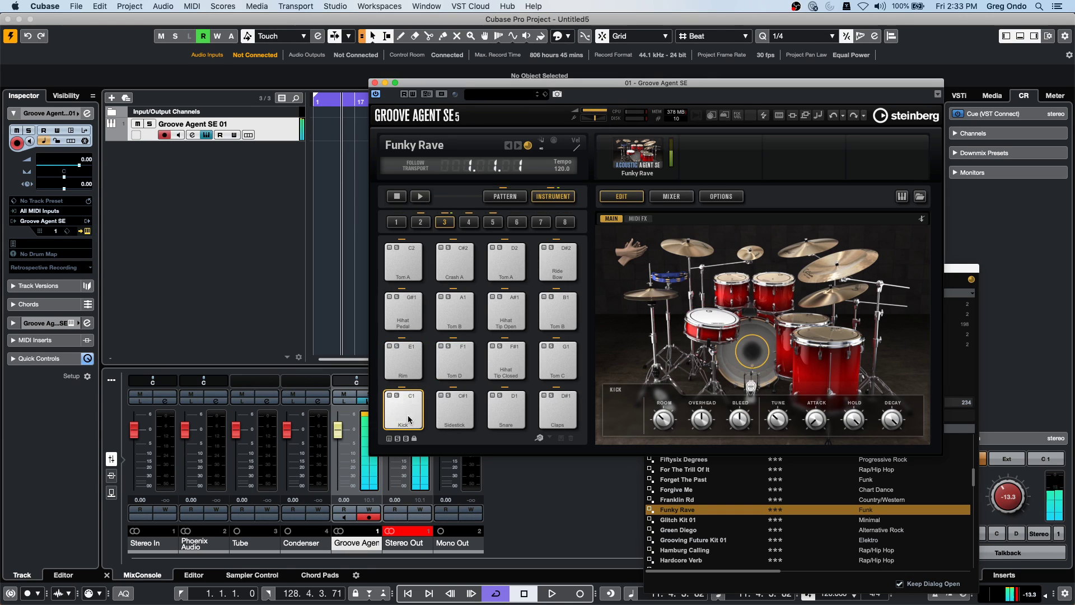
Step: Add one stereo group track routed to Stereo Out, created outside a folder
right_click(212, 178)
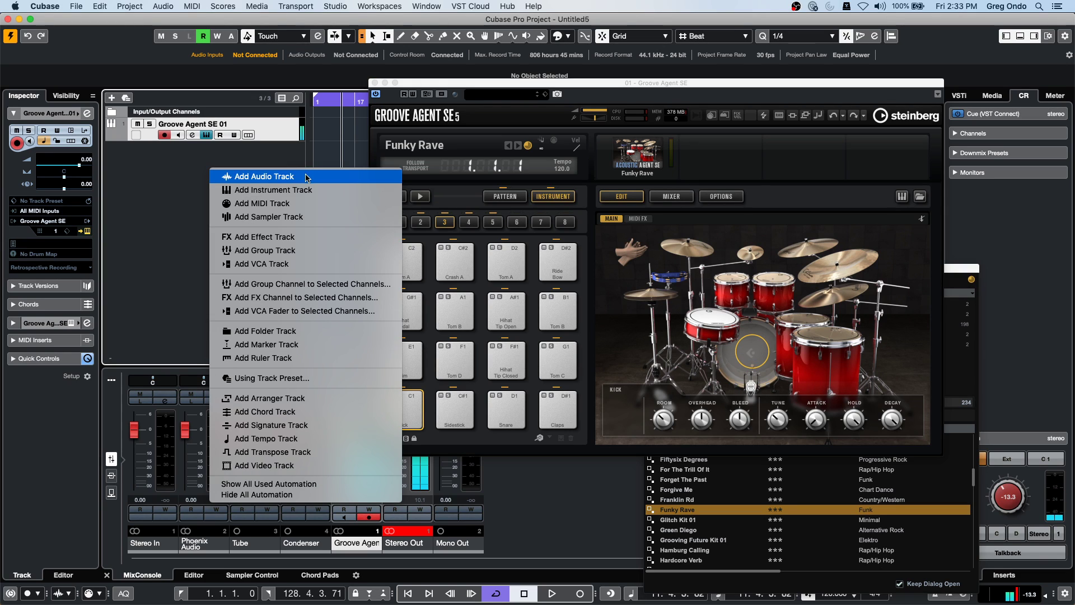
left_click(328, 255)
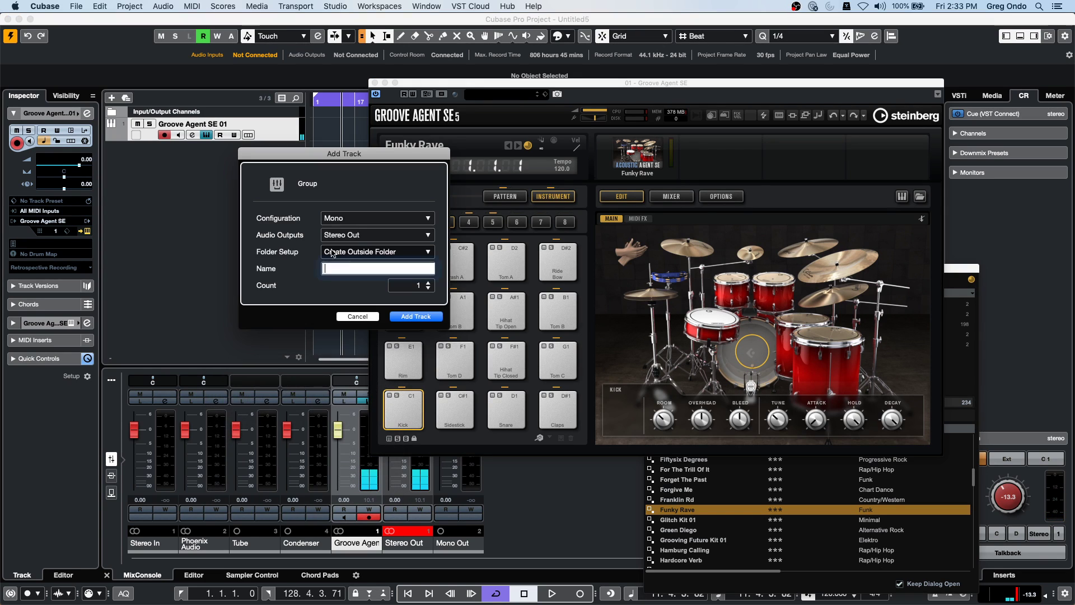
left_click(363, 219)
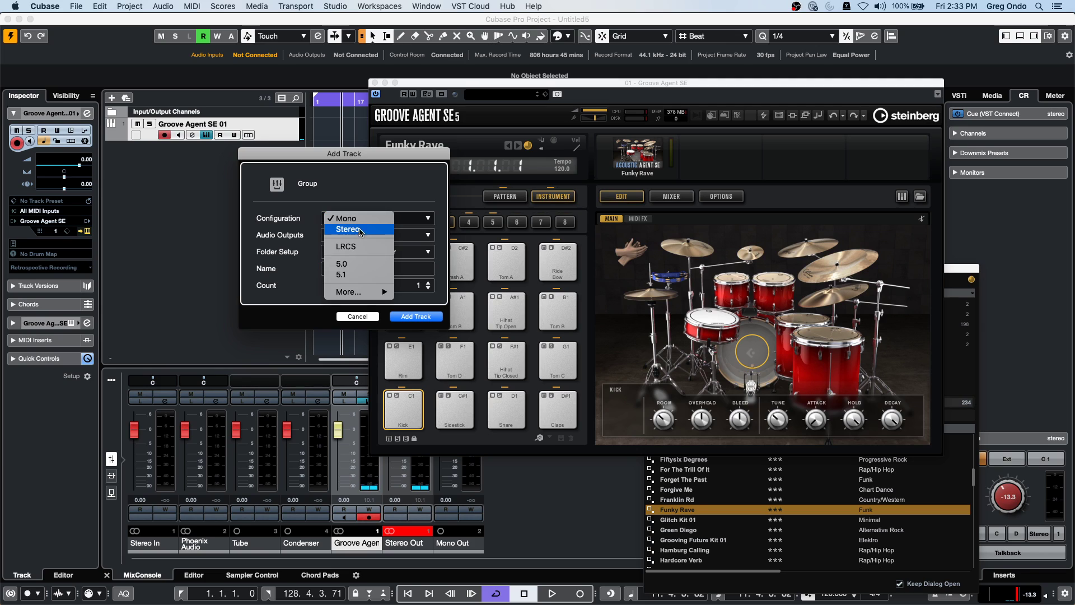
left_click(361, 230)
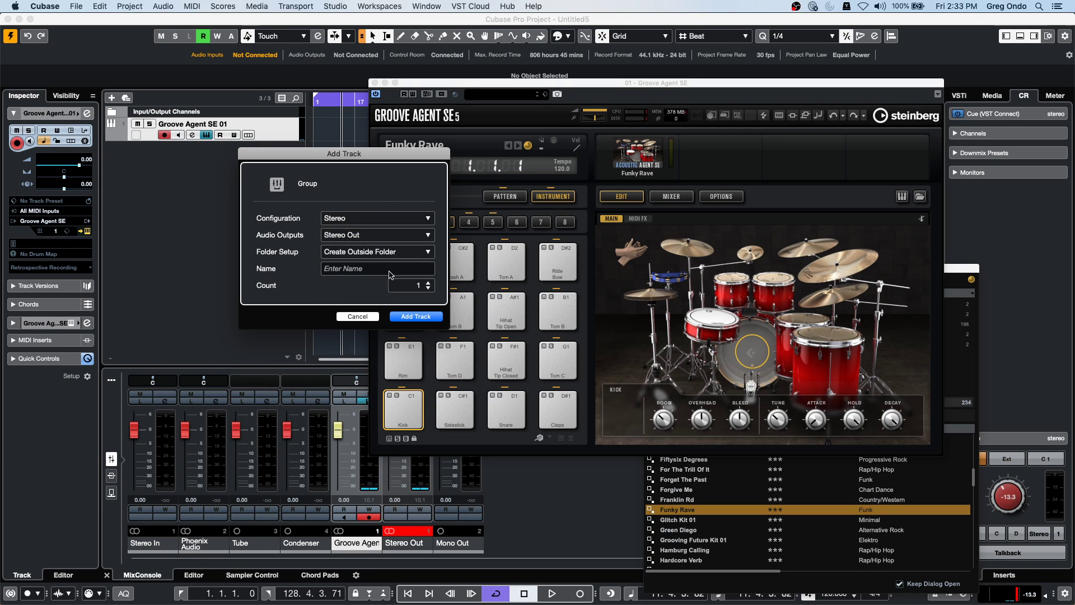
left_click(425, 317)
Step: Add one mono audio track using hardware input UR24C Input 2 and routed to Stereo Out
right_click(234, 188)
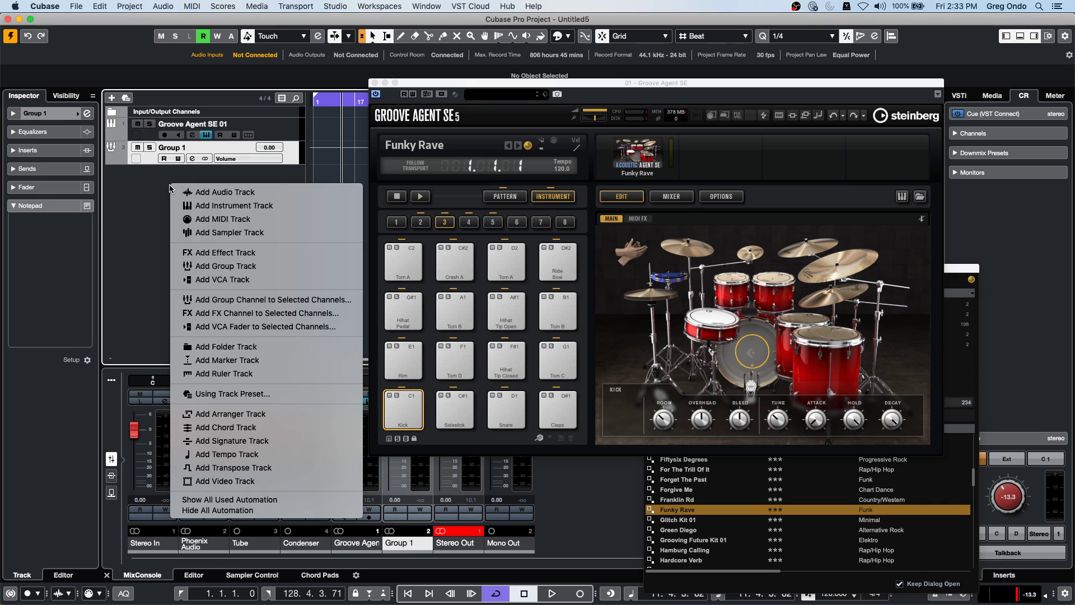
left_click(235, 192)
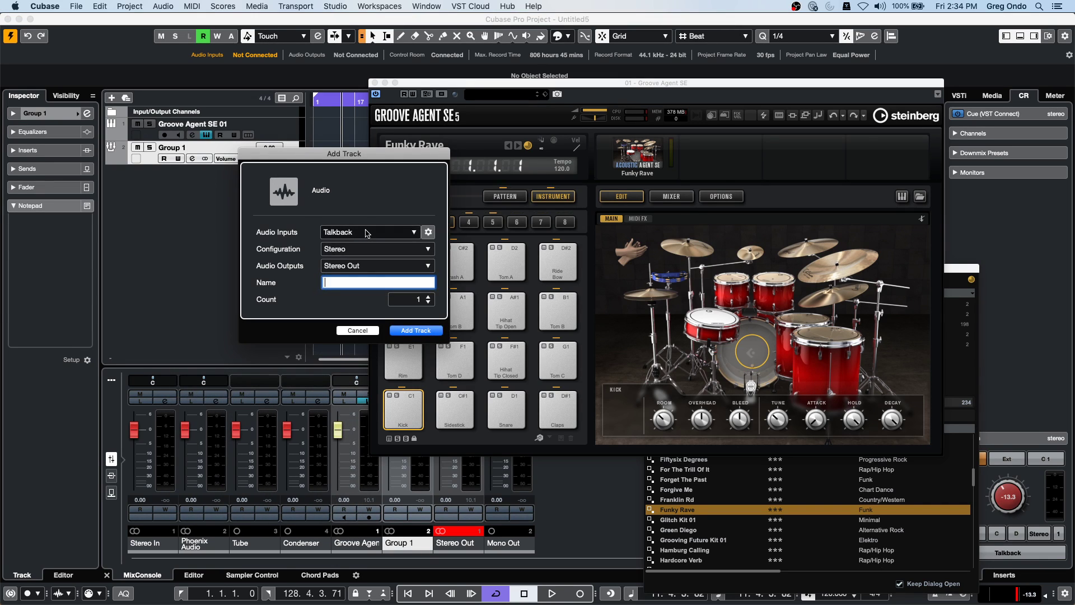
left_click(367, 233)
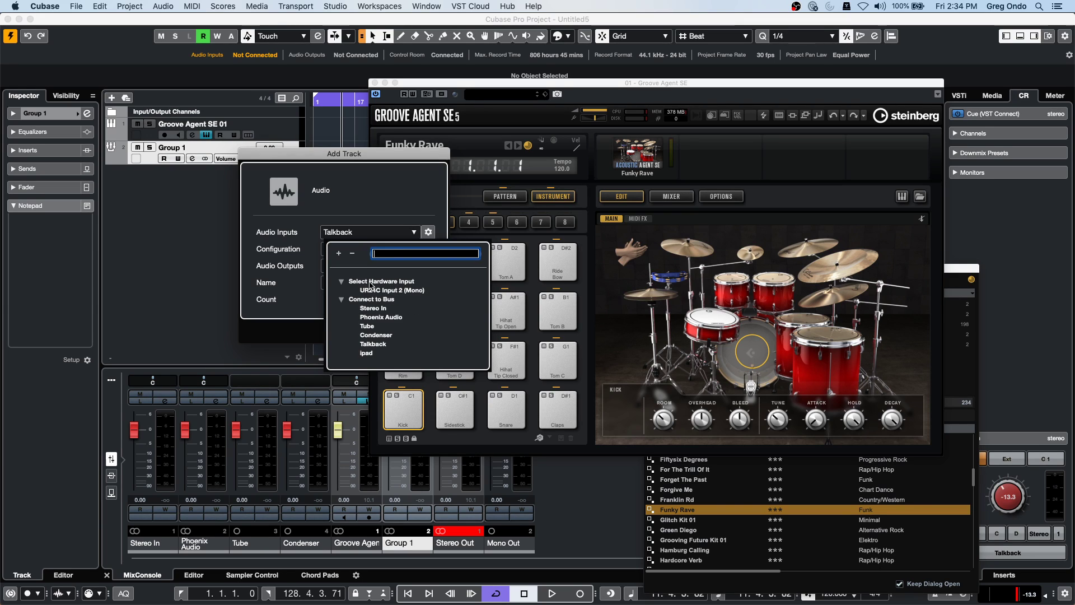
left_click(390, 290)
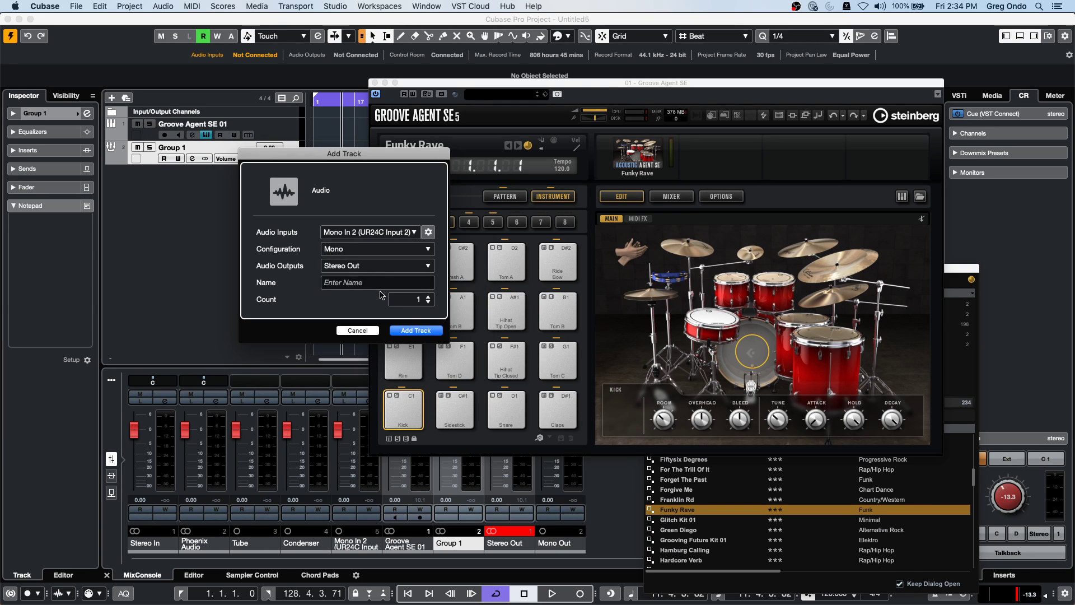
left_click(416, 330)
Step: Route the Groove Agent SE 01 channel's output to Group 1 in its channel settings and close them
left_click(191, 123)
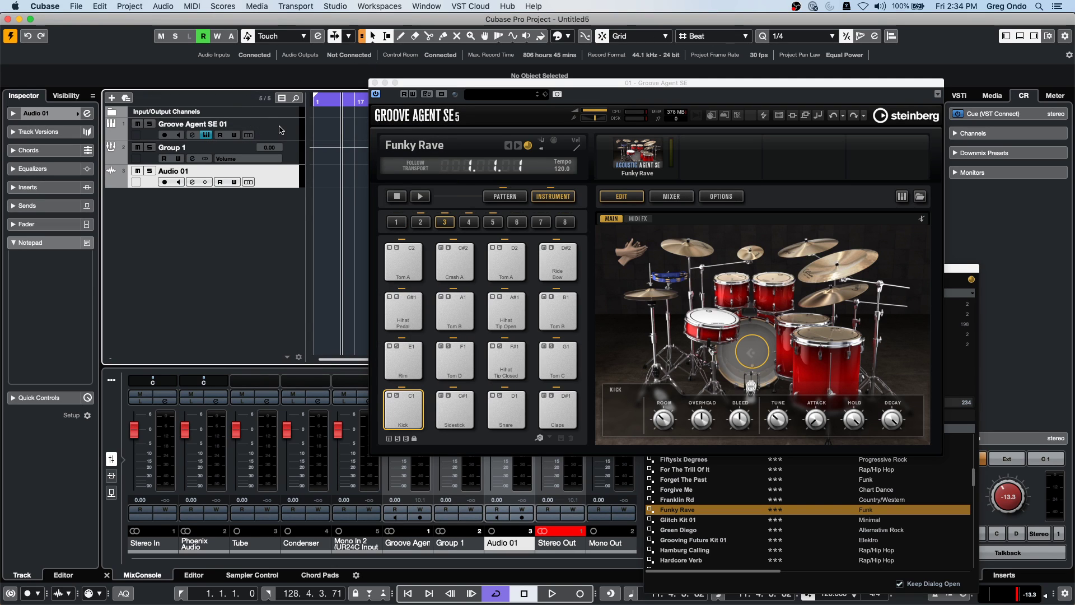
left_click(87, 113)
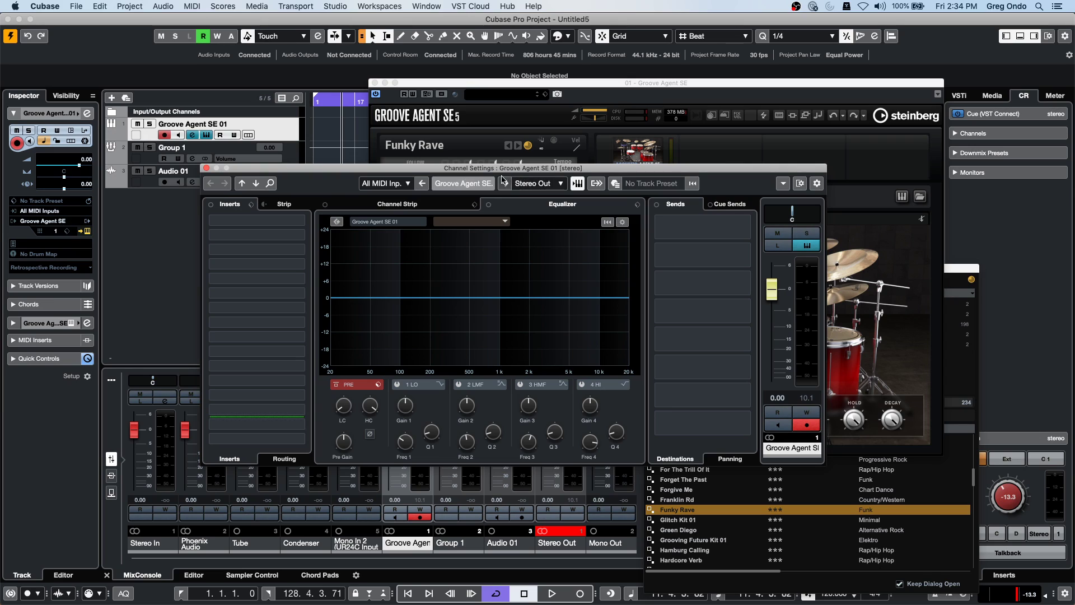
left_click(560, 185)
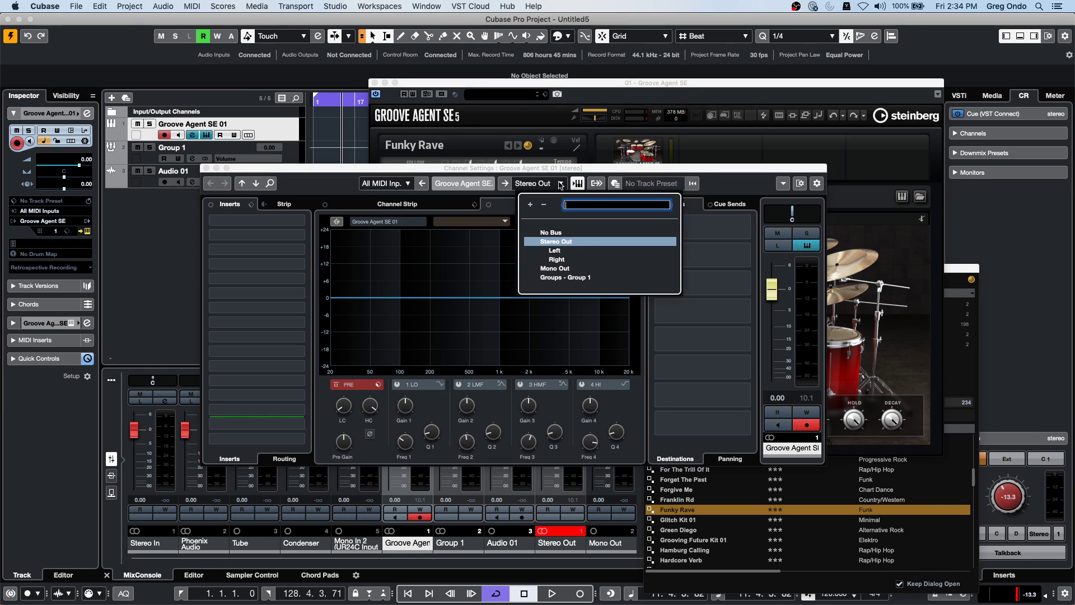
left_click(579, 277)
left_click_drag(368, 173, 700, 159)
left_click_drag(541, 157, 540, 156)
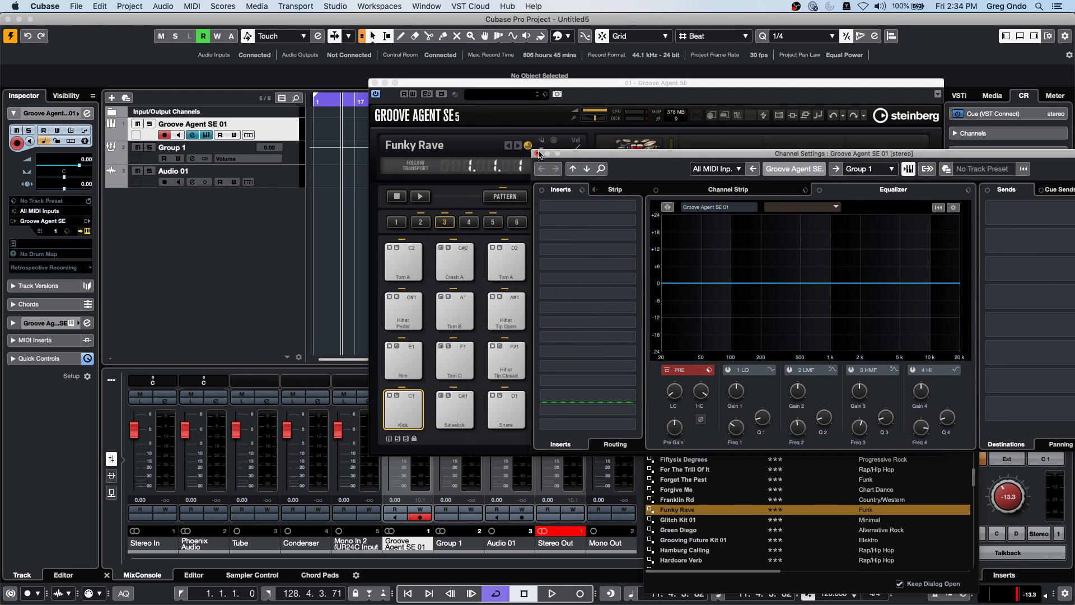
left_click(538, 154)
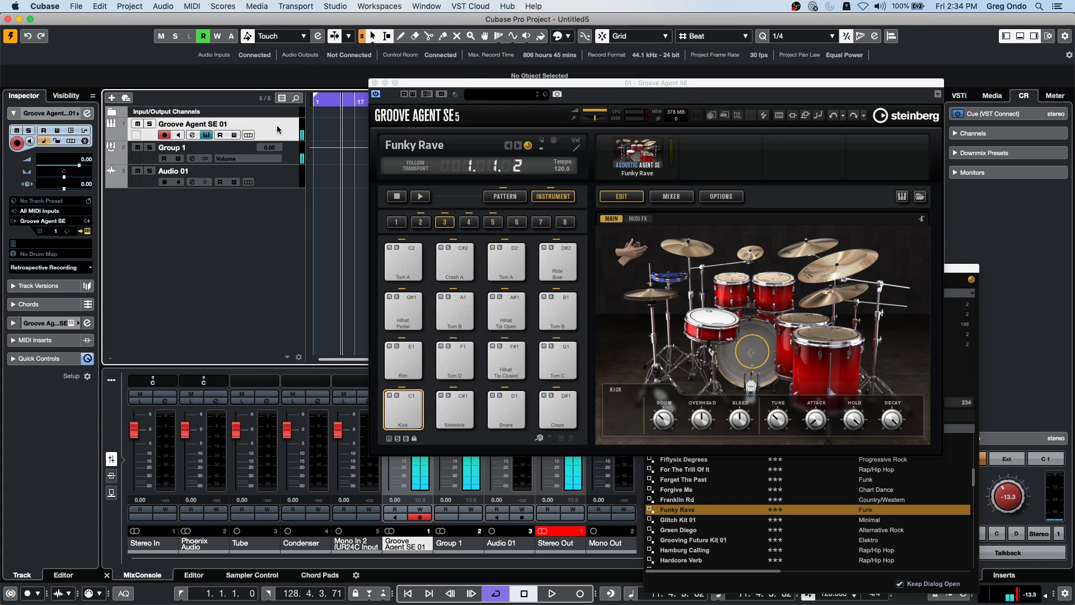
Step: Examine the input sources offered for the Audio 01 track without changing its routing
left_click(278, 159)
left_click(162, 216)
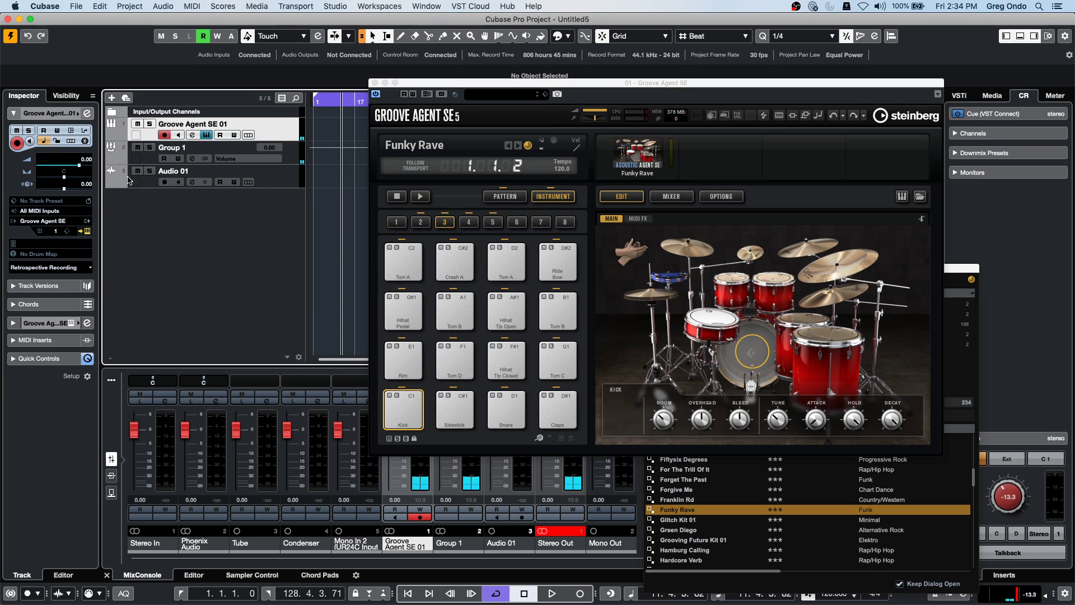
left_click(140, 185)
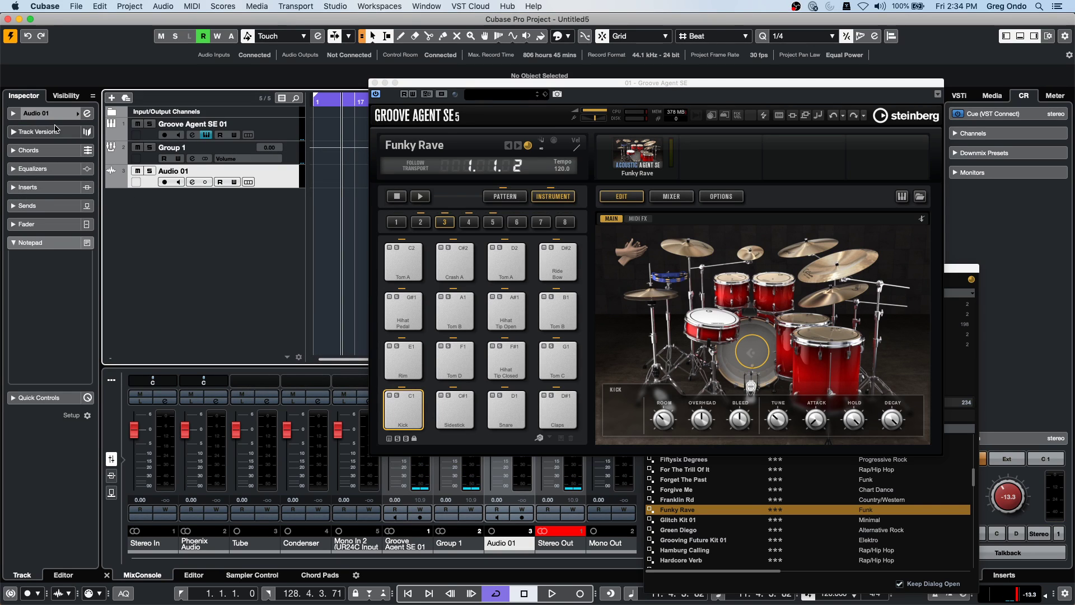
left_click(59, 115)
left_click(51, 211)
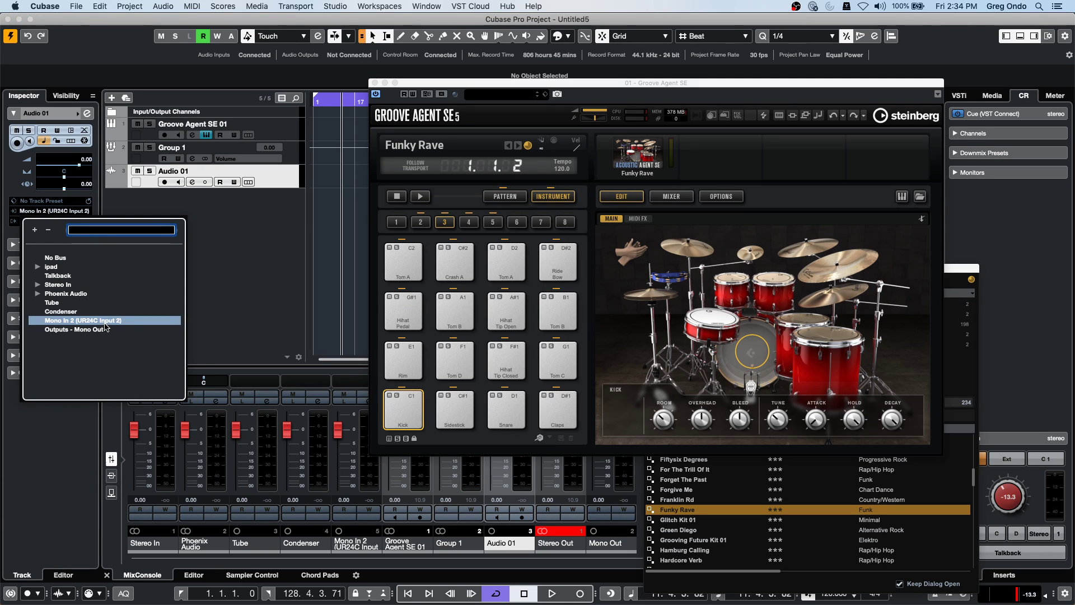
left_click(227, 236)
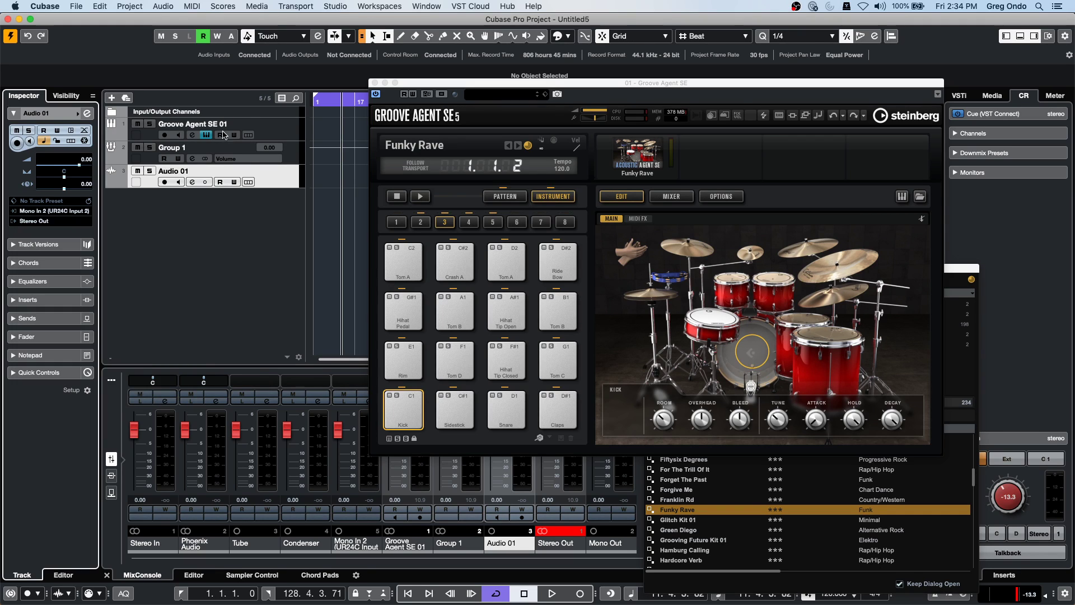
Step: Try placing Audio 01 above Group 1, recheck its available input sources, and restore the track order
left_click(288, 152)
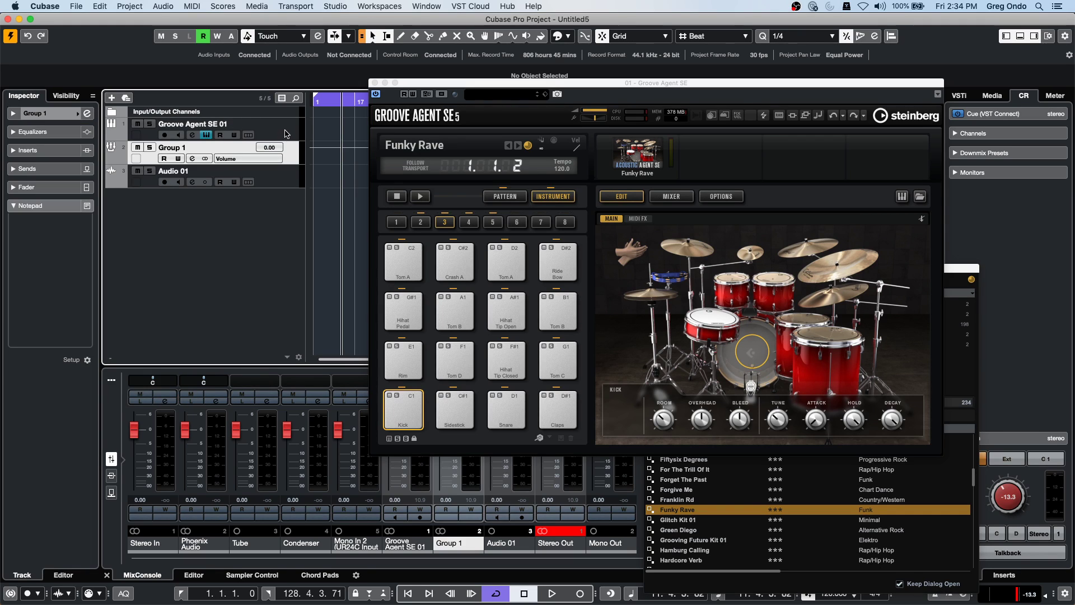
left_click(290, 125)
left_click_drag(280, 182, 281, 148)
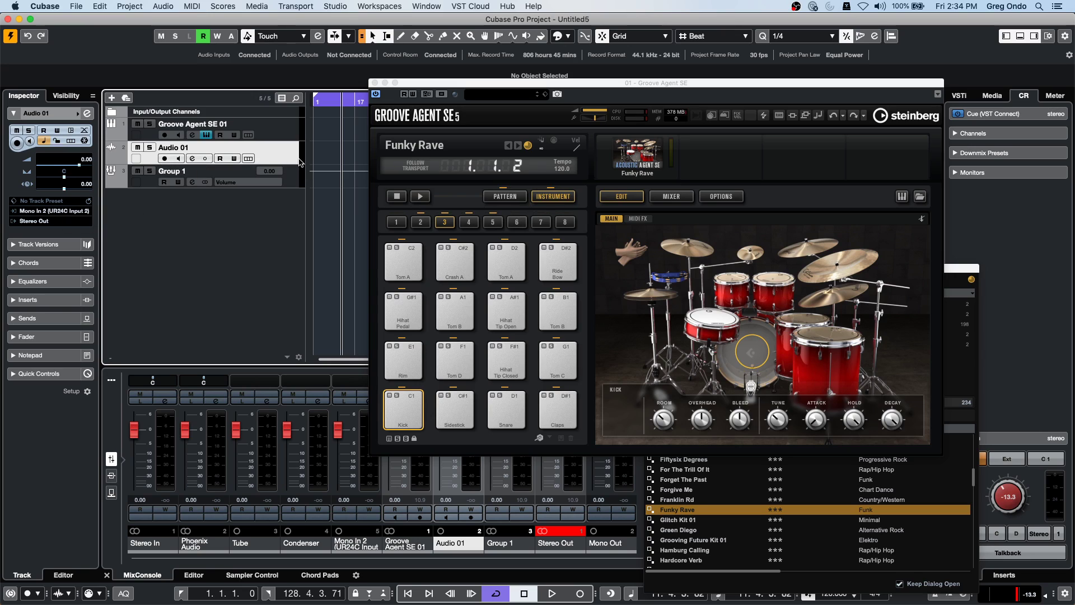
left_click(38, 211)
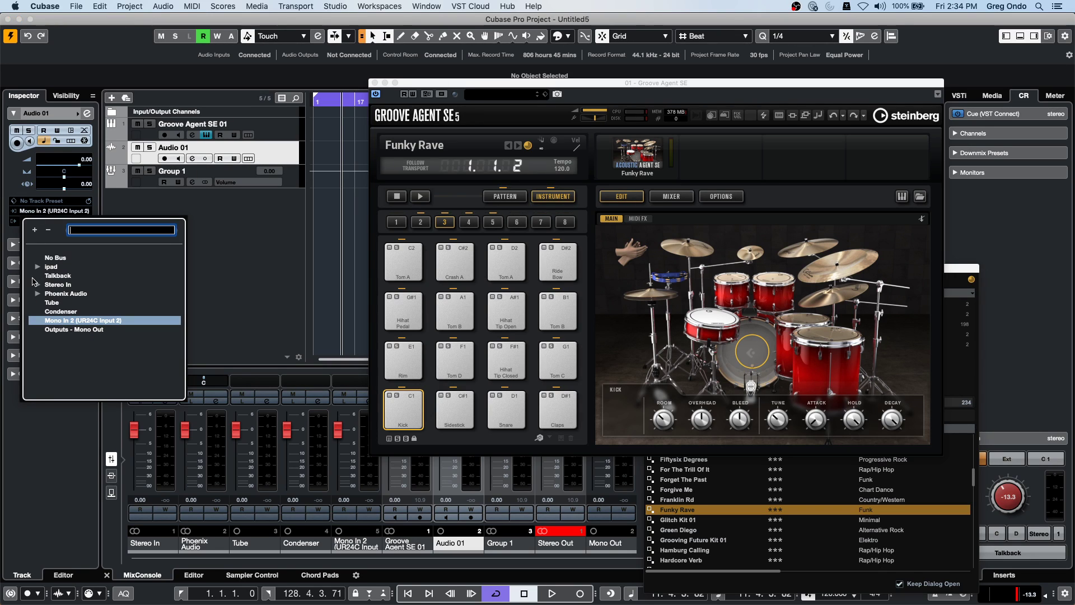
left_click(214, 274)
left_click_drag(283, 156, 284, 184)
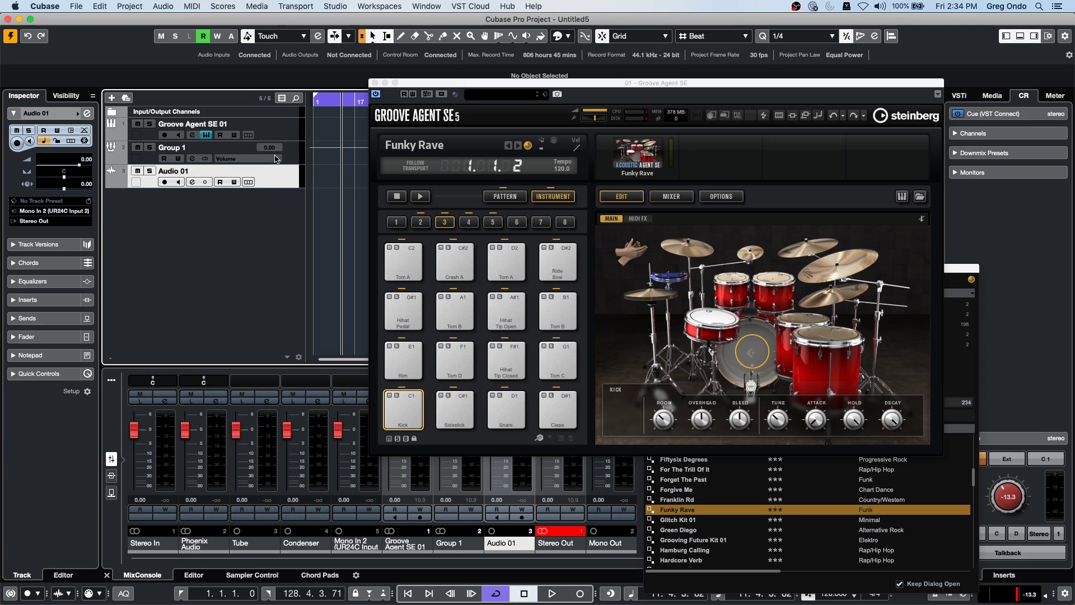
Step: Record-enable Audio 01 and audition Groove Agent SE's Kick pad with the instrument track selected
left_click(291, 122)
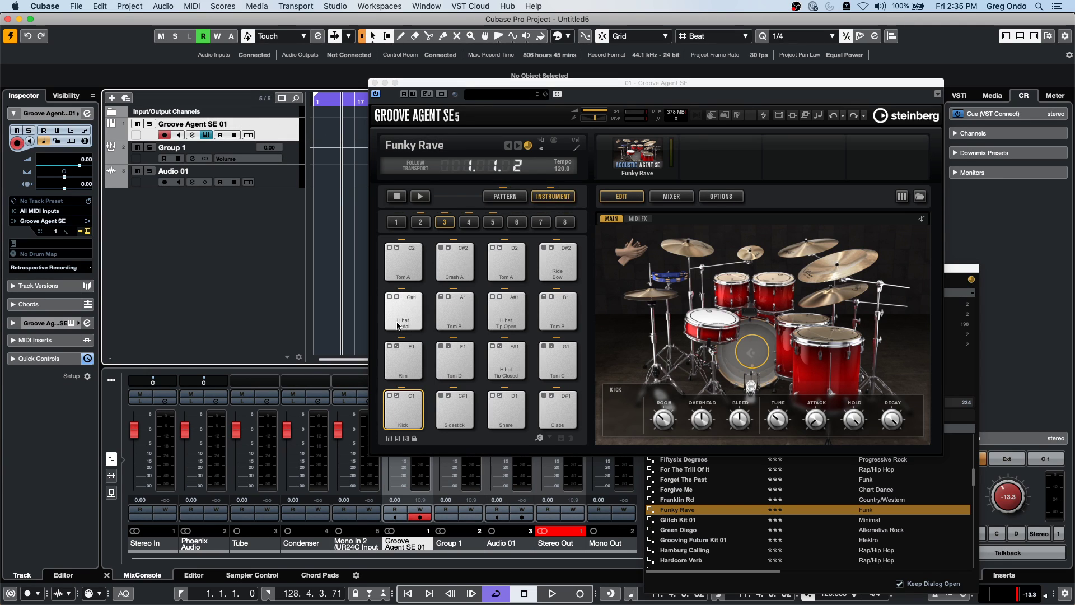
left_click(400, 403)
left_click(164, 182)
left_click(406, 408)
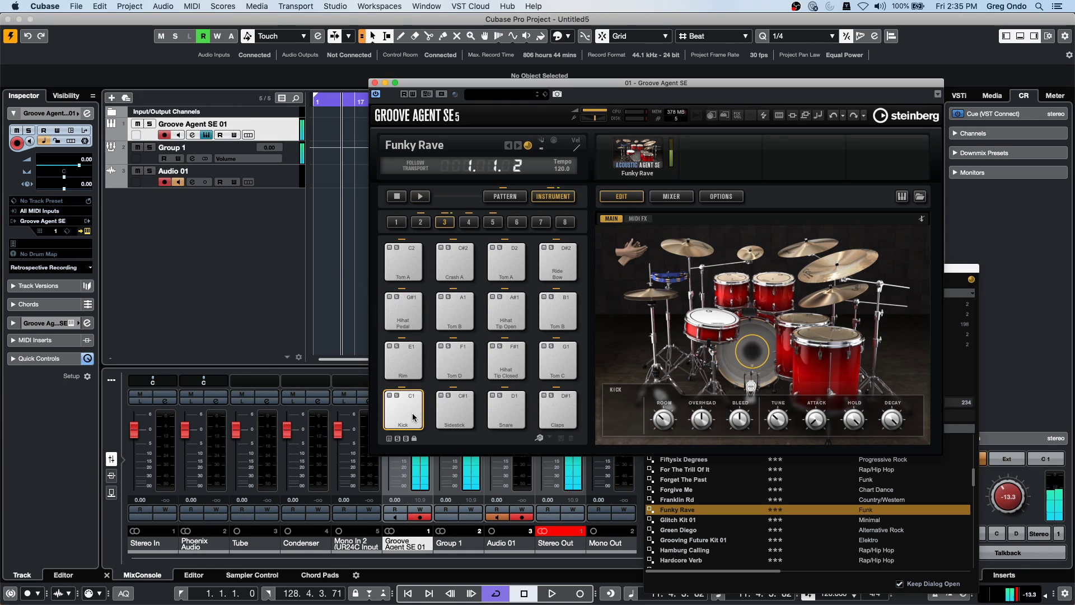
Step: Check whether Group 1 is offered as an input source for the mono Audio 01 track
left_click(298, 185)
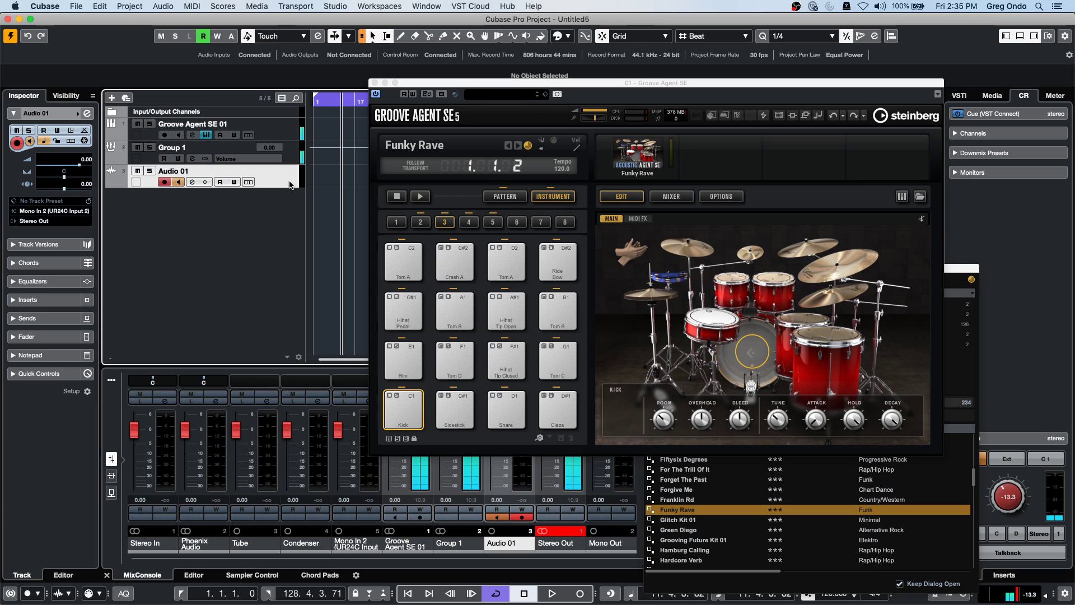
right_click(291, 182)
left_click(170, 262)
left_click(83, 211)
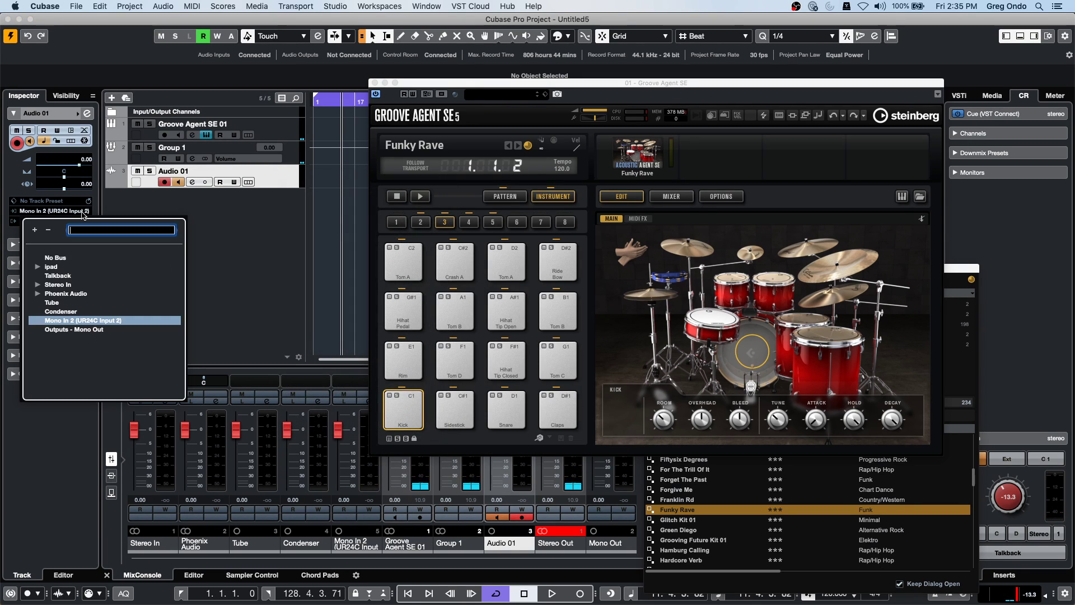
left_click(241, 218)
Step: Add one stereo audio track with Stereo In as its input and Stereo Out as its output
right_click(236, 213)
right_click(271, 219)
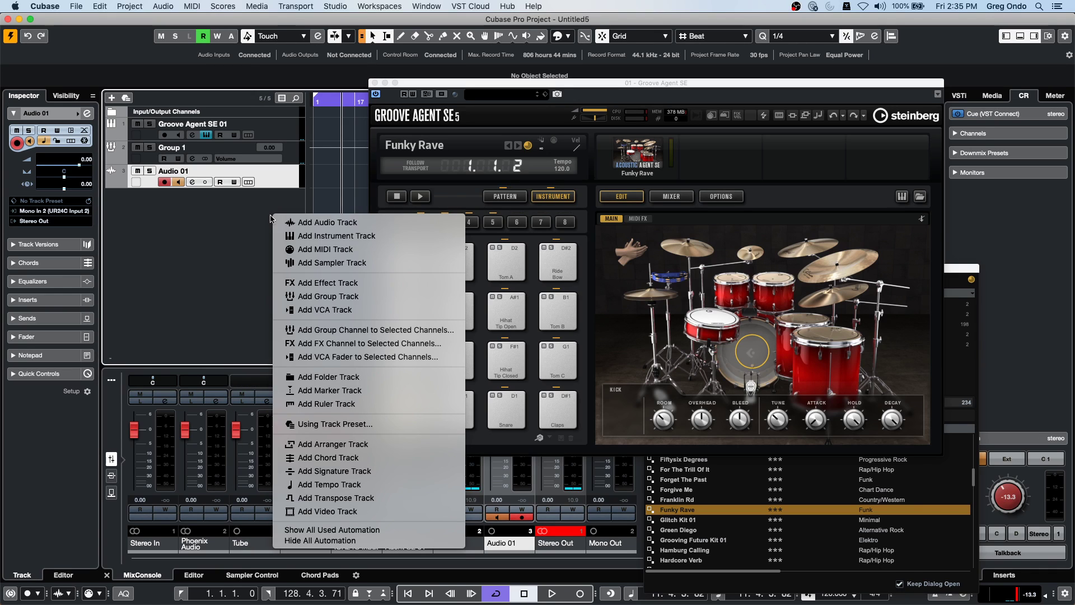
left_click(324, 222)
left_click(347, 231)
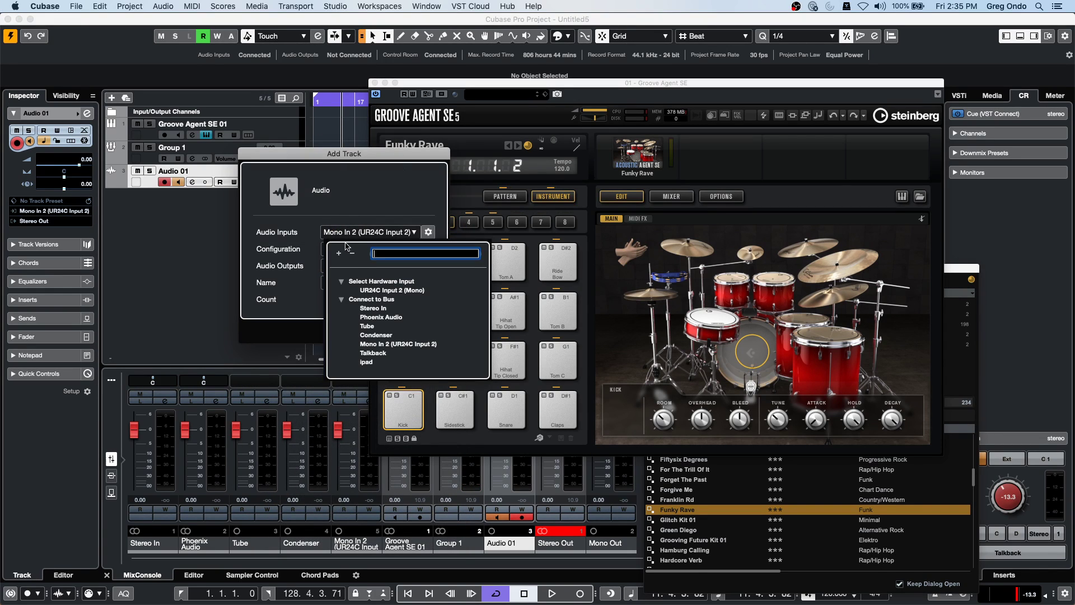
left_click(359, 299)
left_click(363, 308)
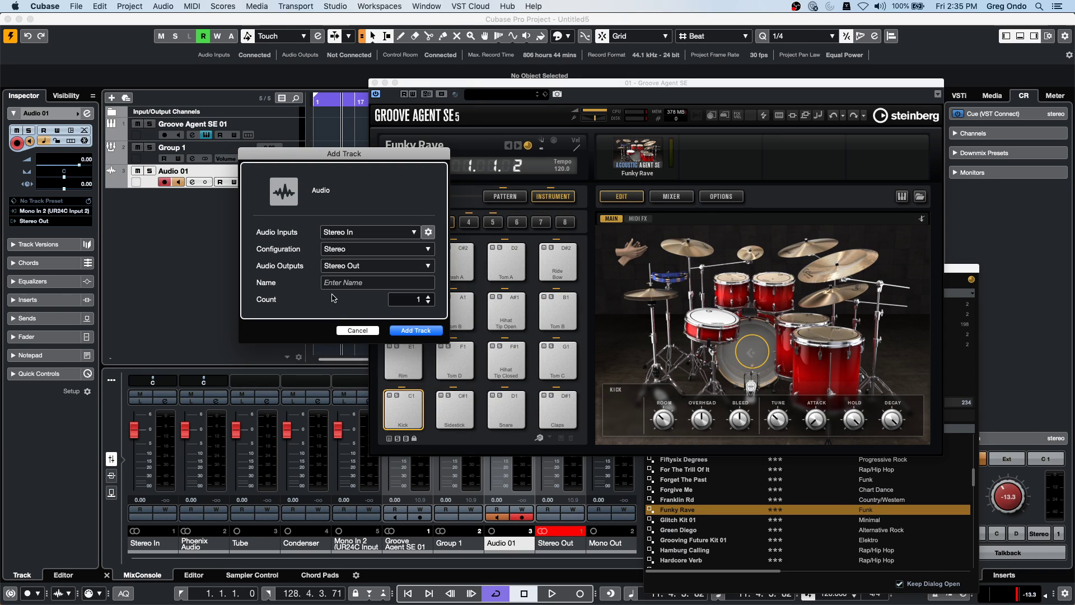
left_click(417, 328)
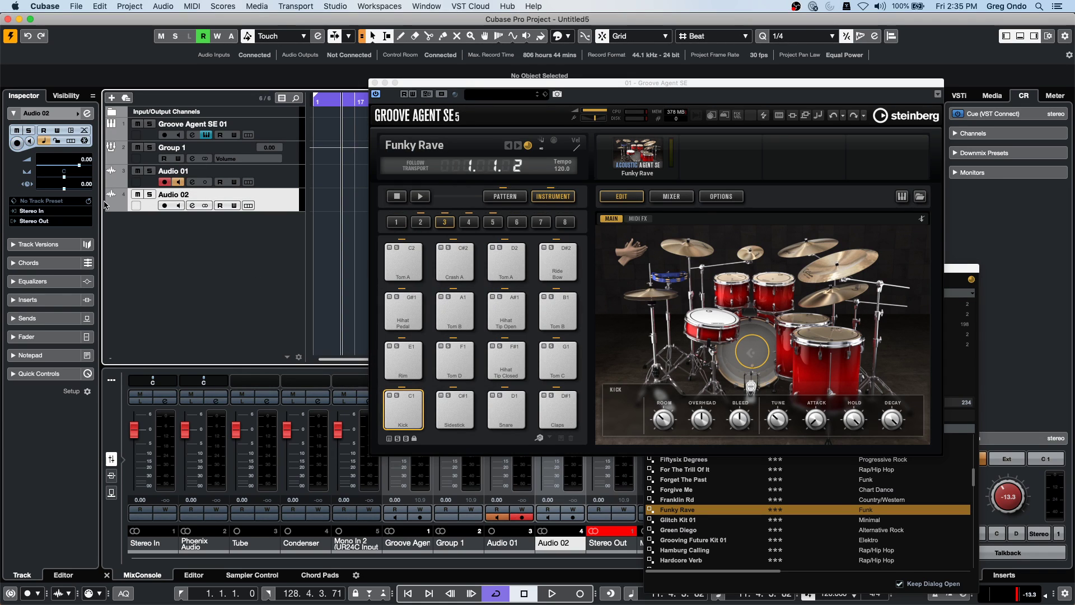
Step: Set the Audio 02 track's input to Group 1 and record-enable the track
left_click(71, 212)
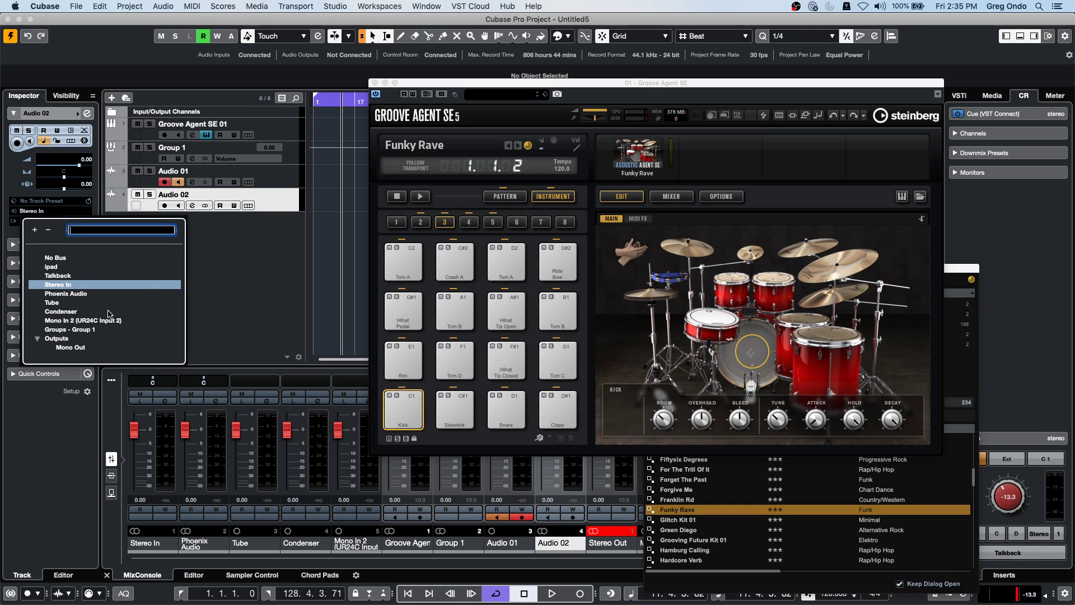
left_click(70, 330)
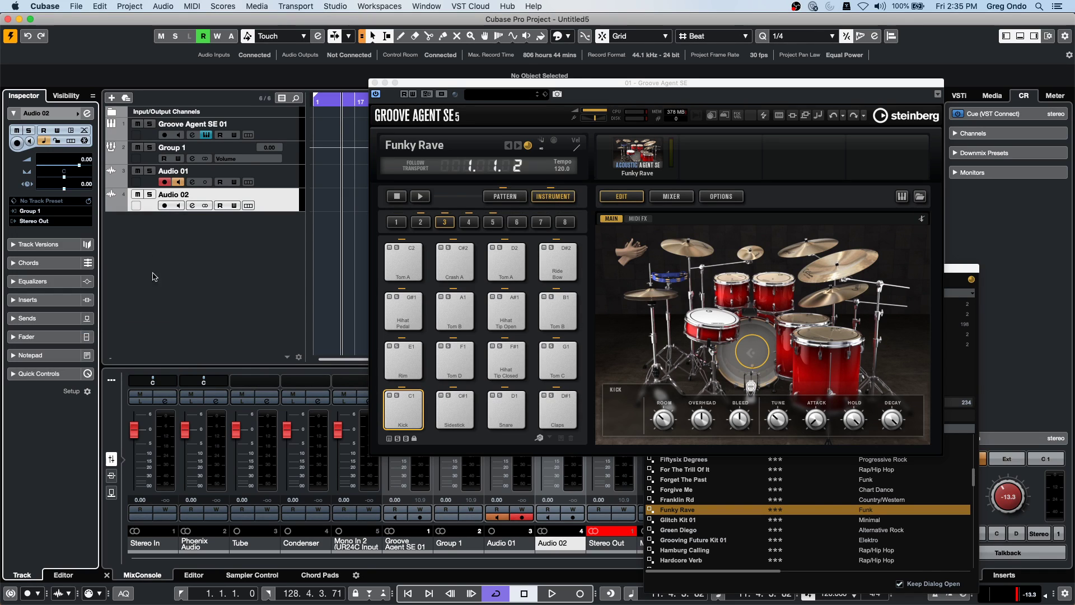
left_click(164, 206)
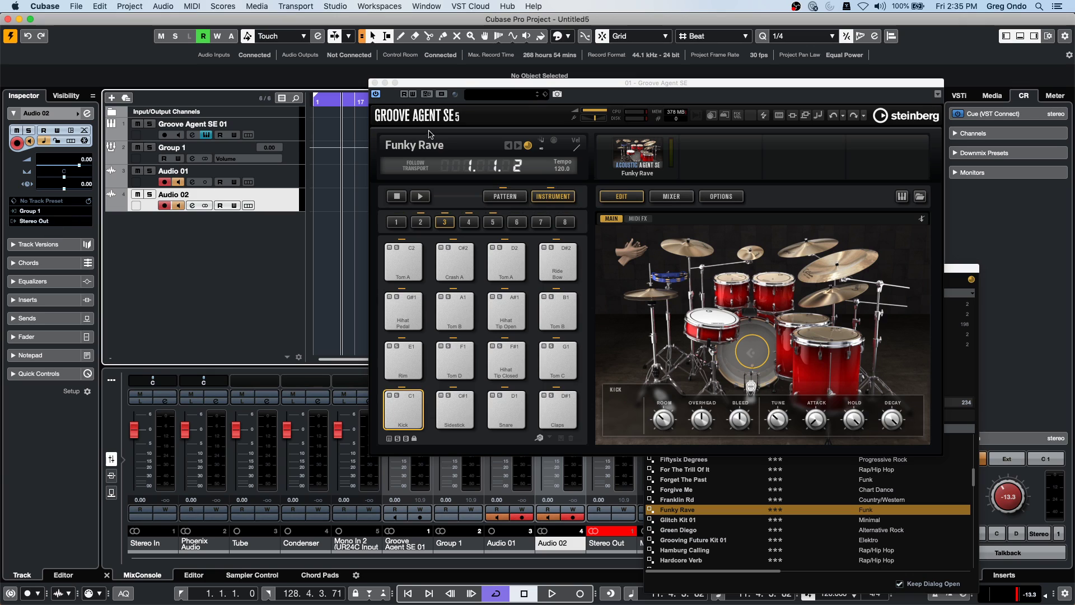
Step: Disable recording on the mono Audio 01 track and remove it from the project
left_click(165, 182)
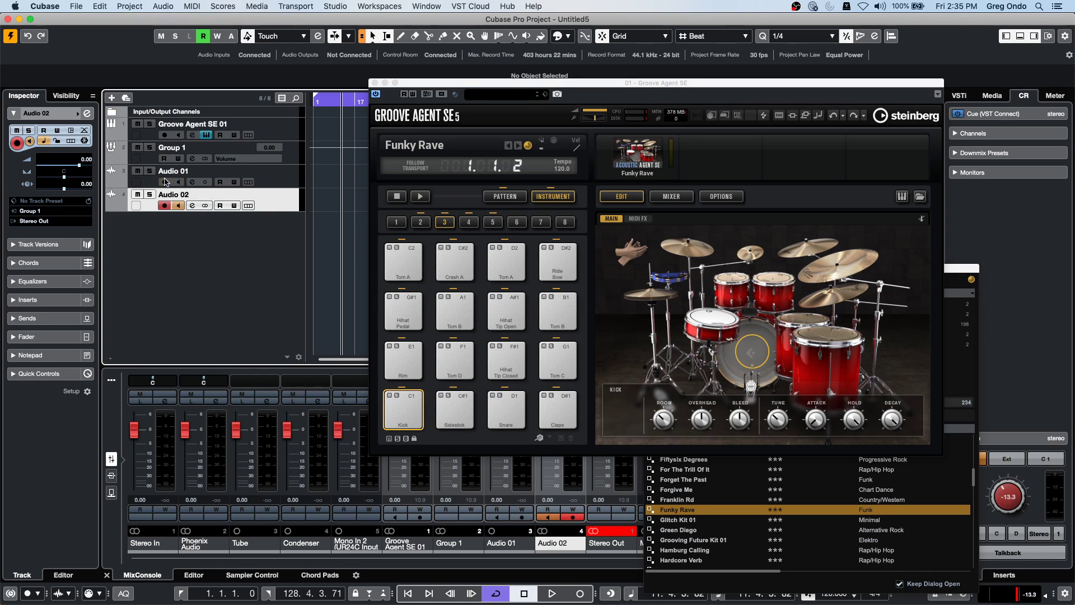
right_click(267, 174)
mouse_move(316, 181)
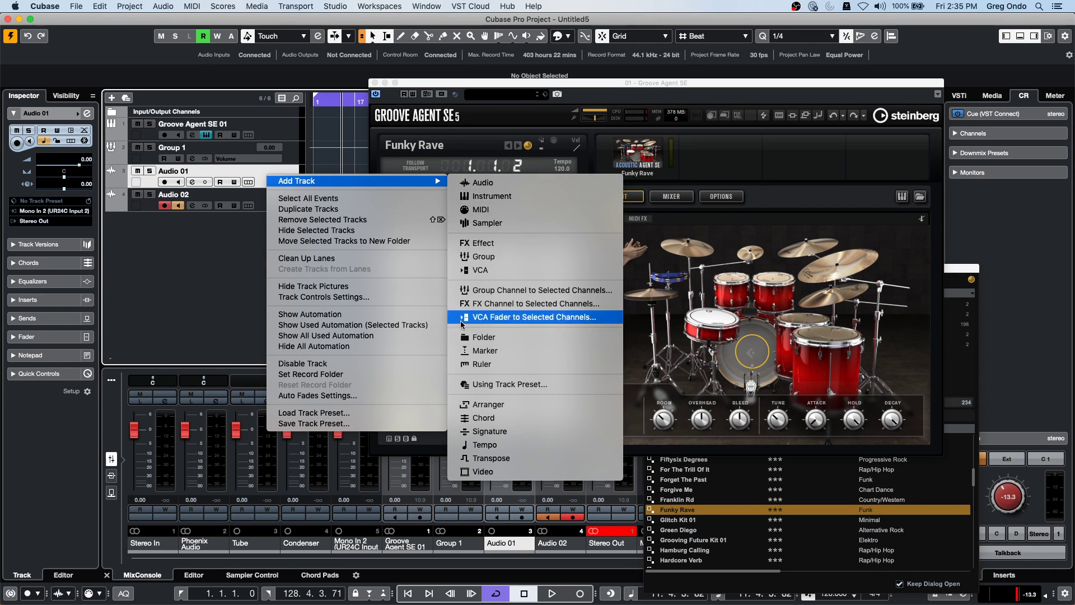
left_click(384, 231)
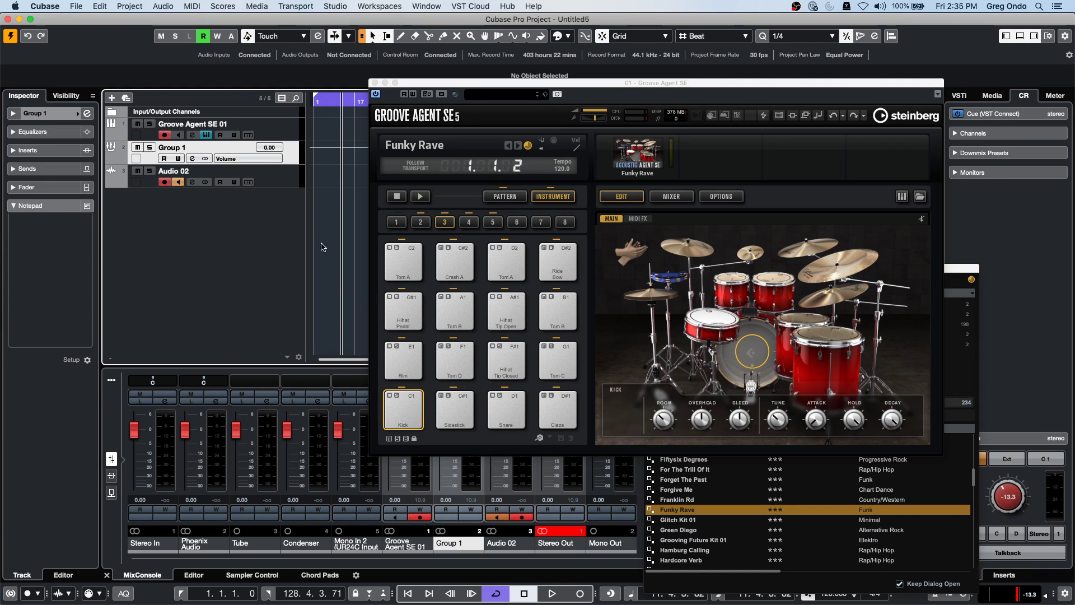
Step: Audition the Kick pad, record Groove Agent SE through Group 1 onto Audio 02, and stop recording
left_click_drag(421, 83, 523, 85)
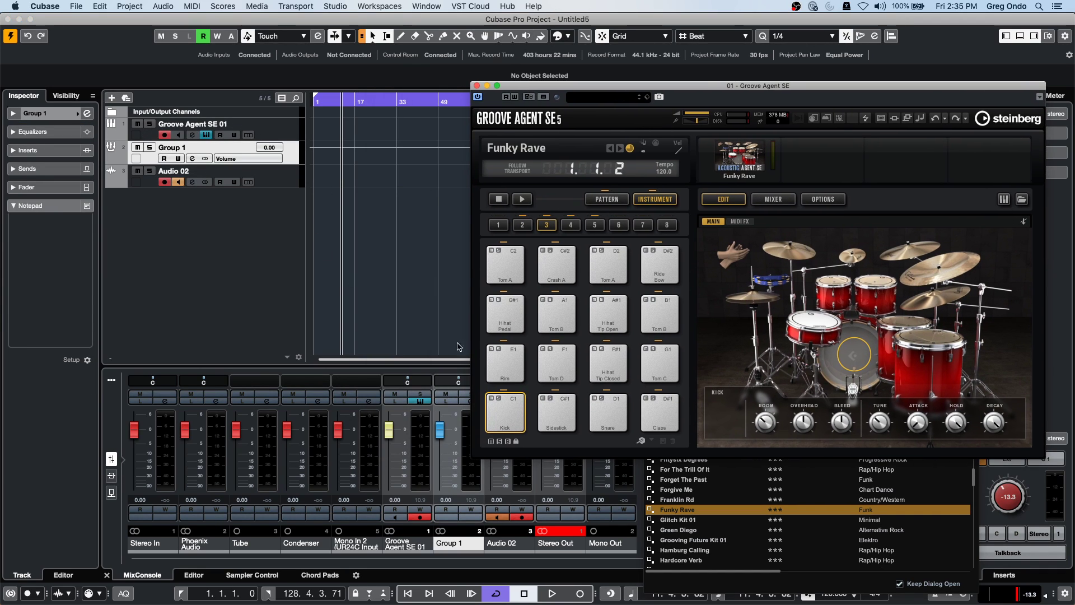
left_click(513, 413)
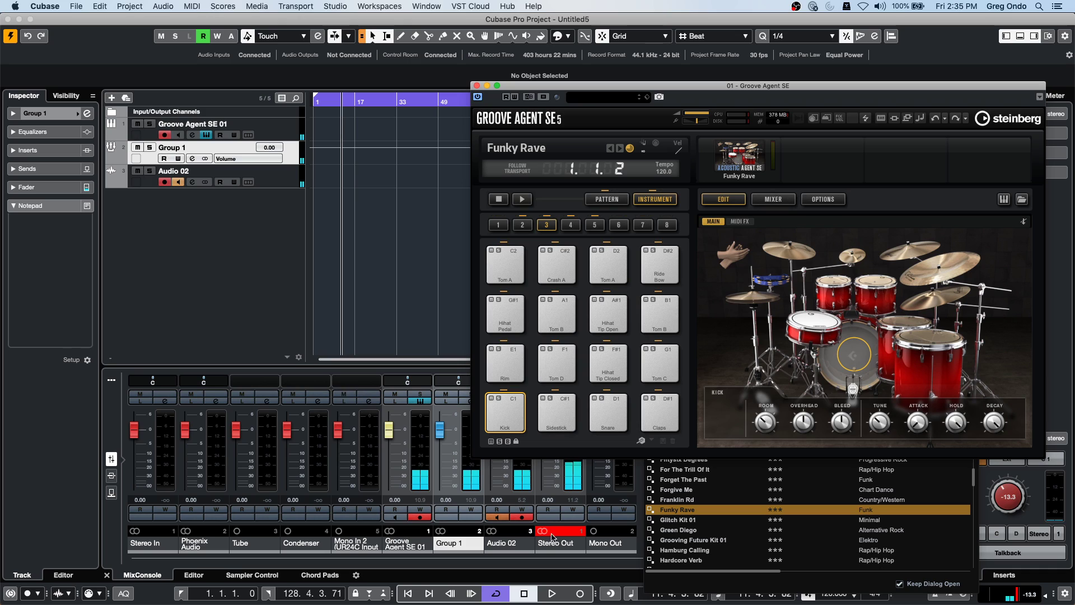
left_click(580, 593)
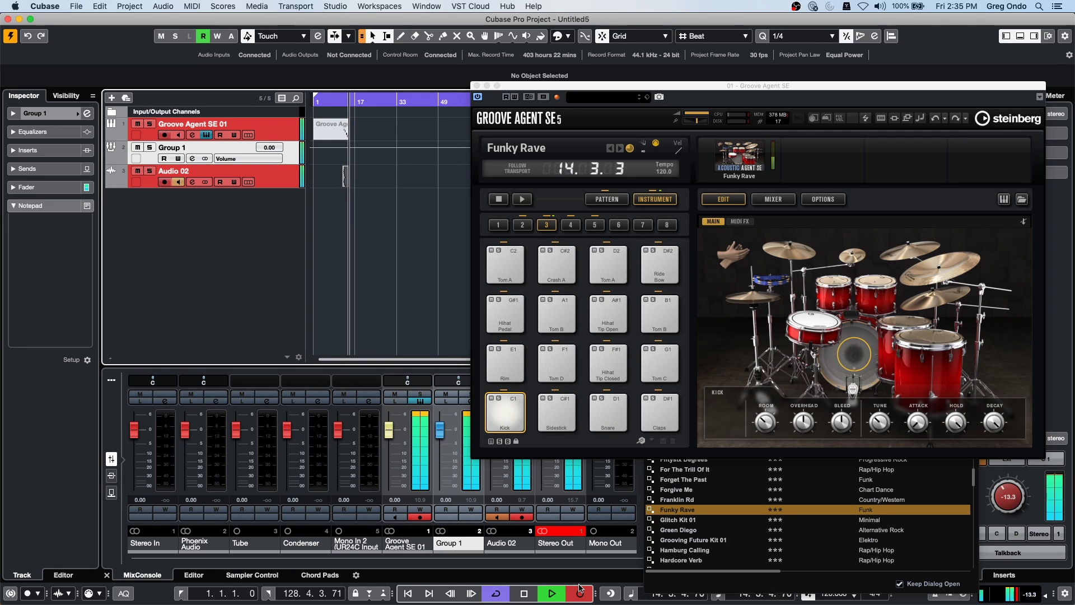
key("space")
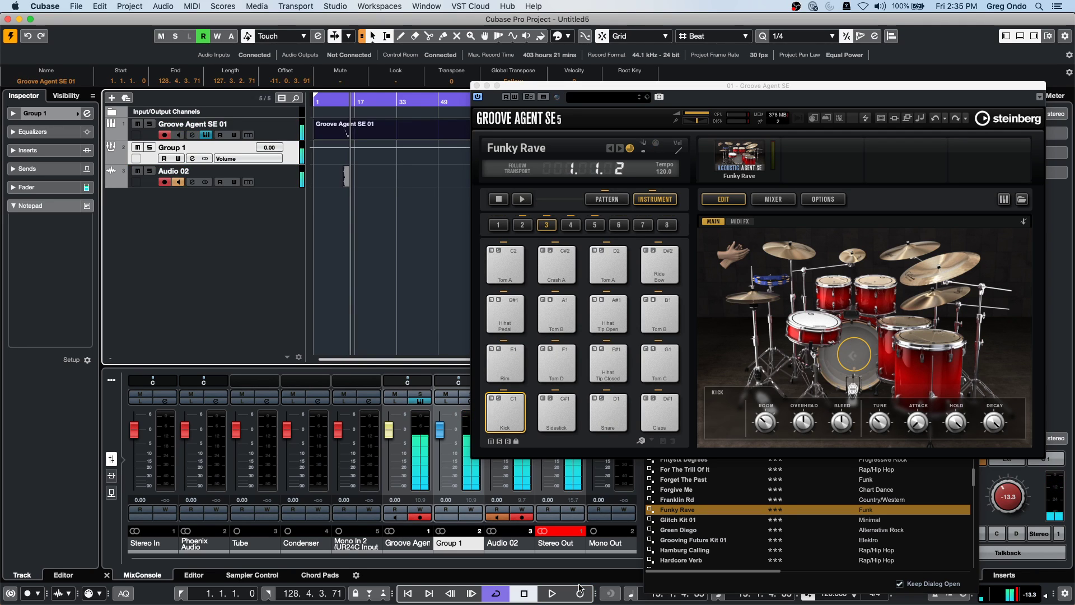
Step: Examine the Audio 02 recording up close and audition the Kick sound in Groove Agent SE
left_click_drag(340, 101, 697, 83)
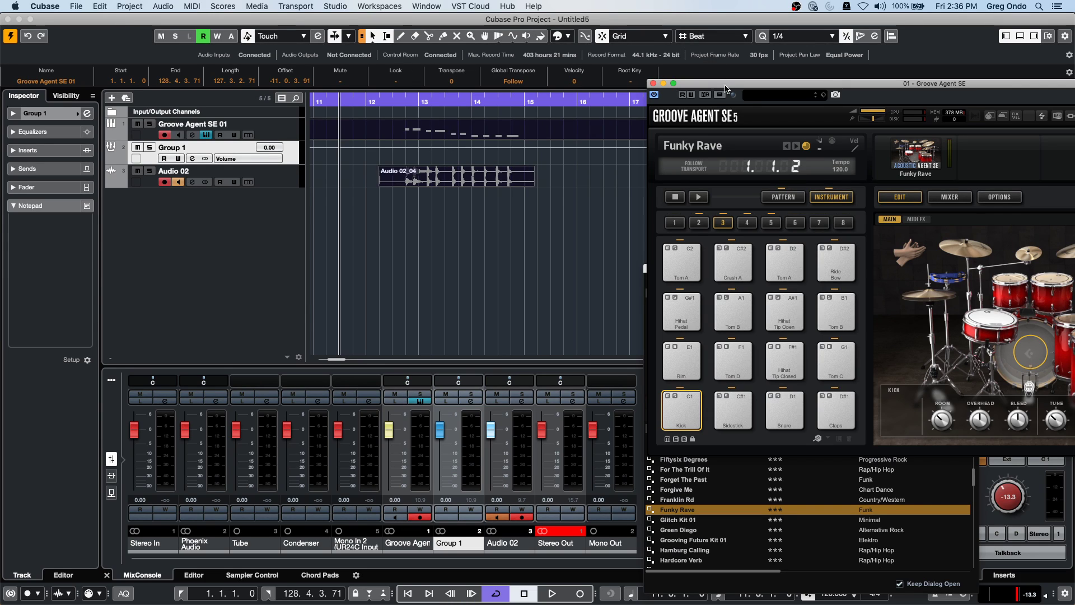
left_click_drag(726, 86, 572, 51)
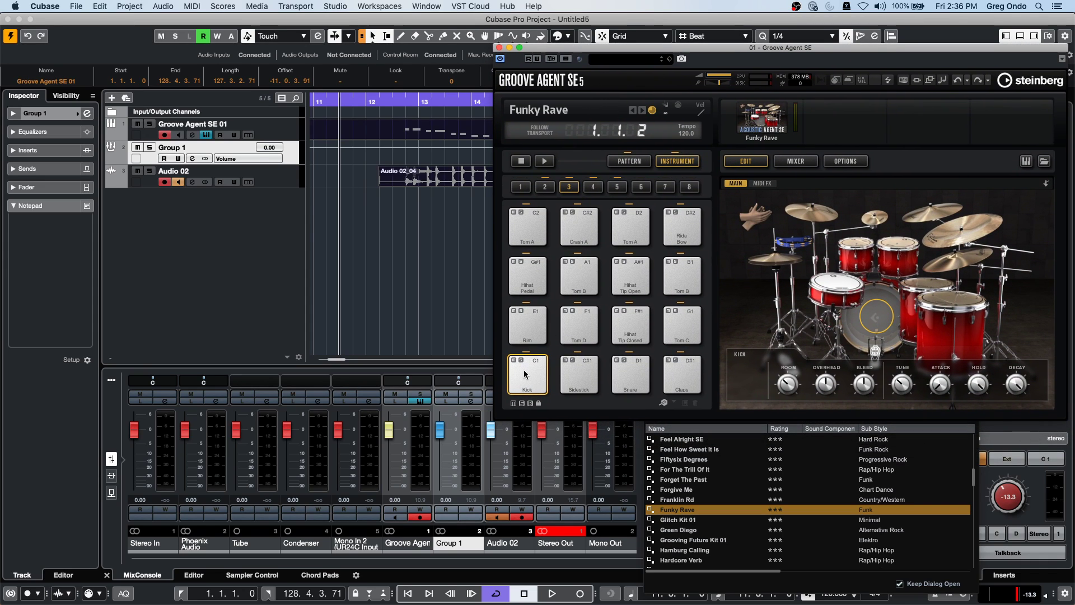
left_click(530, 376)
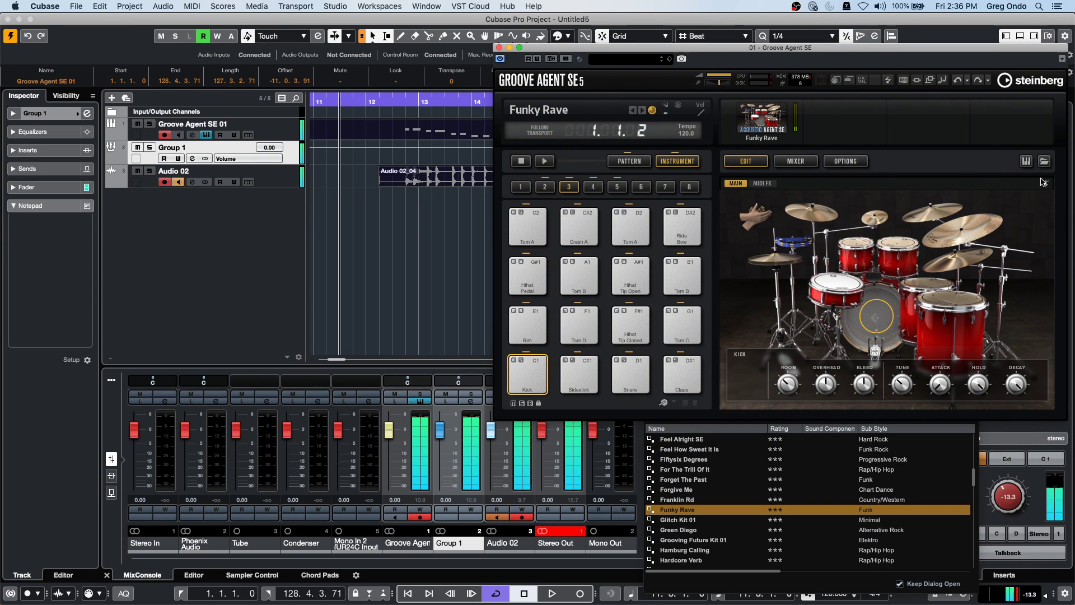
left_click_drag(815, 47, 673, 27)
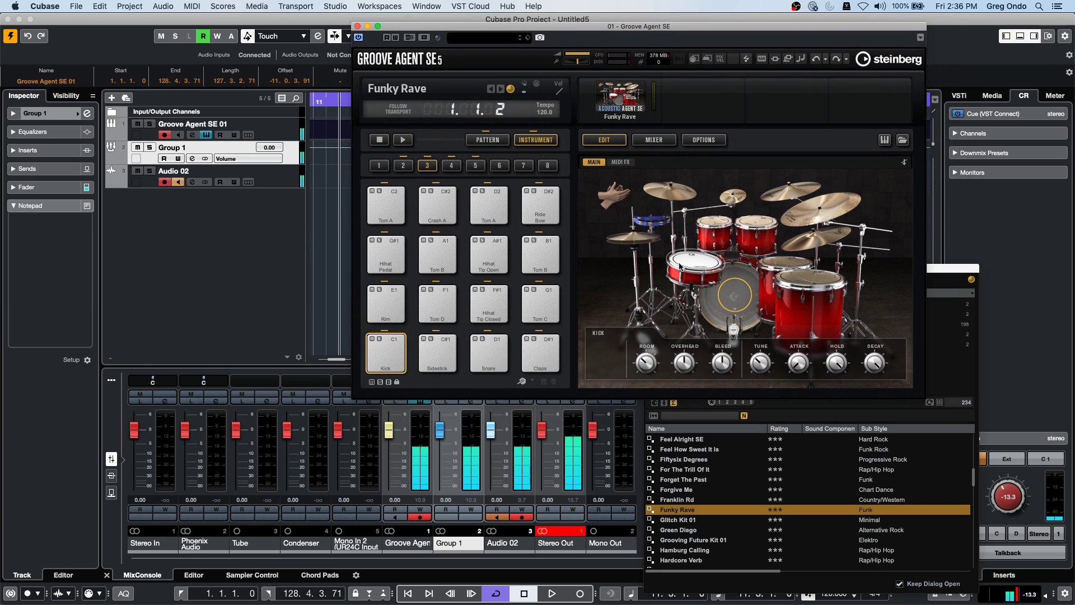
left_click(733, 325)
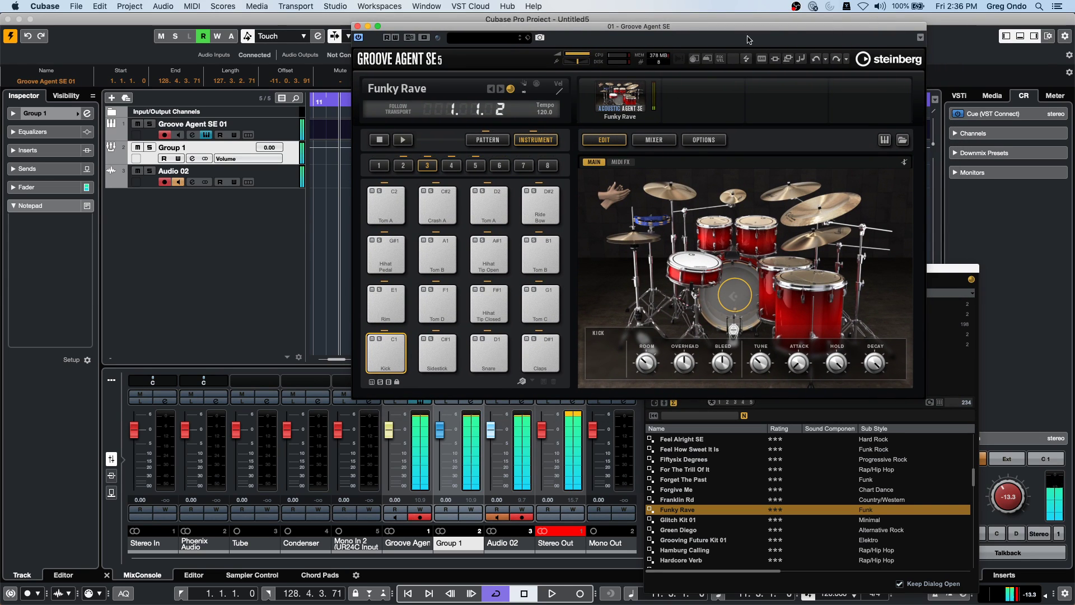
Step: In Groove Agent SE's agent mixer, route the Kick channel to Out 2 and the Snare channel to Out 3
left_click(653, 140)
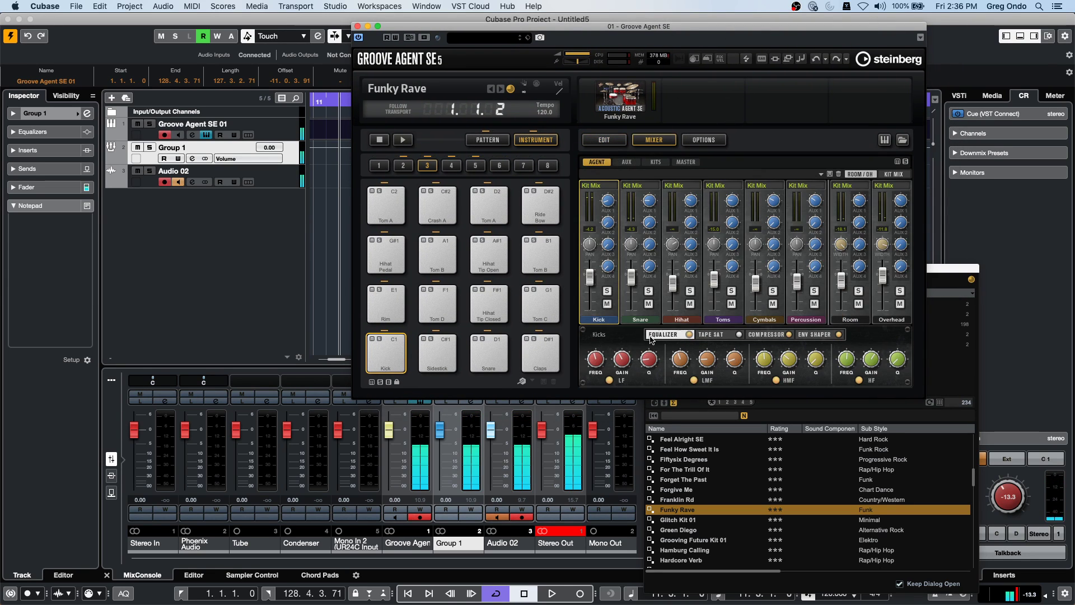
left_click(609, 187)
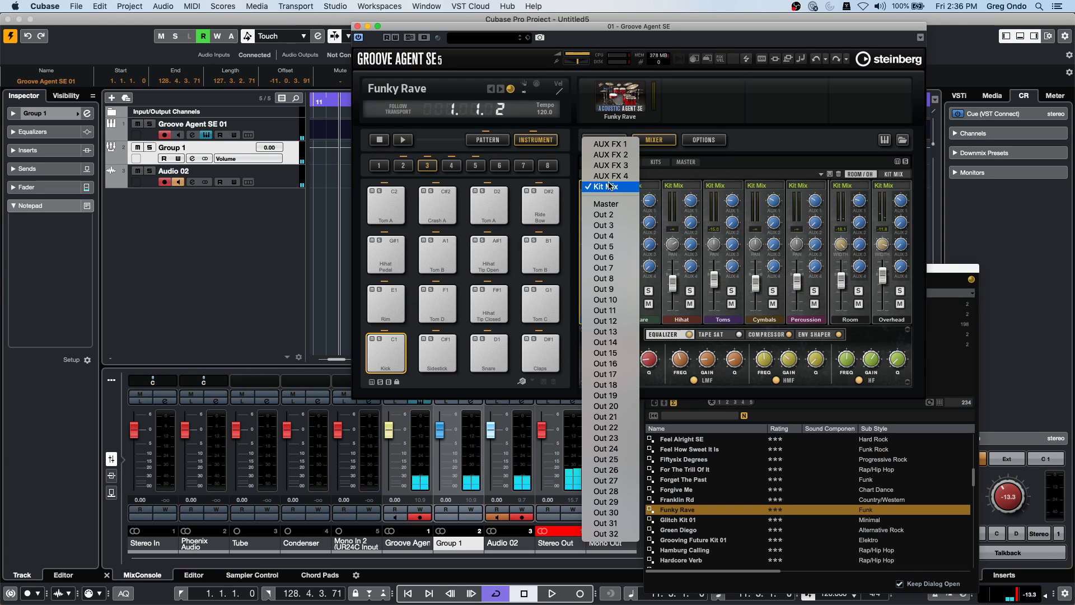
left_click(625, 216)
left_click(651, 323)
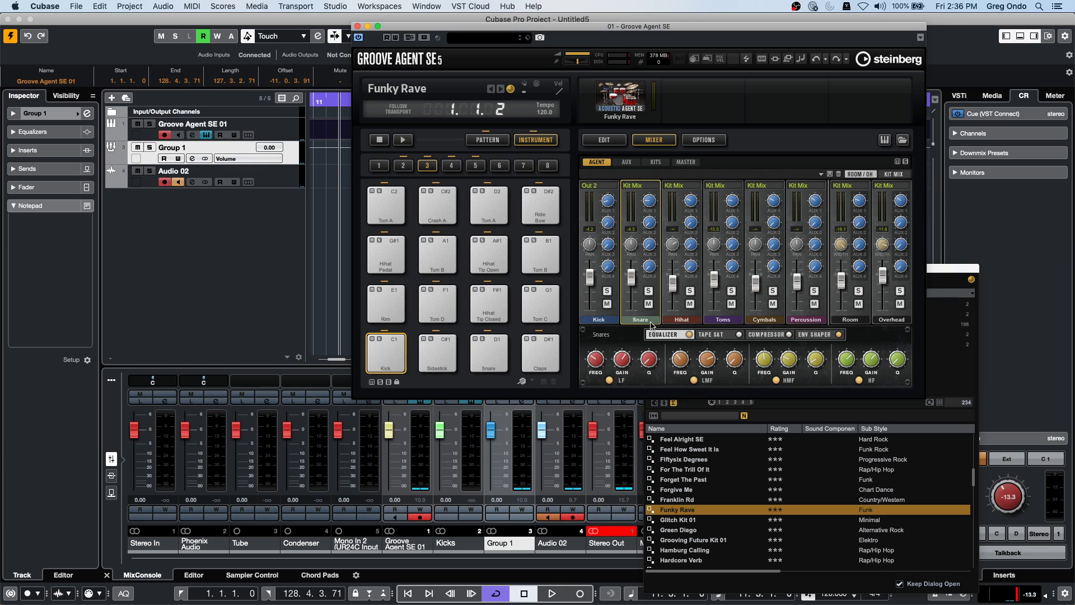
left_click(637, 187)
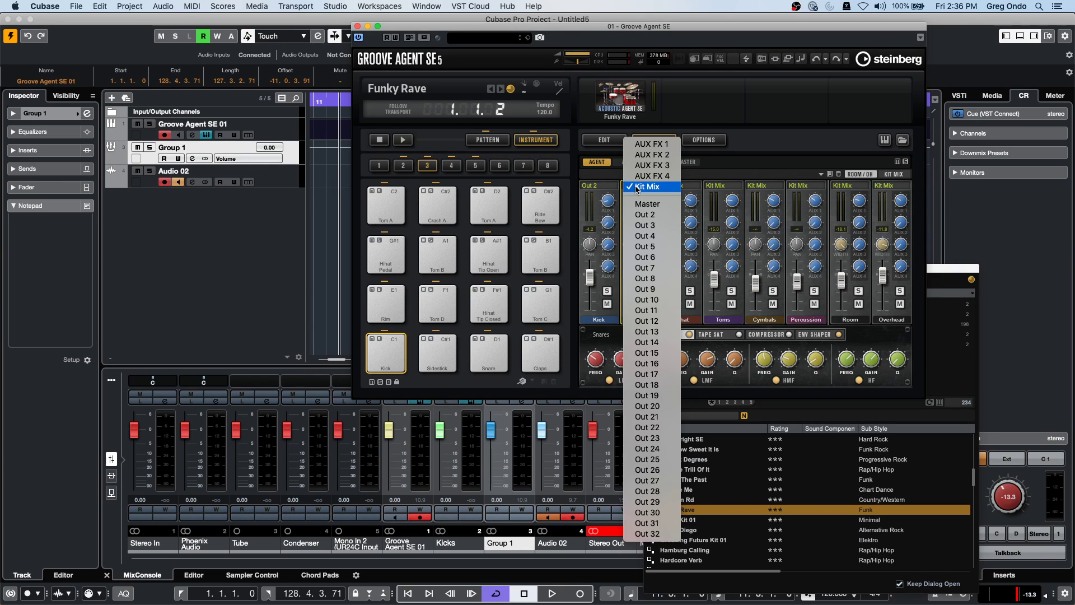
left_click(658, 226)
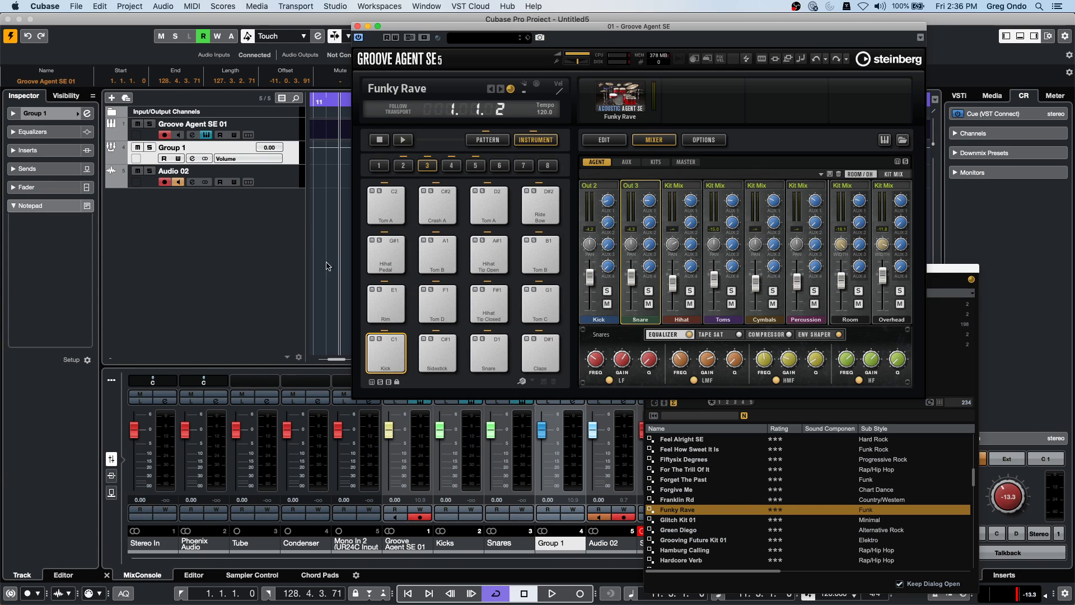
Step: Audition the Kick and Snare pads to check the levels on their separate output channels
left_click(394, 357)
left_click(480, 355)
left_click(481, 355)
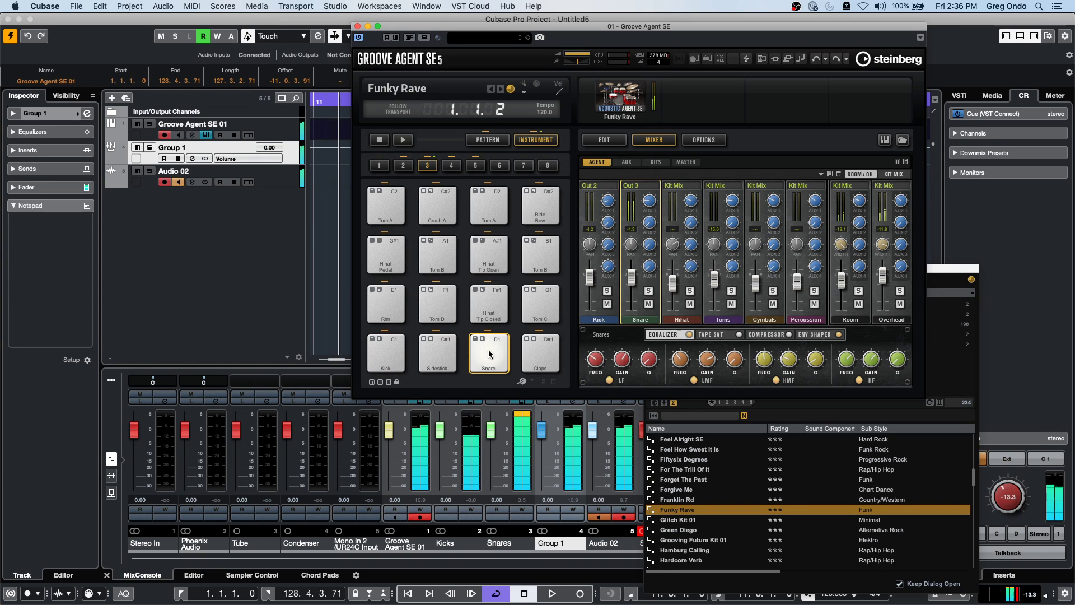
left_click(390, 343)
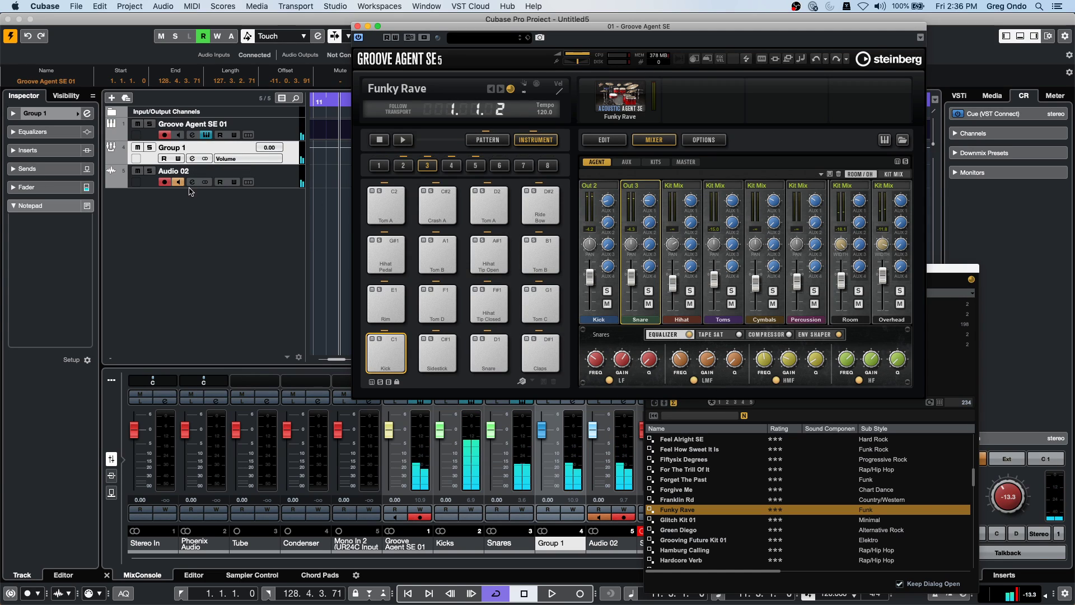
Step: Add two stereo group tracks with Stereo Out as their output, created outside a folder
right_click(193, 225)
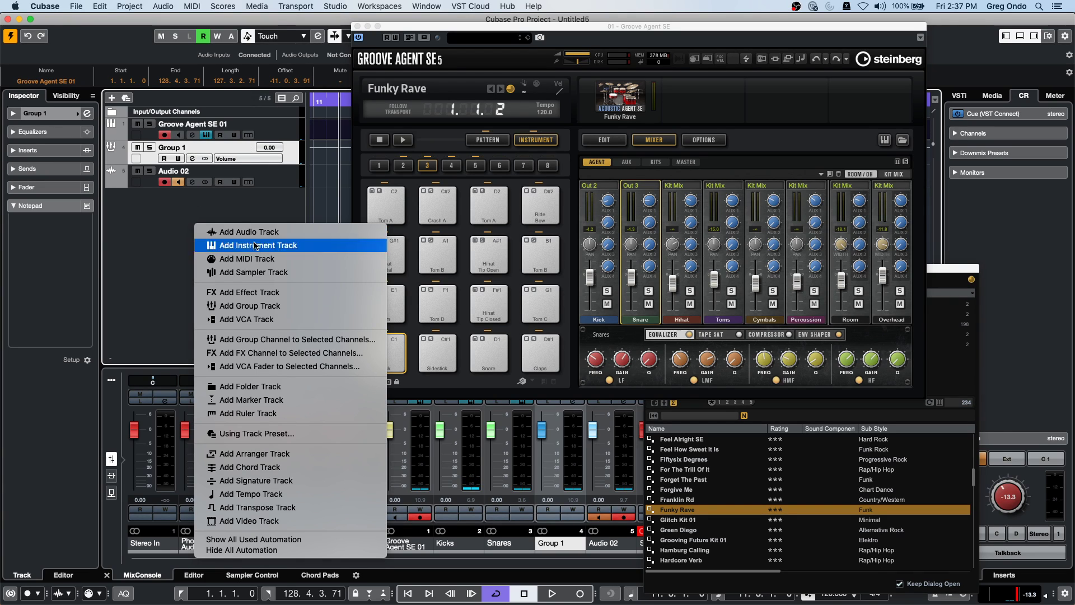
left_click(284, 309)
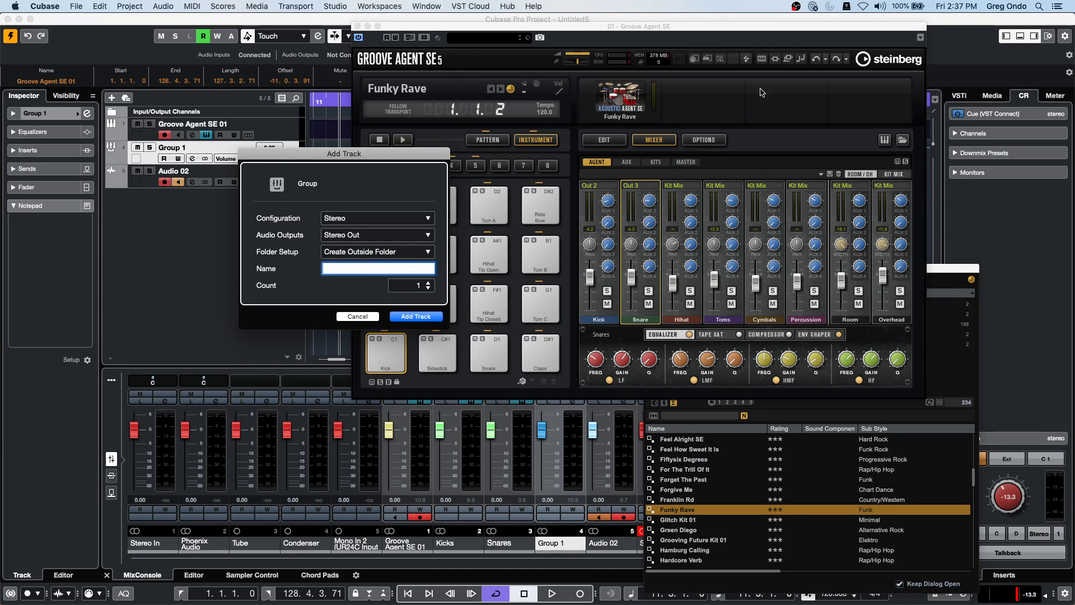
left_click(429, 282)
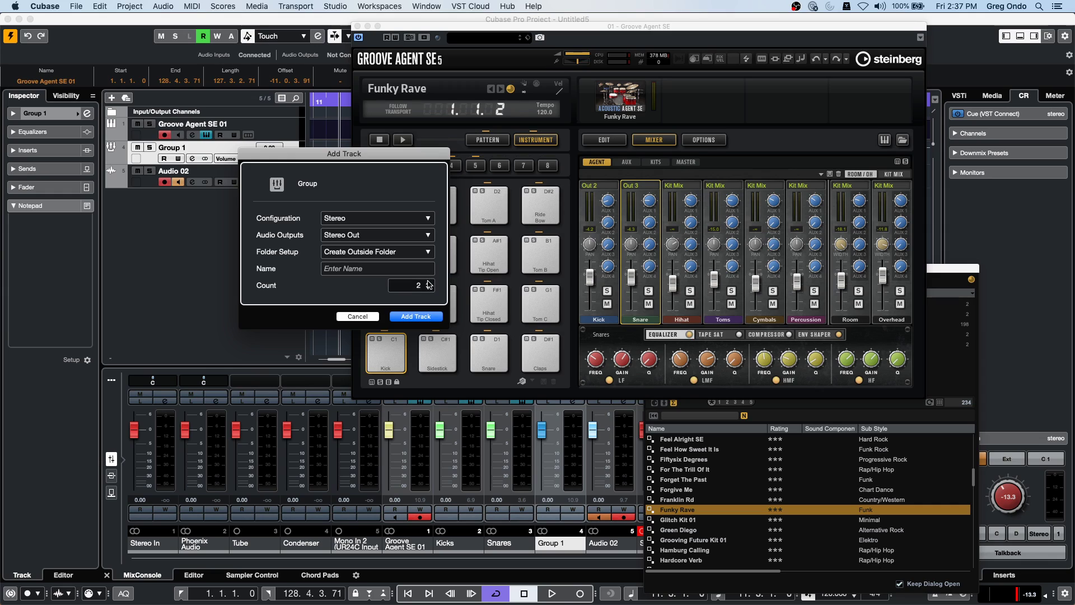
left_click(416, 316)
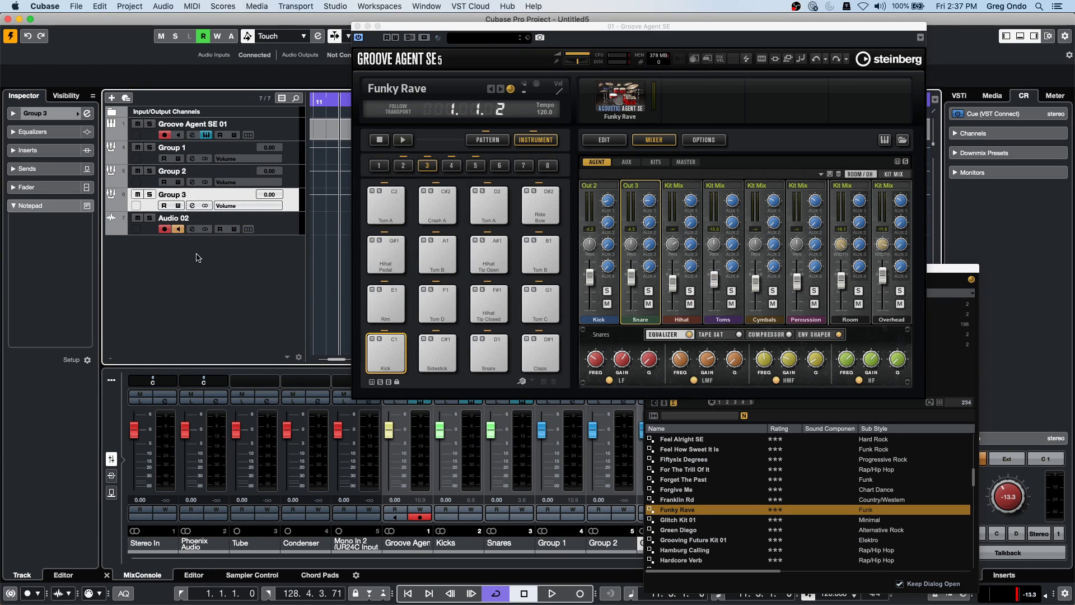
Step: Add two stereo audio tracks with Stereo In as their input and Stereo Out as their output
right_click(226, 264)
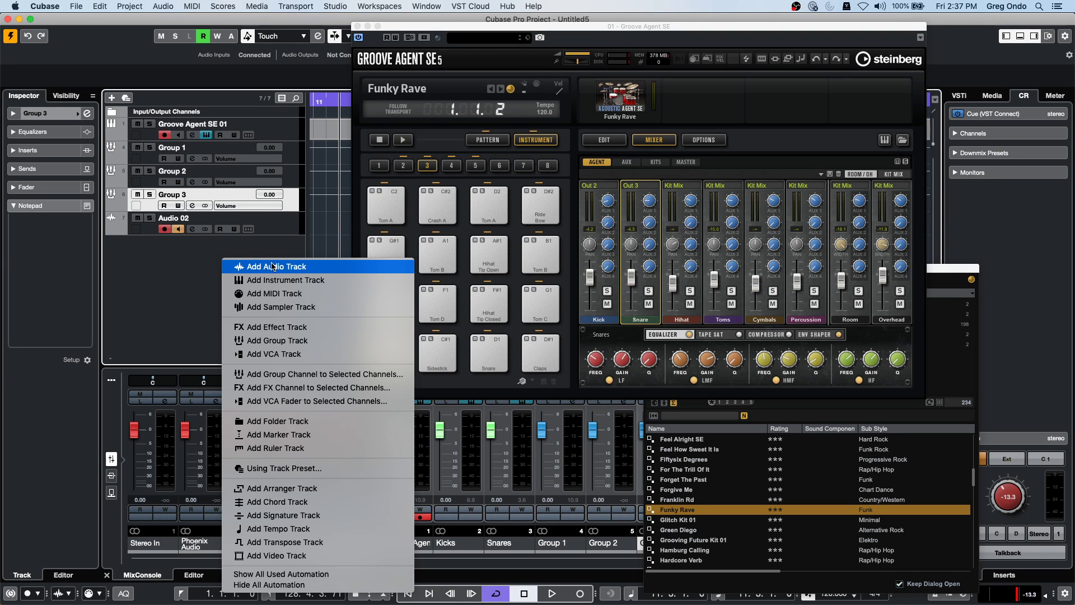
left_click(302, 265)
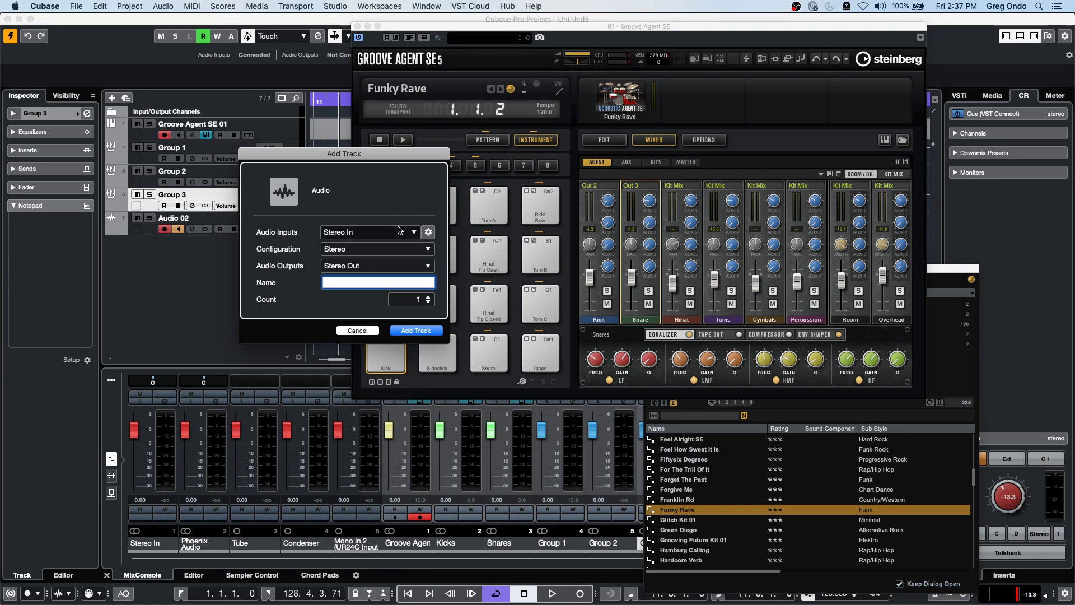
left_click(427, 298)
left_click(424, 331)
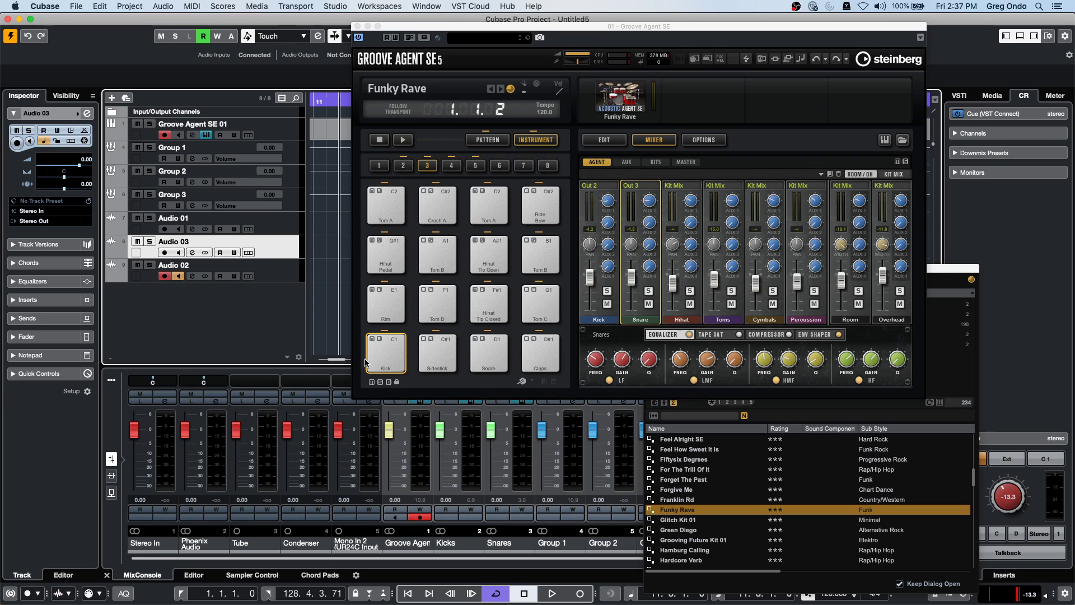
Step: Audition the Kick pad repeatedly and check its signal on the Kicks channel in the lower-zone mixer
left_click(392, 351)
left_click(392, 351)
left_click(392, 351)
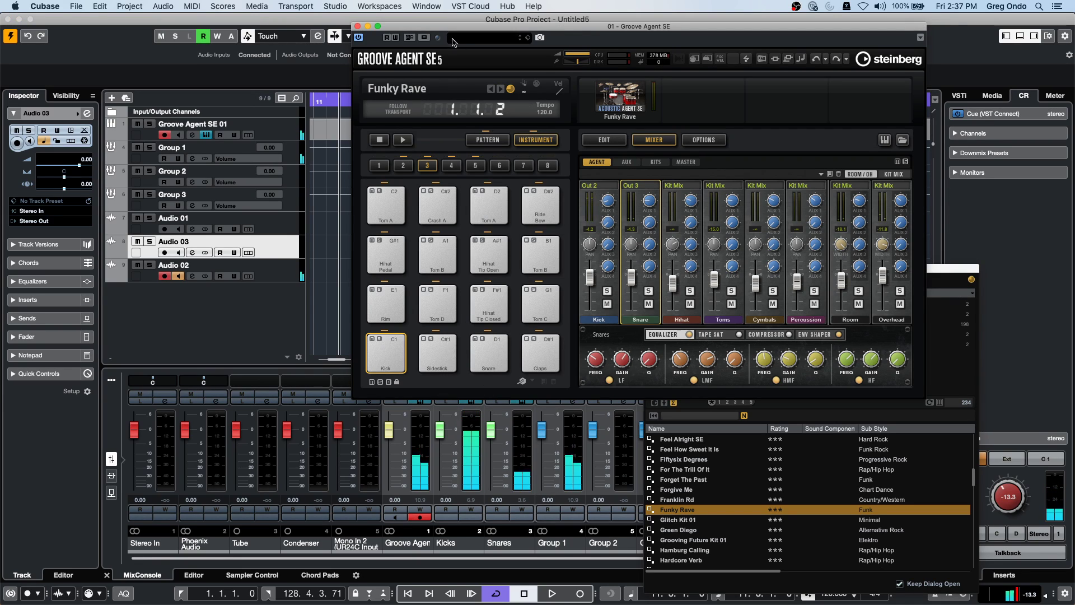
left_click_drag(504, 26, 750, 18)
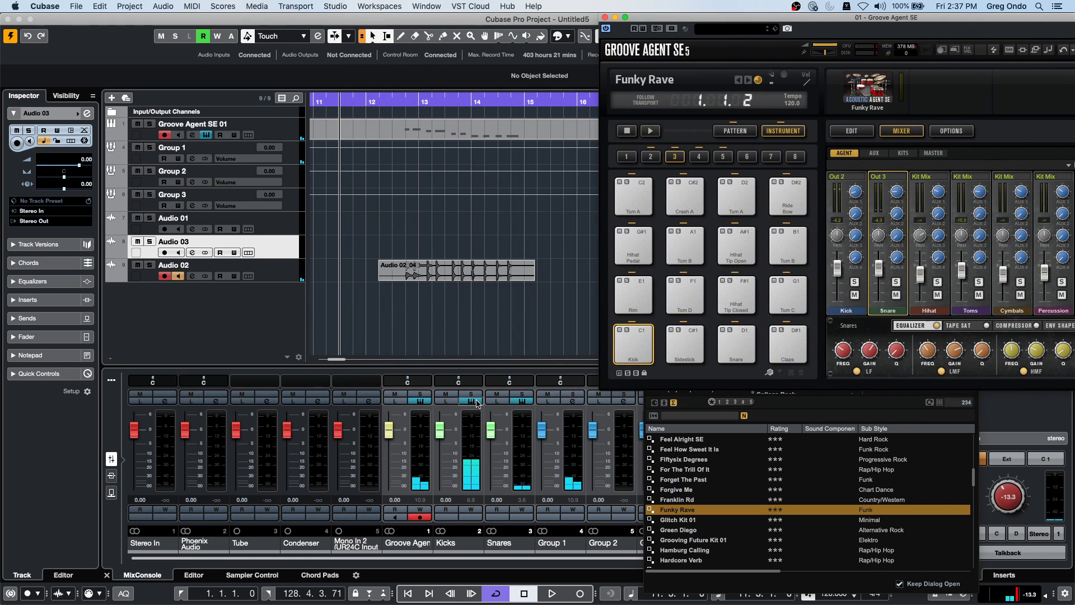
left_click(473, 395)
left_click(474, 396)
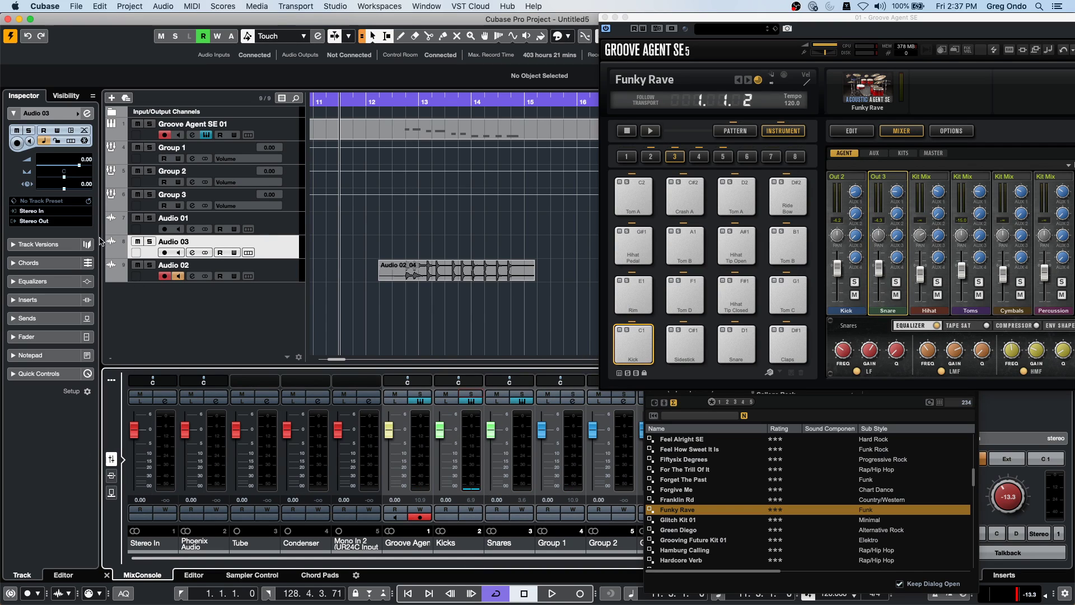
left_click(165, 277)
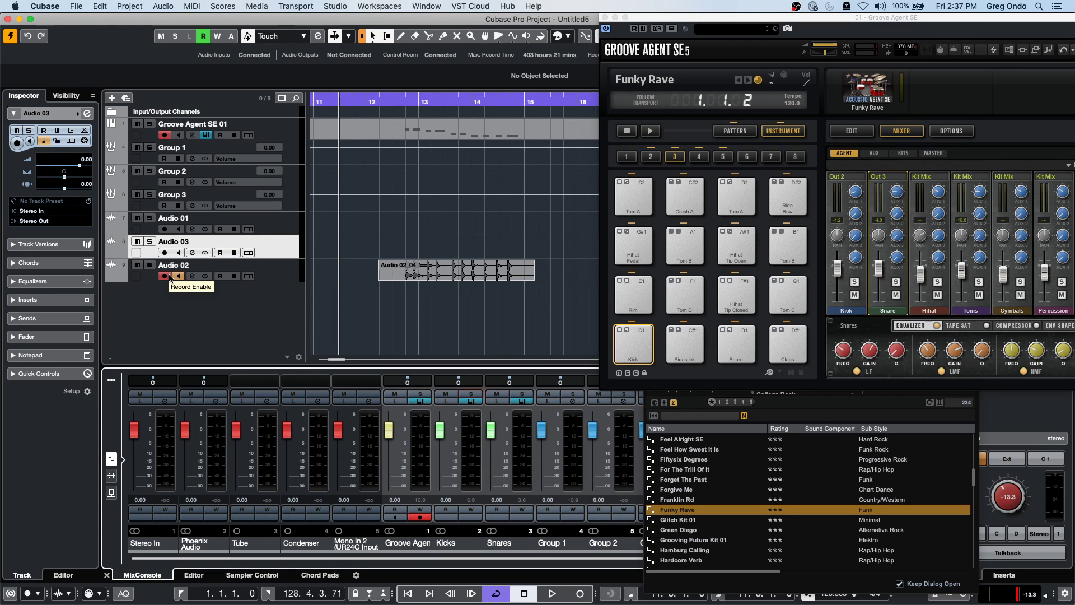
Step: Open the full MixConsole, audition the Kick pad, and route the Kicks channel's output to Group 2
key("F3")
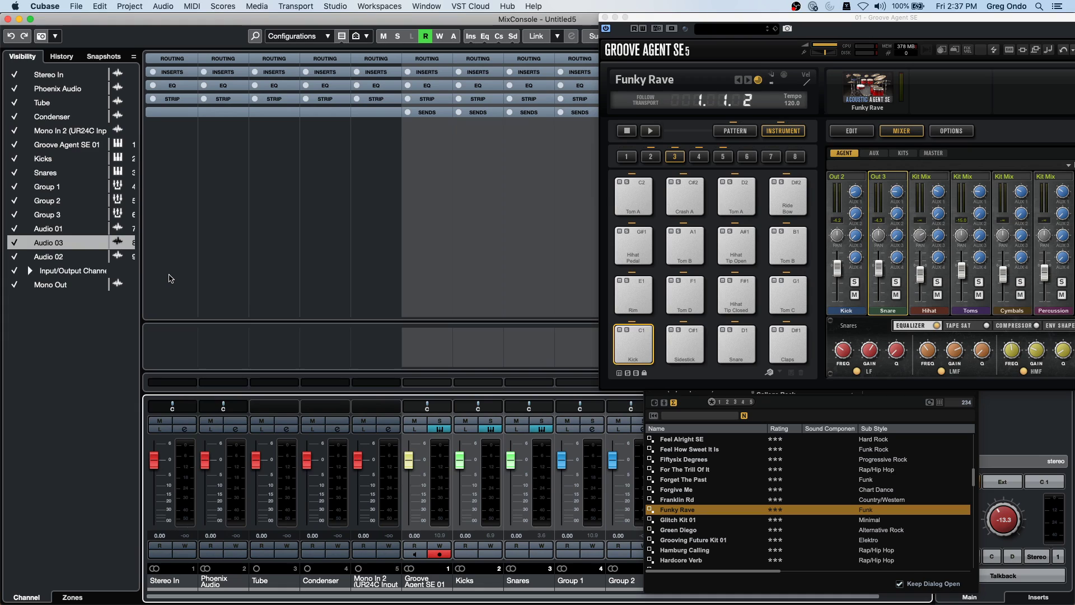
left_click(645, 354)
left_click(648, 352)
left_click(649, 350)
left_click(648, 348)
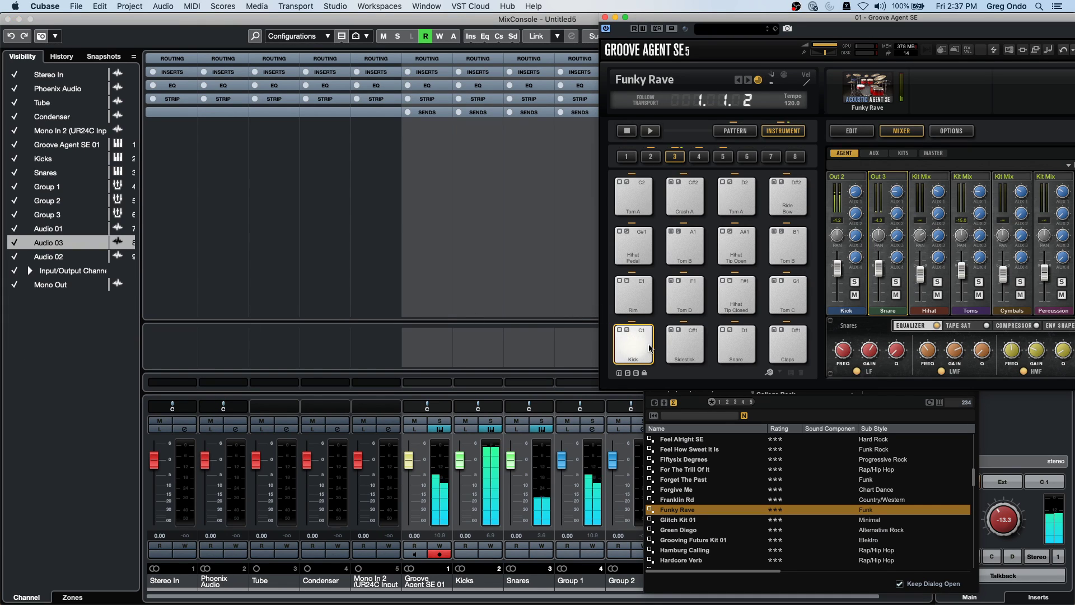
left_click(475, 60)
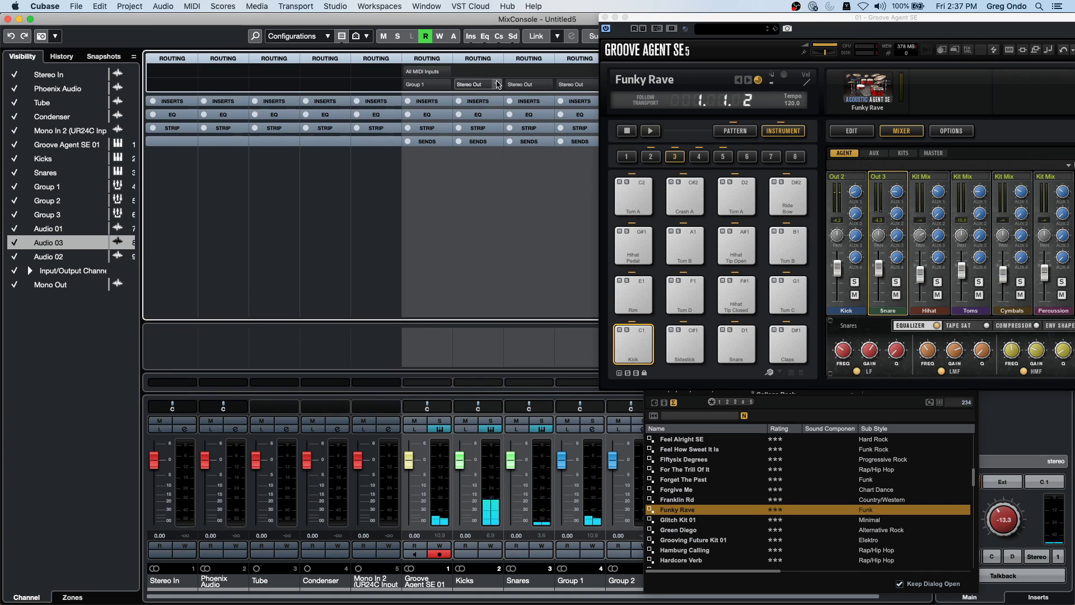
left_click(478, 84)
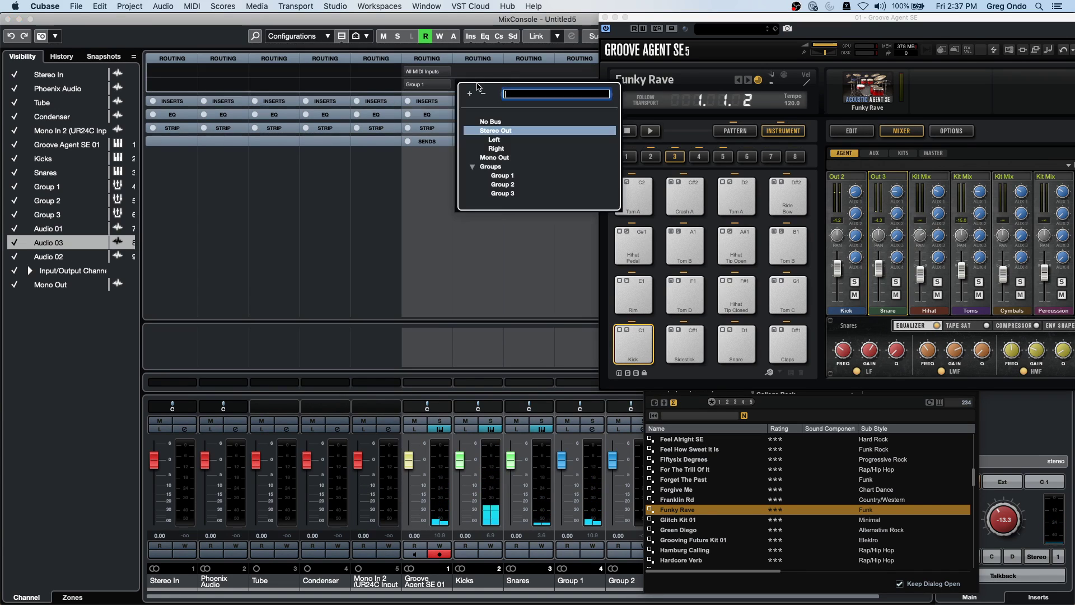
left_click(502, 184)
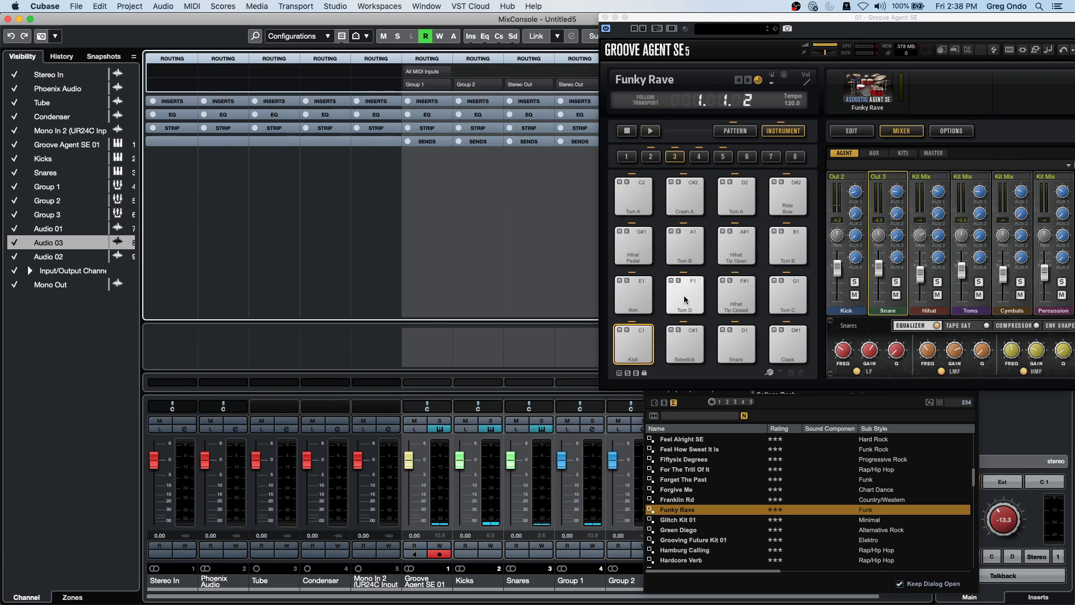
Step: Audition the Snare pad and route the Snares channel's output to Group 3
left_click(735, 334)
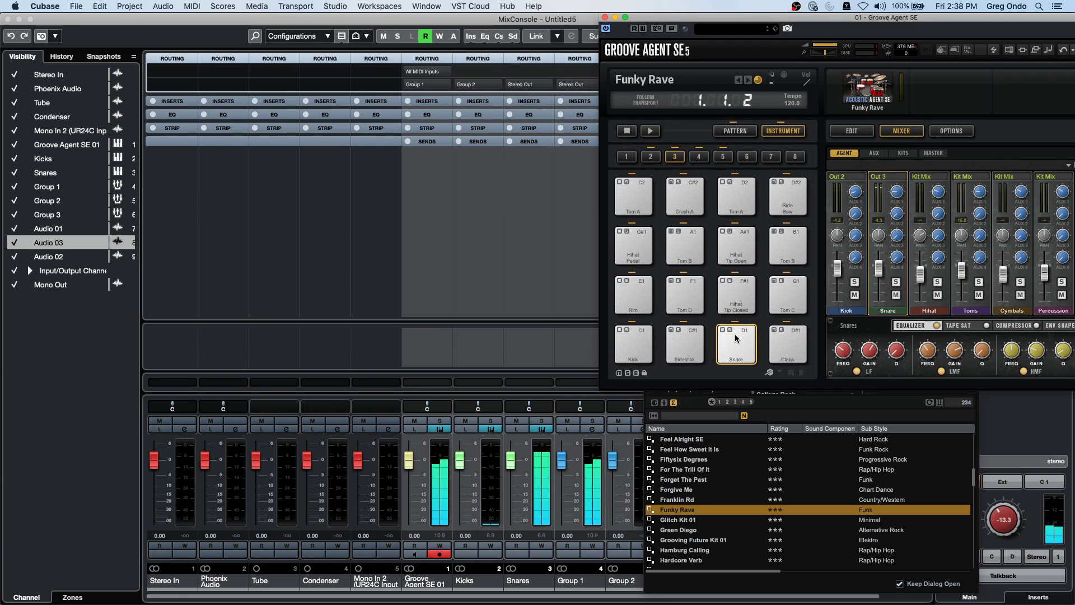
left_click(534, 83)
left_click(567, 195)
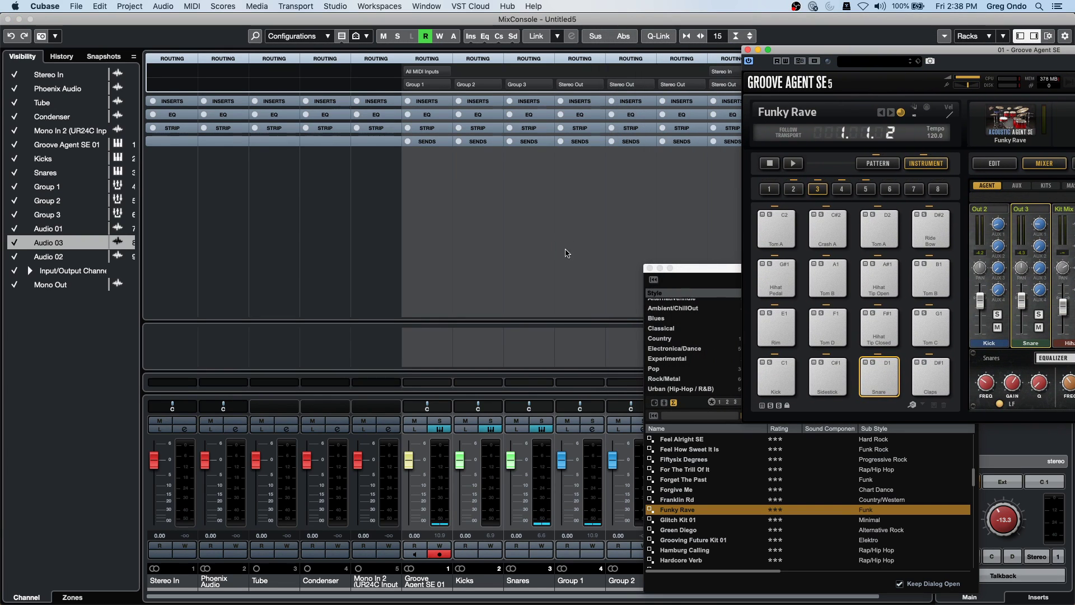
Step: Clear the view of the audio channels' routing, and set Audio 01's input to Group 2 and Audio 03's to Group 3
left_click(650, 268)
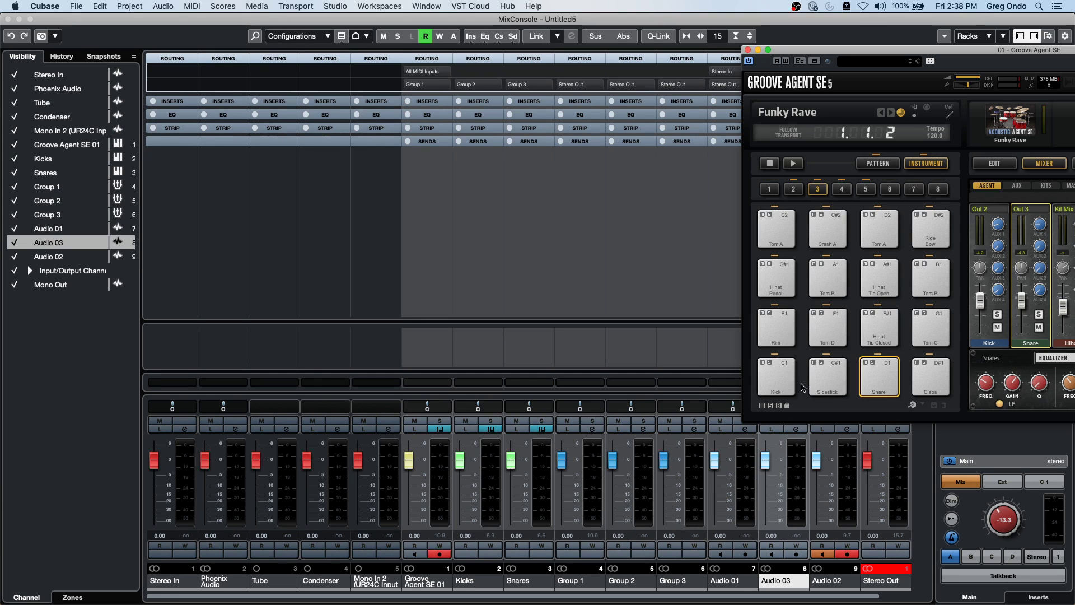
left_click_drag(811, 50, 646, 159)
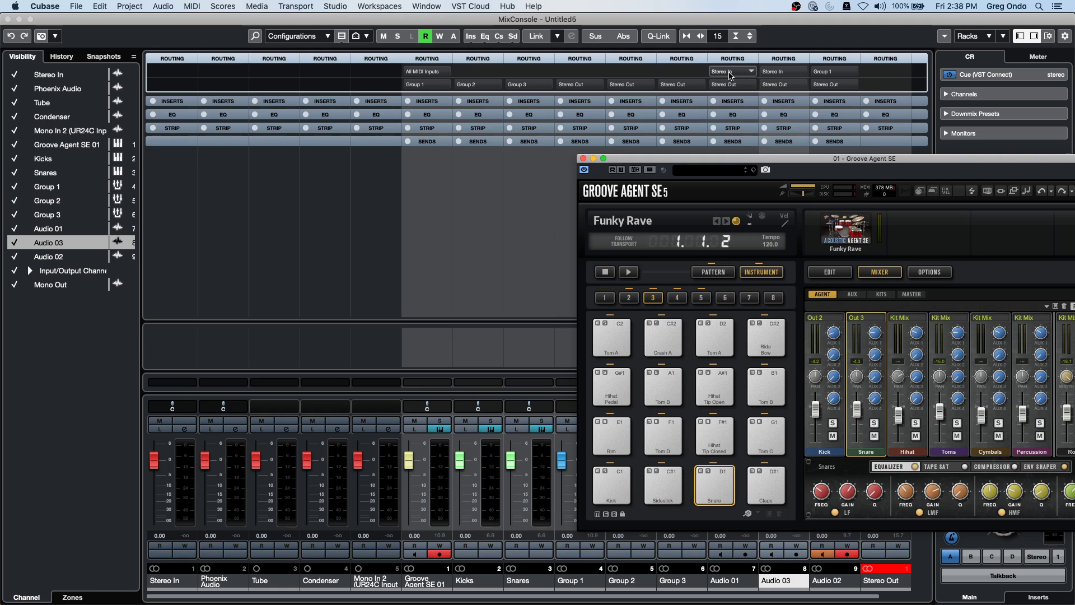
left_click(729, 74)
left_click(759, 201)
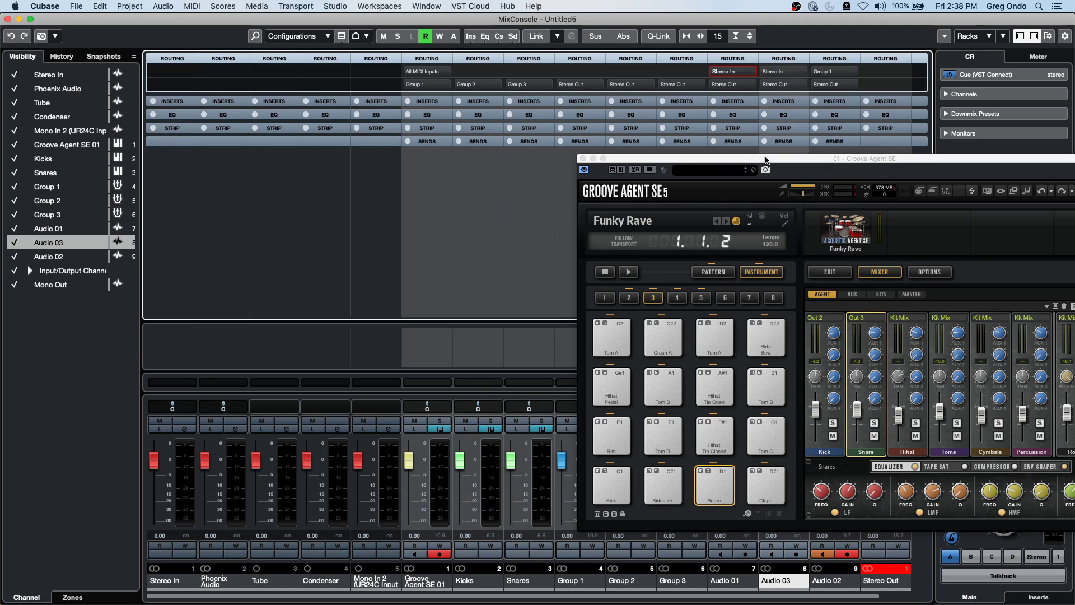
left_click(782, 73)
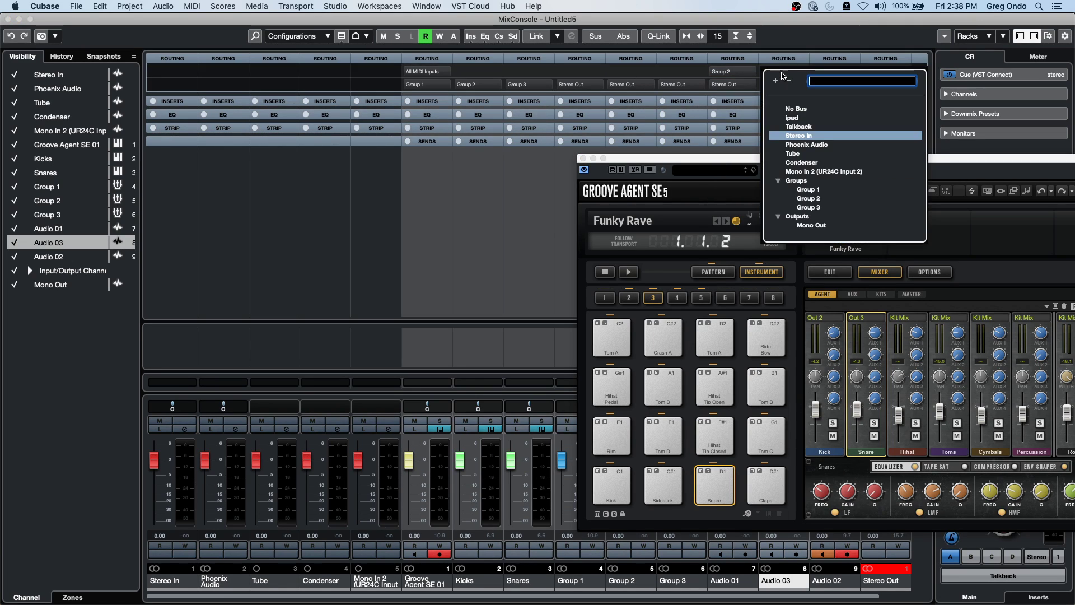
left_click(808, 206)
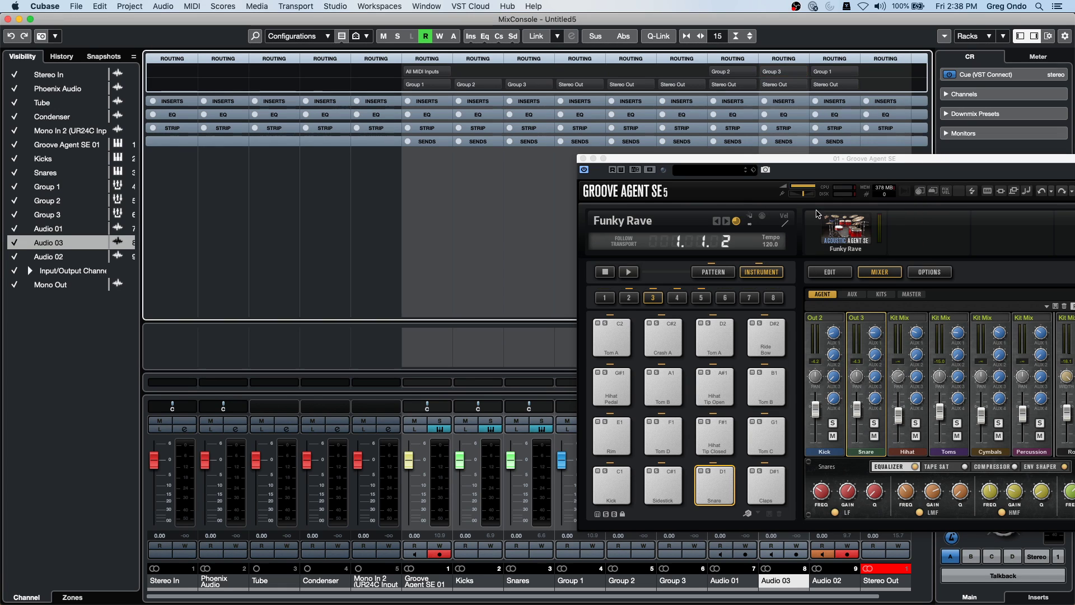
Step: Leave the full MixConsole, start recording in the project, and play the Kick and Snare pads in Groove Agent SE
left_click(8, 19)
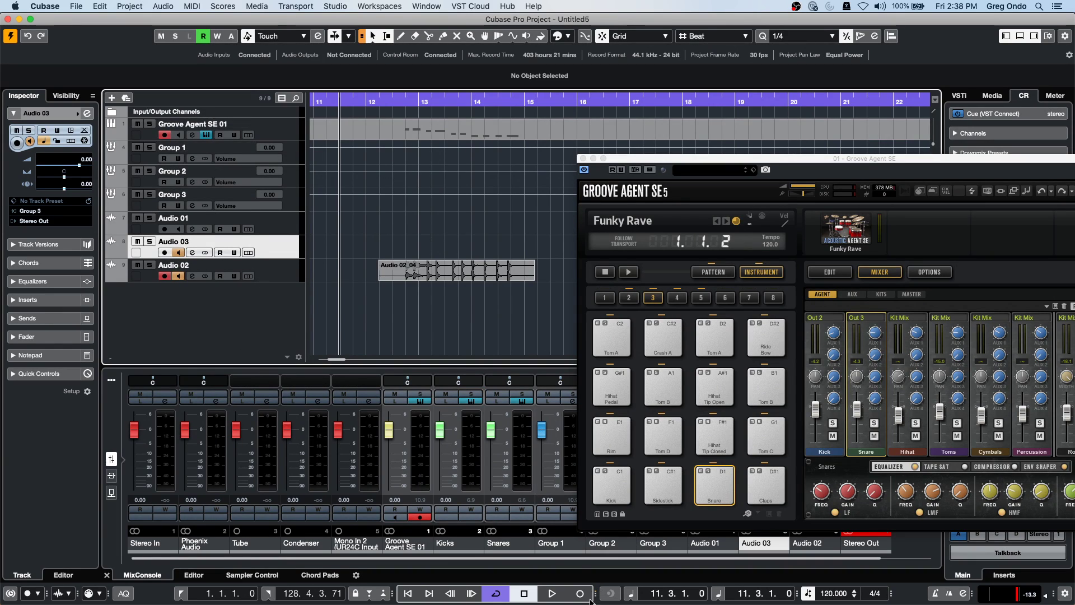
left_click(546, 593)
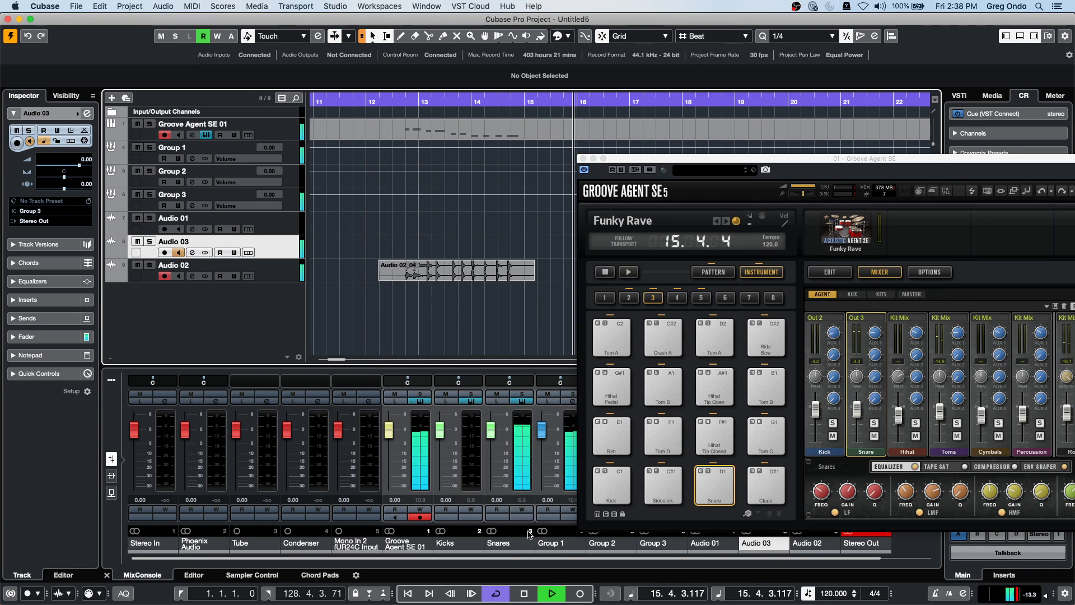
left_click(580, 593)
left_click(611, 485)
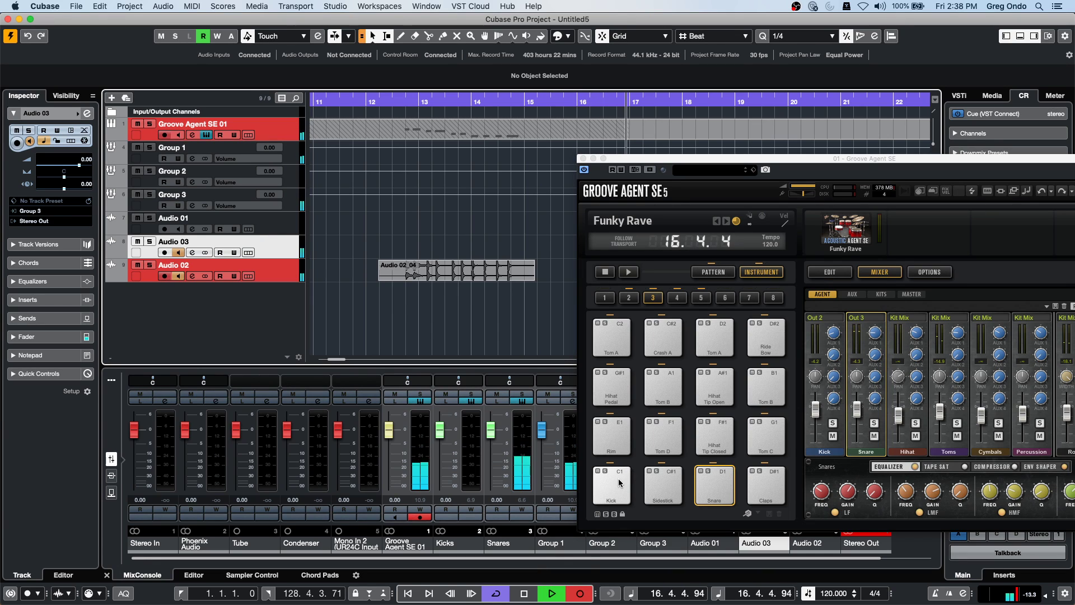
left_click(619, 483)
left_click(663, 485)
left_click(710, 475)
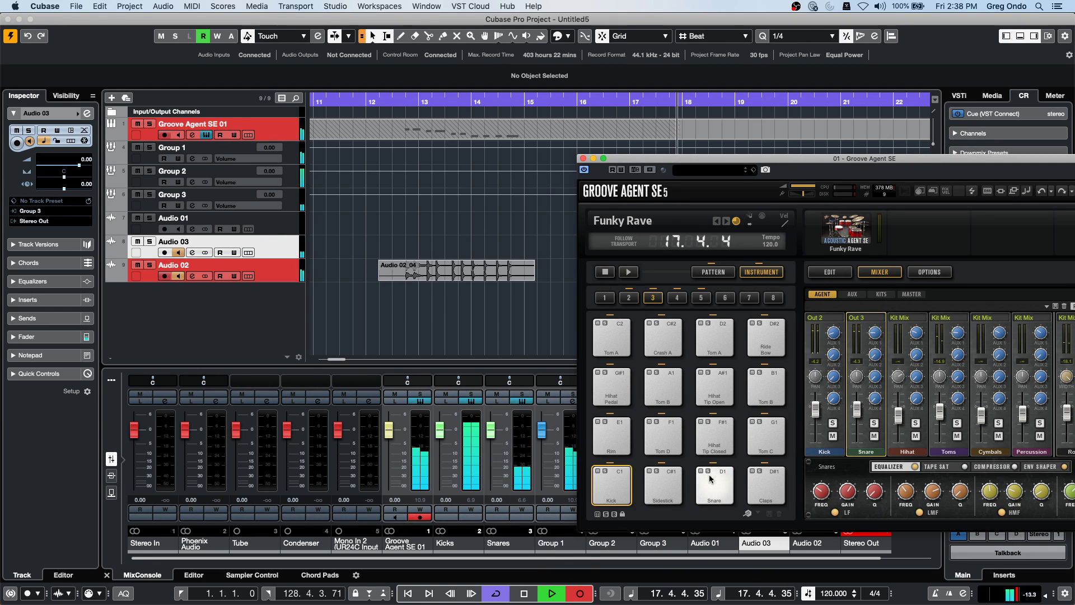
left_click(600, 473)
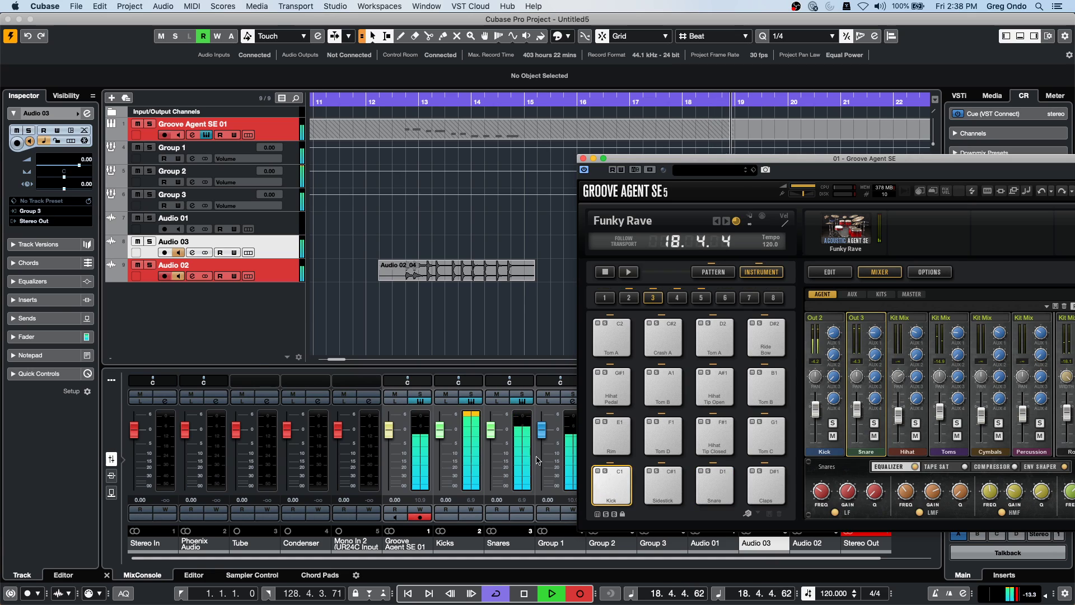
Step: Record-enable Audio 03 while recording runs and play repeated Kick and Snare pad hits
left_click(164, 253)
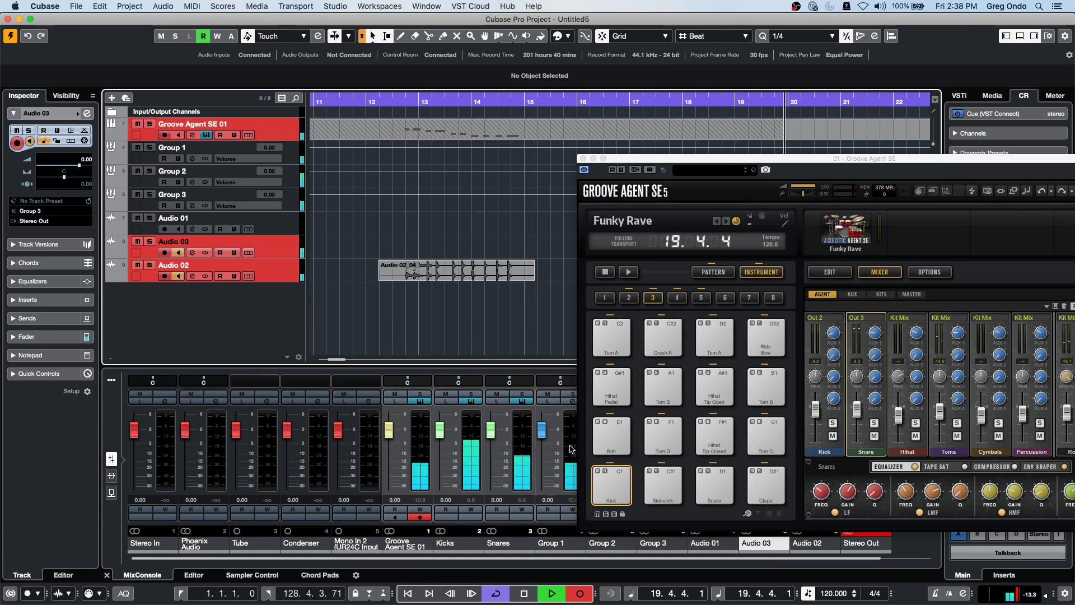
left_click(604, 470)
left_click(605, 470)
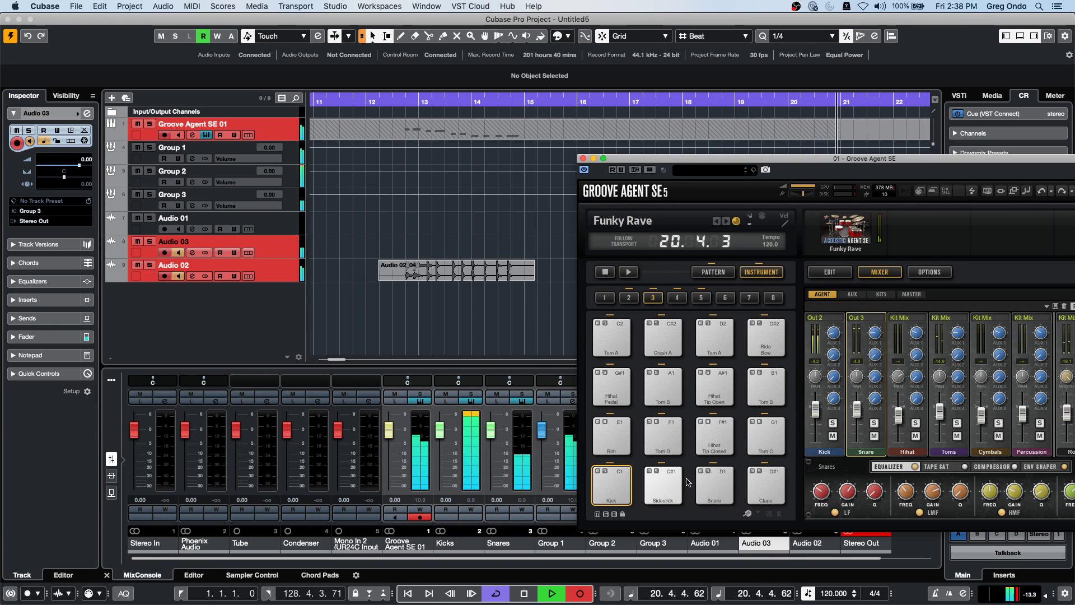
left_click(721, 482)
left_click(720, 484)
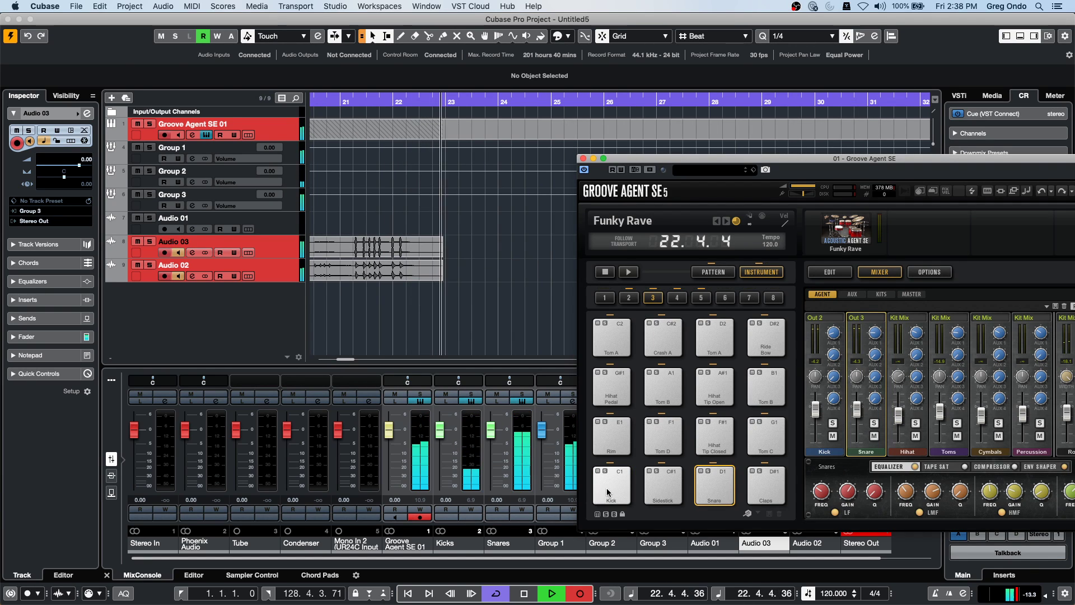
Step: Stop the recording and close the Groove Agent SE window
key("space")
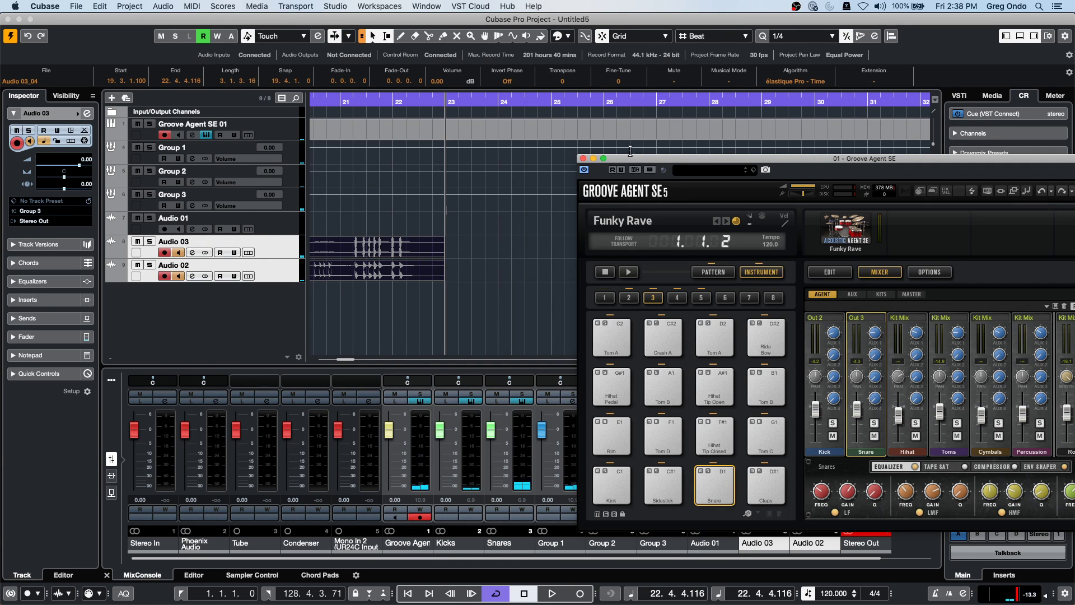
left_click_drag(656, 161, 137, 106)
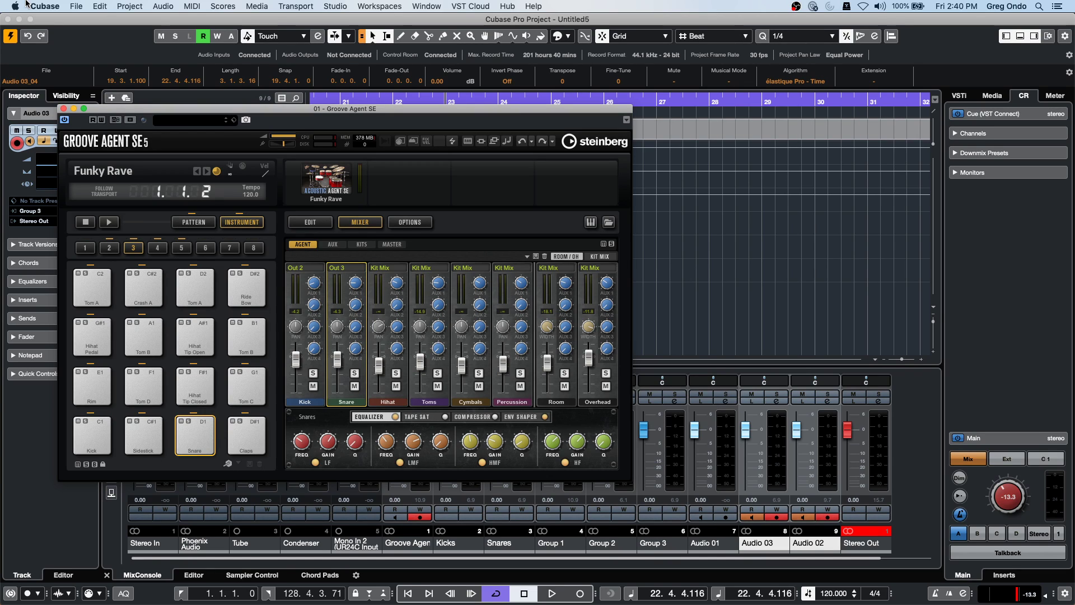
left_click(64, 108)
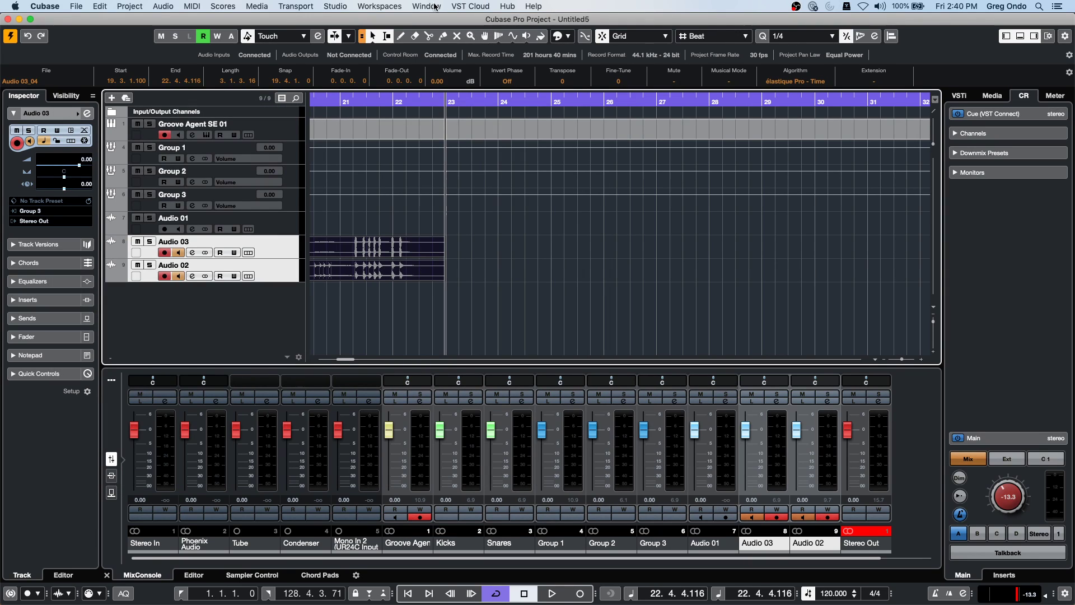
Step: Examine the name, global and project options for adding a new workspace, and dismiss the dialog without creating one
left_click(383, 7)
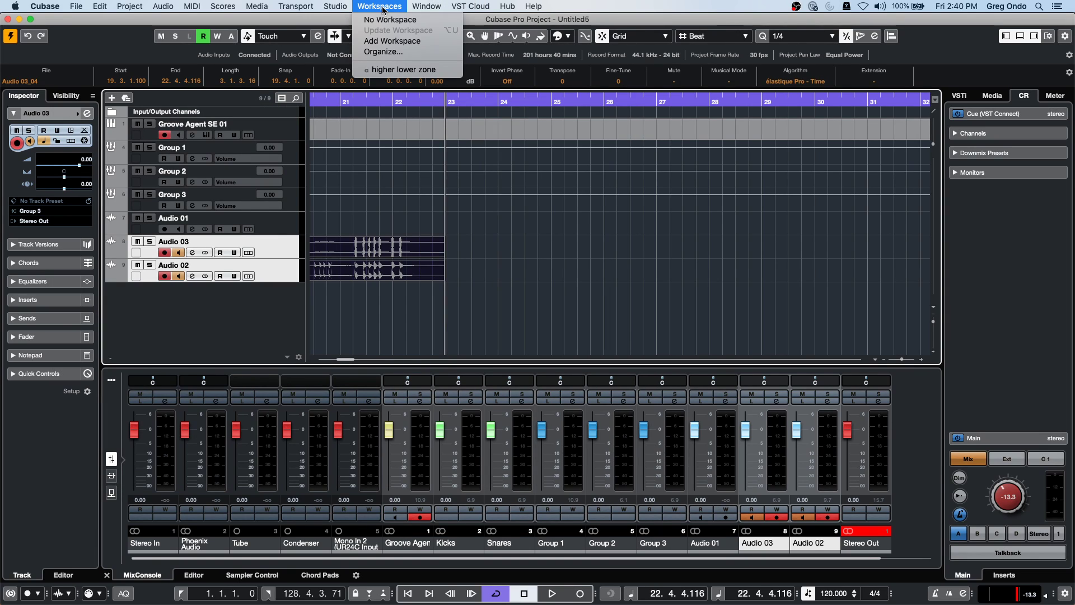
left_click(411, 44)
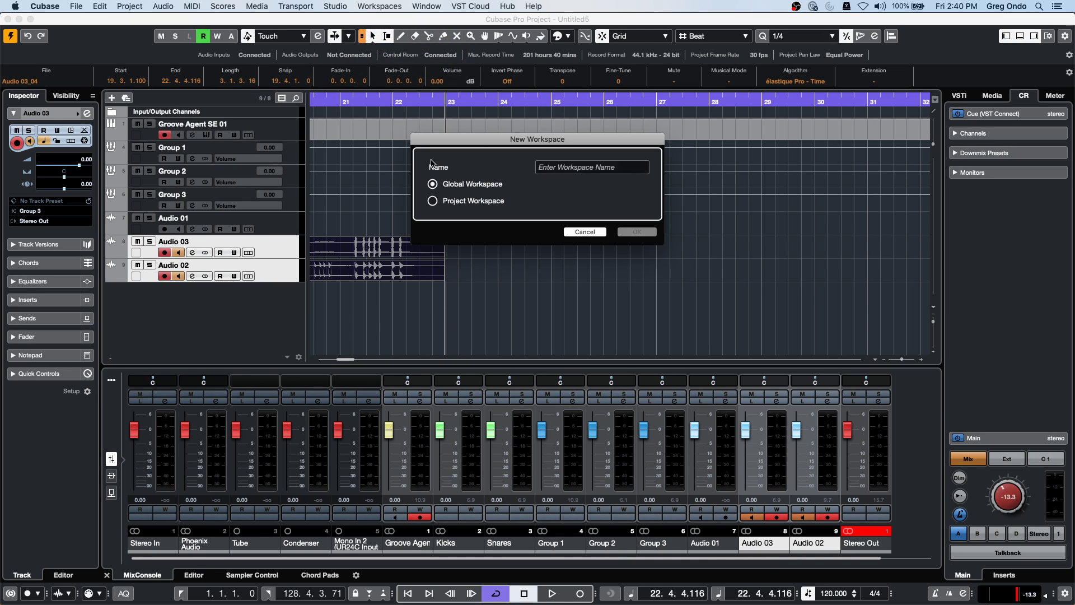
left_click(585, 231)
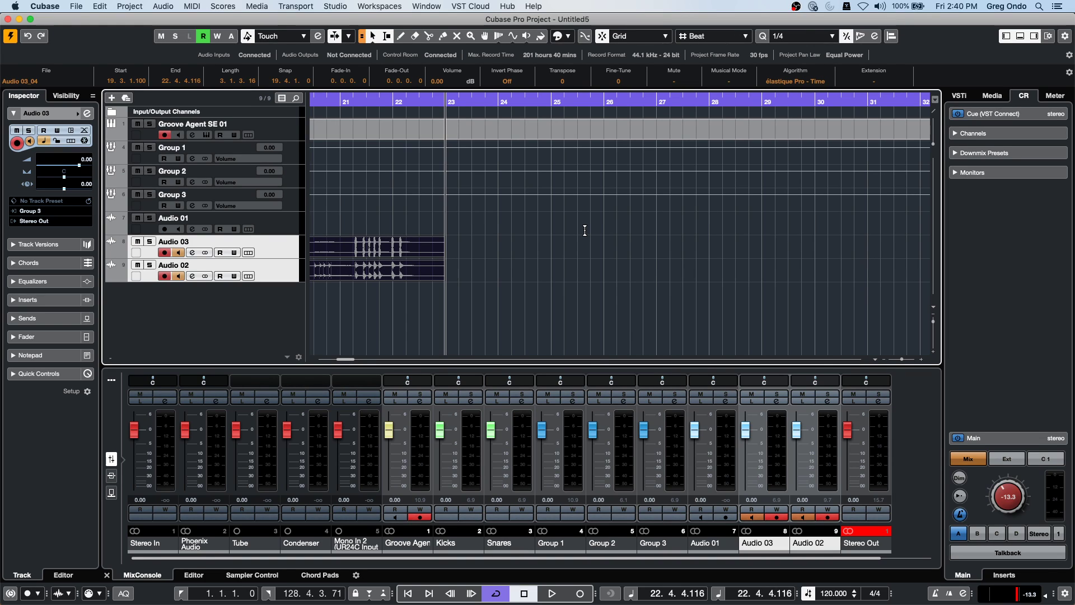
Step: Return the project cursor to bar 1 and open the recent project Amos Moses - GO.cpr
left_click(330, 98)
left_click_drag(330, 98, 291, 105)
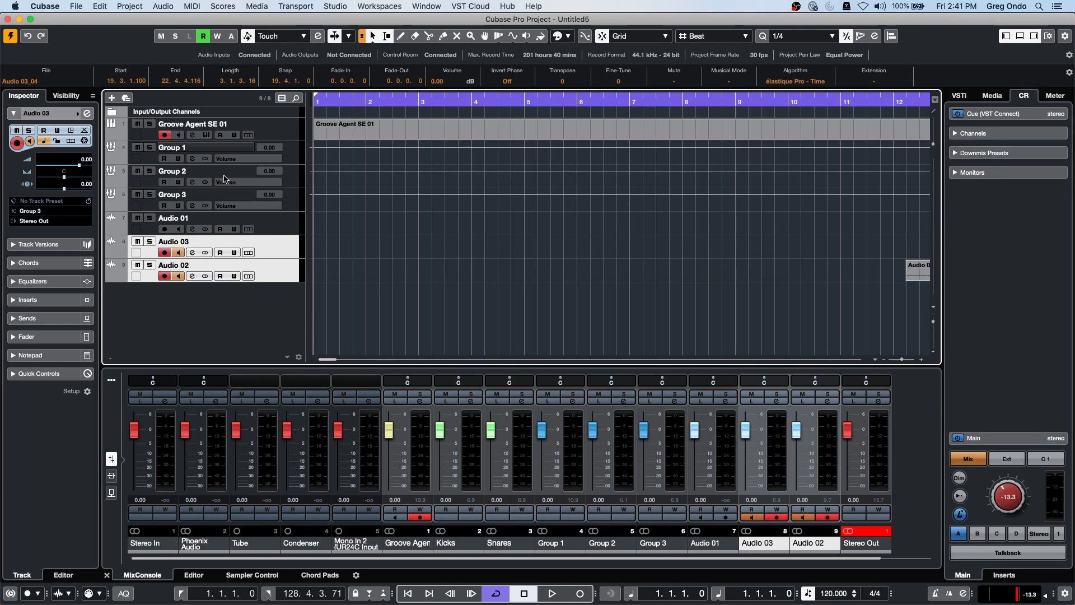
left_click(77, 7)
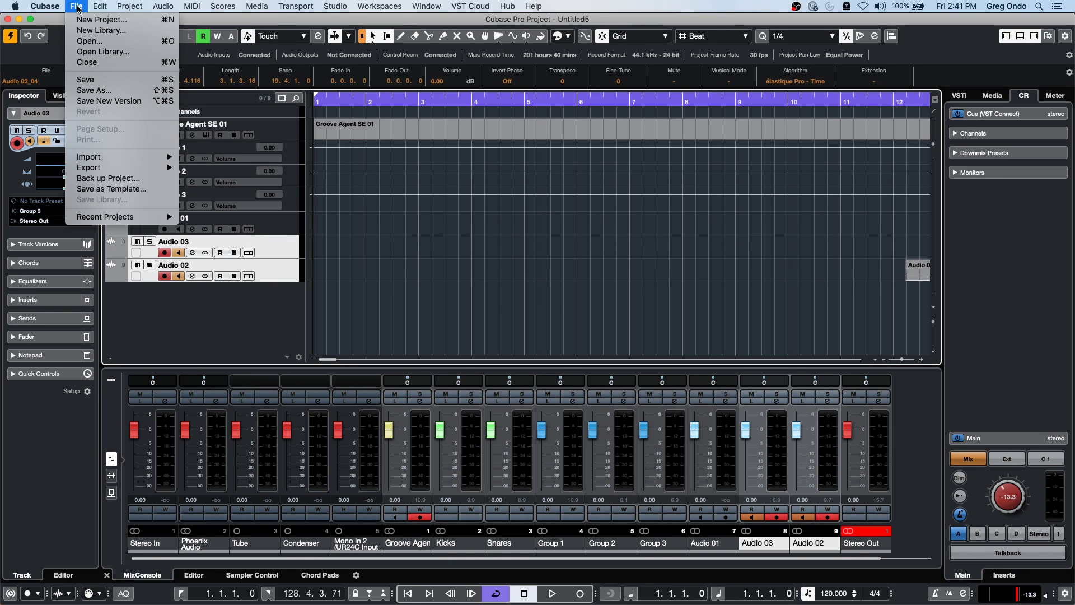
mouse_move(126, 217)
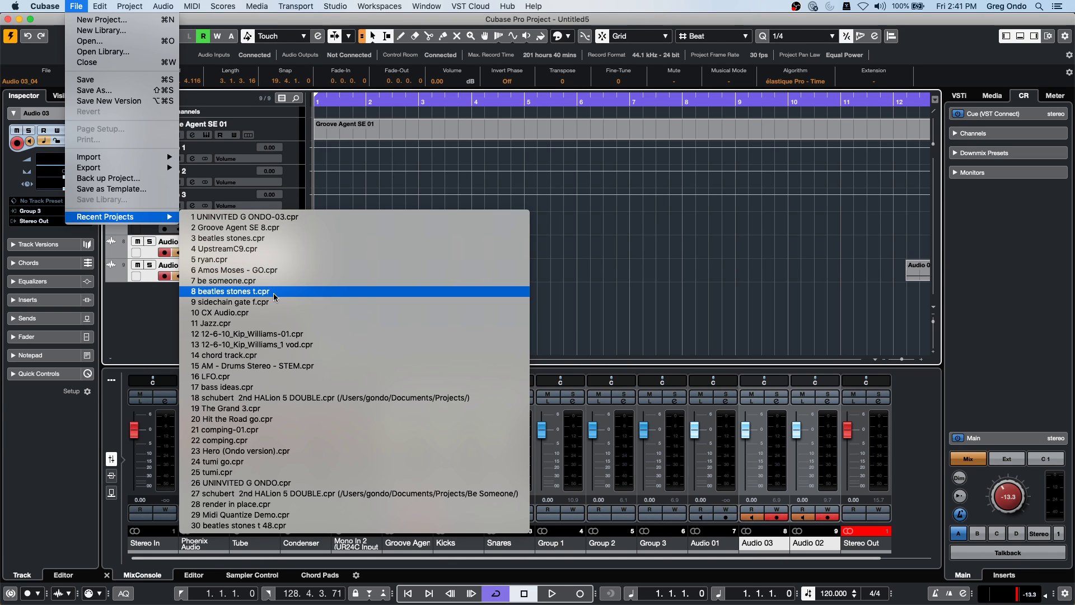
left_click(278, 270)
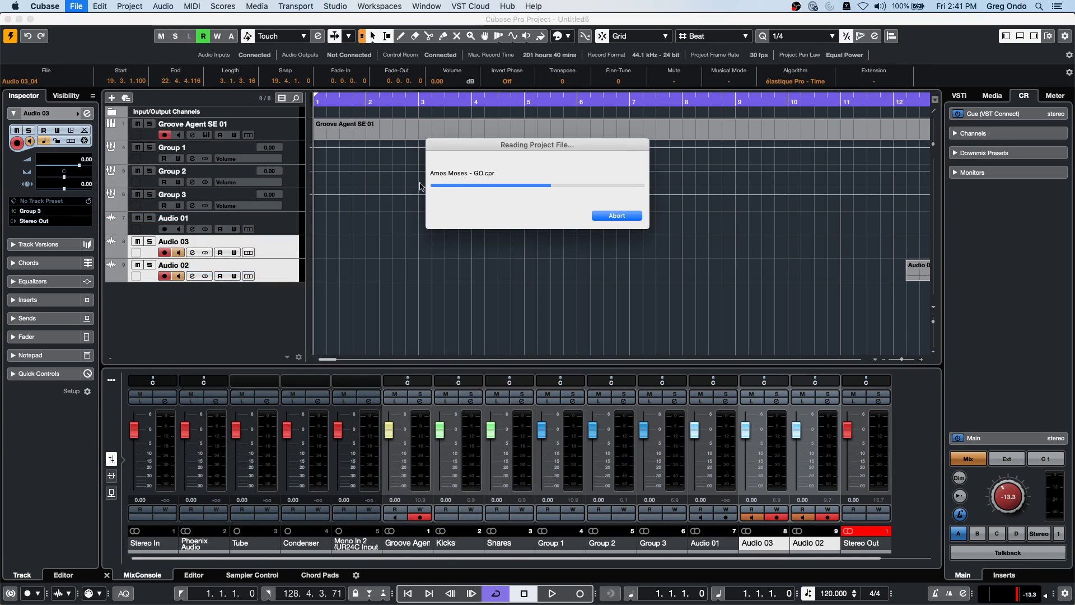
left_click(582, 213)
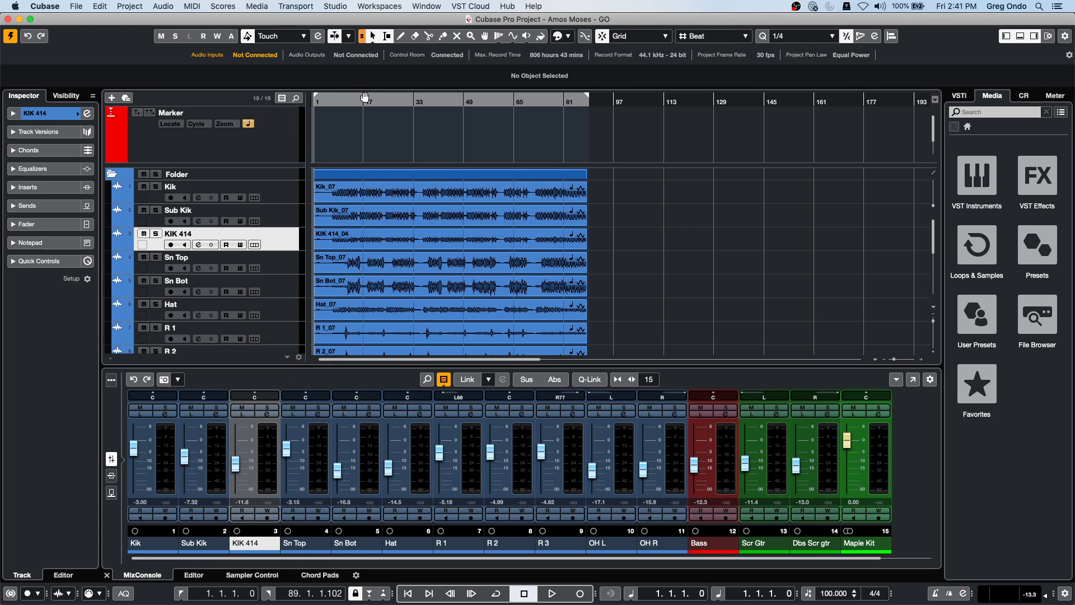
Step: Add an Arranger track below the Marker track
key("g")
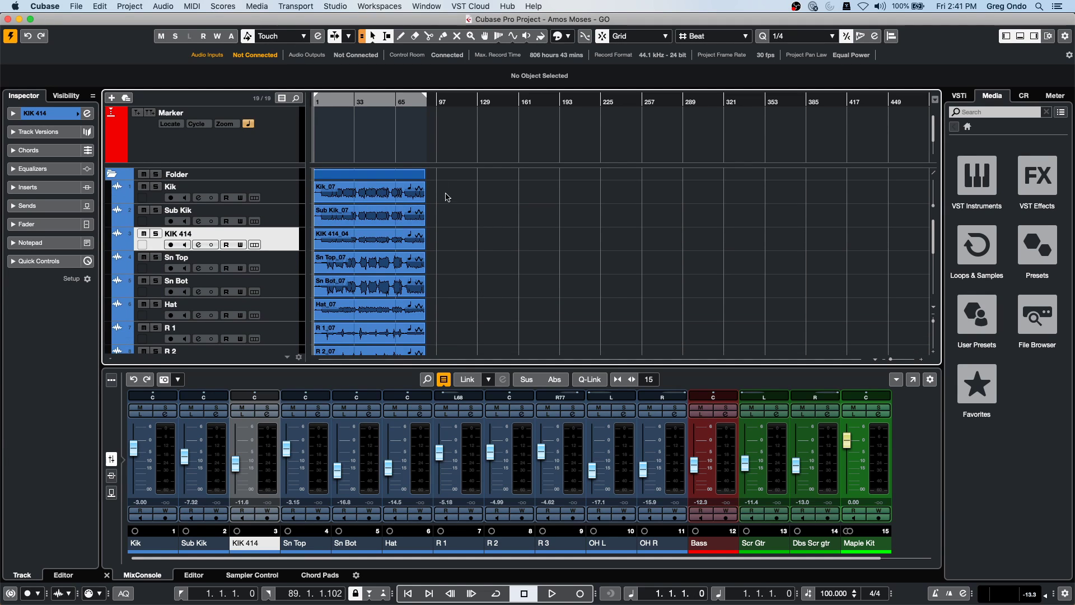
left_click(252, 175)
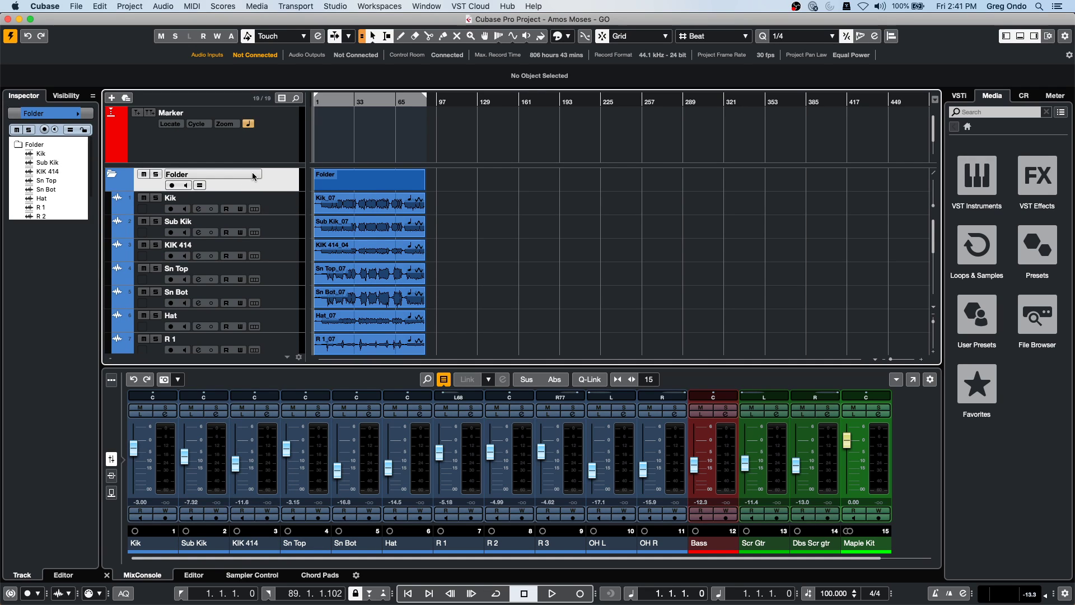
right_click(251, 175)
left_click(269, 154)
right_click(270, 140)
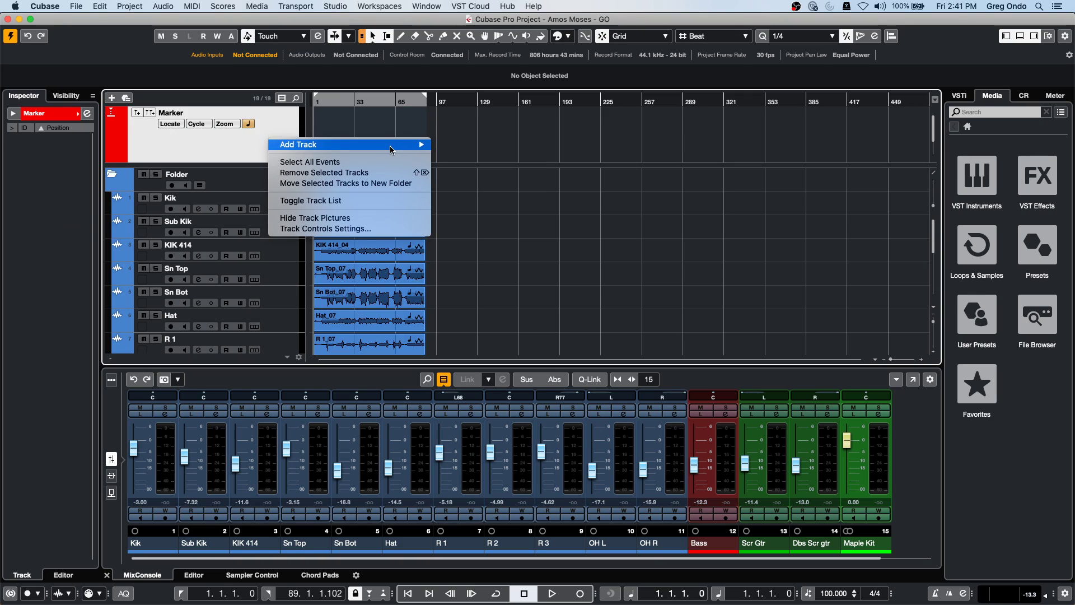
mouse_move(393, 151)
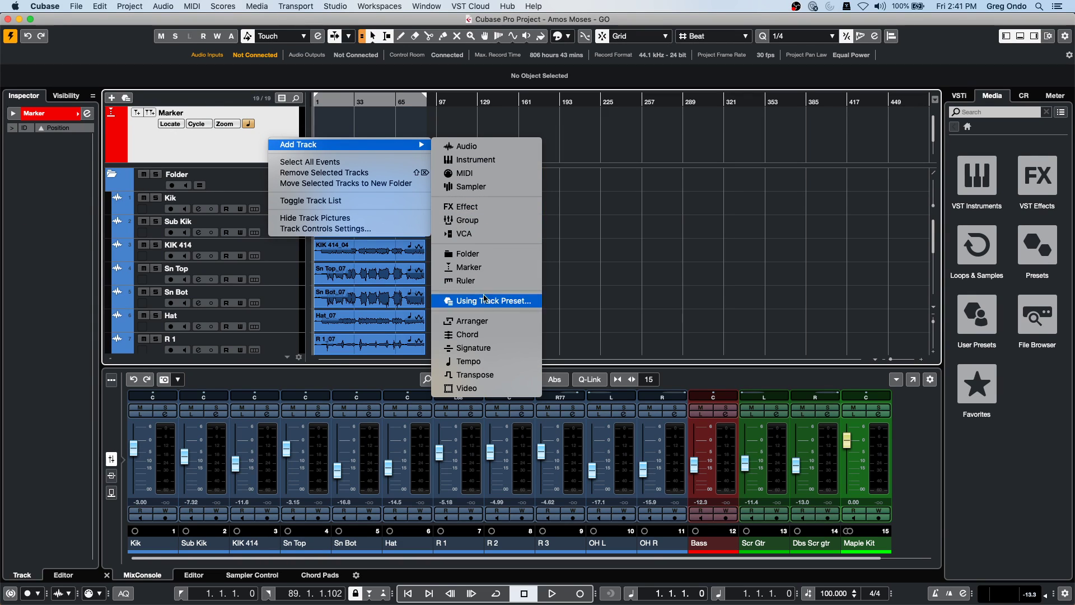
left_click(487, 322)
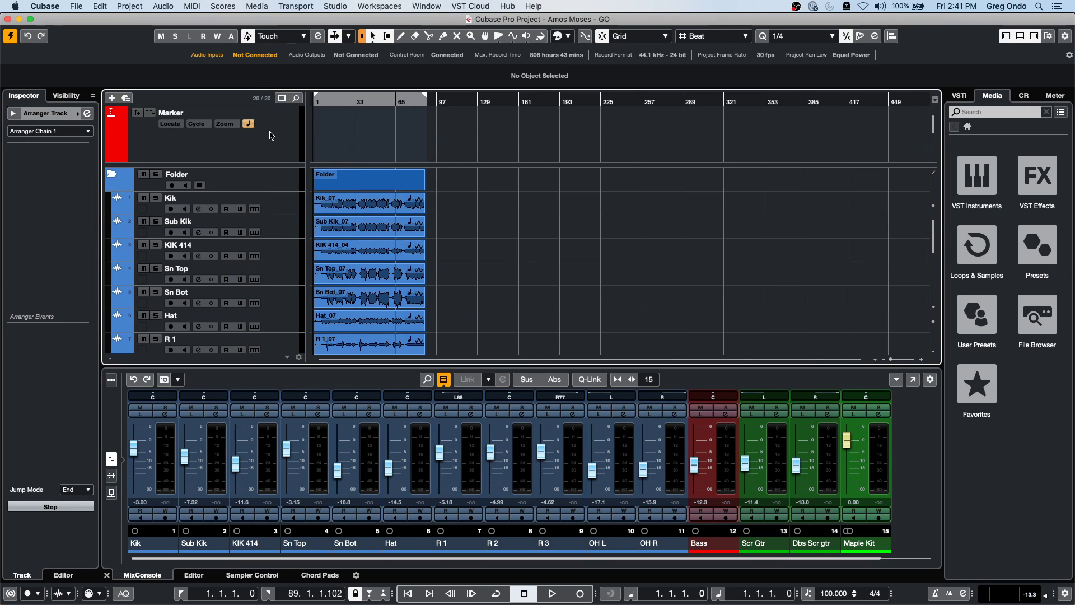
scroll(271, 135, "down", 2)
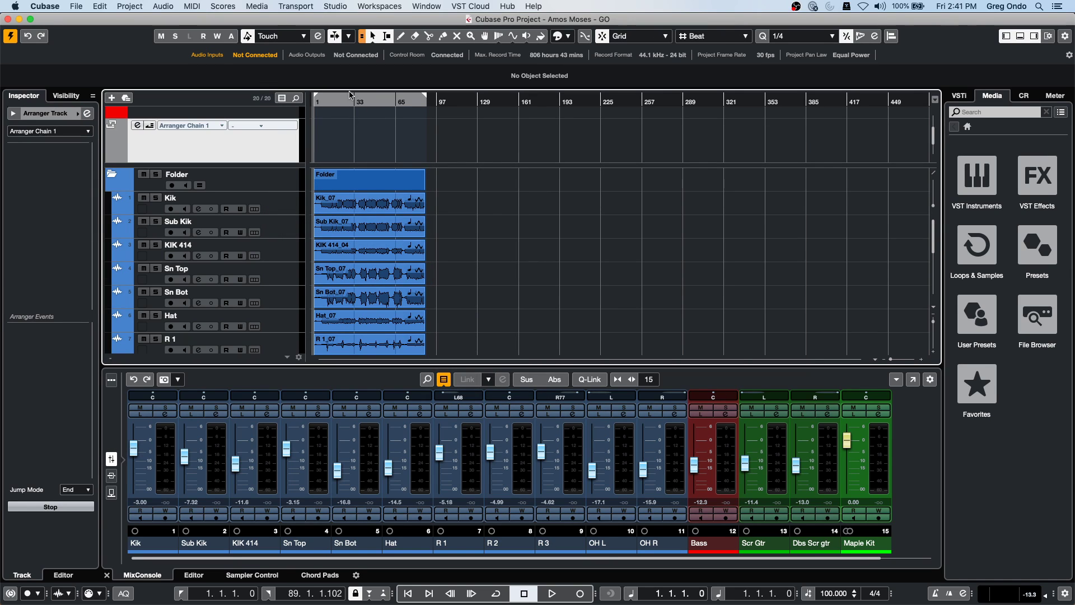
Step: Draw four successive arranger sections along the song with the Draw tool, the last spanning 69.2.1.0 to 87.2.1.0
key("h")
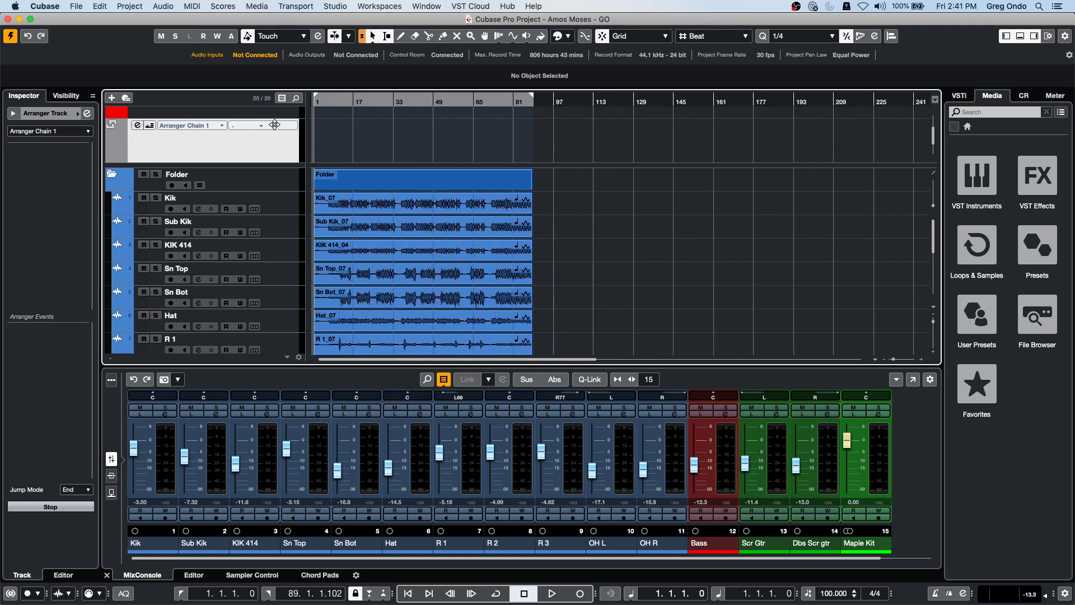
key("h")
right_click(353, 134)
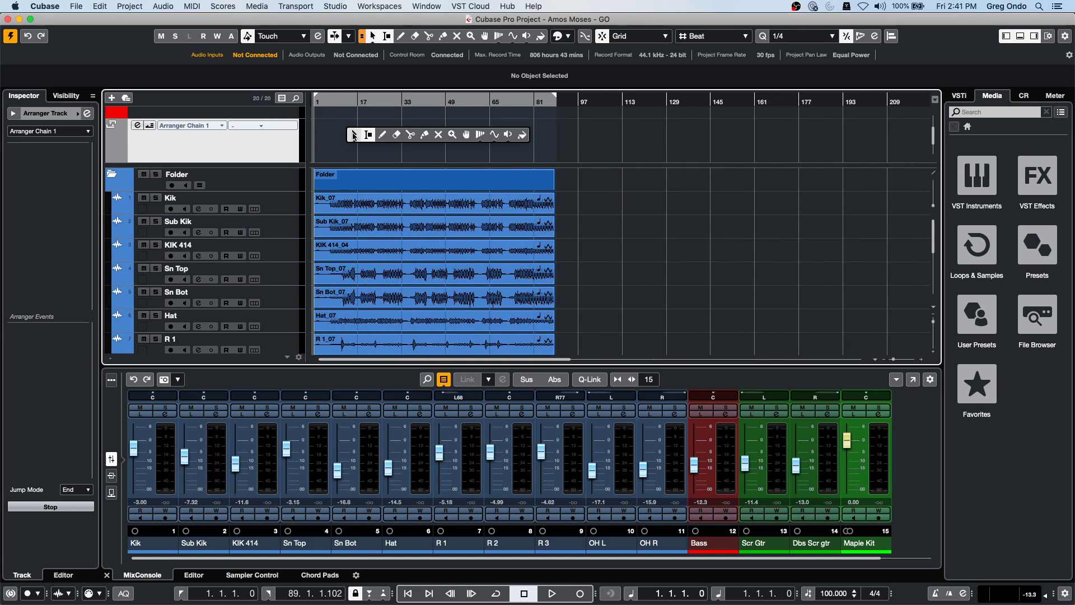
left_click(382, 136)
left_click_drag(315, 136, 553, 133)
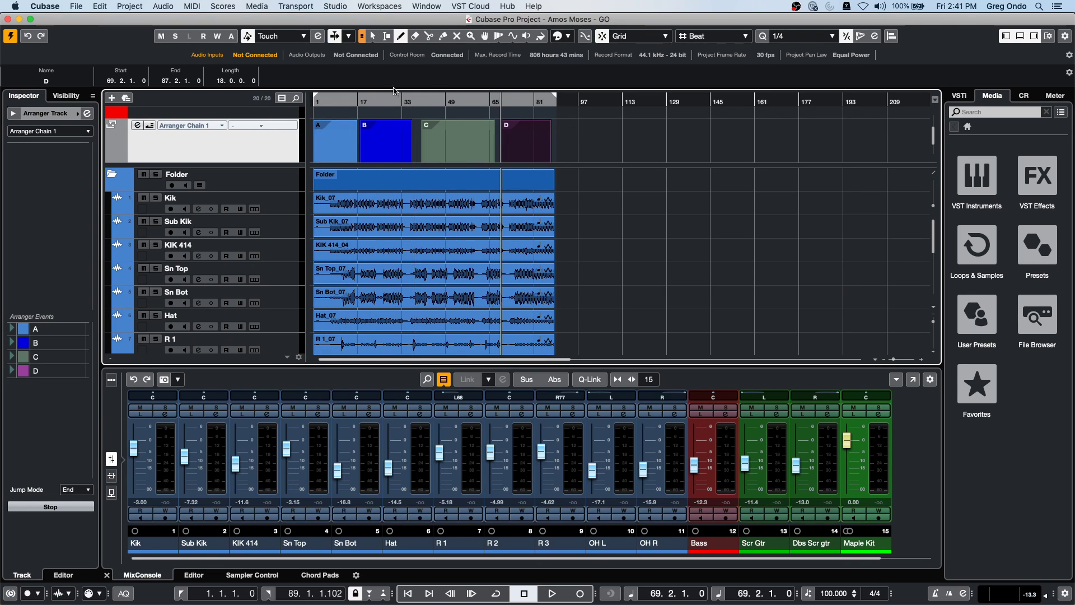
Step: Build Arranger Chain 1 from the sections in the order A, C, B, C
double_click(49, 330)
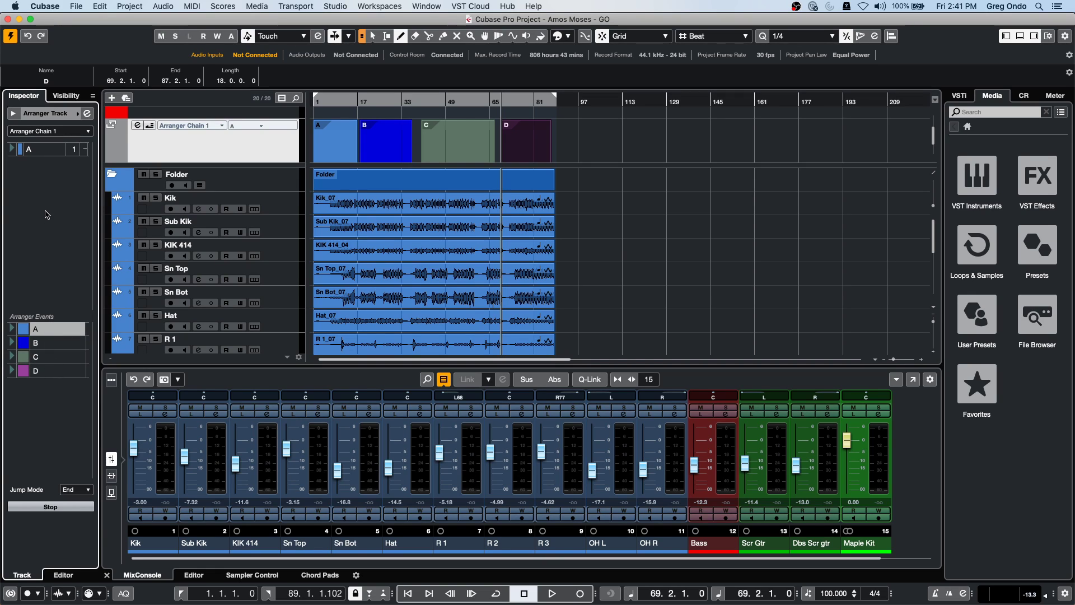
double_click(45, 343)
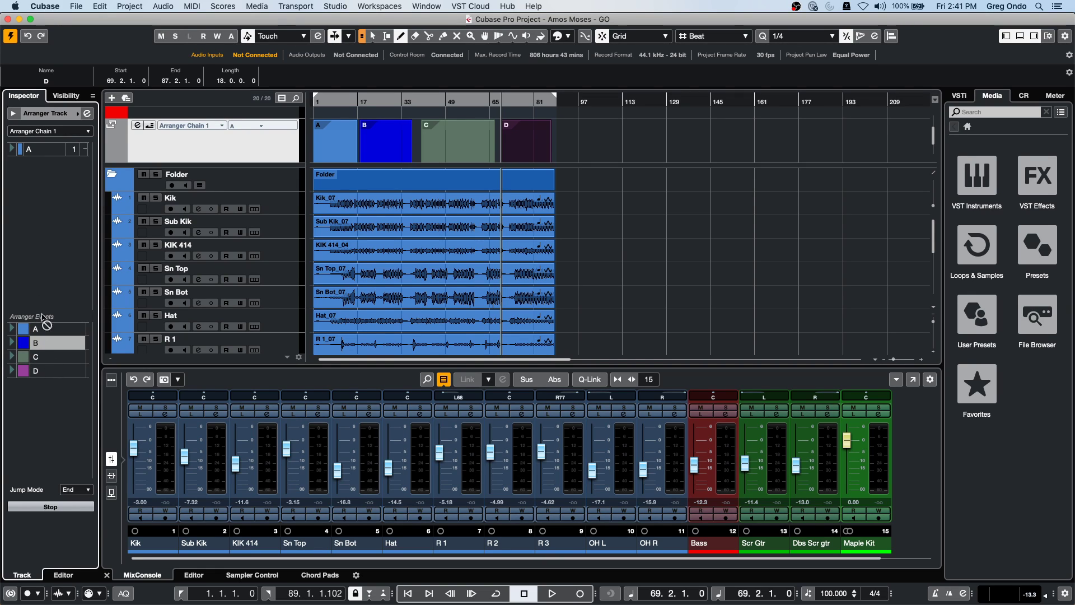
double_click(48, 356)
double_click(50, 363)
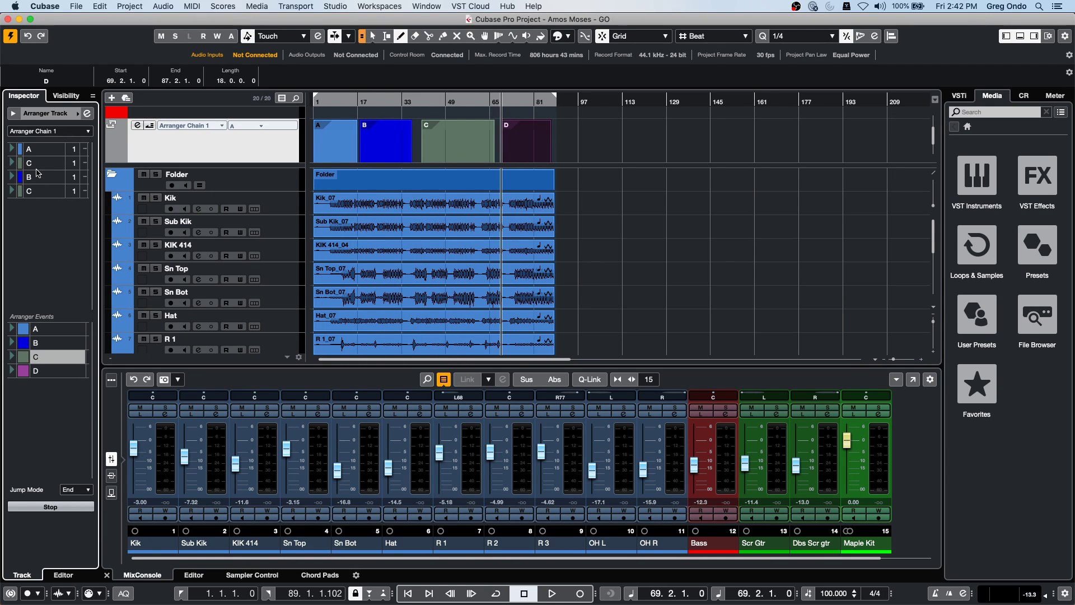
Step: Look through the commands available for Arranger Chain 1 and the Jump Mode options
left_click(88, 132)
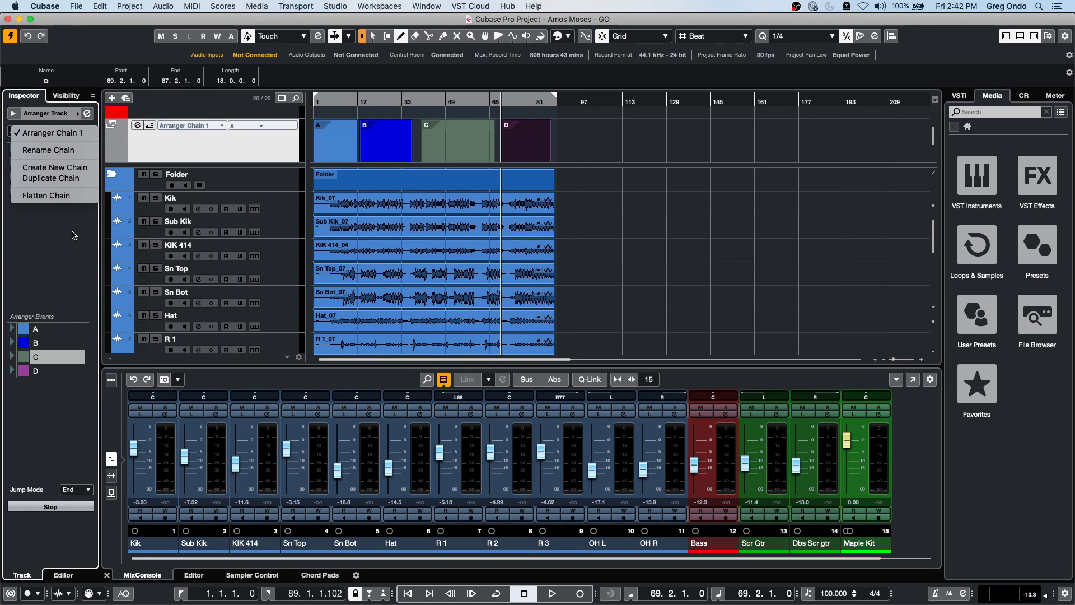
left_click(72, 236)
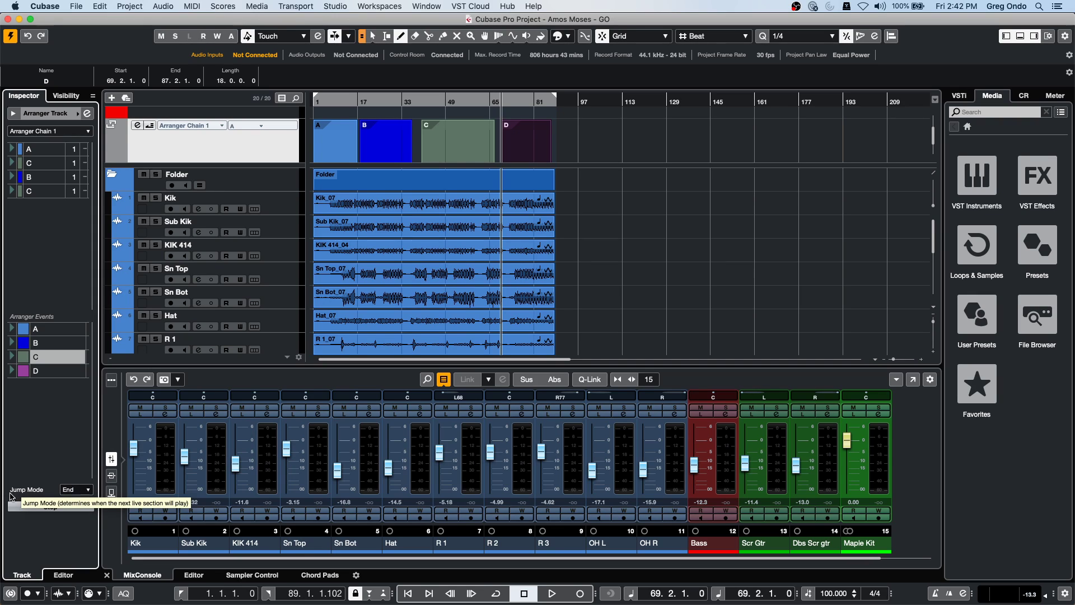
left_click(63, 489)
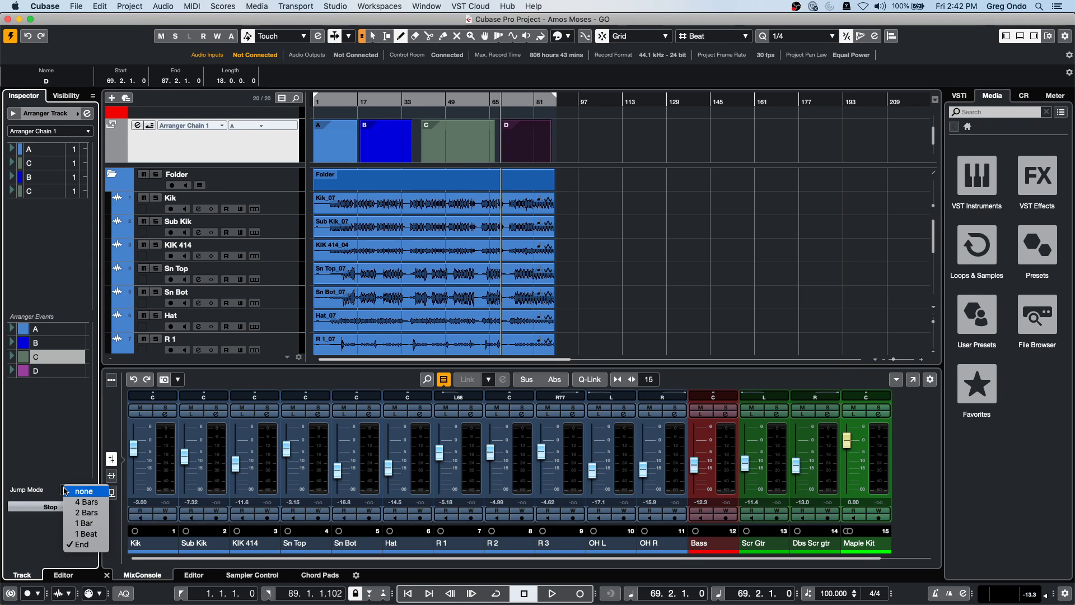
left_click(76, 455)
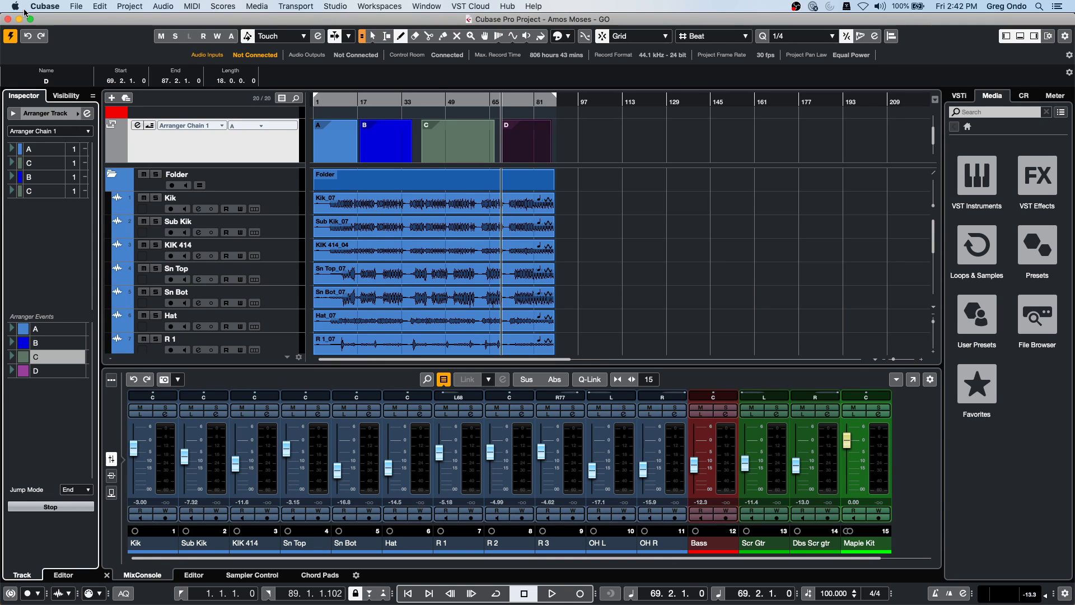
Step: Open the recent project Groove Agent SE 8.cpr and activate it
left_click(82, 5)
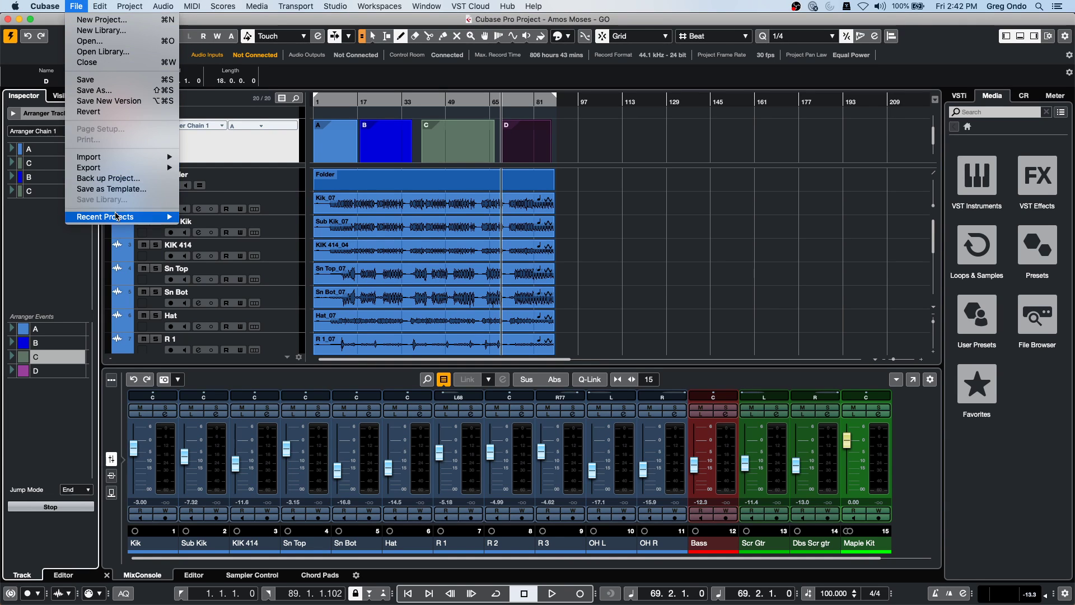
mouse_move(117, 218)
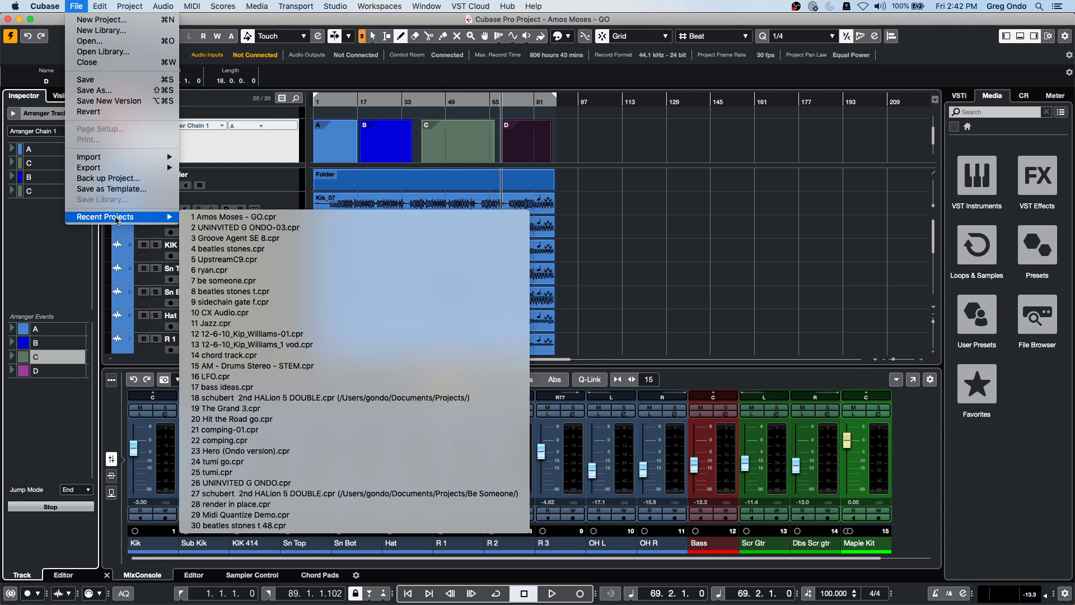
left_click(341, 238)
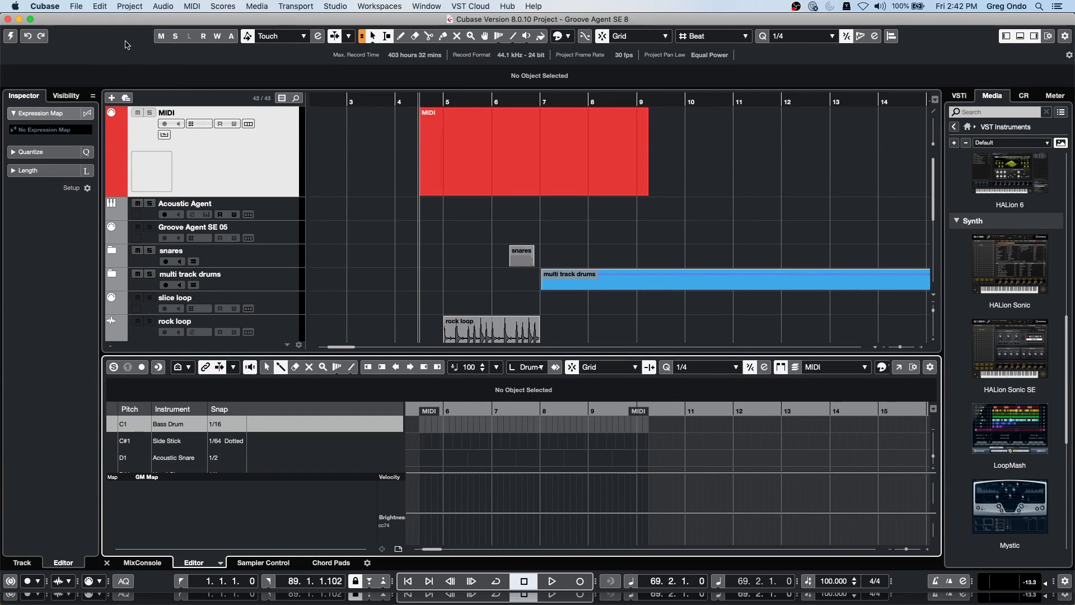
left_click(6, 37)
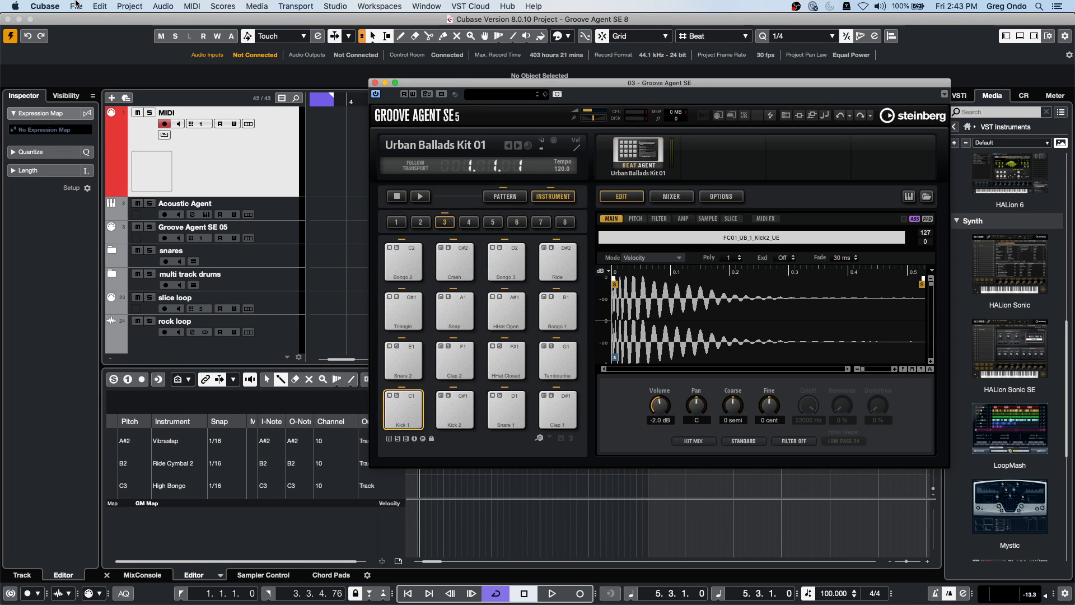
Step: Revert the Groove Agent SE 8 project to its previously saved version
left_click(78, 6)
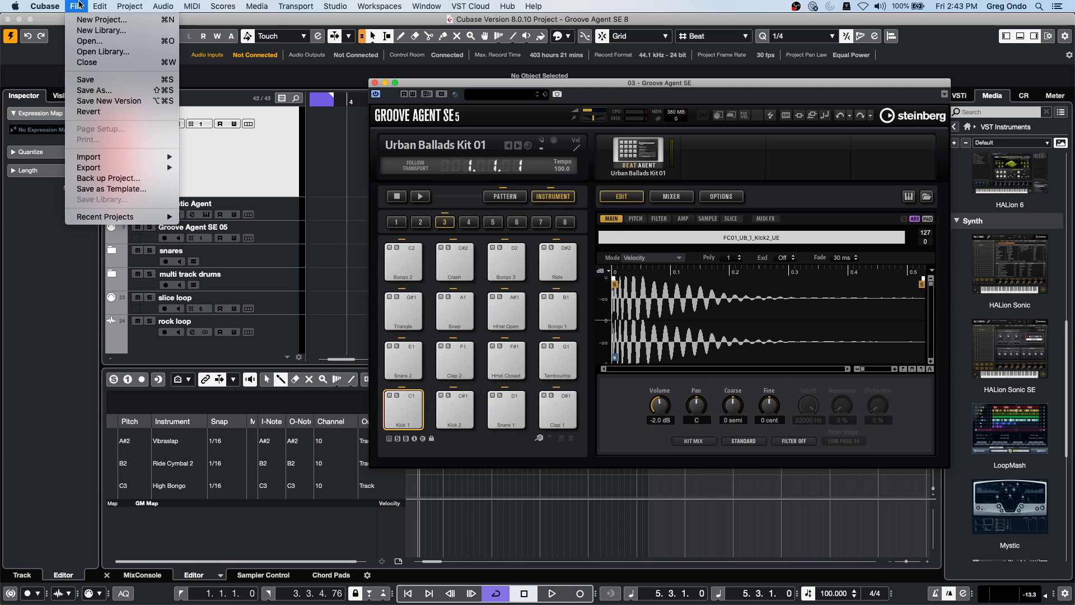
mouse_move(114, 172)
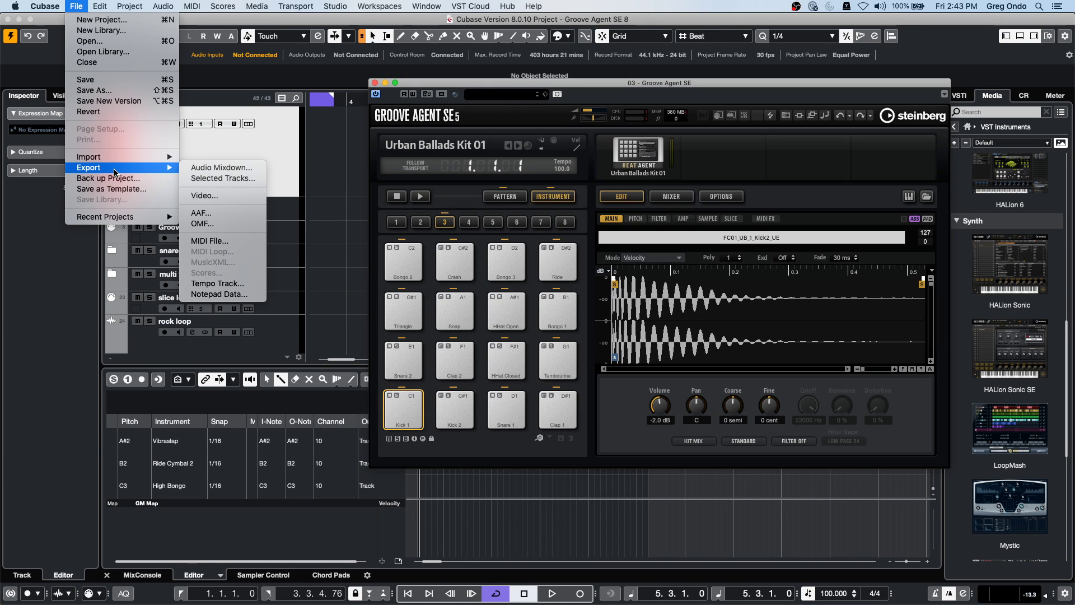
left_click(110, 115)
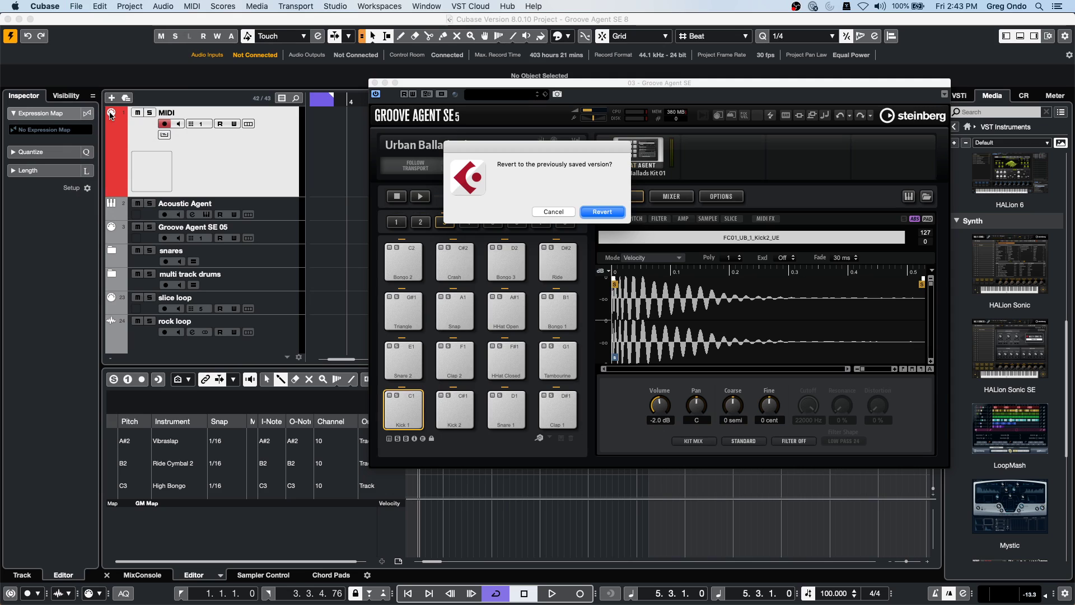
left_click(610, 213)
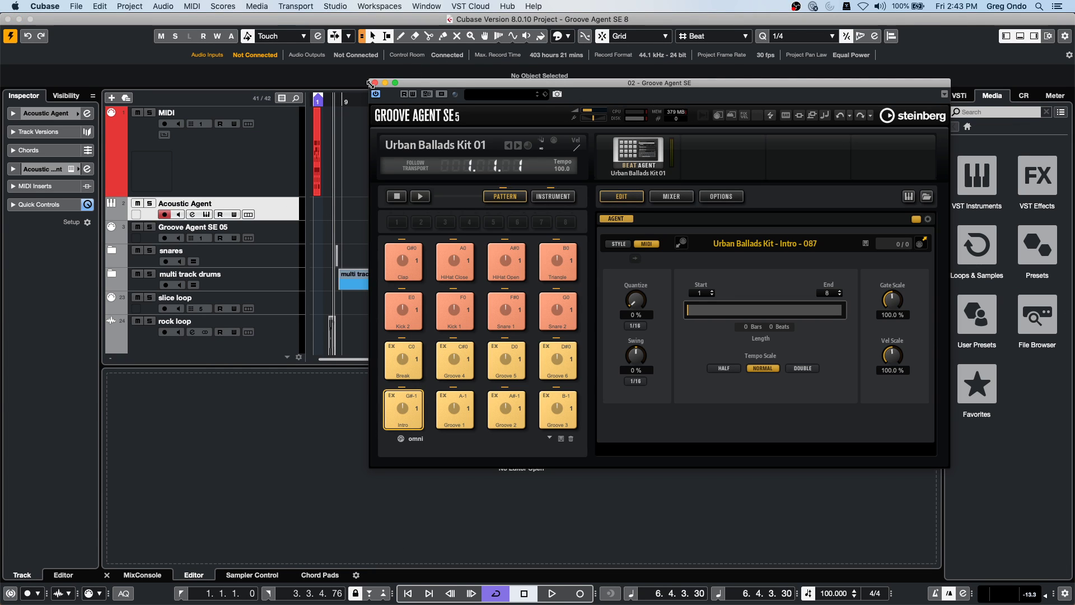
Step: Close the Groove Agent SE window and open the MIDI track's part at bar 1 for editing
left_click(332, 105)
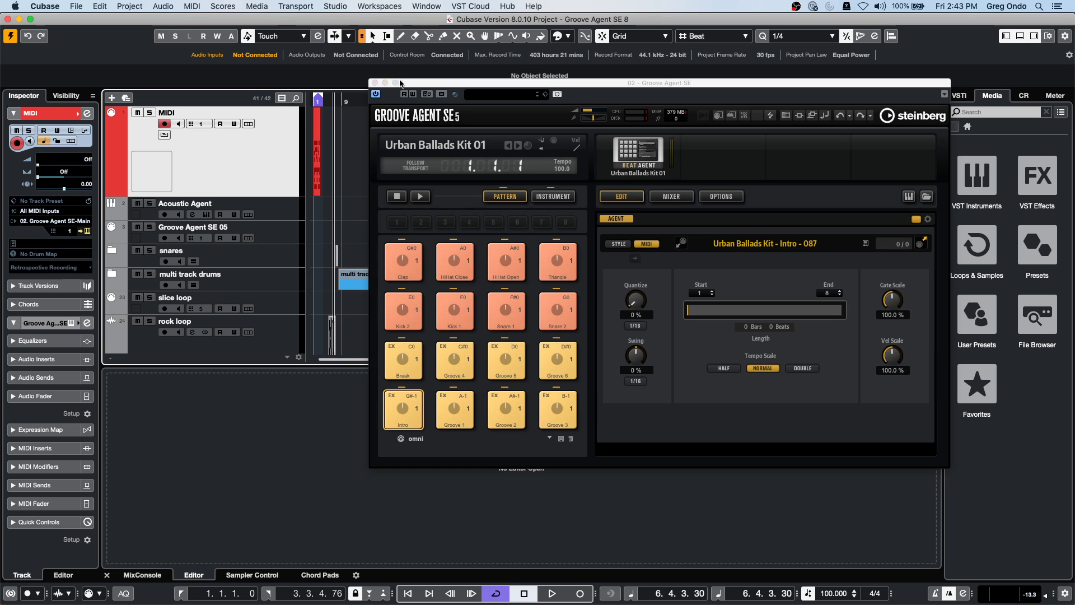
left_click_drag(399, 83, 334, 177)
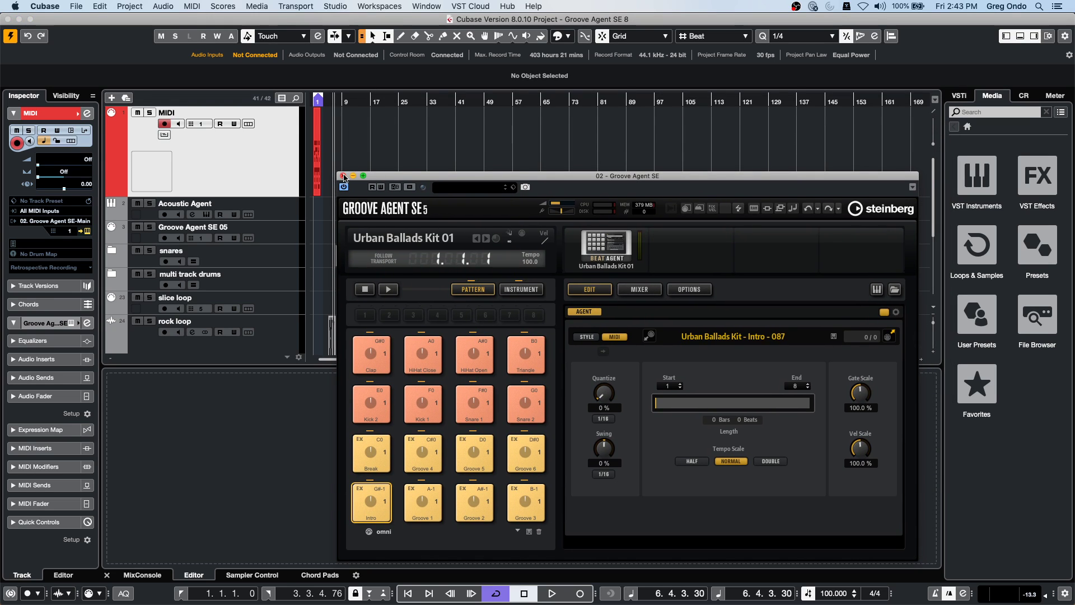
left_click(343, 176)
key("Home")
key("h")
key("h")
key("h")
key("h")
double_click(335, 167)
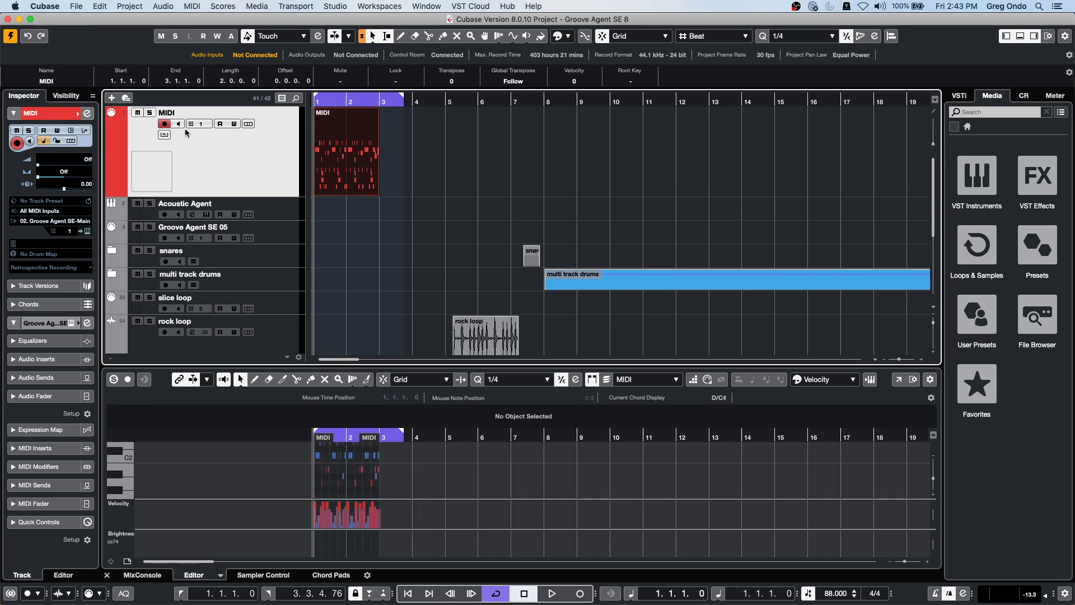
Step: Open the MIDI track's Groove Agent SE instrument and show its instrument pads
left_click(87, 231)
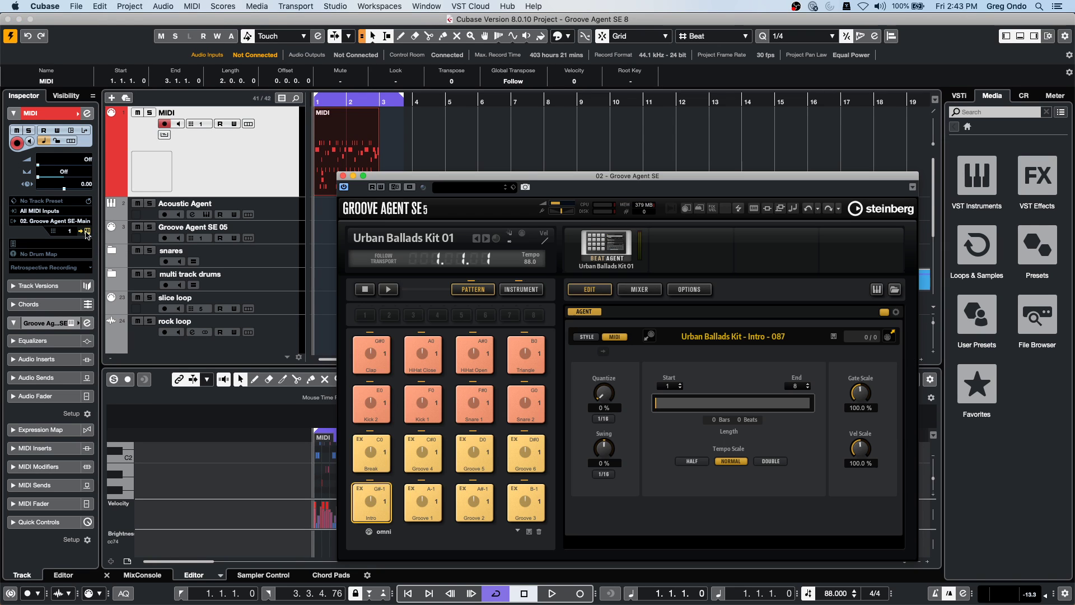
left_click_drag(439, 180, 390, 93)
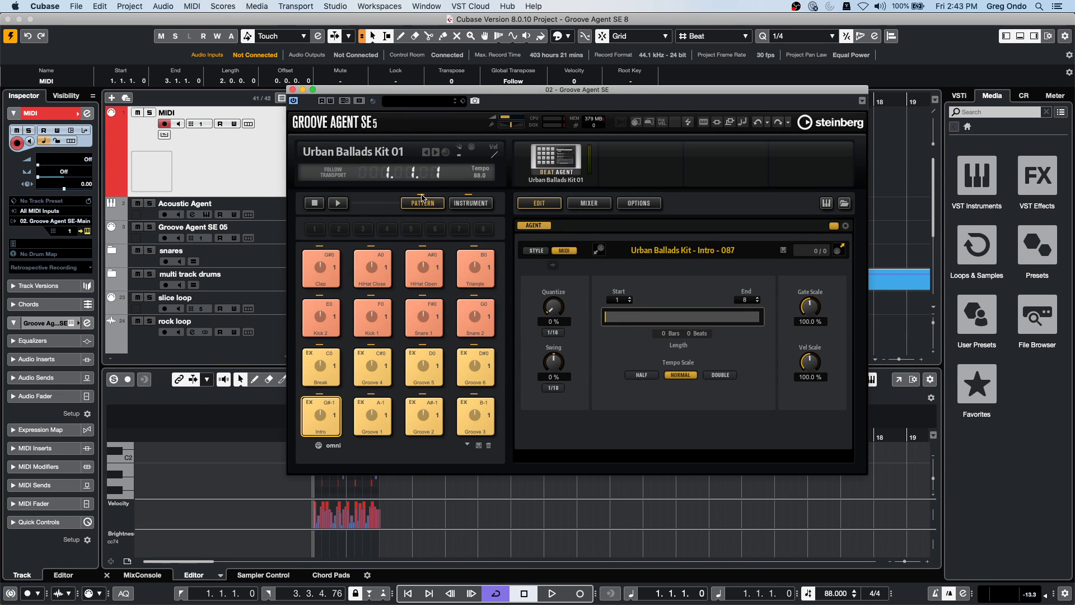
left_click(485, 205)
left_click(423, 203)
left_click(463, 205)
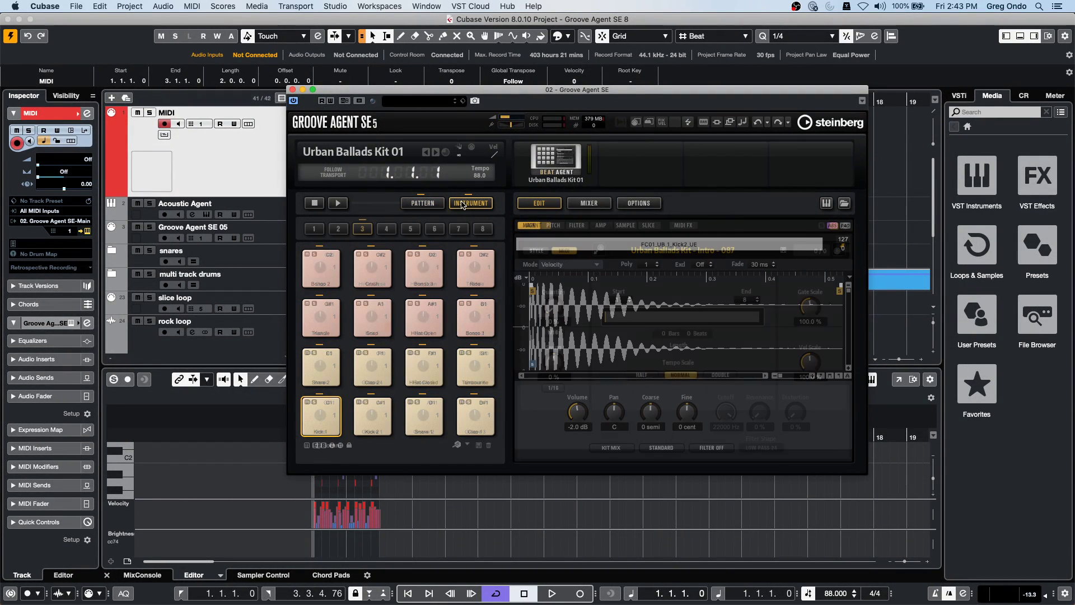
Step: Audition the Kick 1, Kick 2 and Snare 1 pads and set Kick 1's volume to 0.9 dB
left_click_drag(578, 411, 578, 386)
left_click(330, 415)
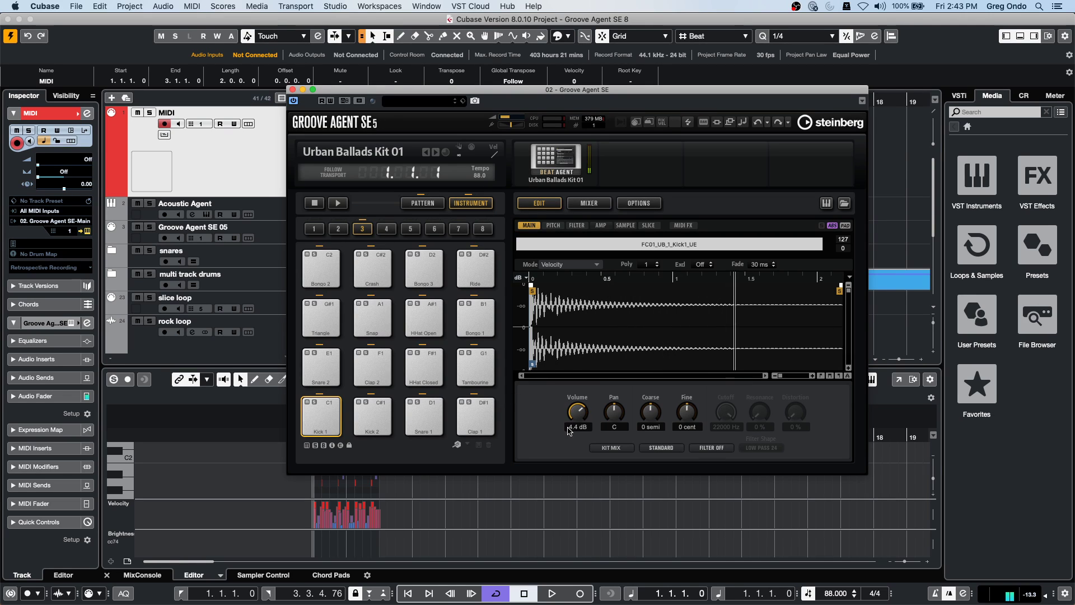
left_click(372, 418)
left_click(424, 418)
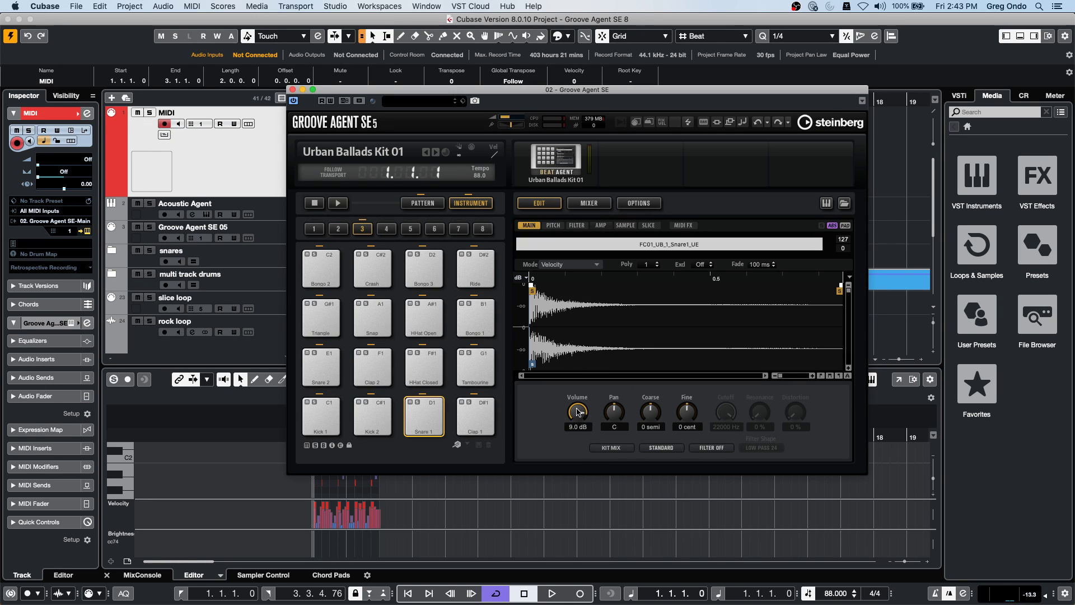
left_click(320, 417)
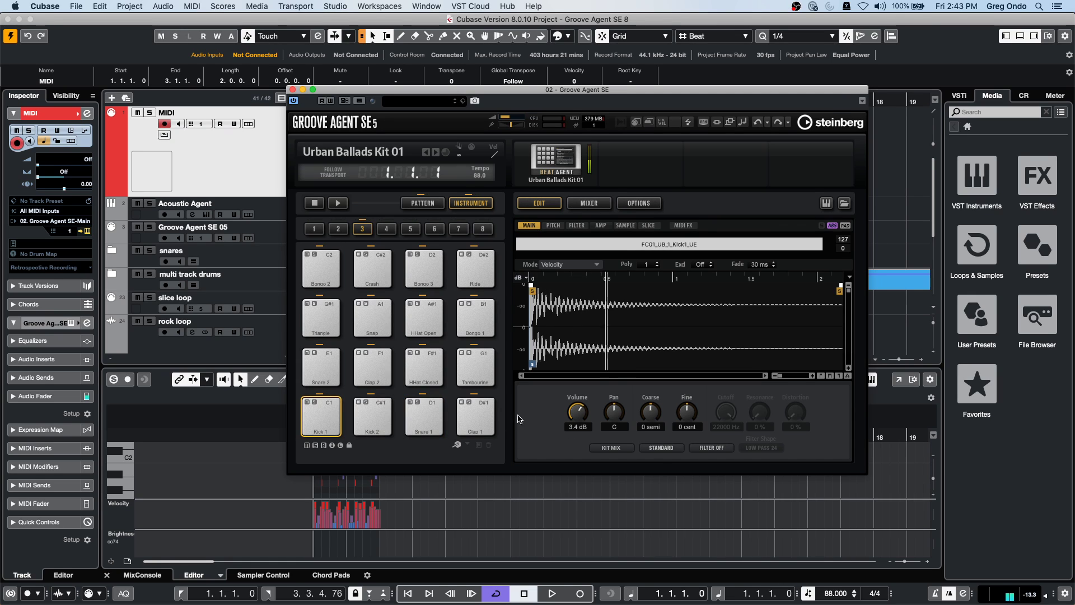
scroll(580, 413, "down", 5)
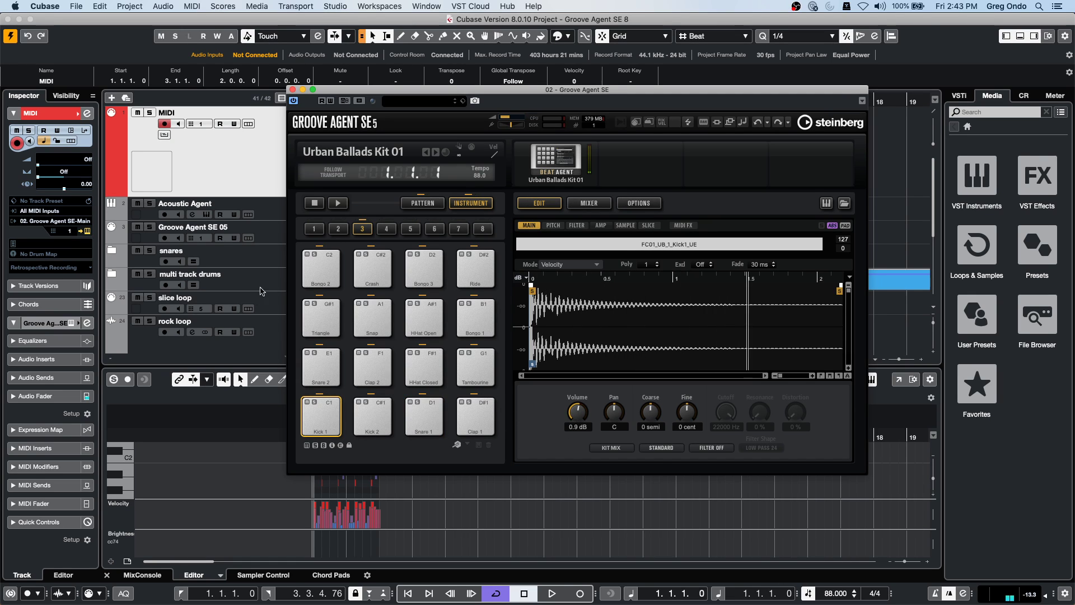
Step: Play the Clap and Break pattern pads of Urban Ballads Kit 01, finishing on Groove 4
left_click(423, 204)
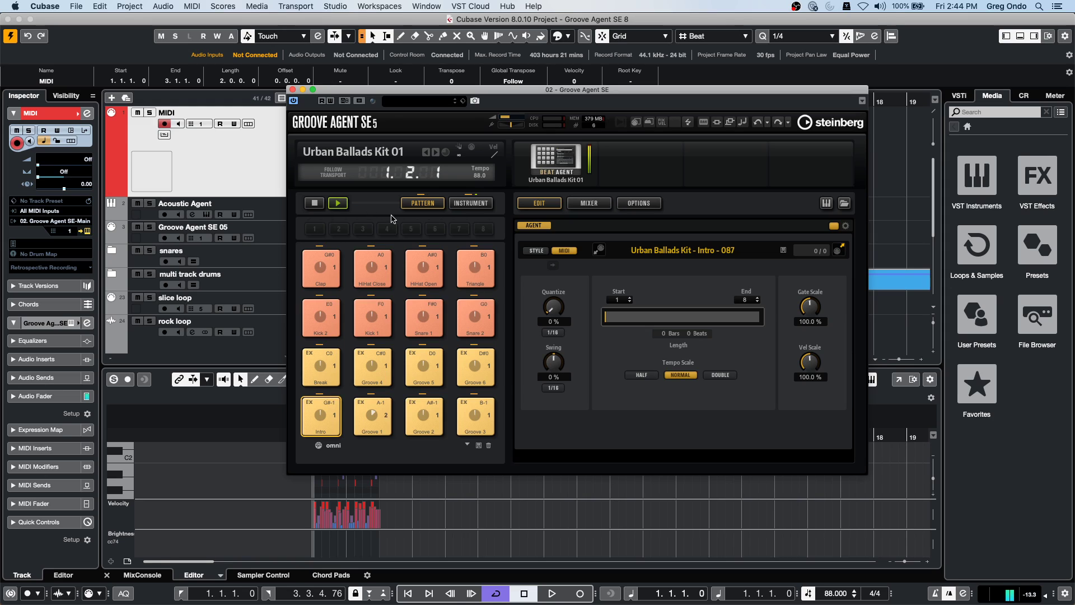
left_click(321, 267)
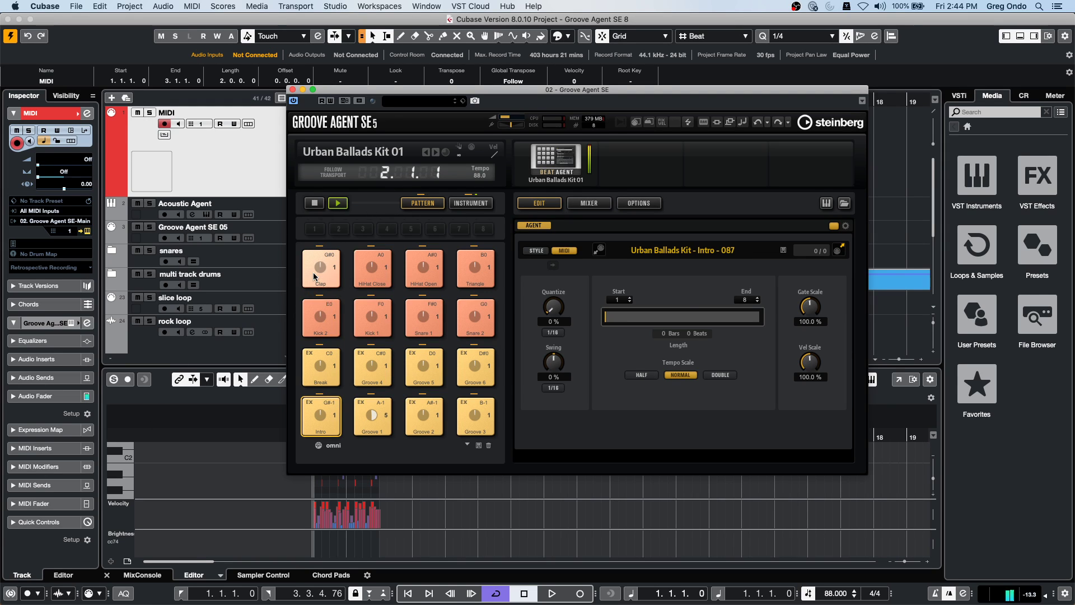
scroll(326, 273, "up", 2)
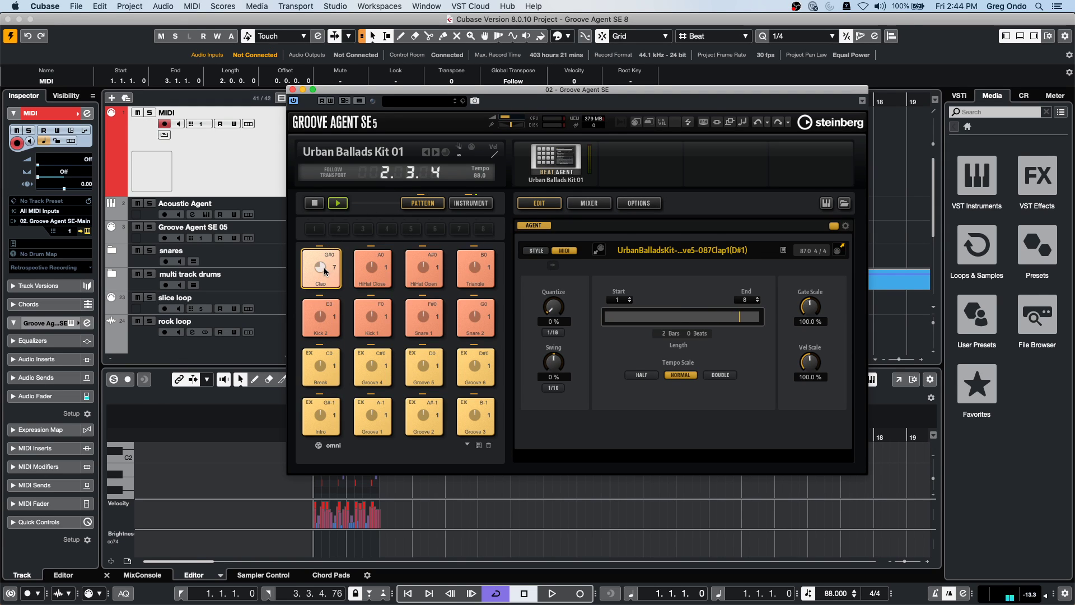
scroll(325, 271, "up", 1)
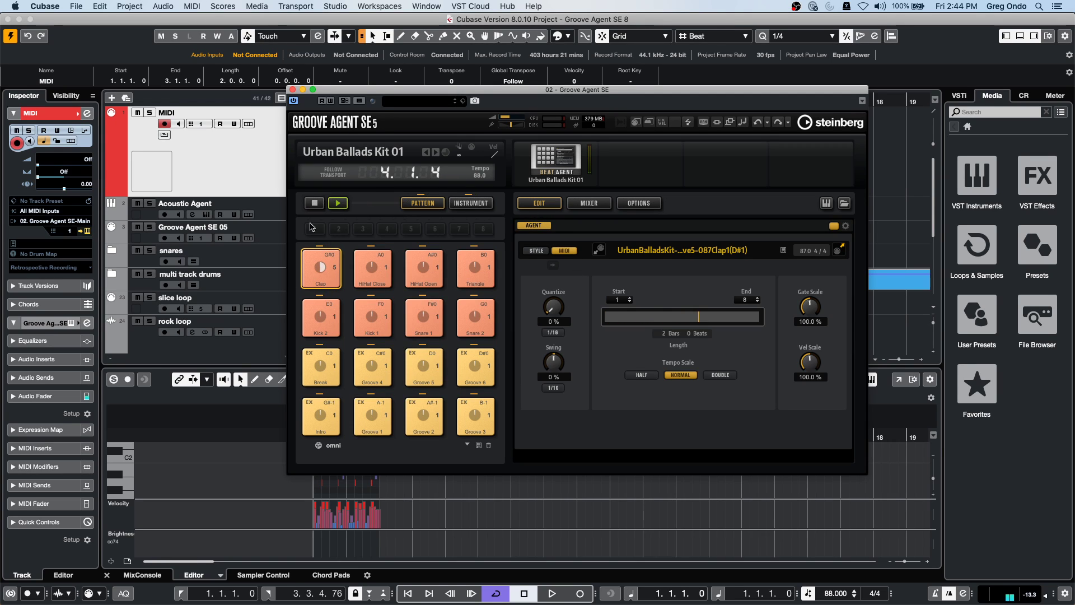
left_click(471, 202)
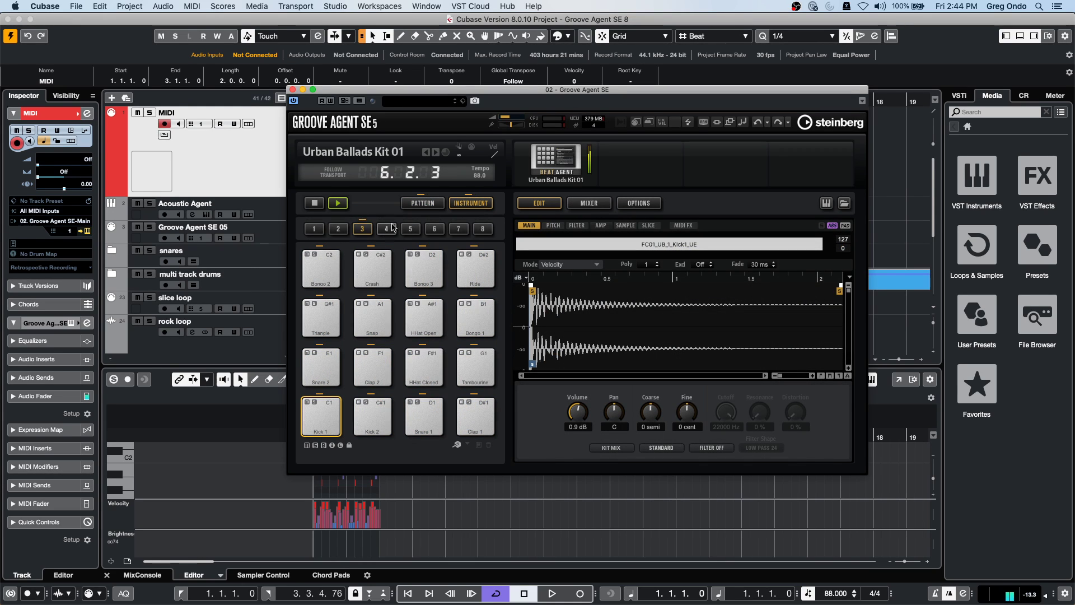
left_click(422, 203)
left_click(331, 362)
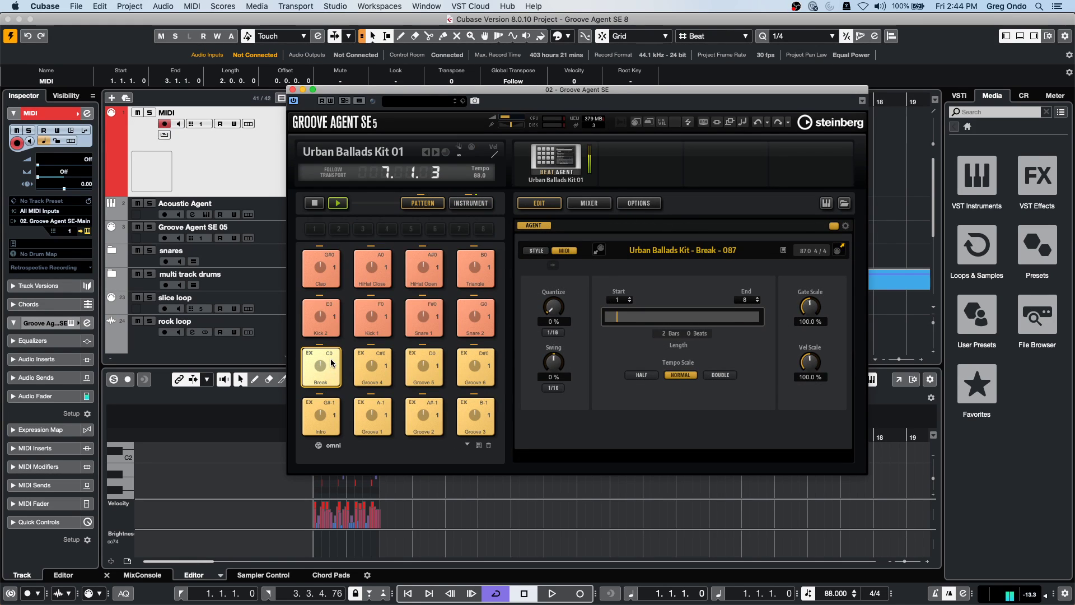
left_click(368, 374)
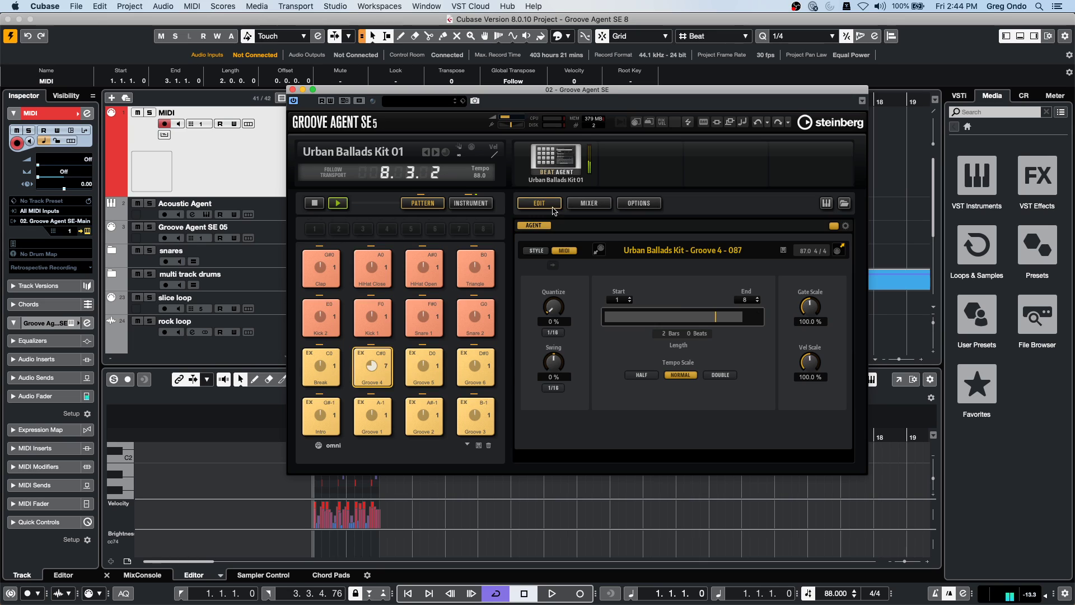
Step: Check the agent mixer and set the Kick 1 pad's volume to 8.4 dB while Groove 4 plays
left_click(589, 204)
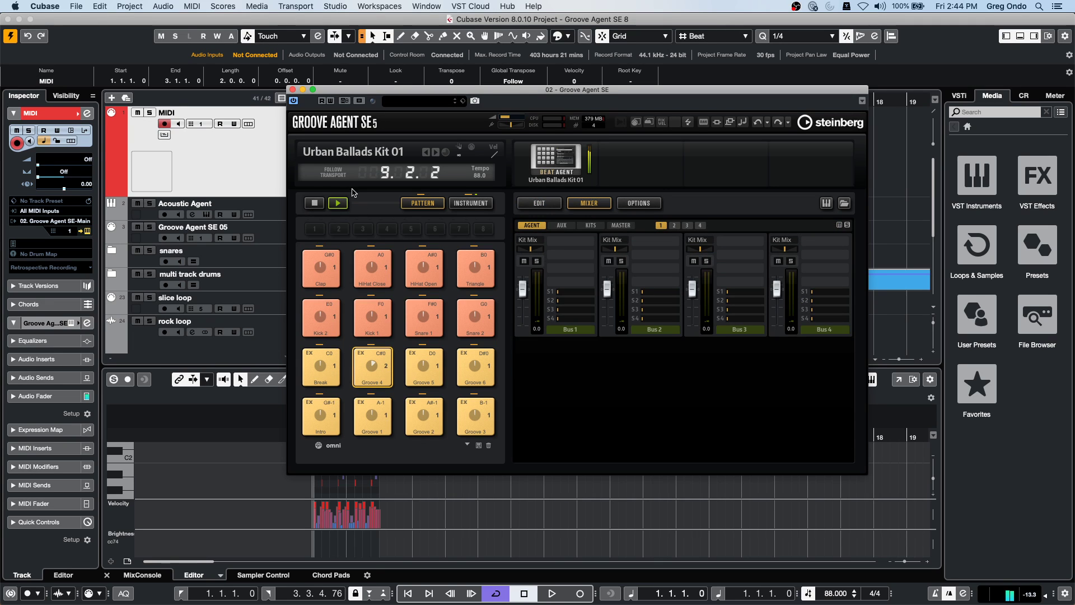
left_click(545, 203)
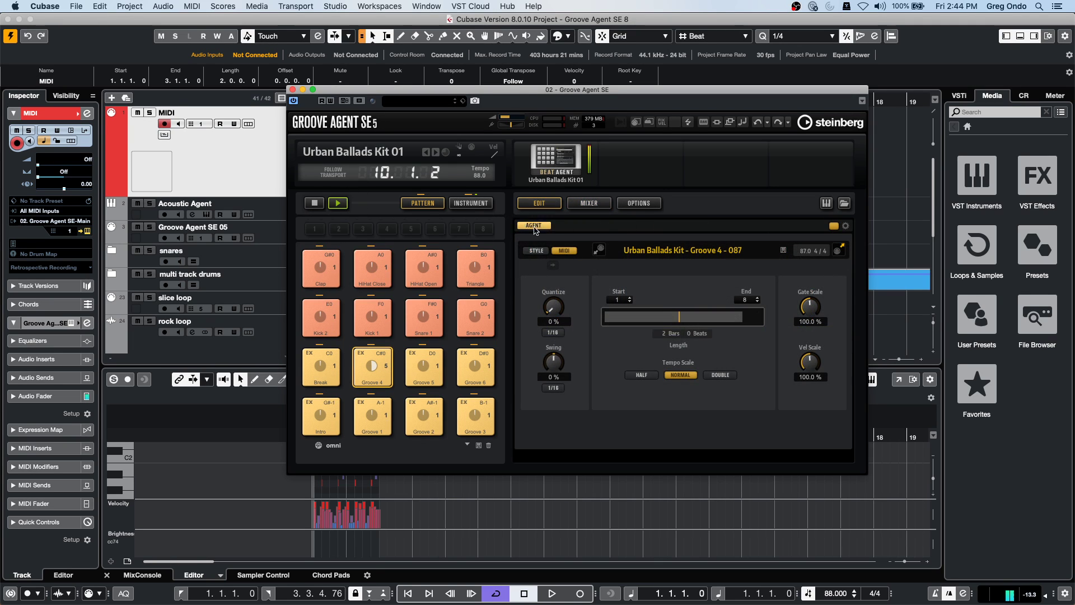
left_click(471, 203)
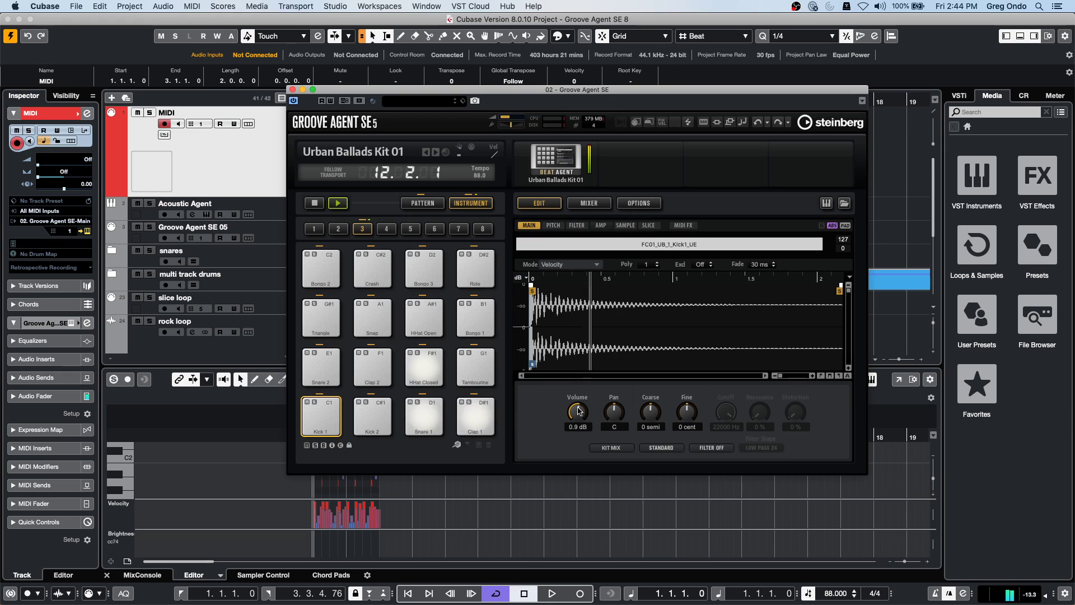
left_click_drag(577, 412, 582, 380)
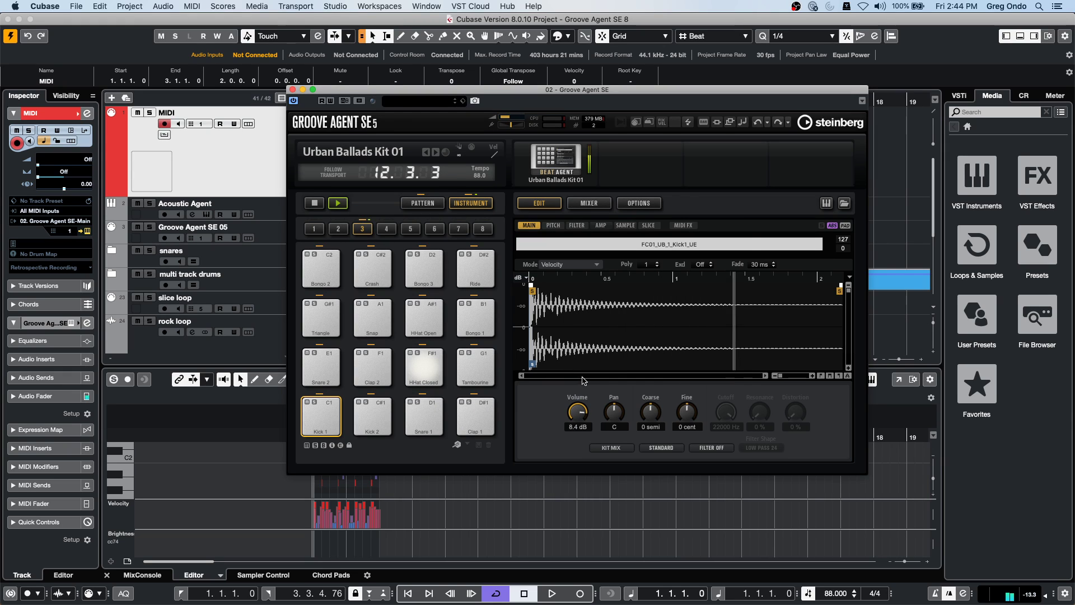
Step: Reshape the Kick 1 pad's pitch envelope by repositioning its nodes, using an envelope amount of 60
left_click(553, 225)
left_click_drag(555, 323, 553, 340)
left_click_drag(634, 322, 632, 300)
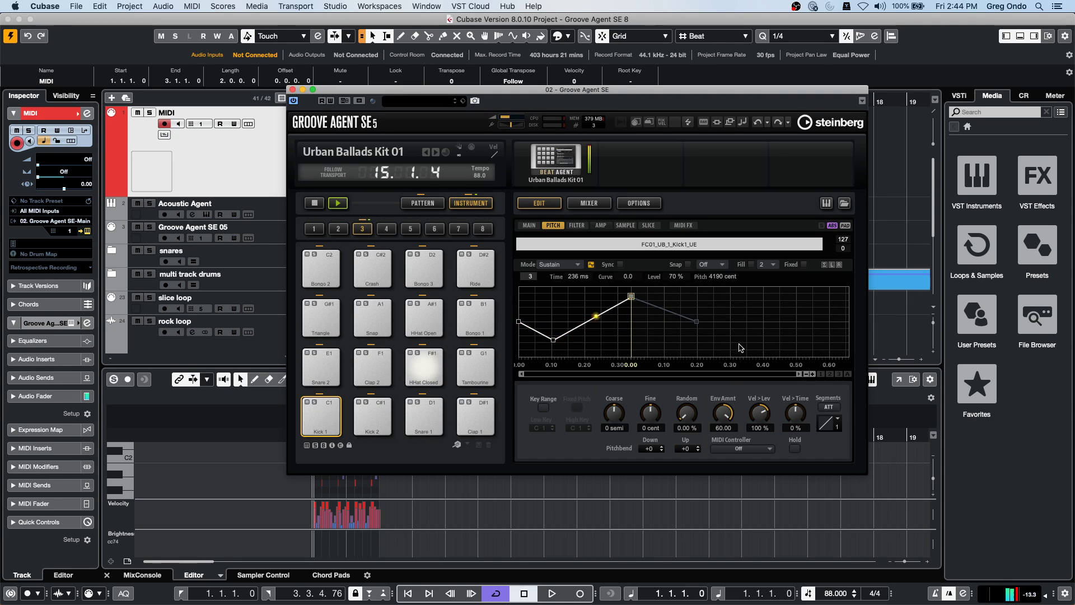
left_click_drag(631, 296, 582, 308)
double_click(577, 316)
left_click(585, 344)
left_click_drag(518, 322, 518, 311)
Step: Set the Bongo 2 pad's coarse pitch to 1 semitone and the Clap 1 pad's random pitch to 82%
left_click(321, 268)
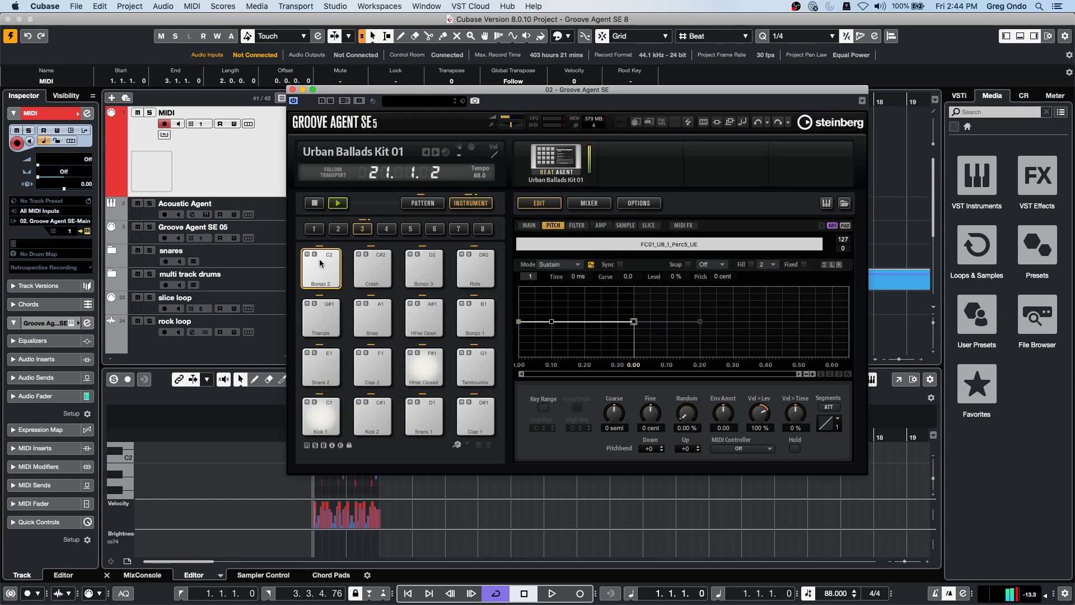
left_click_drag(614, 413, 614, 395)
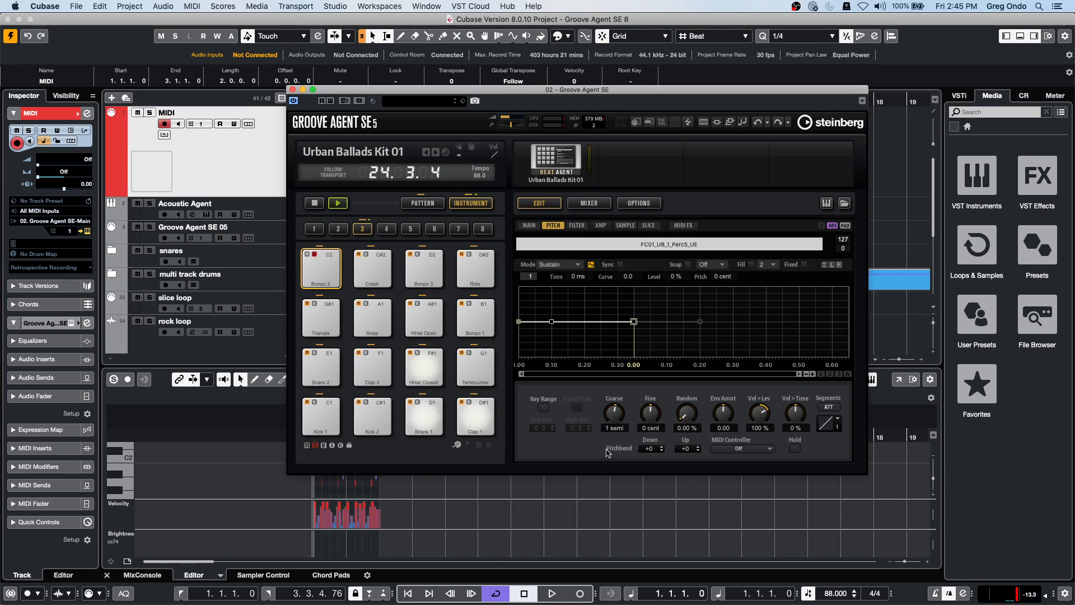
left_click(315, 255)
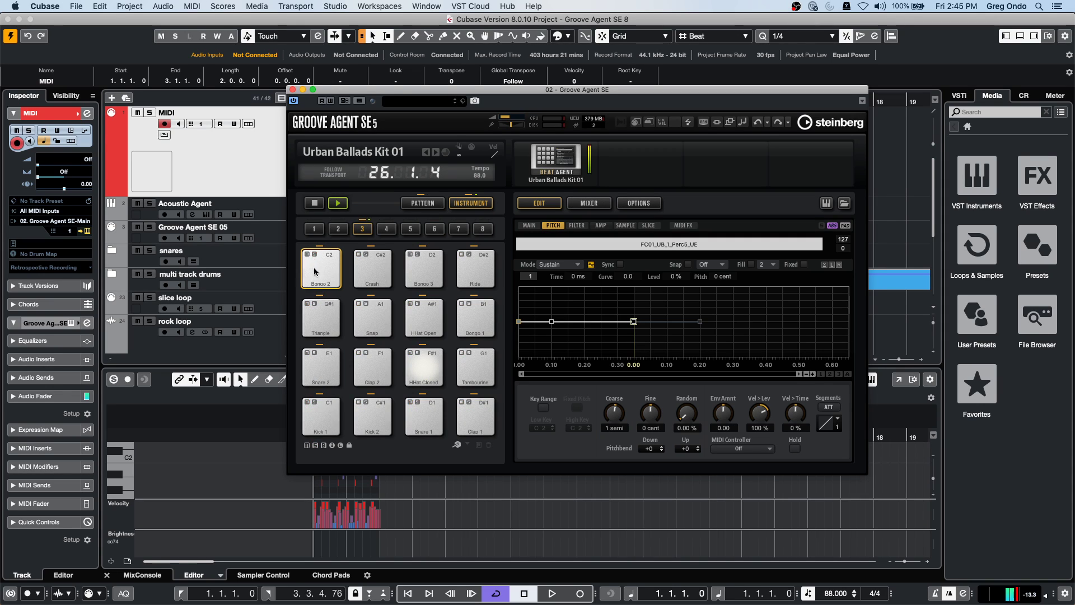
left_click(487, 416)
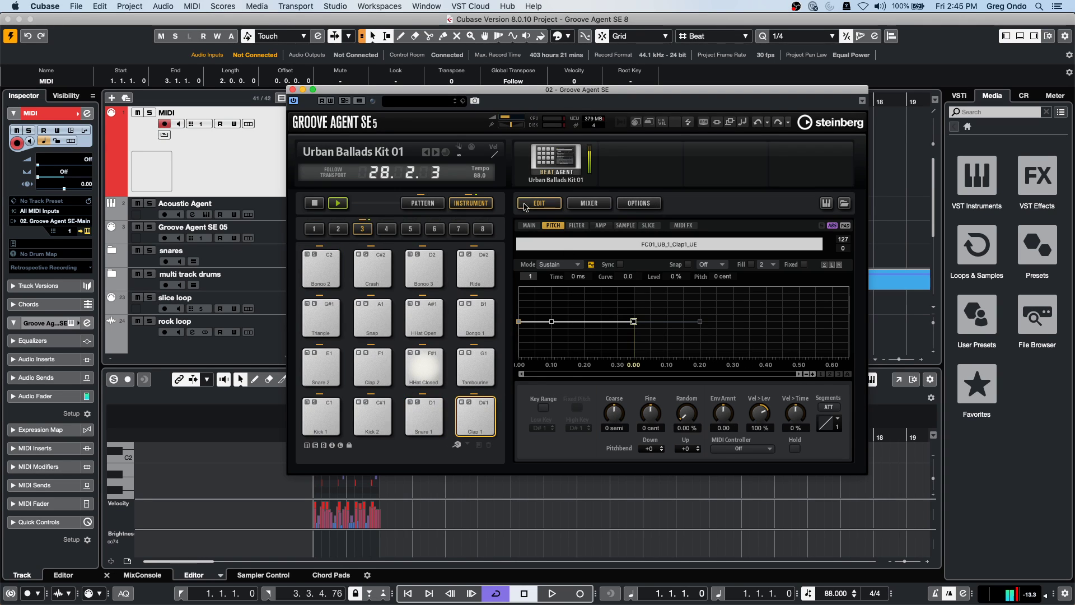
left_click_drag(687, 413, 693, 359)
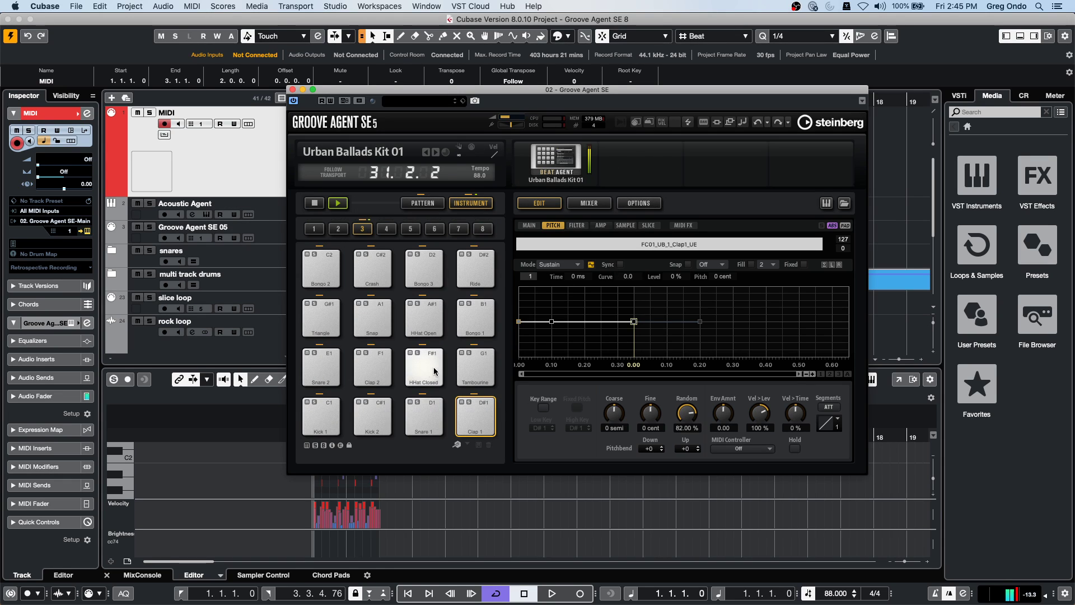
Step: Apply a Classic filter to the Kick 1 pad with 11005 Hz cutoff and 49% resonance, and stop playback
left_click(321, 415)
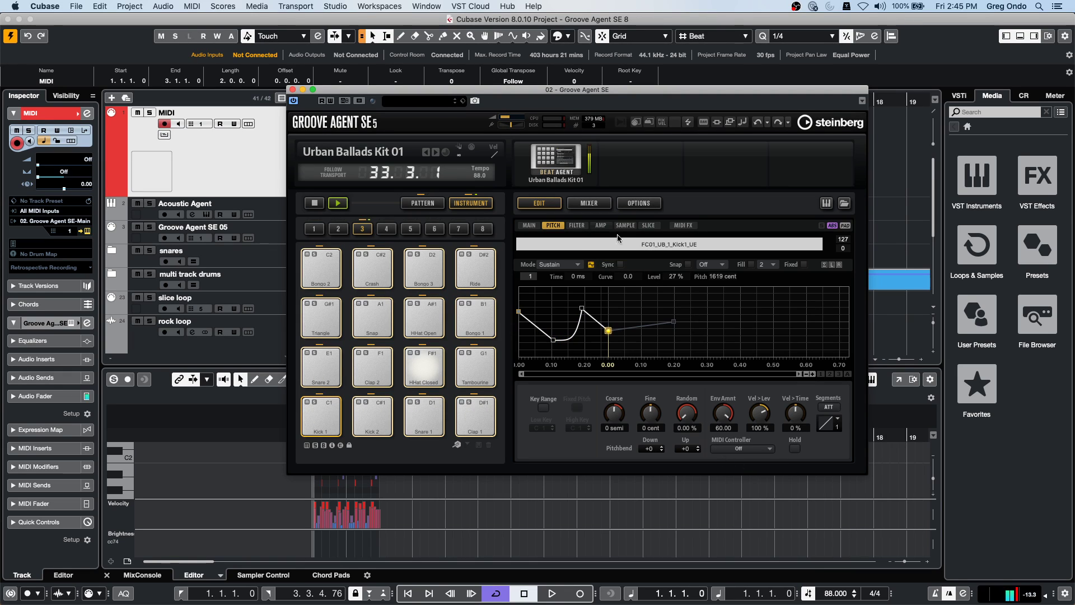
left_click(577, 225)
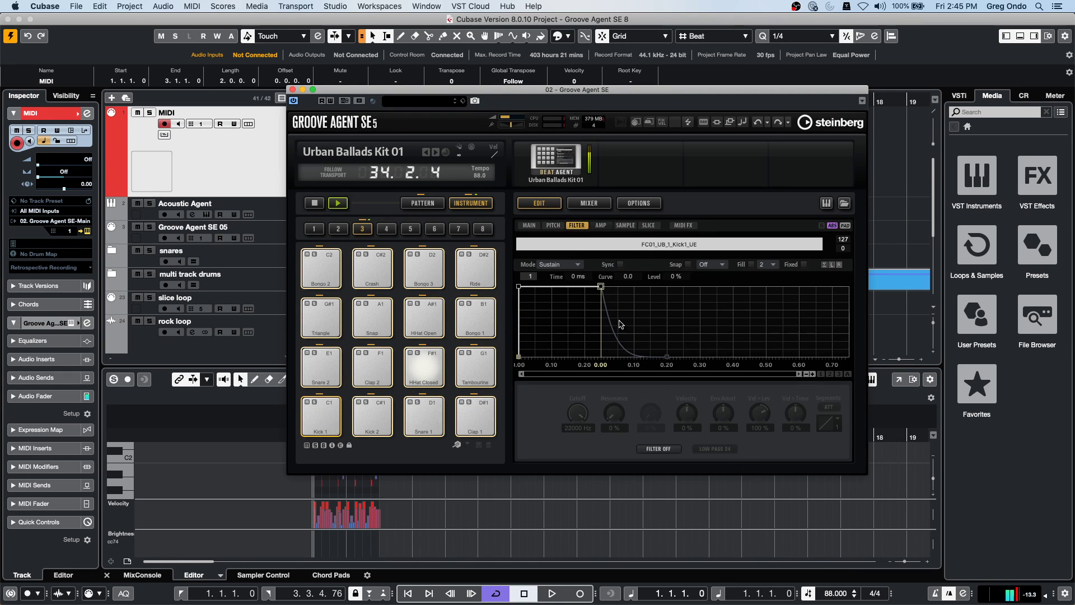
left_click(658, 449)
left_click(663, 458)
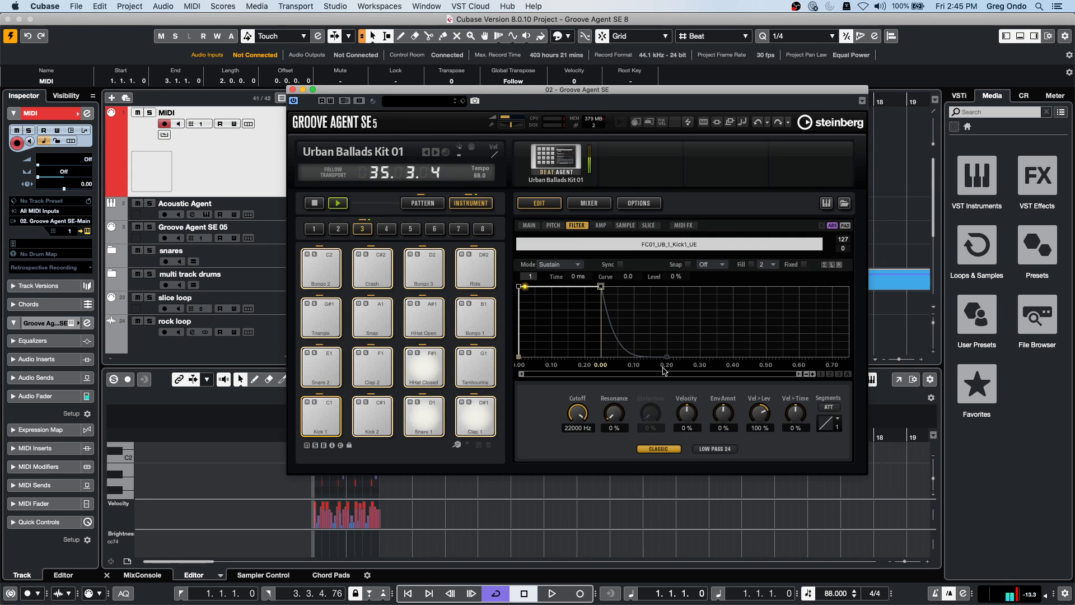
left_click_drag(614, 417, 578, 439)
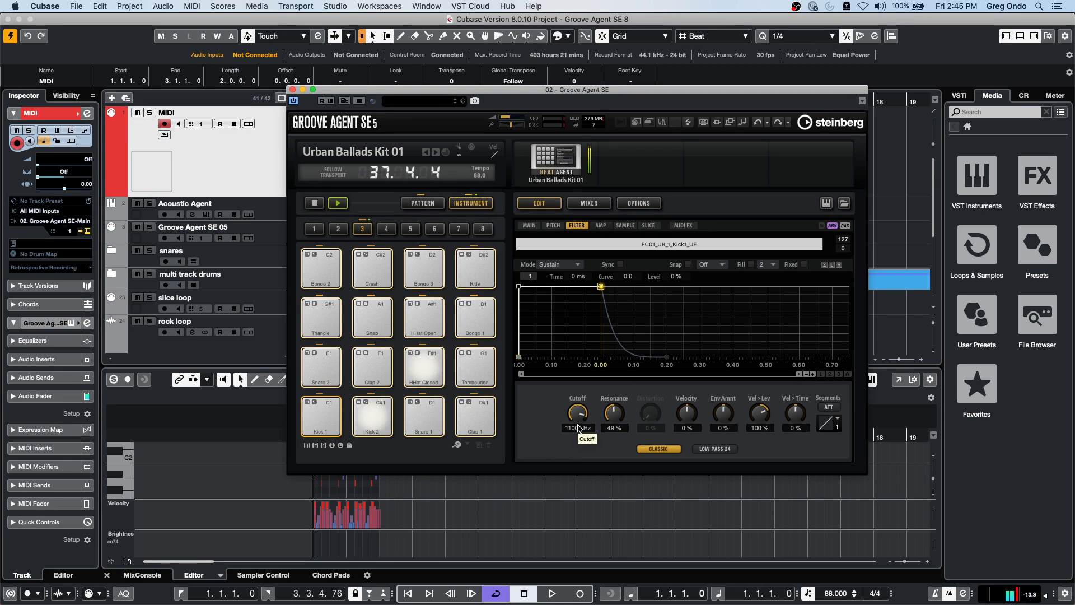
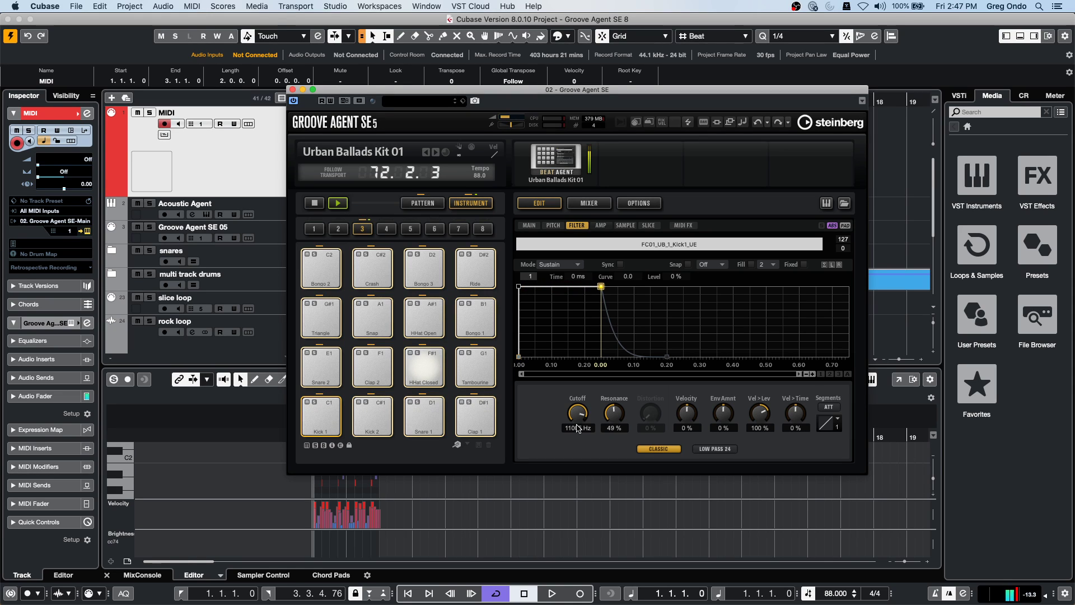
key("space")
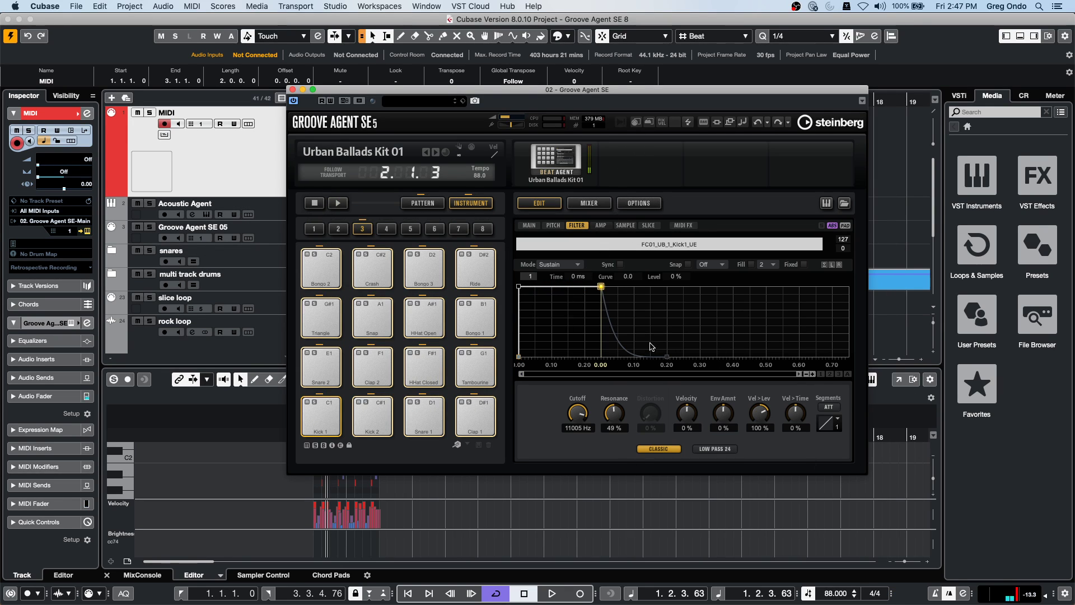
Step: Expand the snares folder track and bring its audio events around bar 7 into view beside the Groove Agent SE window
left_click_drag(421, 94, 635, 85)
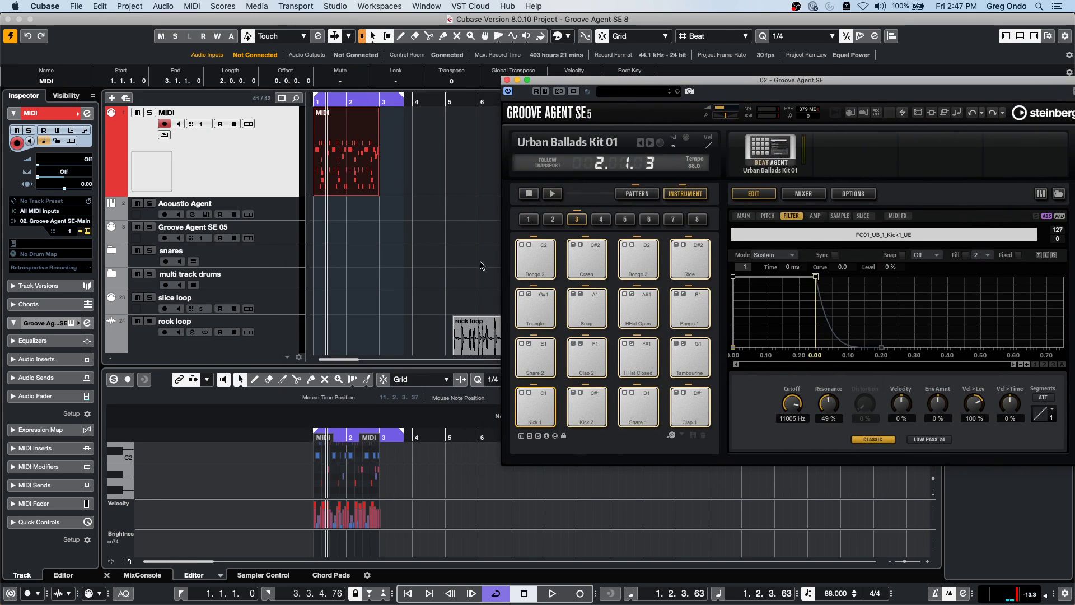
scroll(388, 240, "down", 5)
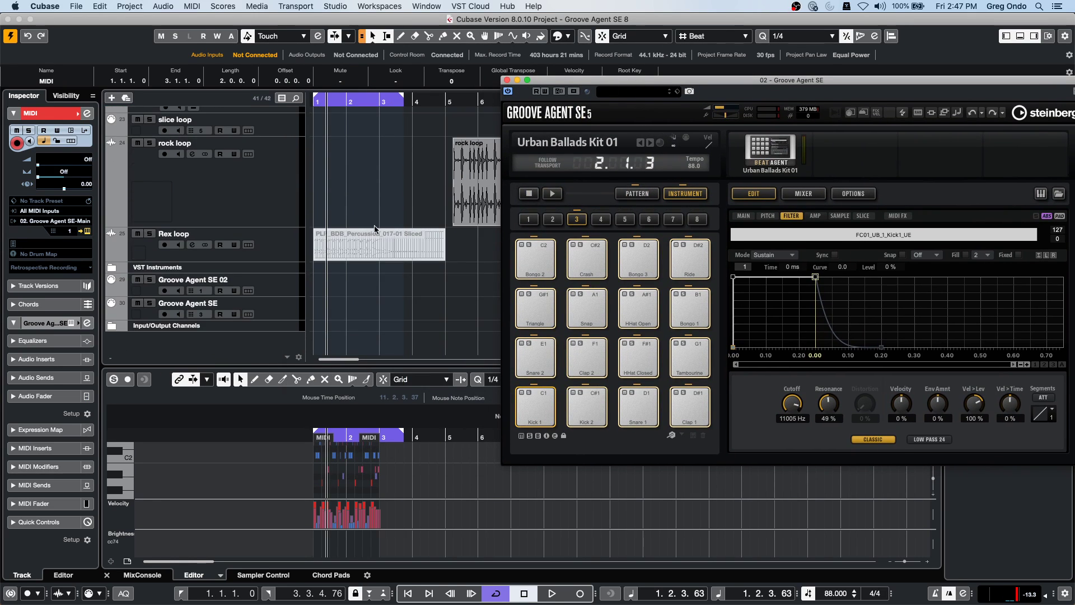
scroll(327, 160, "up", 5)
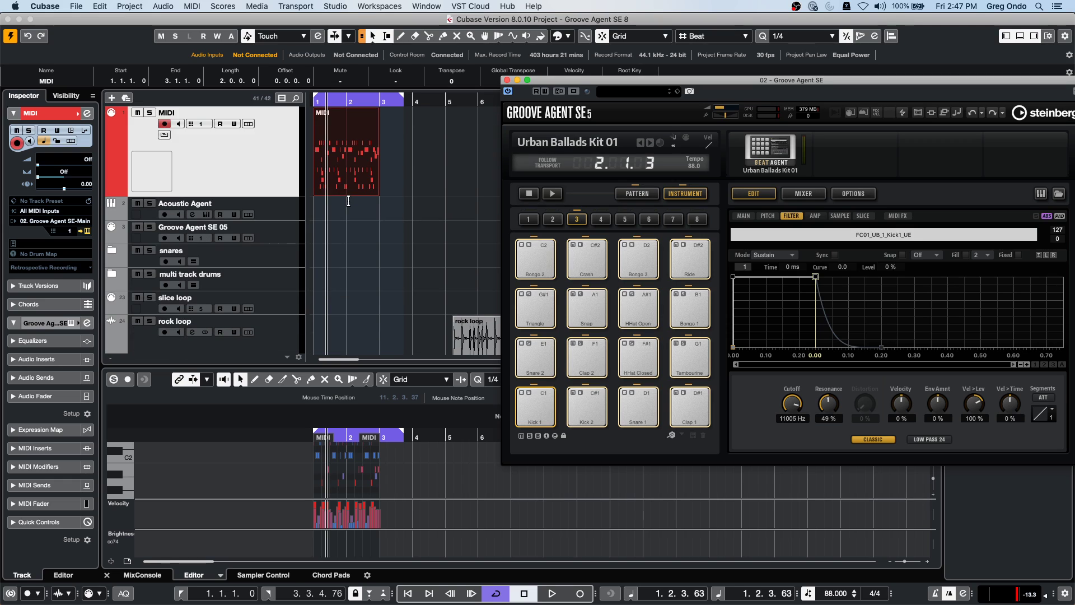
scroll(348, 199, "down", 1)
left_click(340, 105)
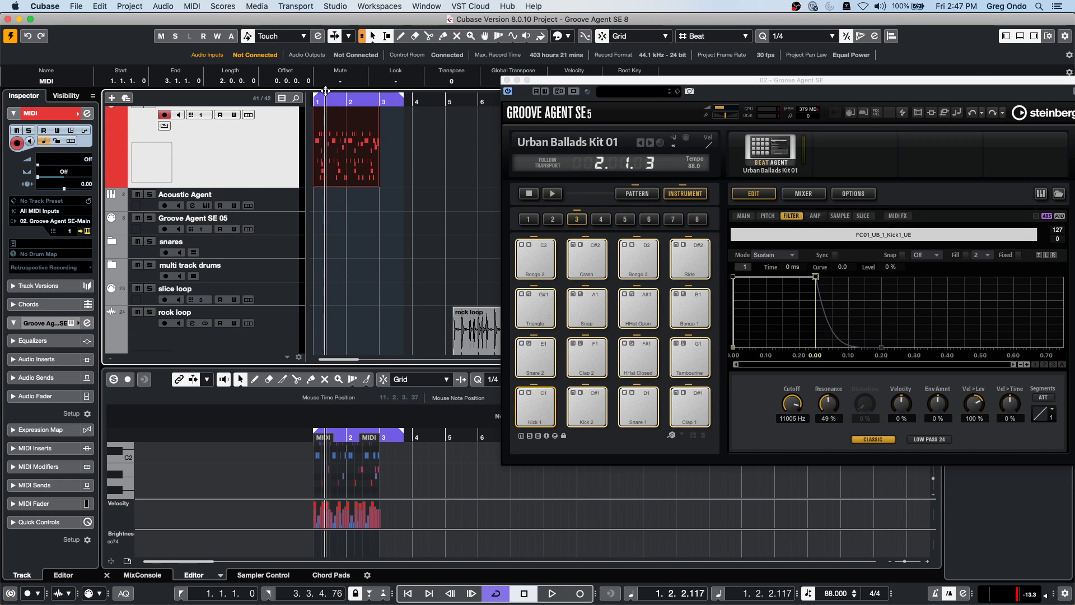
key("g")
key("g")
key("g")
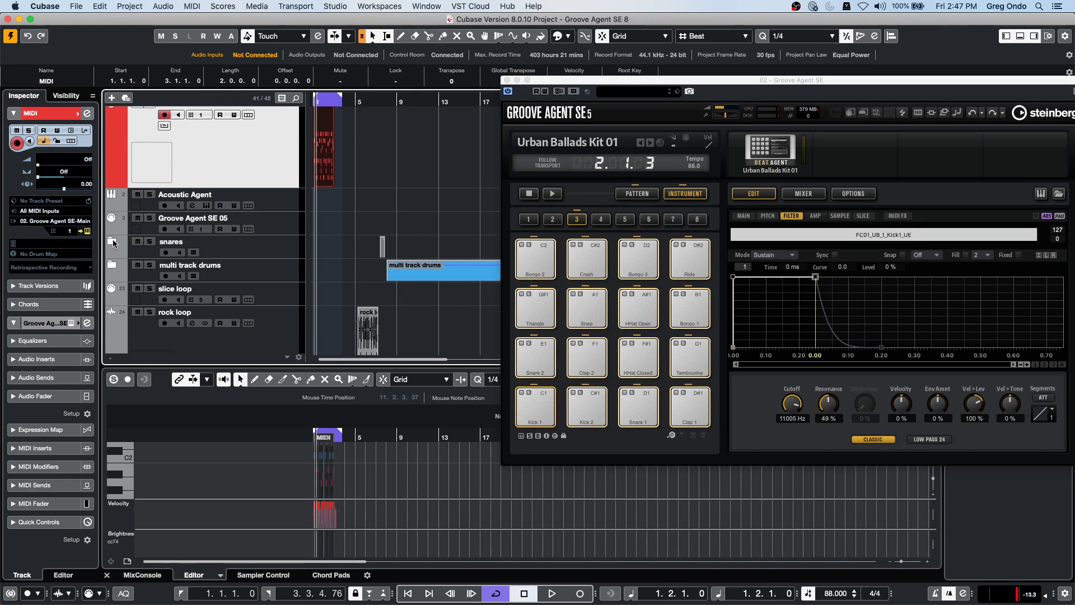
left_click(113, 242)
left_click_drag(382, 105, 353, 250)
left_click(363, 317)
Step: Load the selected snare track events together onto the empty G#3 pad in pad group 5
scroll(366, 328, "down", 10)
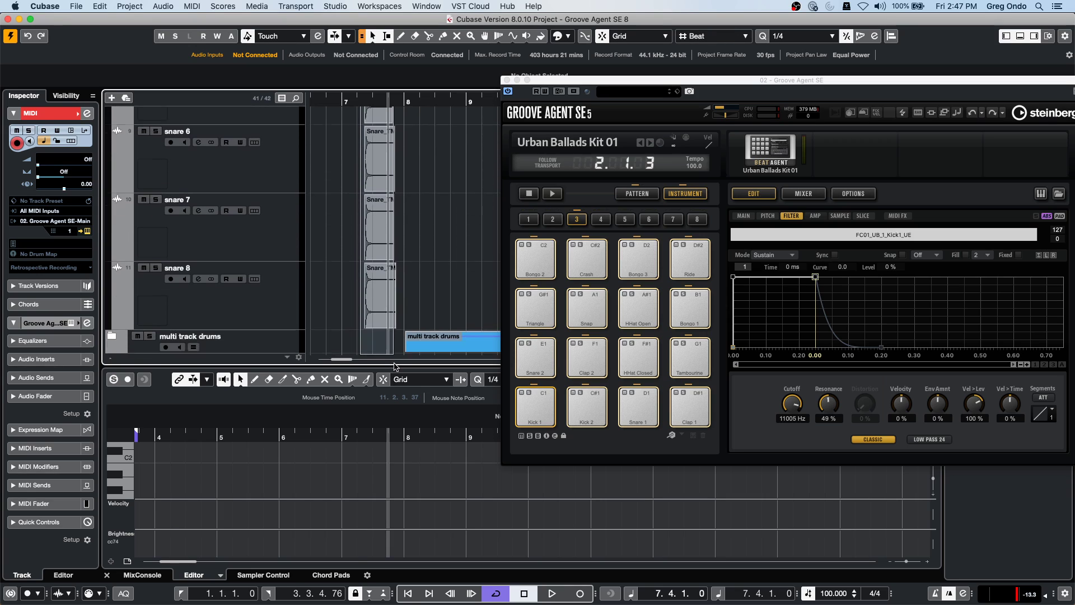
scroll(370, 279, "down", 3)
left_click_drag(381, 190, 627, 220)
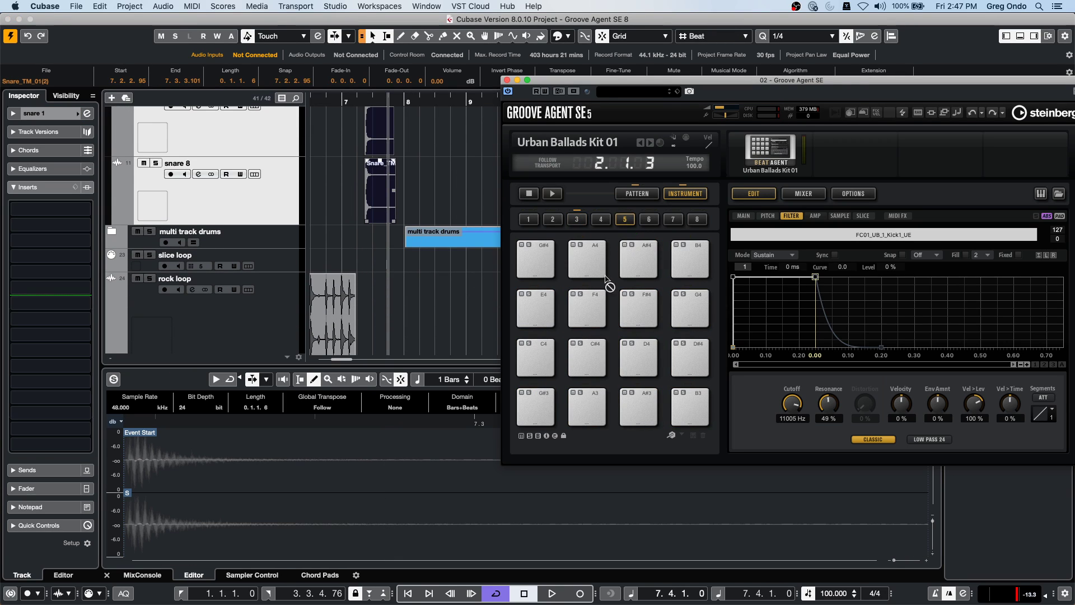
left_click_drag(513, 414, 536, 404)
Step: Examine the G#3 pad's snare samples and layer mode options, and audition the pad in Velocity mode
left_click(784, 236)
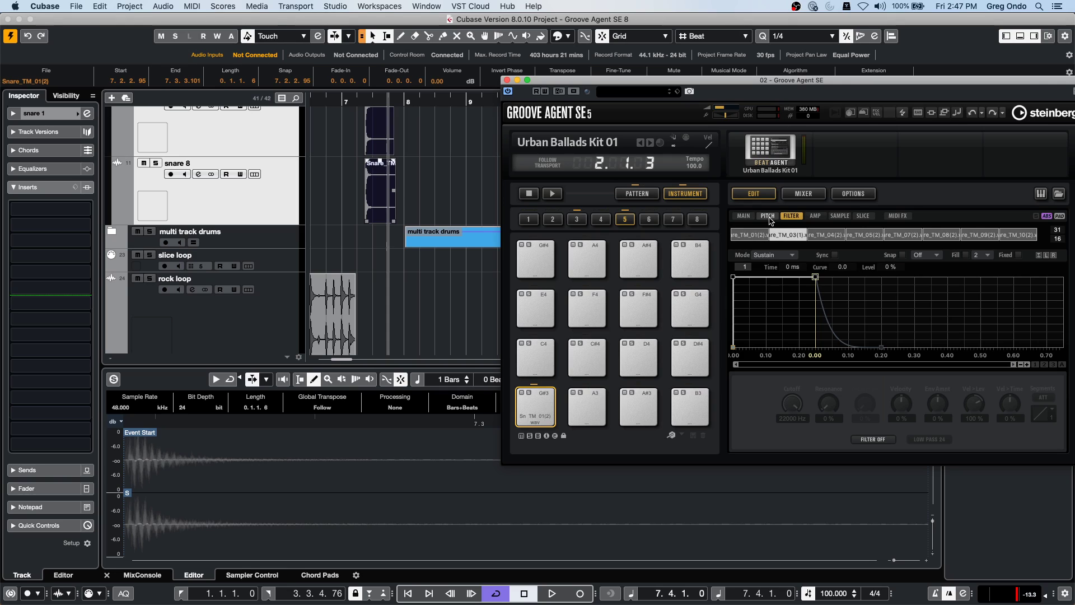
left_click(761, 260)
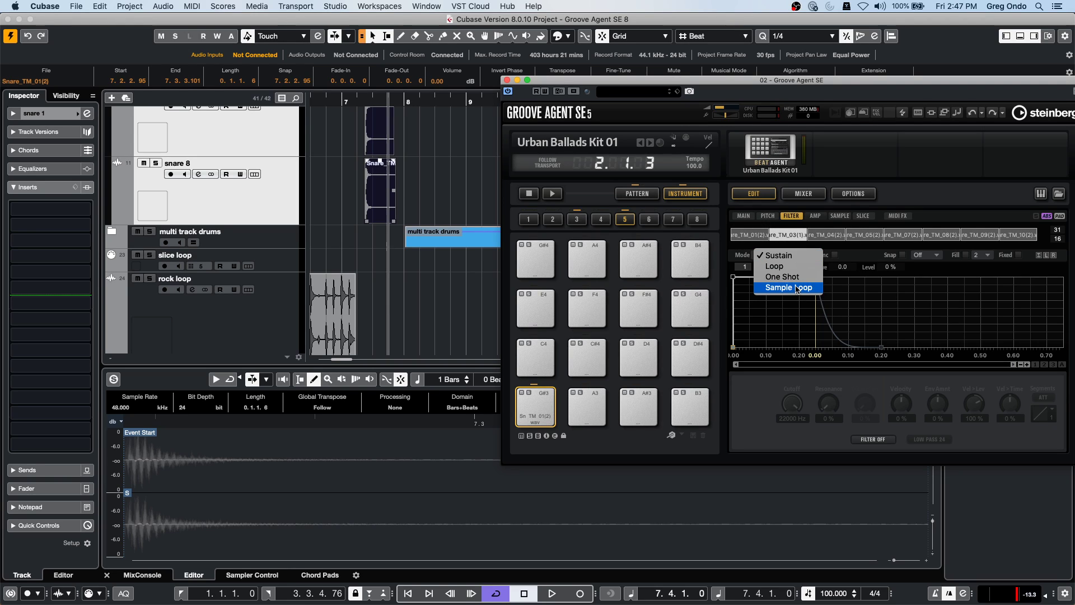
left_click(743, 216)
left_click(781, 255)
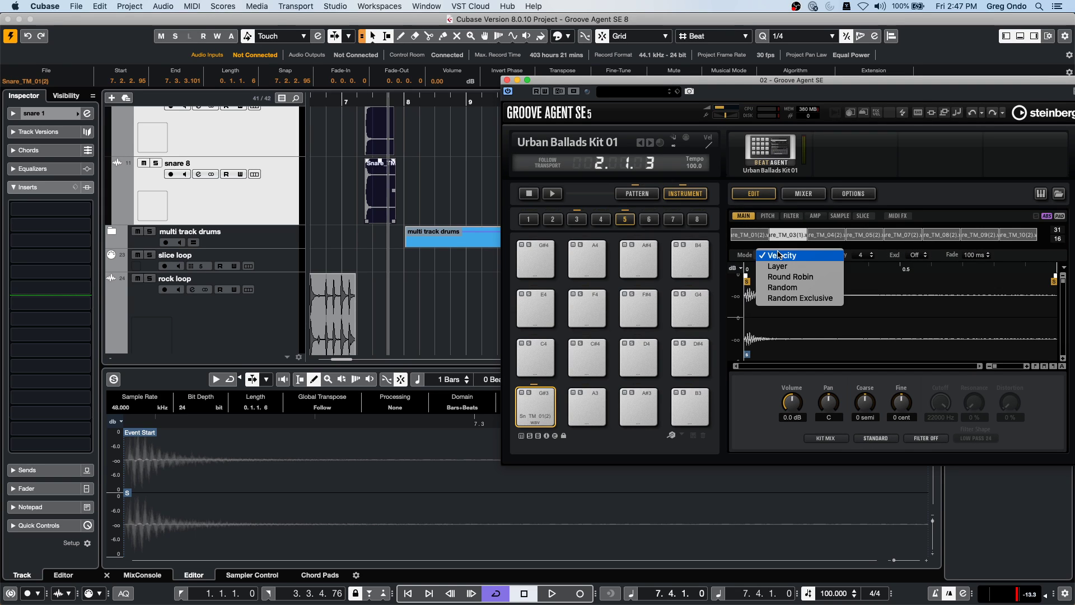
left_click(527, 414)
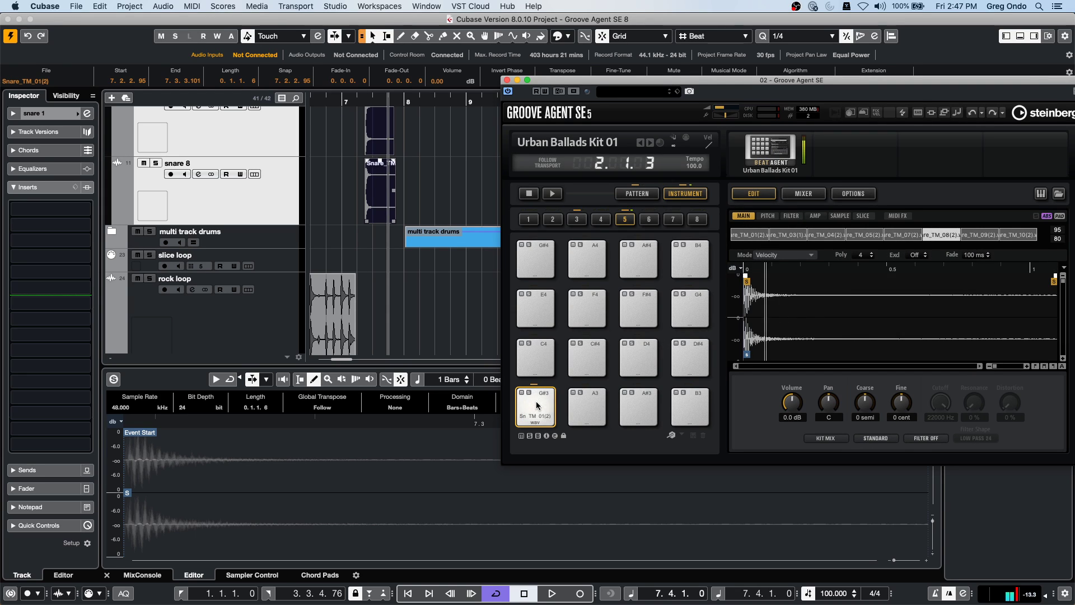
Step: Set the G#3 pad's sample mode to Layer, audition it, and close the Groove Agent SE window
left_click(783, 255)
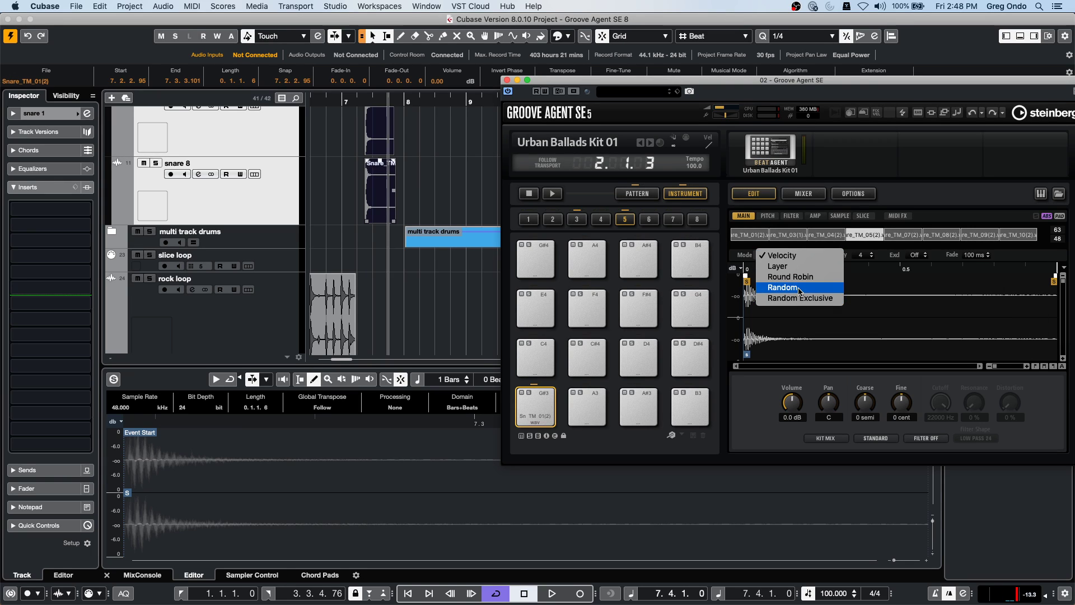
left_click(778, 266)
left_click(546, 401)
left_click(546, 401)
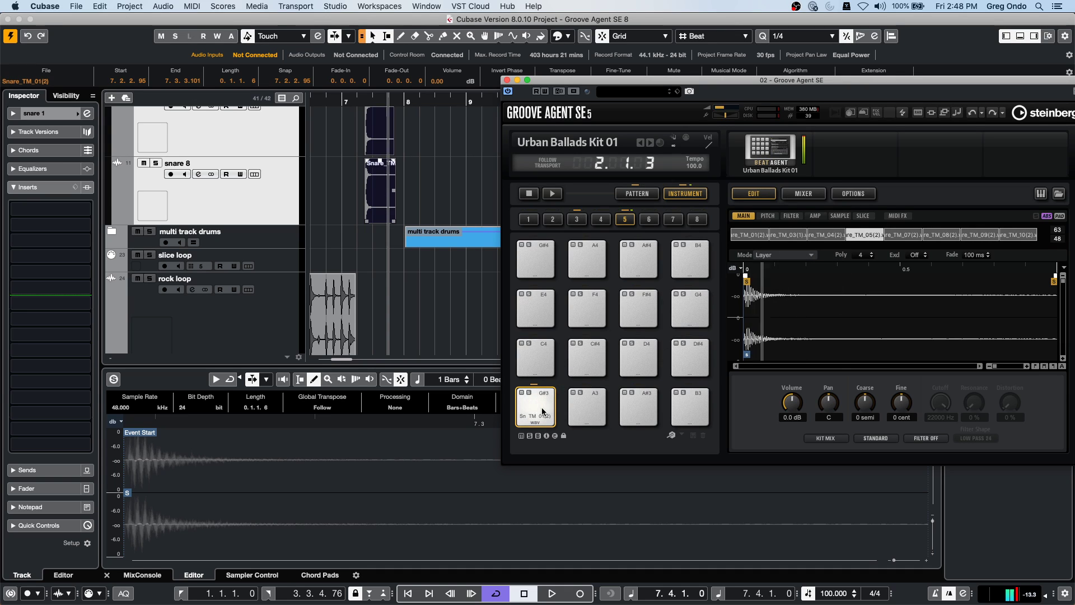
left_click(507, 81)
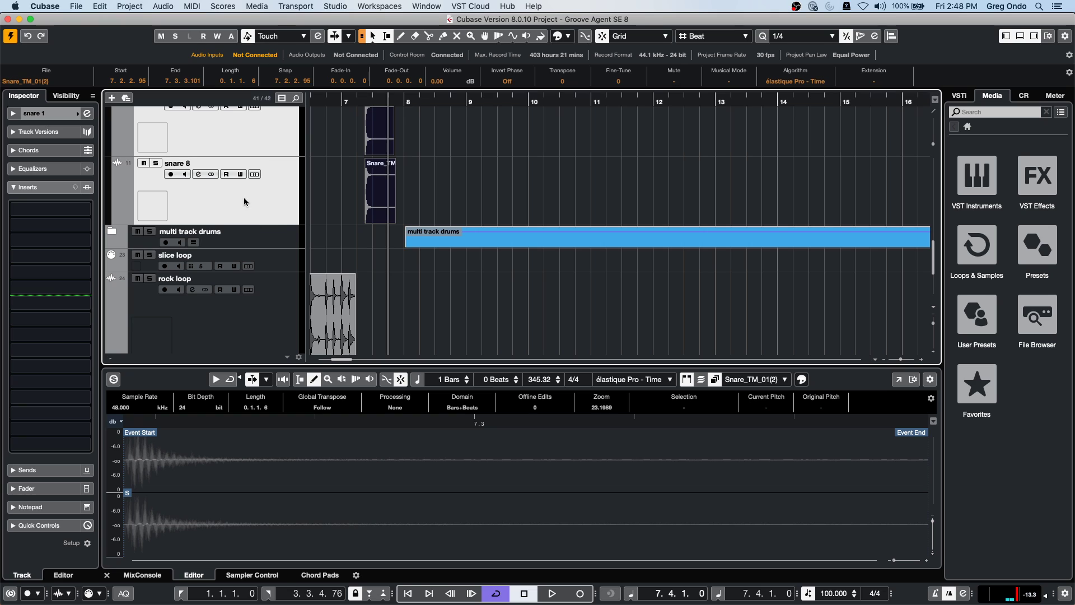
Step: Select the Acoustic Agent track and open its Groove Agent SE instrument with the Forget The Past kit
scroll(336, 225, "down", 3)
scroll(317, 221, "up", 15)
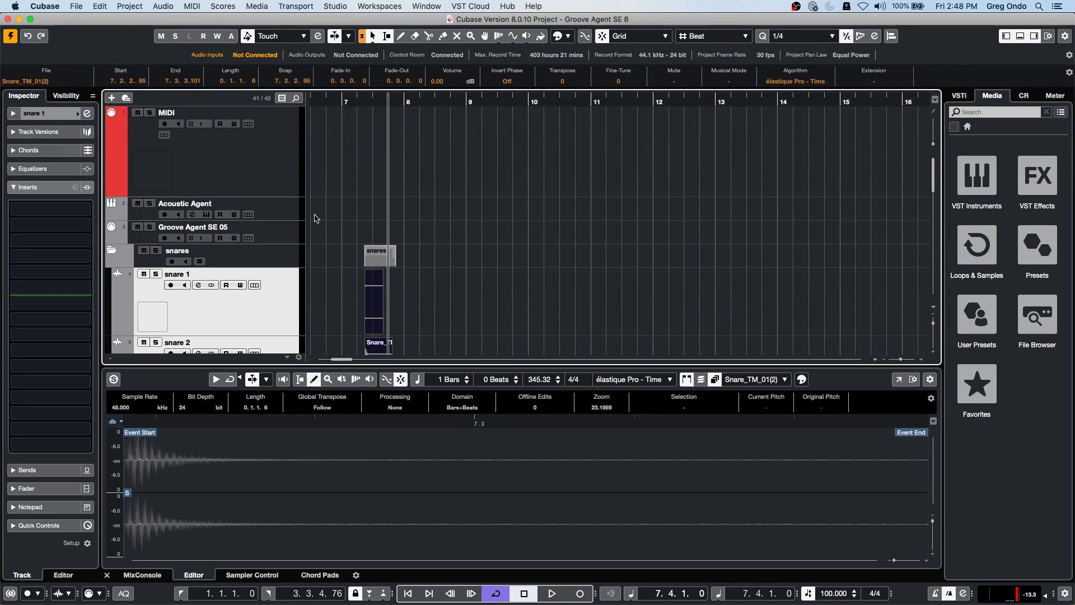
left_click(241, 210)
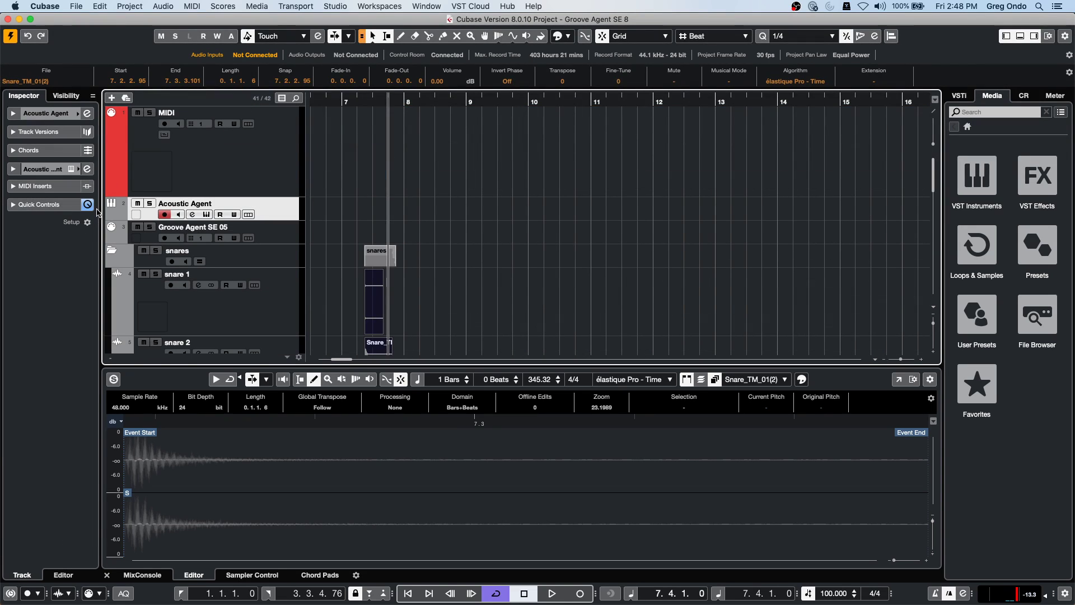
left_click(87, 113)
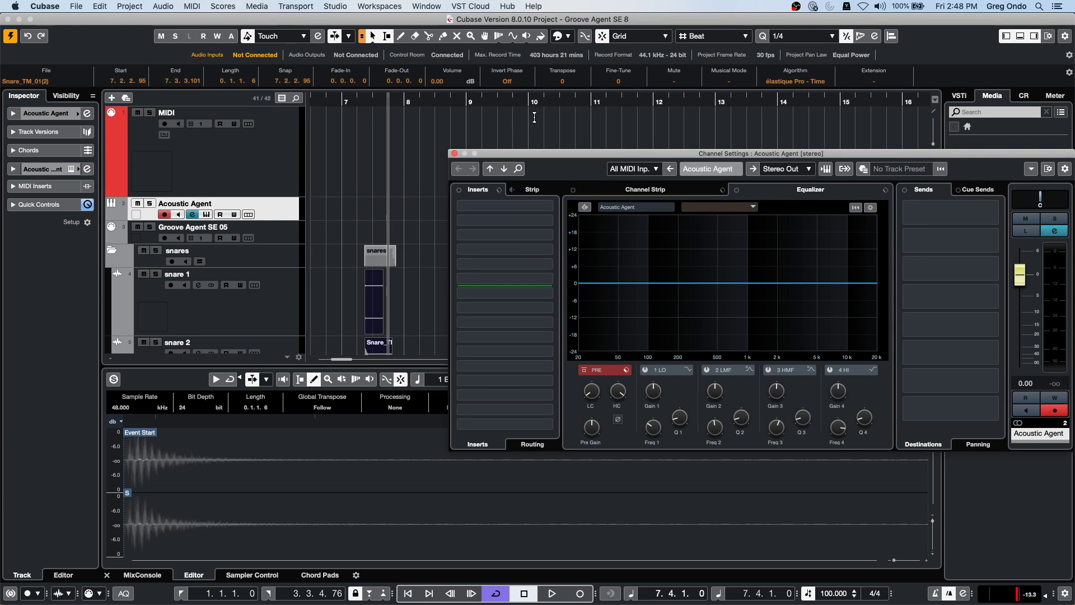
left_click(300, 215)
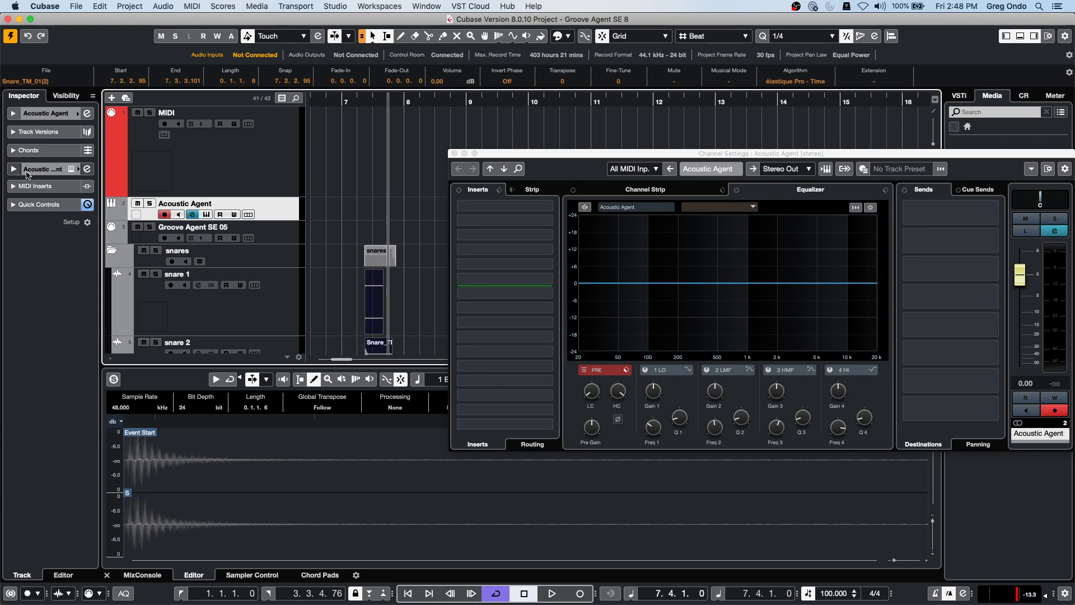
left_click(47, 169)
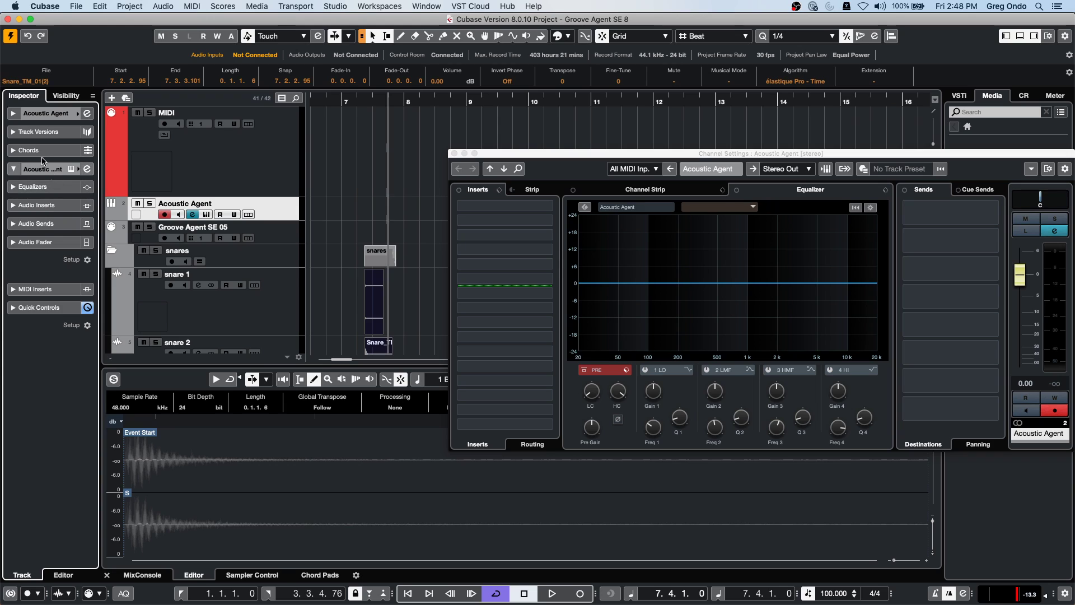
left_click(48, 113)
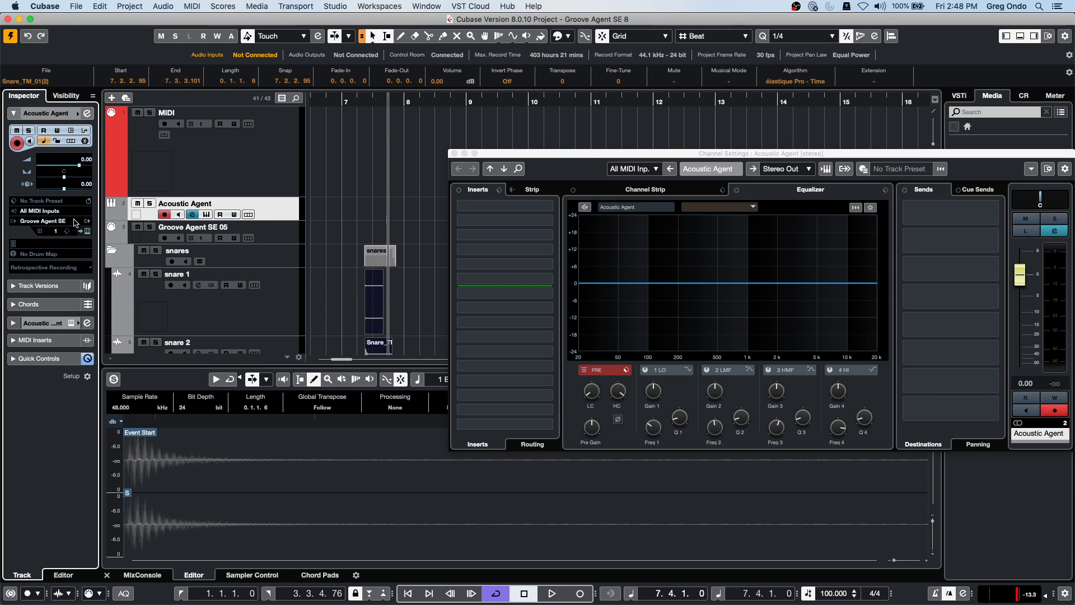
left_click(87, 231)
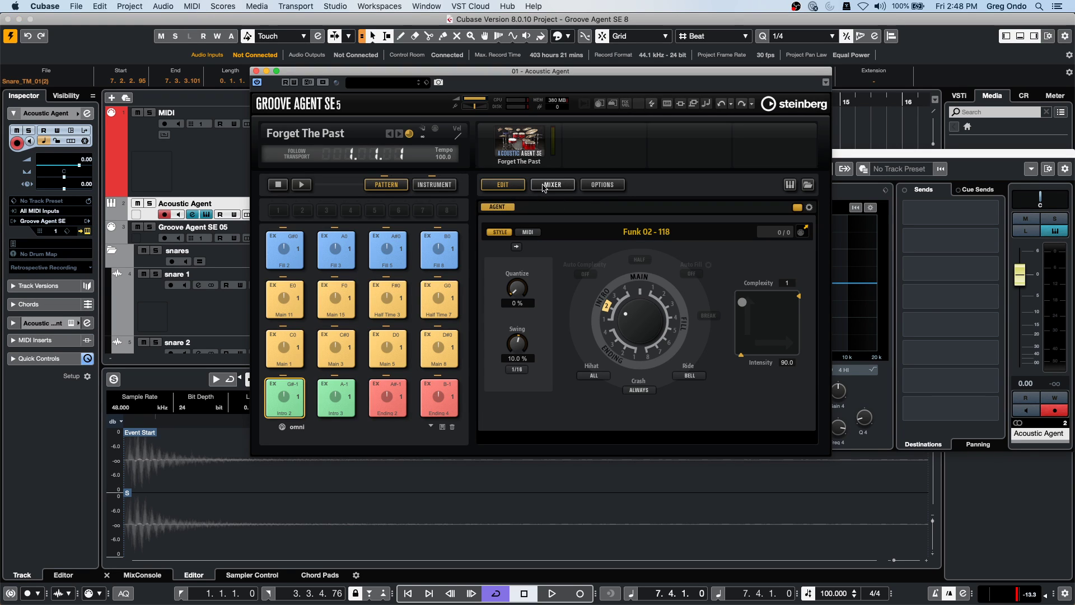
Step: Show the Forget The Past drum kit's instrument pads, start playback, and select the snare drum for editing
left_click(434, 185)
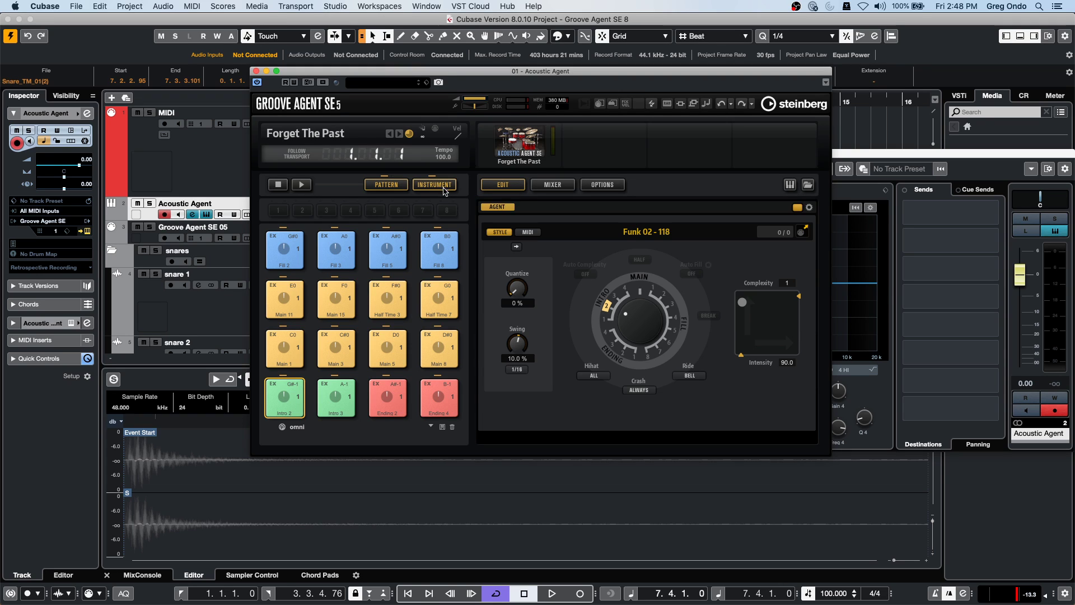
left_click(301, 184)
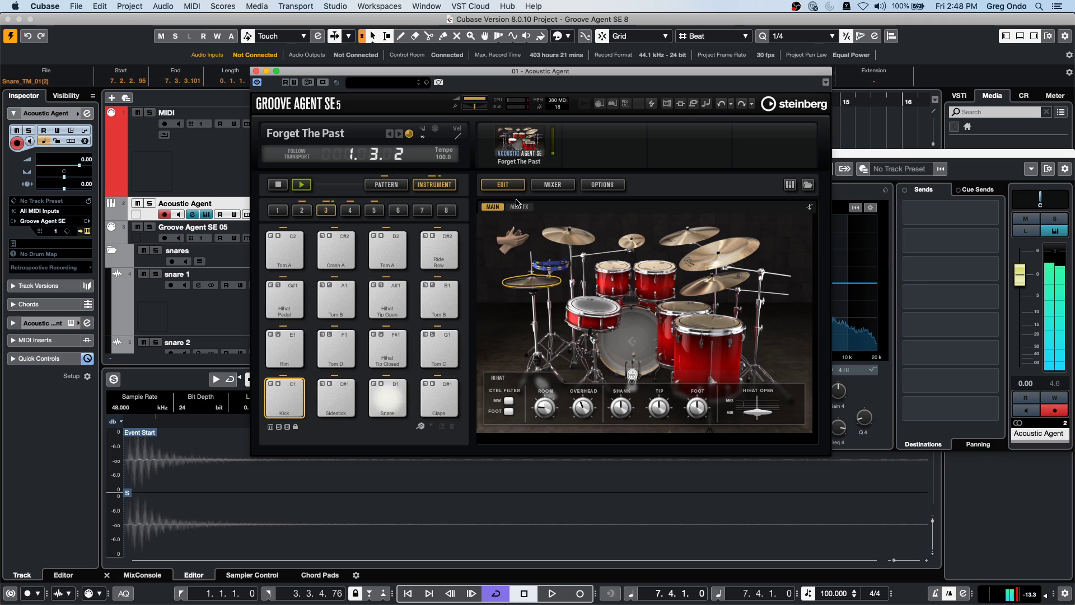
left_click(593, 308)
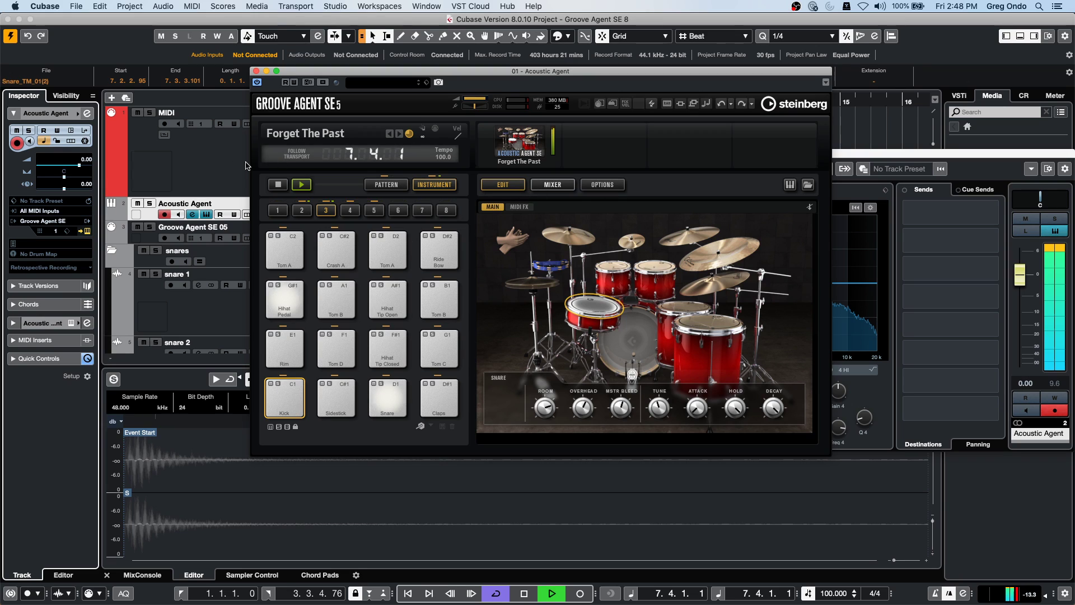
Step: Set the Intro 2 pattern's intensity to 51.1 with complexity 1, uncover the arrangement behind the instrument window, and stop playback
left_click(394, 187)
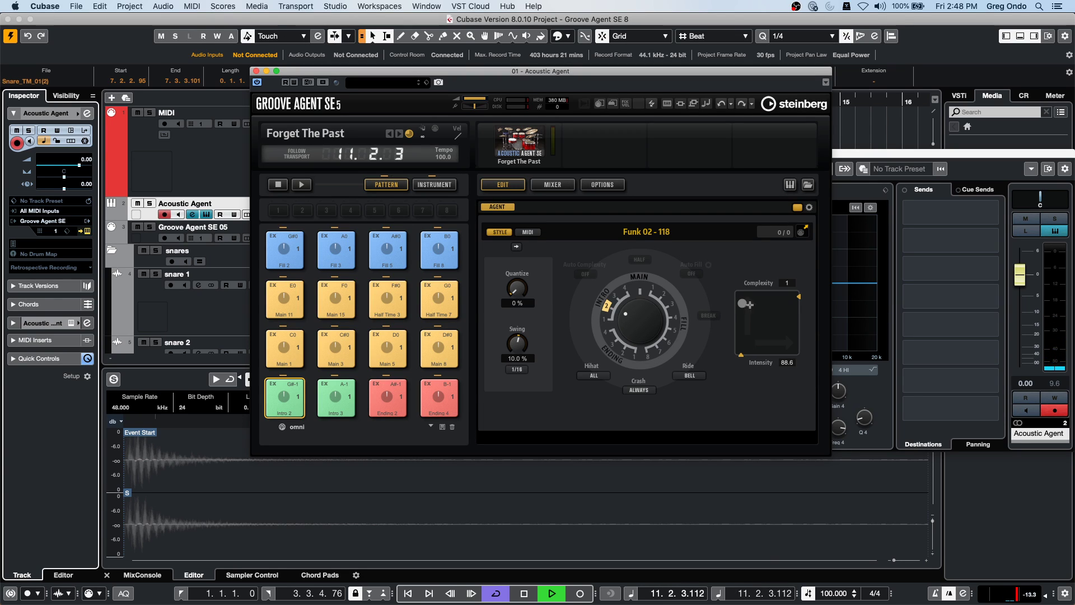
left_click_drag(784, 305, 749, 325)
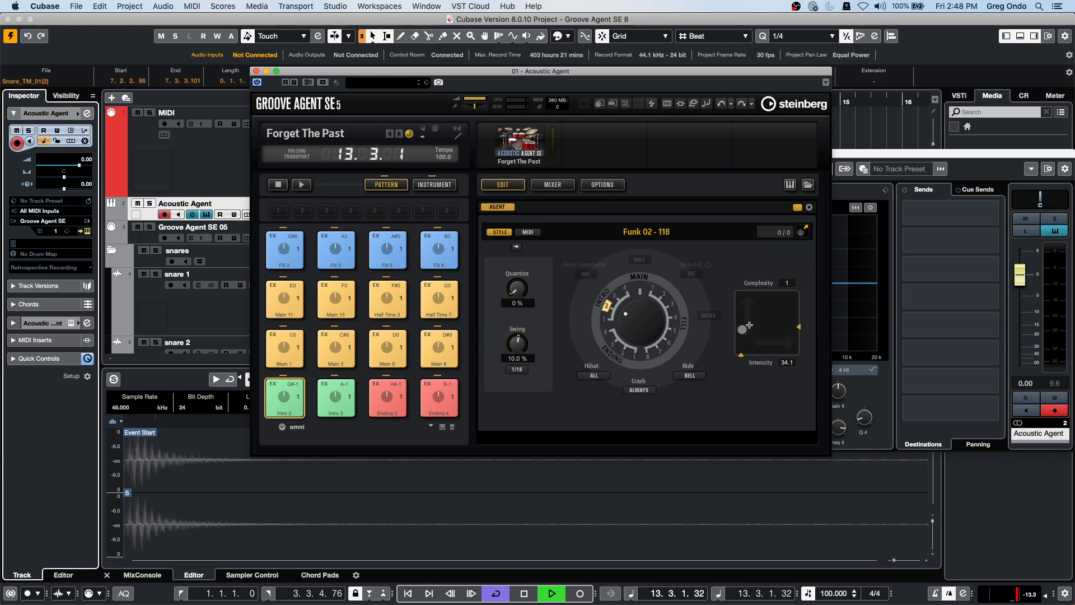
right_click(740, 356)
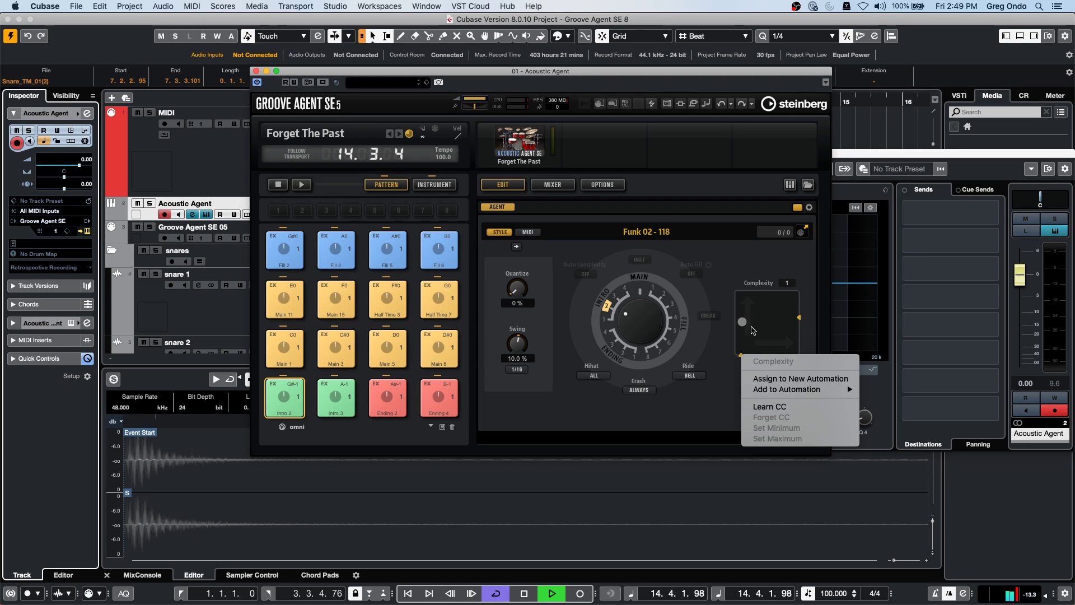
key("Escape")
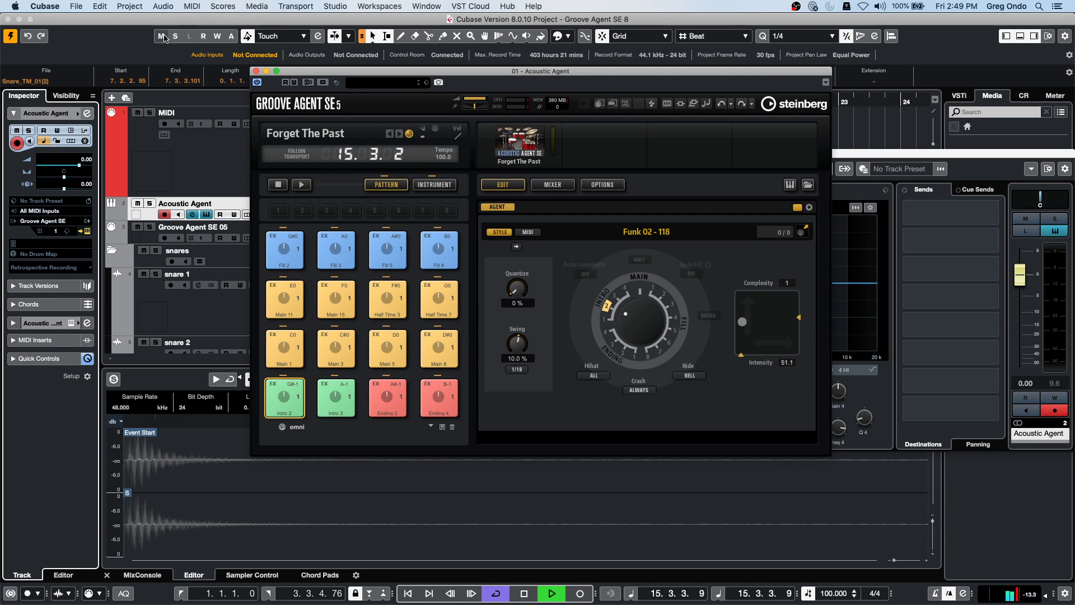
left_click_drag(288, 71, 368, 168)
key("space")
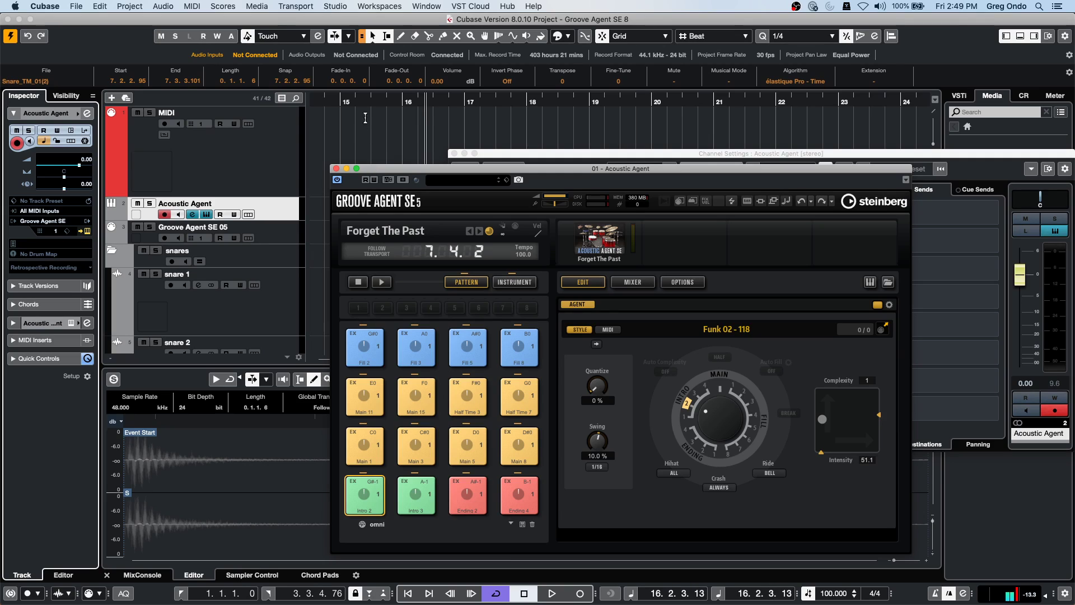
Step: Play the Acoustic Agent kit's pattern and set the Main 3 pattern to complexity 7 and intensity 92.0
left_click(382, 282)
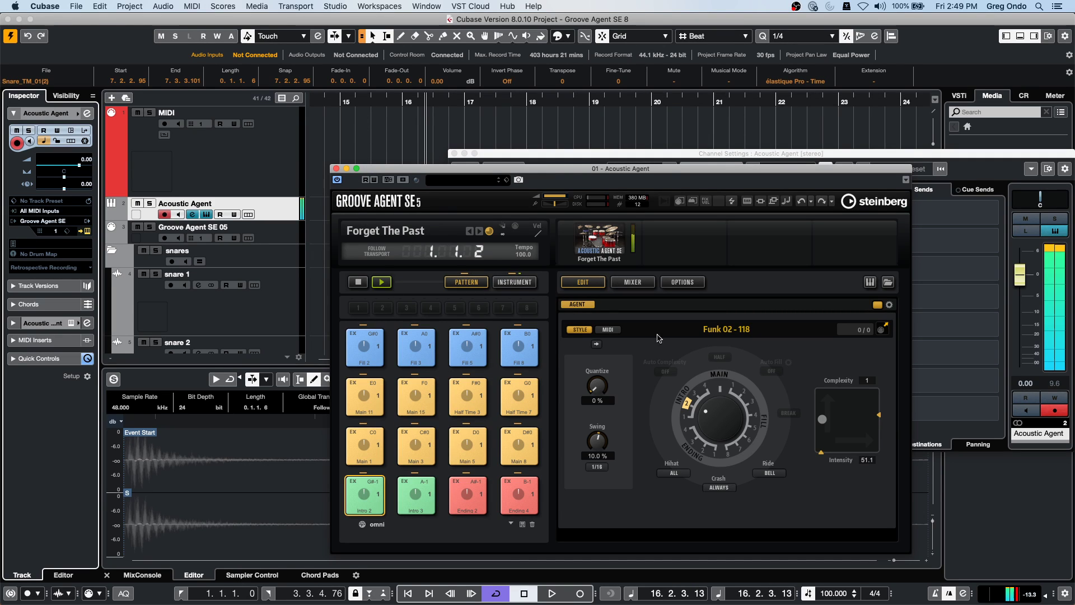
left_click_drag(822, 419, 820, 399)
left_click_drag(824, 398, 832, 397)
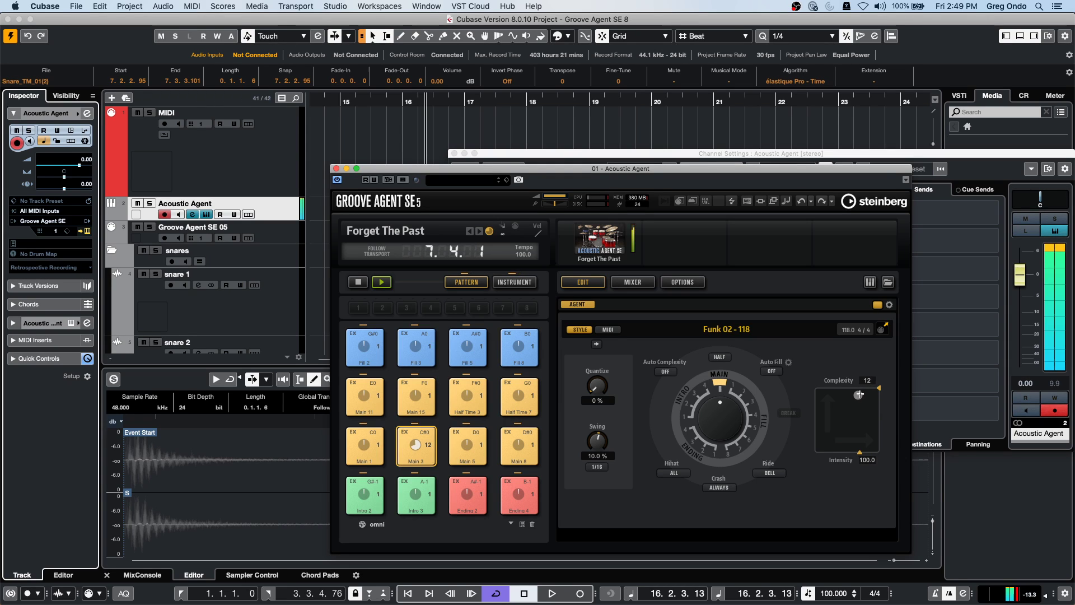
mouse_move(855, 407)
left_mouse_down()
mouse_move(852, 439)
mouse_move(854, 395)
left_mouse_up()
left_click_drag(855, 396, 851, 396)
Step: Set Auto Fill to 4 for the Main 3 pattern and try its half-time feel
left_click(772, 372)
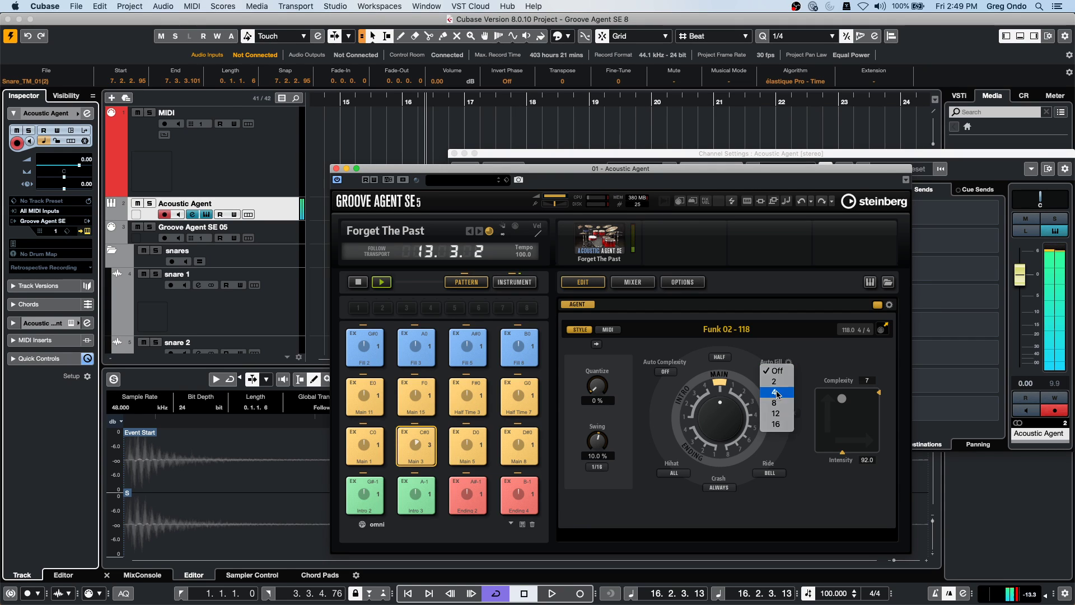
left_click(777, 395)
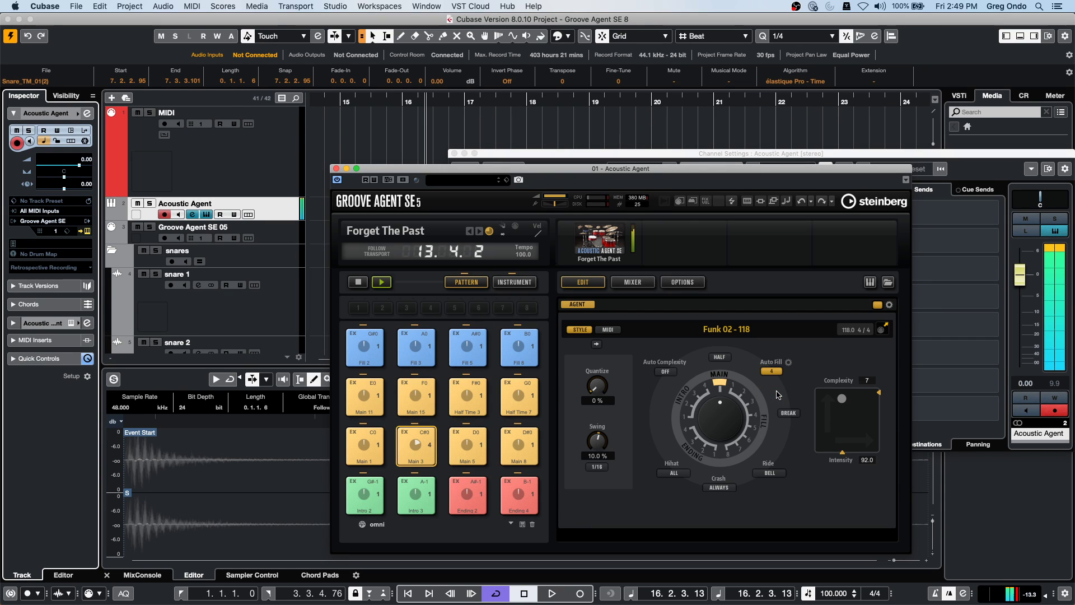
left_click(724, 359)
left_click(725, 359)
Step: Play the Main 3 pattern along with the project transport, restart the pattern, and stop playback
key("space")
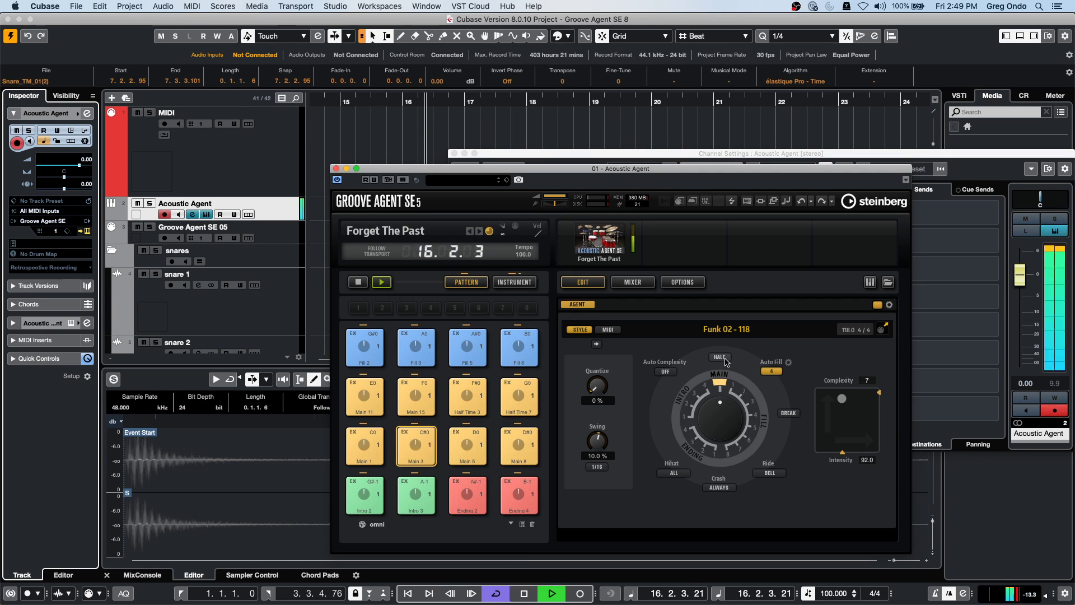
left_click(359, 282)
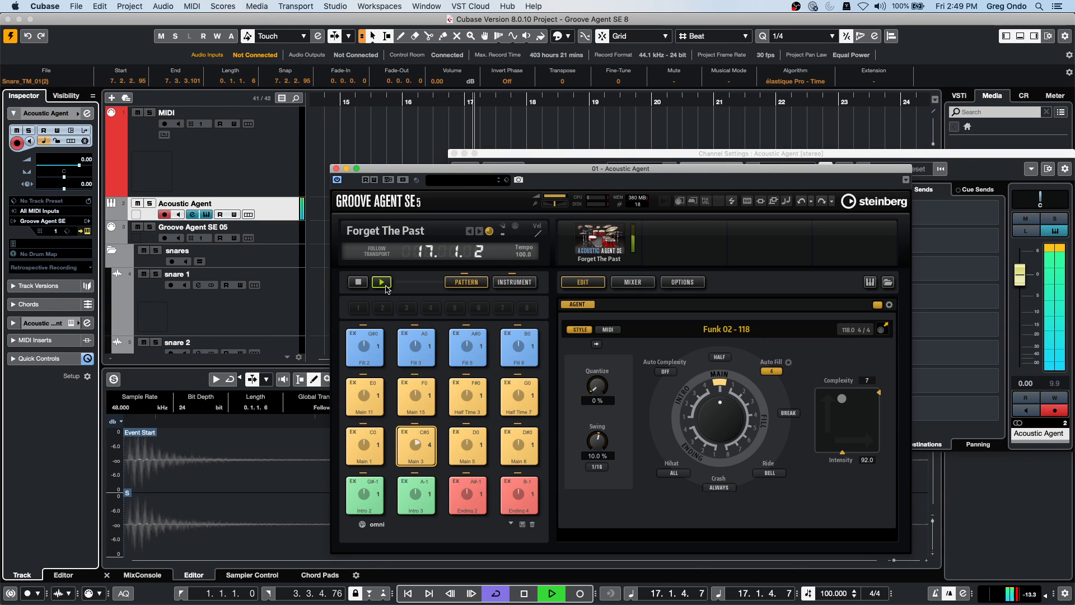
key("space")
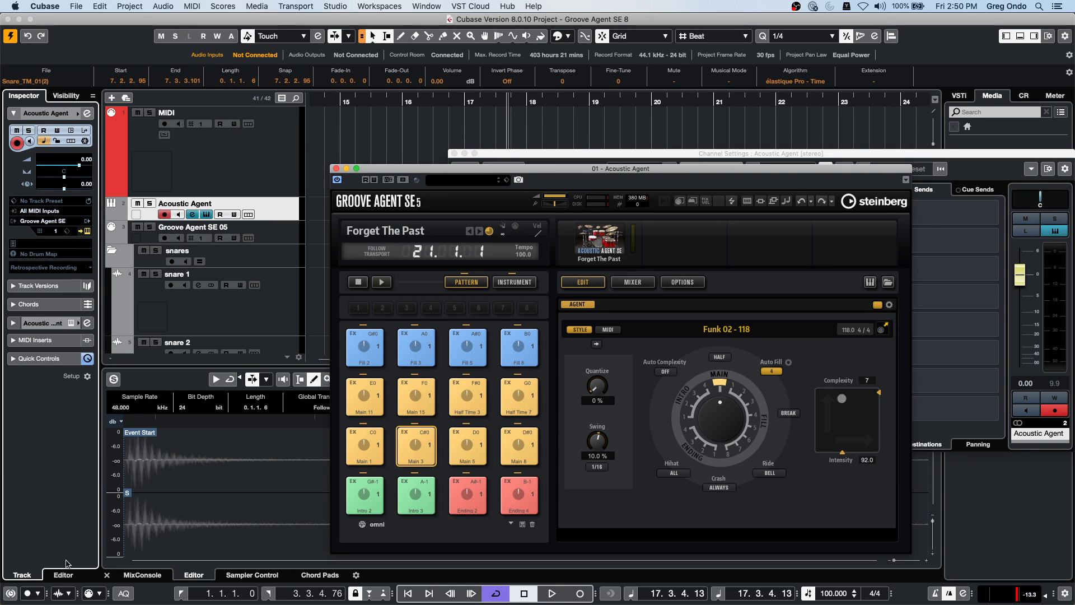
Step: Show the MixConsole beside the instrument window and lower the Acoustic Agent channel fader to -2.57 while the pattern plays
left_click(141, 574)
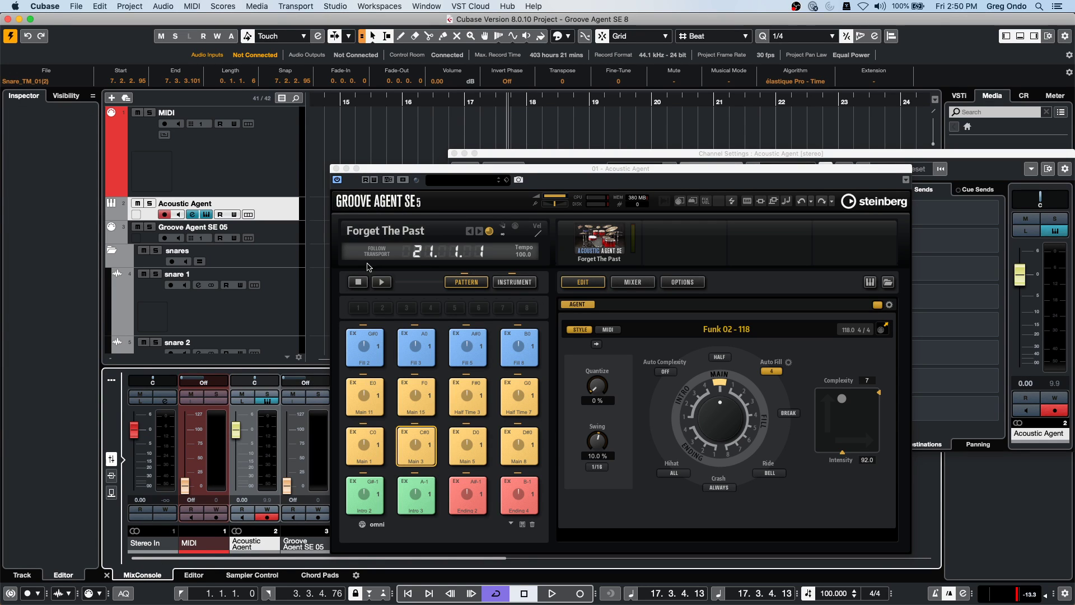
left_click(381, 281)
left_click_drag(394, 170, 508, 188)
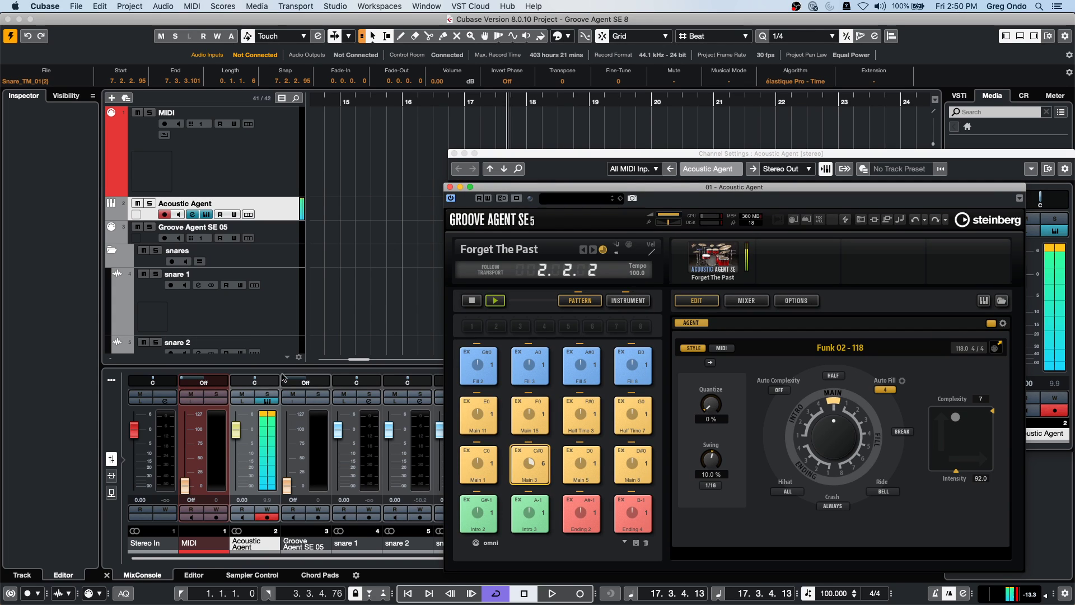
left_click_drag(234, 438, 244, 446)
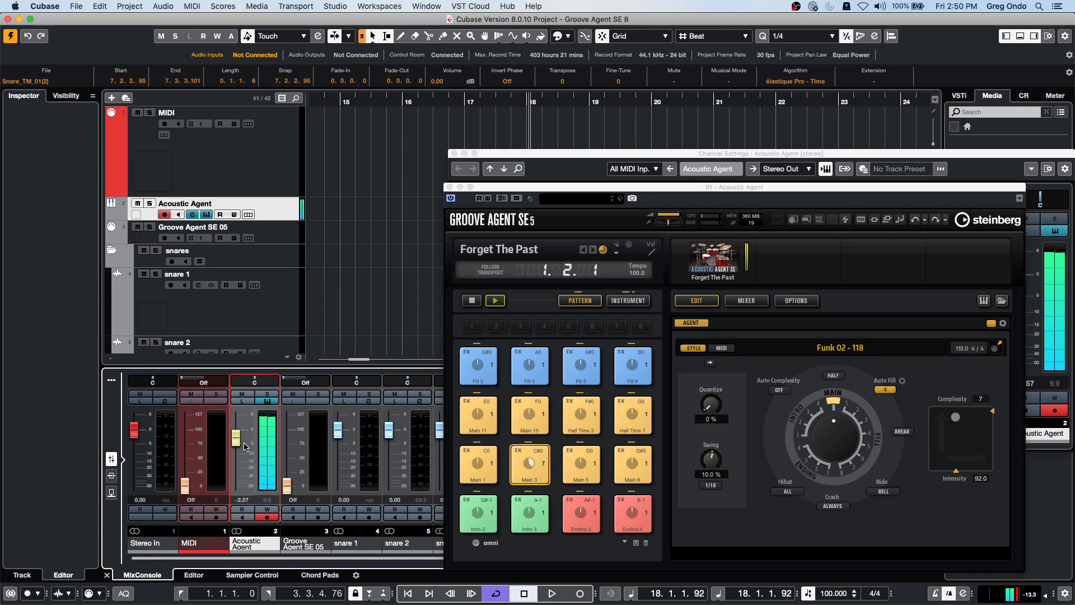
left_click(472, 302)
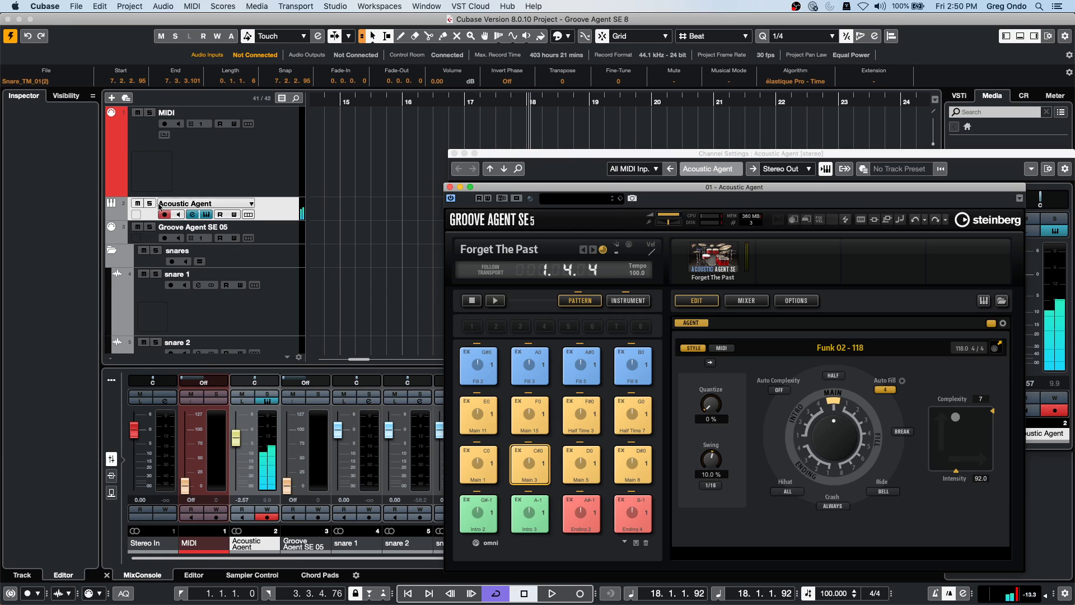
Step: Create a new empty project in the test folder
left_click(76, 6)
left_click(84, 19)
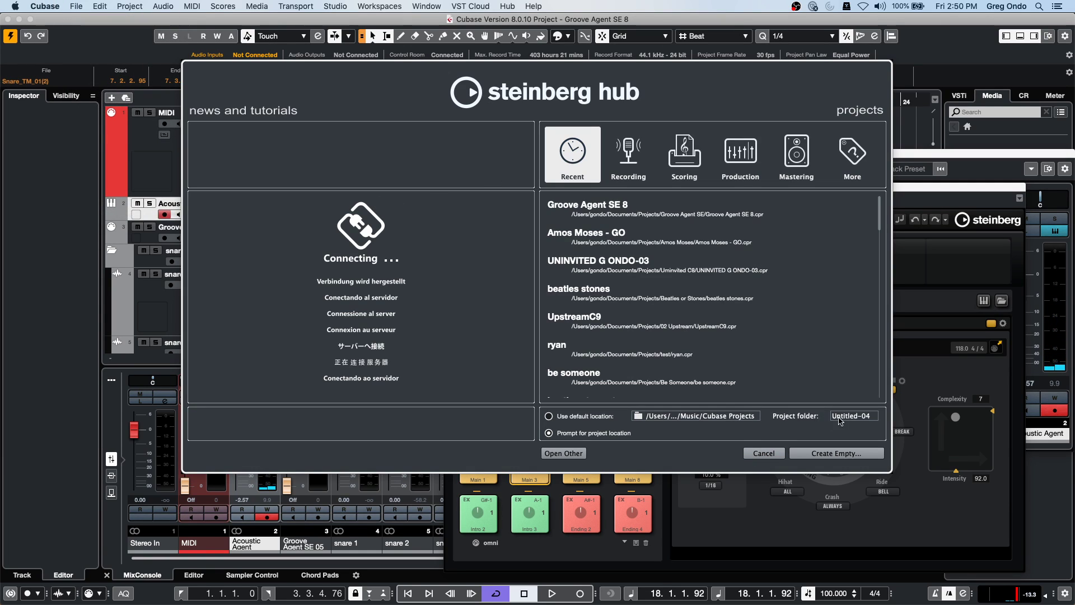
left_click(836, 453)
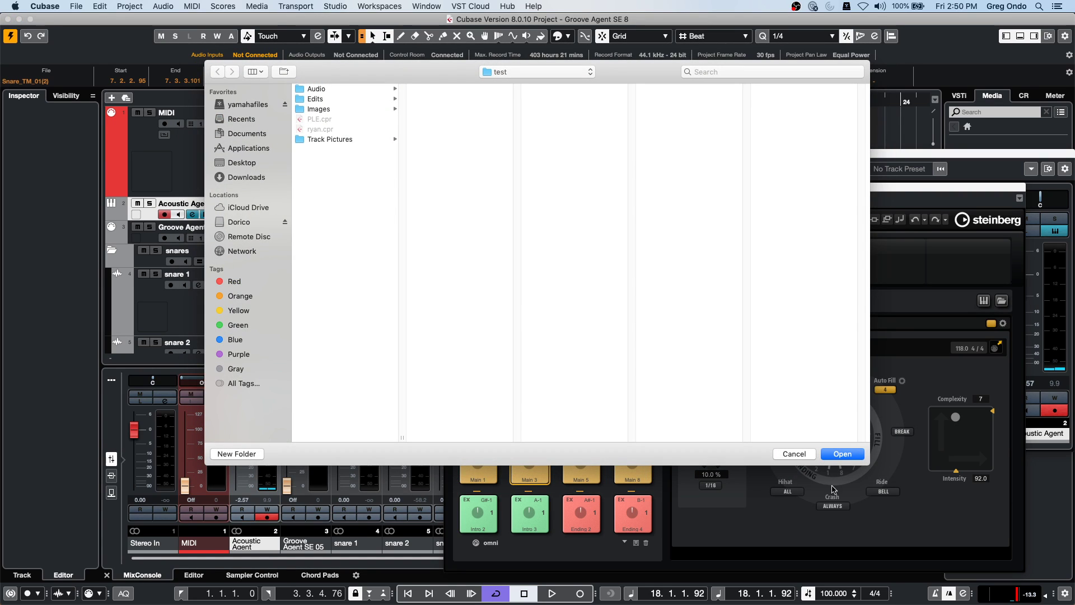
left_click(836, 456)
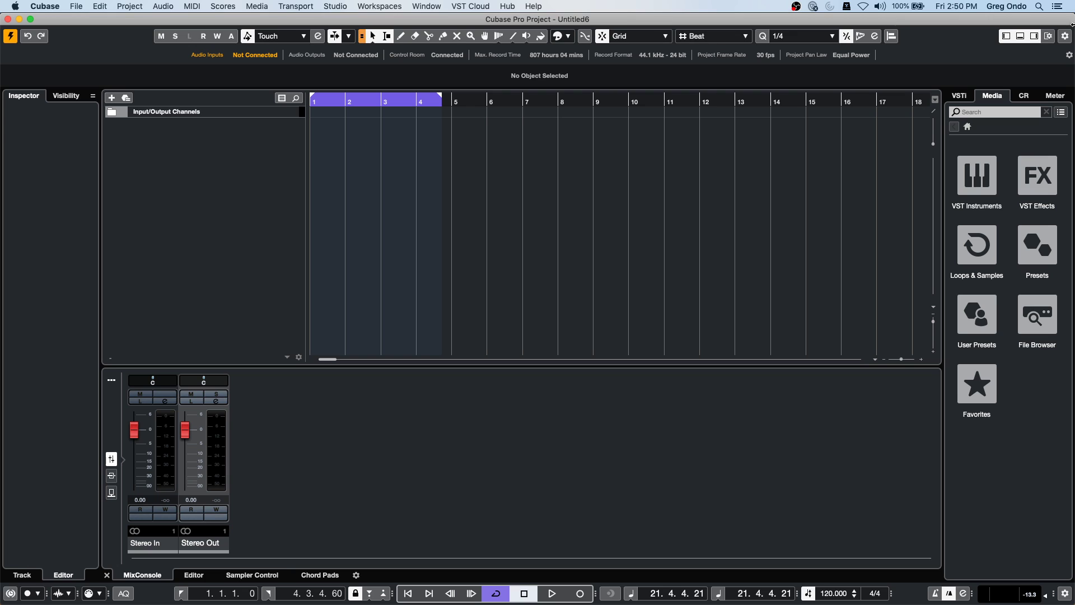
Step: Add a Groove Agent SE instrument track to the project from the VST Instruments media collection
left_click(977, 176)
scroll(1007, 336, "down", 5)
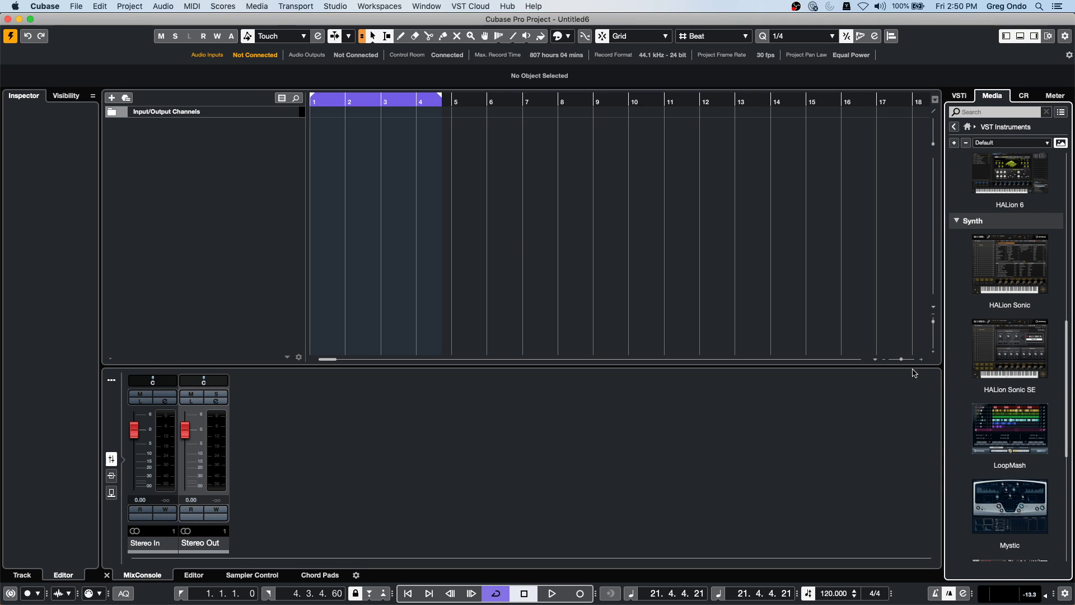
scroll(1008, 358, "up", 10)
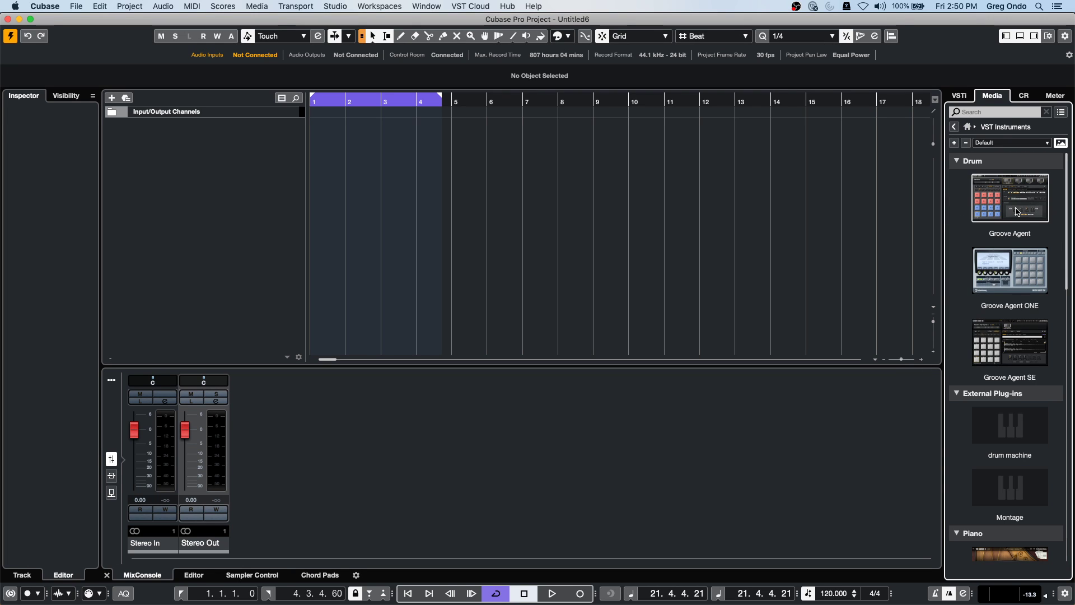
left_click_drag(1022, 343, 189, 174)
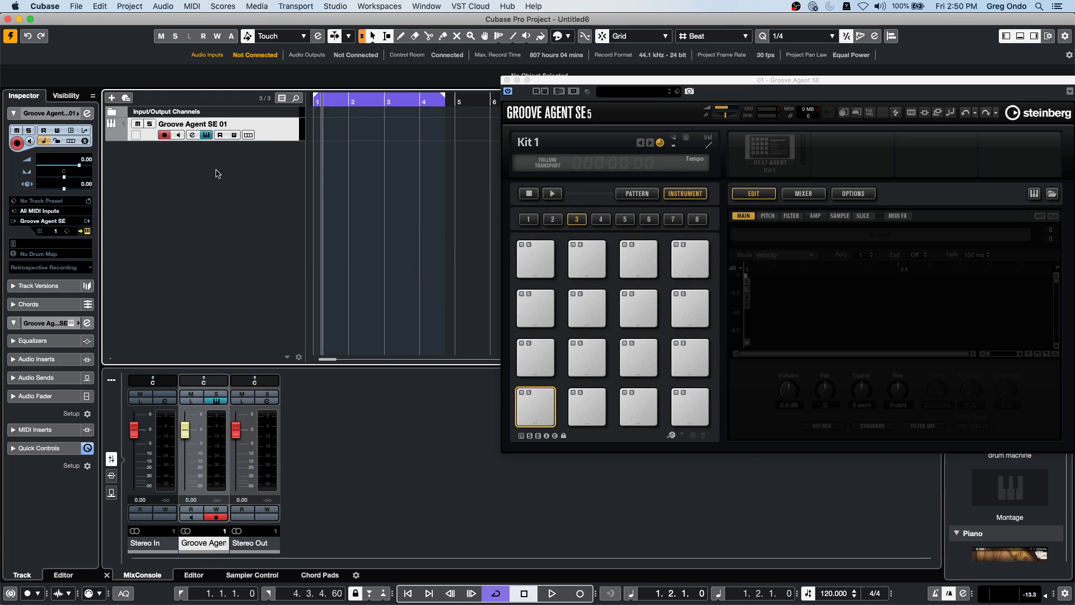
Step: Load the Funky Rave kit with patterns into the instrument track's Groove Agent SE and close its window
left_click(752, 167)
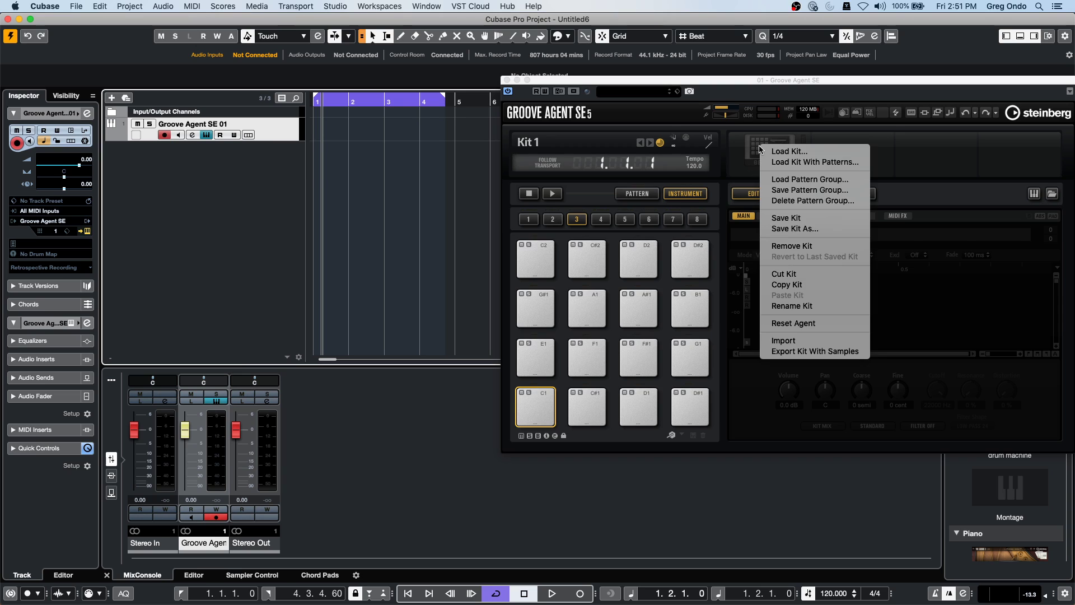
left_click(785, 162)
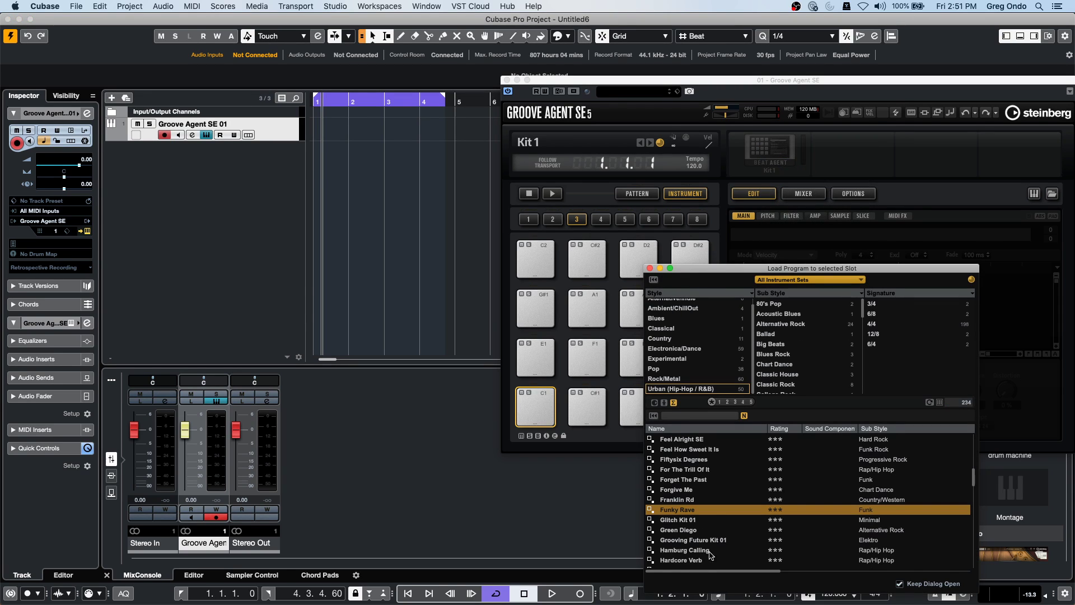
double_click(701, 514)
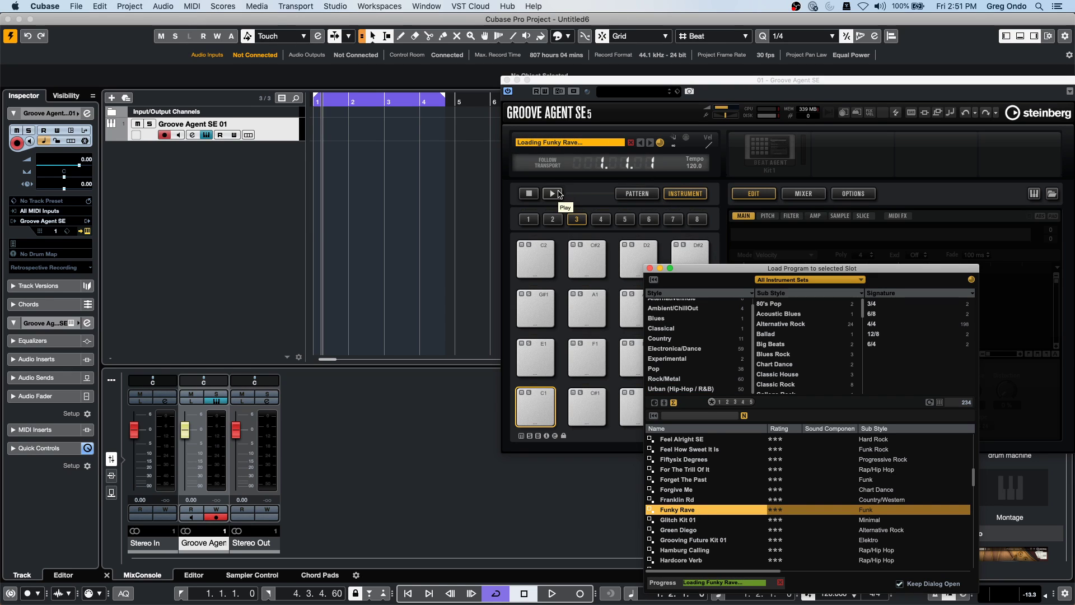
left_click(508, 80)
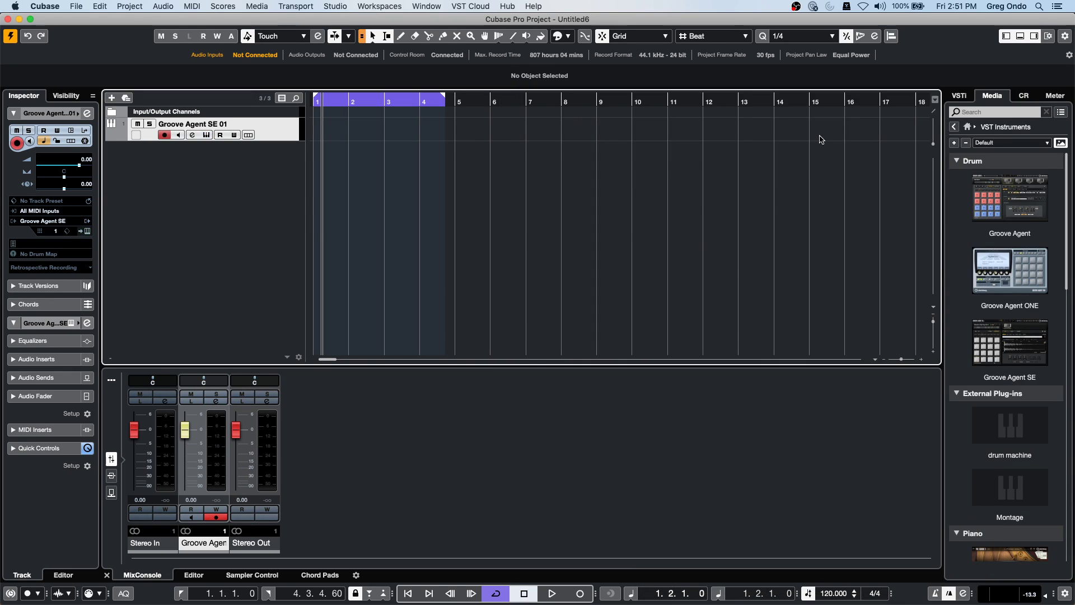
Step: Add Groove Agent SE as a rack instrument and create a MIDI track assigned to it
left_click(959, 96)
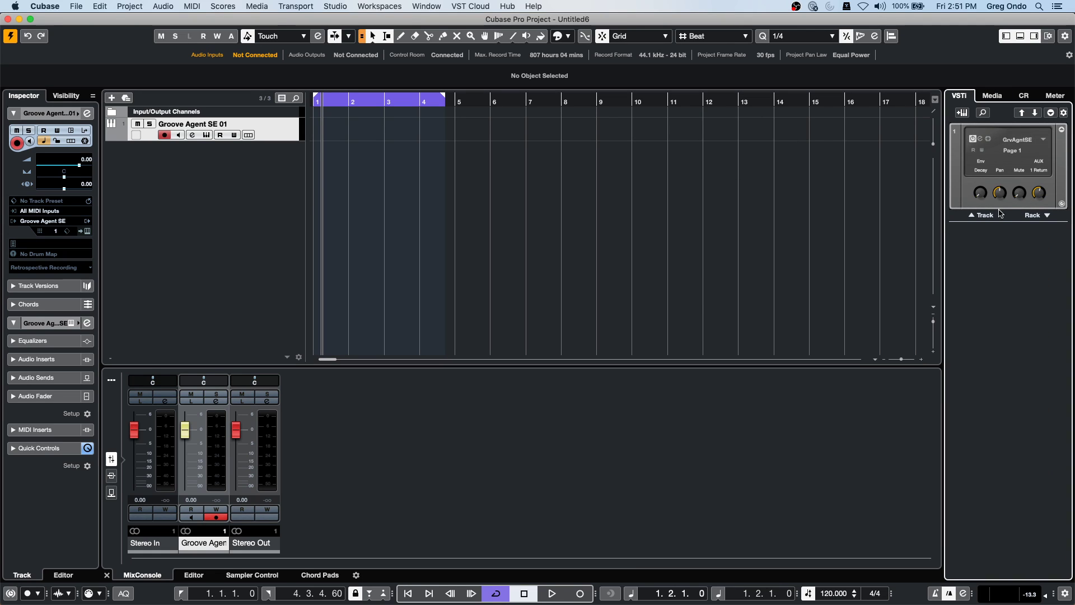
left_click(1046, 216)
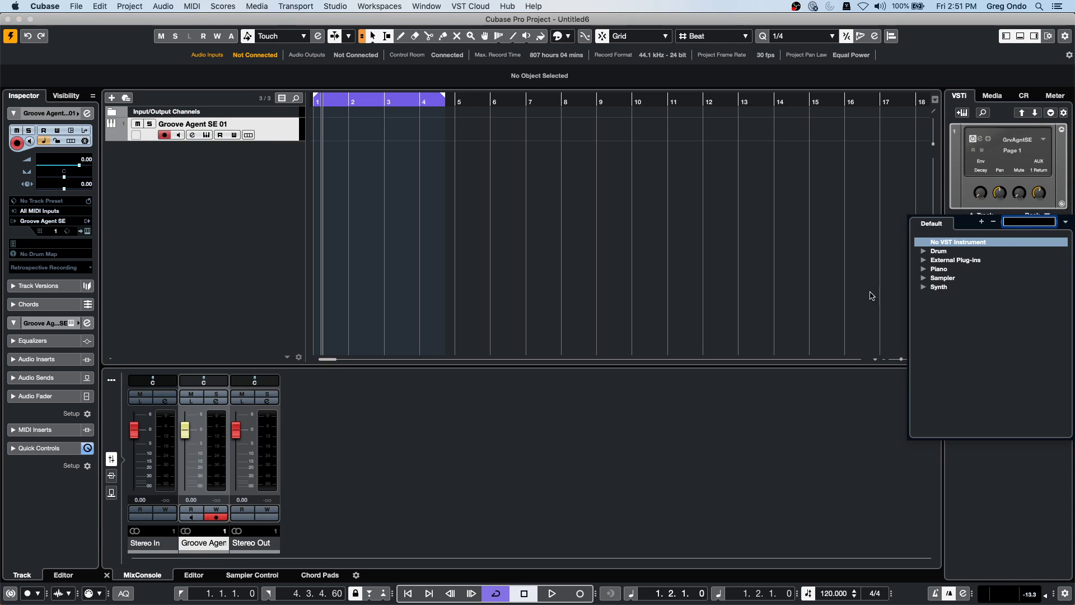
left_click(923, 251)
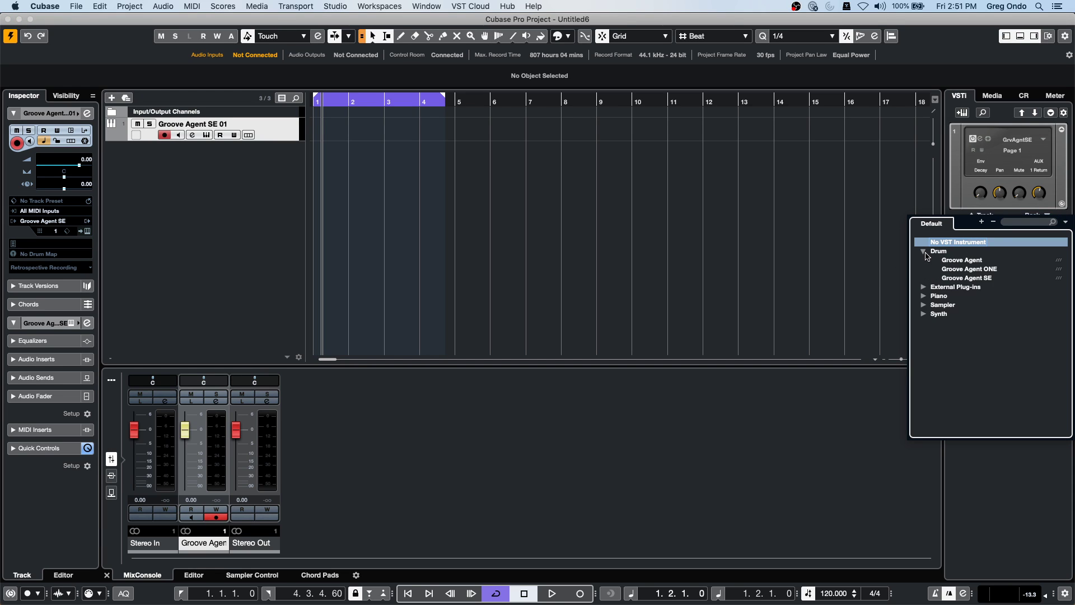
left_click(967, 278)
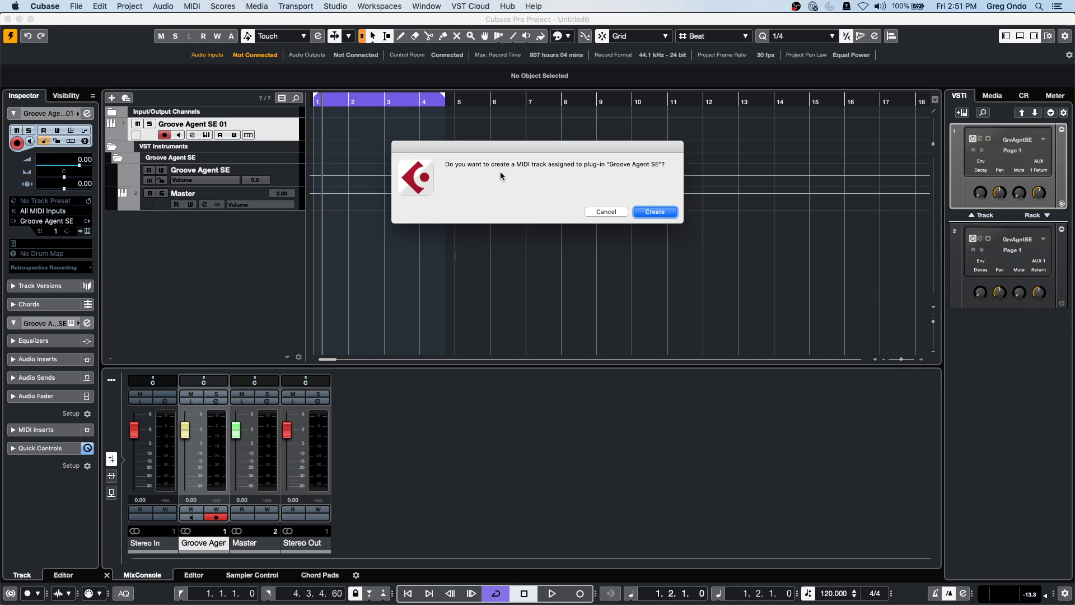
left_click(655, 211)
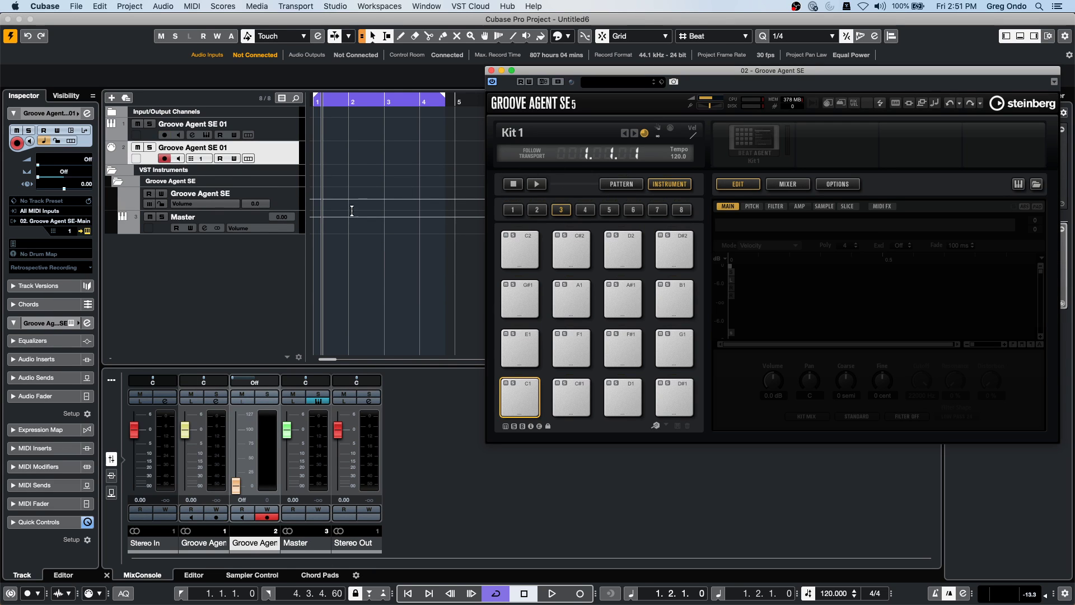
Step: Remove the Groove Agent SE instrument track and load the Funky Rave kit with patterns into the rack instrument
right_click(266, 131)
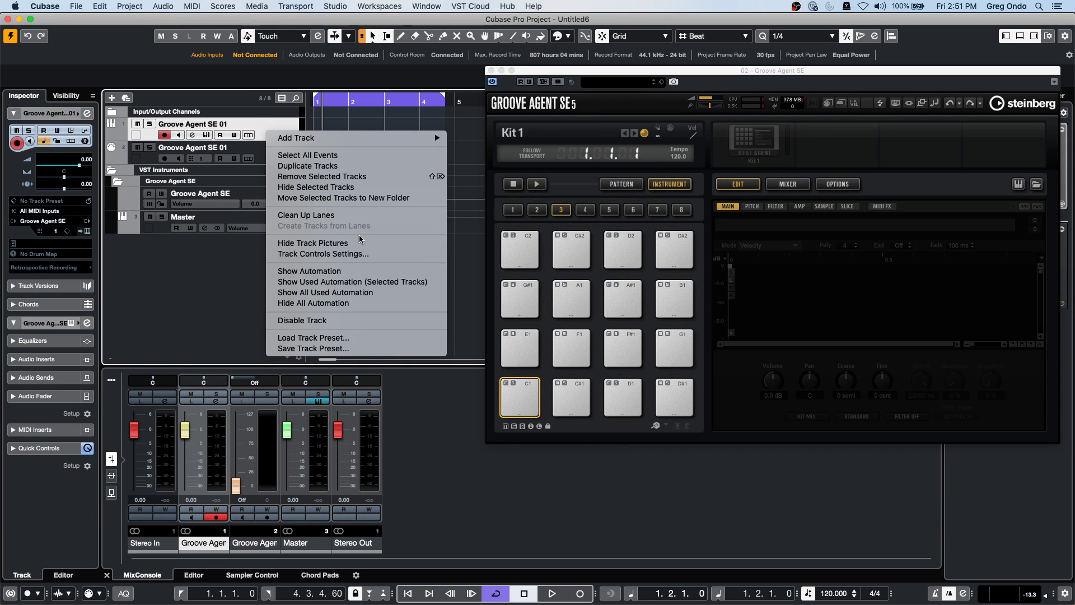
key("Escape")
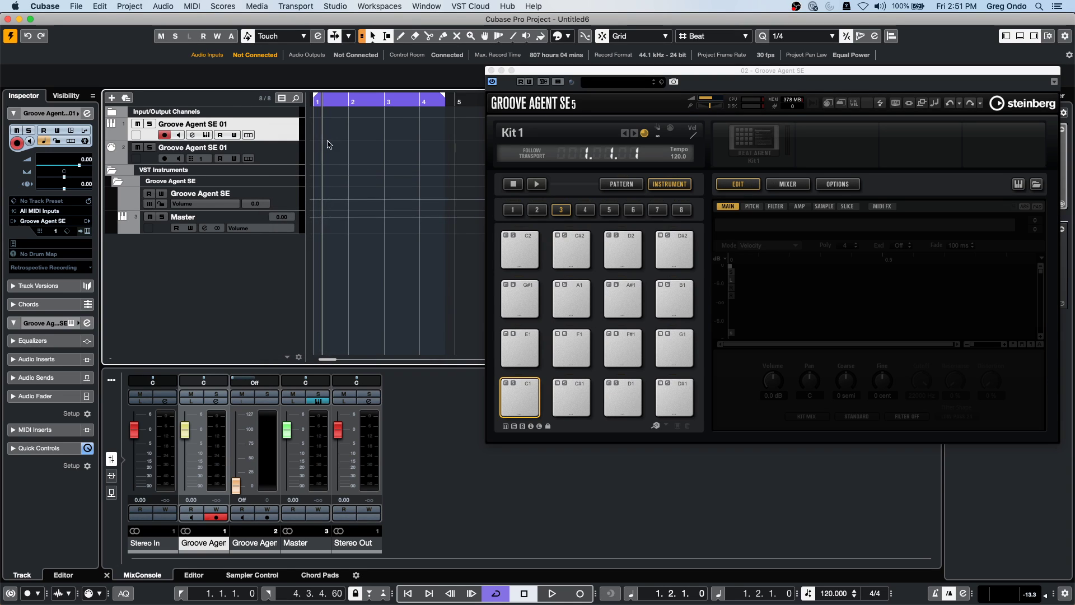
left_click(759, 142)
left_click(772, 157)
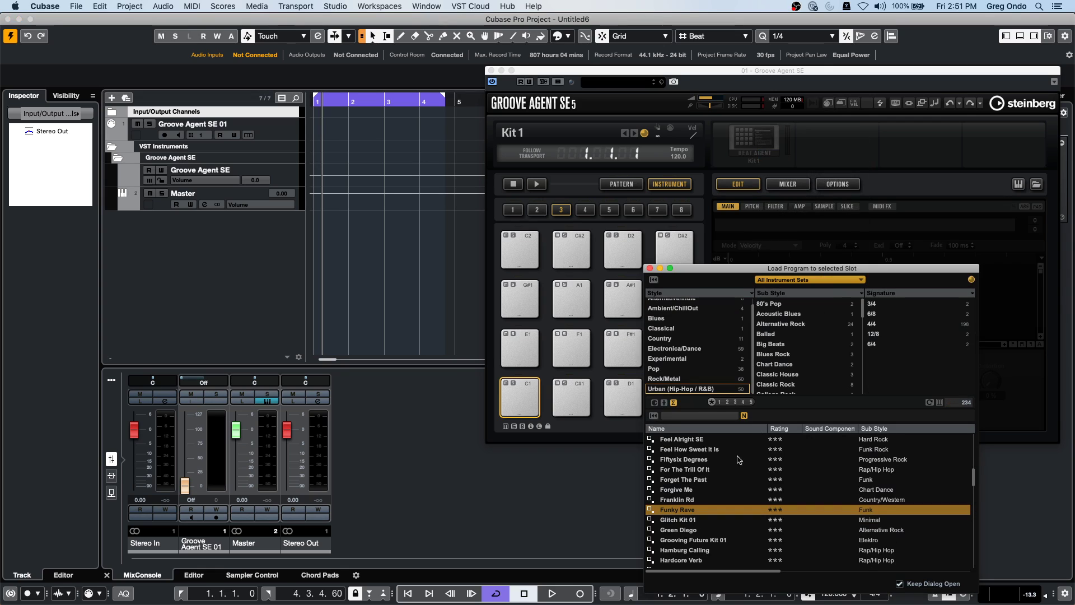
double_click(690, 511)
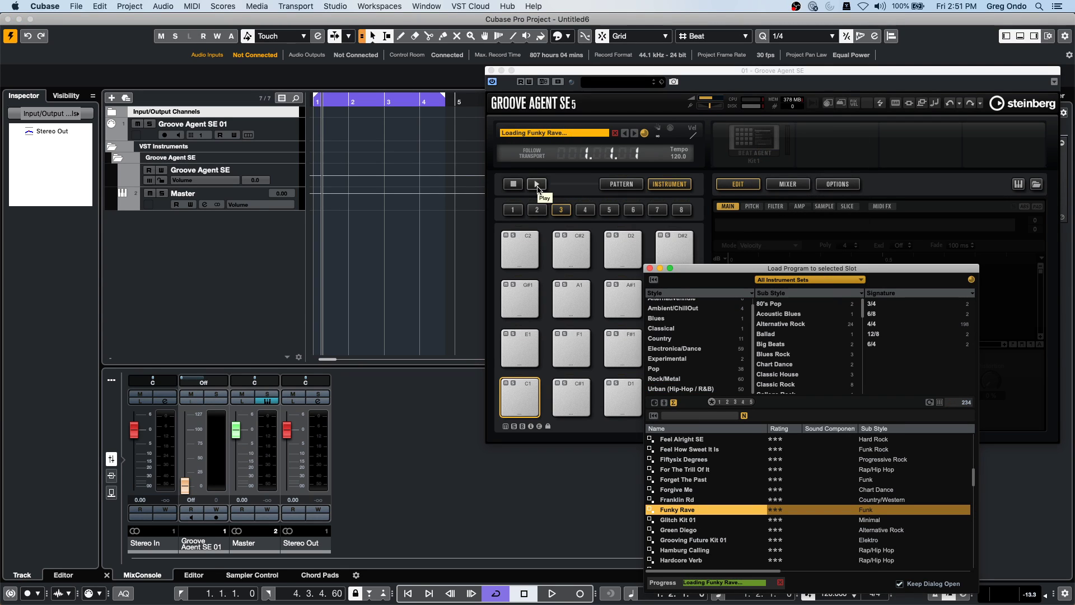
Step: While the Funky Rave pattern plays, set the Groove Agent SE 01 MIDI volume to 114 and the Master fader to 3.61
left_click(537, 185)
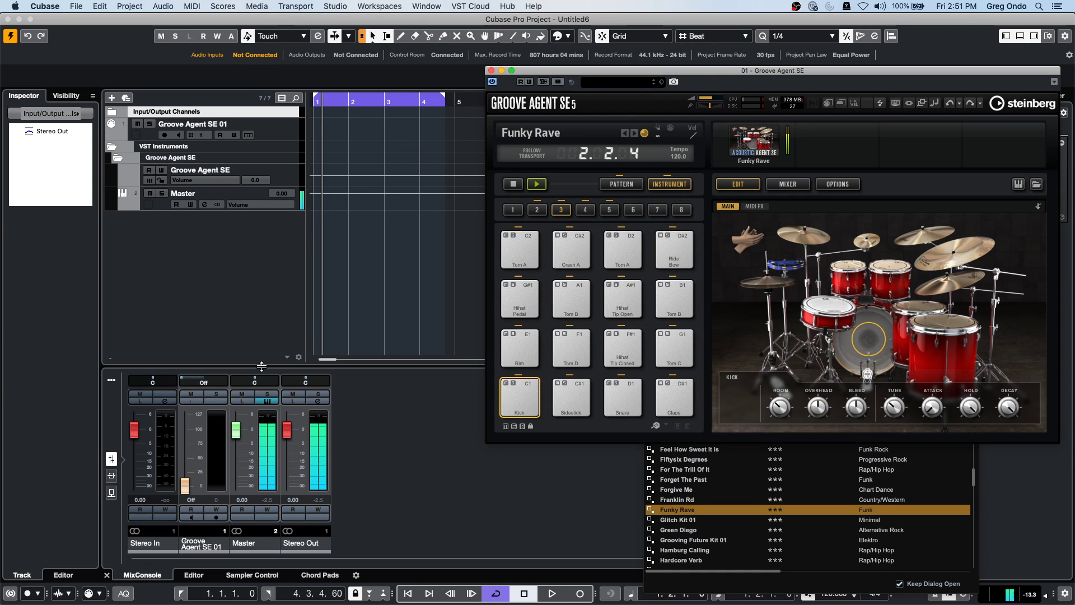
left_click_drag(236, 429, 185, 423)
left_click(186, 480)
left_click_drag(237, 490, 185, 491)
scroll(185, 489, "up", 15)
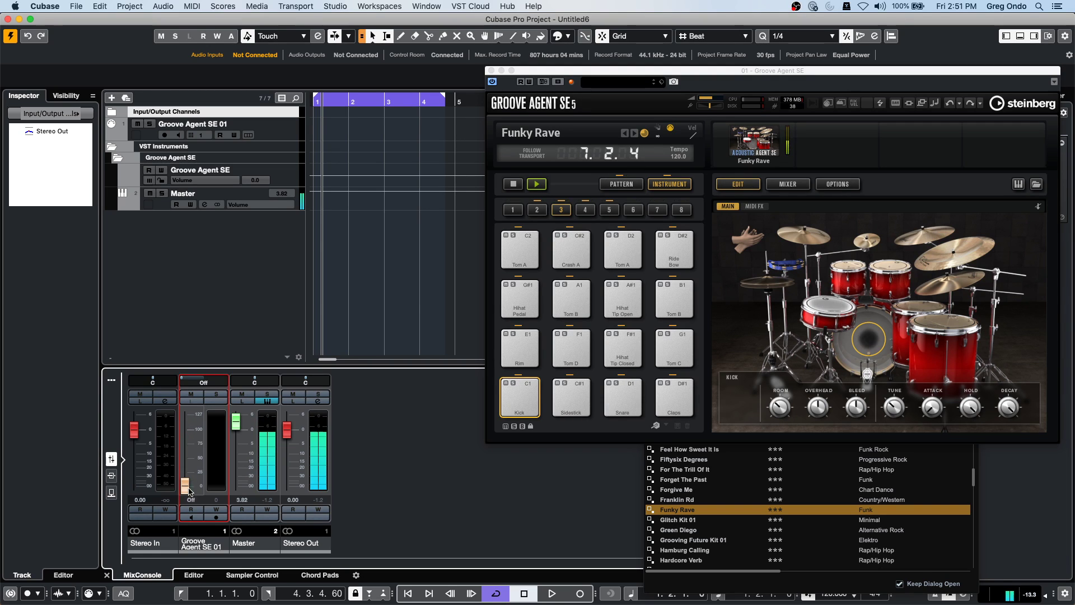
left_click_drag(185, 464, 242, 429)
Step: Start project playback, stop the Groove Agent SE pattern, and move its window to uncover the VST instrument rack
key("space")
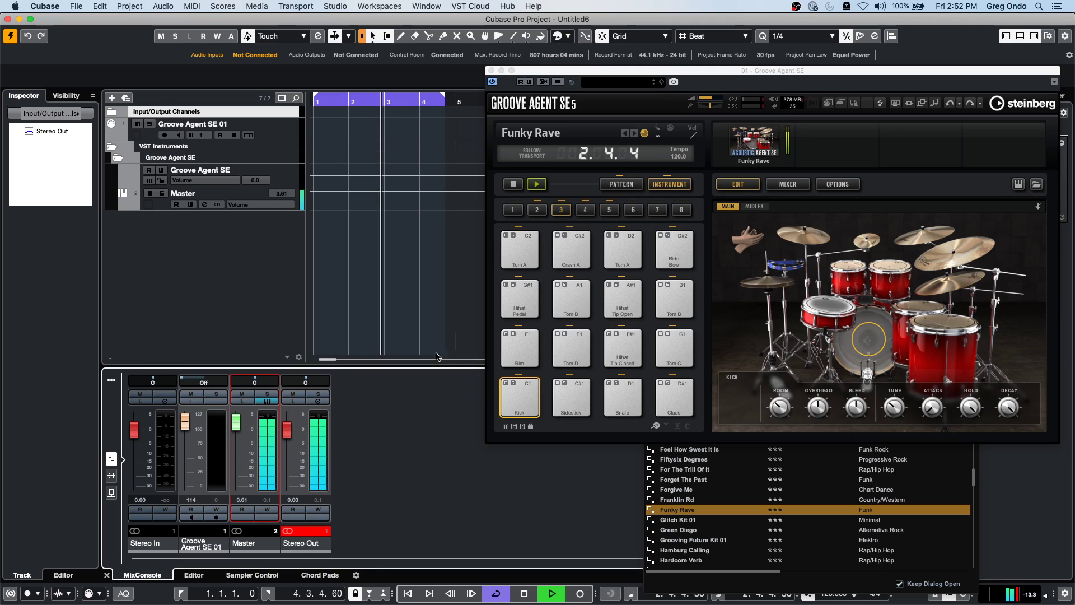
left_click(513, 185)
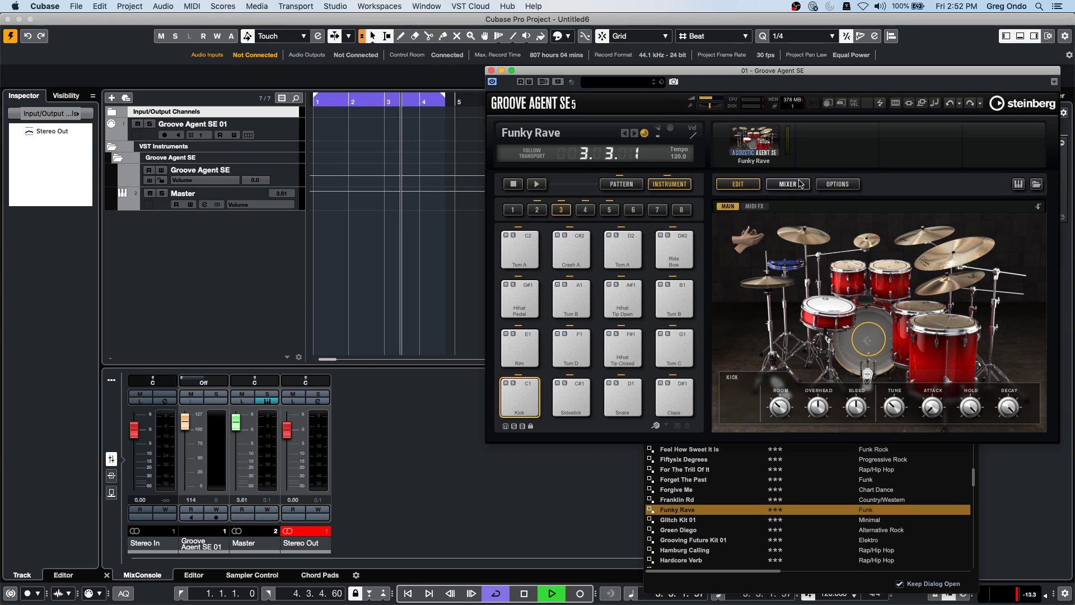
left_click_drag(740, 75, 360, 78)
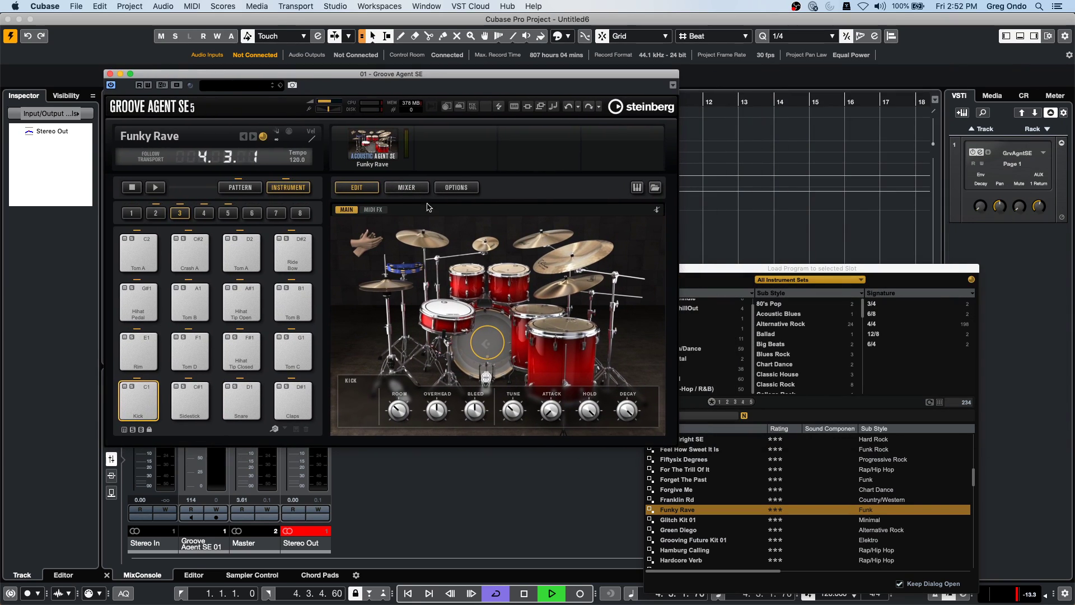
Step: Show Groove Agent's agent mixer and solo the hi-hat pads while the Funky Rave pattern plays
left_click(416, 189)
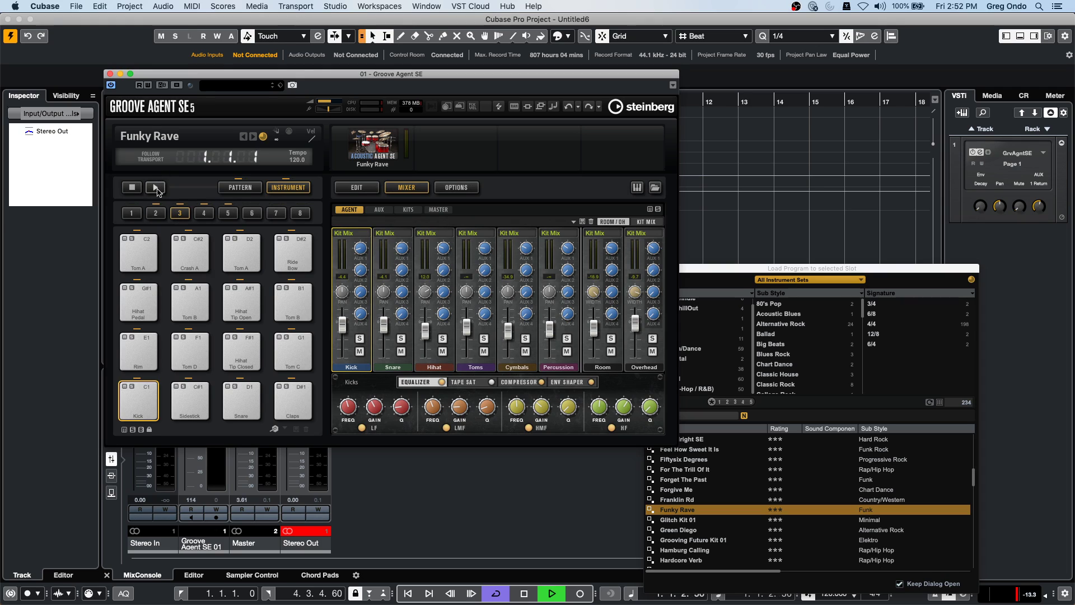
left_click(156, 189)
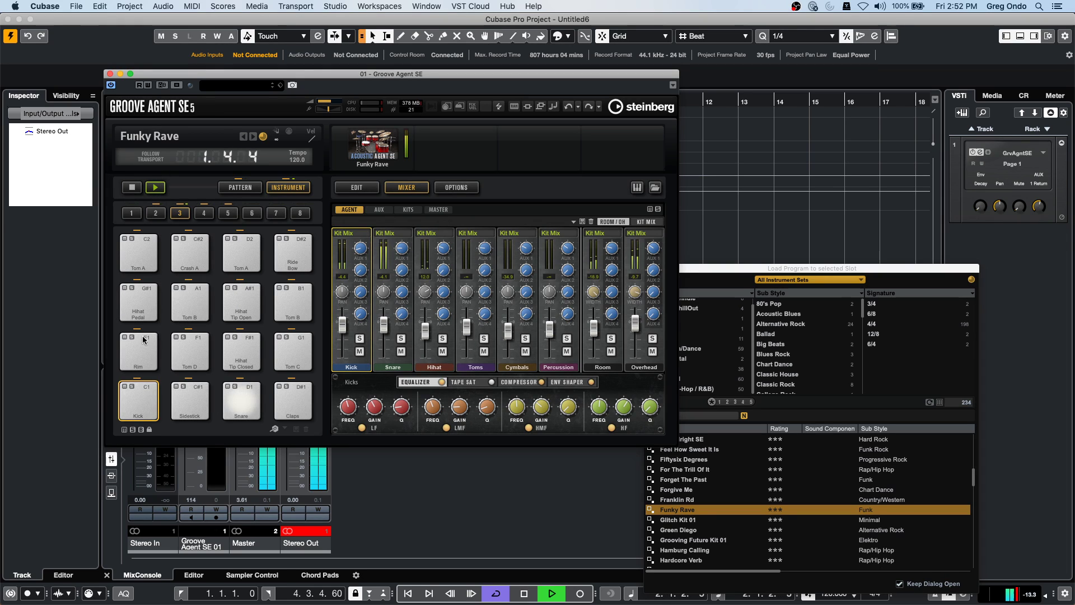
left_click(133, 288)
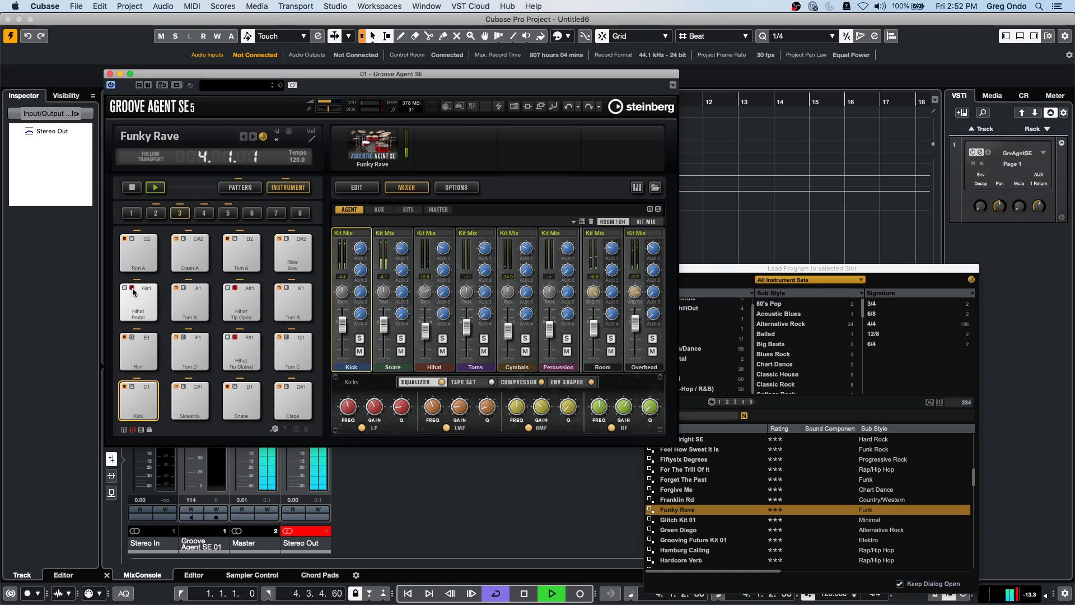
Step: Sweep the pan of the Hihat and Snare channels, soloing the rim, sidestick and snare pads as well
left_click_drag(425, 291, 432, 247)
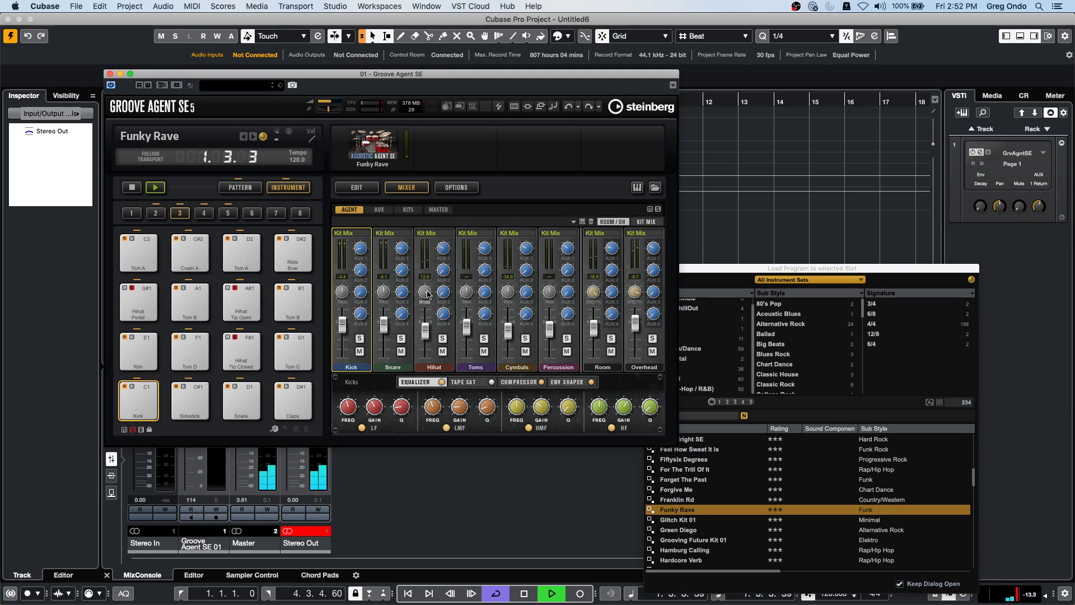
left_click_drag(428, 294, 425, 356)
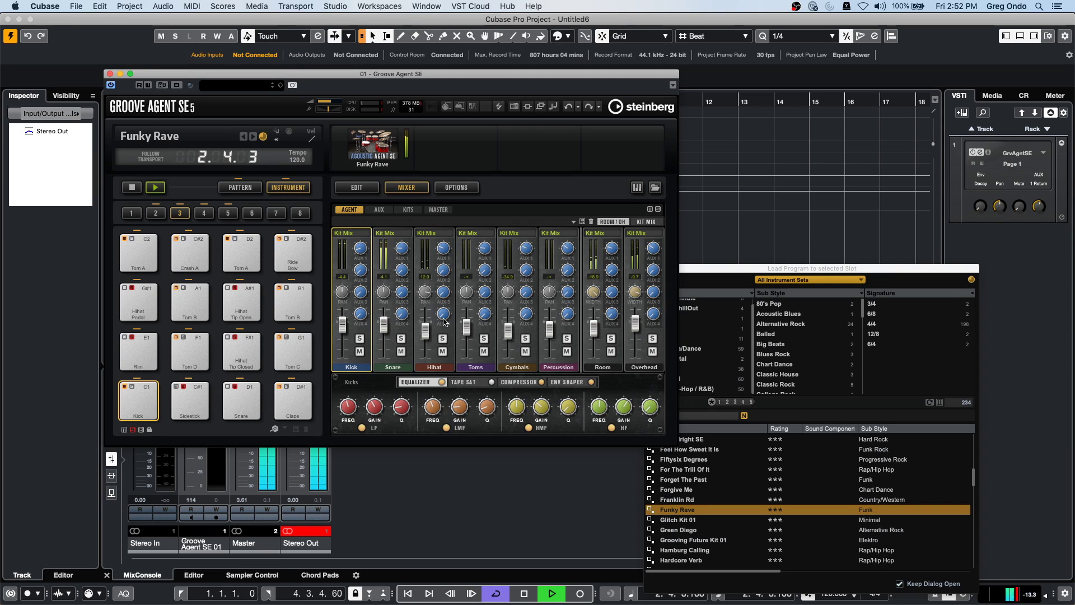
left_click_drag(383, 291, 392, 264)
left_click_drag(406, 218, 385, 392)
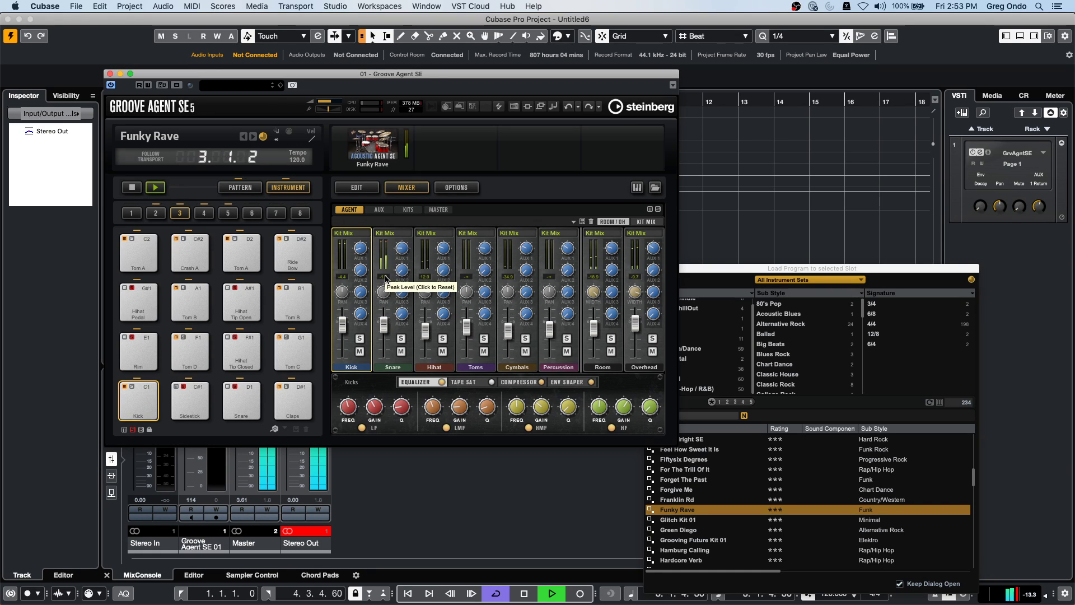
Step: Stop the Funky Rave pattern and the project playback, and close the Groove Agent SE window
left_click(132, 188)
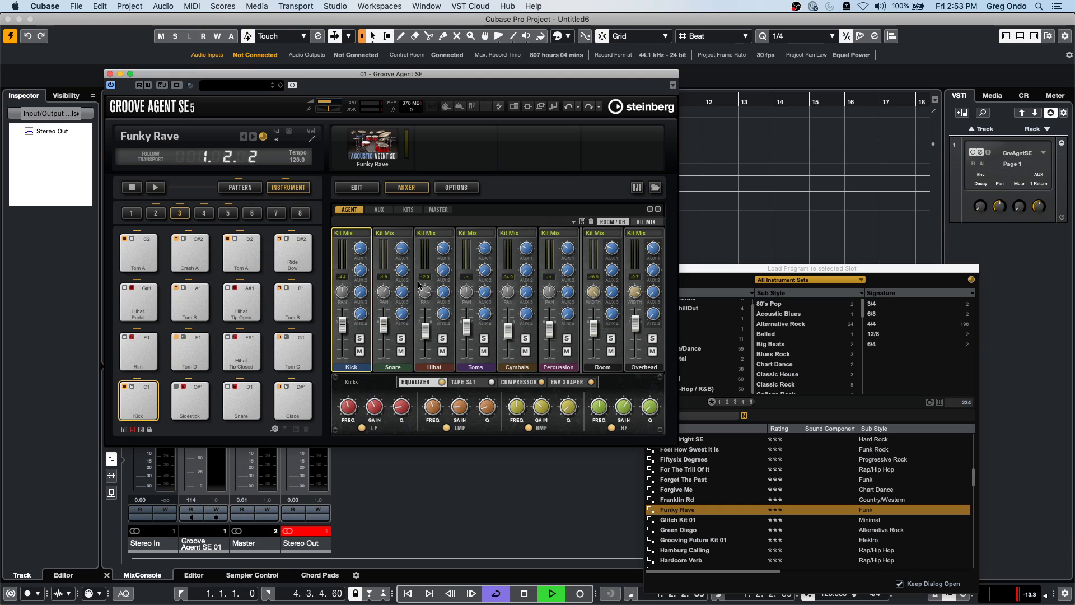
key("space")
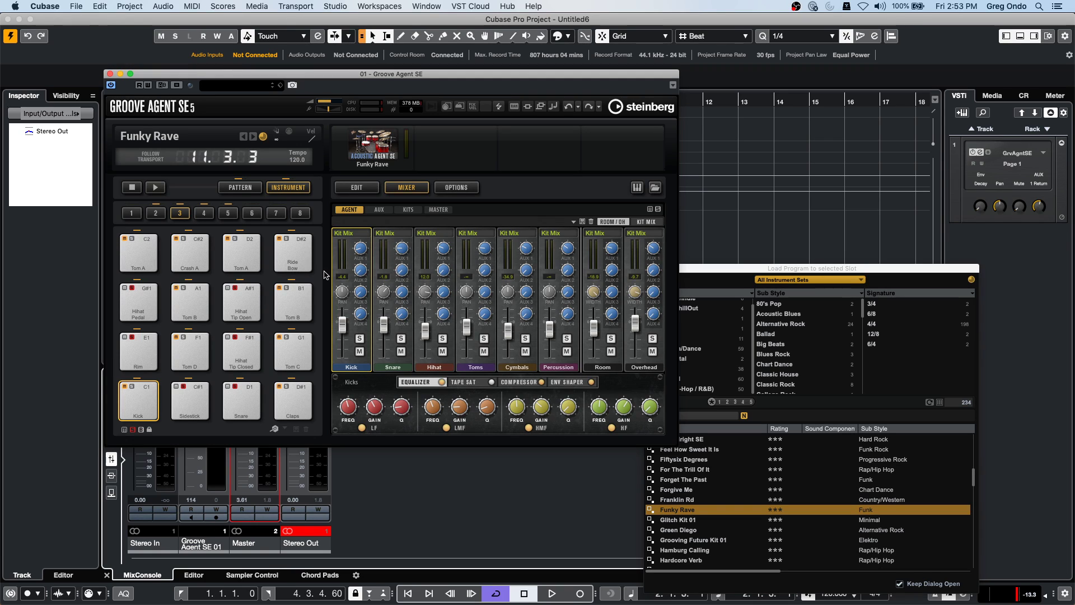
left_click(110, 73)
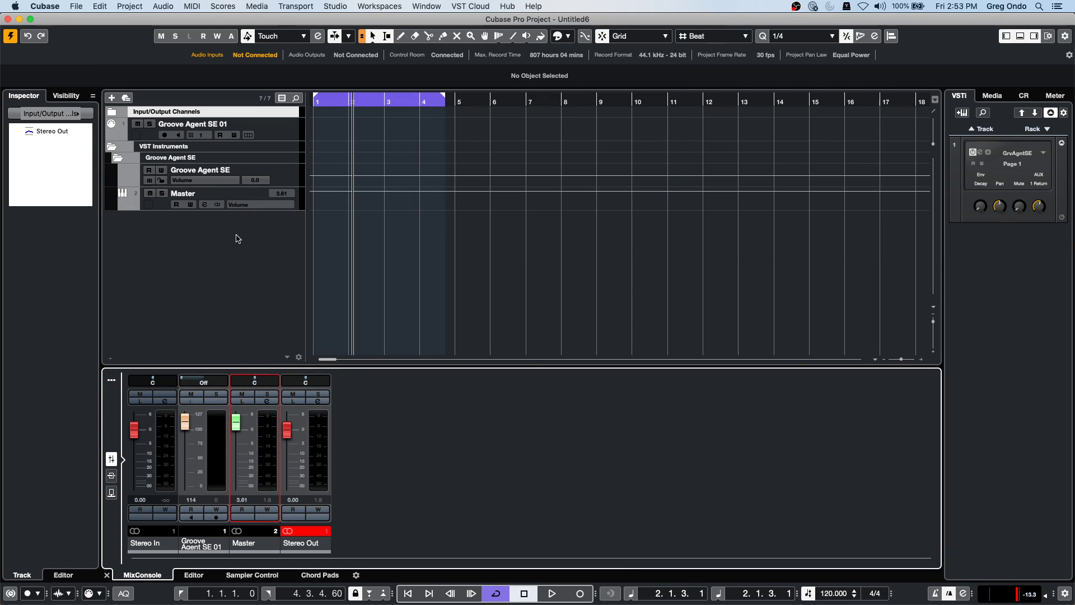
Step: Add the Quantizer effect to the first MIDI insert slot of the Groove Agent SE 01 track
left_click(290, 133)
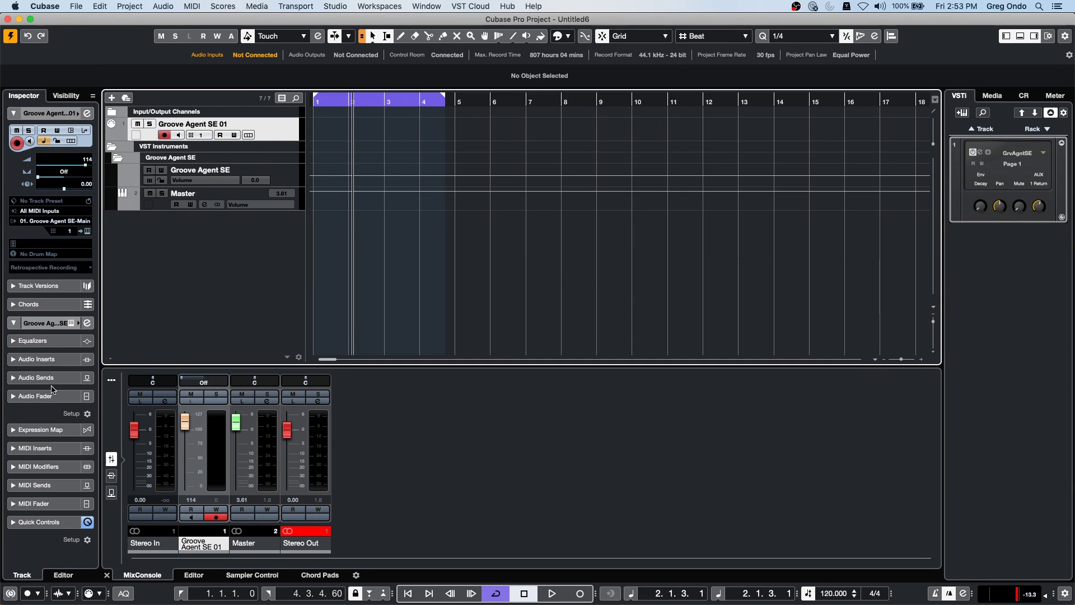
left_click(56, 448, "super")
left_click(56, 231)
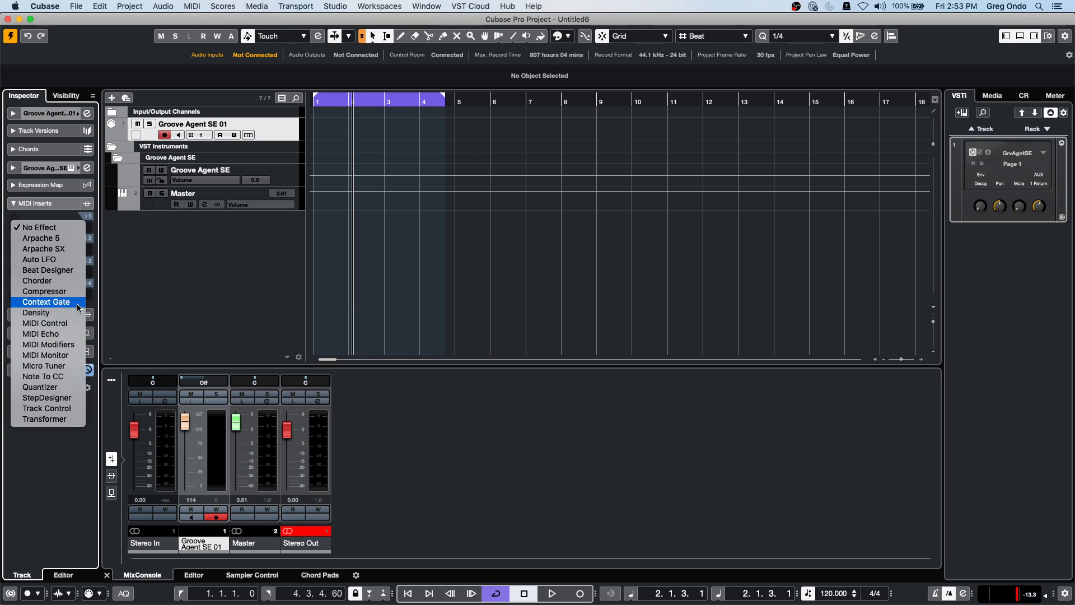
left_click(56, 387)
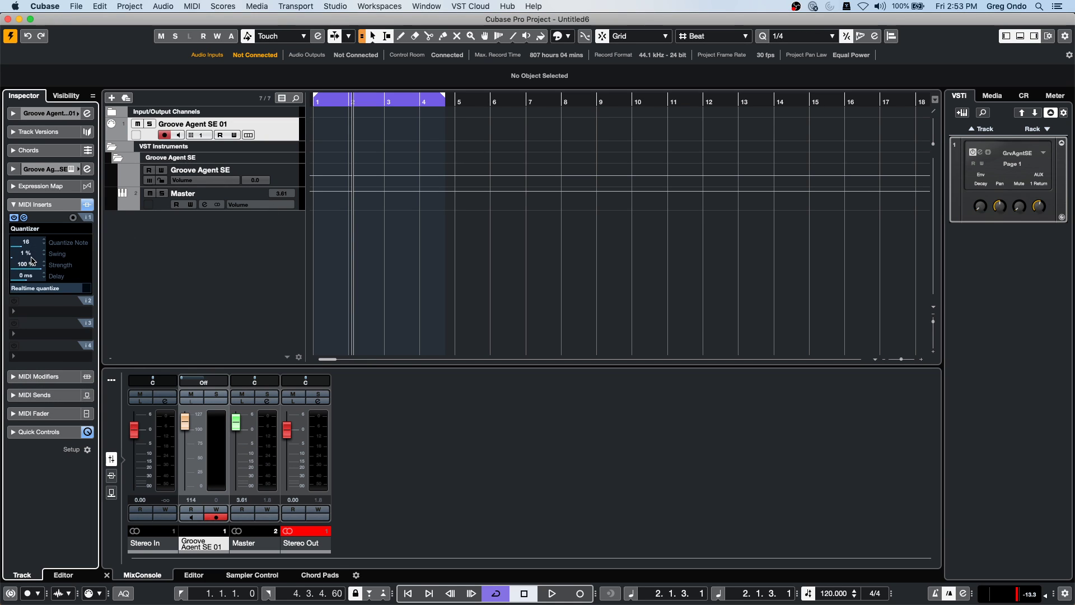
Step: Set the Quantizer insert's Swing to 92%
left_click_drag(15, 260, 50, 267)
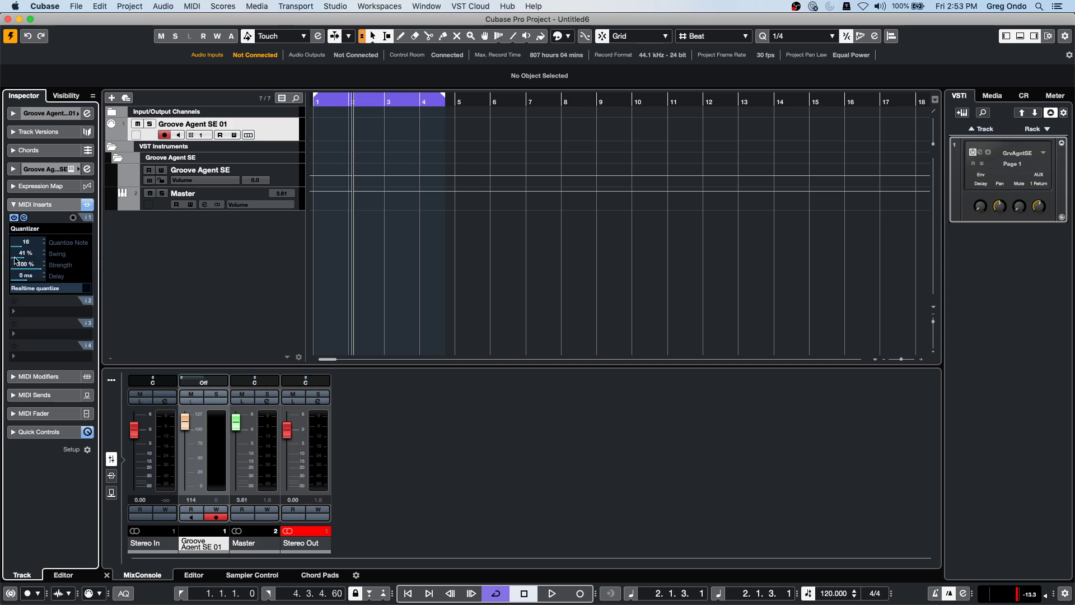
left_click(33, 229)
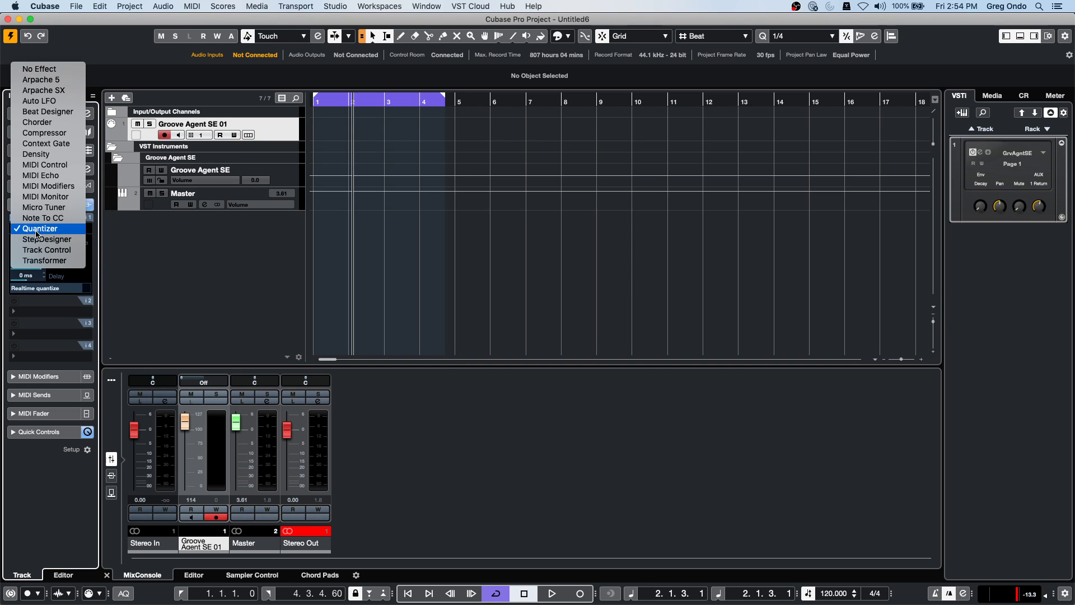
left_click(39, 229)
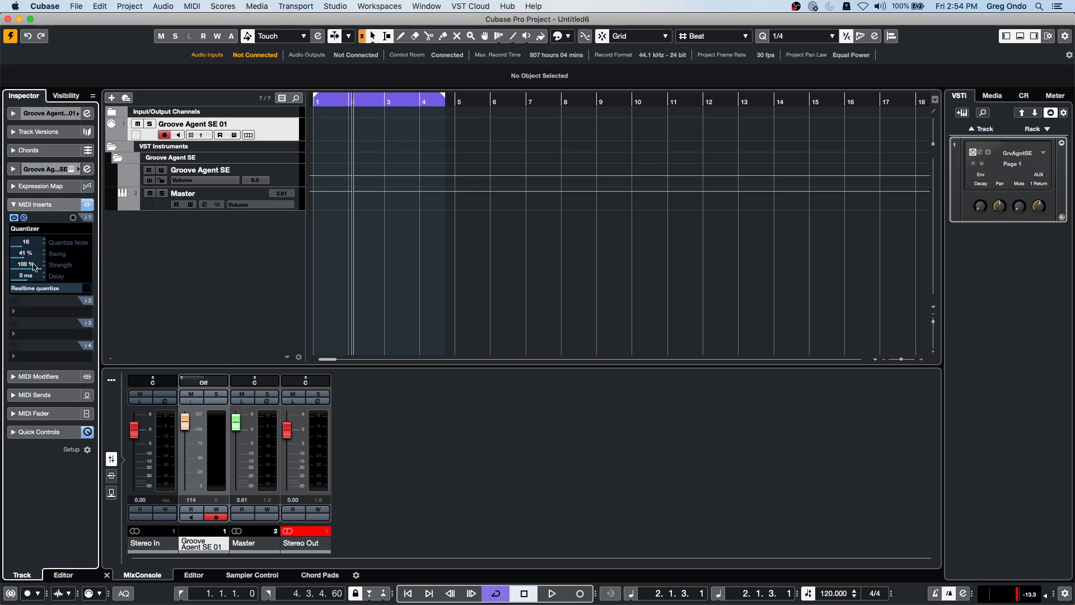
left_click_drag(42, 263, 92, 267)
Step: Find Dance - Drum Loop 58_110bpm among the Beats of the SoulAssembly loops and place it at 3.2.1.0 on a new audio track below Master
left_click(997, 98)
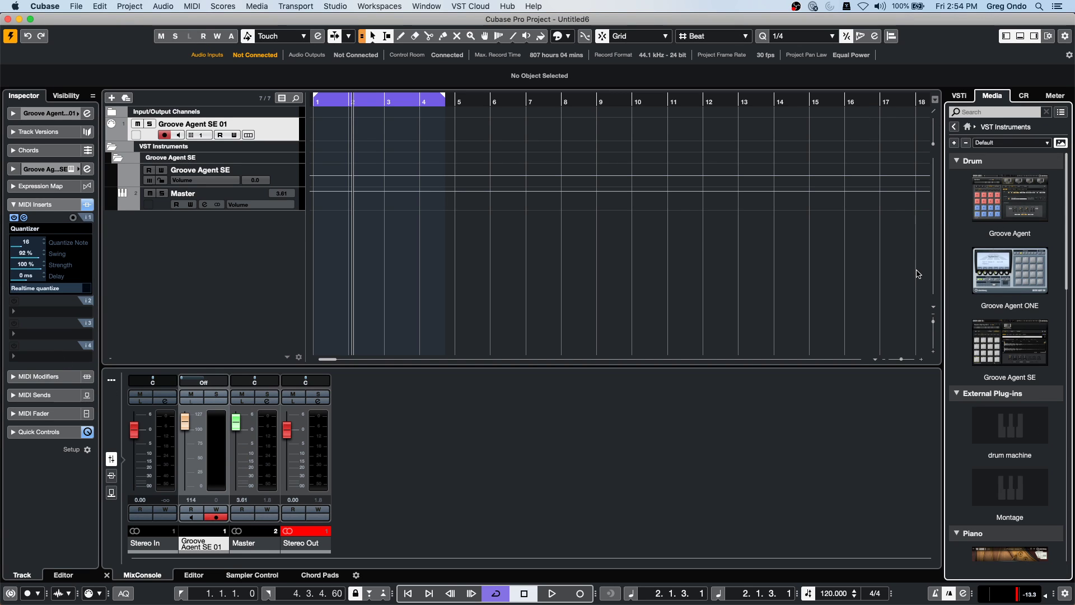
left_click(967, 127)
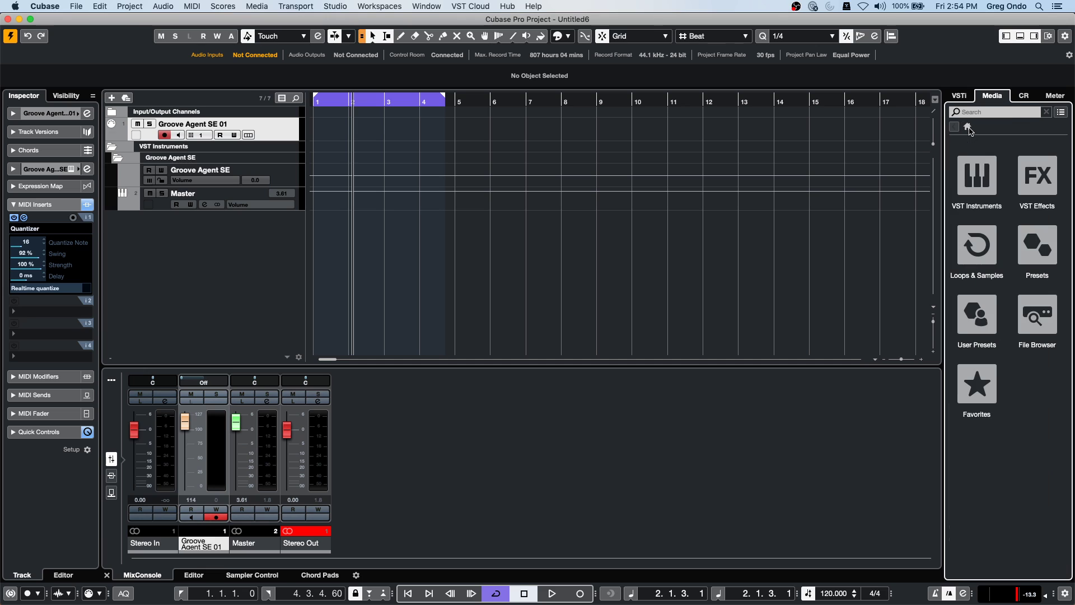
left_click(972, 252)
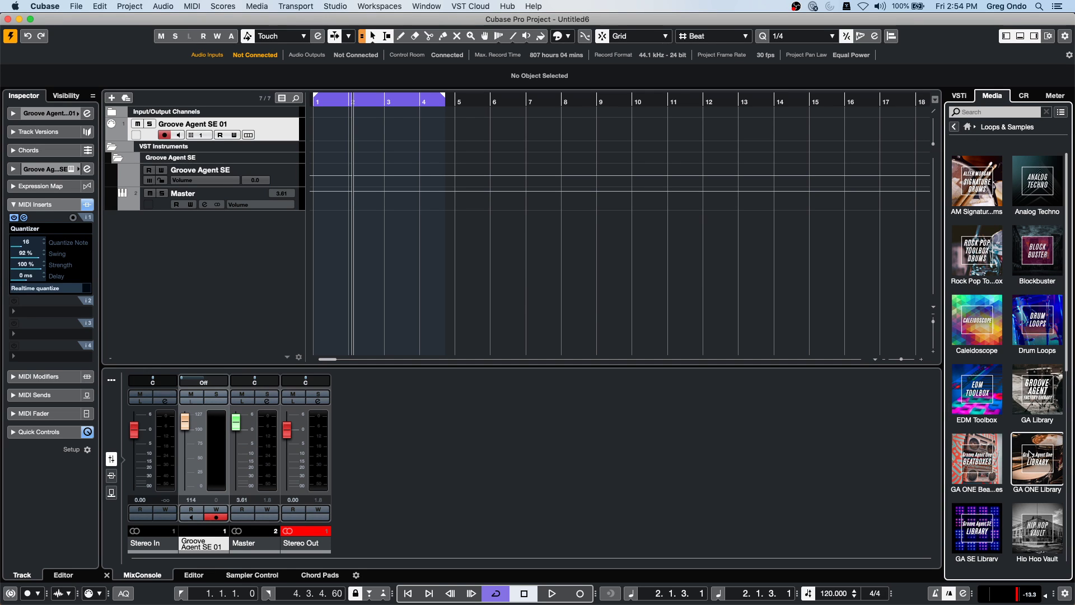
scroll(1020, 457, "down", 5)
left_click(1036, 520)
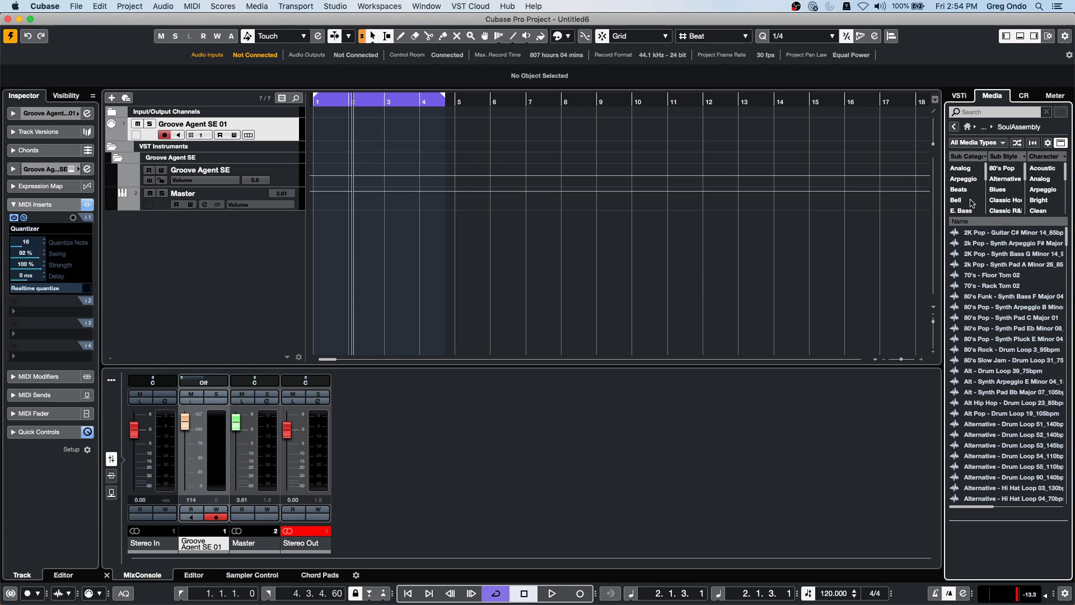
left_click(958, 190)
left_click_drag(1002, 381, 278, 289)
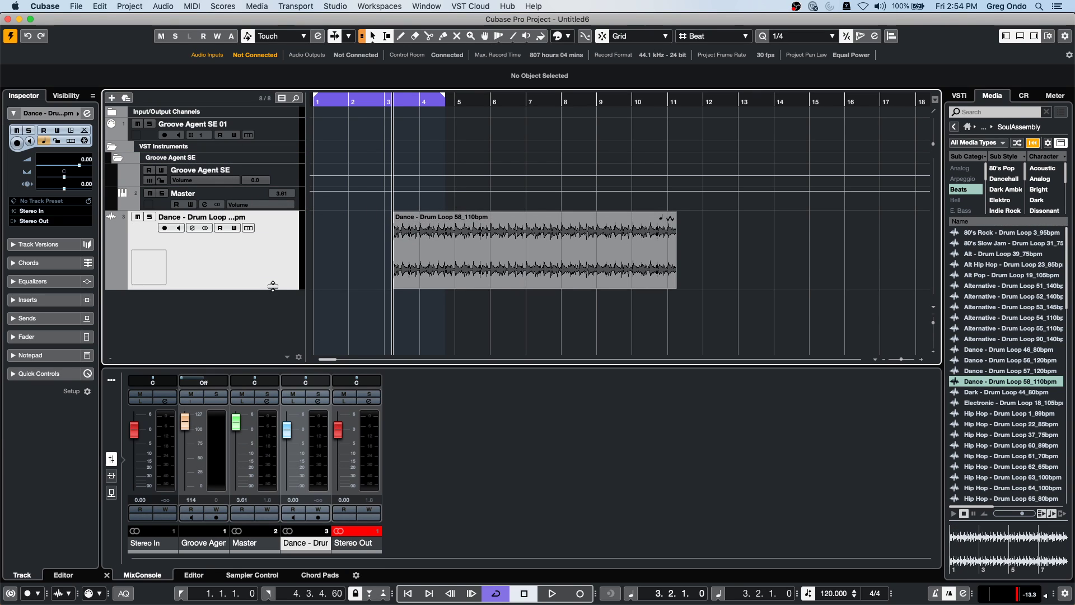
Step: Open the dance drum loop in an enlarged Sample Editor and activate Free Warp in AudioWarp
double_click(480, 267)
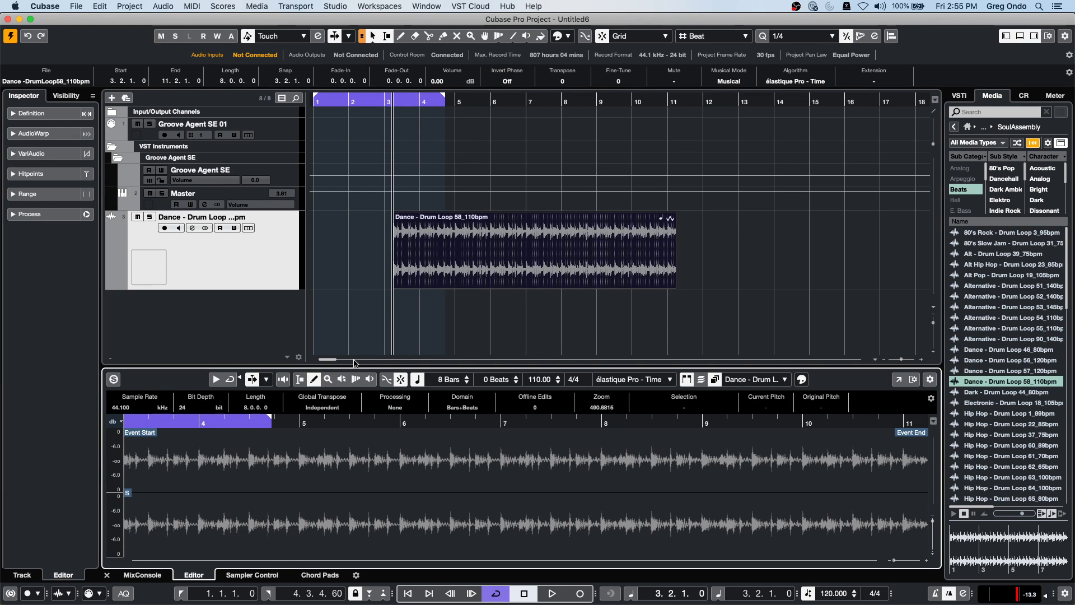
left_click_drag(354, 368, 356, 307)
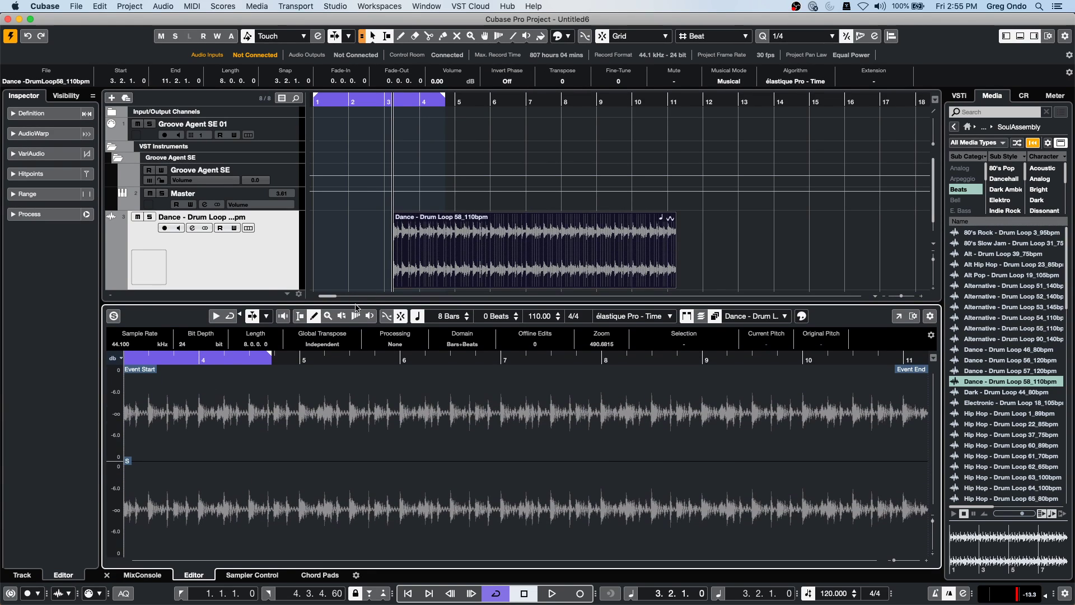
left_click(33, 133)
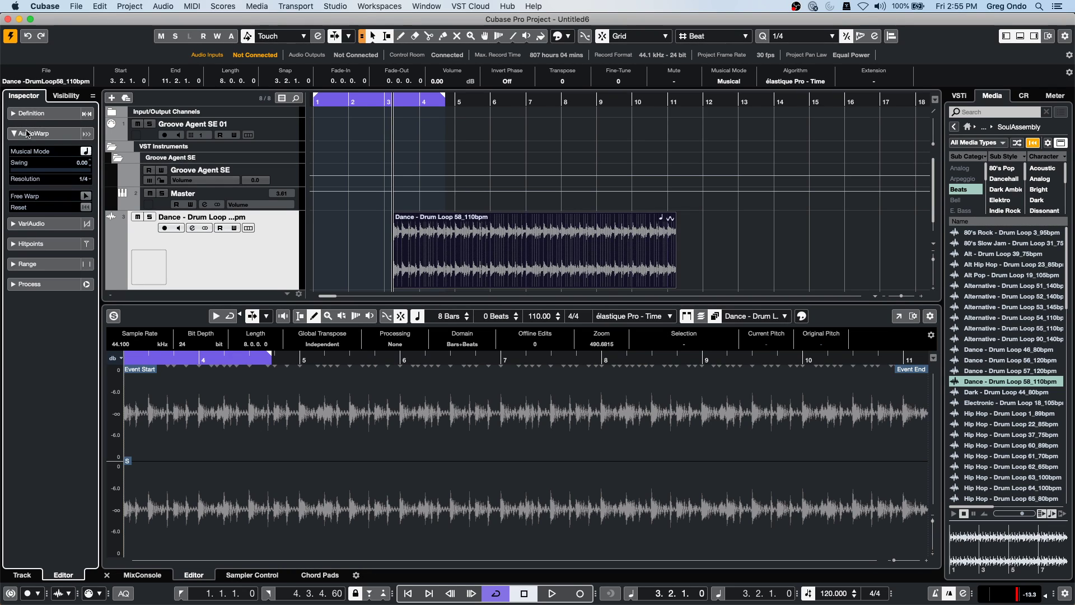
left_click(86, 196)
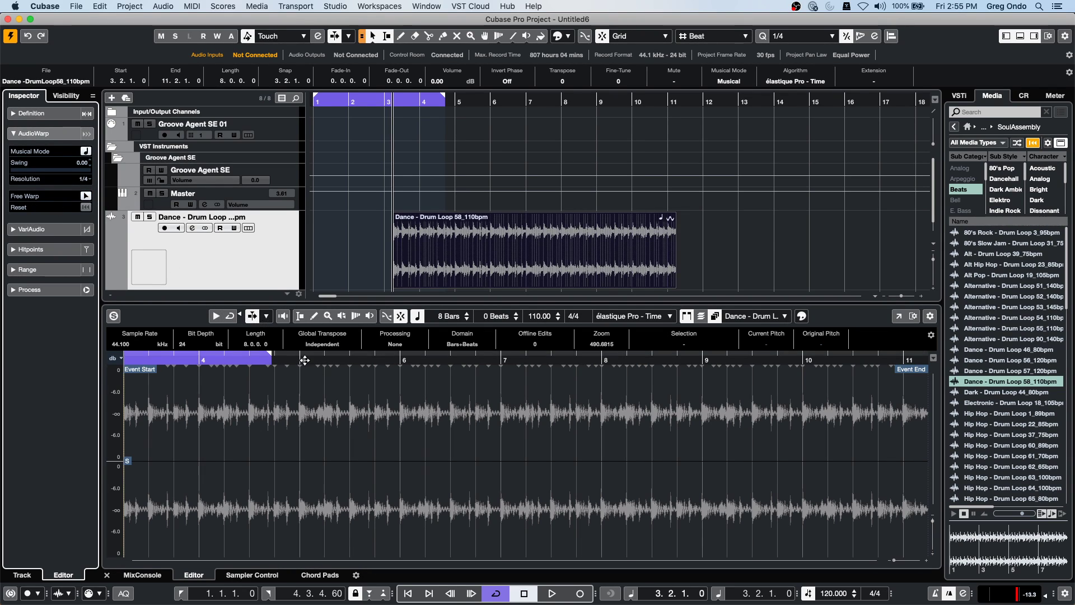
Step: Add warp markers on the hits at bars 5 and 5.2 and before bar 5, and delay the bar 5 hit to about 5.1.1.55
left_click_drag(290, 360, 290, 392)
mouse_move(367, 455)
left_mouse_down()
mouse_move(348, 455)
mouse_move(361, 455)
left_mouse_up()
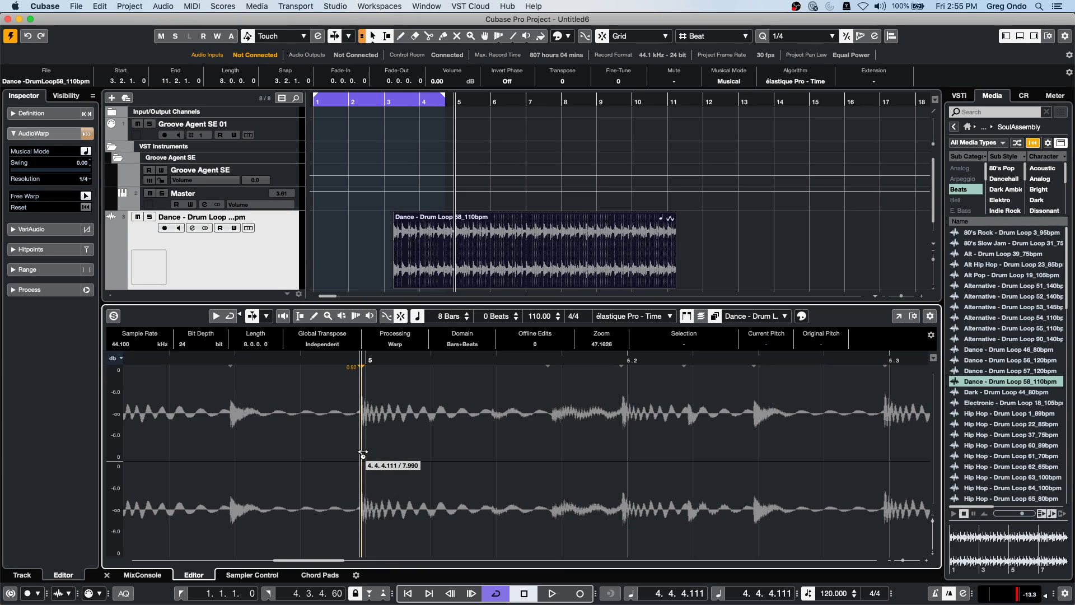
left_click(229, 436)
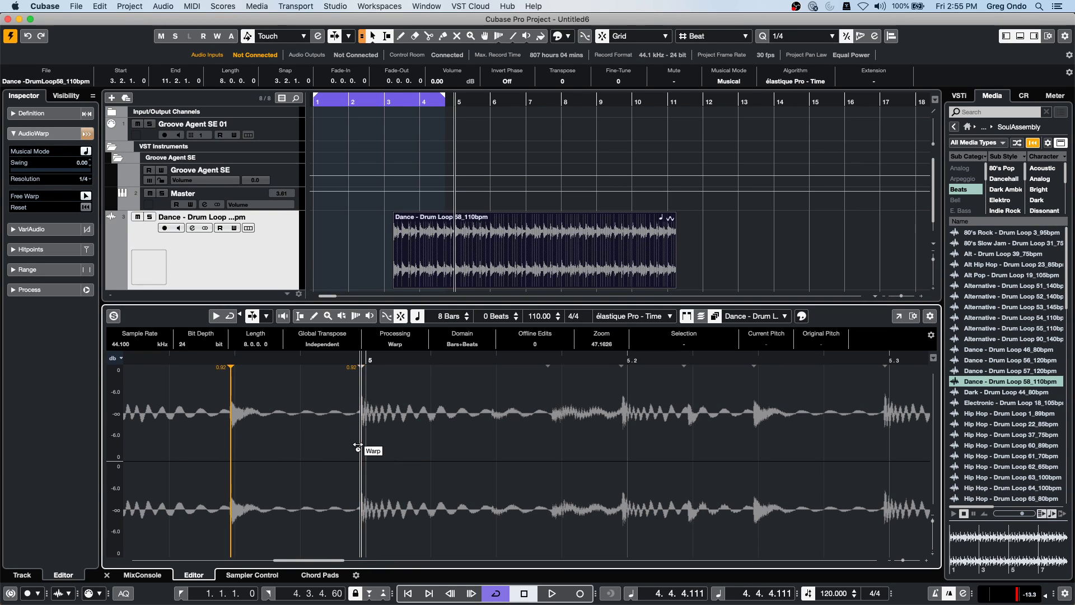
mouse_move(362, 451)
left_mouse_down()
mouse_move(315, 450)
mouse_move(368, 443)
left_mouse_up()
left_click(631, 448)
mouse_move(372, 448)
left_mouse_down()
mouse_move(403, 444)
mouse_move(351, 441)
mouse_move(396, 443)
left_mouse_up()
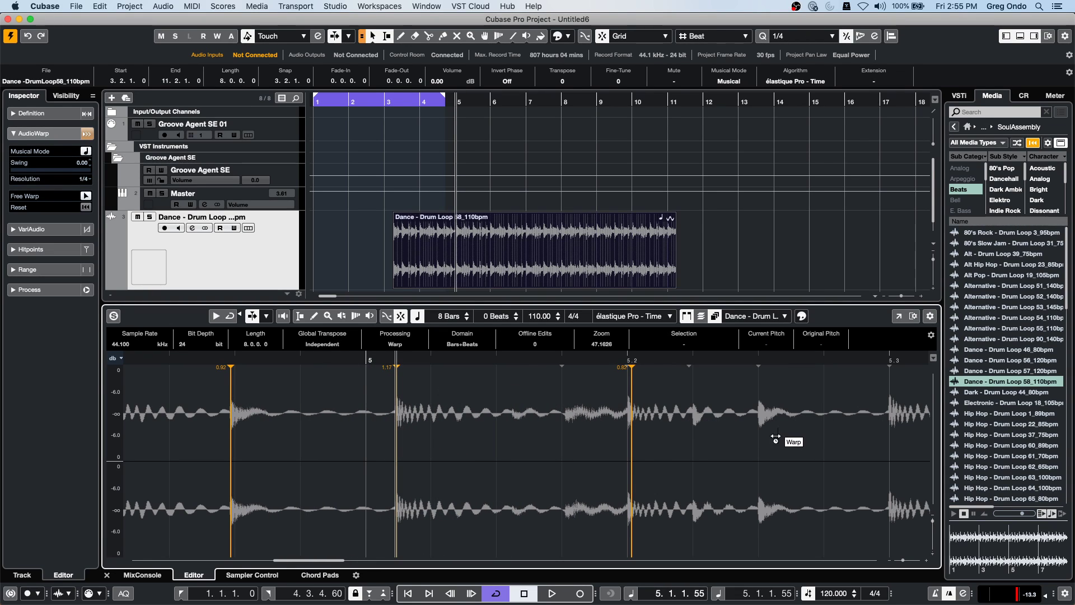
Step: Add warp markers at 5.3 and between 5.2 and 5.3, and warp the bar 5 hit to about 5.1.1.45 and the preceding hit to 4.4.3.37
left_click(890, 427)
mouse_move(750, 449)
left_mouse_down()
mouse_move(685, 453)
mouse_move(739, 445)
left_mouse_up()
mouse_move(396, 444)
left_mouse_down()
mouse_move(340, 435)
mouse_move(425, 432)
mouse_move(393, 431)
left_mouse_up()
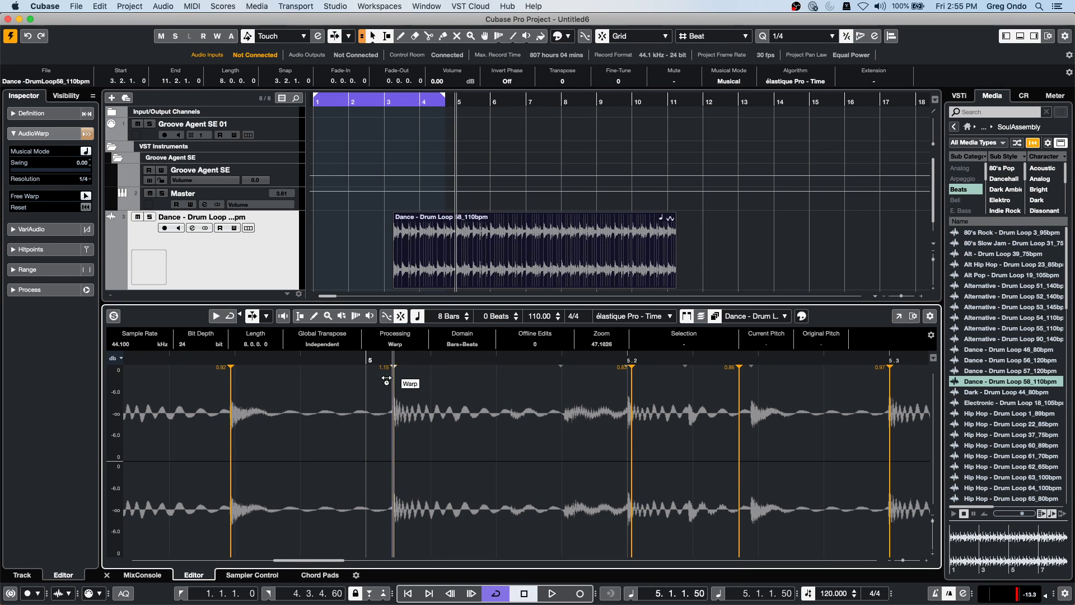
left_click(253, 316)
mouse_move(226, 403)
left_mouse_down()
mouse_move(268, 394)
mouse_move(247, 395)
left_mouse_up()
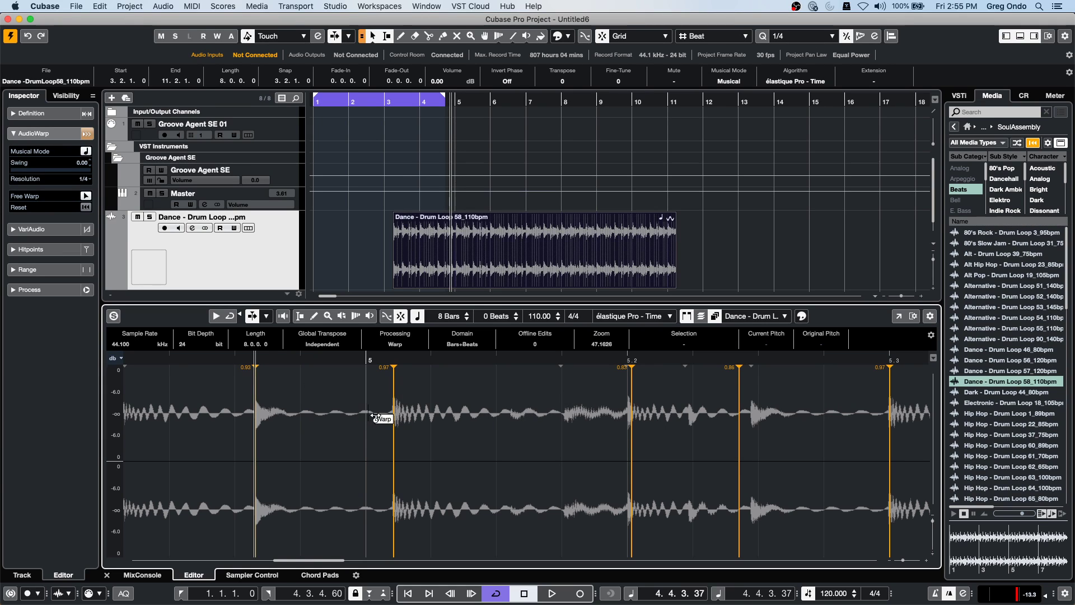
mouse_move(395, 430)
left_mouse_down()
mouse_move(328, 417)
mouse_move(390, 417)
left_mouse_up()
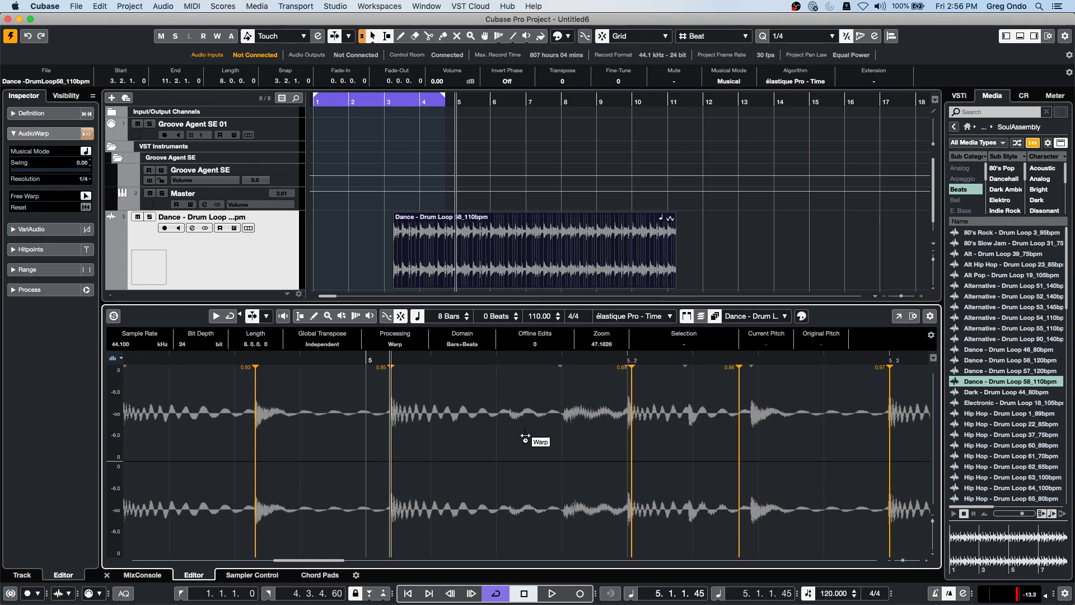
Step: Select the Groove Agent SE 01 track, view the Quantizer insert in its channel settings, and close them
left_click(282, 135)
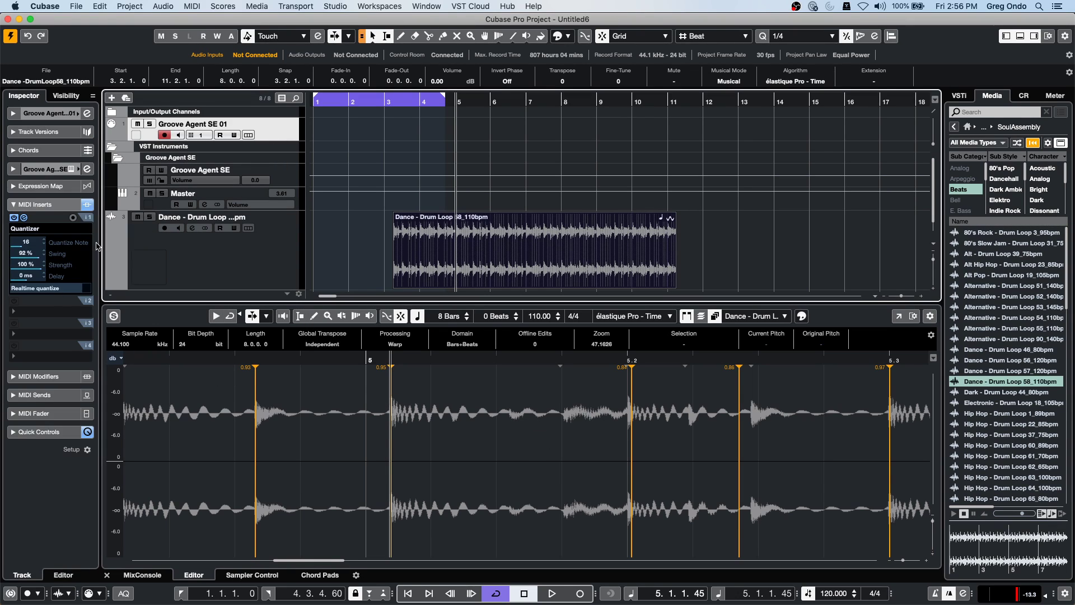
left_click(87, 114)
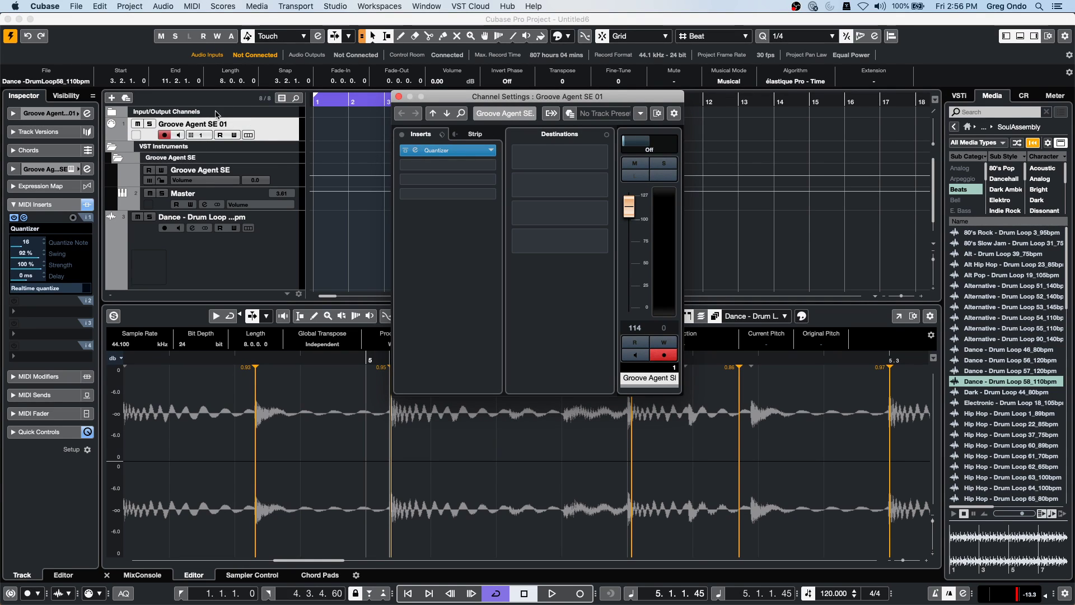
left_click(399, 97)
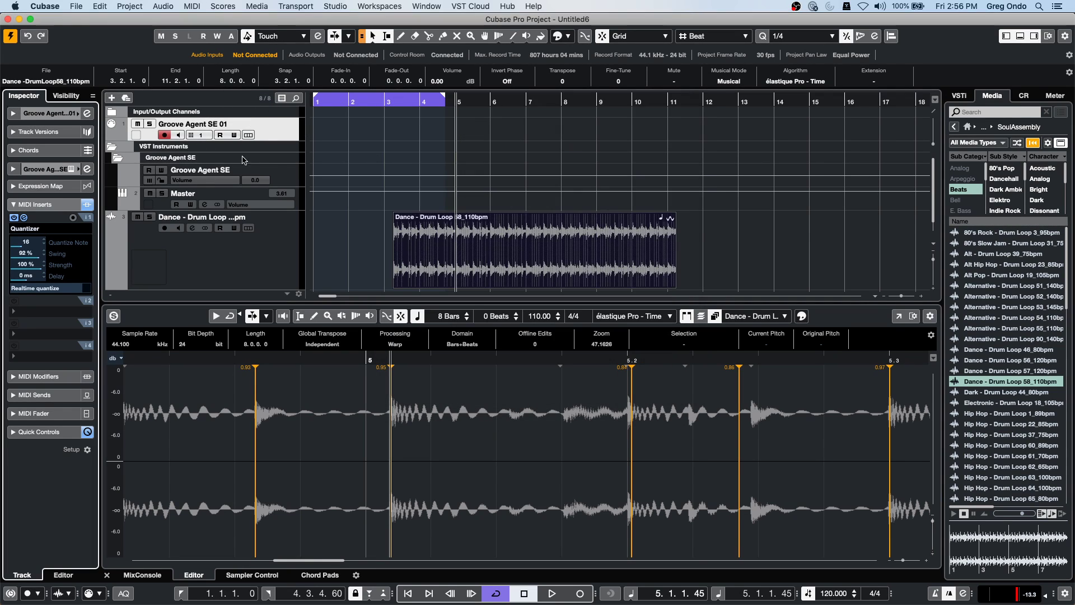
Step: Open the Groove Agent SE instrument from its track, show the drum kit edit view and start its internal playback
left_click(66, 114)
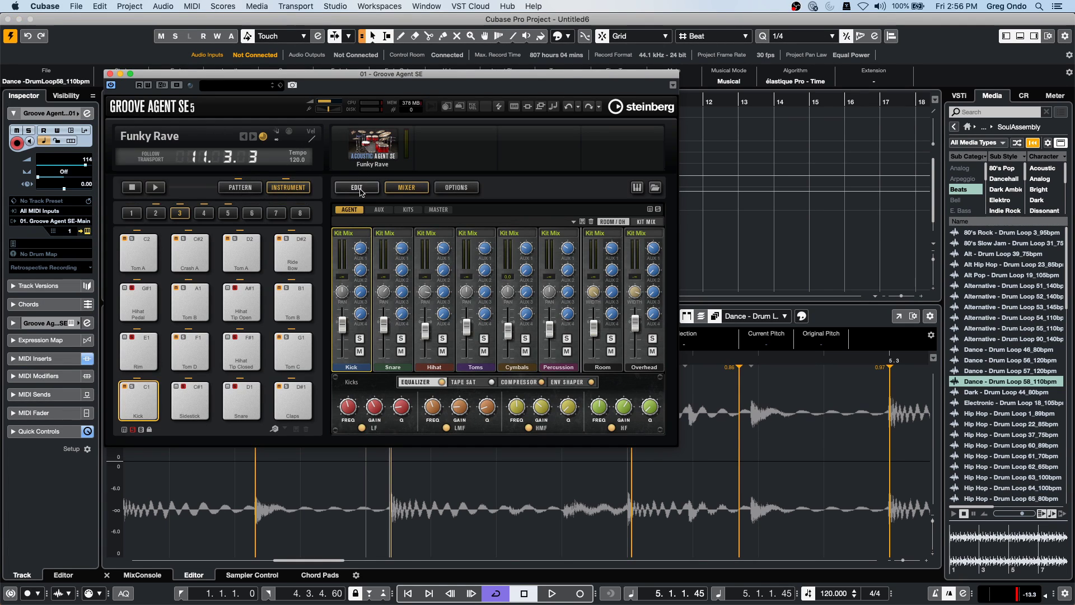
left_click(357, 188)
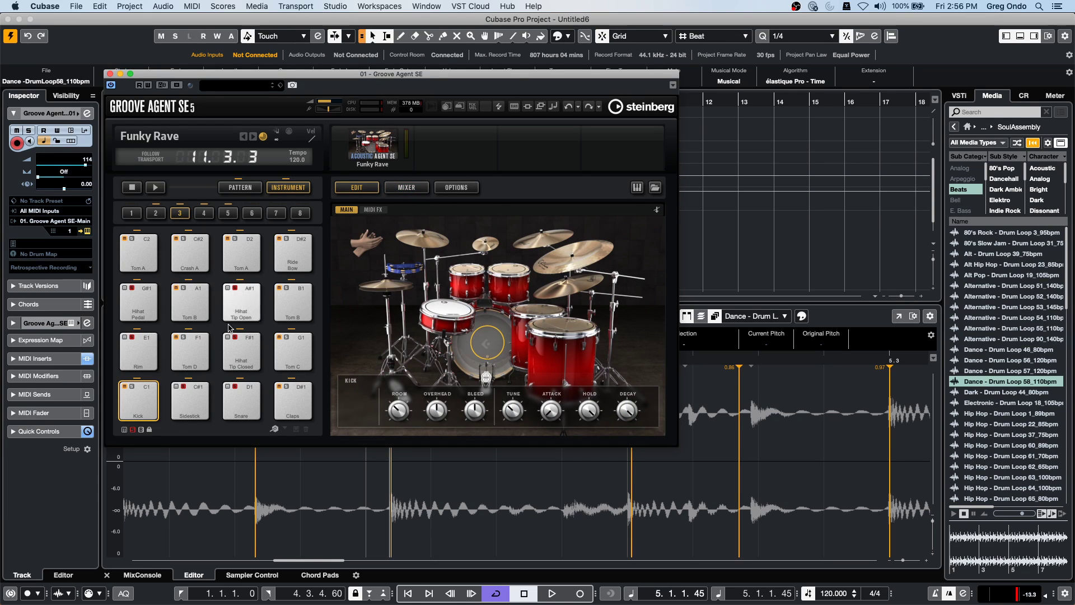
left_click(156, 188)
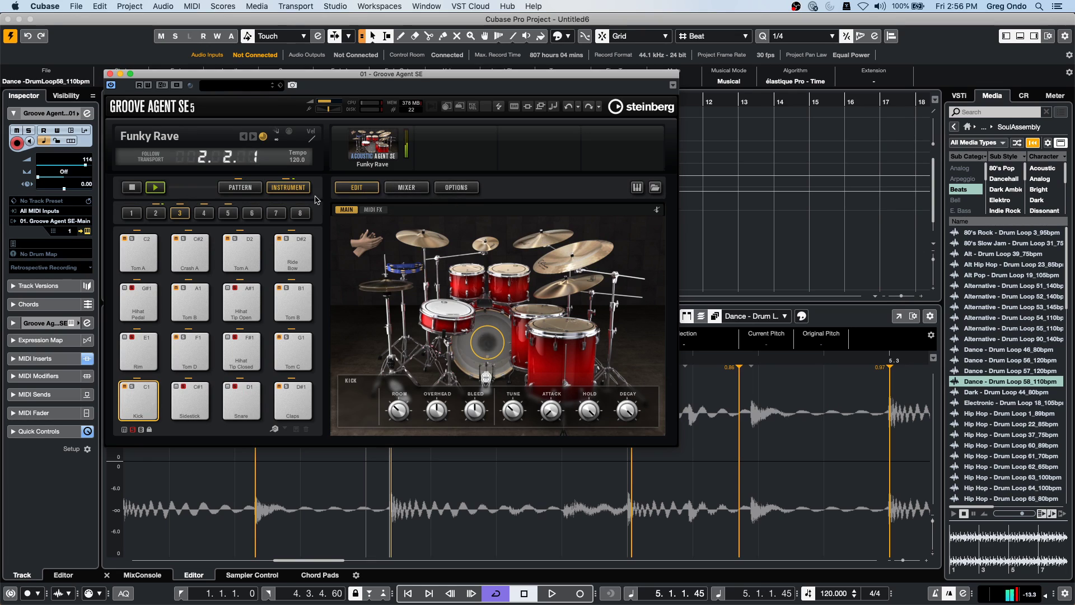
Step: Set Auto Fill to 4 for the Groove Agent SE pattern, audition it, and close the instrument with its playback stopped
left_click(240, 187)
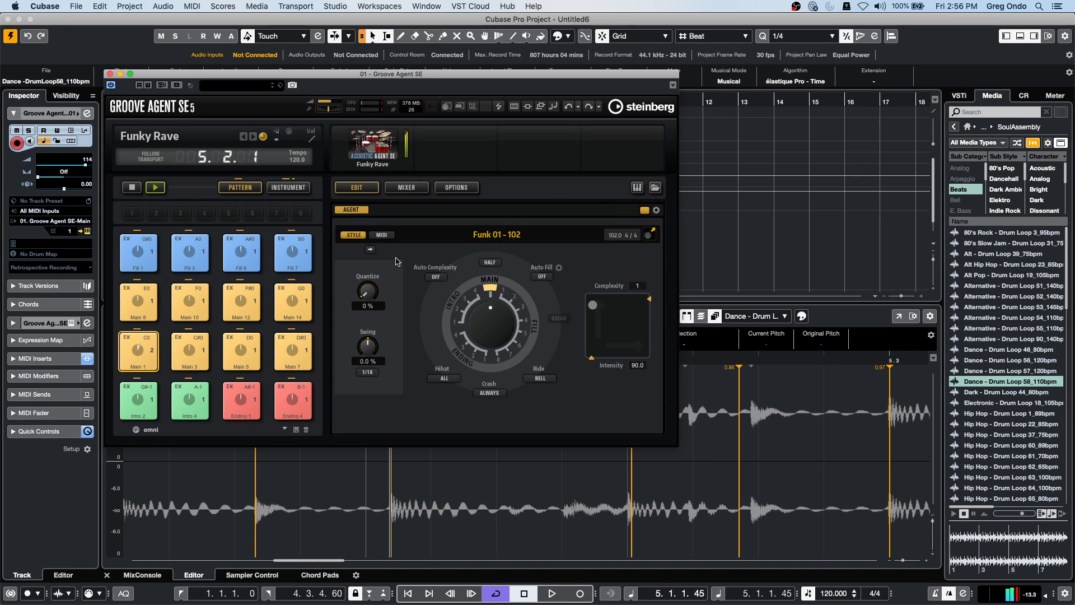
left_click(542, 277)
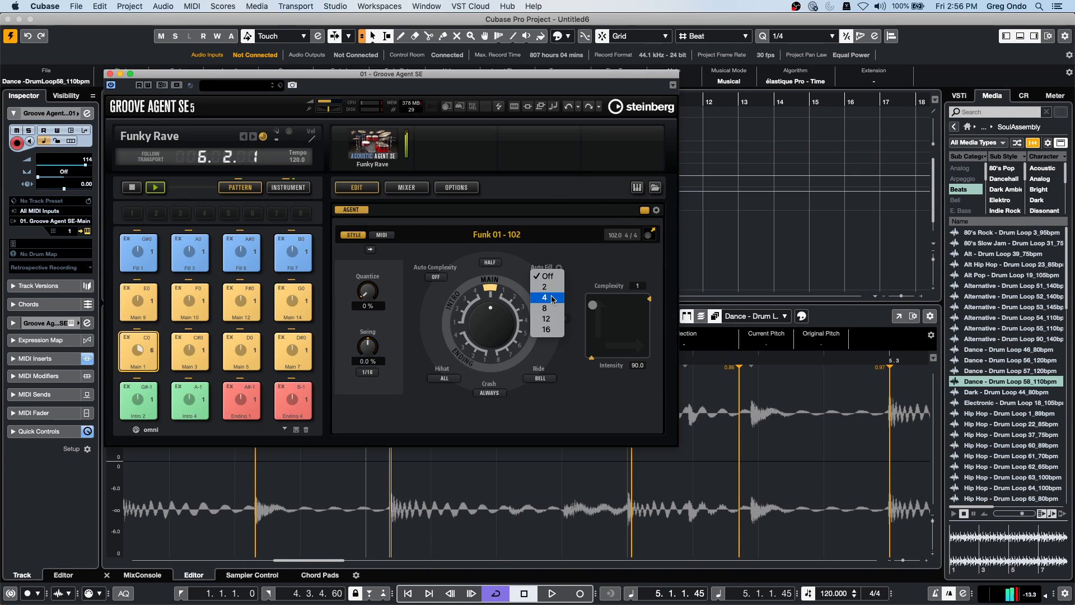
left_click(552, 299)
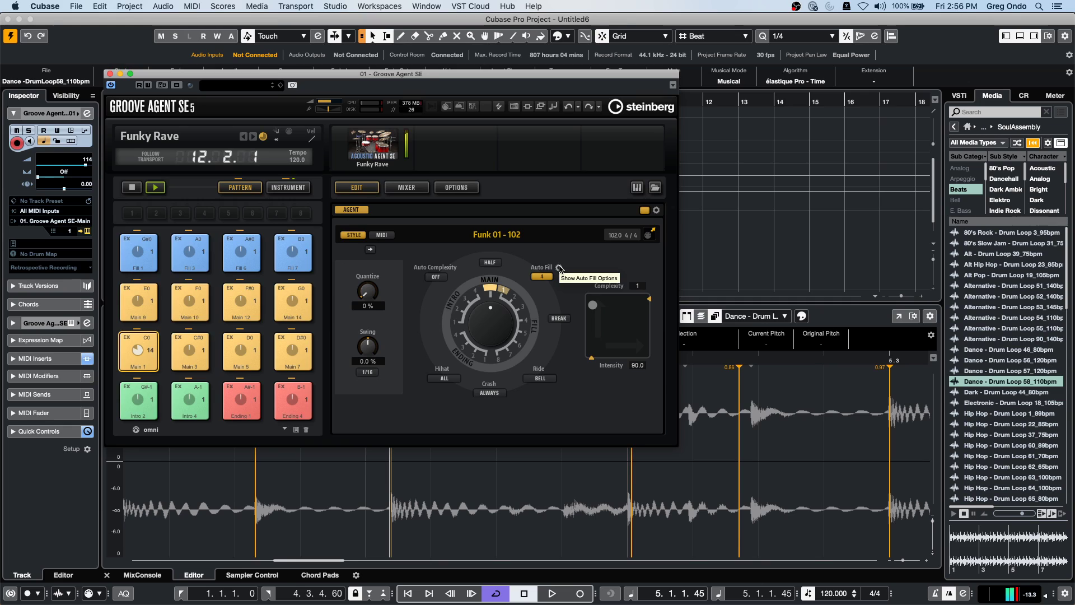
key("space")
key("space")
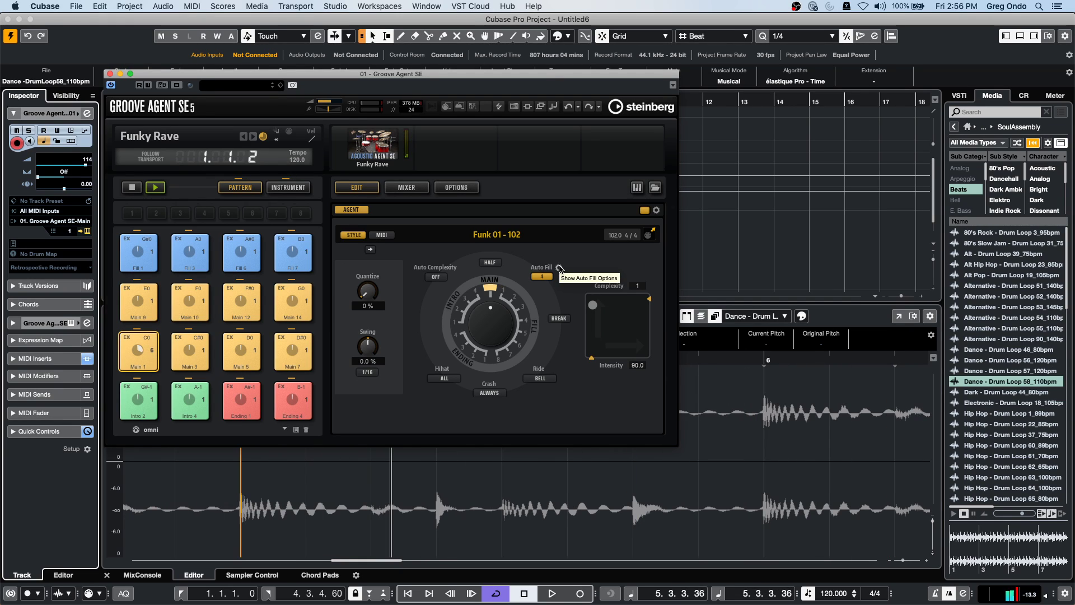
left_click(132, 187)
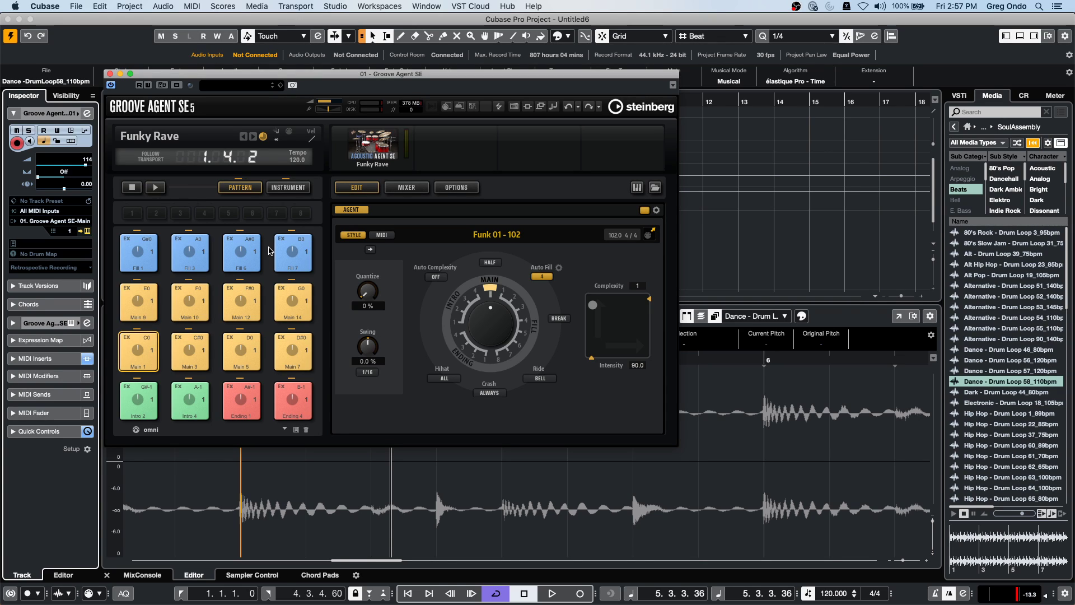
left_click(110, 74)
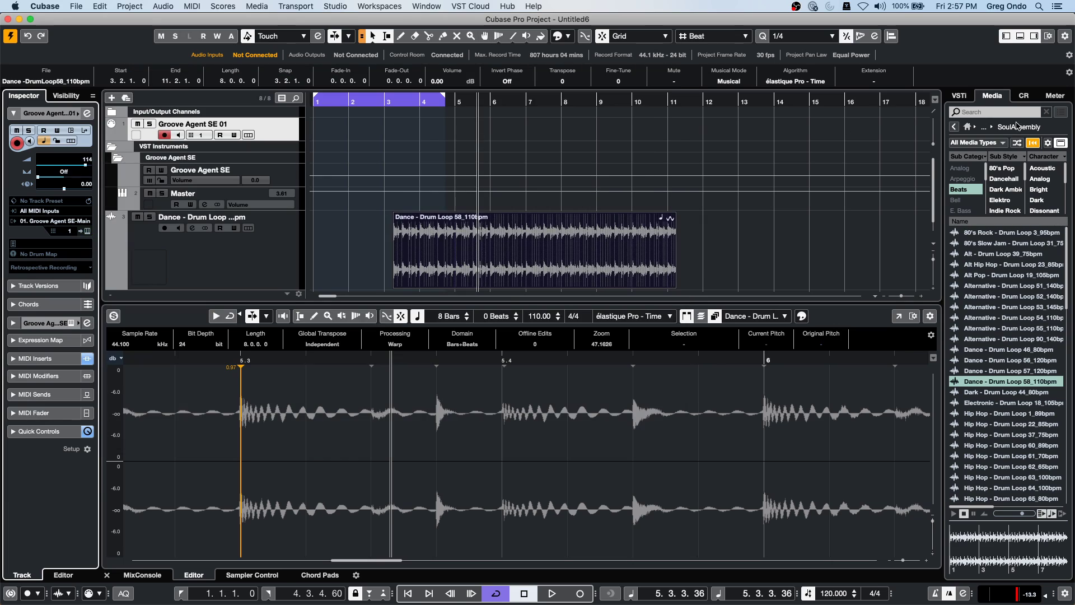
Step: Add one instrument track with the Prologue synth routed to Stereo Out, and close the synth's window
left_click(959, 96)
left_click(992, 95)
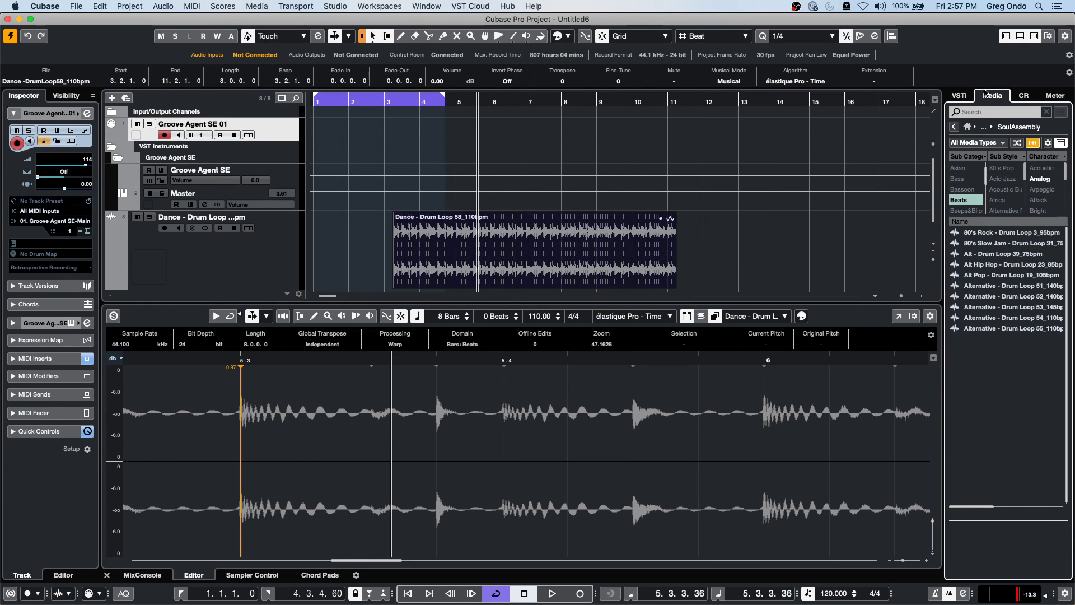
left_click(959, 95)
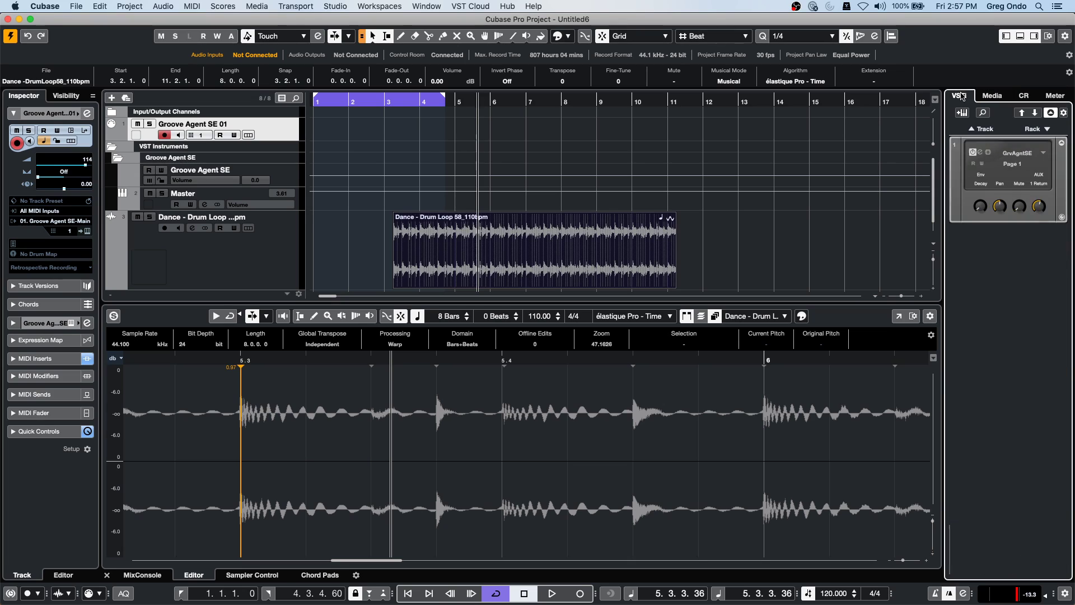
left_click(975, 129)
left_click(366, 233)
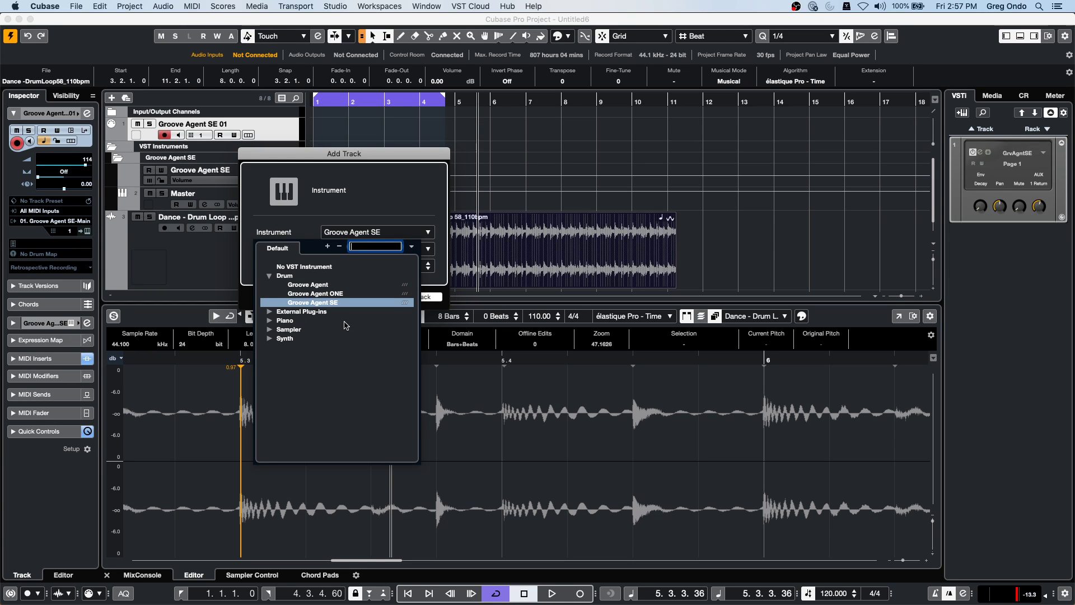
left_click(269, 338)
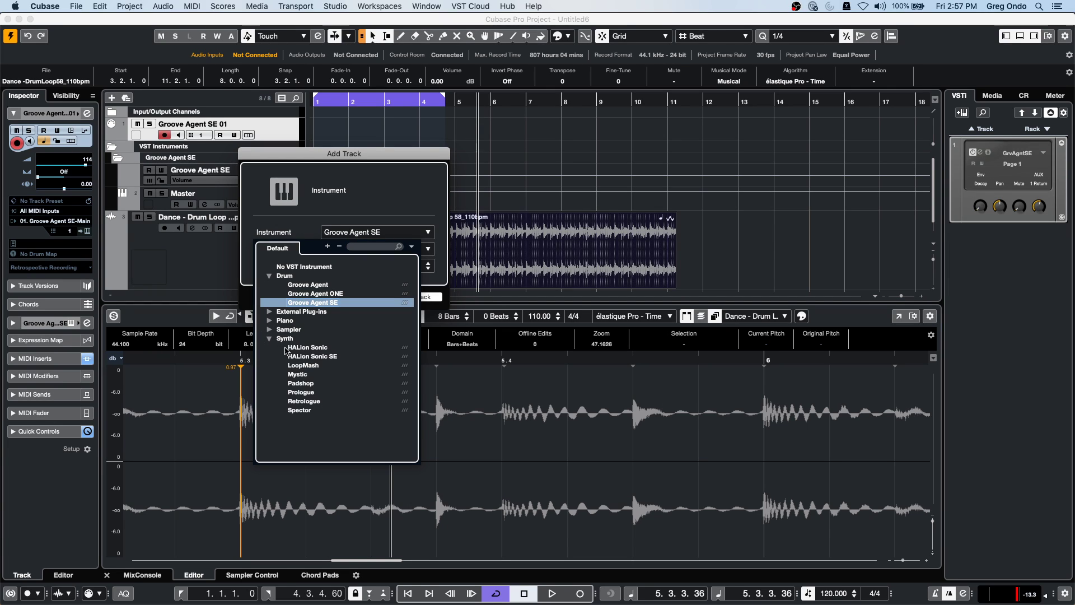
left_click(310, 392)
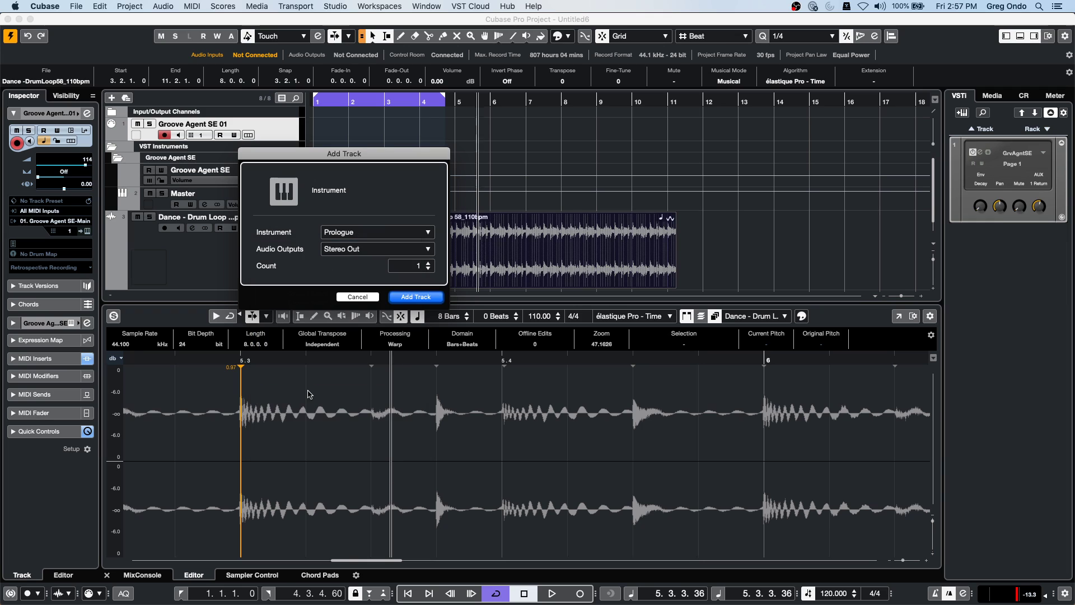
left_click(415, 297)
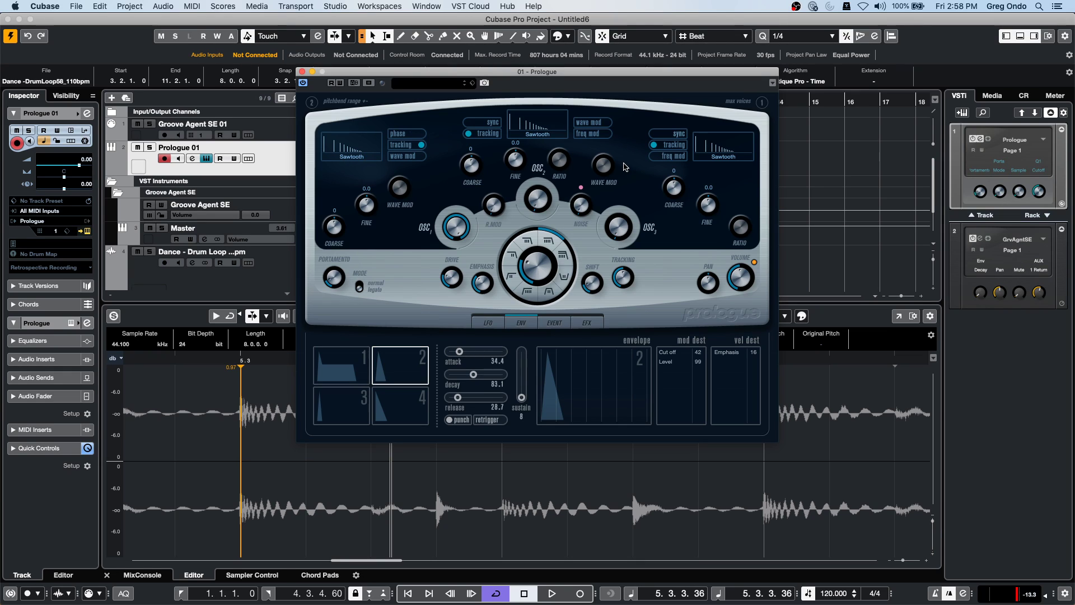
left_click(303, 71)
Step: Open the ne demo project from the NE demo folder in Projects and activate it
left_click(75, 6)
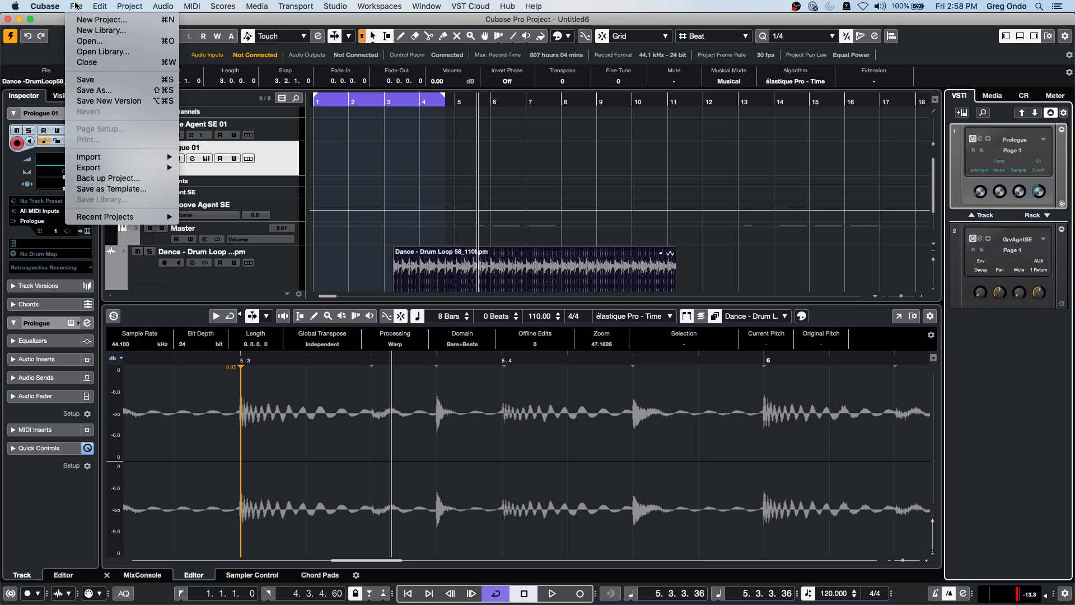
mouse_move(129, 215)
left_click(83, 41)
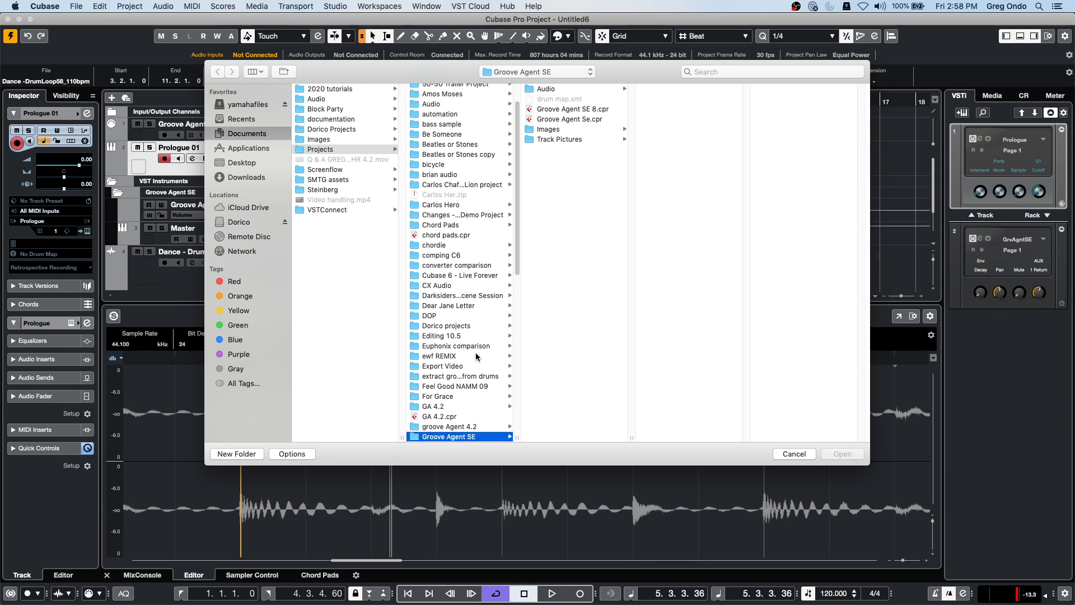
scroll(476, 356, "down", 8)
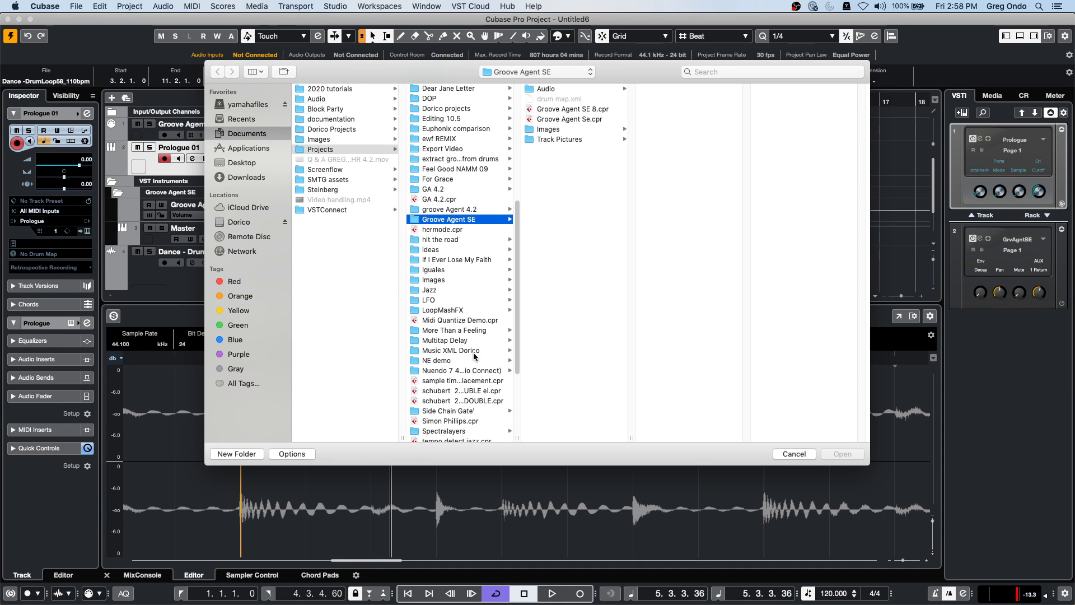
left_click(425, 361)
left_click(537, 110)
double_click(537, 110)
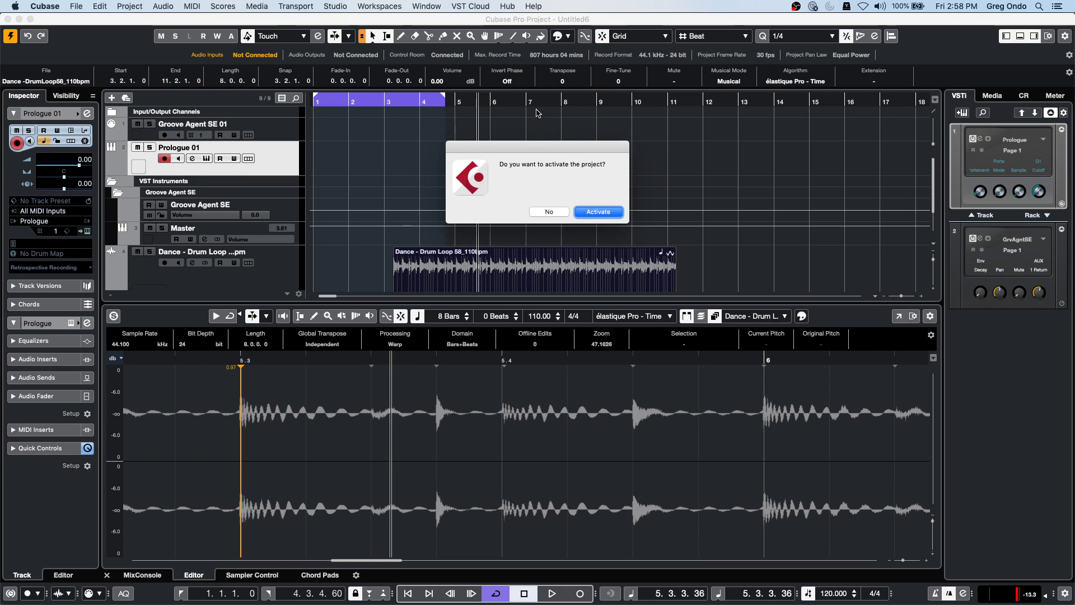
left_click(598, 211)
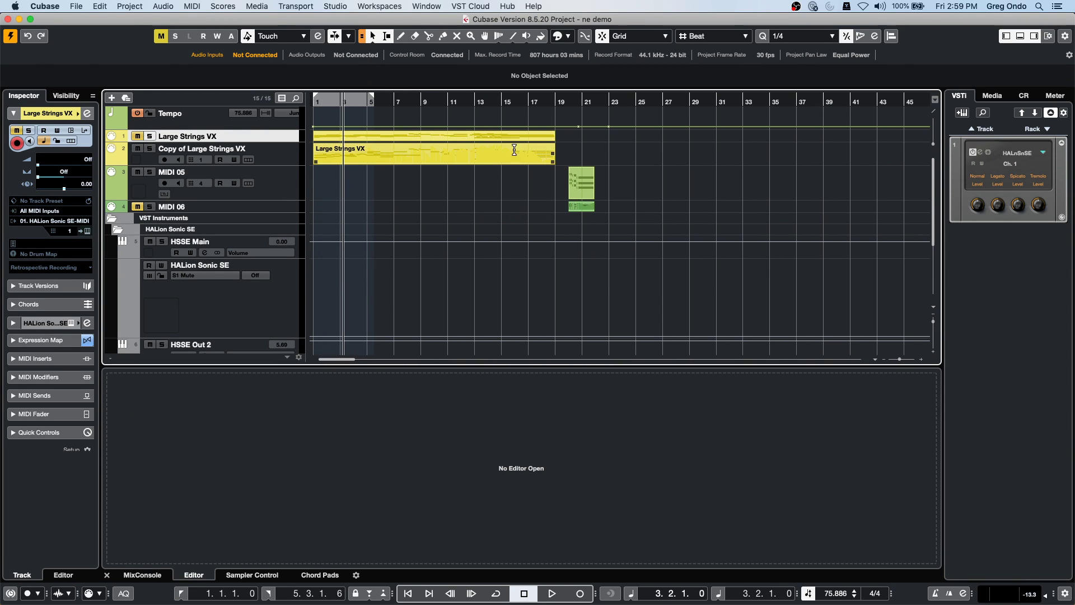
Step: Open the NOte Expression Horns part on the MIDI 05 track in a separate Key Editor window
left_click(280, 195)
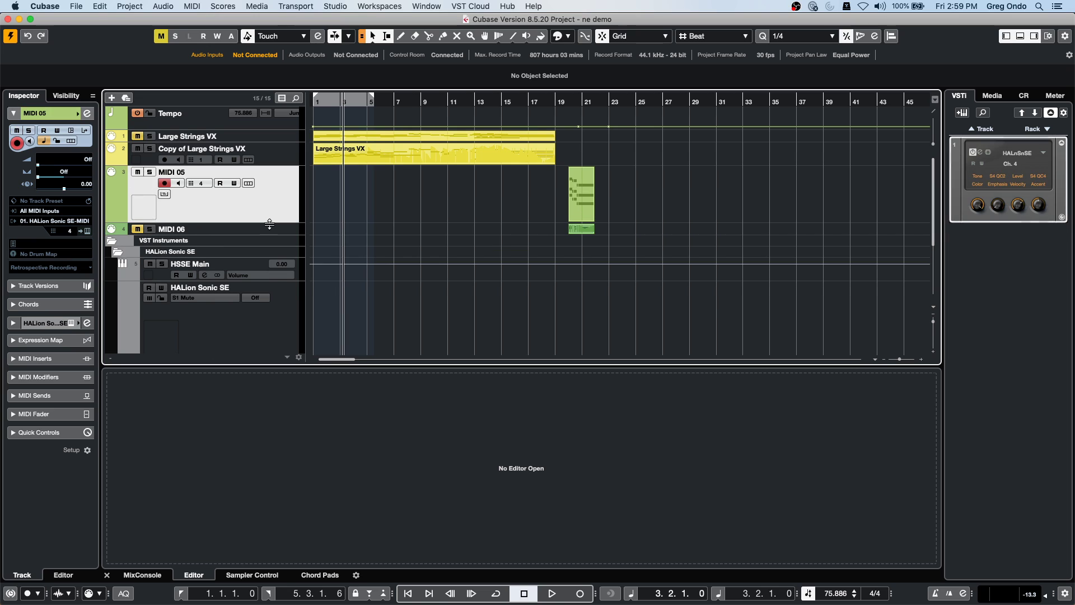
left_click_drag(595, 101, 594, 151)
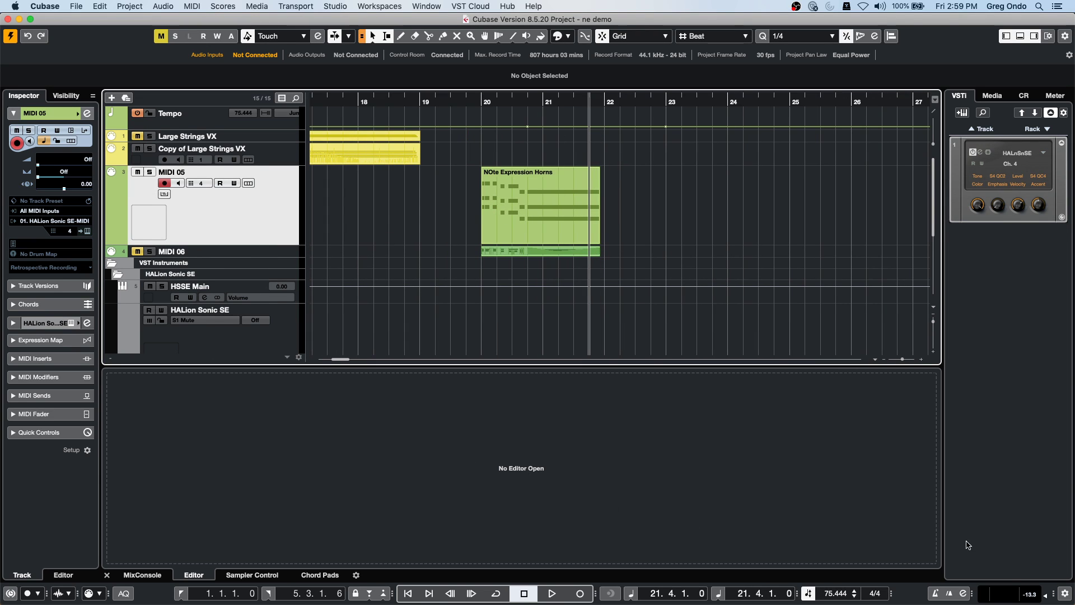
left_click(464, 101)
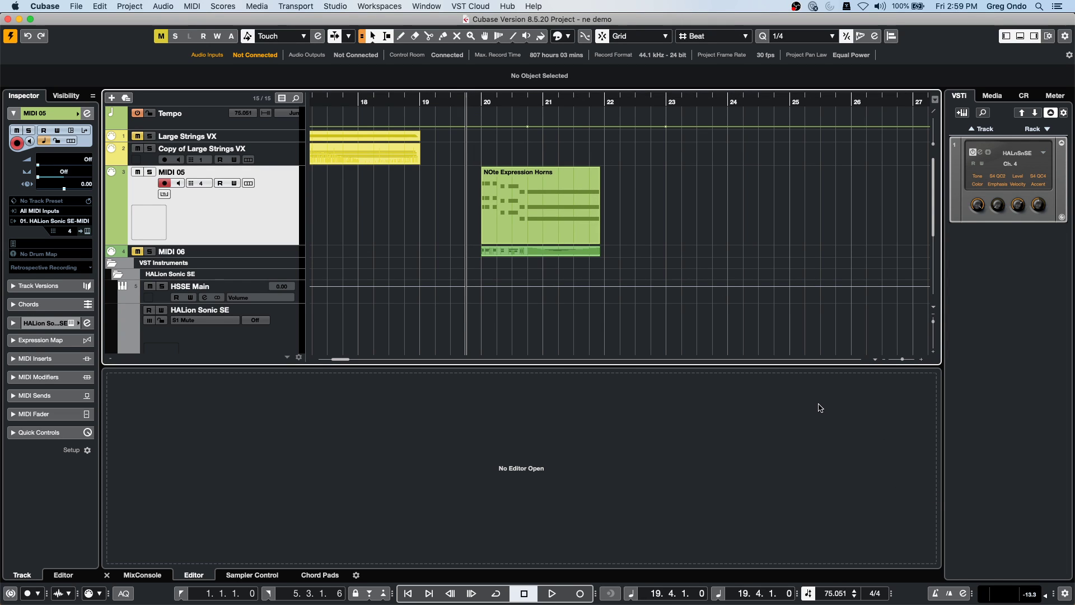
left_click(526, 207)
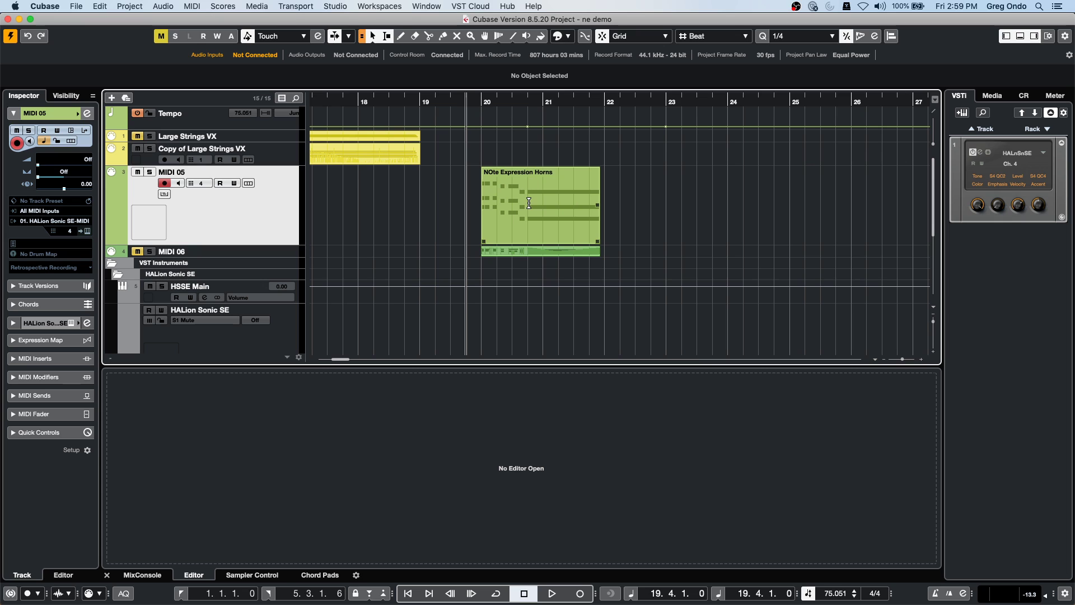
double_click(526, 223)
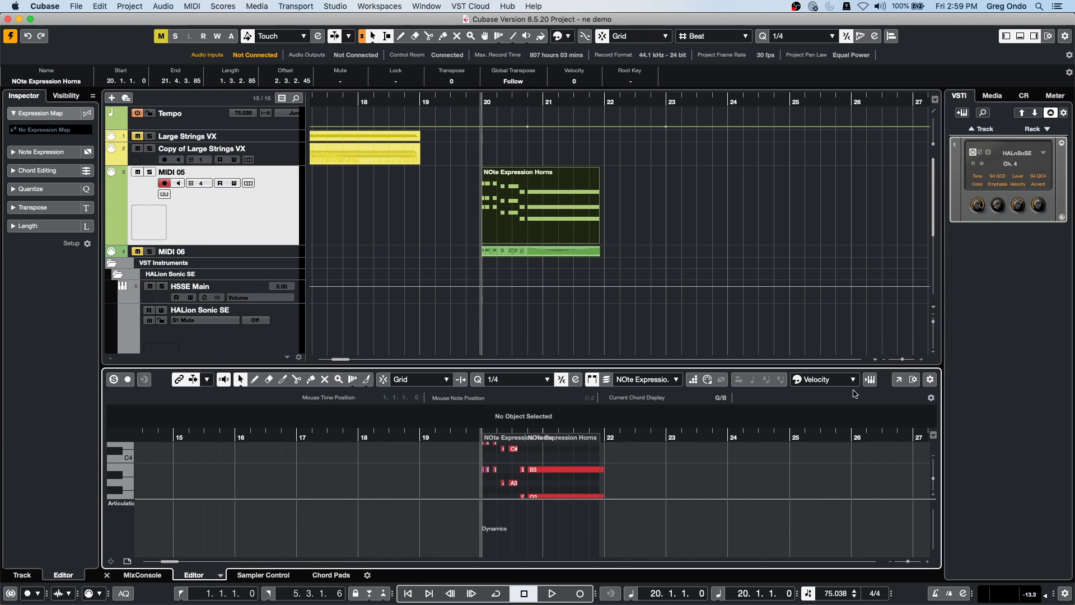
left_click(896, 379)
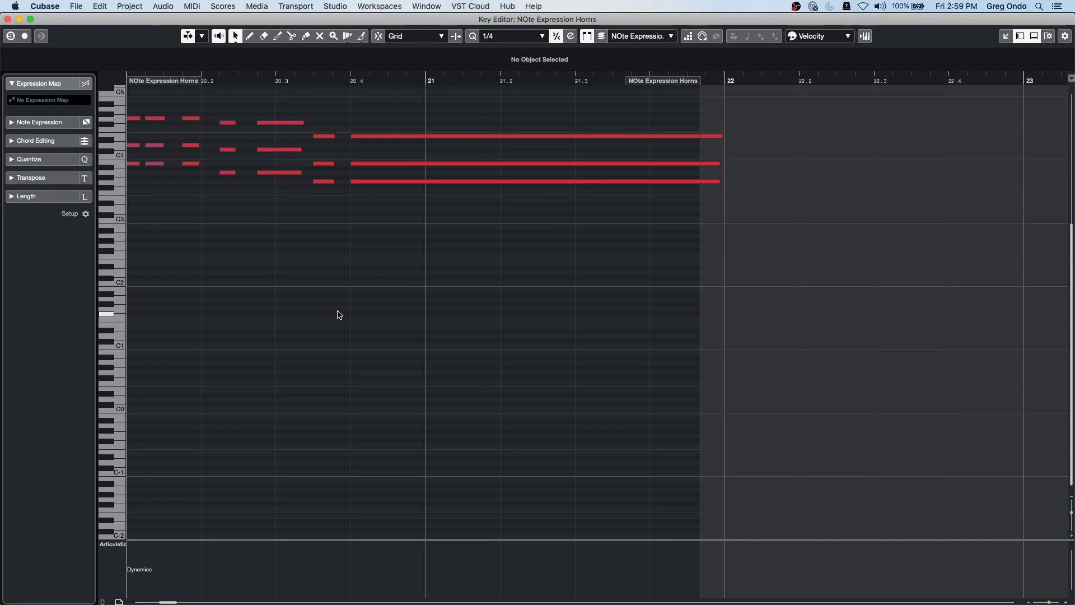
Step: Play back the horns part in the Key Editor from just before bar 20 and stop at its end
scroll(336, 312, "down", 1)
left_click(206, 84)
left_click_drag(206, 84, 69, 79)
key("space")
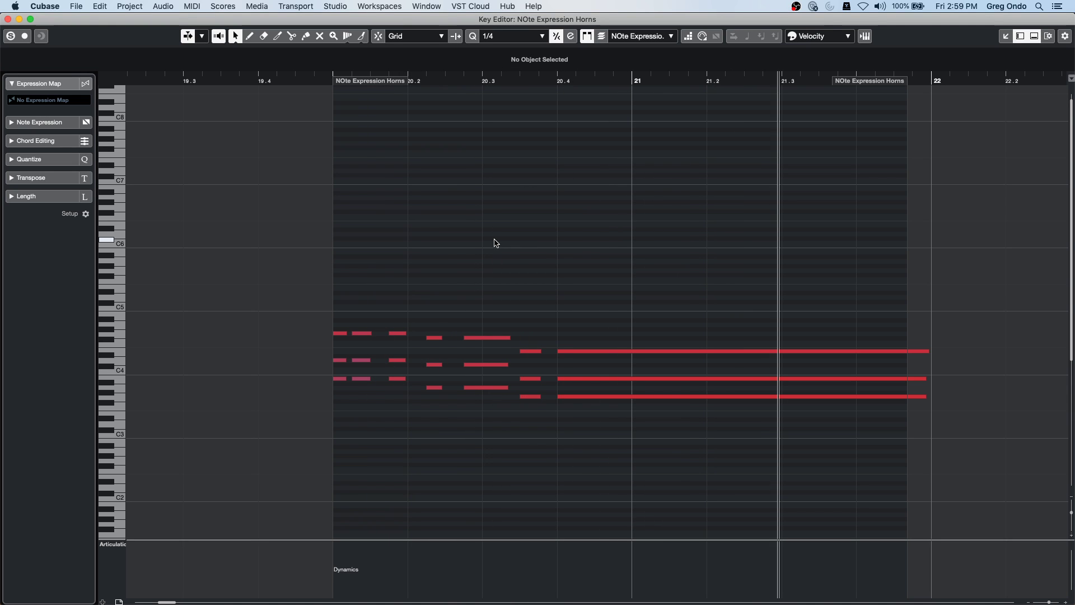
key("space")
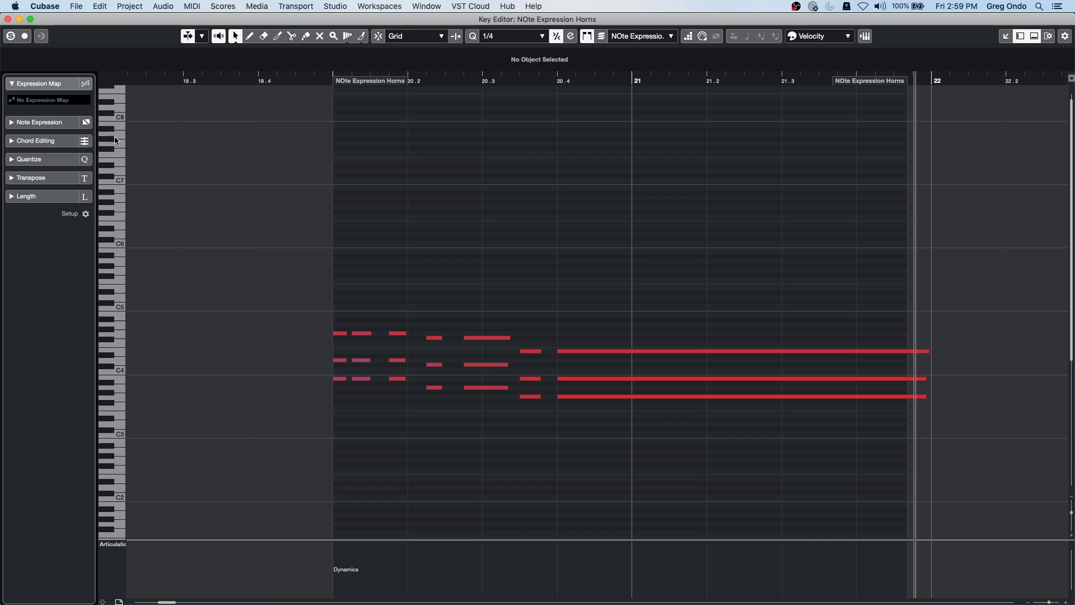
Step: Expand the Note Expression settings and select the Tuning parameter with No Input Assignment
left_click(54, 123)
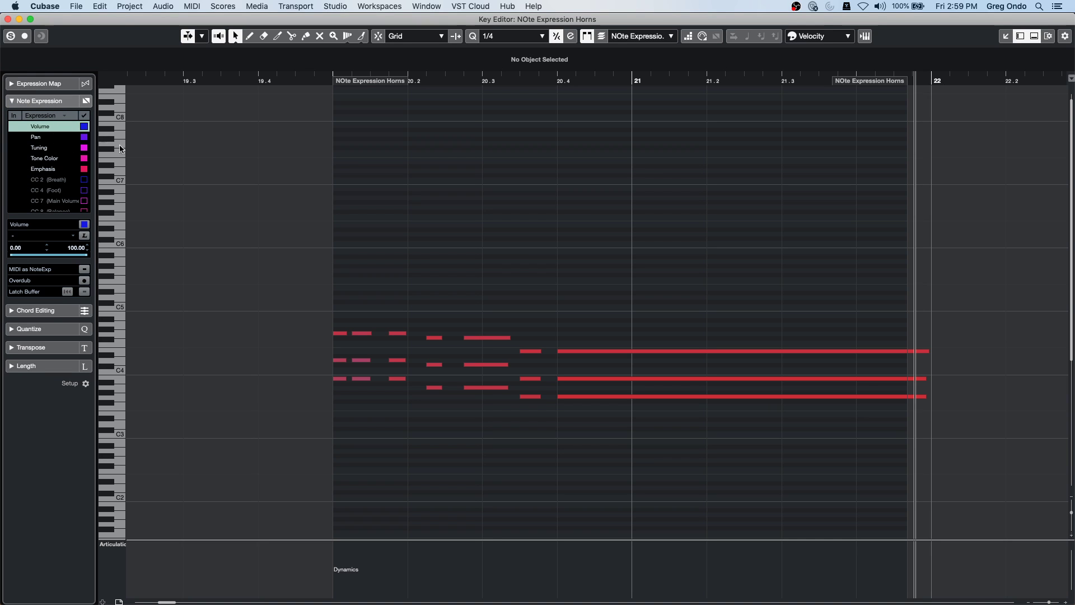
left_click(12, 147)
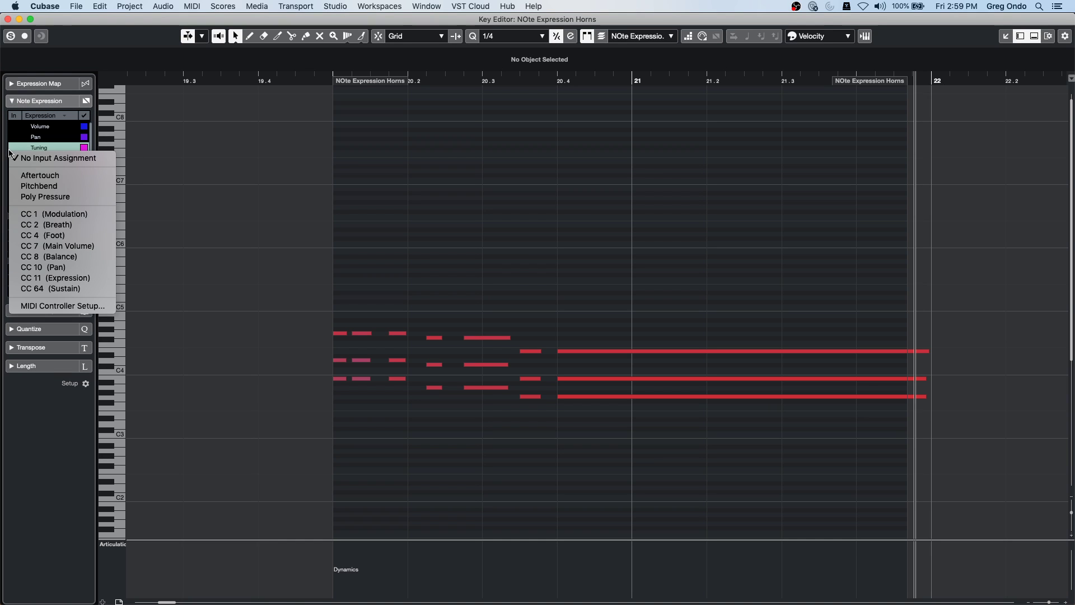
left_click(20, 158)
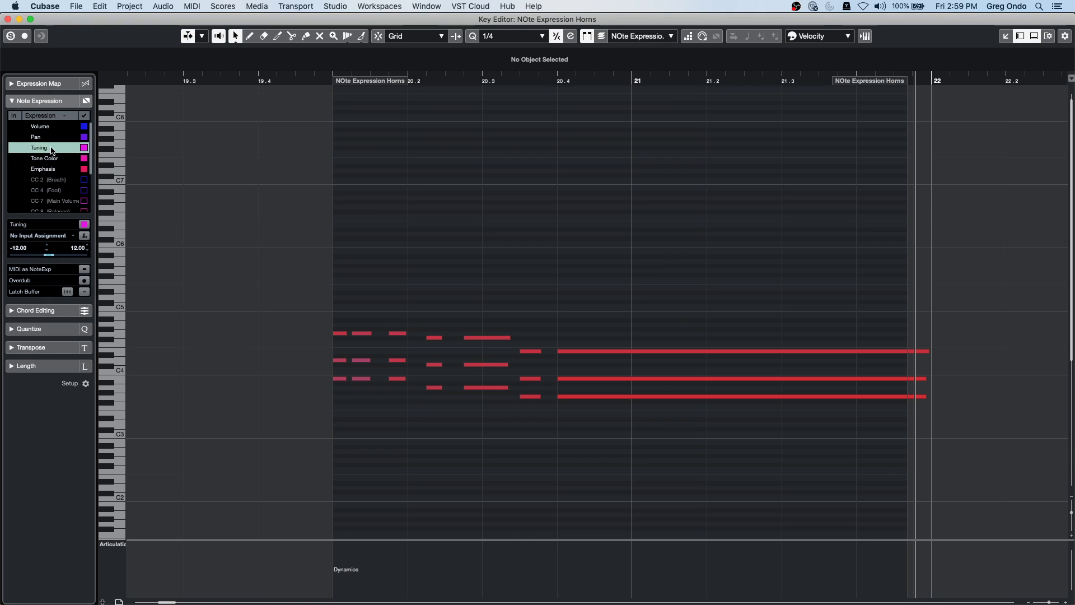
Step: Draw a Tuning expression curve that rises and falls back on the longer F#4 note around 20.3
left_click(480, 339)
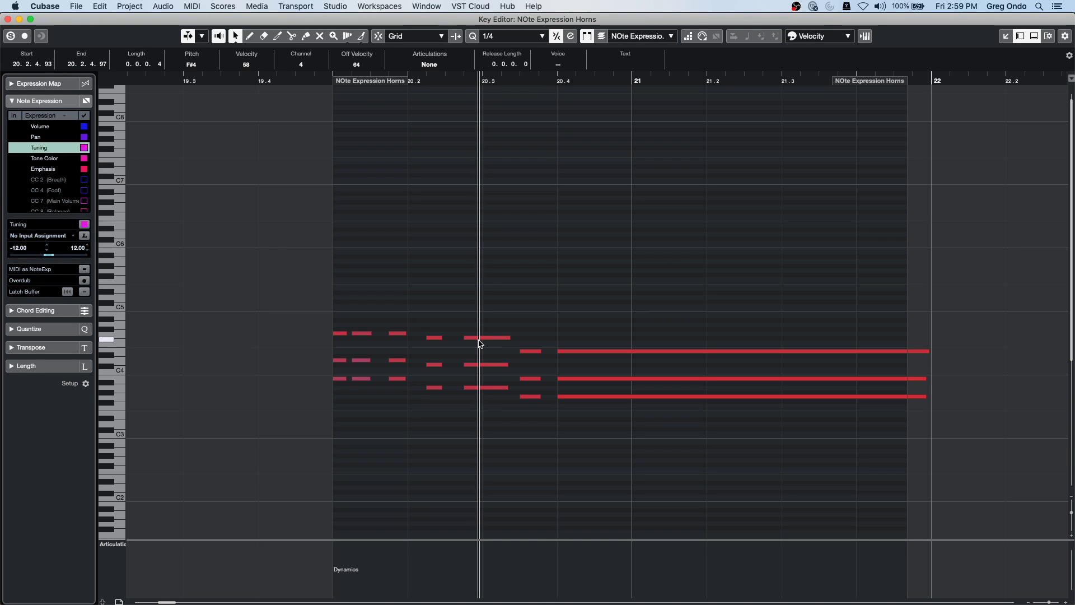
double_click(480, 338)
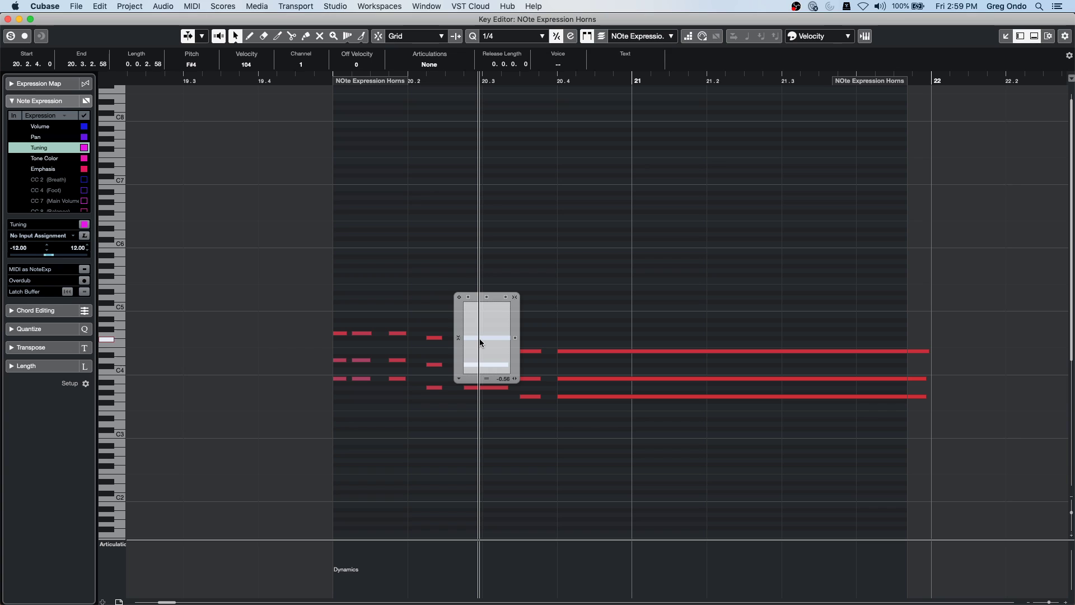
left_click_drag(451, 80, 459, 235)
right_click(470, 341)
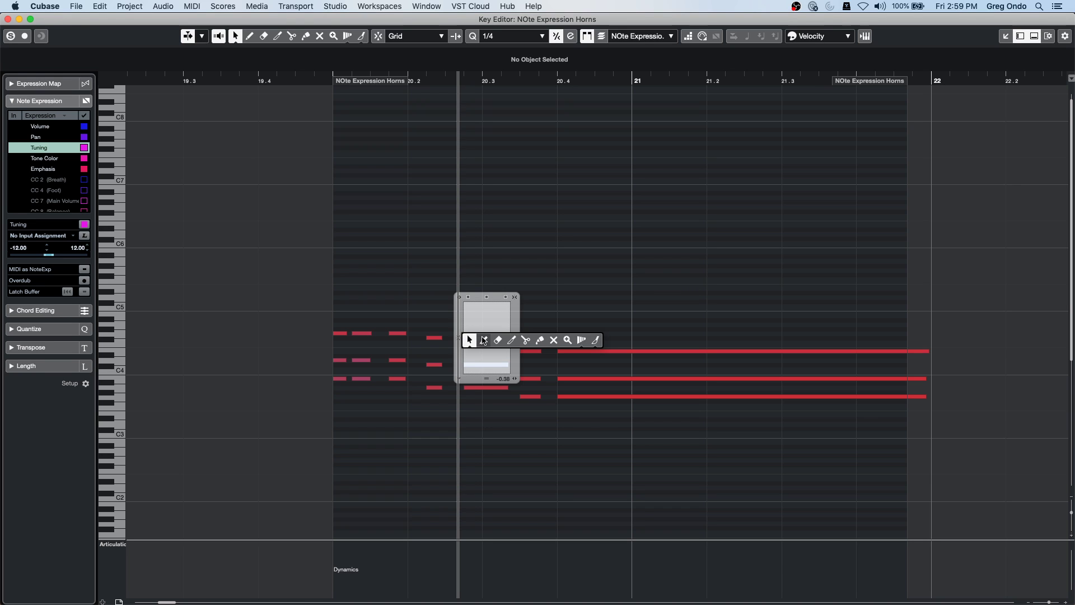
left_click(480, 342)
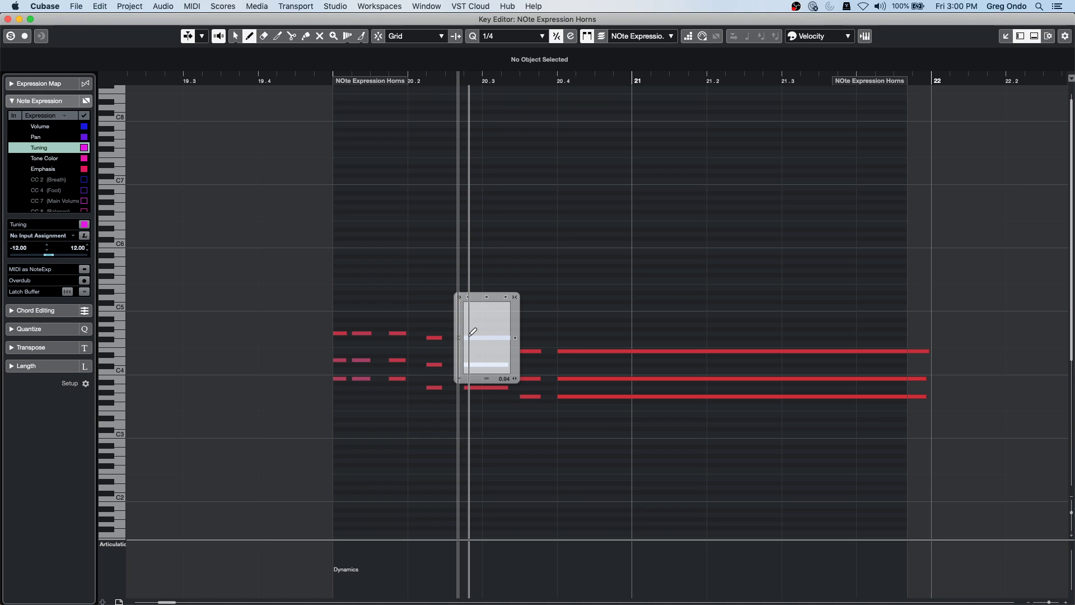
mouse_move(466, 334)
left_mouse_down()
mouse_move(480, 312)
mouse_move(501, 335)
left_mouse_up()
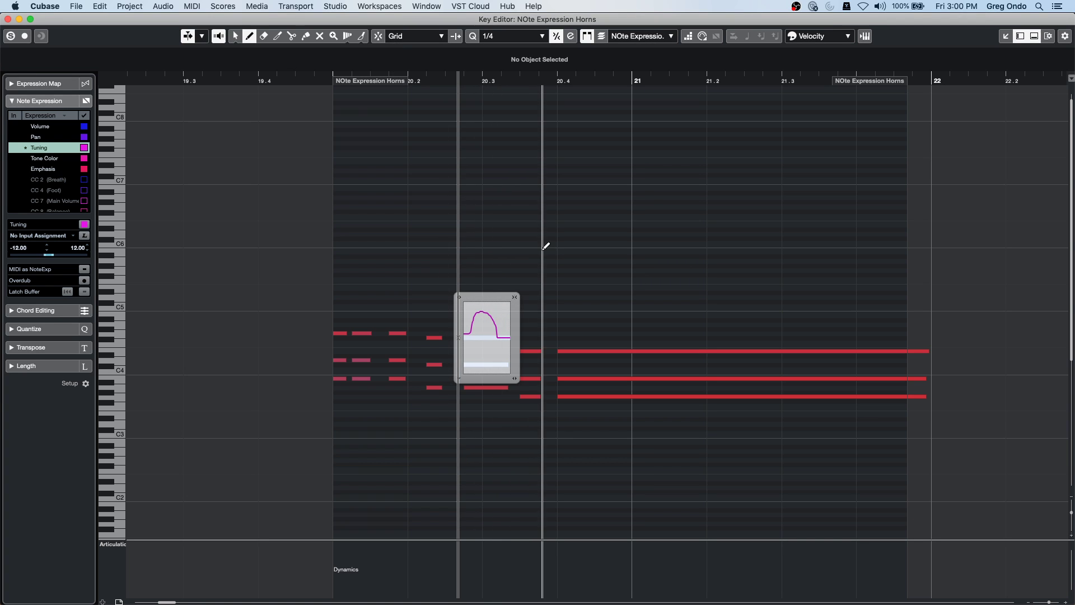
Step: Play back the horns part from just before bar 20 and close the F#4 note's expression editor
left_click(312, 80)
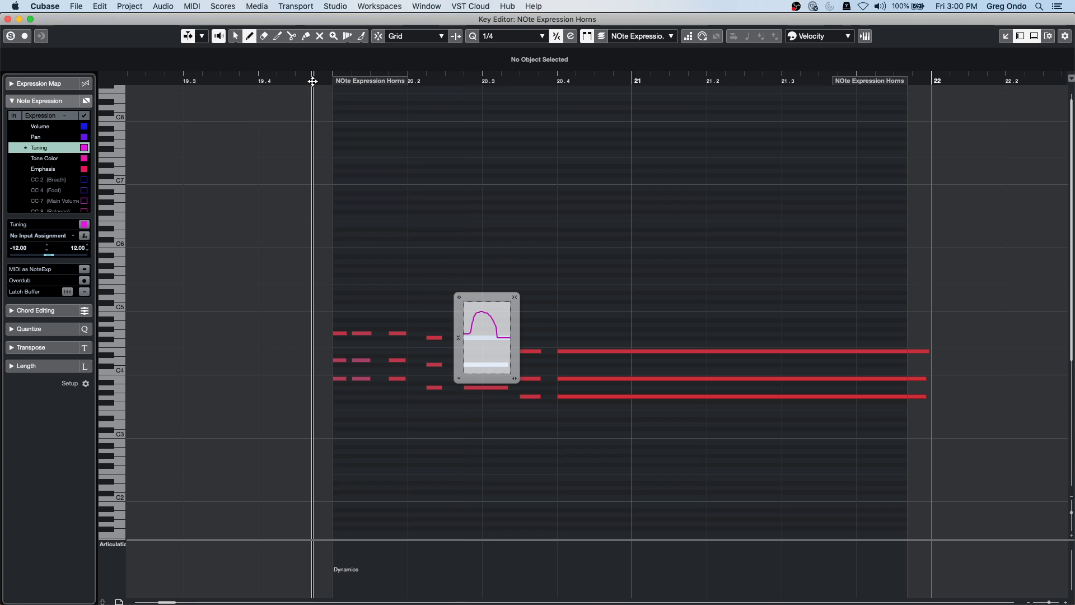
key("space")
right_click(582, 260)
left_click(568, 258)
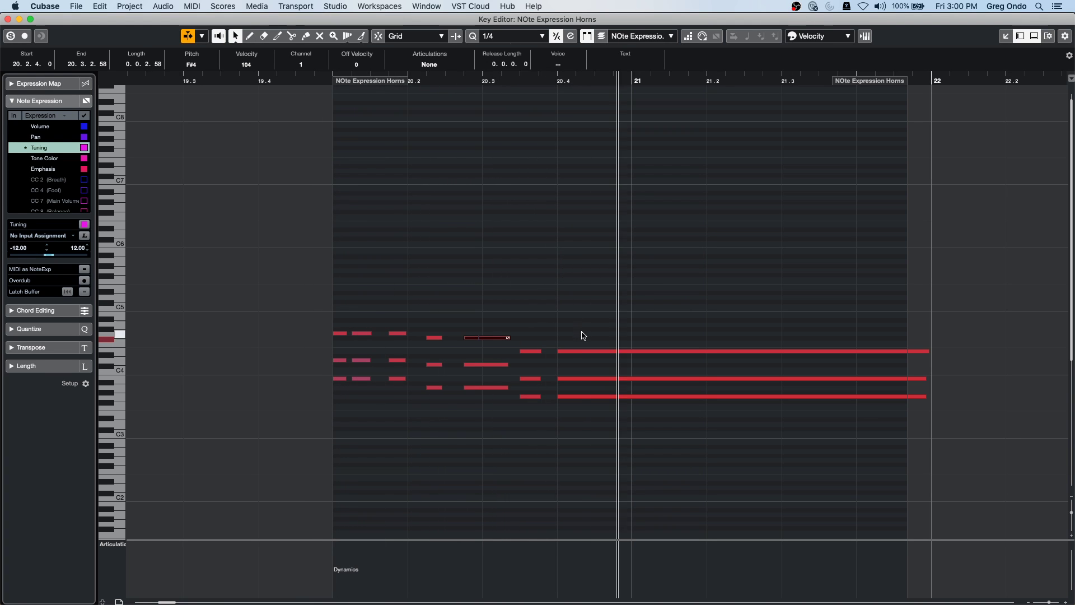
Step: Draw a rising Volume expression curve on the long E4 note starting at 20.4, and close its expression editor
left_click(648, 352)
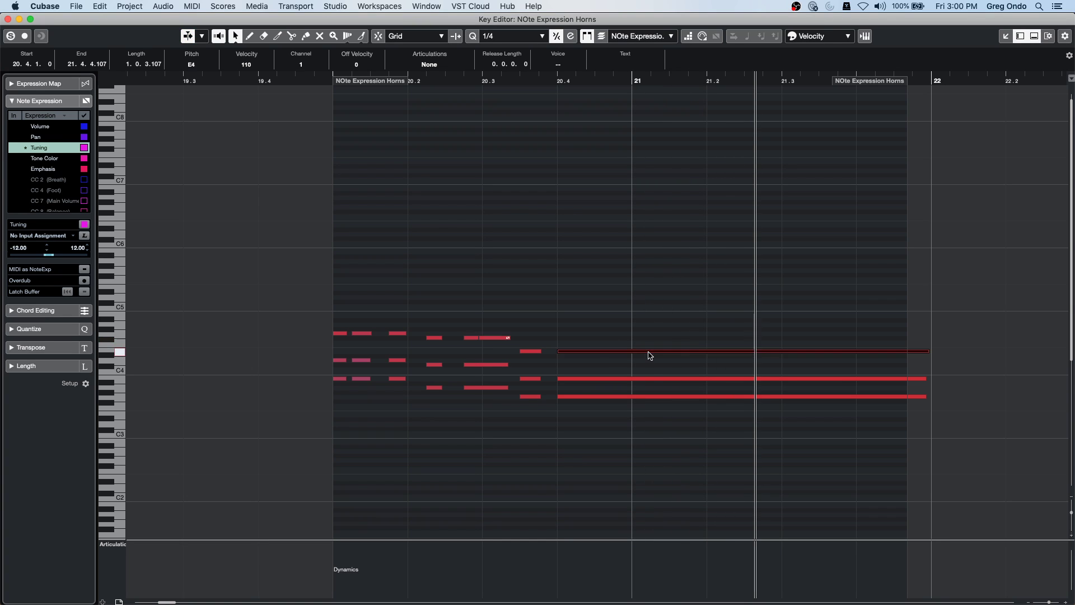
double_click(647, 355)
left_click(48, 128)
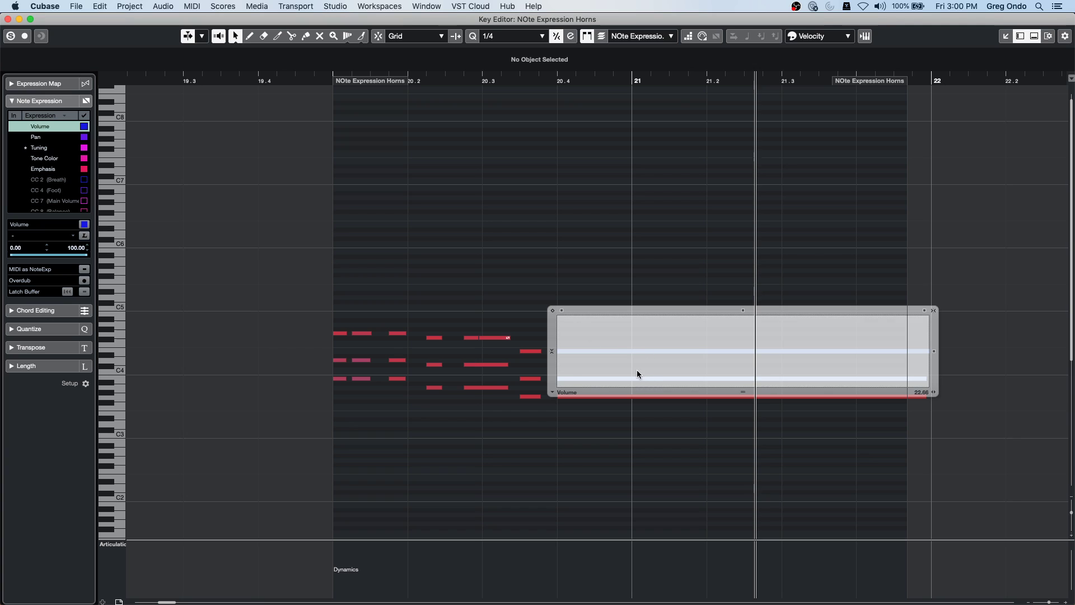
right_click(606, 360)
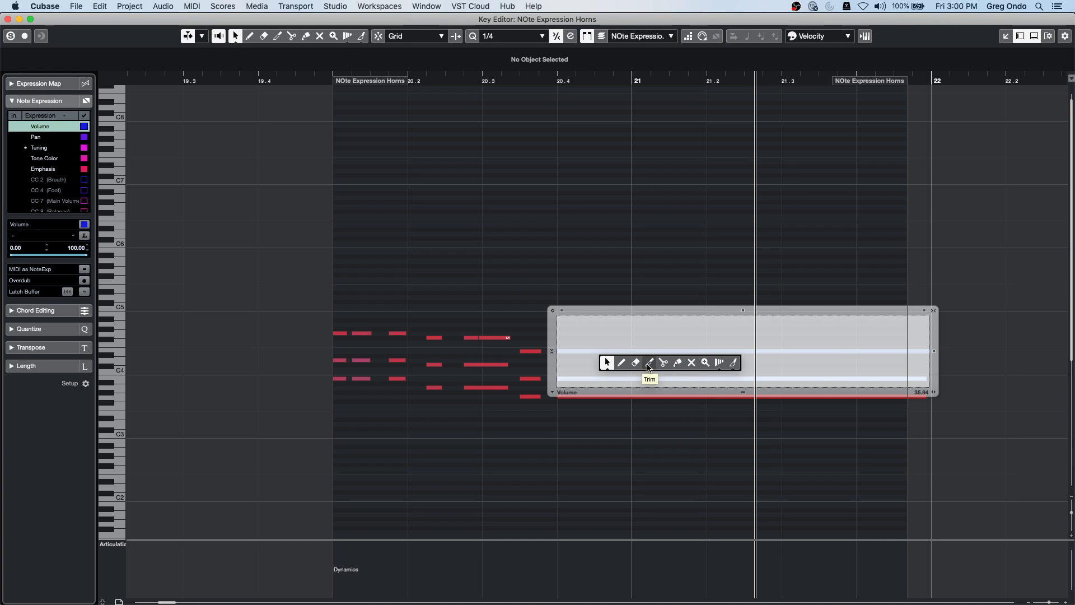
left_click(621, 362)
mouse_move(596, 378)
left_mouse_down()
mouse_move(695, 341)
mouse_move(900, 320)
left_mouse_up()
right_click(533, 398)
left_click(539, 402)
key("Escape")
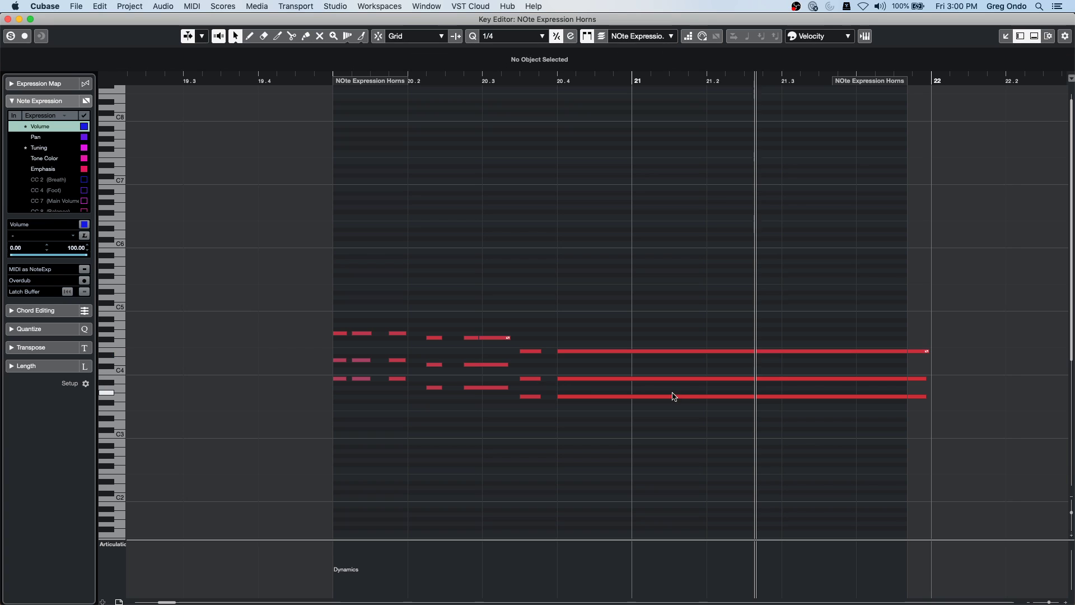
Step: Draw a freehand Volume expression curve alternating between low and high levels along the long B3 note starting at 20.4
double_click(608, 379)
right_click(628, 396)
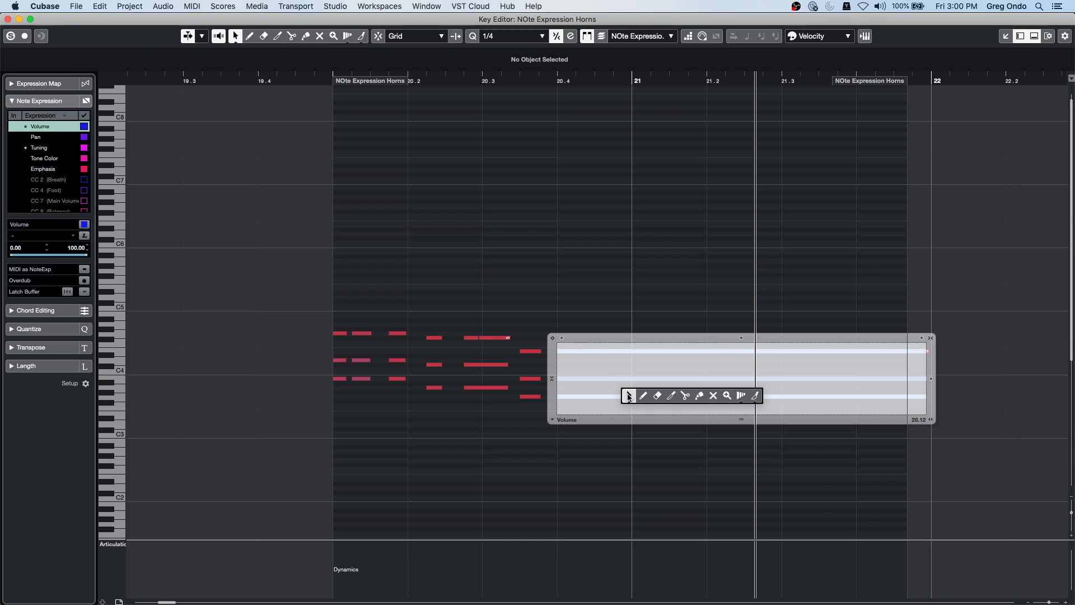
left_click(642, 396)
left_click(579, 403)
left_click_drag(582, 400, 925, 396)
mouse_move(927, 343)
left_mouse_down()
mouse_move(623, 348)
mouse_move(803, 402)
mouse_move(832, 380)
left_mouse_up()
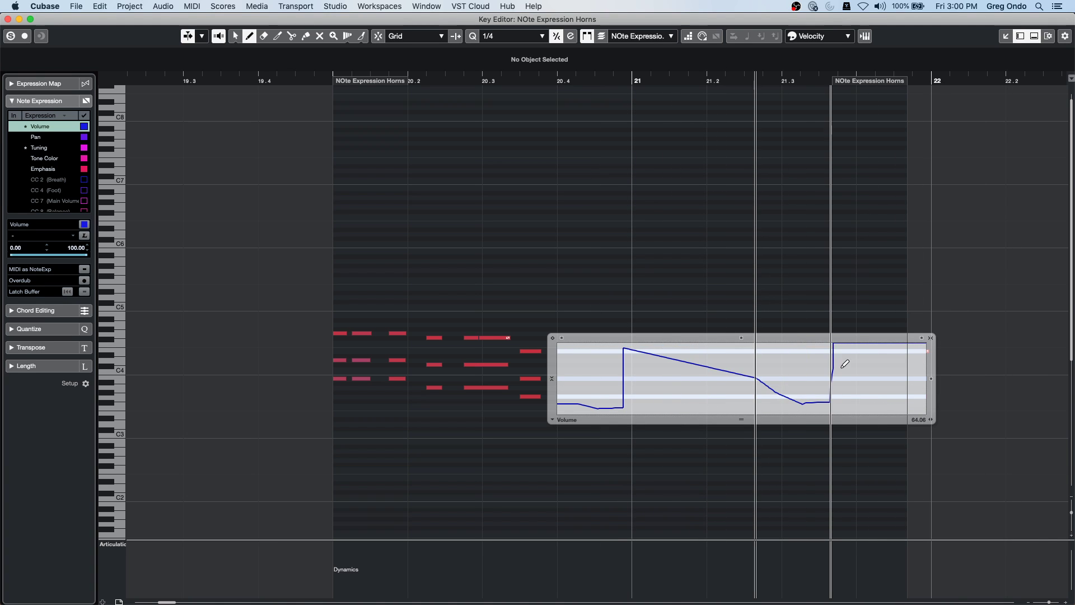
right_click(693, 293)
left_click(689, 297)
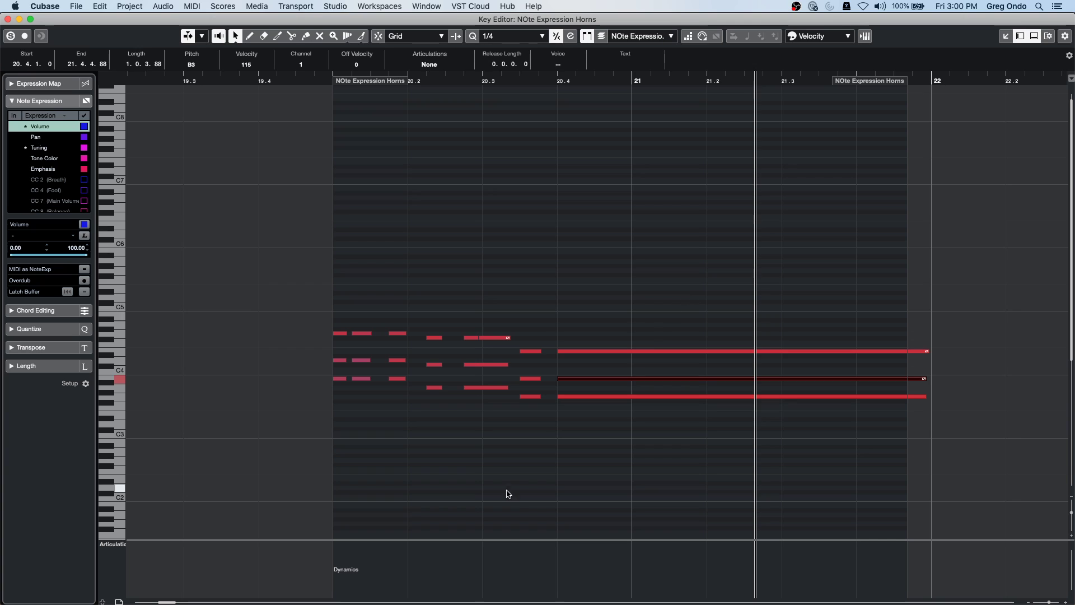
Step: Draw a Volume expression curve on the long G3 note at 20.4, rising from low and levelling off at about 70
left_click(597, 398, "alt")
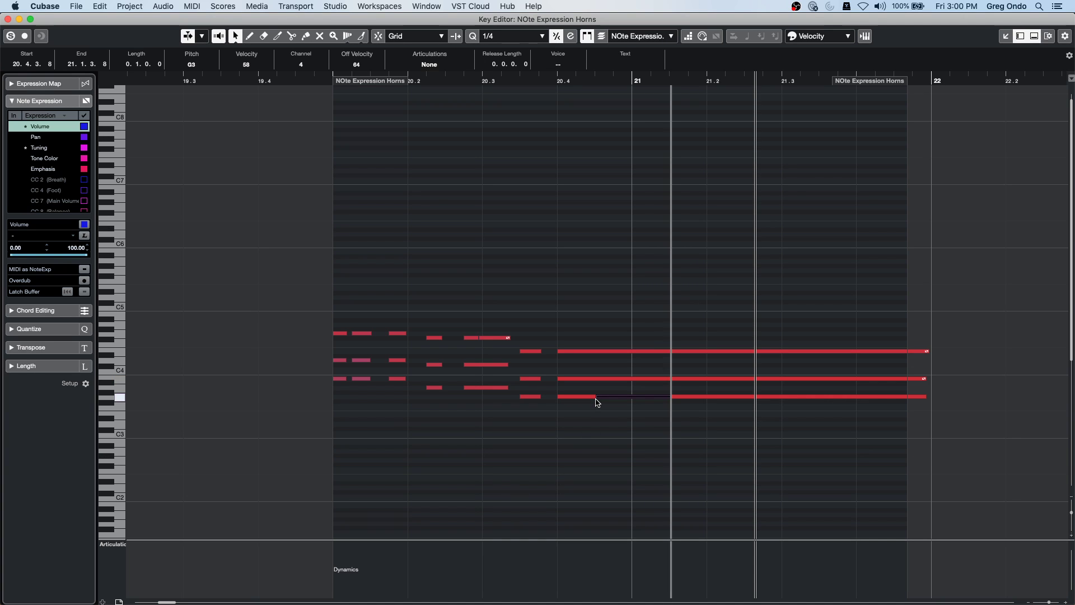
left_click(647, 435)
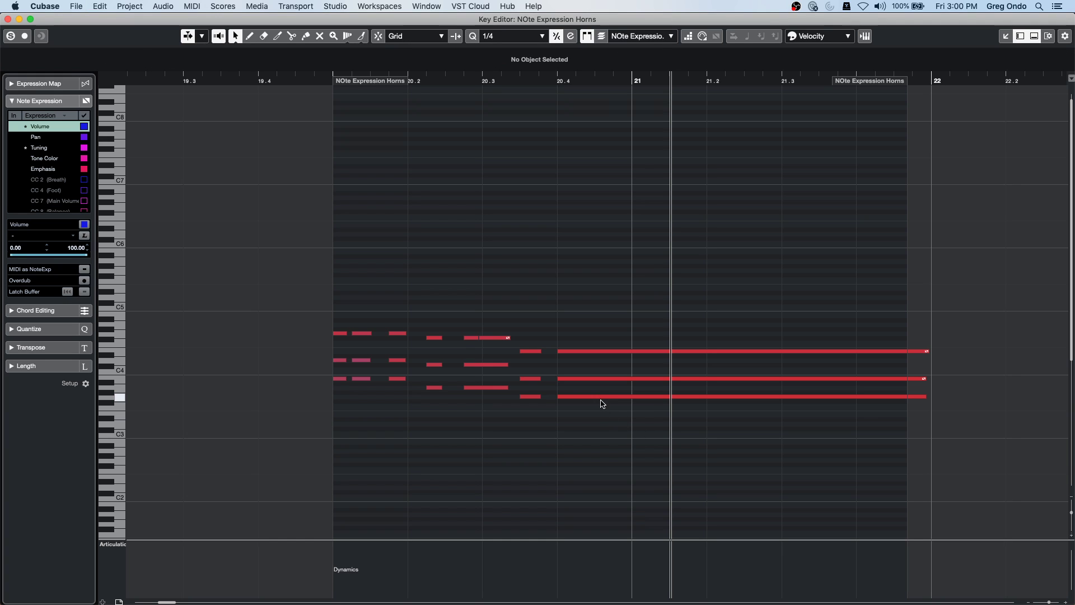
left_click(602, 401)
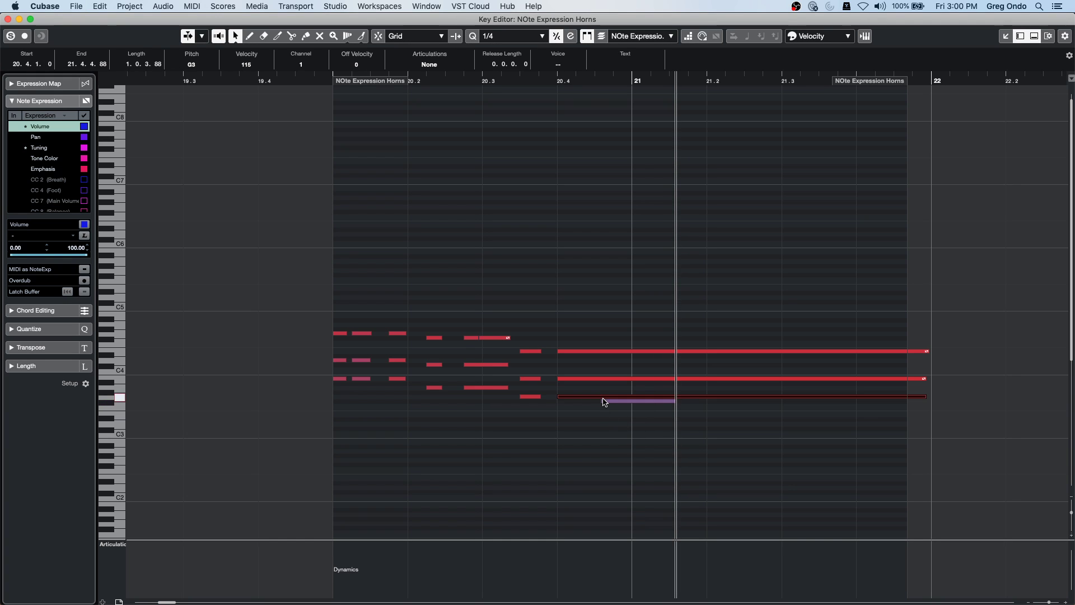
double_click(603, 401)
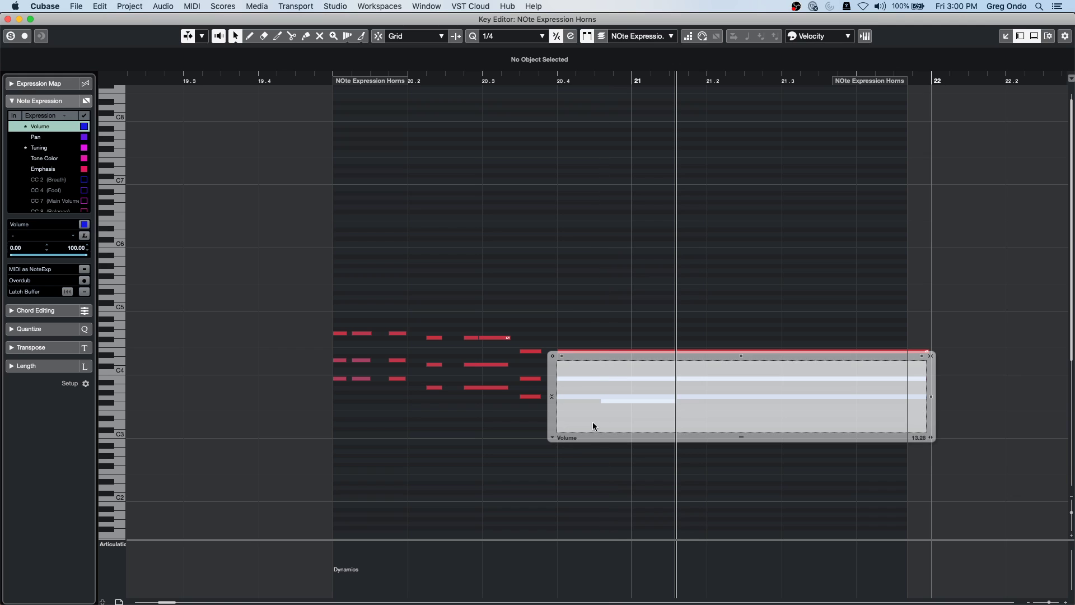
right_click(592, 421)
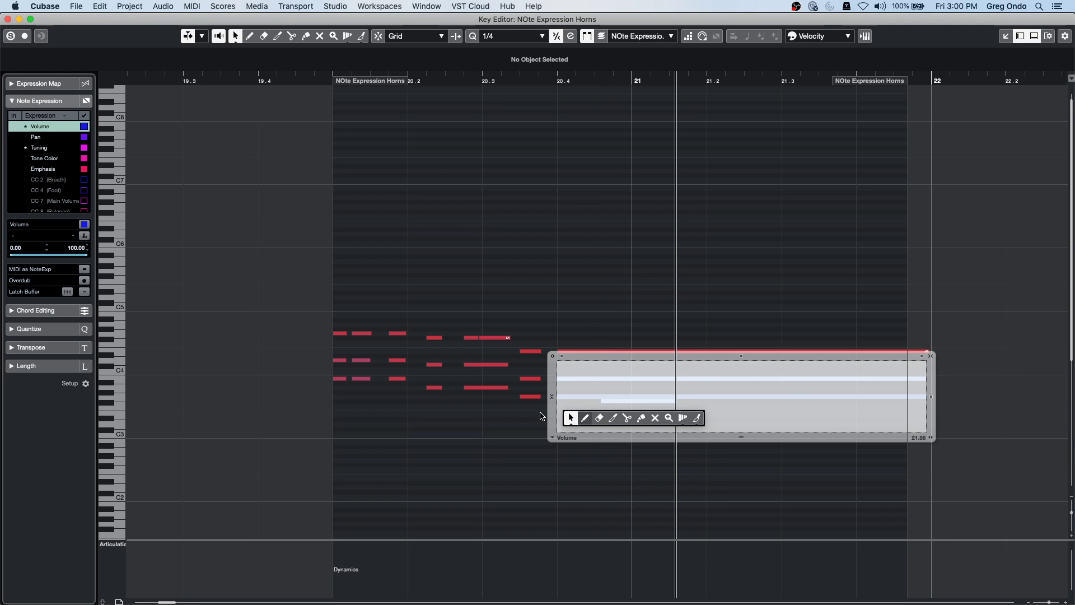
left_click(612, 417)
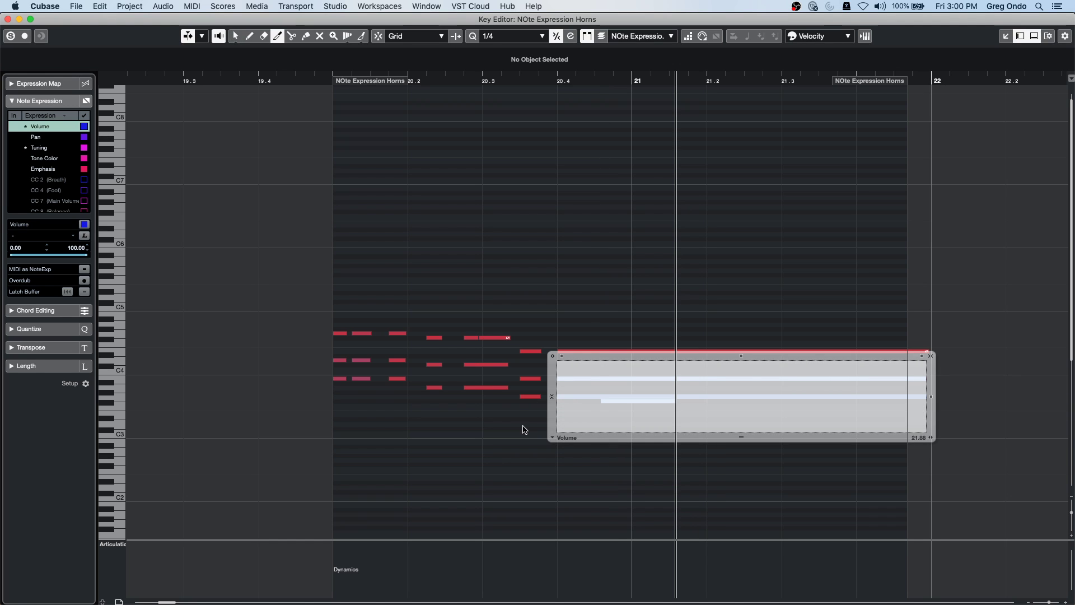
right_click(585, 419)
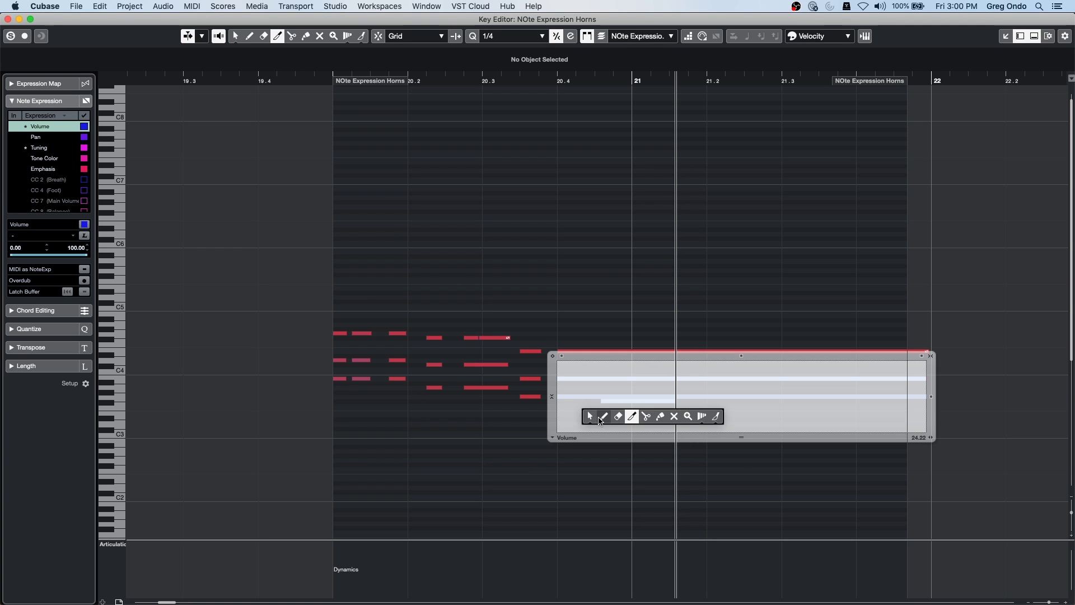
left_click(599, 418)
left_click_drag(589, 427, 673, 381)
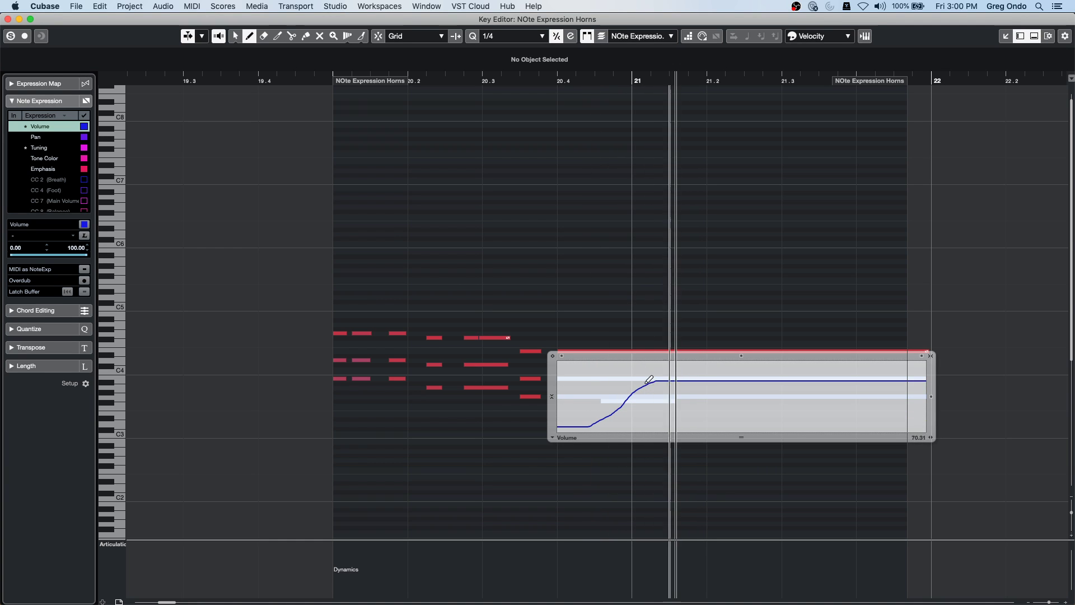
Step: Play back the horns part from just before bar 20, stop it, and close the separate Key Editor window
left_click(307, 77)
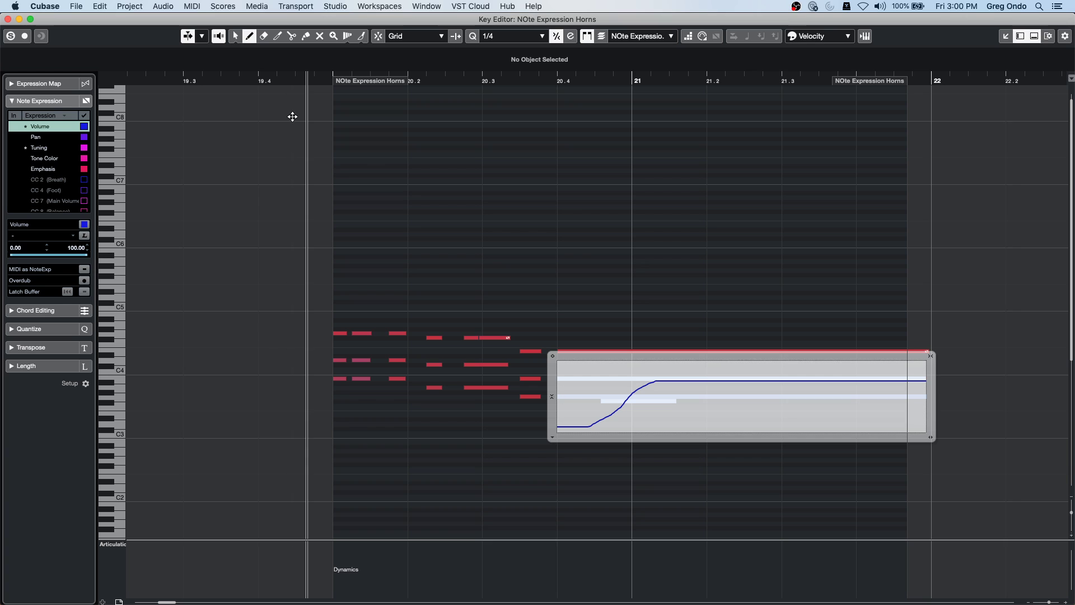
right_click(287, 184)
left_click(289, 188)
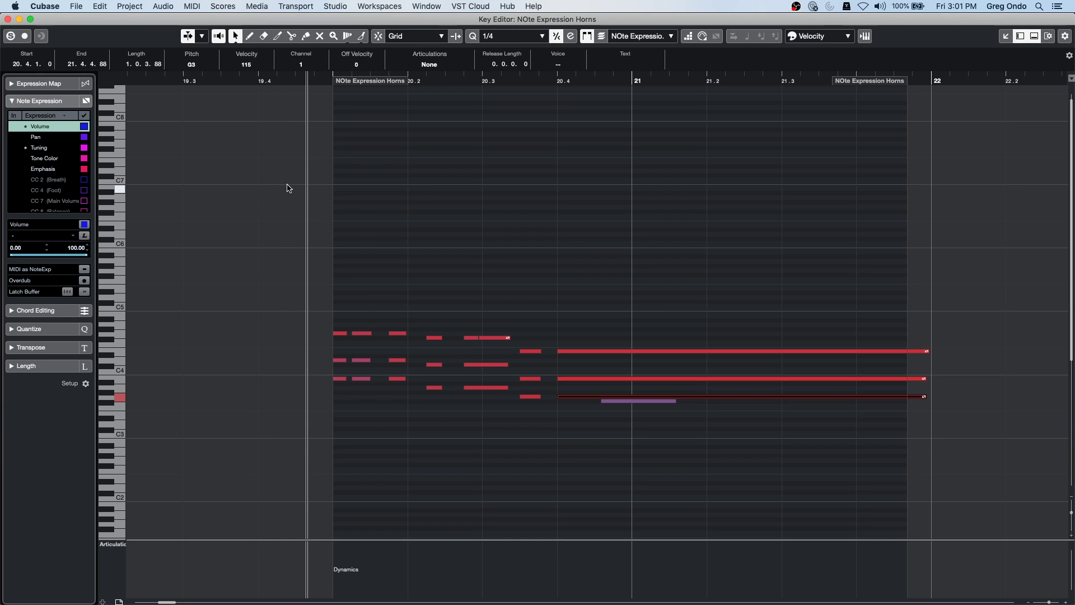
key("space")
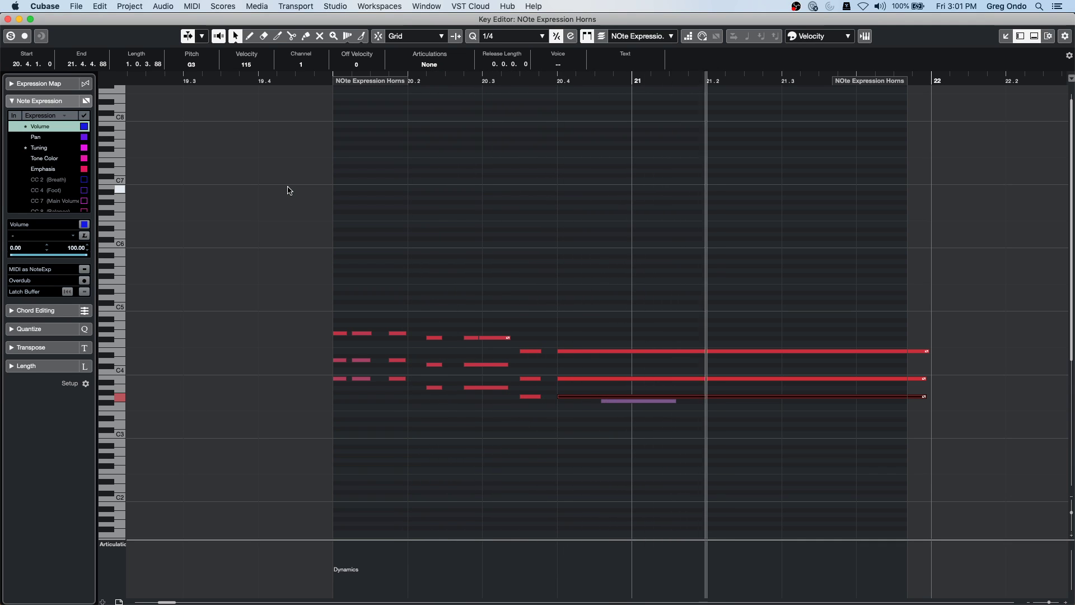
key("space")
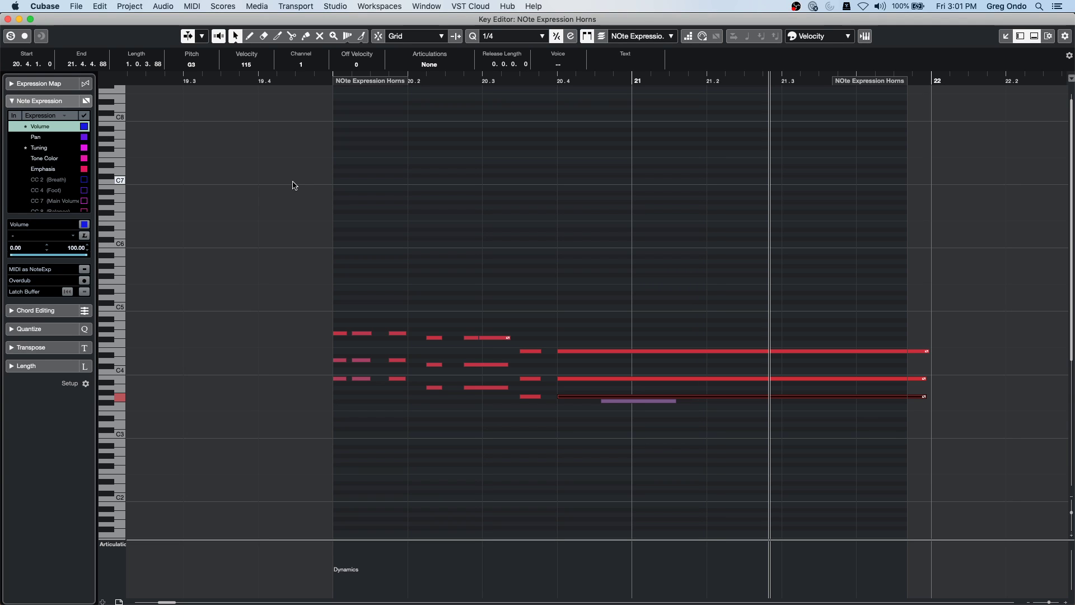
left_click(8, 19)
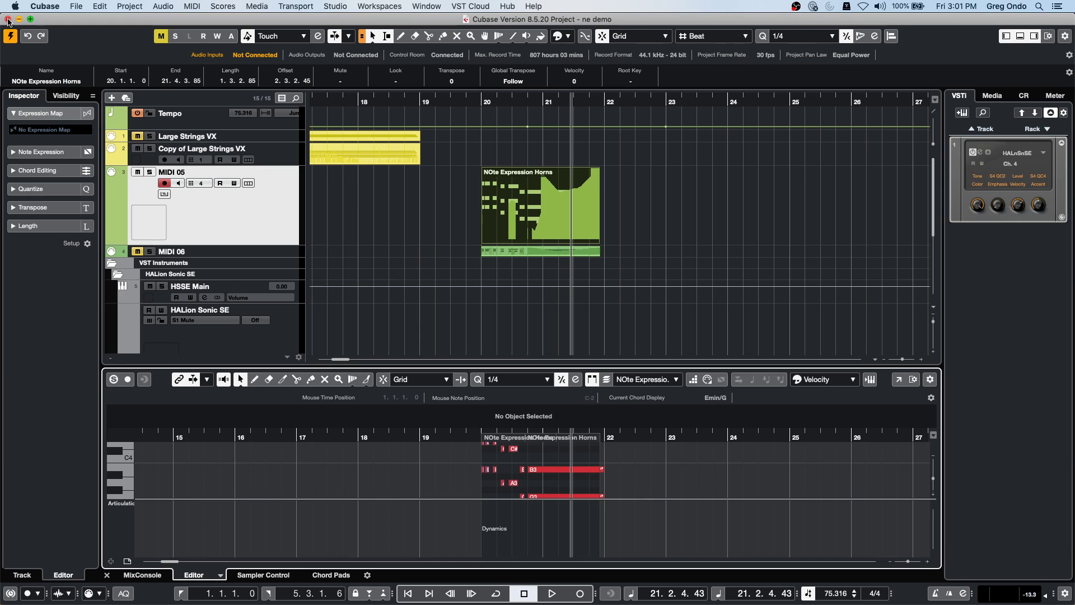
Step: Show the MixConsole below the project and add one stereo audio track with Talkback as input and Stereo Out as output
left_click(156, 576)
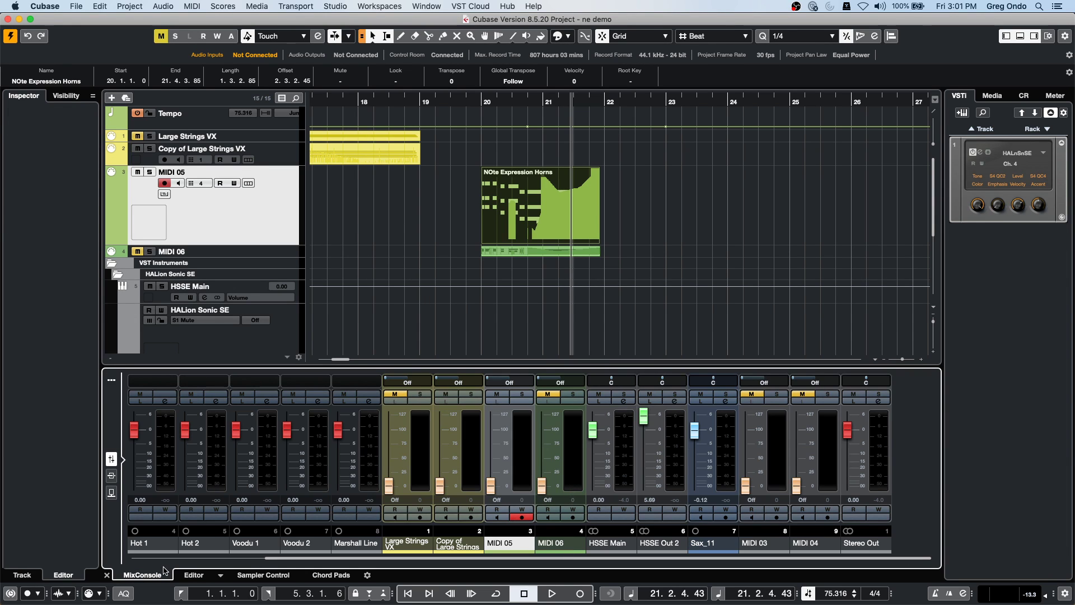
right_click(217, 209)
mouse_move(263, 213)
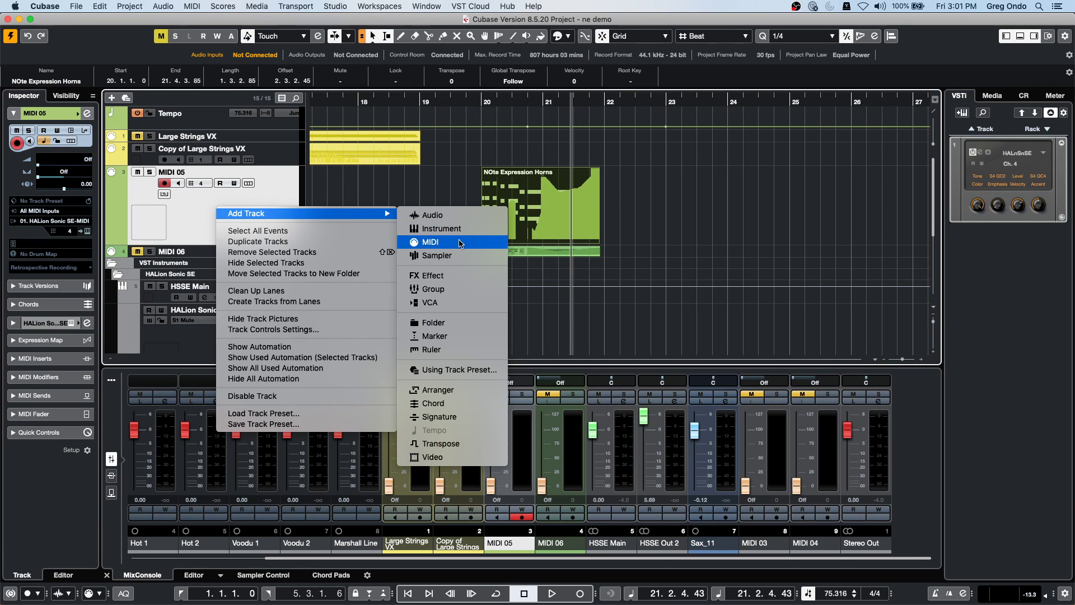
left_click(442, 216)
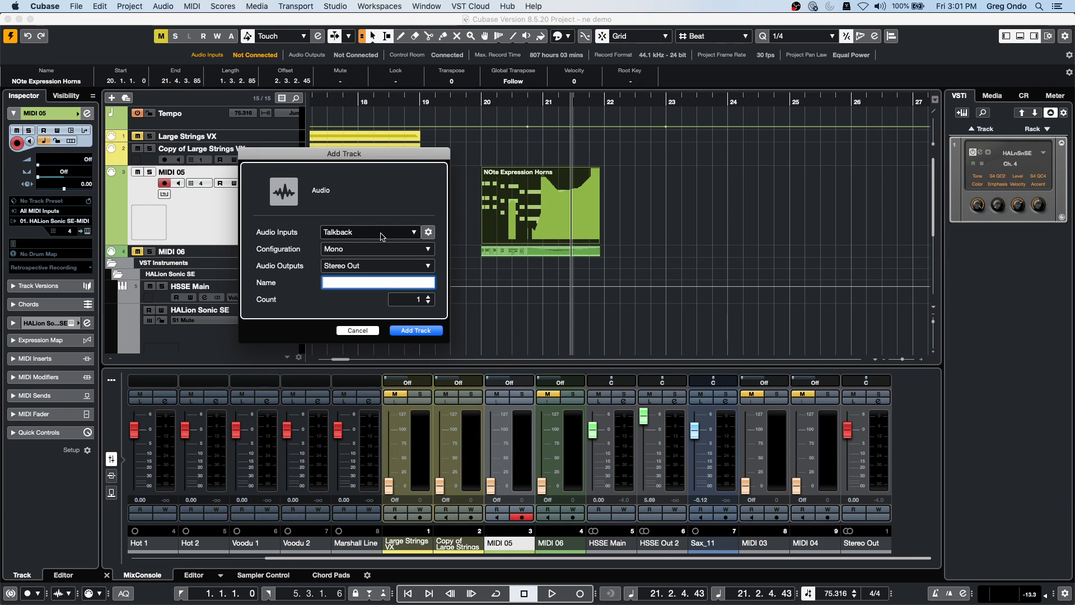
left_click(382, 234)
left_click(370, 222)
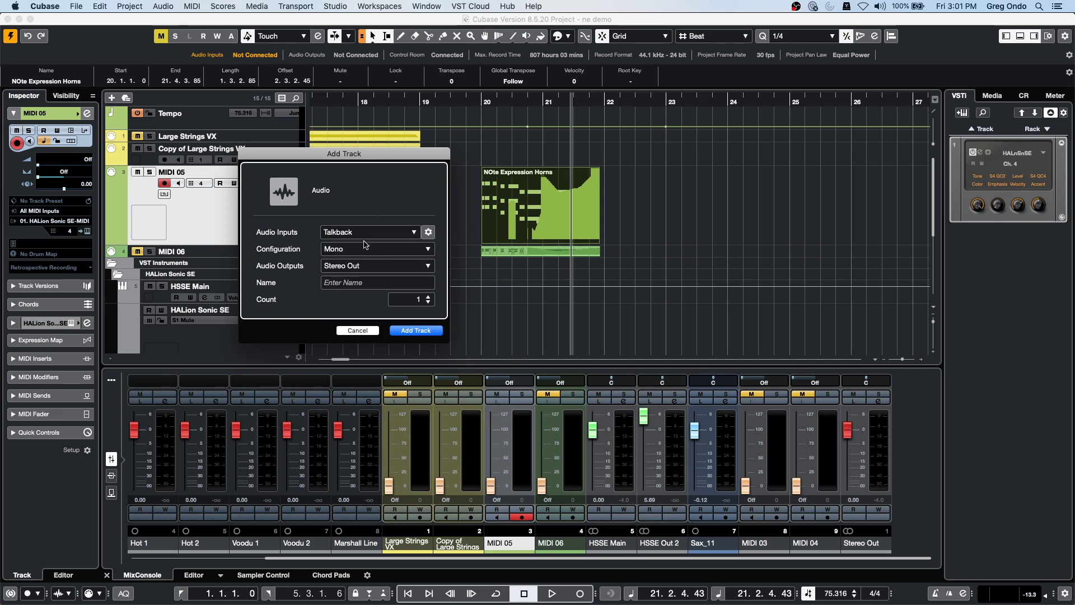
left_click(358, 249)
left_click(359, 261)
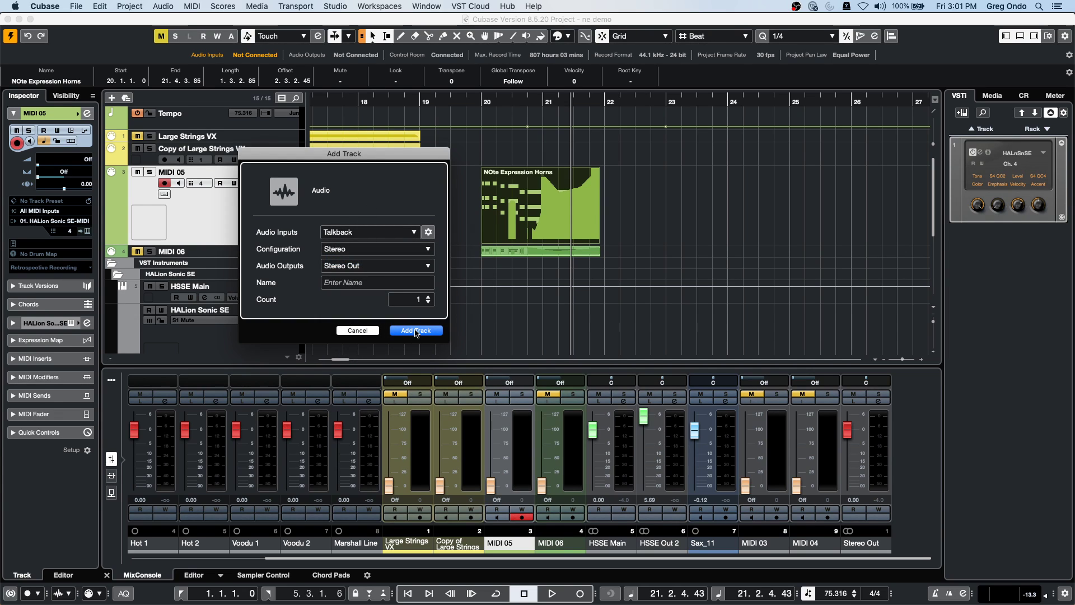
left_click(415, 330)
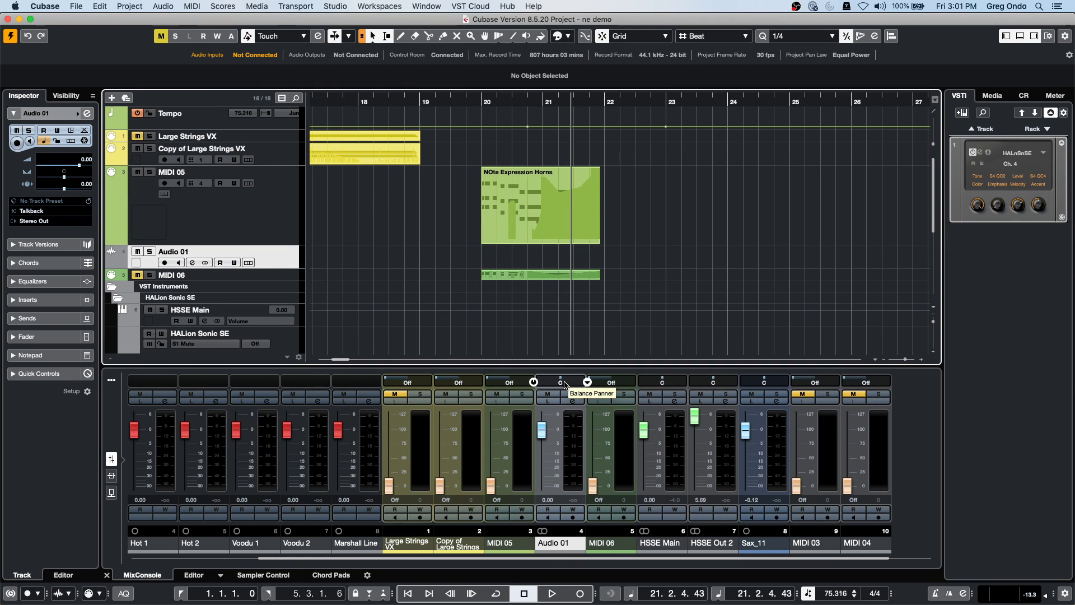
Step: Pan the Audio 01 channel to about L24 and switch its panner to Stereo Combined Panner
mouse_move(561, 347)
left_mouse_down()
mouse_move(526, 348)
mouse_move(549, 348)
left_mouse_up()
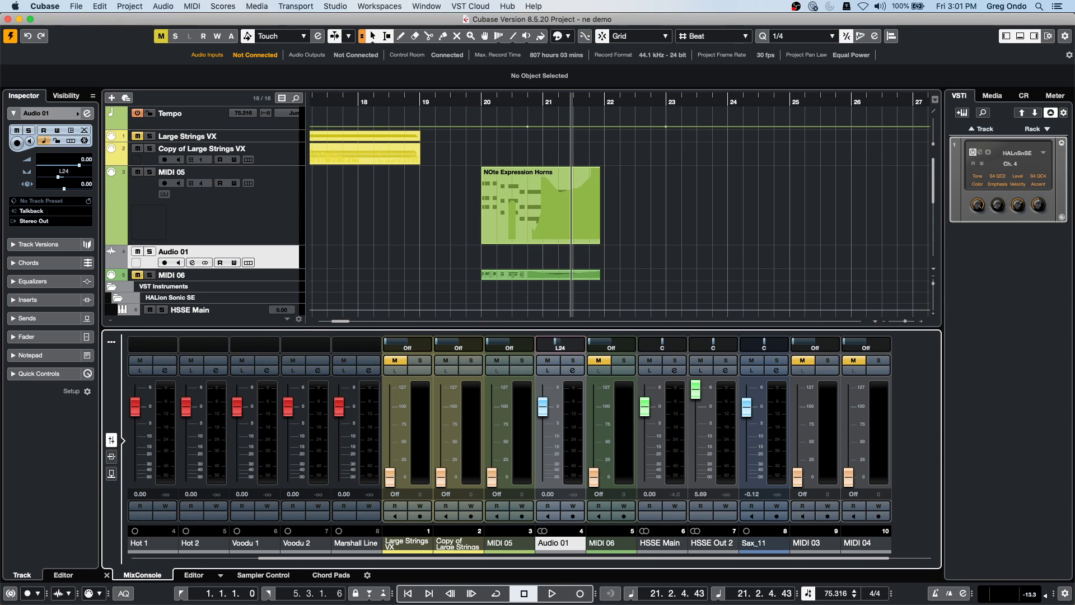
right_click(583, 346)
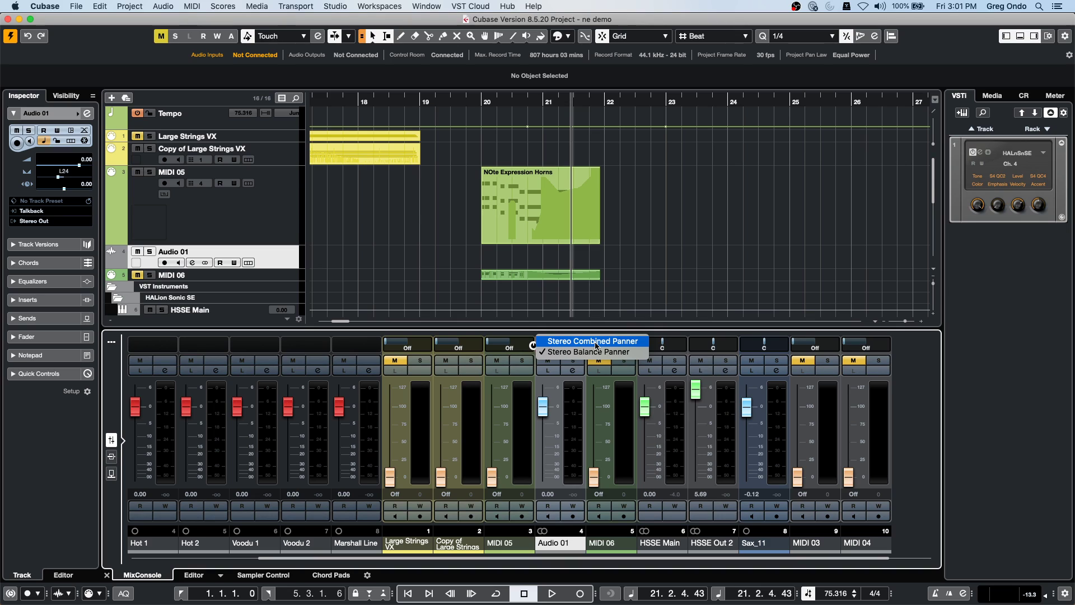
left_click(595, 342)
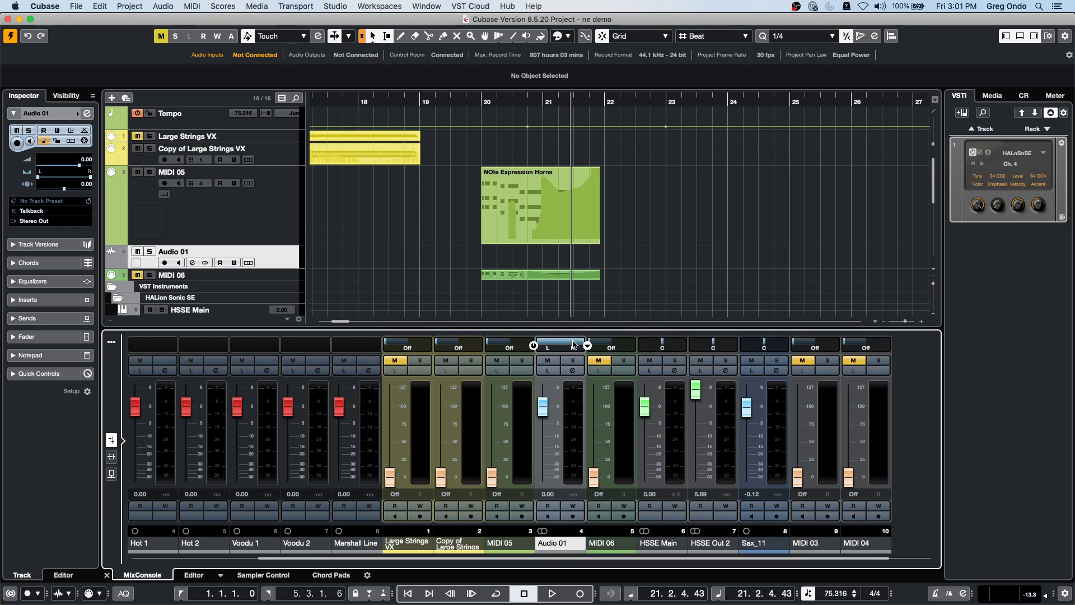
Step: Adjust the position and width of Audio 01's combined panner, ending at about L89 and R58
left_click_drag(569, 340, 564, 305)
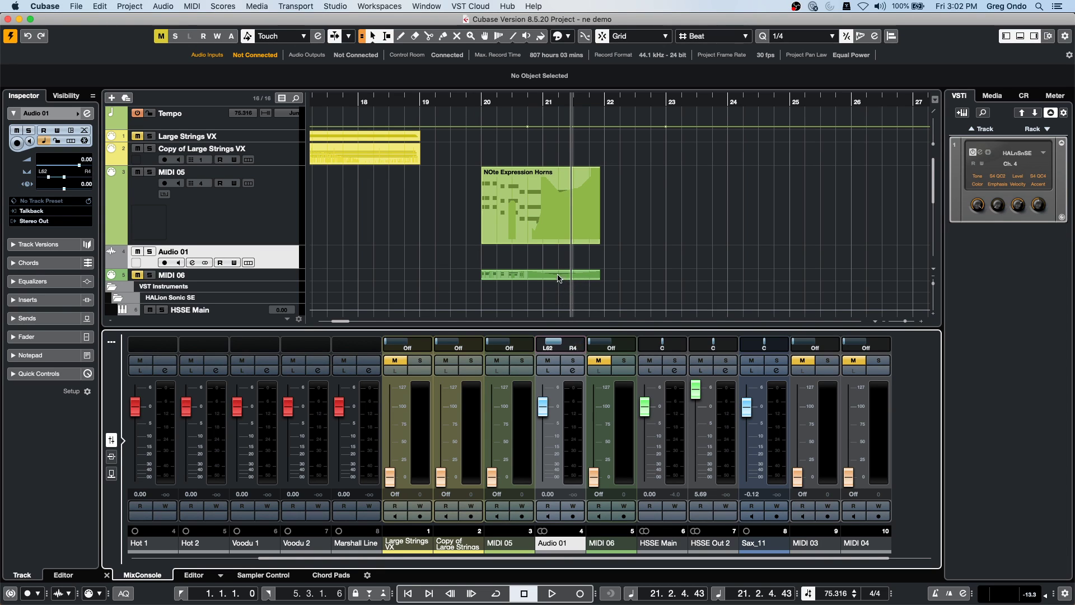
left_click_drag(564, 280, 569, 316)
left_click_drag(567, 279, 560, 182)
left_click_drag(571, 271, 561, 317)
Step: Switch the Audio 01 channel back to the Stereo Balance Panner
right_click(586, 347)
left_click(586, 344)
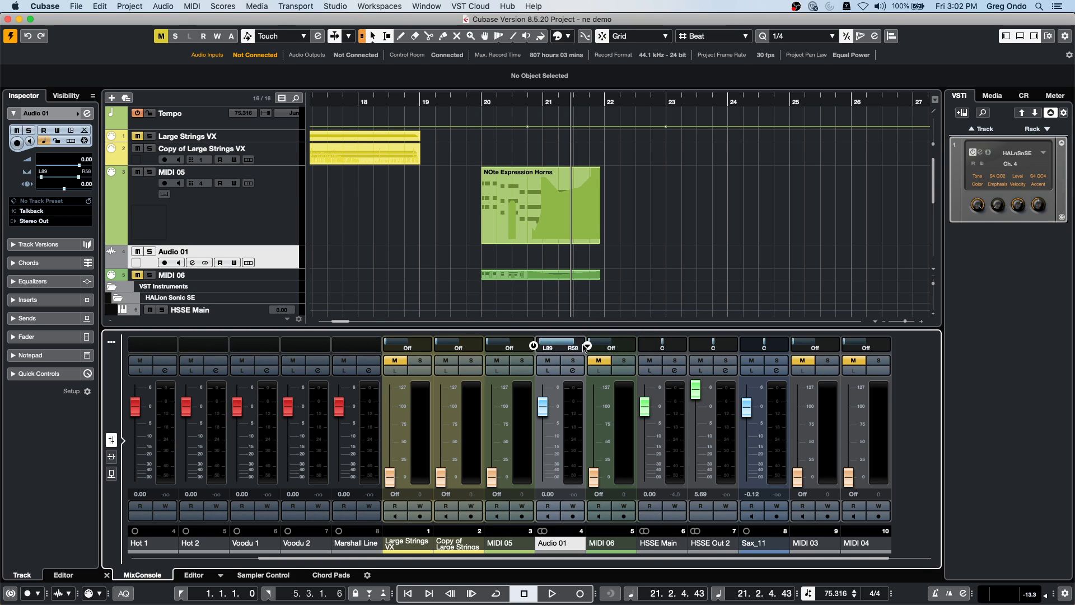
left_click(587, 347)
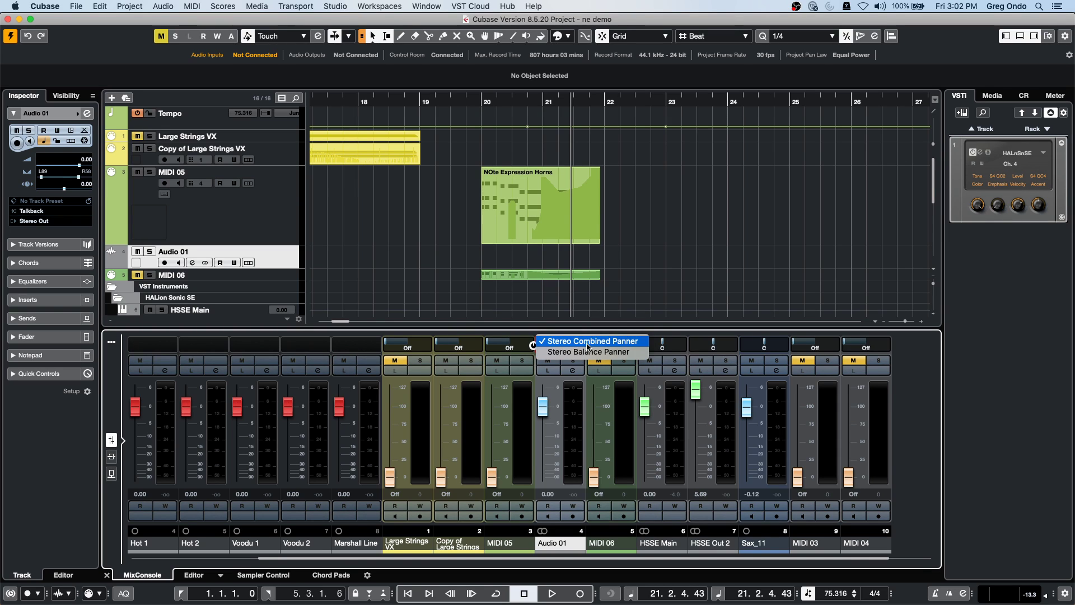
left_click(580, 352)
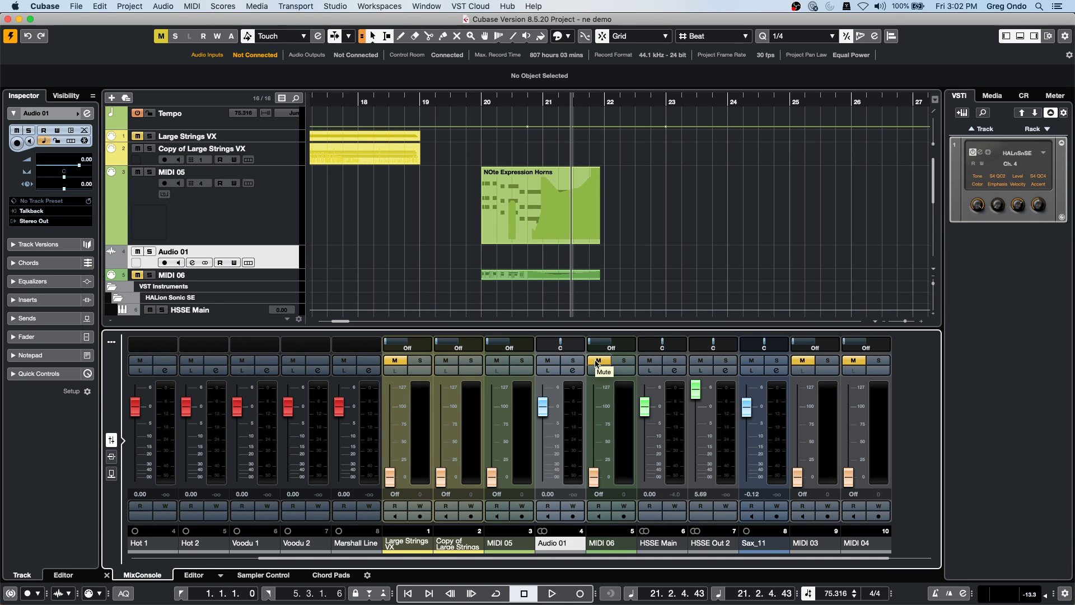
Step: Check the Steinberg UR24C buffer size choices in Studio Setup, keep 128 samples, and close the setup
left_click(346, 8)
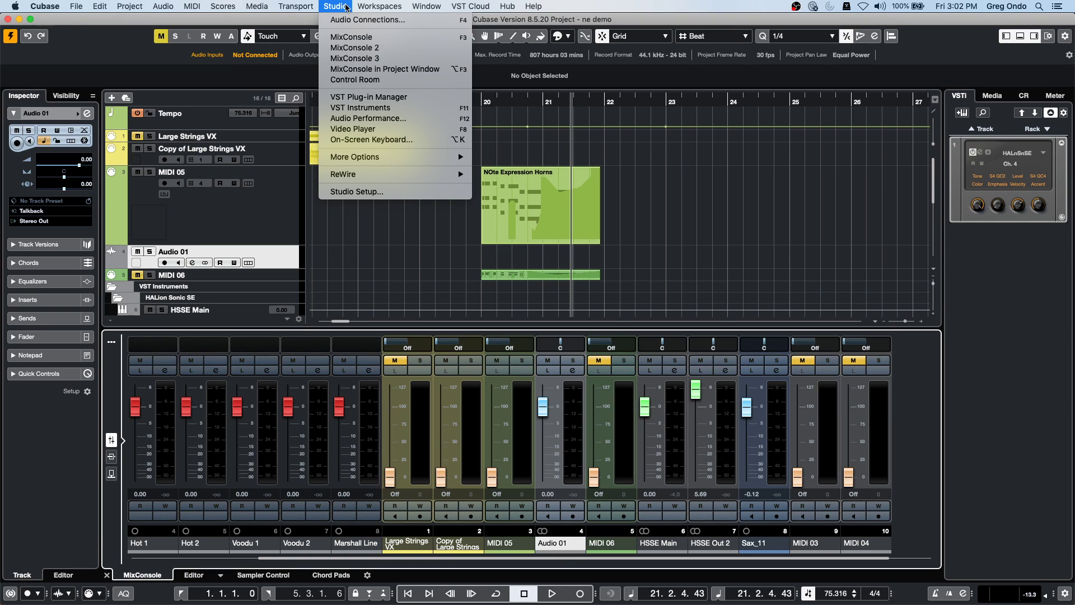
left_click(368, 193)
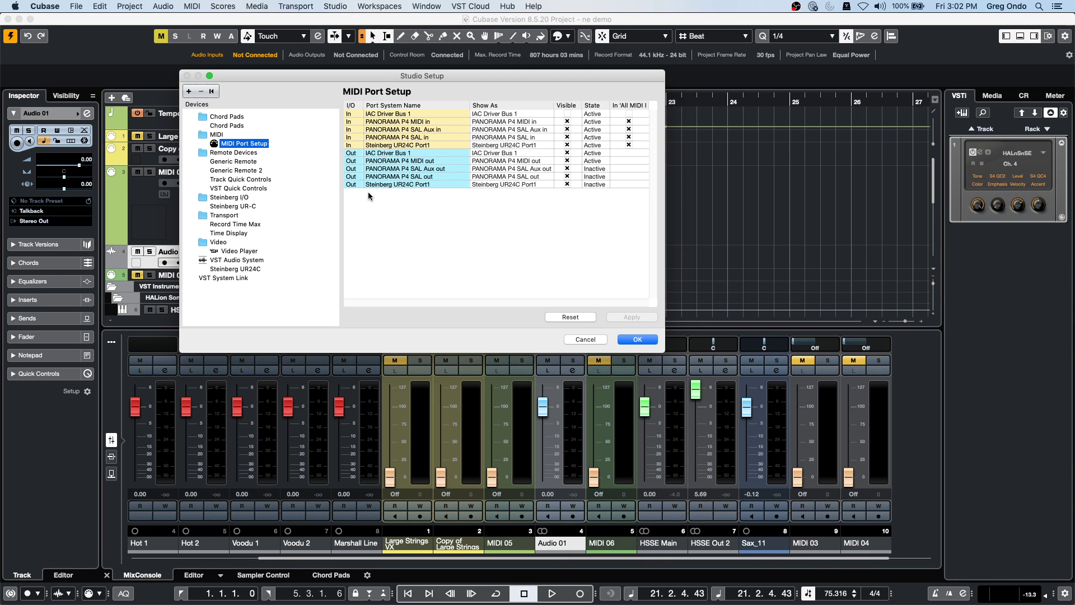
left_click(244, 269)
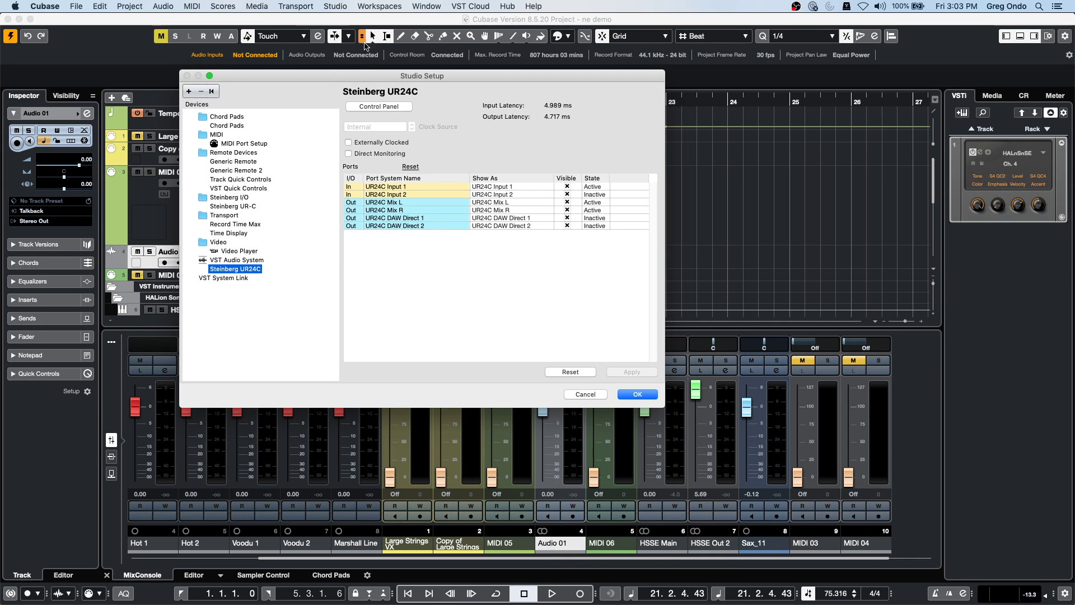
left_click(390, 106)
left_click(313, 143)
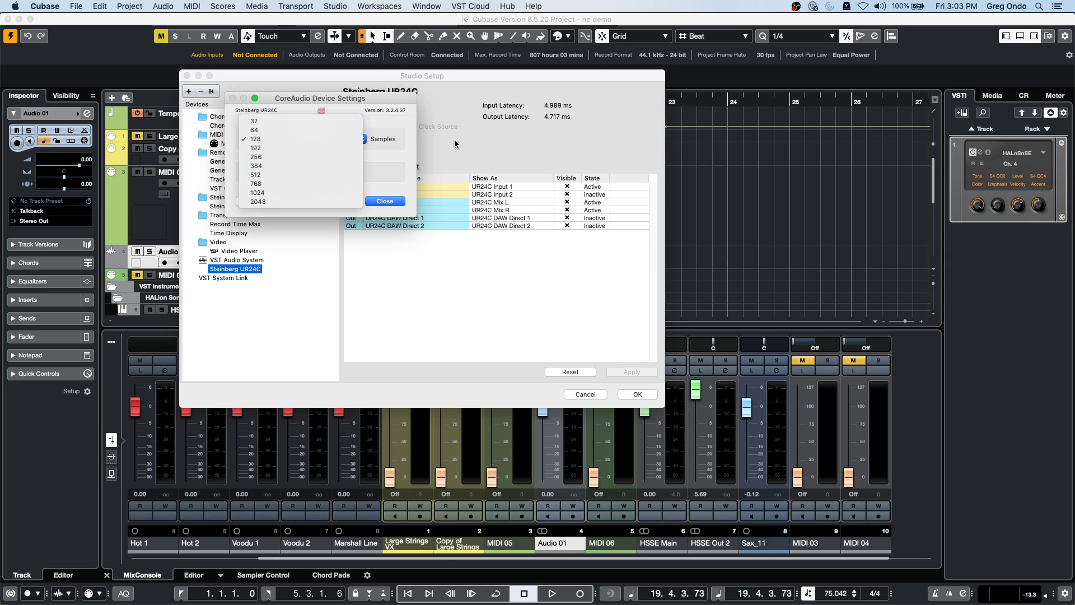
left_click(292, 140)
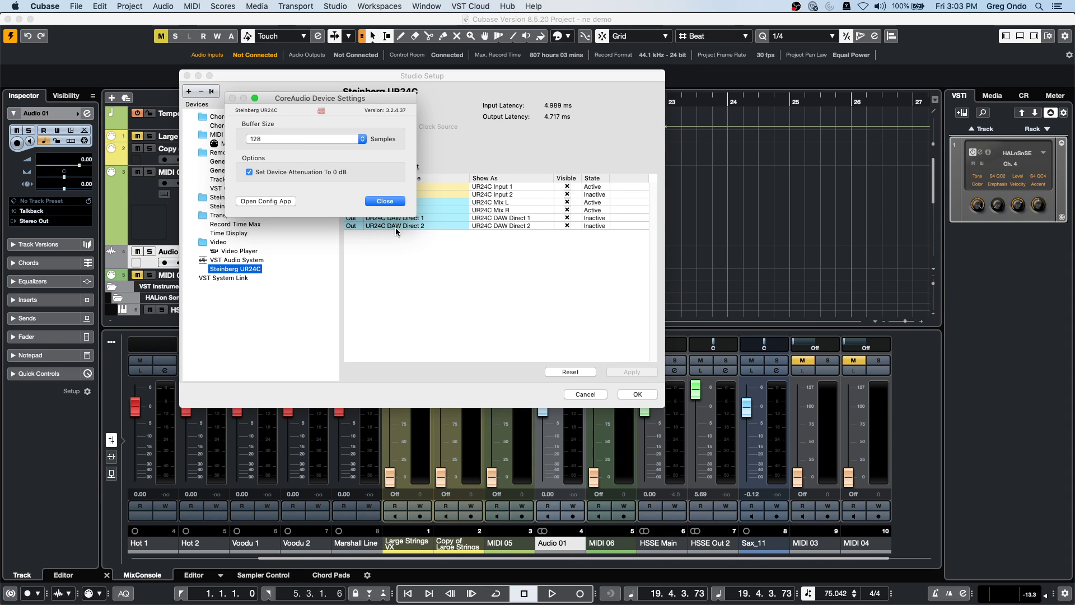
left_click(395, 202)
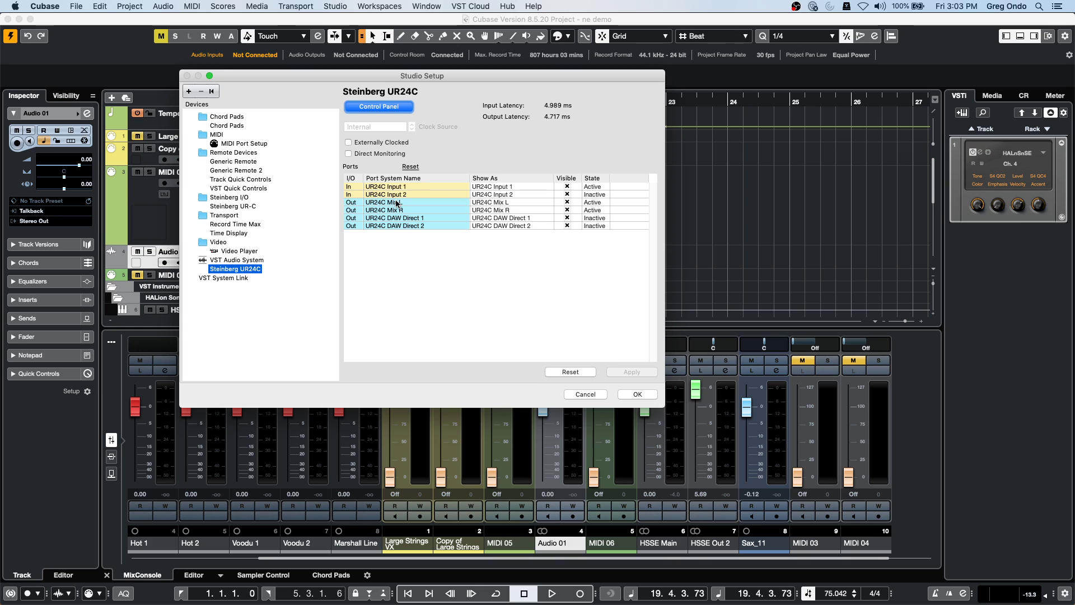
left_click(637, 394)
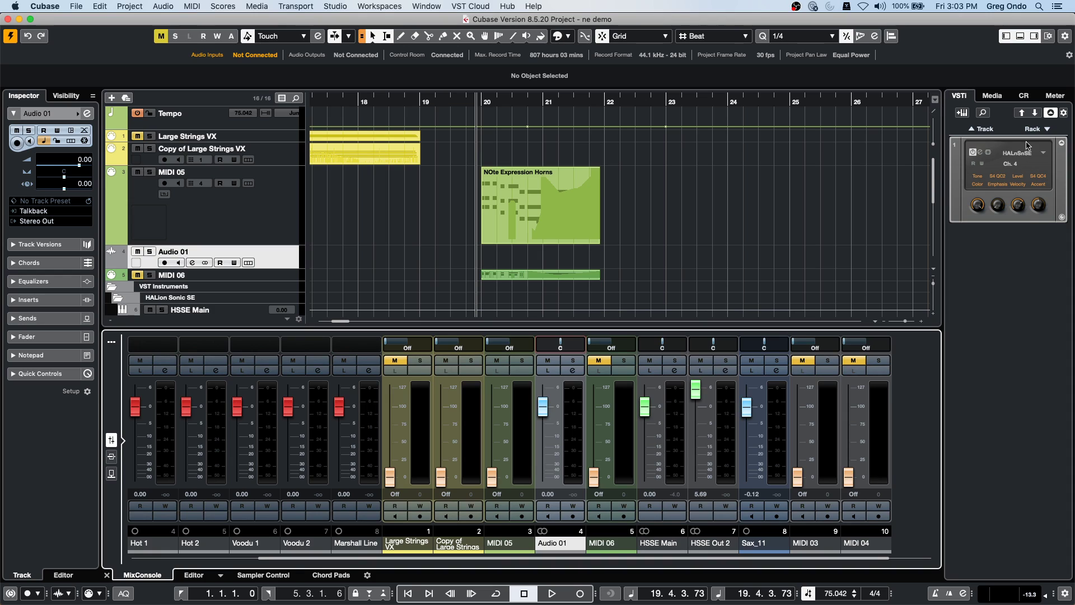
Step: Add HALion Sonic SE as a rack instrument and create a MIDI track assigned to it
left_click(1040, 130)
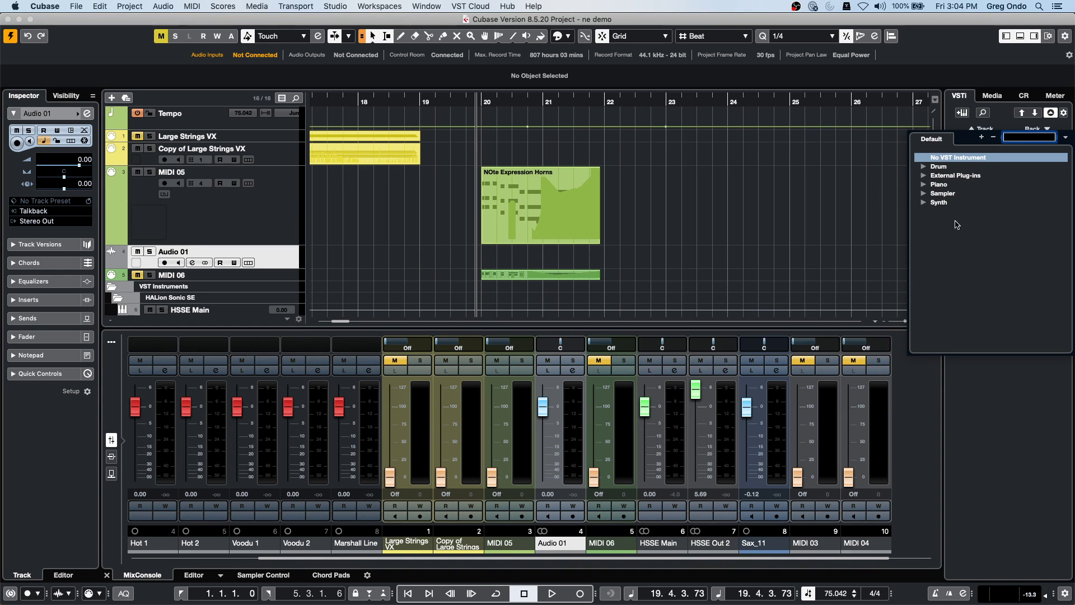
left_click(765, 170)
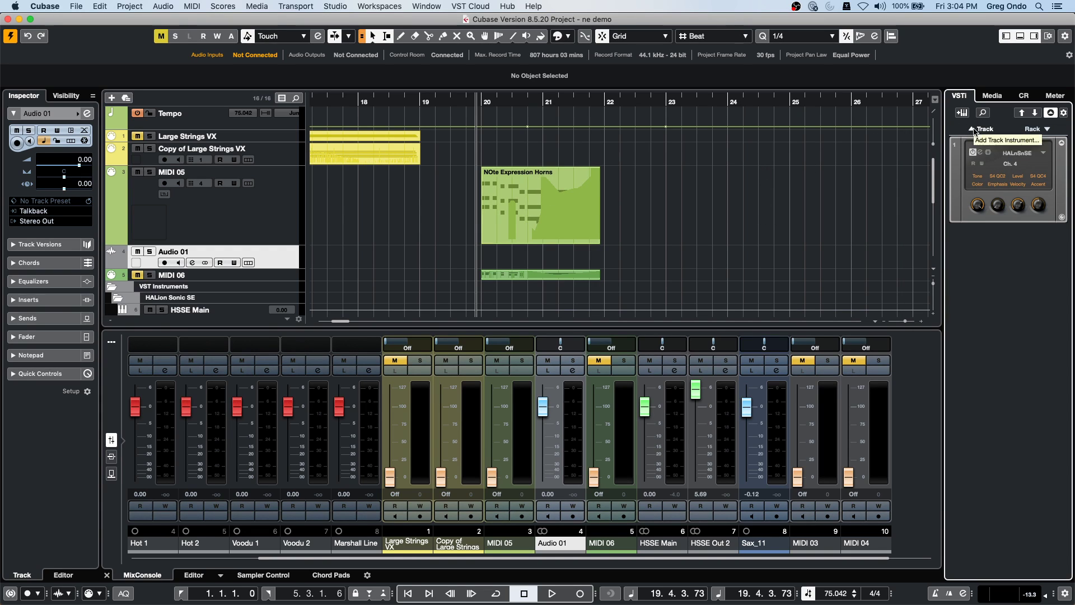
left_click(1045, 129)
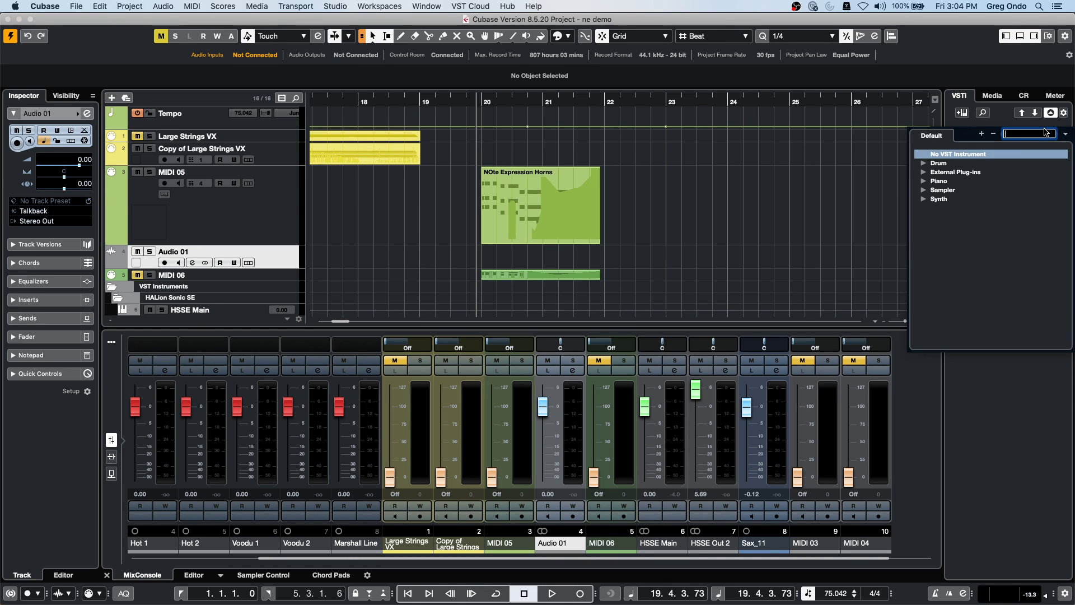
left_click(923, 200)
left_click(964, 216)
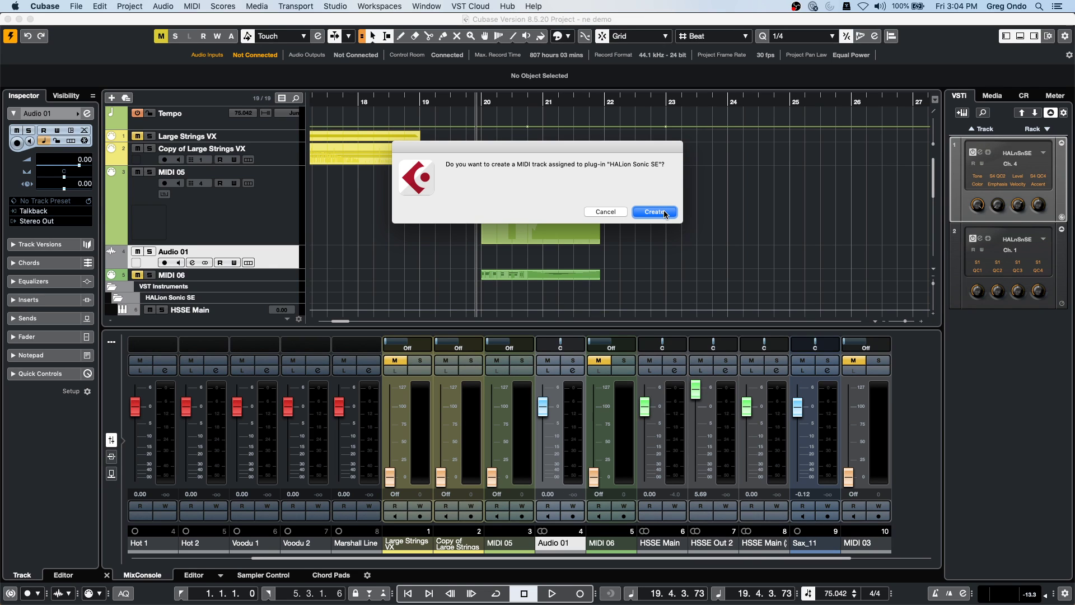
left_click(654, 212)
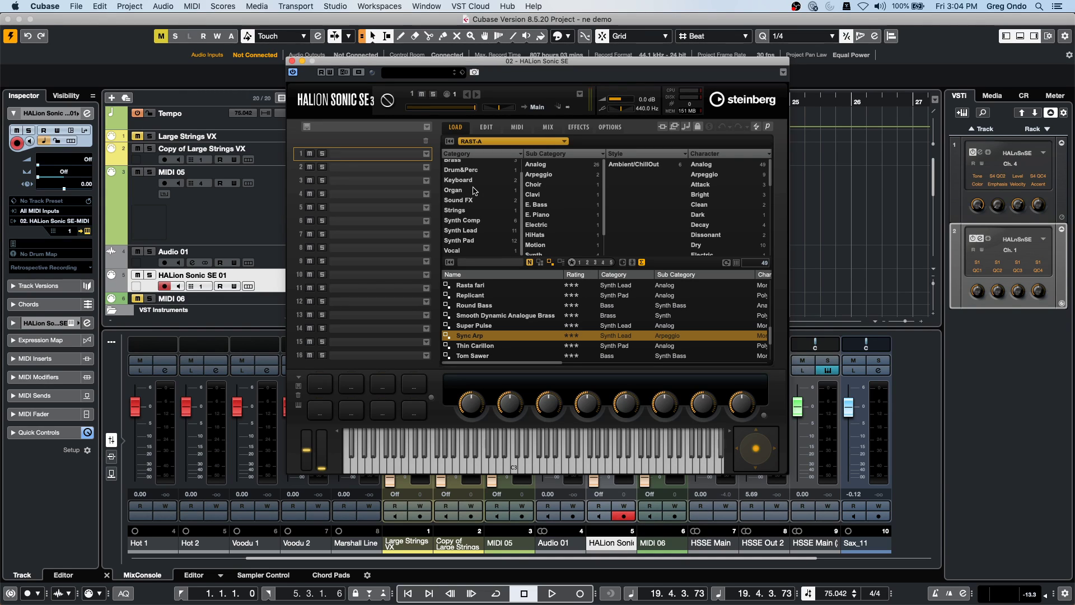
Step: Browse the RAST-A sound categories in HALion Sonic SE, filter by Keyboard, and clear the filter again
scroll(473, 193, "up", 2)
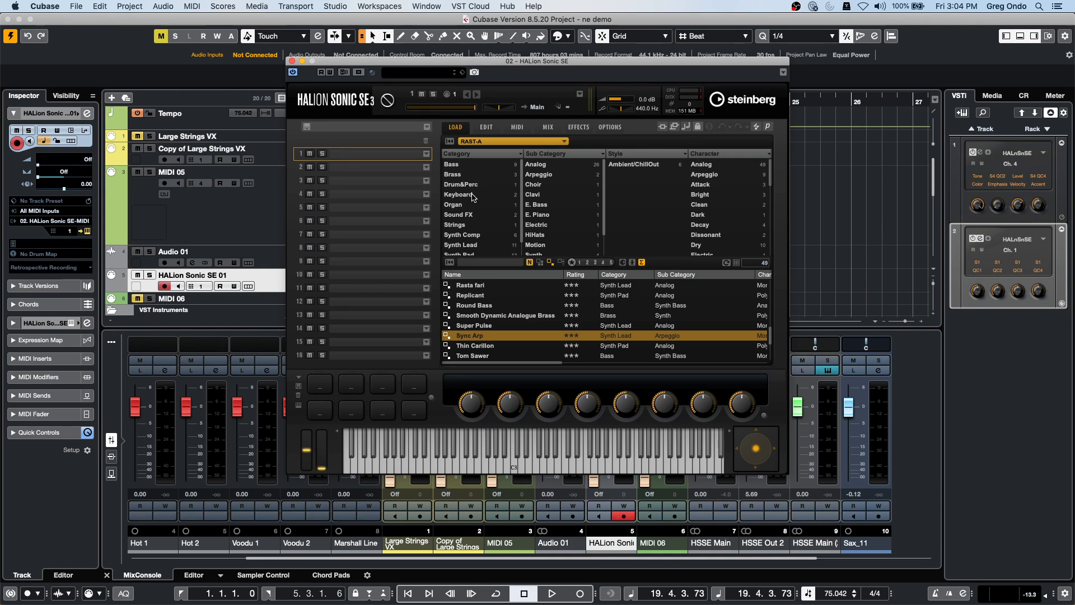
scroll(473, 197, "down", 1)
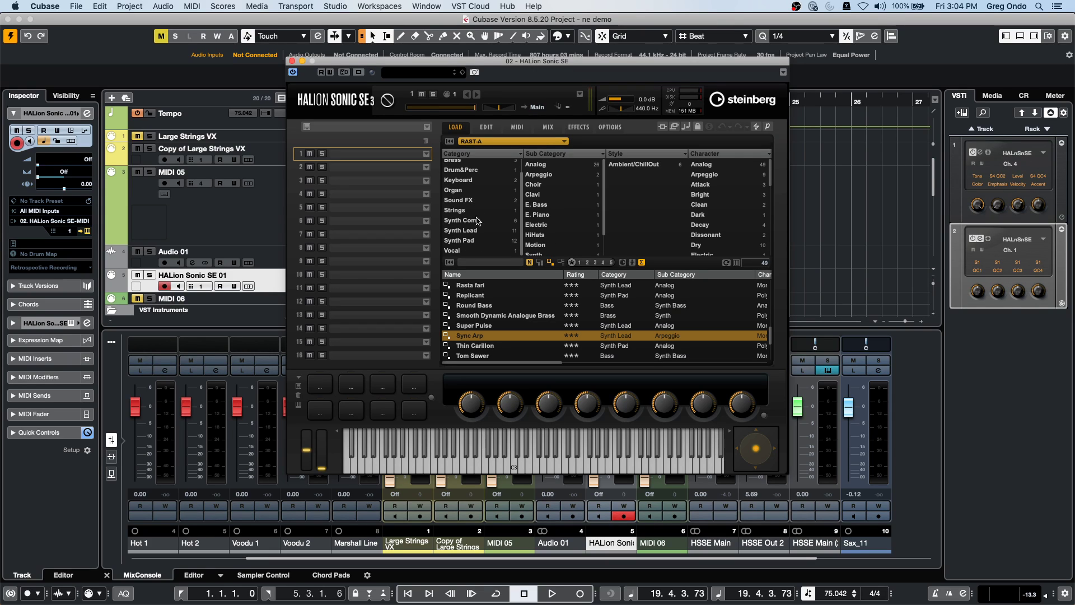
left_click(470, 180)
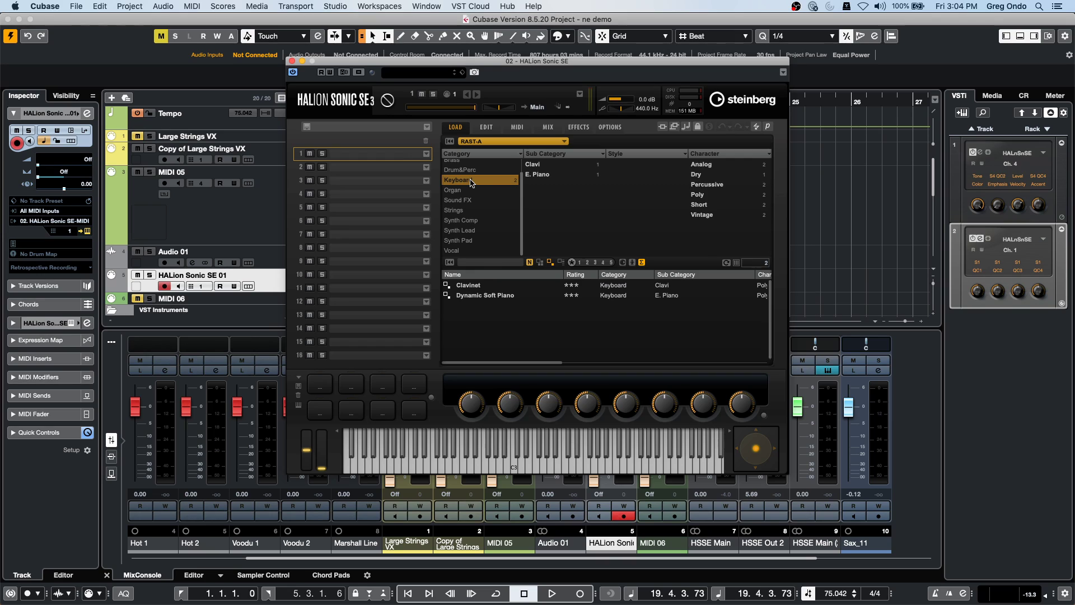
left_click(471, 181)
scroll(473, 185, "up", 2)
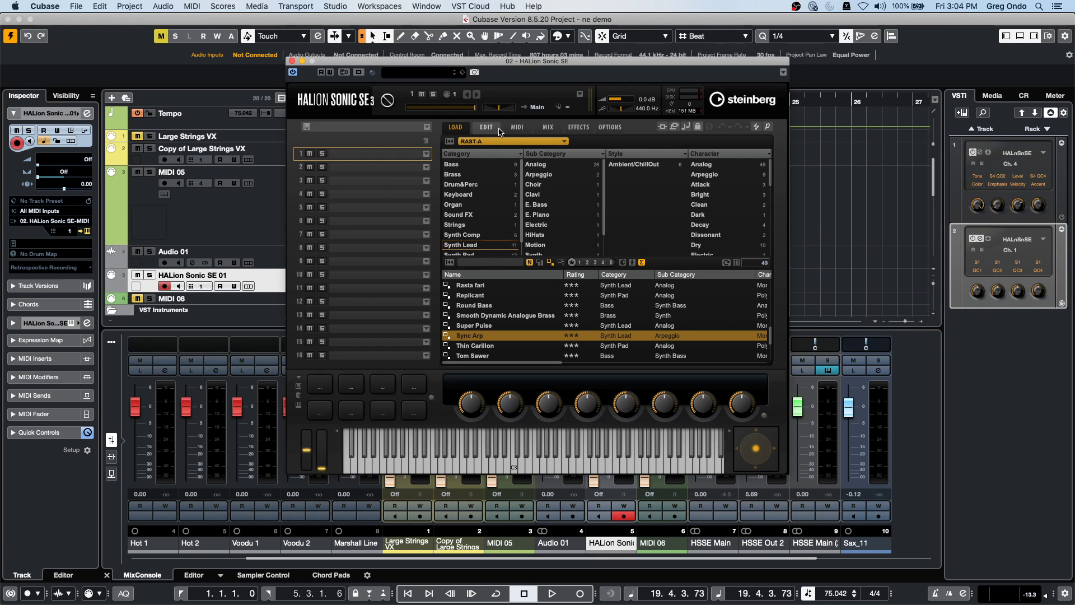
scroll(484, 208, "down", 1)
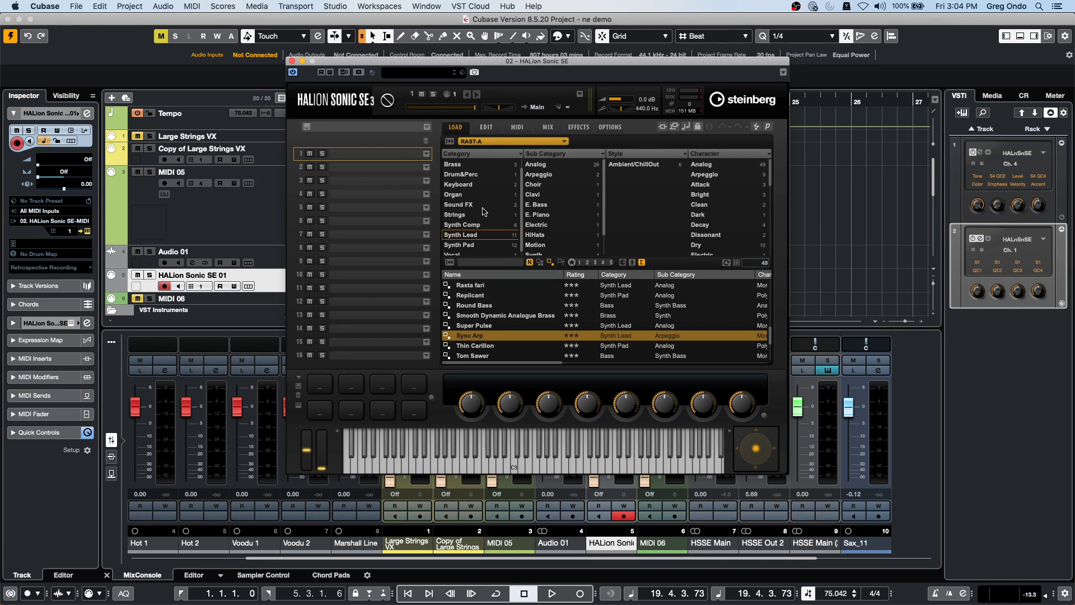
Step: Switch the HALion Sonic SE browser to the HALion Sonic SE Basic content set and select [GM 020] Church Organ
left_click(504, 141)
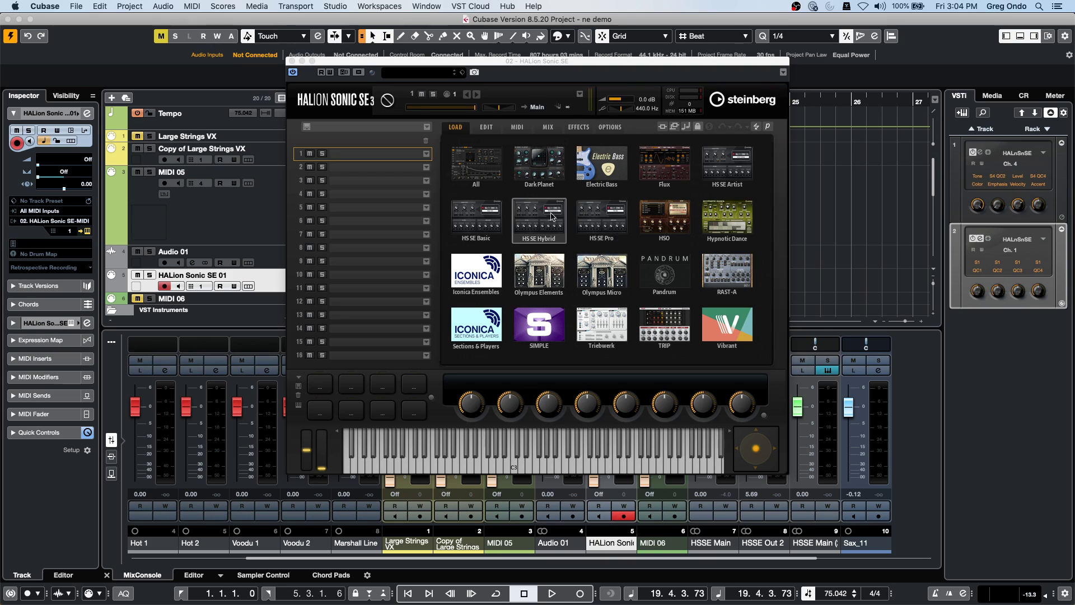
left_click(486, 224)
scroll(491, 310, "down", 20)
scroll(491, 310, "up", 4)
scroll(491, 314, "up", 20)
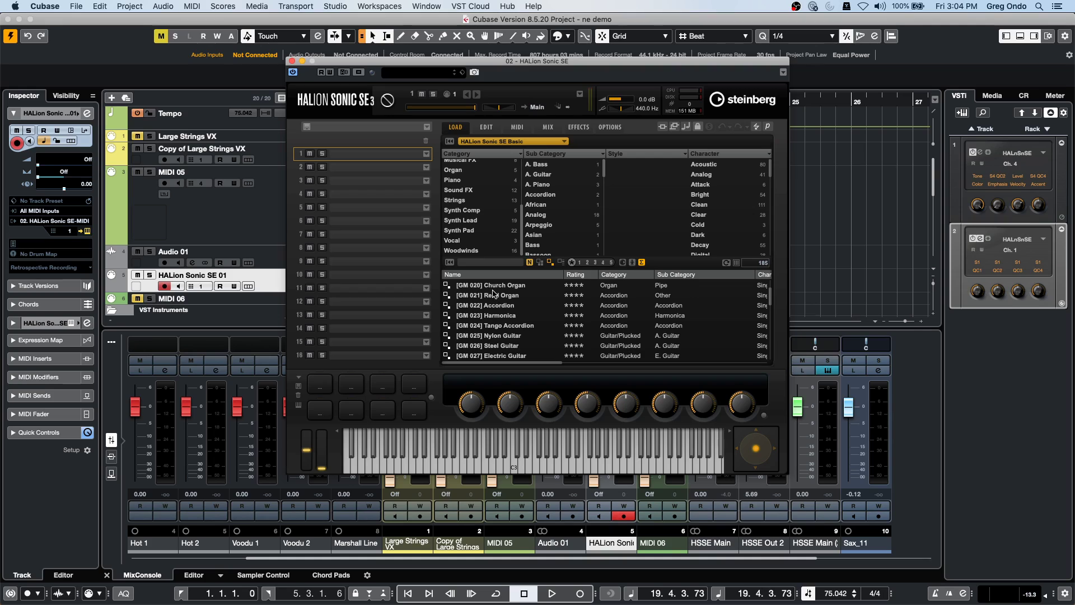
left_click(494, 287)
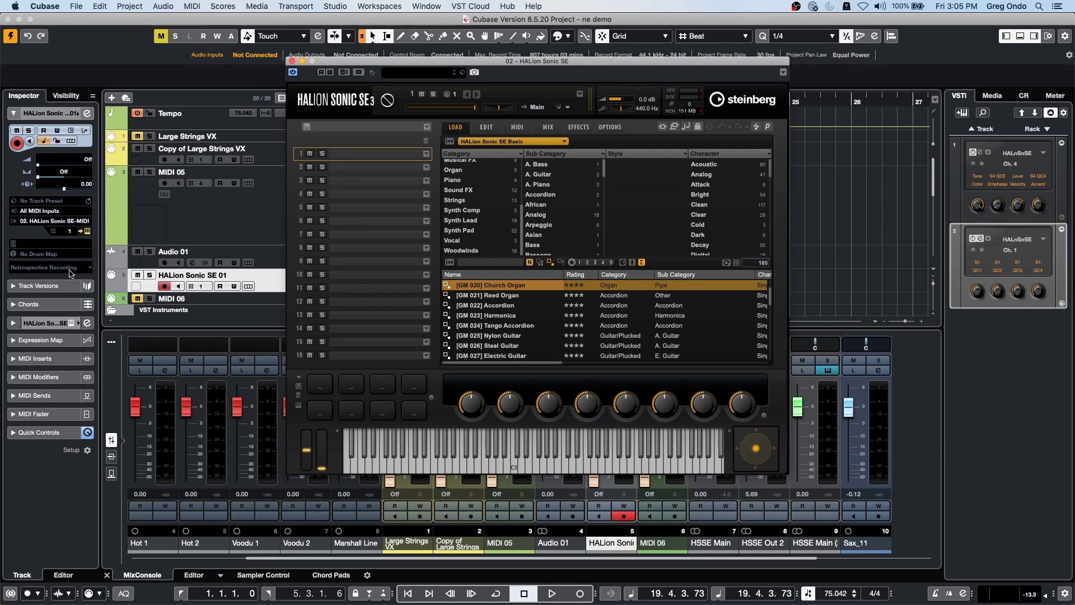
left_click(50, 269)
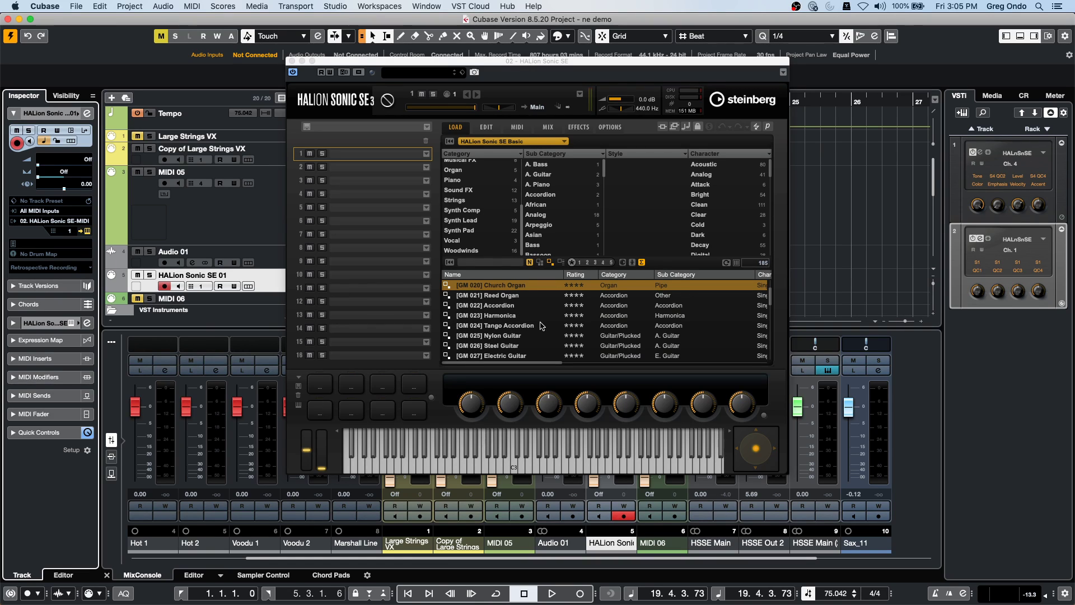
left_click(73, 5)
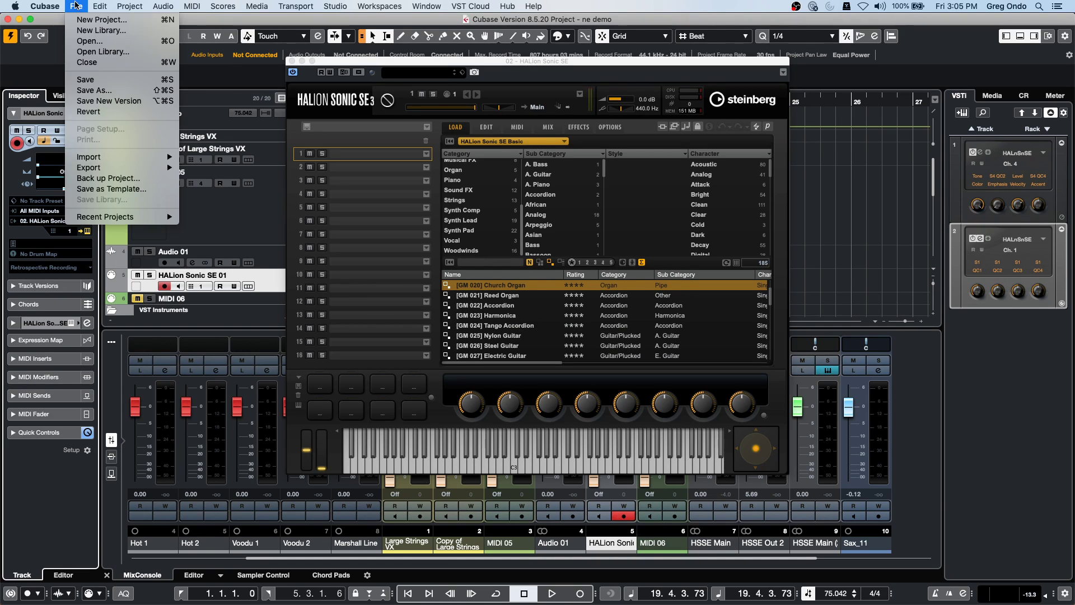
mouse_move(109, 171)
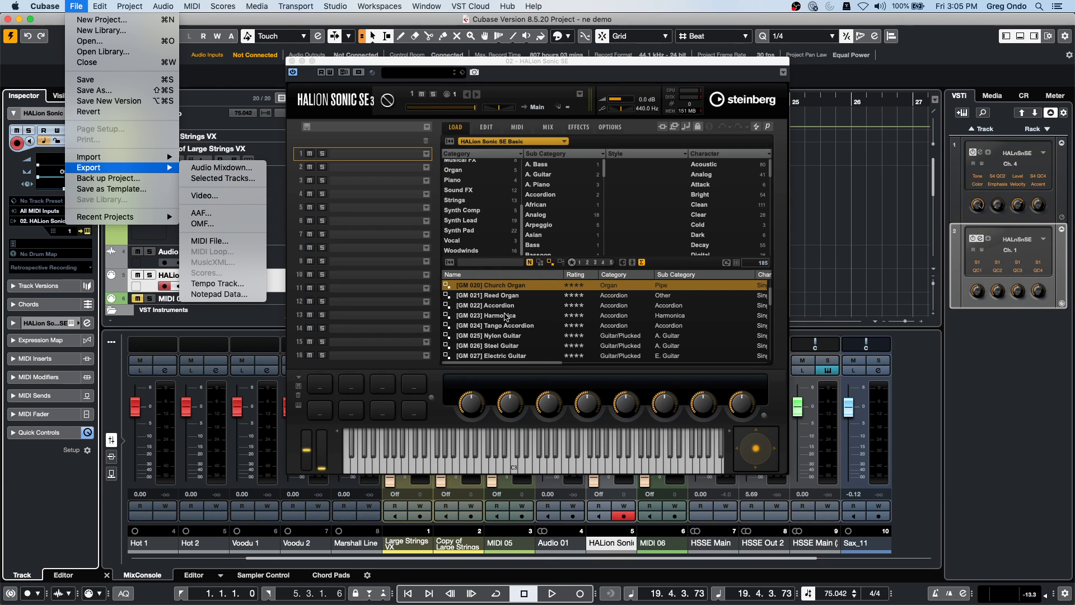
left_click(506, 317)
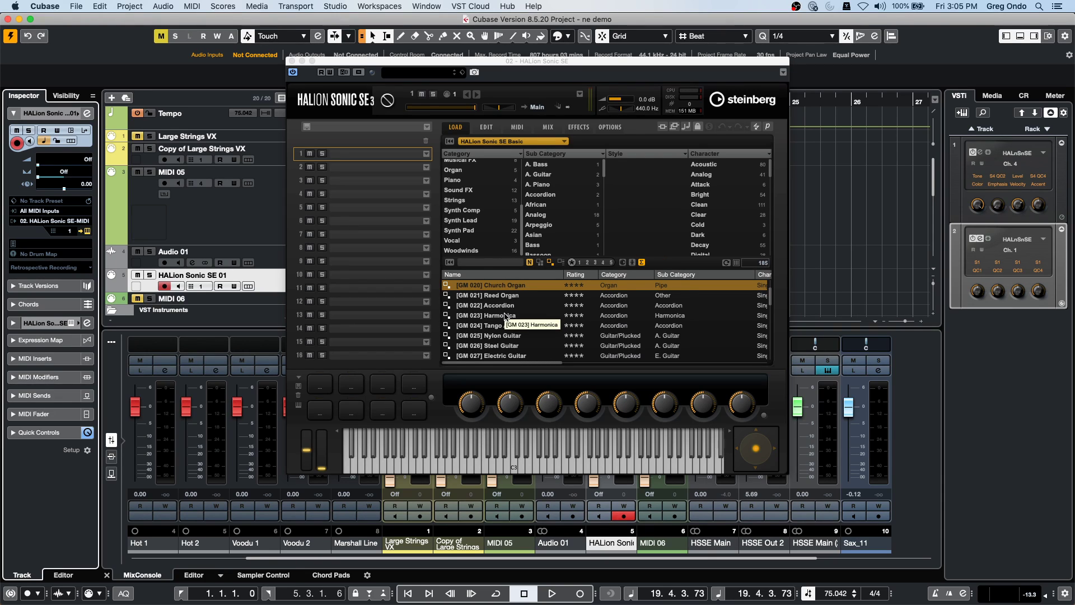
Step: Browse the HALion Sonic SE Basic preset list from the General MIDI sounds to the other presets
left_click(487, 127)
left_click(456, 127)
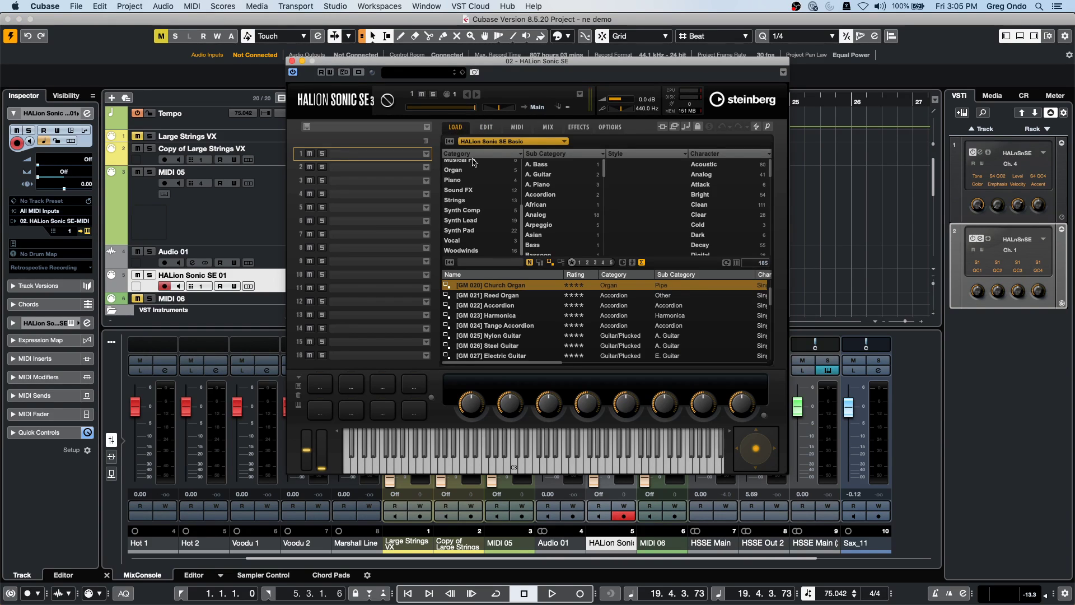
left_click(484, 223)
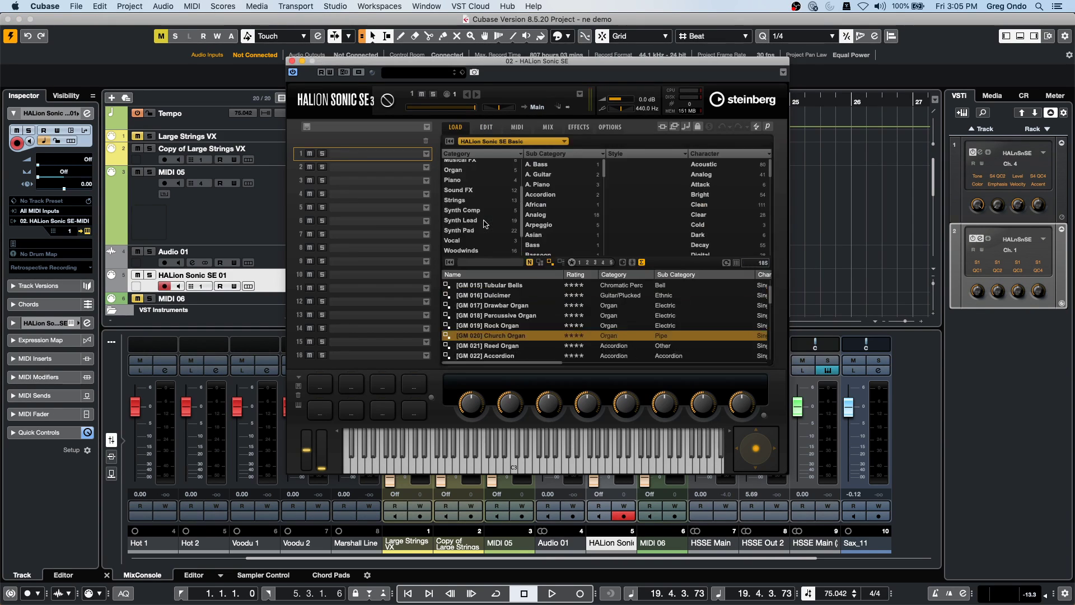
scroll(456, 318, "down", 20)
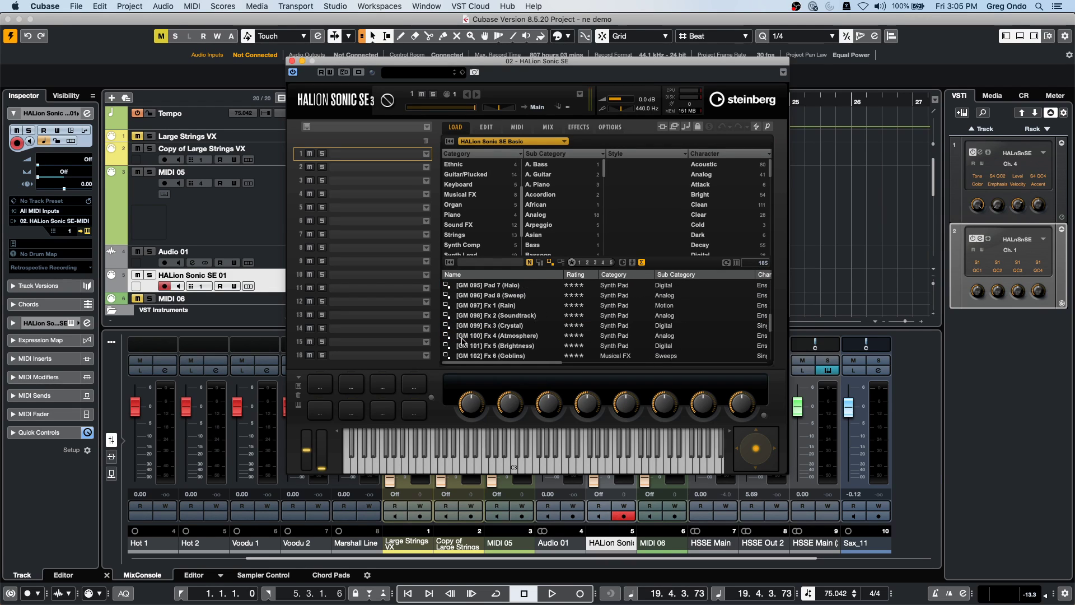
scroll(462, 339, "down", 15)
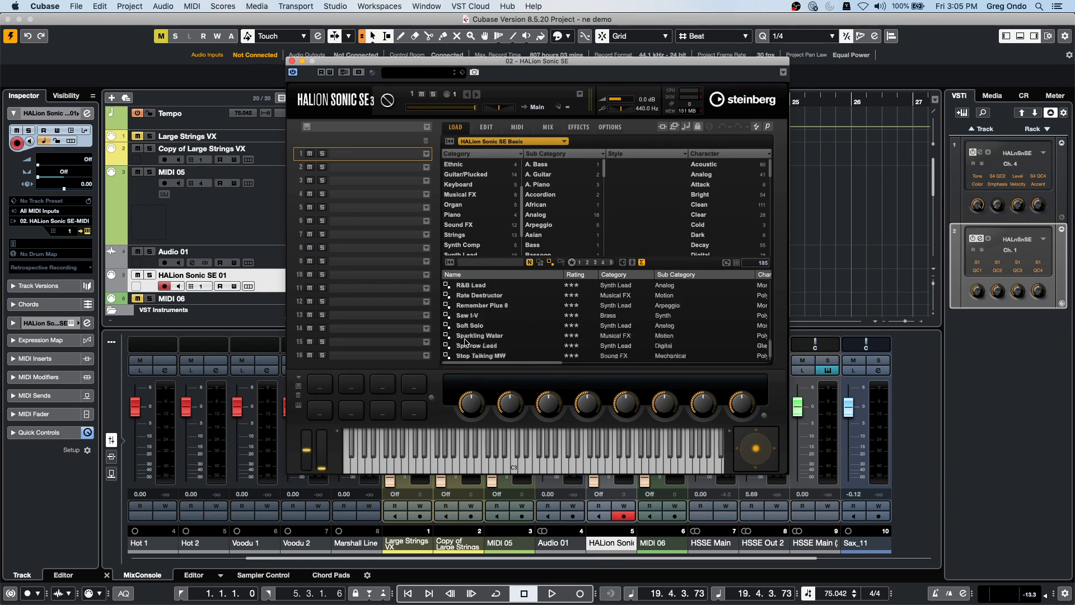
scroll(464, 339, "up", 15)
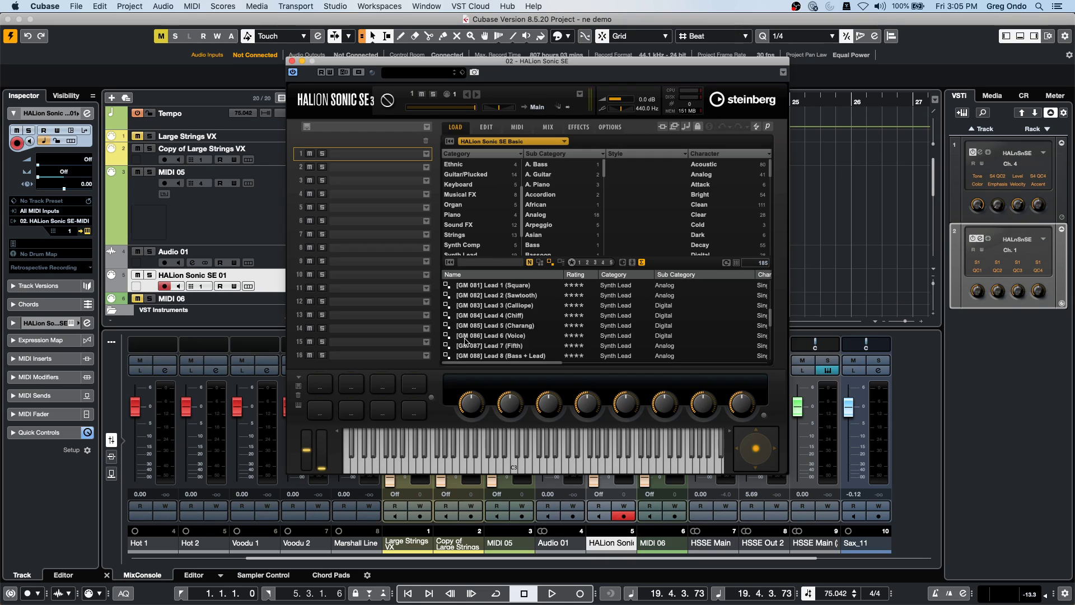
scroll(465, 340, "up", 15)
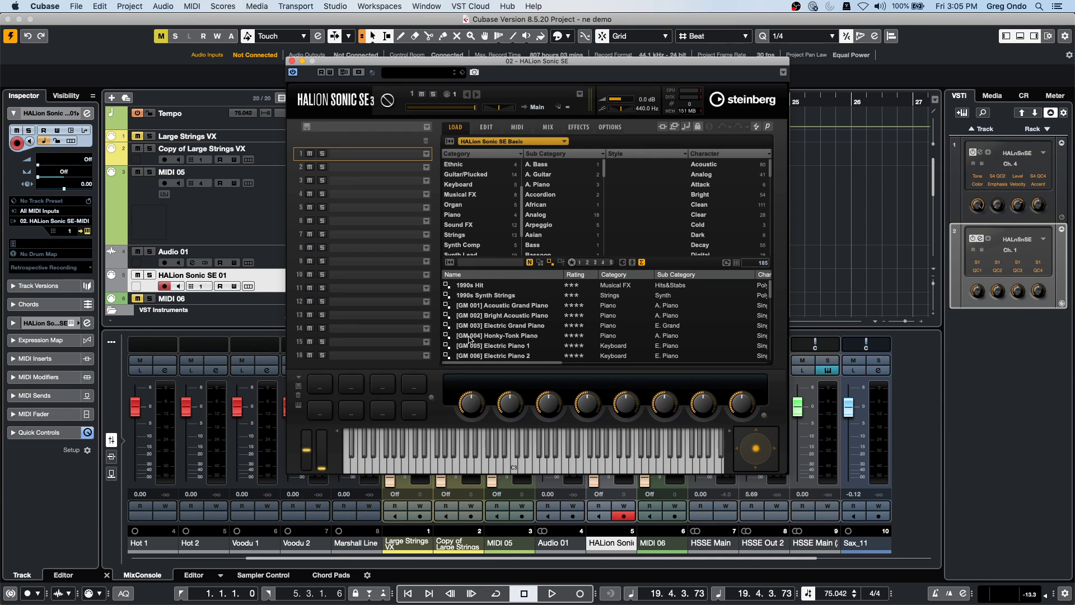
Step: Open the preferences and examine the general MIDI settings and the MIDI File export and import options
left_click(77, 7)
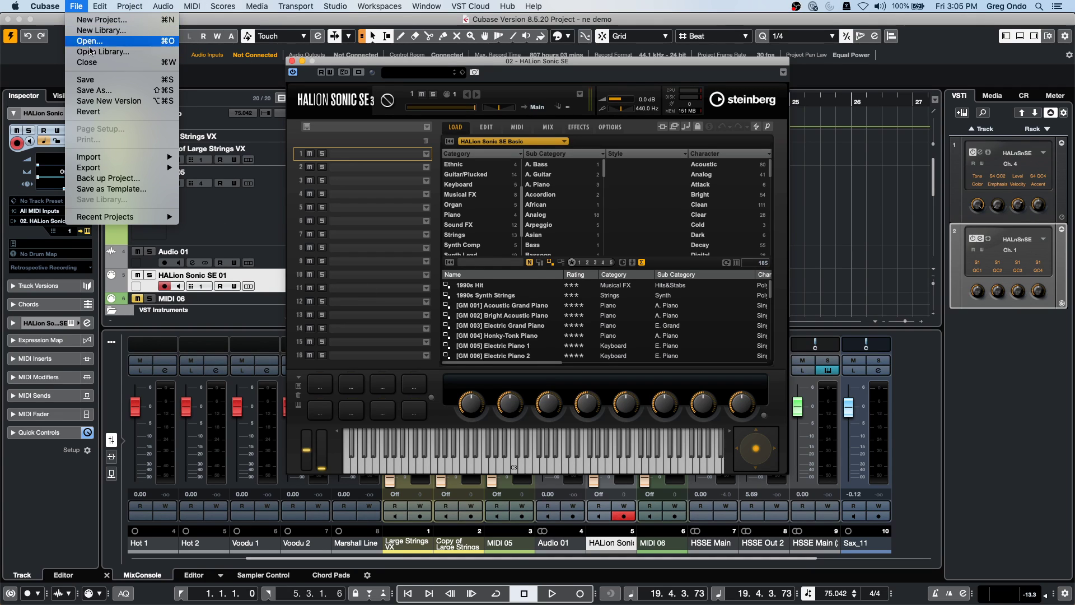
mouse_move(127, 167)
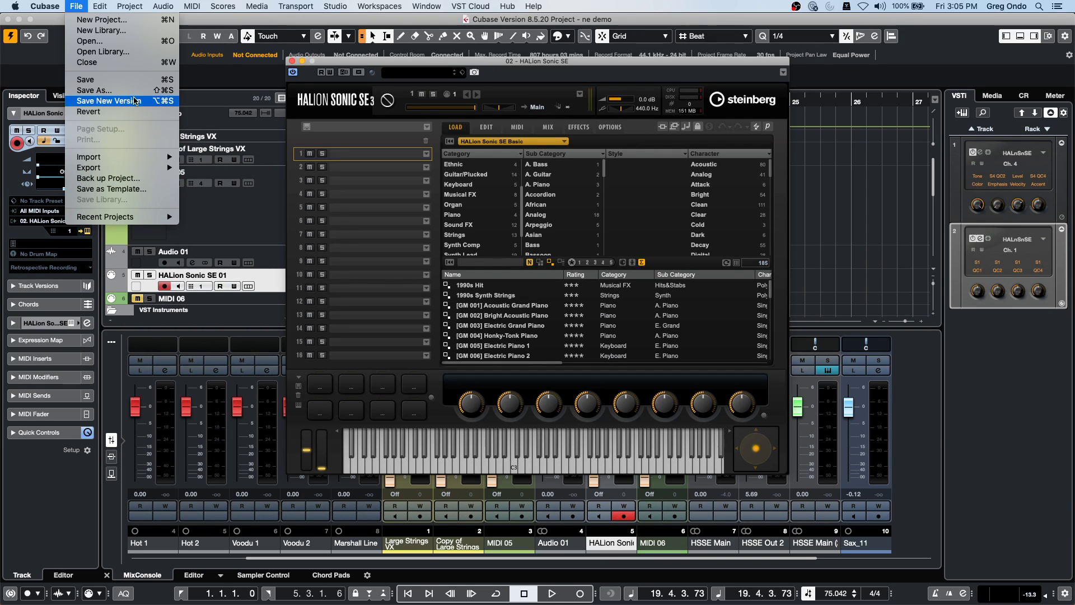
mouse_move(45, 6)
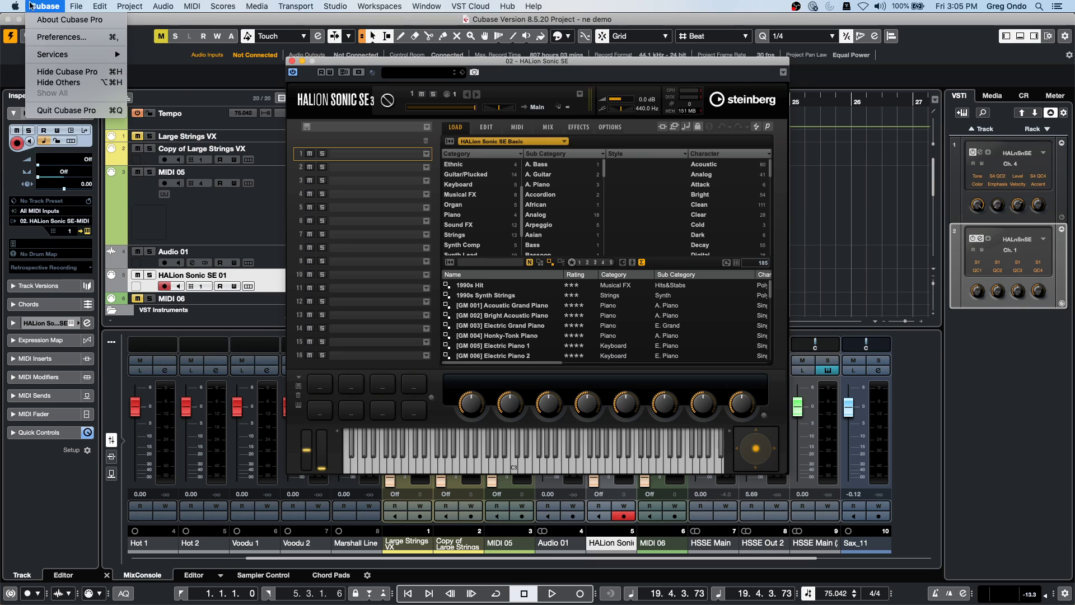
left_click(54, 37)
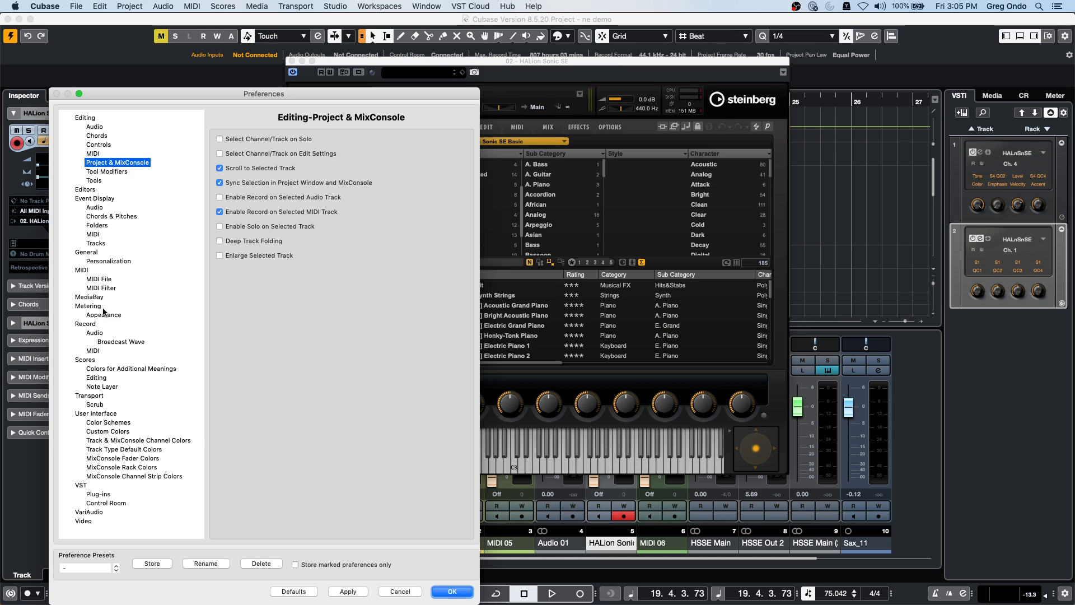
left_click(101, 272)
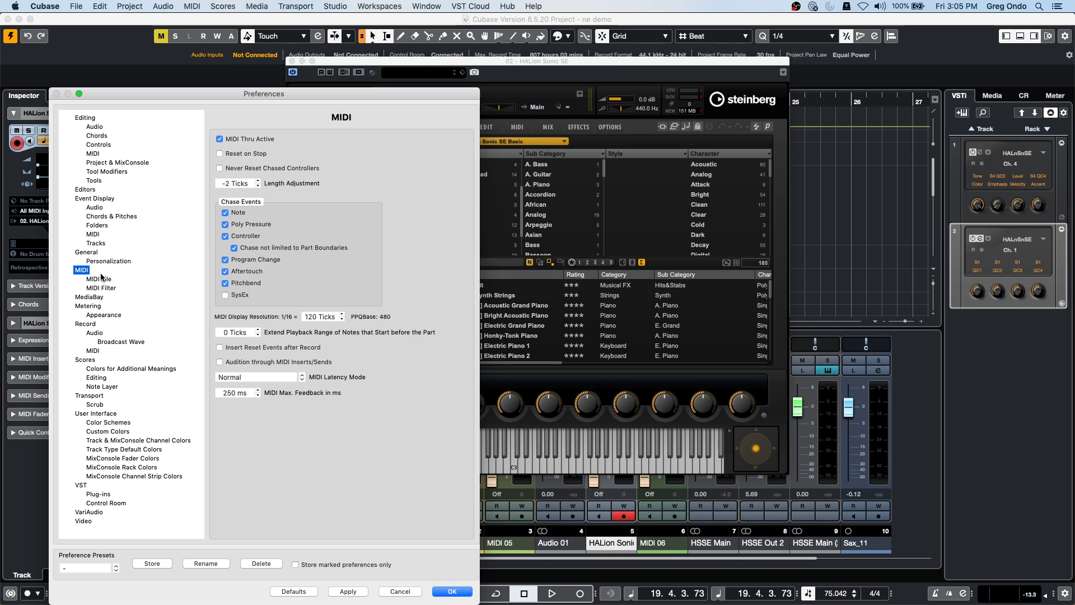
left_click(100, 279)
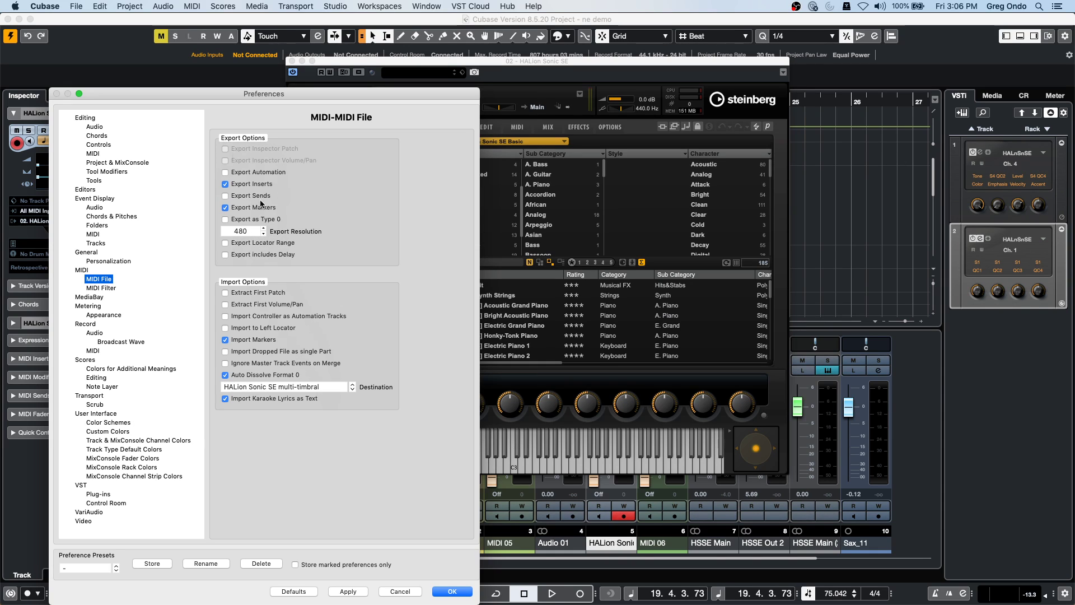
left_click(452, 592)
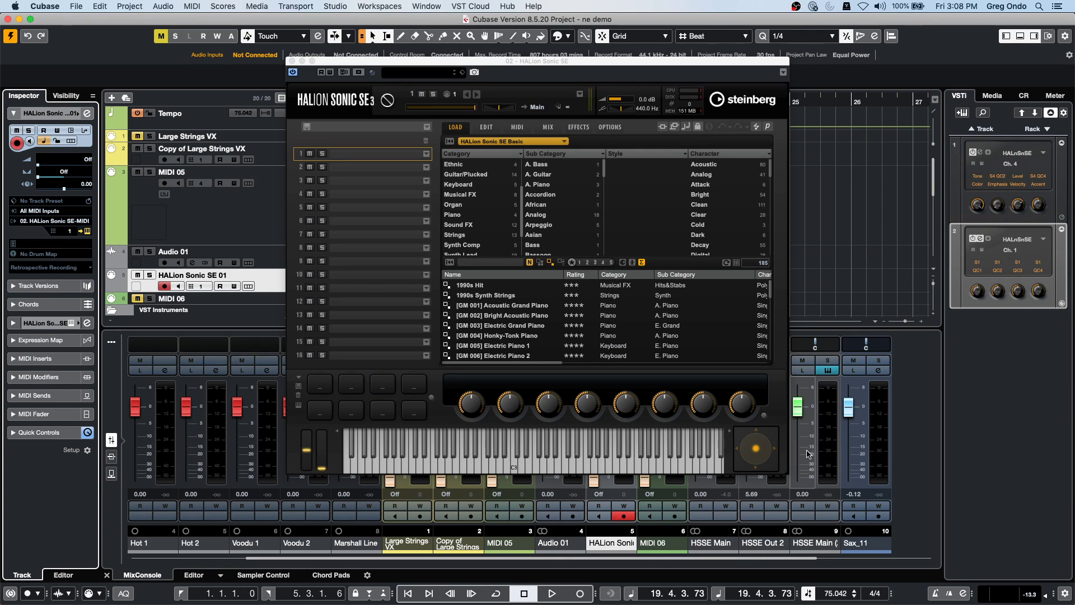
Step: Move the HALion Sonic SE window aside and close it
left_click(786, 475)
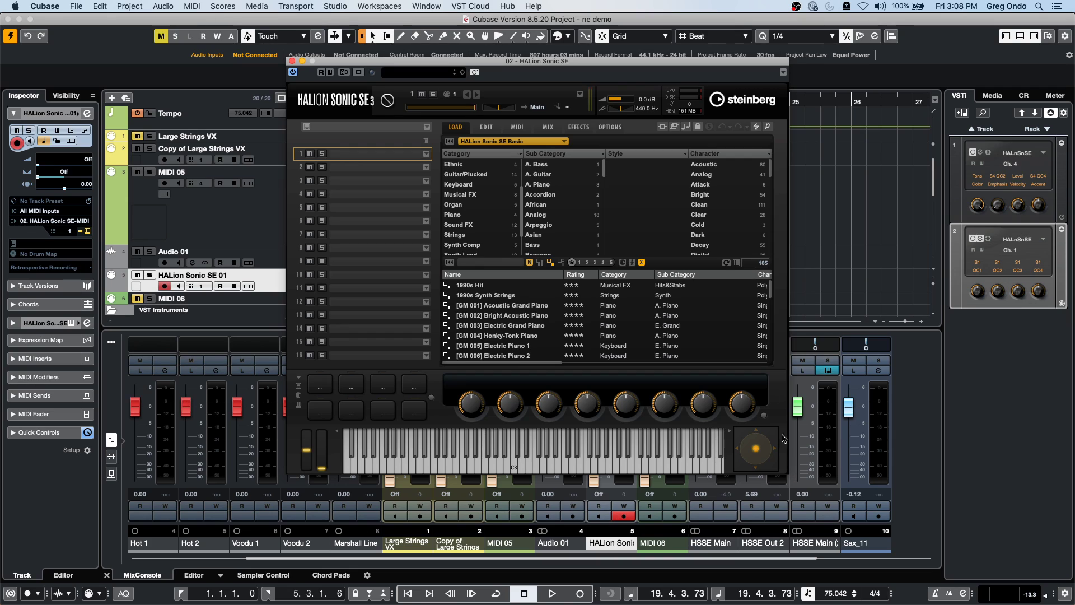
left_click_drag(338, 61, 306, 53)
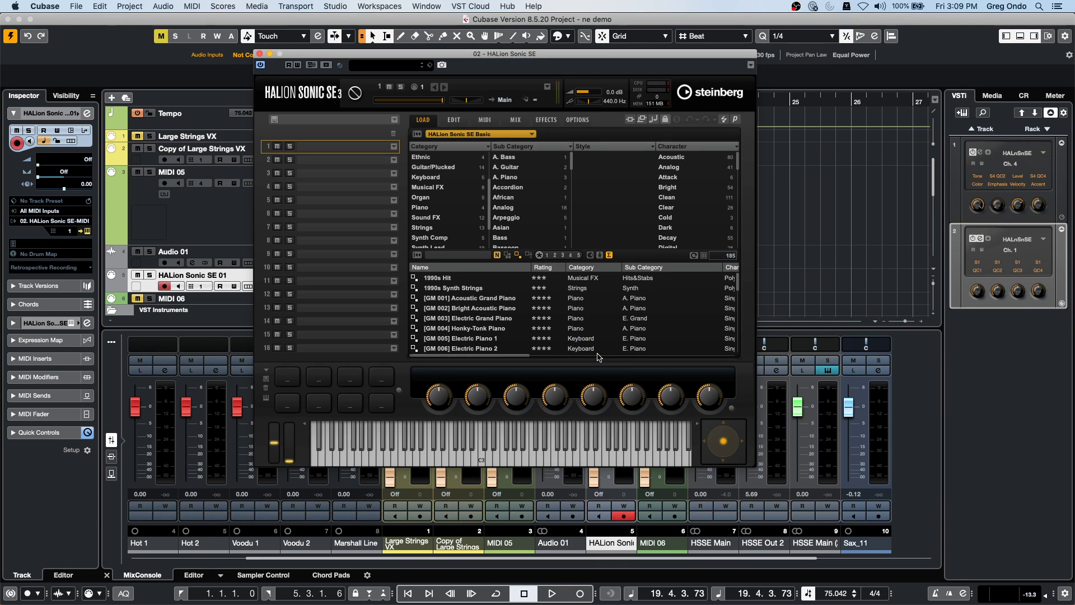
left_click(259, 54)
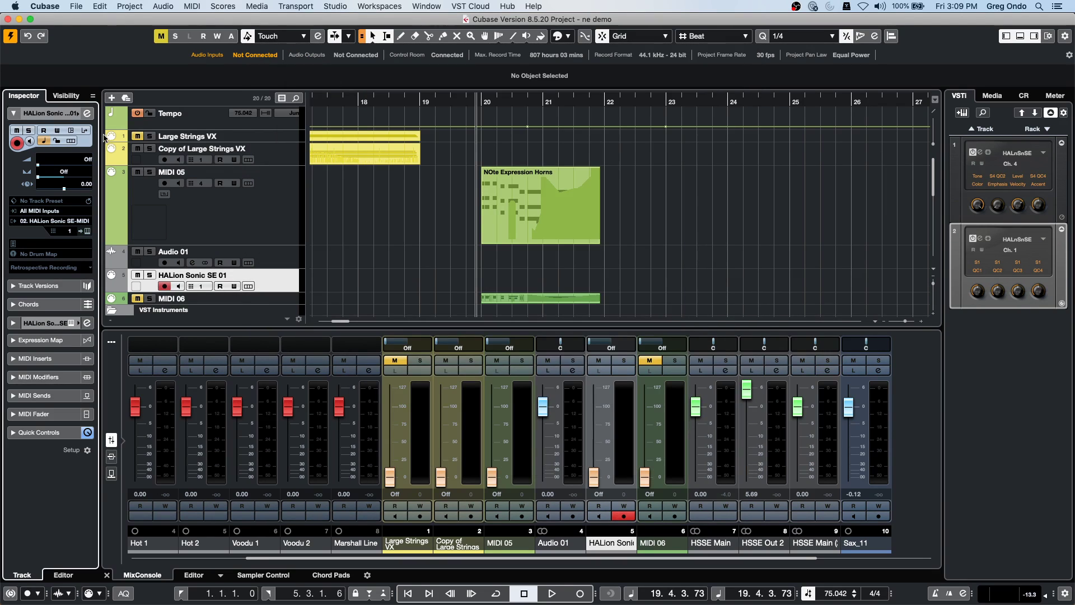
Step: Create a new project in the test project folder
left_click(73, 6)
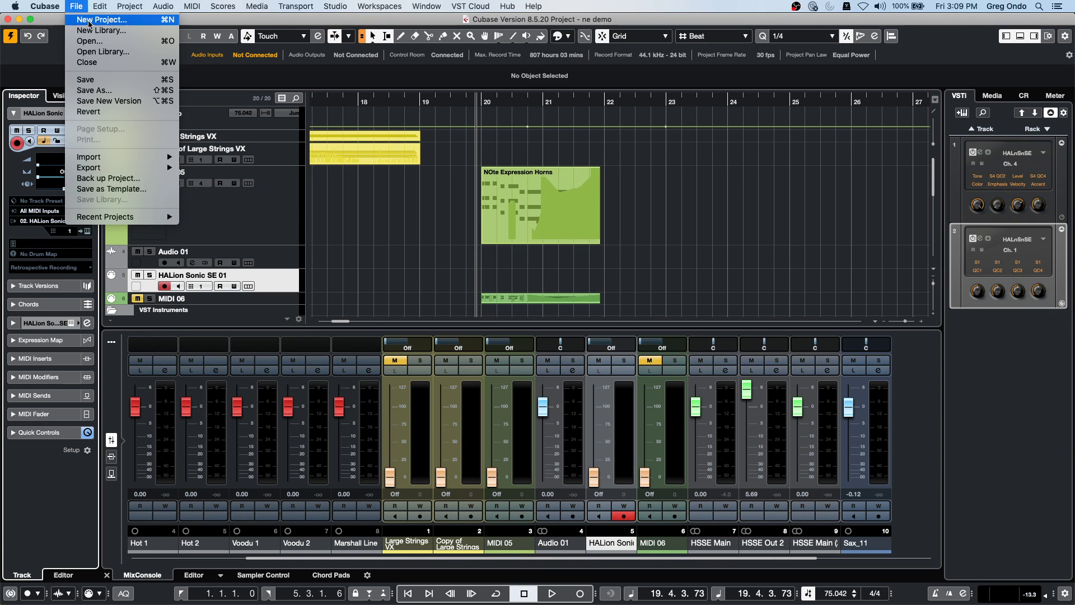
left_click(89, 19)
left_click(827, 454)
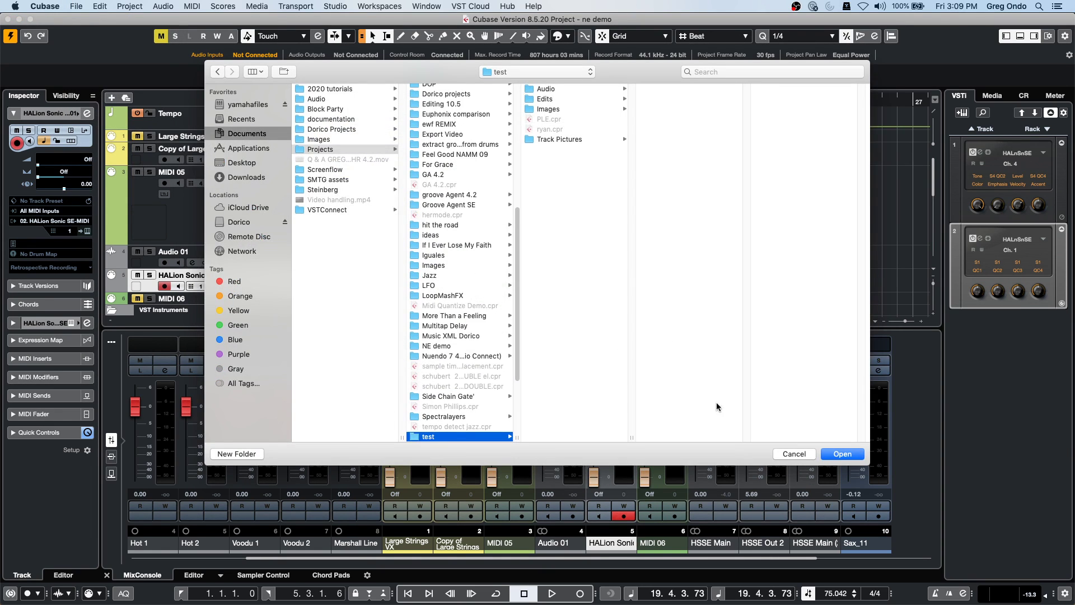
left_click(841, 454)
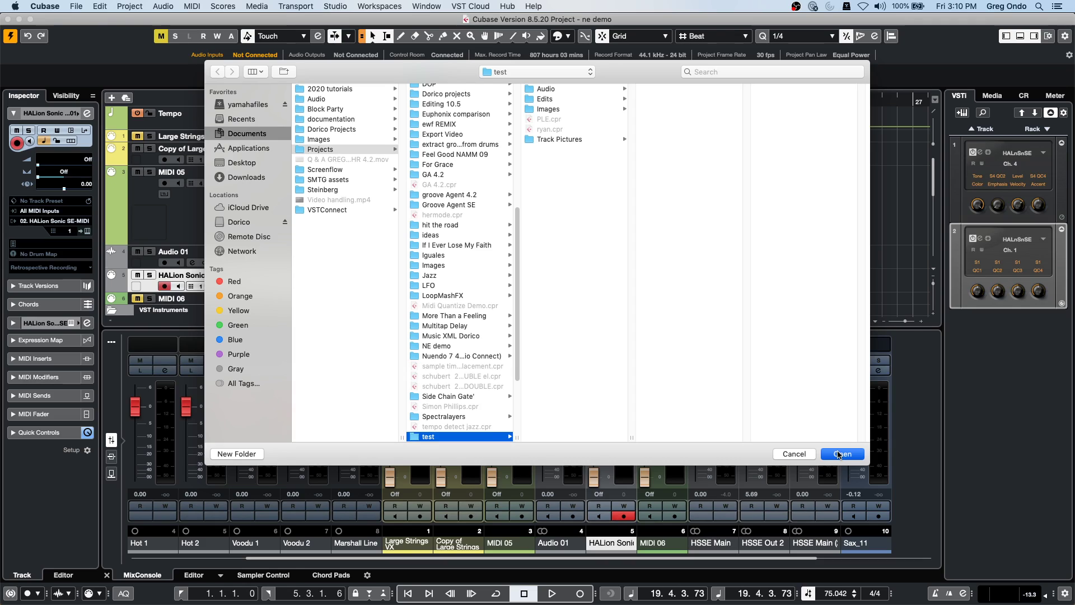
Step: Add 17 mono audio tracks to the new project
right_click(247, 140)
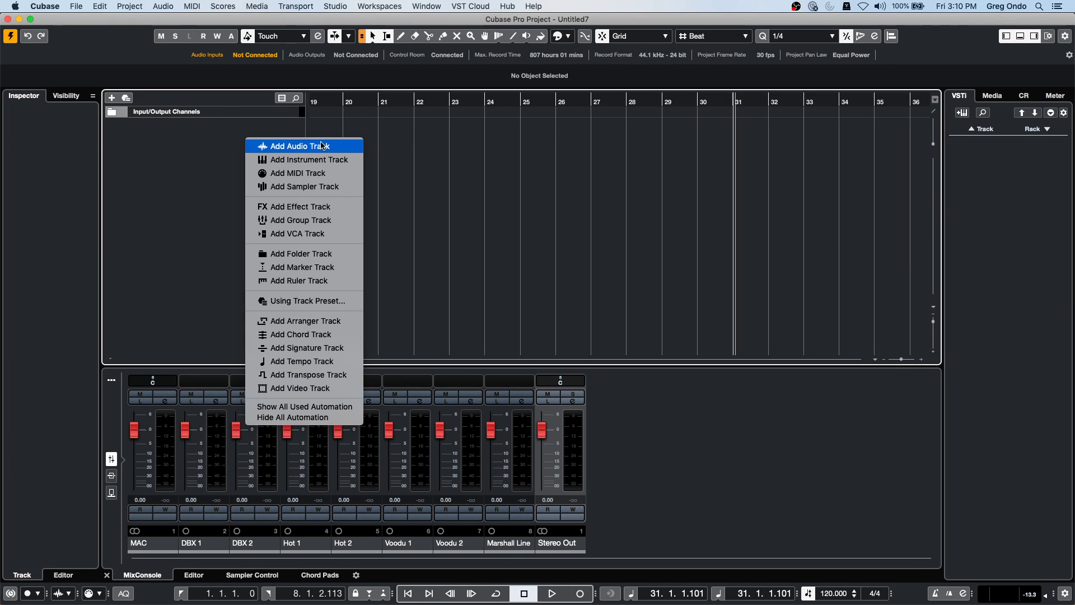
left_click(322, 146)
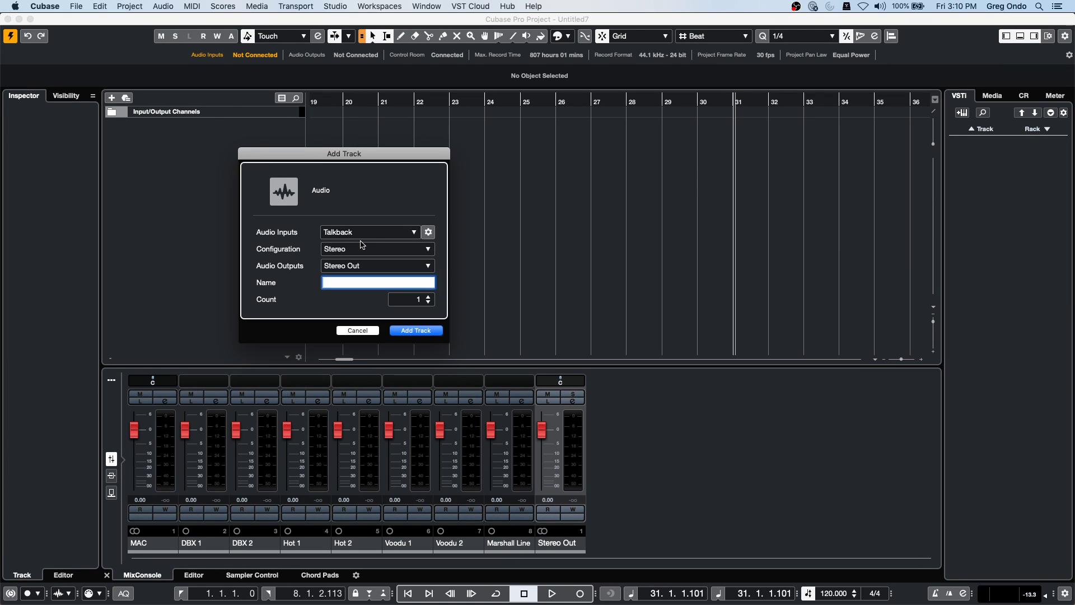
left_click(412, 252)
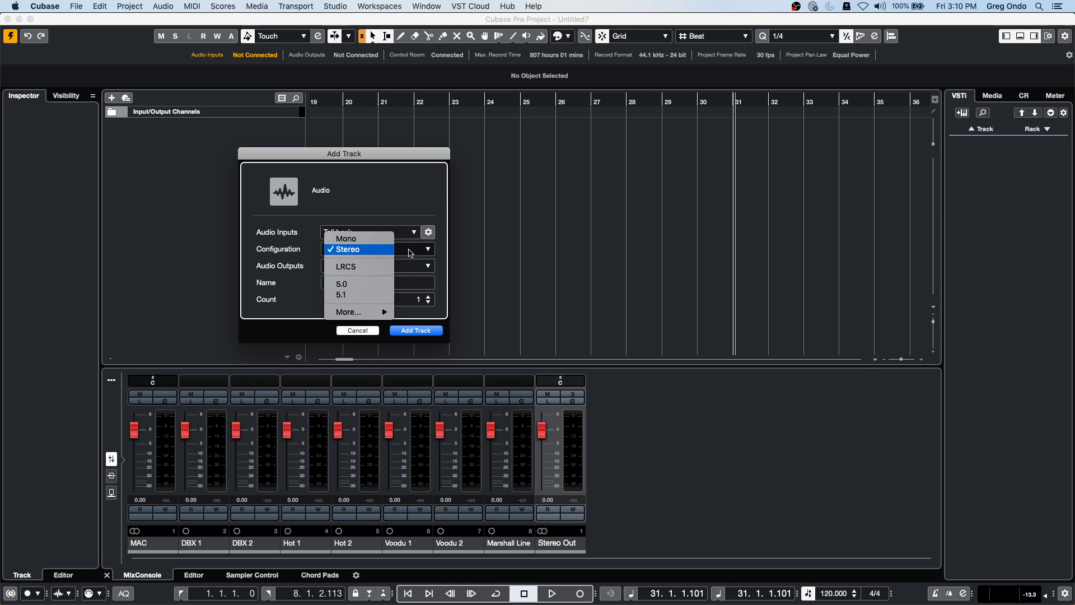
left_click(376, 243)
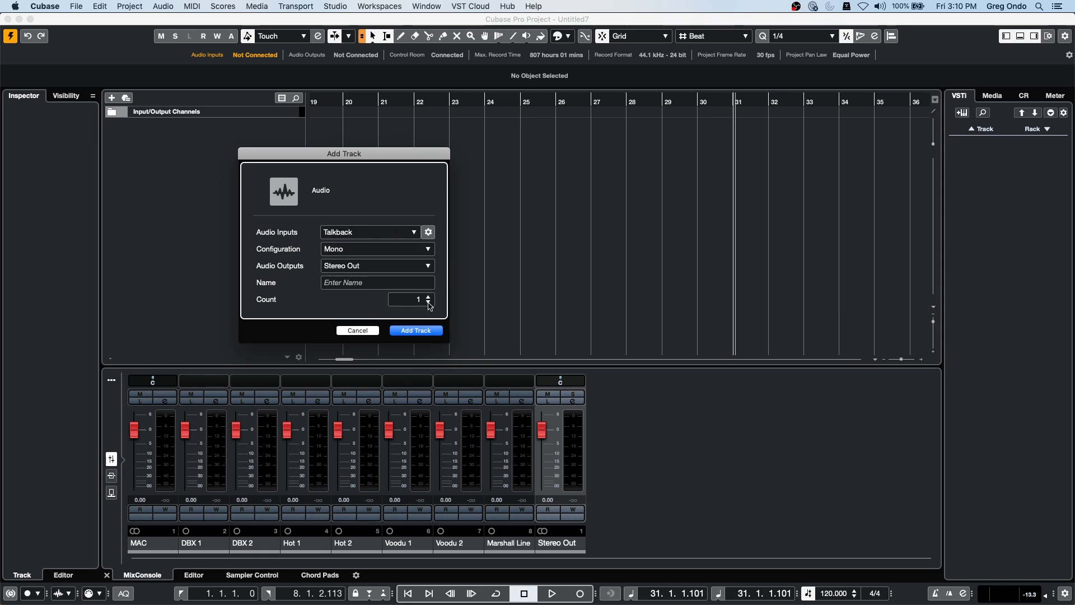
scroll(429, 302, "up", 6)
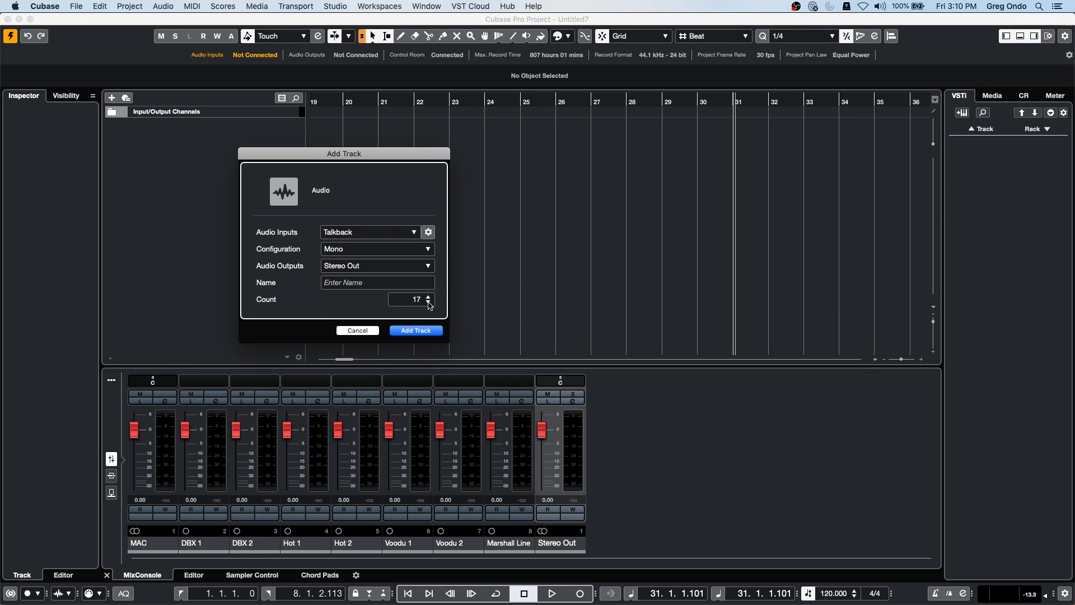
left_click(426, 330)
Step: Add one mono output bus in the Outputs section of Audio Connections
left_click(335, 6)
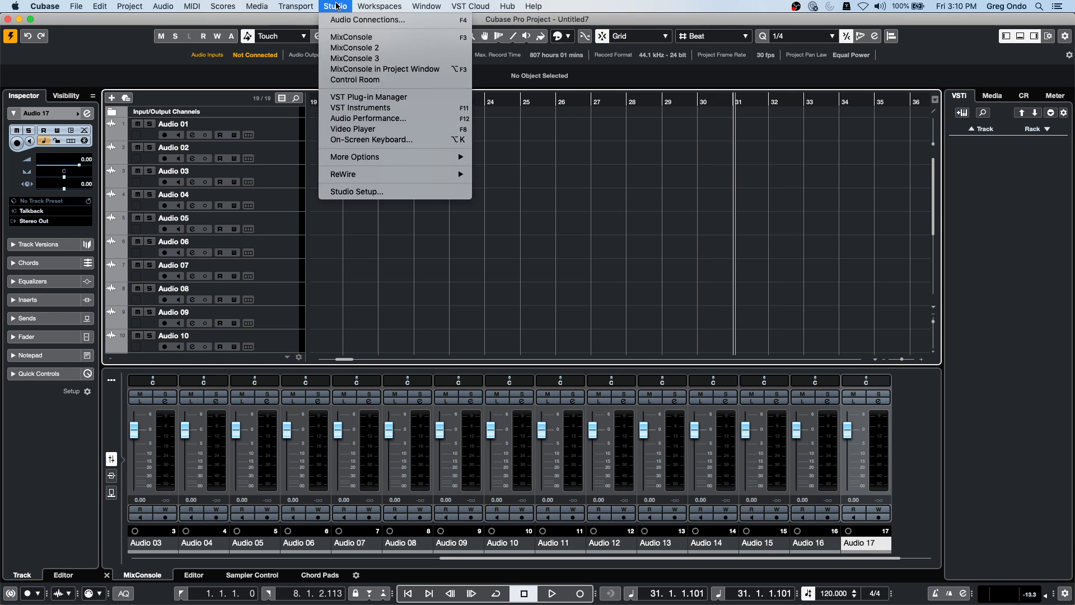
left_click(340, 20)
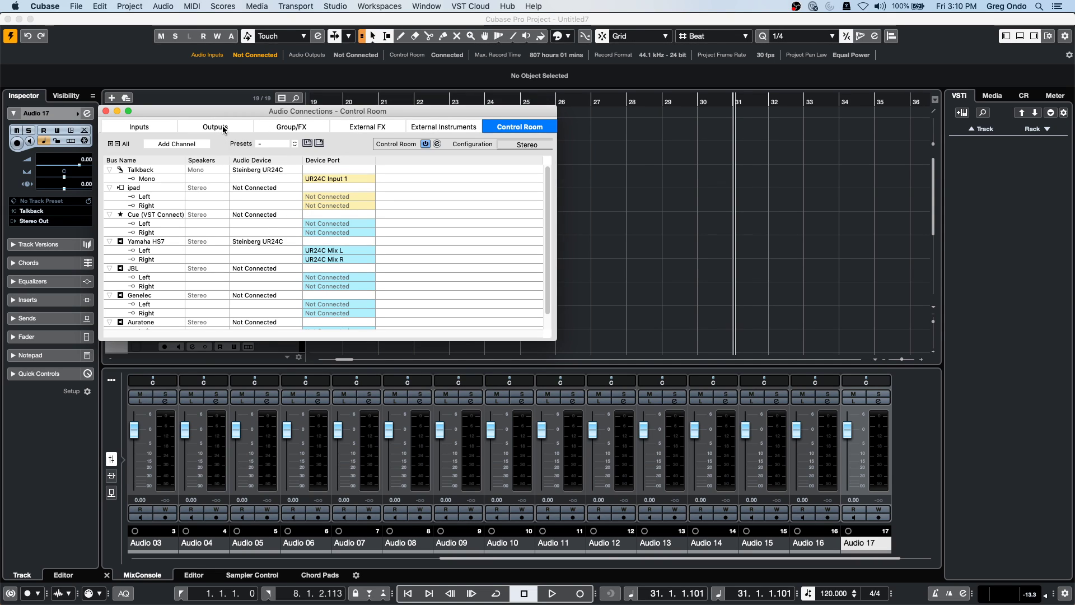
left_click(226, 129)
right_click(174, 218)
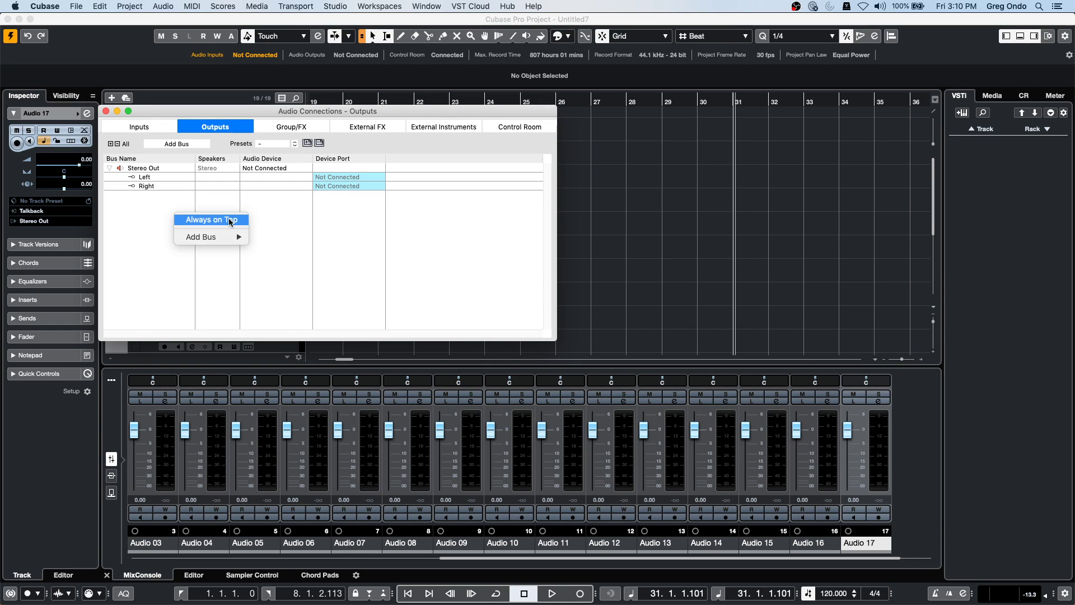
mouse_move(233, 238)
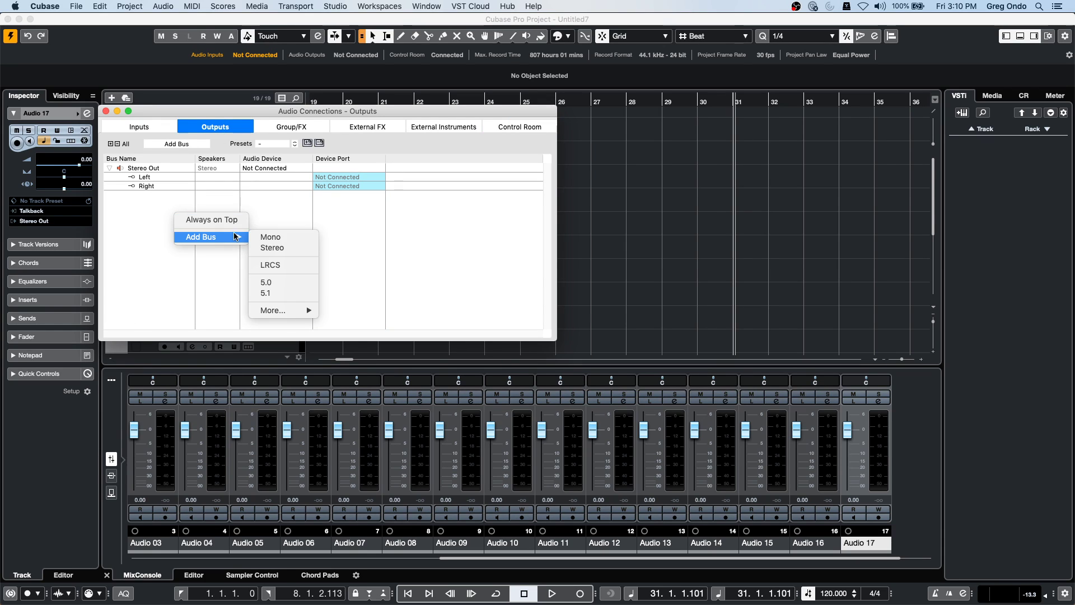
left_click(298, 237)
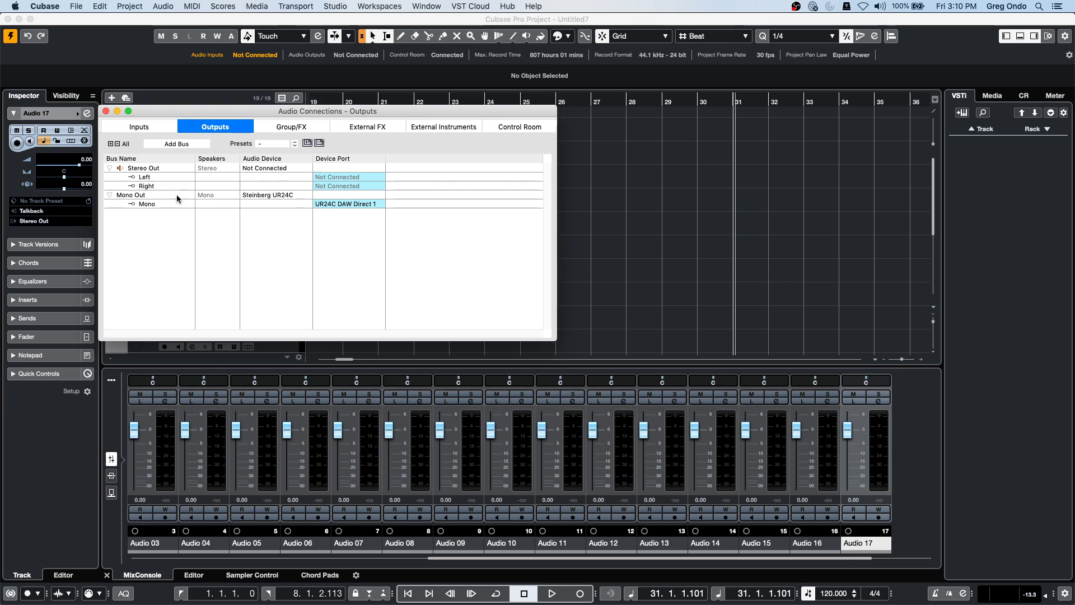
Step: Add 16 more mono output buses at once, up to Mono Out 17, and close Audio Connections
left_click(176, 143)
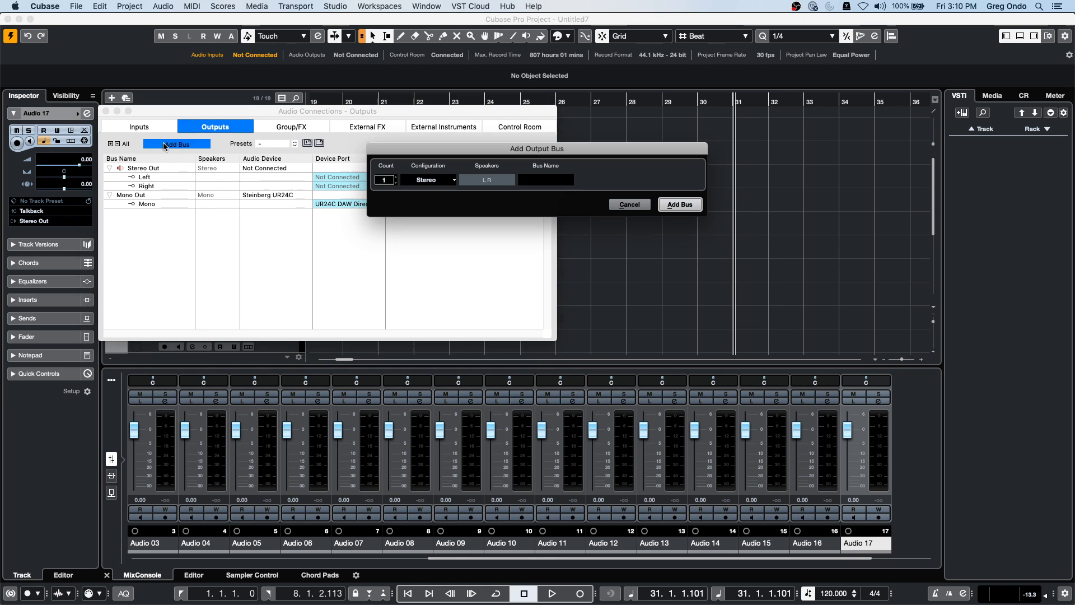
left_click(428, 180)
left_click(429, 166)
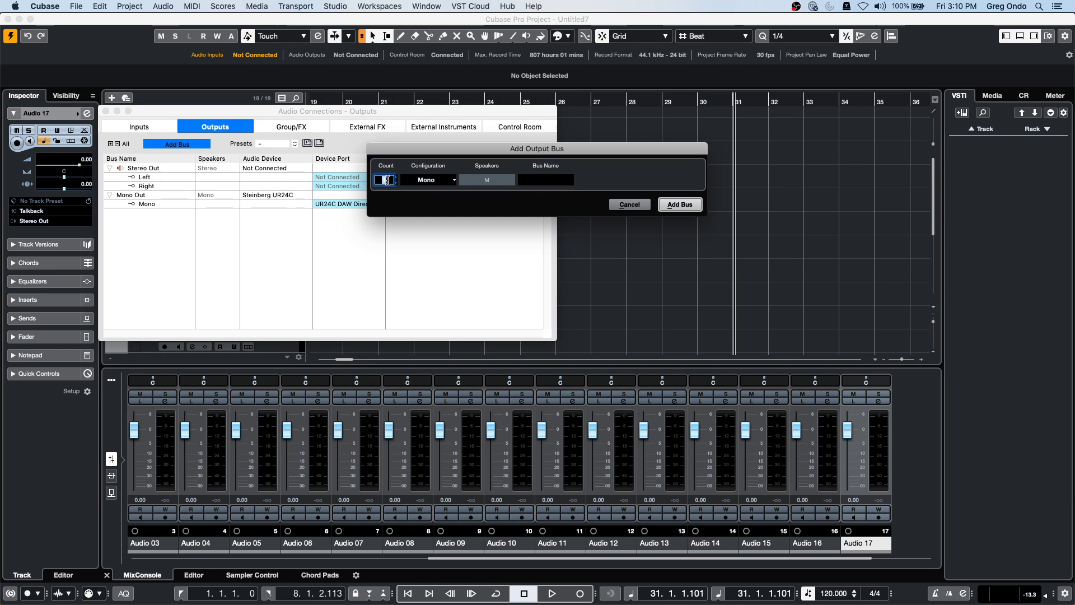
key("Escape")
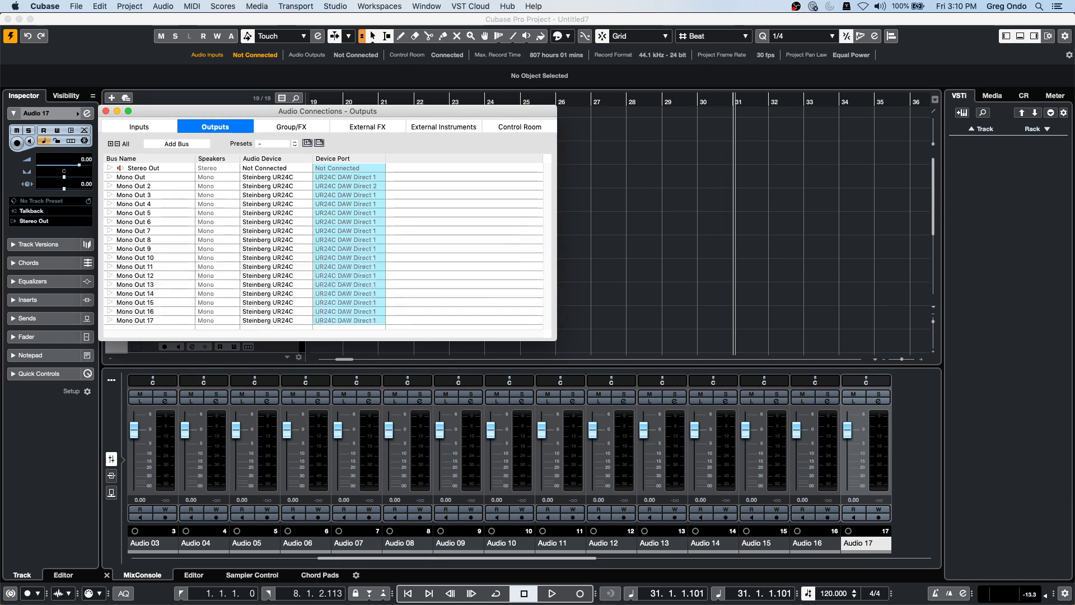
left_click(106, 111)
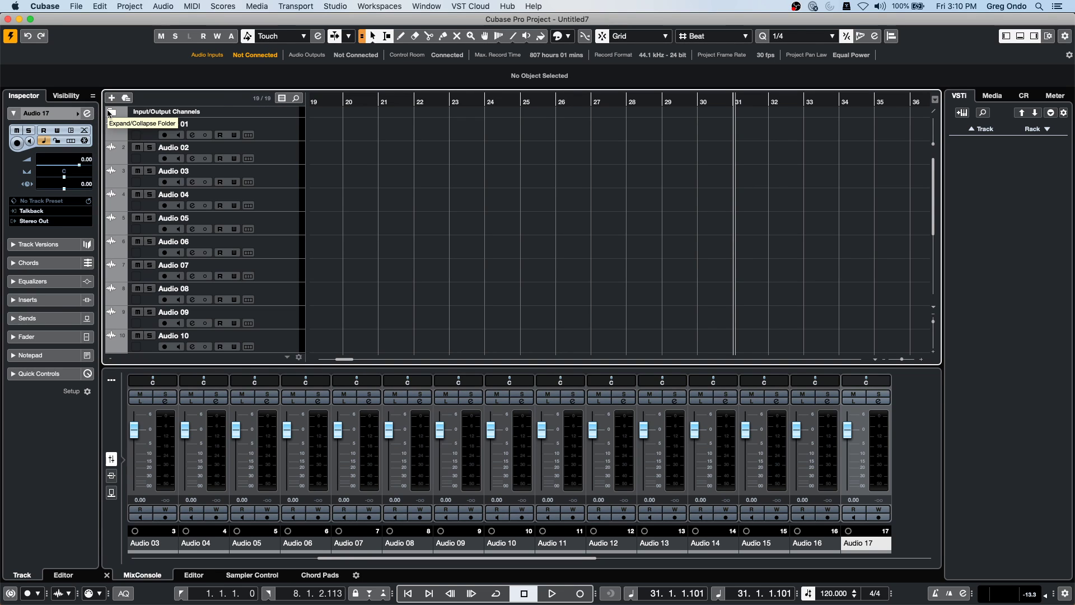
Step: Open the MixConsole, expand the routing section, and select channels Audio 01 through Audio 17
key("F3")
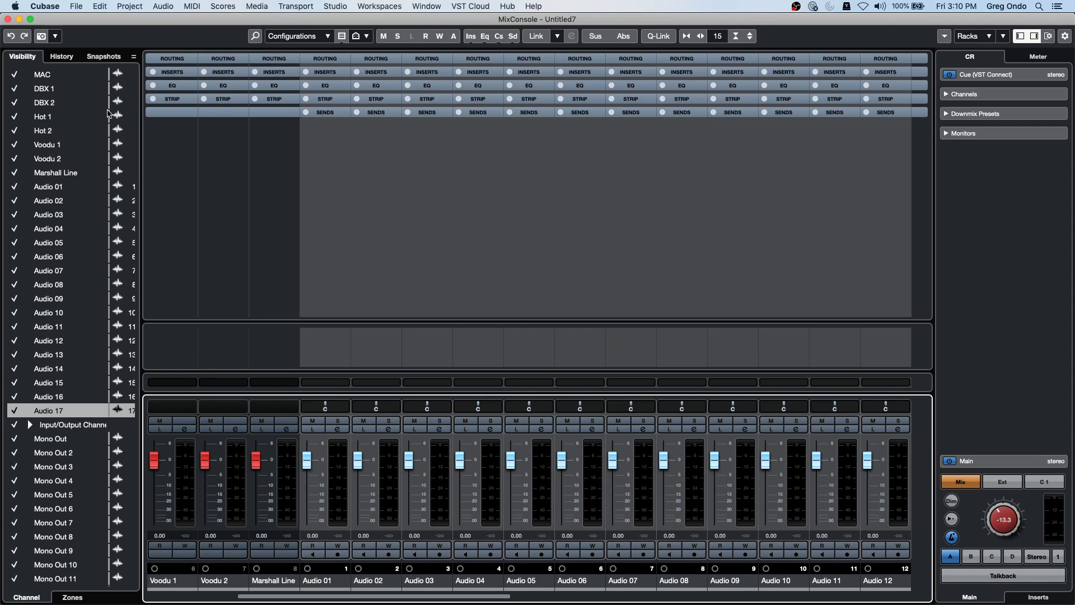
left_click(177, 56)
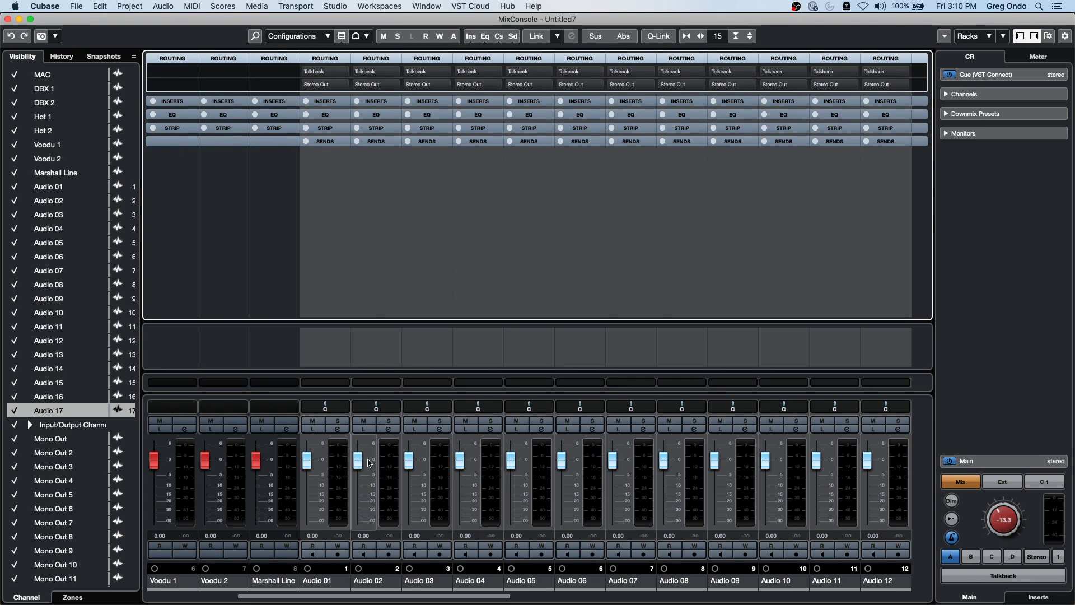
left_click(341, 478)
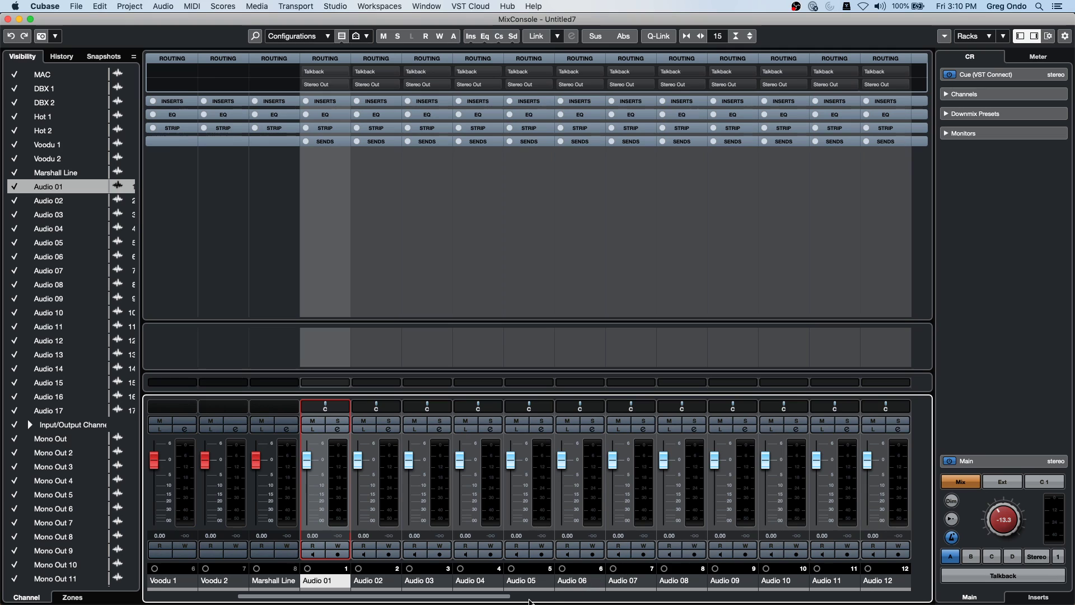
left_click_drag(497, 598, 641, 594)
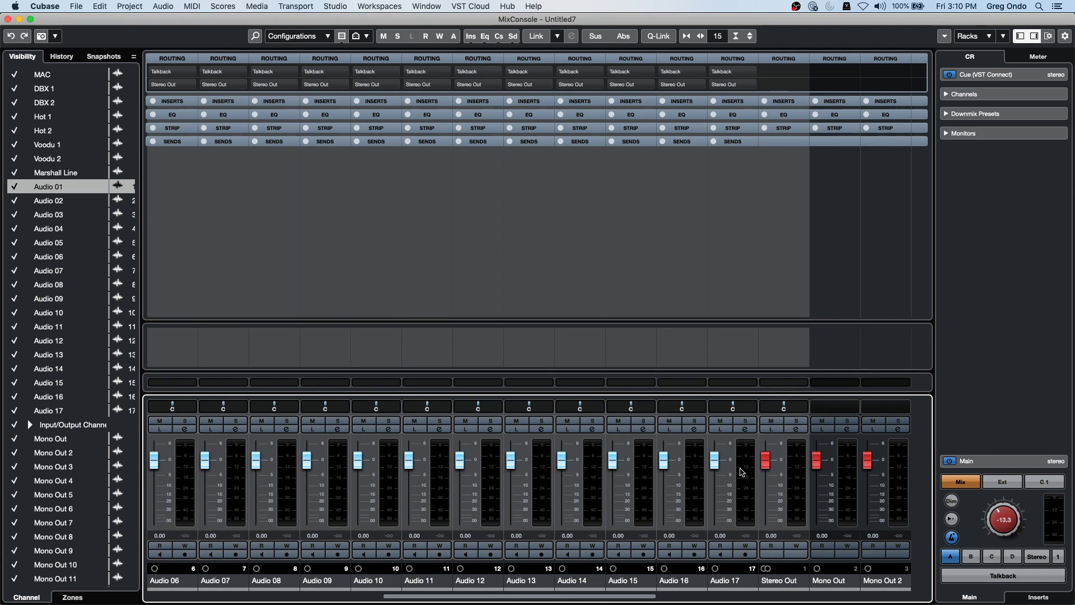
left_click(742, 472, "shift")
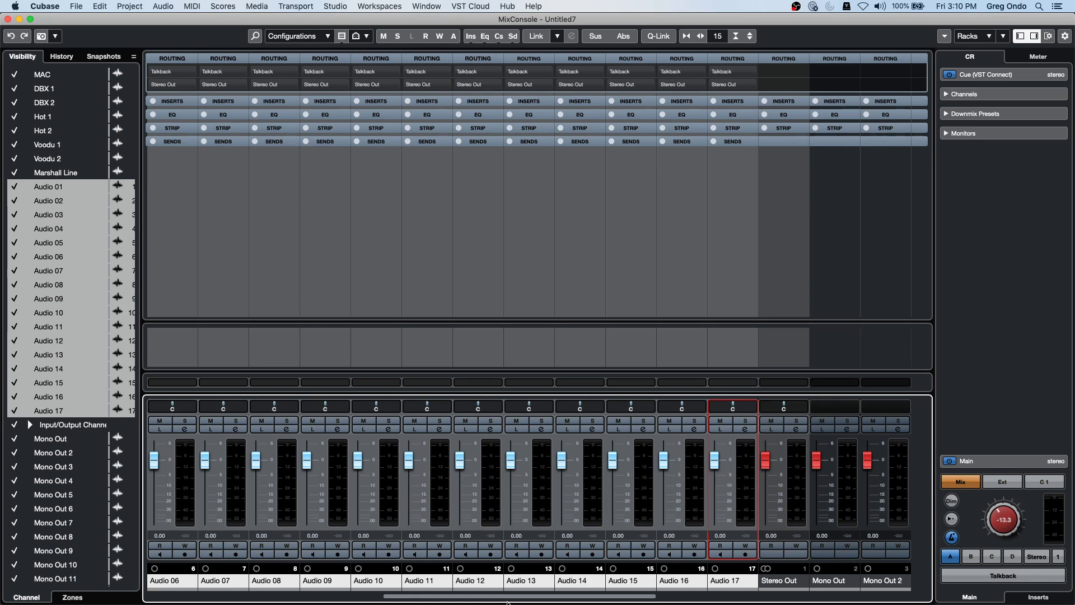
left_click_drag(505, 598, 355, 598)
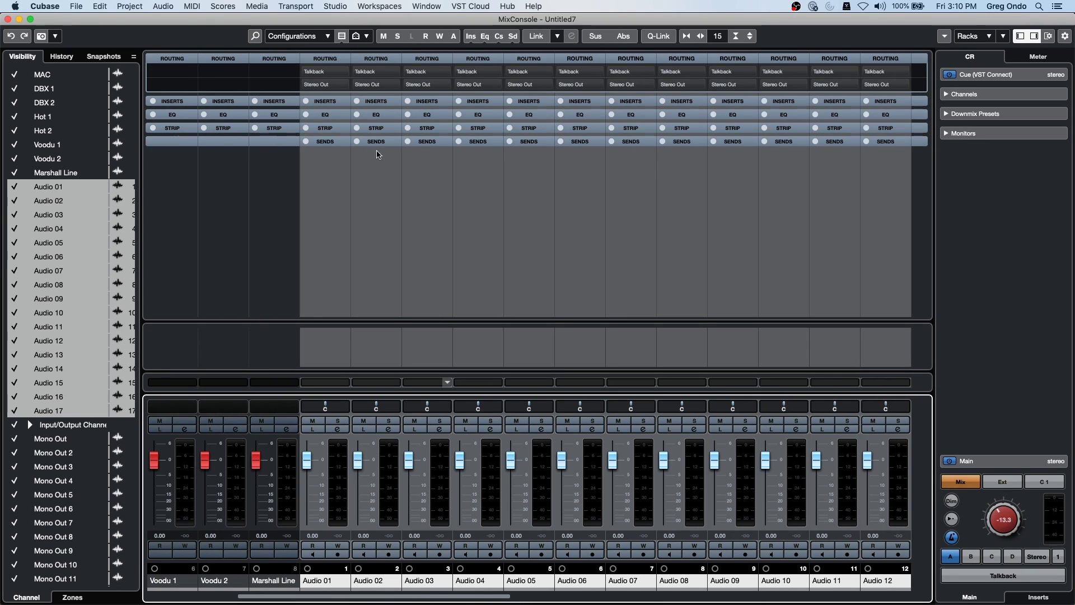
Step: Assign the selected channels' outputs to consecutive mono buses starting with Mono Out, and reset them all to No Bus
left_click(327, 87)
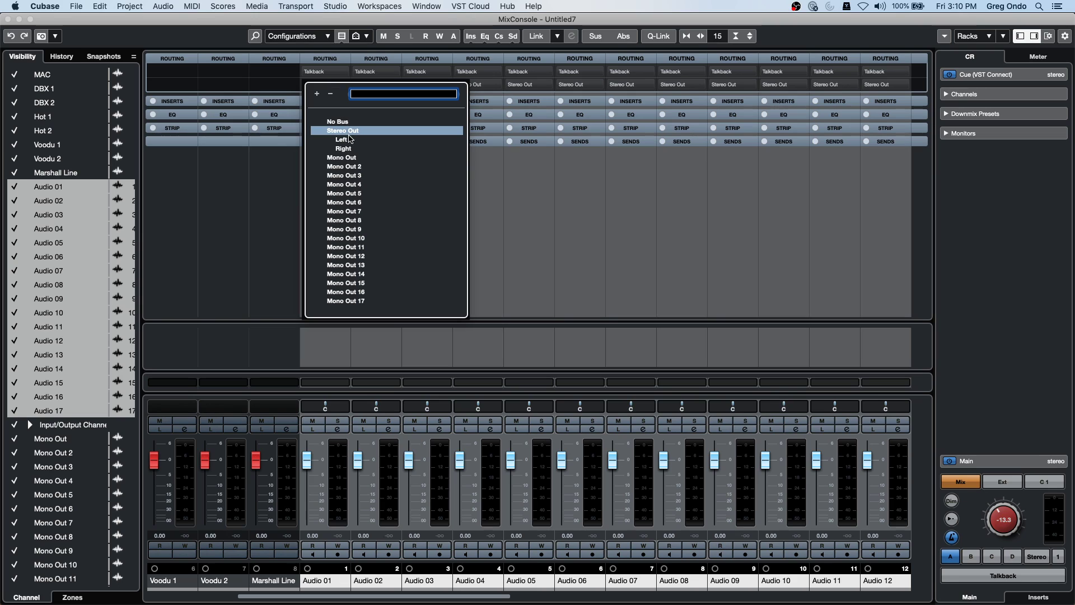
left_click(343, 157, "shift")
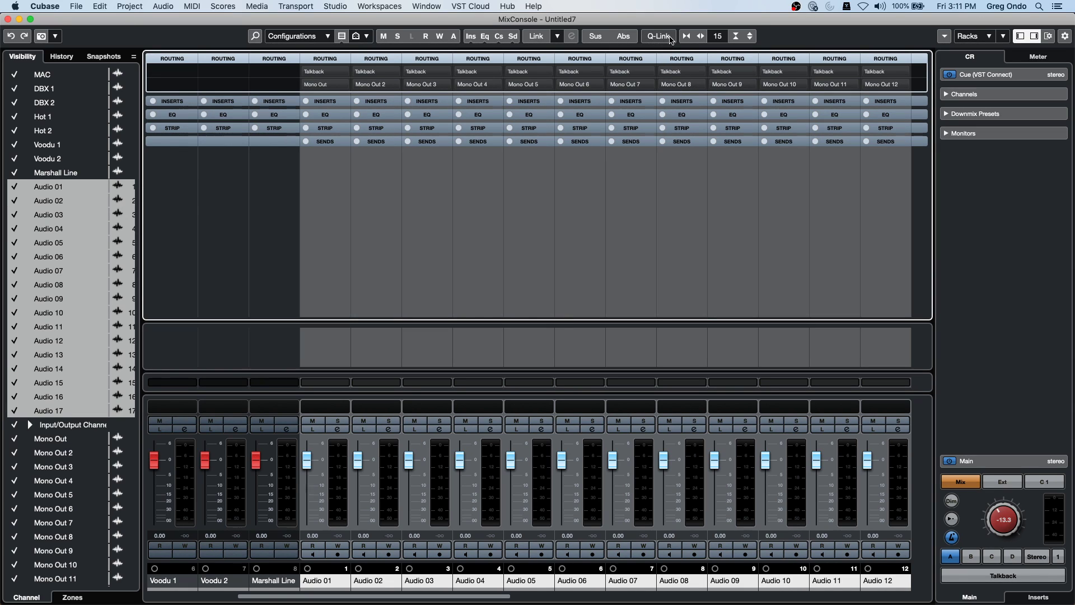
left_click(328, 84, "alt+shift")
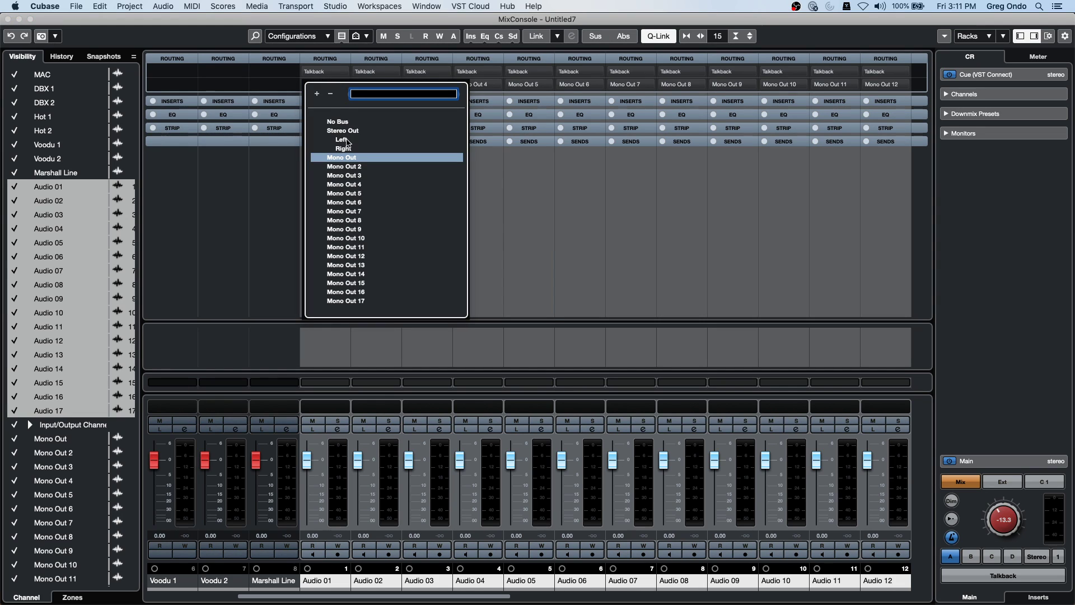
left_click(343, 121)
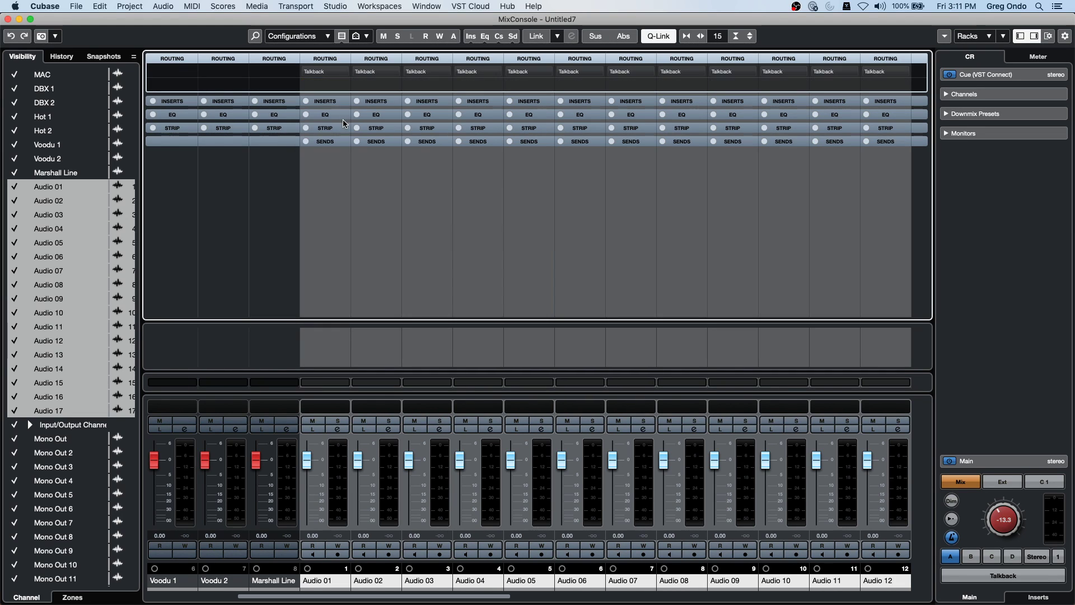
Step: Route the selected channels' outputs to consecutive mono buses starting with Mono Out, and close the MixConsole
left_click(332, 85)
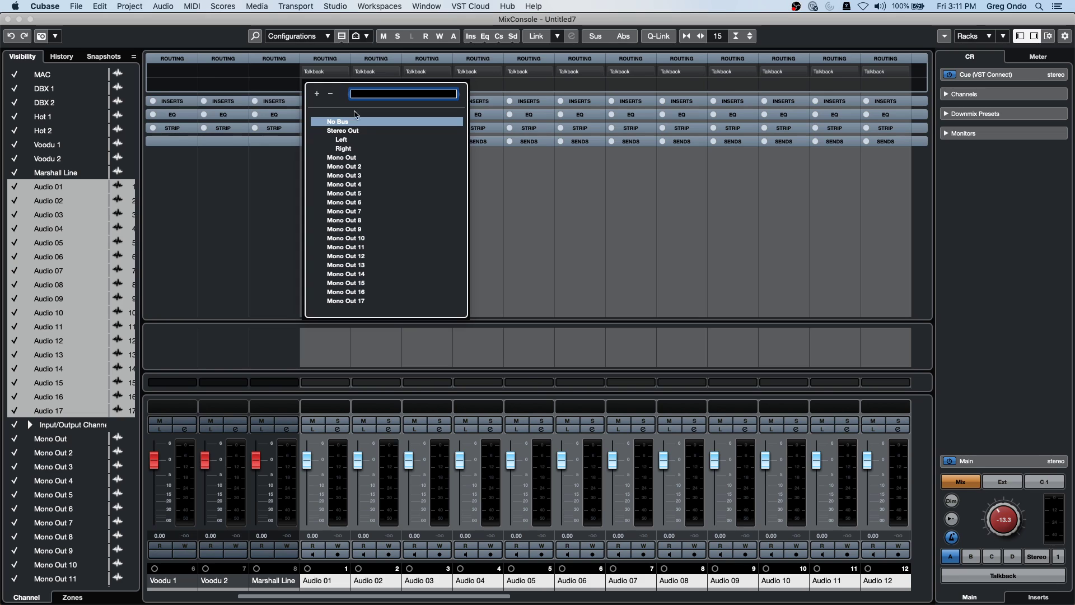
left_click(352, 159, "shift")
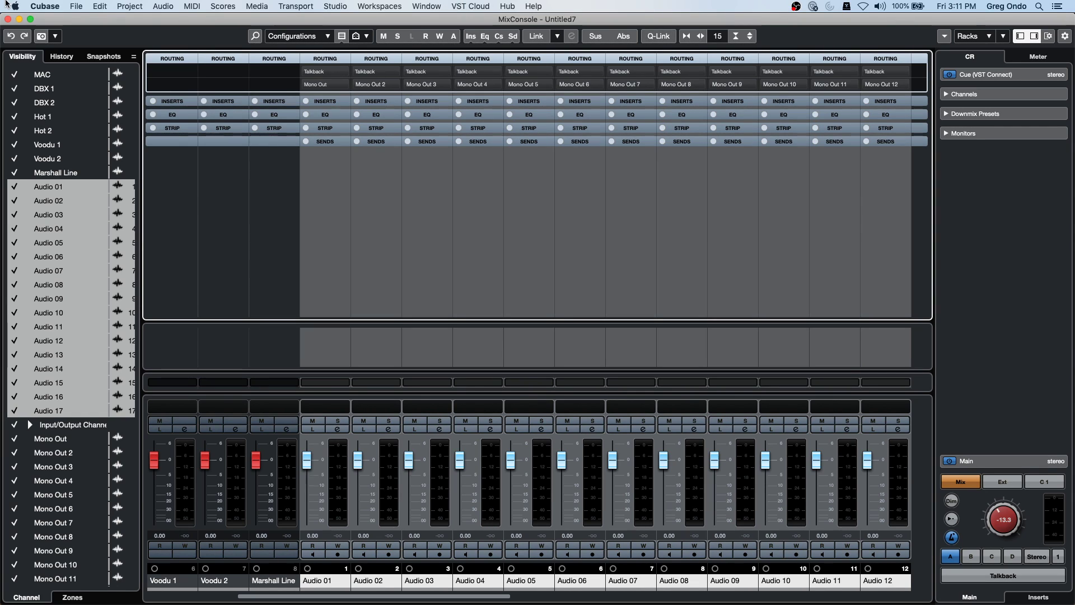
left_click(7, 19)
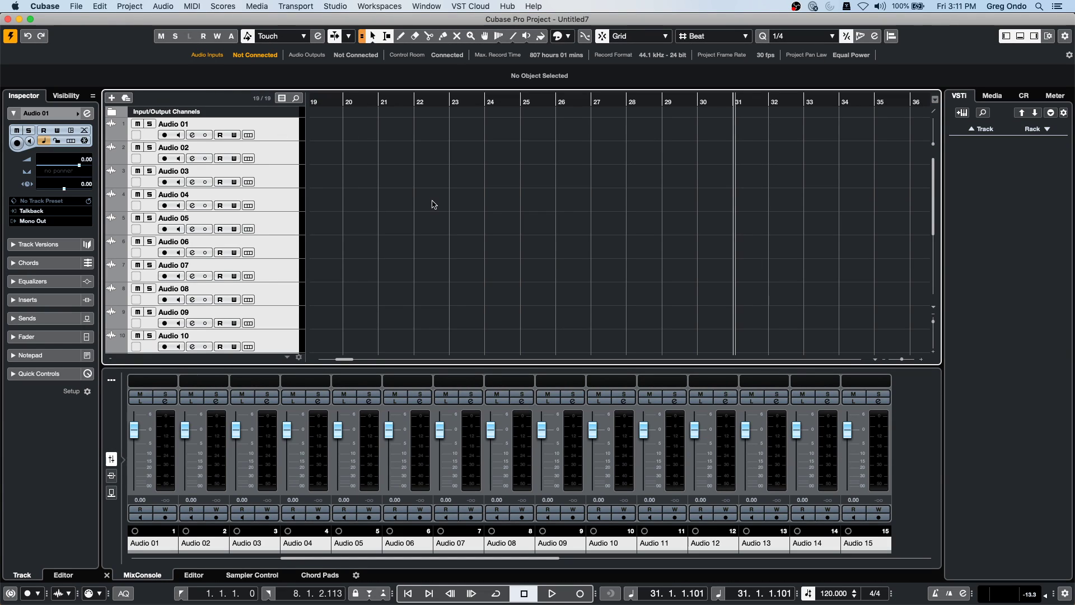
Step: Open the recent UNINVITED project, version 03
left_click(79, 6)
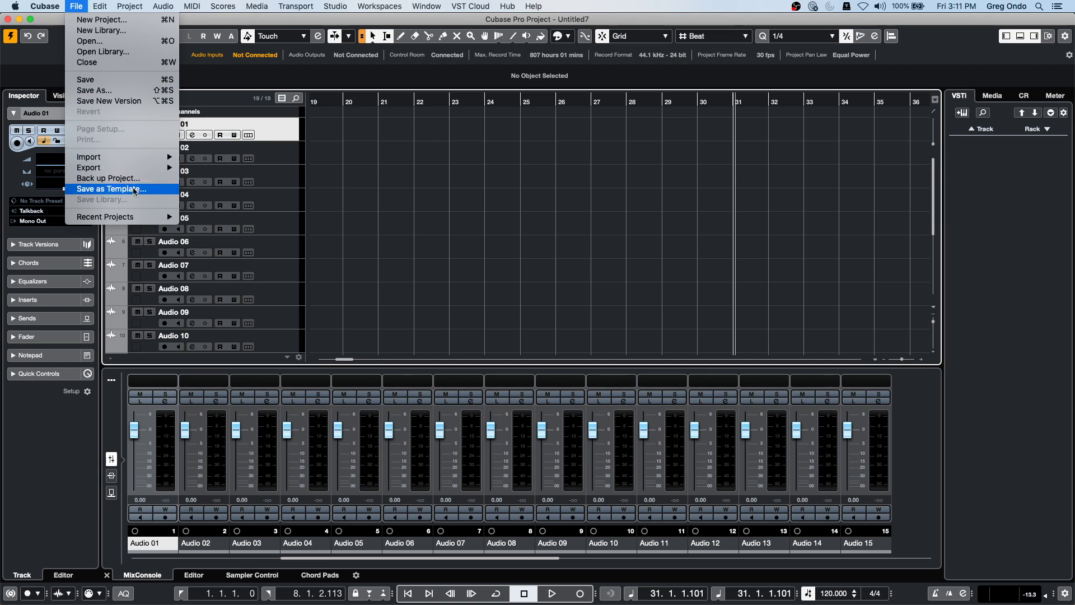
mouse_move(143, 220)
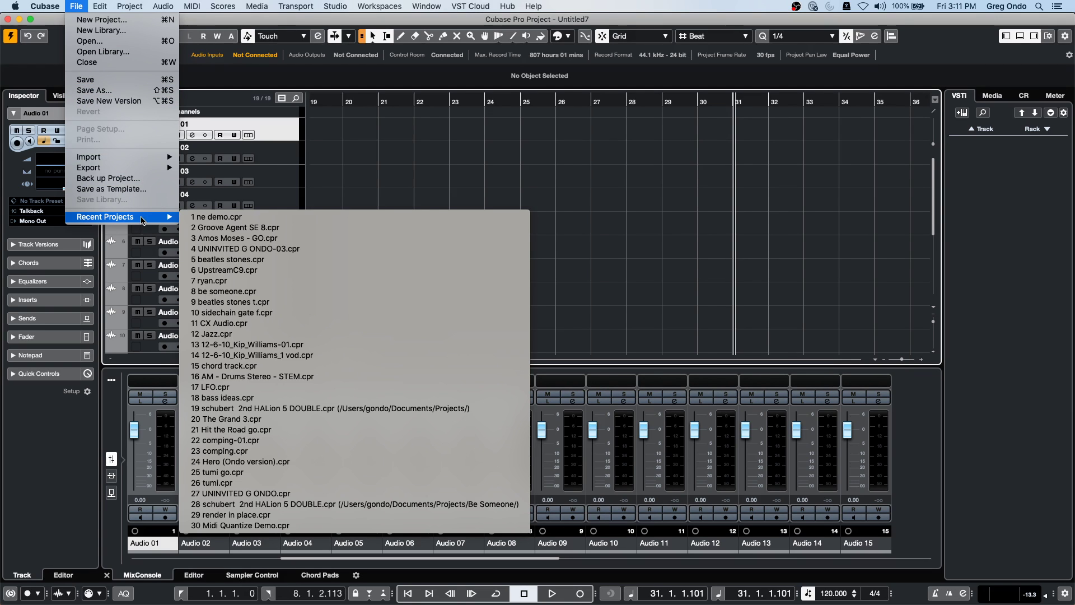
left_click(353, 248)
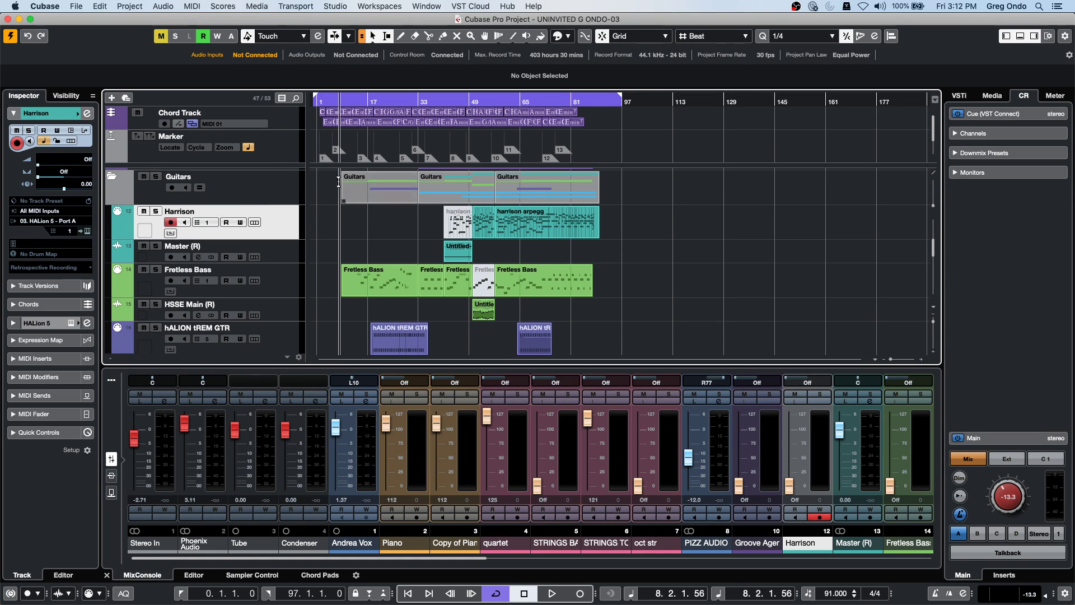
Step: Solo the vocal audio track above the Piano track and start playback from about bar 5
scroll(357, 208, "down", 3)
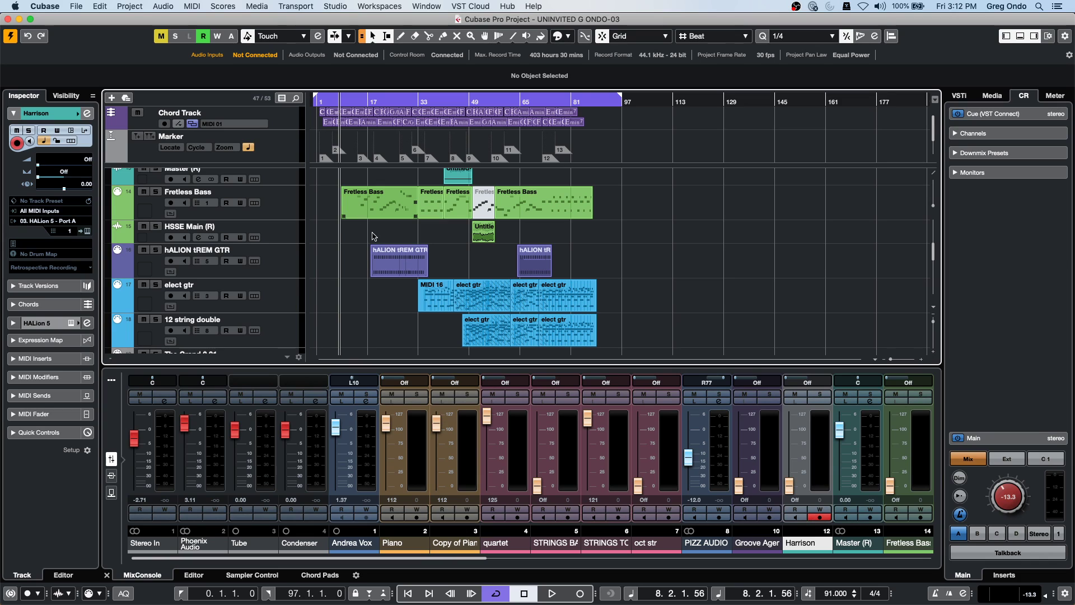
scroll(342, 260, "down", 15)
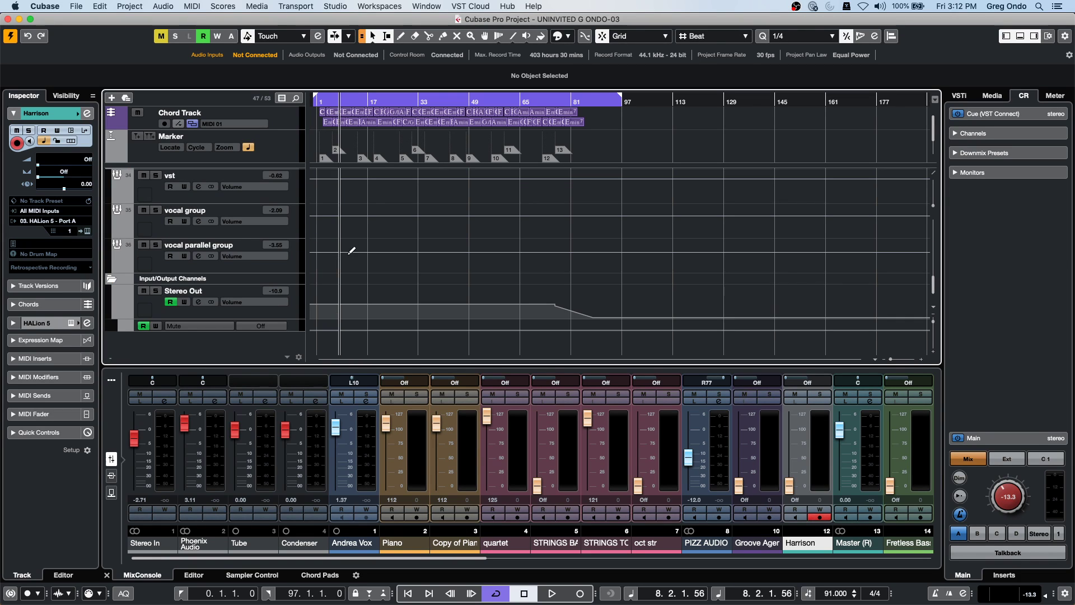
scroll(351, 252, "up", 18)
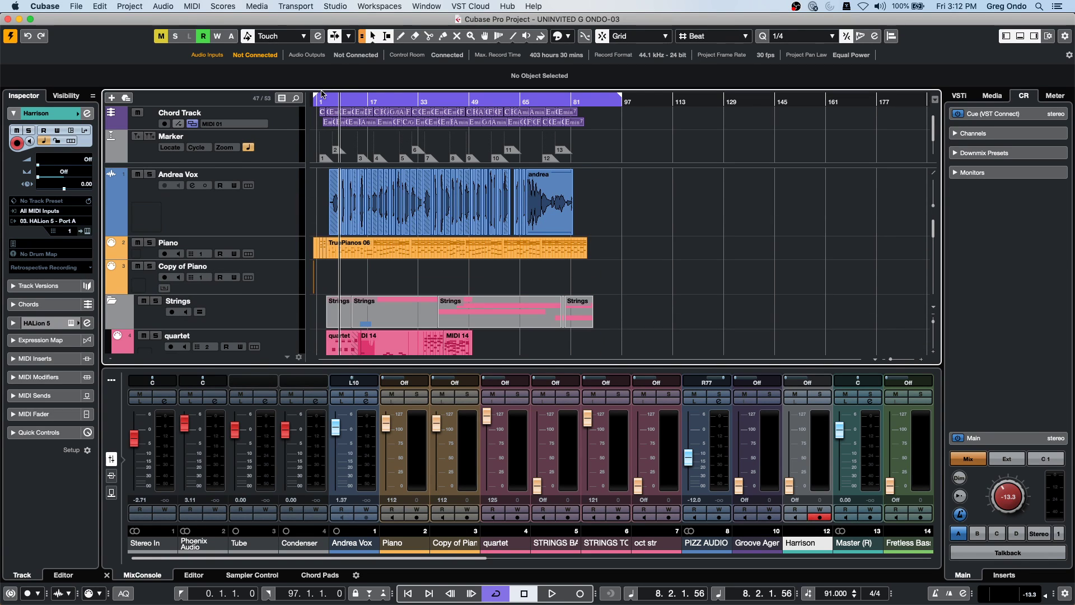
left_click_drag(331, 95, 222, 204)
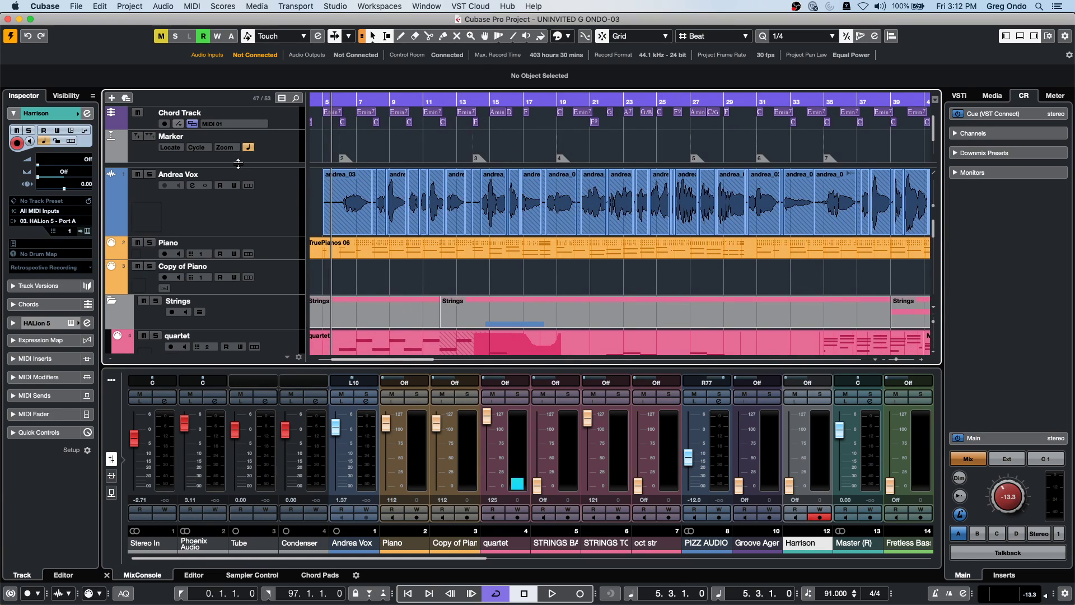
left_click(221, 205)
left_click(150, 174)
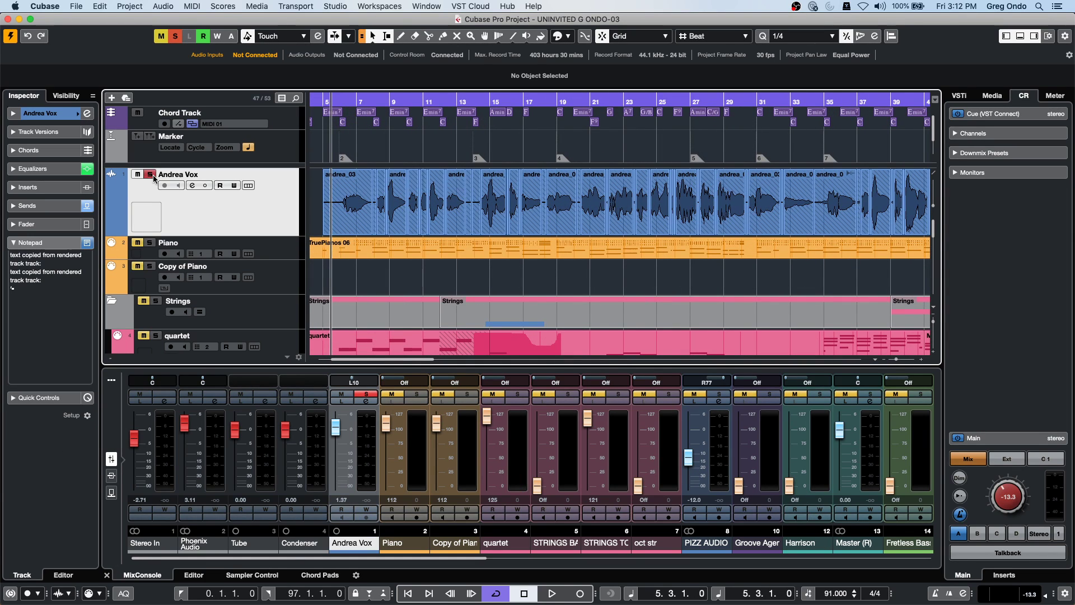
key("space")
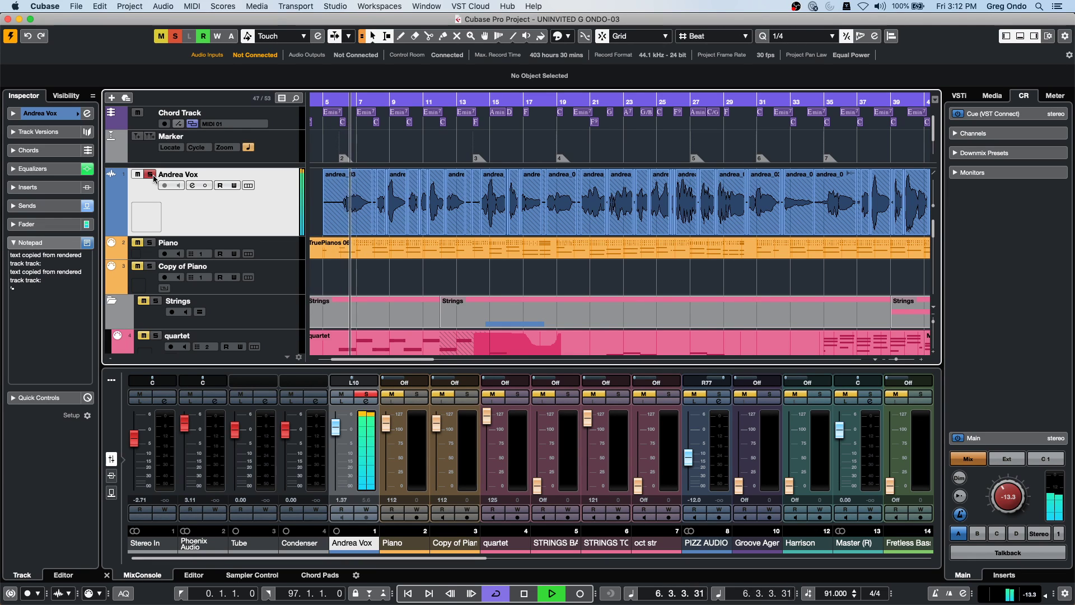
Step: Show the vocal track's sends and channel fader, lower the fader to -oo and bring it back to about 2.33
left_click(47, 207)
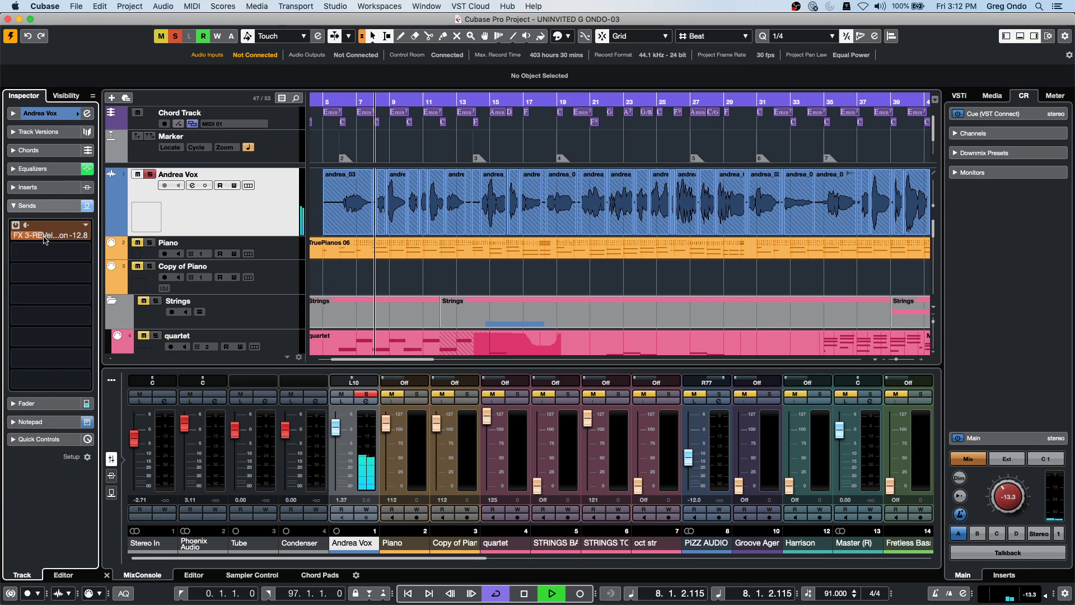
left_click(61, 405)
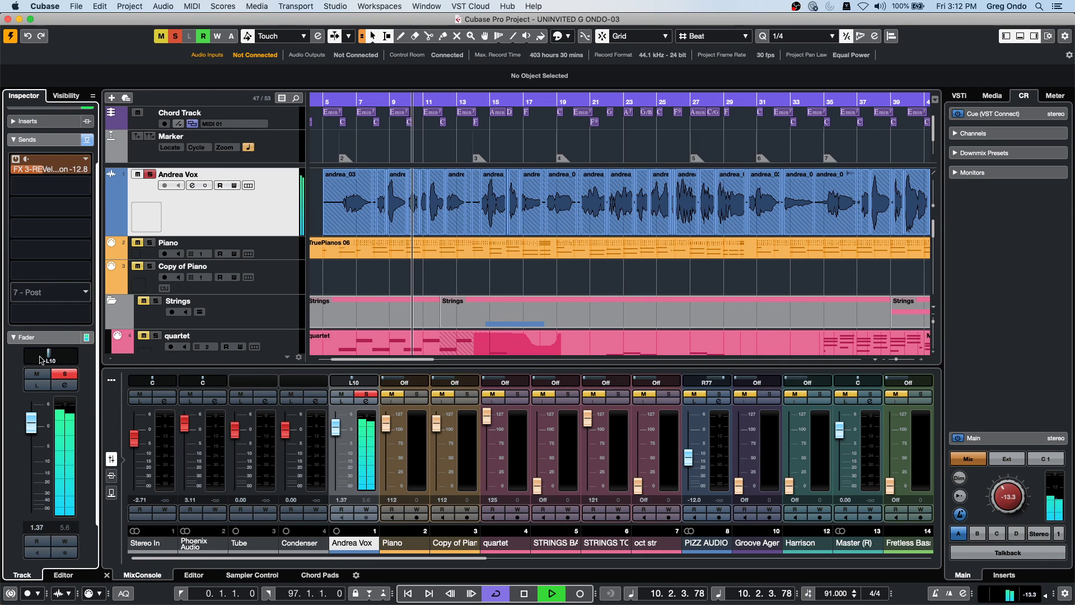
left_click_drag(32, 429, 37, 516)
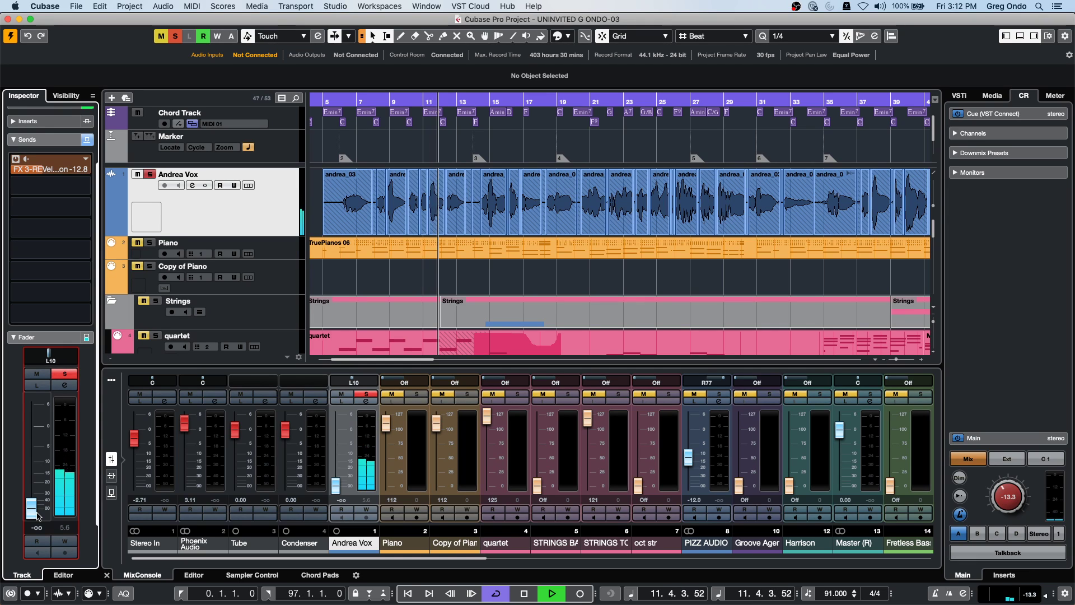
left_click_drag(37, 516, 35, 423)
left_click(36, 429, "super")
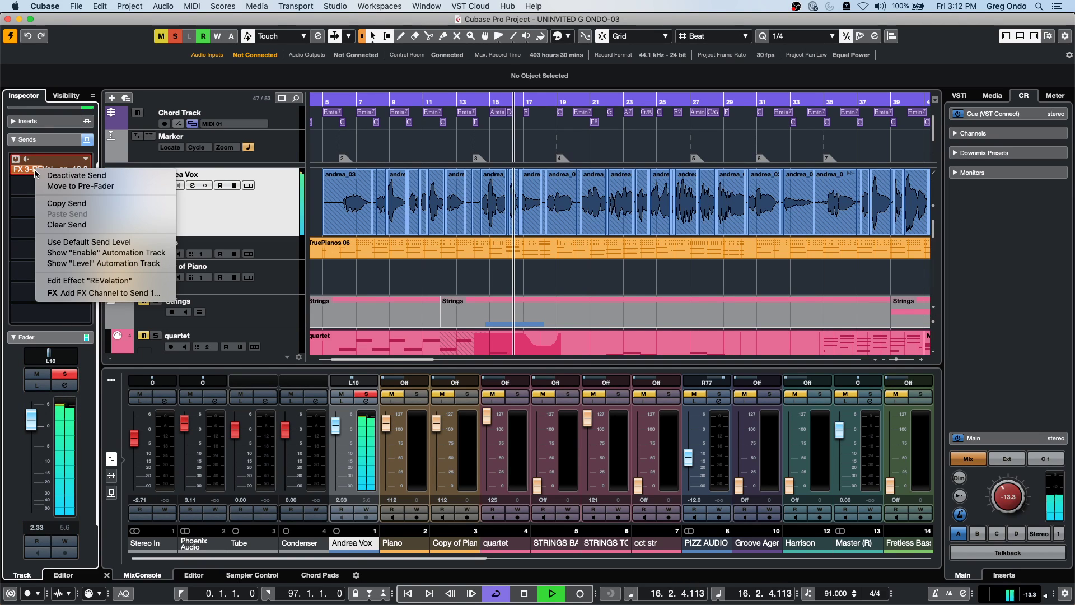
Step: Switch the vocal's REVelation send to pre-fader and back to post-fader, setting the fader to about 3.30 and -0.11 respectively
left_click(68, 187)
left_click_drag(30, 429, 56, 419)
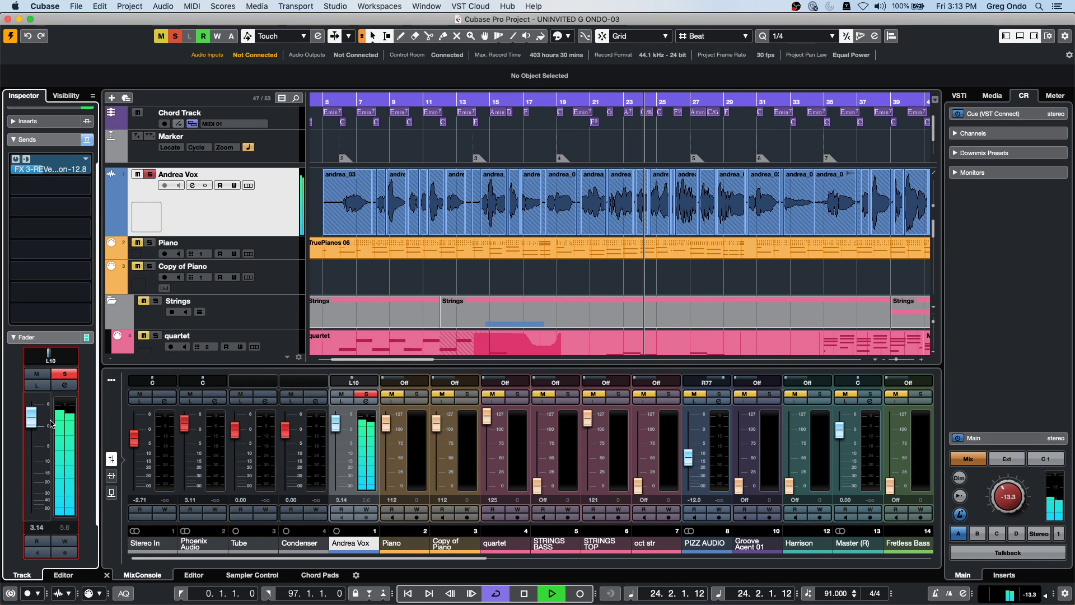
right_click(60, 169)
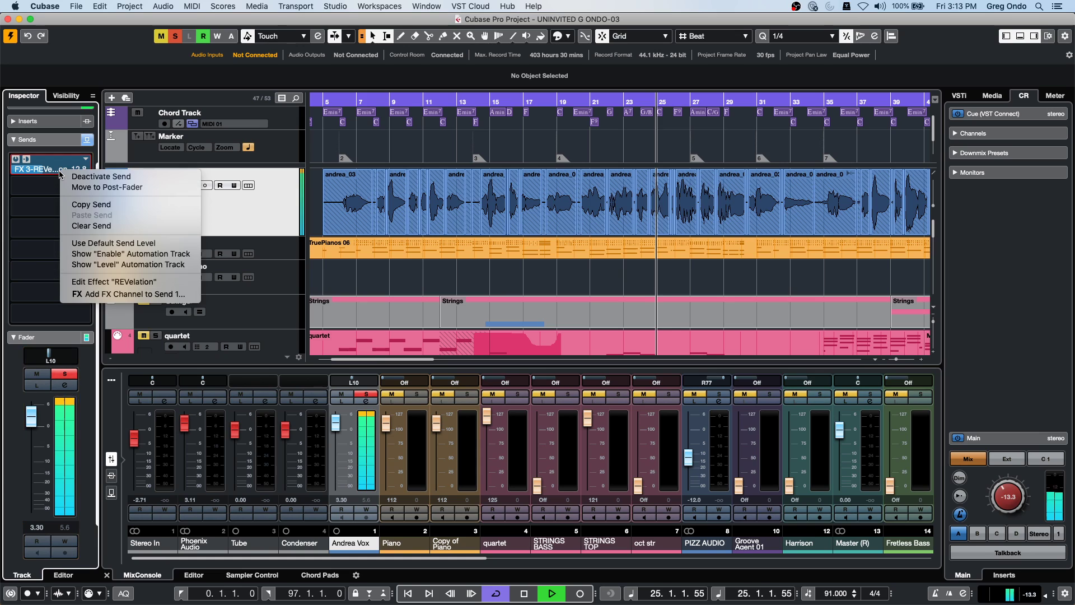
left_click(84, 187)
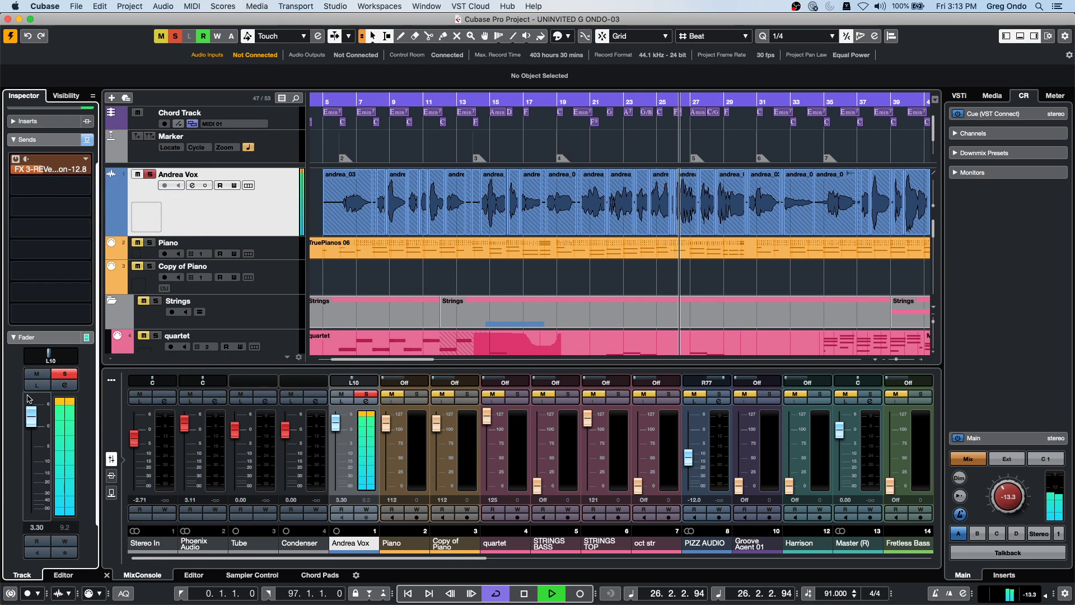
mouse_move(31, 417)
left_mouse_down()
mouse_move(45, 504)
mouse_move(52, 415)
mouse_move(45, 504)
mouse_move(47, 425)
left_mouse_up()
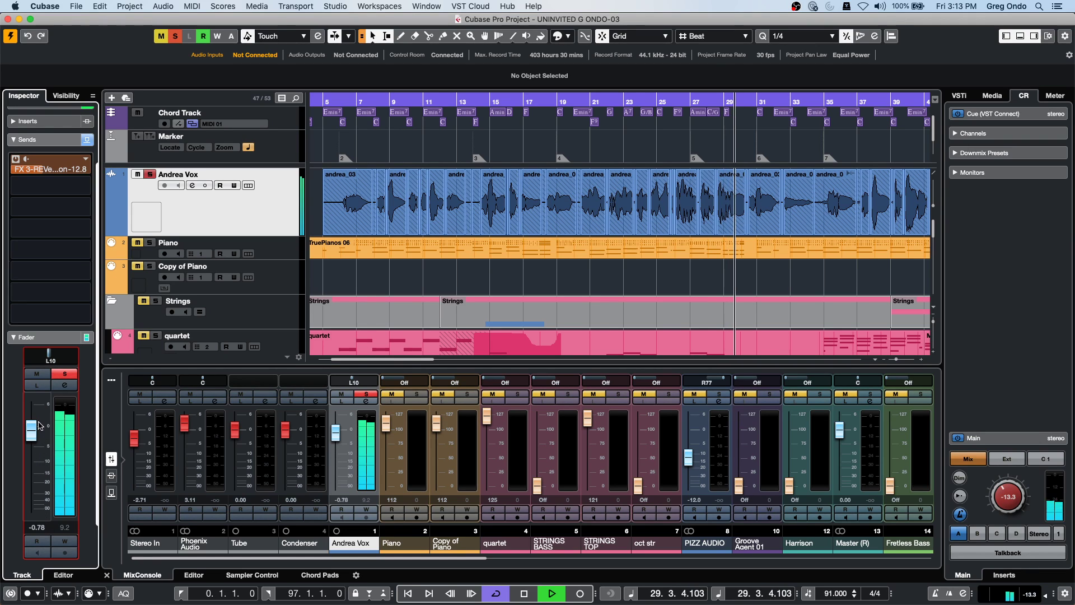
Step: Move the vocal's REVelation send to pre-fader, raise the fader to about 4.83 and stop playback
right_click(40, 169)
left_click(66, 184)
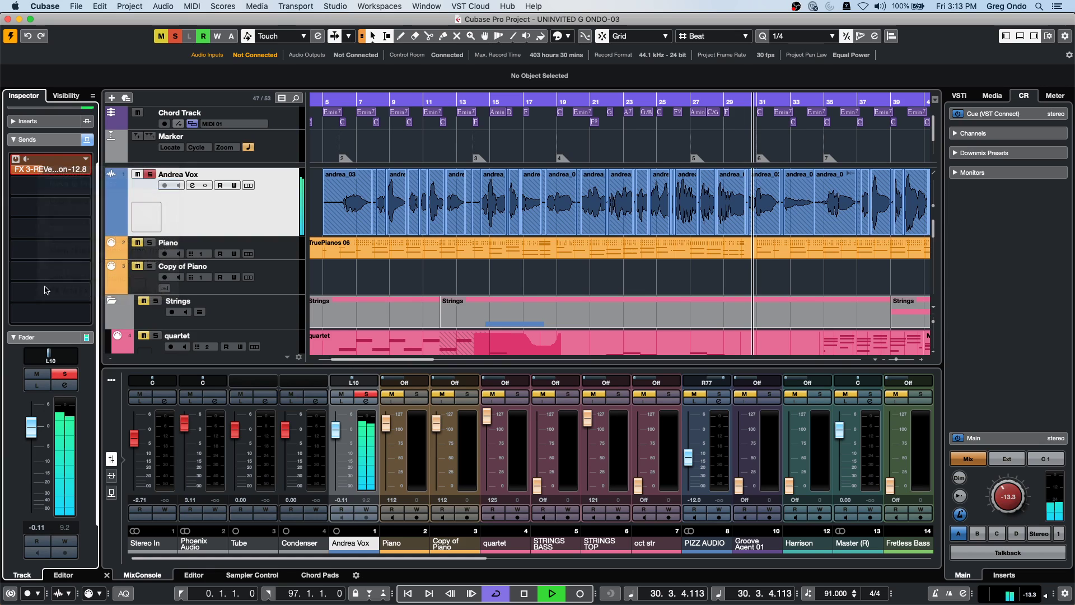
left_click_drag(29, 447, 46, 417)
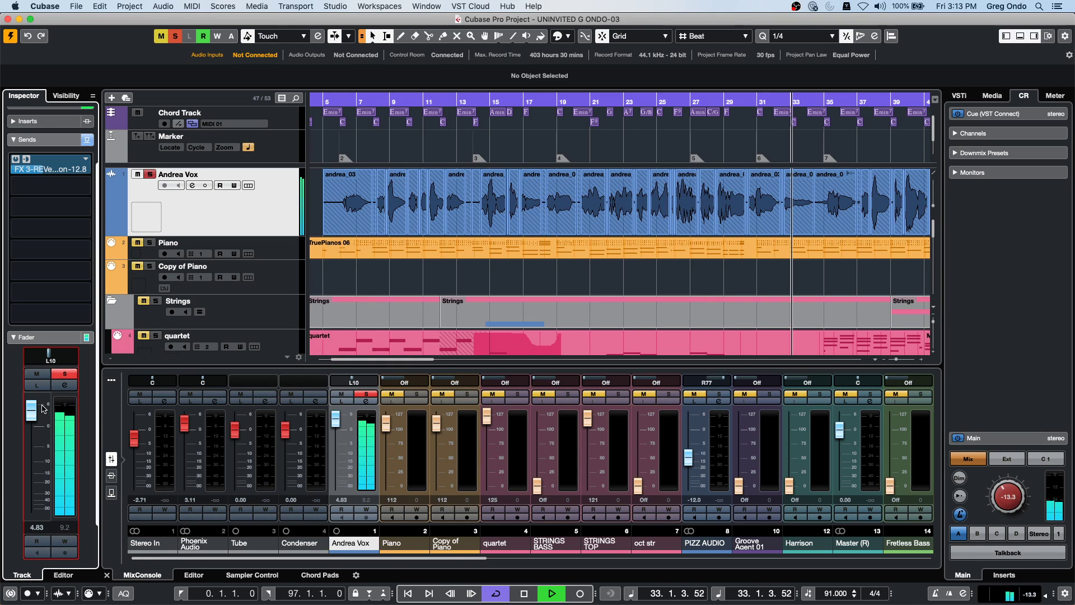
key("space")
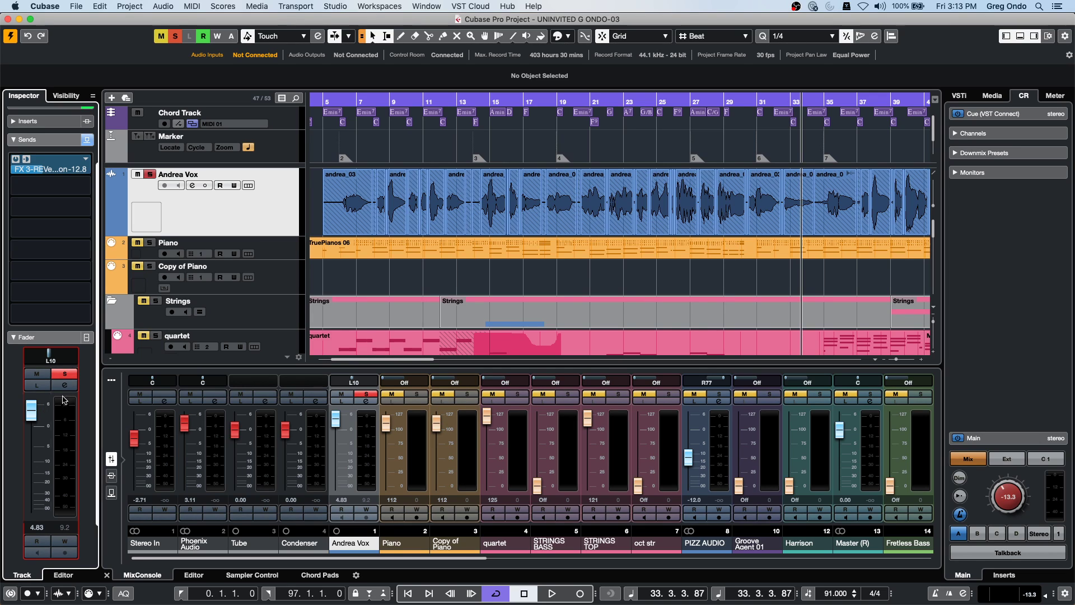
Step: Try to add a track from the "fx test 2" track preset, searching the presets for "fx"
right_click(203, 211)
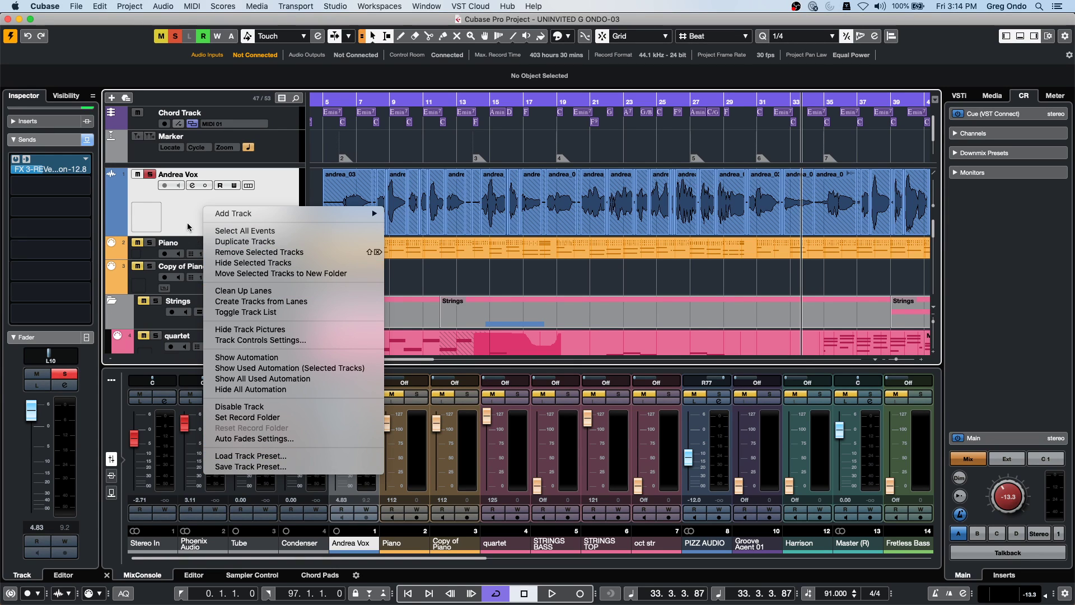
mouse_move(238, 214)
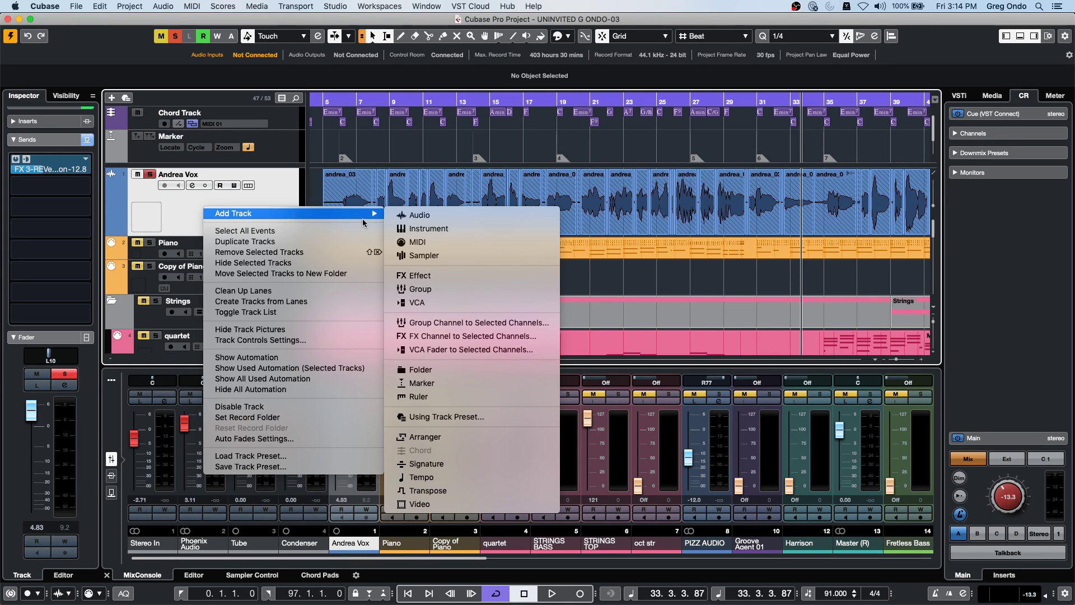
left_click(489, 415)
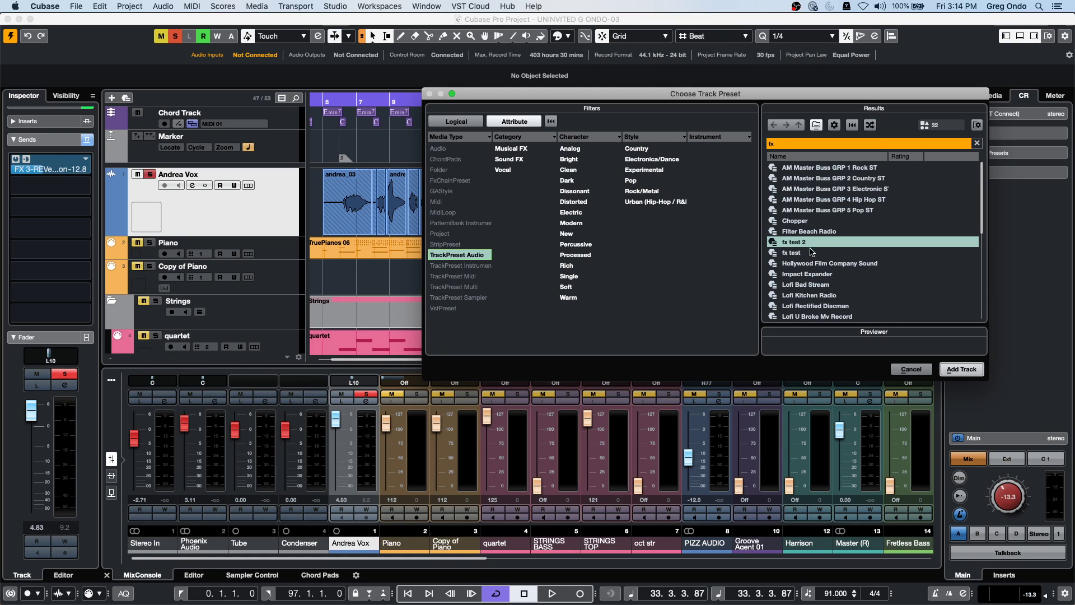
left_click(963, 370)
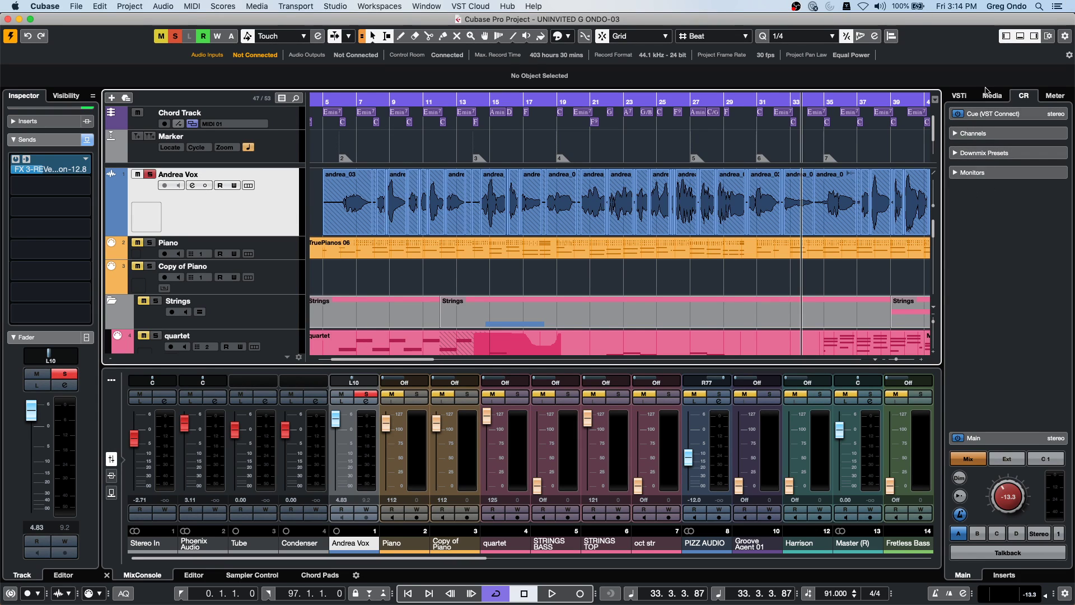
Step: Show the VST instruments rack and create a new empty project
left_click(960, 95)
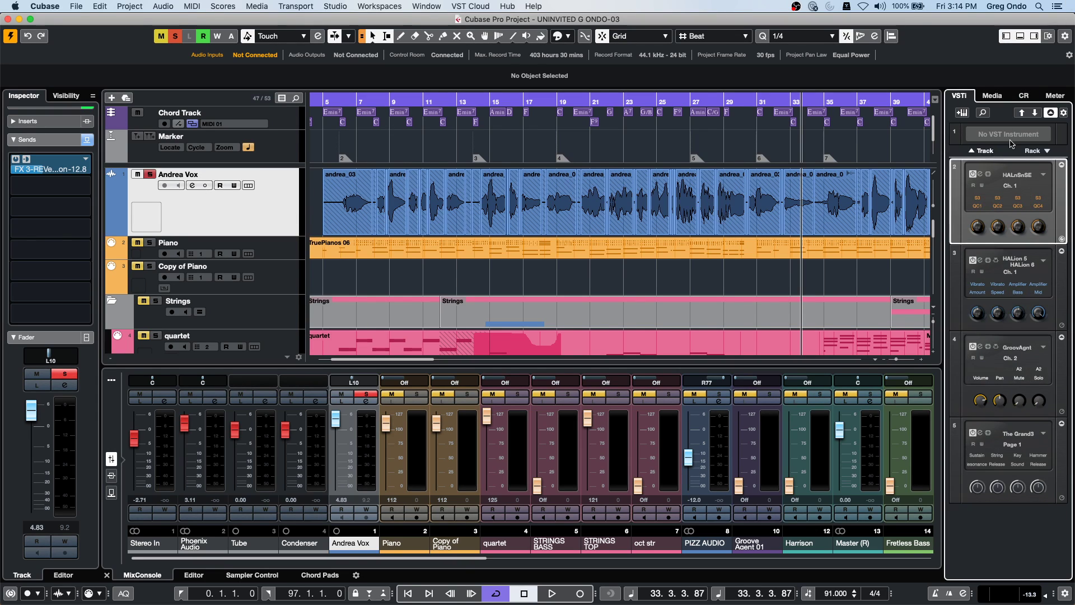
left_click(78, 6)
left_click(87, 22)
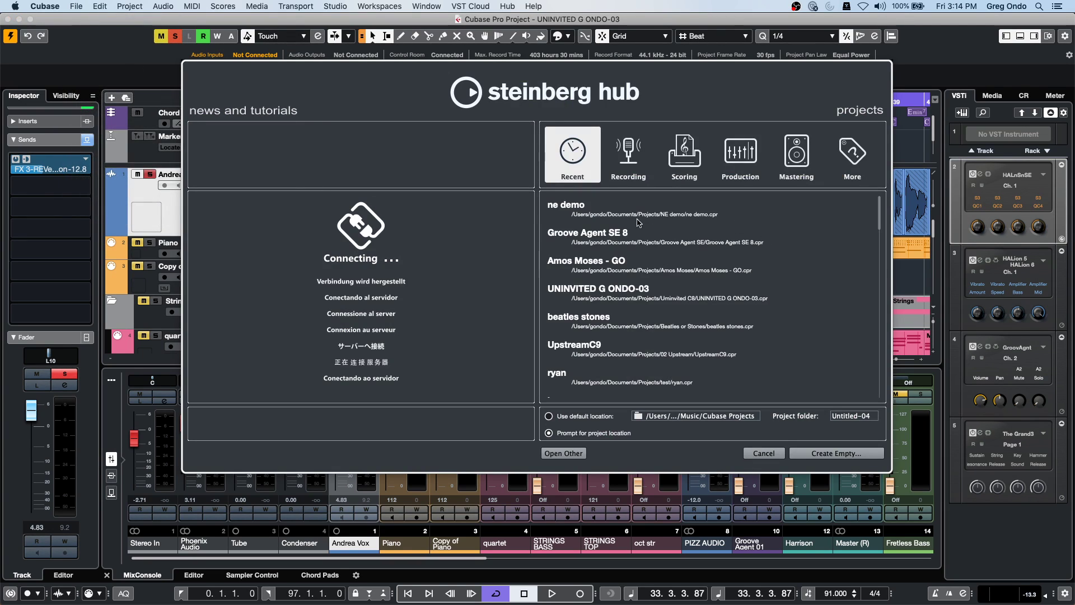
left_click(810, 453)
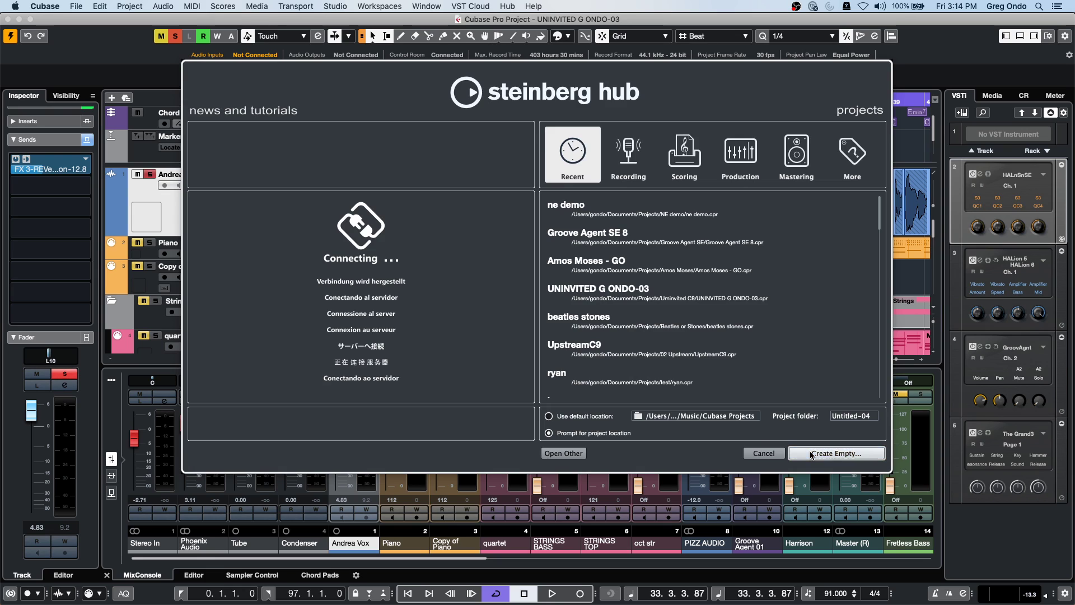
left_click(835, 455)
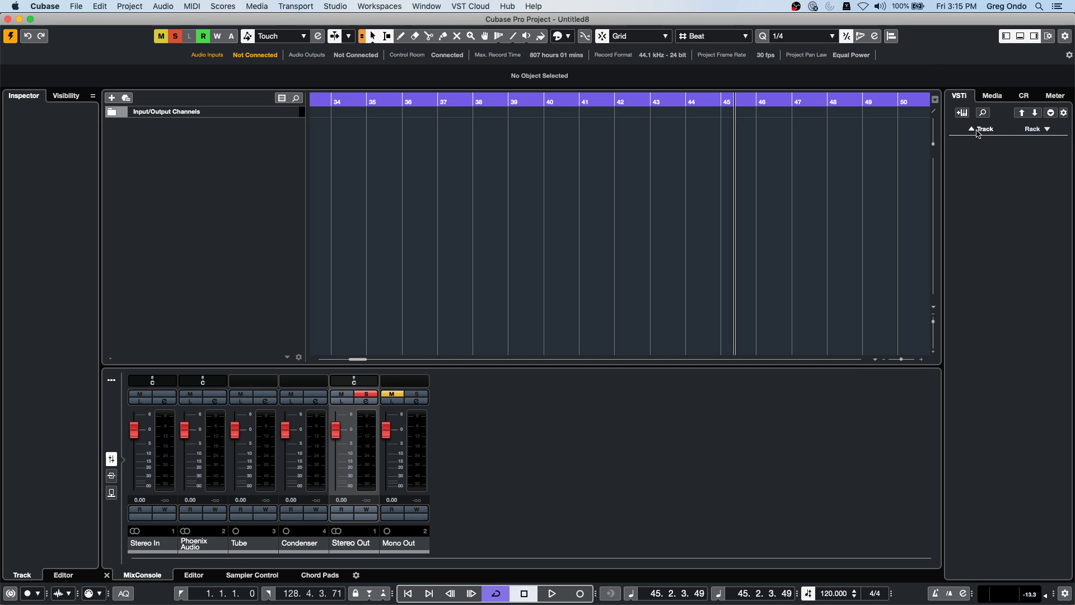
Step: Add one HALion Sonic SE instrument track routed to Stereo Out
left_click(962, 112)
left_click(353, 233)
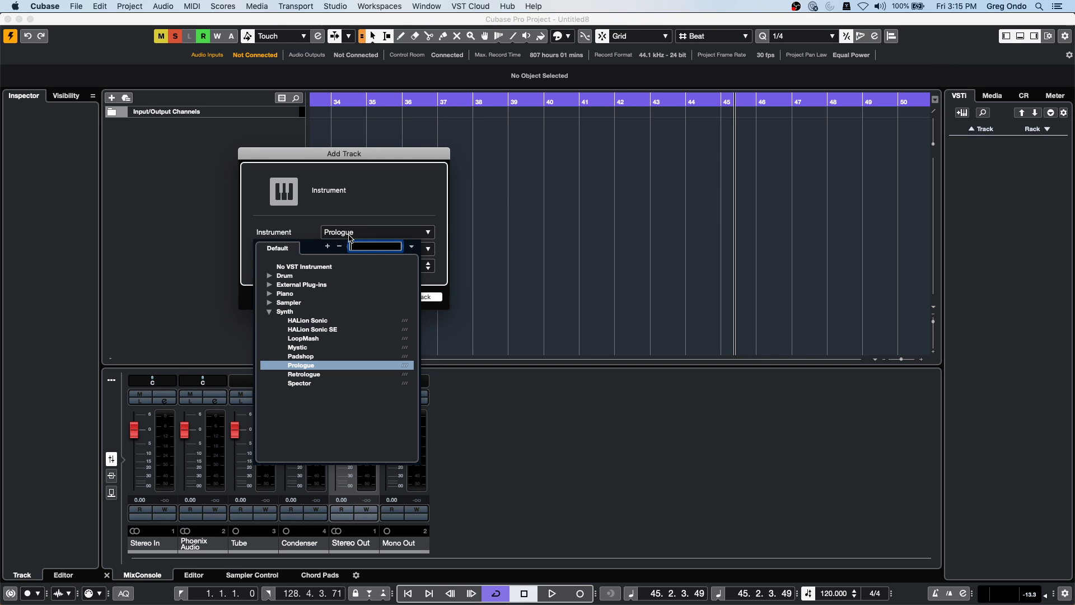
left_click(330, 329)
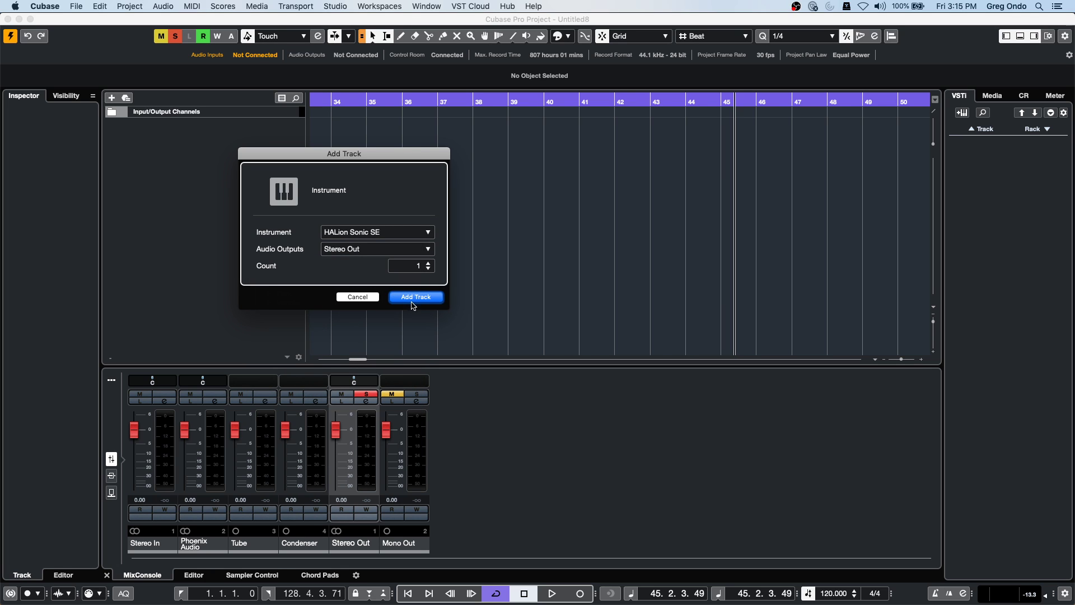
left_click(407, 301)
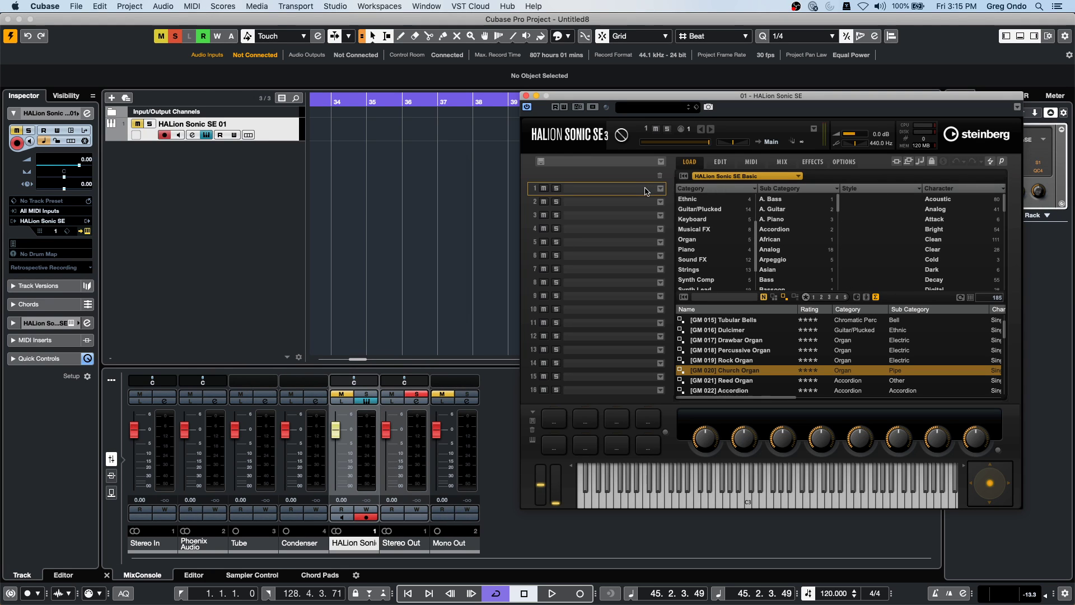
Step: Load the Flute 2 Standard program from the Iconica Sections & Players woodwinds into the first HALion slot
left_click(659, 190)
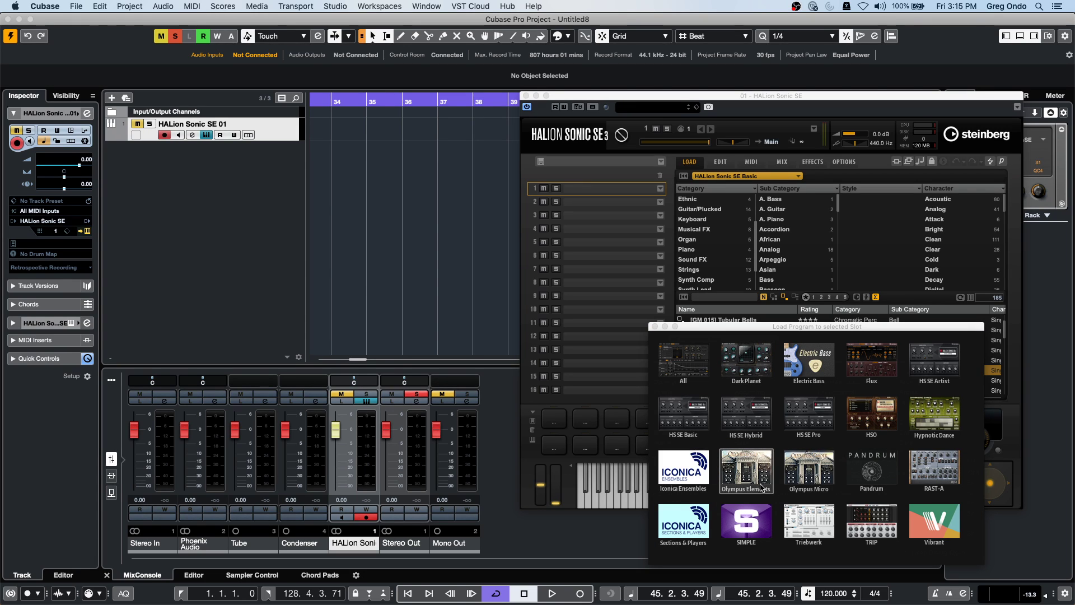
left_click(710, 519)
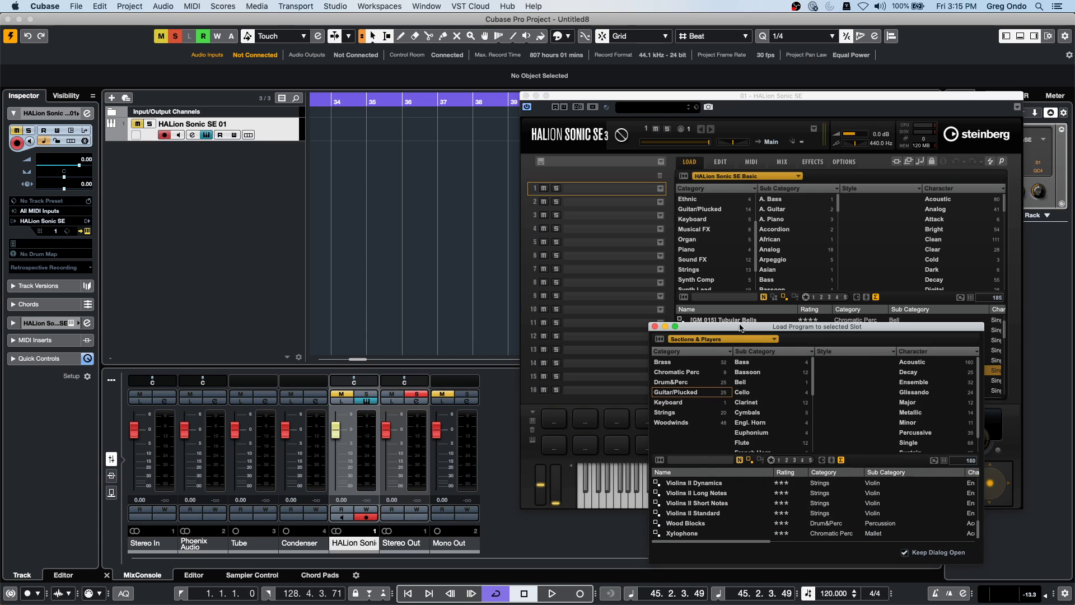
left_click_drag(736, 327, 487, 124)
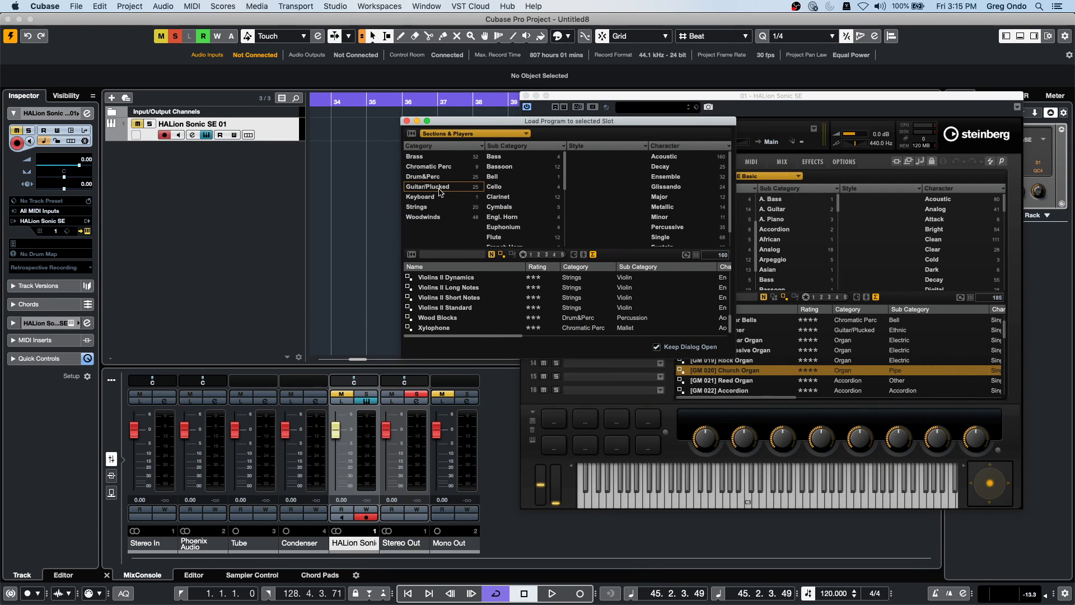
left_click(440, 217)
scroll(480, 297, "up", 4)
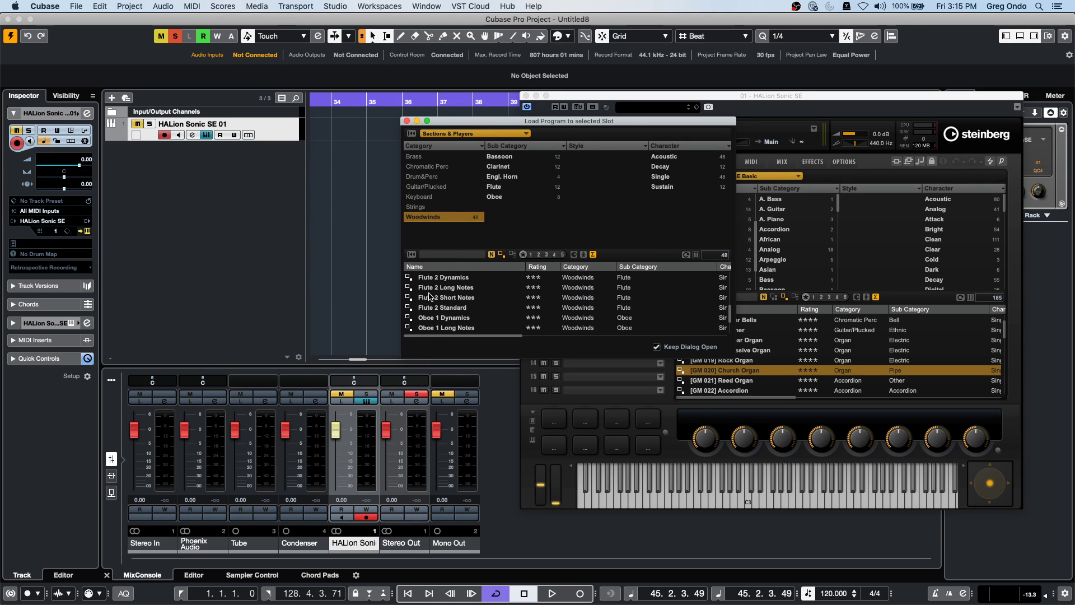
scroll(506, 294, "down", 1)
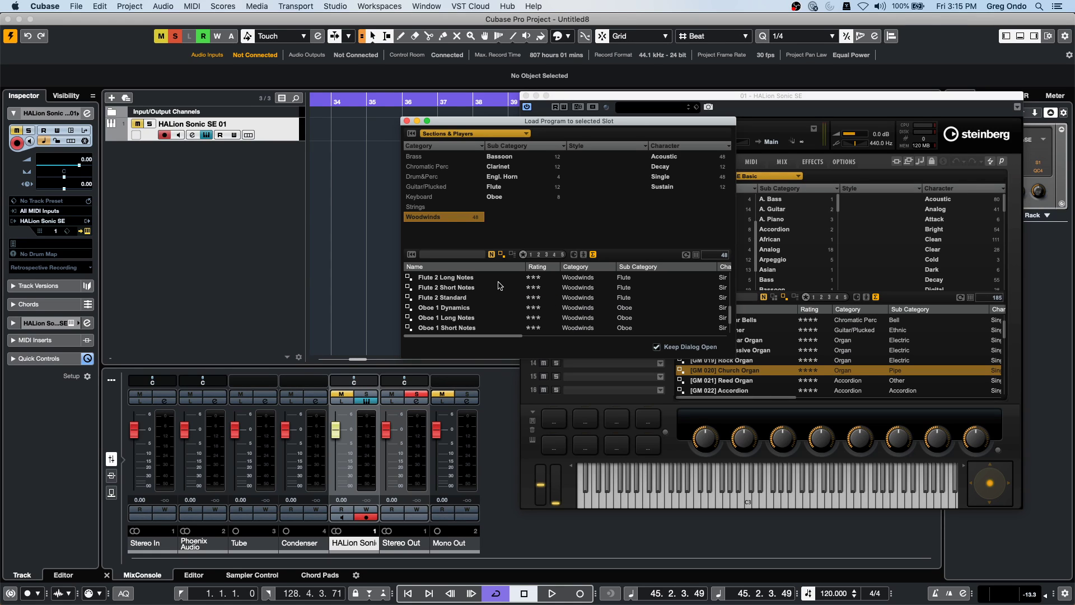
left_click(500, 190)
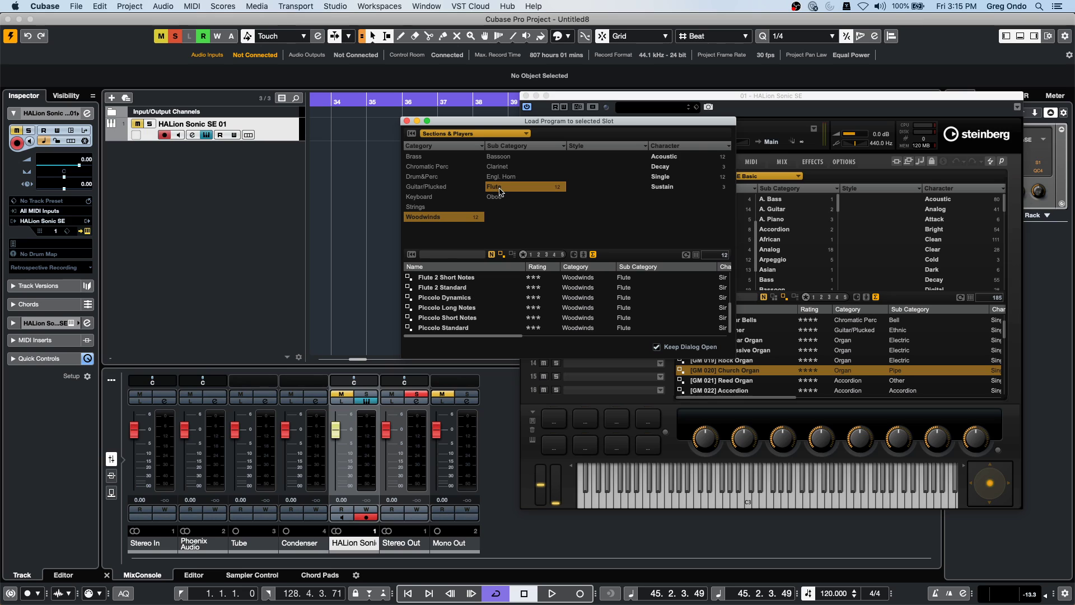
double_click(457, 289)
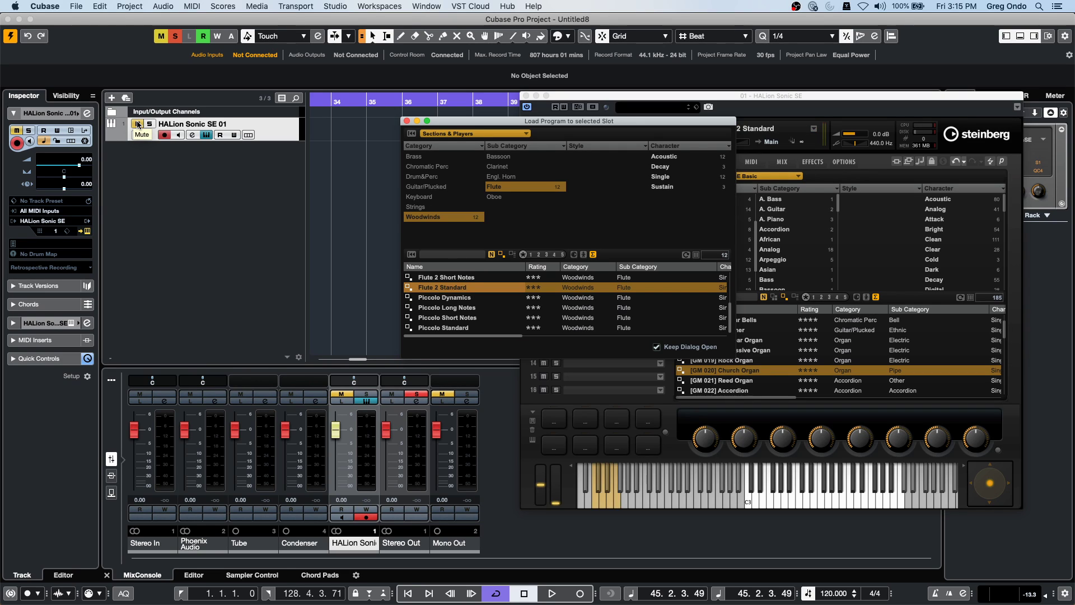
Step: Unmute and solo the HALion Sonic SE 01 track, close the program loader and reposition the instrument window
left_click(138, 124)
left_click(150, 123)
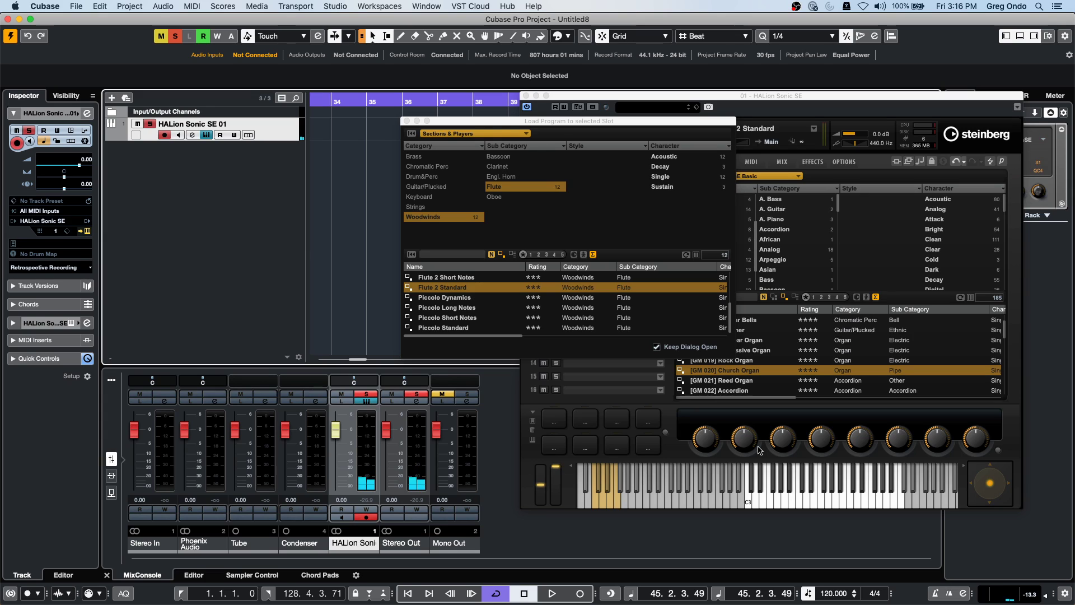
left_click(407, 120)
left_click_drag(669, 94, 502, 91)
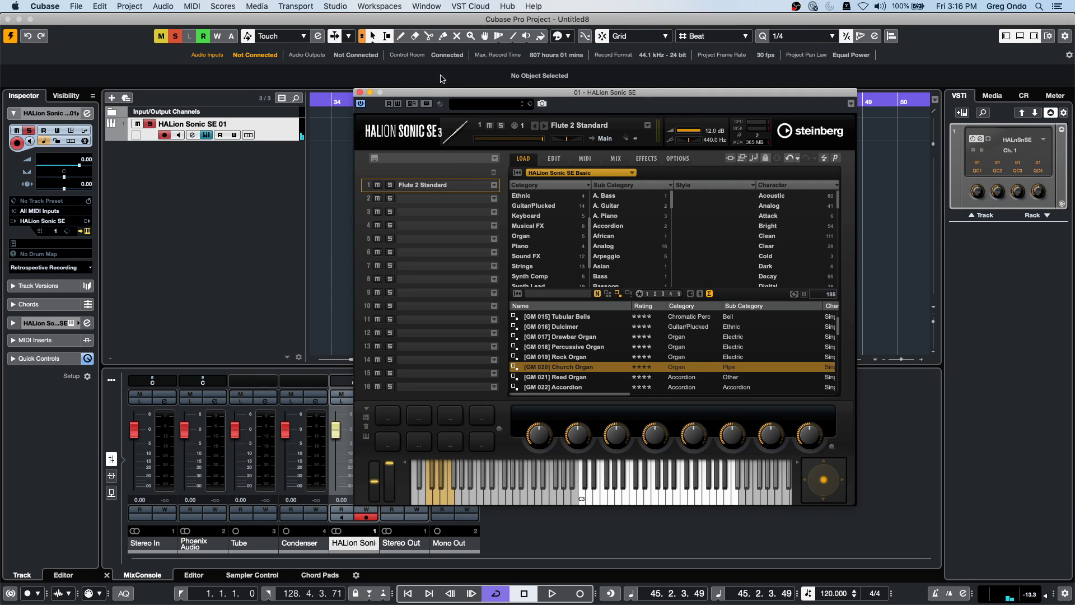
Step: Show the flute's editing page and switch through the Staccato, Marcato and Sustain articulations
left_click(560, 160)
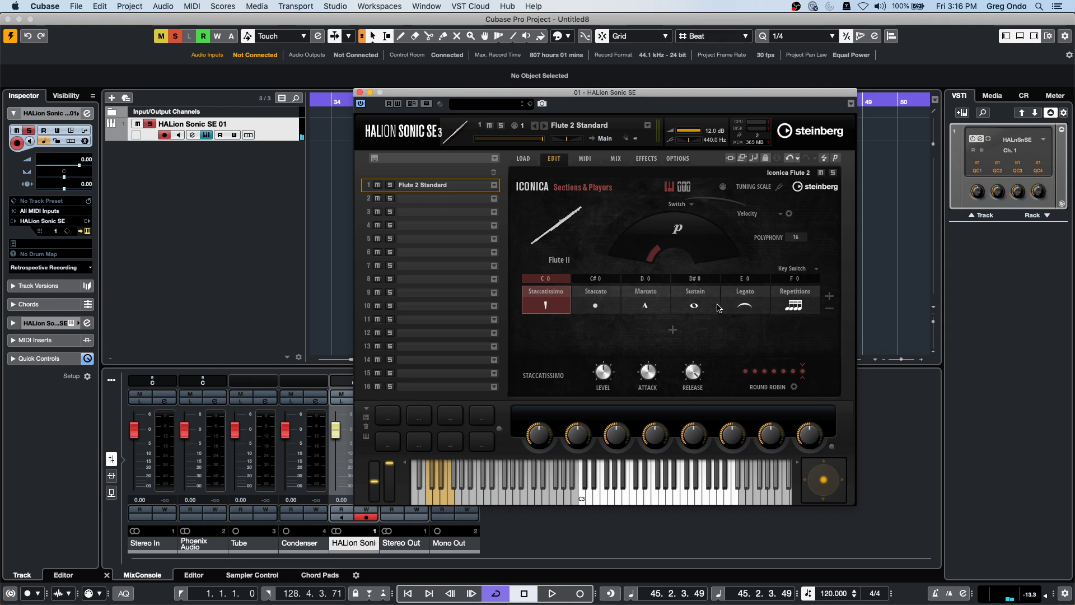
left_click(606, 278)
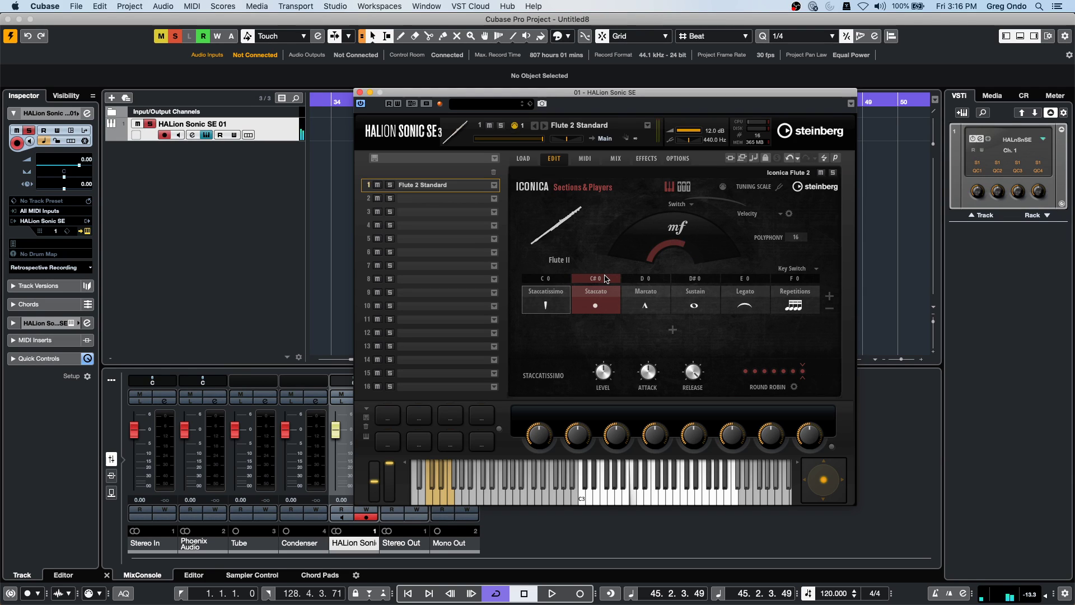
left_click(648, 287)
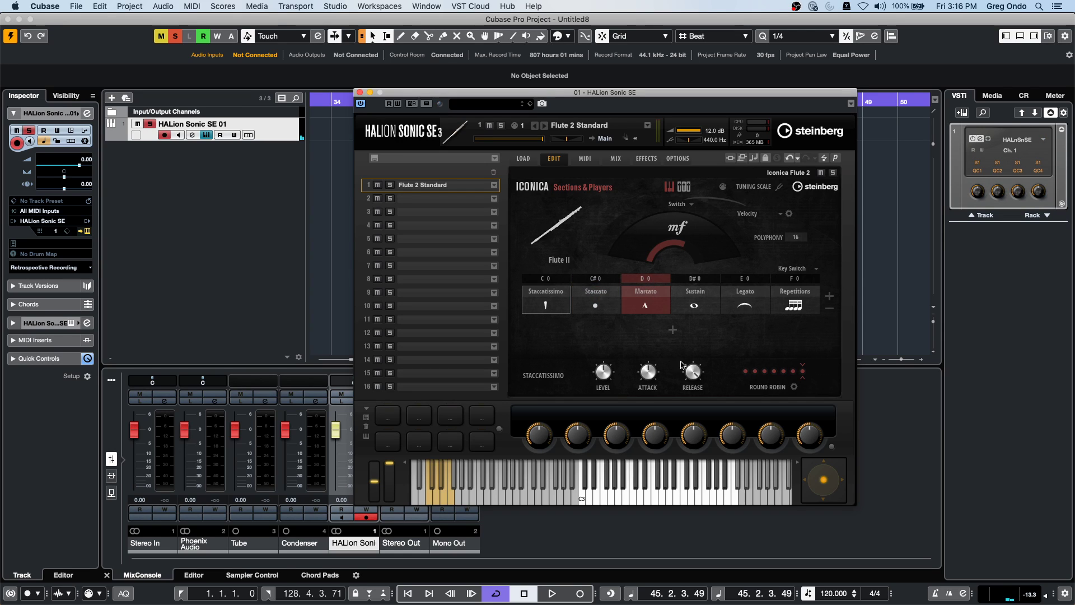
left_click(699, 283)
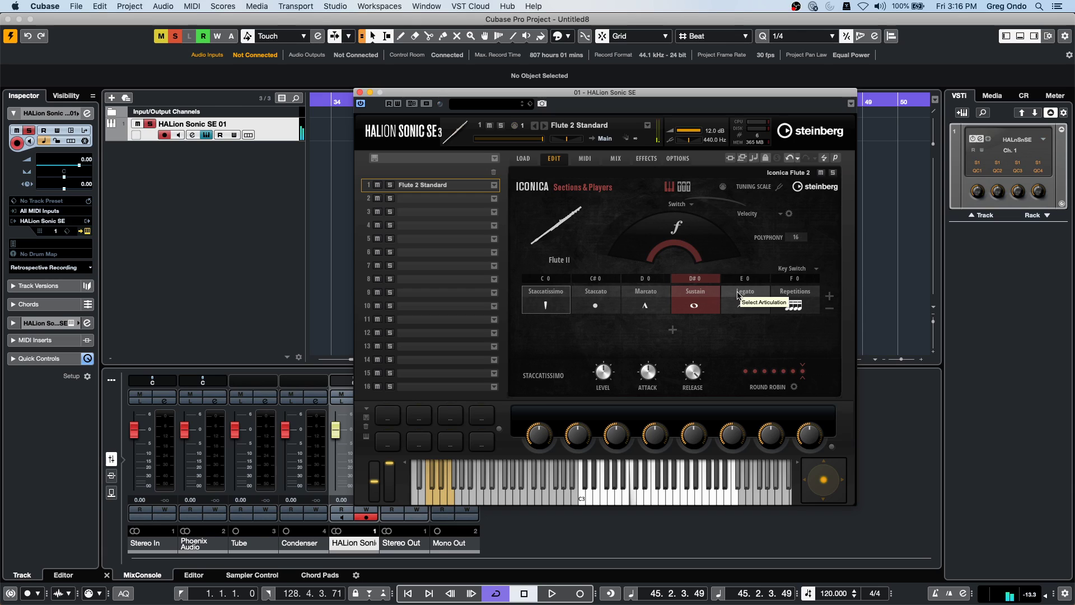
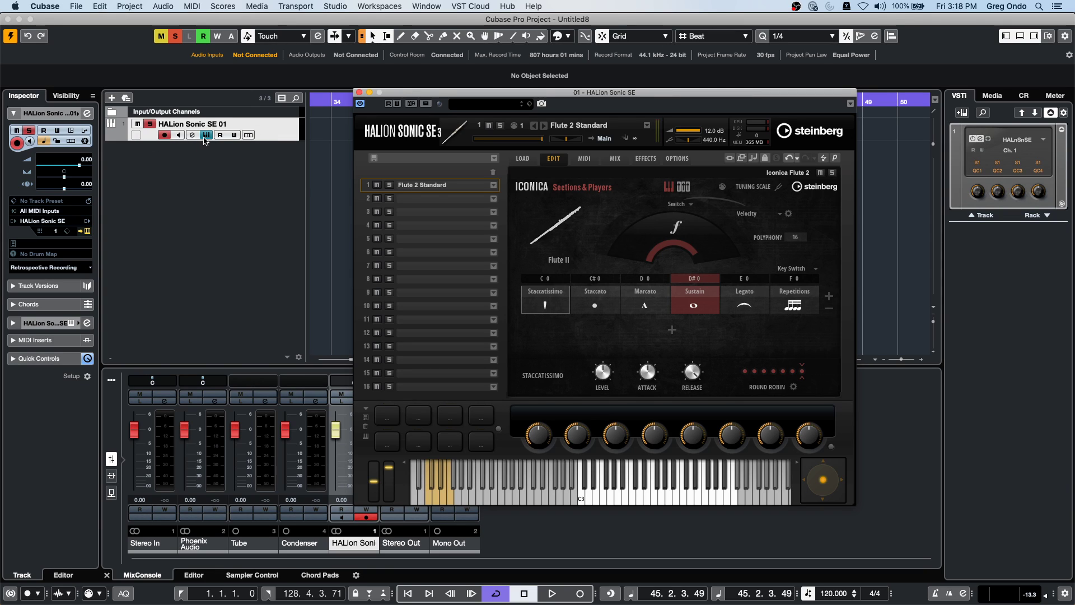
Step: Add a second HALion Sonic SE instrument track routed to Stereo Out and close both instrument windows
right_click(211, 162)
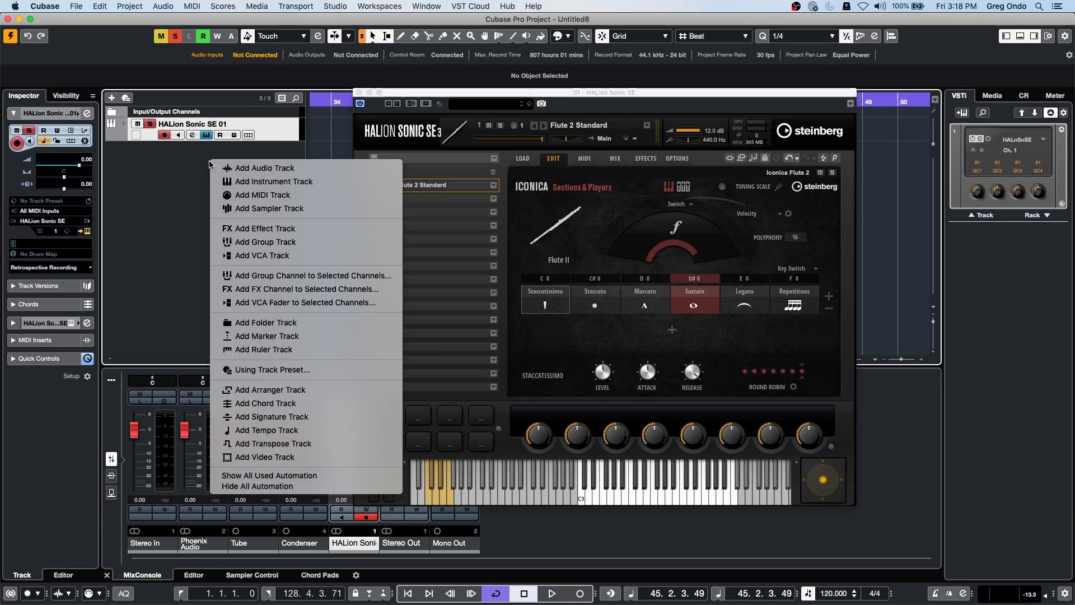
left_click(274, 182)
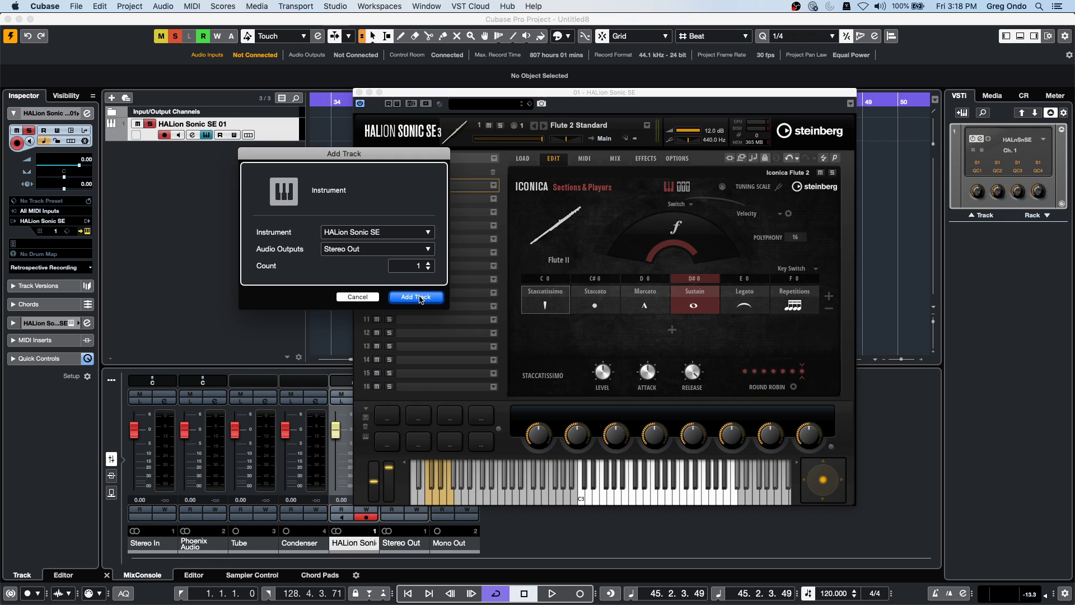
key("Return")
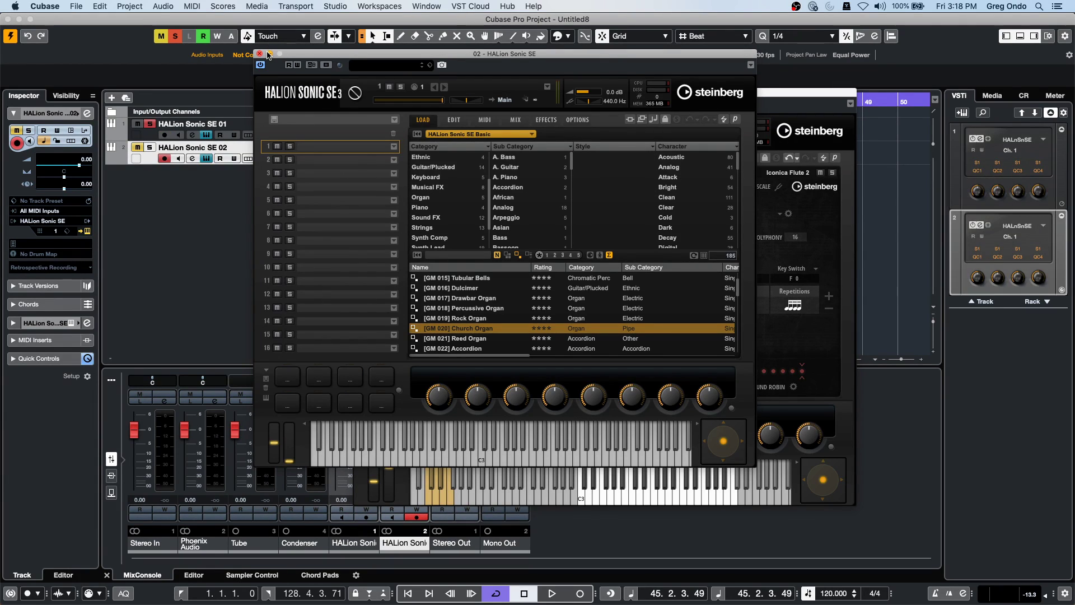
left_click(259, 54)
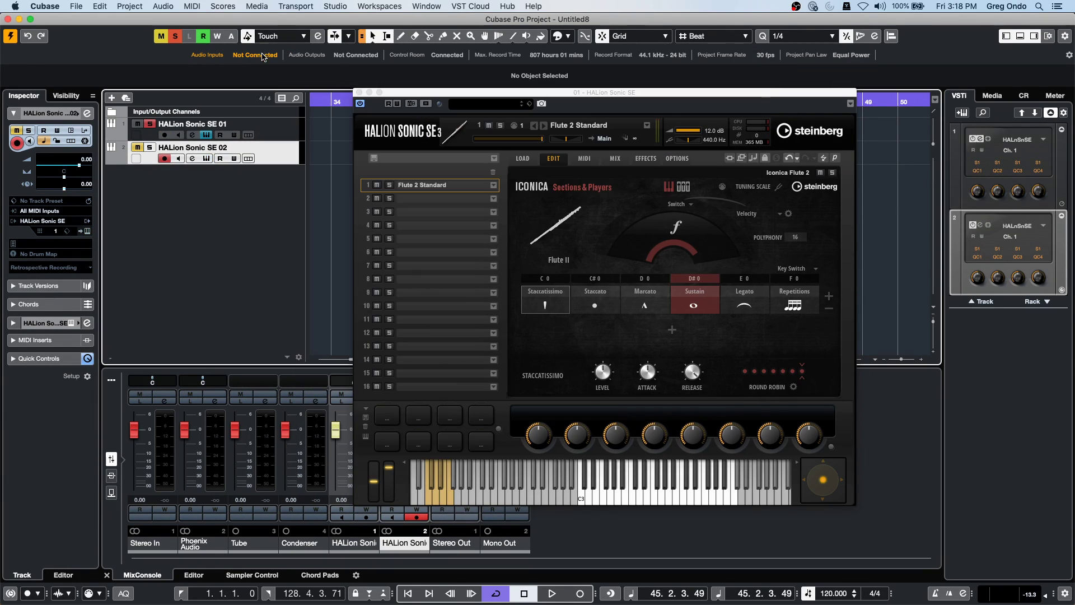
left_click(359, 93)
Step: Draw an empty MIDI part on the HALion Sonic SE 02 track from 33.4.1.0 to 35.4.1.0
right_click(329, 163)
left_click(358, 161)
left_click_drag(325, 151, 393, 155)
key("1")
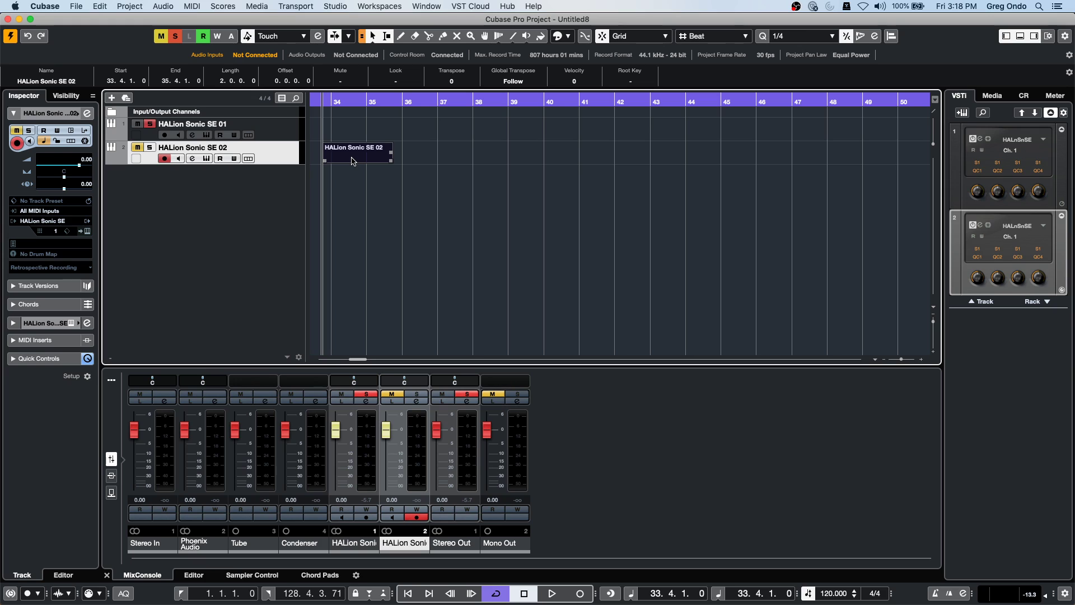
Step: Open the new MIDI part in the Drum Editor in the lower zone and enlarge the editor
double_click(352, 161)
left_click(215, 574)
left_click(257, 561)
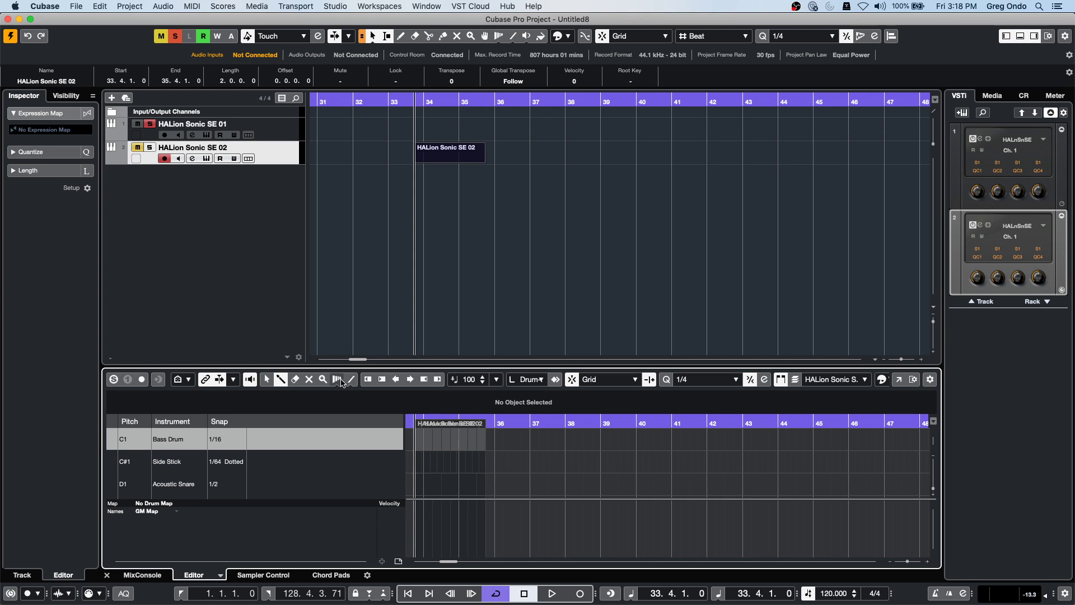
left_click_drag(425, 366, 425, 297)
Step: Draw two runs of 1/16 Bass Drum notes in bars 34 and 35, plus Hand Clap hits starting bars 34 and 35
mouse_move(531, 370)
left_mouse_down()
mouse_move(451, 361)
mouse_move(412, 391)
mouse_move(425, 427)
left_mouse_up()
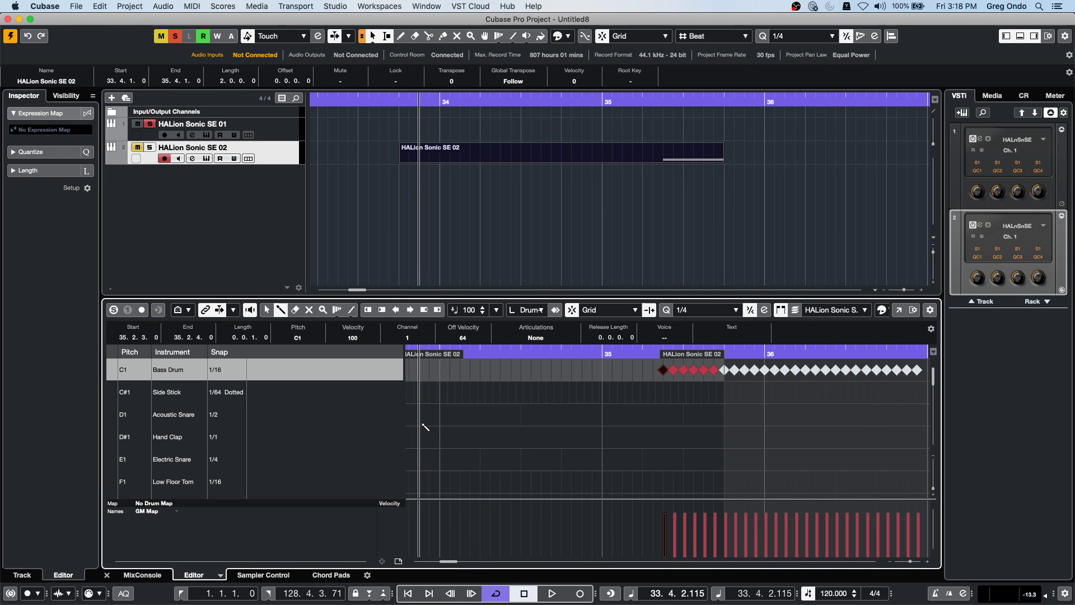
left_click_drag(469, 370, 541, 370)
left_click(520, 413)
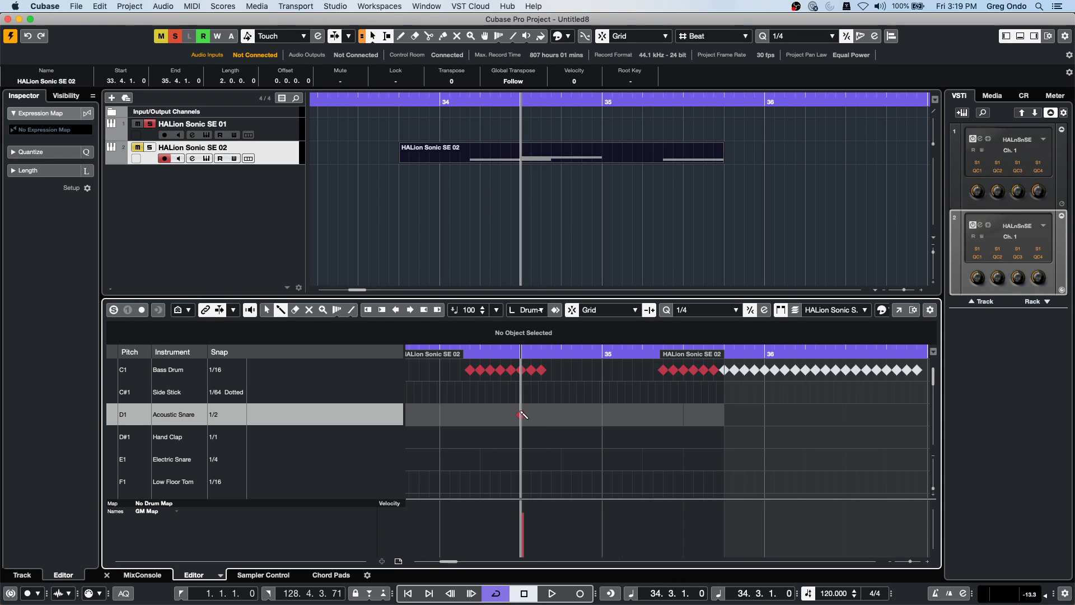
left_click_drag(603, 437, 549, 464)
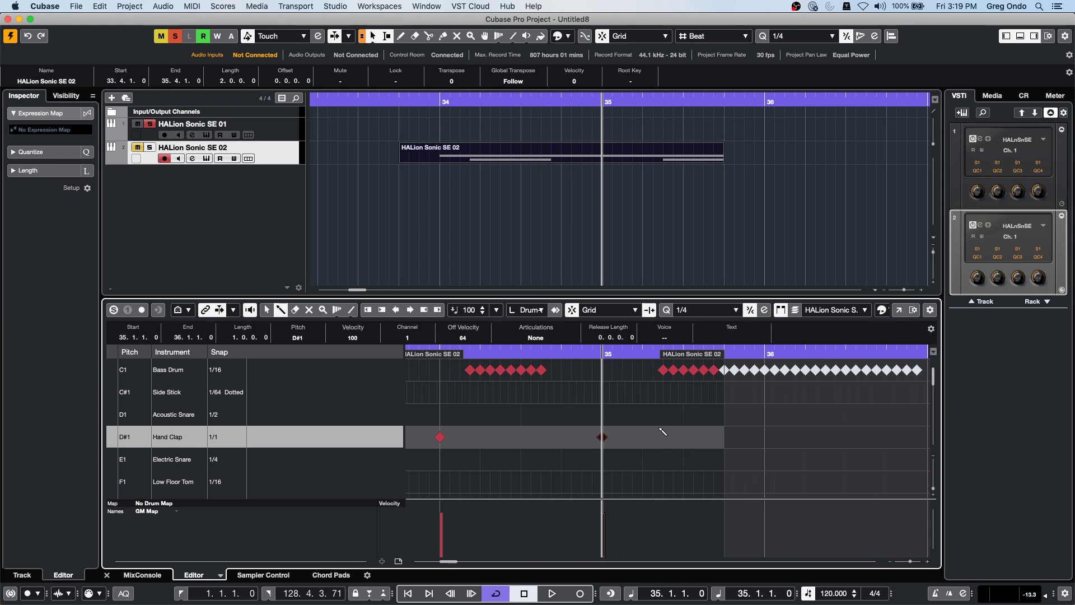
Step: Draw a run of Low Floor Tom notes from bar 34 and Acoustic Snare notes from bar 35 to bar 39
left_click(568, 351)
key("g")
key("g")
key("g")
key("g")
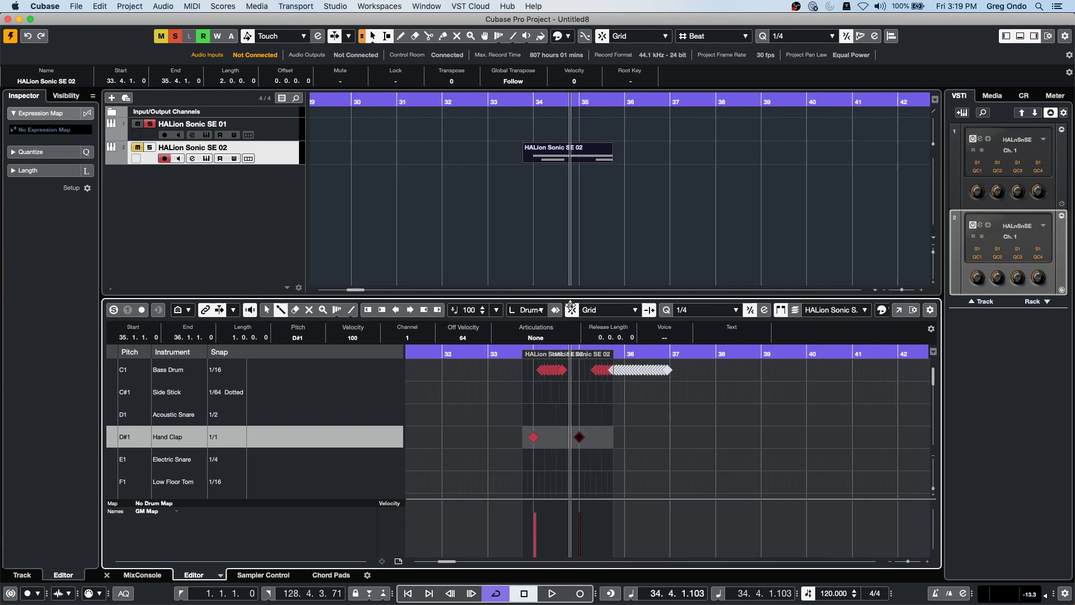
left_click_drag(549, 490, 655, 482)
left_click_drag(577, 415, 708, 414)
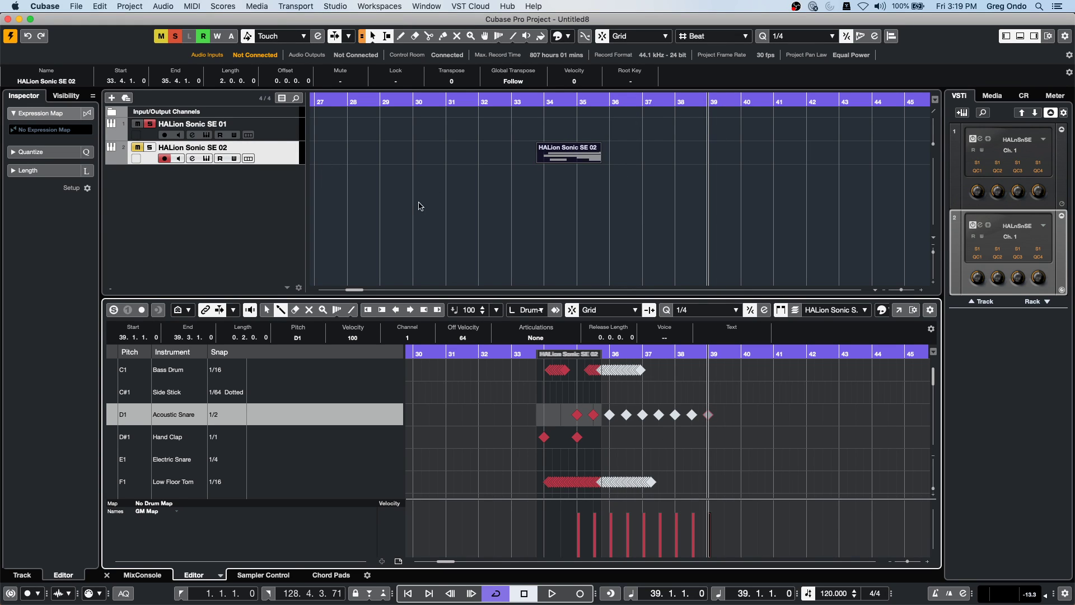
Step: Dissolve the HALion Sonic SE 02 part into separate pitches with Optimized Display enabled
left_click(196, 6)
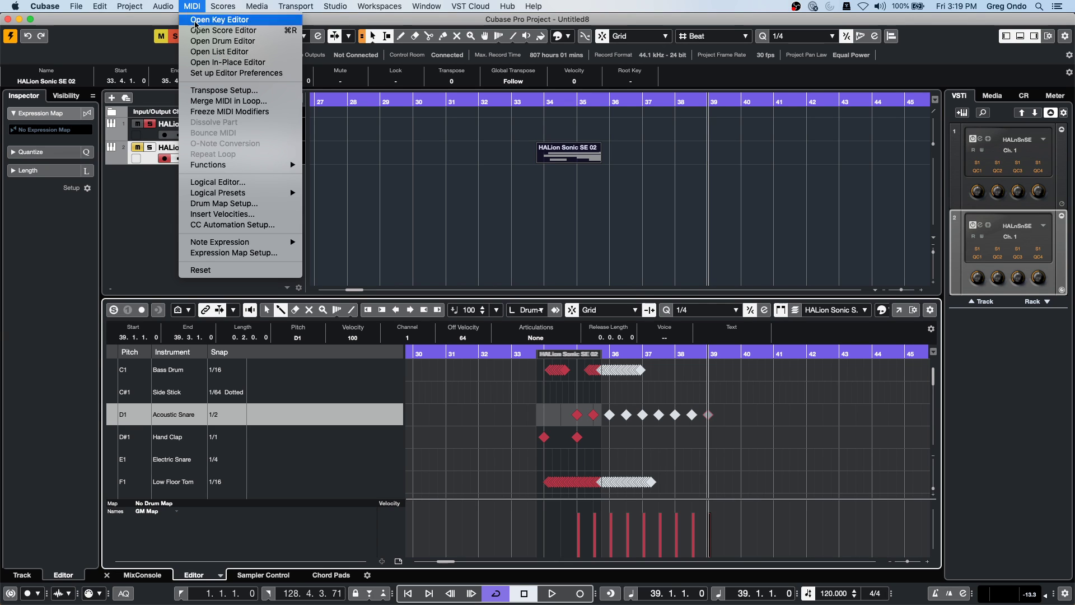
mouse_move(203, 167)
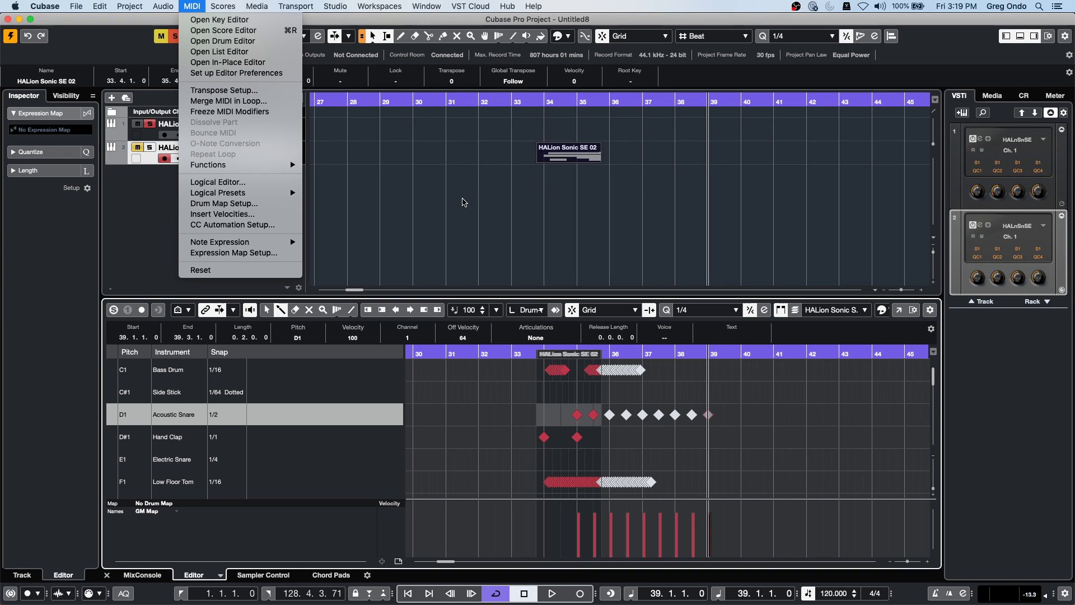
left_click(511, 175)
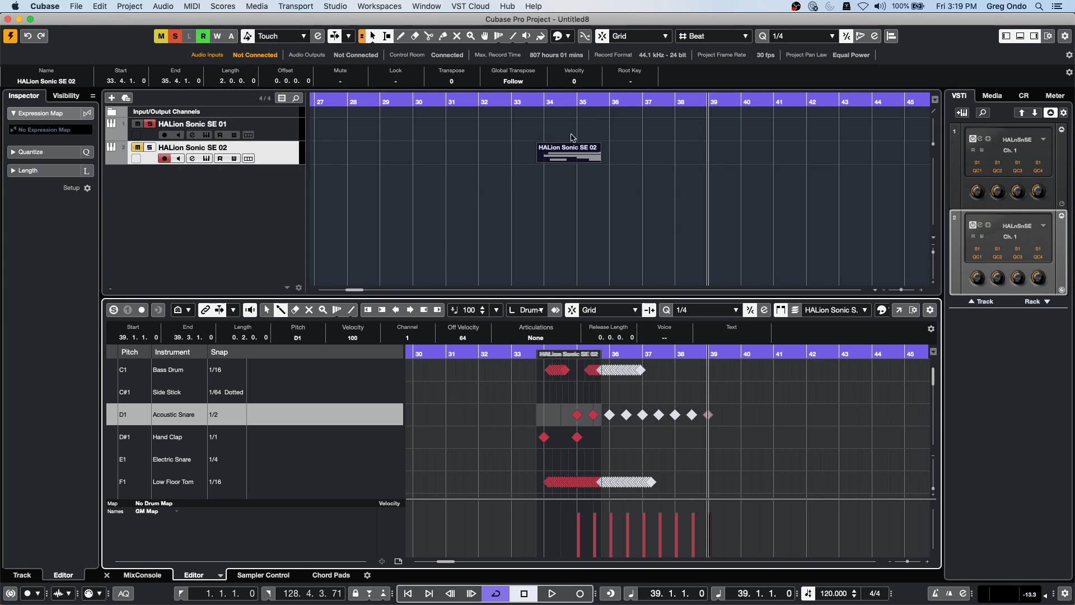
left_click(193, 6)
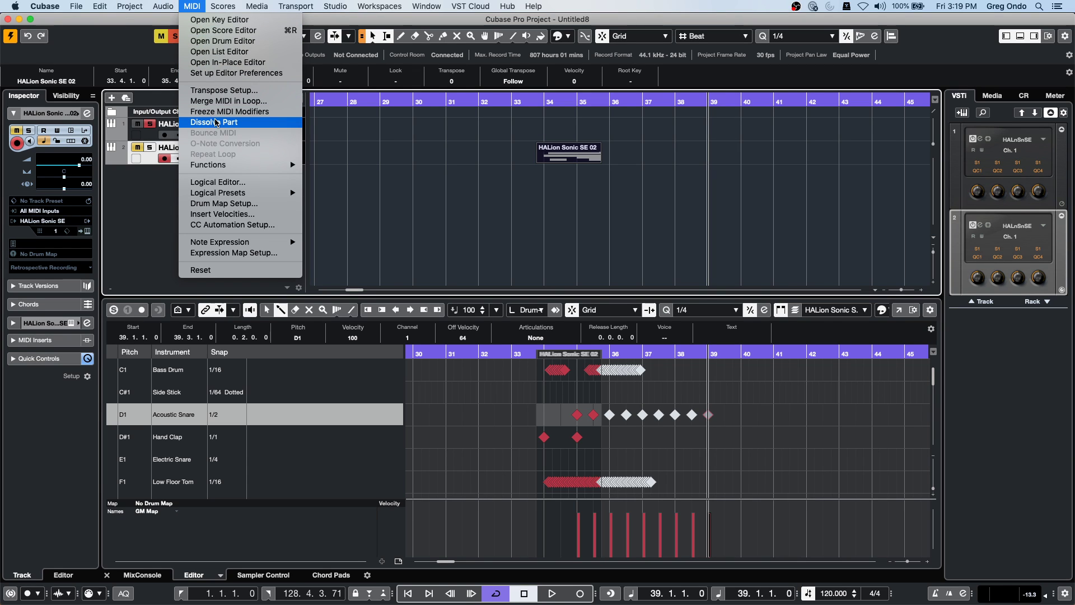
left_click(215, 123)
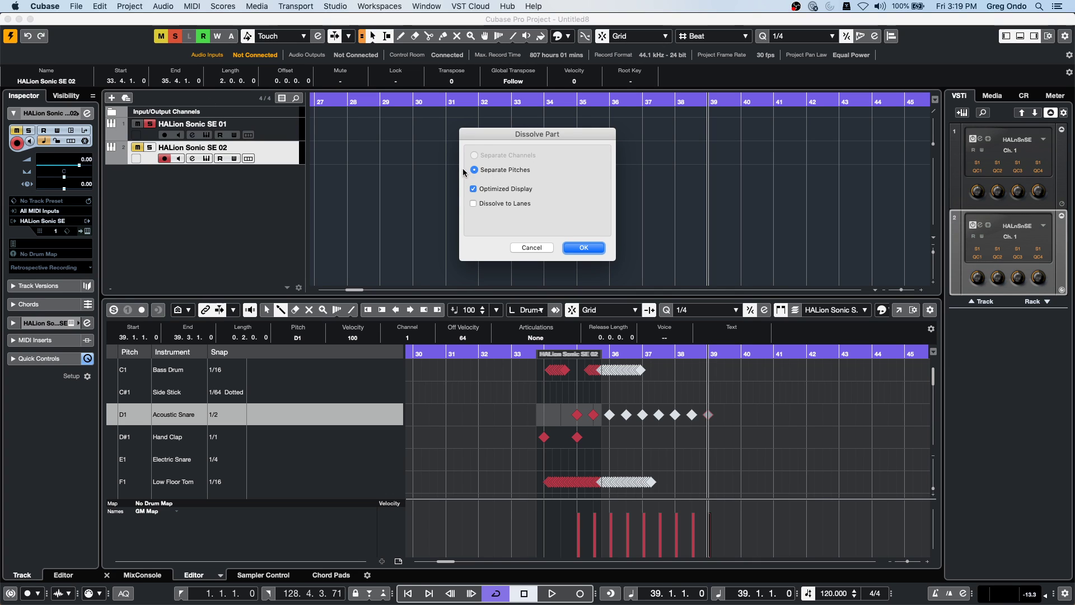
left_click(583, 249)
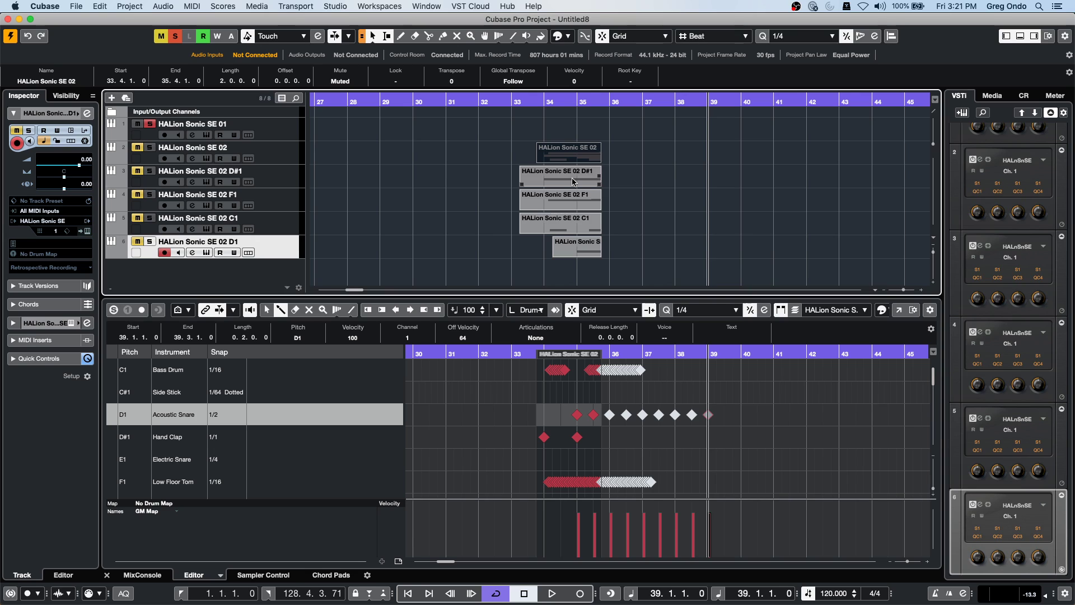
Step: Open the Project Colors Setup and review its color set, preset settings and color set options
left_click(126, 8)
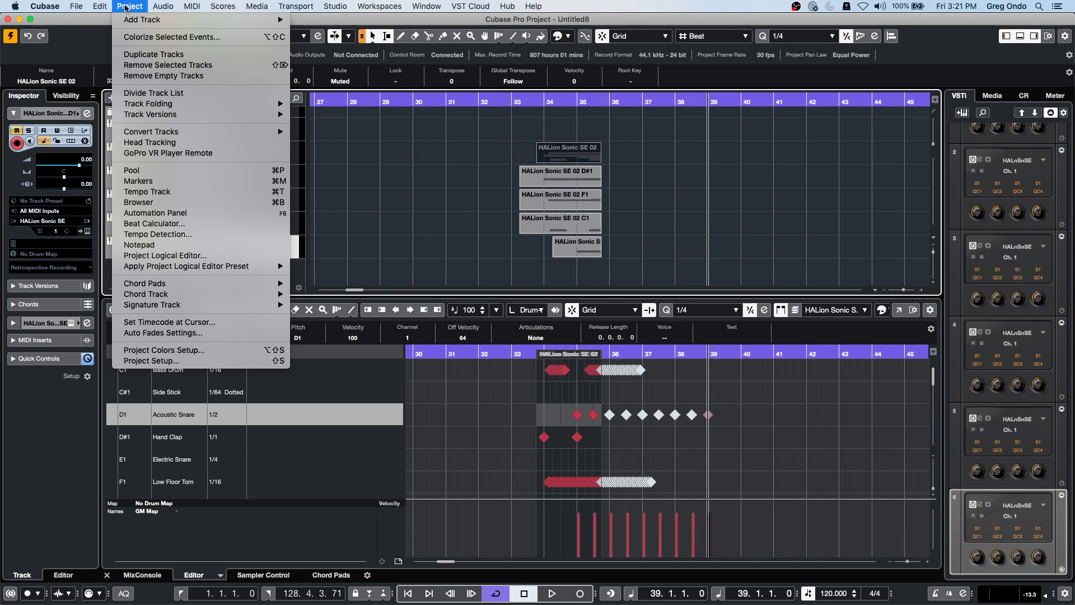
left_click(163, 350)
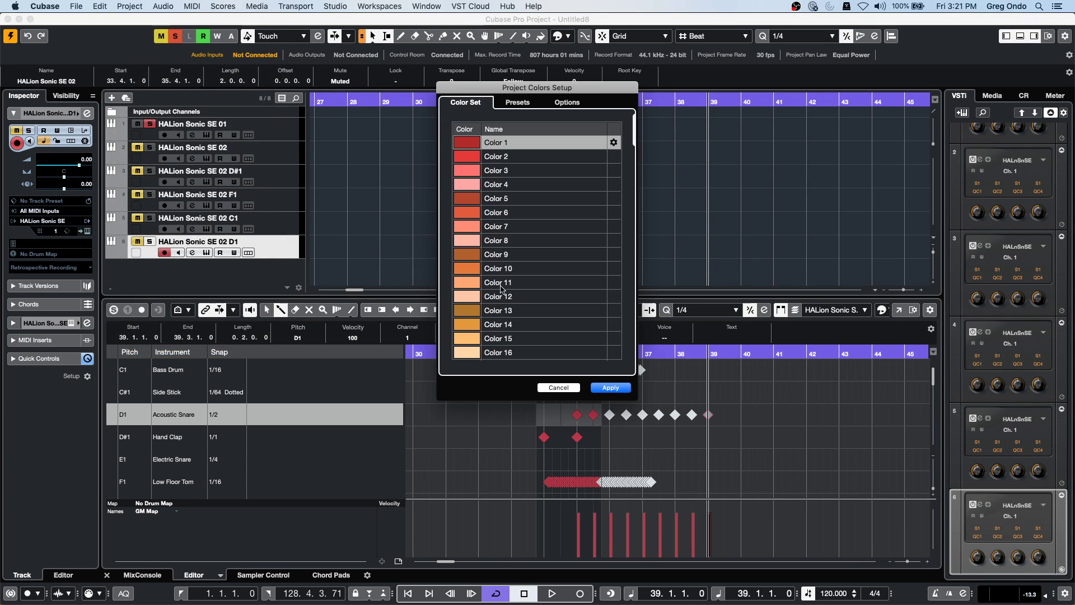
left_click(527, 103)
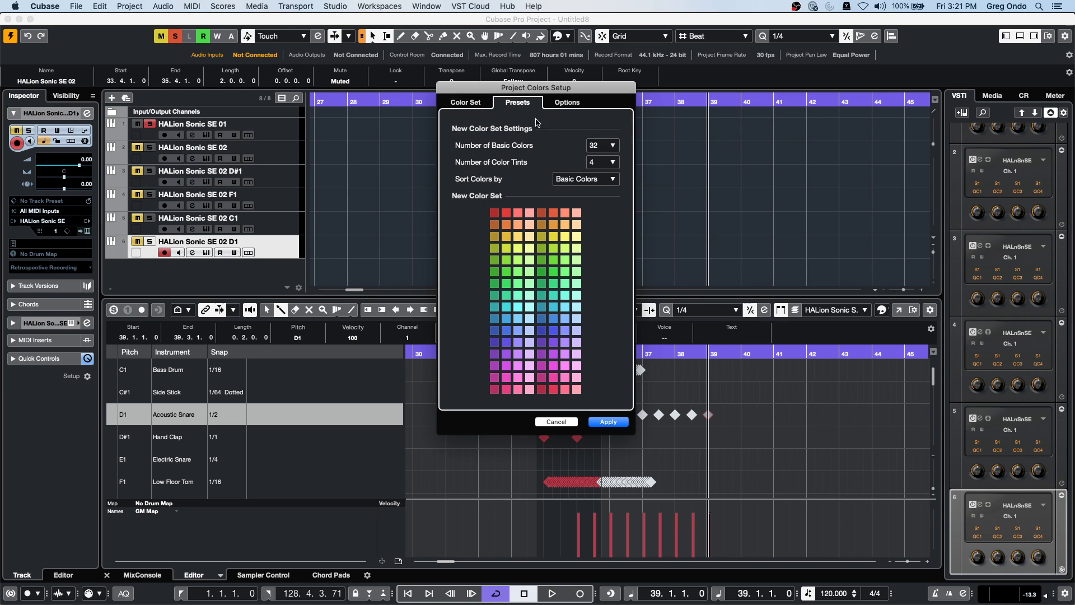
left_click(569, 104)
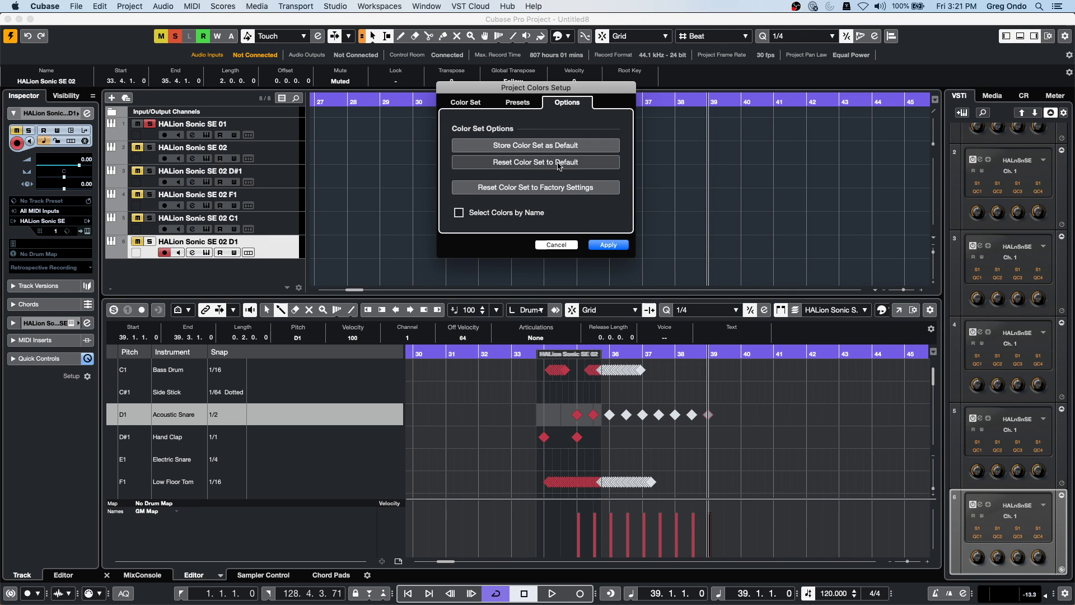
left_click(500, 106)
left_click(465, 102)
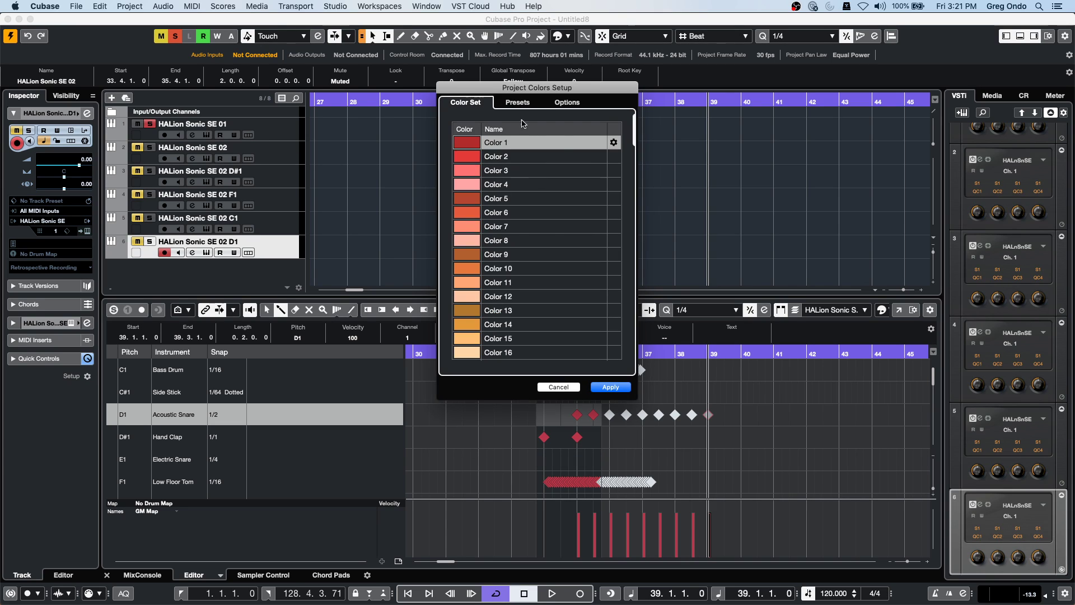
left_click(539, 106)
left_click(567, 102)
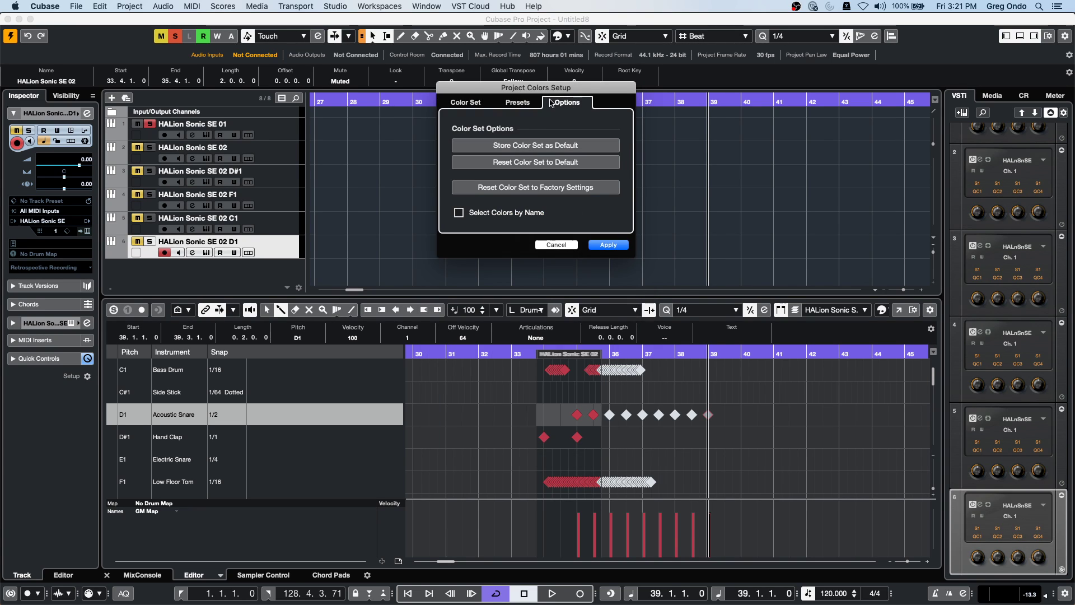
Step: Build a new project color set with 16 basic colors and 2 color tints, and apply it
left_click(518, 104)
left_click(604, 145)
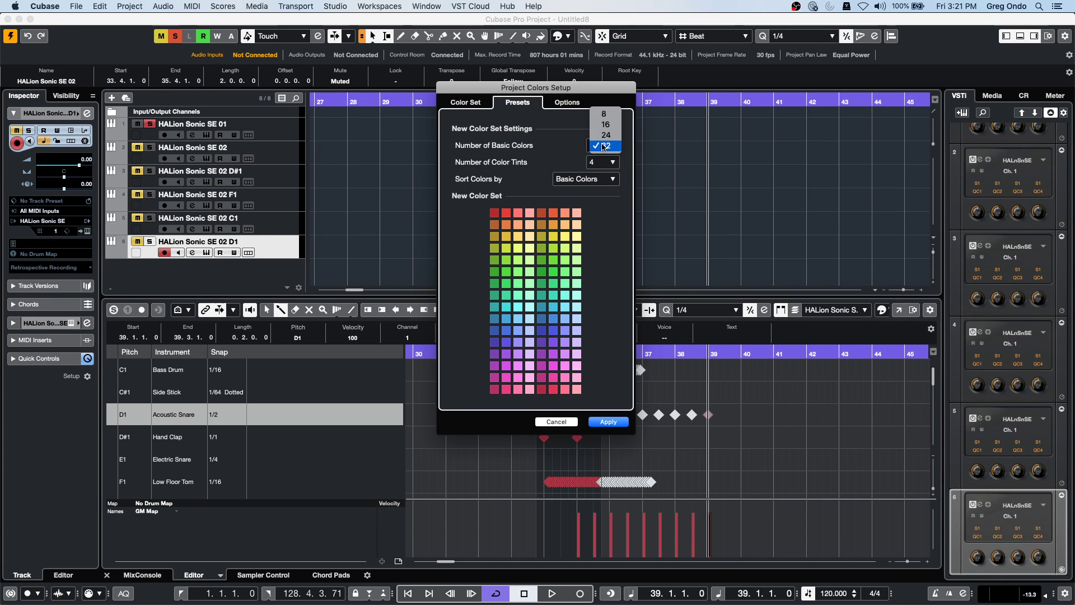
left_click(605, 124)
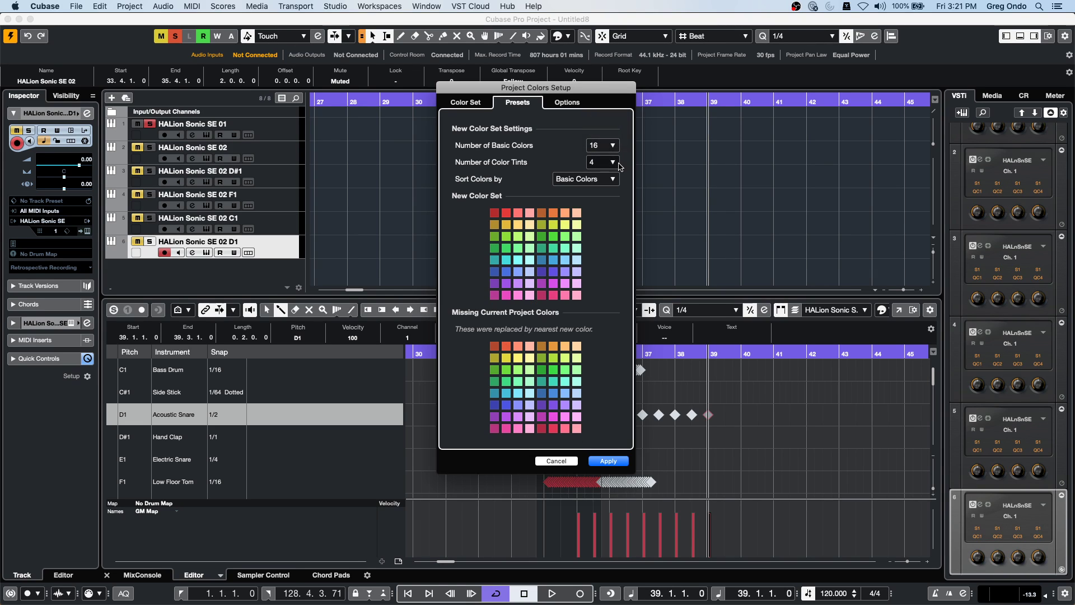
left_click(613, 162)
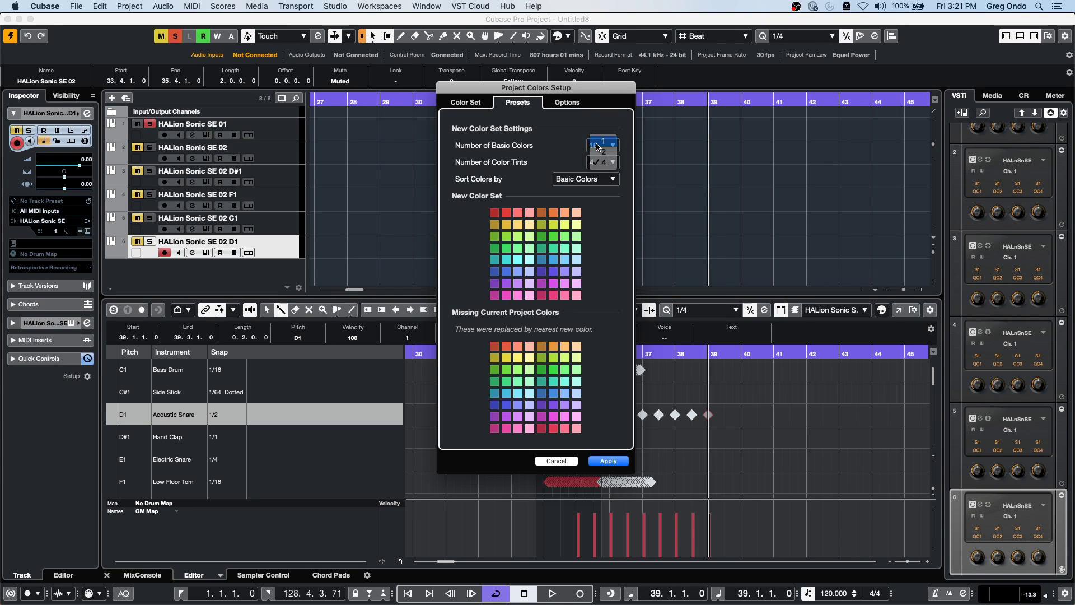
left_click(602, 141)
left_click(613, 163)
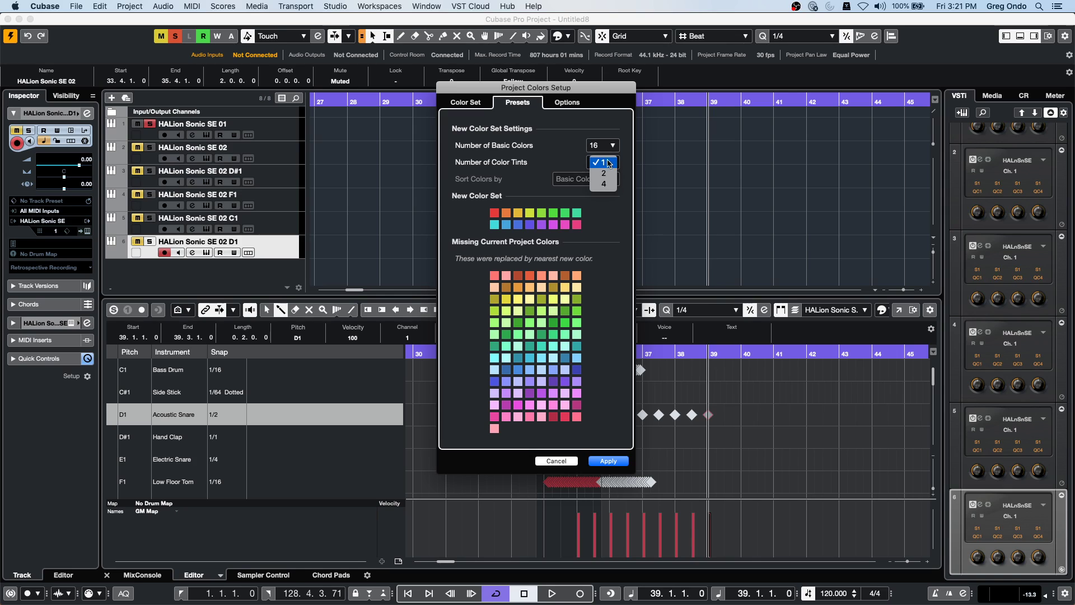
left_click(604, 173)
left_click(609, 461)
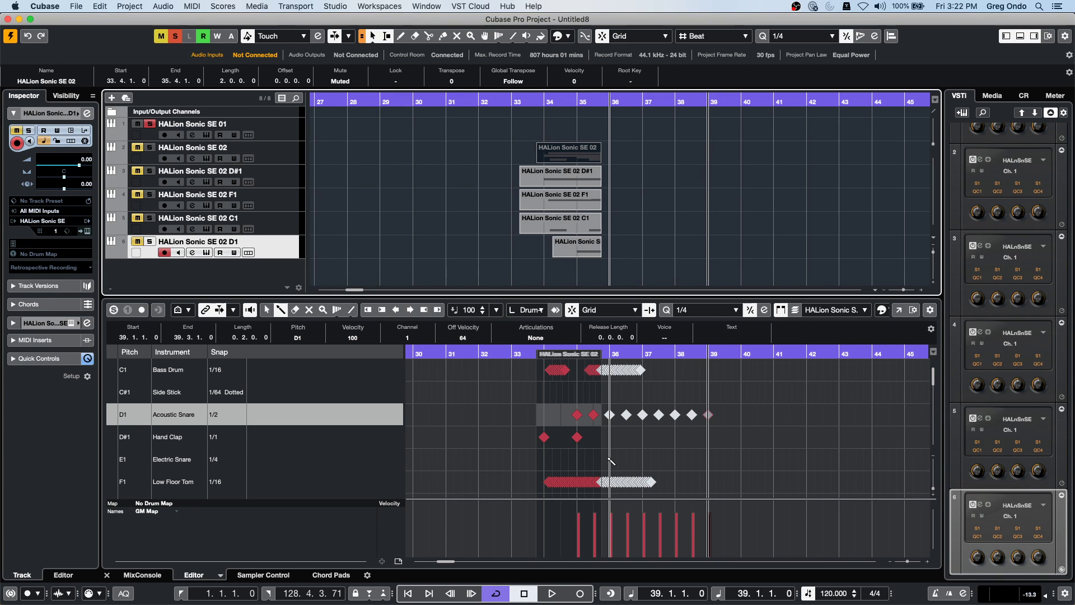
Step: Open the recent UNINVITED project numbered 03 and make it the active project
scroll(611, 460, "down", 1)
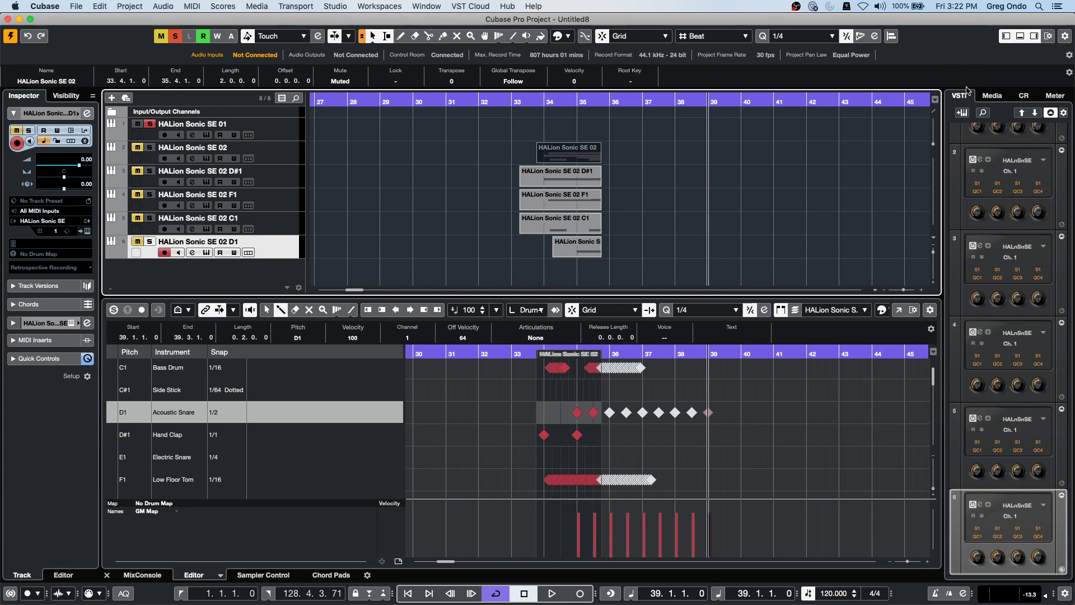
left_click(994, 101)
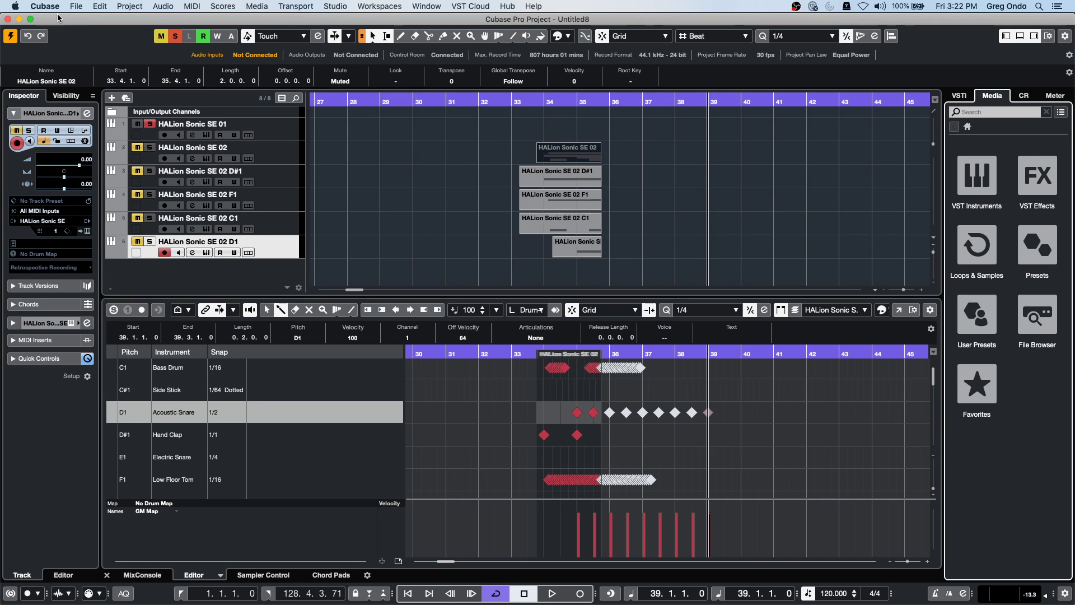
left_click(77, 6)
mouse_move(114, 216)
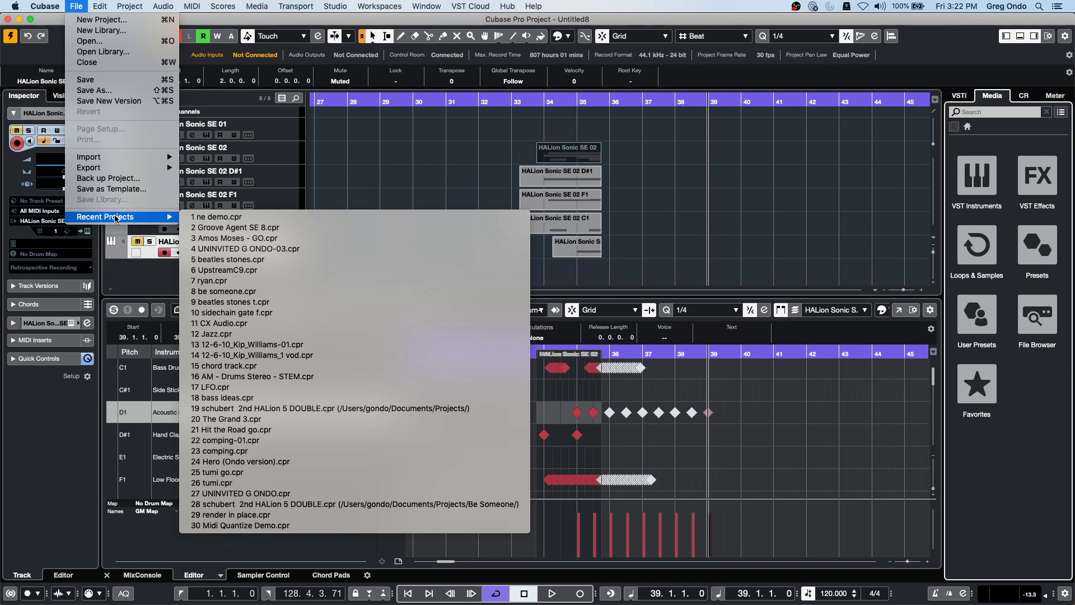
left_click(277, 249)
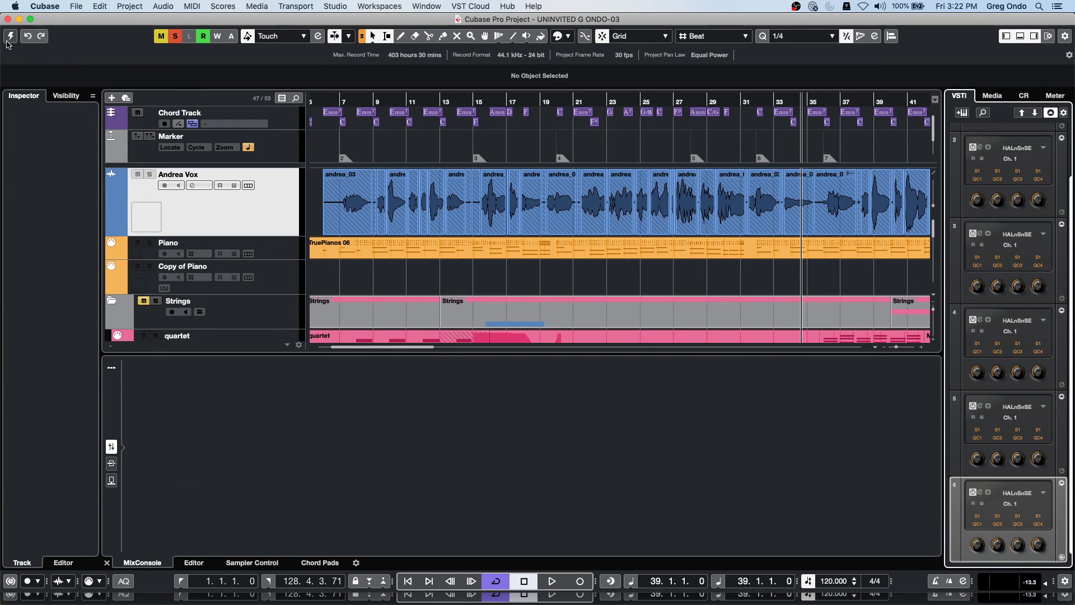
left_click(10, 37)
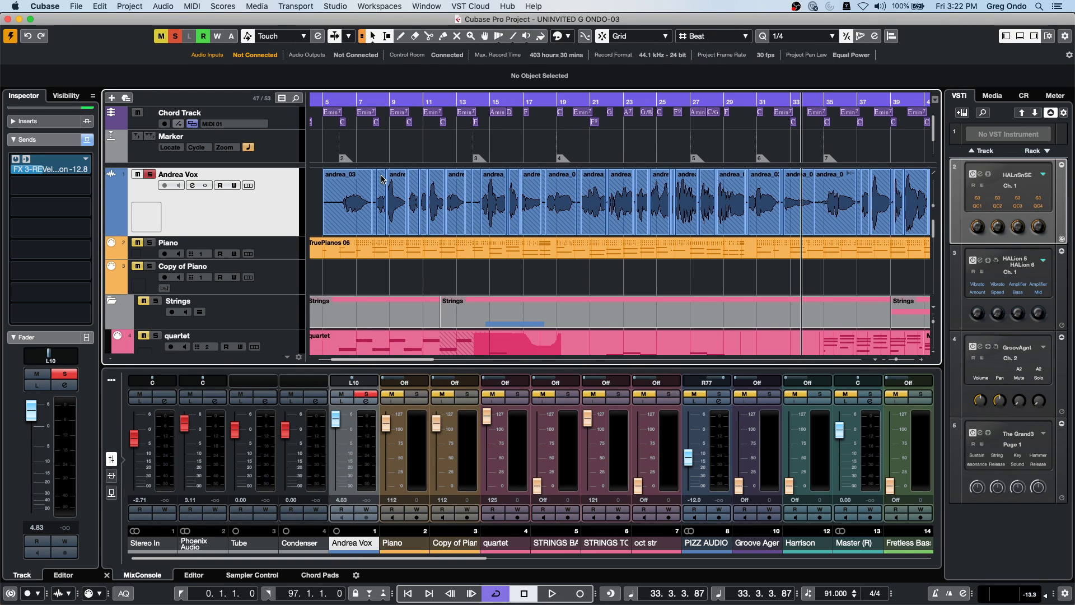
Step: Solo the PIZZ AUDIO track and play it back from about bar 14
scroll(391, 249, "down", 10)
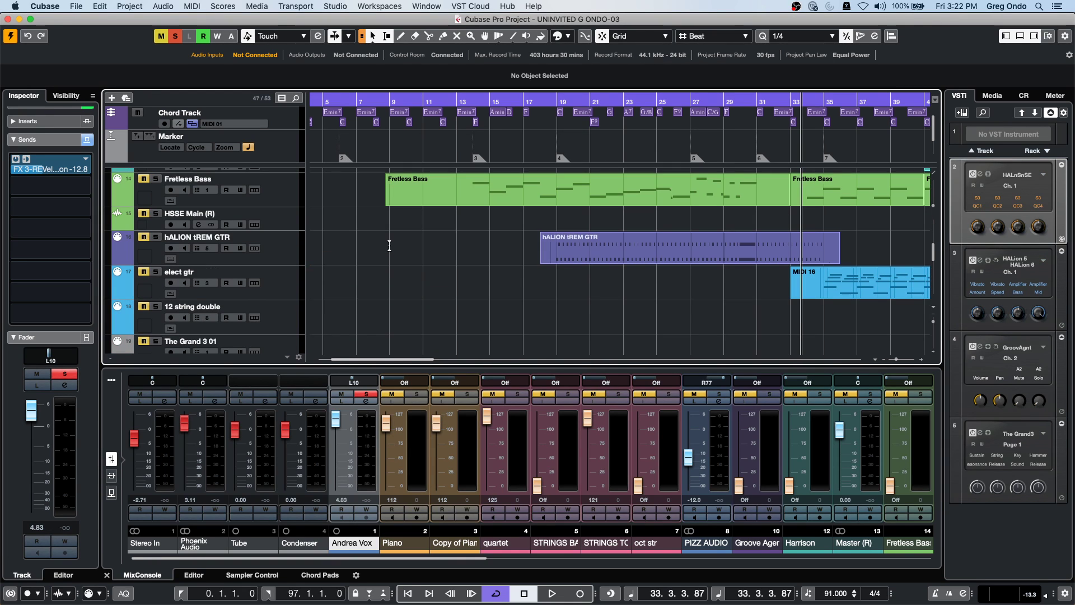
scroll(389, 247, "down", 2)
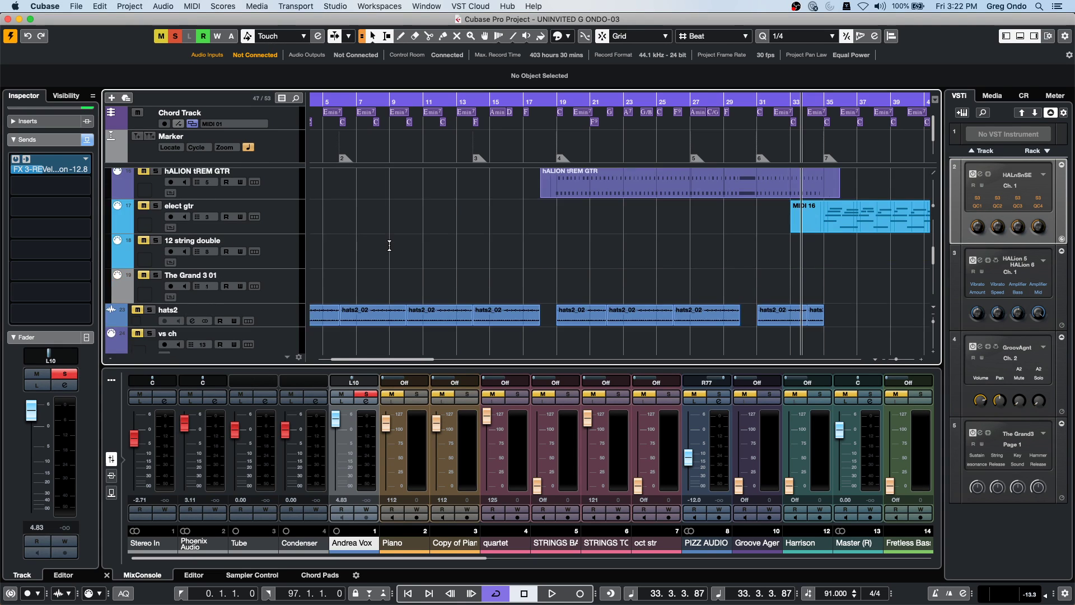
scroll(389, 246, "up", 3)
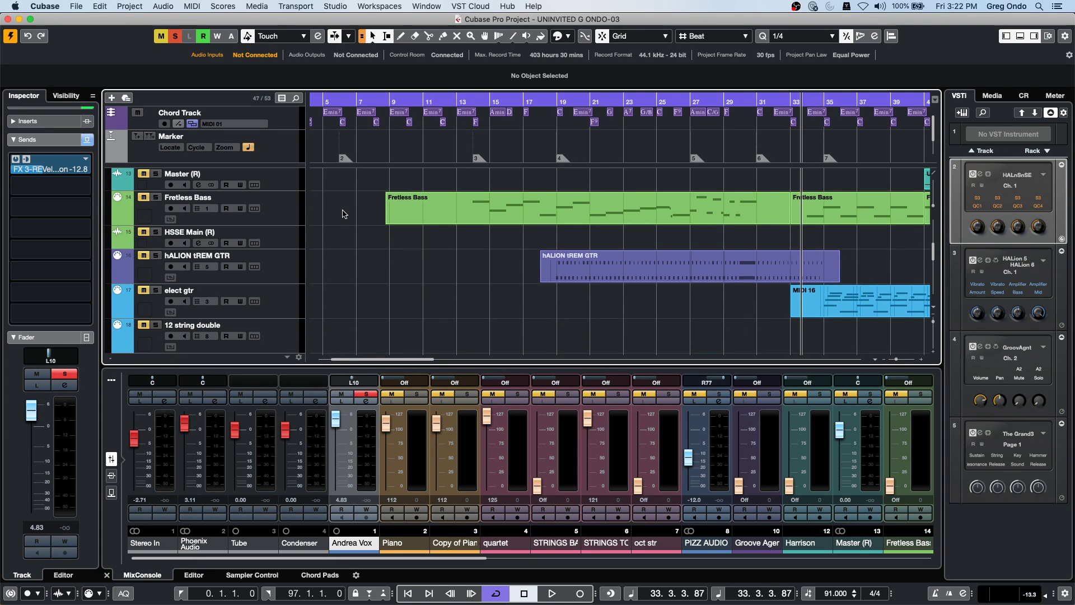
scroll(343, 210, "down", 4)
scroll(343, 211, "down", 1)
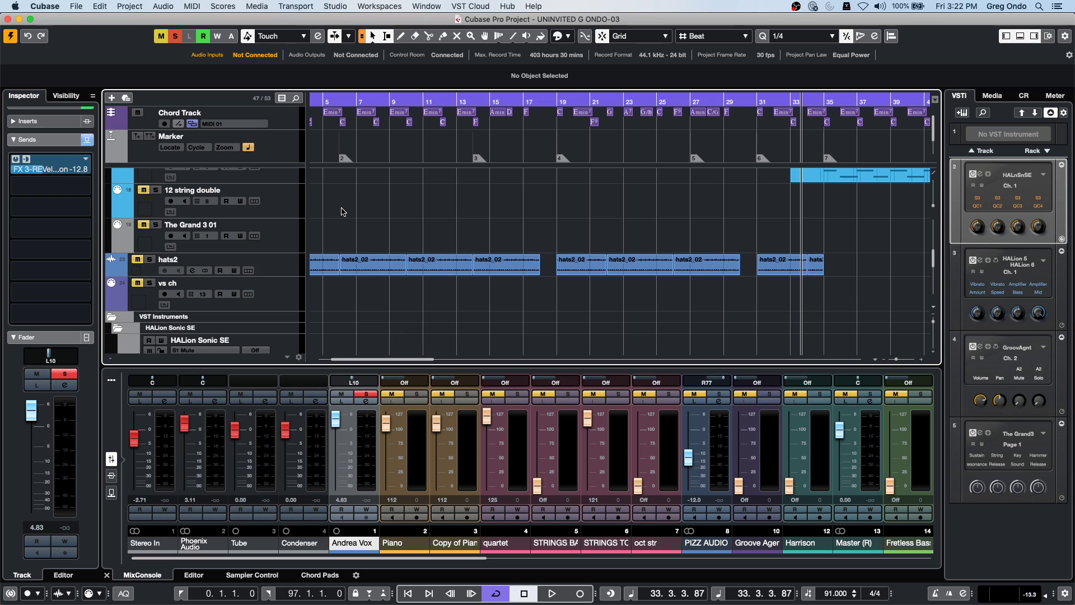
scroll(342, 209, "down", 5)
scroll(342, 209, "down", 3)
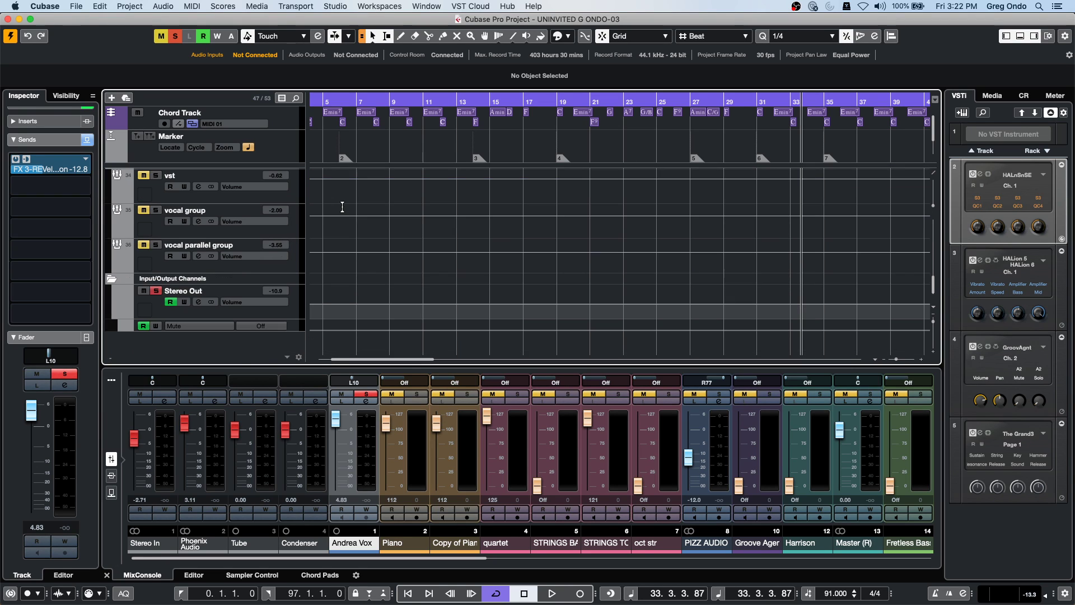
scroll(343, 209, "up", 15)
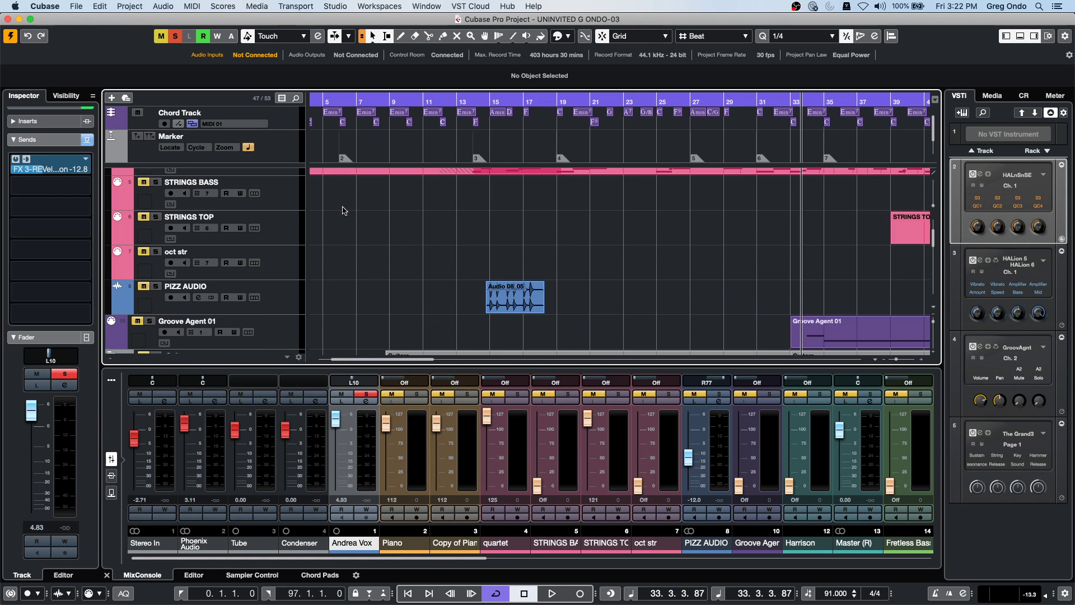
left_click(514, 307)
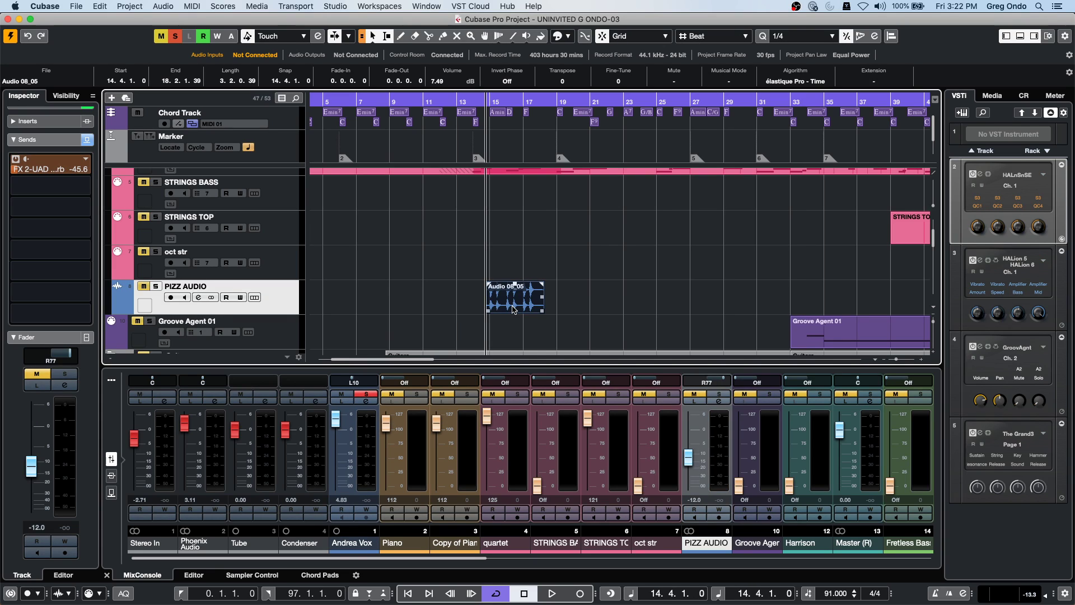
left_click(156, 288)
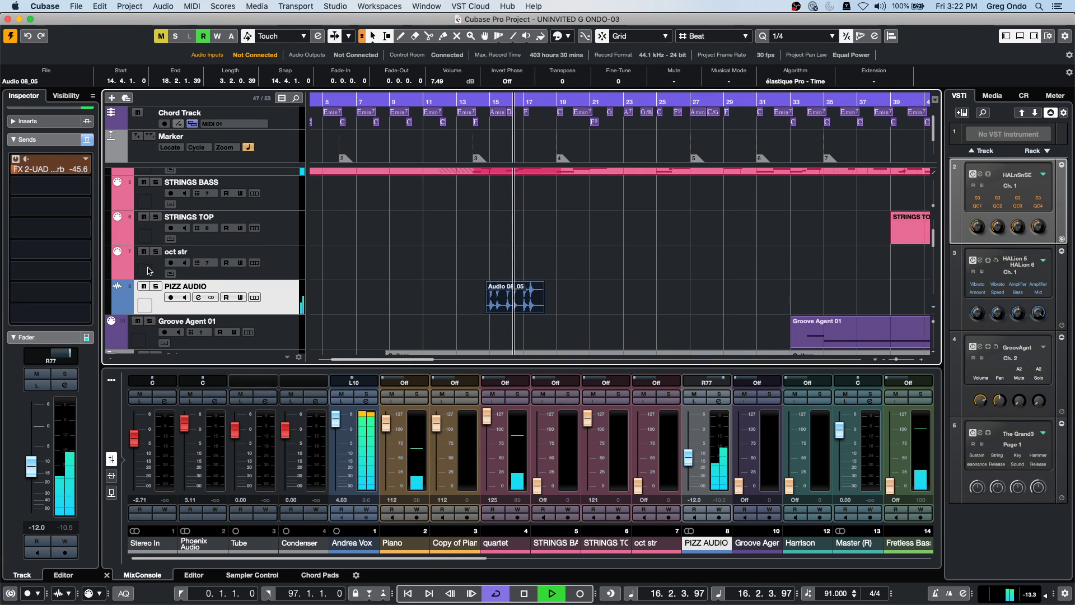
left_click(480, 99)
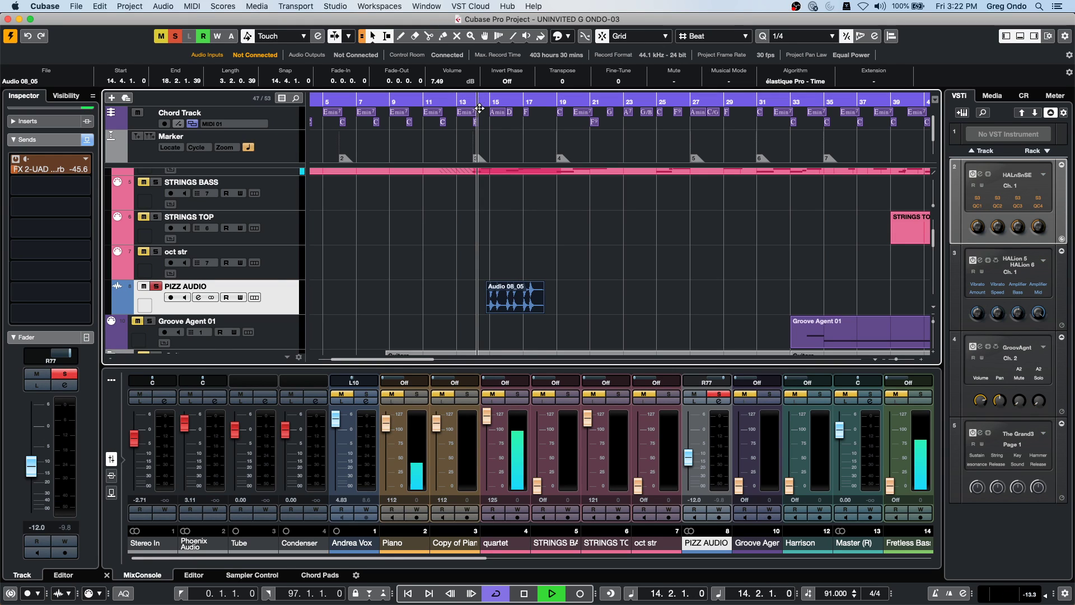
key("space")
Step: Open the PIZZ AUDIO event in the Sample Editor and set the hitpoint threshold to 13
double_click(510, 310)
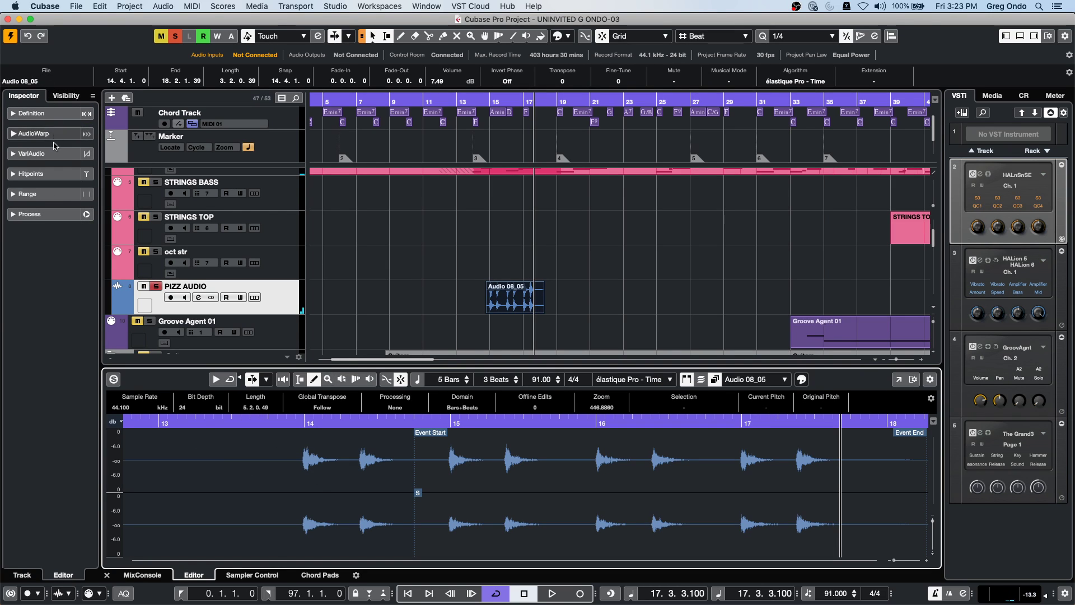
left_click(17, 173)
left_click(16, 211)
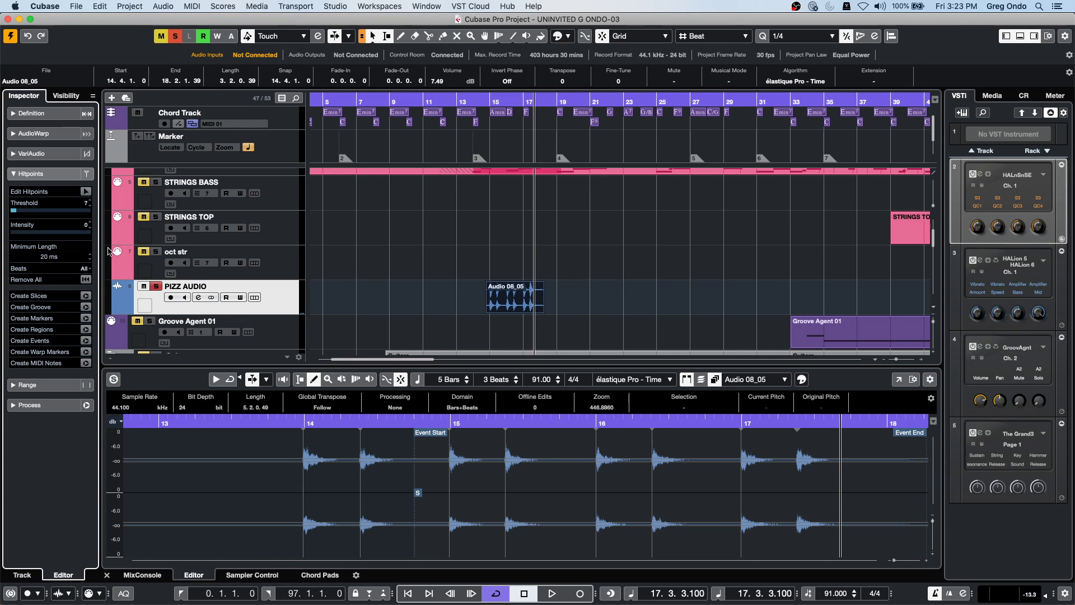
left_click_drag(19, 212, 21, 213)
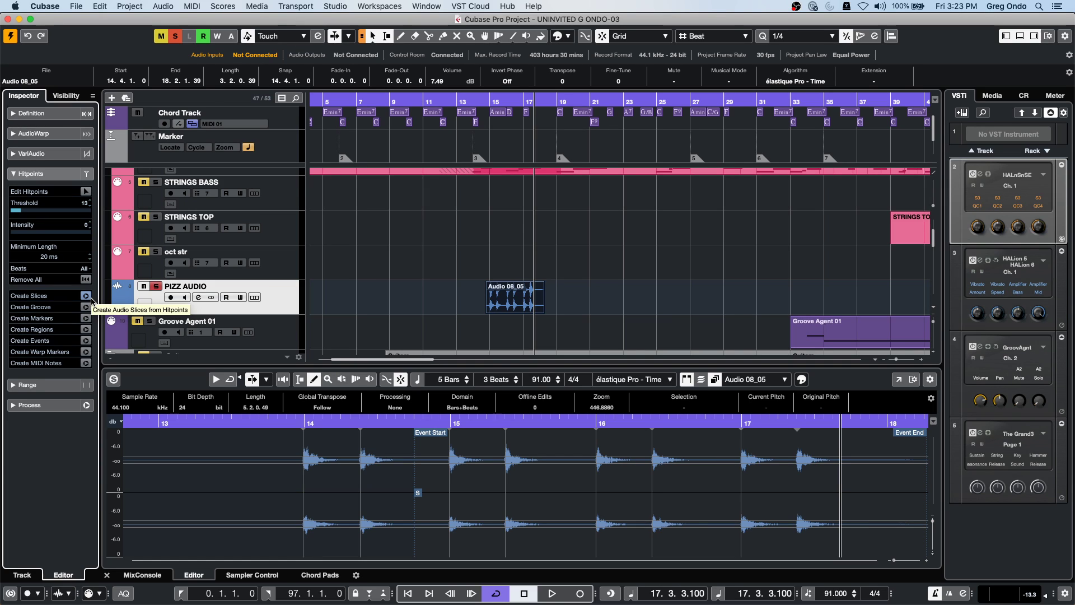
Step: Create audio slices from the pizzicato event's hitpoints and open the sliced part for editing
left_click(86, 295)
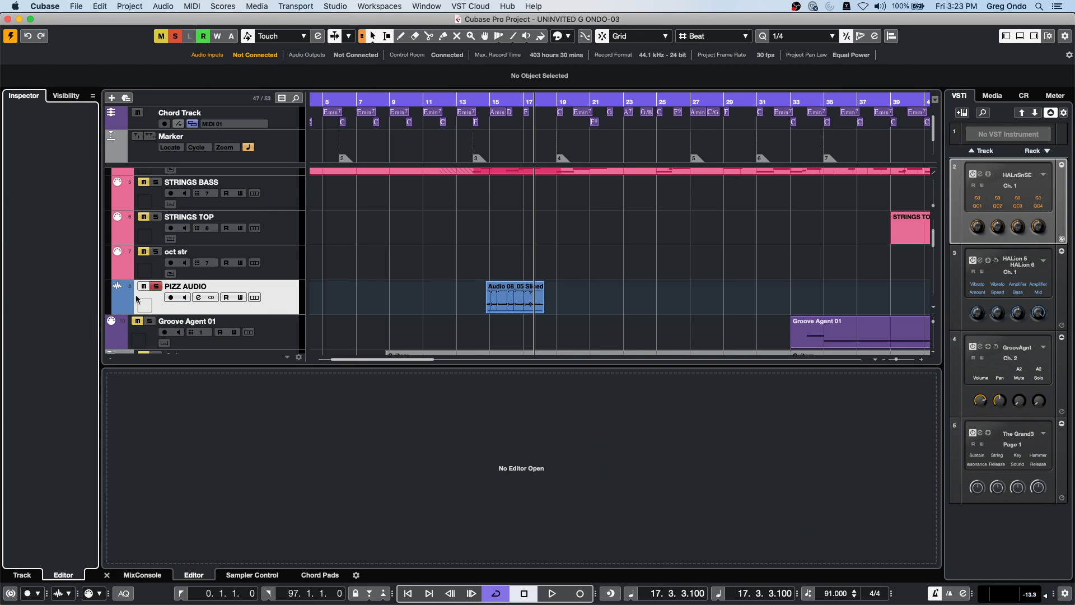
left_click(568, 307)
double_click(515, 303)
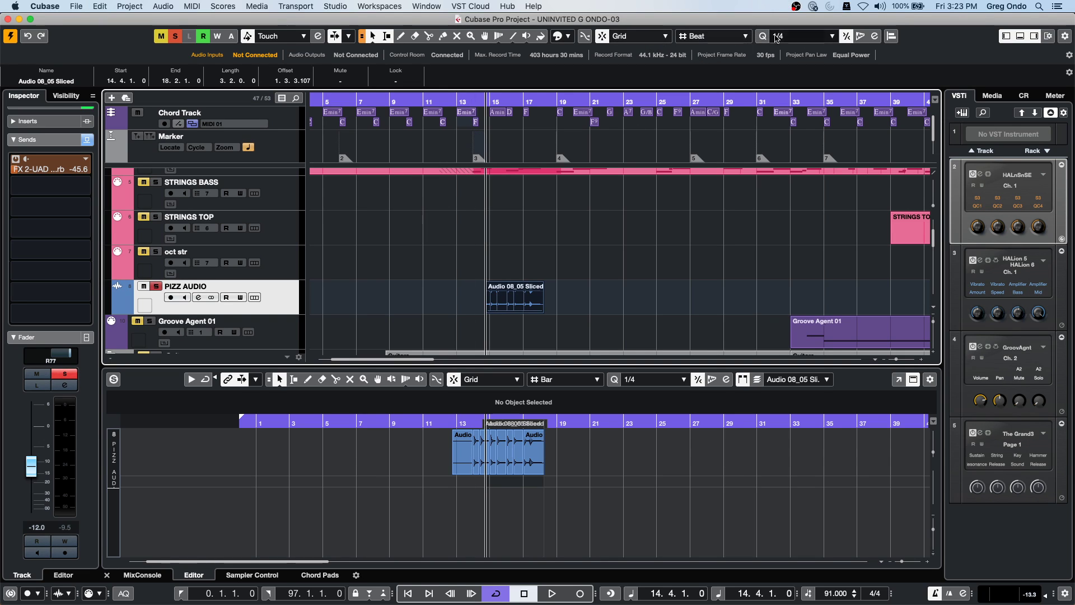
Step: Set the quantize preset to 1/8
left_click(784, 37)
left_click(790, 47)
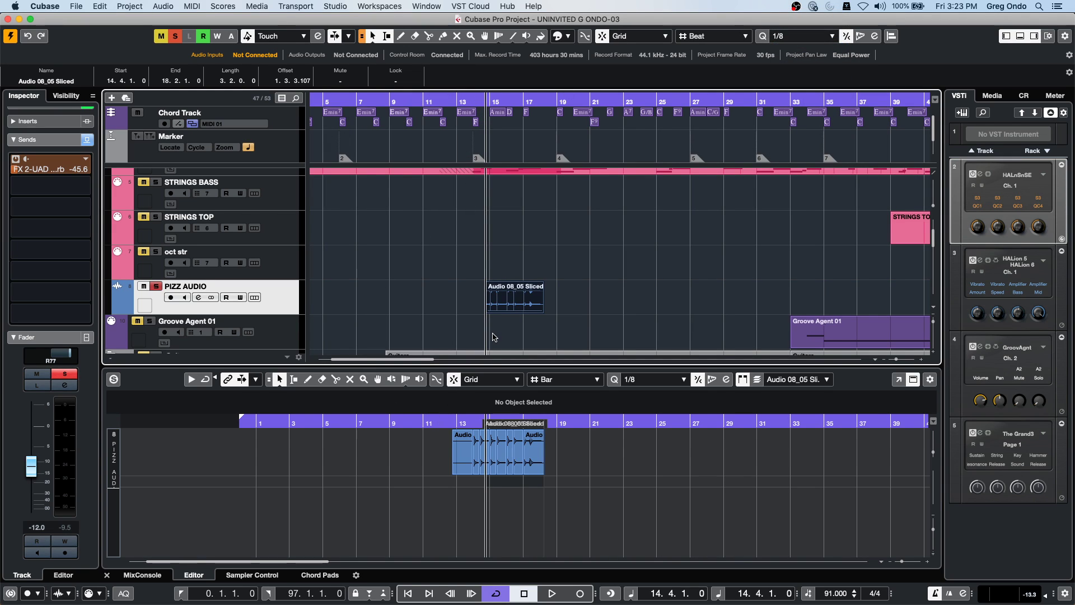
Step: Play back the sliced pizzicato part with a closer view of bars 14 to 18, and undo the slicing
key("space")
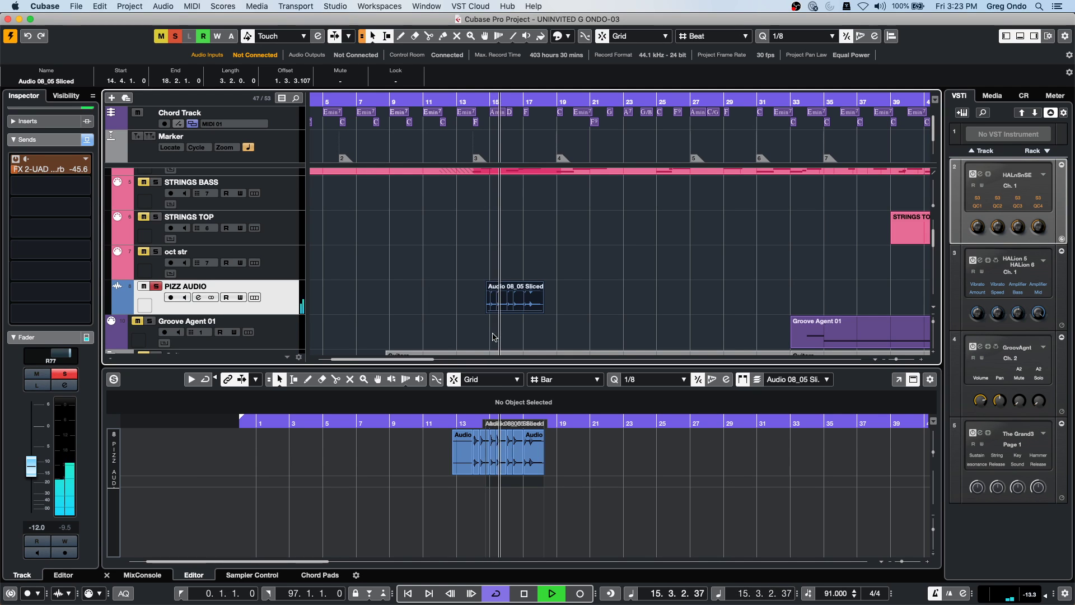
key("h")
key("h")
key("h")
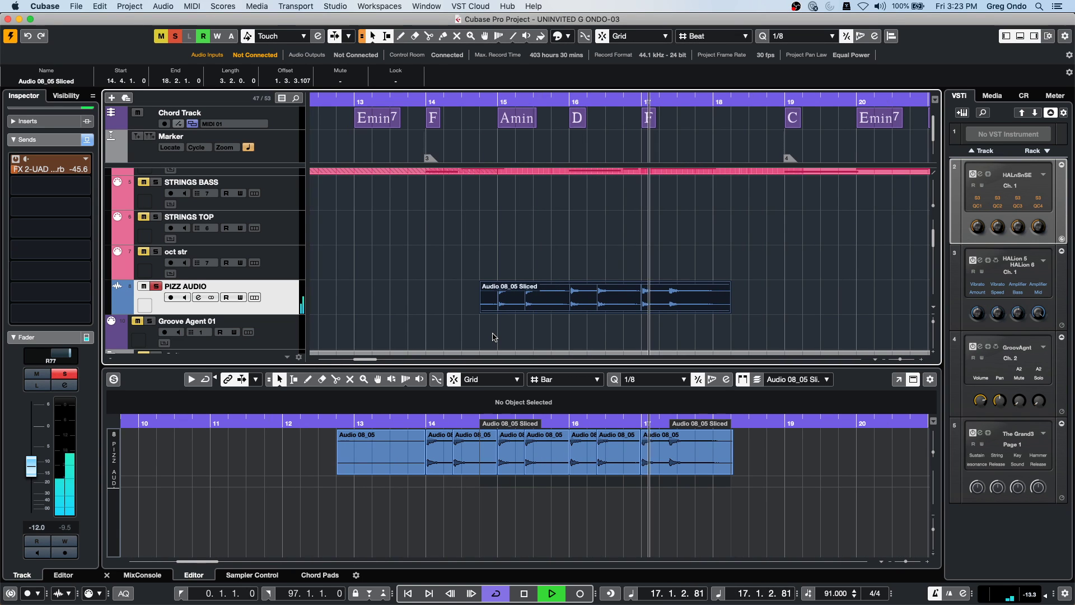
key("space")
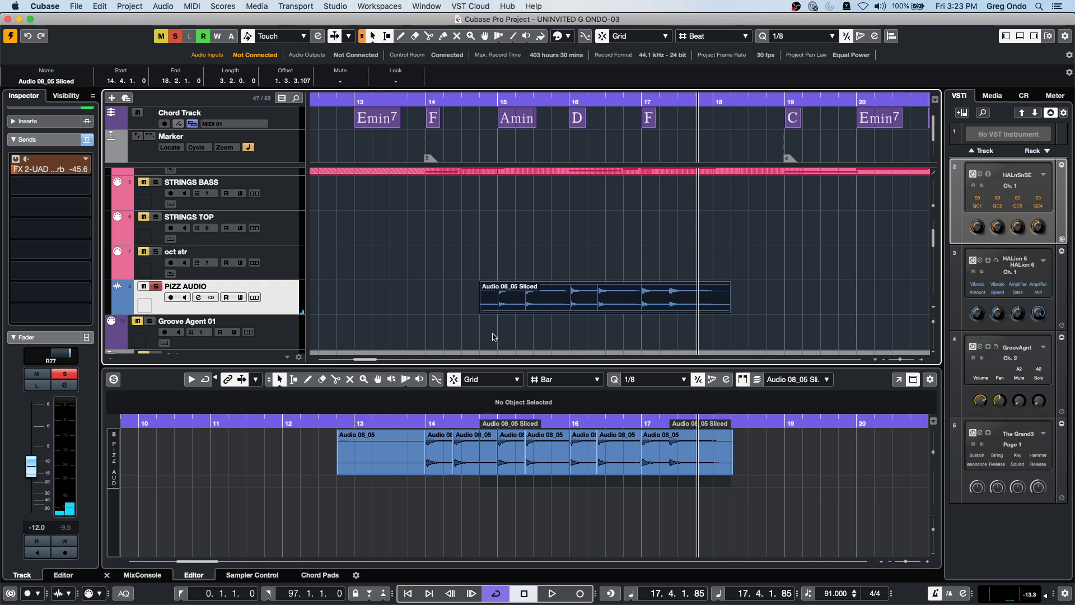
key("super+z")
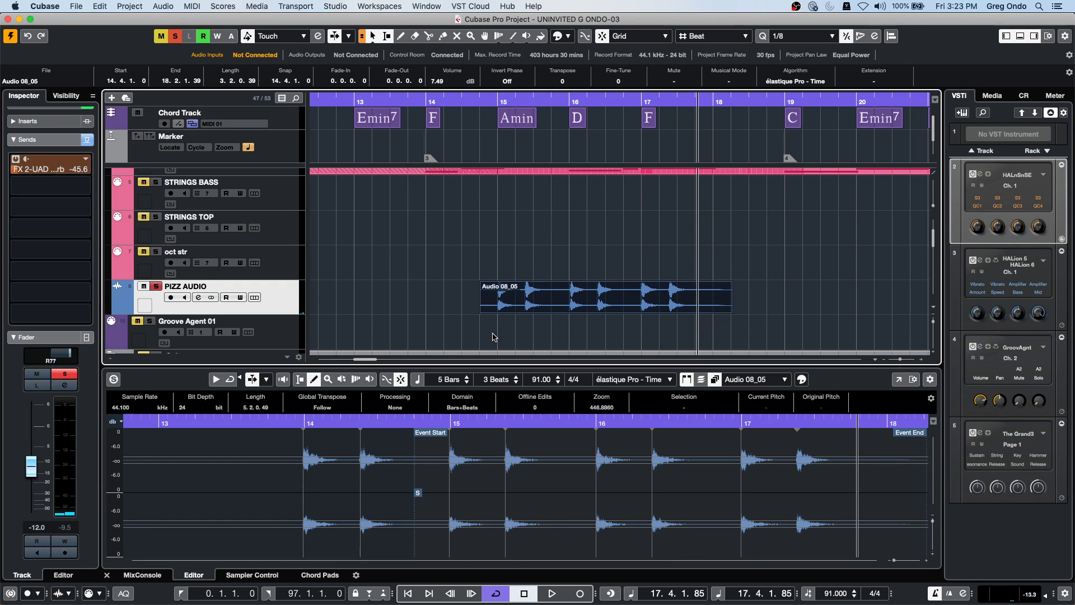
Step: Slice the pizzicato event at its hitpoints again during playback, and replay the sliced part from about bar 15
left_click(481, 101)
left_click(468, 100)
left_click(464, 100)
key("space")
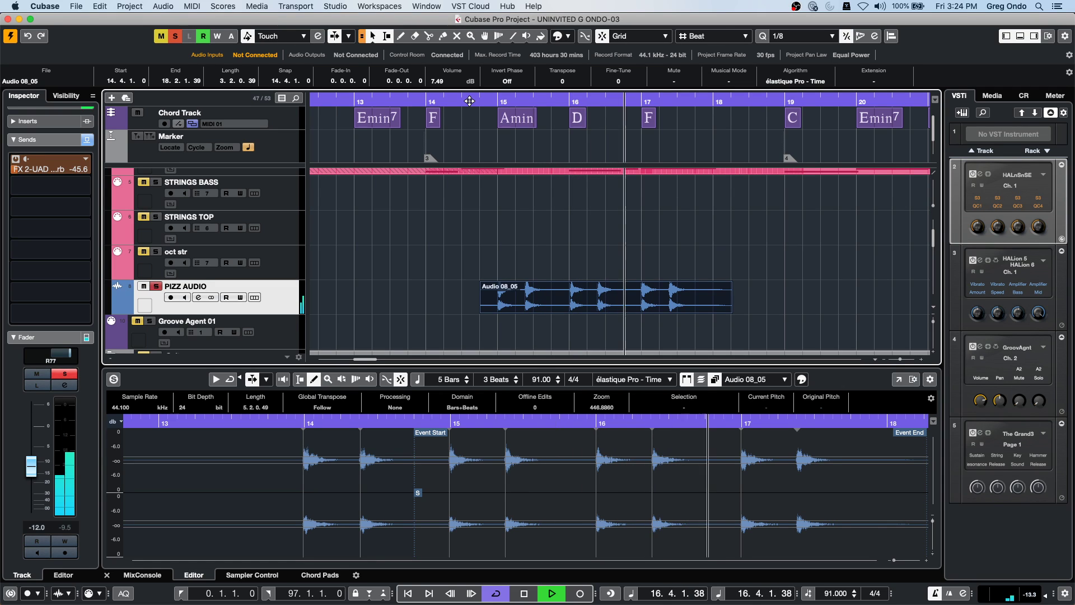
key("ctrl+h")
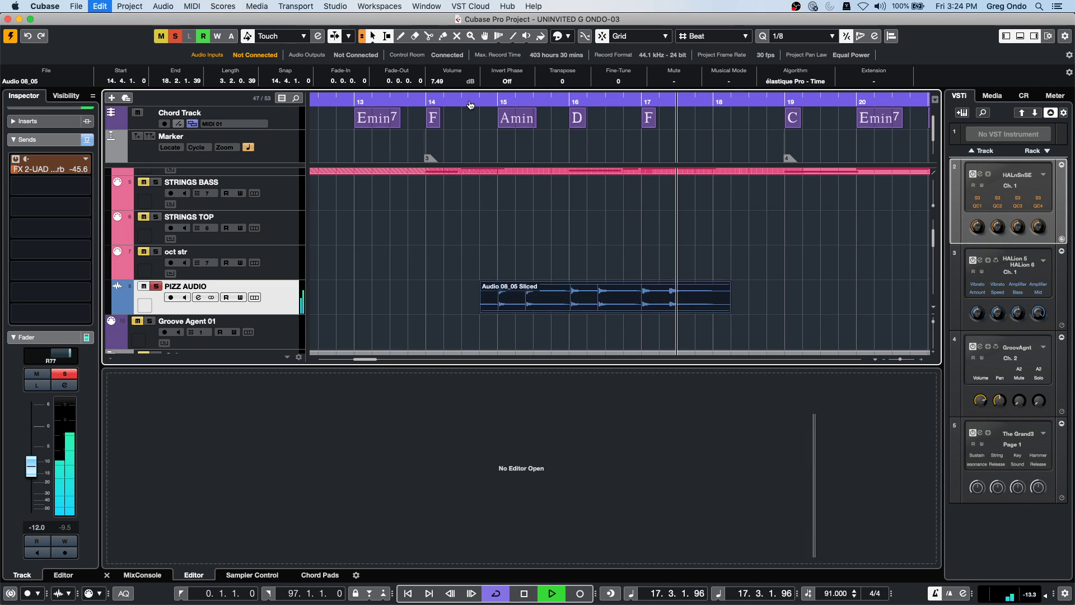
left_click(507, 101)
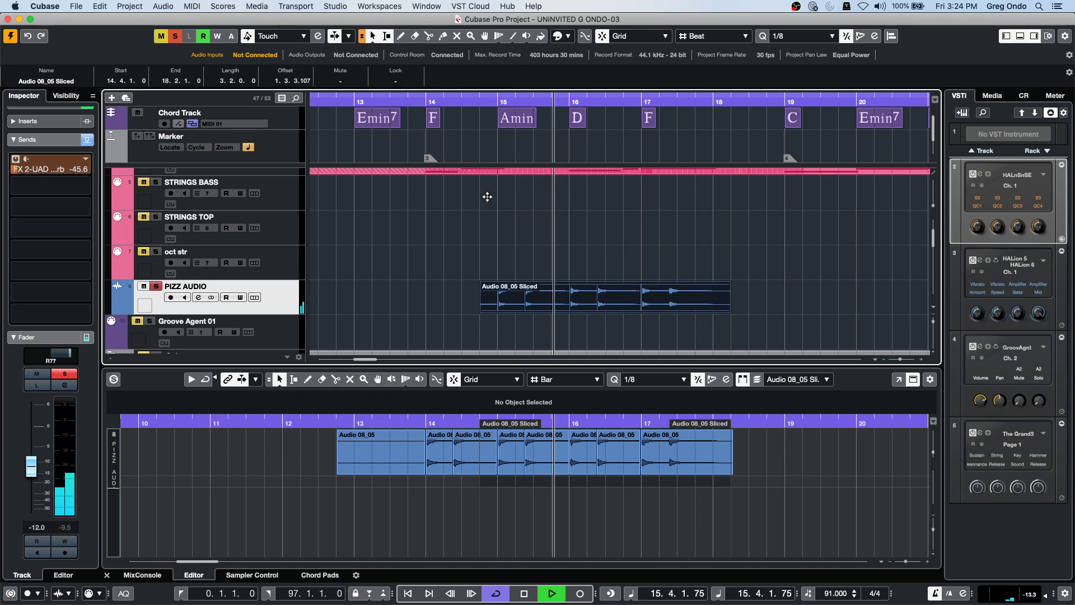
key("space")
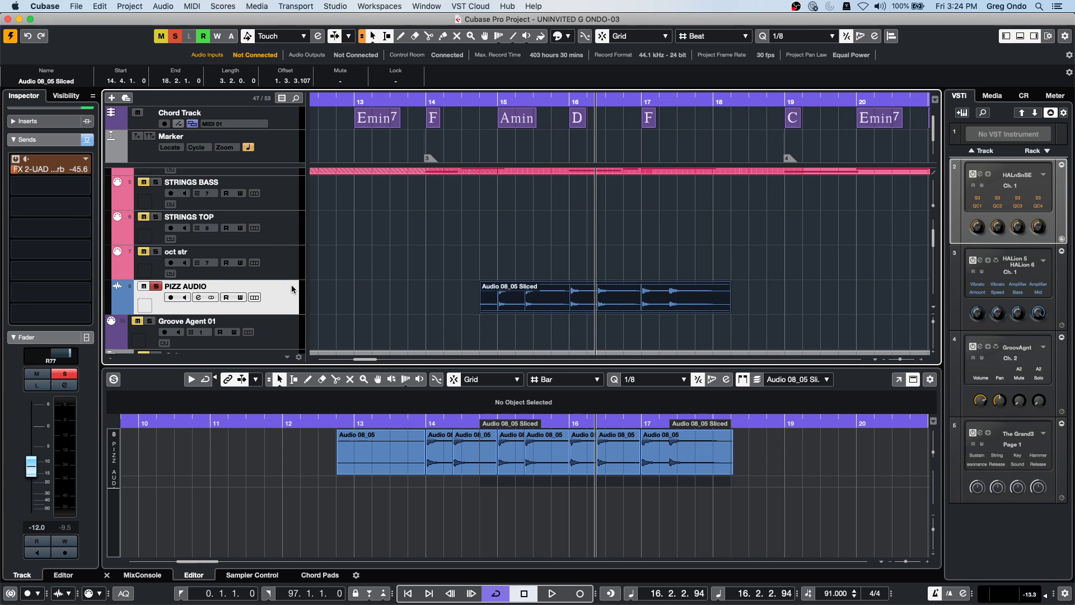
Step: Set the PIZZ AUDIO track to follow the chord track's Chords with Follow Directly, and play it back from about bar 15
left_click(372, 99)
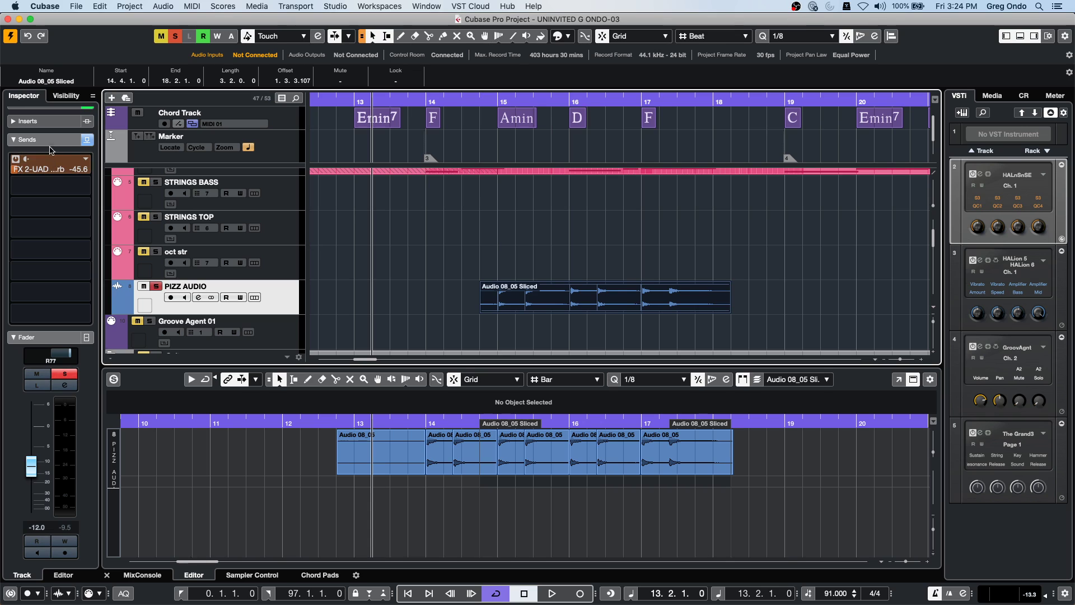
left_click(45, 139, "super")
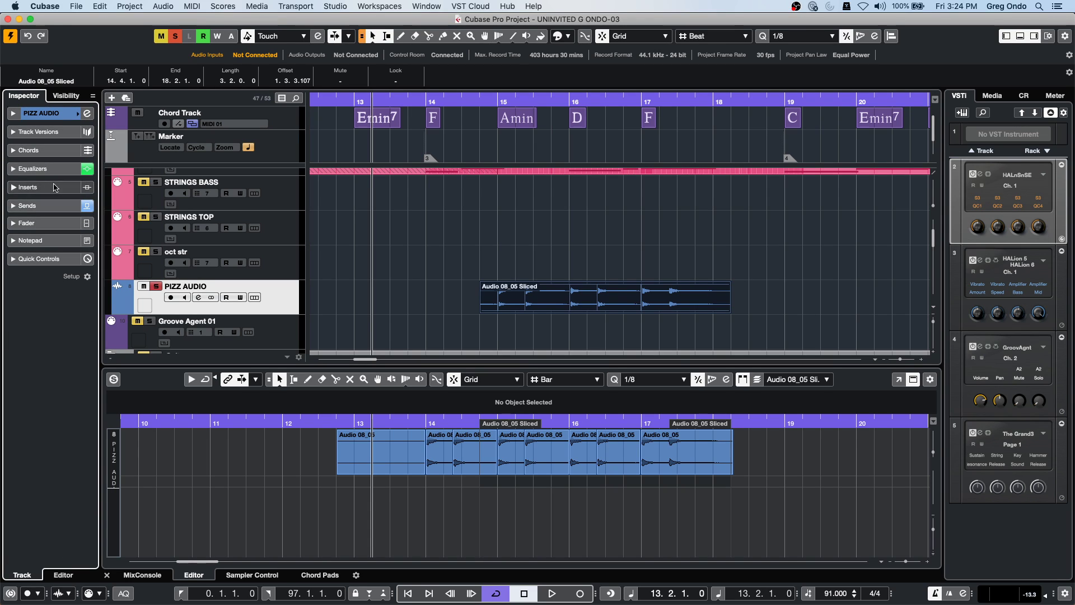
left_click(46, 150)
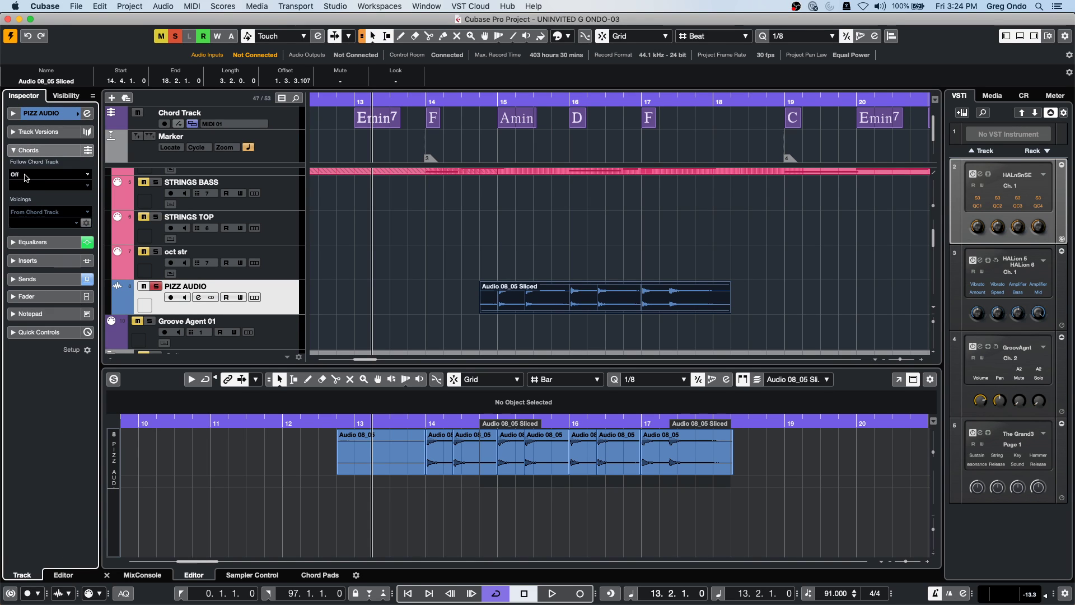
left_click(27, 174)
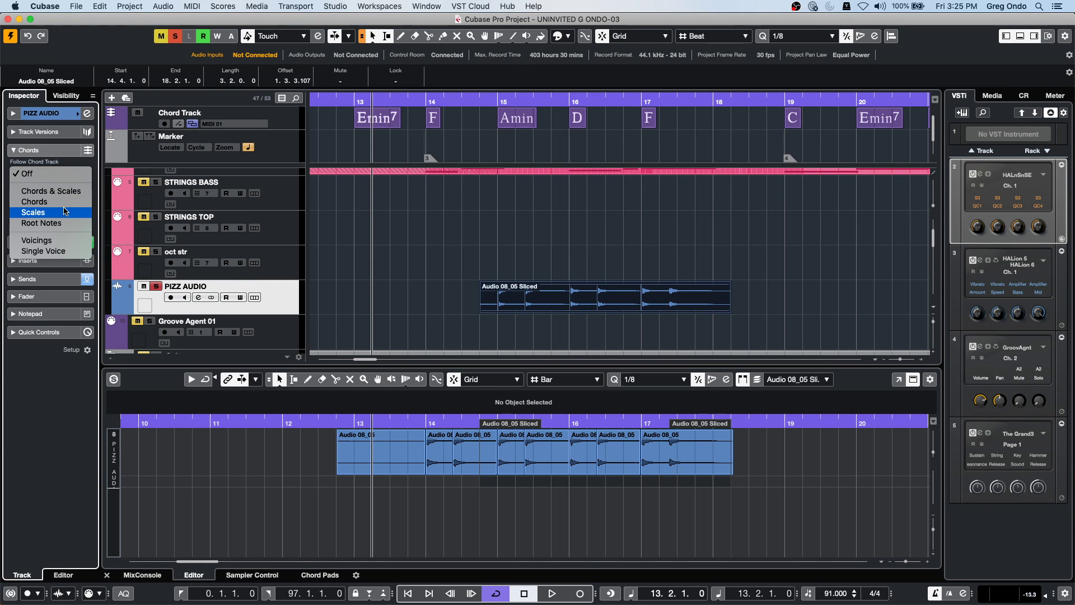
left_click(66, 205)
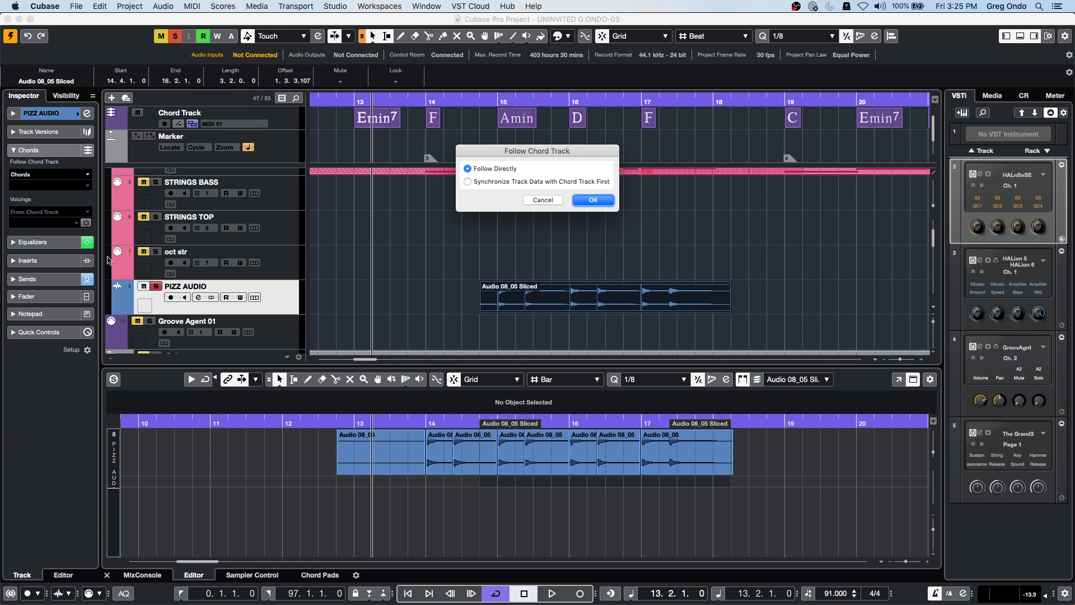
left_click(593, 201)
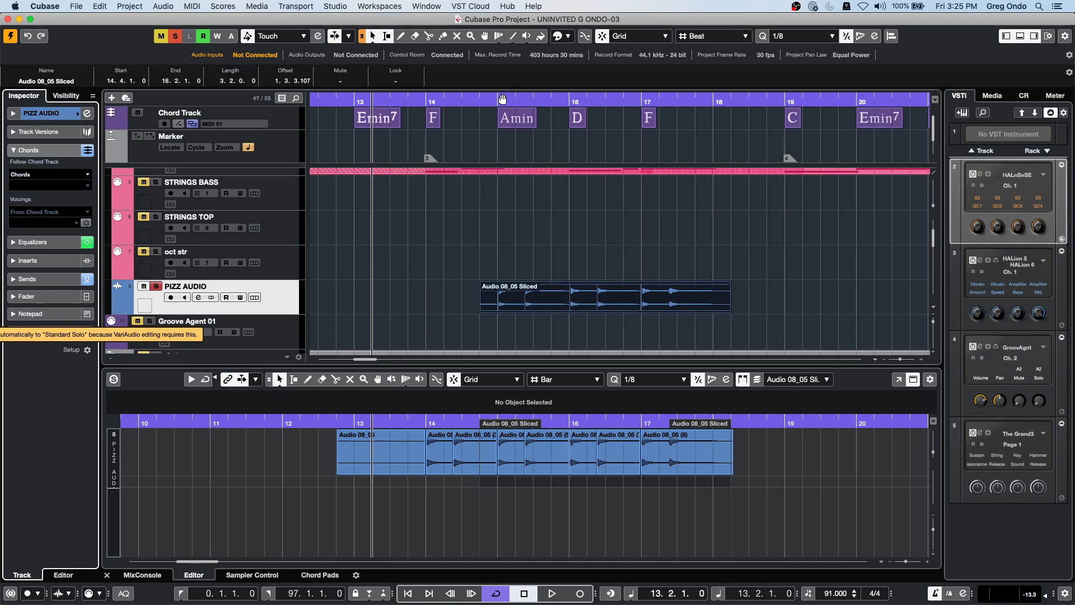
left_click(497, 100)
key("space")
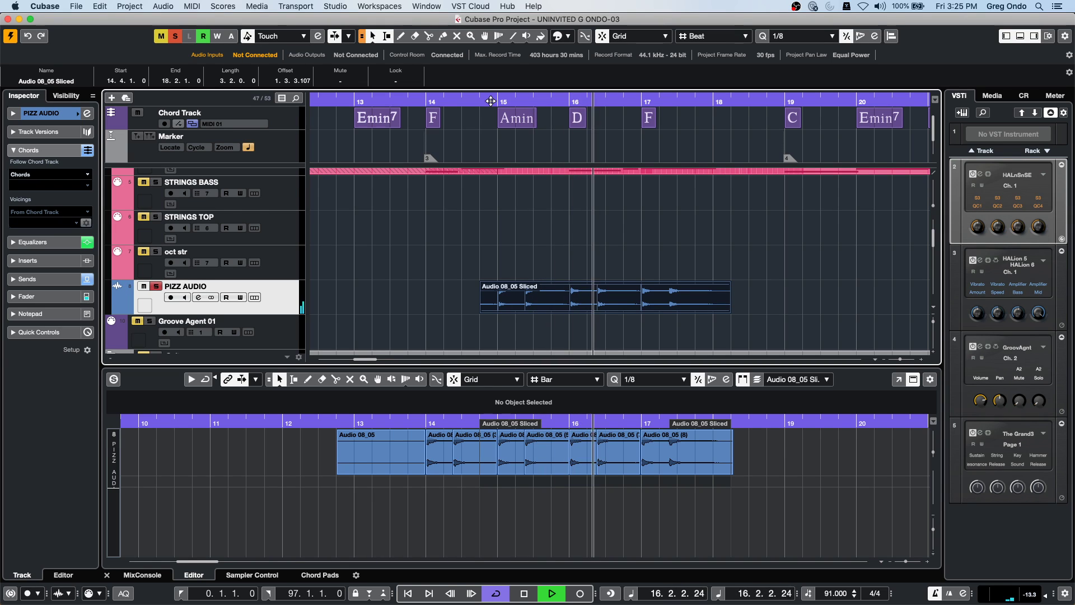
key("space")
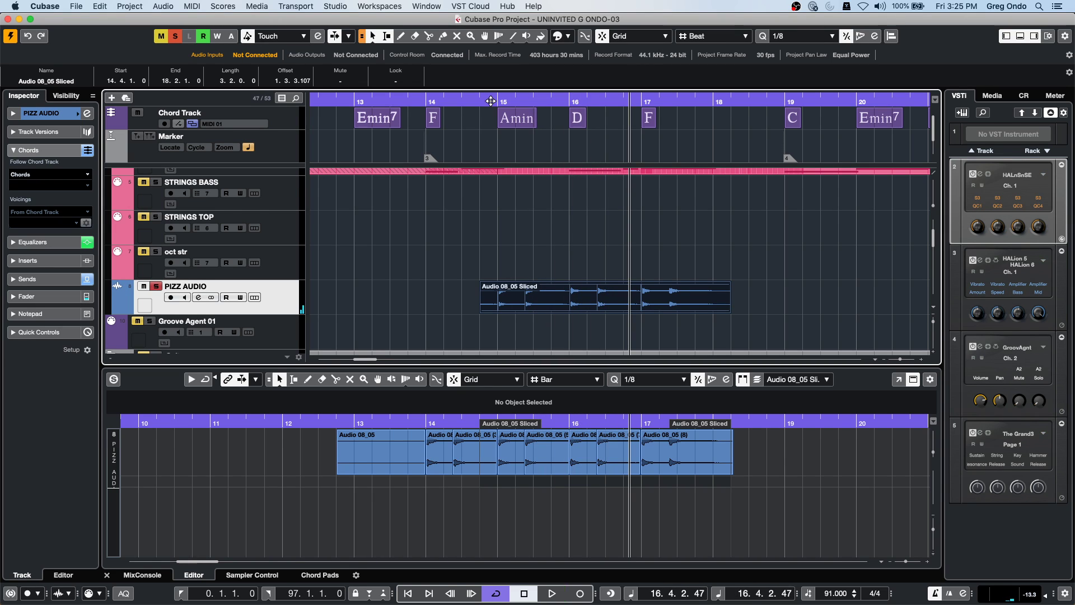
Step: Change the chord at bar 15 to G minor, and play back the pizzicato part across that change
double_click(512, 118)
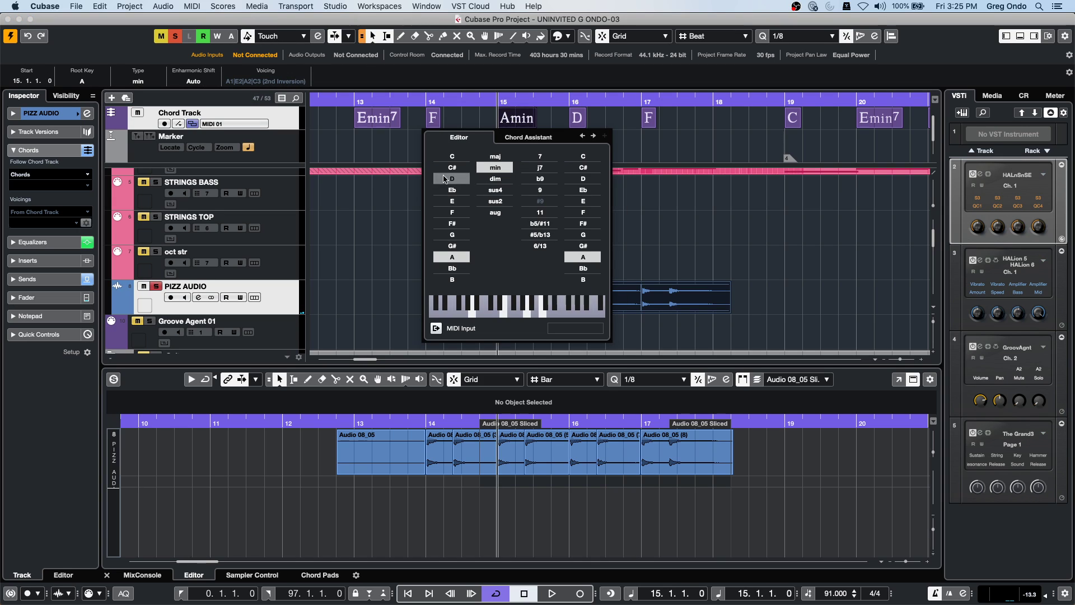
left_click(451, 234)
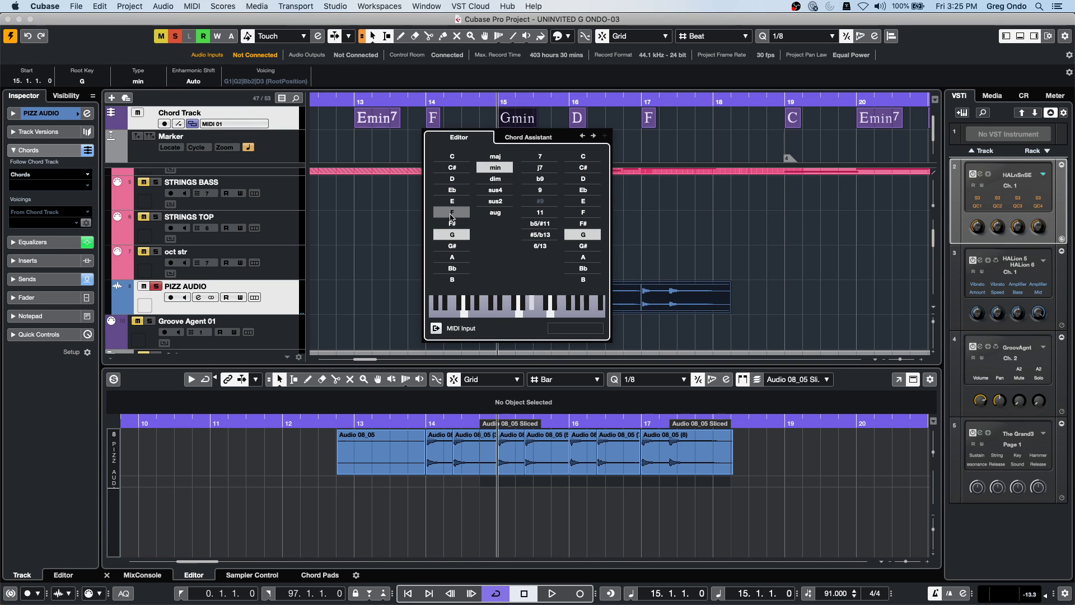
left_click(417, 218)
left_click(482, 103)
key("space")
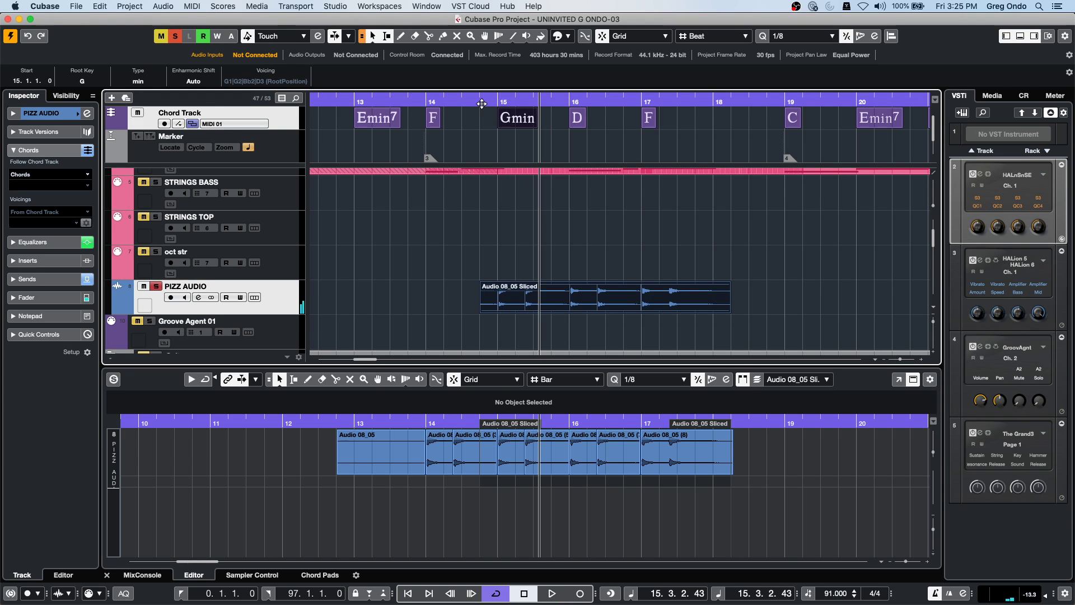
key("space")
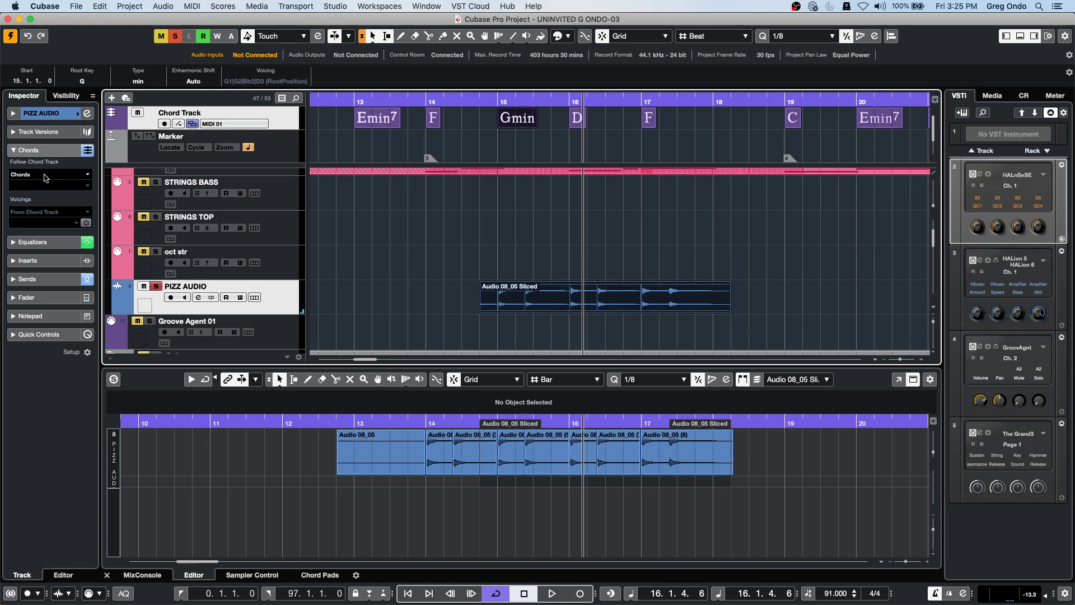
left_click(45, 175)
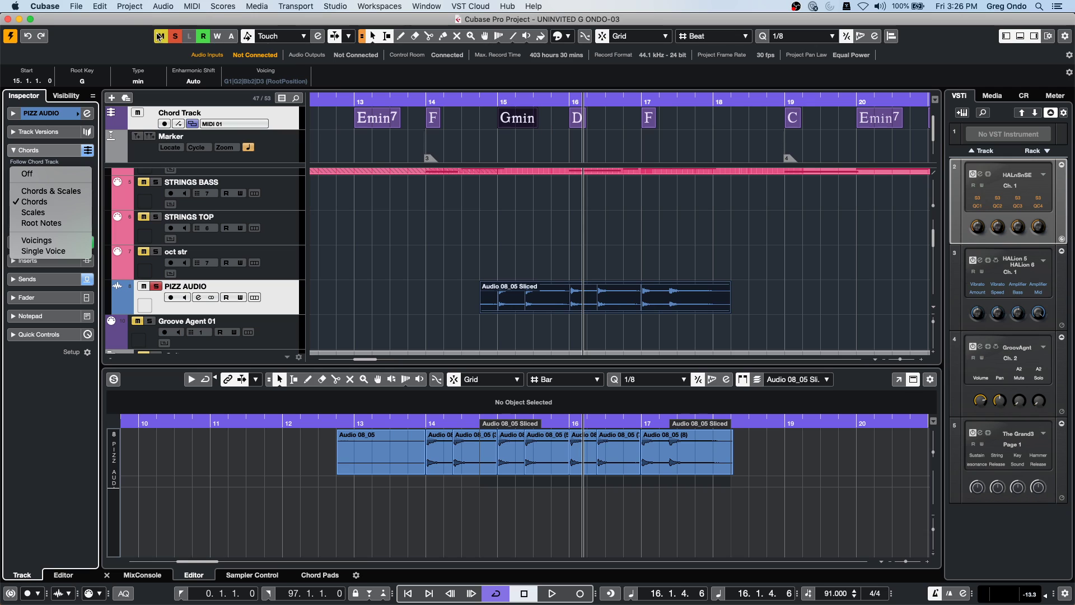
key("Escape")
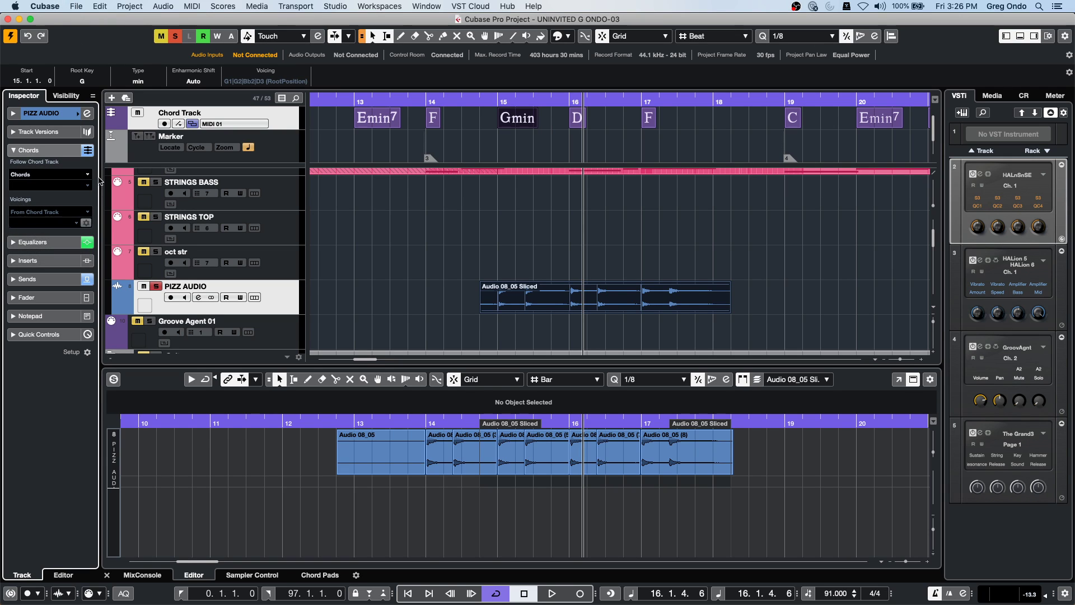
Step: Open the recent project be someone.cpr and activate it
left_click(82, 6)
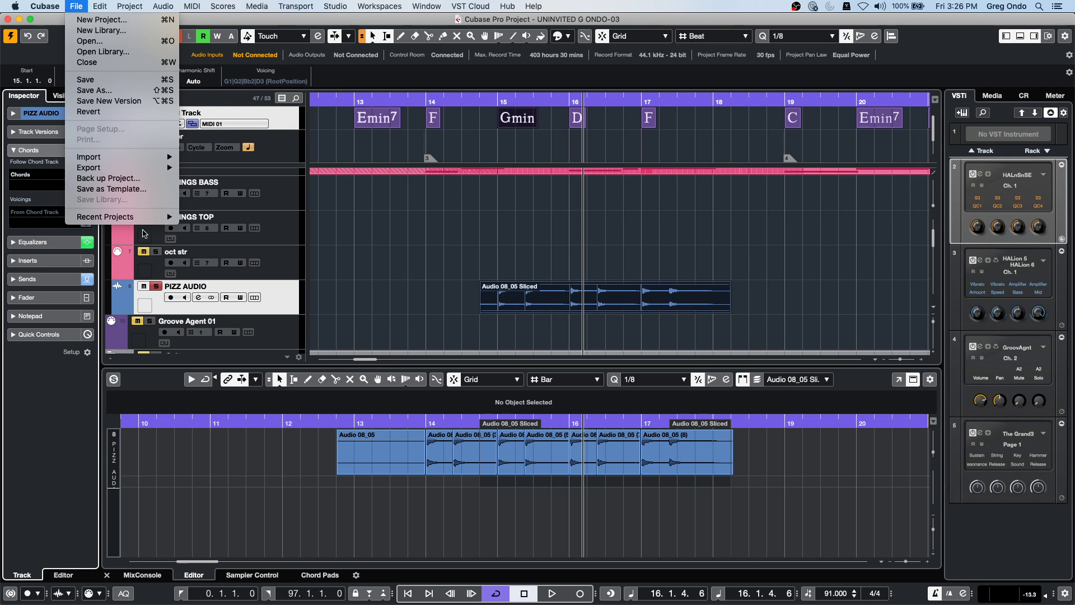
mouse_move(144, 222)
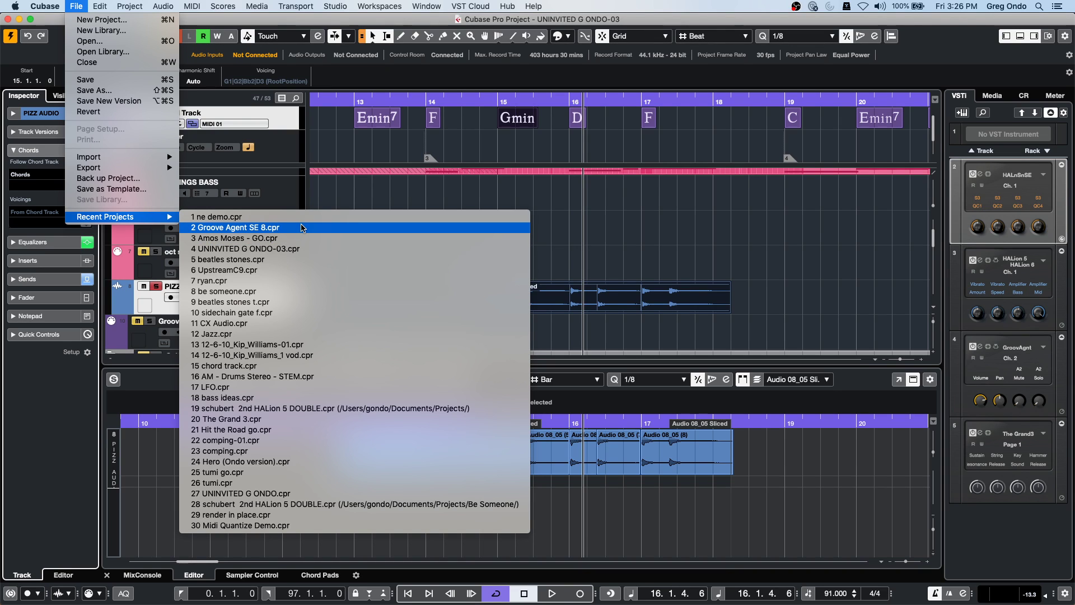
left_click(319, 291)
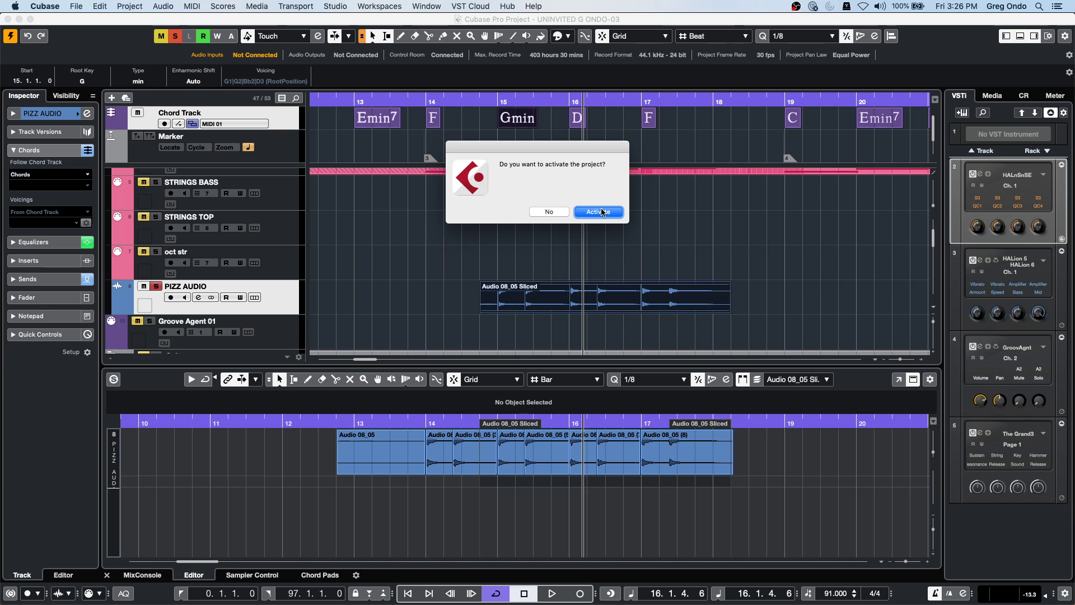
left_click(599, 211)
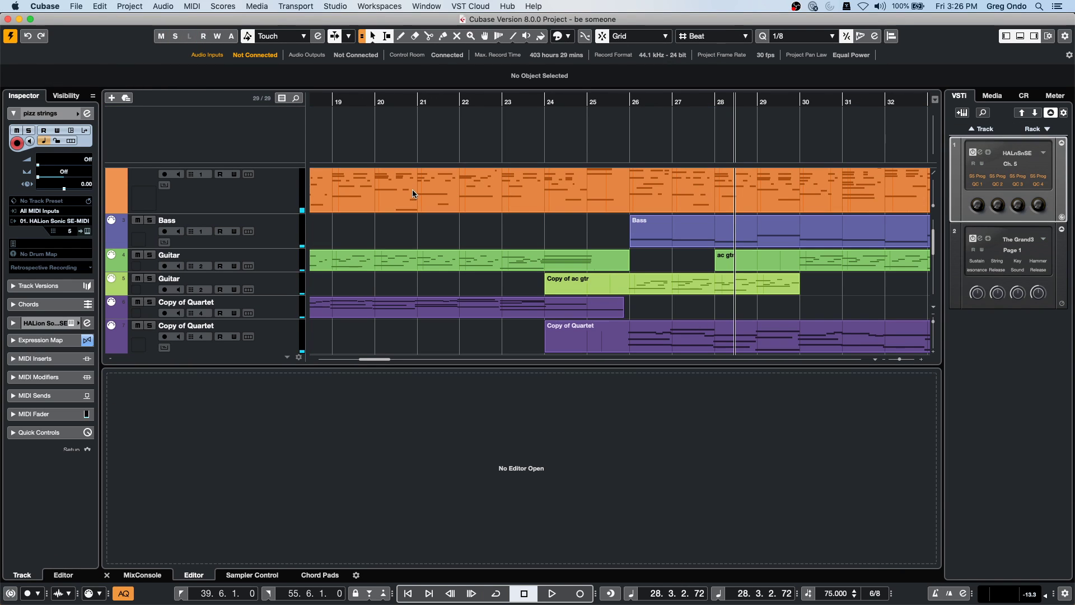
Step: Open The Grand piano part in the Score Editor and make chord symbols from all of its notes
left_click(452, 191)
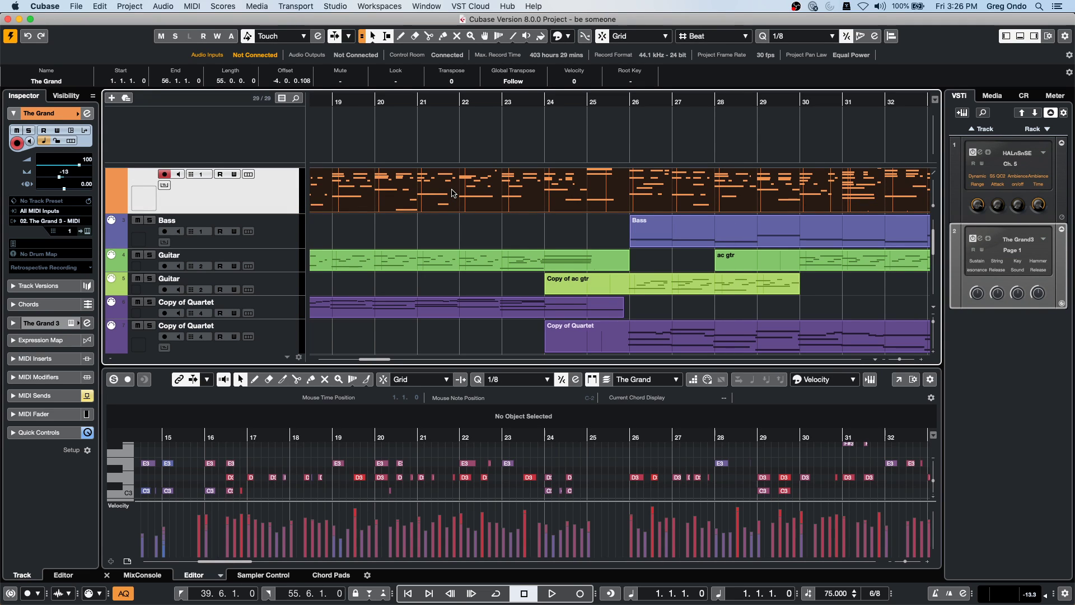
key("super+r")
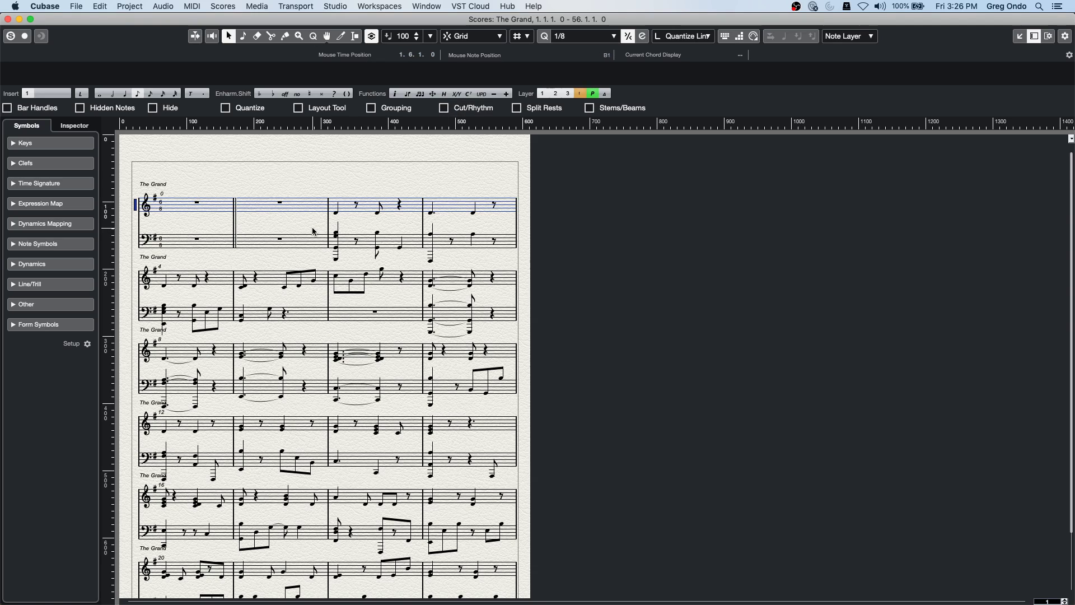
key("super+a")
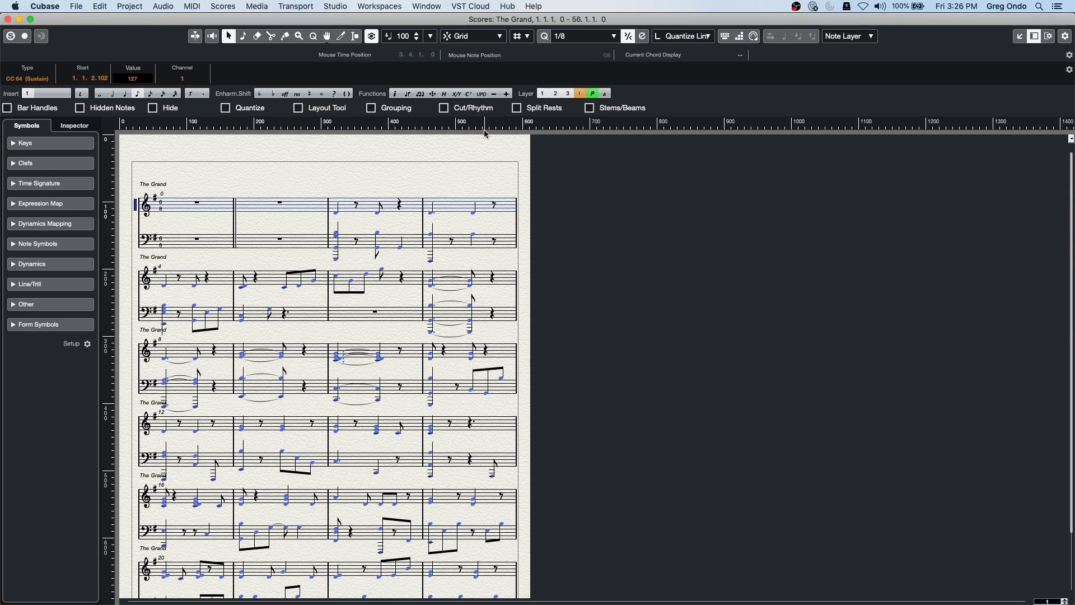
left_click(468, 94)
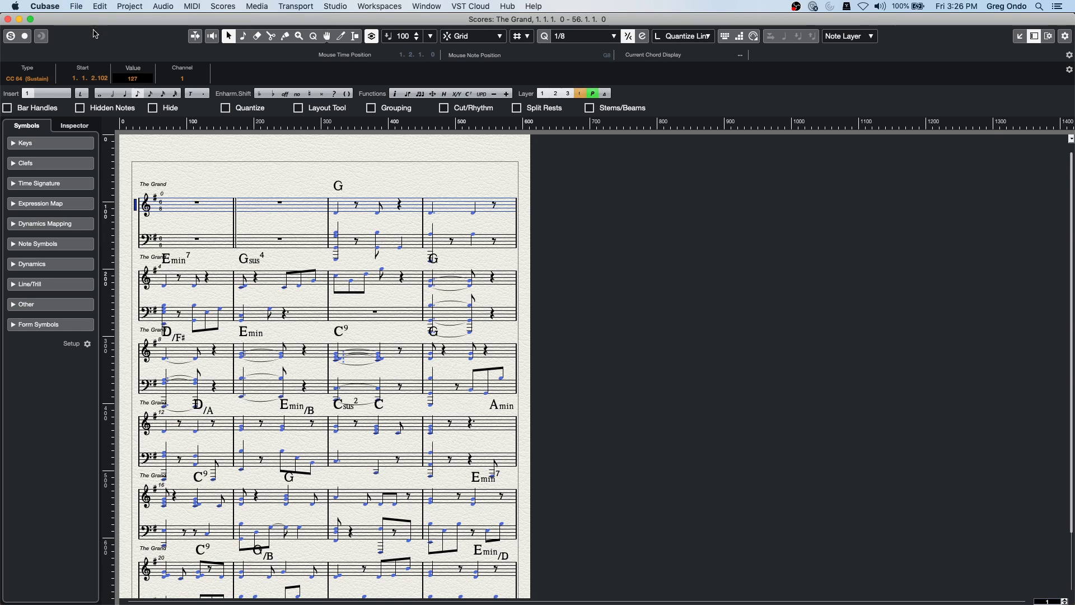
Step: Export the score page to the Desktop with the file name "april 10 hang"
left_click(52, 8)
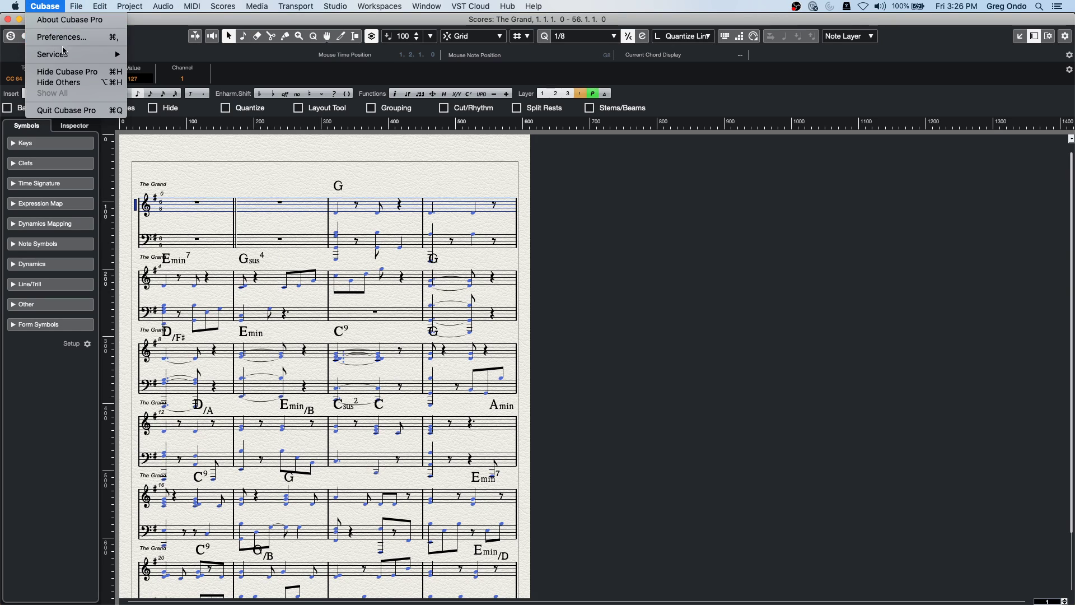
mouse_move(77, 5)
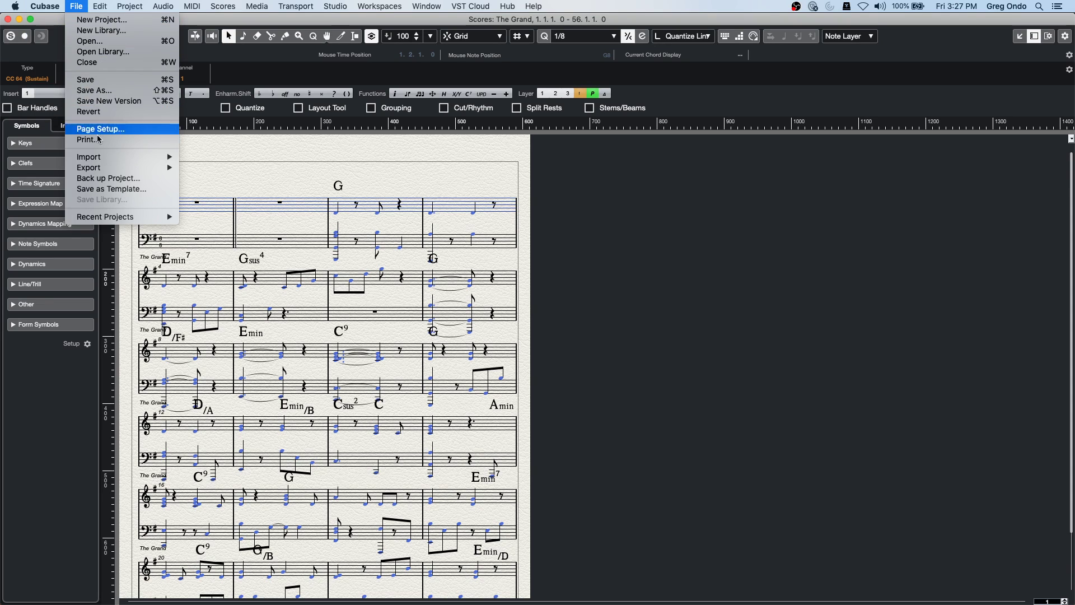
mouse_move(106, 218)
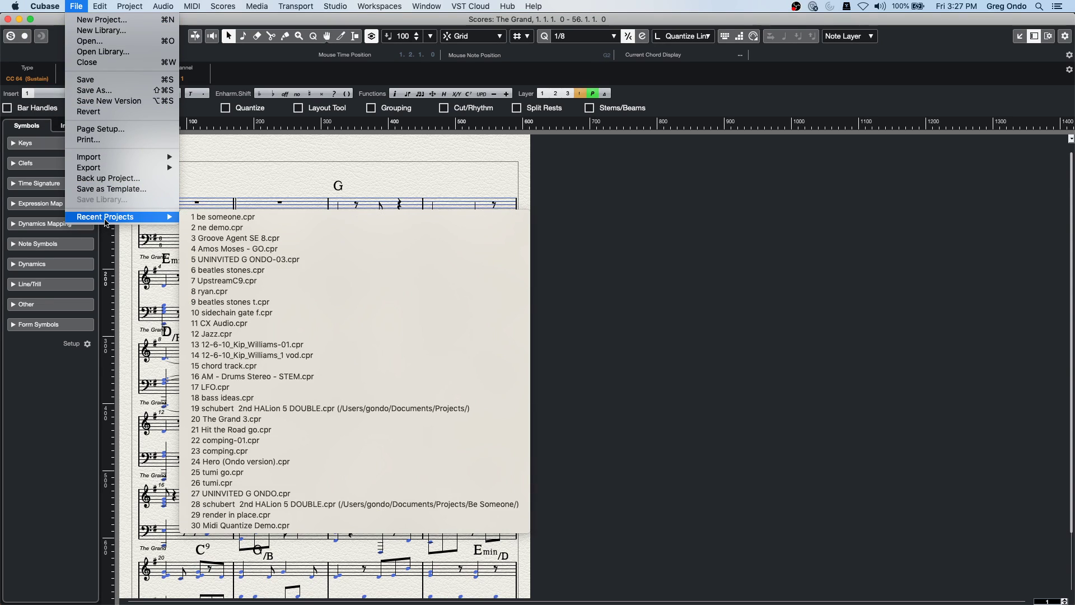
mouse_move(129, 169)
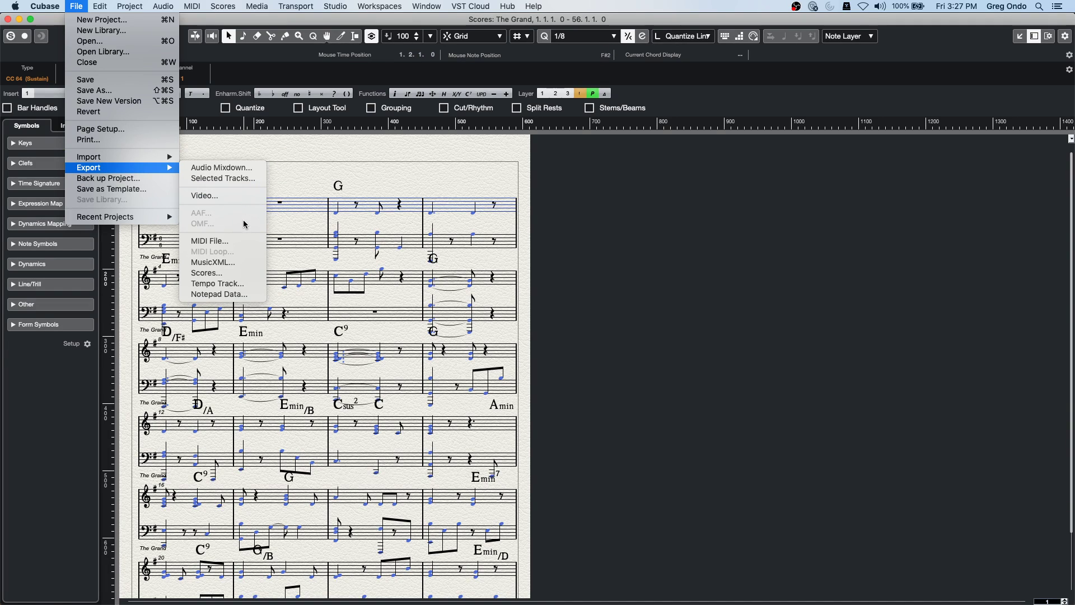
left_click(208, 272)
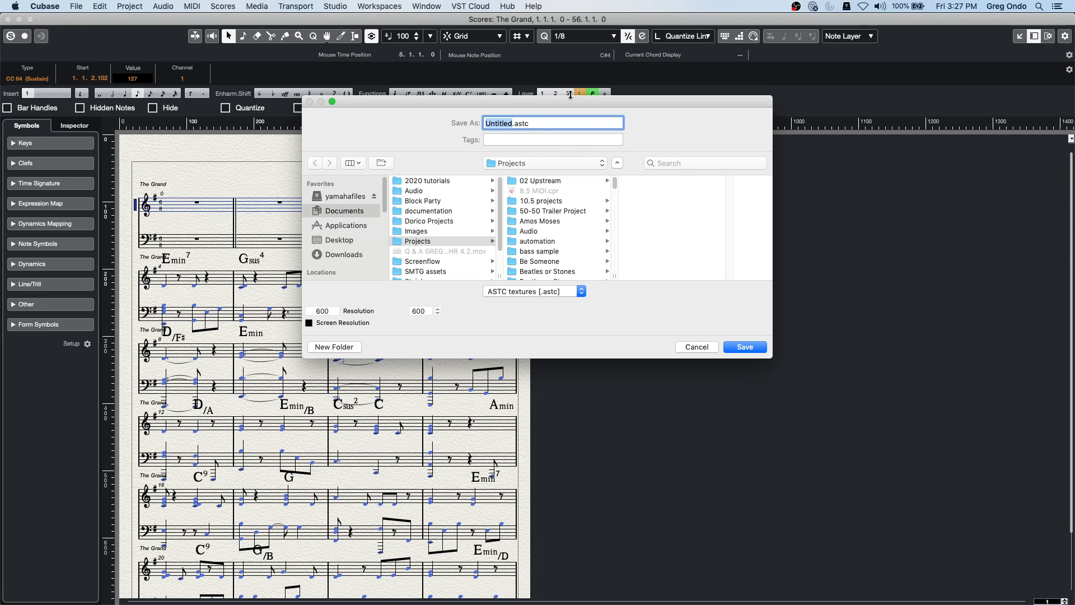
left_click(357, 238)
type("april ")
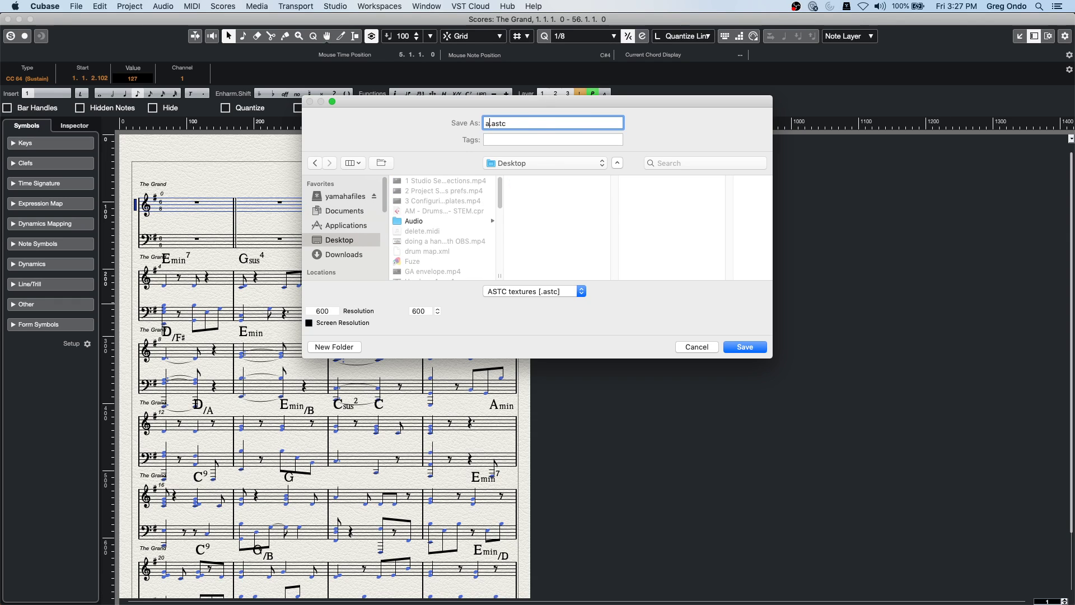
type("10 hang")
left_click(756, 348)
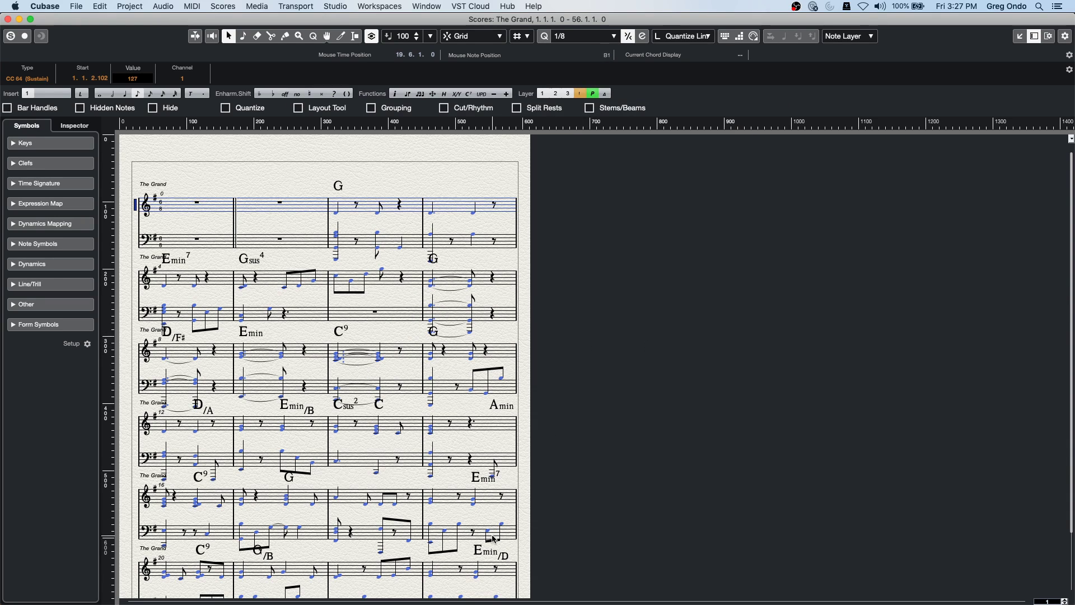
Step: Switch to Finder, open april 10 hang.astc from the Desktop, view the exported score beside the original, and close it
mouse_move(445, 602)
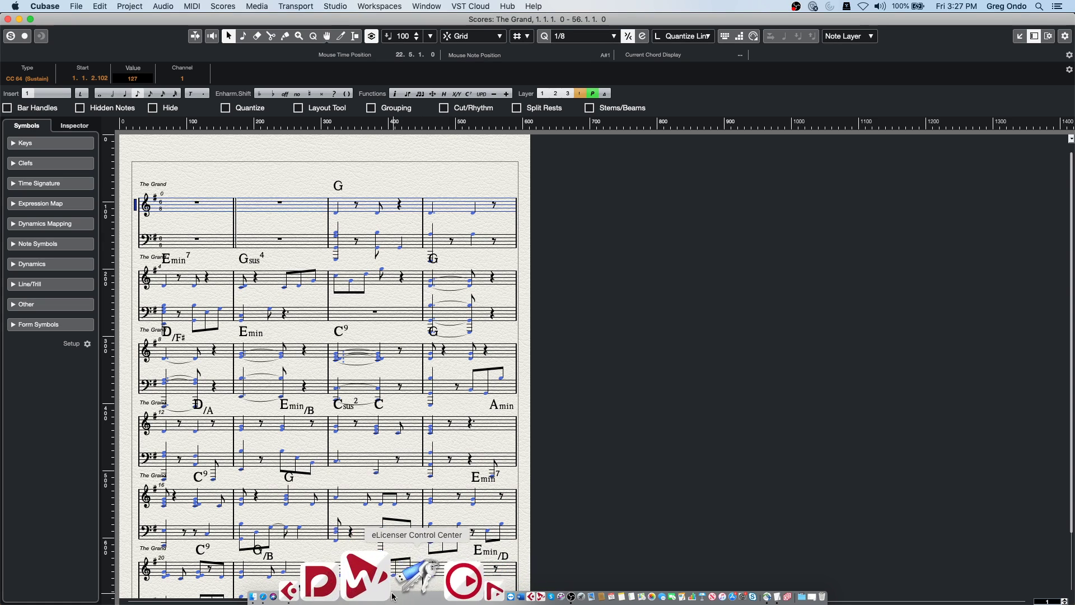
left_click(337, 581)
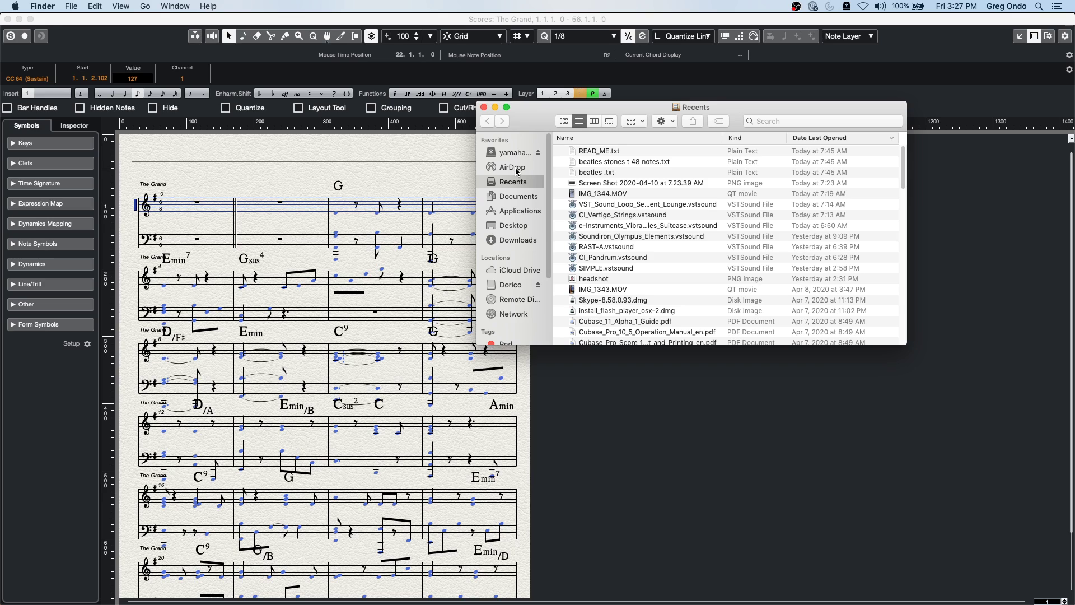
left_click(515, 226)
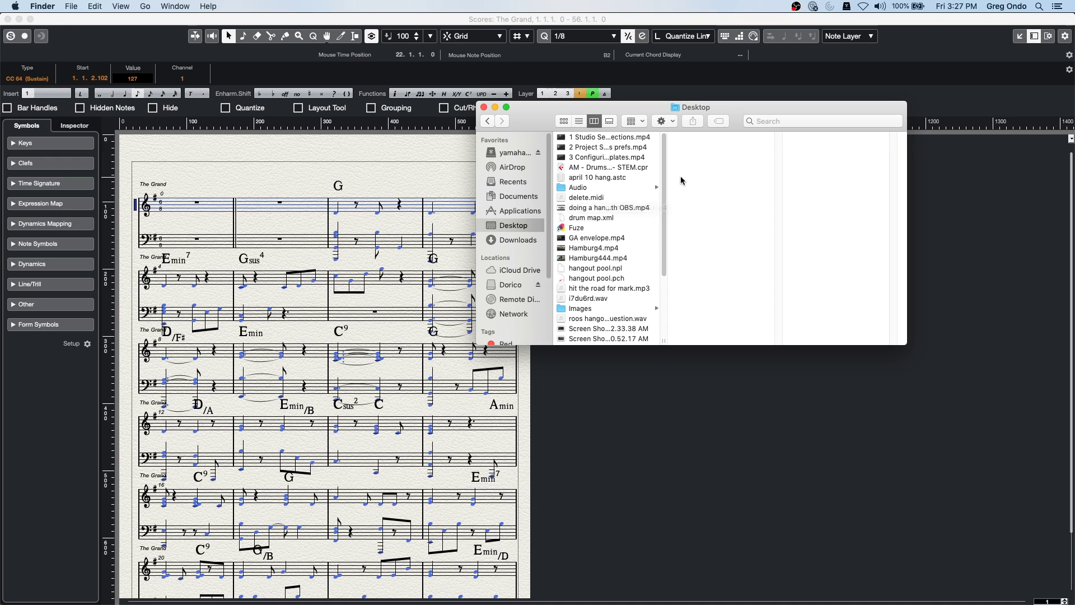
left_click_drag(663, 212, 664, 292)
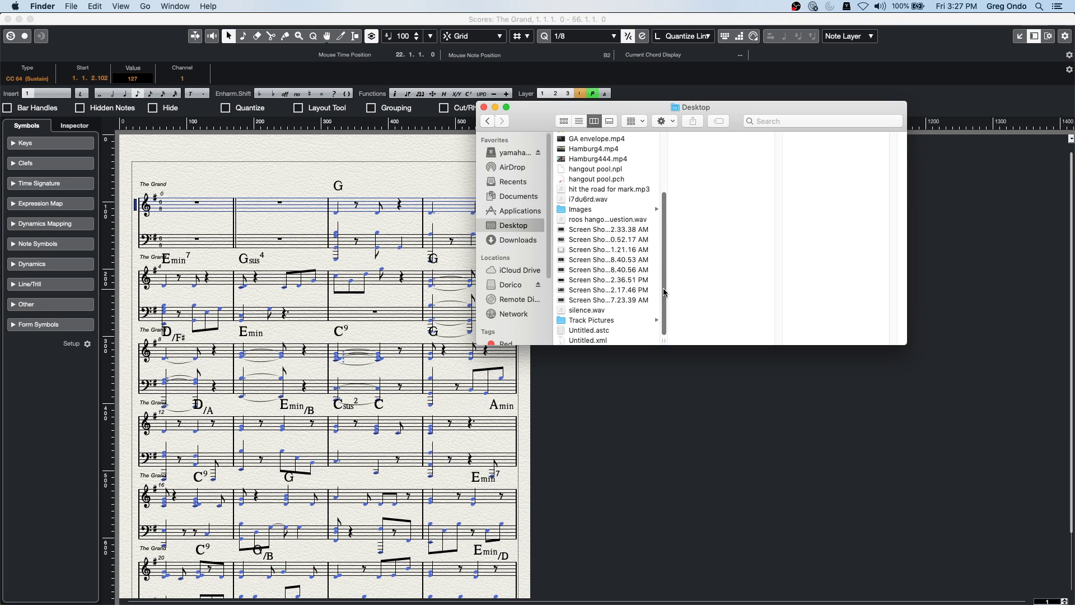
left_click_drag(667, 267, 674, 195)
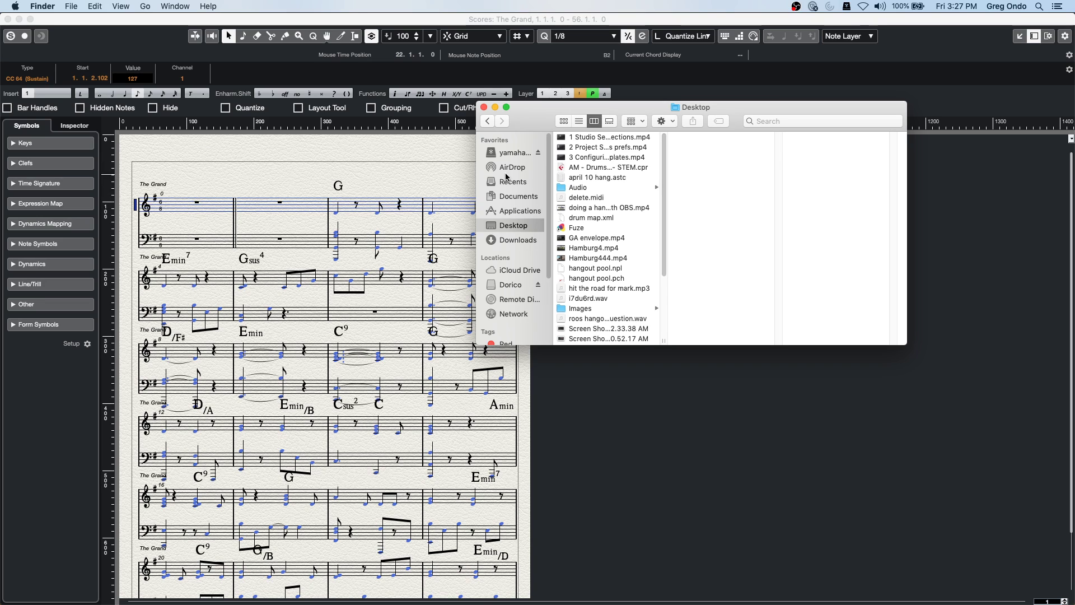
double_click(613, 178)
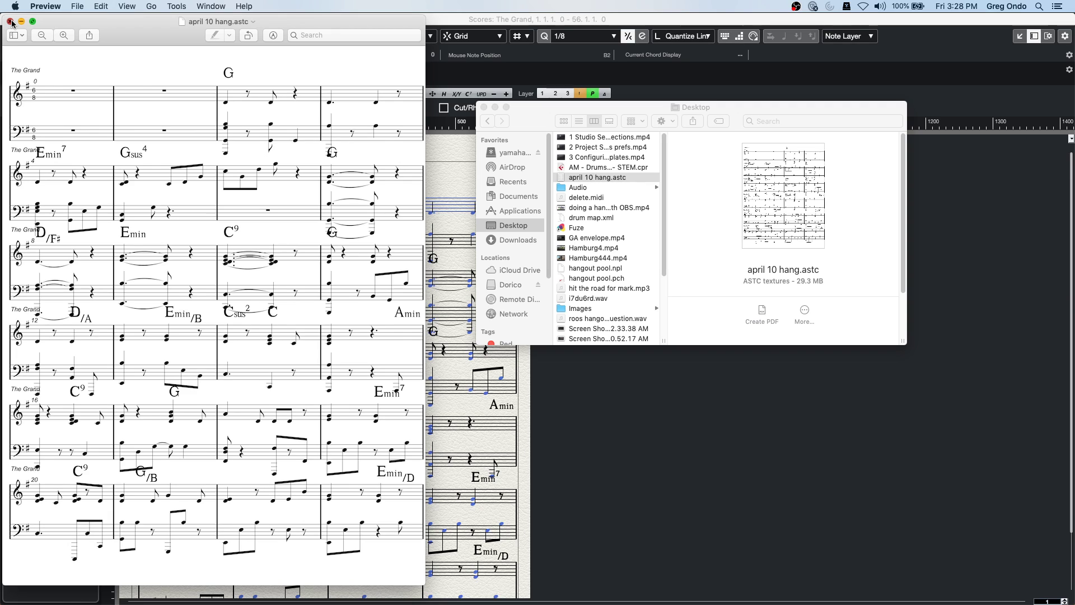
left_click_drag(150, 26, 662, 42)
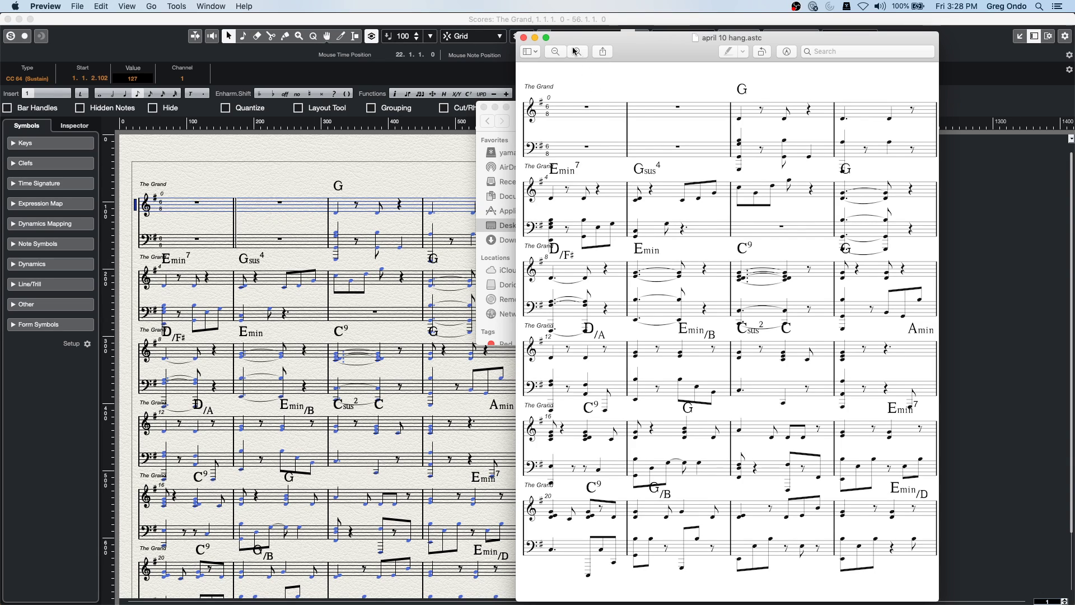
left_click(524, 38)
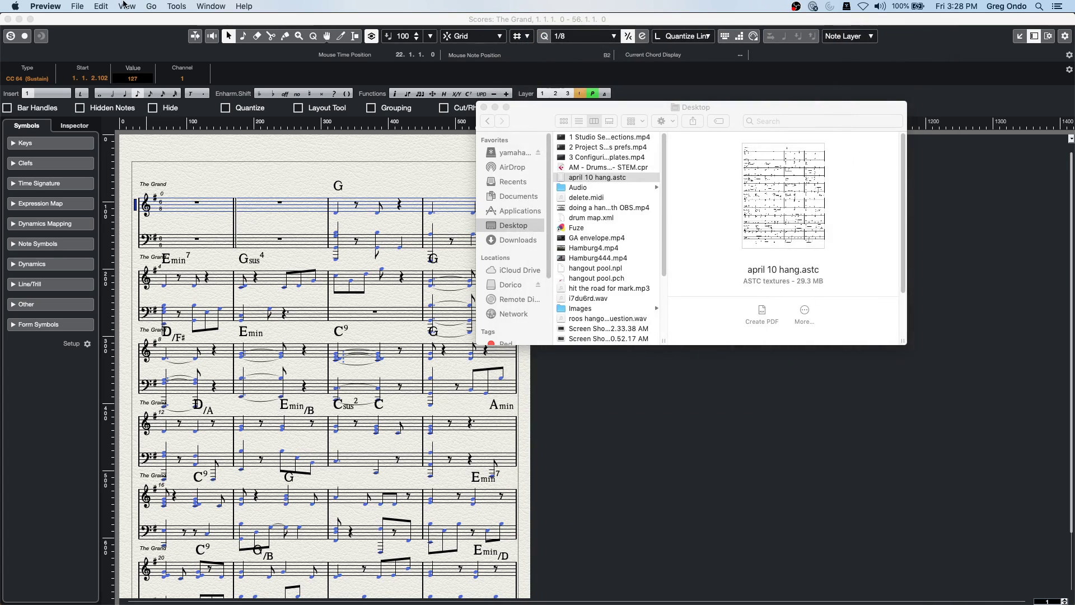
Step: Switch back to Cubase and close the Score Editor window
left_click(78, 6)
key("Escape")
key("super+Tab")
key("super+Tab")
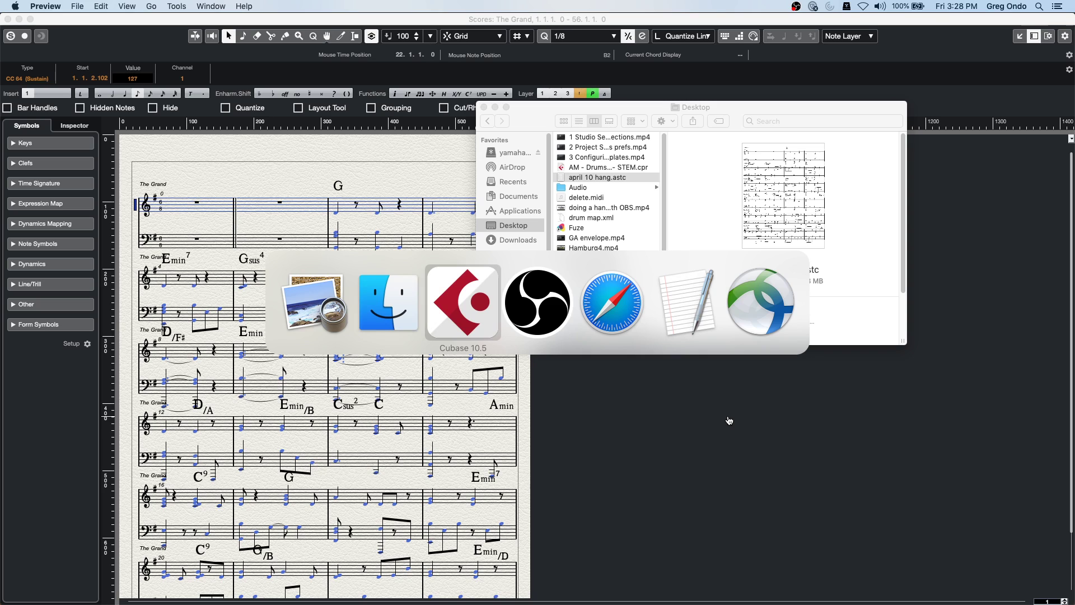
left_click(8, 19)
Step: Select all VST Instrument channels for a multiple-channel audio mixdown export, and close the export dialog
left_click(76, 6)
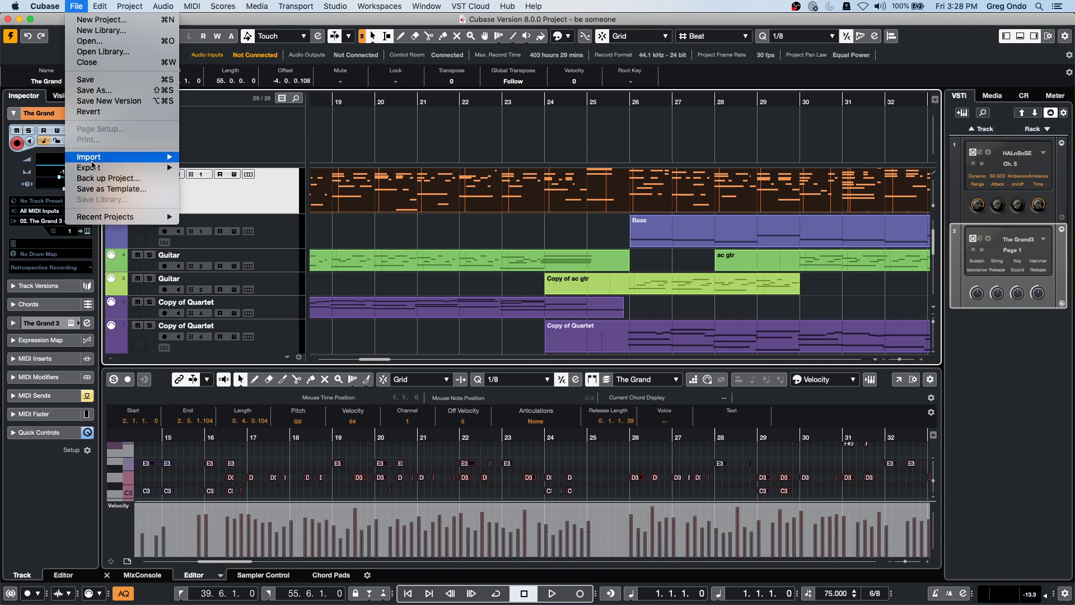
mouse_move(129, 167)
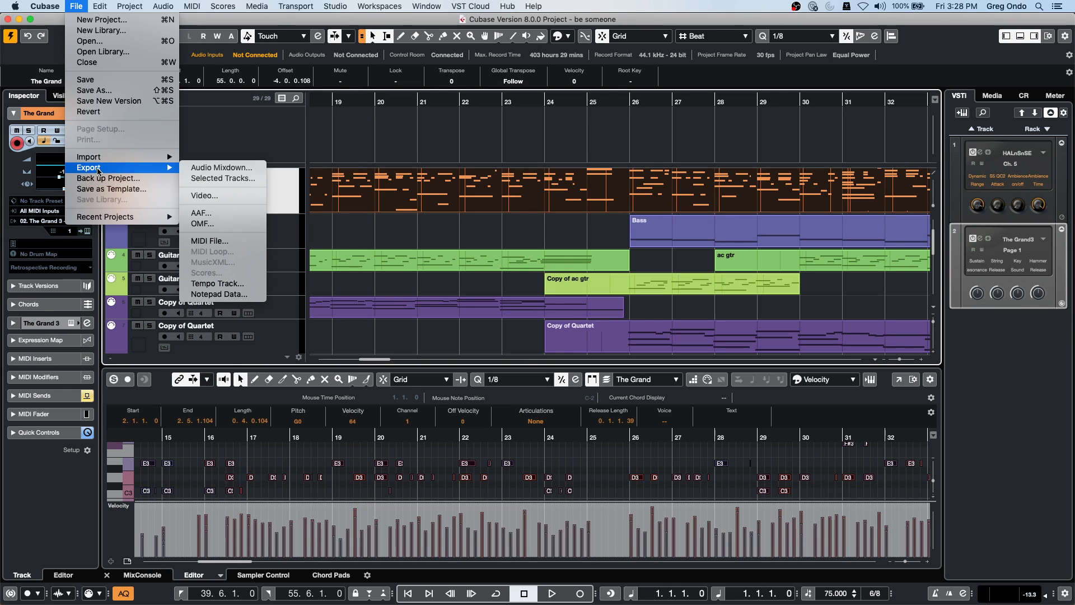
left_click(255, 168)
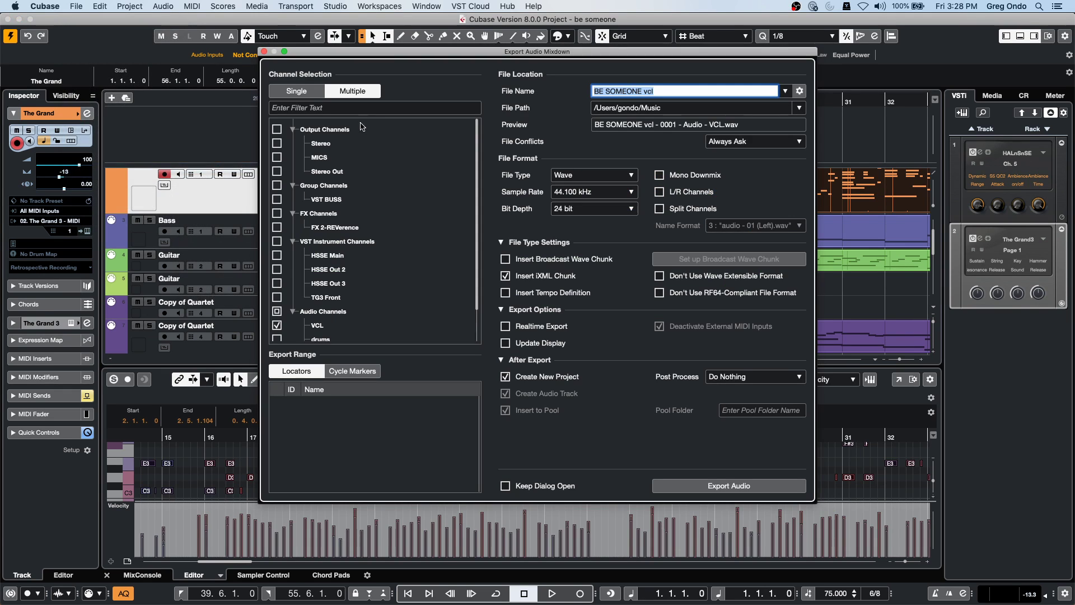
left_click(276, 241)
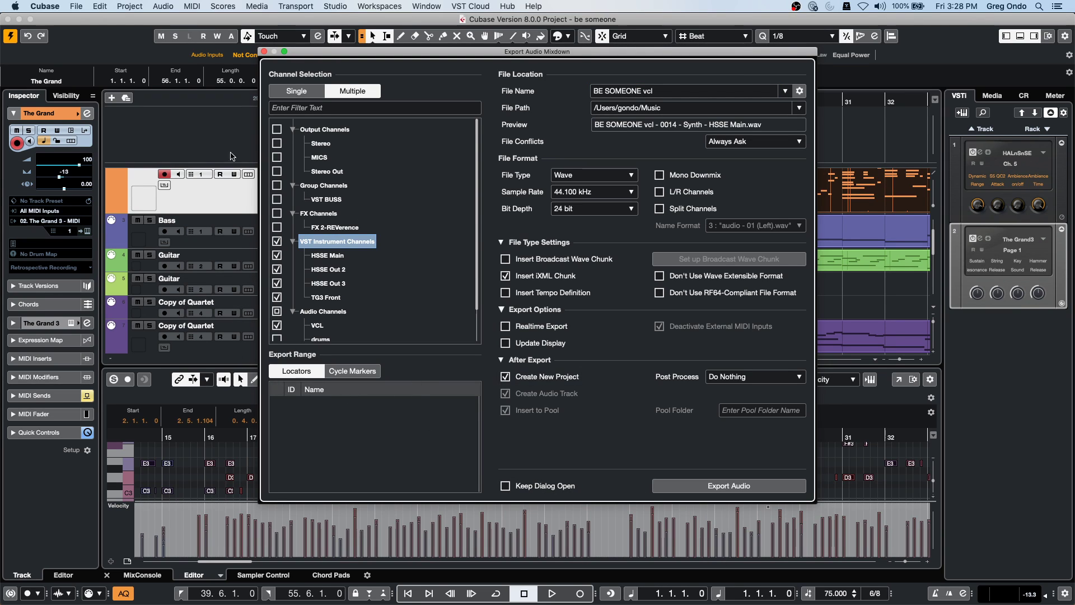
left_click(264, 51)
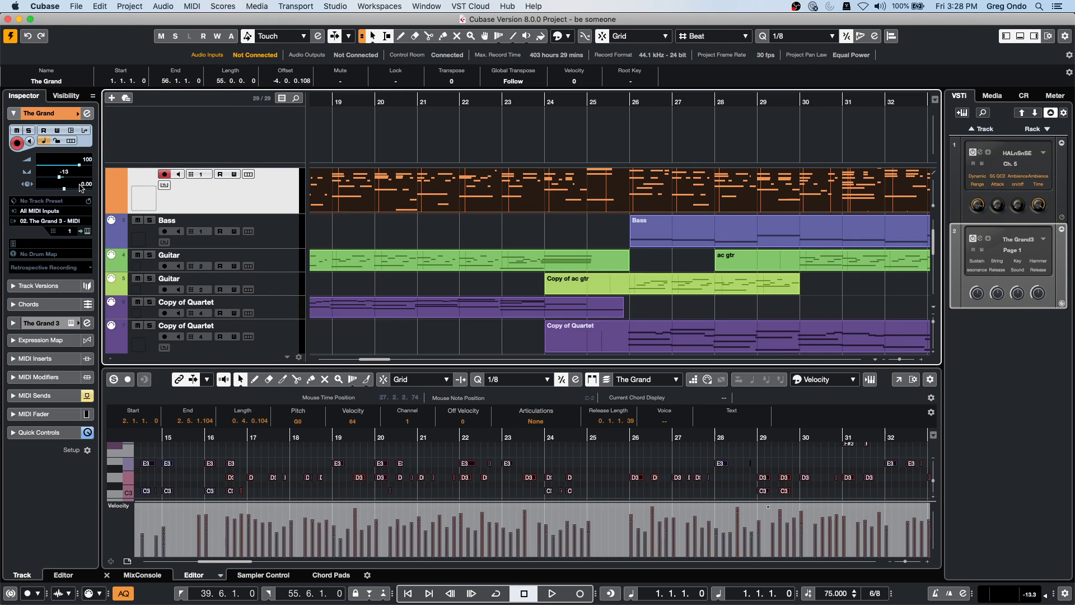
Step: Deselect the VST Instrument channels and the VCL channel in the audio mixdown export settings, and close the dialog
left_click(76, 8)
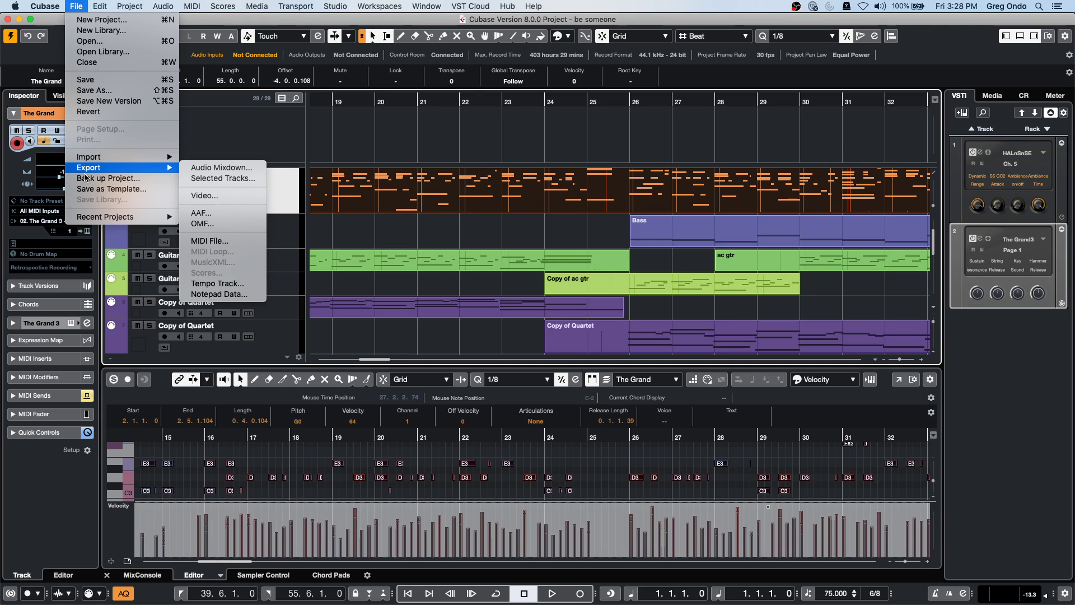
mouse_move(110, 168)
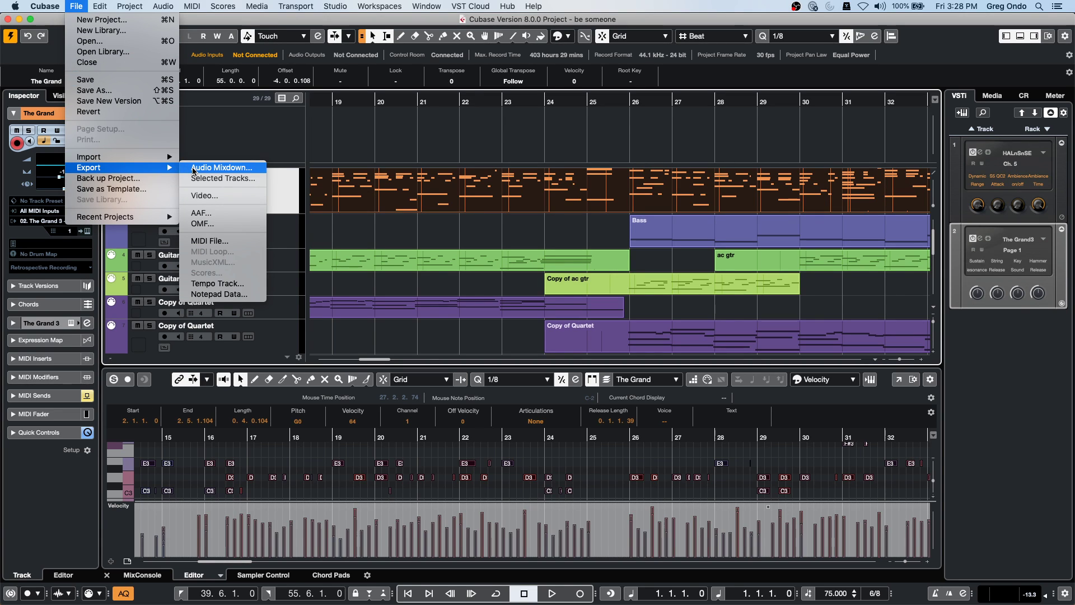
left_click(237, 173)
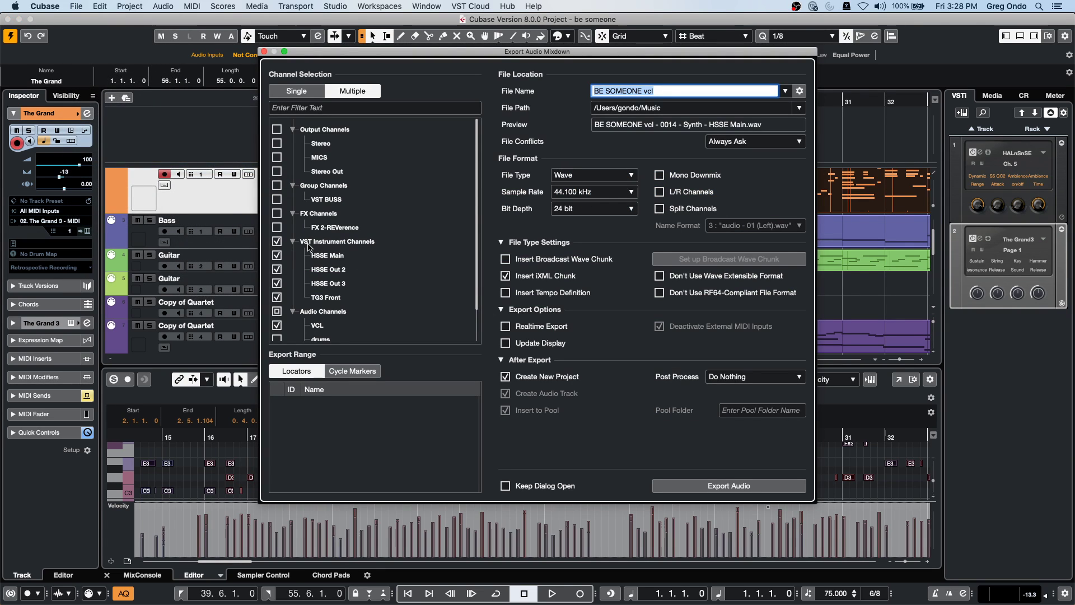
left_click(277, 241)
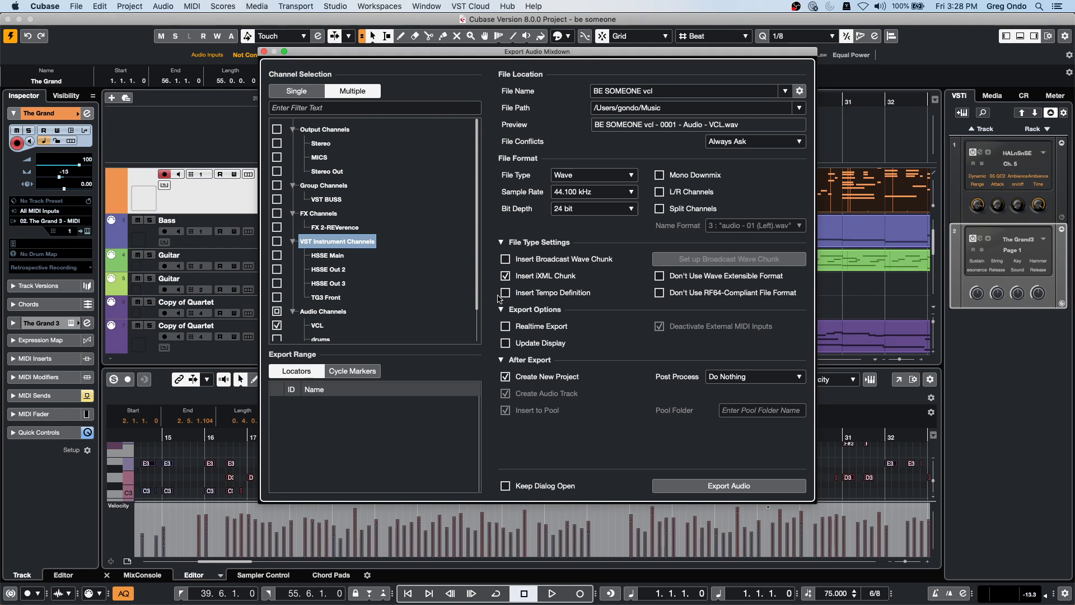
left_click(282, 327)
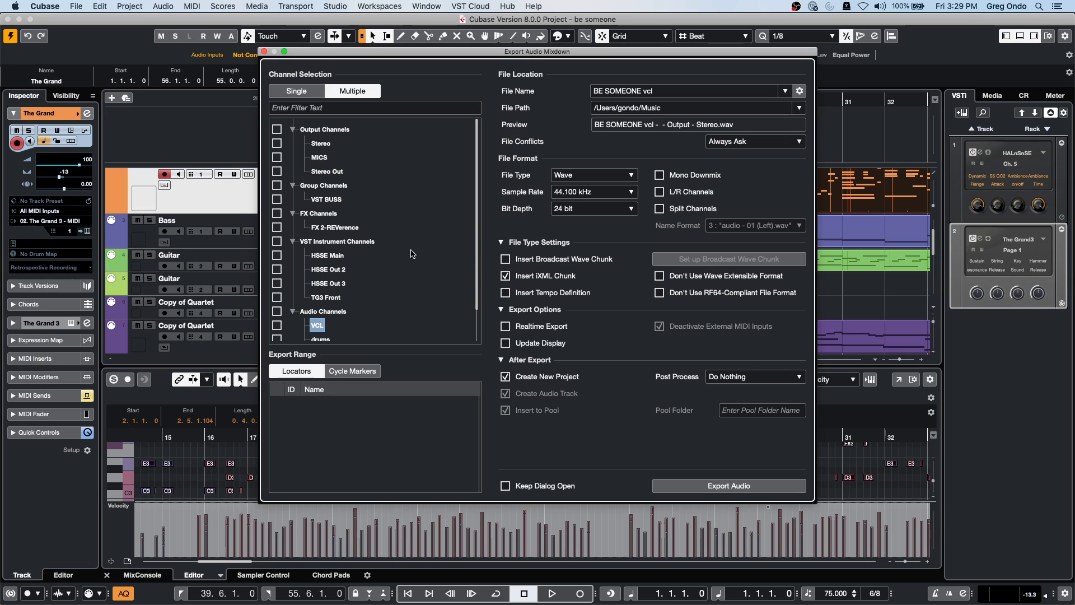
scroll(411, 253, "down", 2)
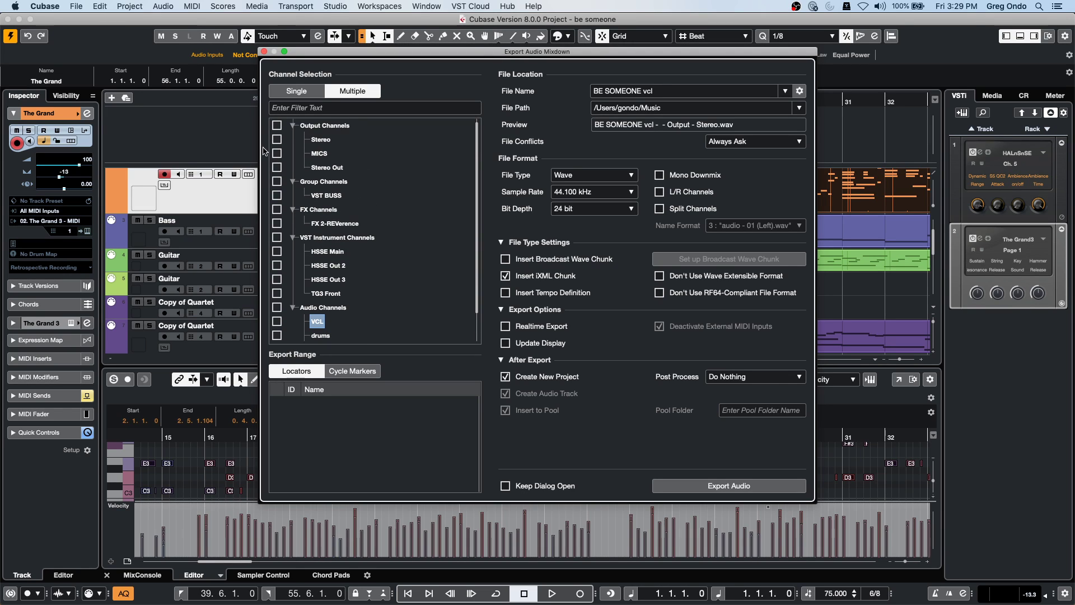
left_click(277, 124)
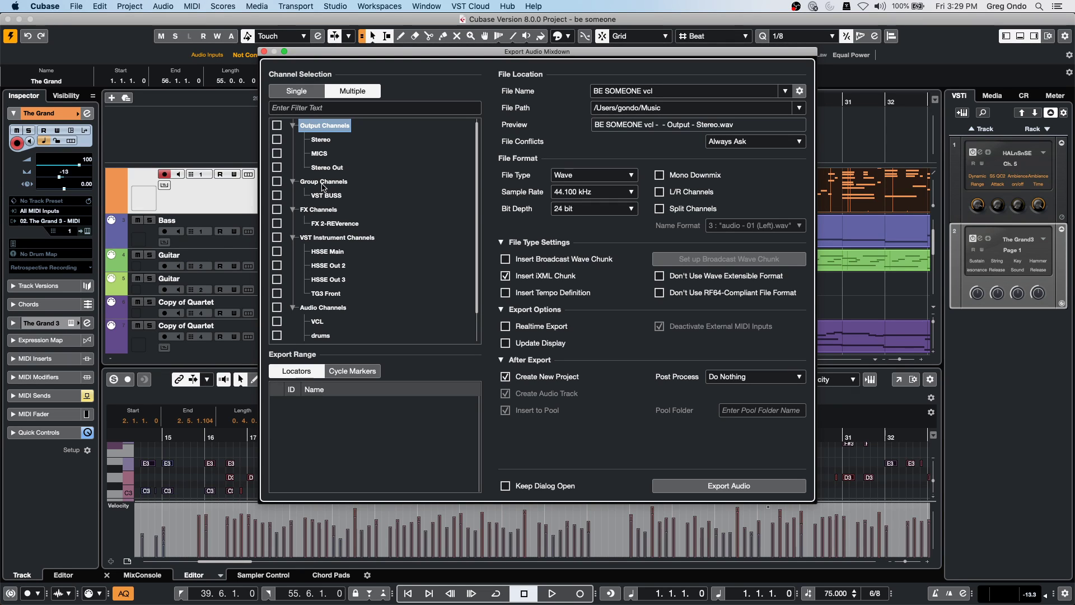
left_click(264, 51)
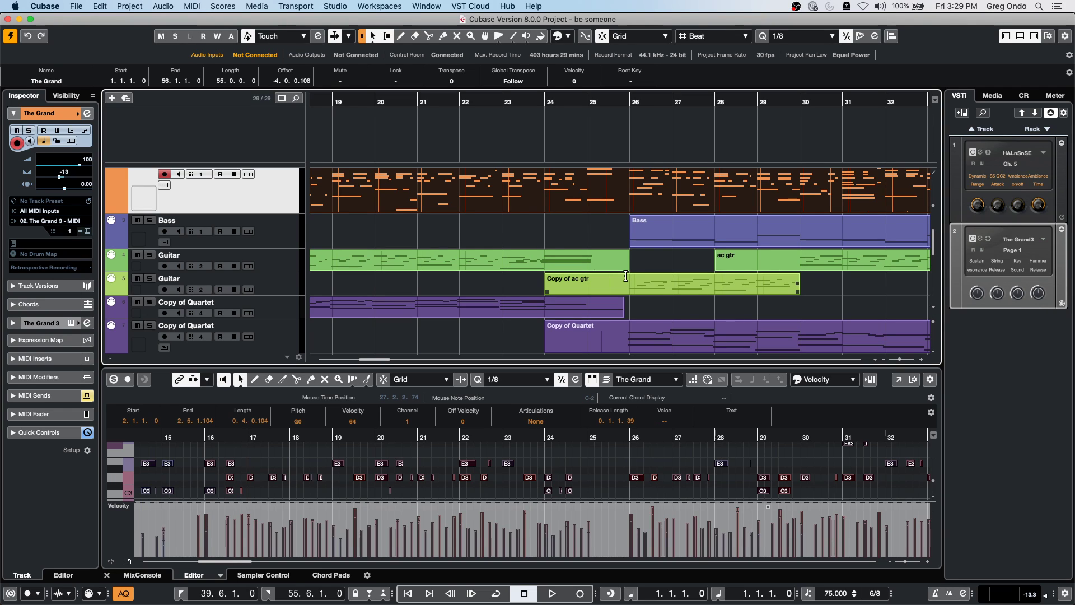
Step: Show the MixConsole in the lower zone, and toggle record enable on the first Copy of Quartet channel on and off
left_click(481, 280)
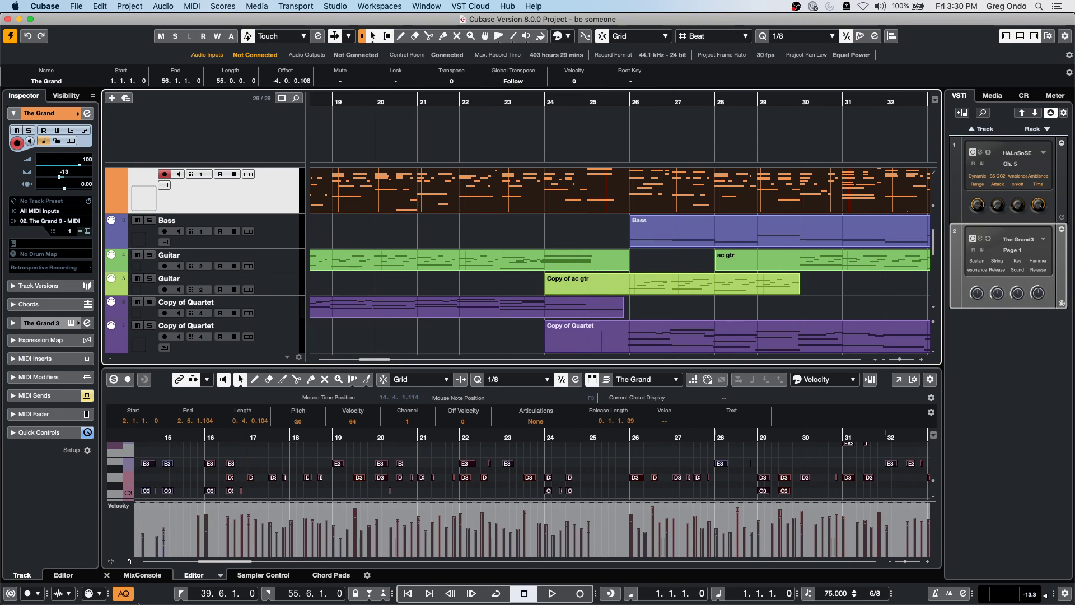
left_click(150, 576)
left_click(151, 576)
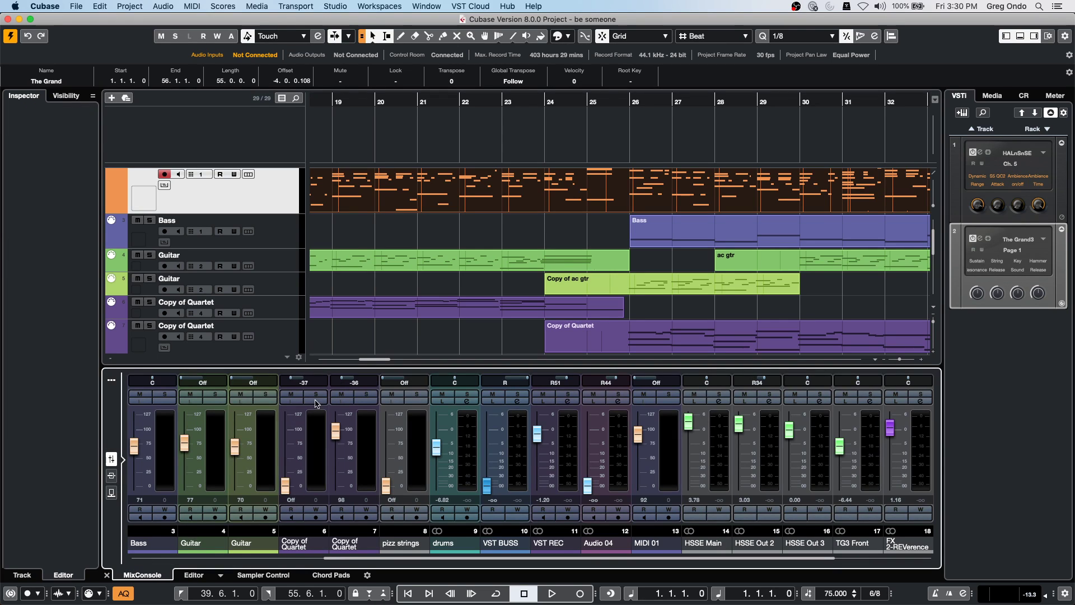
left_click(317, 516)
left_click(317, 516)
Step: Open the VCL track's channel settings, adjust and reset the equalizer's Pre Gain, and close the channel settings
scroll(302, 299, "down", 1)
scroll(327, 306, "up", 3)
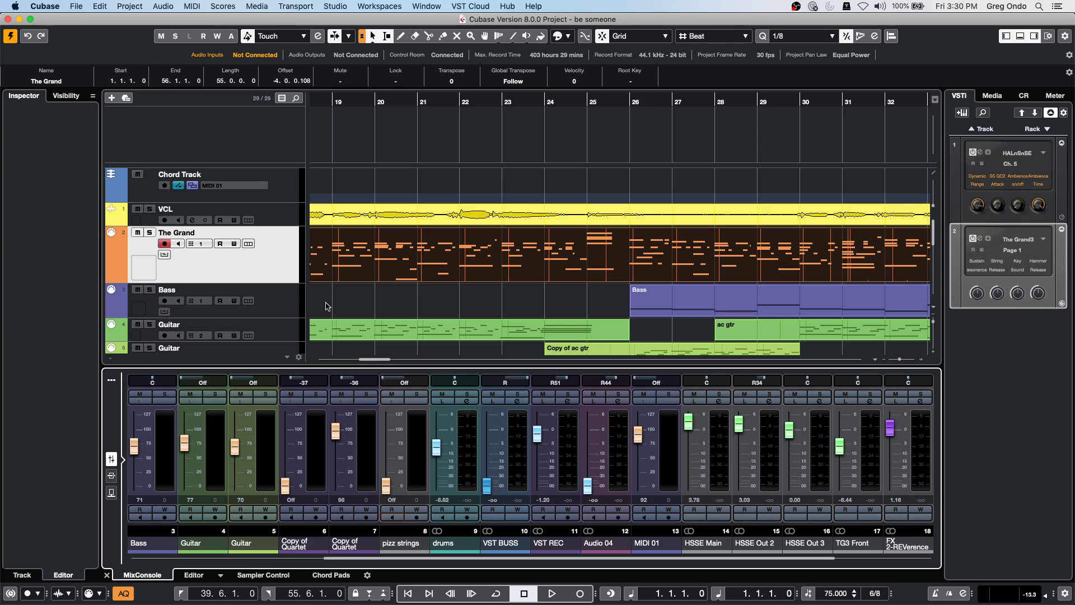
left_click(278, 215)
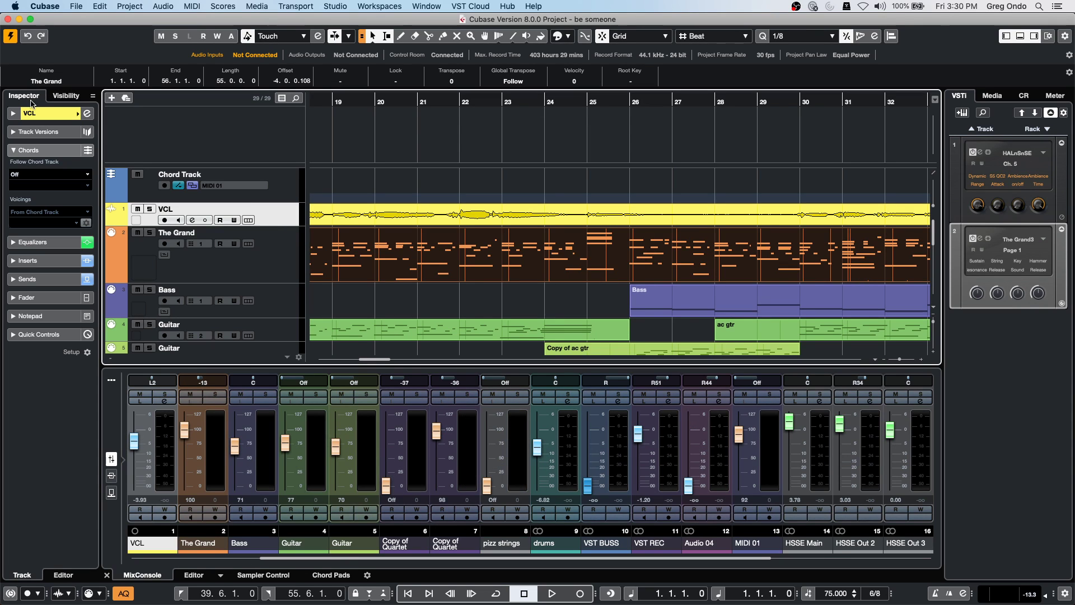
left_click(86, 114)
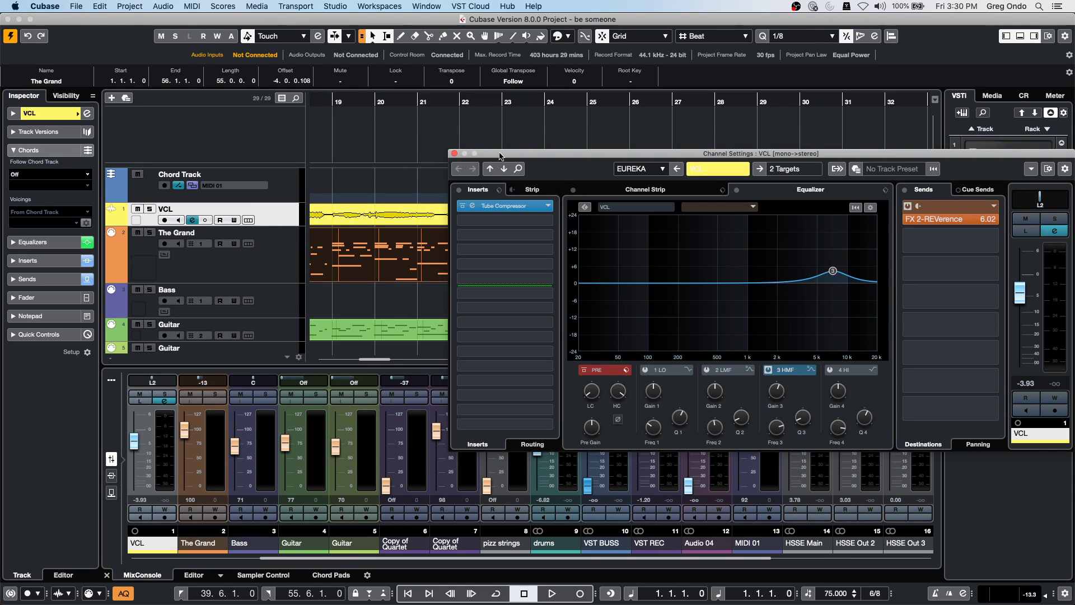
left_click_drag(562, 157, 280, 110)
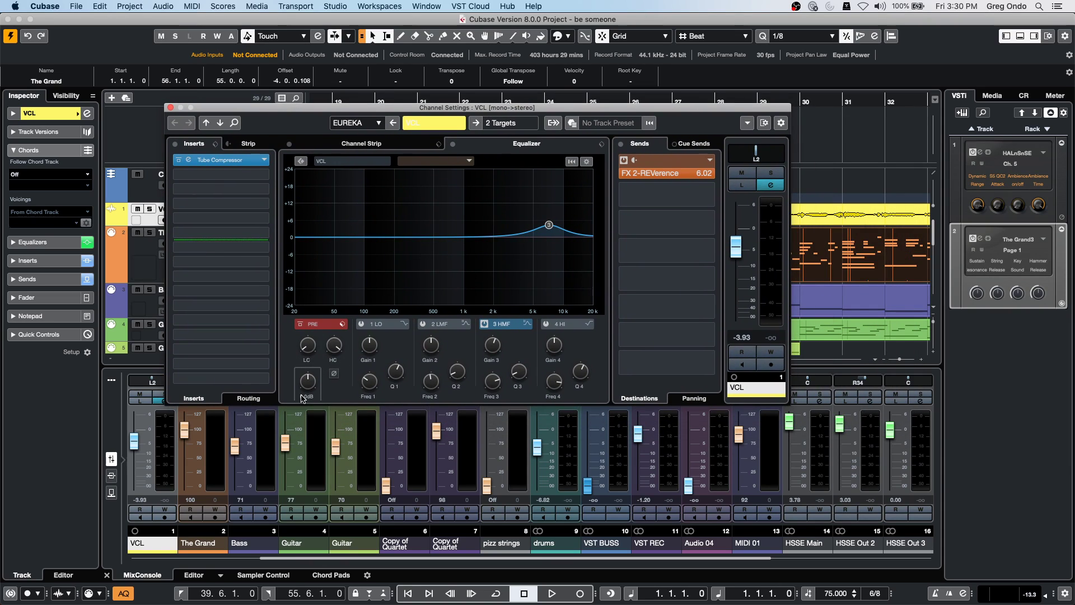
left_click_drag(308, 378, 304, 376)
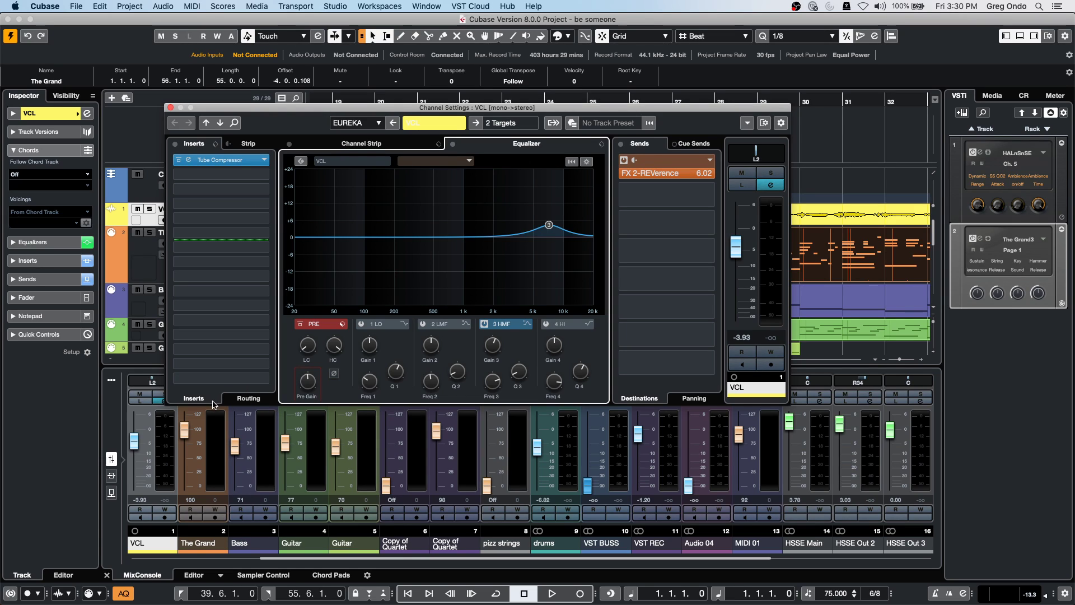
left_click(302, 386, "super")
left_click(171, 108)
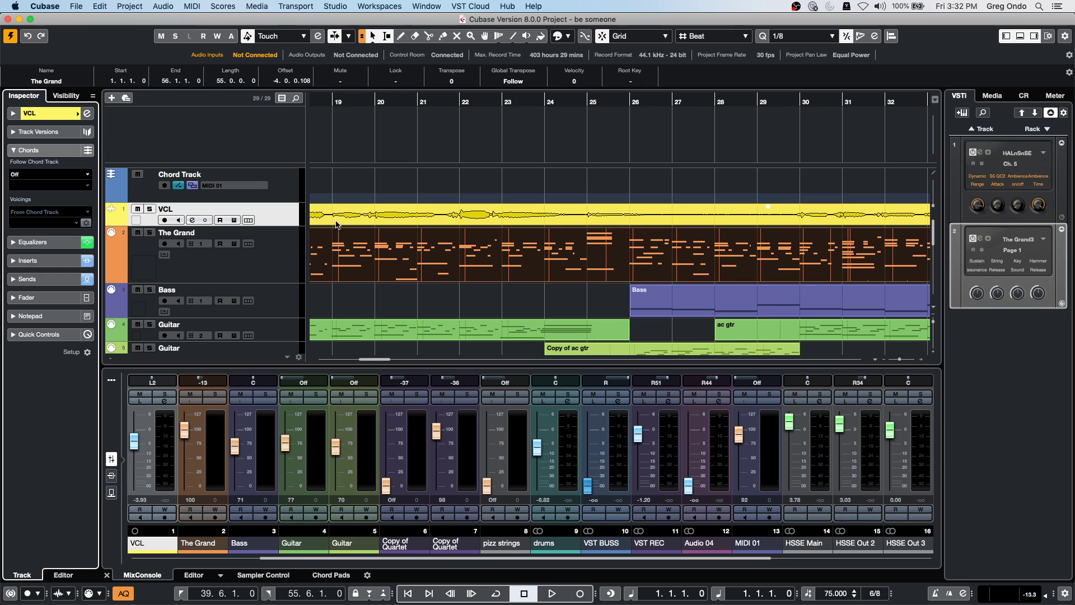
Step: Add one HALion Sonic SE instrument track with stereo output below The Grand track
right_click(289, 261)
left_click(288, 261)
right_click(285, 257)
mouse_move(377, 269)
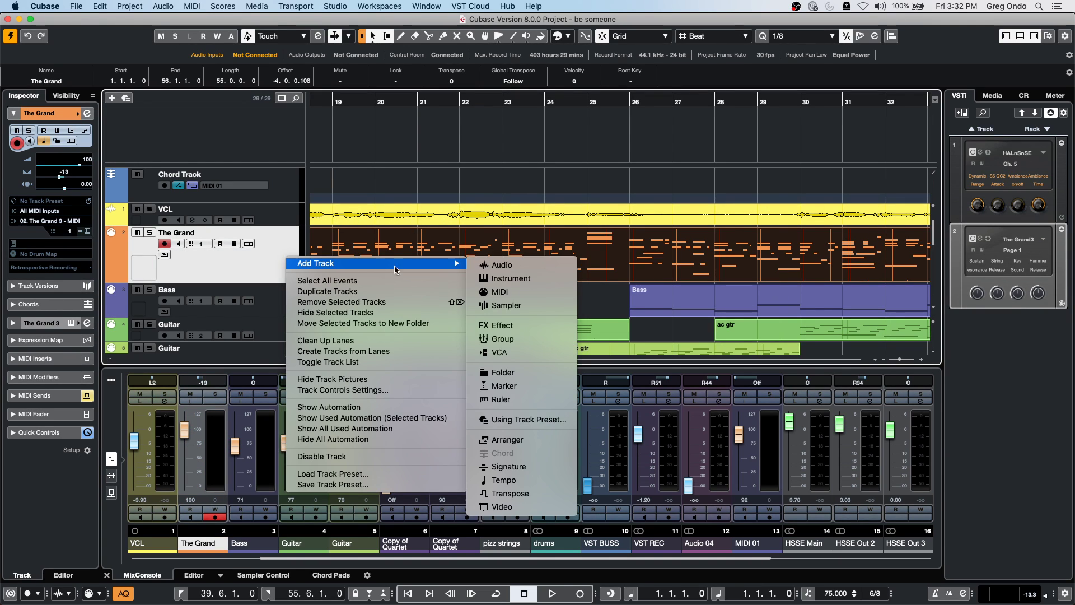
left_click(528, 282)
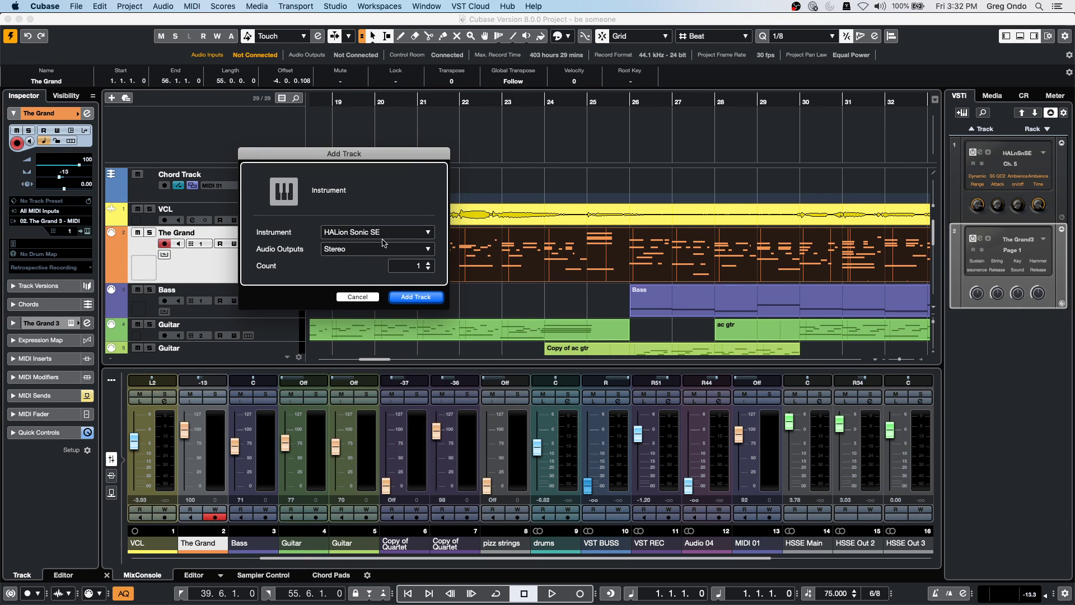
left_click(428, 297)
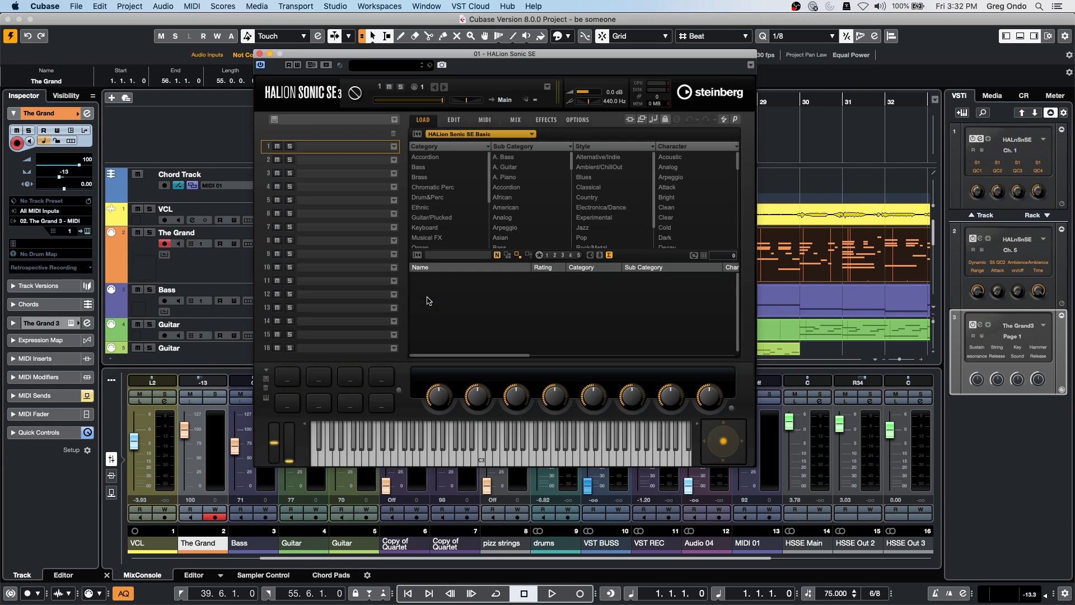
Step: Load Violins II A Combi from HALion Symphonic Orchestra's Strings, Violin presets and move the instrument window clear of the track list
scroll(463, 215, "down", 2)
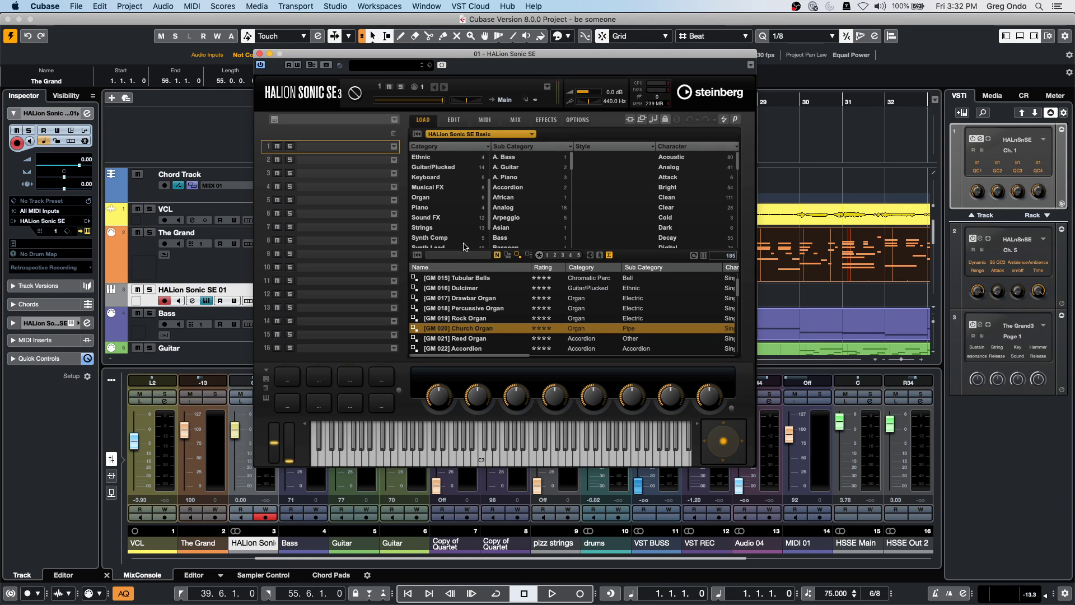
left_click(473, 133)
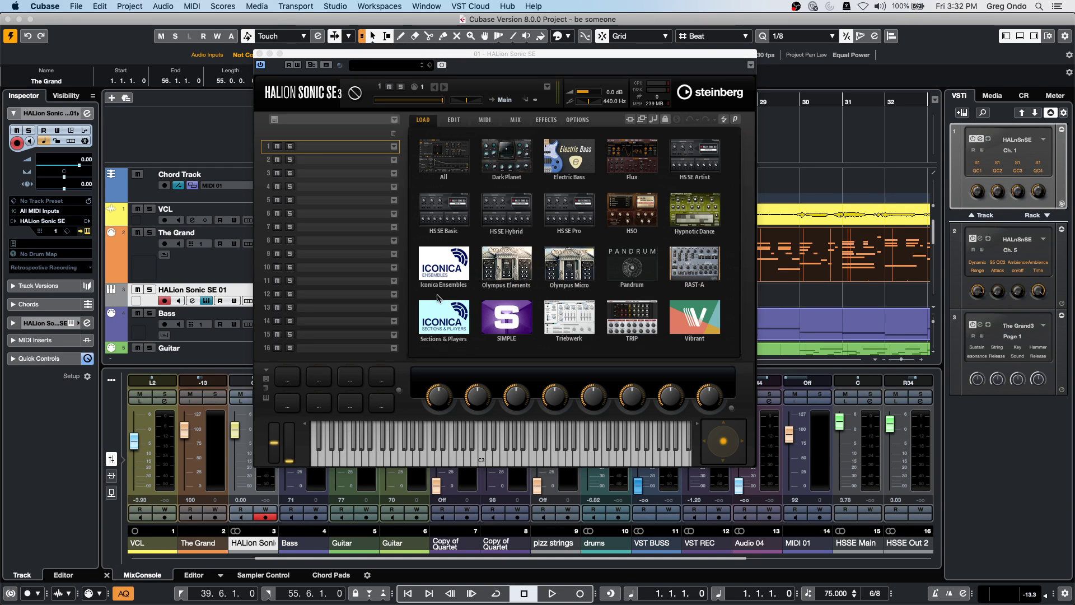
left_click(634, 204)
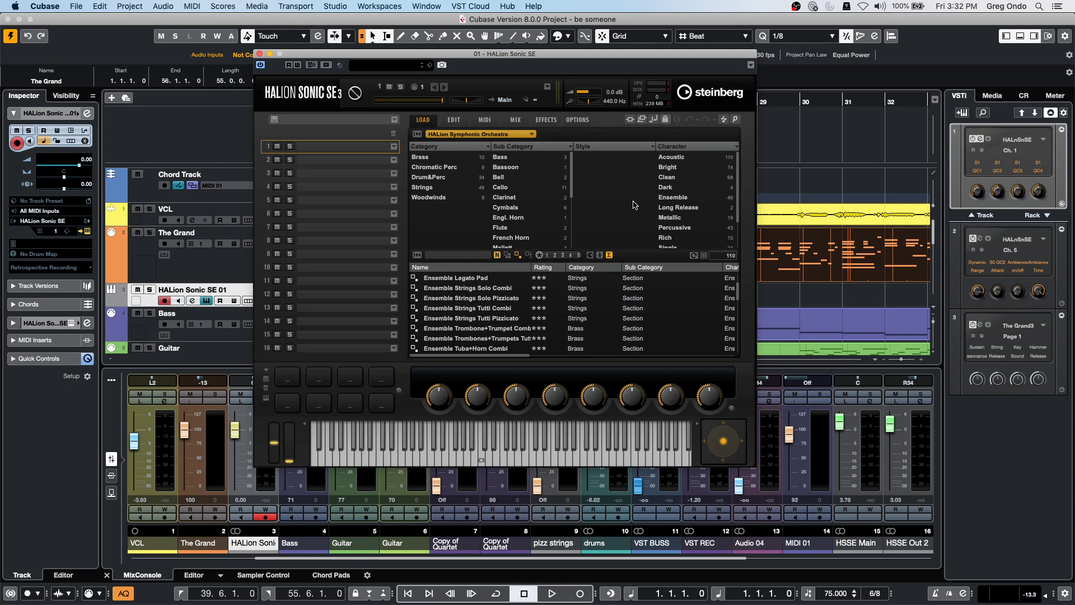
left_click(436, 187)
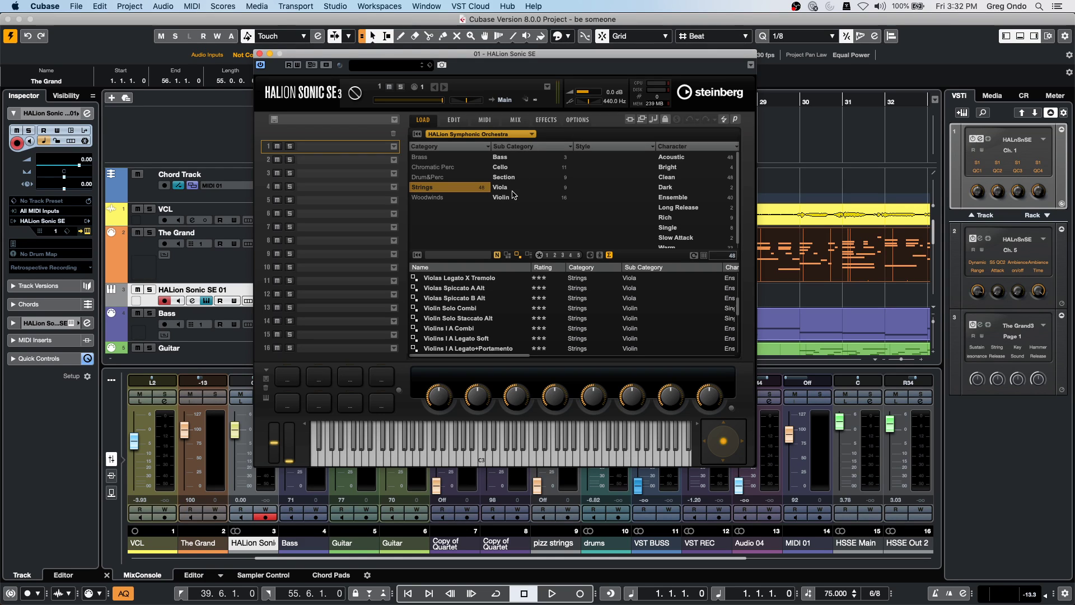
left_click(512, 196)
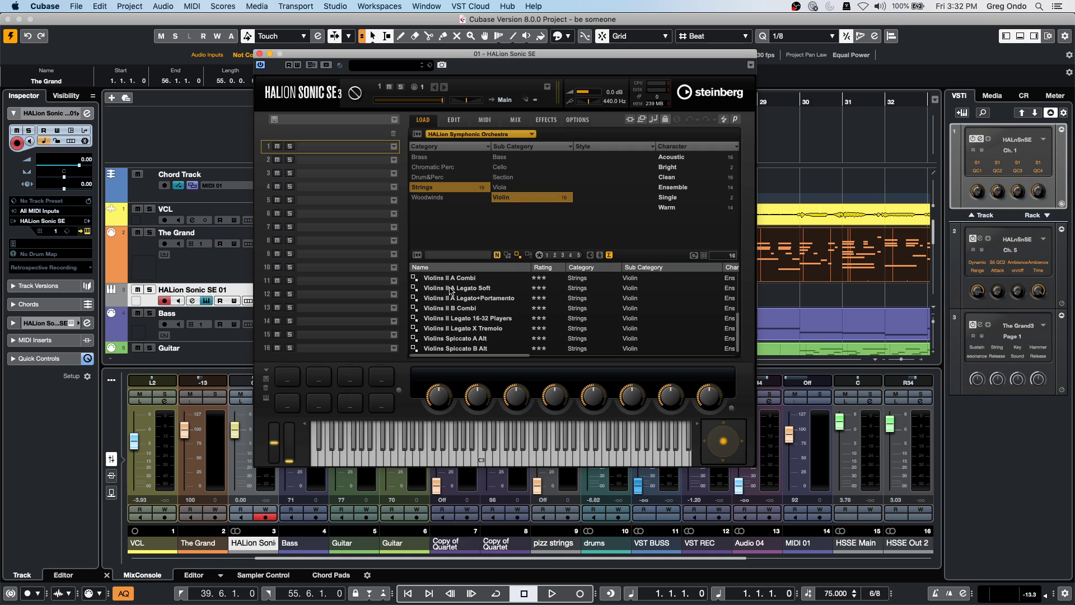
double_click(469, 279)
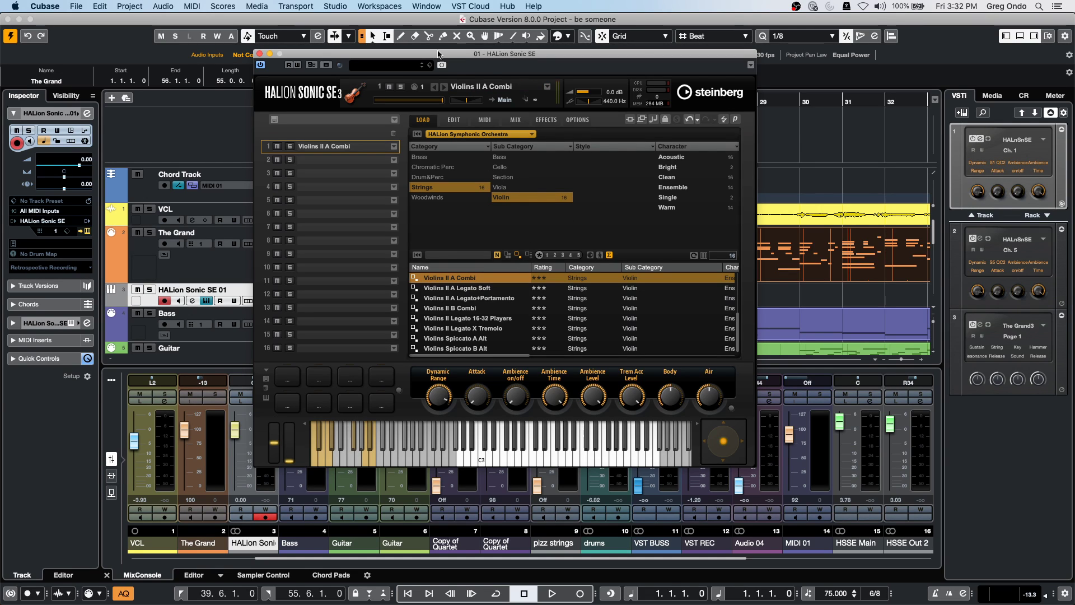
left_click_drag(367, 54, 592, 54)
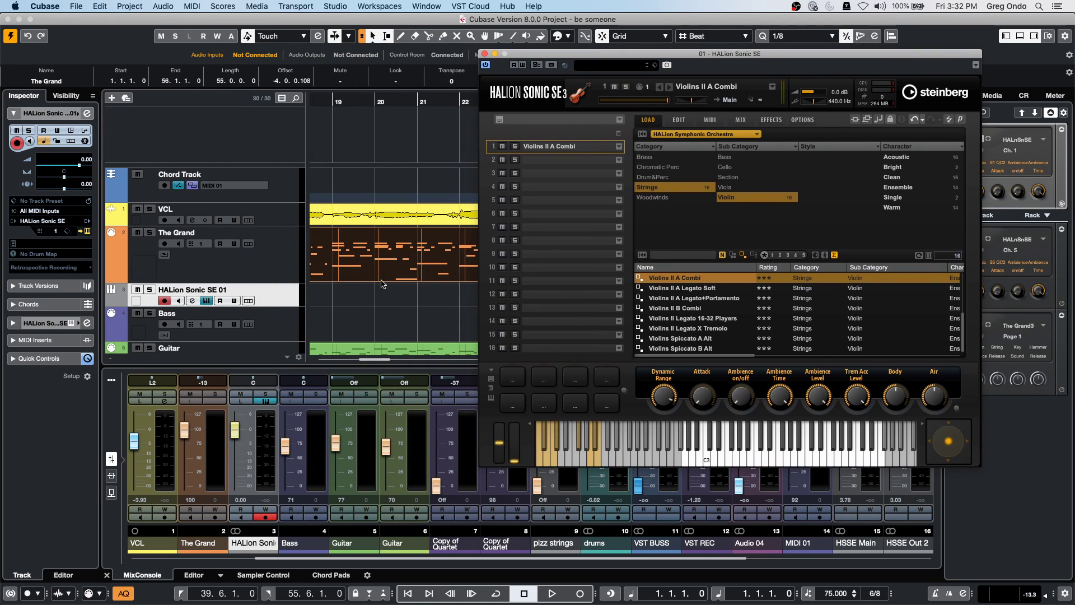
Step: Solo the HALion Sonic SE 01 track, sketch a MIDI part from about bar 19 to 23, and return to the Object Selection tool
left_click(149, 290)
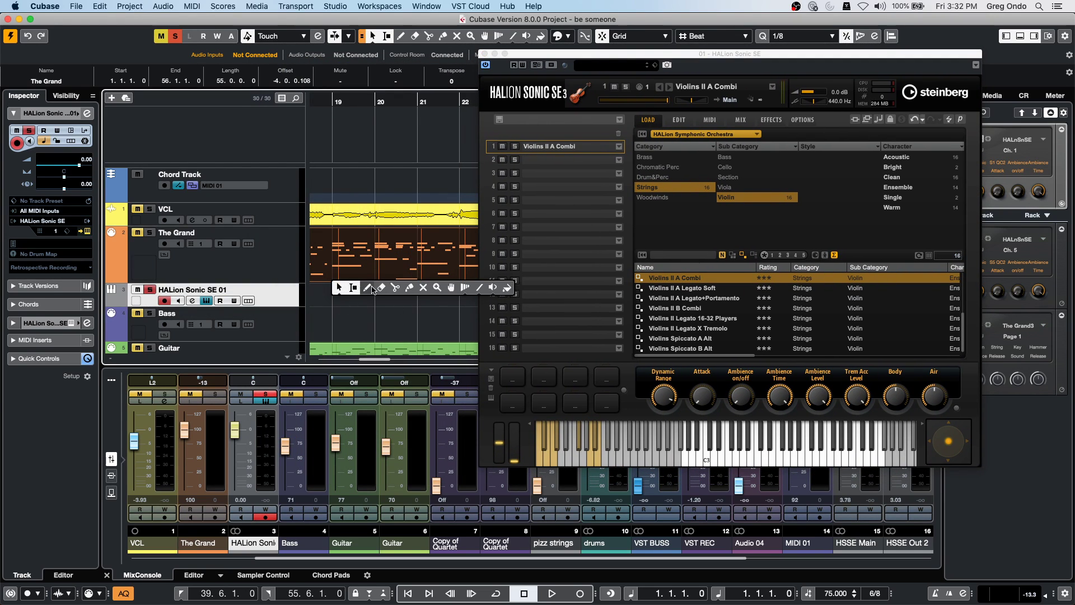
key("8")
left_click_drag(341, 295, 502, 299)
right_click(375, 302)
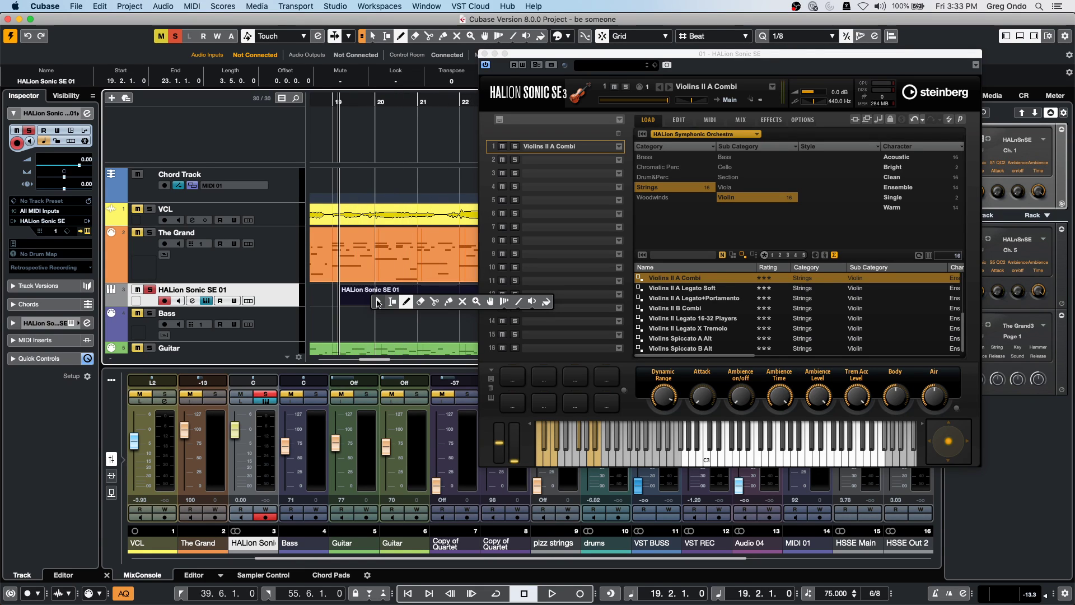
left_click(376, 303)
Step: Open the HALion Sonic SE 01 part for editing and draw a D3 note at bar 19 and an E3 note at bar 20
double_click(376, 302)
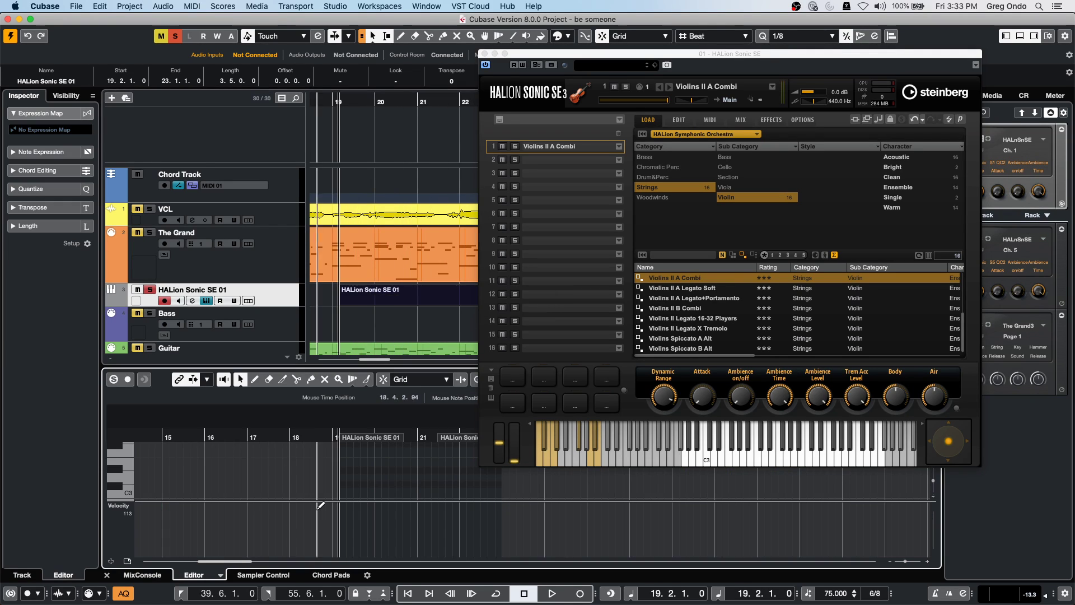
right_click(314, 479)
left_click(329, 478)
mouse_move(335, 477)
left_mouse_down()
mouse_move(381, 477)
mouse_move(380, 456)
mouse_move(422, 463)
left_mouse_up()
left_click(511, 458)
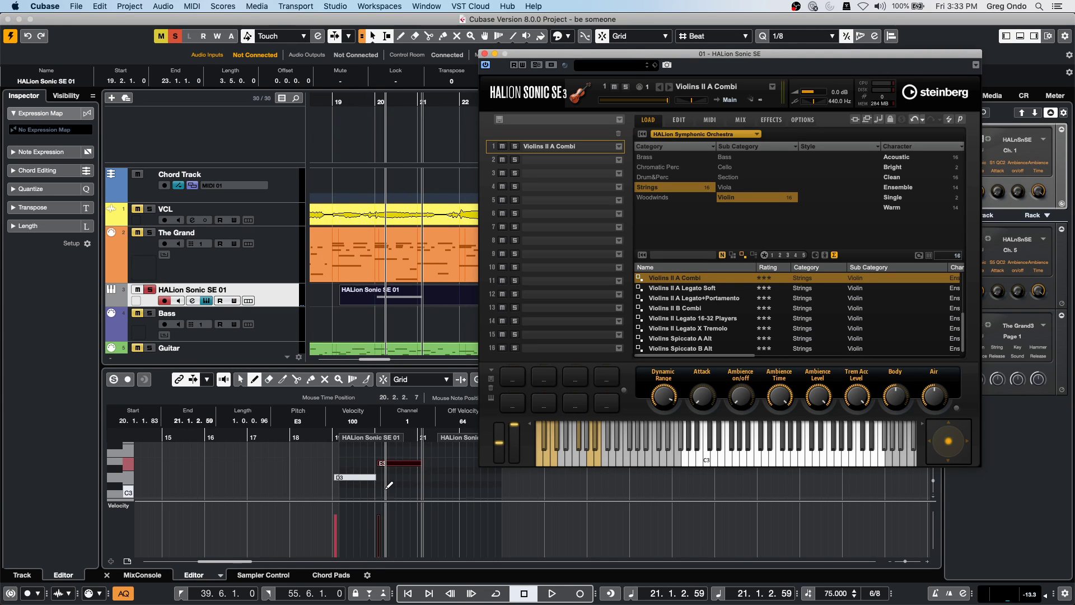
scroll(355, 475, "down", 1)
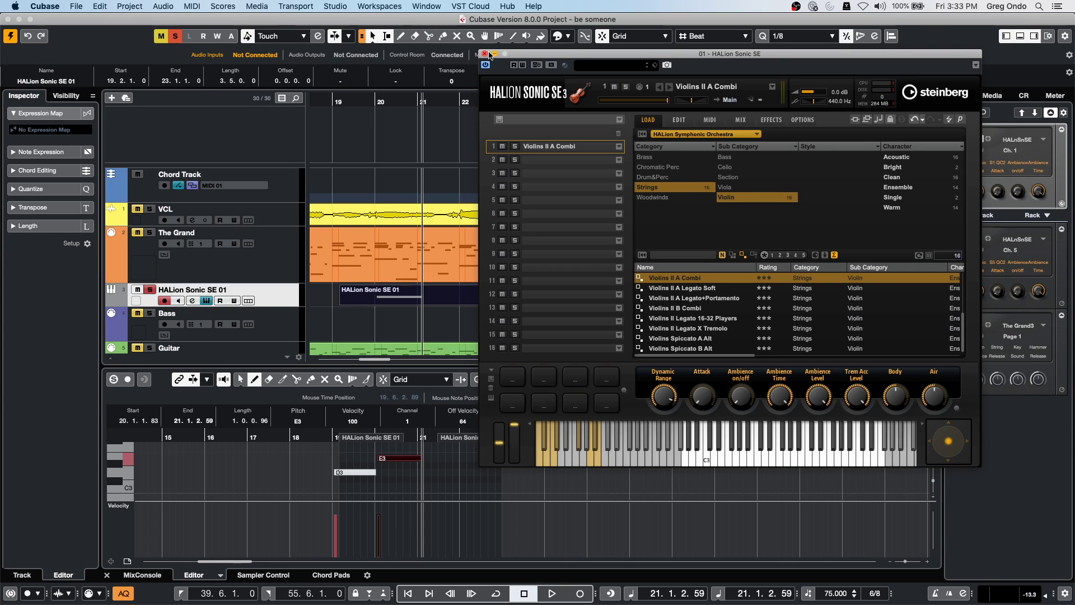
Step: Close the HALion Sonic SE window, show the part in a separate Key Editor window, and deselect all notes
left_click(485, 54)
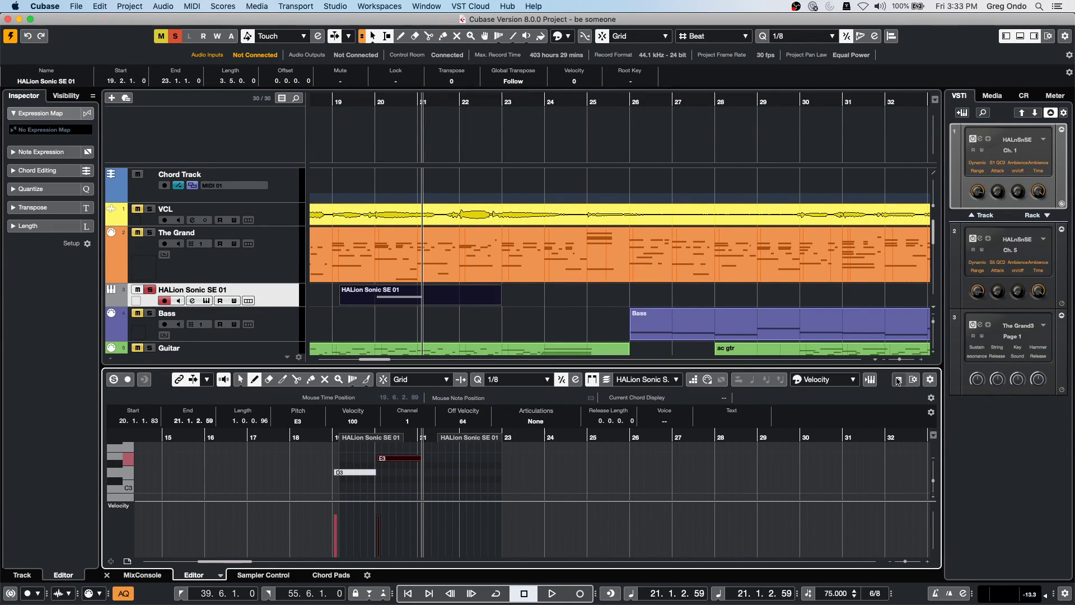
key("Return")
left_click_drag(249, 79, 256, 78)
key("g")
key("g")
key("g")
key("g")
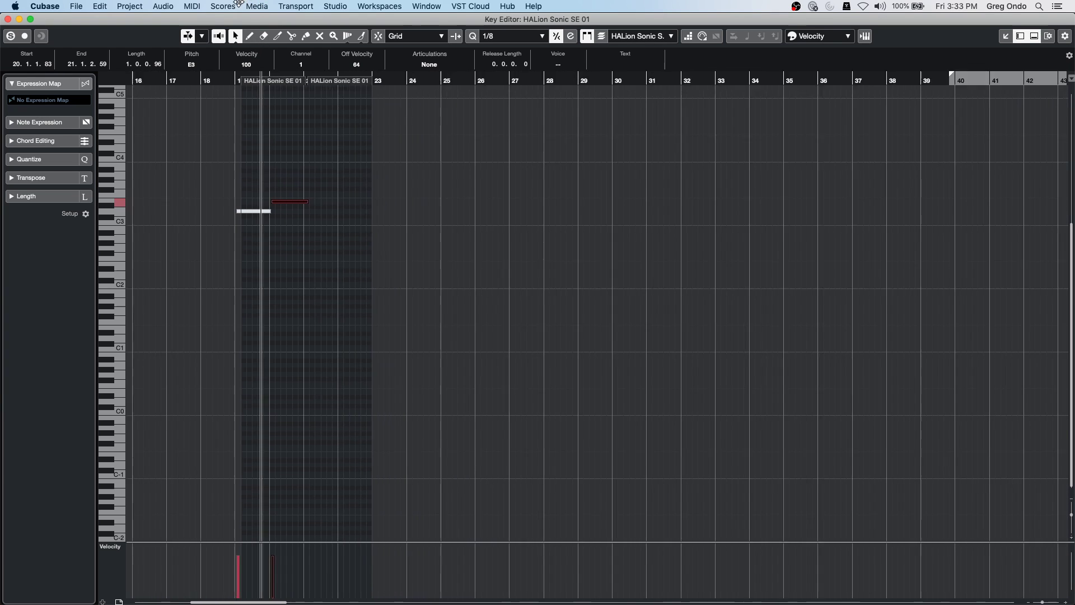
scroll(325, 334, "up", 8)
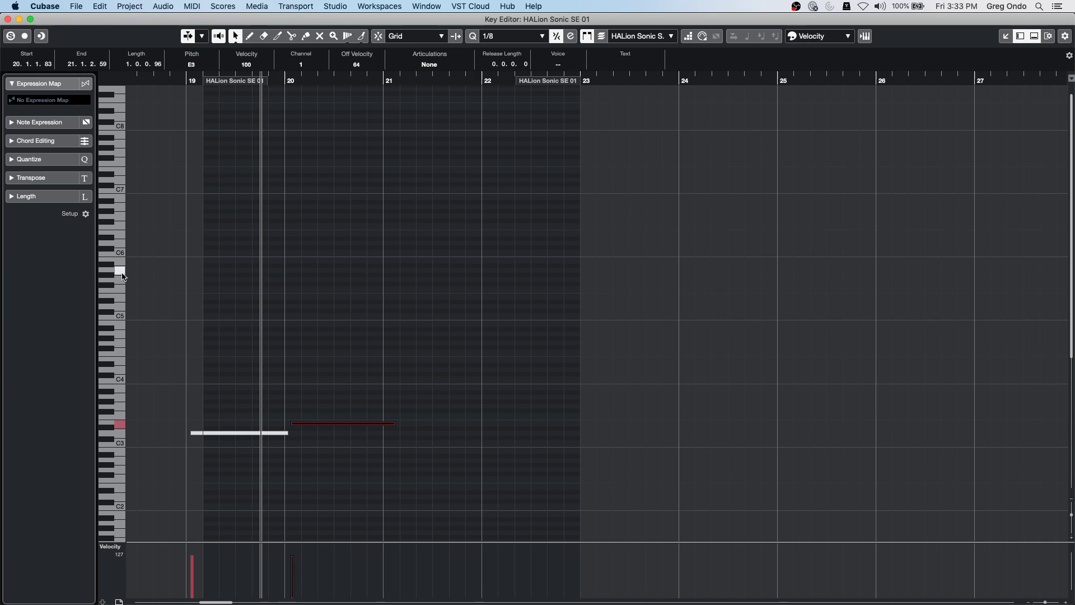
key("super+shift+a")
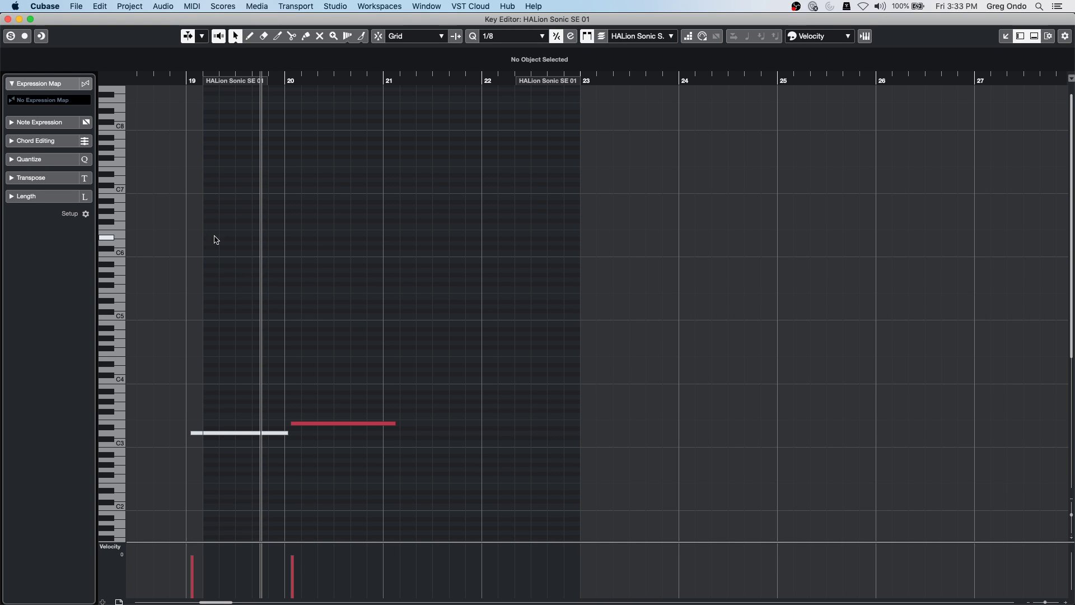
Step: Activate recording from the Key Editor, restore its window to a smaller size, and close it
key("KP_Multiply")
double_click(67, 24)
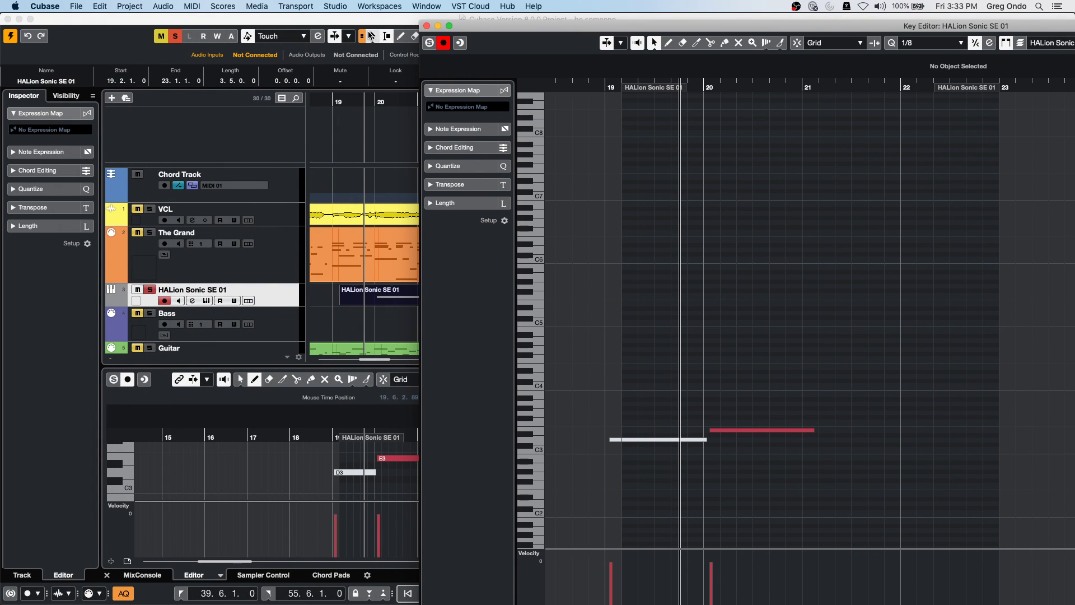
left_click(427, 26)
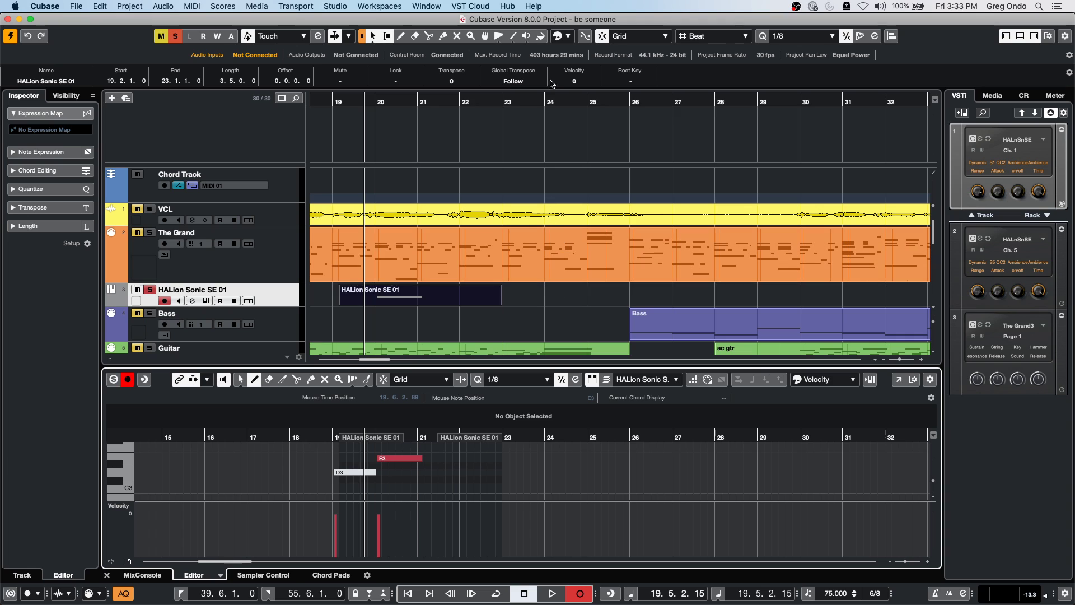
Step: Run a short recording pass on the HALion Sonic SE 01 track from bar 19 and stop it
left_click(541, 104)
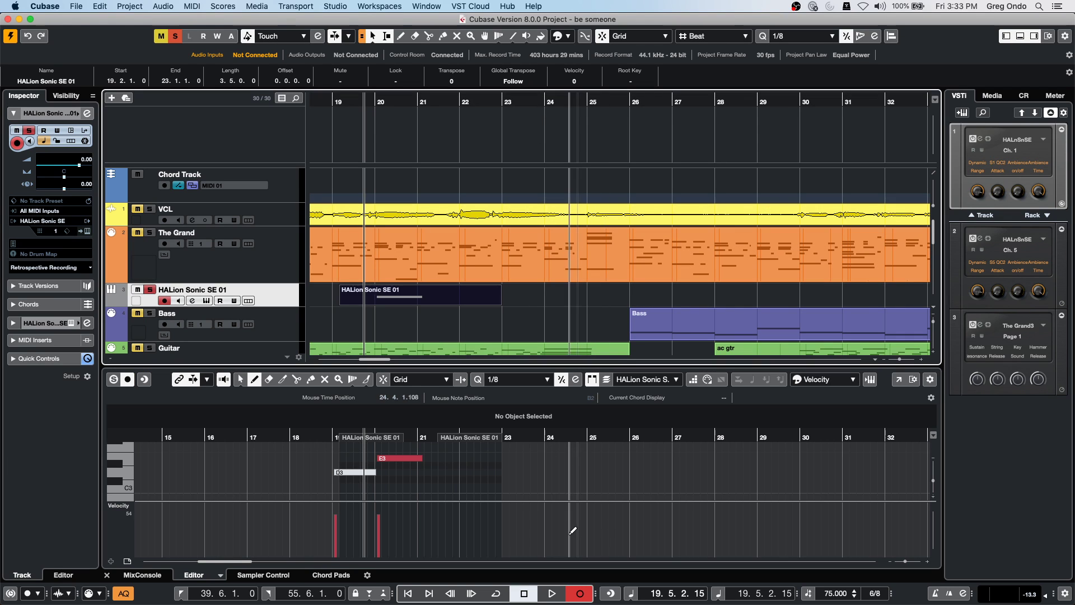
left_click(551, 593)
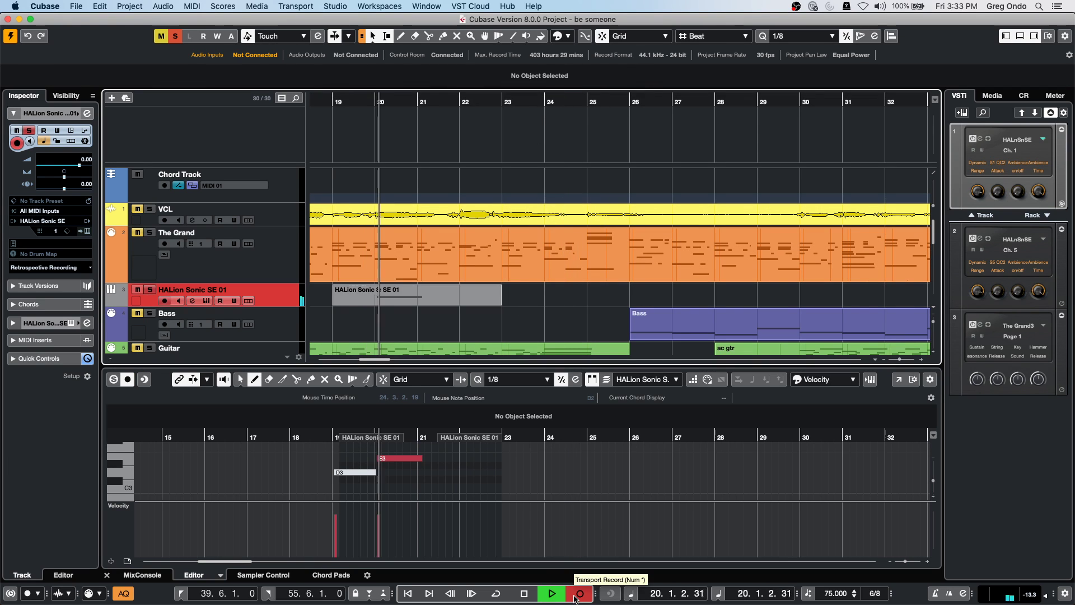
key("space")
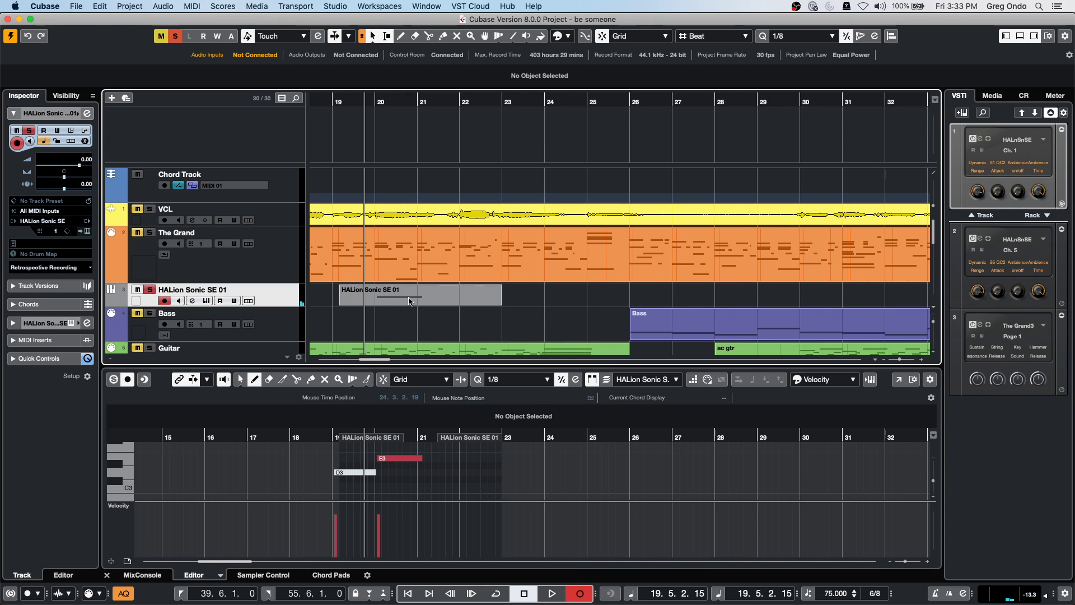
Step: Erase the HALion Sonic SE 01 part, undoing the accidental erasure on The Grand track, and return to the Object Selection tool
key("5")
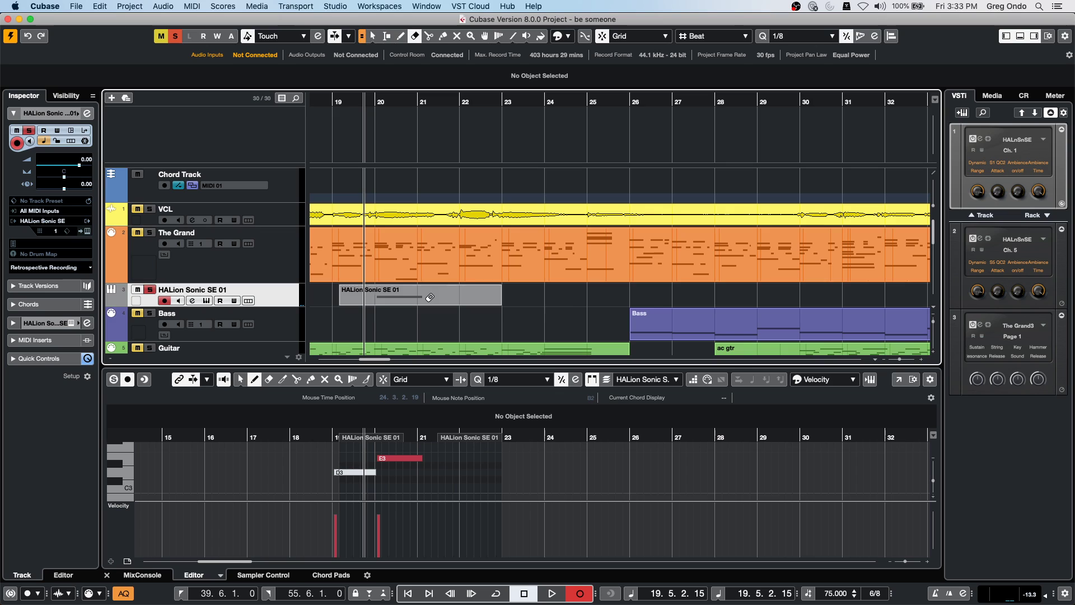
left_click(421, 277)
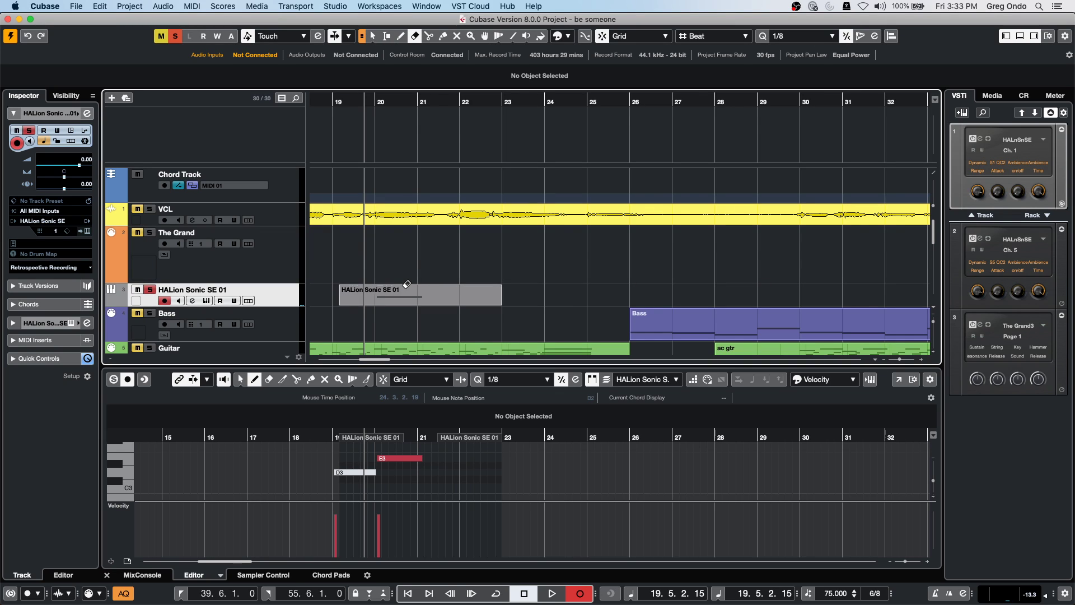
key("super+z")
left_click(398, 297)
right_click(396, 305)
left_click(395, 305)
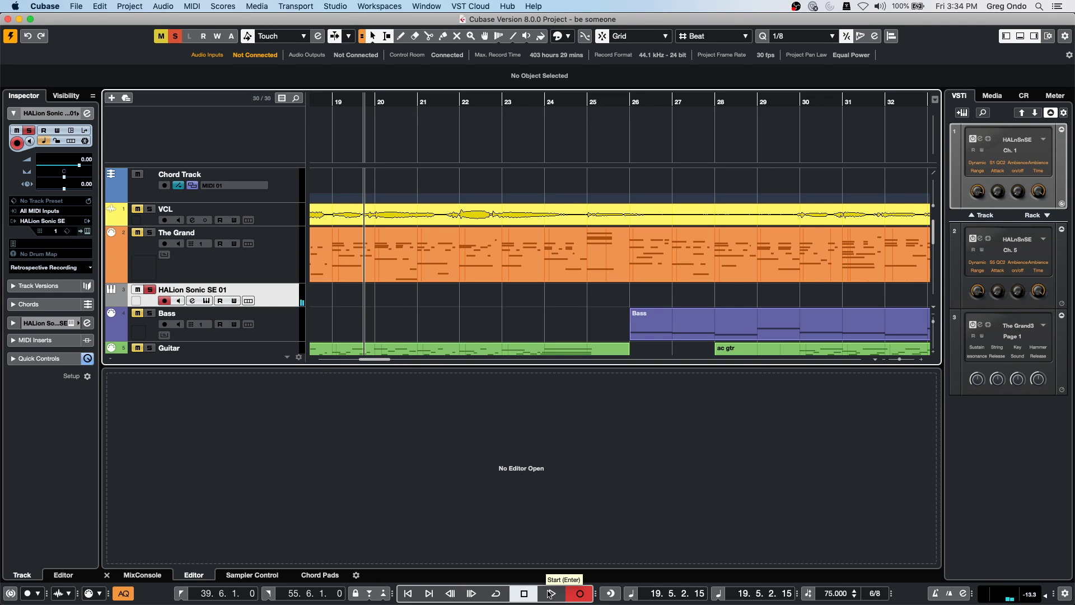
Step: Record a MIDI performance on the HALion Sonic SE 01 track from bar 19 to about bar 28 and increase the track's height
left_click(576, 594)
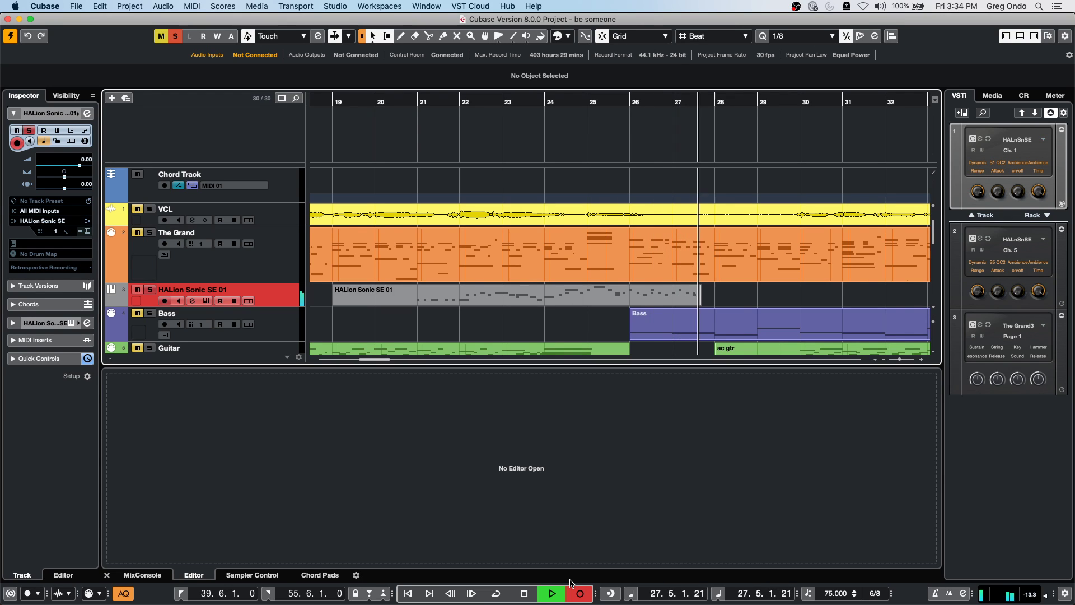
left_click(524, 592)
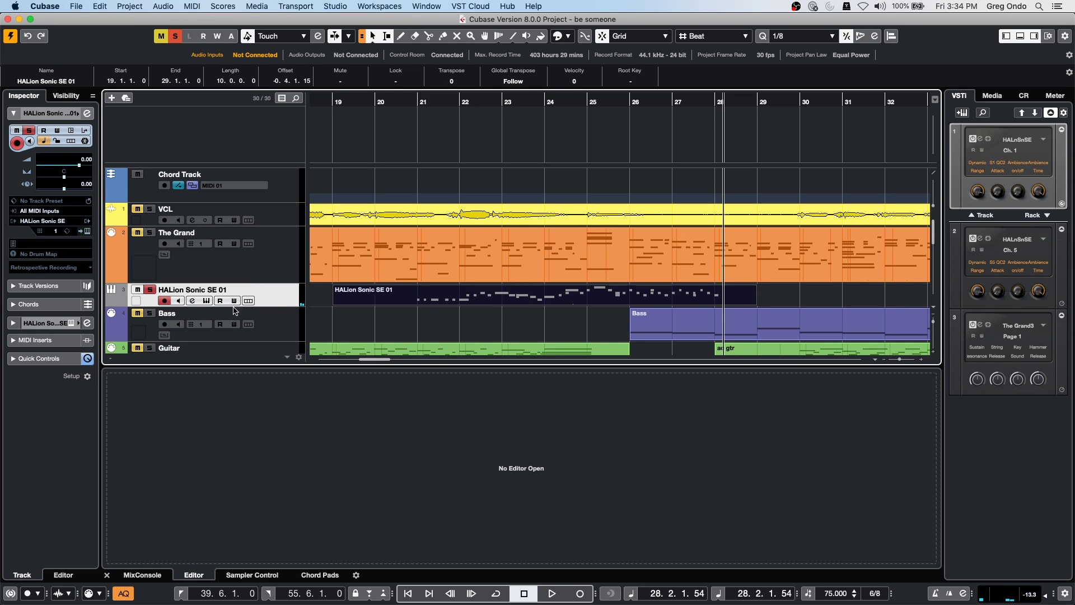
left_click_drag(282, 304, 283, 316)
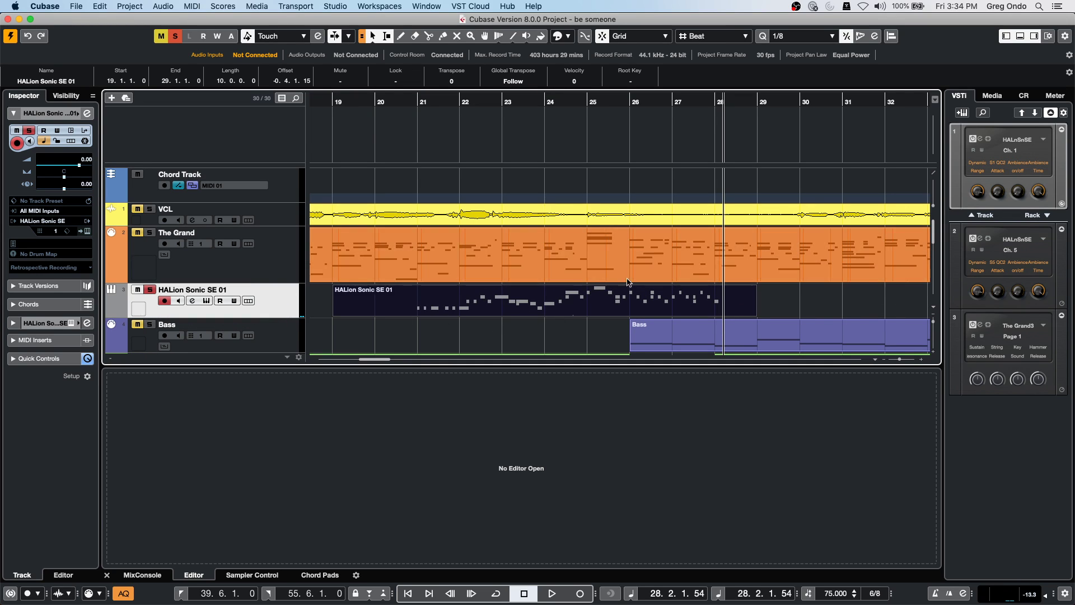
Step: Open the recorded part in the Key Editor, show its Pitchbend lane, and draw a pitchbend curve from about bar 26 to 28
right_click(658, 300)
left_click(672, 299)
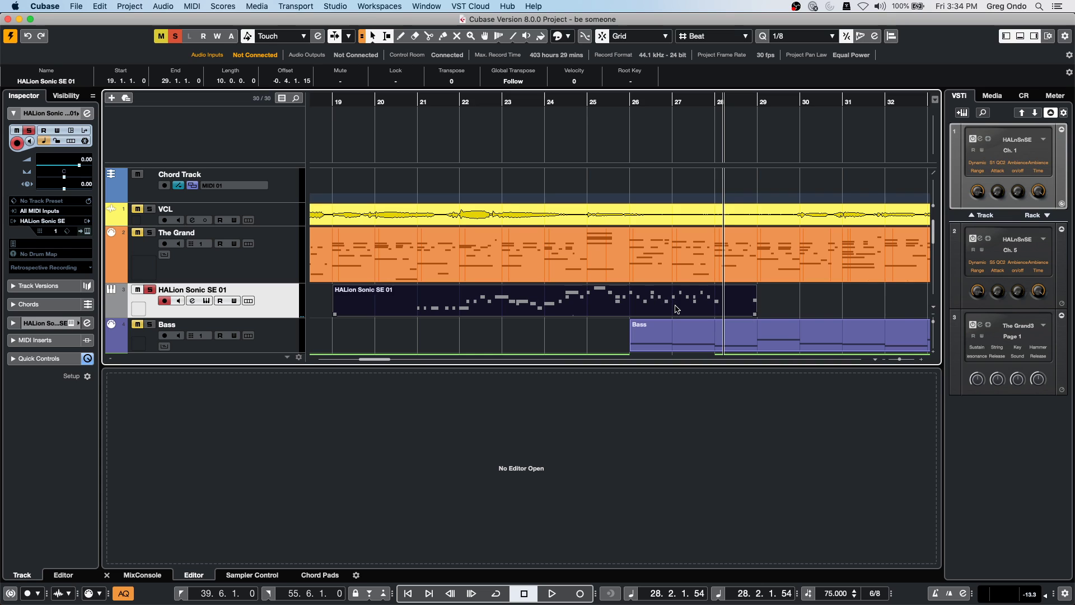
double_click(676, 309)
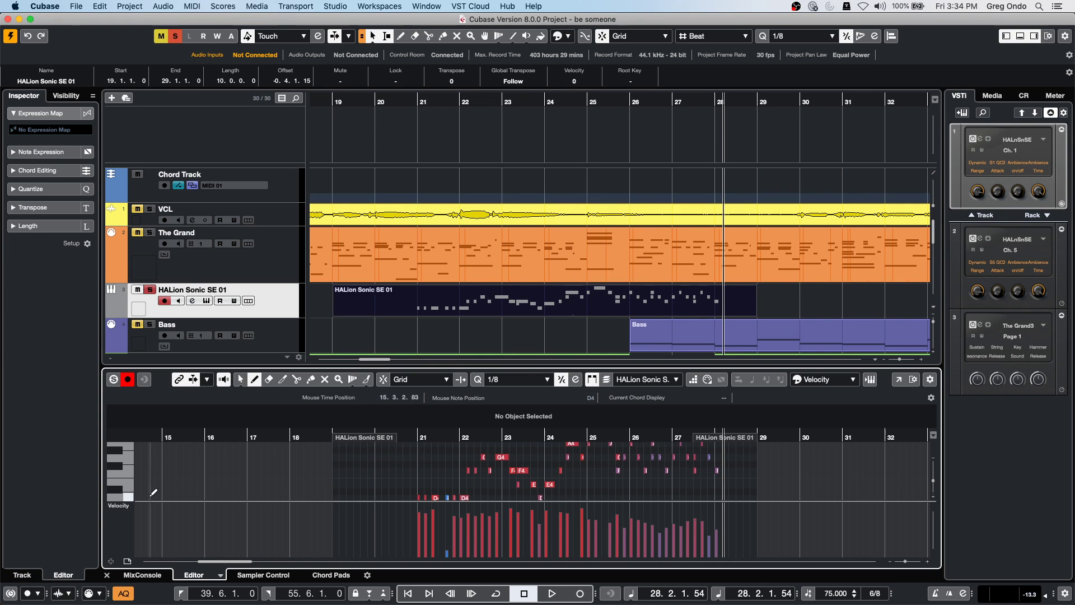
left_click(120, 506)
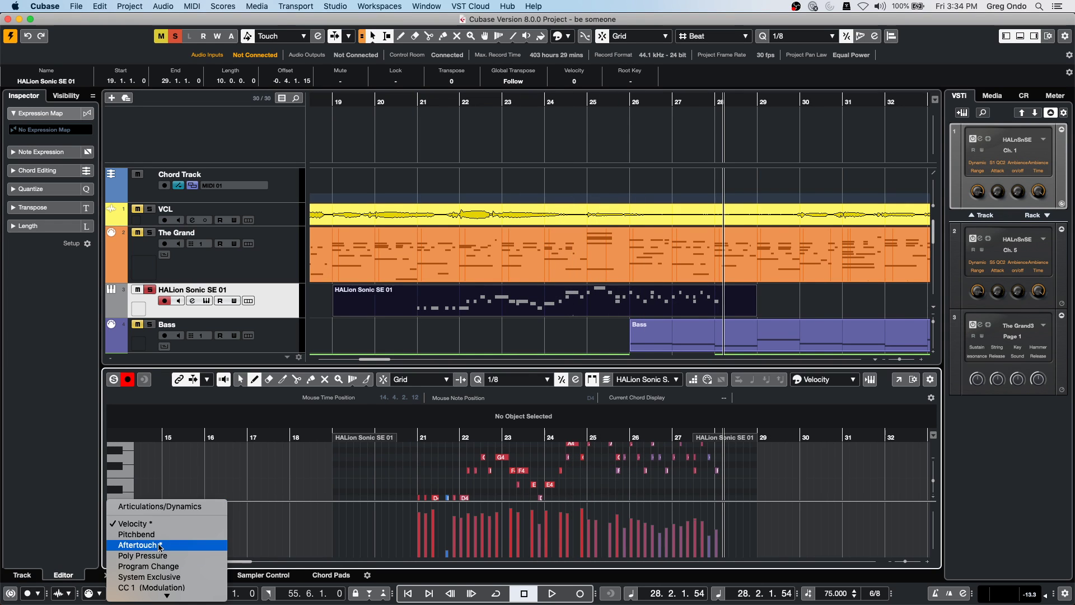
left_click(184, 534)
left_click_drag(641, 527, 717, 528)
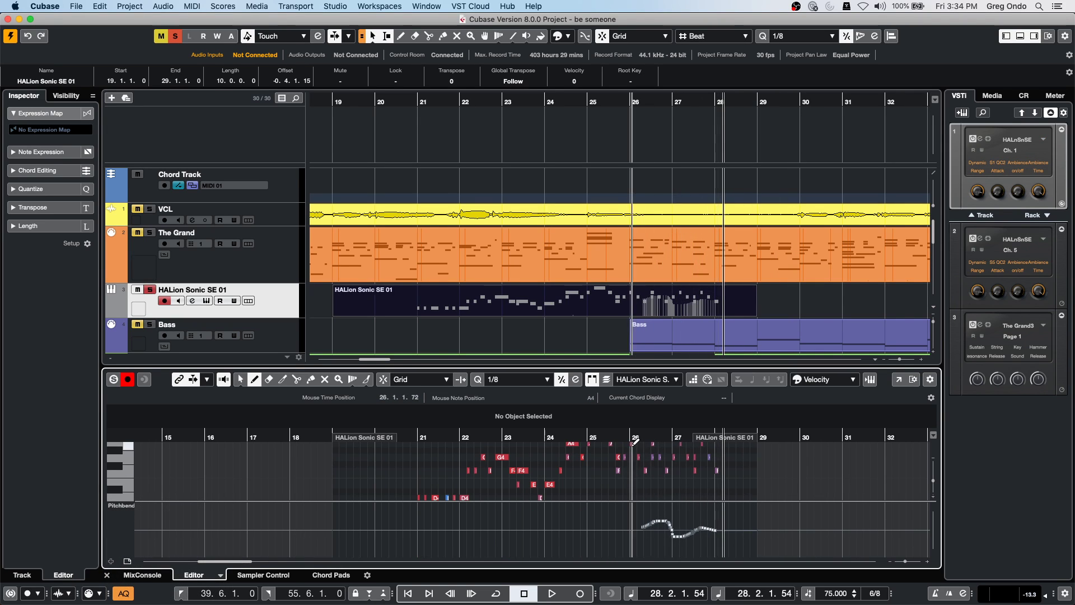
Step: Audition the pitchbend section of the recorded part from about bar 26 and stop playback
left_click(621, 433)
key("space")
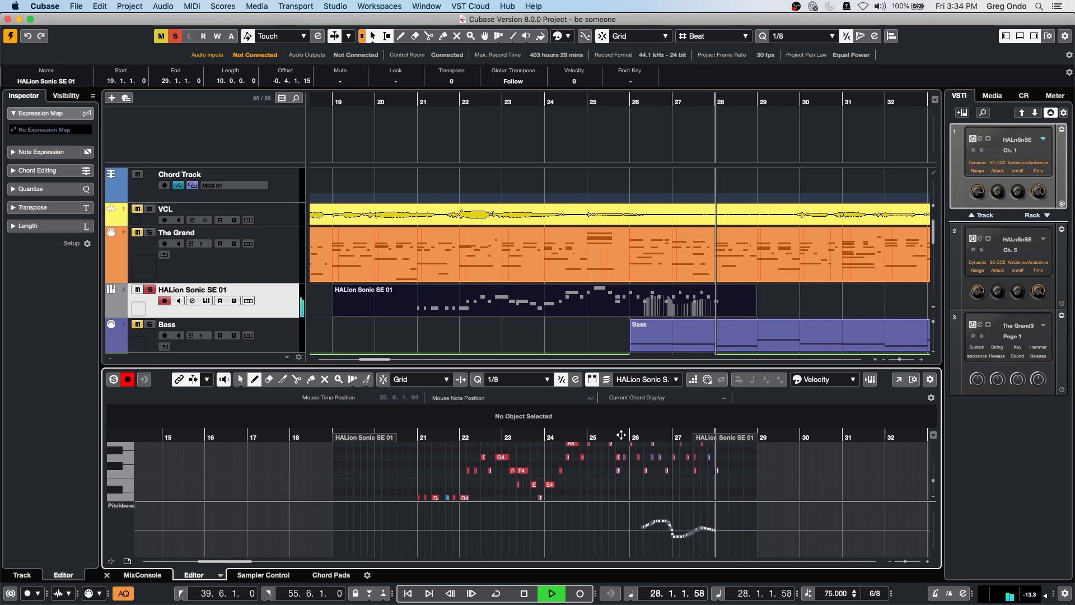
key("space")
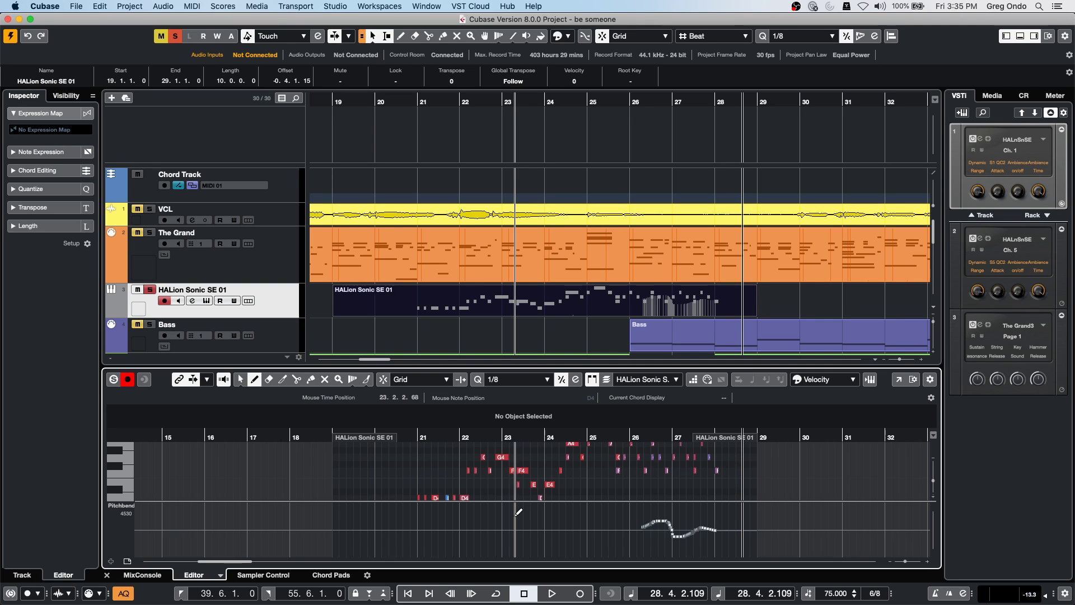
Step: Open the recent project Amos Moses - GO.cpr
left_click(82, 7)
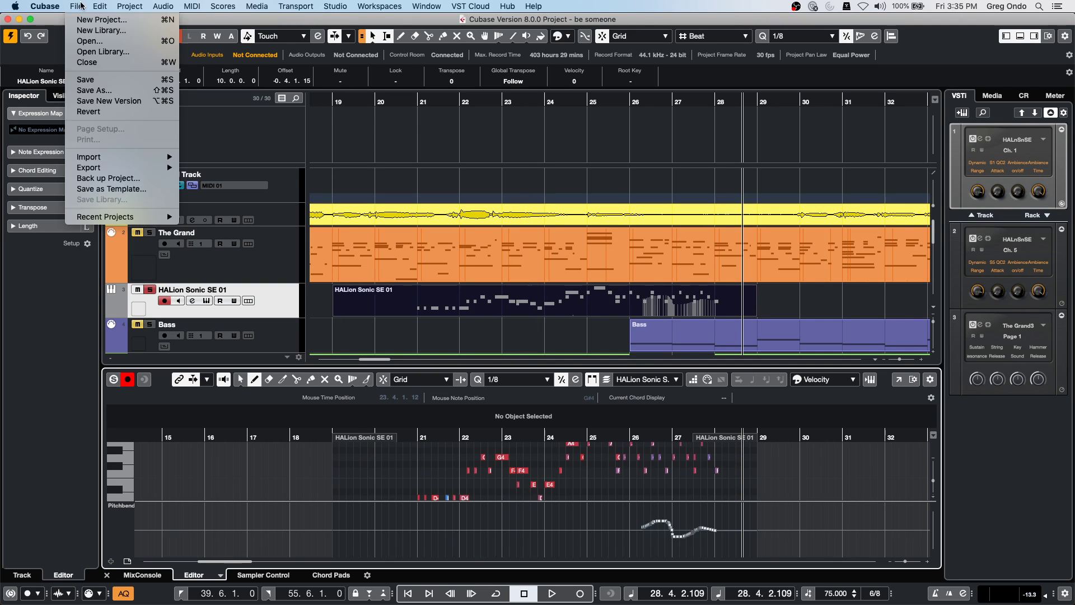
mouse_move(112, 217)
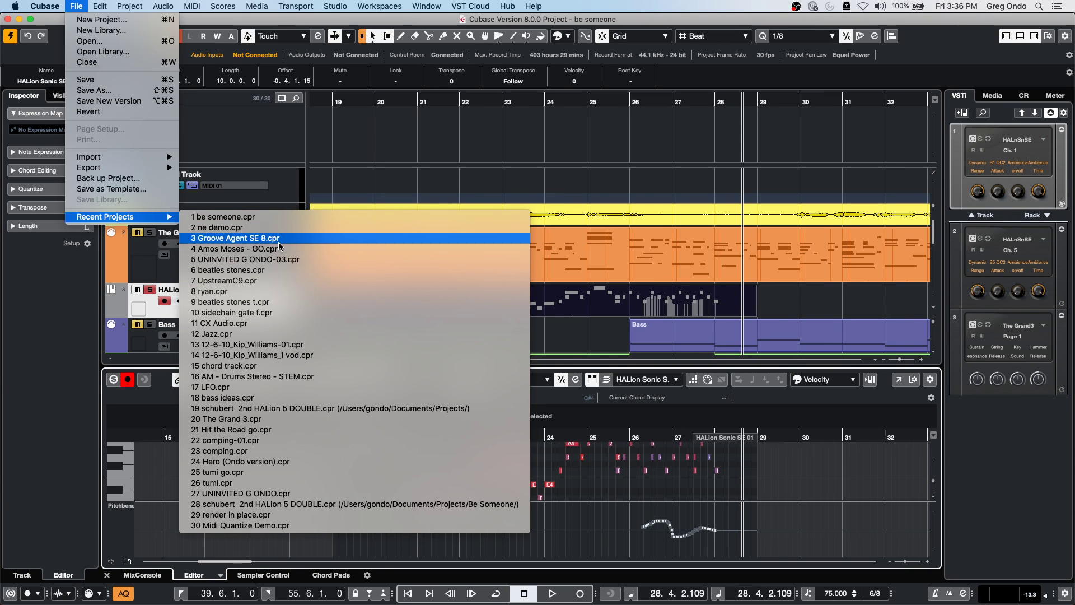
left_click(281, 250)
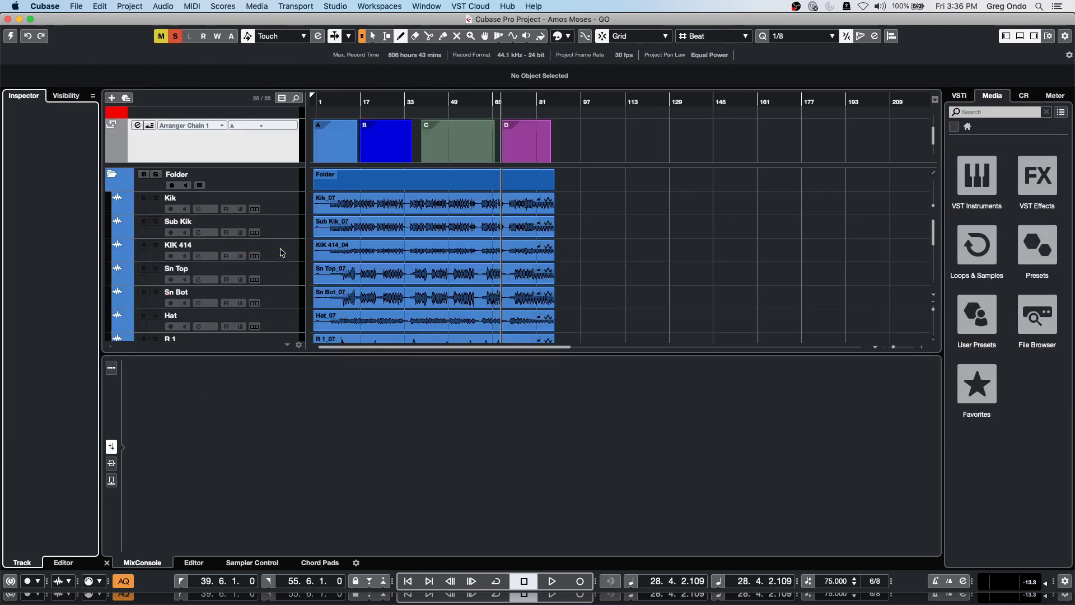
Step: Activate the Amos Moses project and open its MixConsole window
left_click(10, 36)
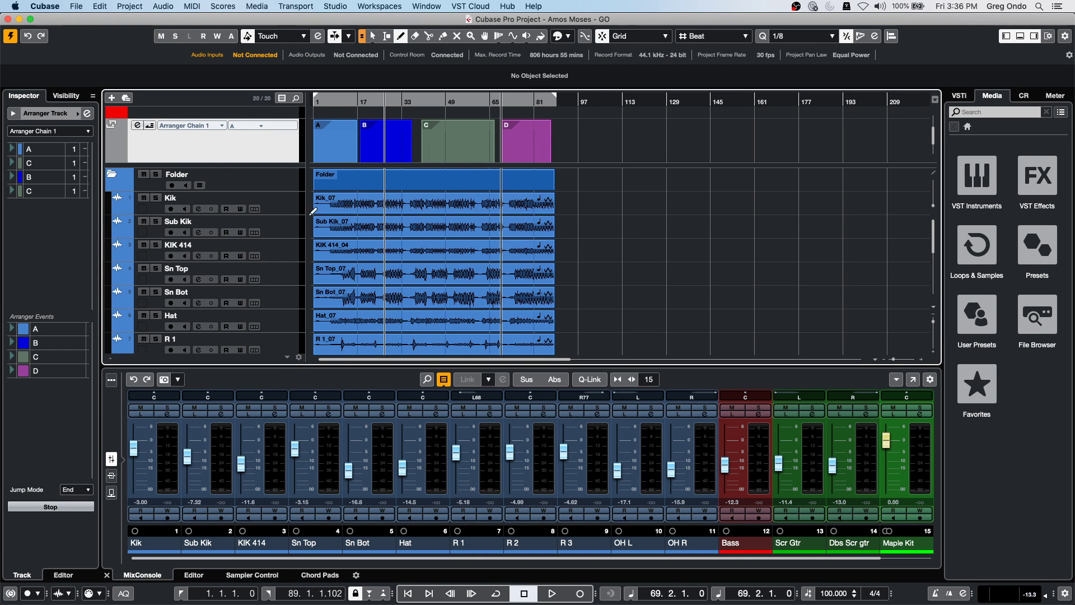
left_click(338, 100)
key("n")
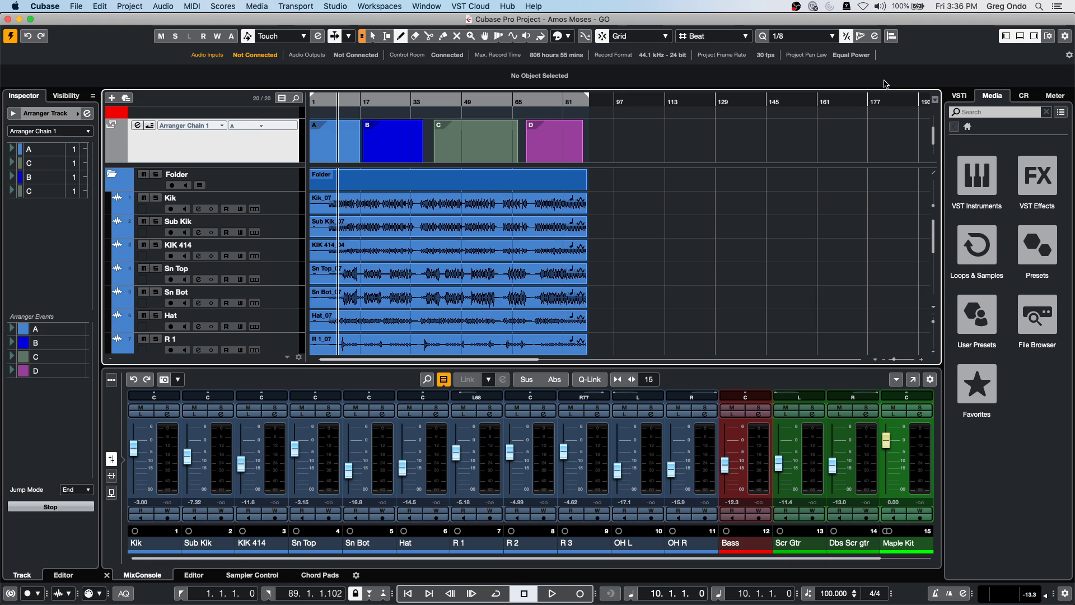
key("F3")
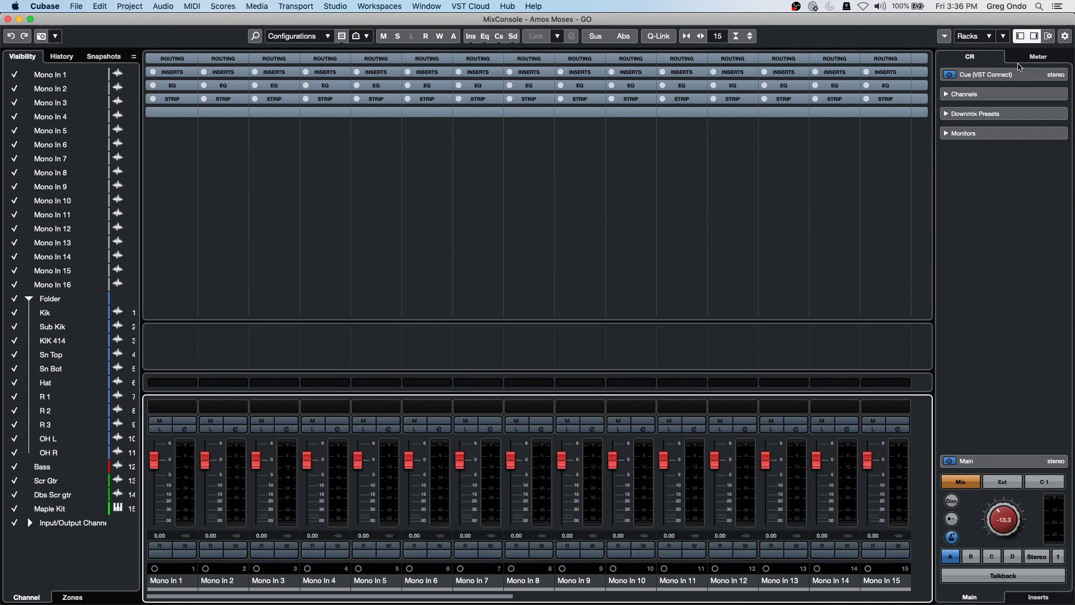
Step: Add the Direct Routing rack to the racks displayed in the MixConsole
left_click(947, 35)
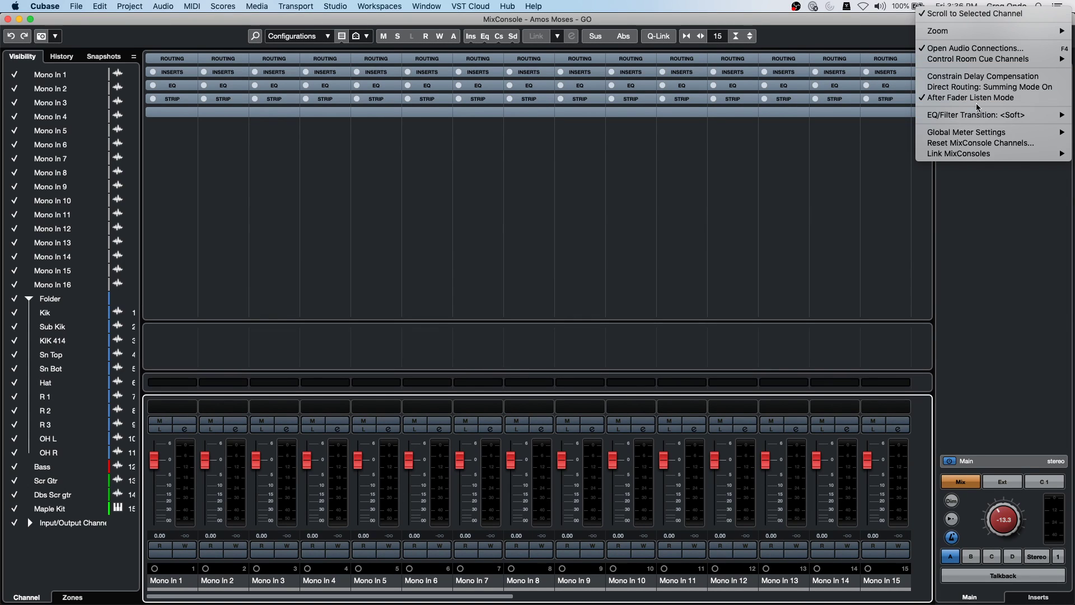
mouse_move(970, 39)
left_click(859, 161)
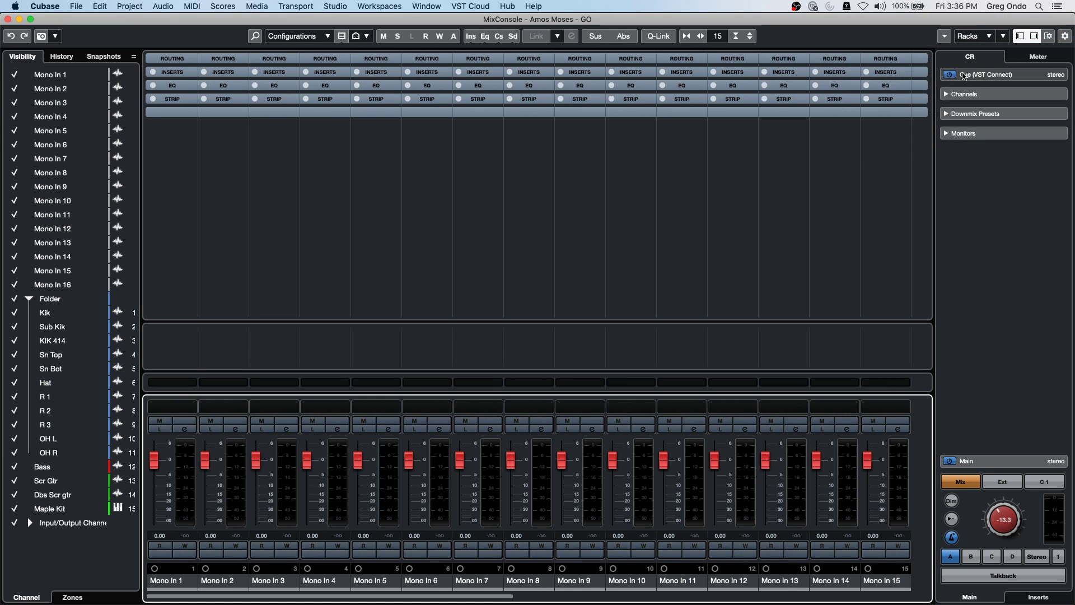
left_click(990, 37)
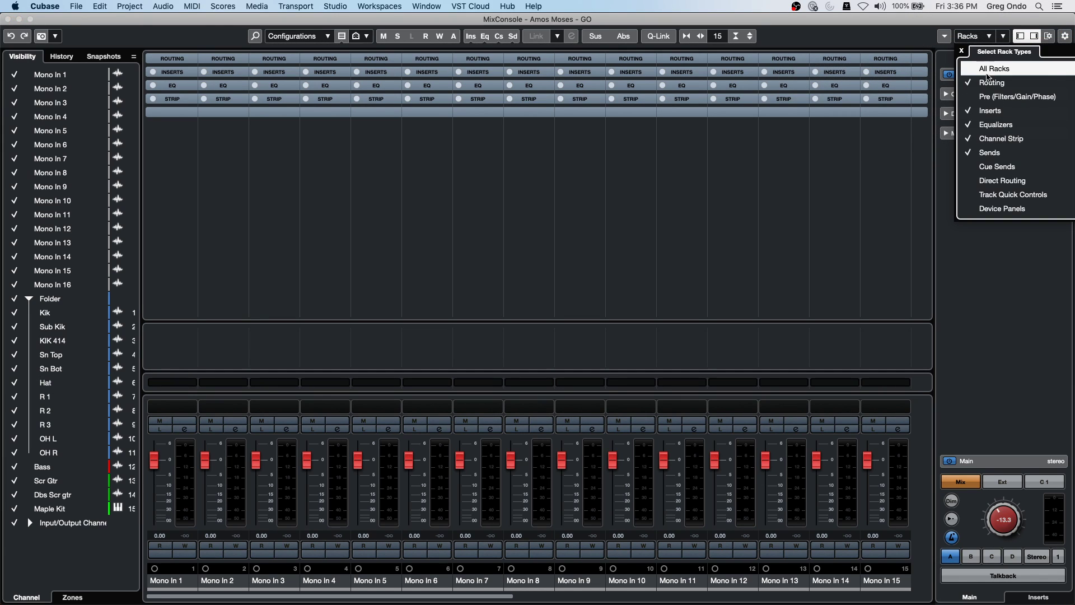
left_click(983, 180)
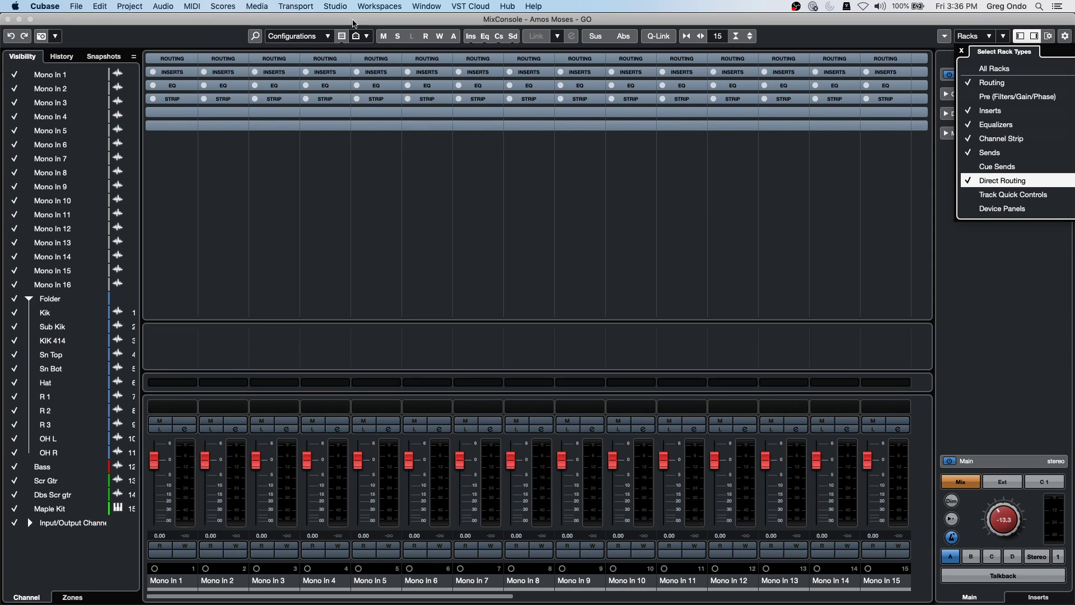
Step: Filter the input channels out of the MixConsole and expand the Direct Routing rack
left_click(341, 37)
left_click(340, 37)
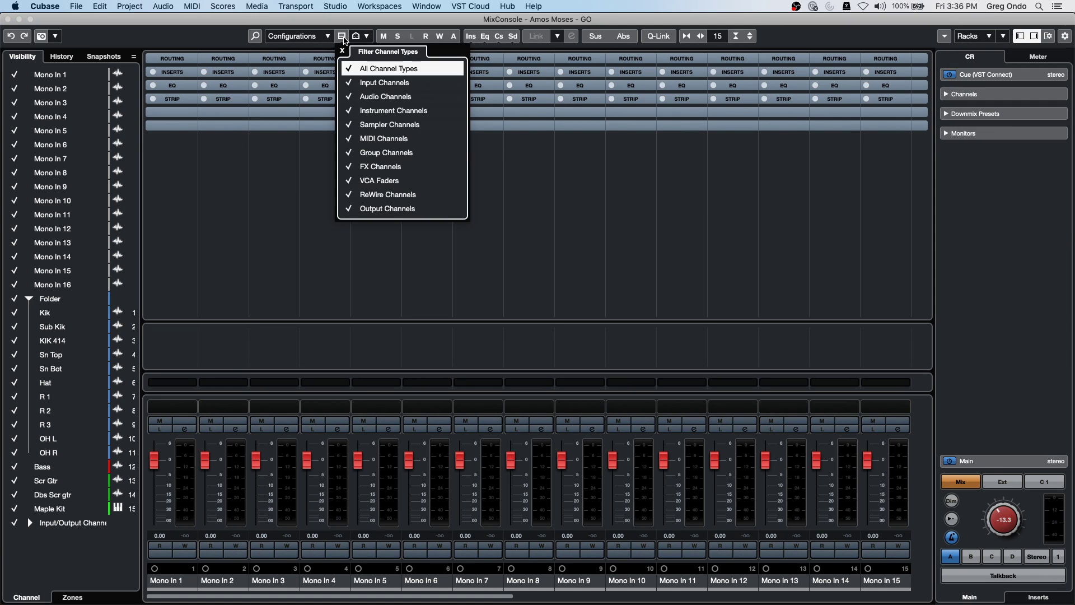
left_click(350, 84)
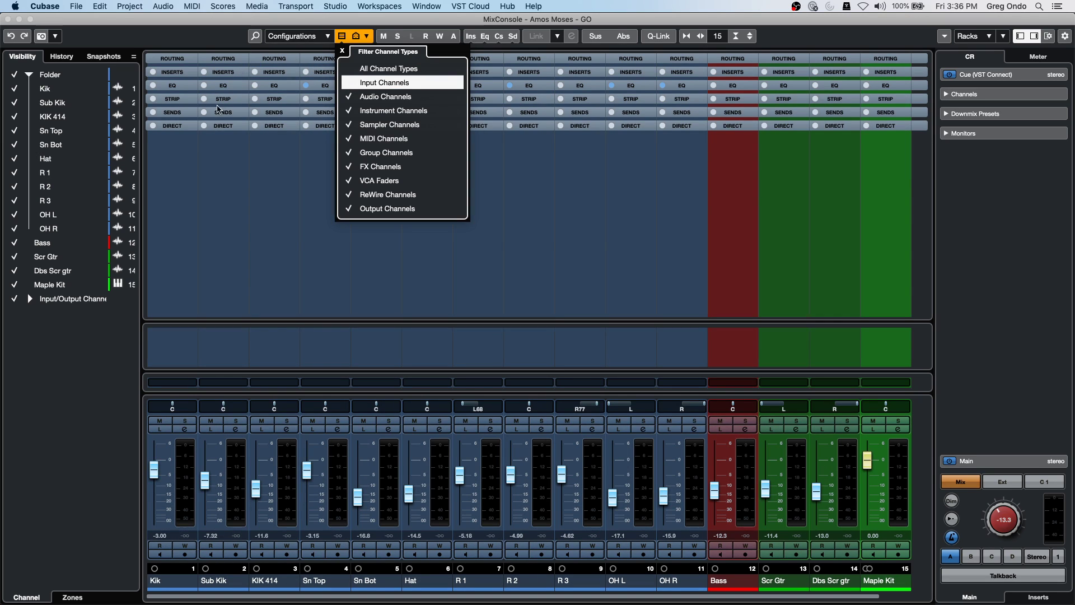
left_click(238, 210)
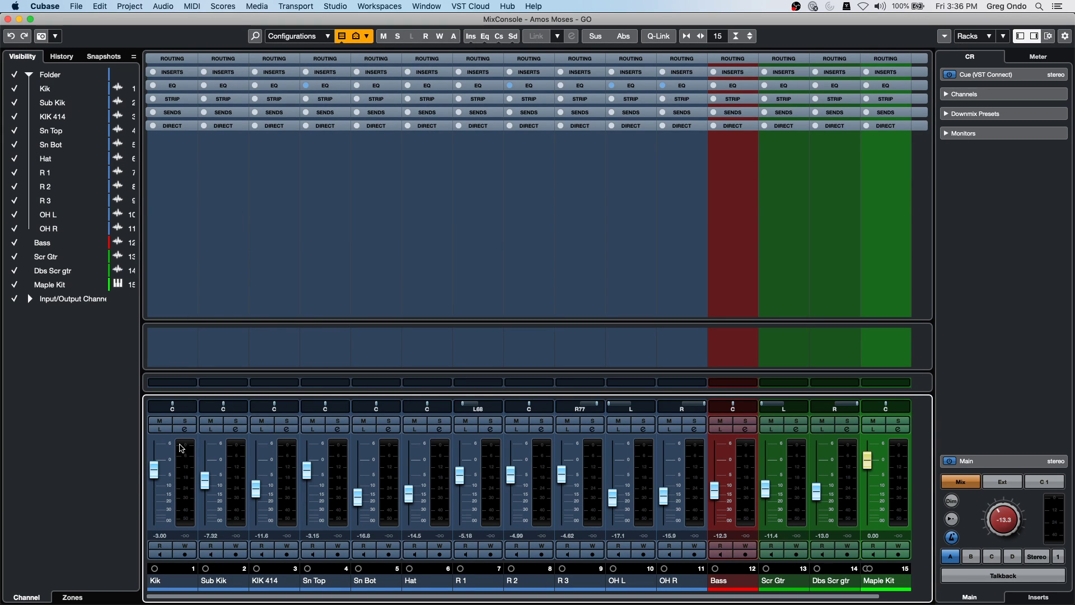
left_click(184, 126)
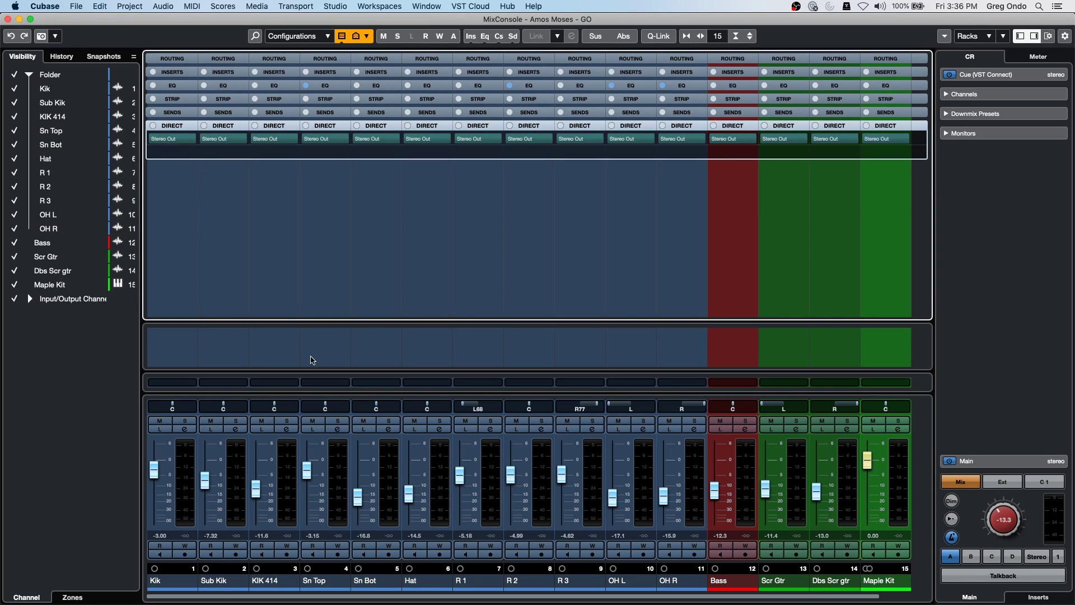
Step: Add two stereo group tracks outside the folder, with Stereo Out as their audio output
right_click(334, 484)
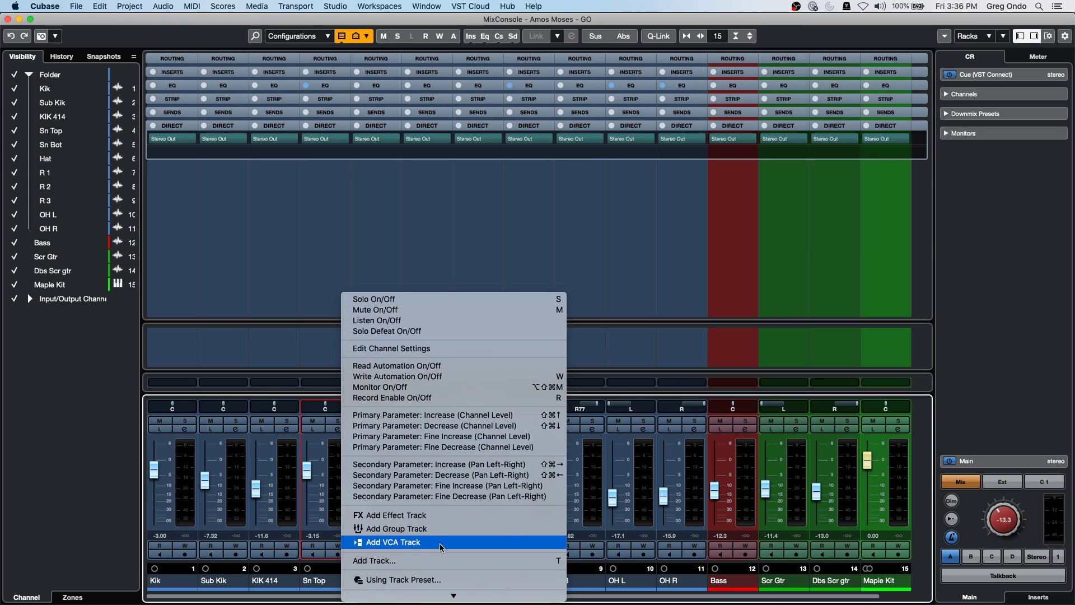
left_click(439, 534)
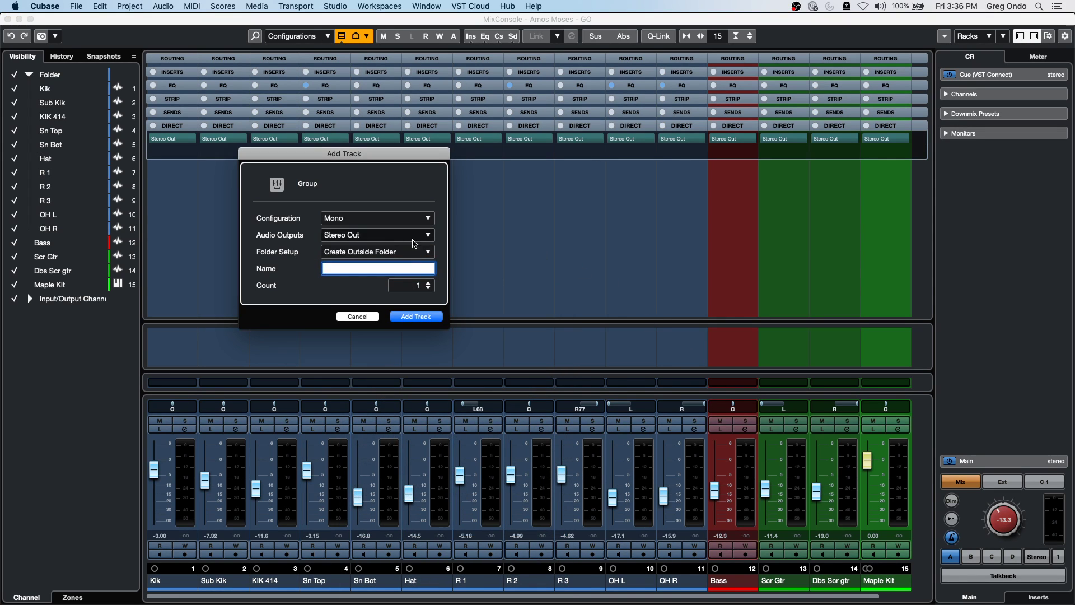
left_click(385, 219)
left_click(380, 239)
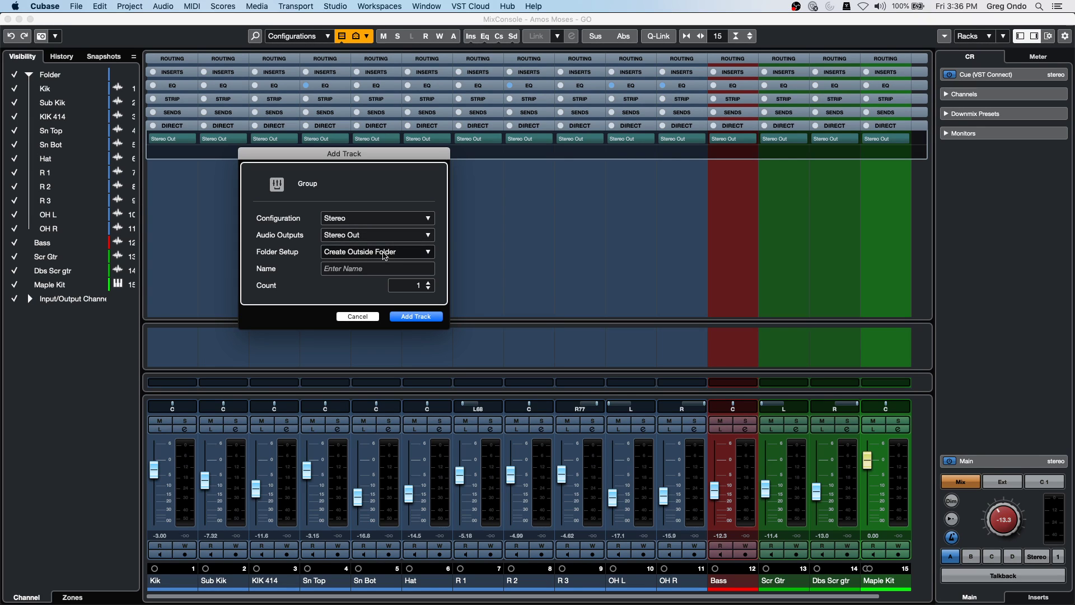
left_click(384, 253)
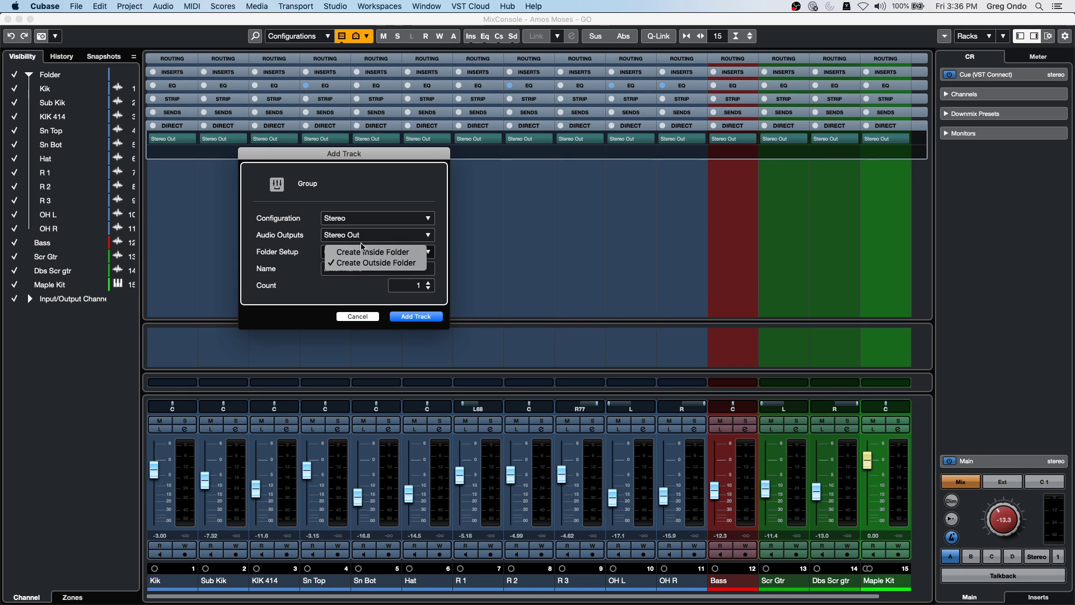
left_click(364, 264)
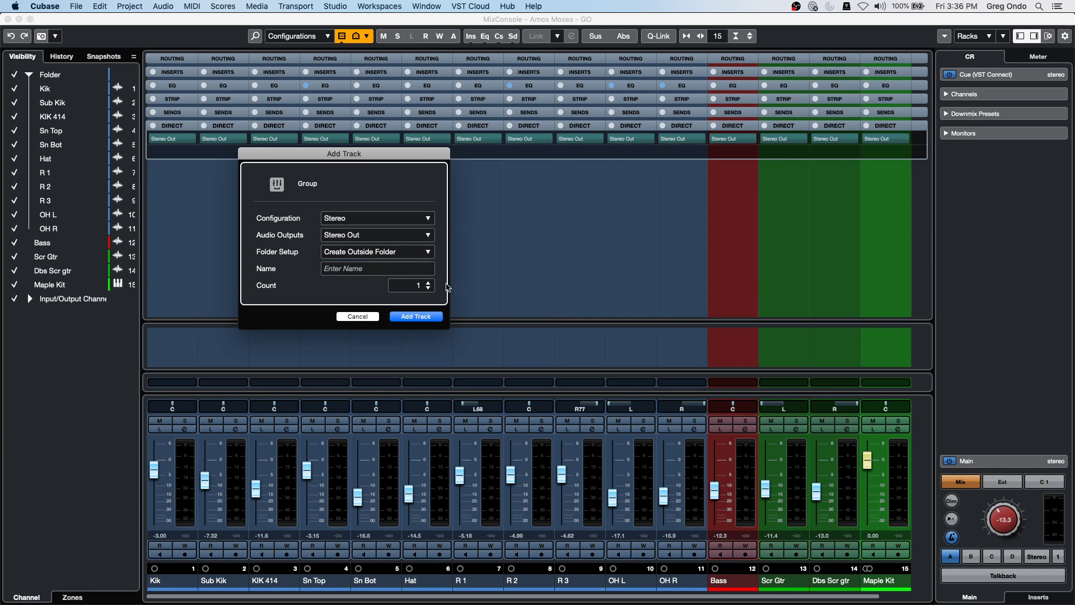
scroll(421, 291, "up", 2)
left_click(419, 288)
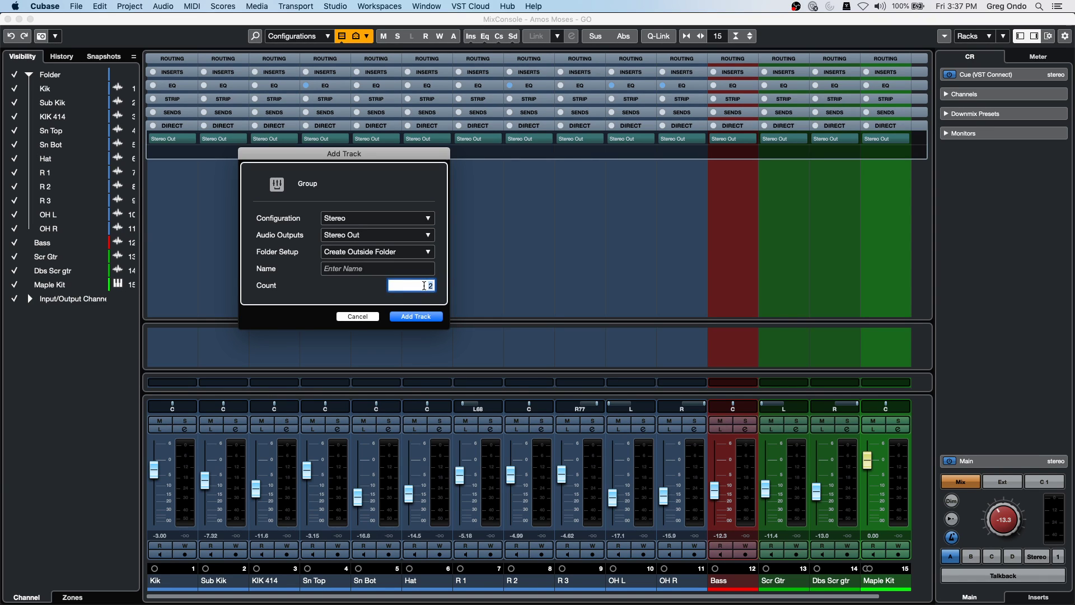
left_click(415, 316)
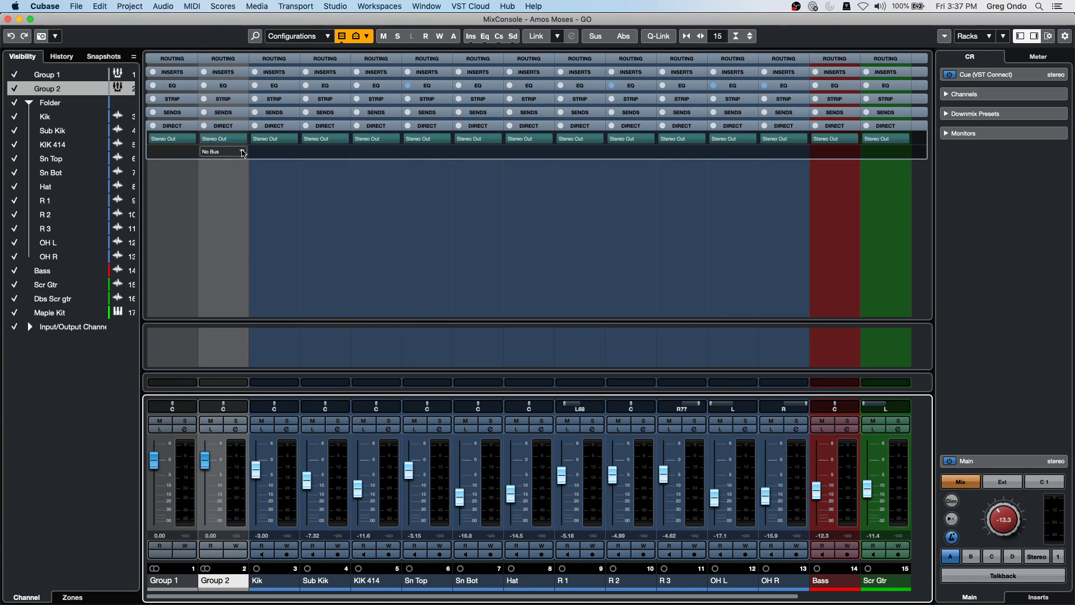
Step: Look at the destinations available for Group 2's second direct routing slot and expand the Routing rack
left_click(242, 152)
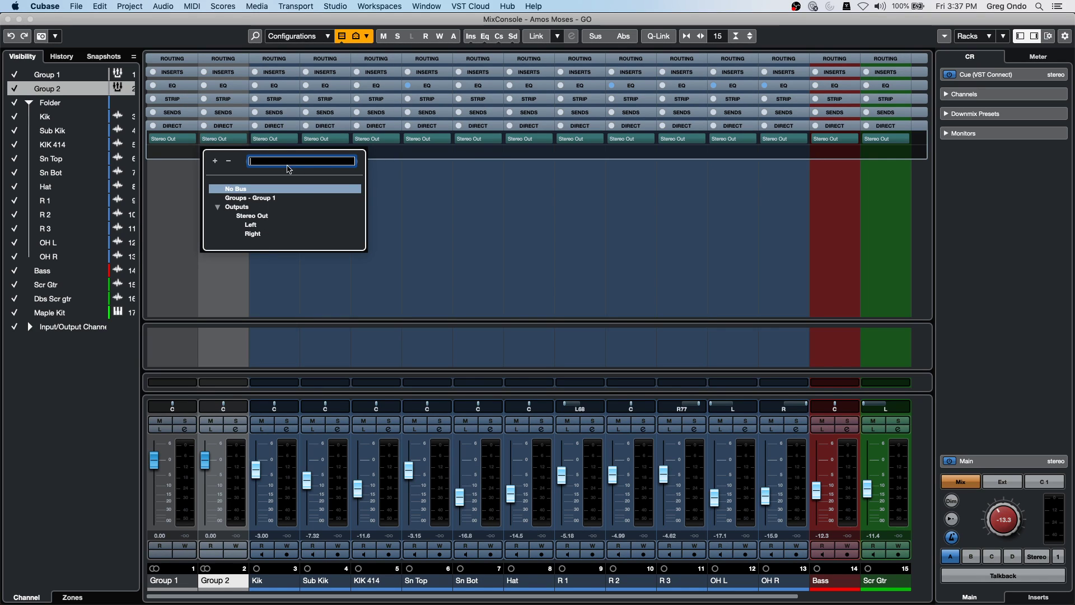
left_click(413, 179)
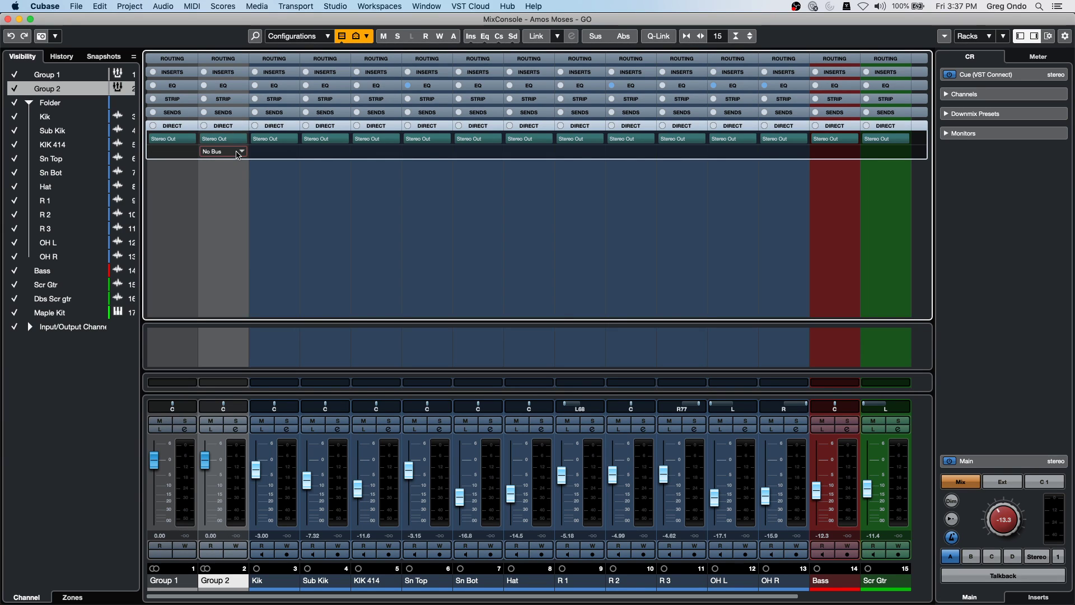
left_click(236, 60)
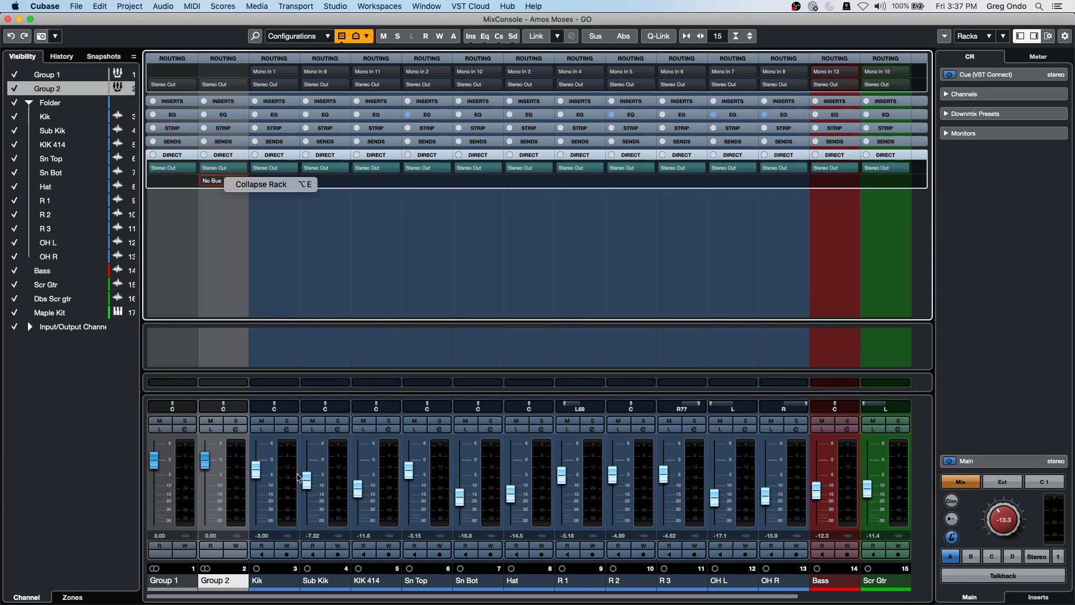
Step: Add one more stereo group track outside the folder, with Stereo Out as its audio output
right_click(283, 460)
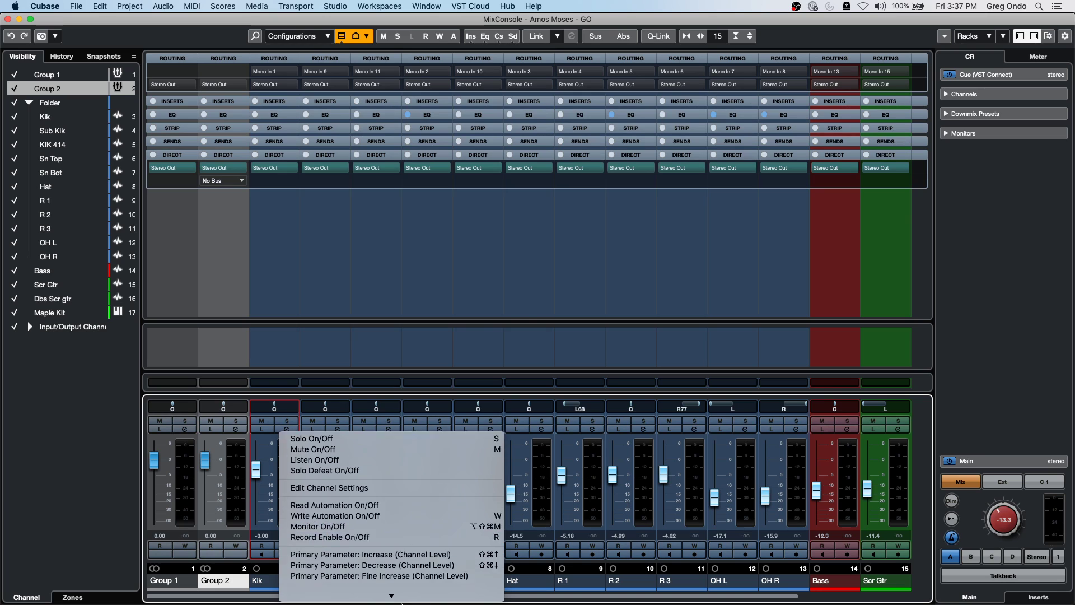
left_click(394, 557)
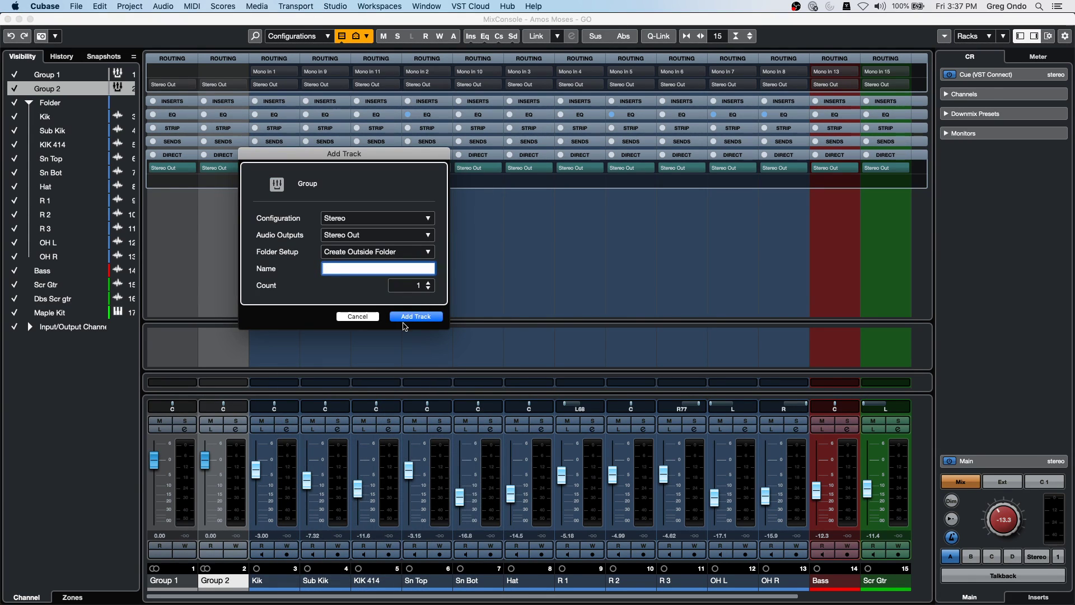
left_click(406, 318)
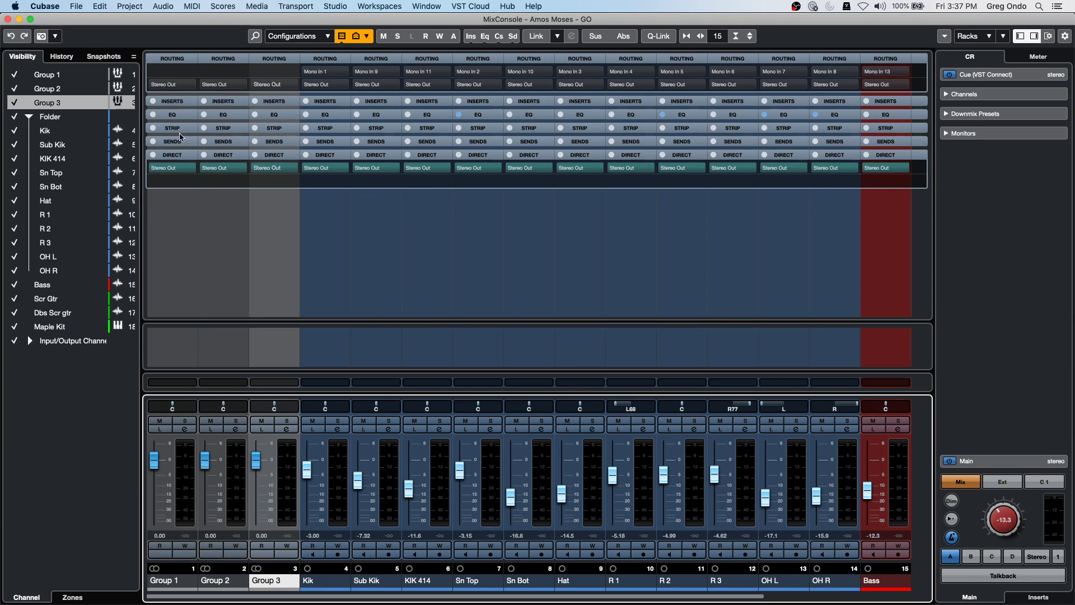
left_click(50, 89)
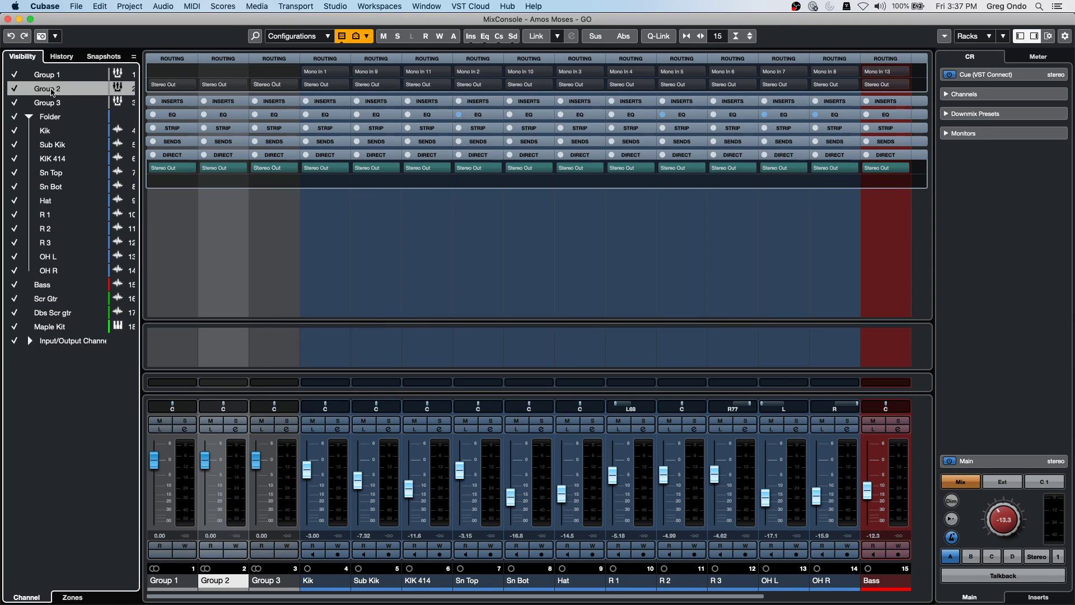
mouse_move(232, 179)
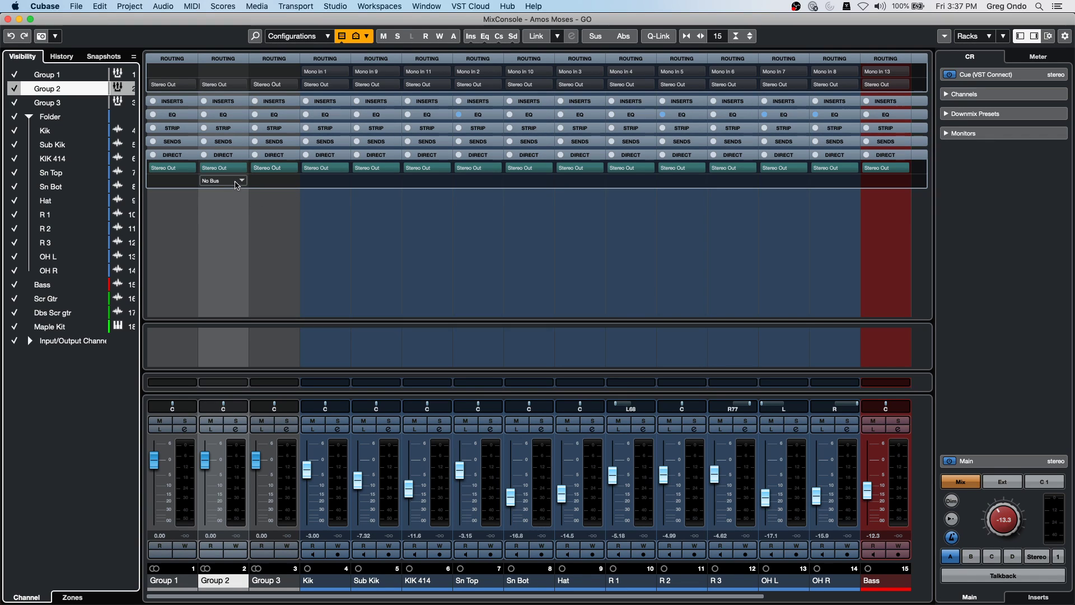
left_click(247, 460)
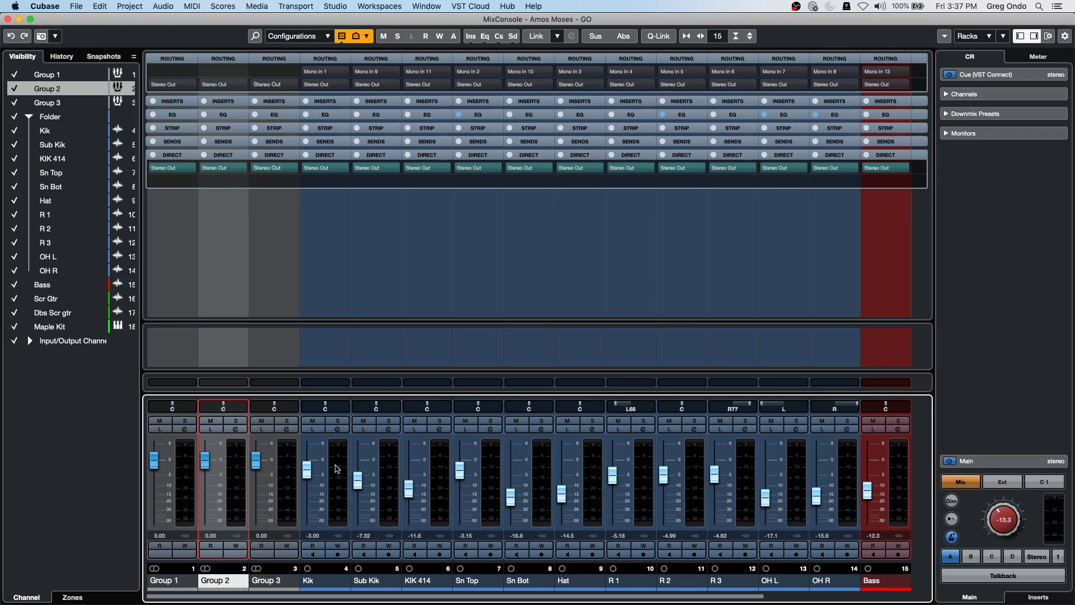
Step: Select the channels from Kik through R 3 and assign Group 1 to Kik's second direct routing slot
left_click(336, 468)
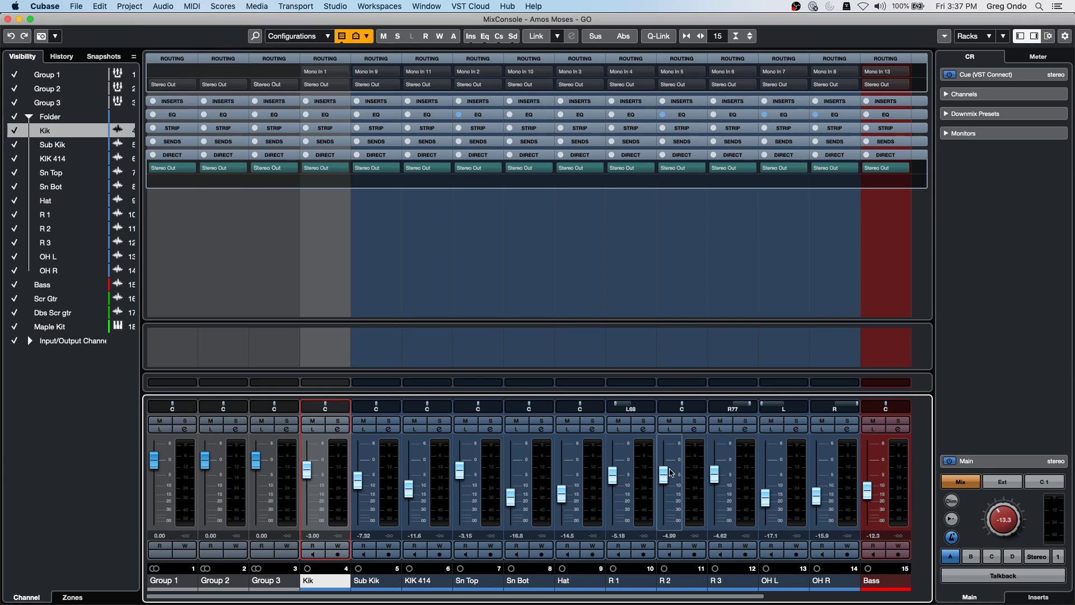
left_click(745, 468, "shift")
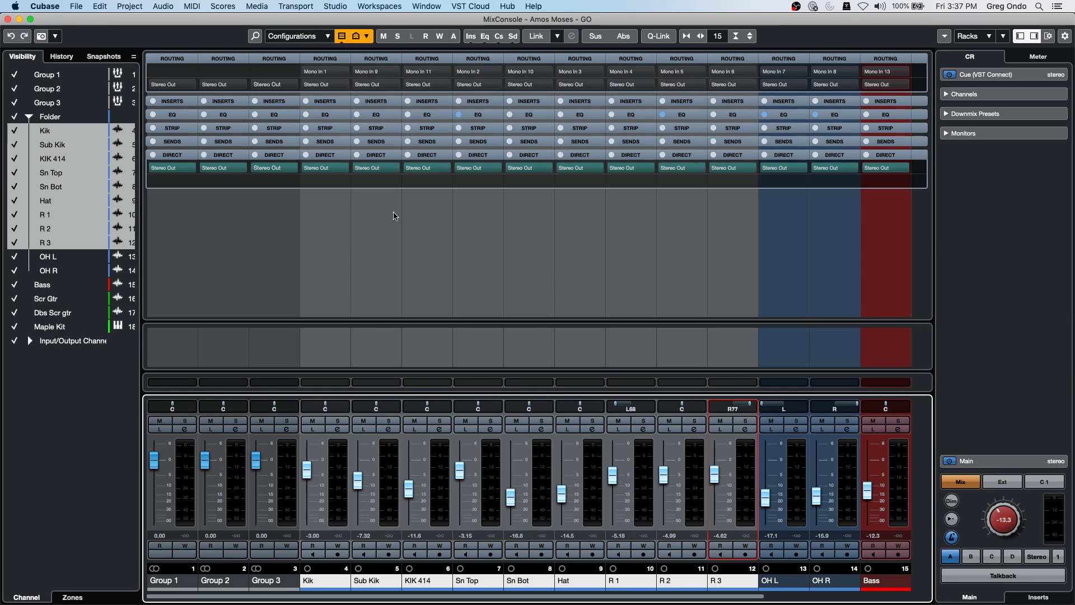
left_click(345, 180)
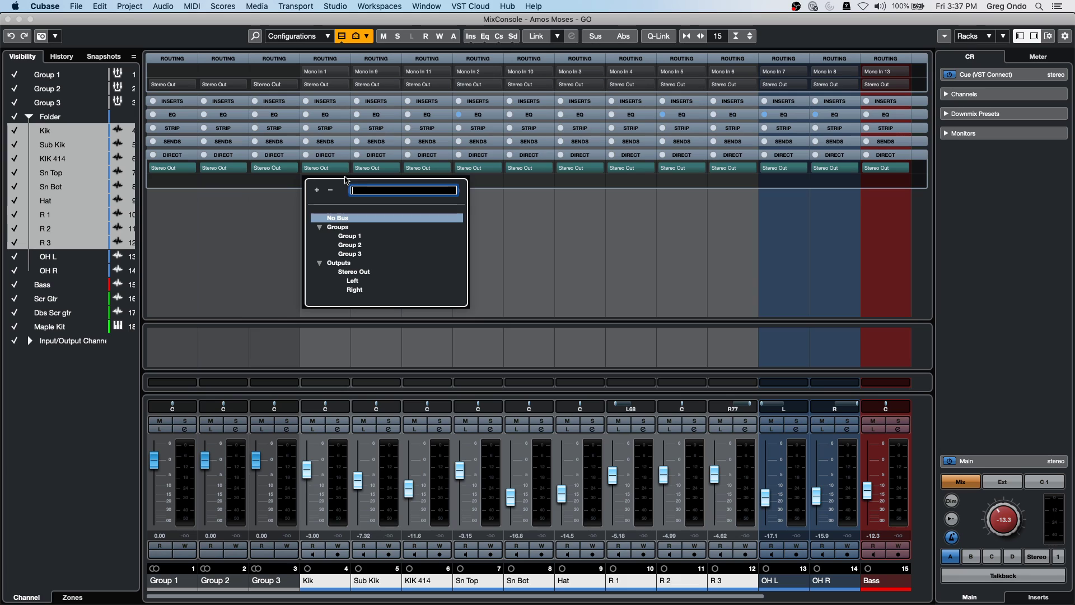
left_click(359, 238)
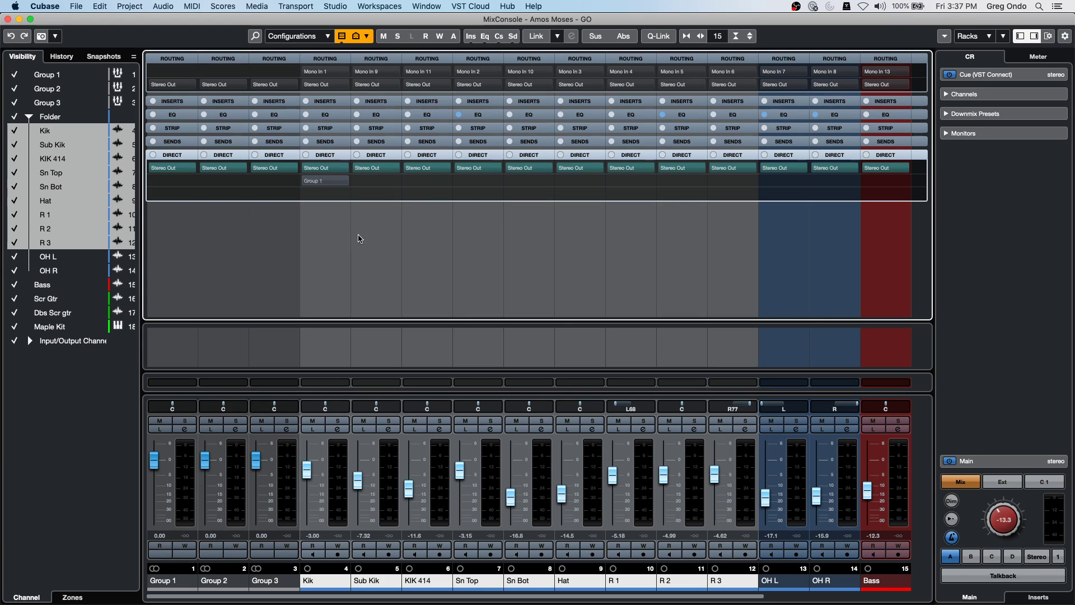
Step: Assign Group 1 to the second direct routing slot of all selected channels, Kik through R 3, using temporary Q-Link
key("alt+shift")
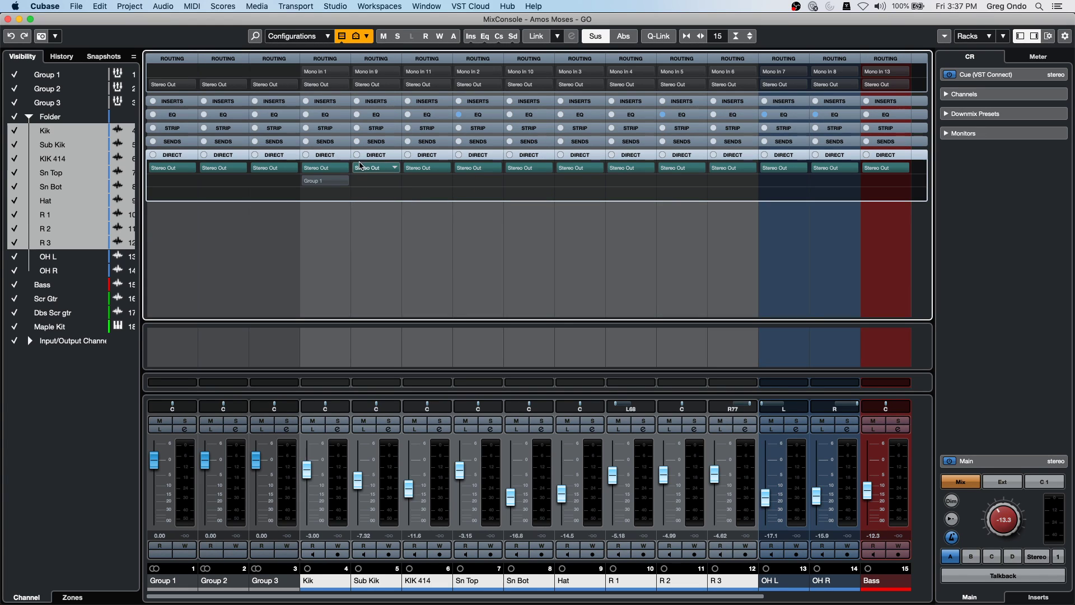
left_click(346, 181)
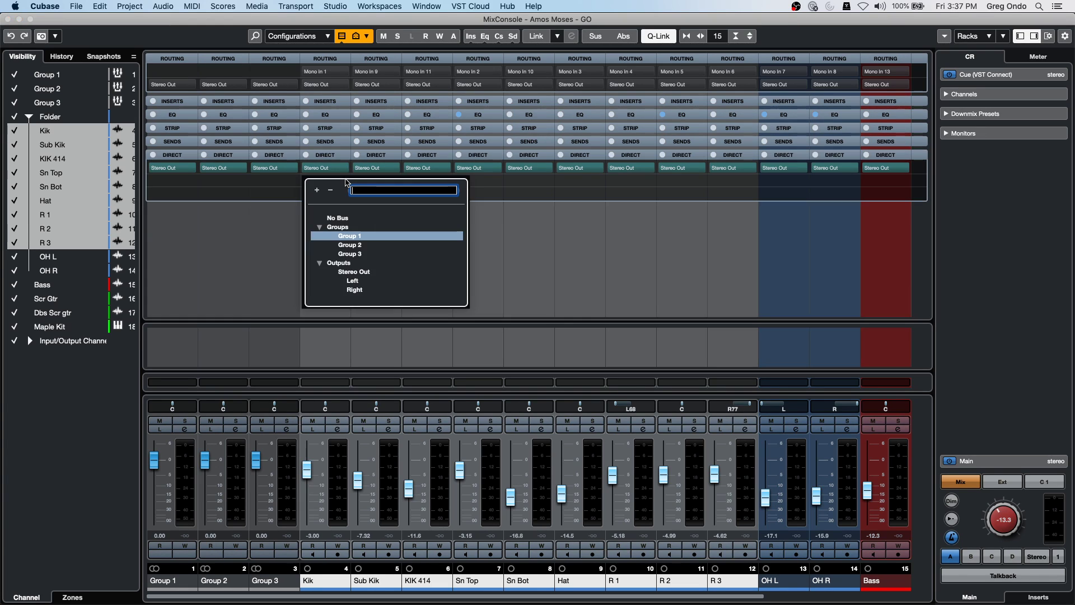
left_click(350, 237)
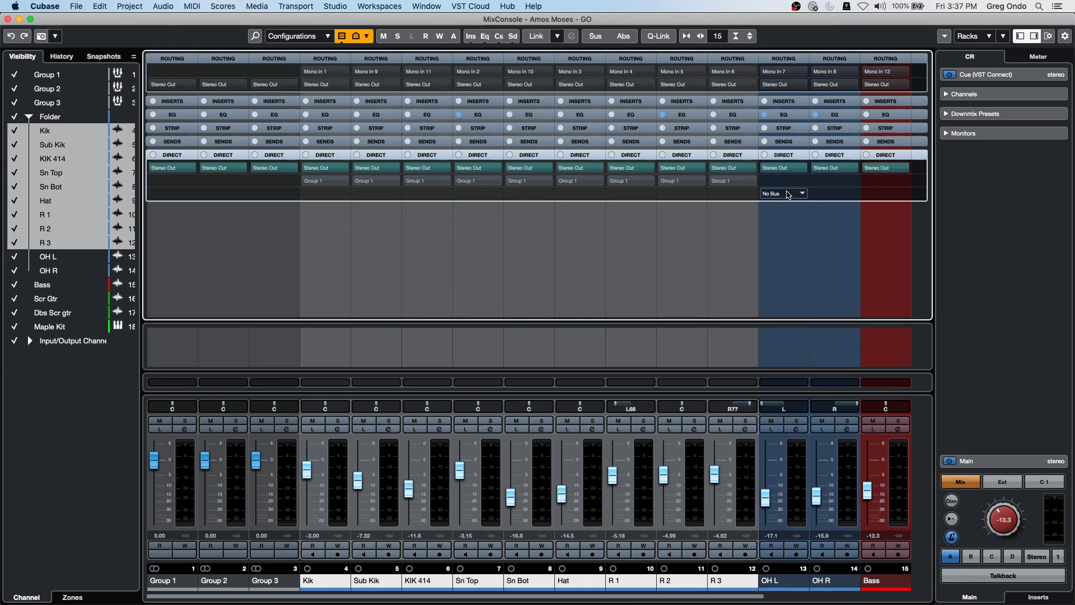
left_click(648, 195)
left_click(867, 190)
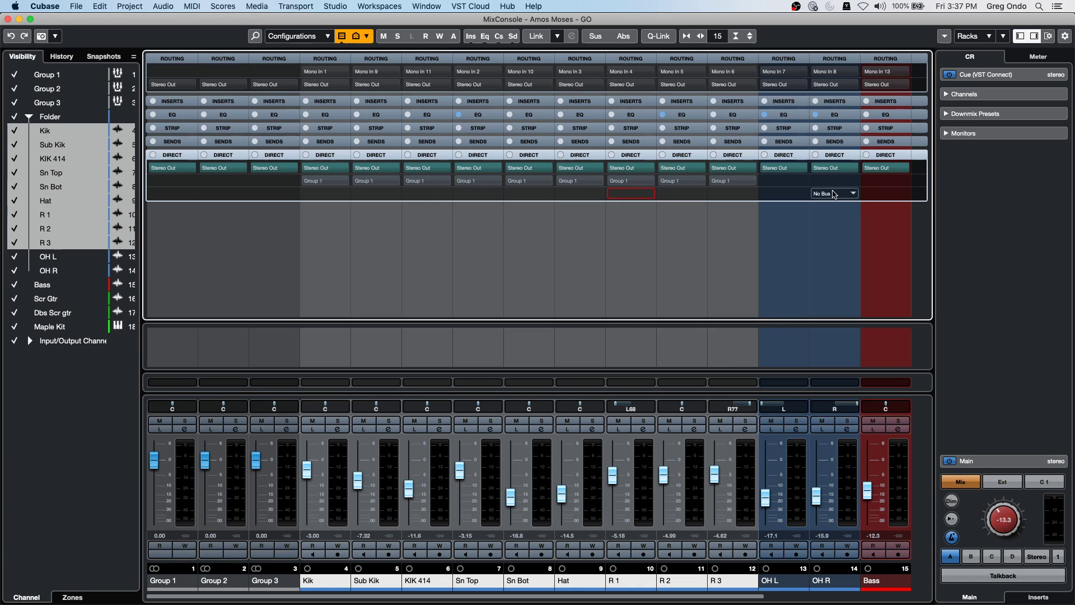
Step: Select channels R 1 through OH R and assign Group 2 to their third direct routing slot using temporary Q-Link
left_click(649, 477)
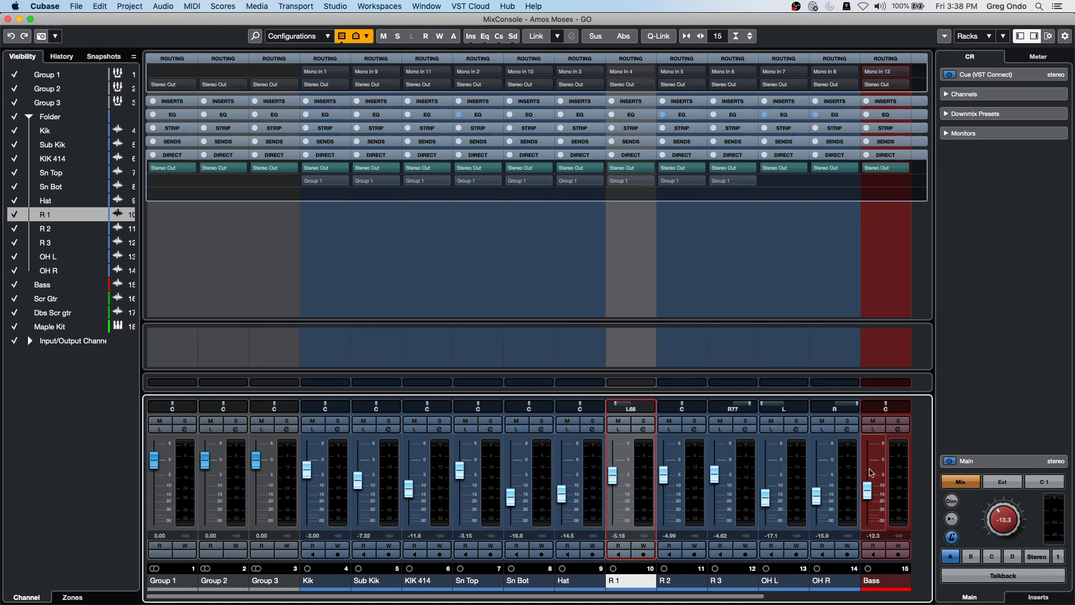
left_click(838, 485)
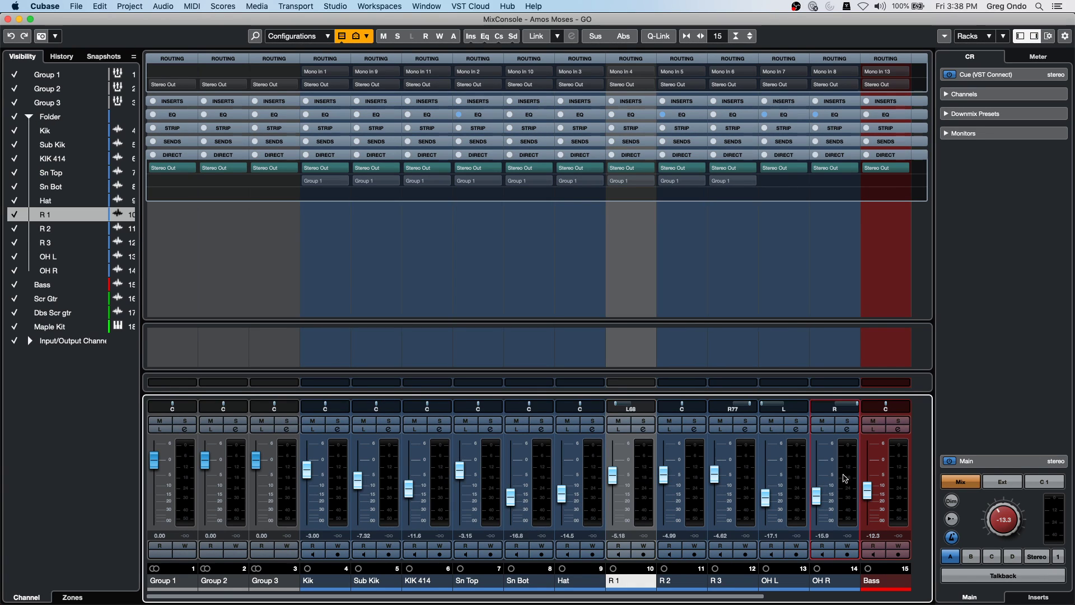
left_click(844, 479, "shift")
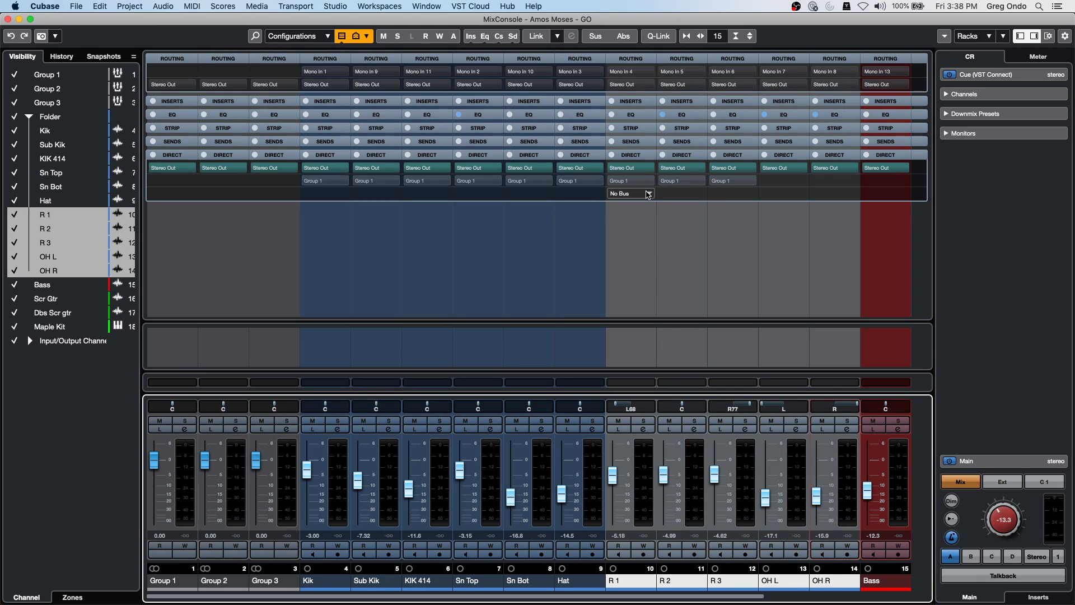
left_click(648, 194, "alt+shift")
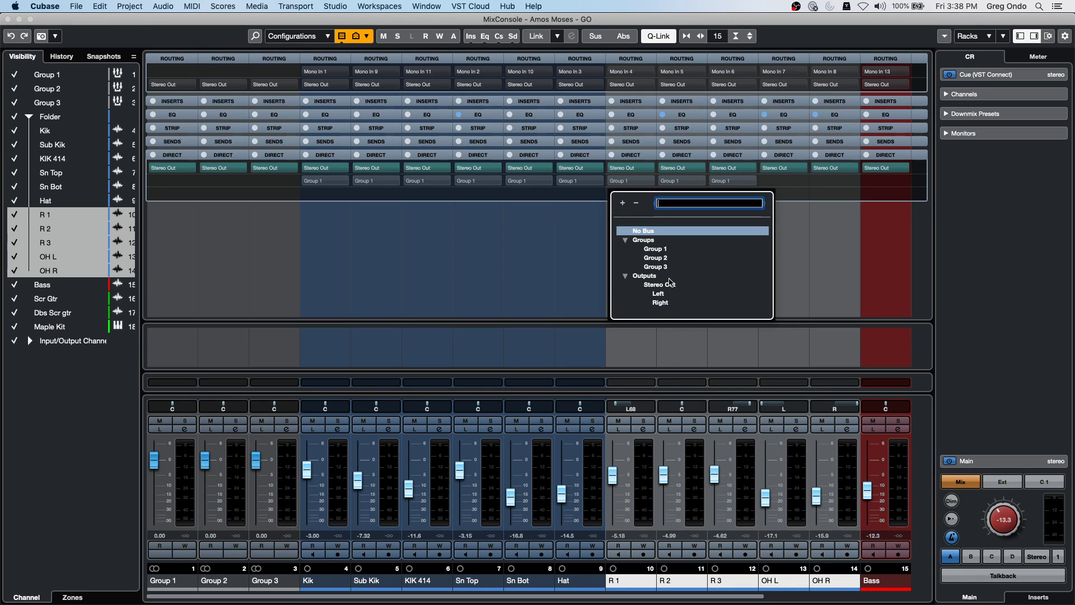
left_click(660, 261)
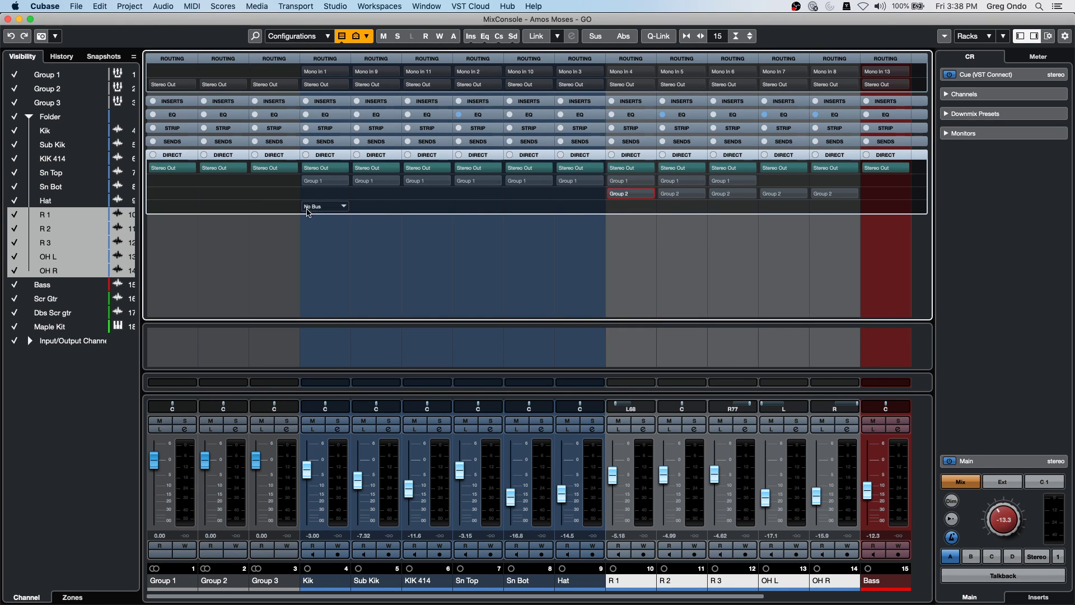
Step: Start playback and switch Kik's active direct routing destination to Group 1
key("space")
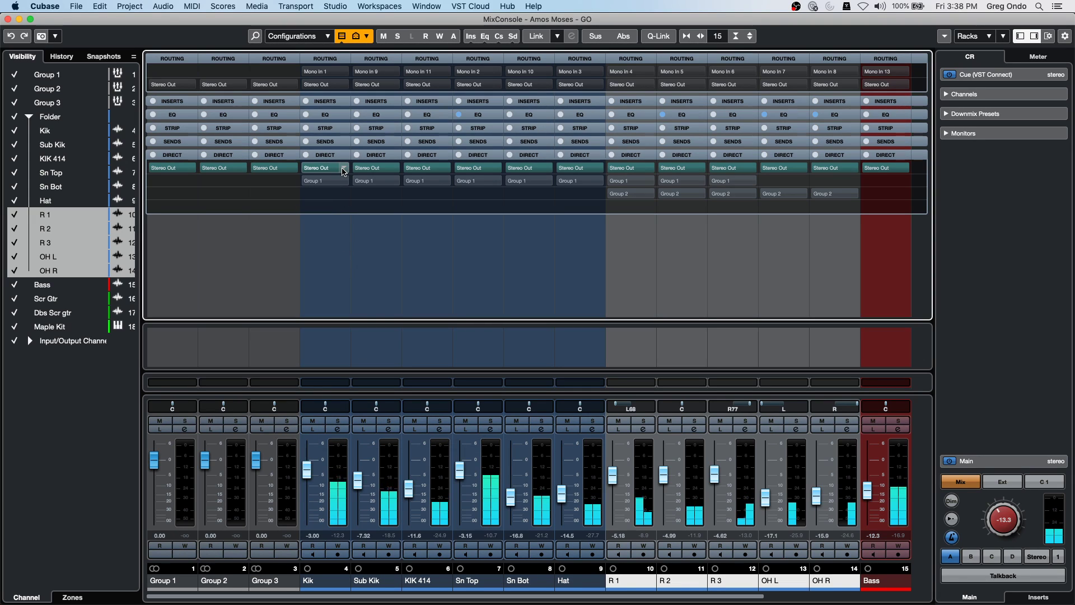
left_click(307, 181)
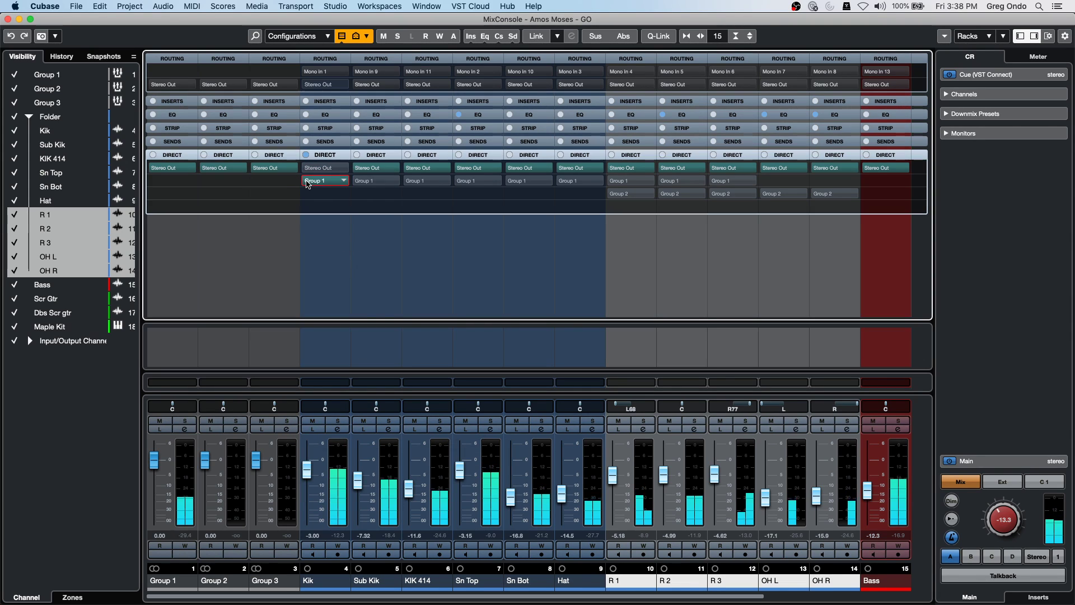
key("alt+shift")
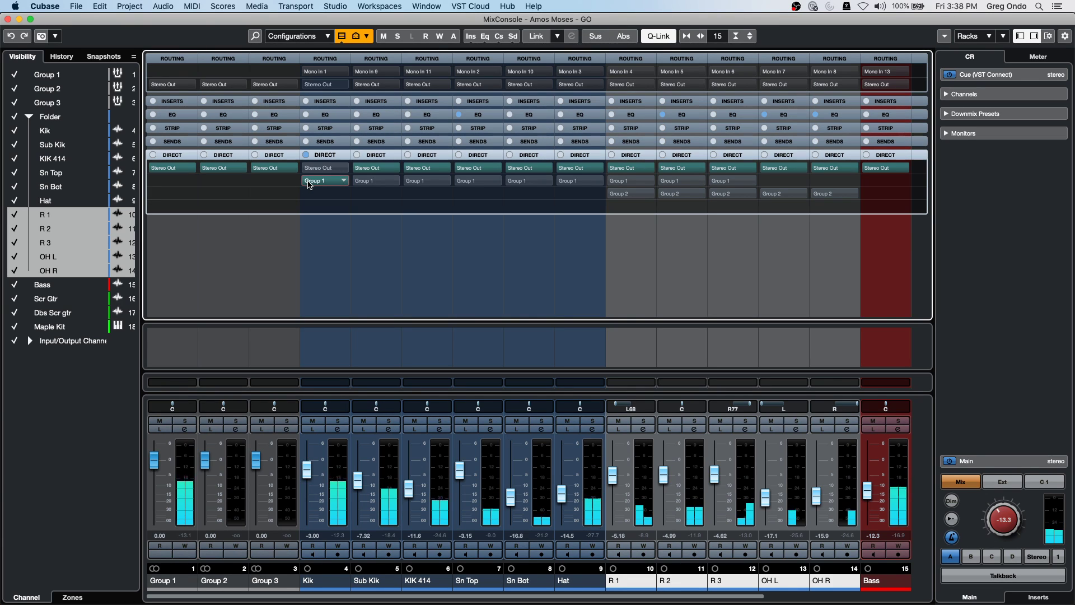
Step: Select channels Kik through R 3 and switch their active direct routing to Group 1 using temporary Q-Link
left_click(330, 406)
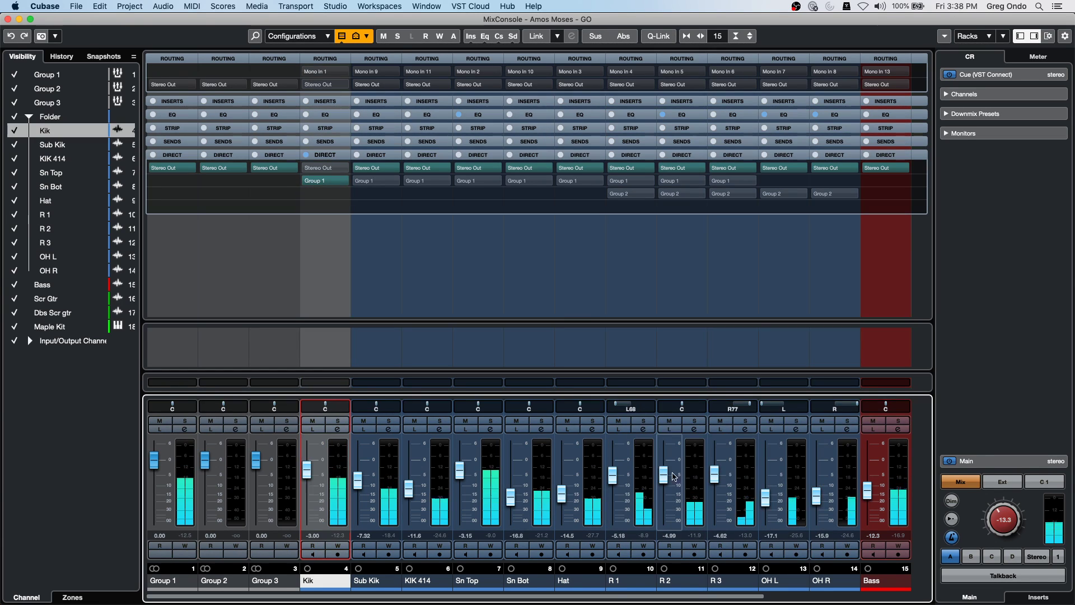
left_click(742, 464, "shift")
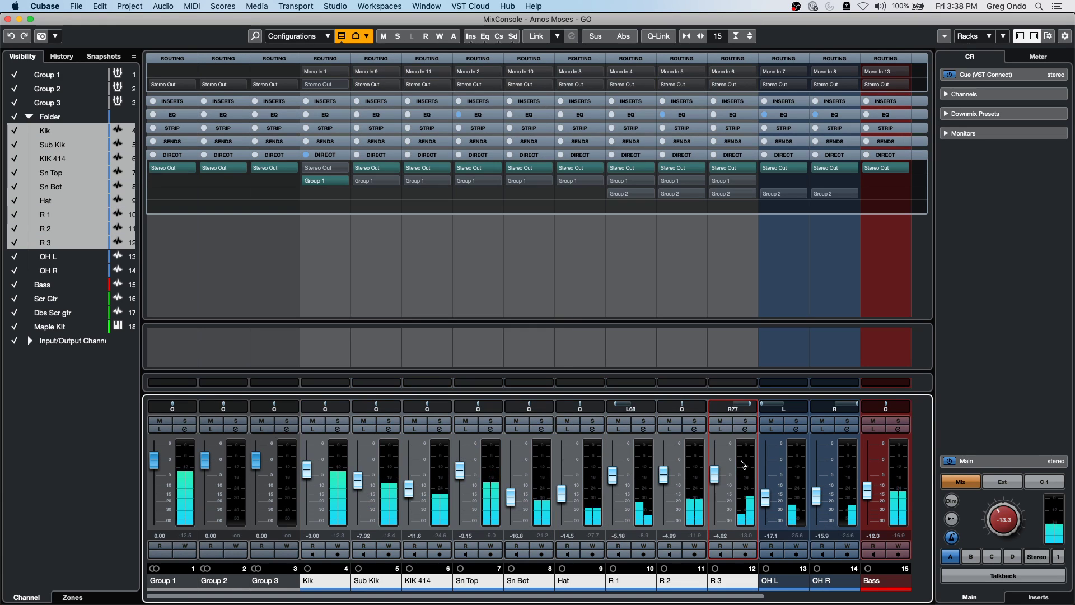
key("shift+alt")
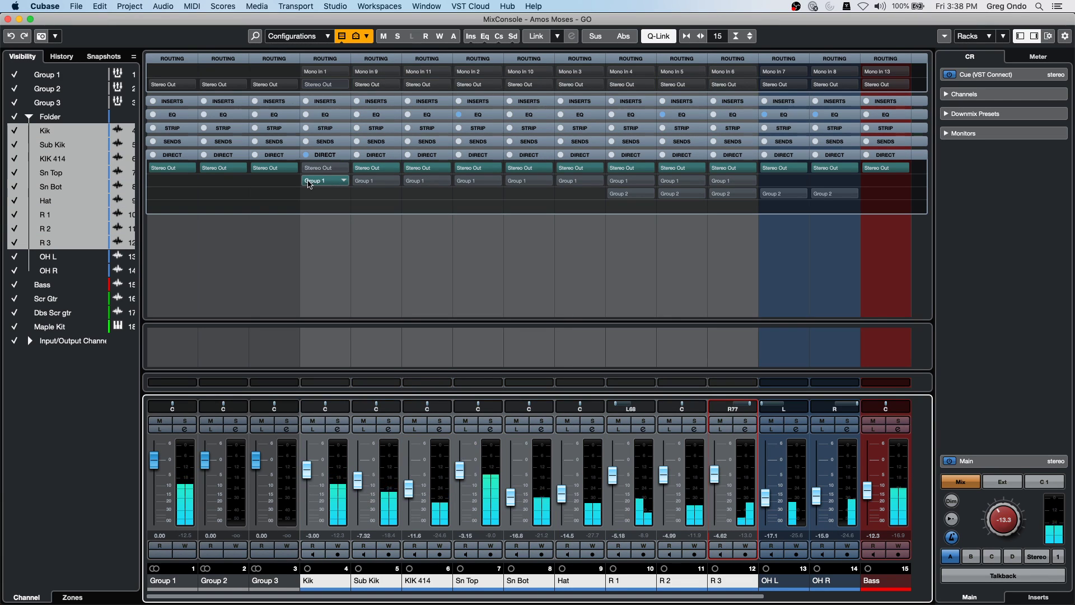
left_click(309, 181, "alt+shift")
left_click(311, 181, "alt+shift")
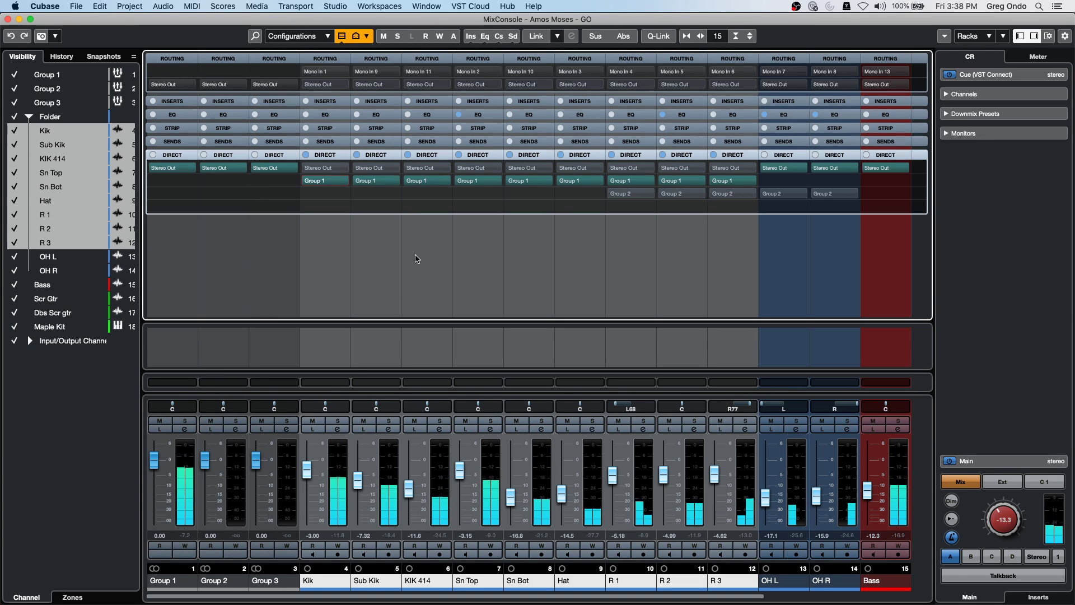
Step: Select channels R 1 through OH R and switch their active direct routing to Group 2 with Q-Link
left_click(650, 196)
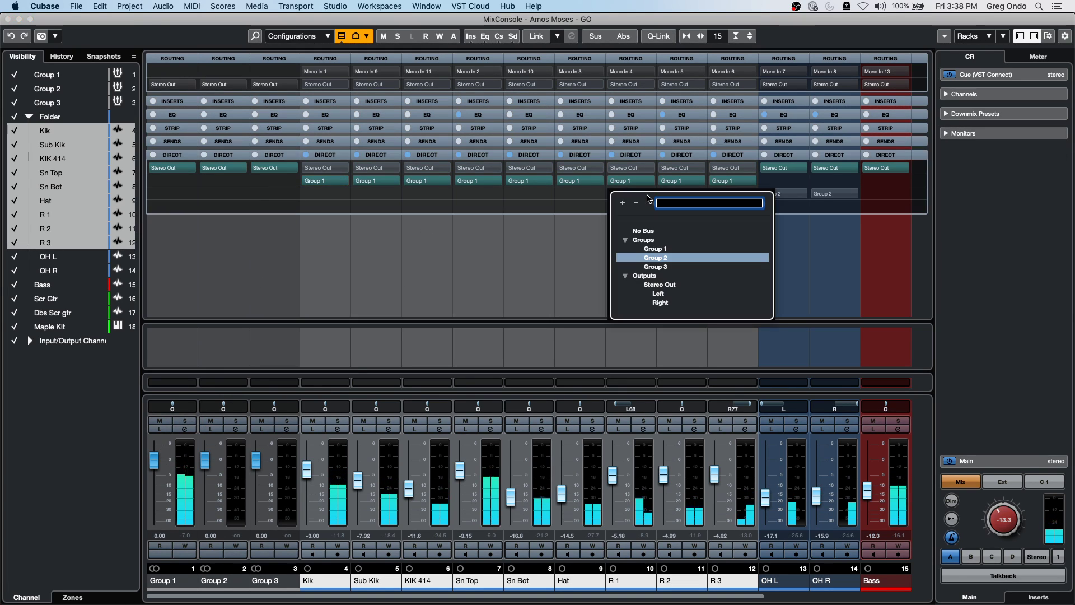
key("Escape")
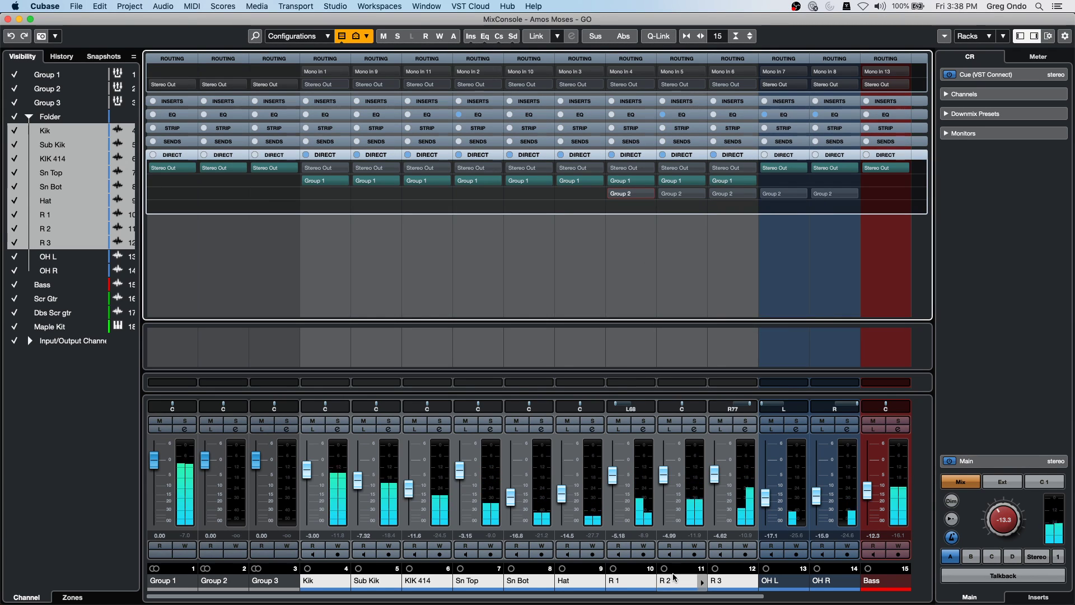
left_click(644, 479)
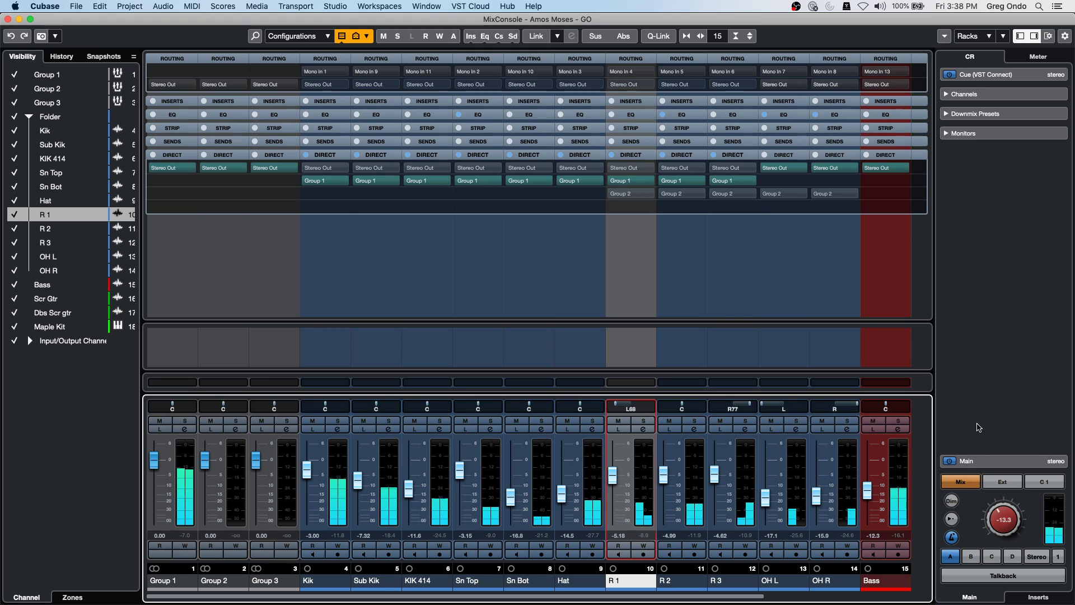
left_click(852, 479)
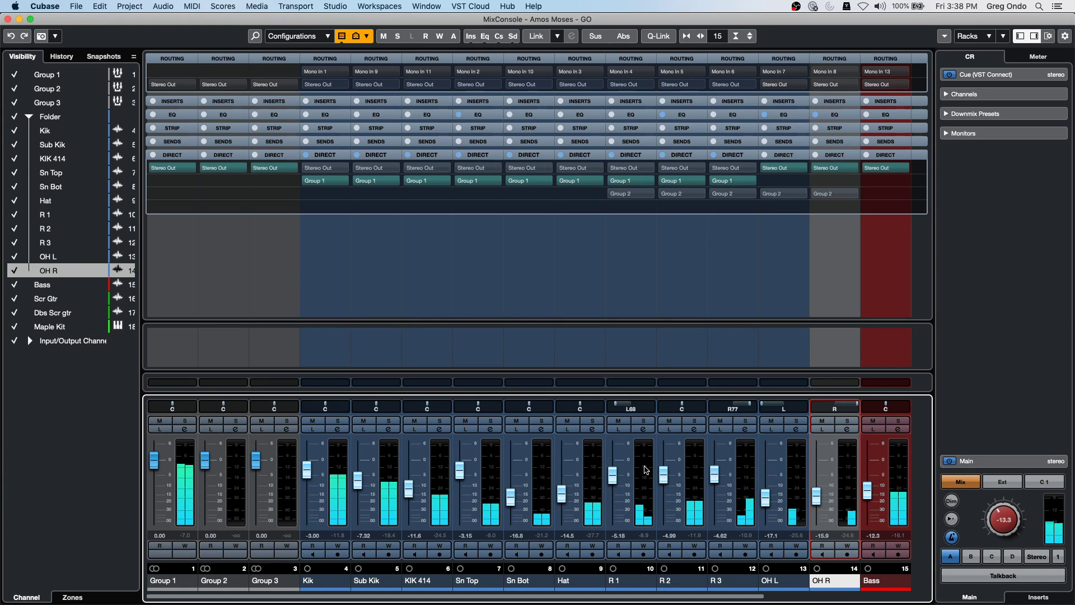
left_click(646, 470, "shift")
left_click(659, 36)
left_click(630, 193)
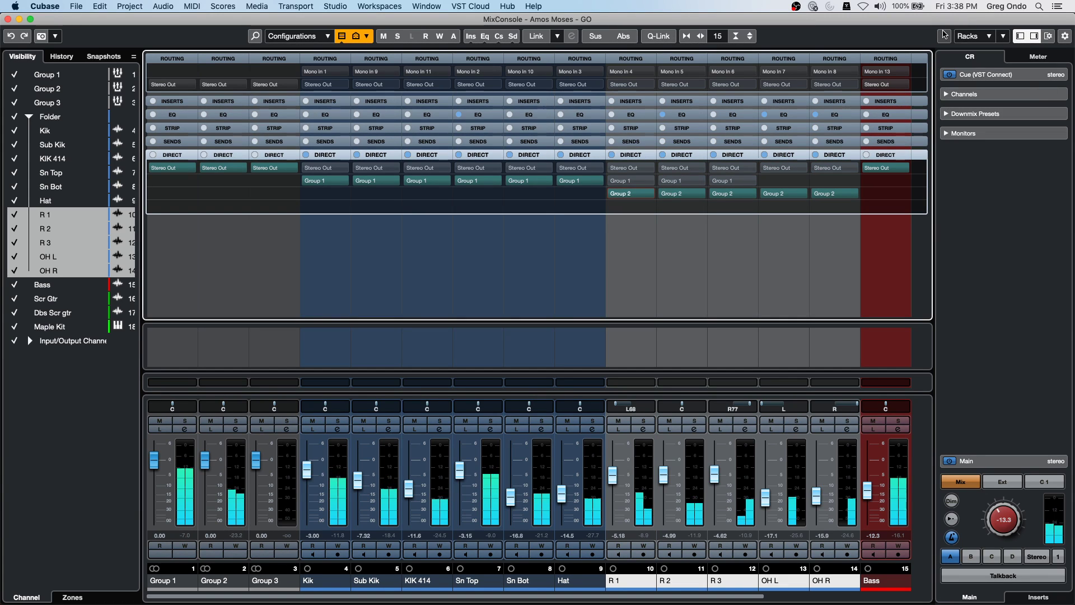
Step: Turn on Summing Mode for direct routing in the MixConsole
left_click(945, 35)
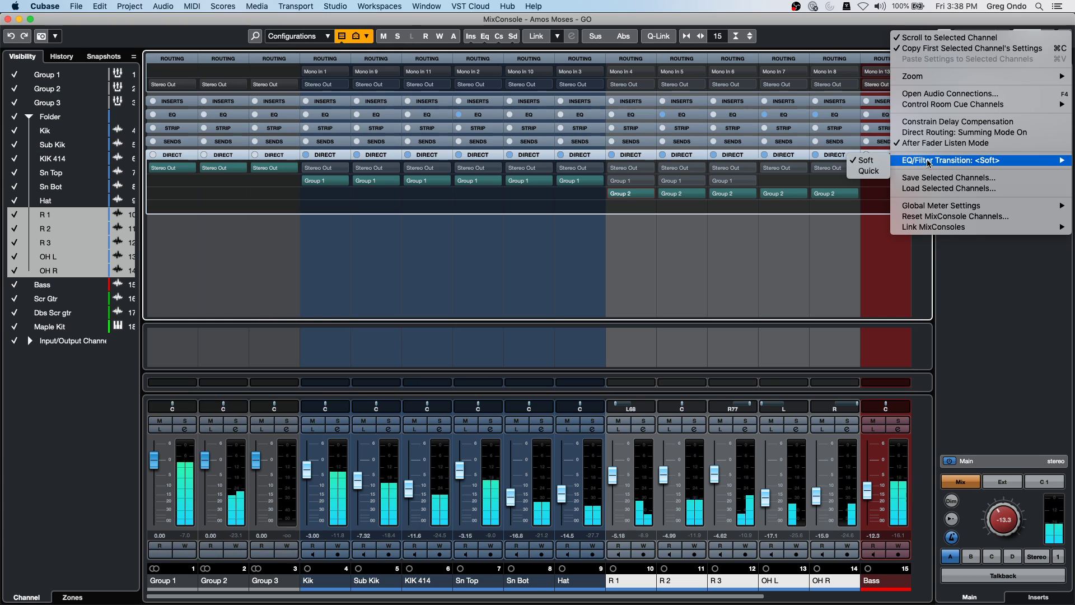
left_click(957, 132)
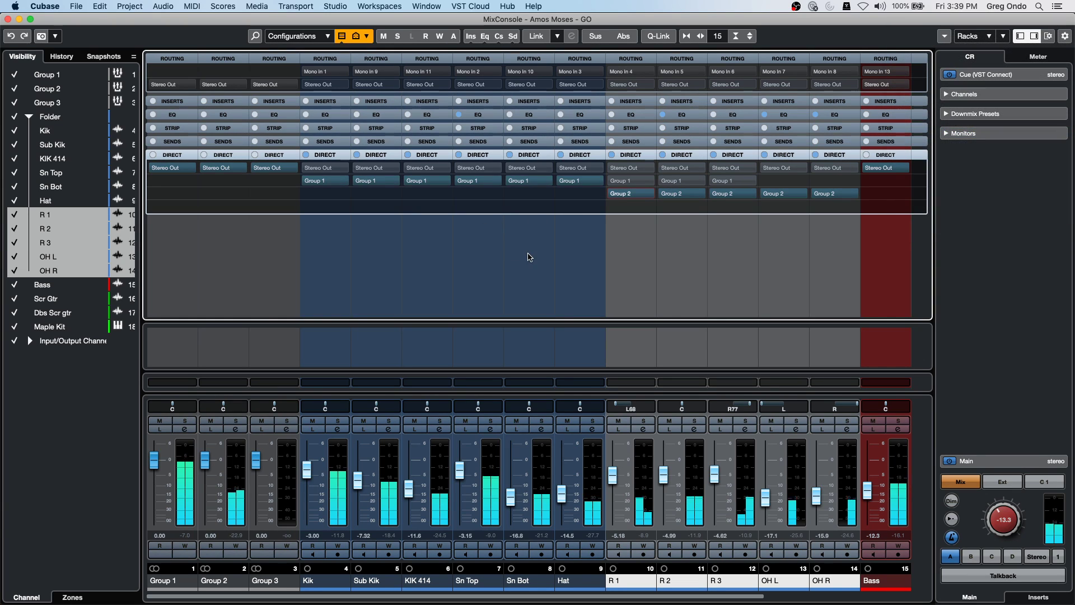
Step: Solo Group 2 and Group 1 in turn to audition each, and solo both groups together
left_click(240, 421)
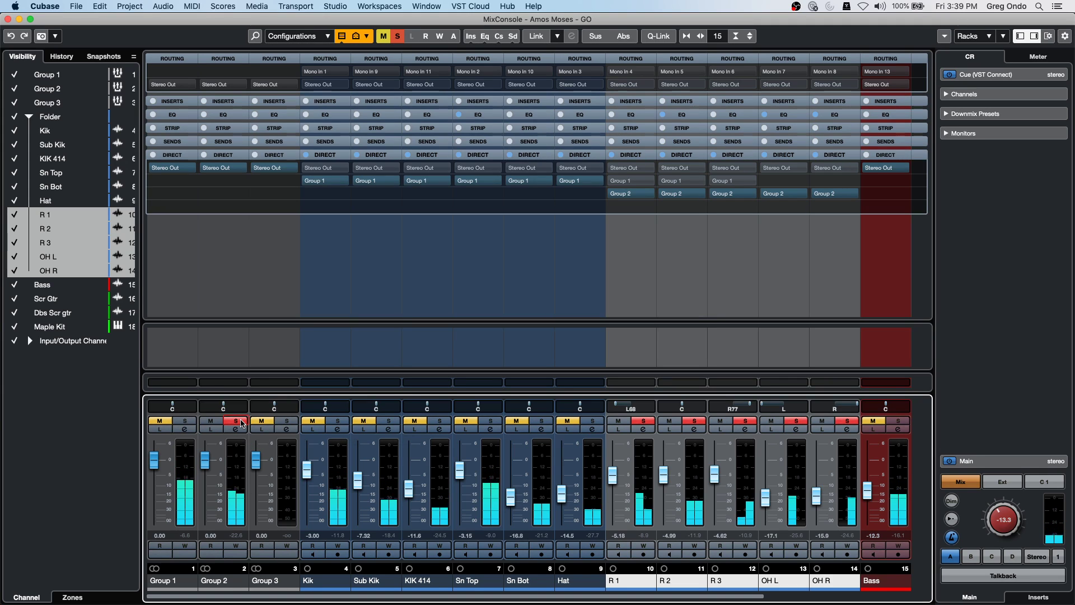
left_click(236, 421)
left_click(187, 424)
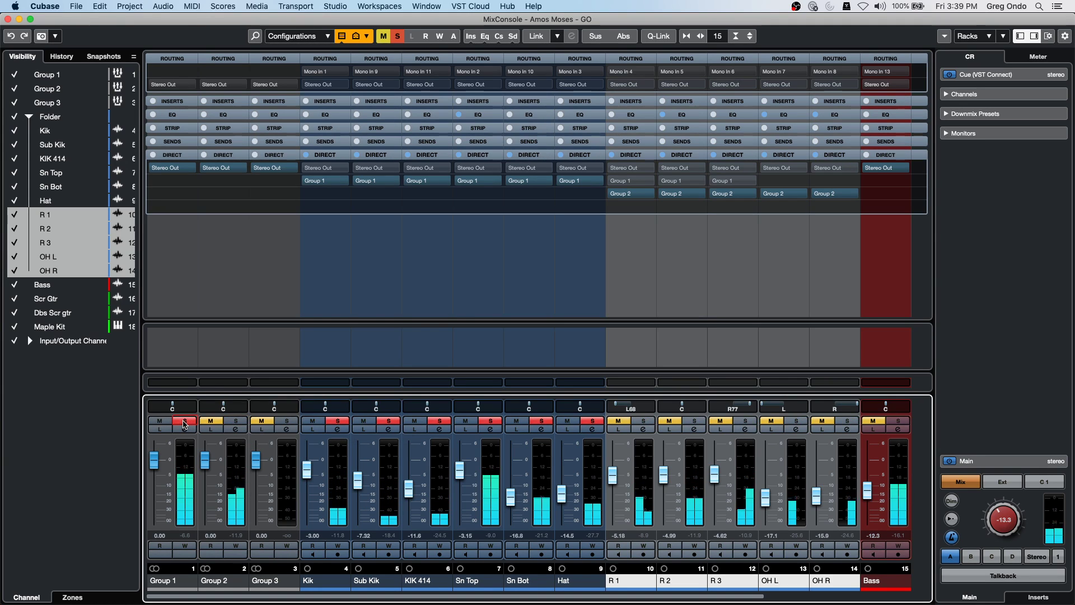
left_click(187, 424)
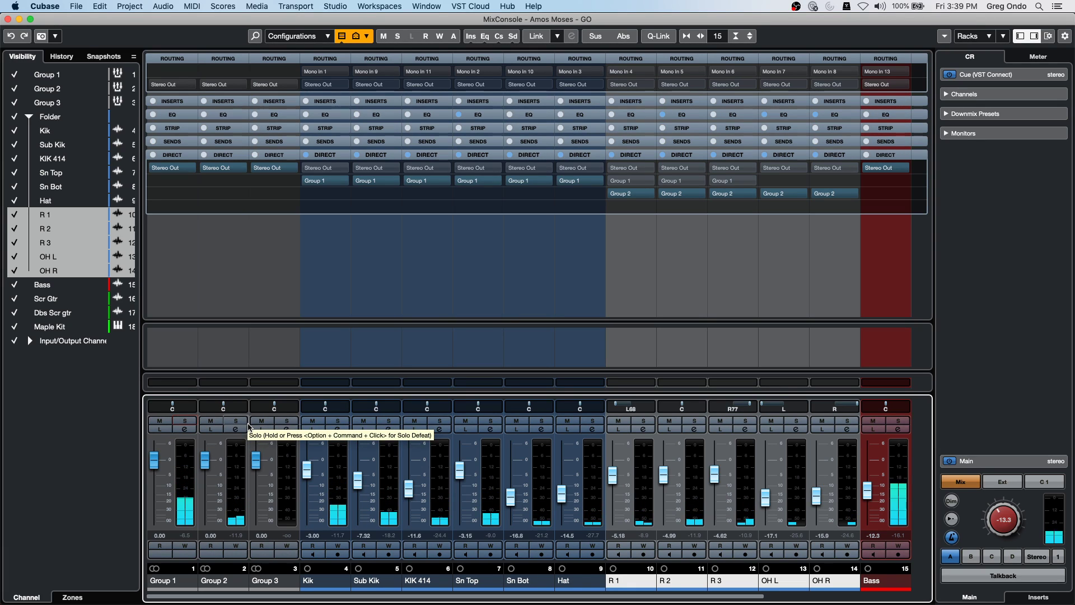
left_click(190, 422)
left_click(240, 421)
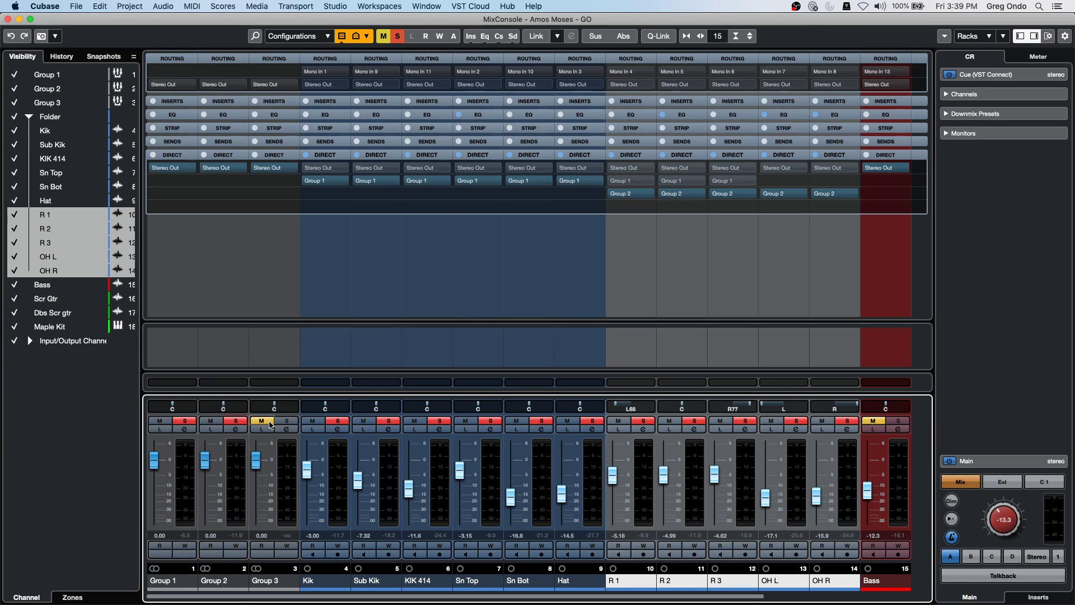
Step: Open the VST Plug-in Manager and expand the Drum folder of the Default instrument collection
left_click(336, 6)
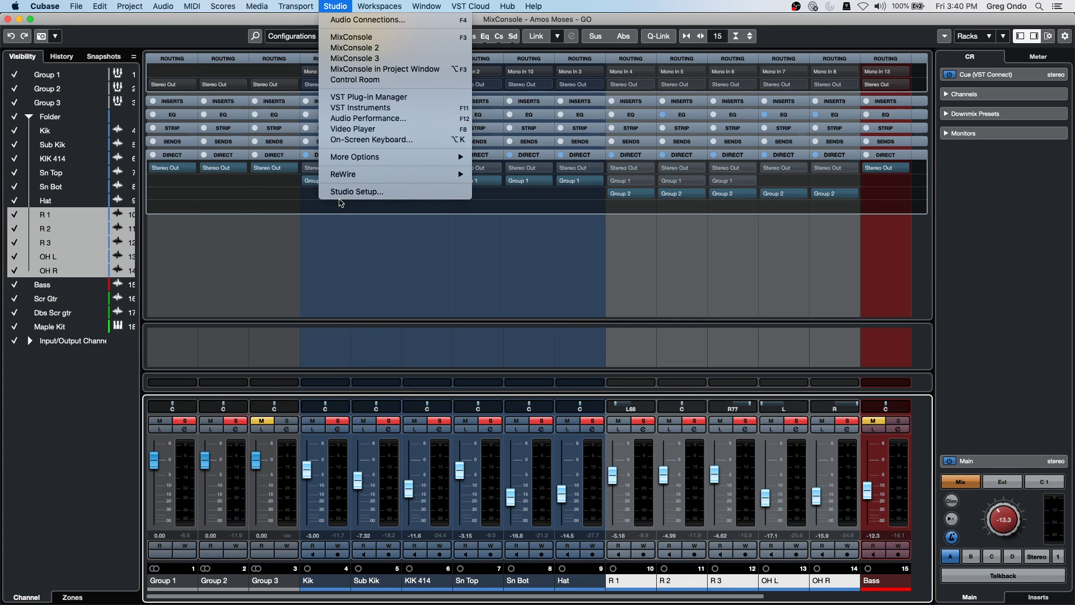
left_click(372, 98)
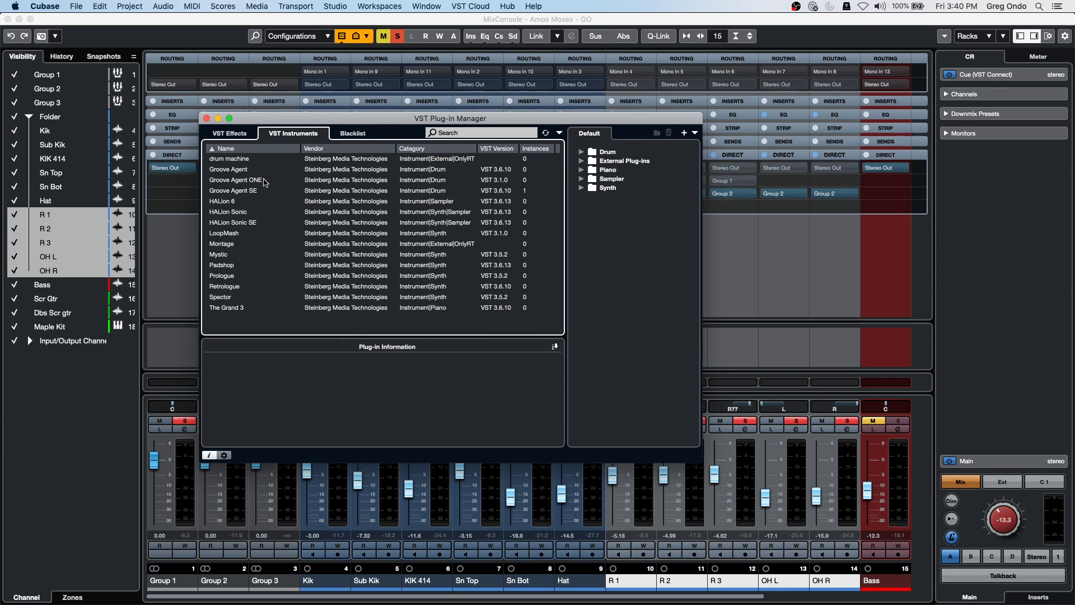
left_click(582, 152)
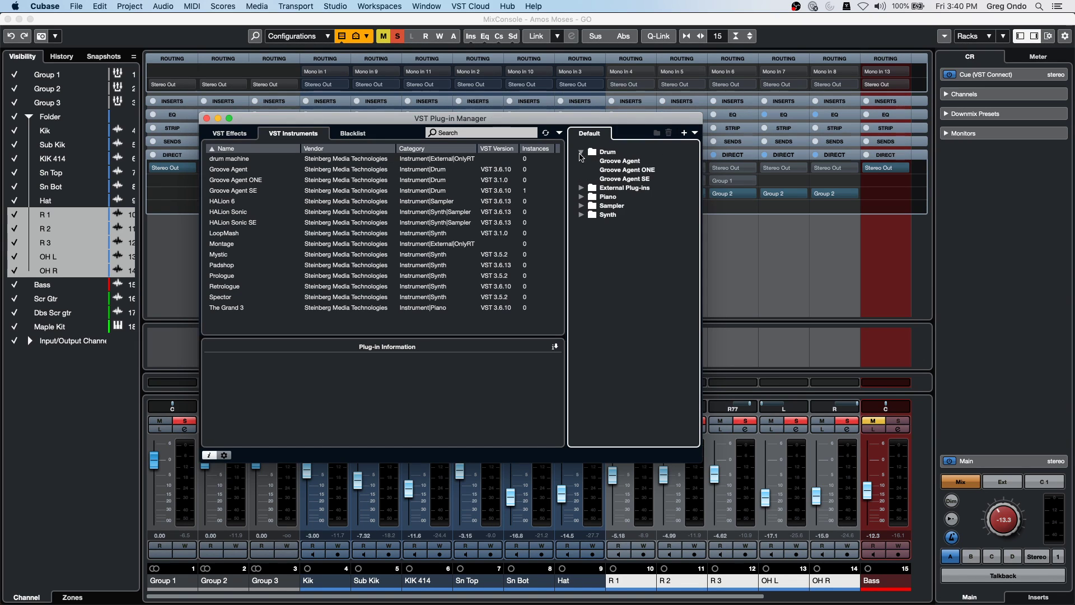
Step: View the Drum folder in the custom instrument collection and return to the Default collection
left_click(695, 134)
left_click(722, 152)
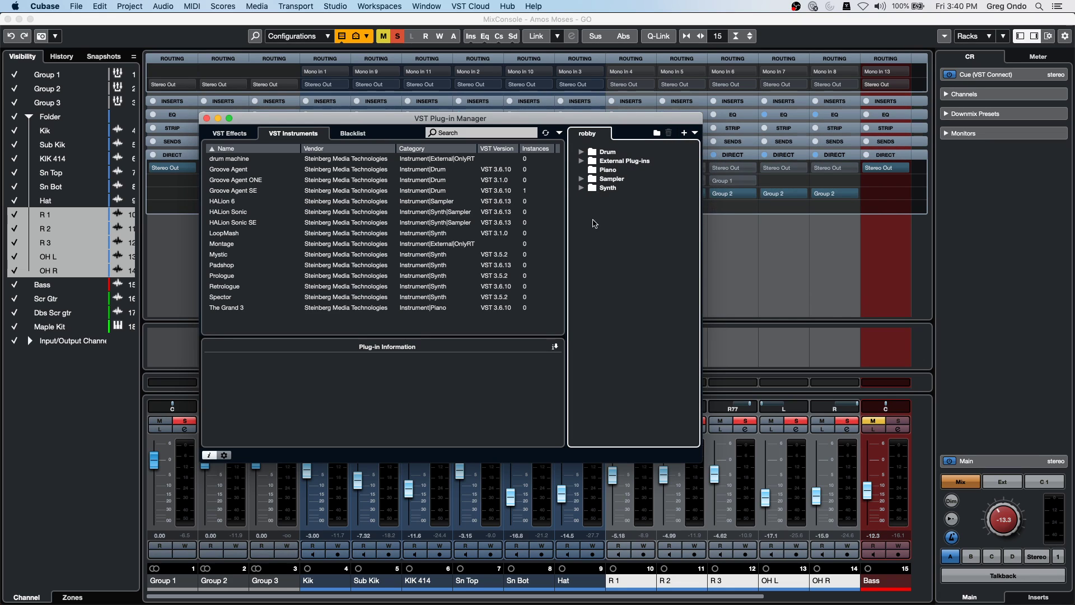
left_click(581, 152)
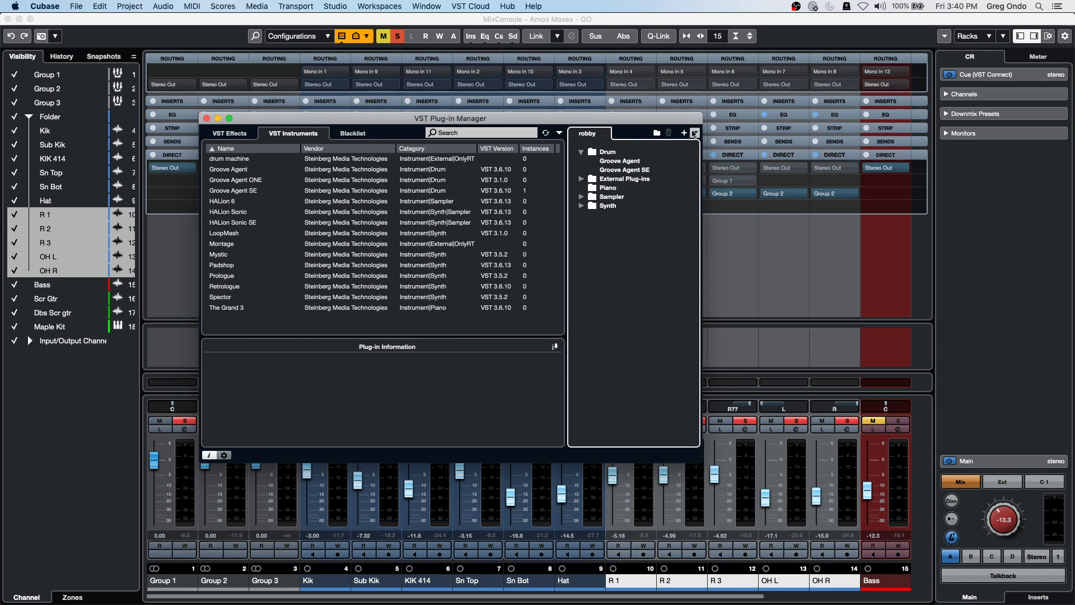
left_click(694, 133)
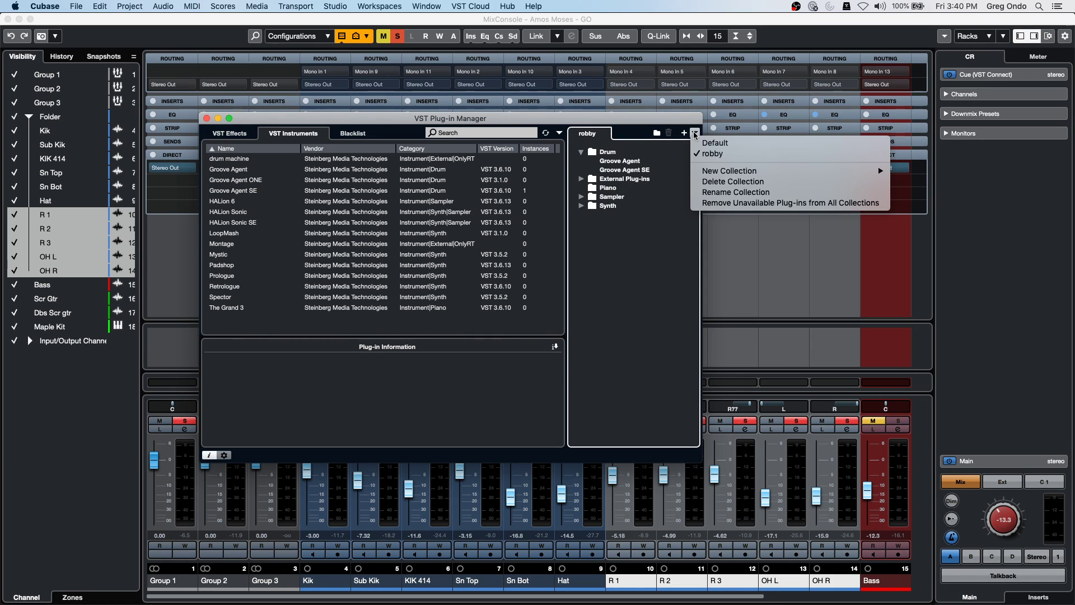
left_click(712, 143)
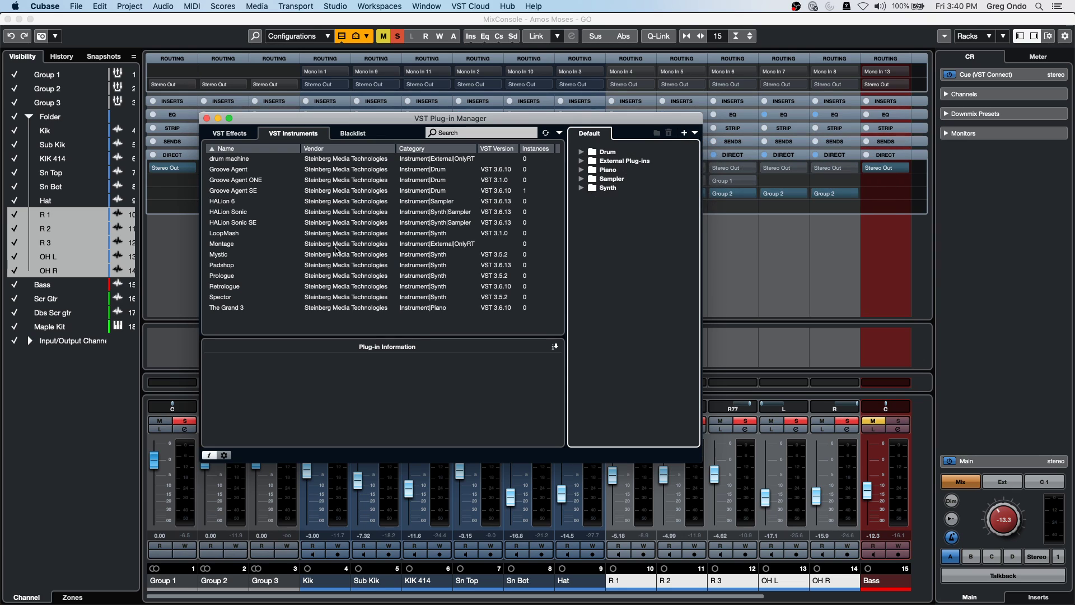
Step: Switch to Finder, move its window aside and locate Cubase 10.5 in the Applications folder
mouse_move(289, 603)
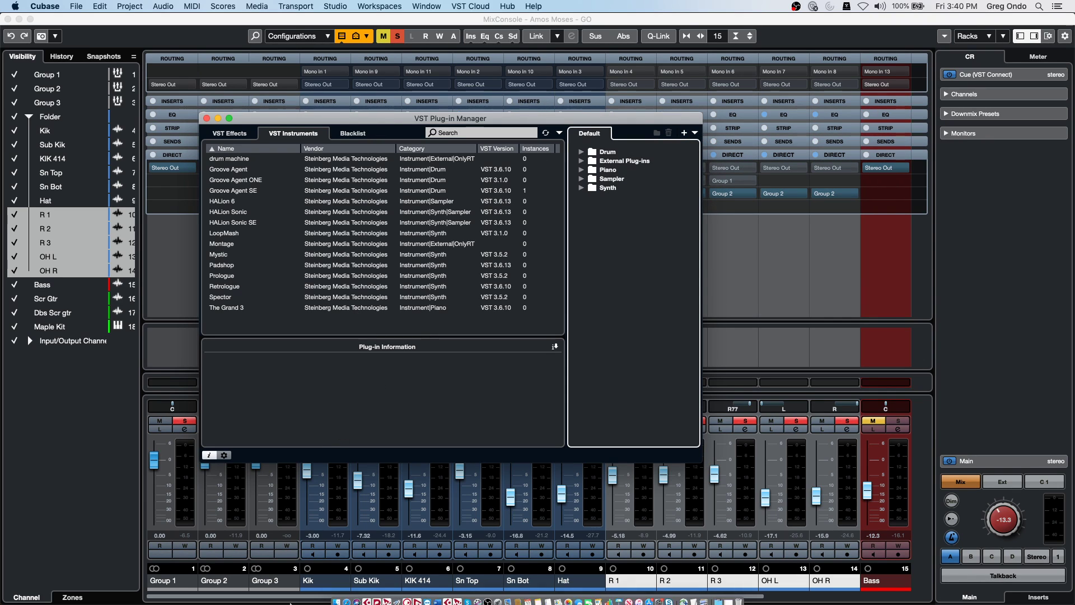
left_click(337, 599)
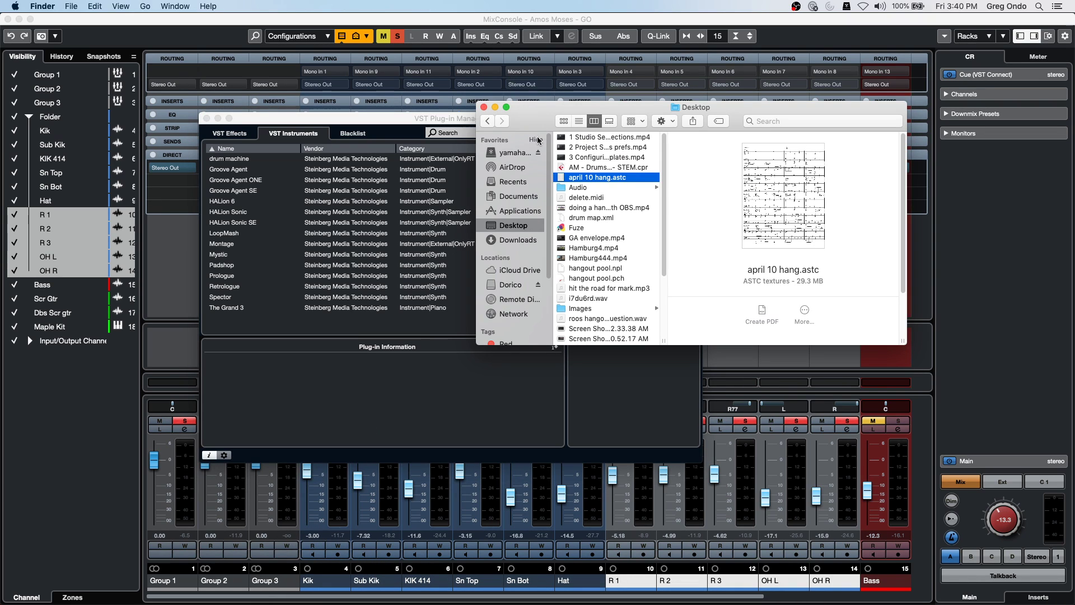
left_click_drag(542, 106, 210, 145)
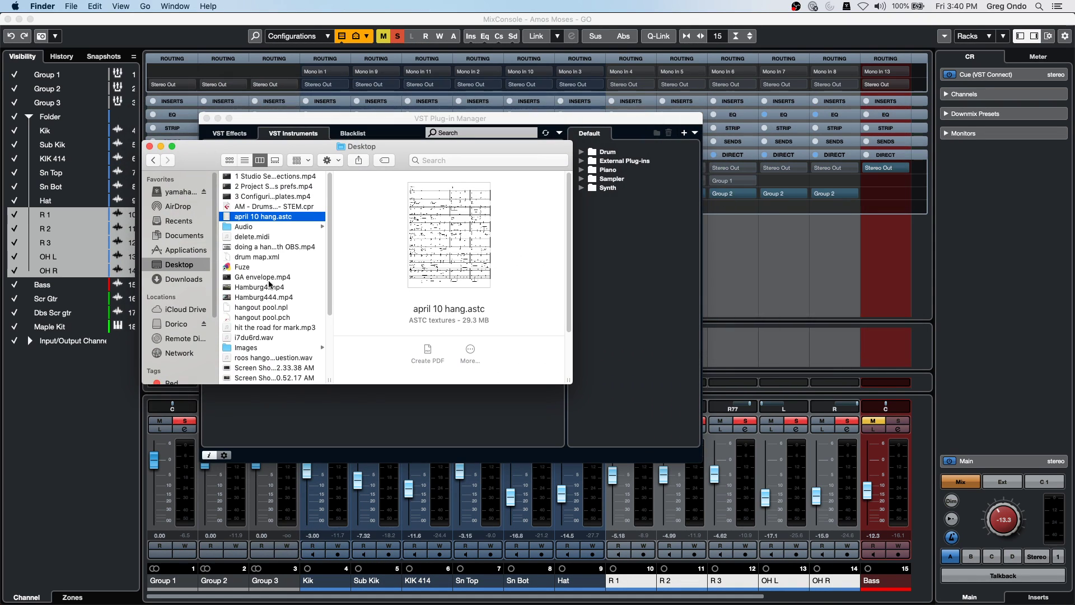
left_click(187, 250)
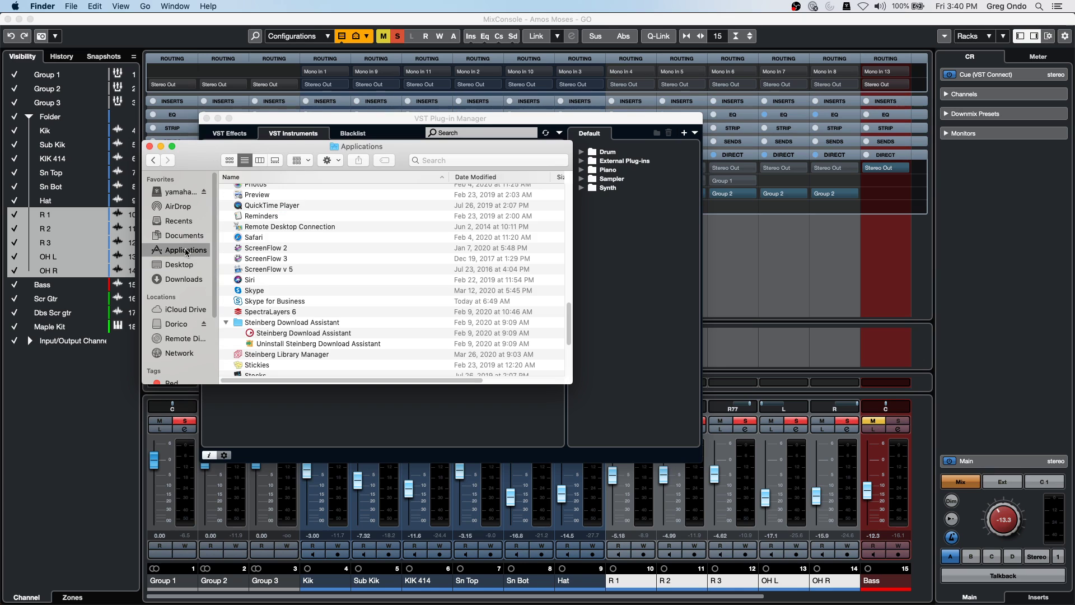
scroll(278, 254, "down", 1)
scroll(278, 254, "up", 15)
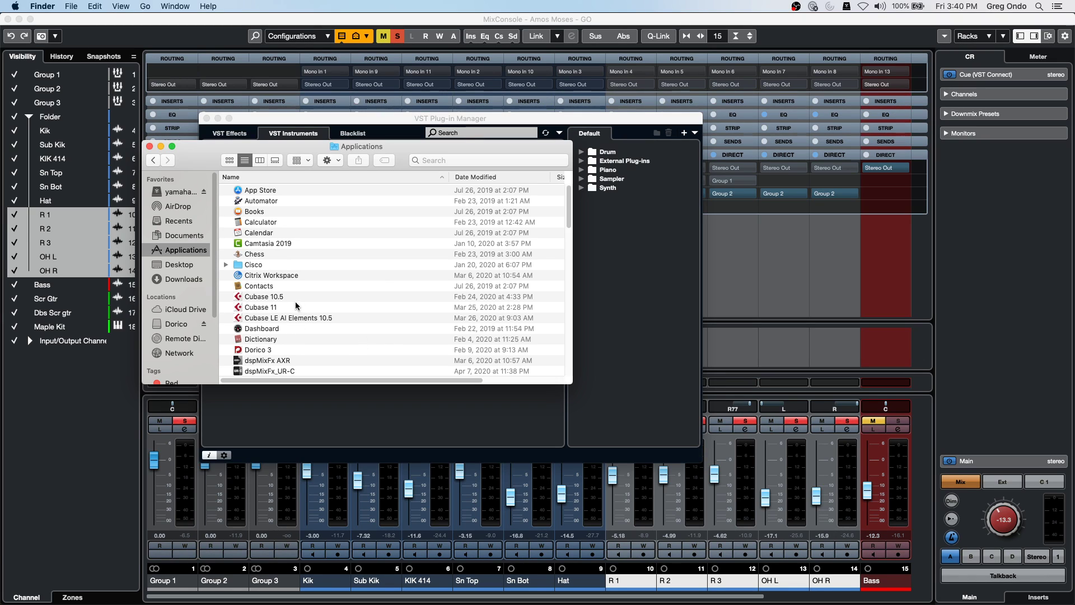
left_click(264, 298)
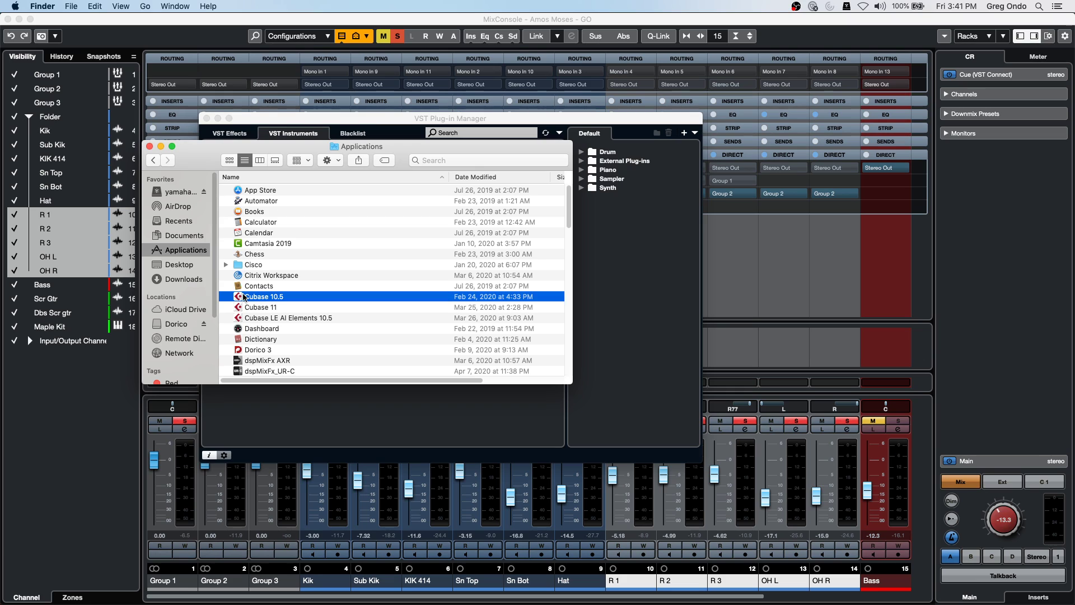
Step: Show the package contents of Cubase 10.5, examine the plug-ins in its Contents > VST3 folder, and close the Finder window
right_click(273, 299)
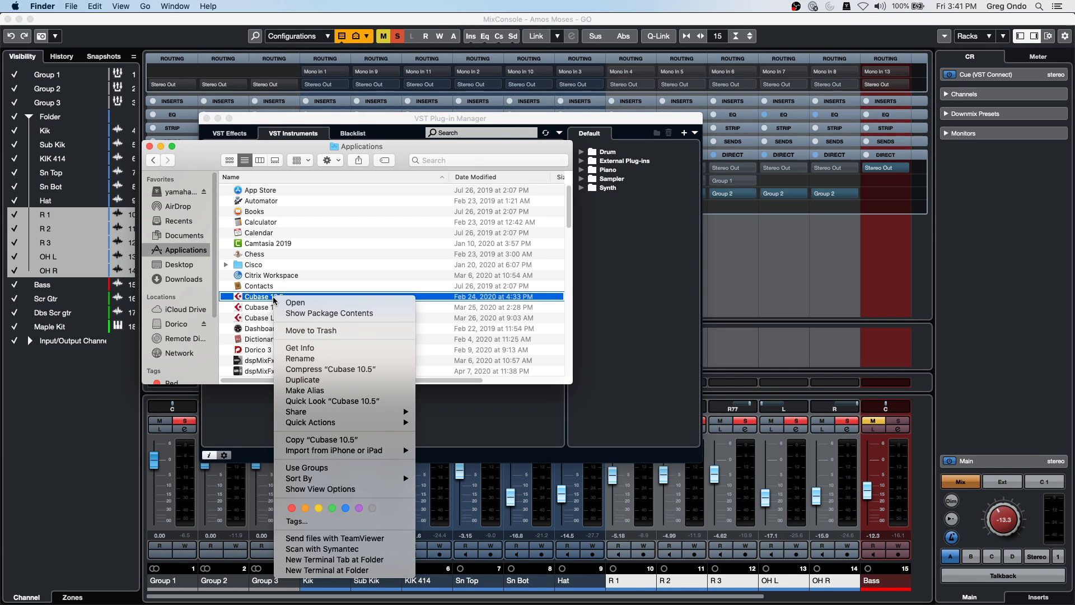
left_click(302, 313)
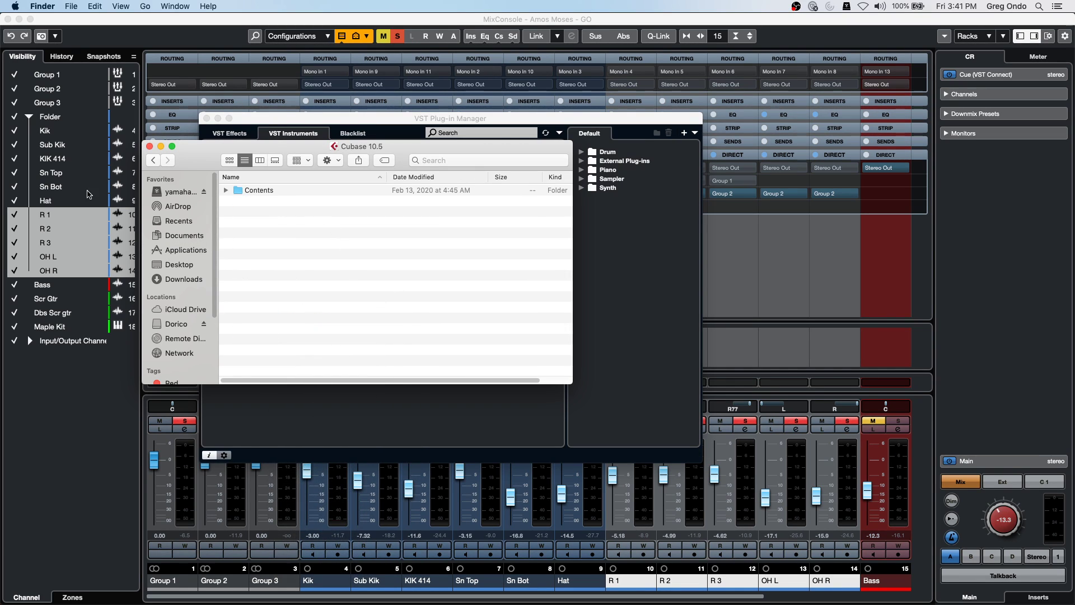
left_click(226, 189)
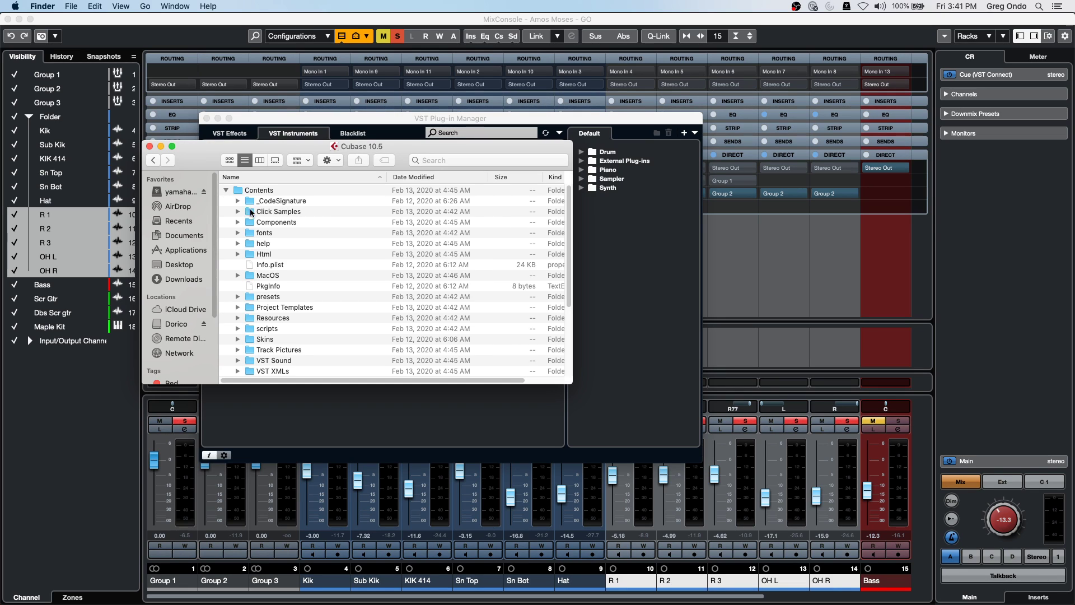
scroll(331, 313, "down", 2)
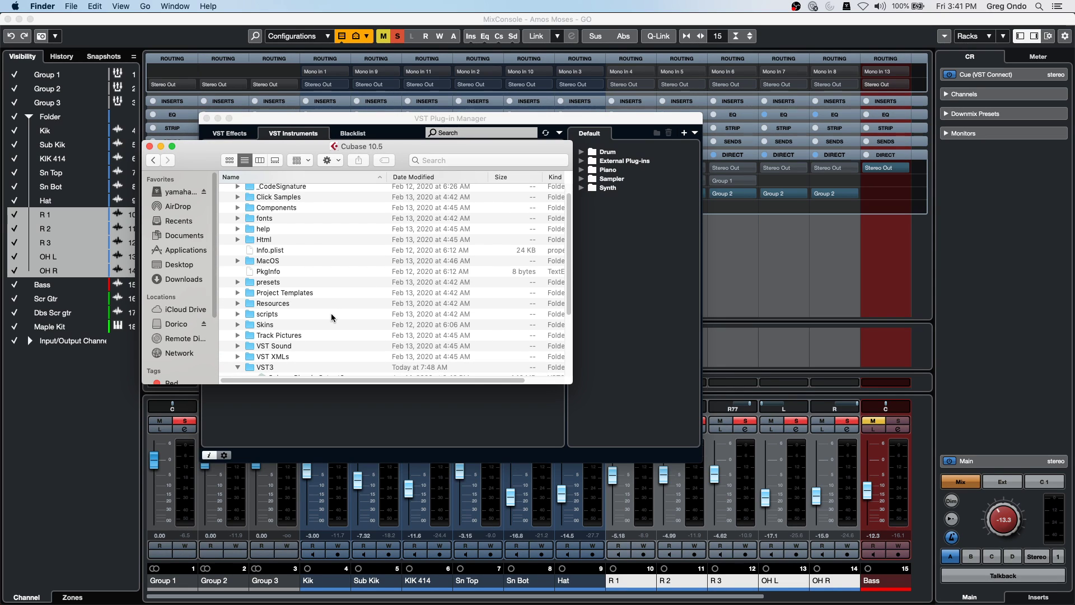
scroll(367, 325, "down", 2)
scroll(368, 325, "down", 4)
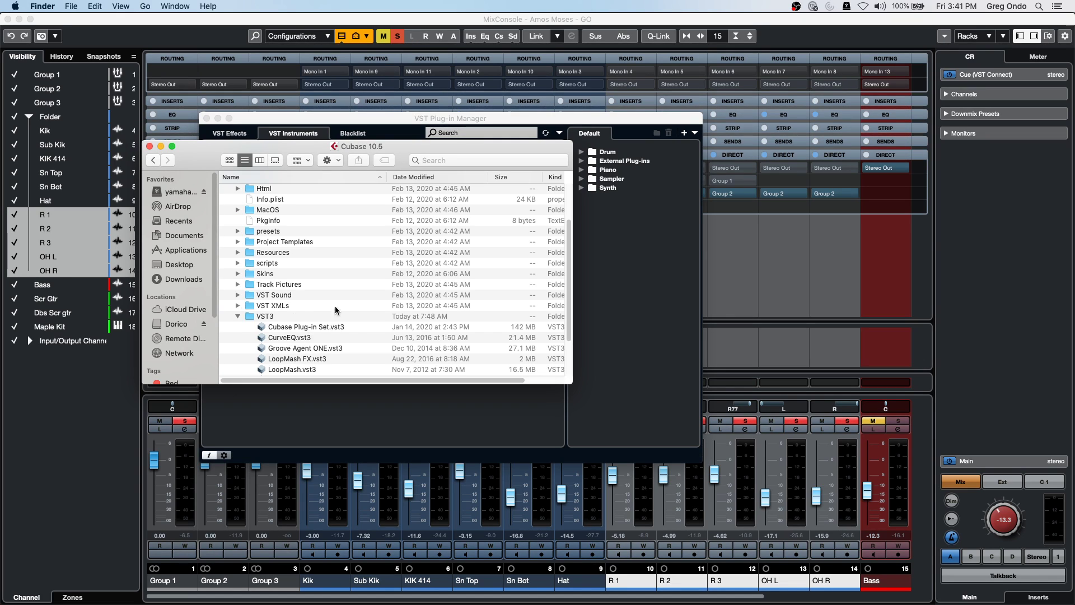
left_click(149, 147)
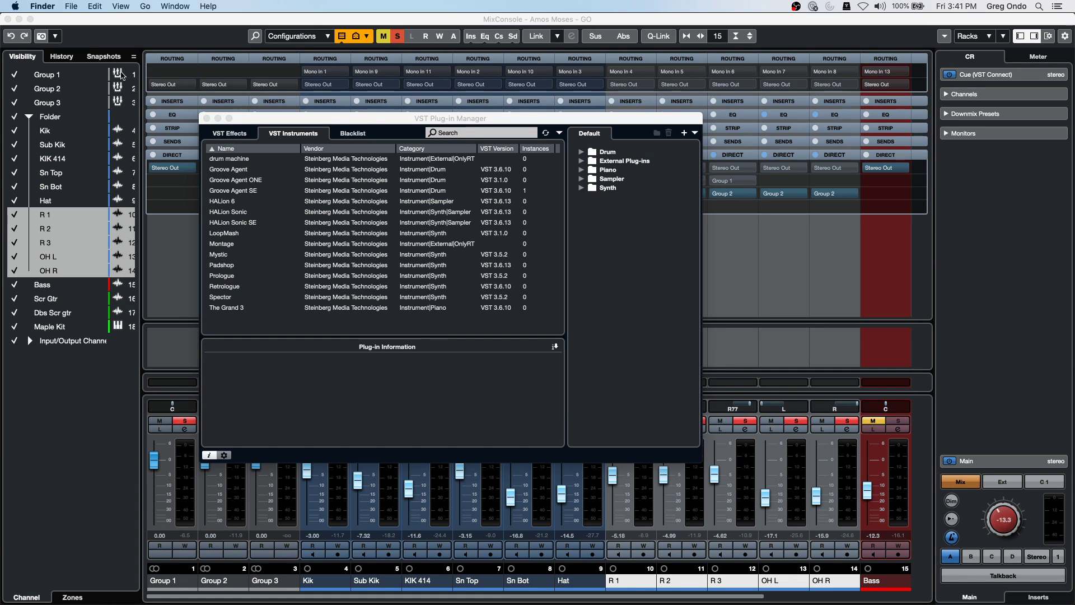
Step: Close the VST Plug-in Manager and the MixConsole window, and open the recent project UpstreamC9.cpr
left_click(206, 119)
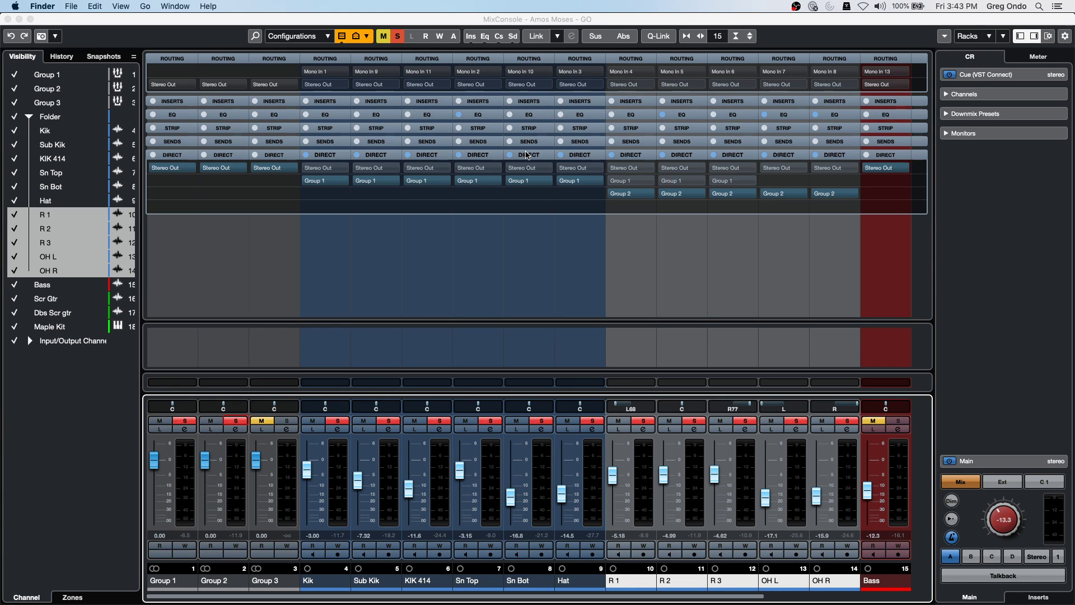
left_click(7, 19)
left_click(73, 7)
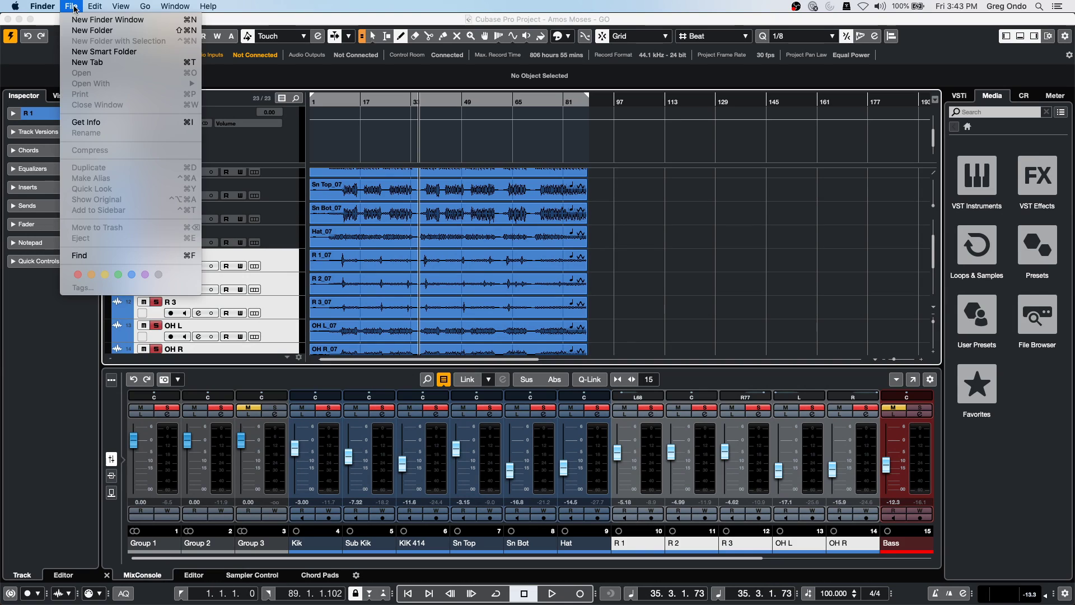
left_click(332, 146)
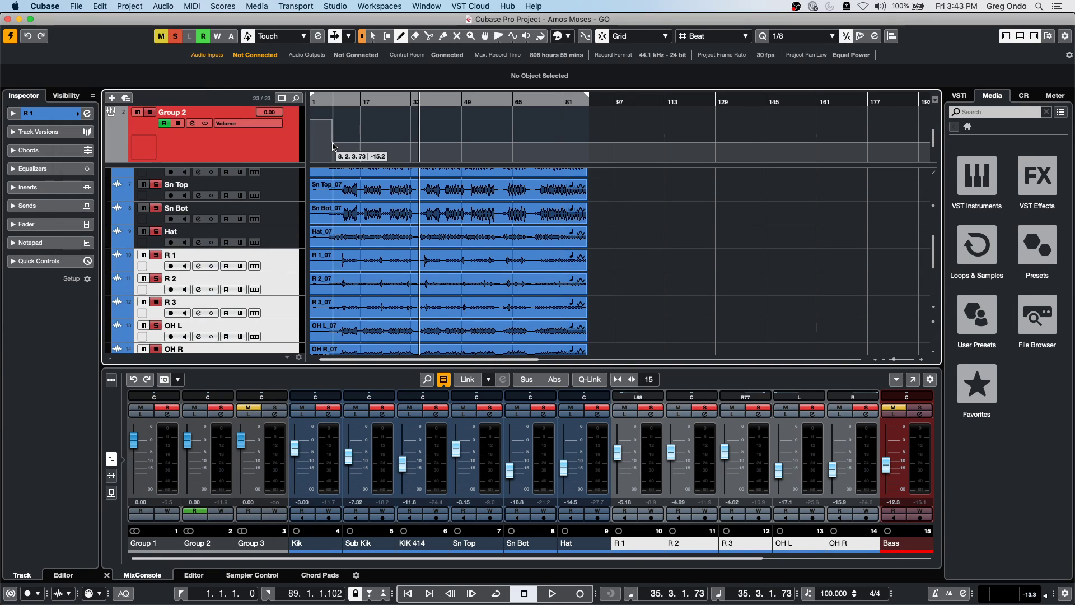
left_click(76, 6)
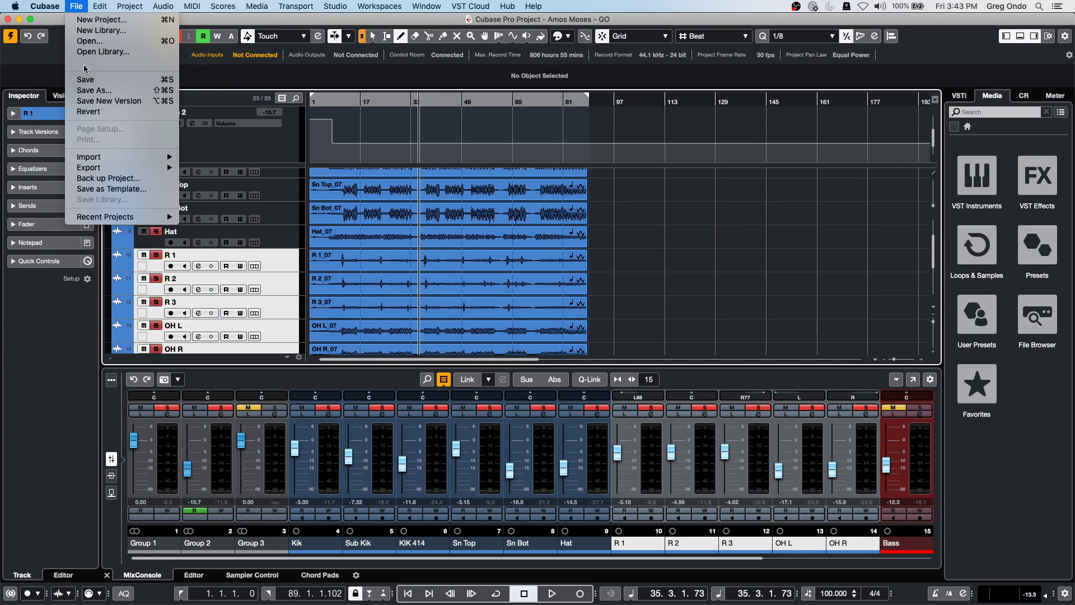
mouse_move(107, 215)
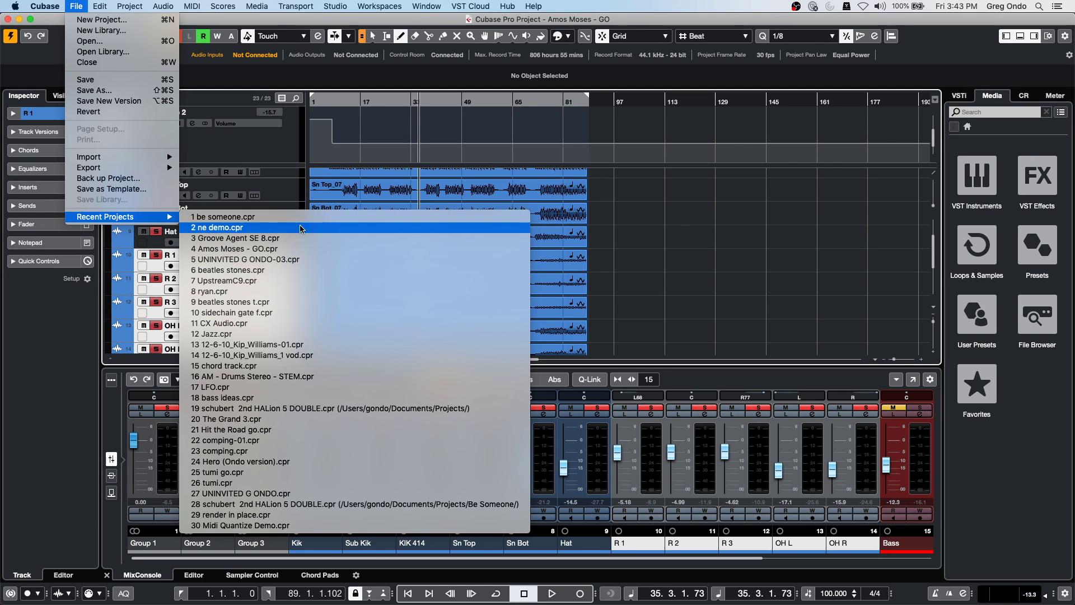
left_click(230, 281)
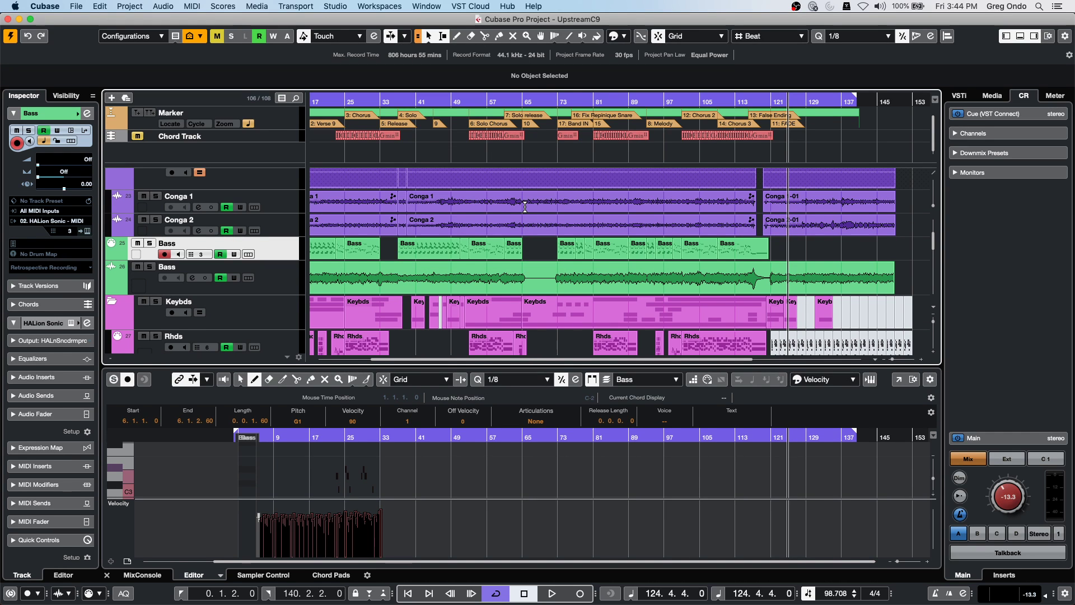
Step: Start playback from bar 3 and solo the Bass MIDI track
scroll(491, 246, "down", 5)
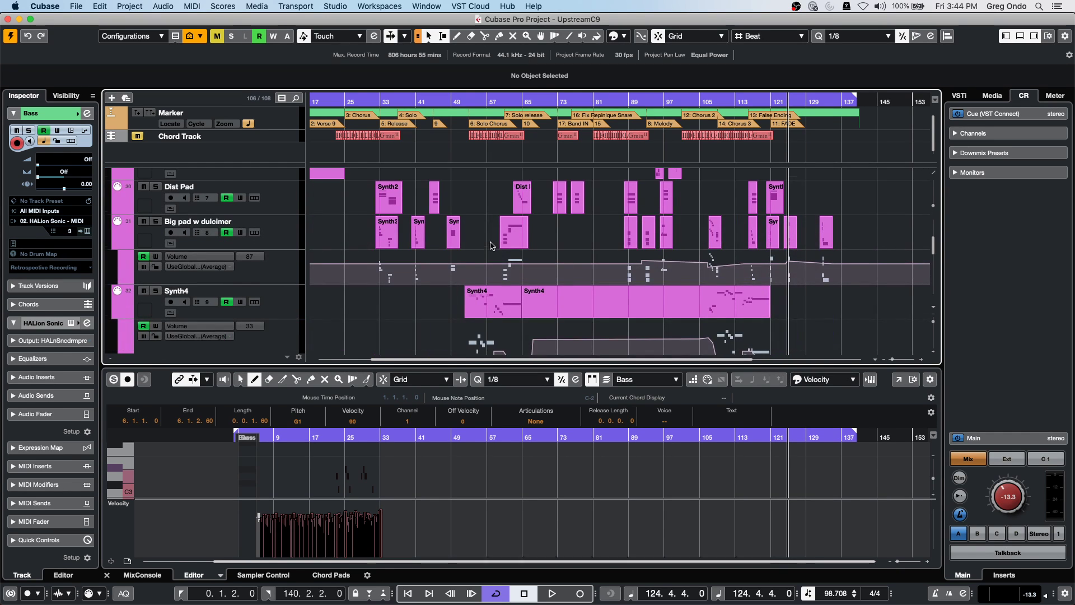
scroll(491, 247, "up", 5)
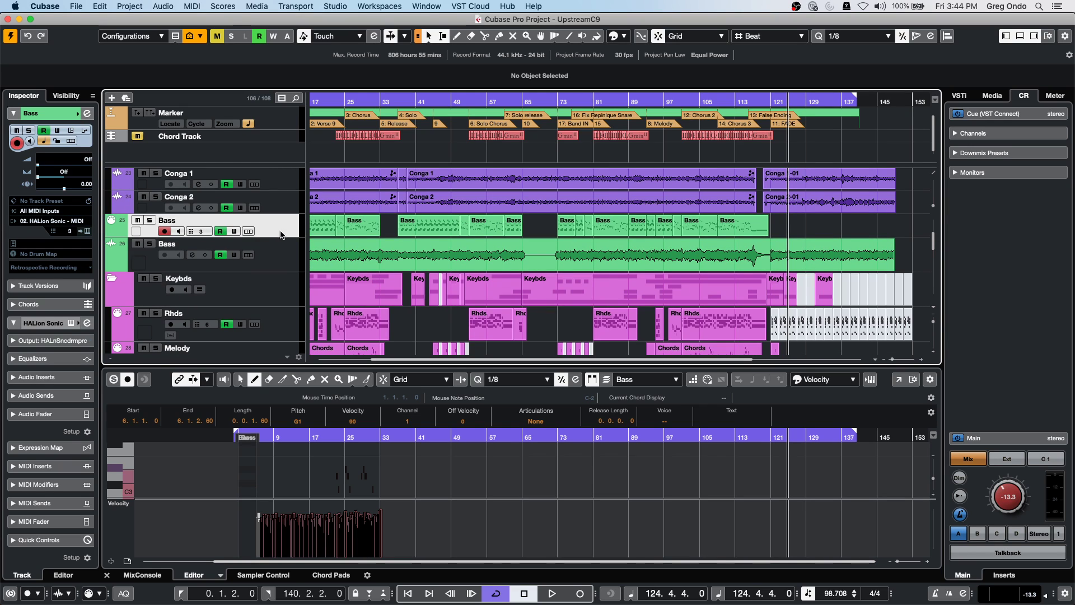
mouse_move(335, 99)
left_mouse_down()
mouse_move(281, 99)
mouse_move(334, 100)
mouse_move(327, 93)
left_mouse_up()
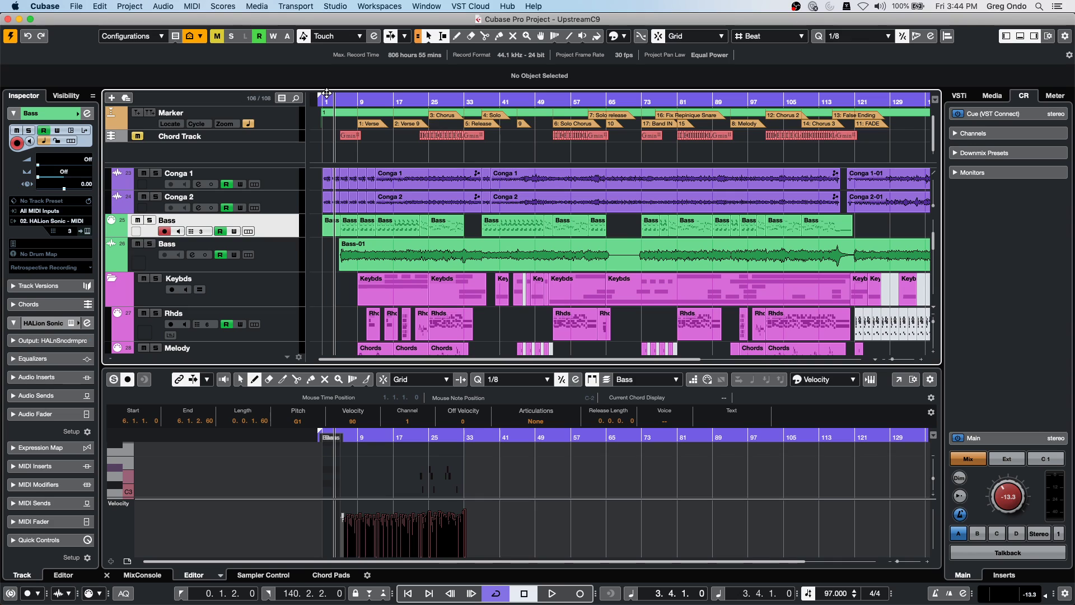
key("space")
key("s")
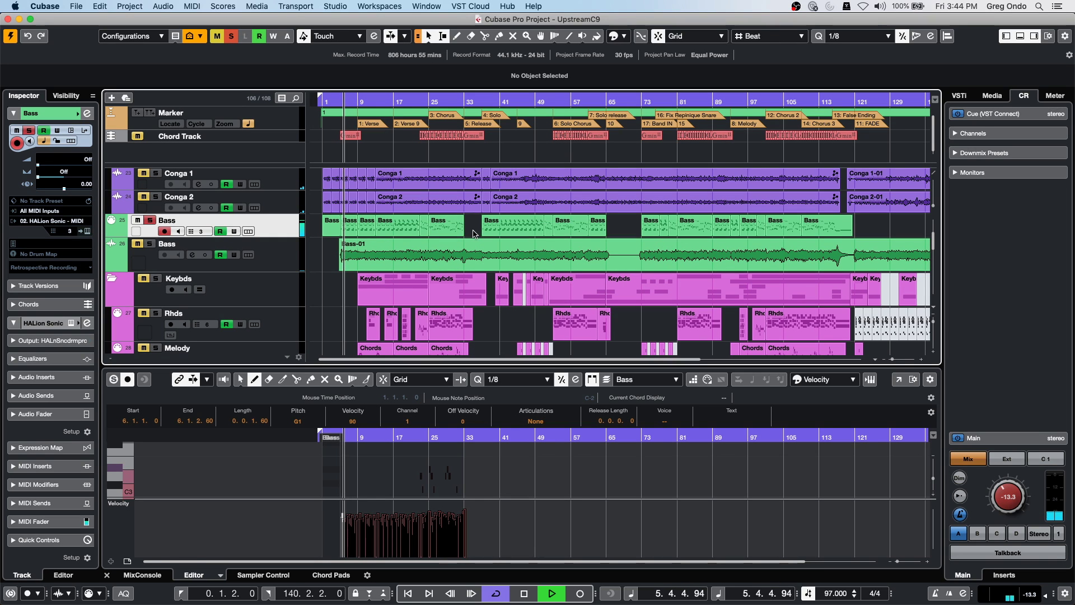
Step: Open the Bass MIDI parts before bar 33 in the Score Editor and show their rhythmic slashes as regular notation
left_click_drag(474, 233, 327, 239)
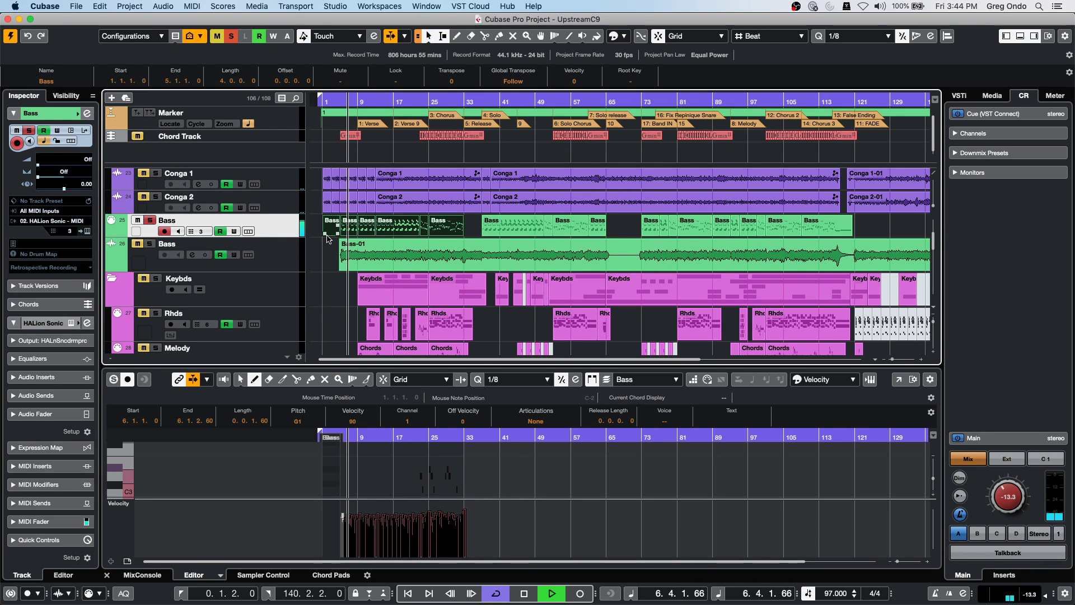
key("super+r")
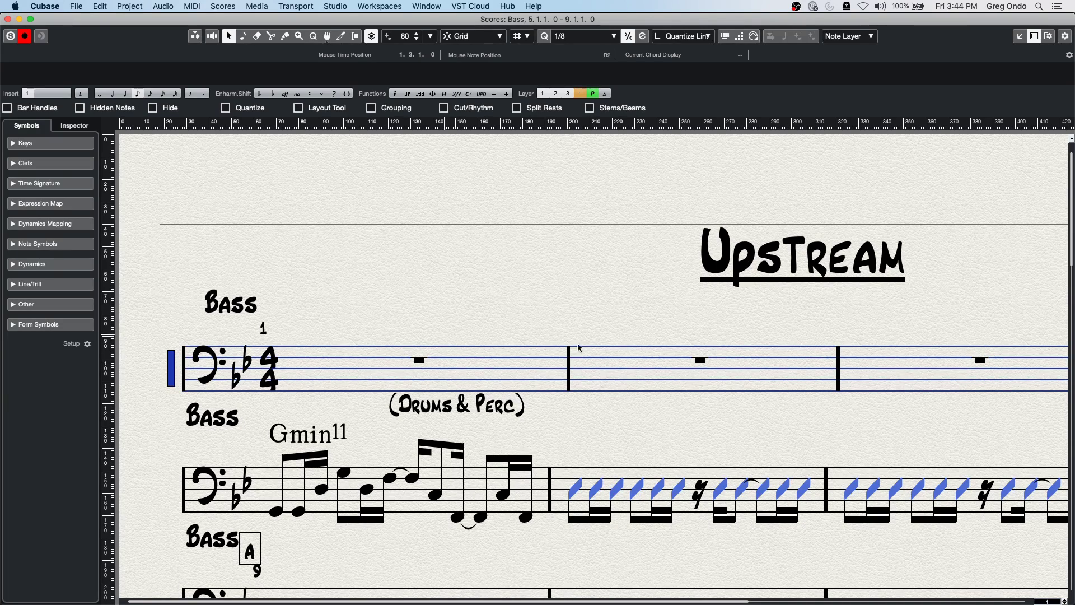
left_click(226, 6)
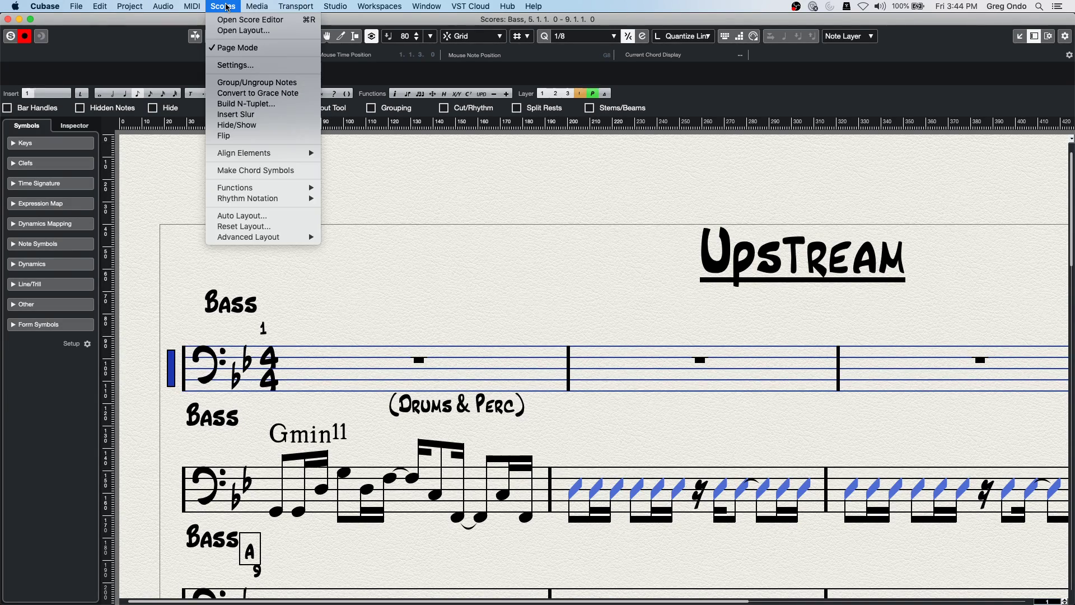
mouse_move(203, 9)
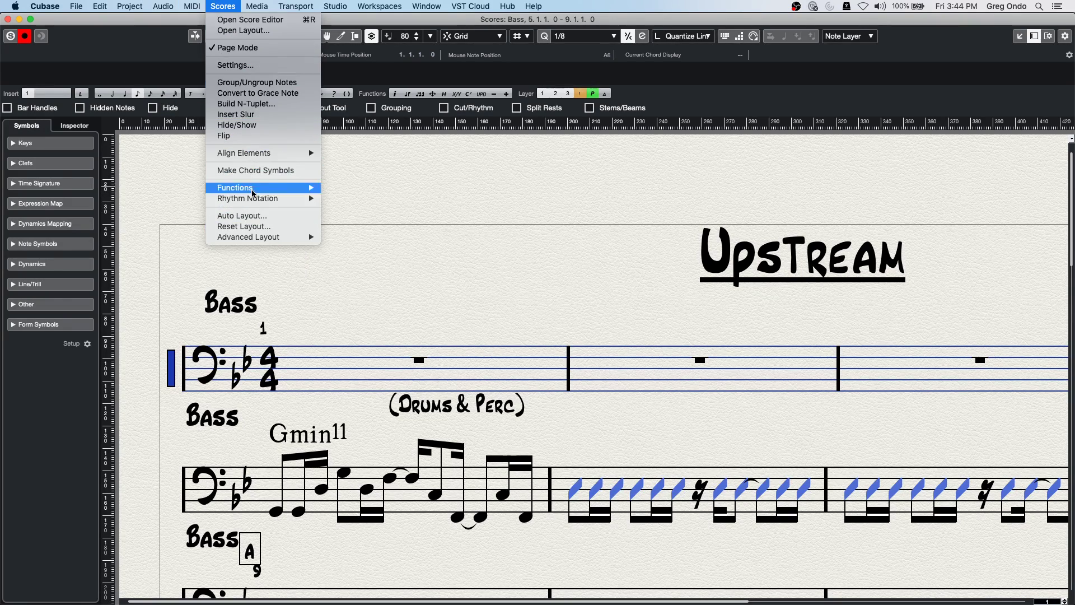
mouse_move(252, 200)
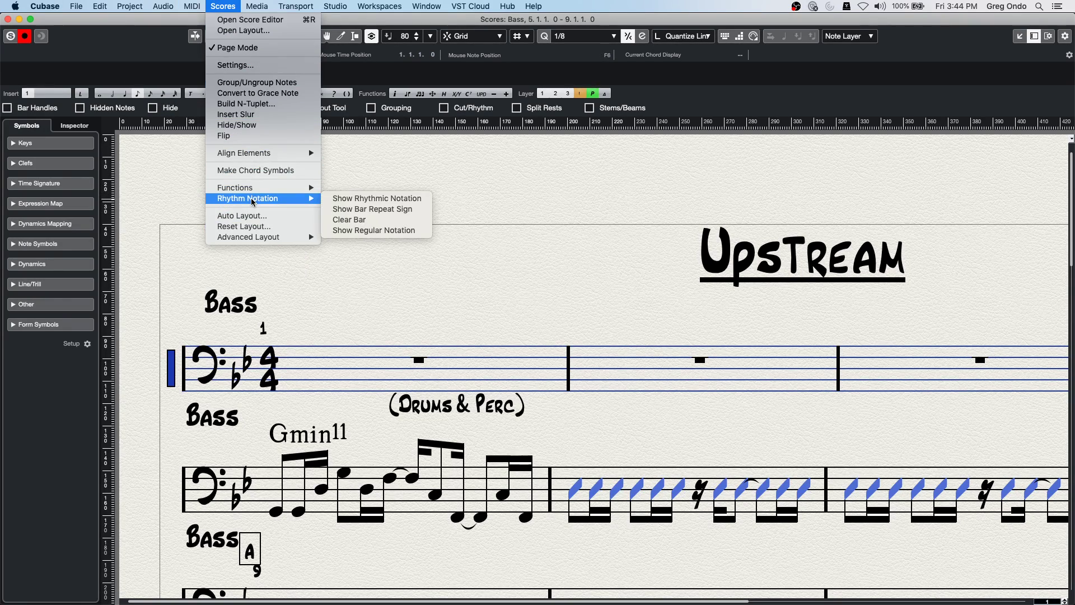
left_click(354, 231)
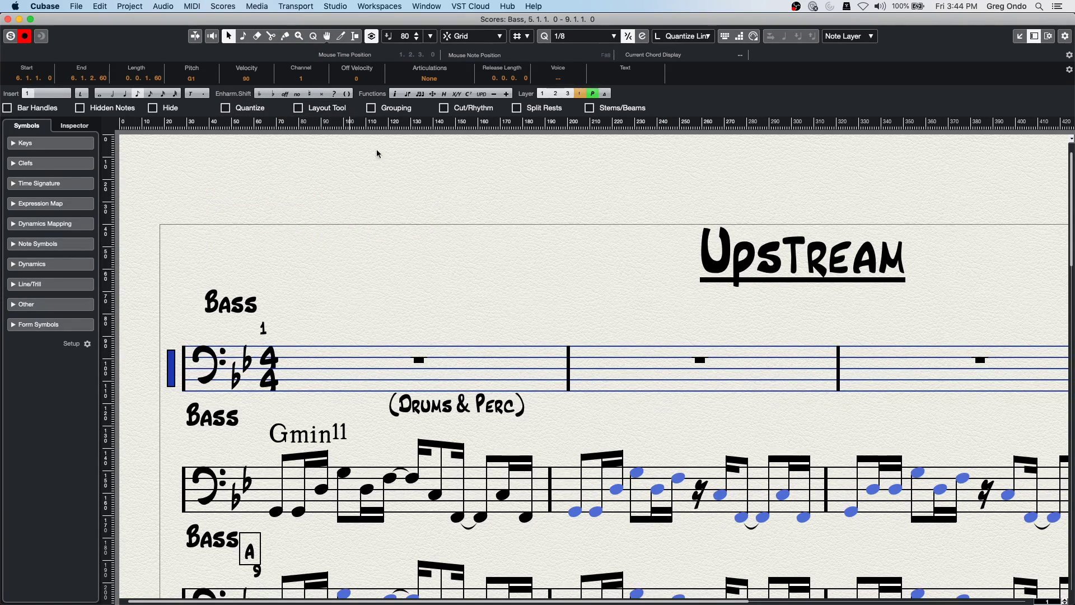
Step: Select the bass notes from the second bar of the Gmin11 line onward and show them as rhythmic notation
scroll(447, 294, "down", 3)
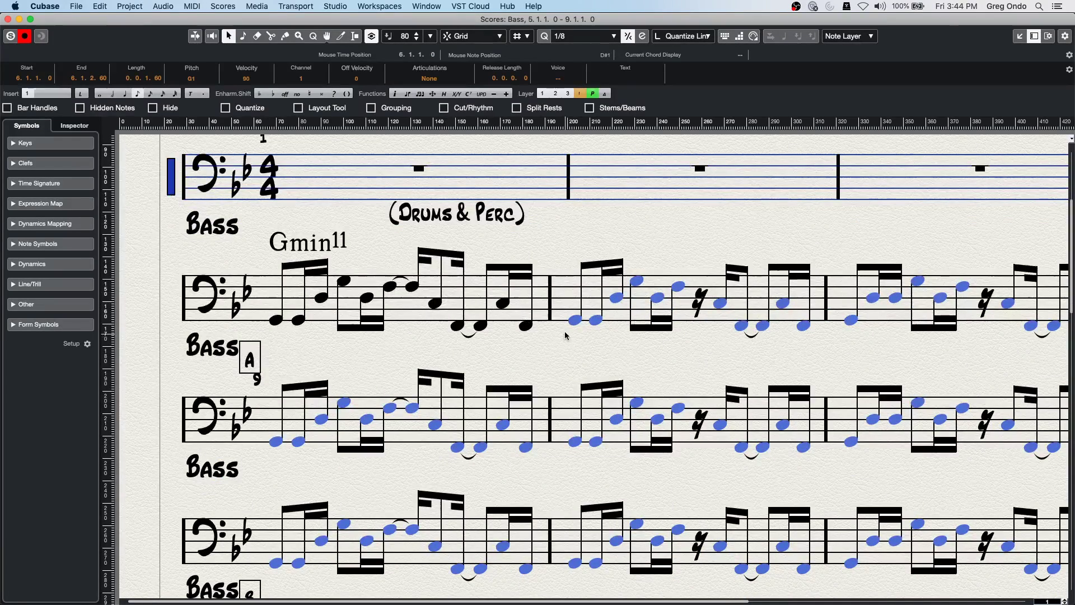
left_click(589, 332)
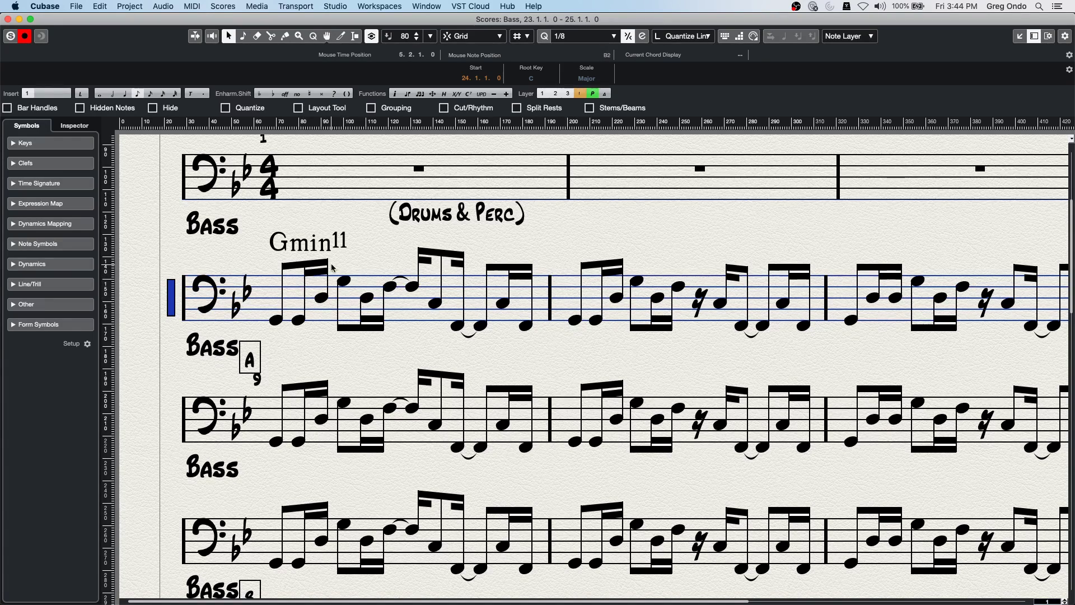
double_click(578, 322, "shift")
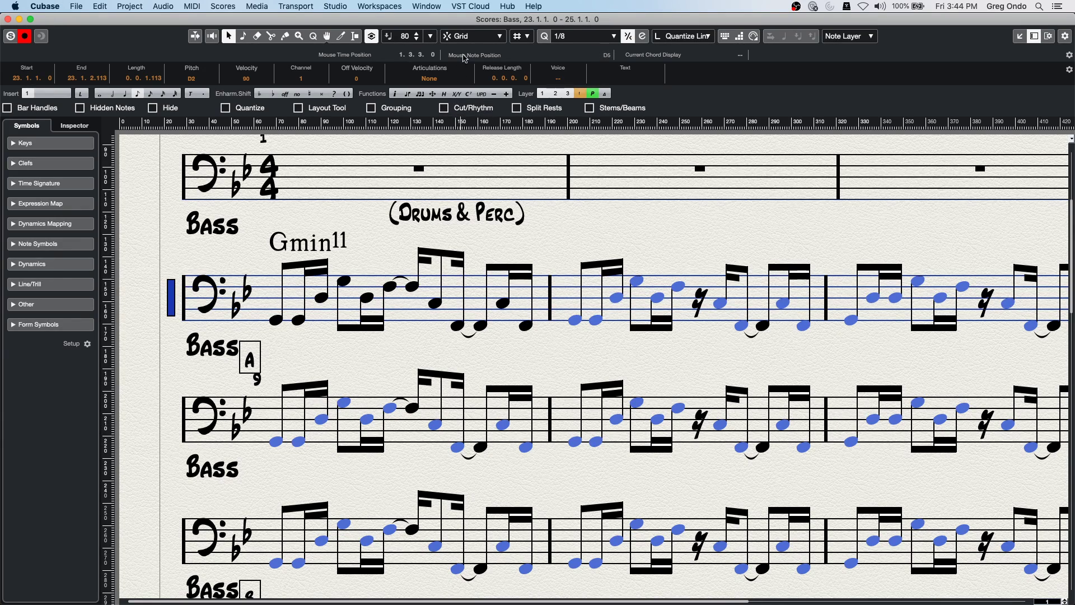
left_click(222, 6)
mouse_move(258, 198)
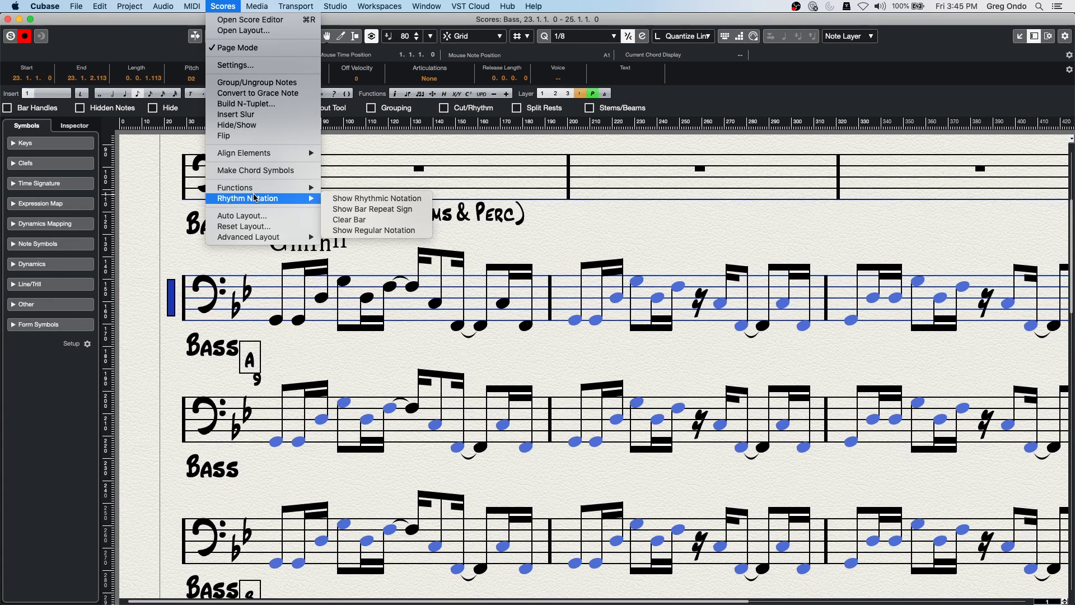
left_click(416, 198)
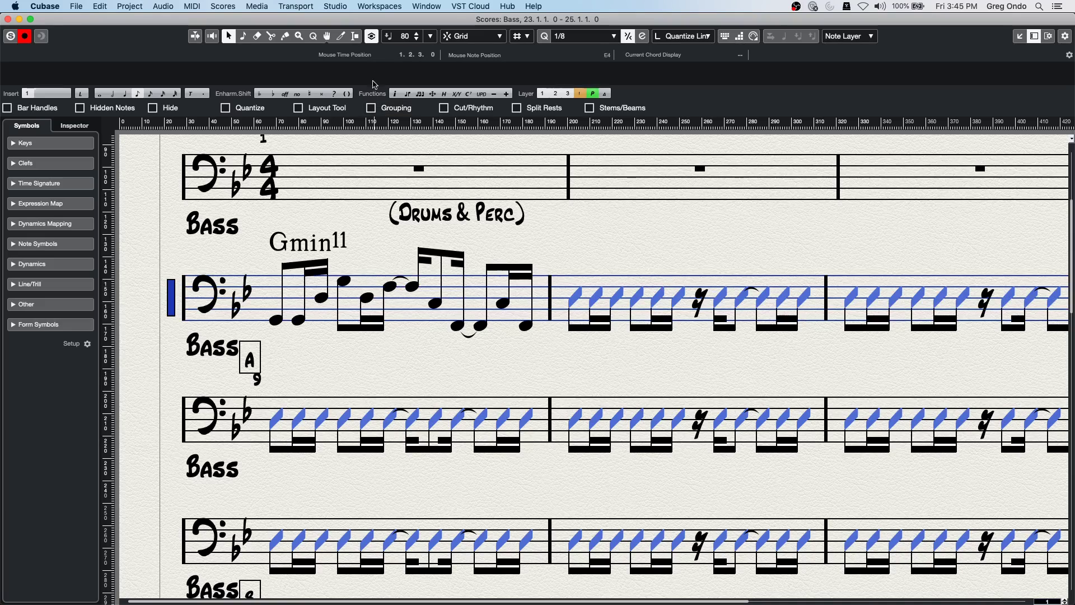
Step: Show the selected bass notes after the first Gmin11 bar as bar repeat signs and review the following lines of the score
left_click(222, 6)
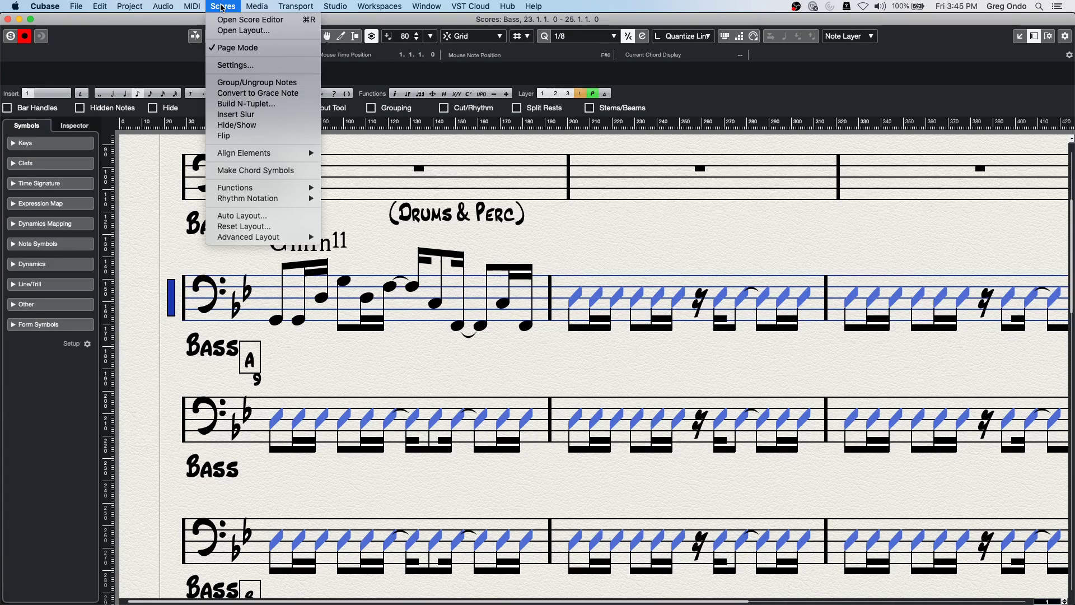
mouse_move(269, 199)
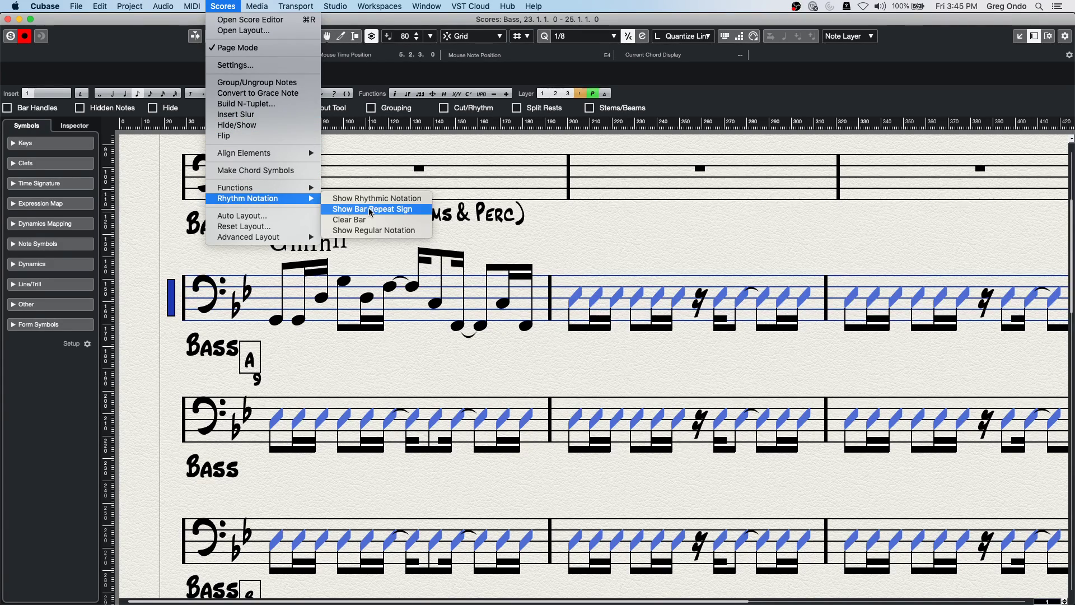
left_click(371, 211)
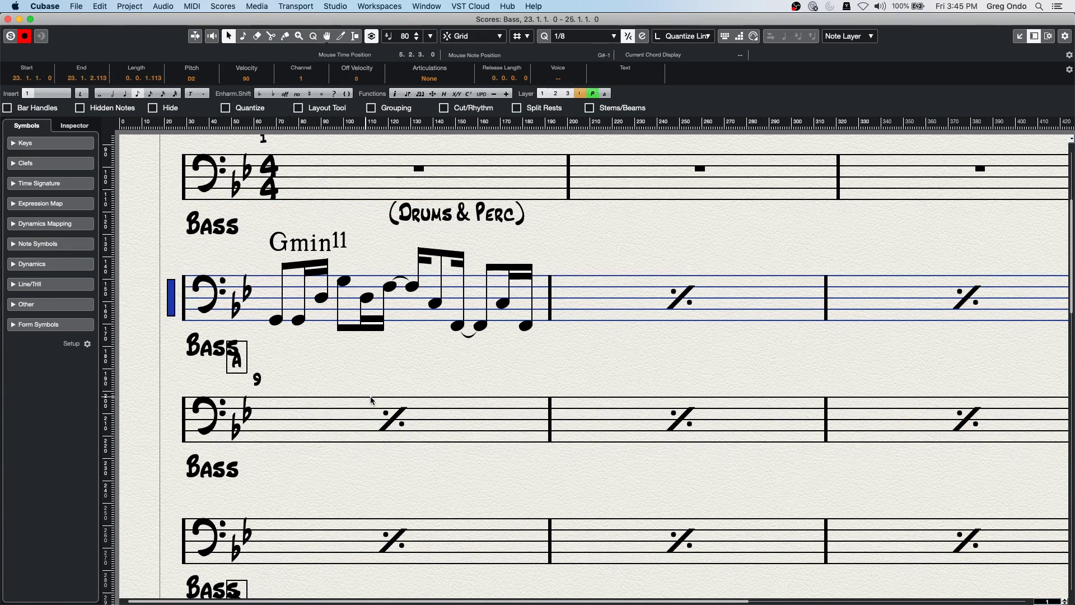
scroll(371, 401, "down", 10)
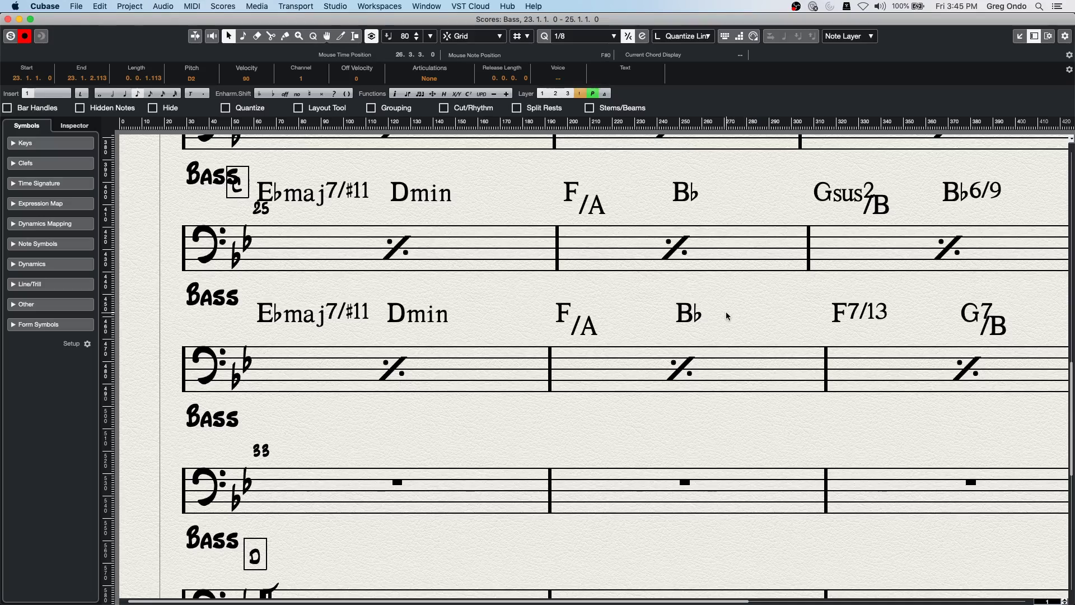
scroll(722, 310, "up", 8)
scroll(667, 330, "up", 2)
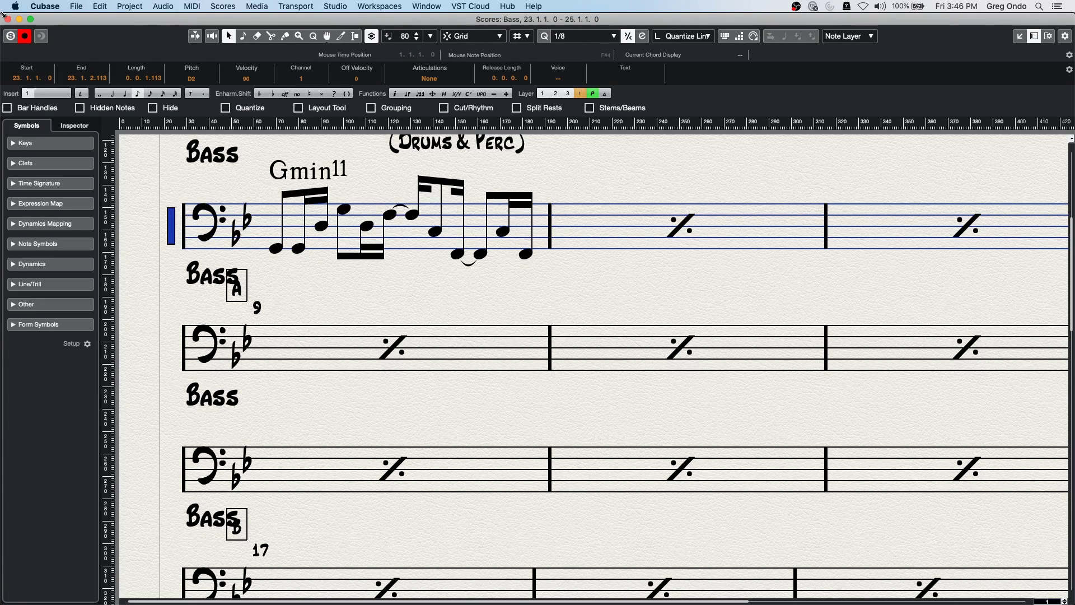
Step: Close the Score Editor and create a new empty project, choosing its location when prompted
left_click(8, 20)
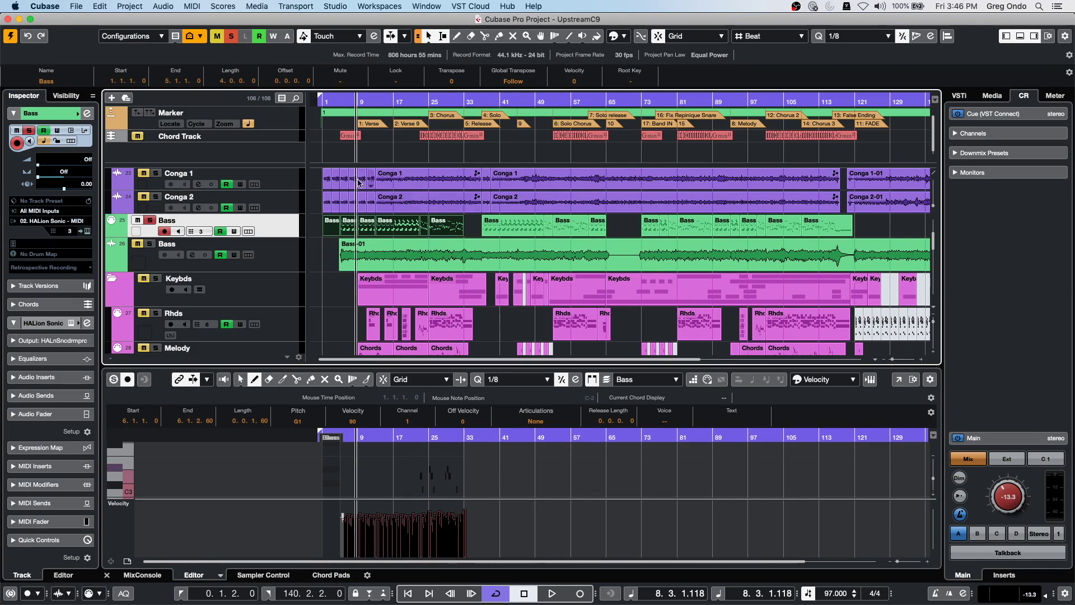
left_click(74, 6)
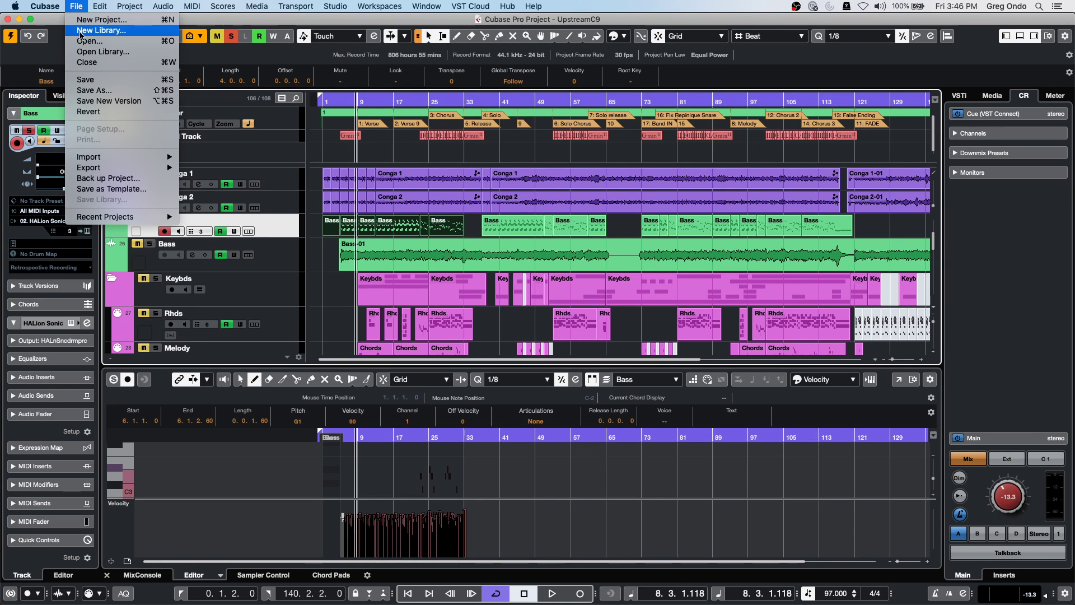
mouse_move(15, 4)
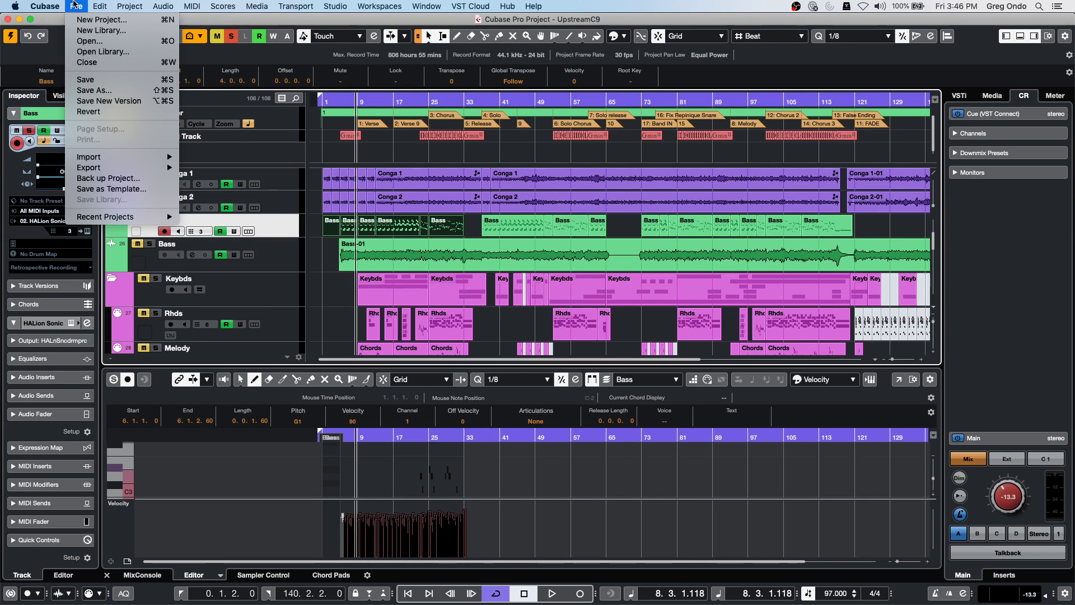
left_click(84, 20)
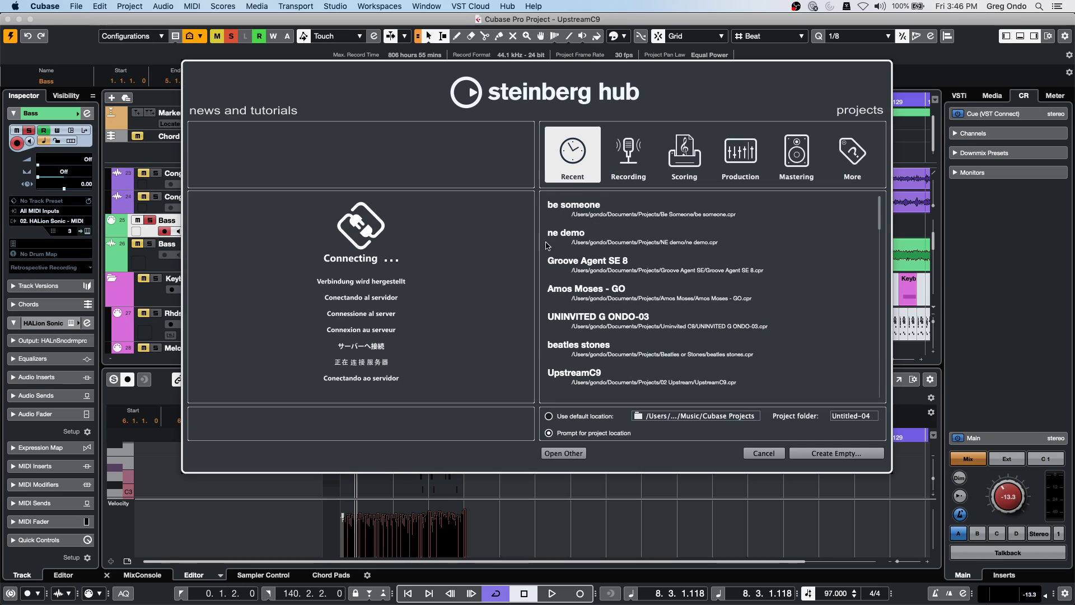
left_click(836, 453)
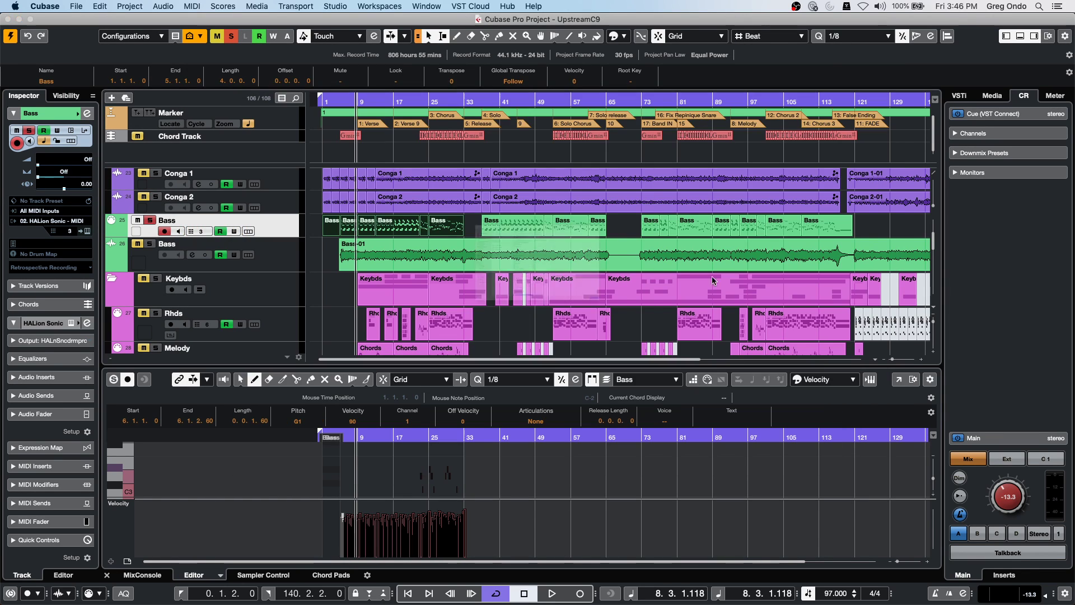
left_click(843, 455)
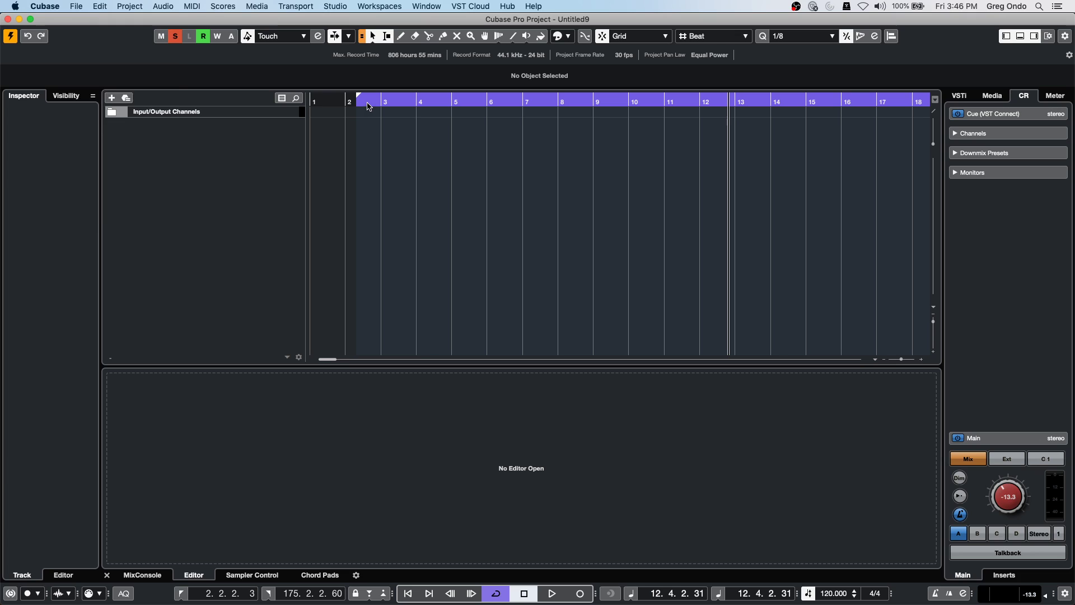
Step: Add eight stereo audio tracks with the Stereo bus as audio input
right_click(200, 148)
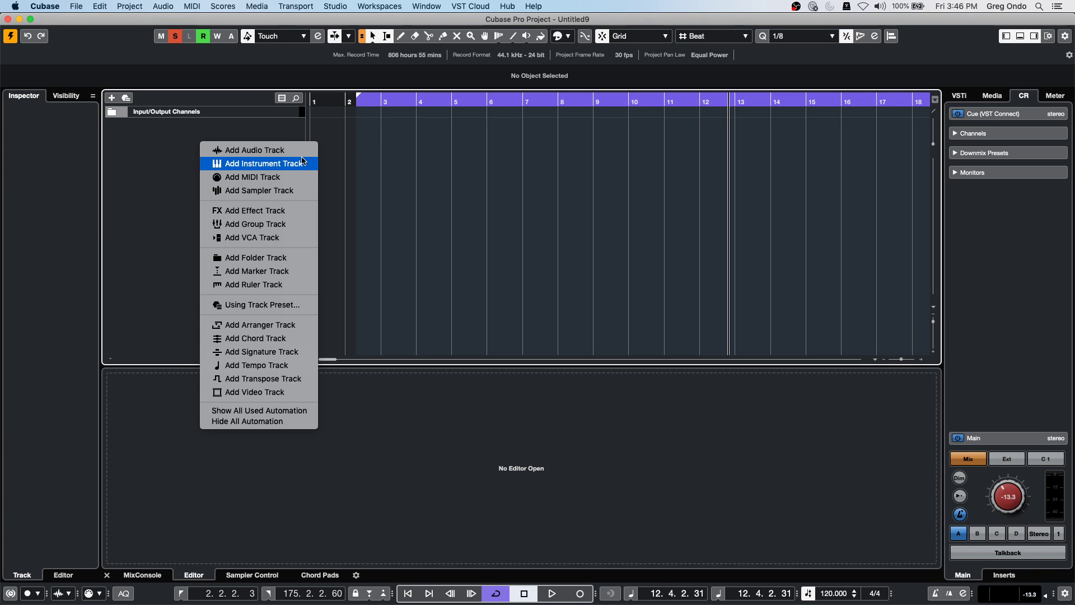
left_click(286, 150)
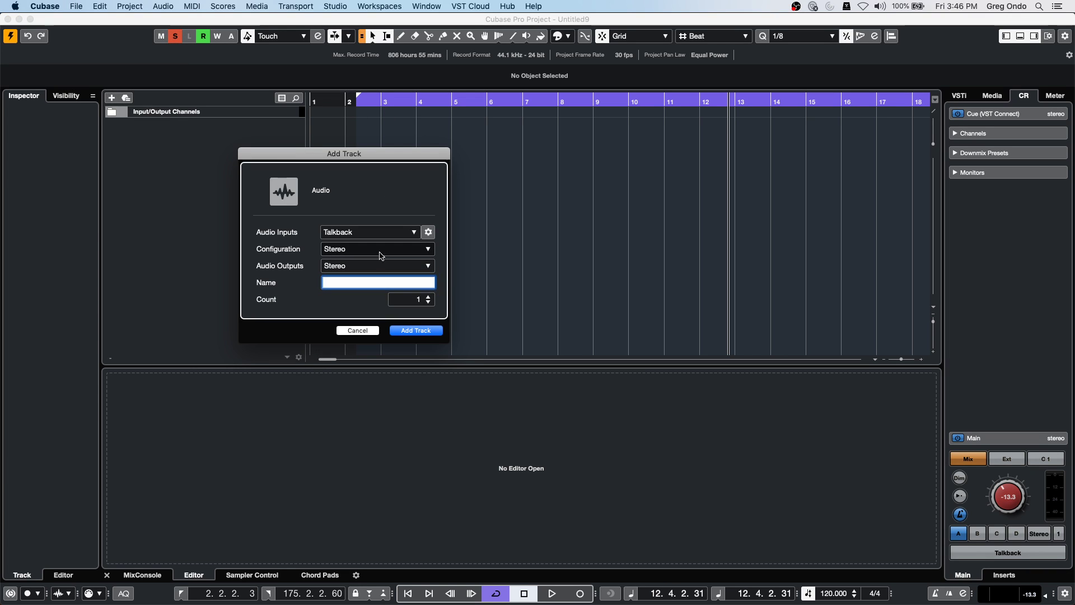
left_click(373, 233)
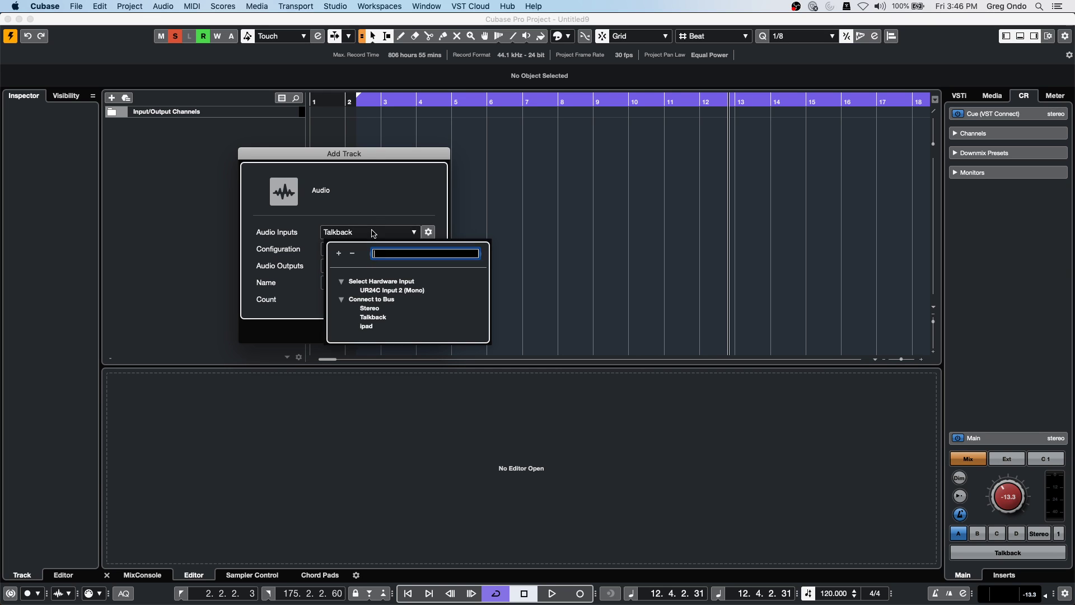
left_click(377, 307)
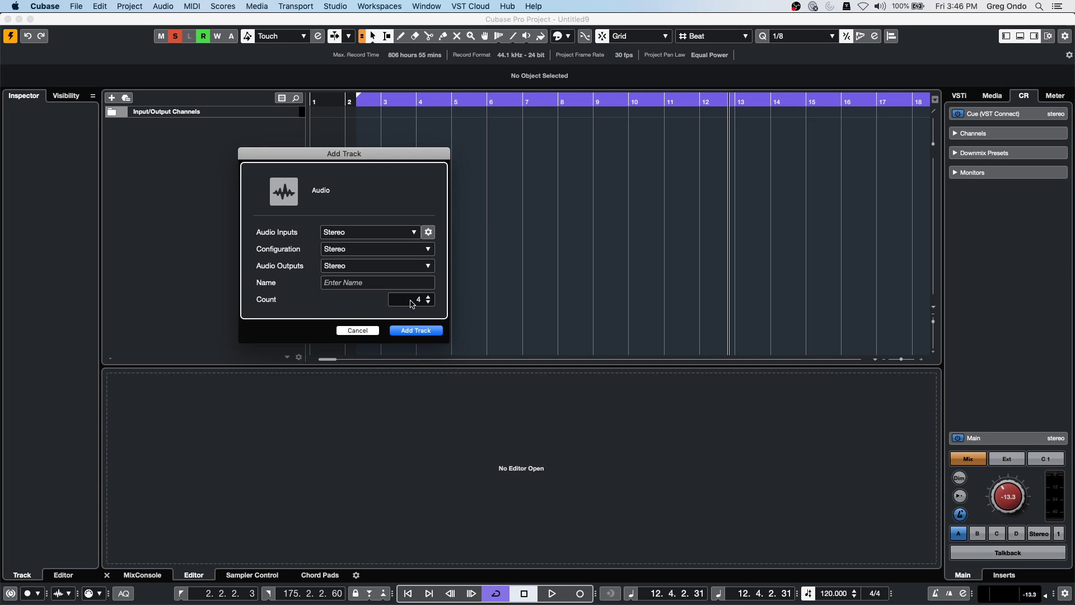
left_click(412, 304)
type("8")
key("Return")
left_click(393, 330)
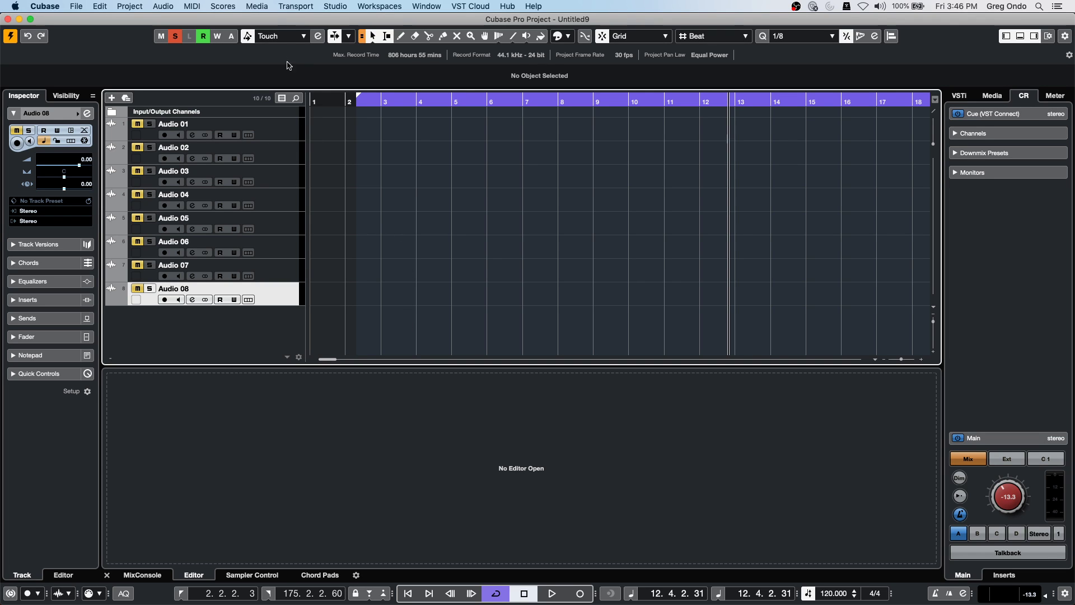
Step: Deactivate all solo states and move tracks Audio 01 through Audio 08 into a new folder
left_click(175, 37)
left_click(278, 130)
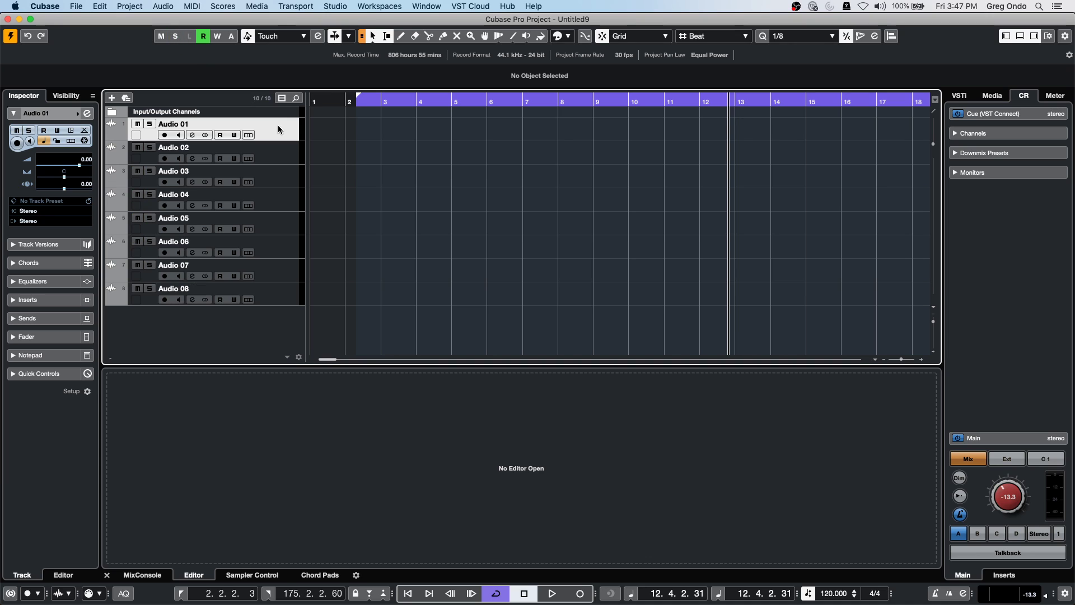
left_click(270, 289, "shift")
right_click(268, 230)
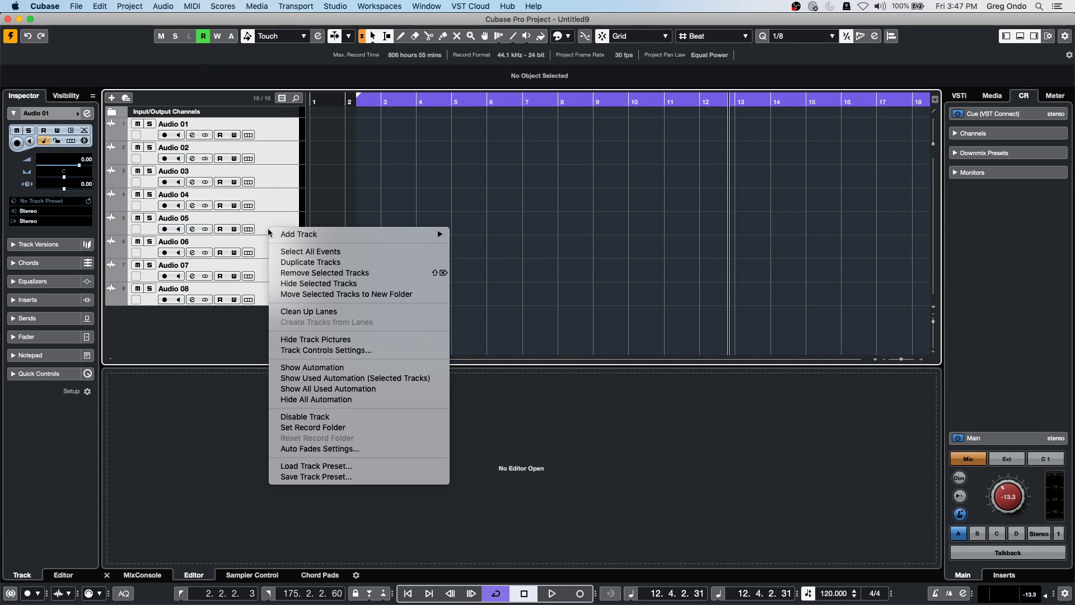
left_click(322, 294)
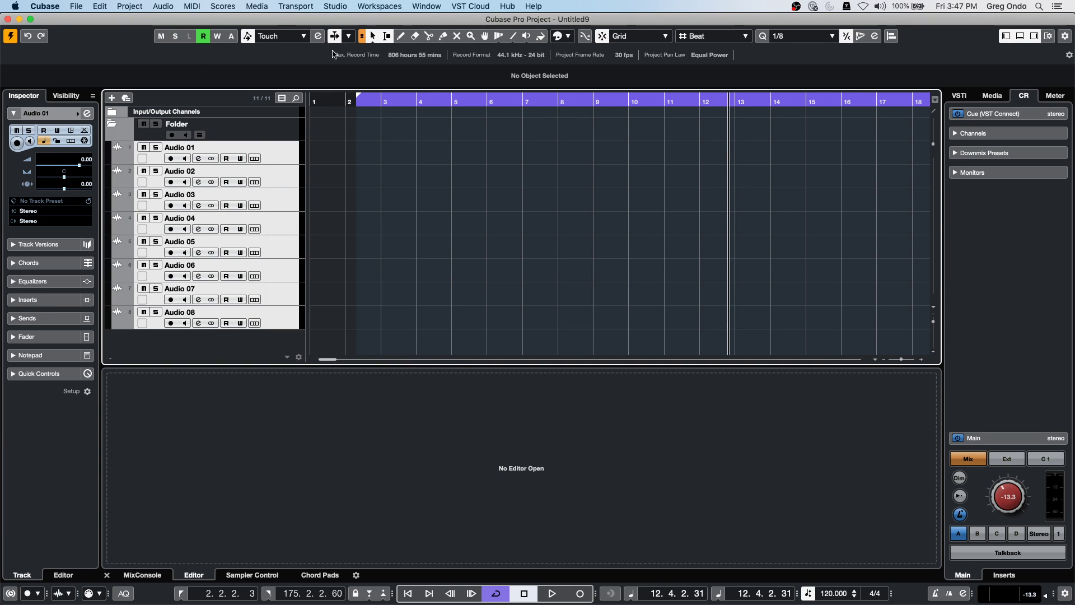
Step: Place the project cursor at bar 1 and enable monitoring and recording for all eight tracks through their folder track
left_click(287, 124)
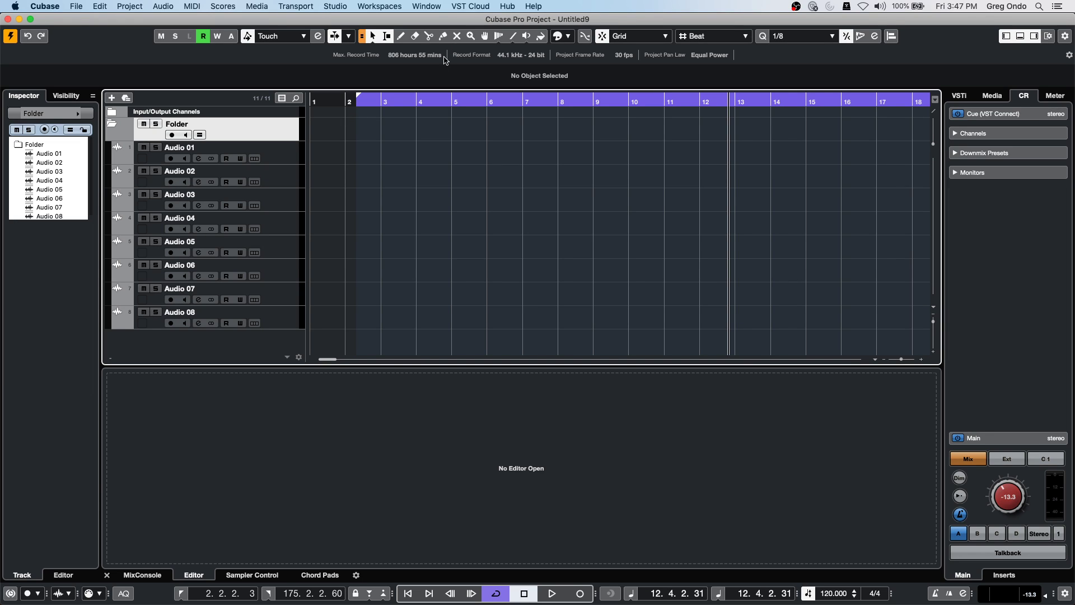
left_click(318, 100)
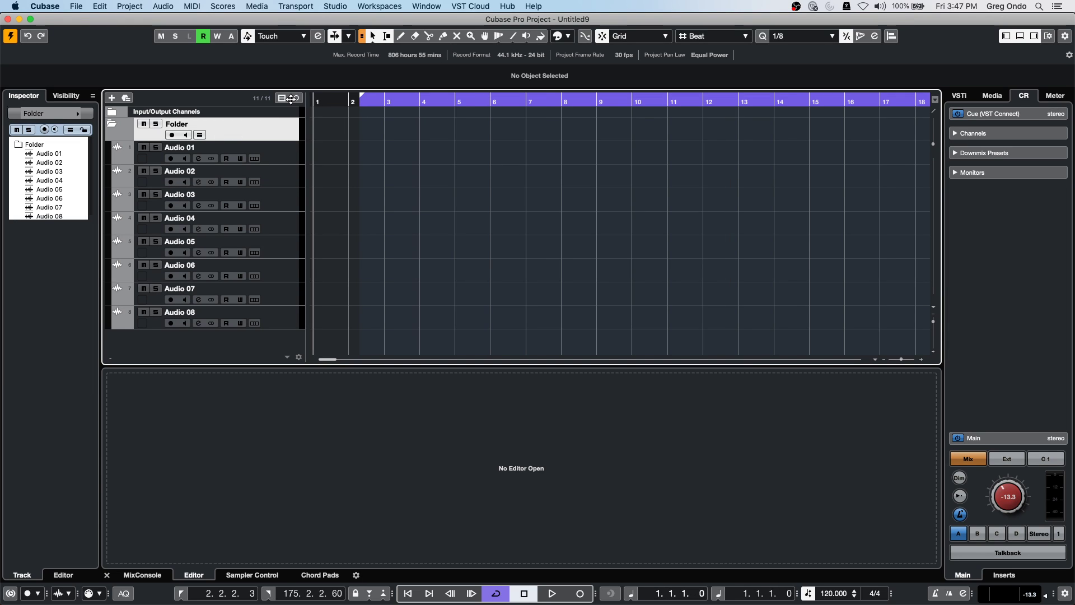
left_click(186, 134)
left_click(172, 136)
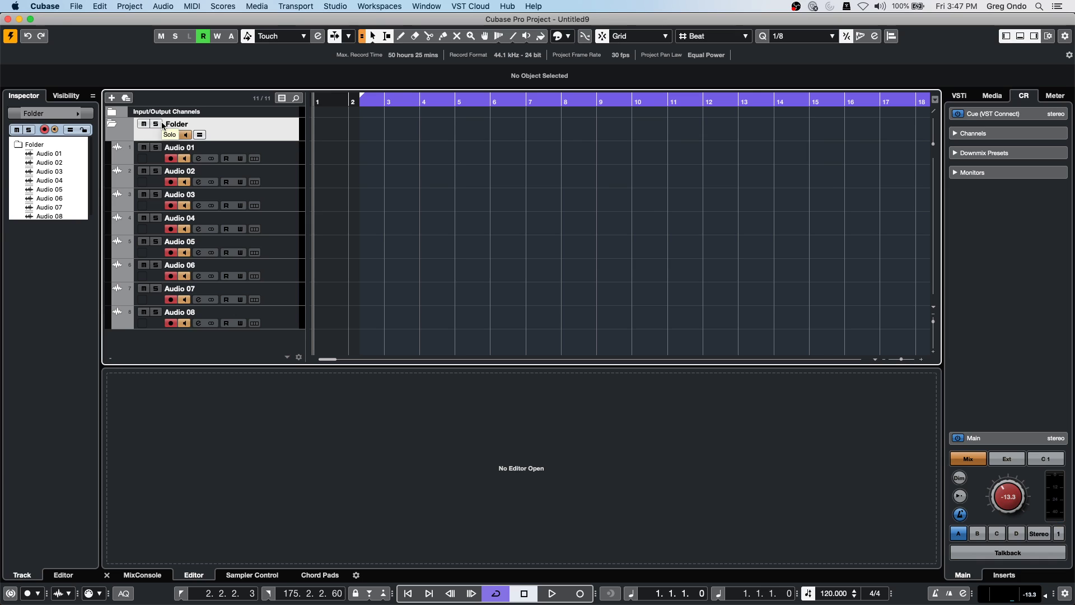
Step: Set the project duration to 00:05:00:00 in Project Setup
key("shift+s")
left_click(395, 171)
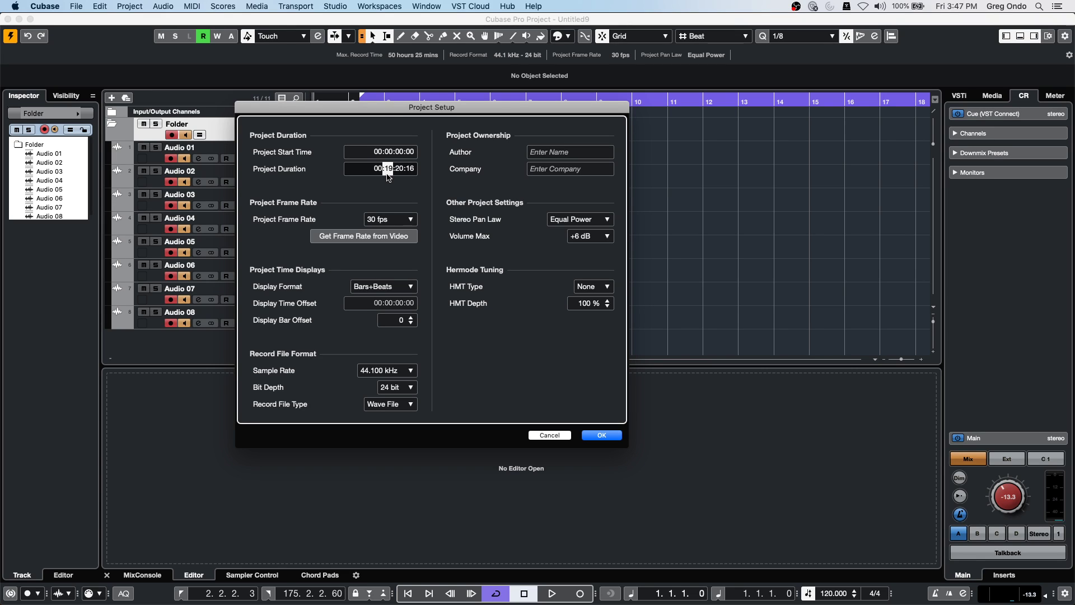
type("05:00:00")
left_click(590, 436)
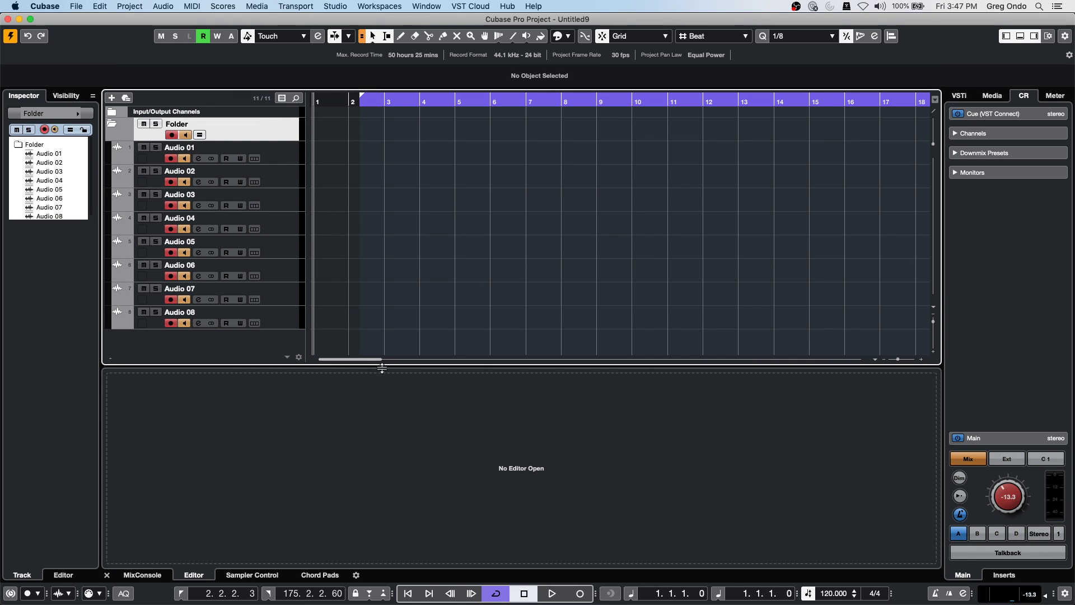
Step: Record all eight tracks from bar 1 to about bar 17, switching the secondary time display to Seconds while recording
left_click(579, 594)
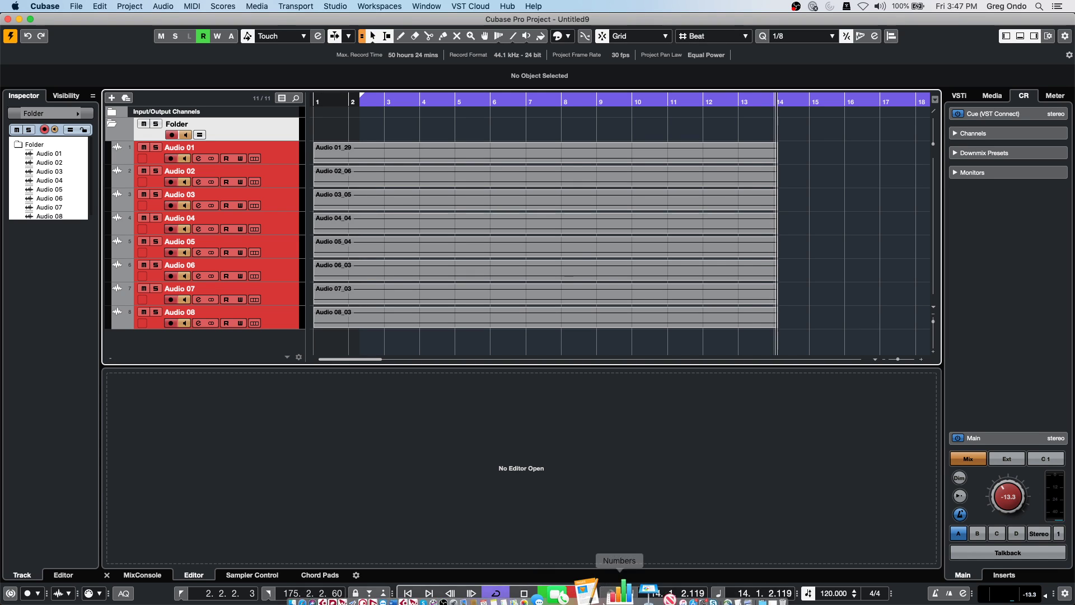
left_click(769, 593)
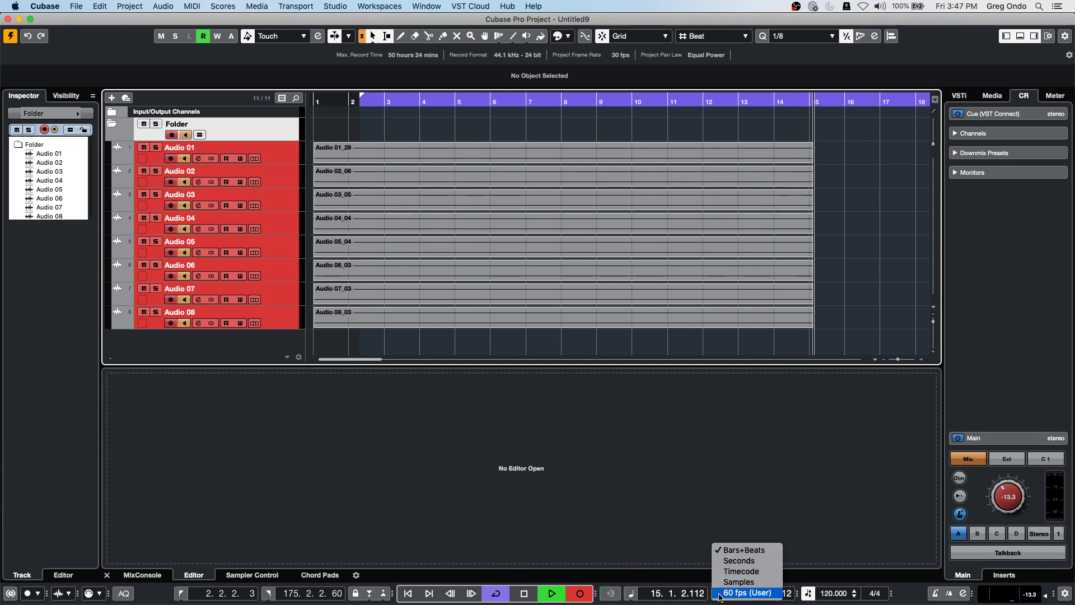
left_click(744, 560)
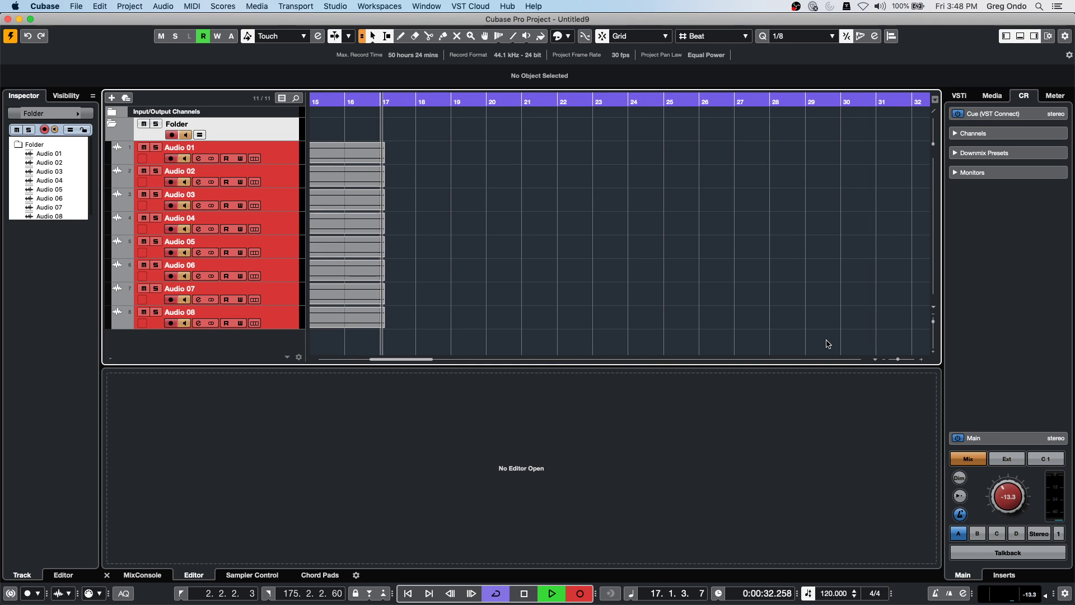
key("space")
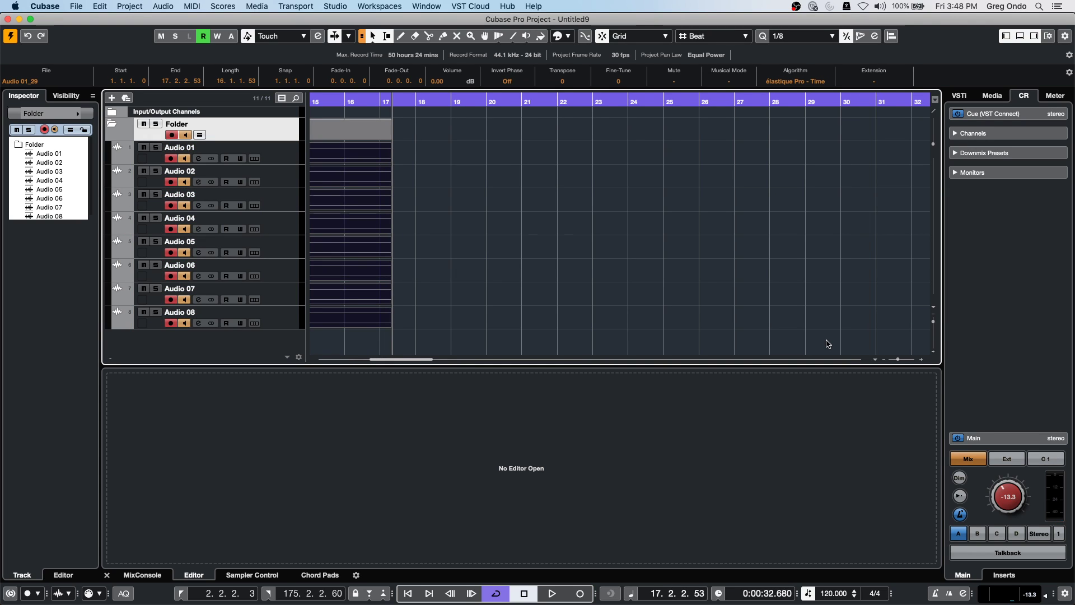
Step: Check the project duration in Project Setup after the first recording and close the dialog
key("shift+s")
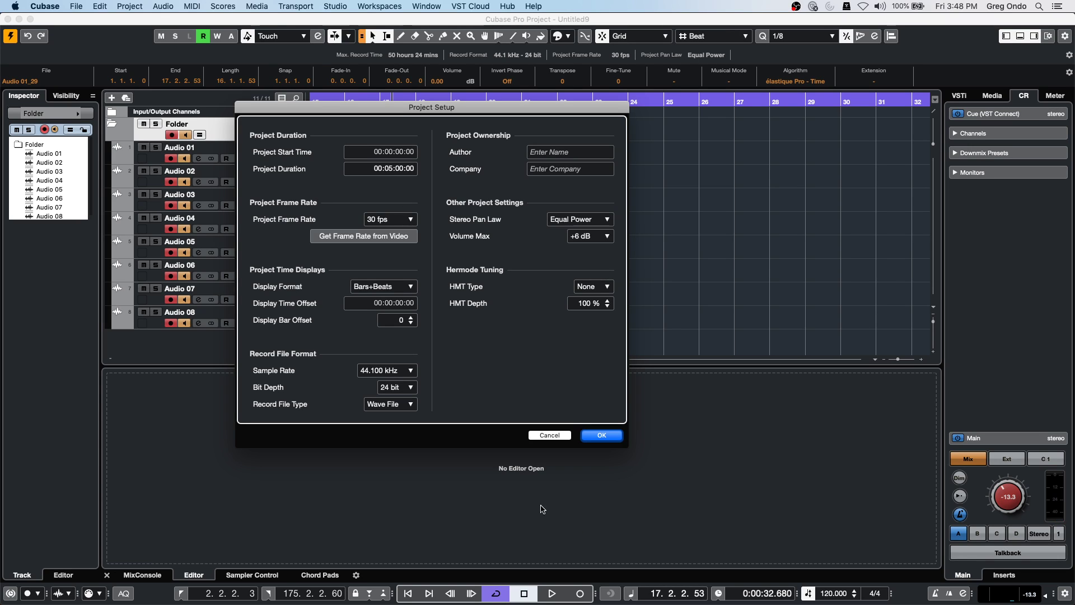
left_click(602, 435)
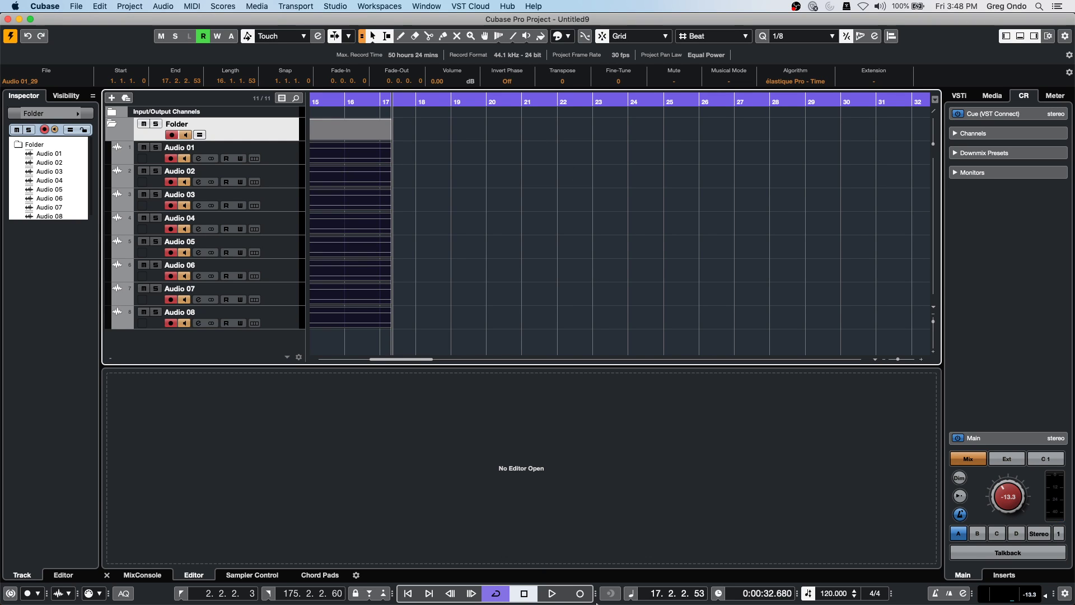
Step: Resume playback and punch in a second recording on all eight tracks from about bar 19, stopping at about bar 35
left_click(551, 593)
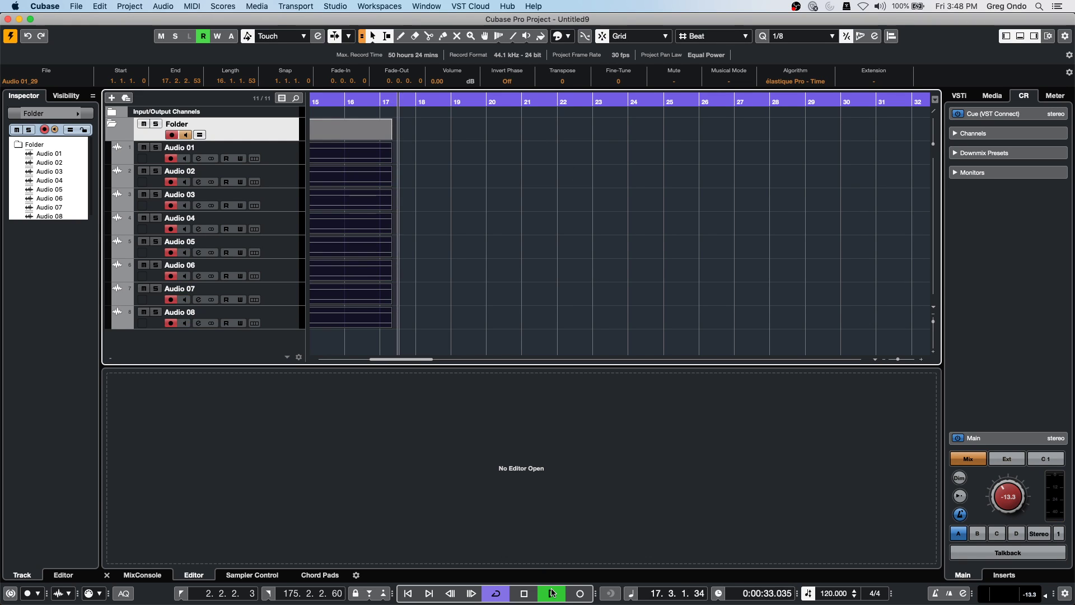
left_click(581, 593)
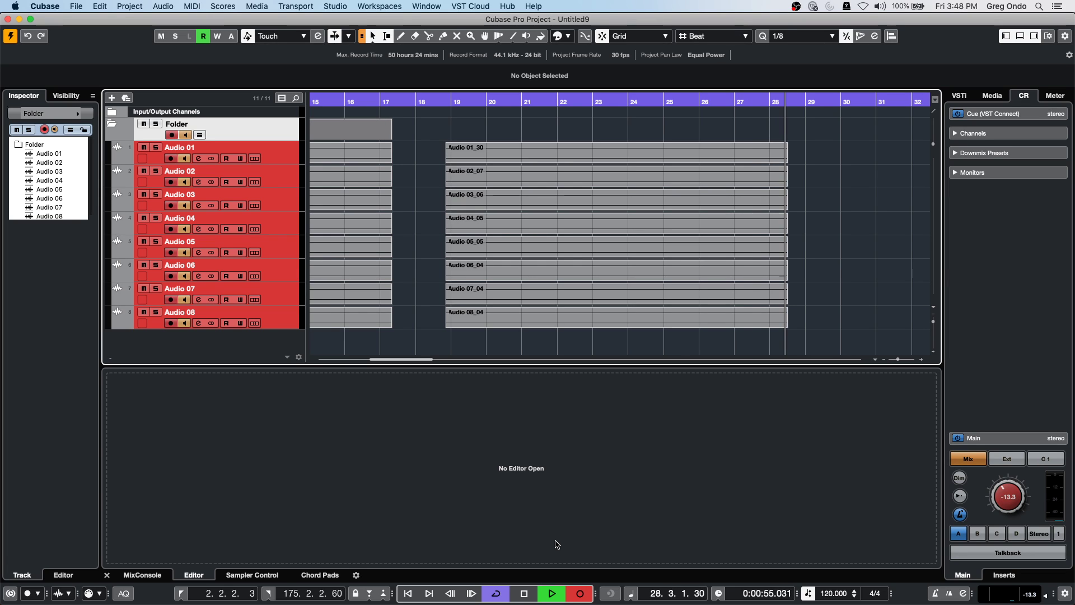
key("g")
key("g")
key("g")
key("g")
key("g")
key("g")
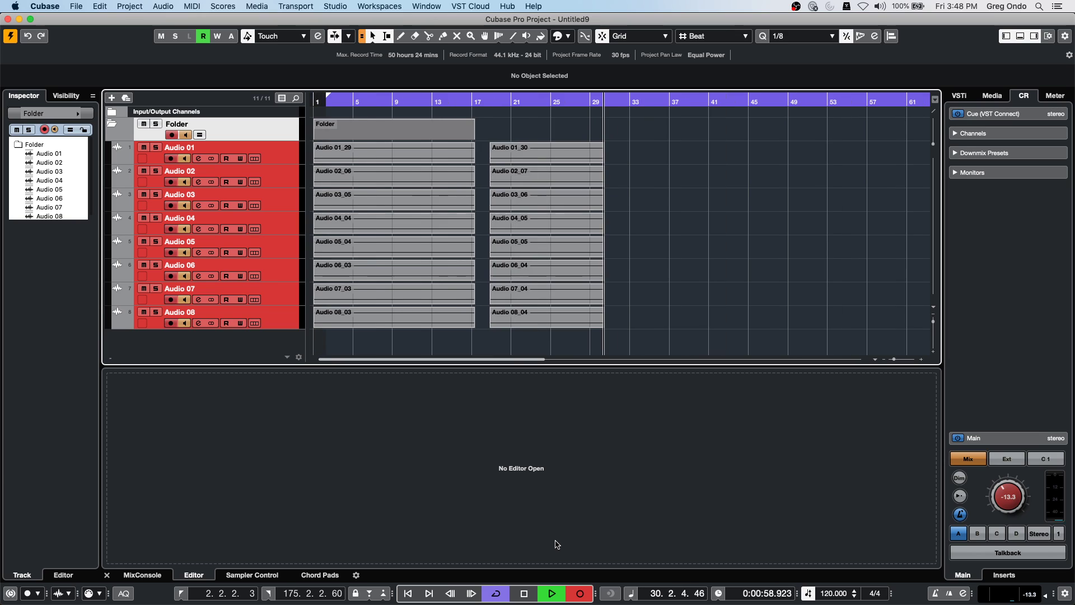
key("g")
key("g")
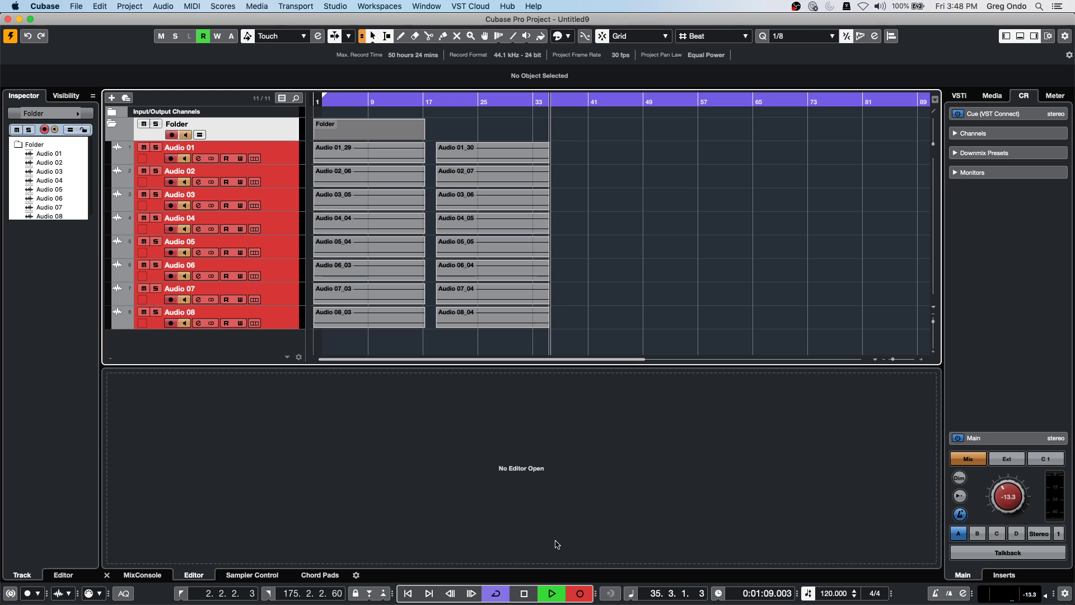
key("space")
Step: Check the project duration in Project Setup after the second recording, close the dialog and look along the timeline
key("shift+s")
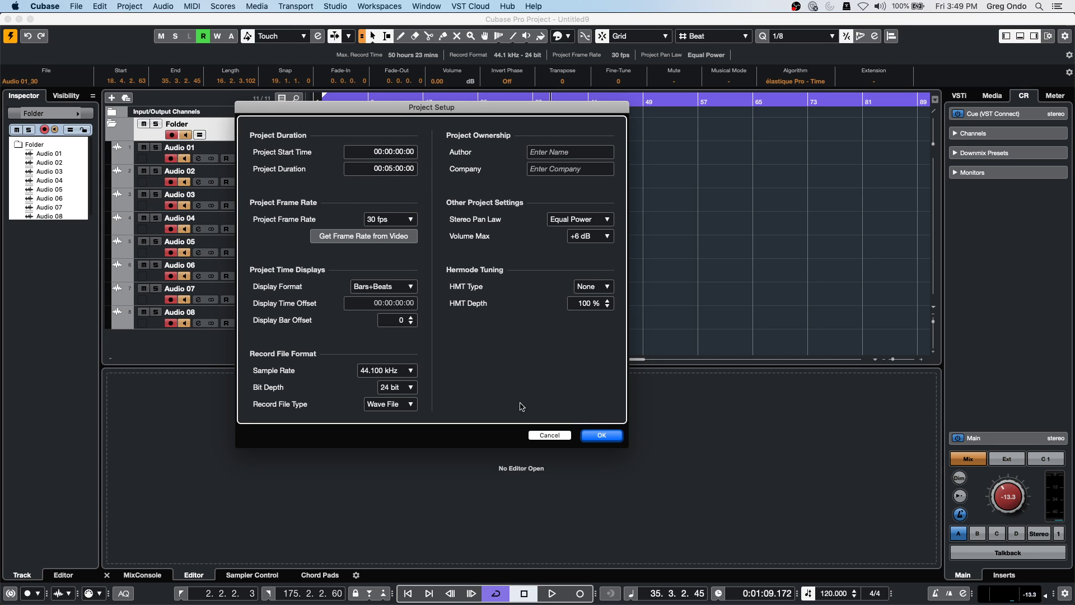
left_click(603, 440)
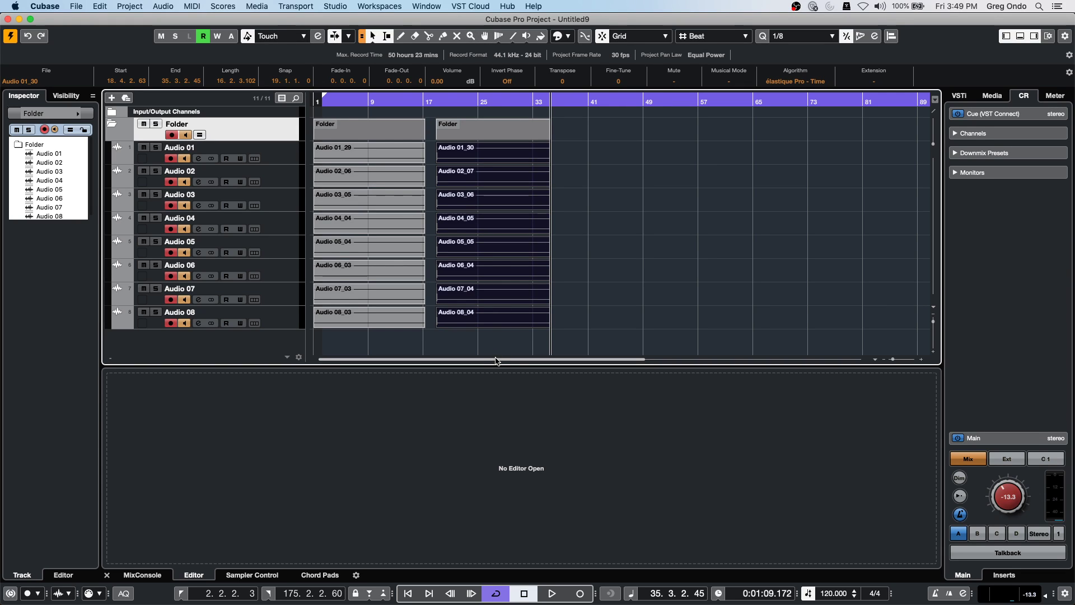
scroll(495, 361, "right", 1)
left_click_drag(393, 360, 284, 364)
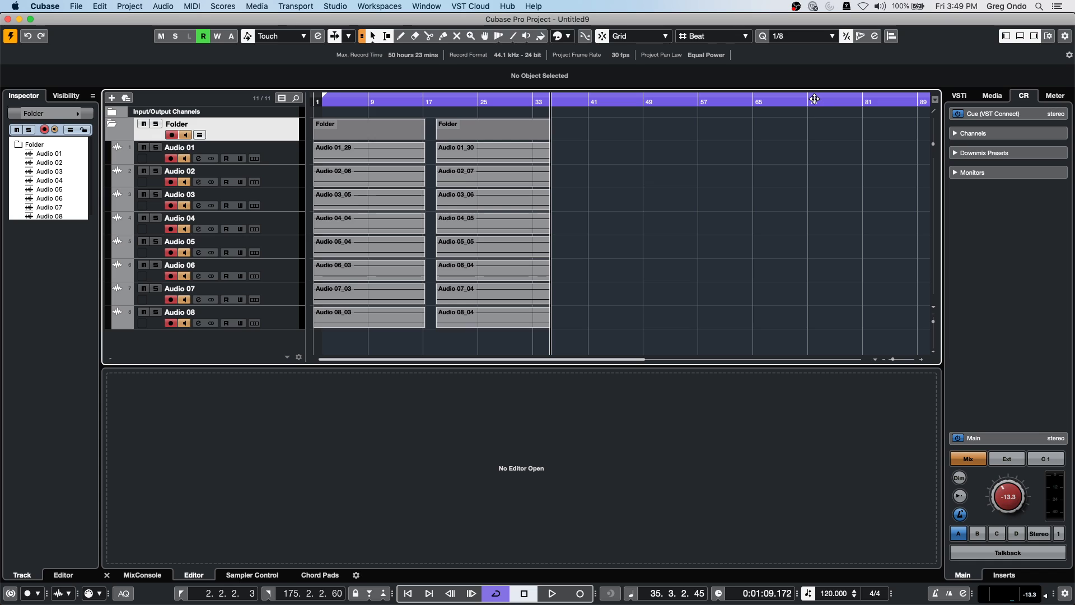
Step: Open the second Audio 01 event in the Sample Editor, set the locators to it and place the cursor at about bar 33
left_click(534, 102)
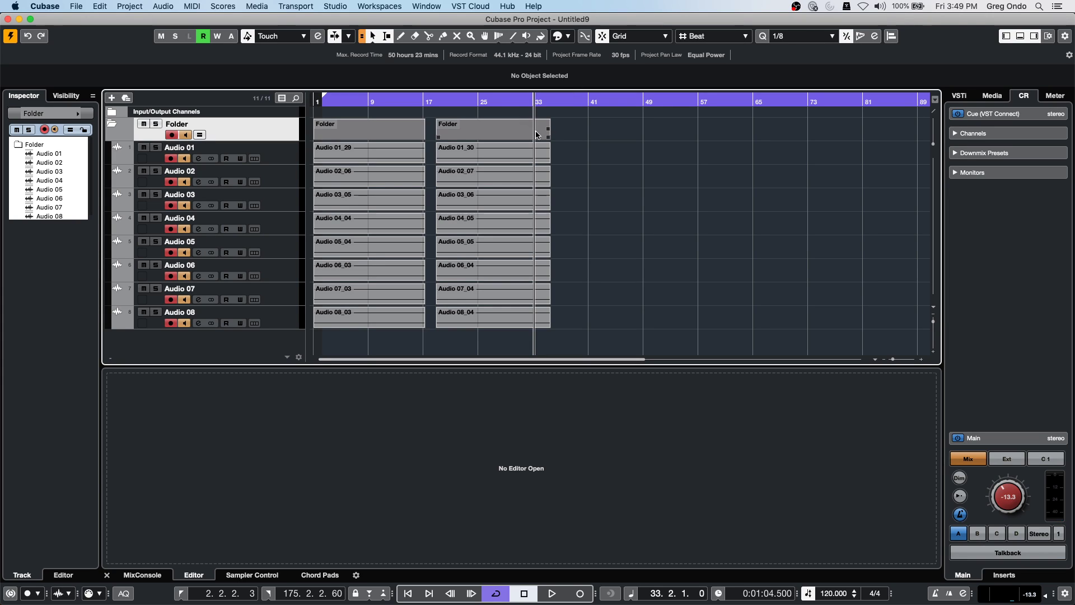
left_click(527, 157)
double_click(527, 158)
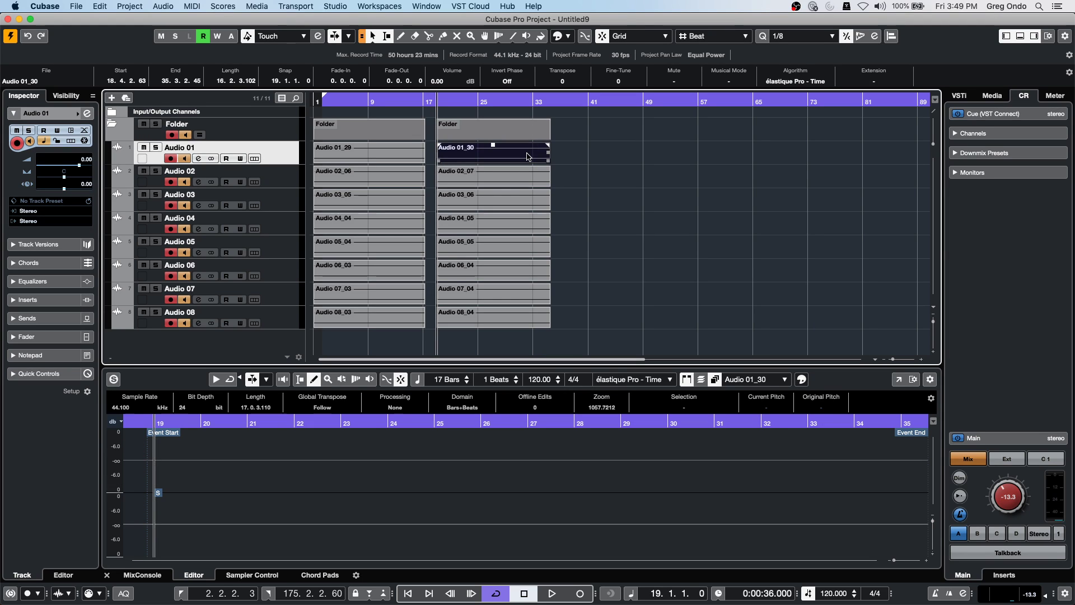
key("p")
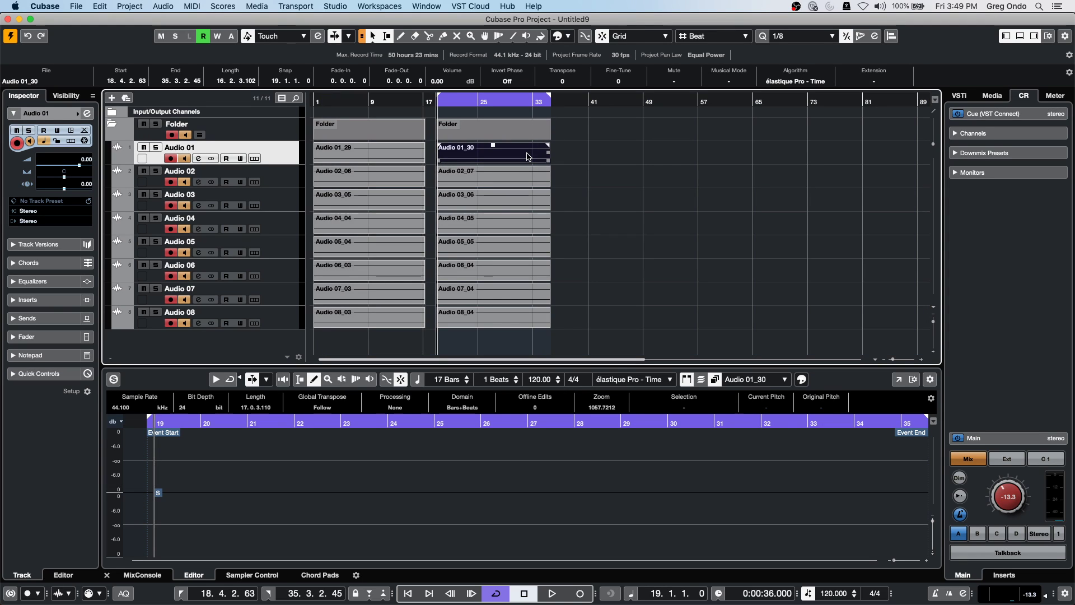
left_click(537, 103)
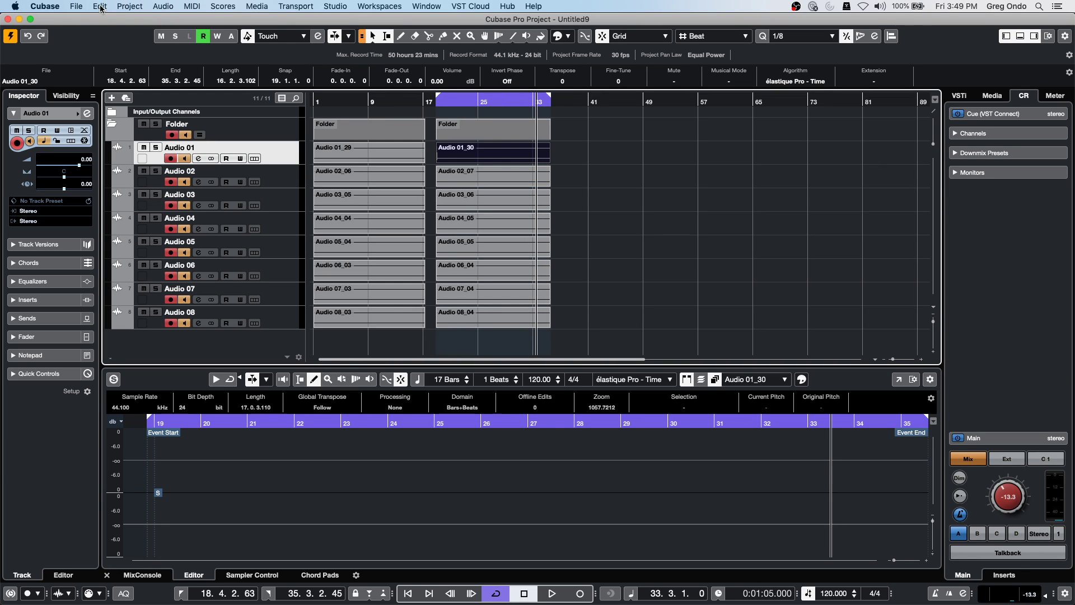
Step: Add one marker track, insert a cycle marker over the locator range and place the cursor at about bar 31
right_click(238, 129)
mouse_move(283, 128)
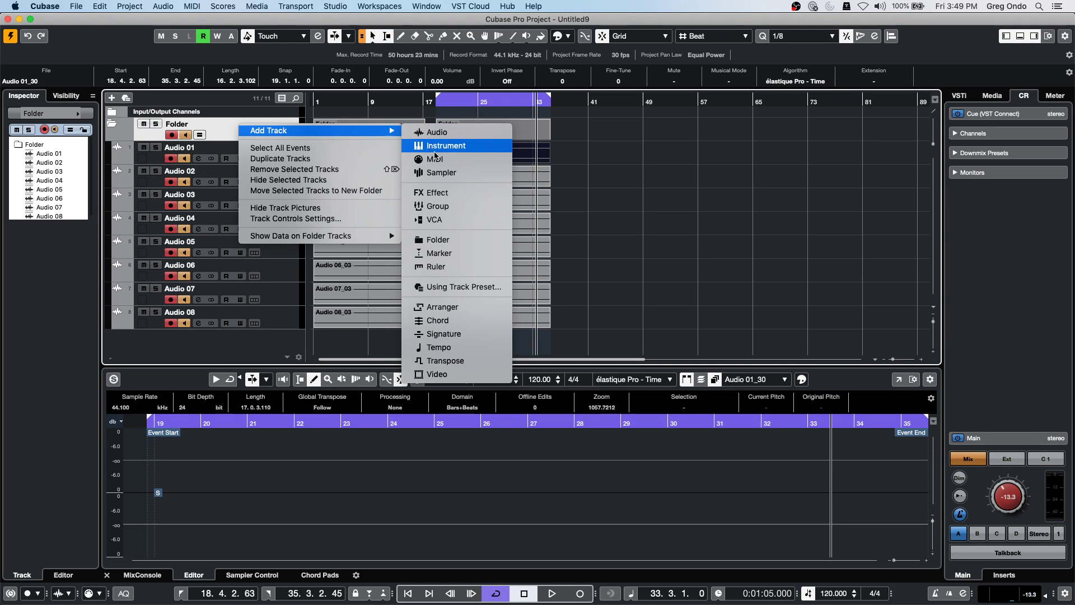
left_click(482, 253)
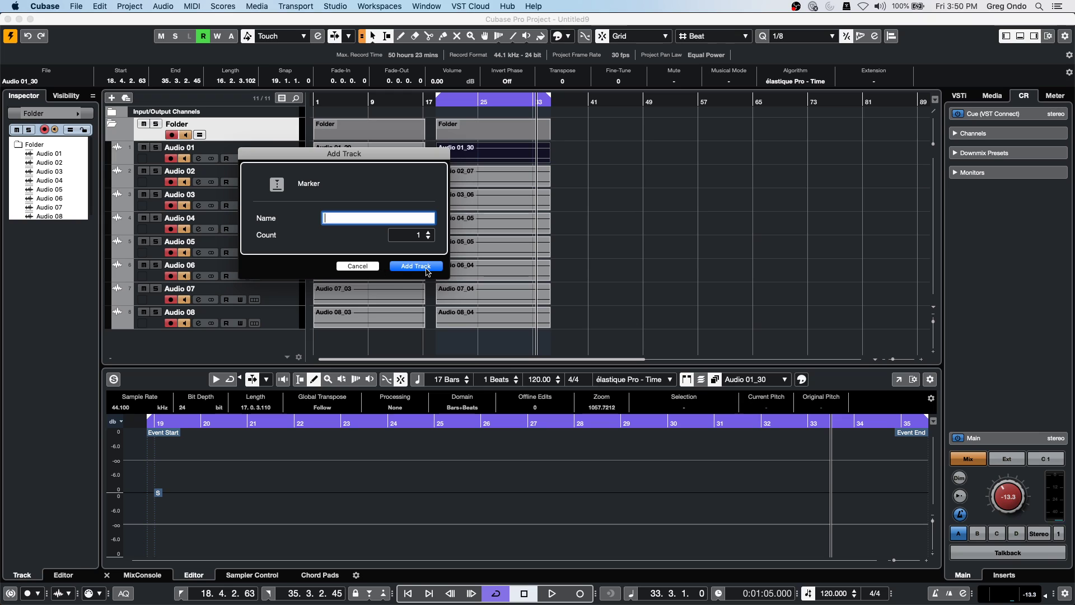
left_click(416, 266)
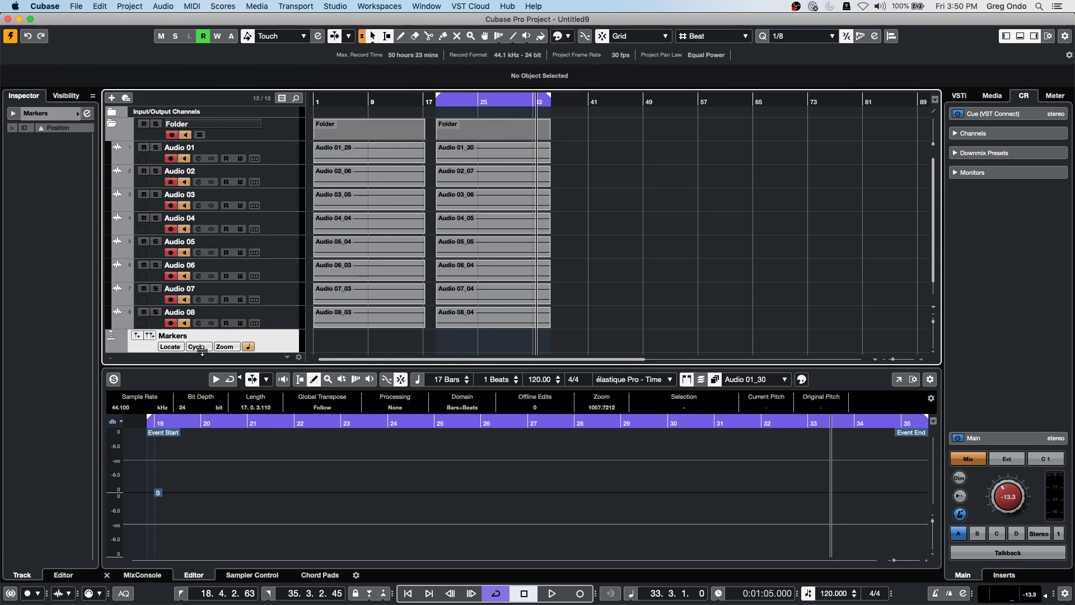
left_click(149, 338)
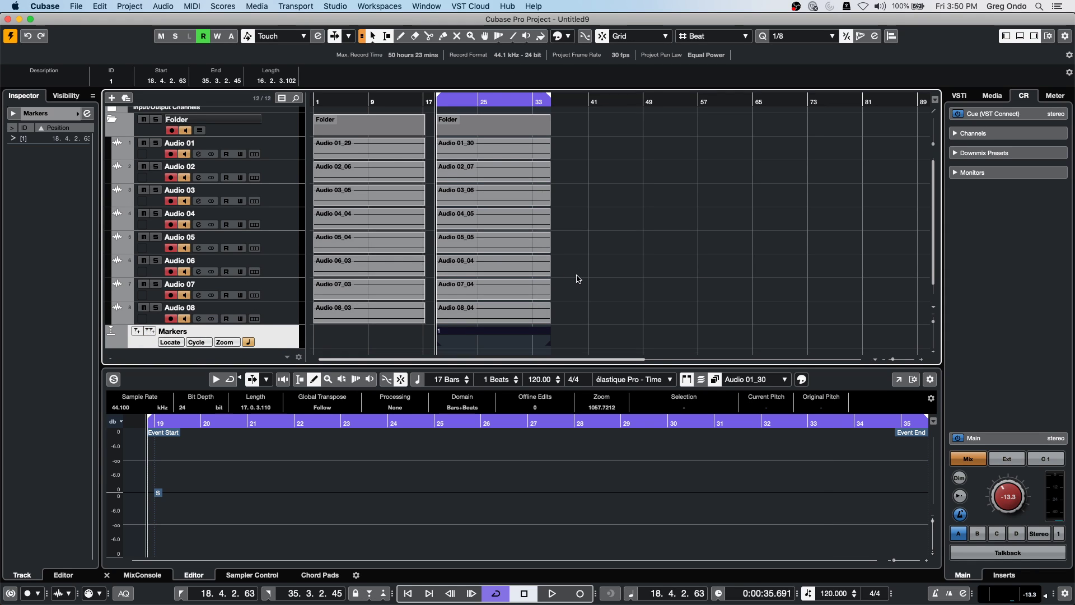
left_click(522, 102)
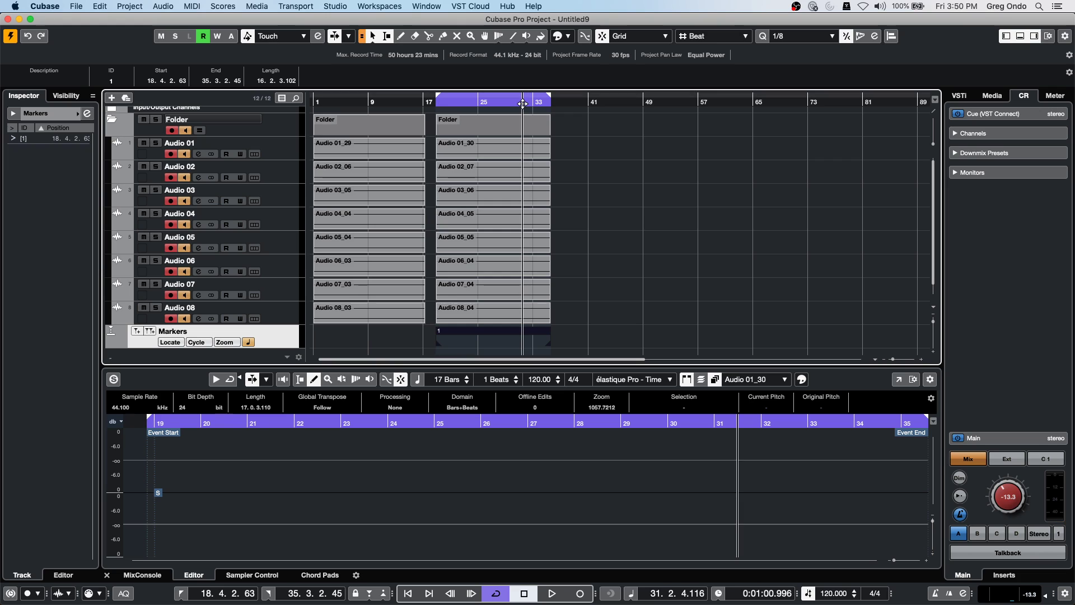
Step: Examine the Transport category of the key commands for marker, locator and play-until functions, and close the dialog
left_click(76, 7)
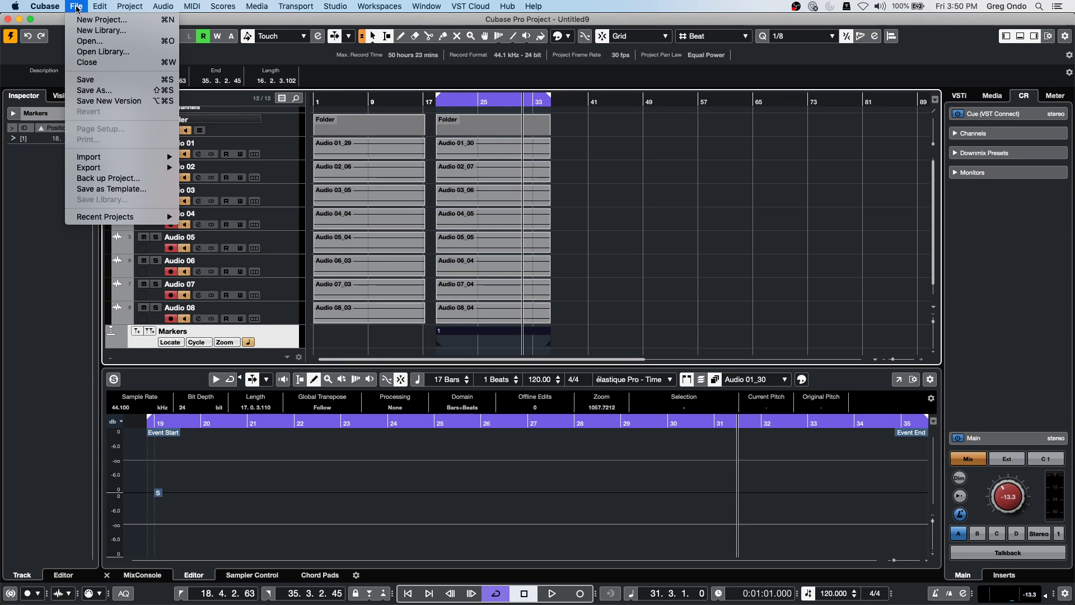
mouse_move(99, 6)
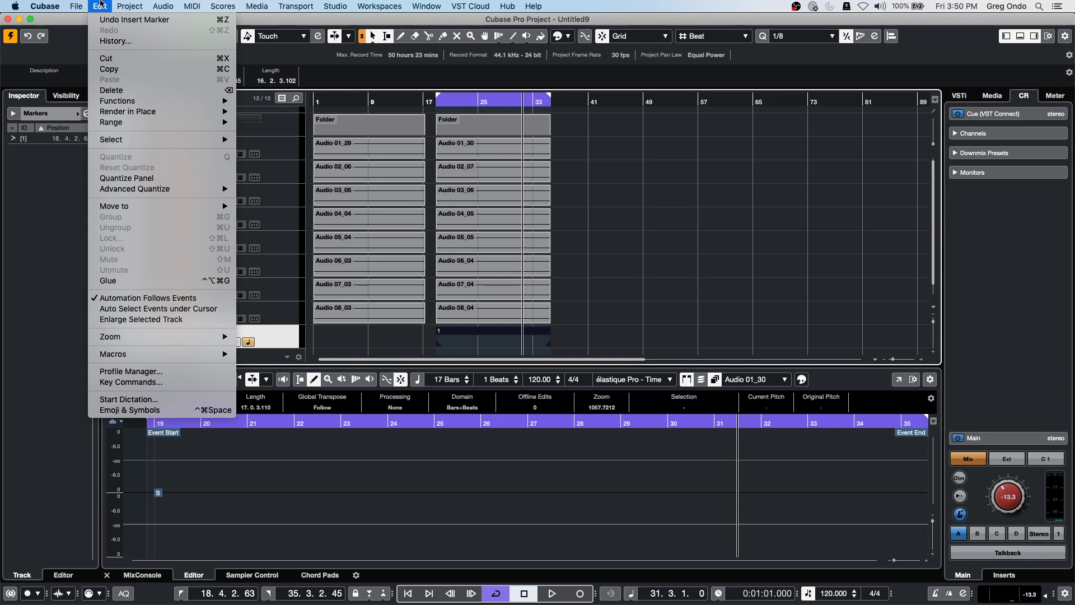
left_click(120, 382)
left_click_drag(333, 95, 206, 42)
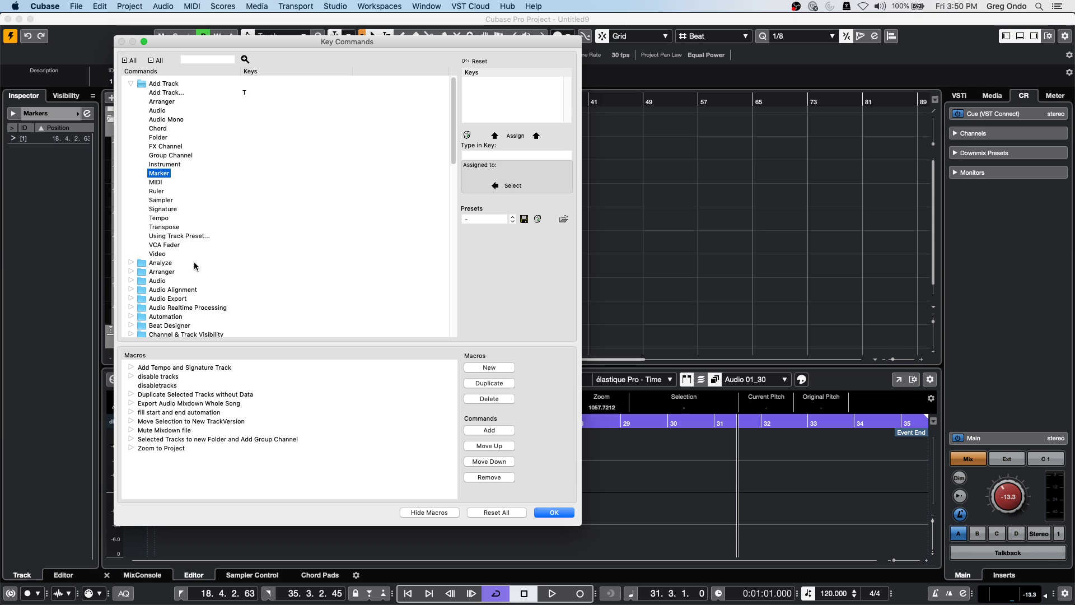
scroll(200, 263, "down", 15)
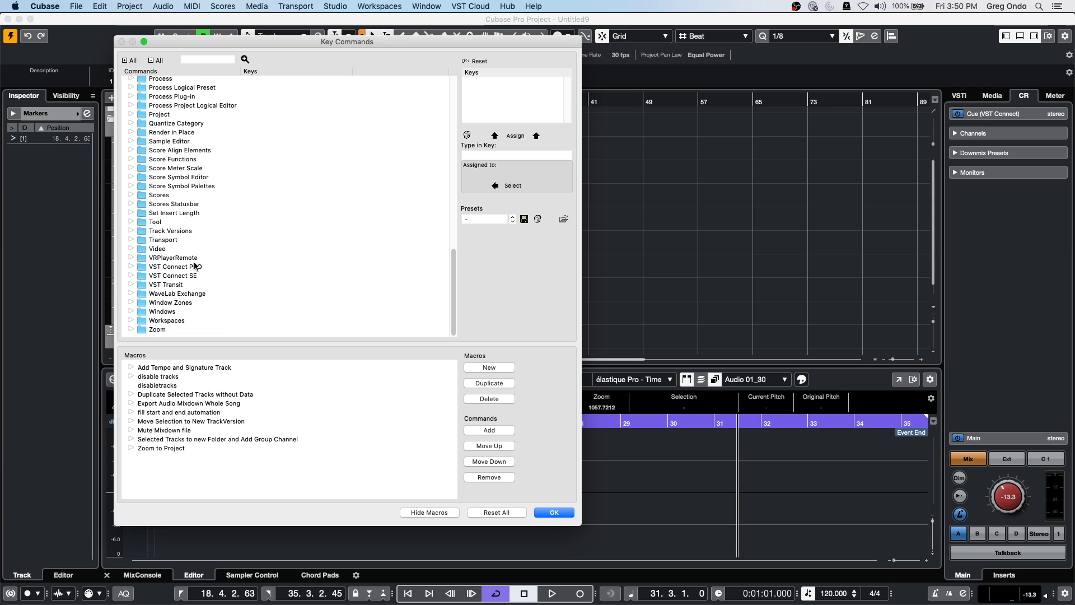
left_click(132, 240)
scroll(230, 241, "down", 12)
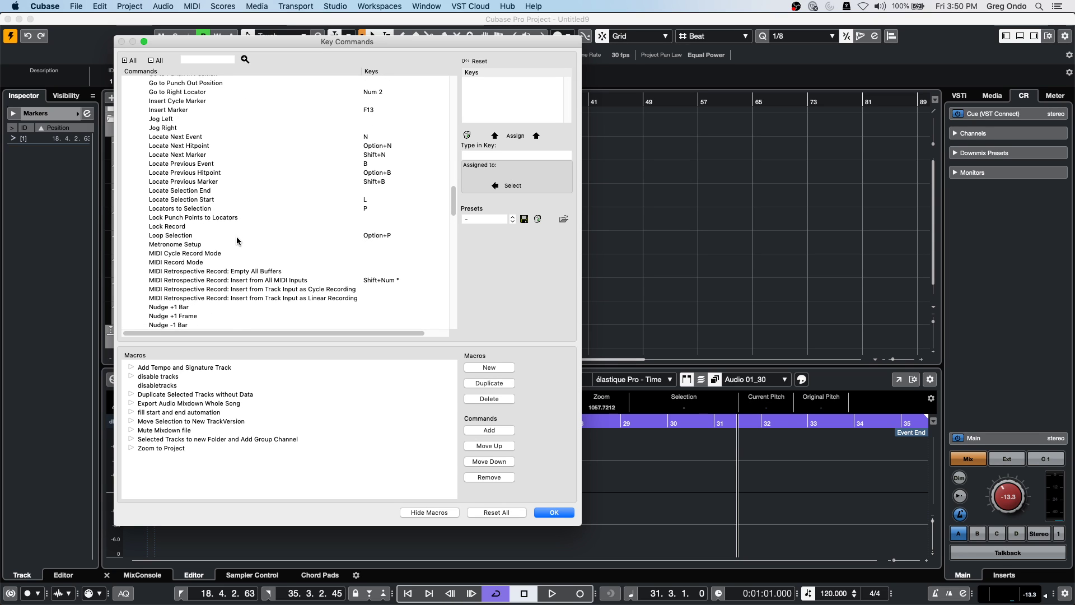
scroll(237, 241, "down", 2)
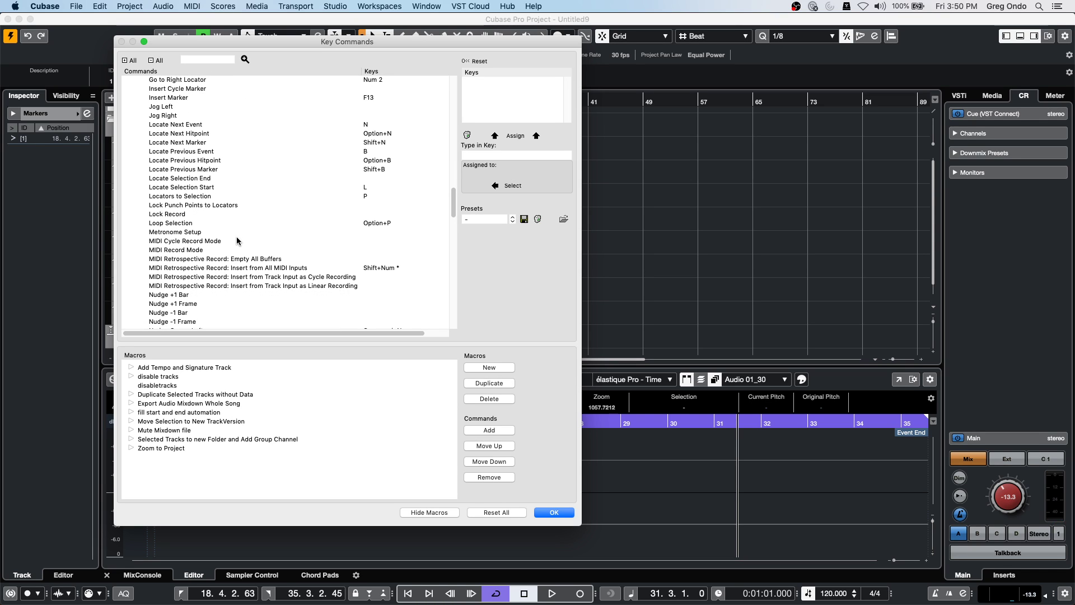
scroll(237, 241, "down", 10)
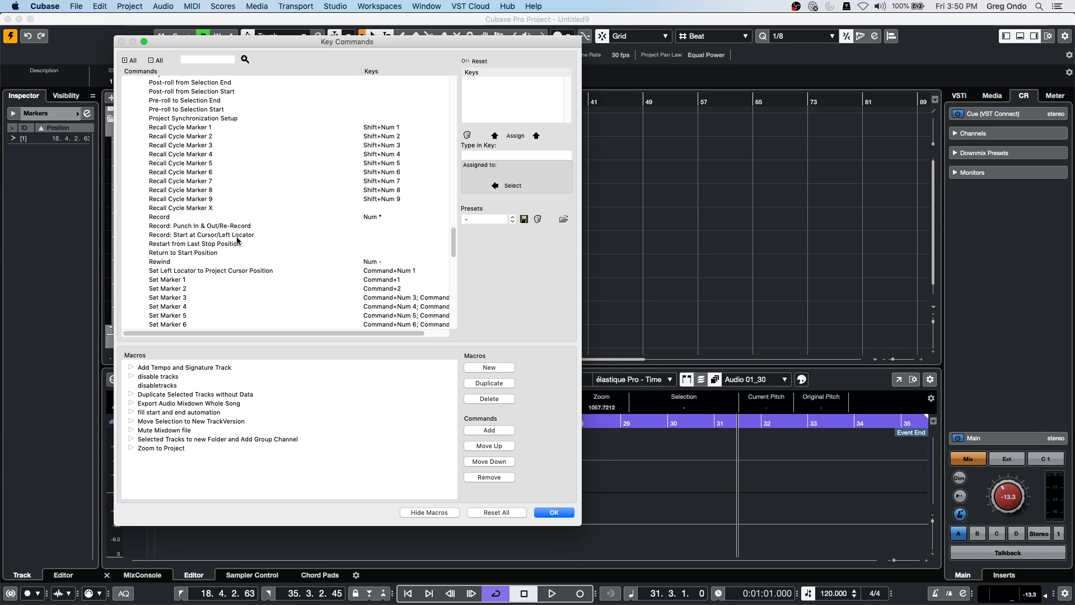
scroll(229, 224, "up", 3)
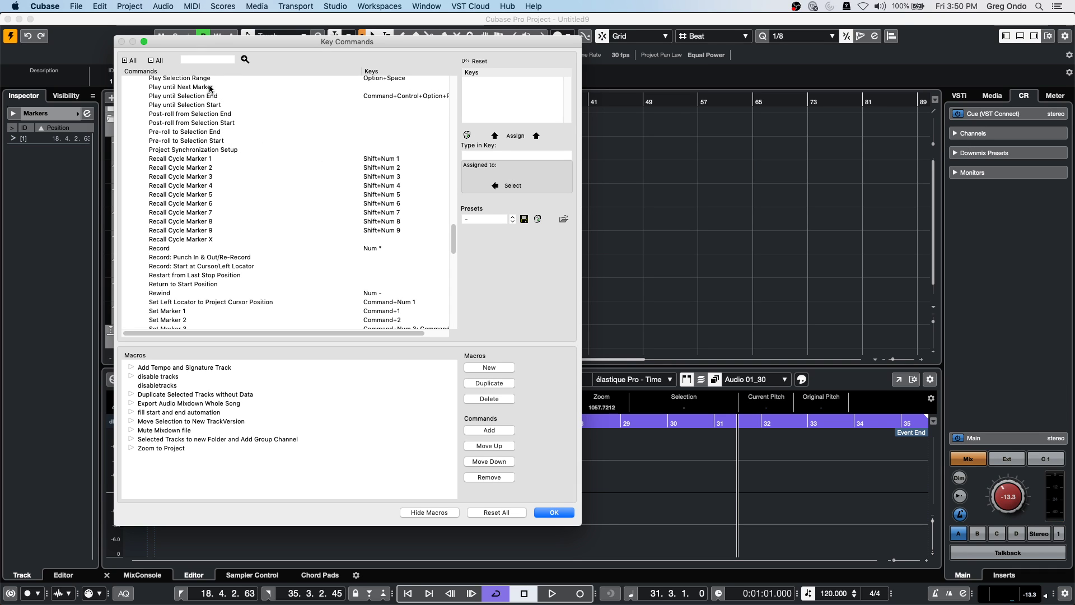
left_click(552, 512)
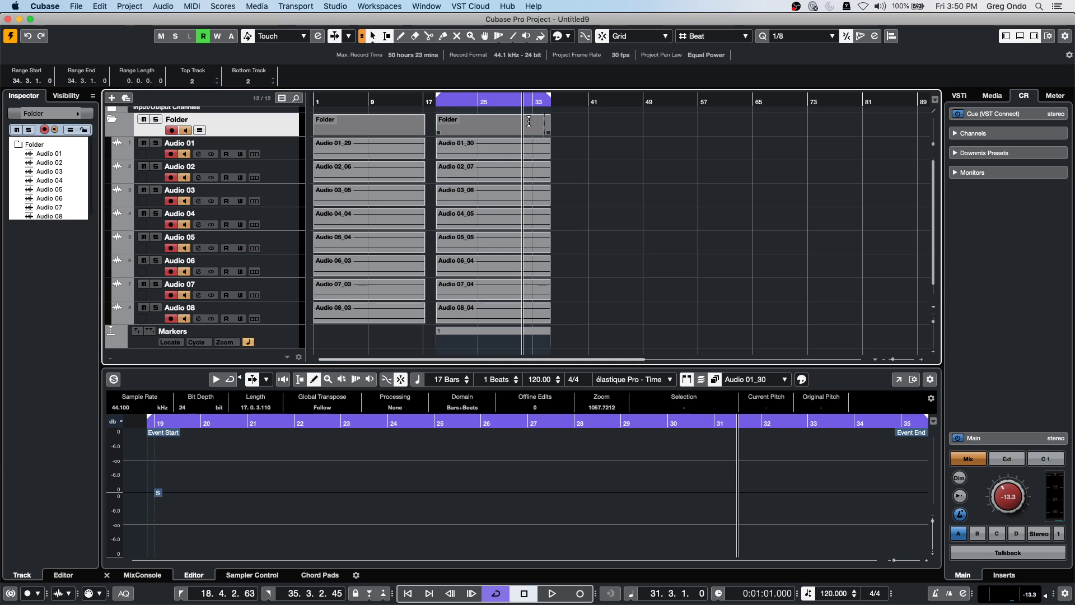
Step: Select the second Audio 01 event, place the cursor at bar 33 and try to play until the selection end
left_click(574, 141)
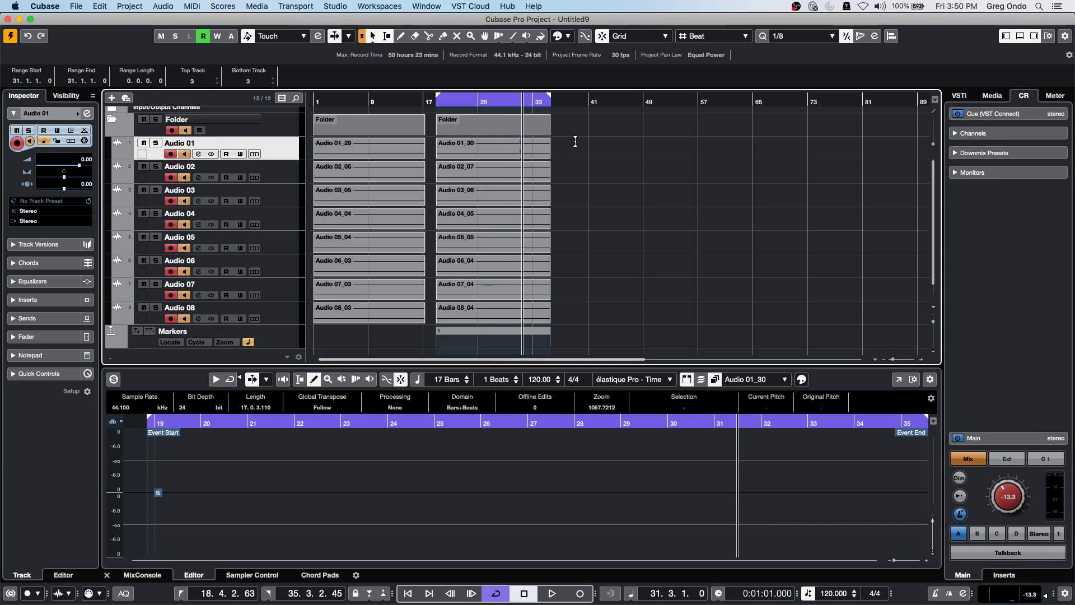
left_click(543, 155)
key("l")
left_click(535, 103)
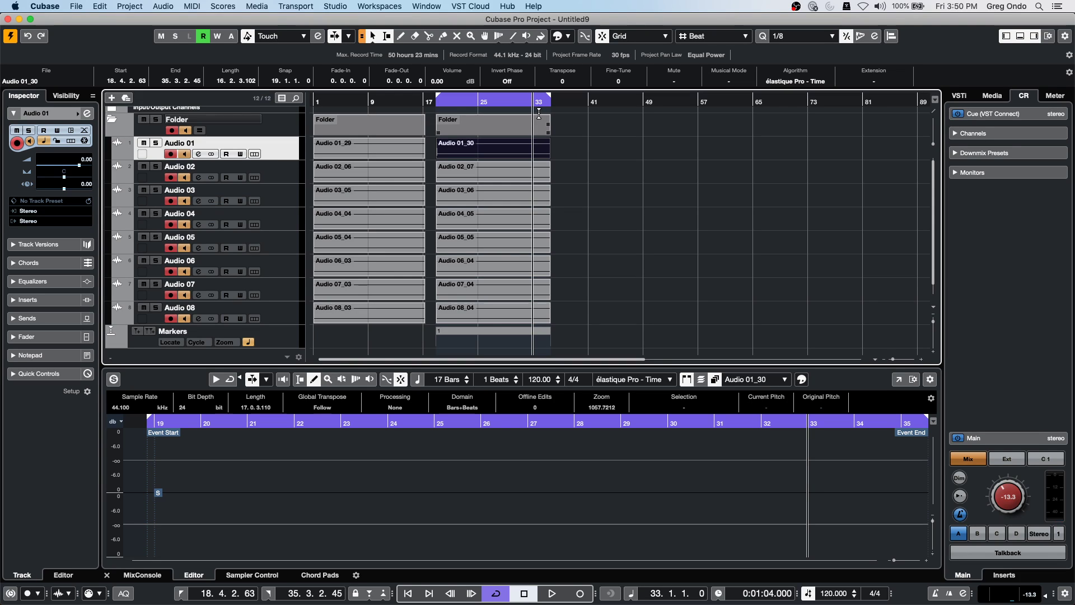
key("ctrl+alt+p")
Step: Reopen the key commands and collapse the Preferences category to reach the Transport category
left_click(74, 7)
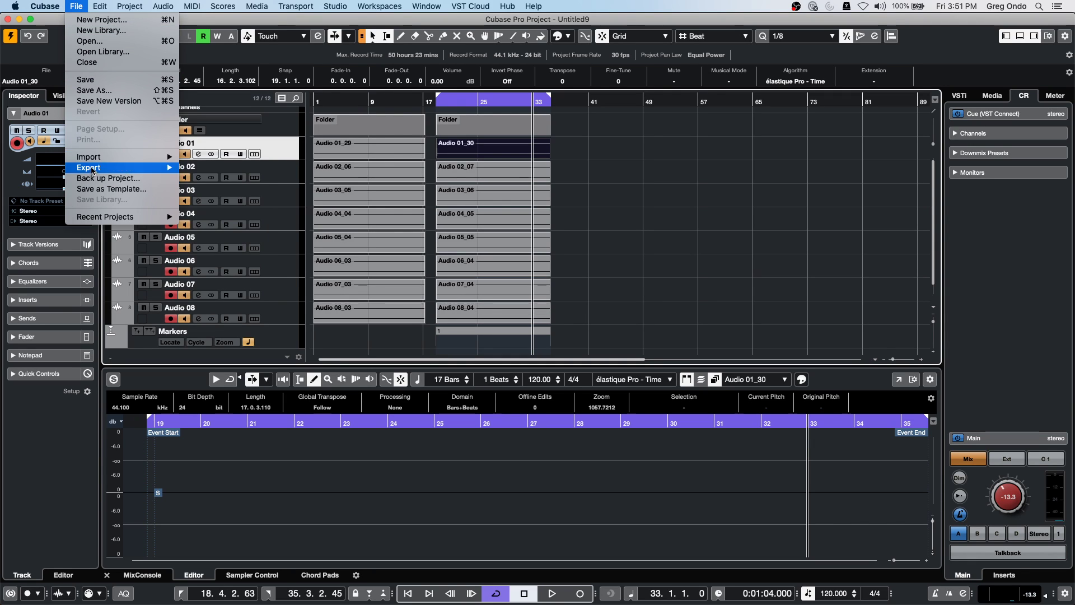
mouse_move(99, 6)
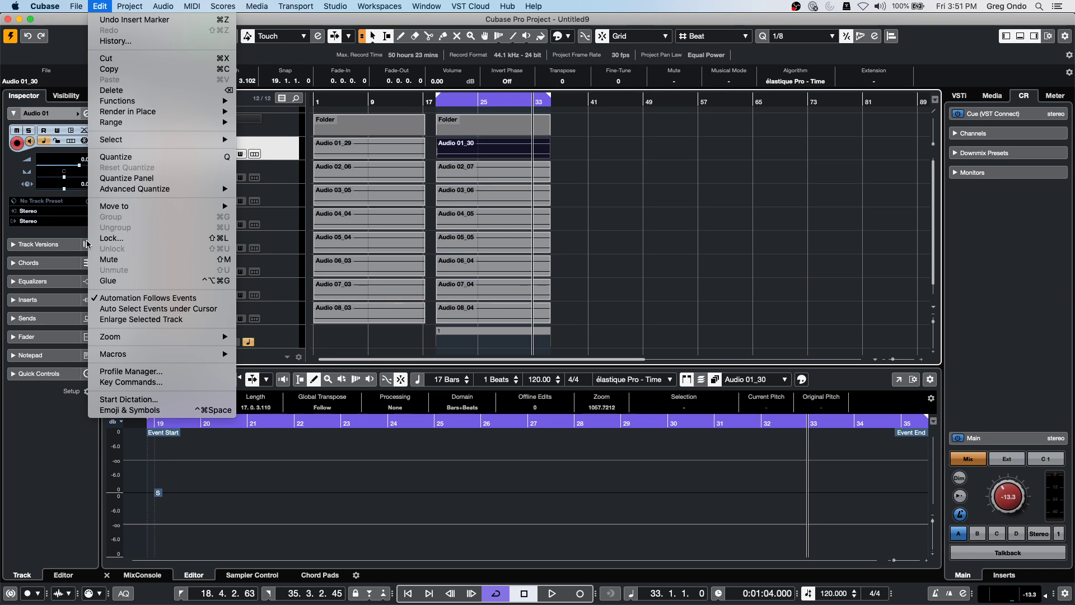
left_click(118, 382)
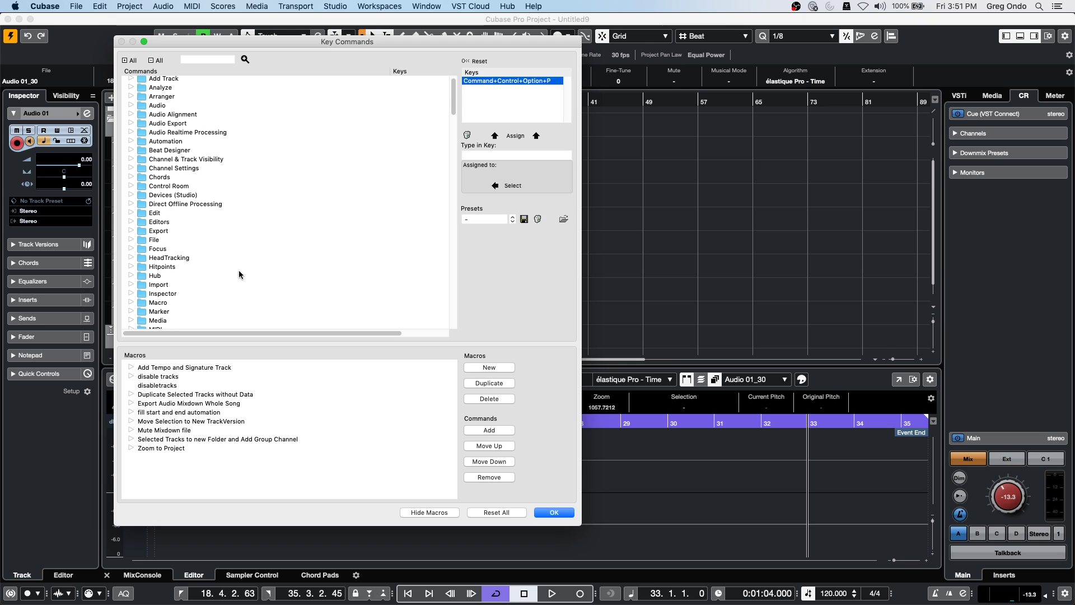
scroll(174, 192, "down", 15)
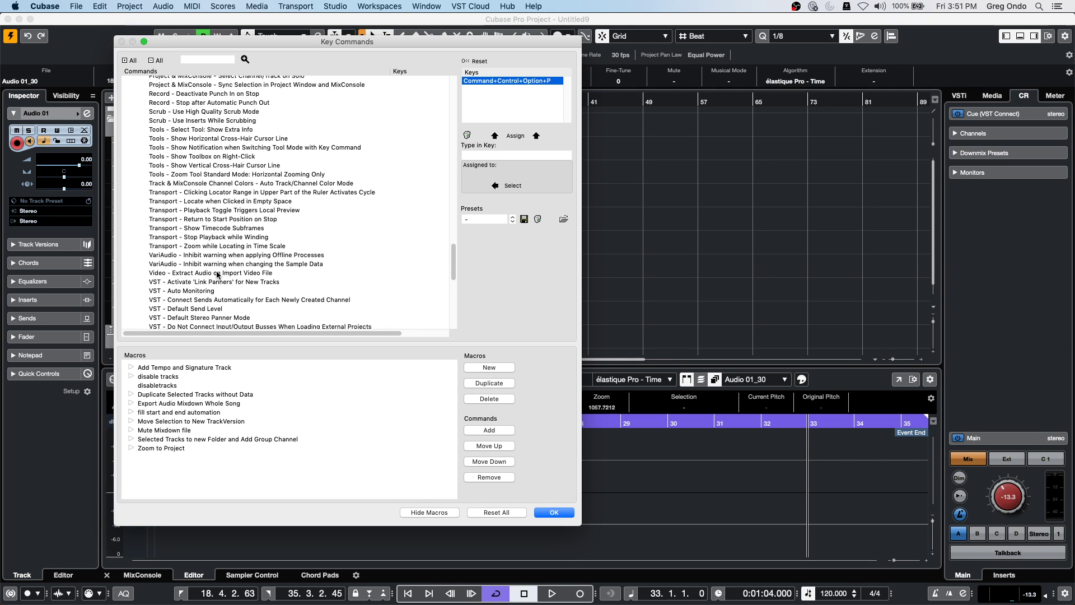
scroll(217, 274, "down", 2)
scroll(217, 274, "up", 20)
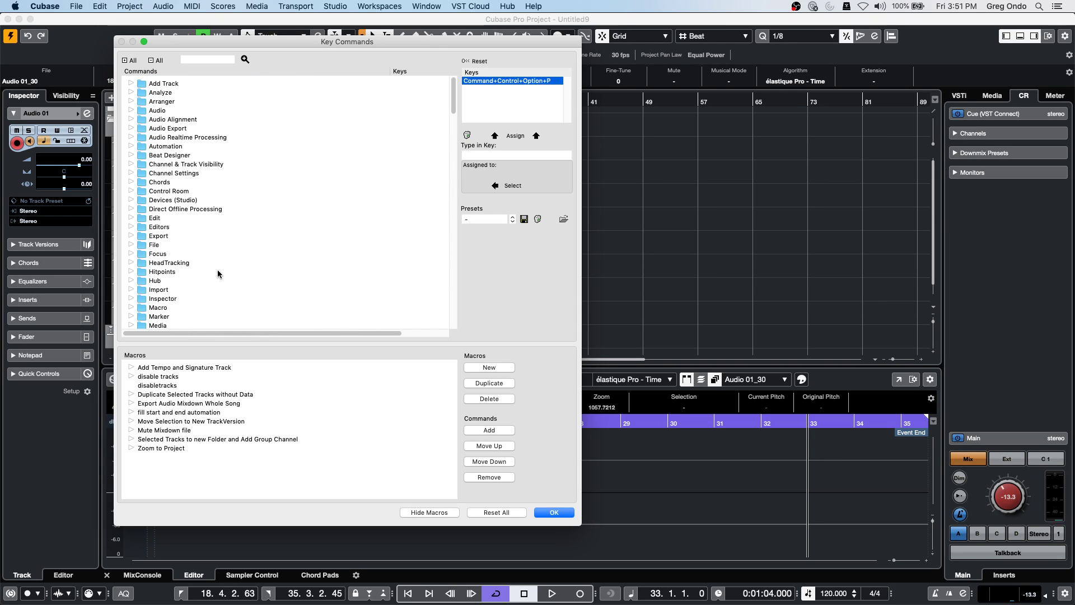
scroll(217, 273, "down", 3)
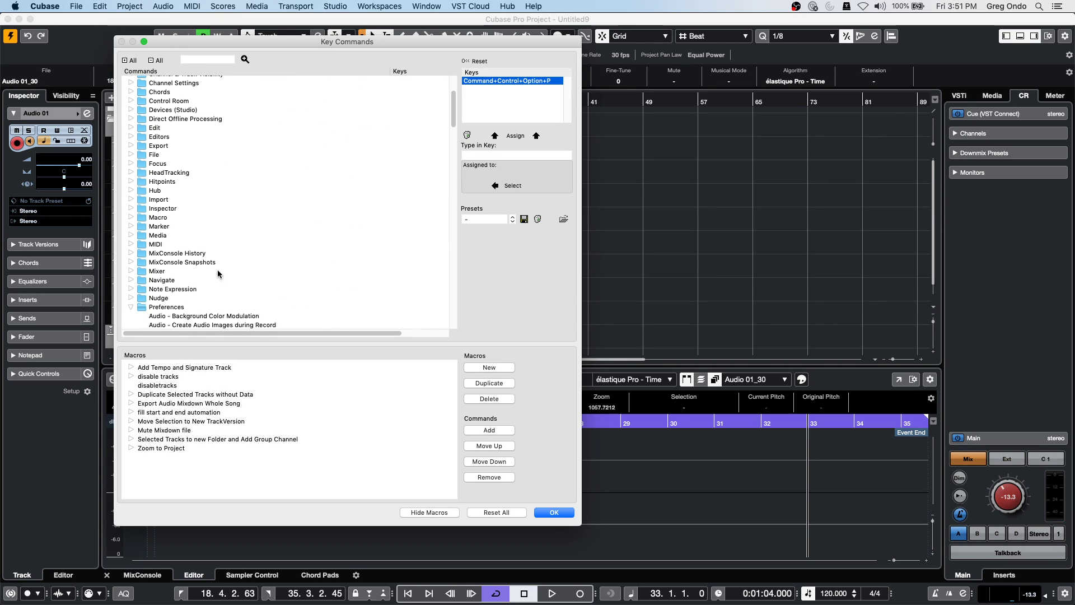
left_click(134, 309)
scroll(186, 297, "down", 2)
scroll(187, 298, "down", 8)
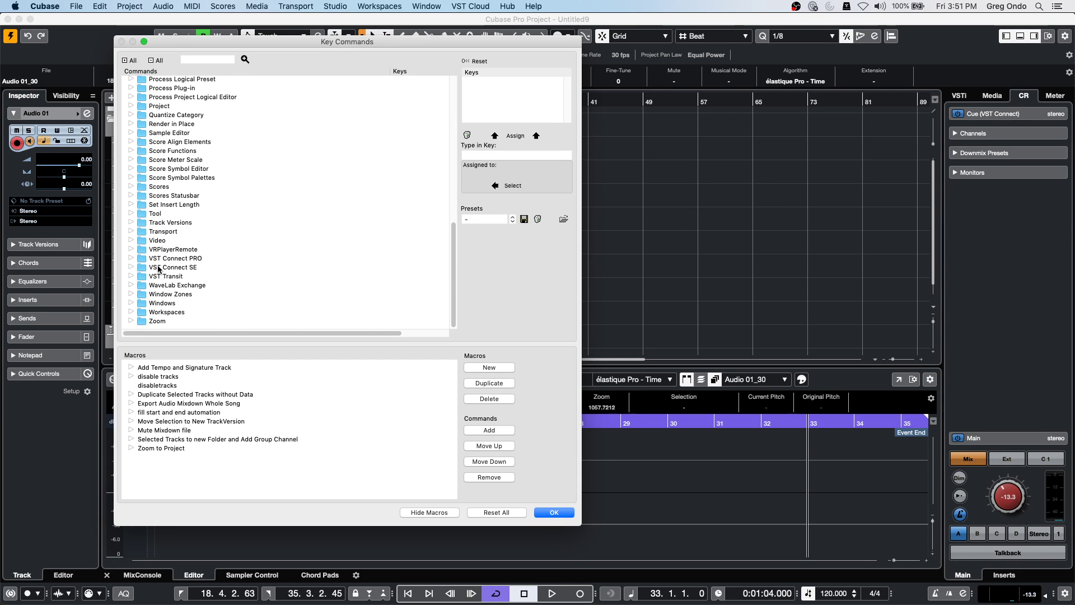
Step: Look up the Play until Selection End shortcut among the Transport commands and play from bar 33 to the selected event's end
left_click(131, 231)
scroll(297, 266, "down", 10)
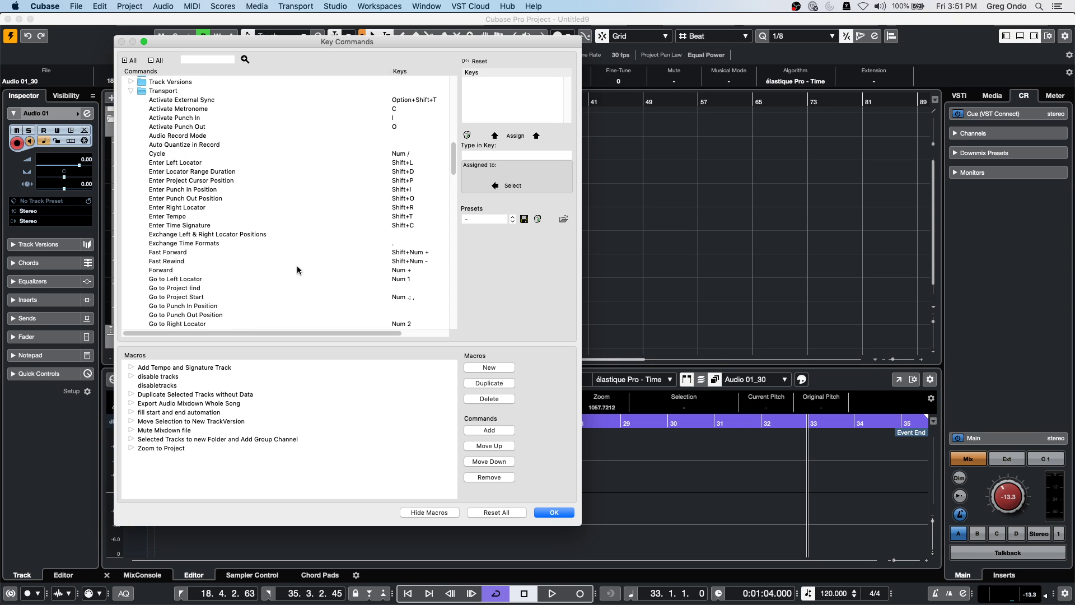
scroll(296, 269, "down", 6)
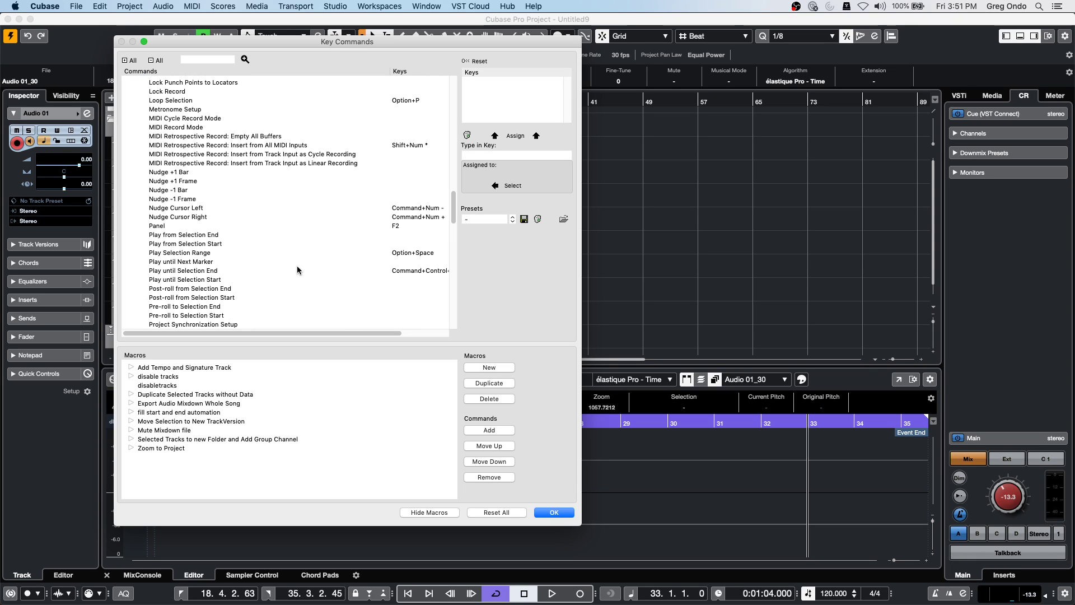
left_click(215, 271)
left_click_drag(330, 332, 370, 331)
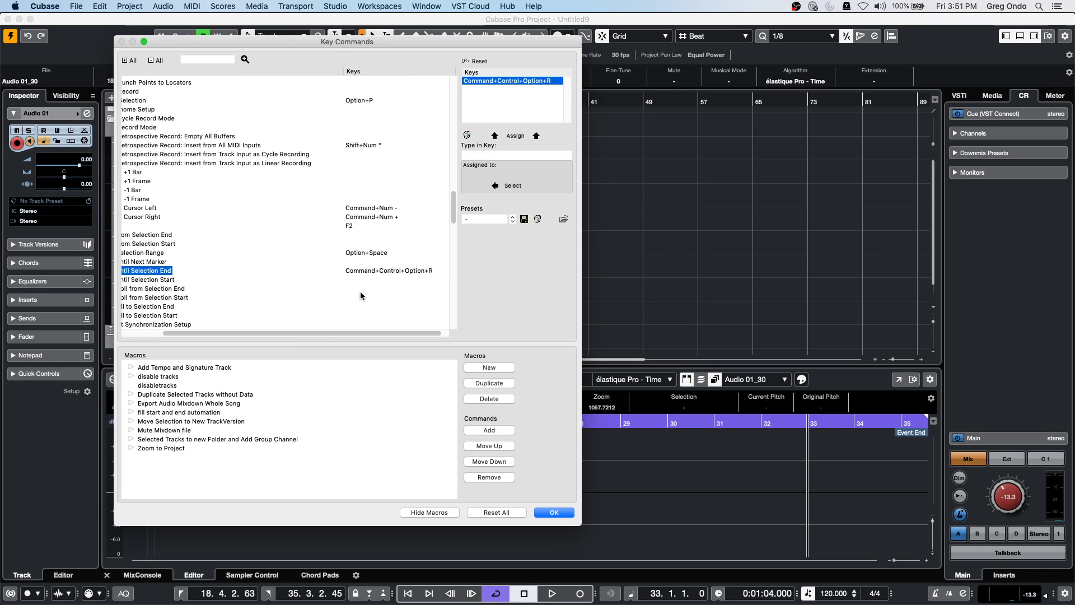
left_click(556, 512)
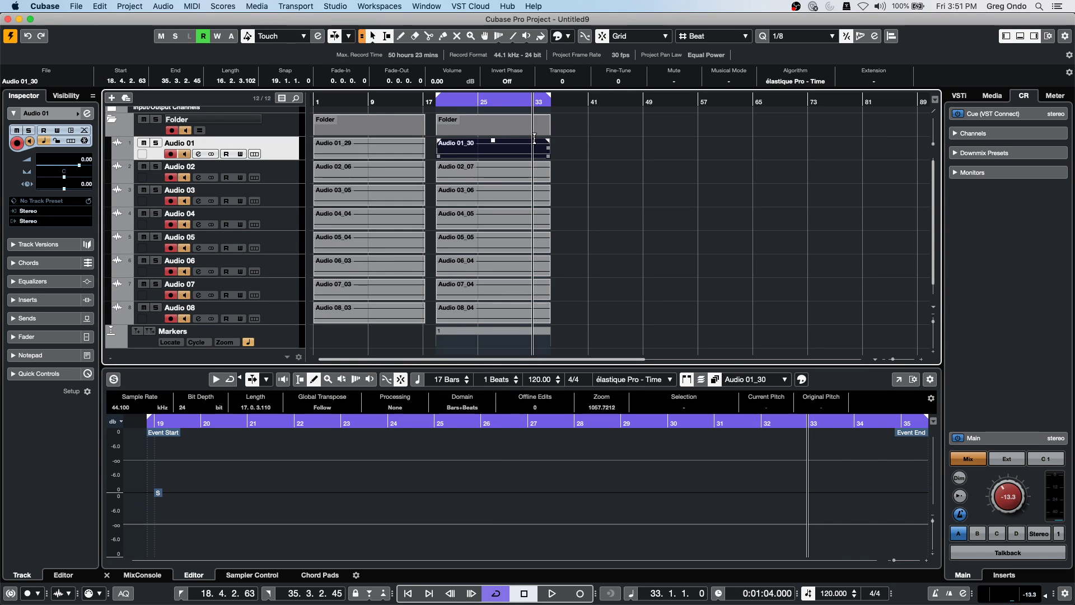
key("space")
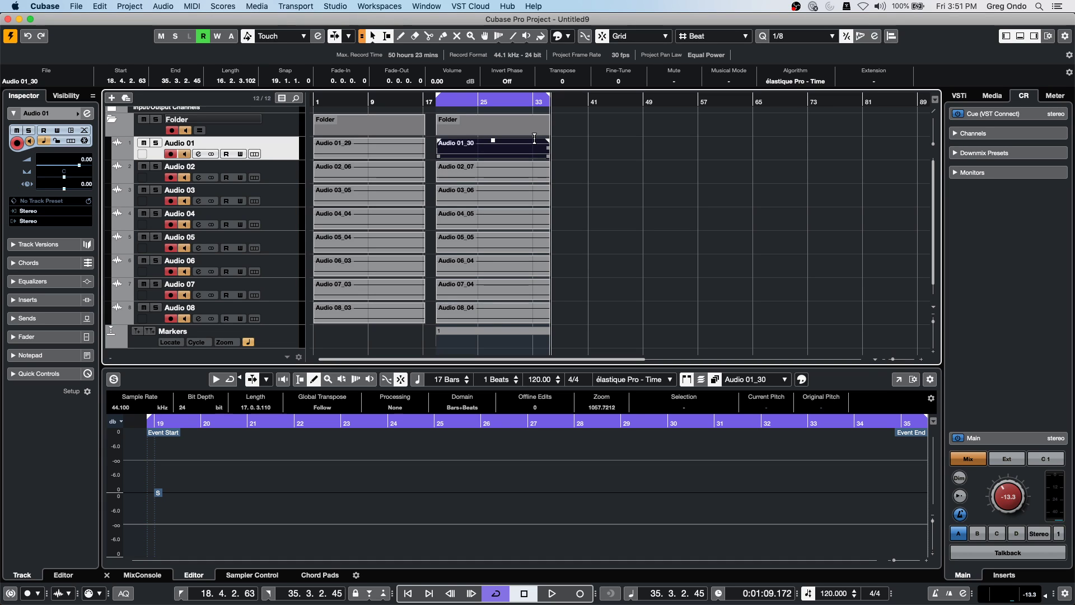
Step: Place the cursor at 33.4.1.0 and play until the end of the selected Audio 01 event
left_click(538, 104)
left_click_drag(538, 104, 559, 154)
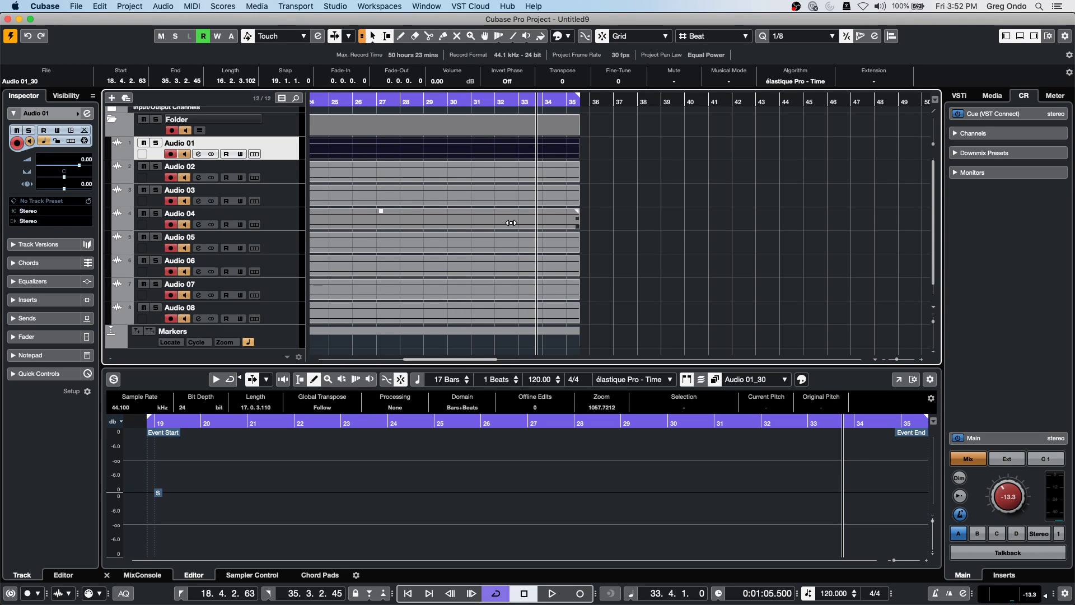
key("space")
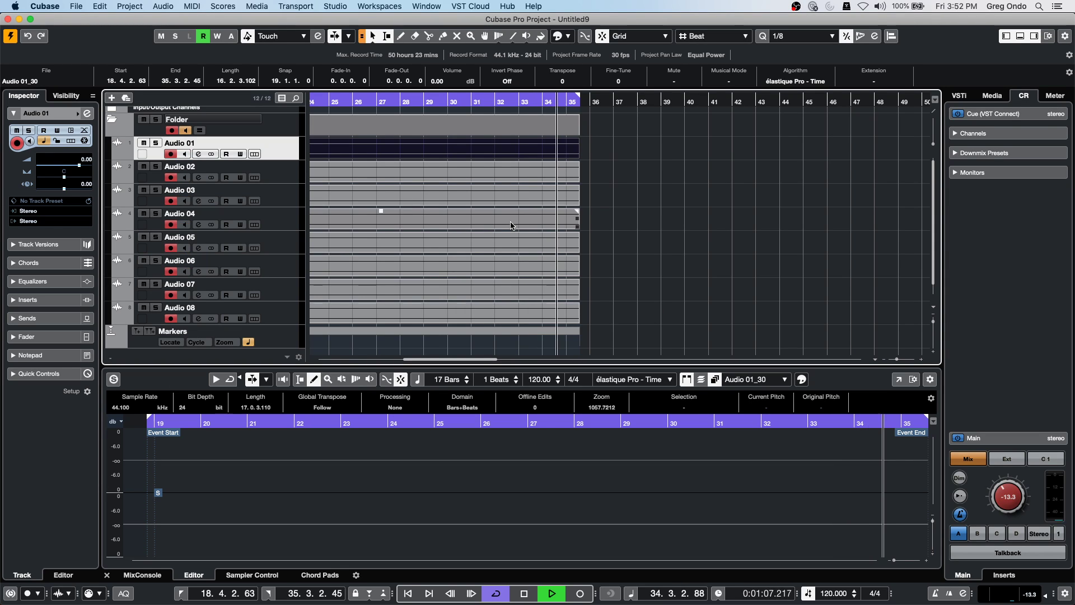
Step: Check the shortcut assigned to Play until Selection End in the key commands and close the dialog
left_click(100, 6)
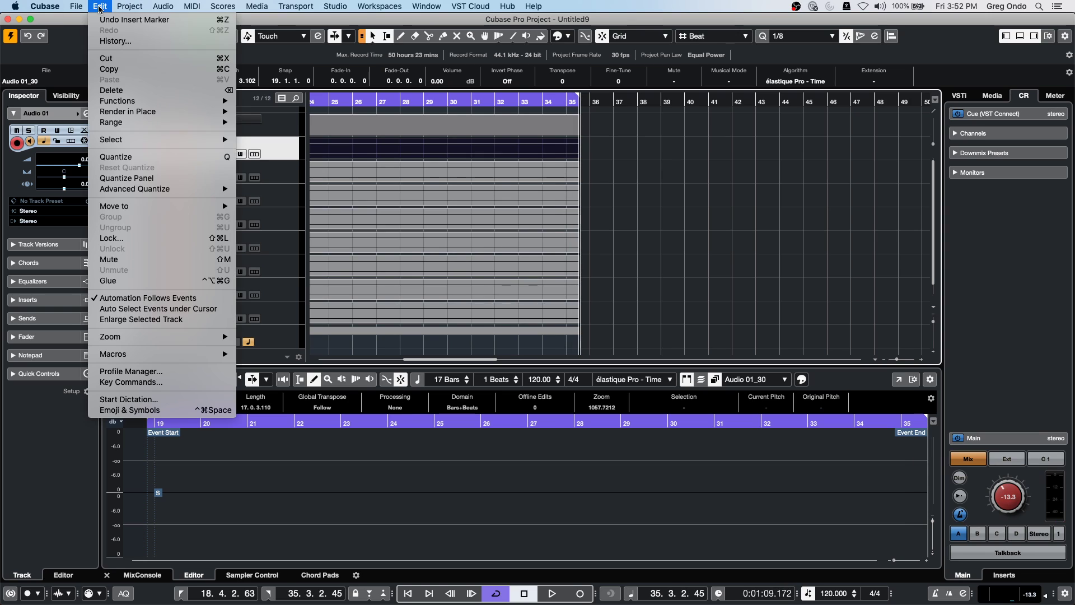
left_click(115, 385)
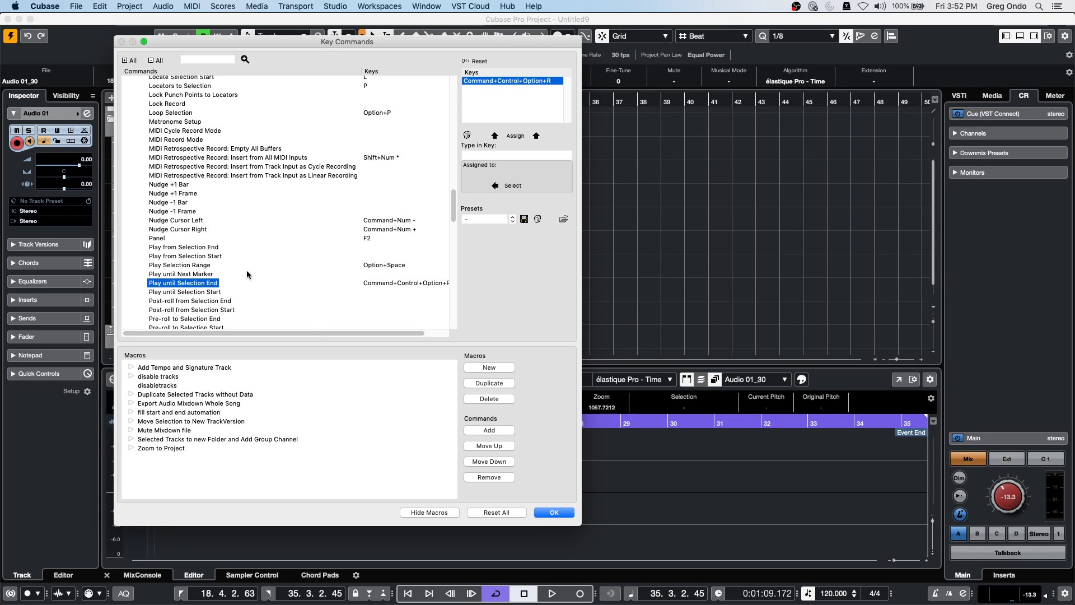
left_click(554, 512)
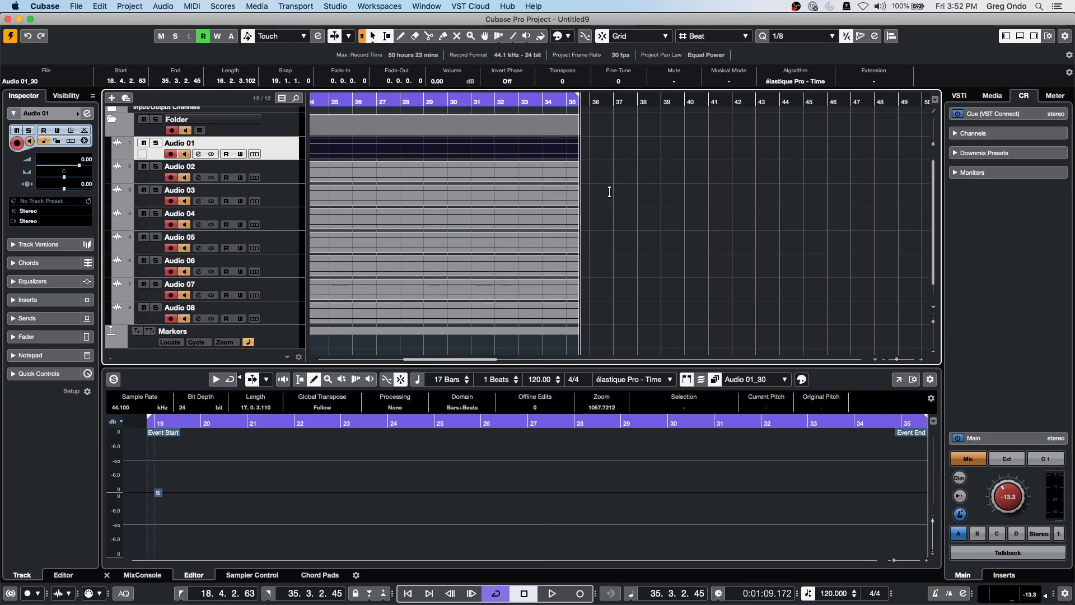
Step: Select a range on Audio 02 from 34.2.1.0 to 35.4.1.0 and try to play until its end
right_click(548, 174)
left_click(563, 172)
left_click_drag(546, 166, 580, 172)
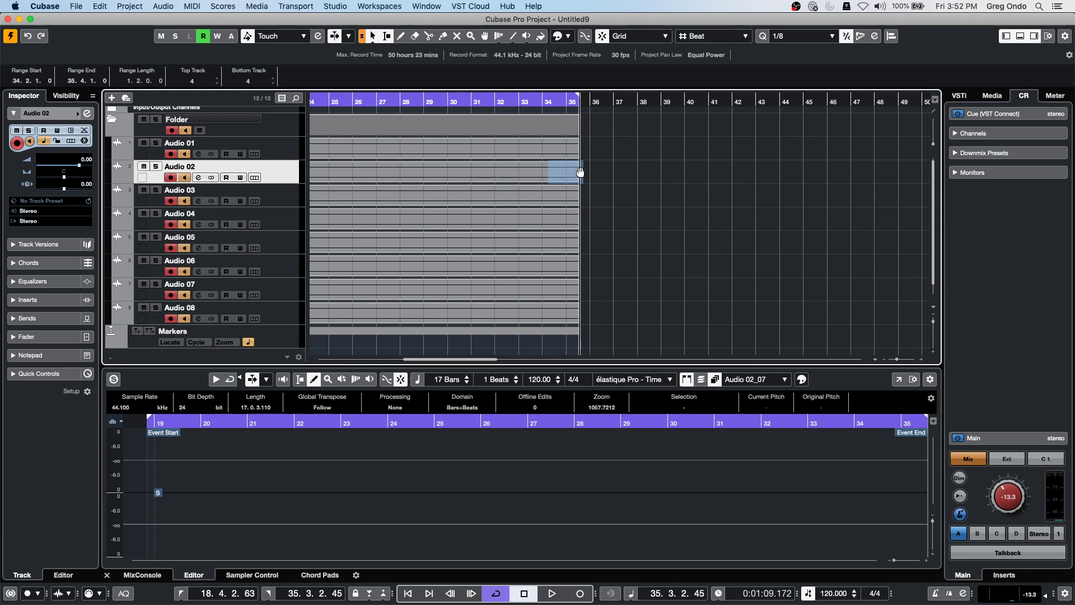
key("super+space")
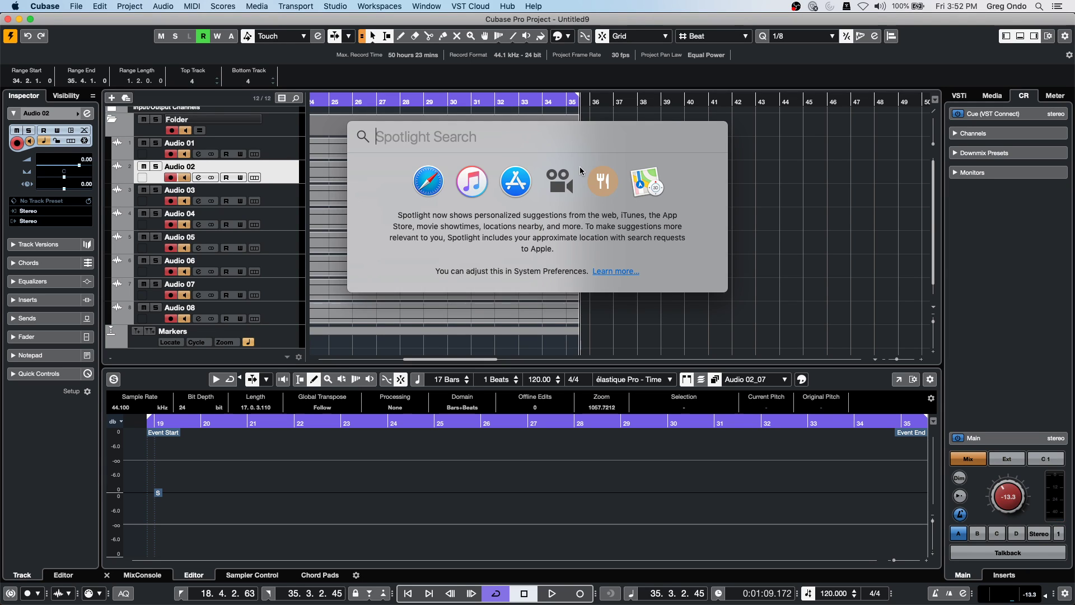
left_click(759, 164)
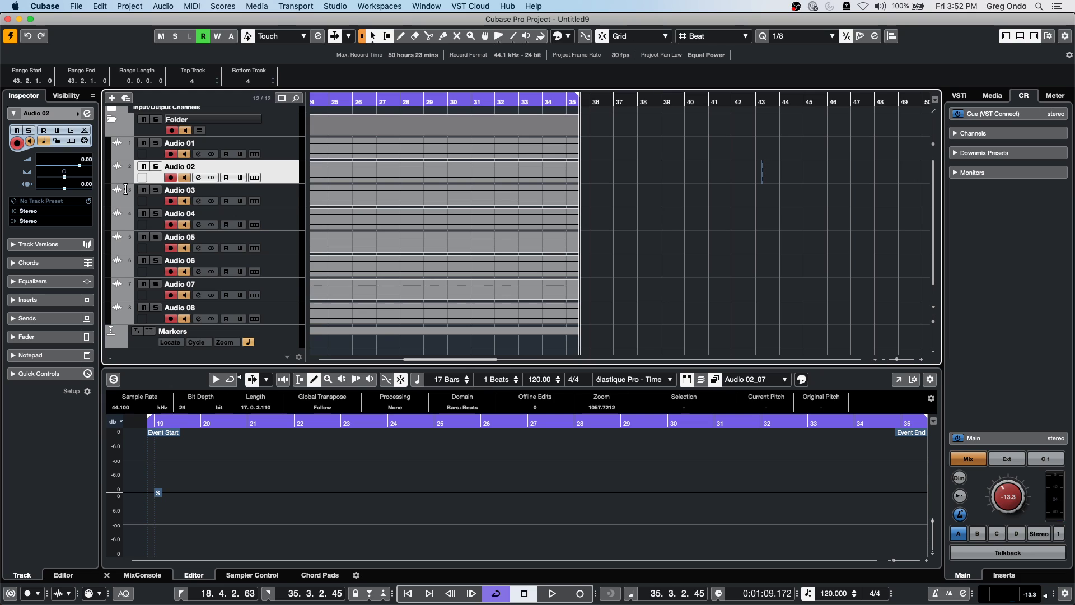
Step: Open the recent project Amos Moses - GO.cpr and activate it
left_click(74, 5)
mouse_move(112, 217)
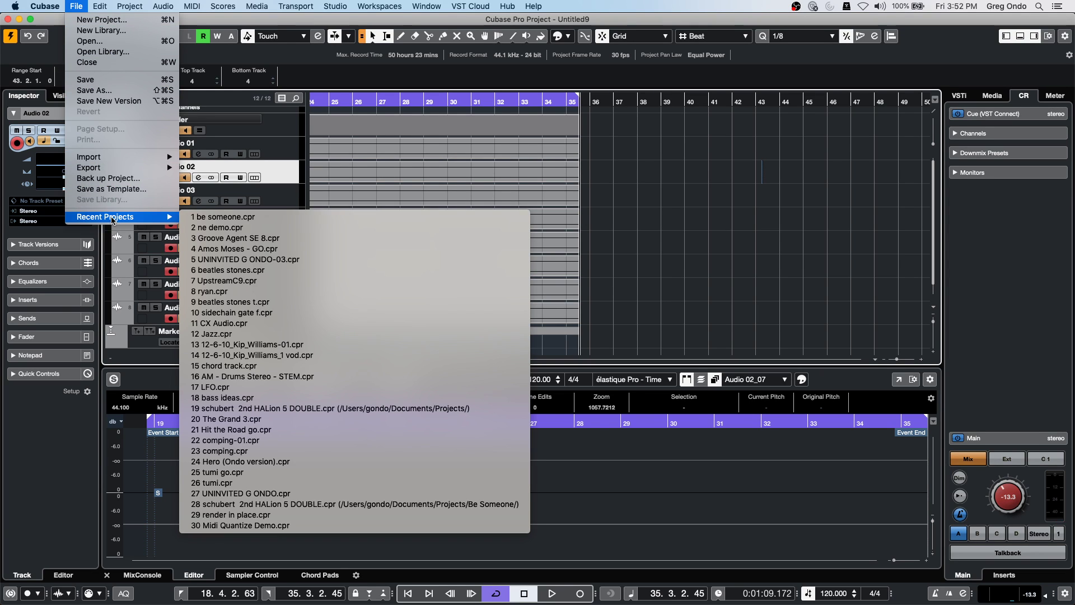
left_click(267, 250)
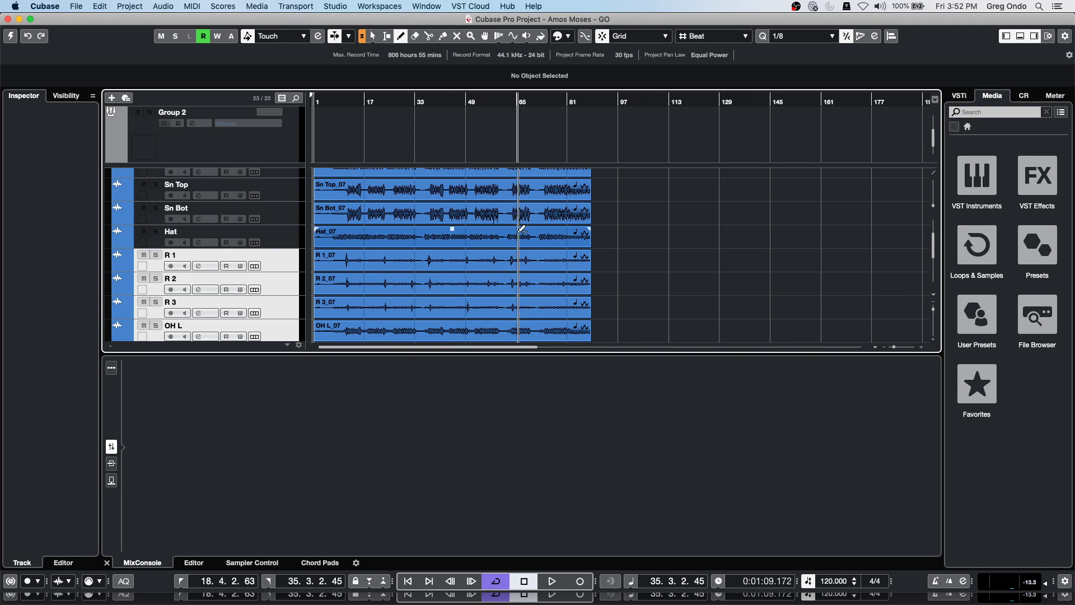
left_click(11, 41)
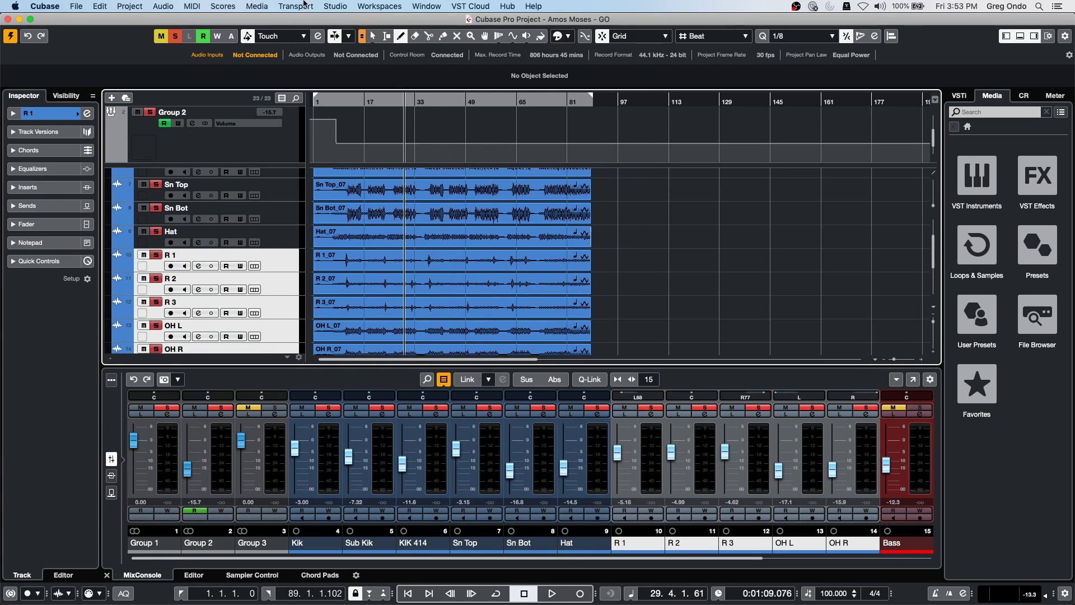
left_click(257, 7)
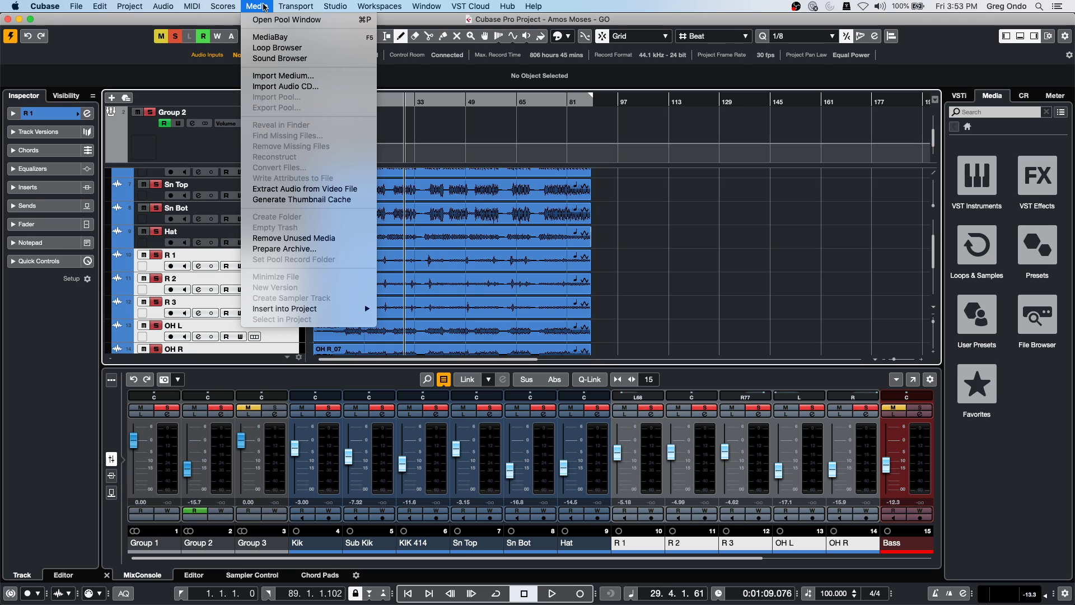
left_click(270, 37)
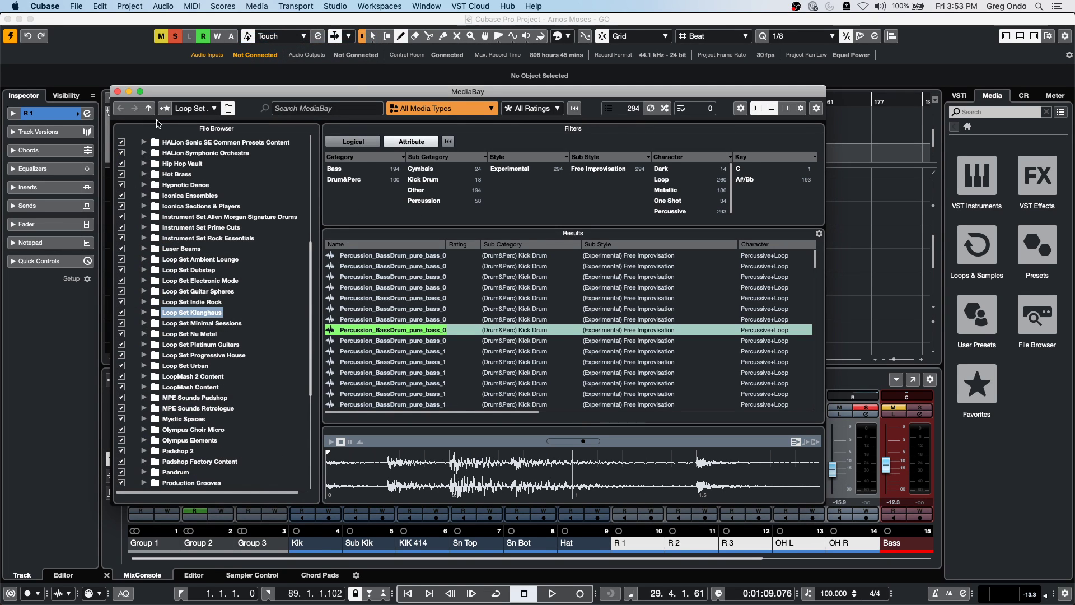
left_click(117, 92)
Step: Review the tempo and Musical Mode settings of the audio files in the Pool and close it
left_click(257, 6)
left_click(281, 43)
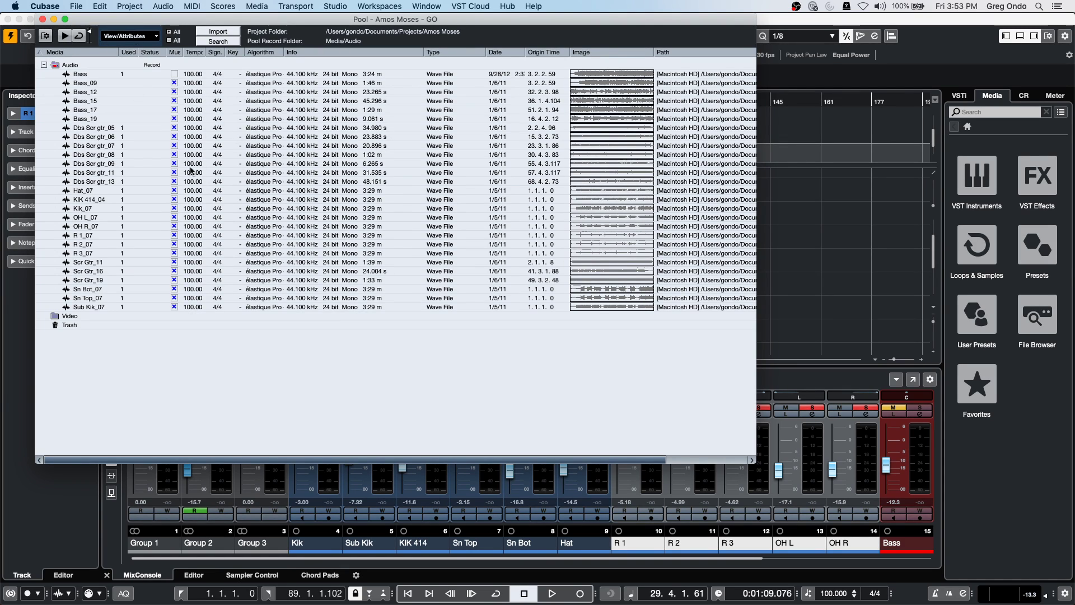
left_click(42, 19)
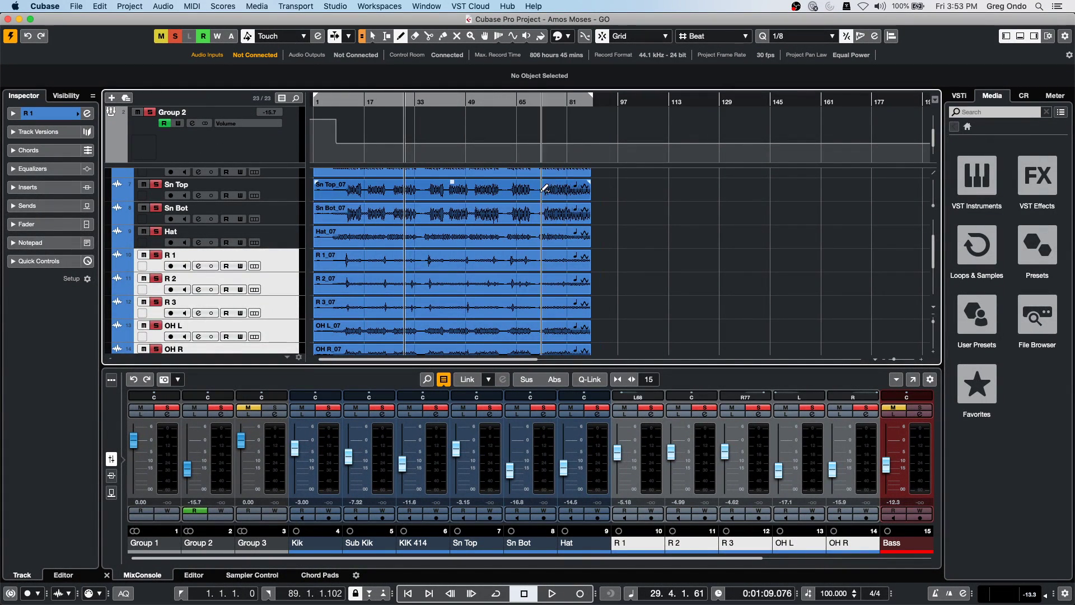
Step: Switch to the combined selection tools, select all events in the project and return the cursor to the start
right_click(636, 220)
left_click(638, 223)
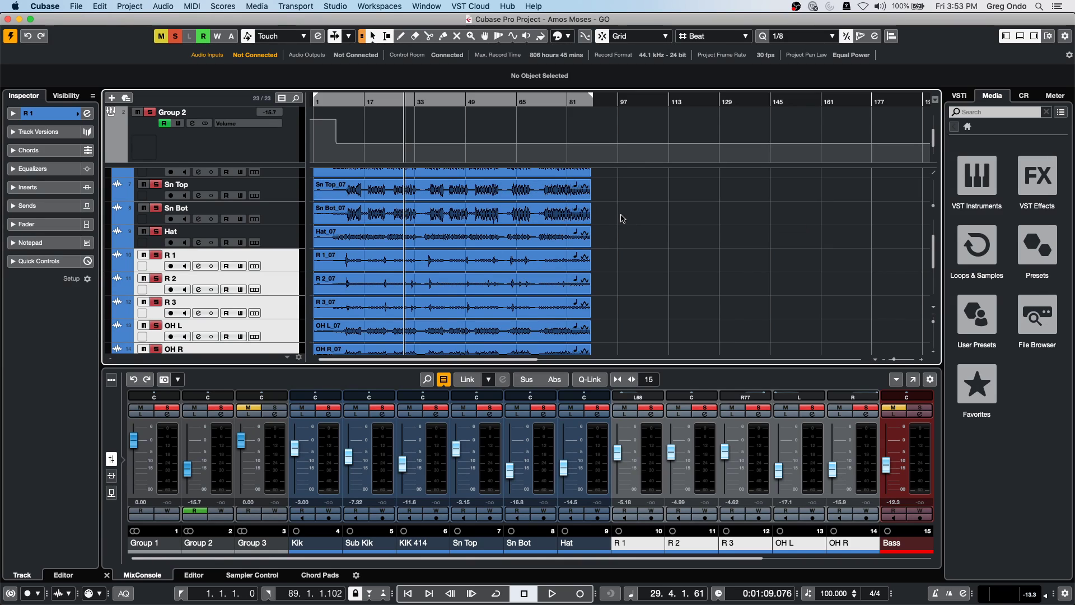
scroll(621, 219, "up", 4)
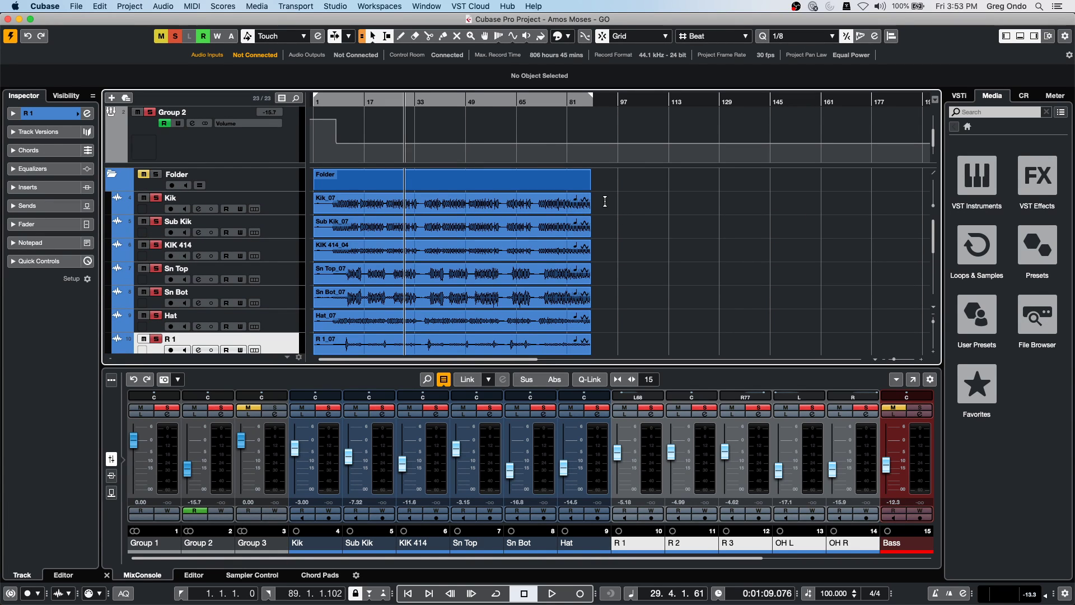
left_click_drag(605, 201, 606, 203)
scroll(622, 257, "down", 5)
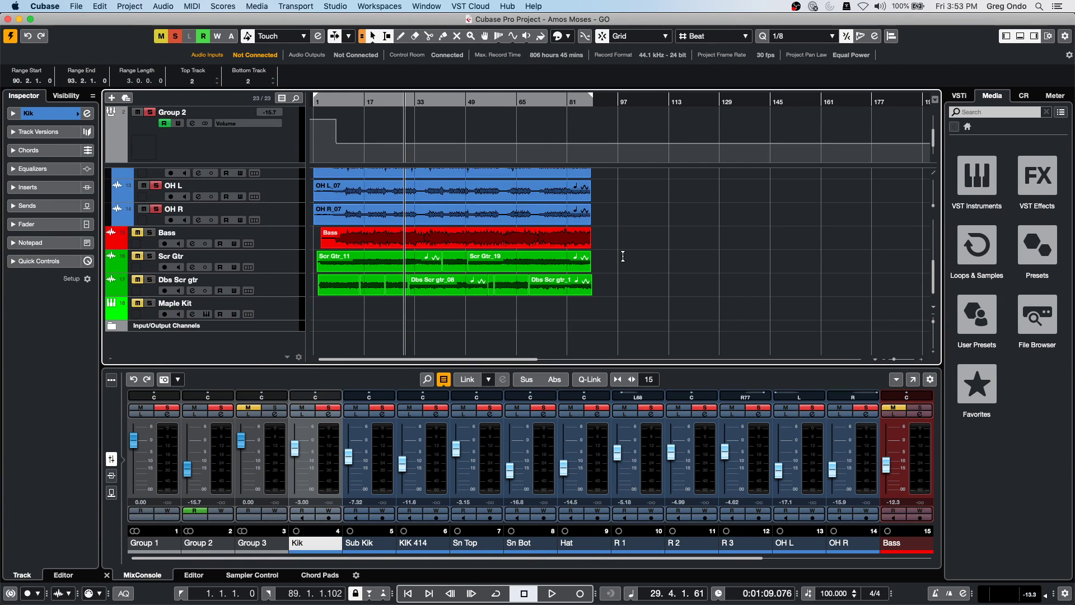
left_click_drag(538, 313, 588, 207)
key("super+a")
key("Home")
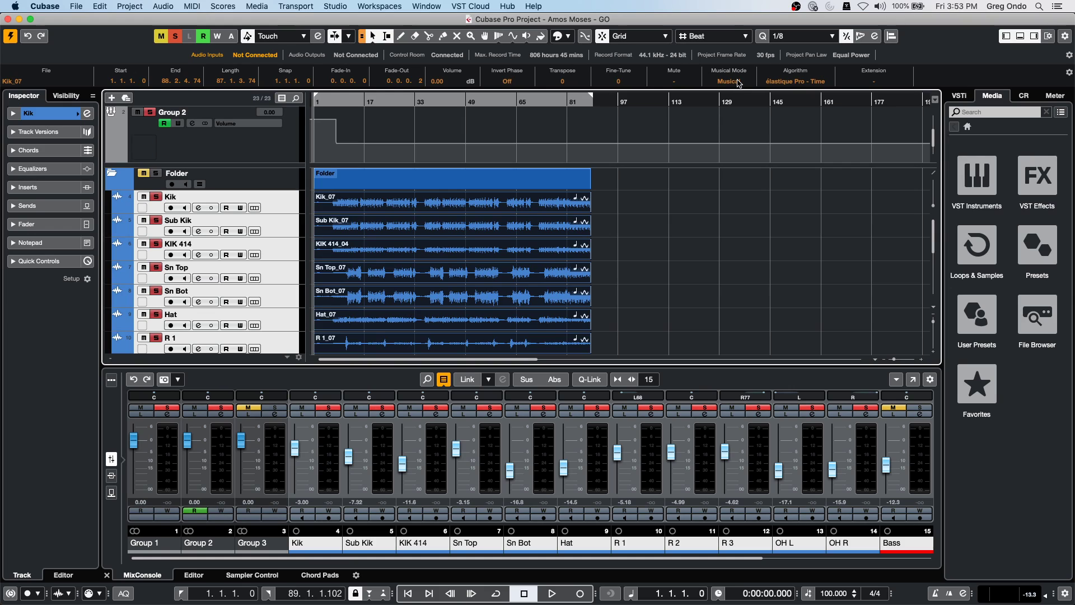
Step: Play the project from about bar 8, deactivate all mute and solo states, and stop playback
left_click(336, 102)
key("space")
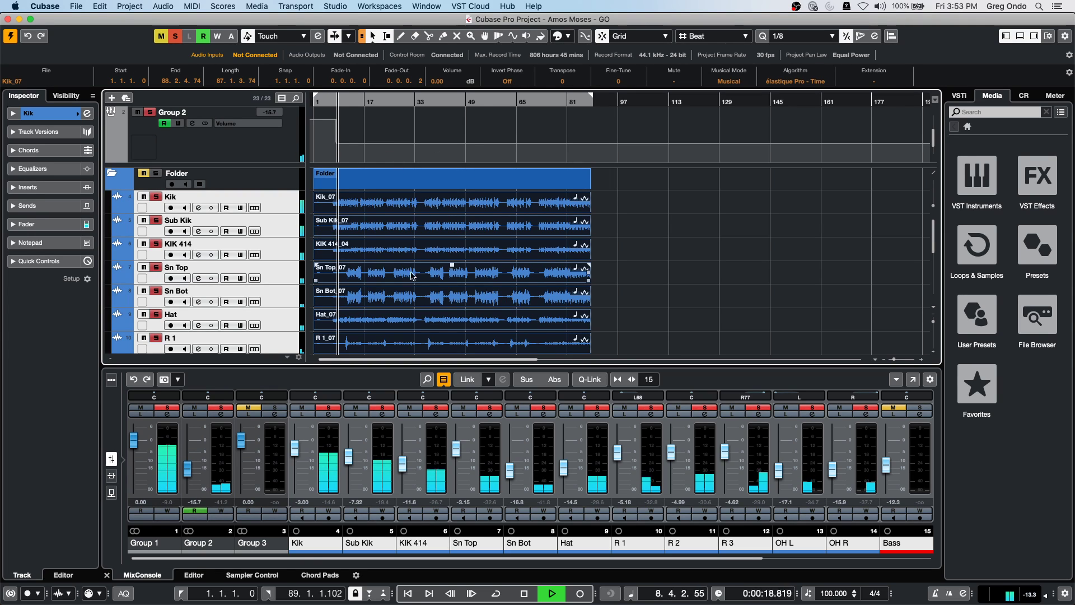
left_click(176, 38)
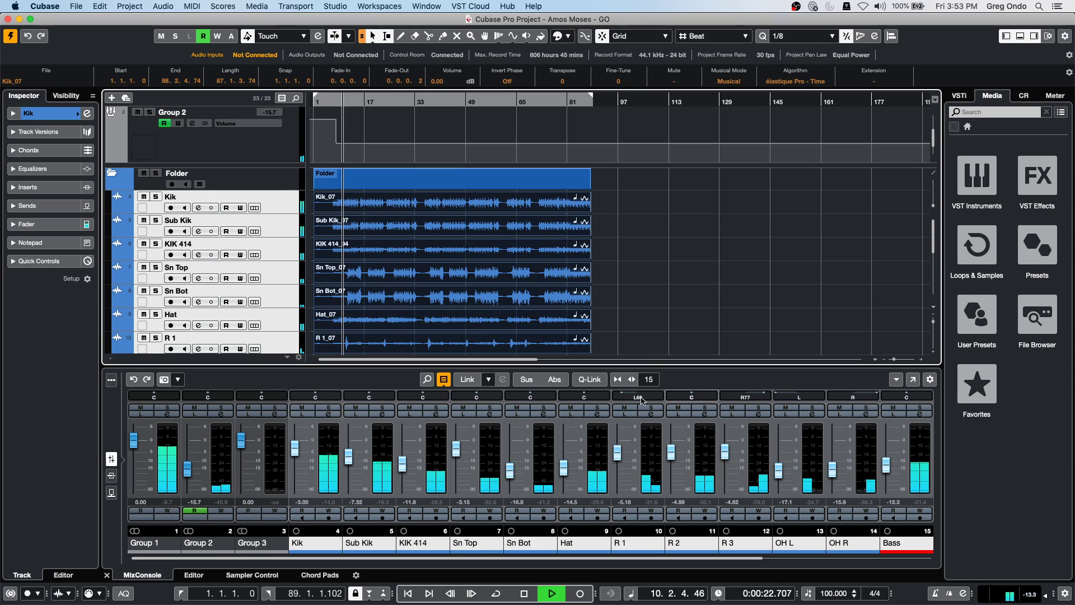
key("space")
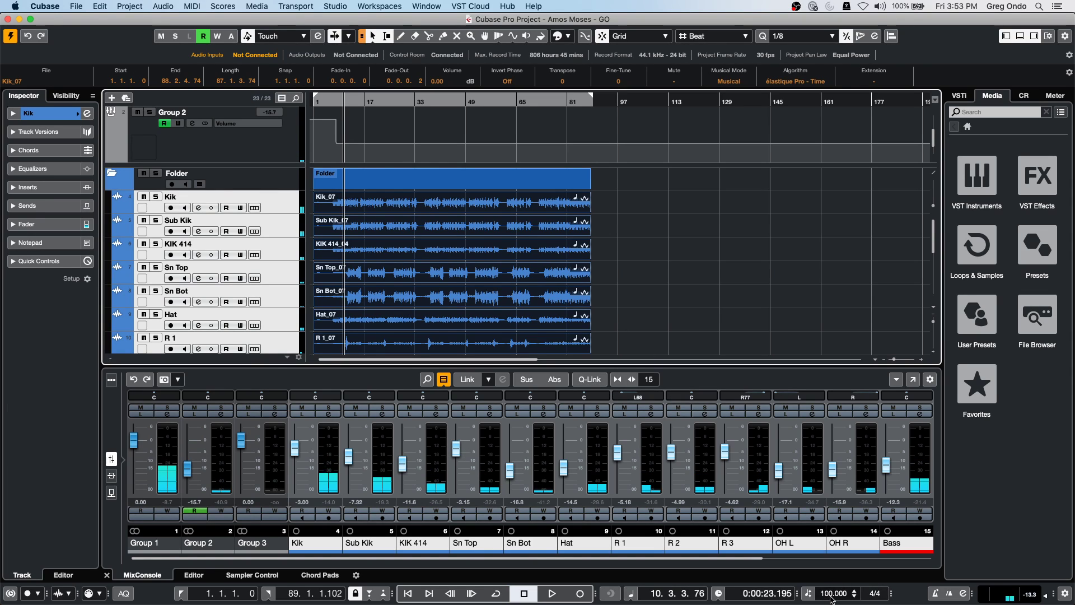
Step: Set the project tempo to 80 BPM and play a short passage at that tempo
double_click(832, 598)
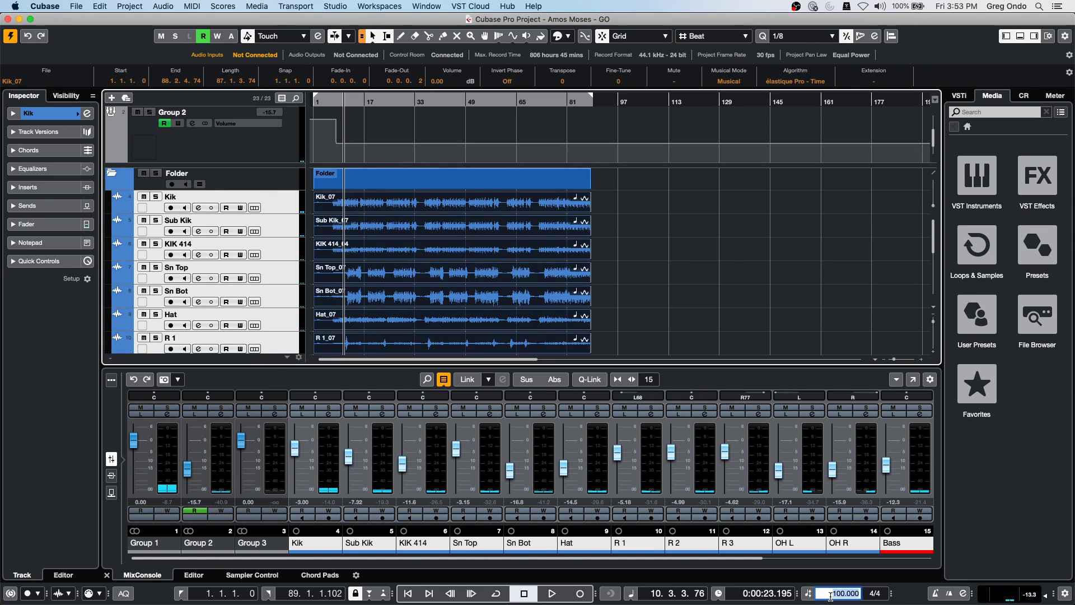
type("80")
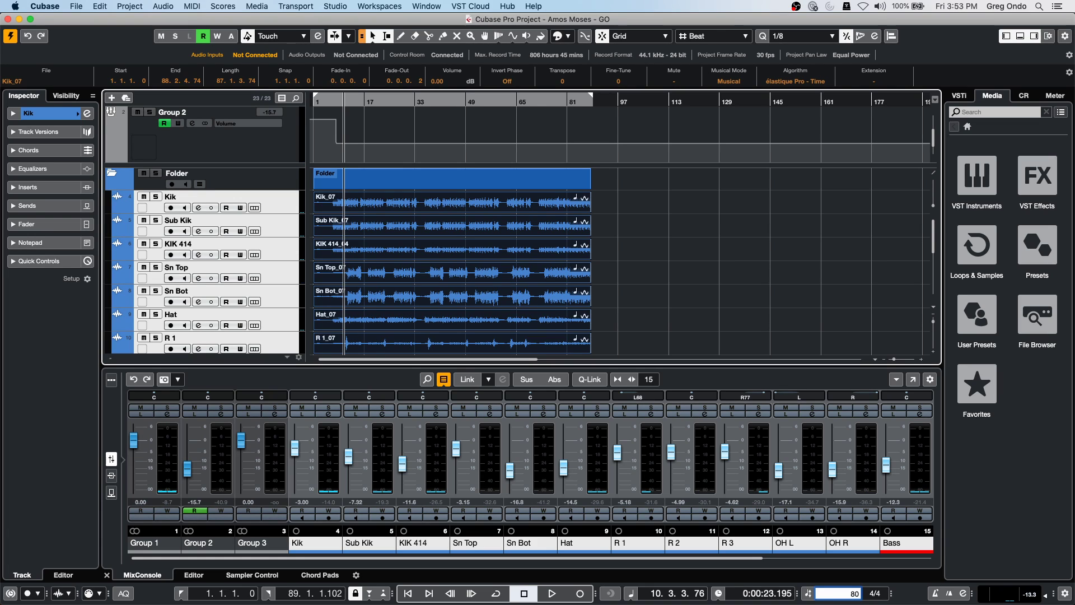
key("Return")
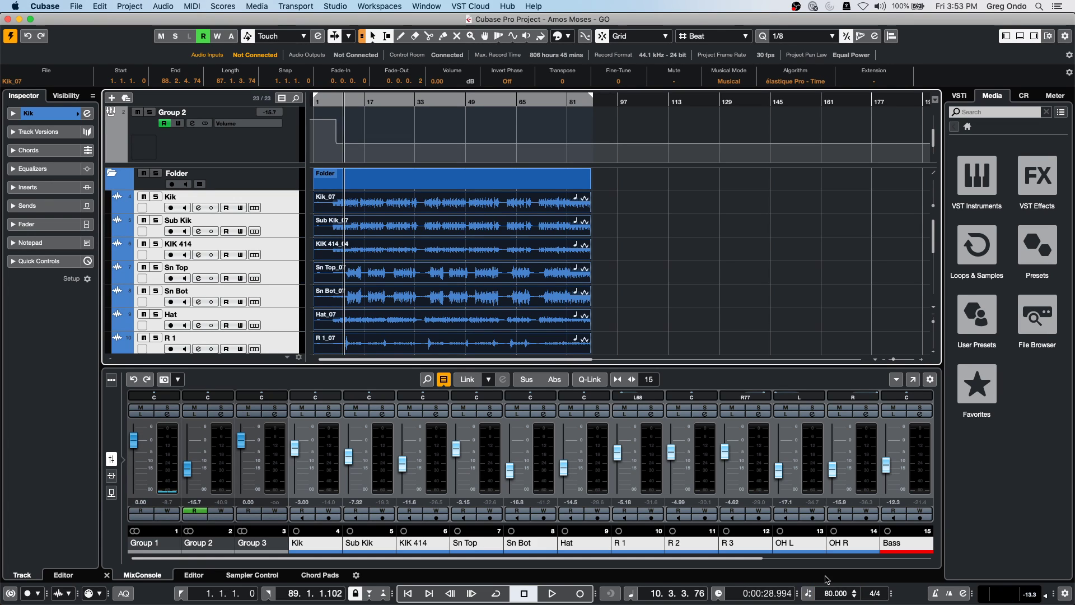
key("space")
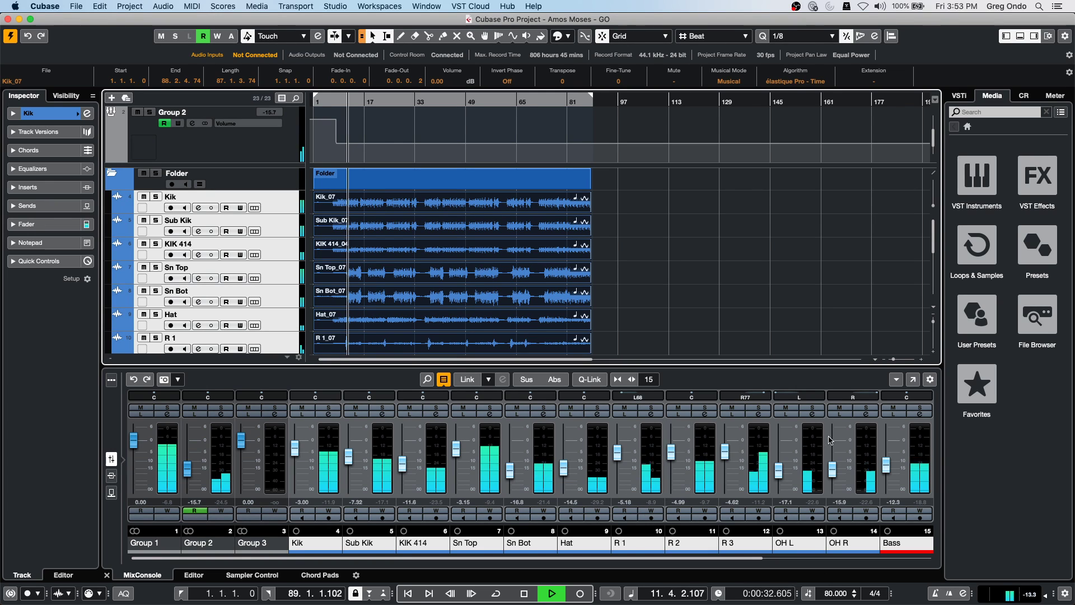
key("space")
Step: Mute the Bass track and enable Musical Mode for the Bass event
scroll(646, 331, "down", 2)
scroll(647, 330, "down", 6)
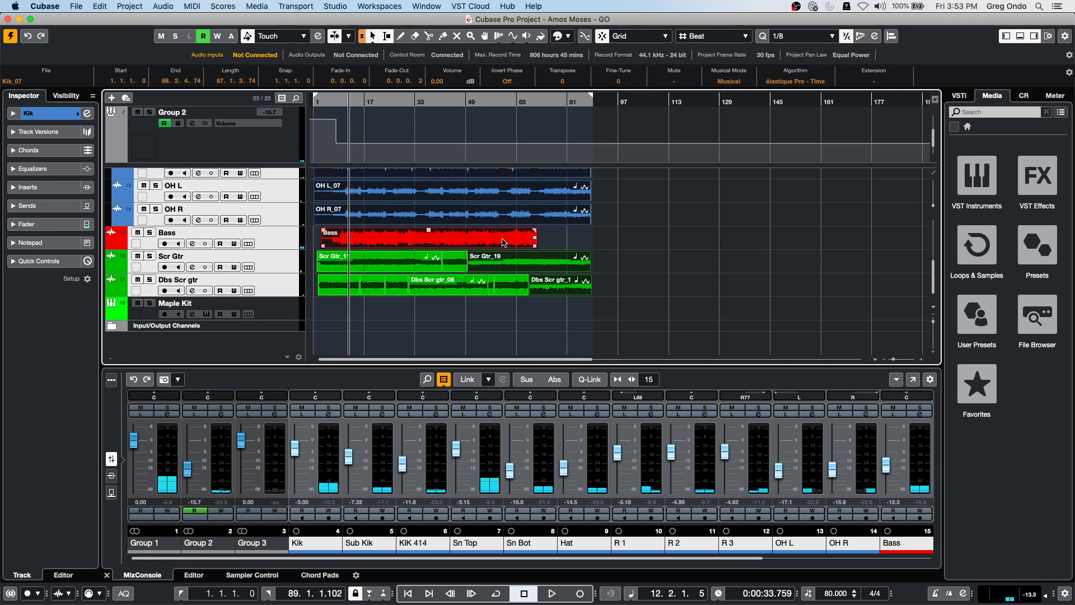
left_click(434, 242)
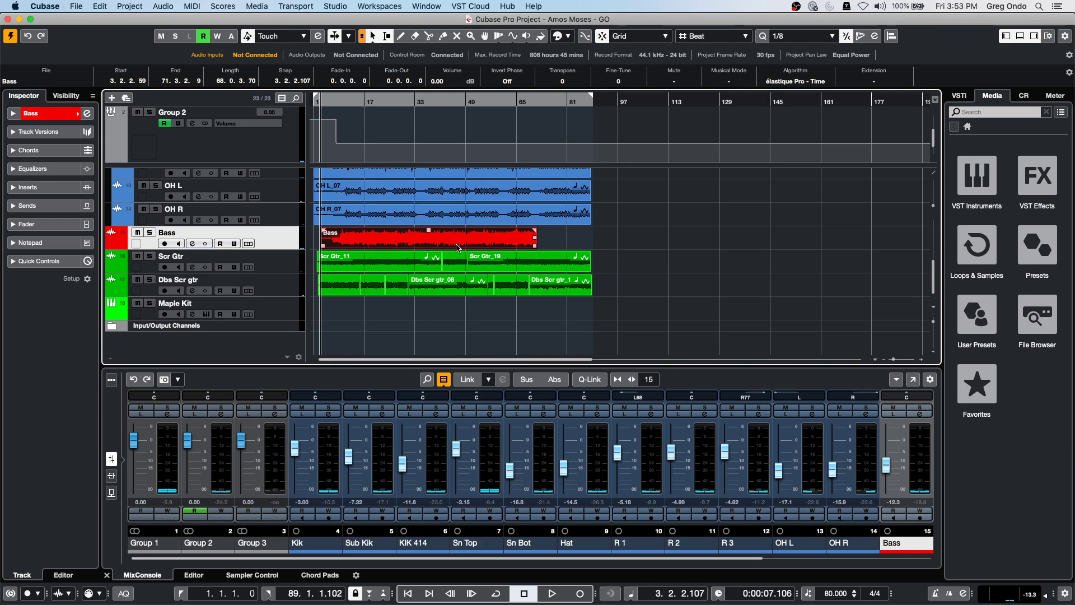
left_click(137, 232)
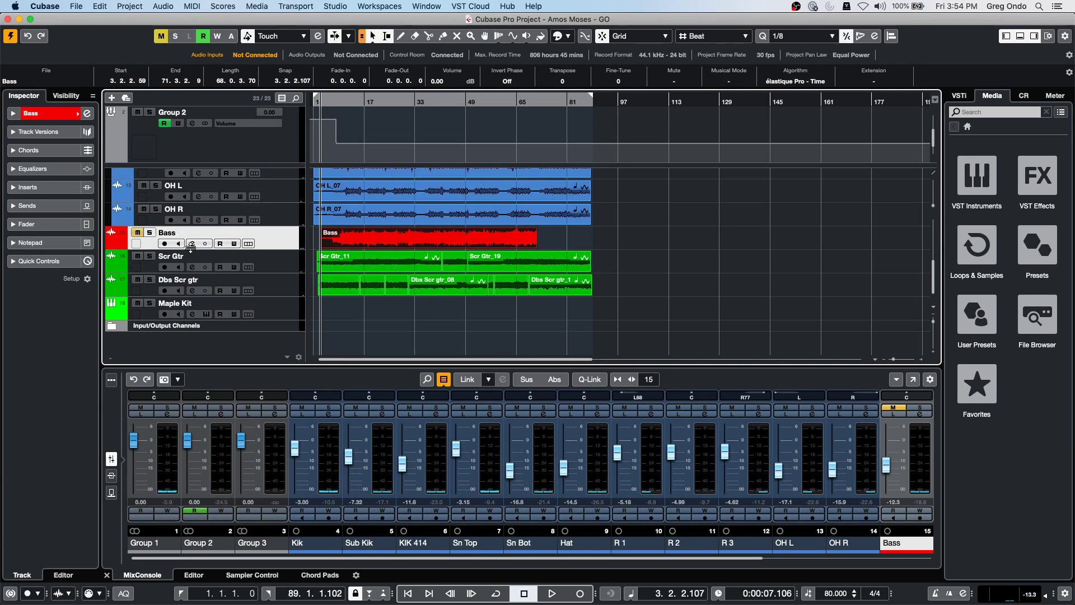
left_click(493, 237)
left_click(462, 245)
left_click(734, 82)
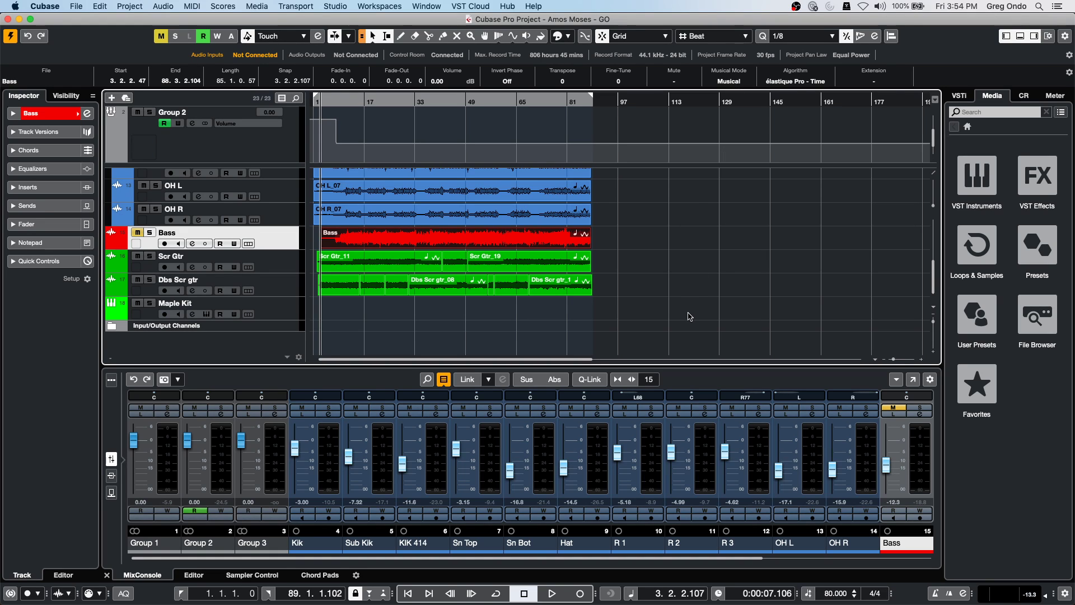
Step: Play the project from bar 17 and unmute the Bass track during playback
key("space")
left_click(364, 101)
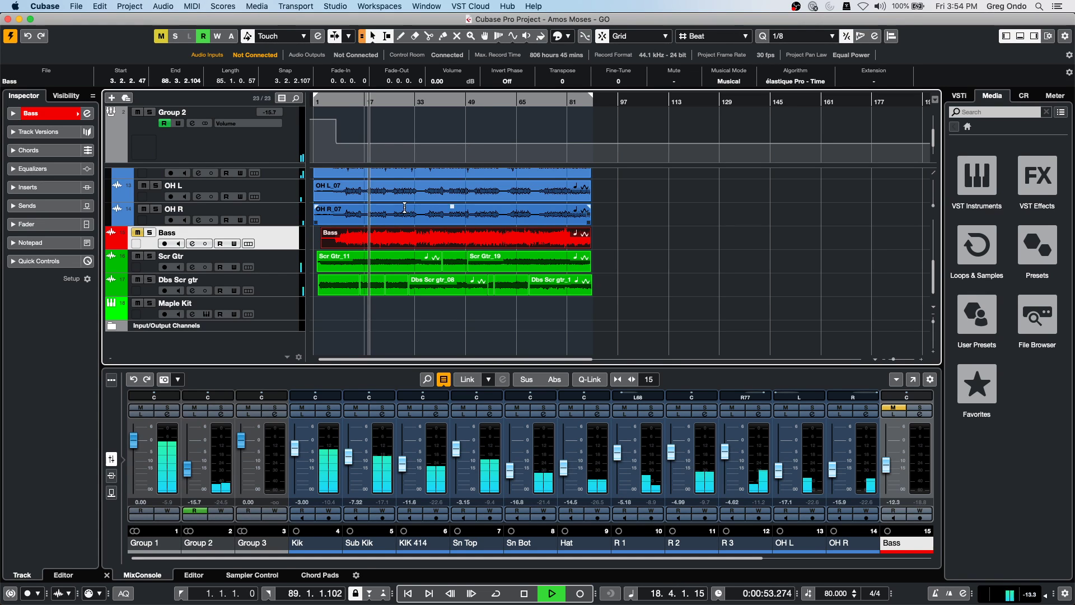
key("m")
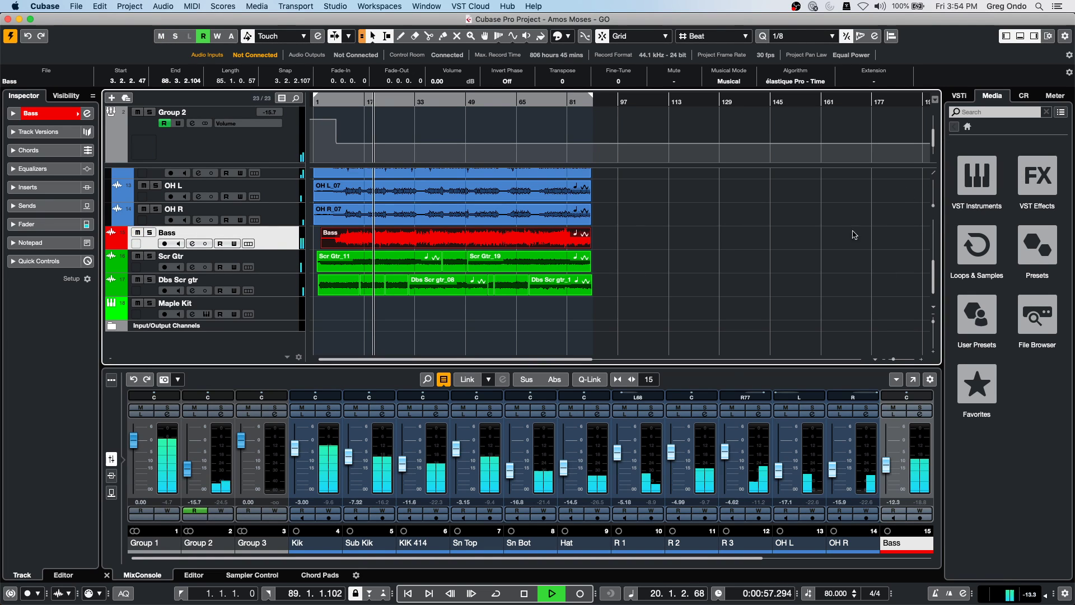
Step: Set the project tempo to 100 BPM and restart playback from the current position
mouse_move(744, 602)
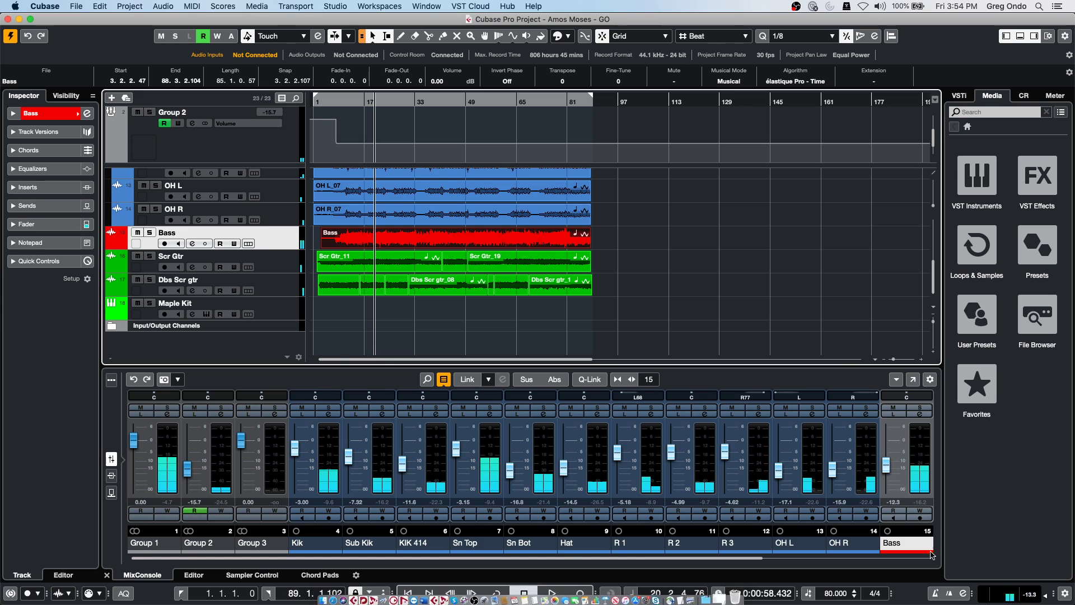
double_click(829, 594)
type("10")
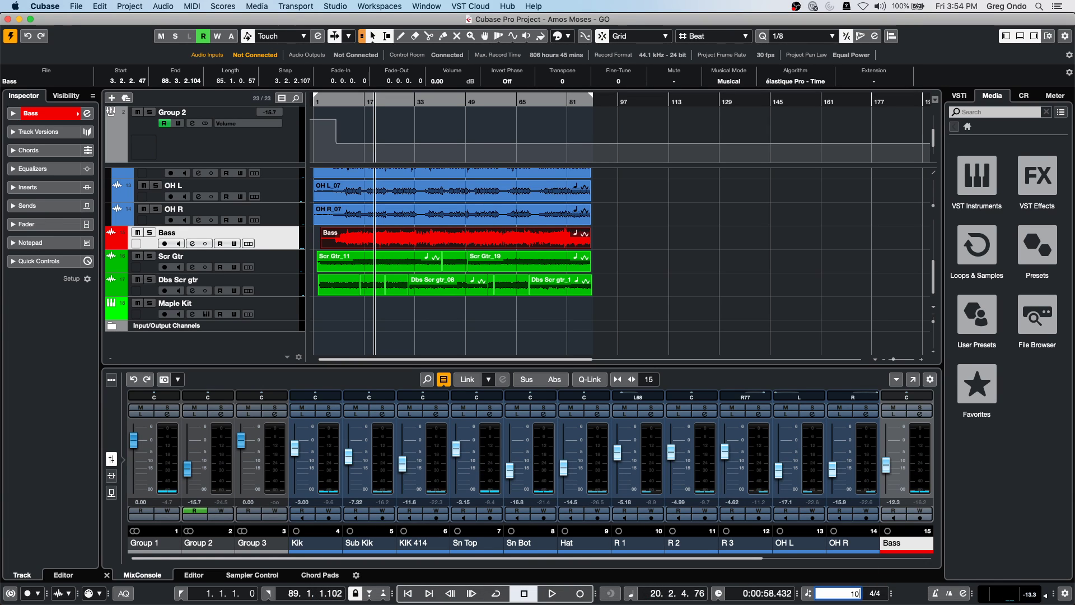
type("0")
key("Return")
key("space")
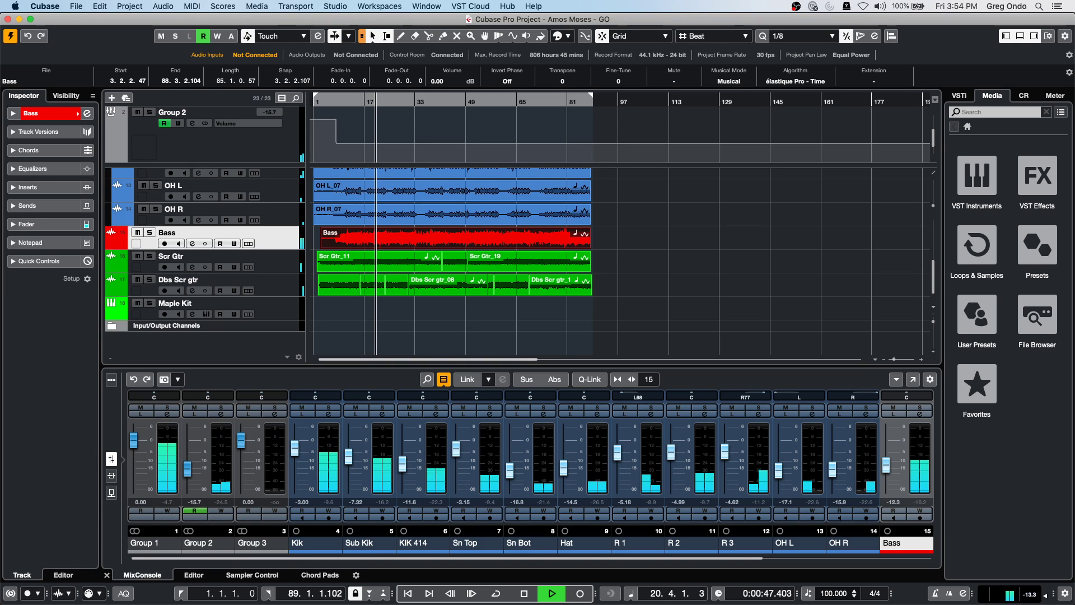
Step: Set the project tempo to 140 BPM, listen to a short passage, and stop playback
double_click(834, 592)
type("140")
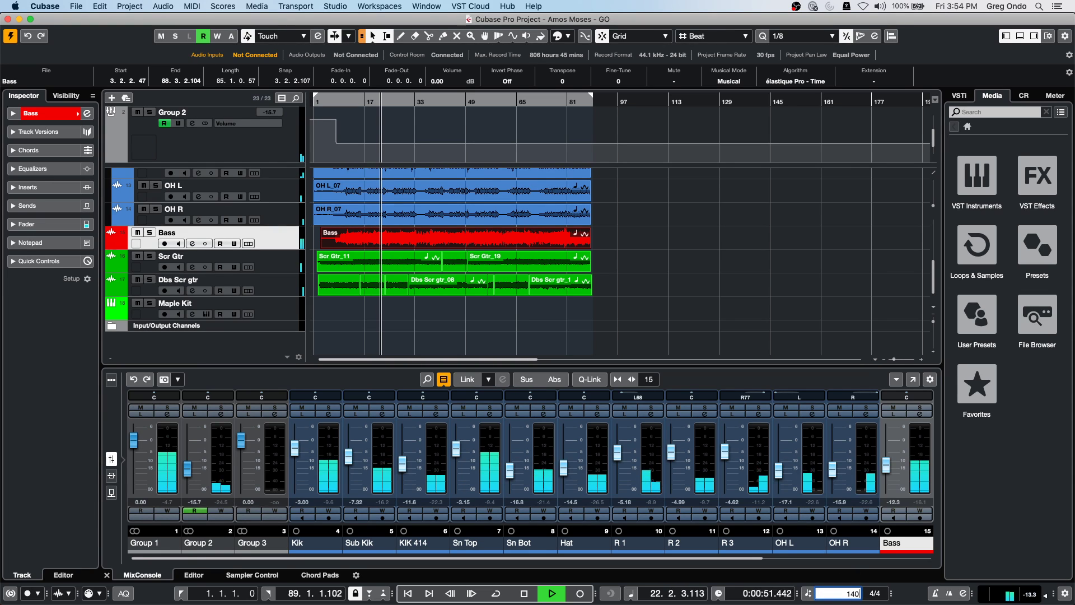
key("Return")
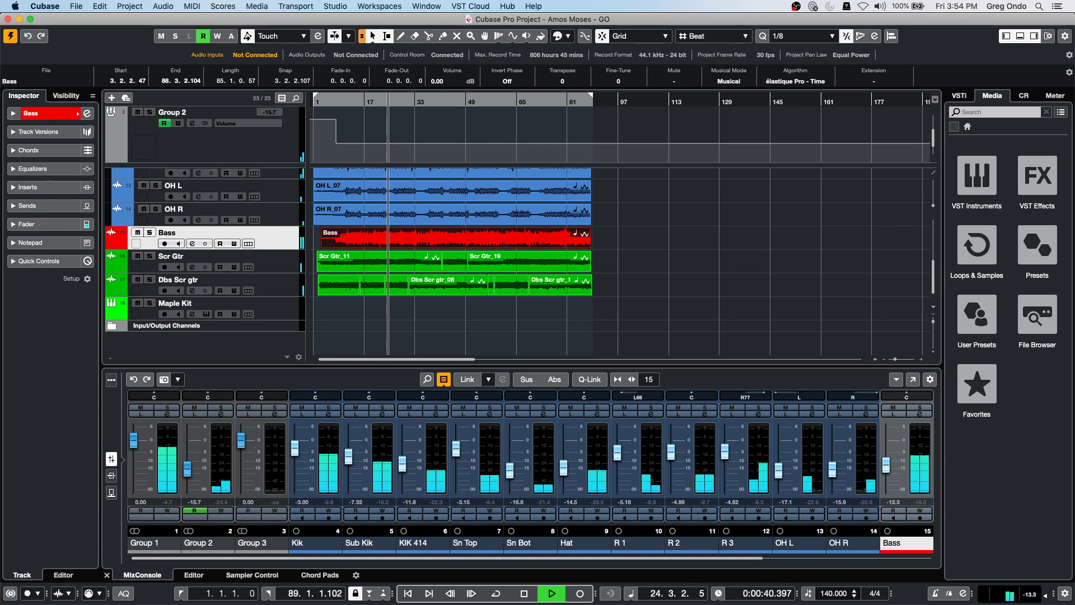
key("space")
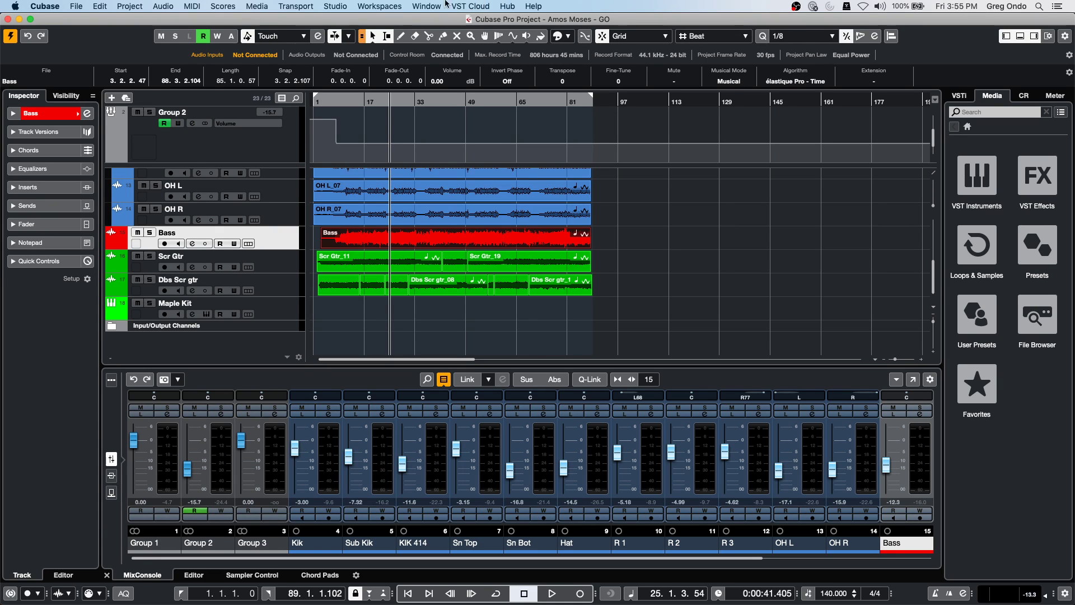
Step: Examine the VST Audio System settings in Studio Setup, including the 32 bit float and 64 bit float processing precision options
left_click(337, 7)
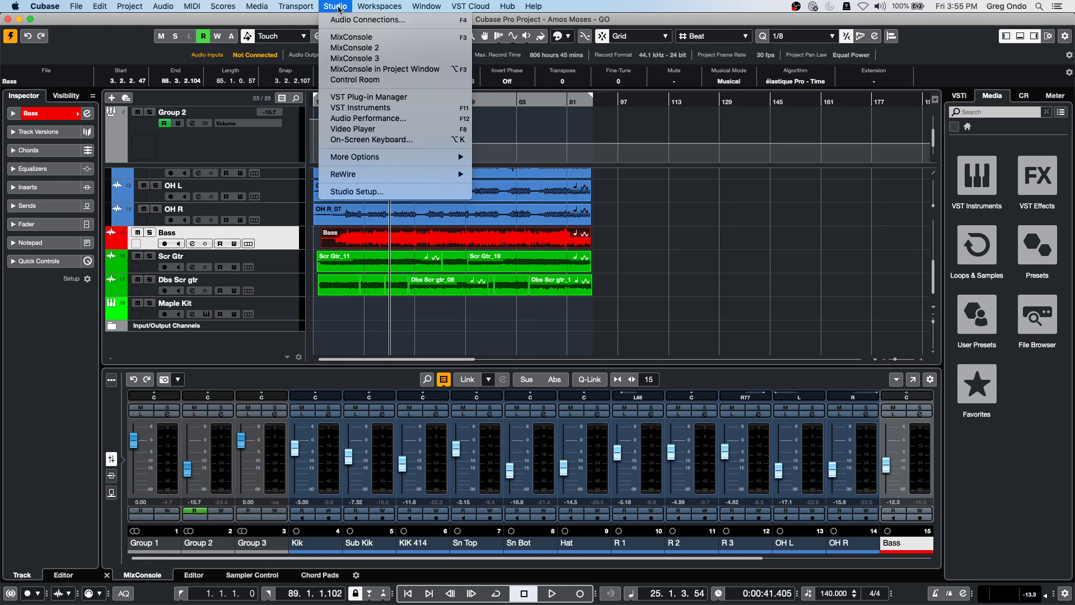
left_click(357, 191)
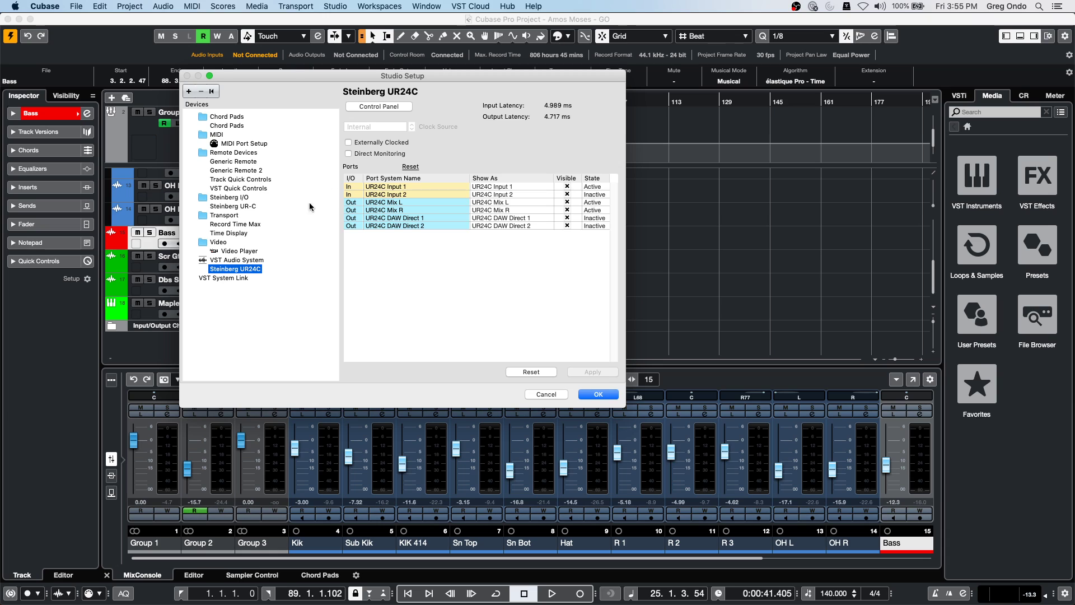
left_click(224, 261)
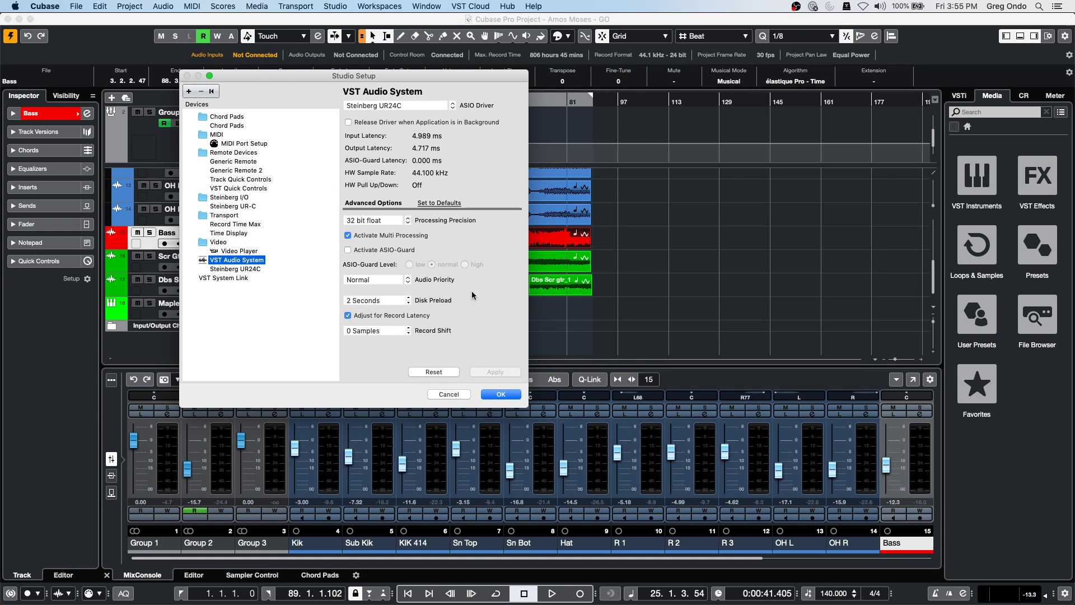
left_click(377, 221)
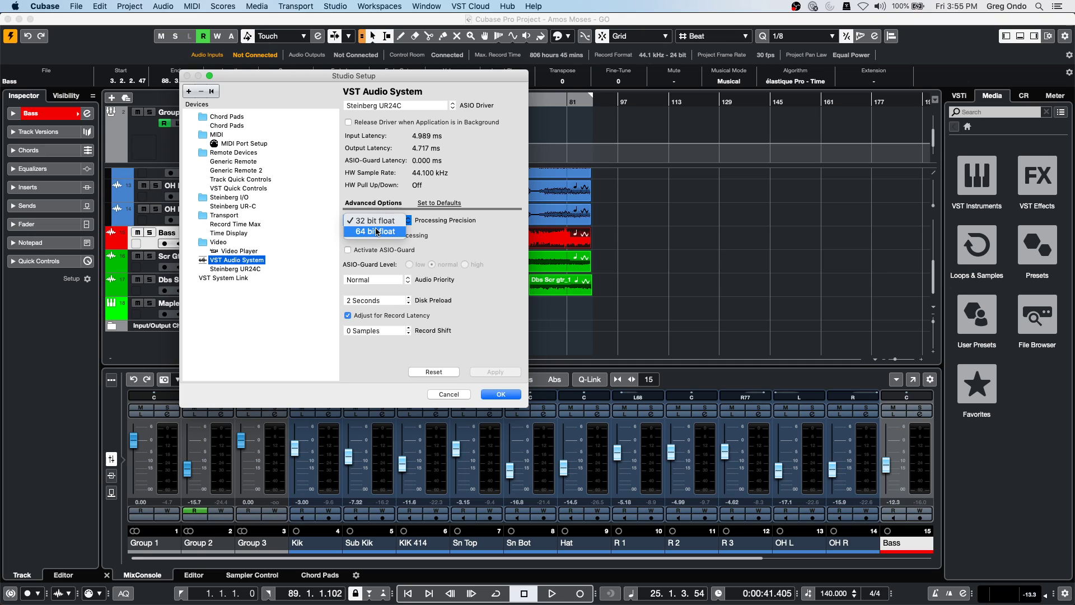
left_click(439, 234)
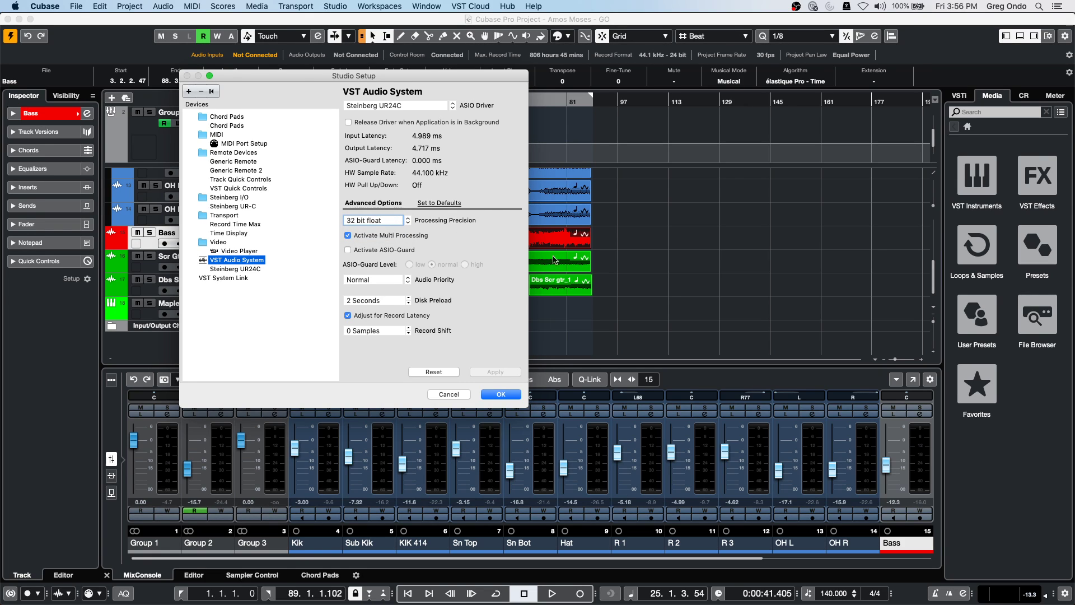
left_click(393, 222)
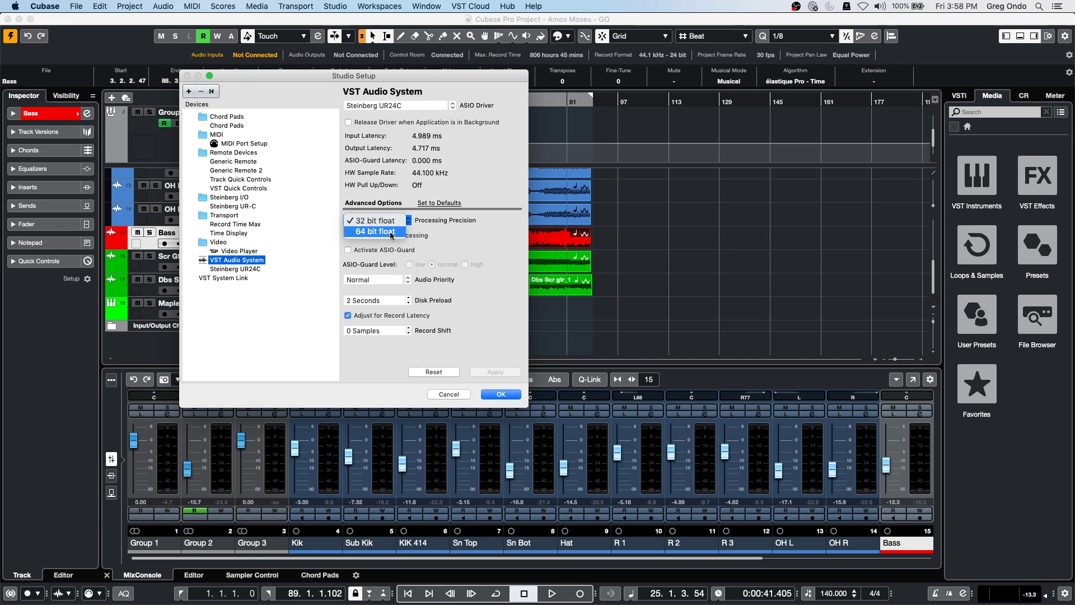
left_click(519, 394)
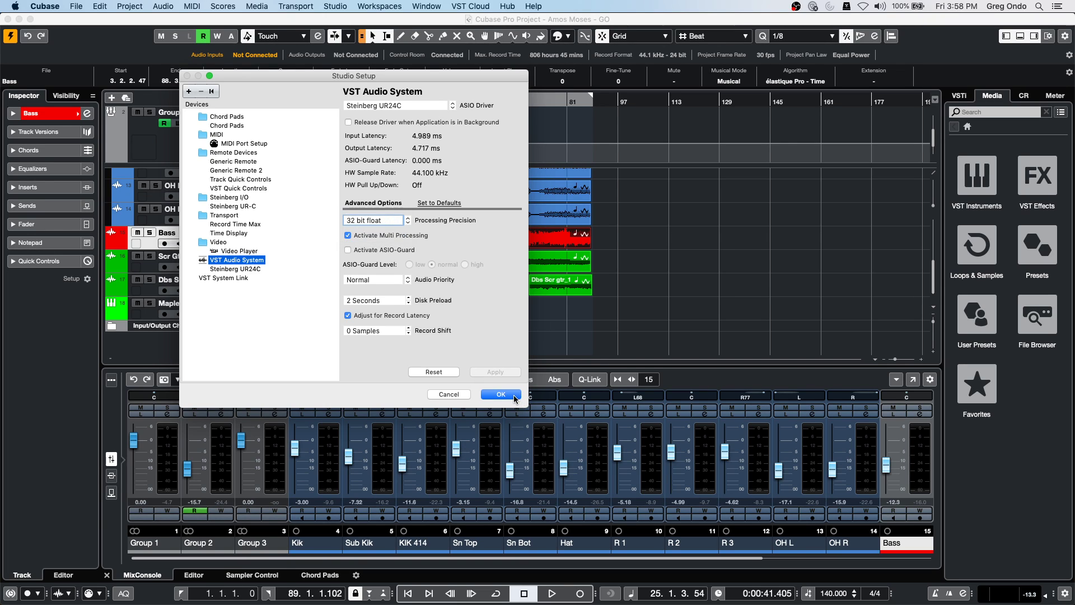
left_click(500, 394)
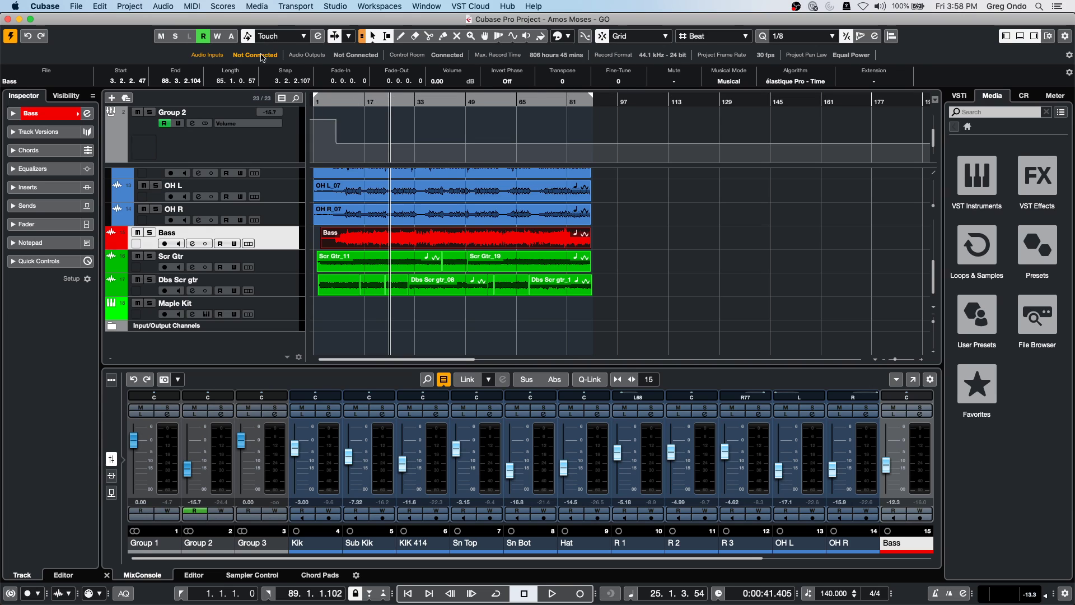
Step: Export the Stereo Out mixdown as a 24-bit Wave file, creating an audio track in this project instead of a new project
left_click(84, 6)
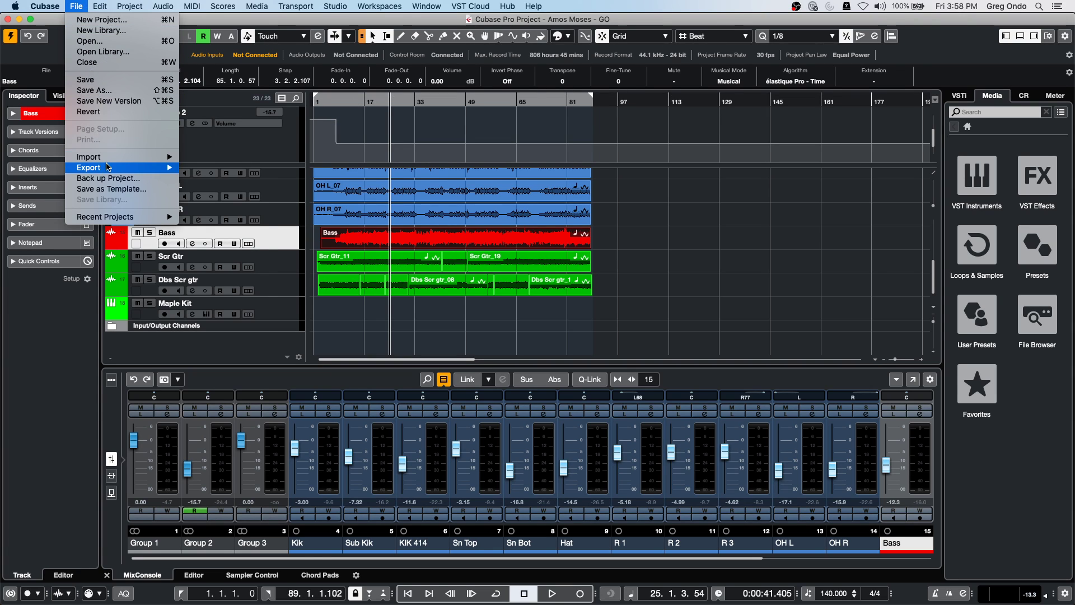
mouse_move(108, 168)
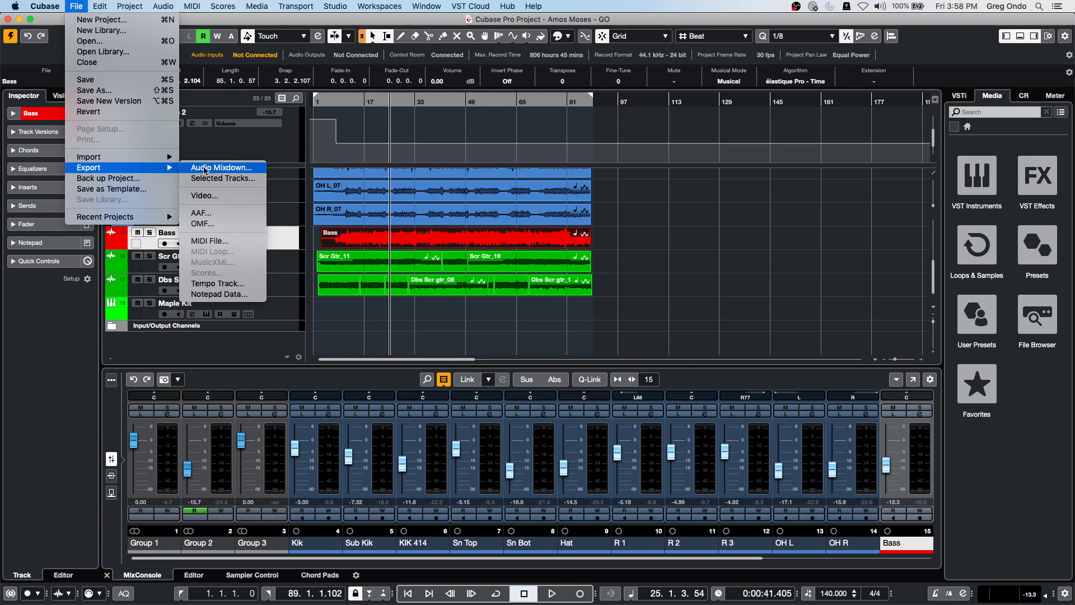
left_click(221, 167)
left_click(311, 90)
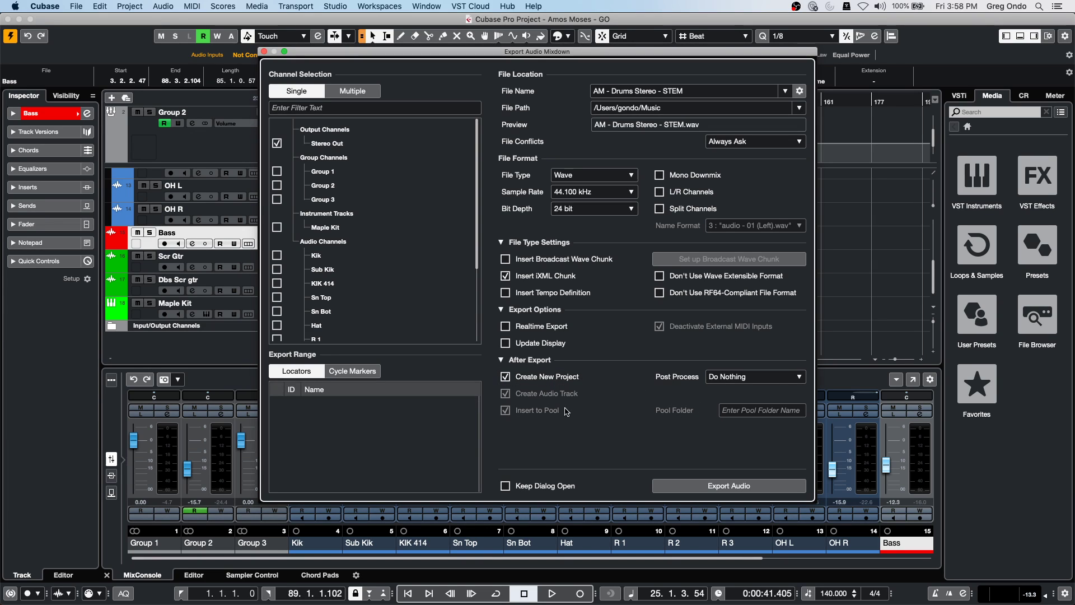
left_click(526, 377)
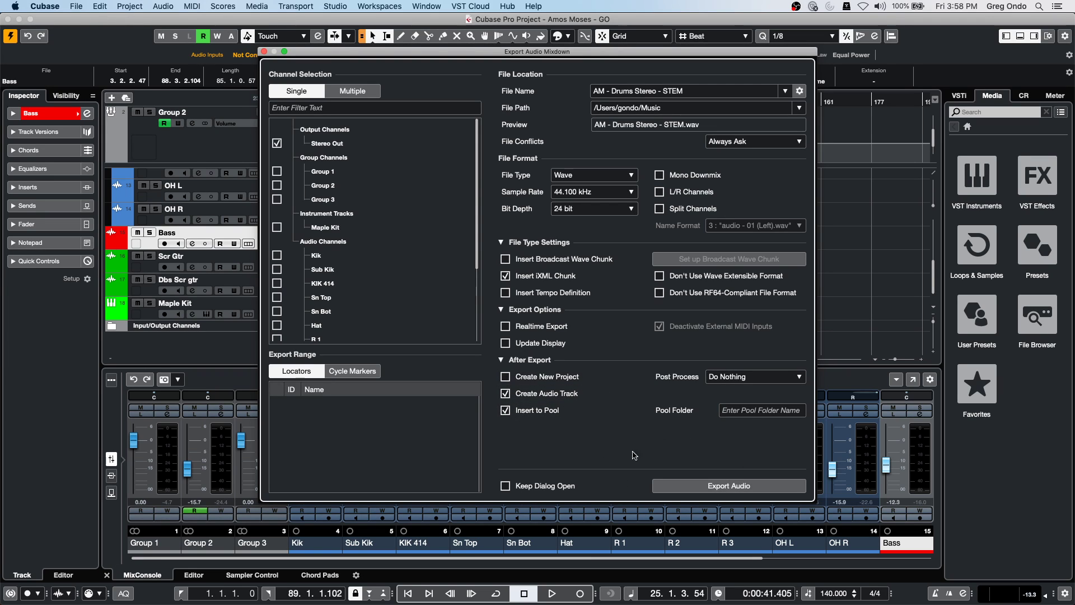
left_click(734, 485)
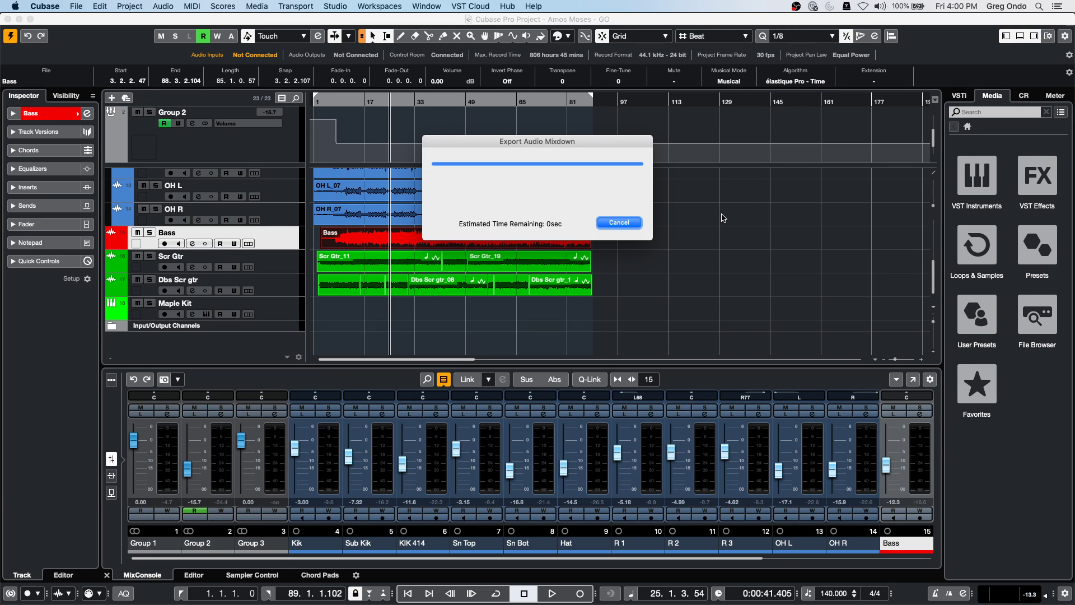
left_click(666, 314)
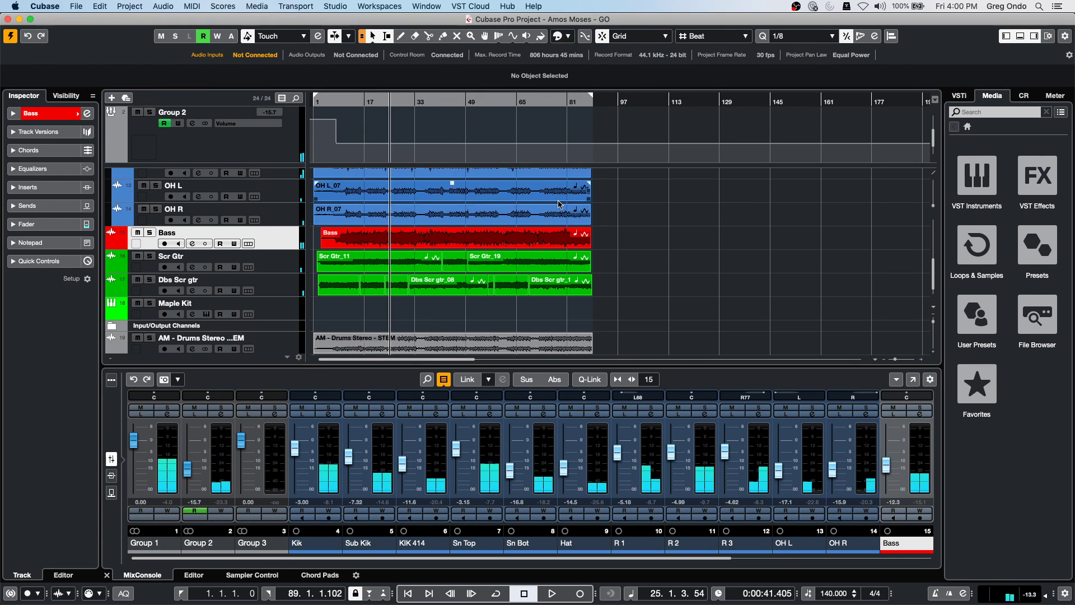
Step: Solo the AM - Drums Stereo - STEM track and play it from the project start
left_click(415, 351)
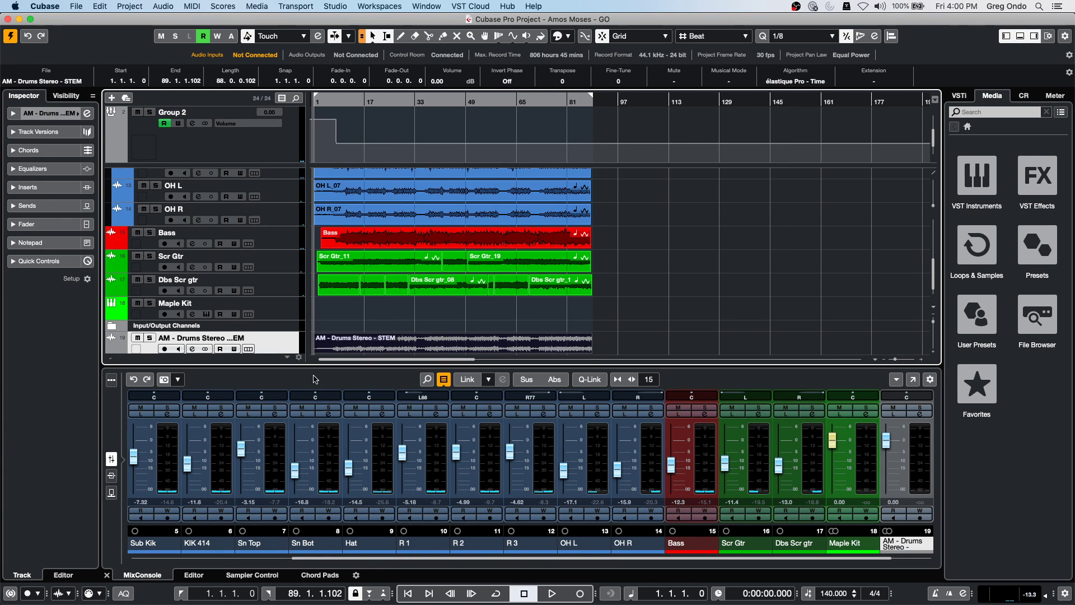
left_click(150, 338)
key("space")
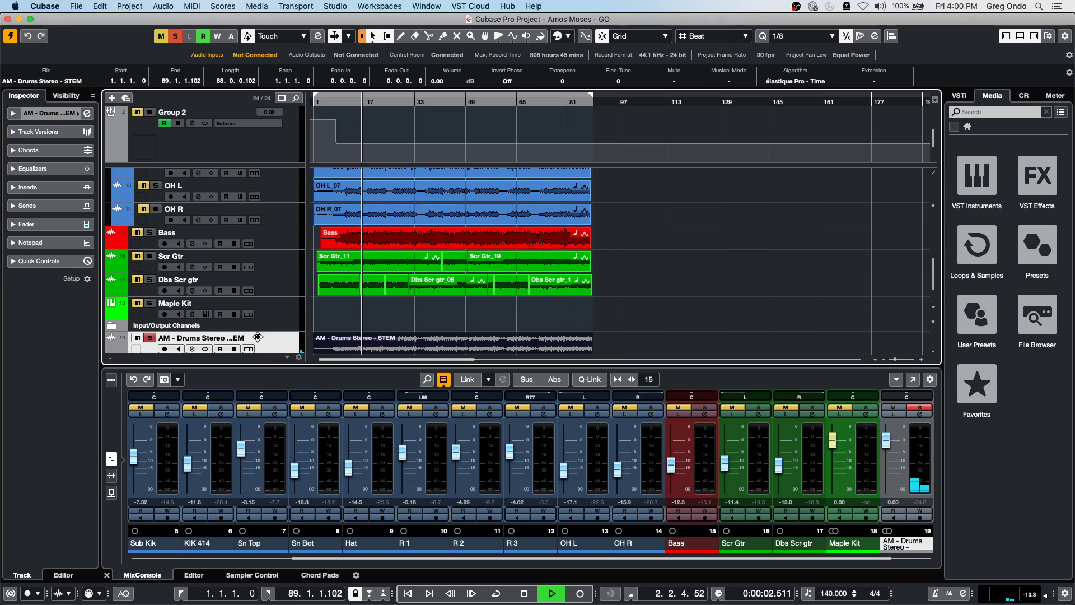
Step: Boost the stem channel's EQ by about 10 dB near 92.5 Hz and about 10.4 dB near 8613 Hz during playback
left_click(192, 349)
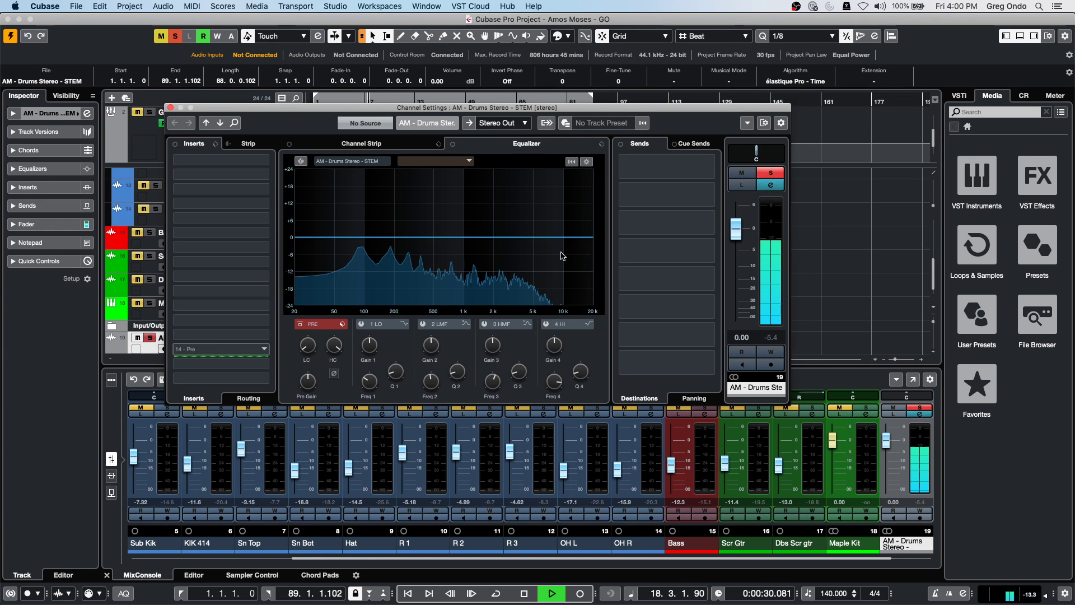
left_click_drag(392, 238, 379, 213)
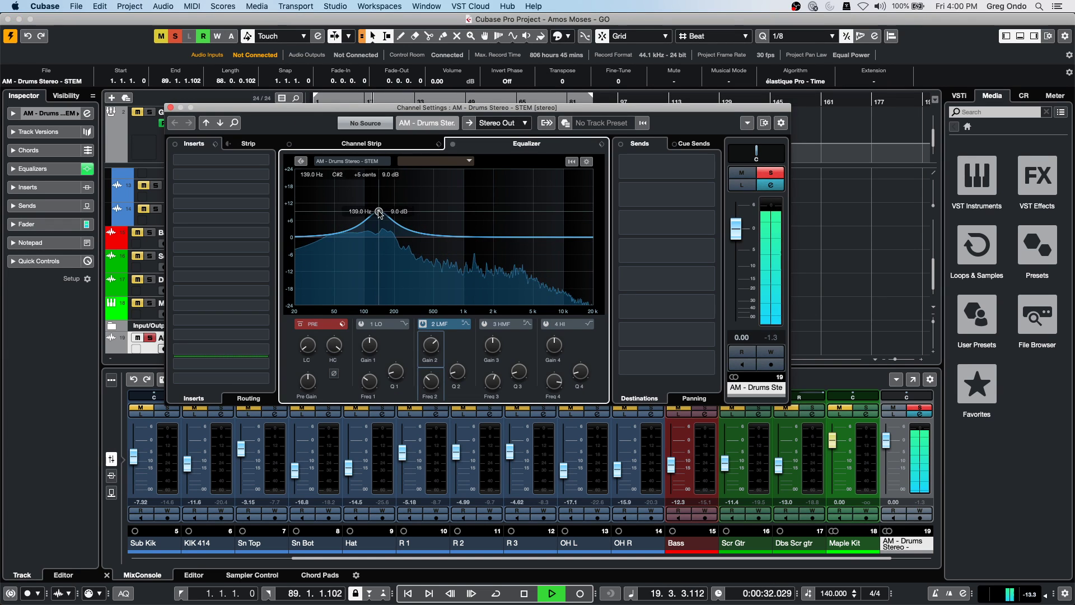
left_click_drag(465, 238, 557, 209)
left_click_drag(379, 211, 361, 209)
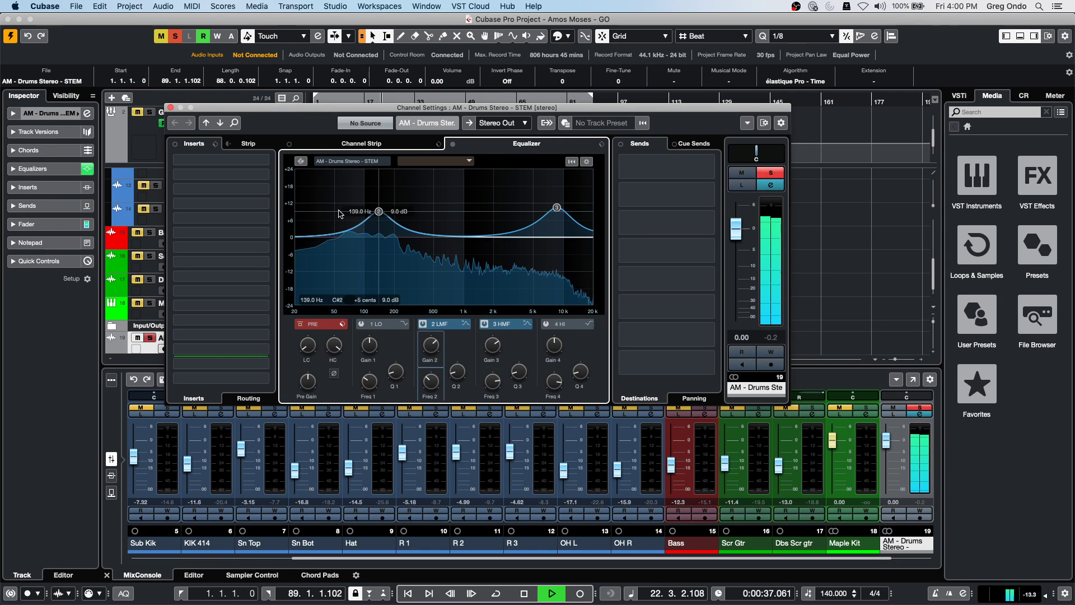
Step: Add a Compressor to the stem's channel strip with a threshold of about -50 dB, stopping playback and closing the channel settings when done
left_click(360, 144)
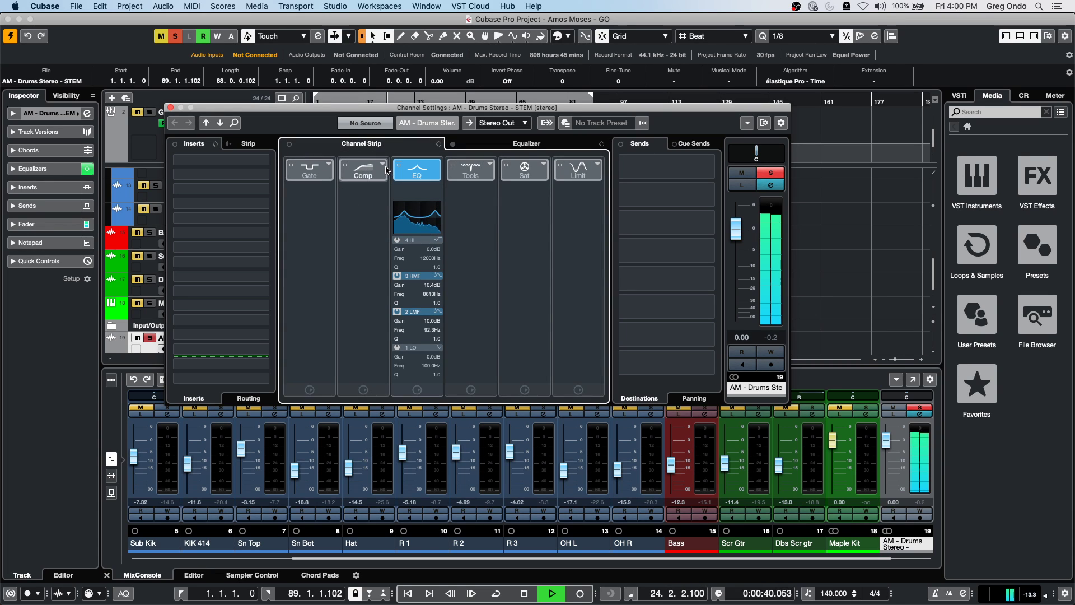
left_click(384, 167)
left_click(428, 192)
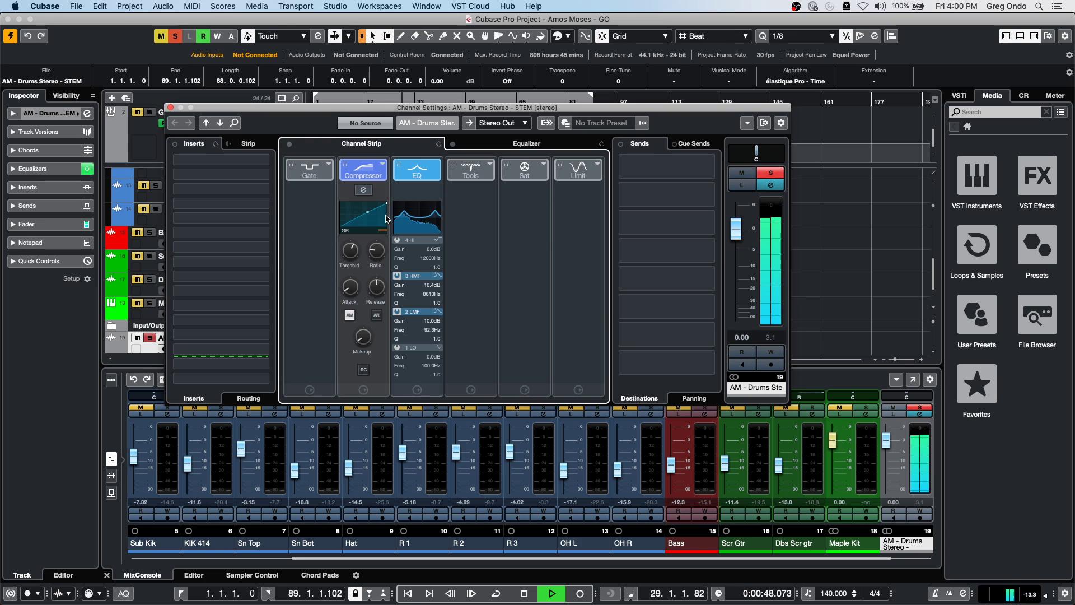
left_click_drag(349, 240, 339, 283)
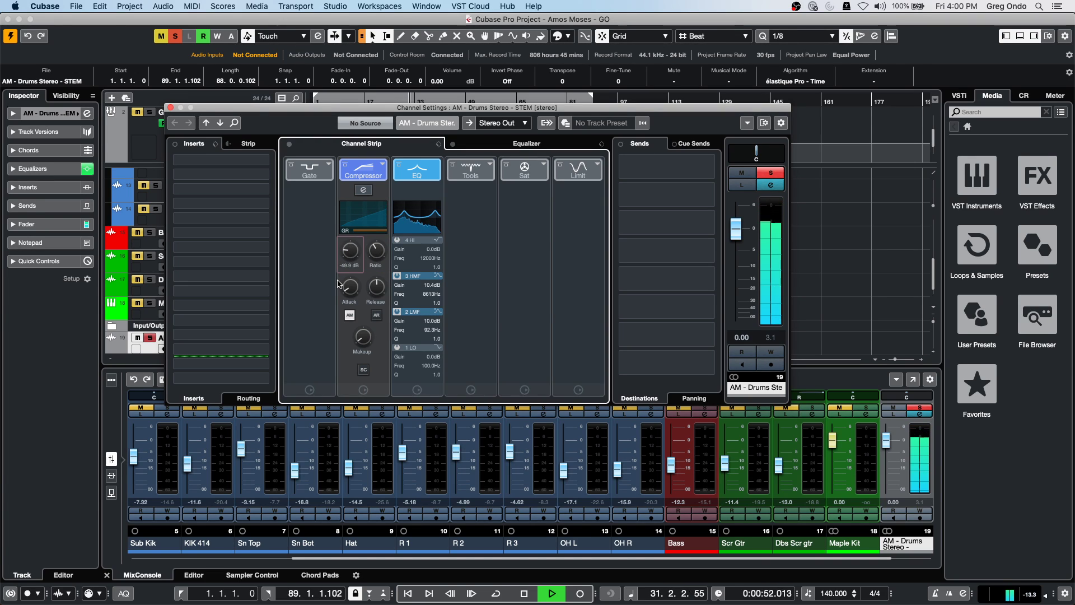
key("space")
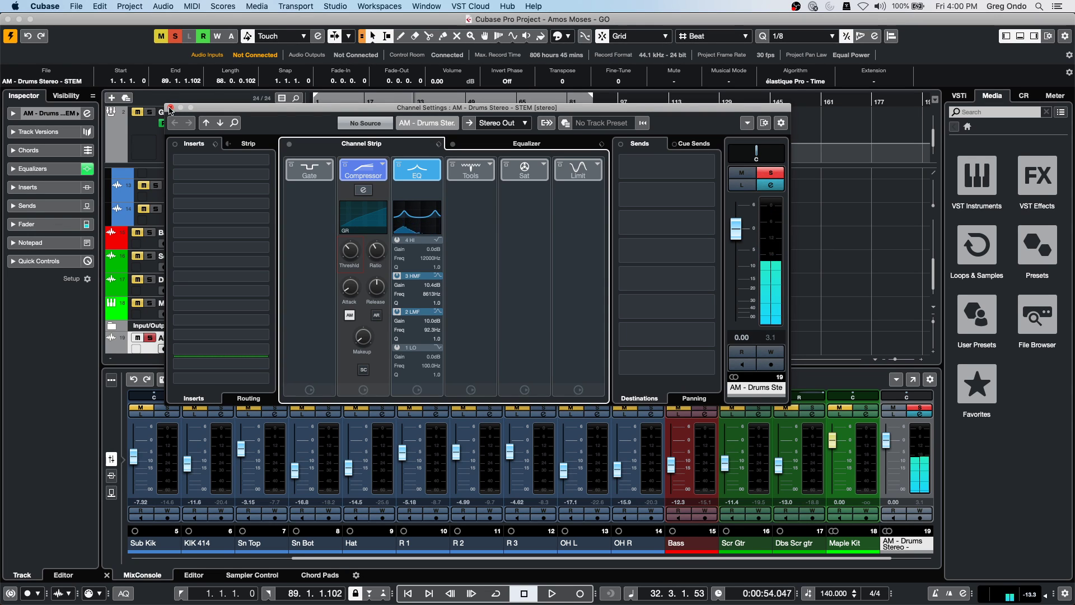
left_click(171, 107)
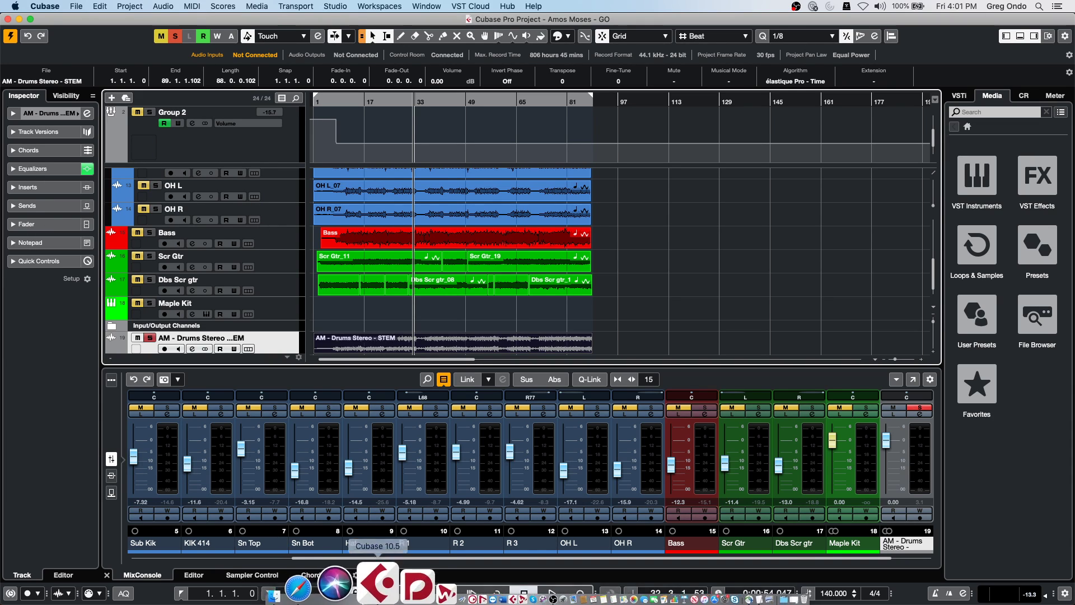
Step: Switch to Dorico, continue the trial, and open the recent project Dowland - Lady Hunsdon.dorico, accepting its version update
left_click(379, 597)
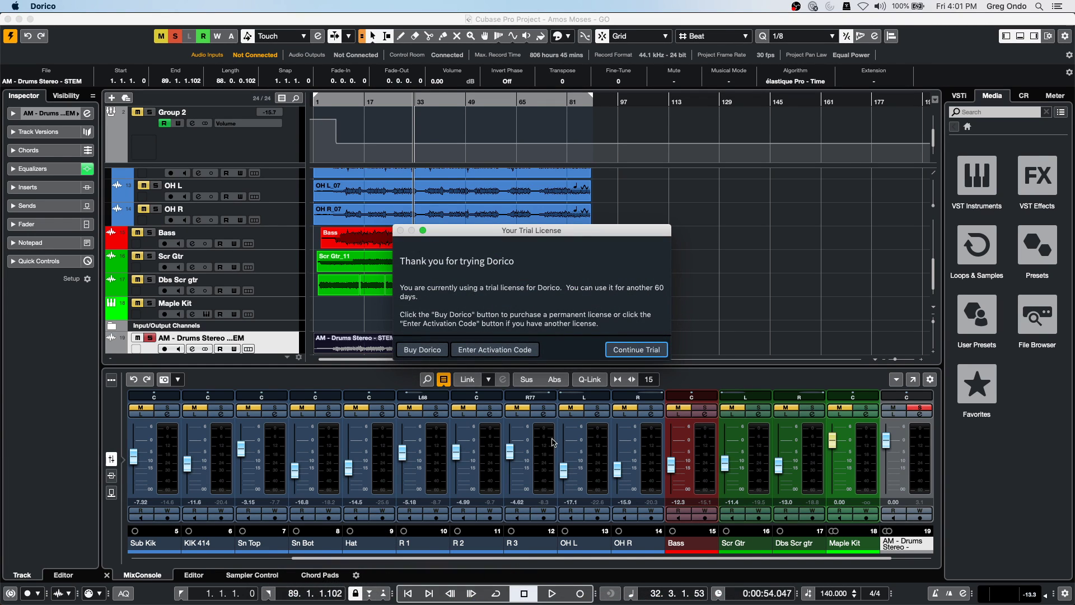
key("Return")
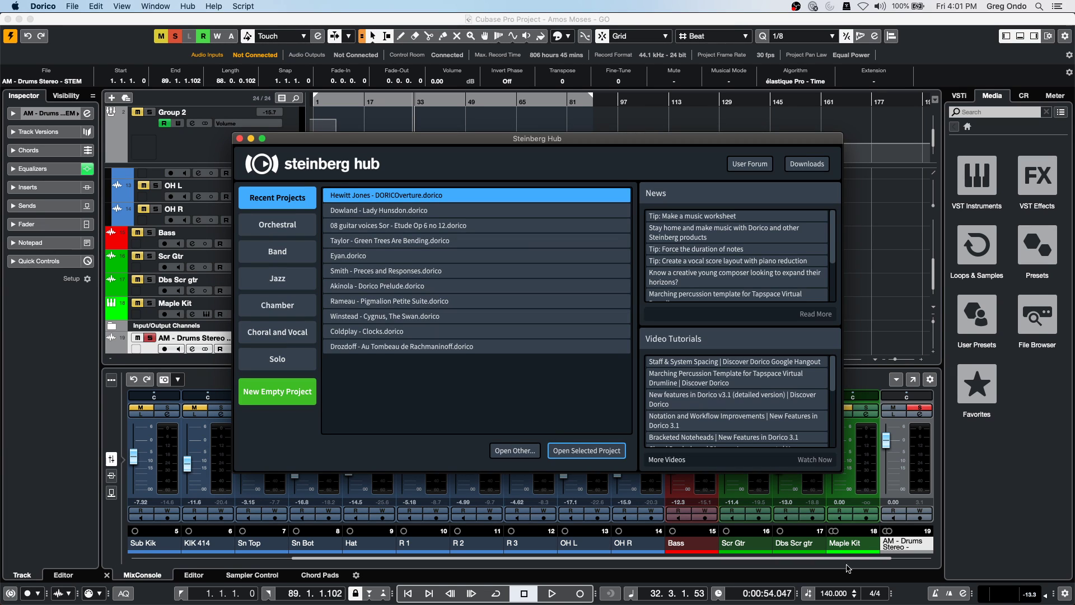
double_click(438, 213)
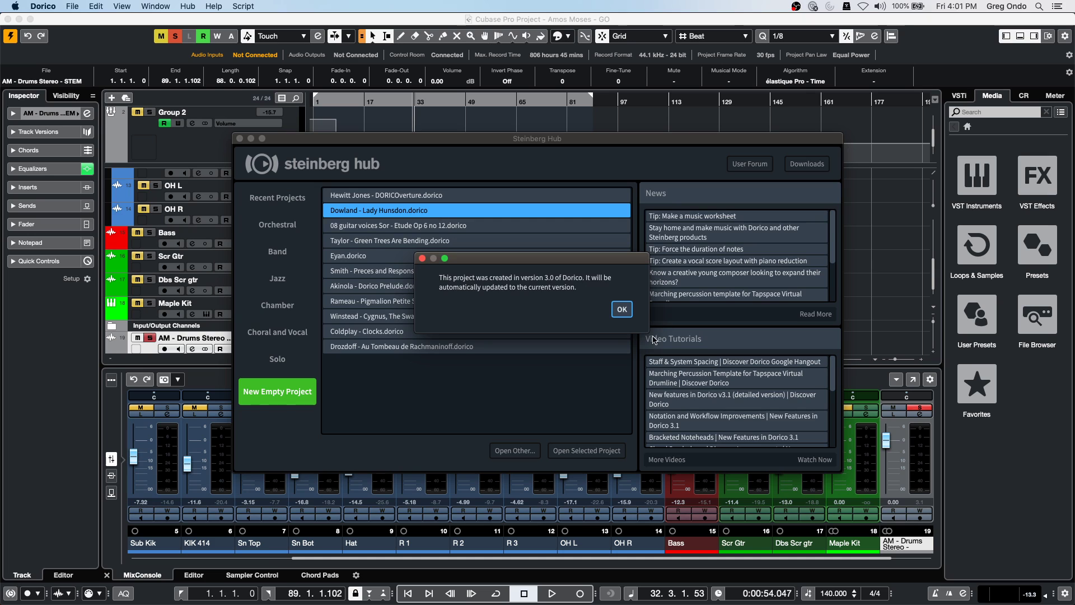
left_click(616, 309)
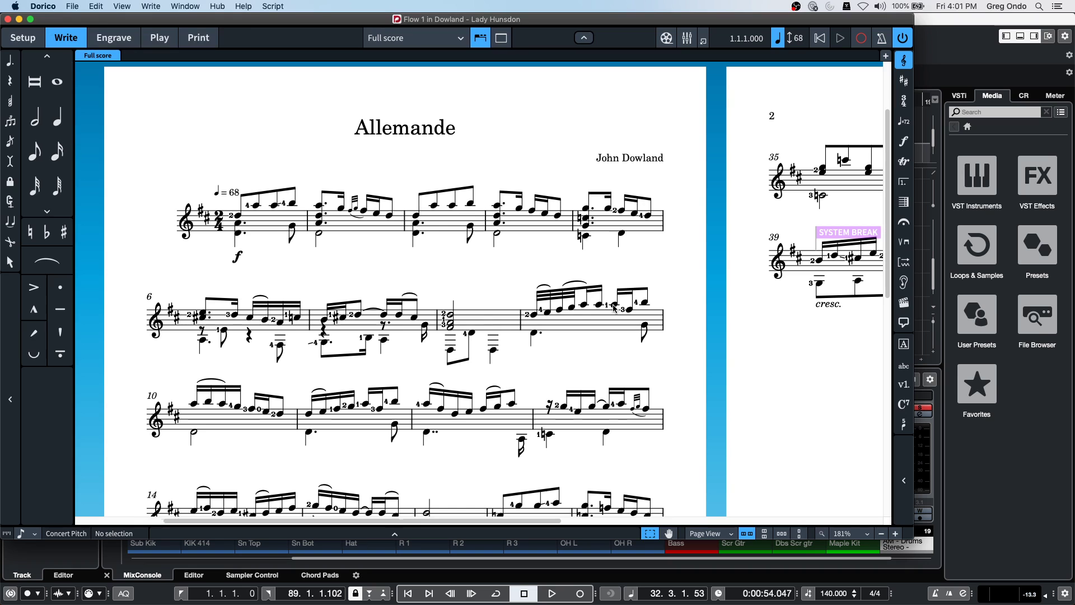
Step: Expand the Guitar piano roll in Play mode and compare its notated durations with its played durations
left_click(155, 37)
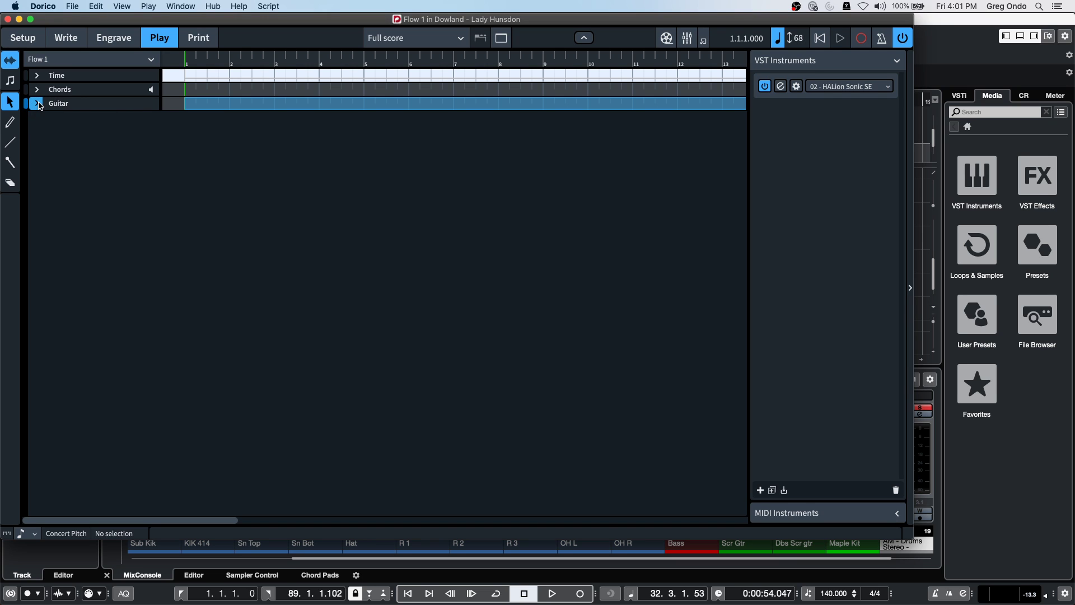
left_click(61, 103)
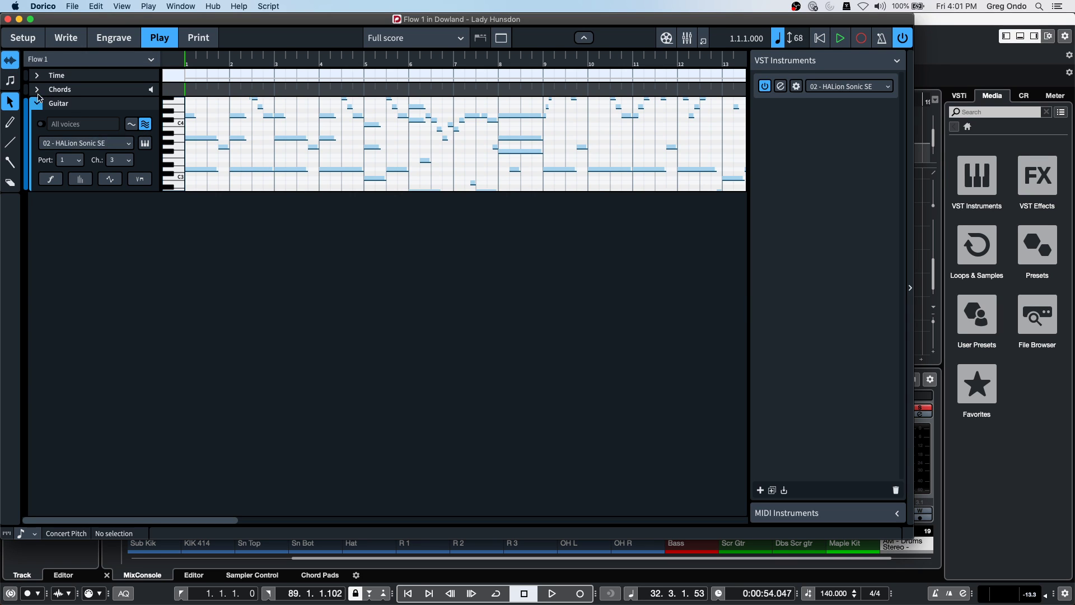
left_click(10, 80)
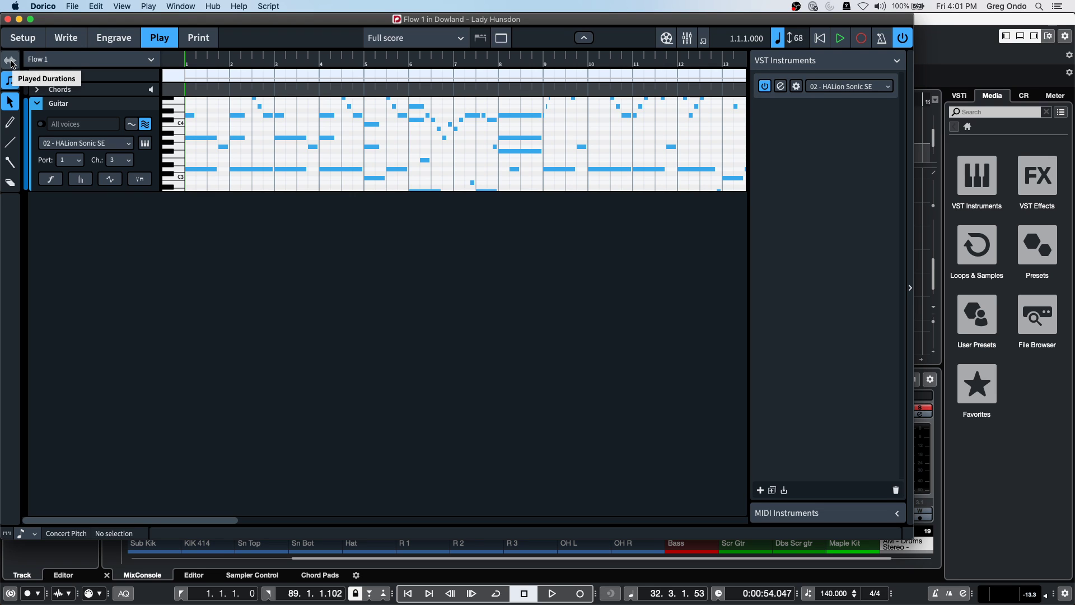
left_click(11, 62)
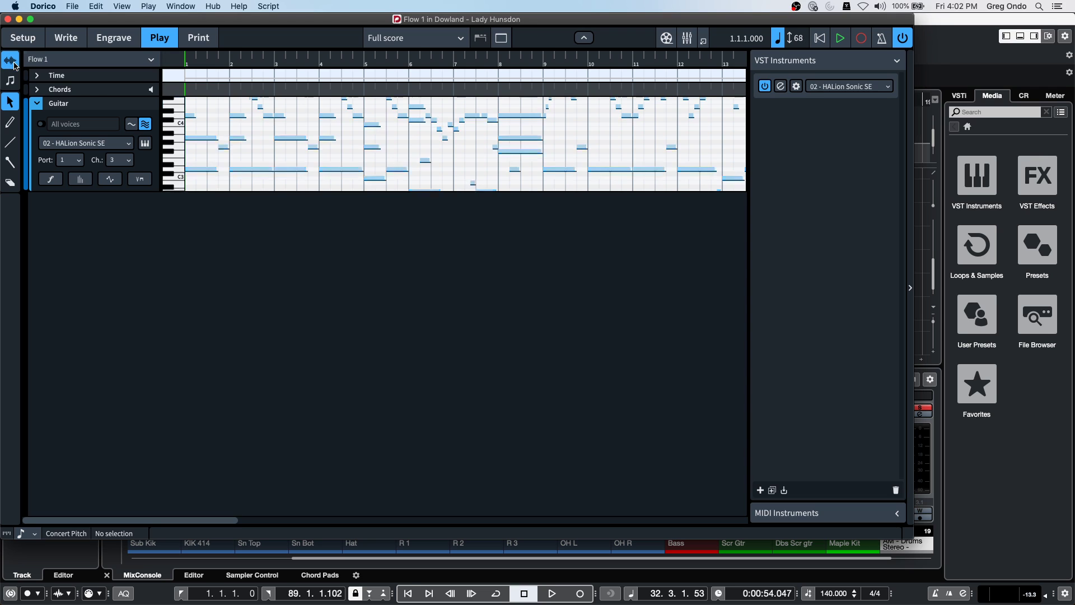
Step: Lengthen the played duration of the low D3 note in bar 3 to the barline of bar 4, and display the notated durations
left_click(306, 170)
left_click_drag(308, 171, 319, 170)
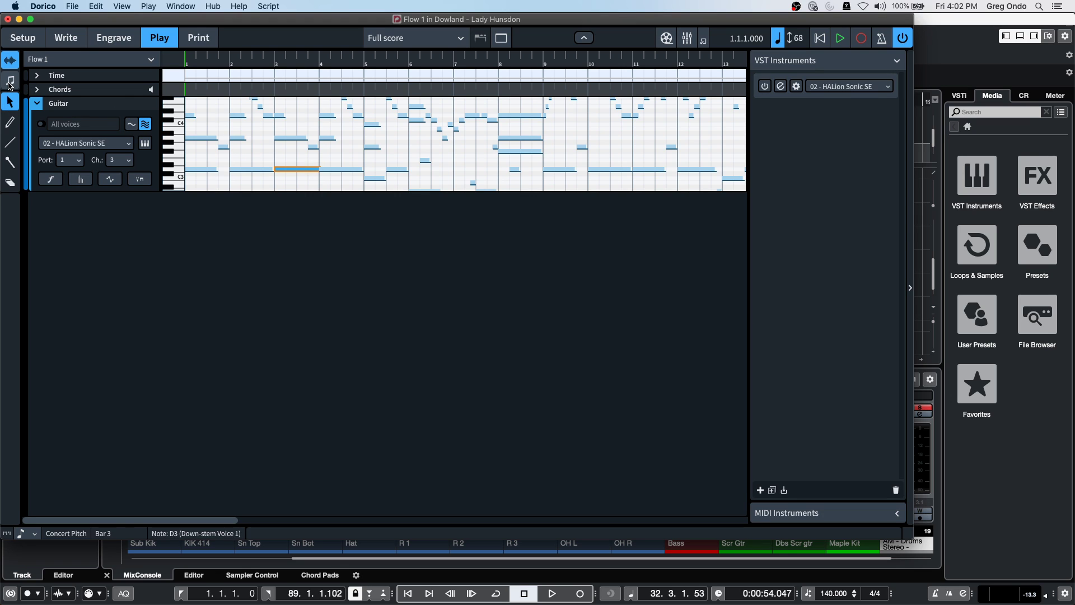
left_click(10, 82)
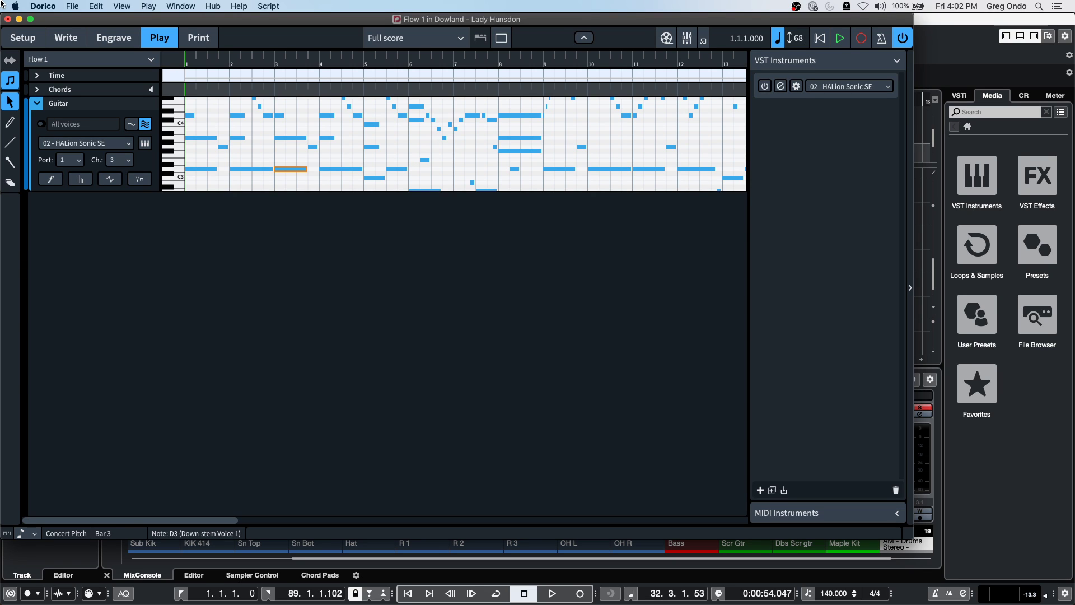
Step: Quit Dorico without saving the changes to Dowland - Lady Hunsdon
left_click(43, 6)
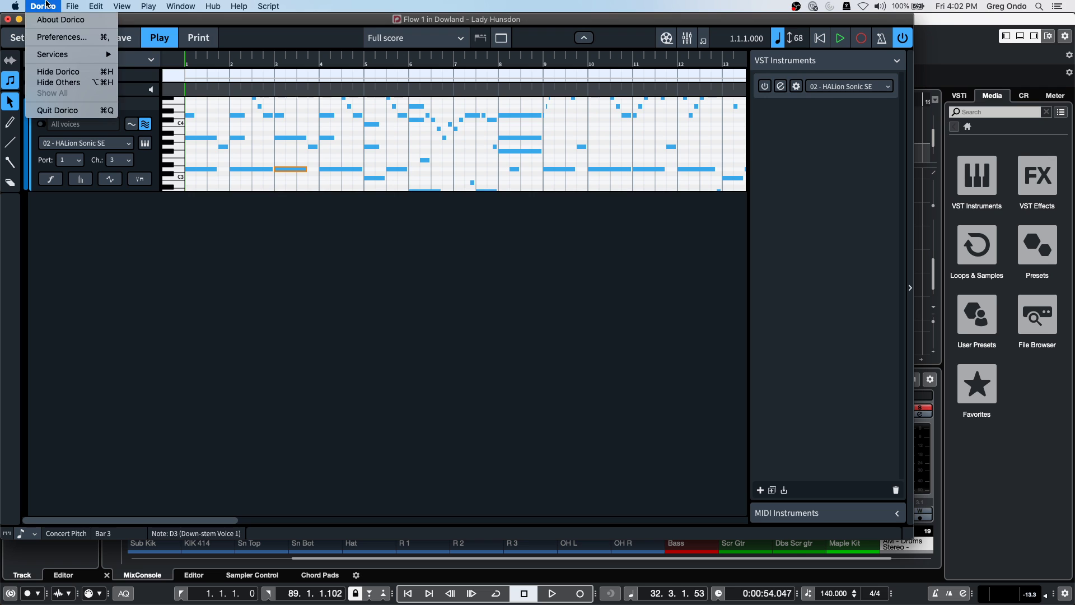
left_click(52, 110)
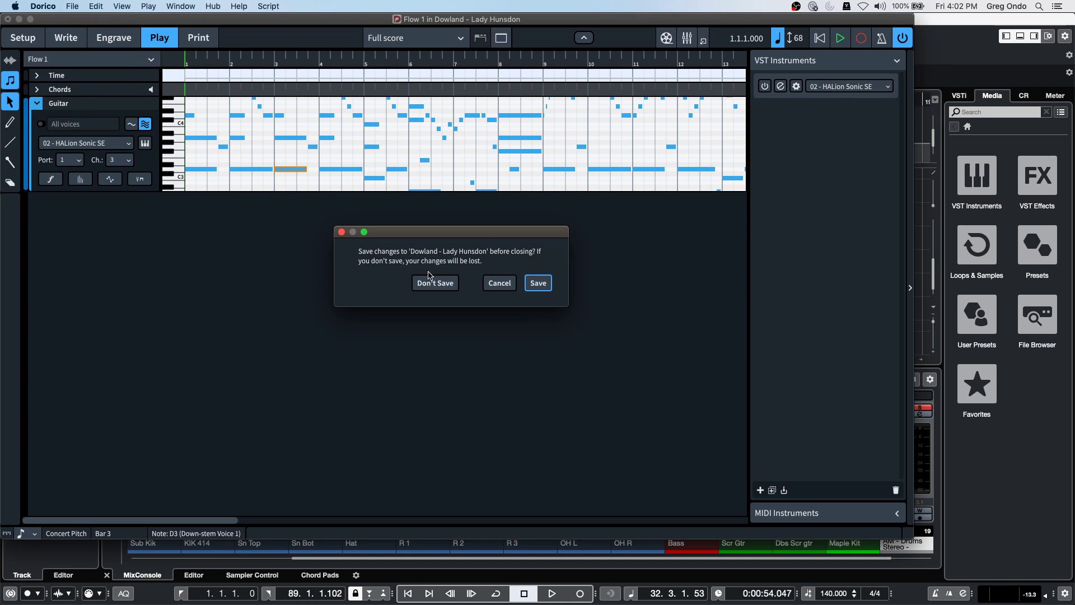
left_click(434, 283)
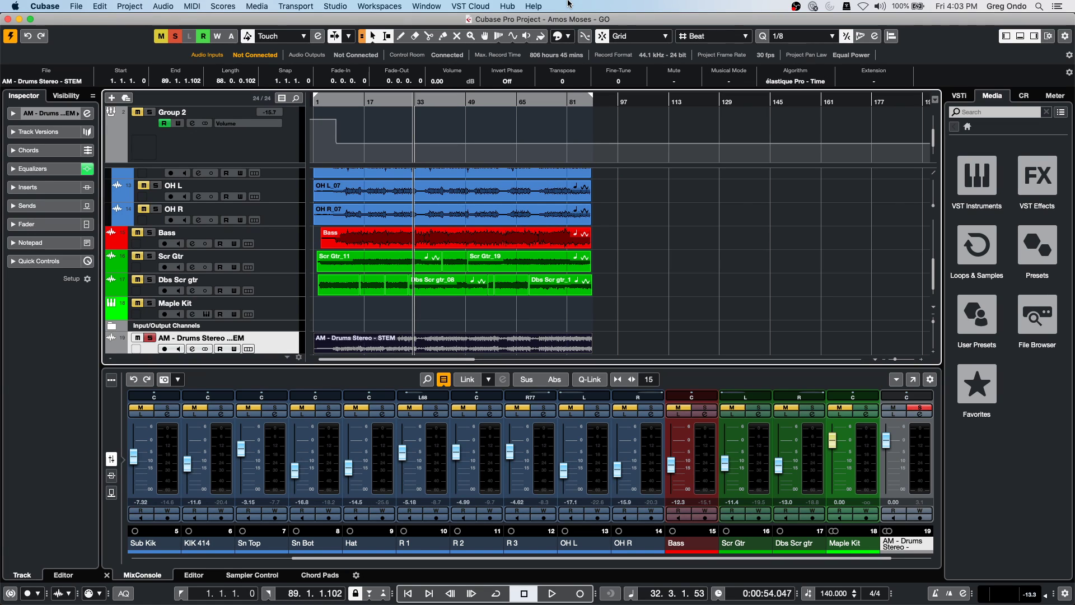
Step: Review the instruments and effects listed in the VST Plug-in Manager in Cubase, closing it when done
left_click(332, 7)
mouse_move(296, 9)
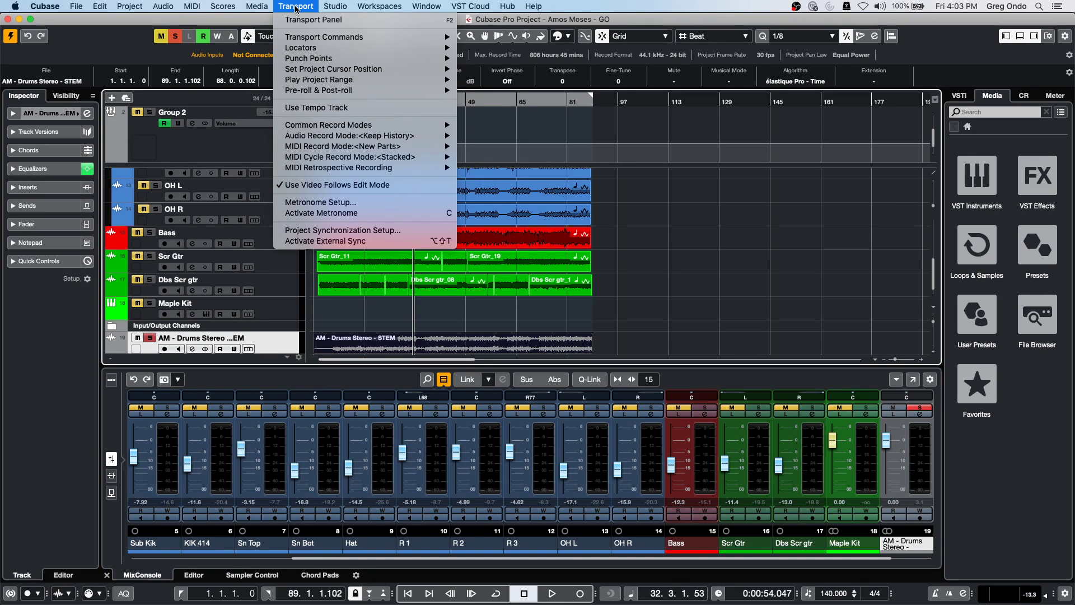
mouse_move(334, 6)
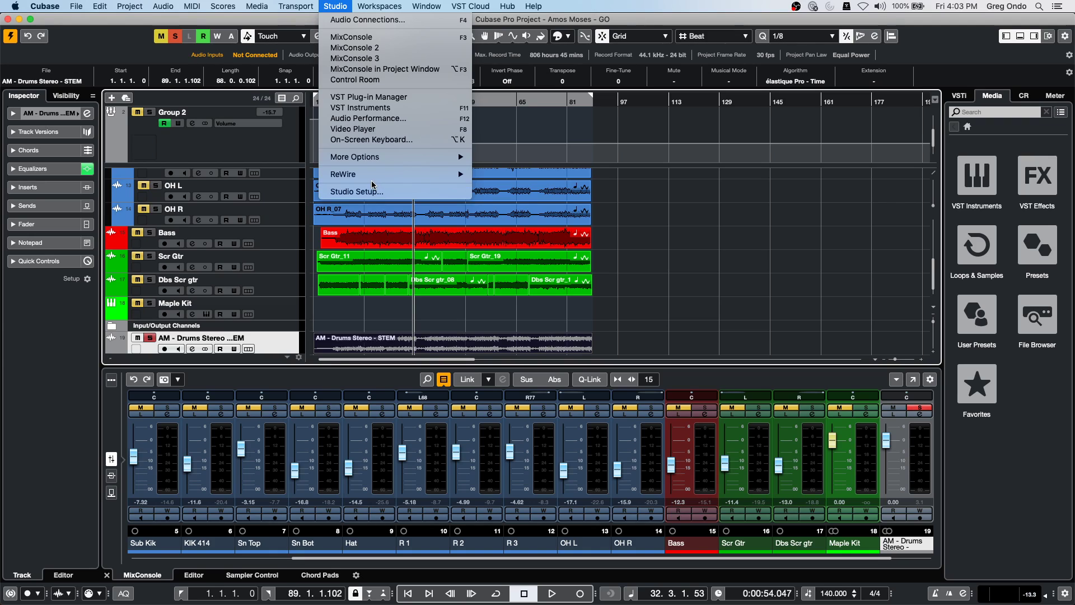
left_click(381, 96)
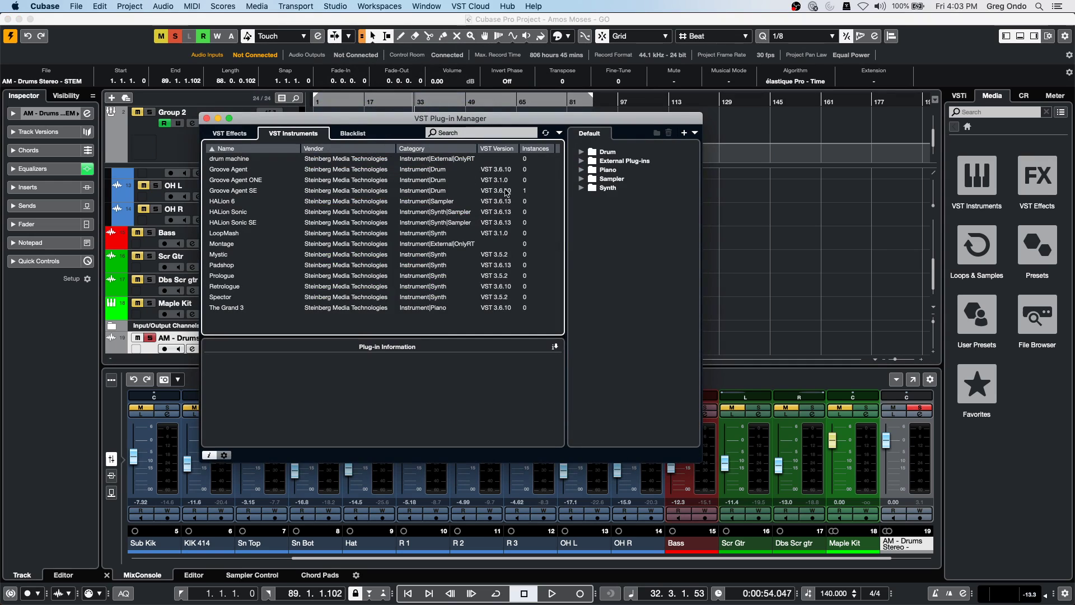
left_click(235, 136)
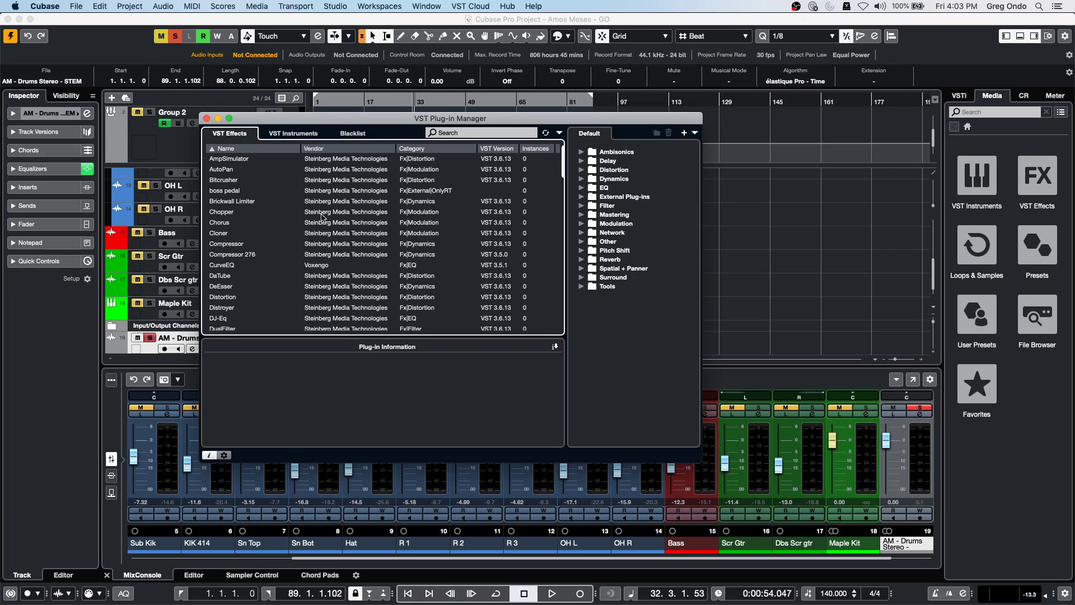
left_click(207, 118)
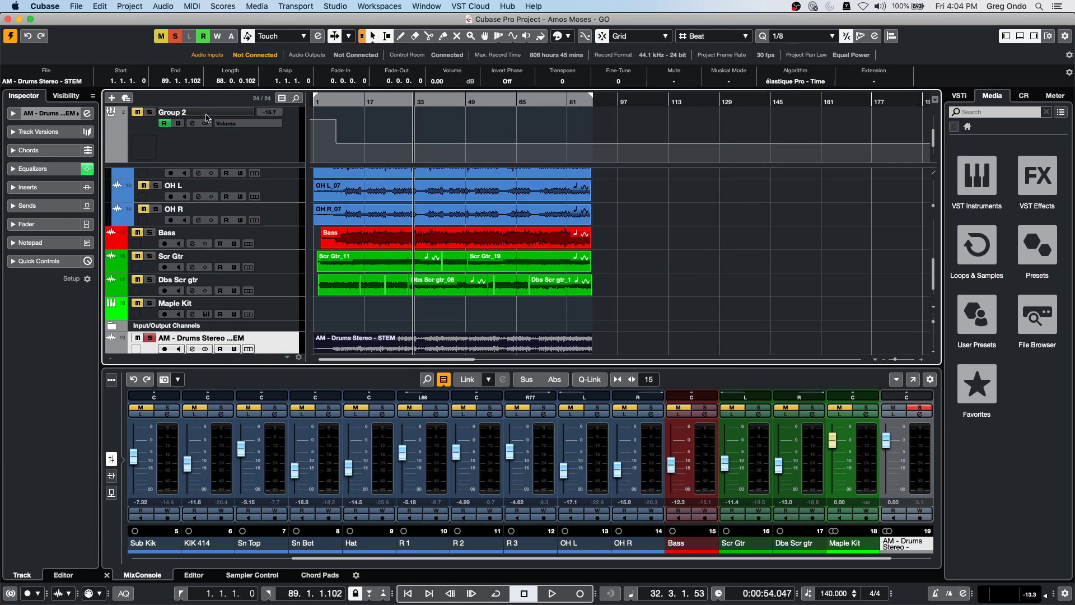
Step: Examine the Profile Manager's options for creating, importing and exporting profiles, closing it when done
left_click(77, 6)
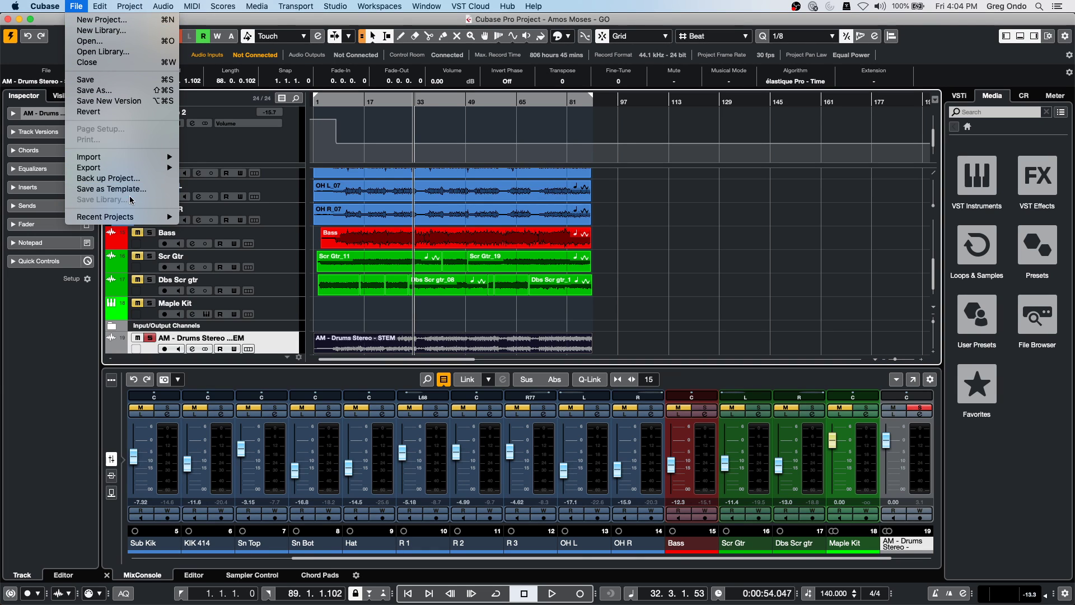
mouse_move(98, 7)
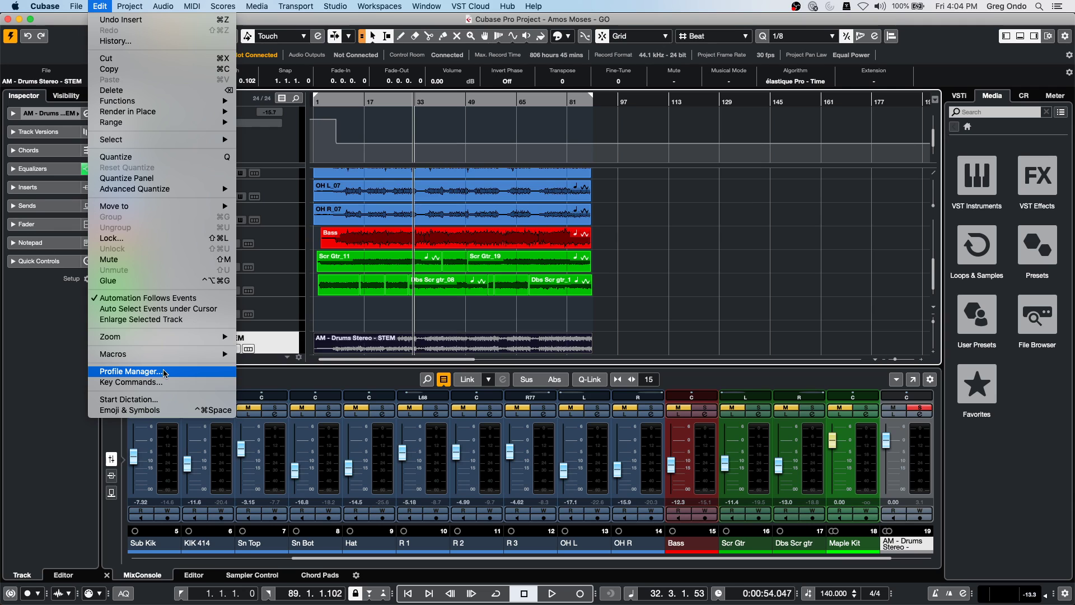
left_click(166, 373)
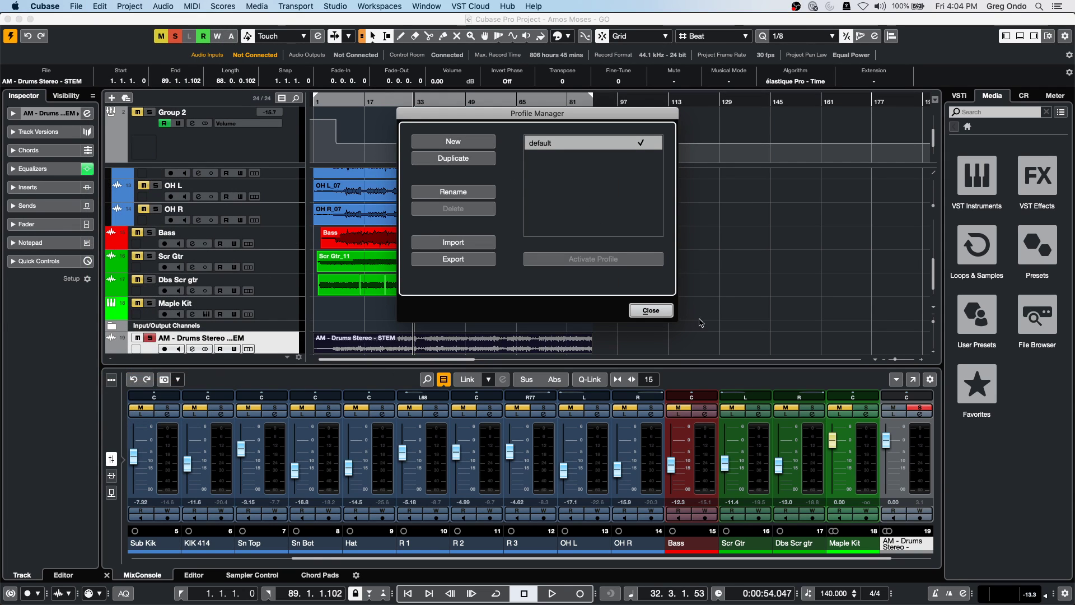
left_click(655, 311)
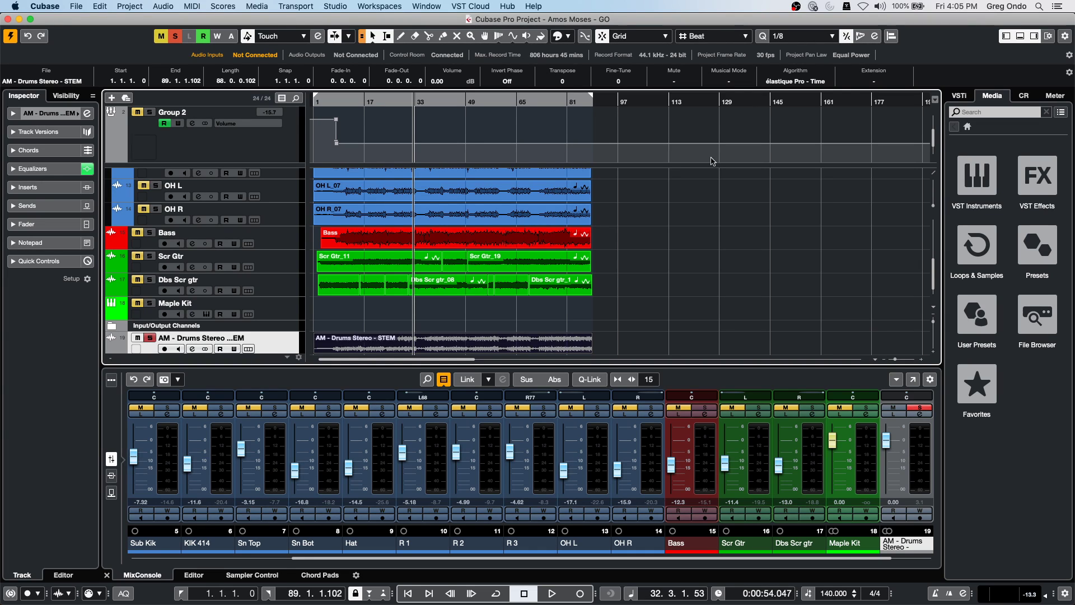
Step: Add a HALion Sonic SE instrument track between the Bass and Scr Gtr tracks from the VST Instruments media
left_click(972, 187)
scroll(987, 355, "down", 8)
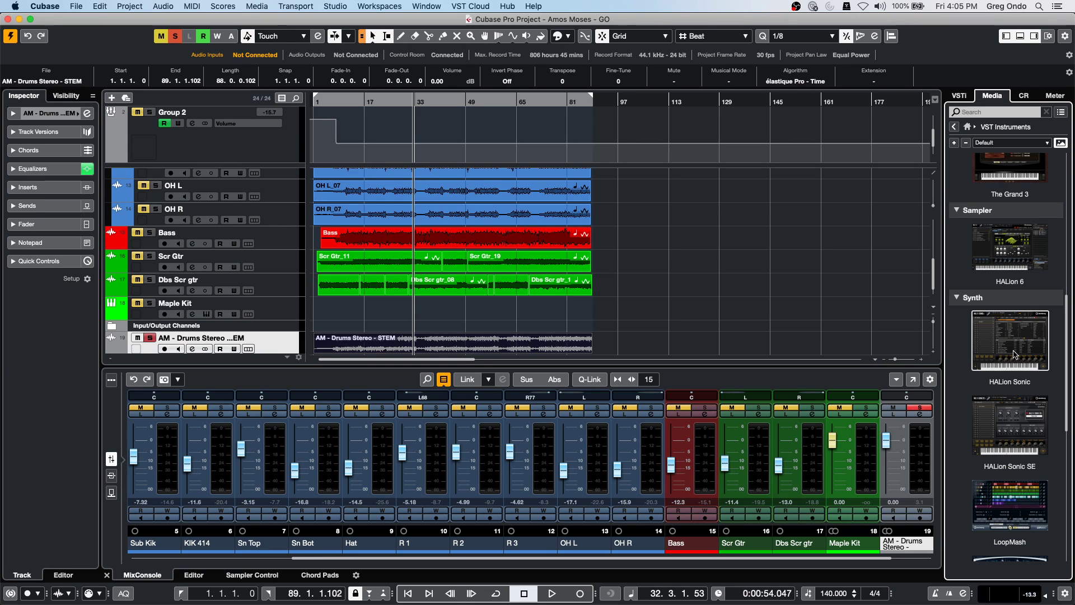
key("End")
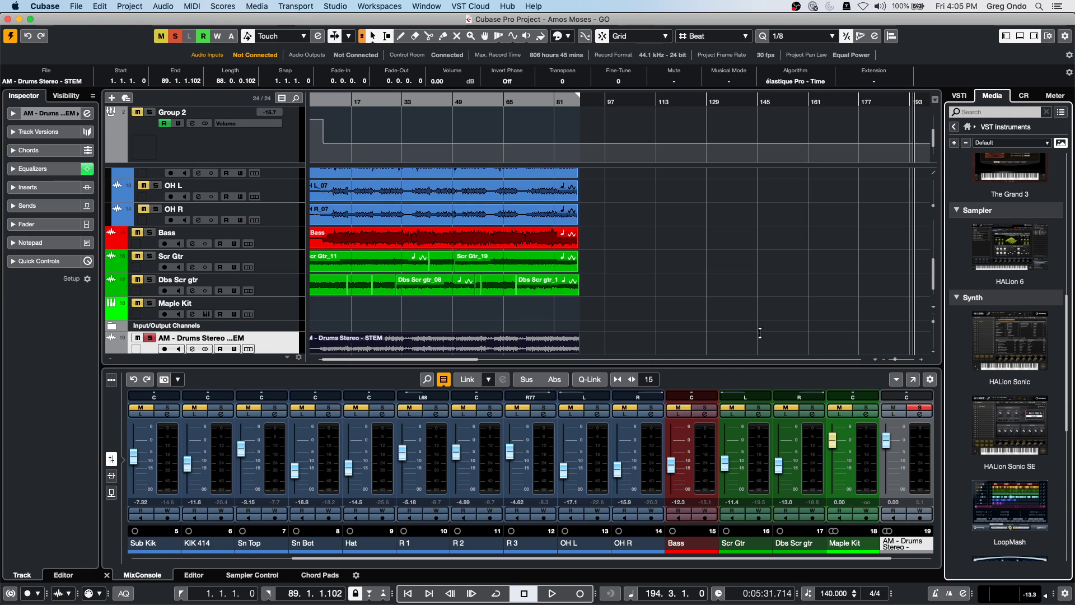
left_click(883, 396)
left_click_drag(1009, 426, 193, 253)
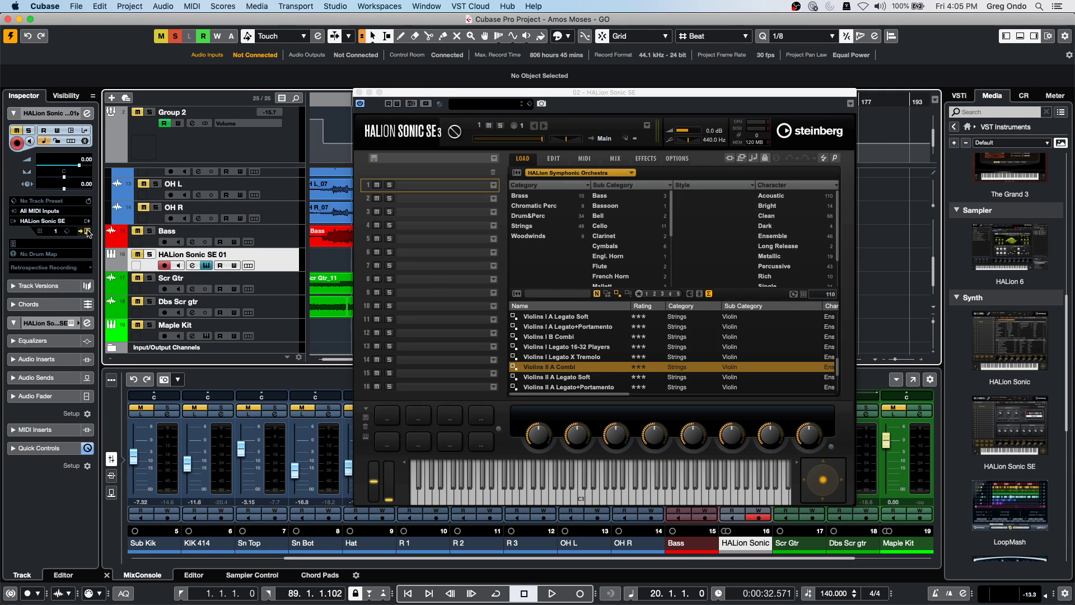
Step: Load [GM 078] Shakuhachi from the HALion Sonic SE Basic content set into the instrument's first slot
left_click(87, 231)
left_click(87, 231)
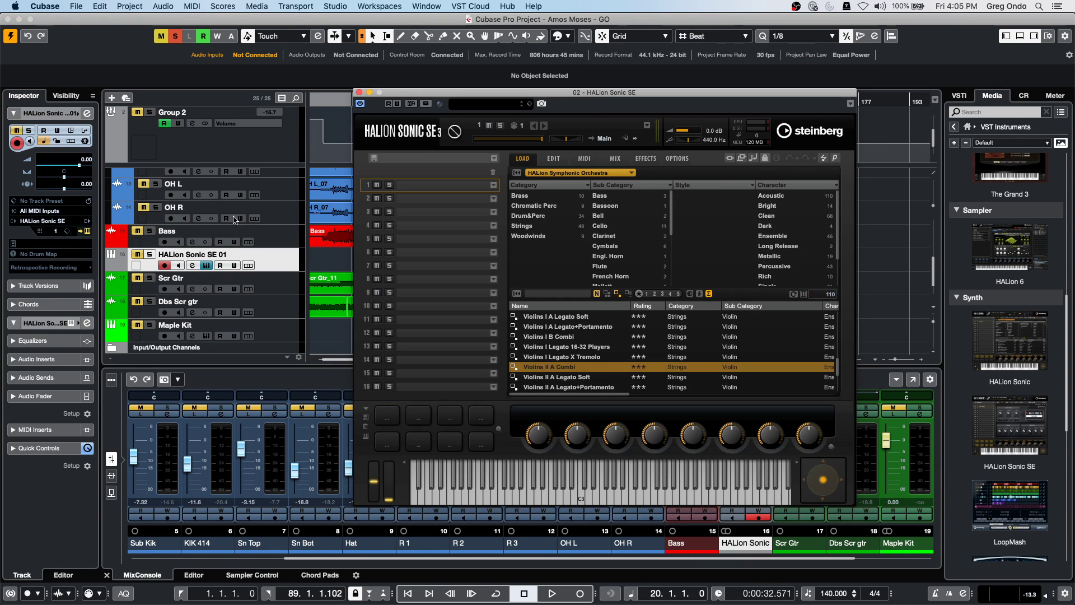
left_click_drag(497, 93, 348, 57)
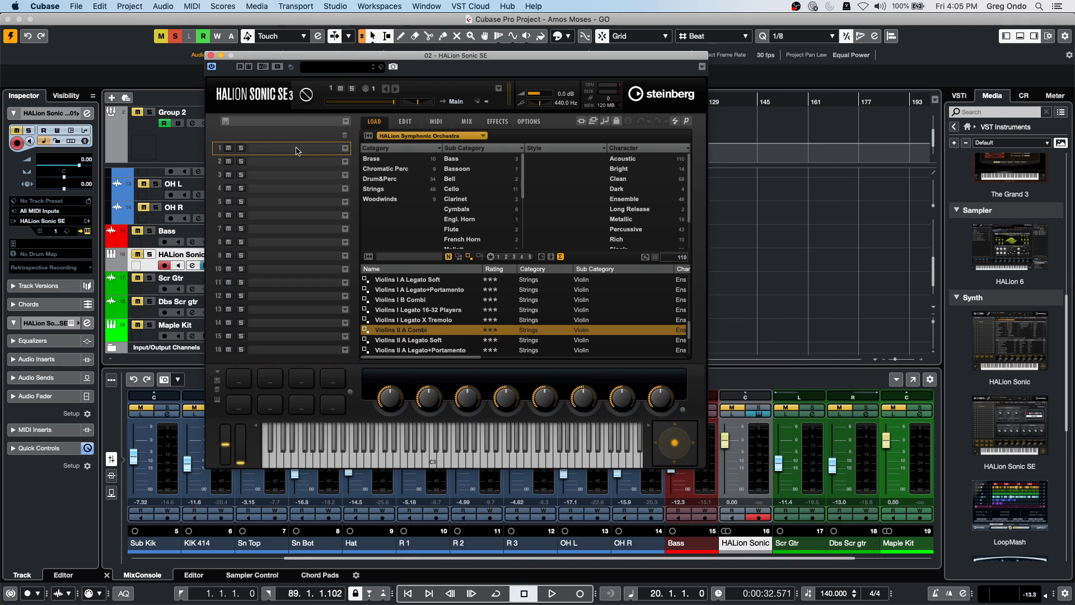
left_click(397, 140)
left_click(408, 213)
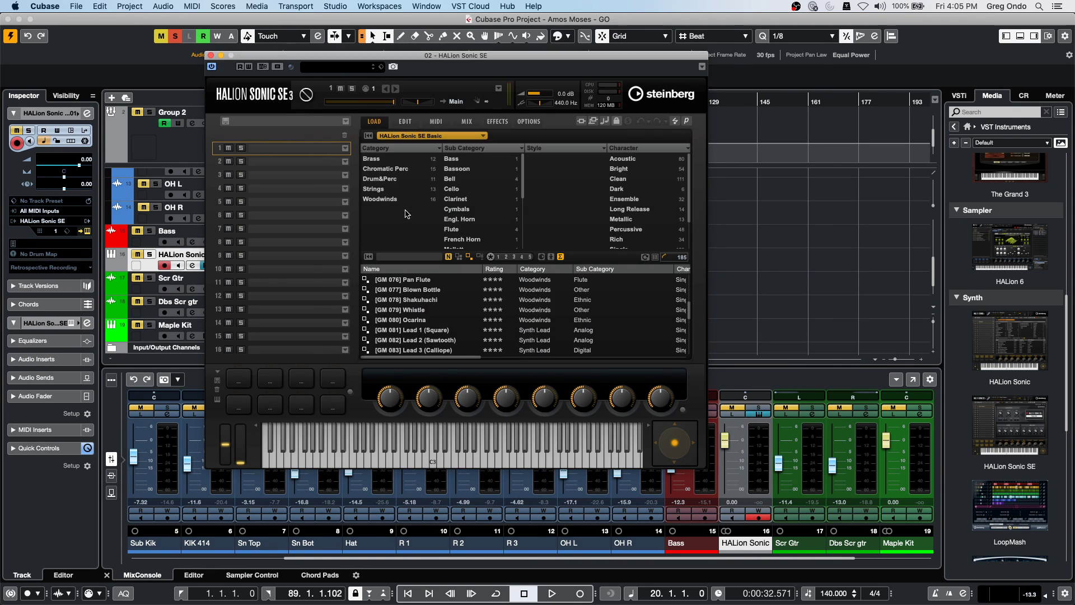
left_click_drag(403, 299, 316, 153)
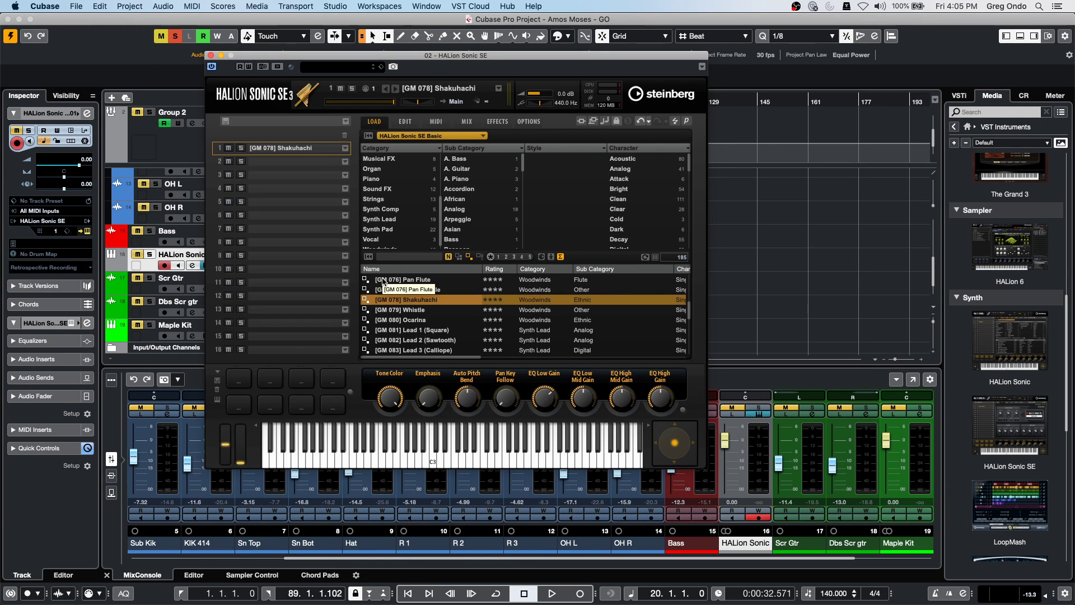
Step: Deactivate all track mutes, and with the Scr Gtr track selected, switch the HALion Sonic SE sound to [GM 079] Whistle
left_click(177, 40)
left_click(176, 41)
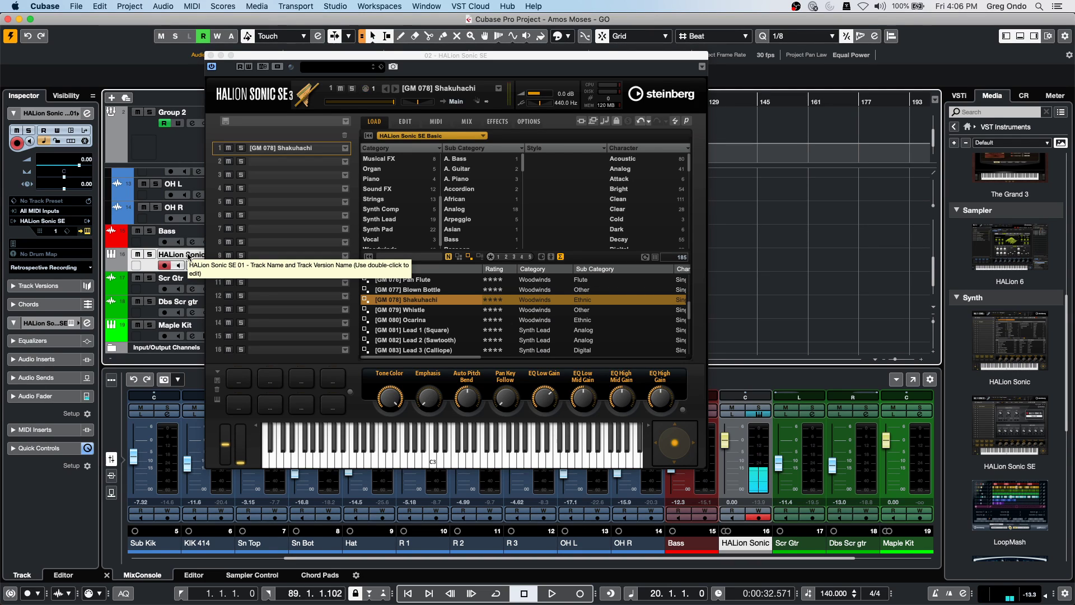
key("Down")
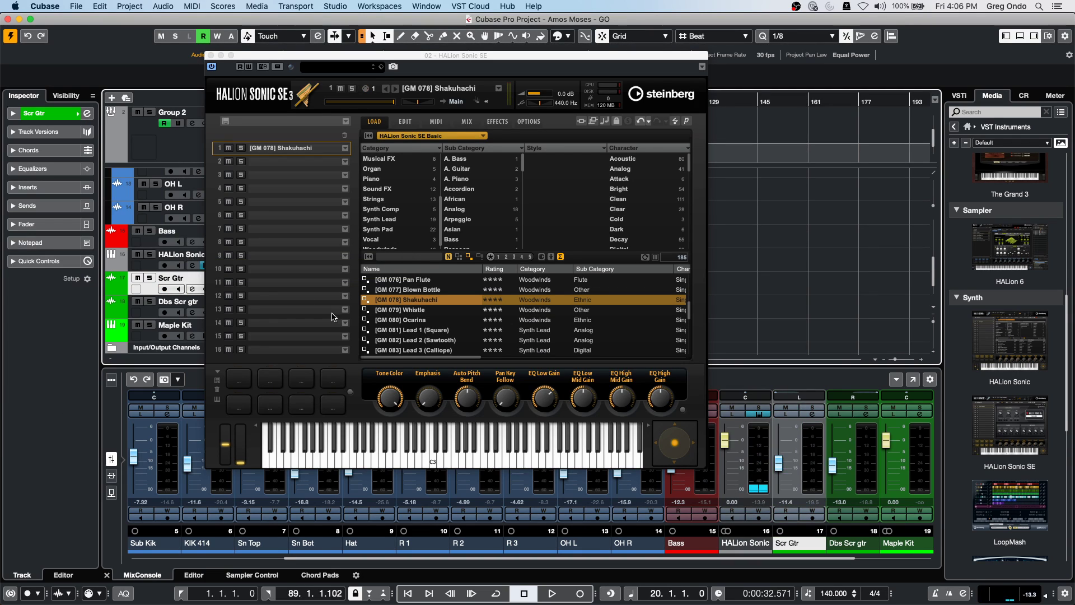
left_click(388, 300)
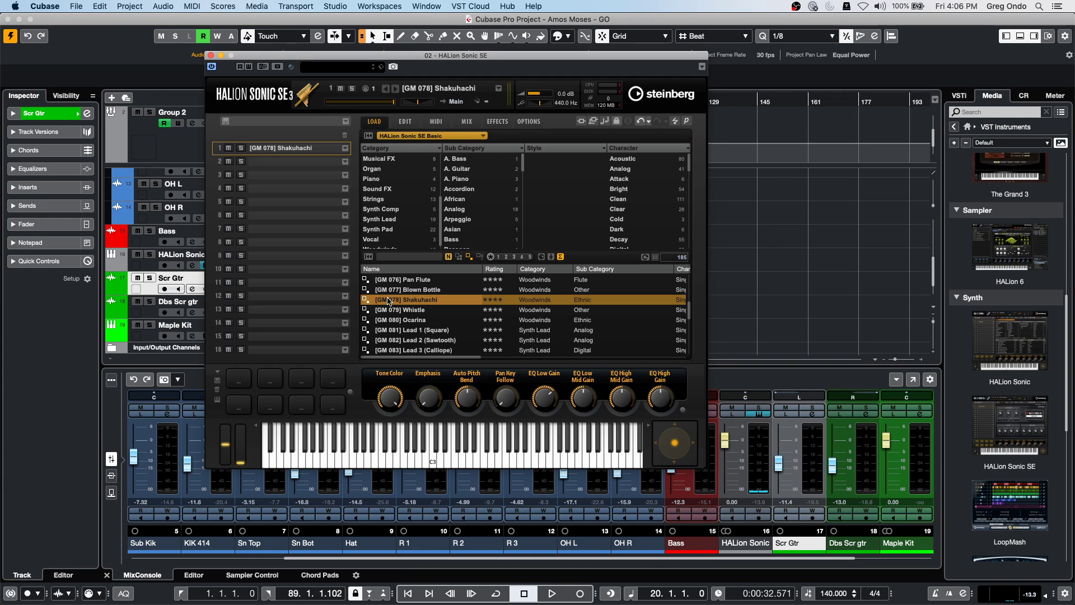
key("Down")
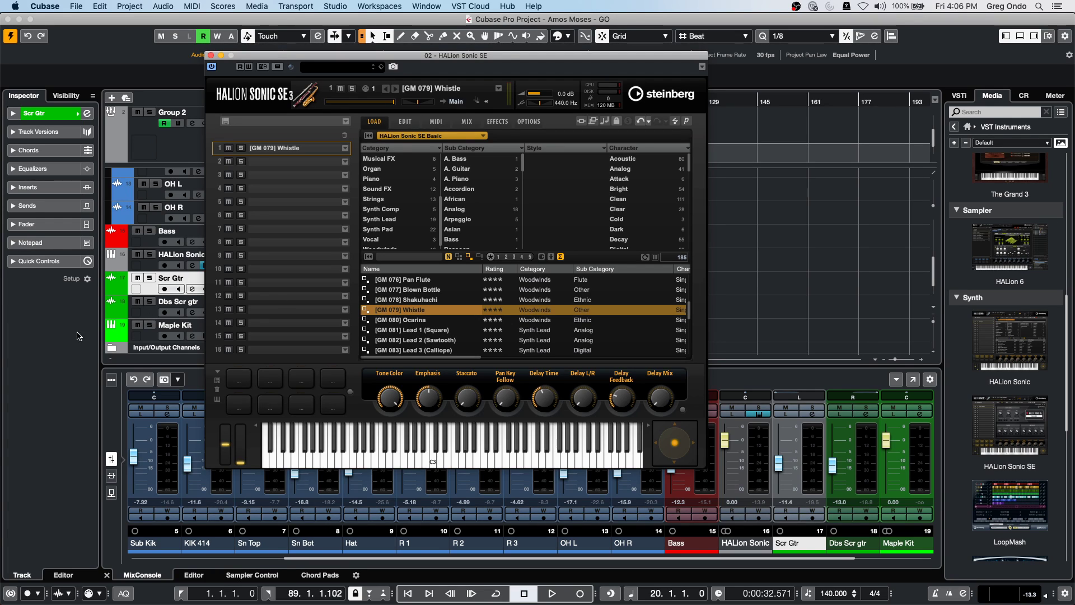
Step: Try record-enabling the Scr Gtr track, then disarm it and keep the HALion Sonic SE 01 track armed
left_click(164, 289)
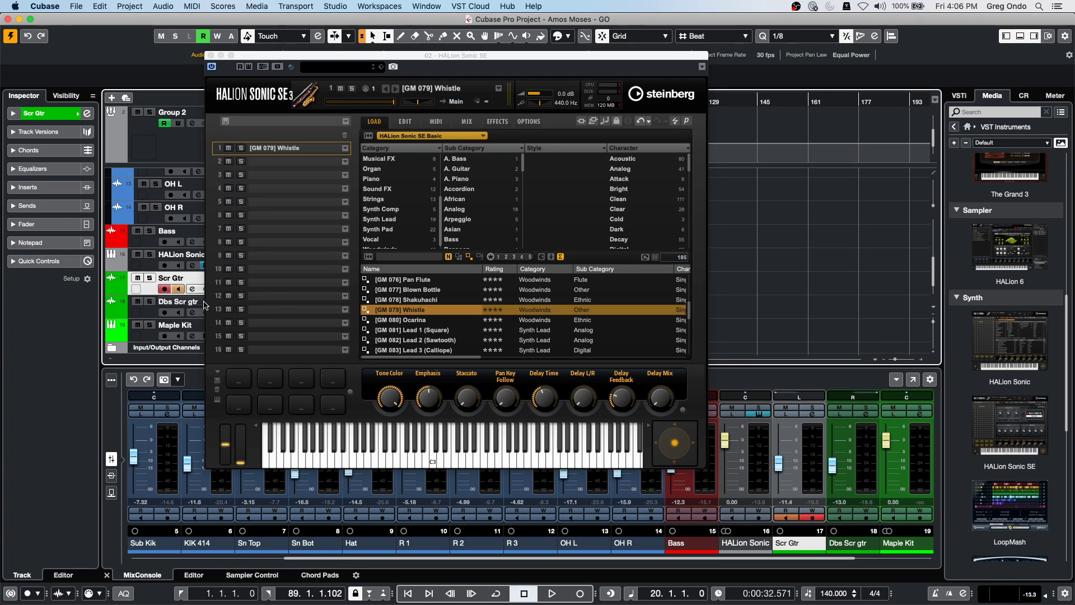
left_click(165, 266)
left_click(163, 288)
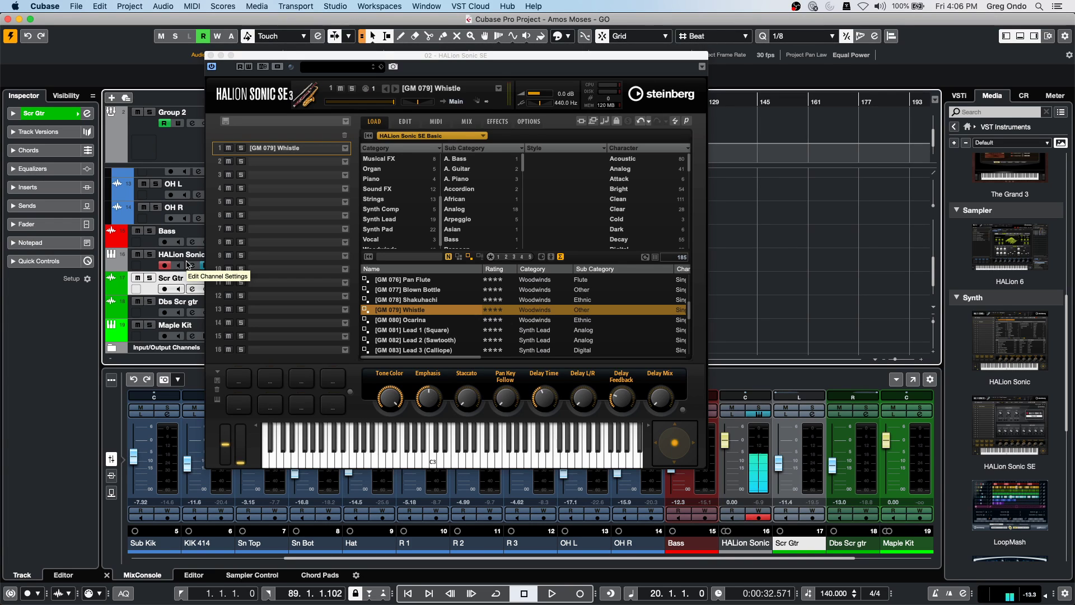
key("Down")
key("Up")
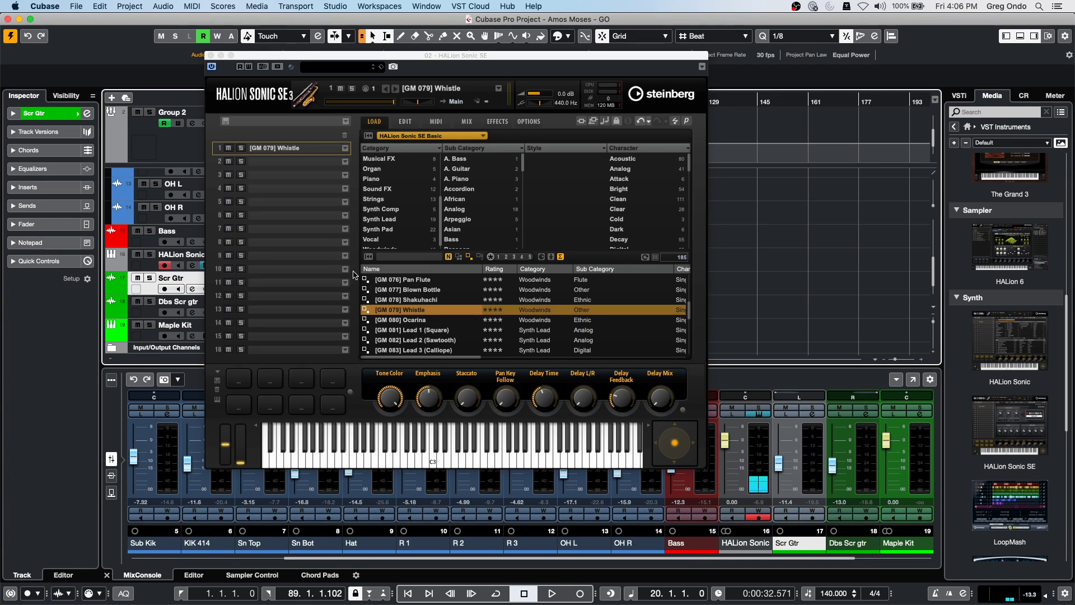
Step: Audition the HALion Sonic SE presets one by one from [GM 079] Whistle down to [GM 093] Pad 5 (Bowed)
left_click(418, 310)
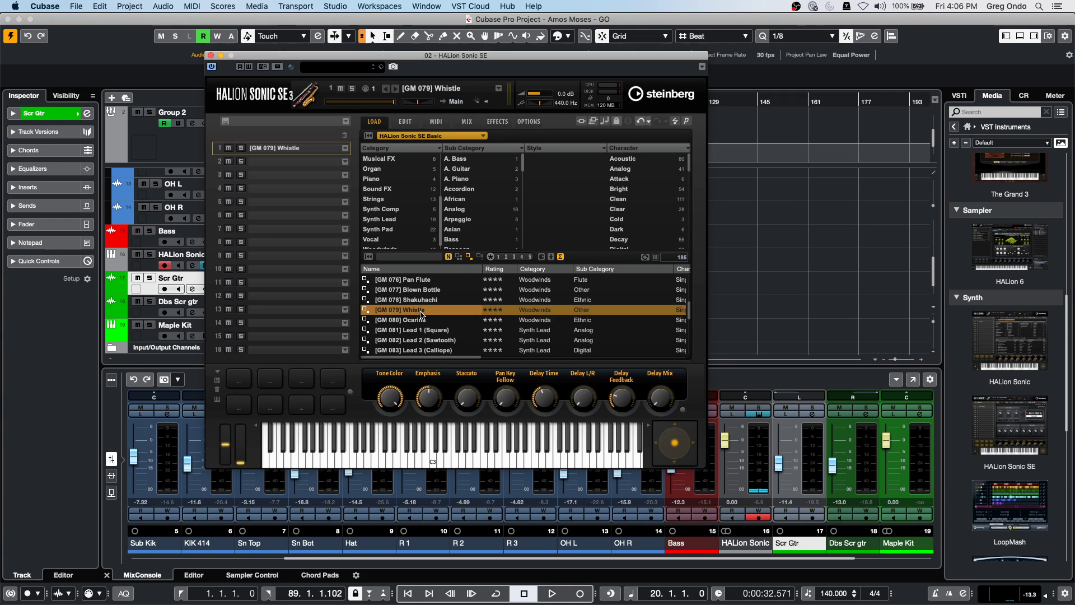
key("Down")
key("Down")
key("Down")
key("Down")
key("Down")
key("Down")
key("Down")
key("Down")
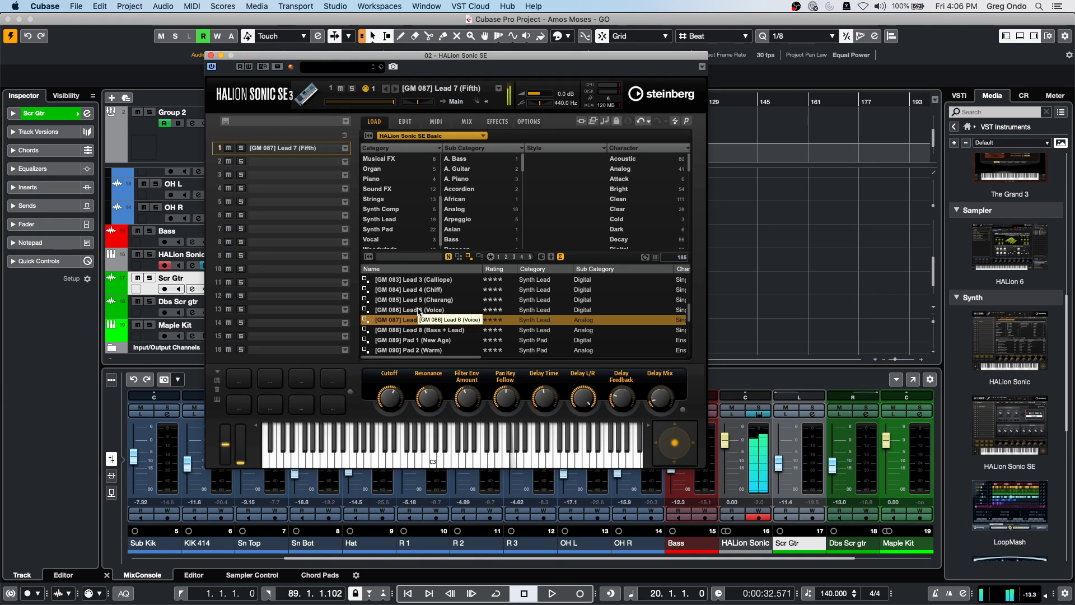
key("Down")
key("Down")
key("Down")
key("Down")
key("Down")
key("Down")
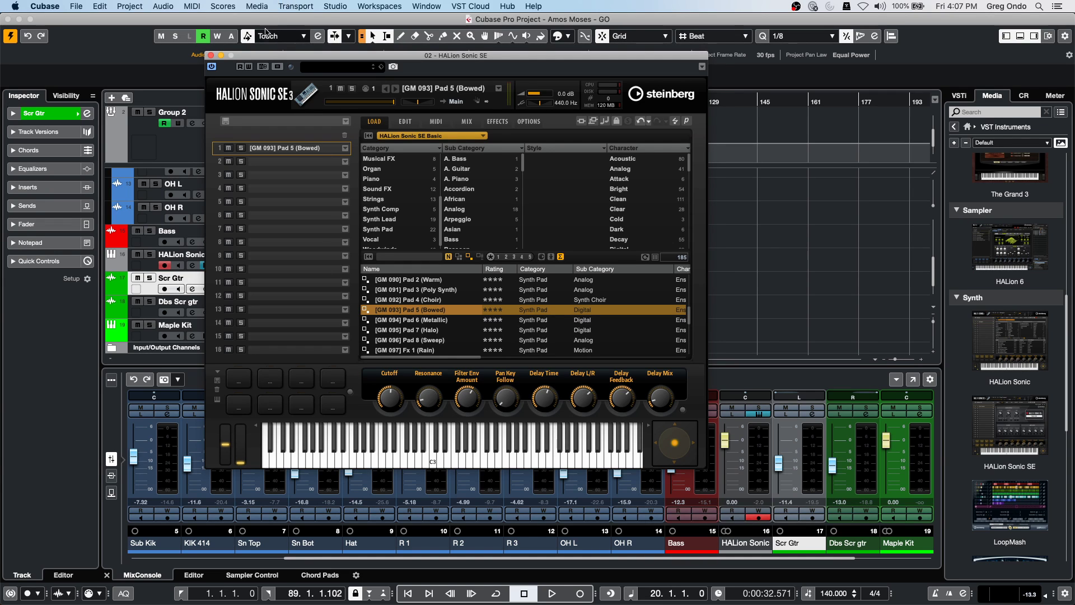
Step: Draw a MIDI part from bar 13 to about bar 32 on the HALion Sonic SE 01 track, moving the instrument window out of the way
left_click_drag(267, 56, 603, 53)
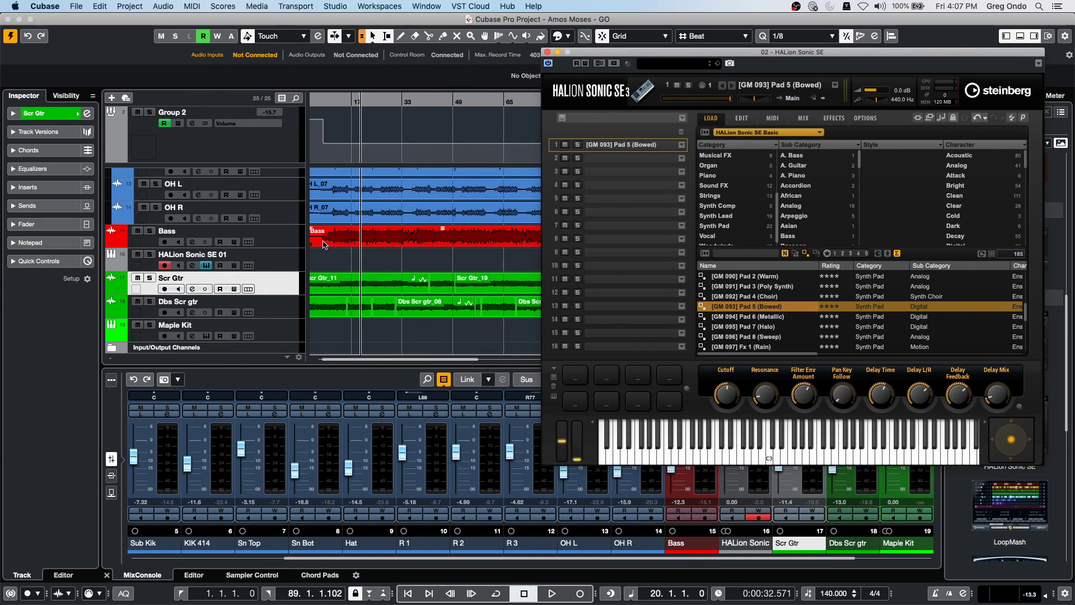
right_click(335, 265)
left_click(371, 265)
left_click_drag(339, 261, 398, 261)
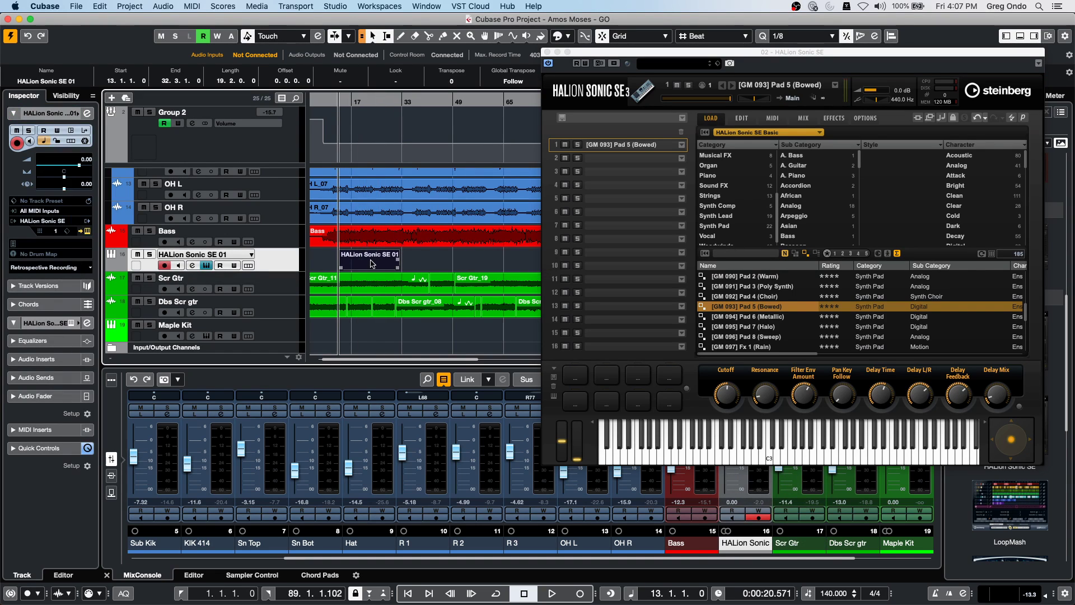
Step: Open the new HALion Sonic SE 01 part for editing and choose the Drum Editor in place of the Key Editor
double_click(371, 263)
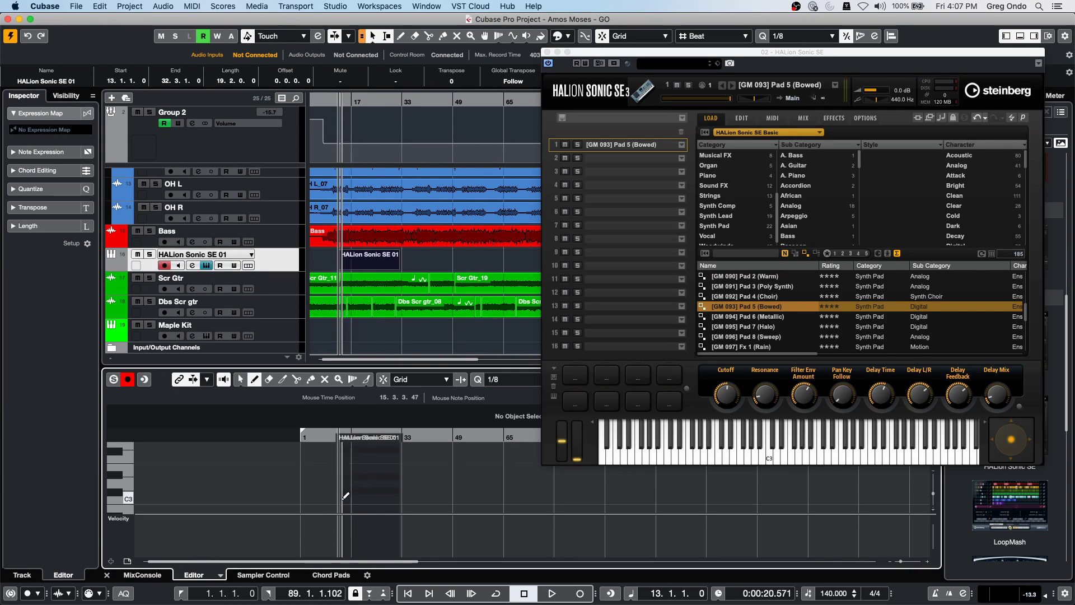
left_click(220, 575)
left_click(247, 561)
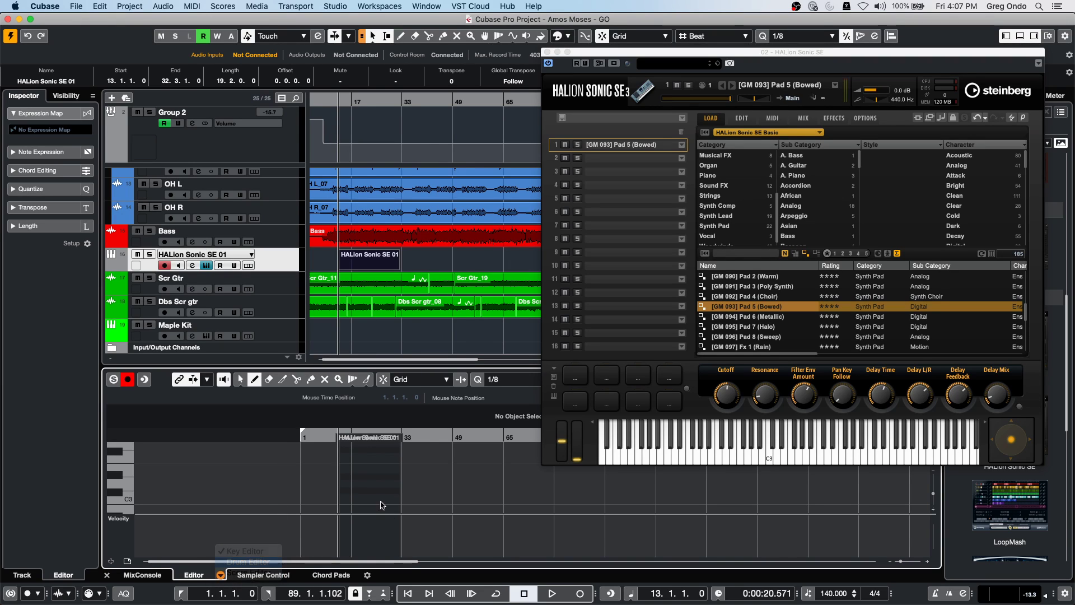
Step: Draw a run of Side Stick hits from about bar 15 to 26 and a run of Hand Clap hits from bar 18 to 26
left_click(440, 462)
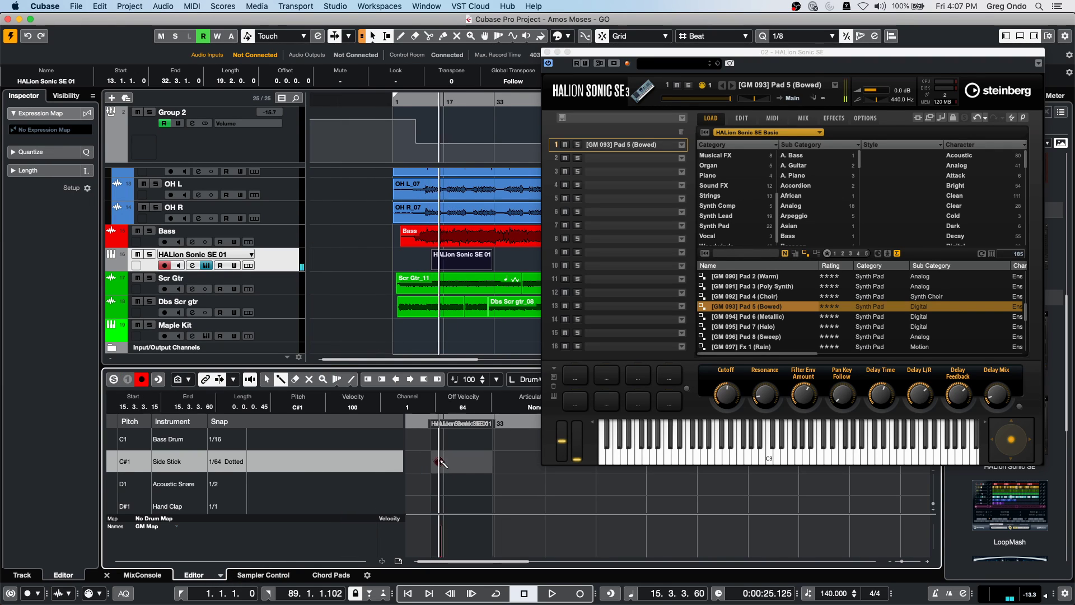
left_click(414, 419)
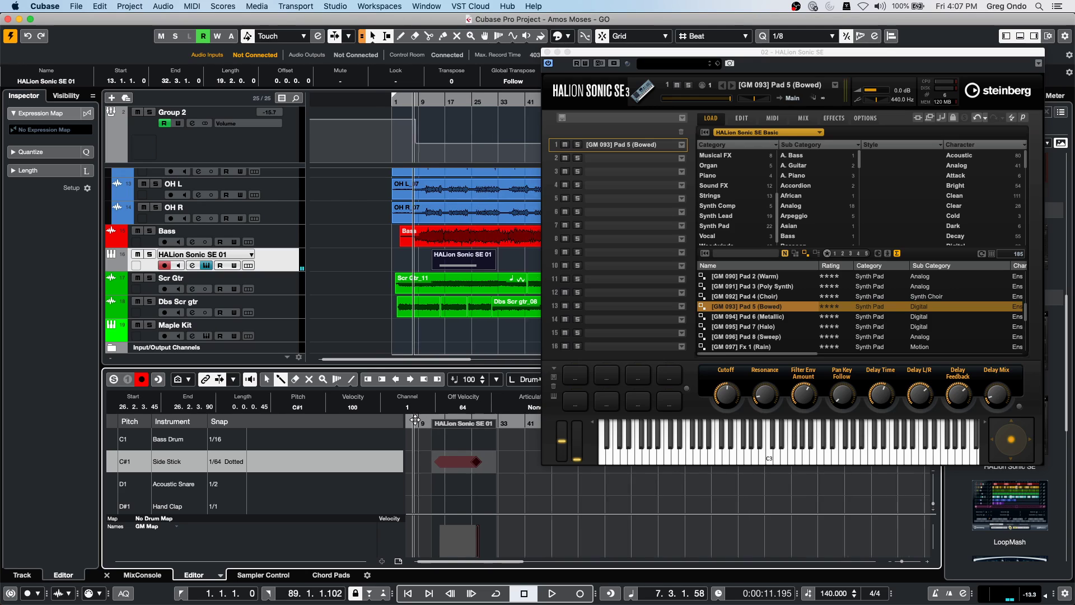
left_click_drag(415, 420, 417, 442)
left_click_drag(460, 506, 502, 506)
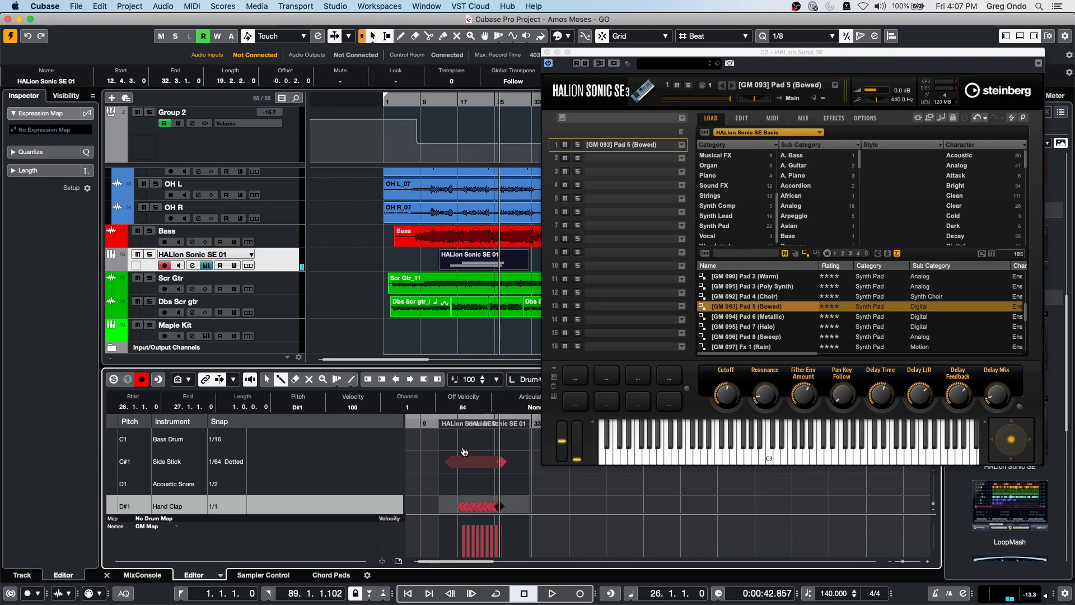
left_click_drag(454, 432, 441, 432)
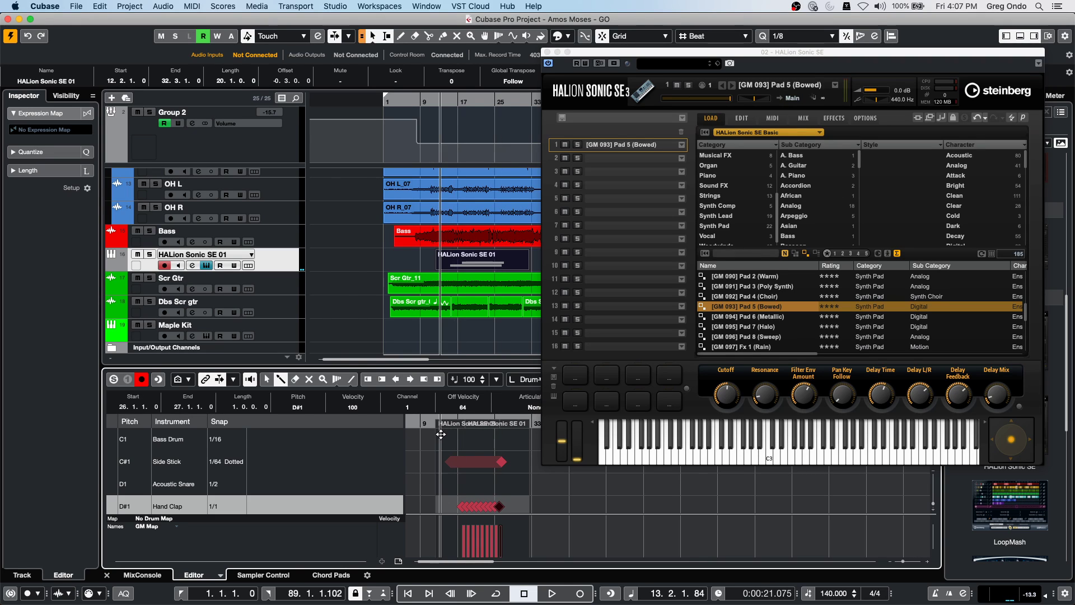
Step: Select all the Hand Clap hits and copy them up to the Acoustic Snare row
key("h")
key("h")
scroll(675, 498, "down", 1)
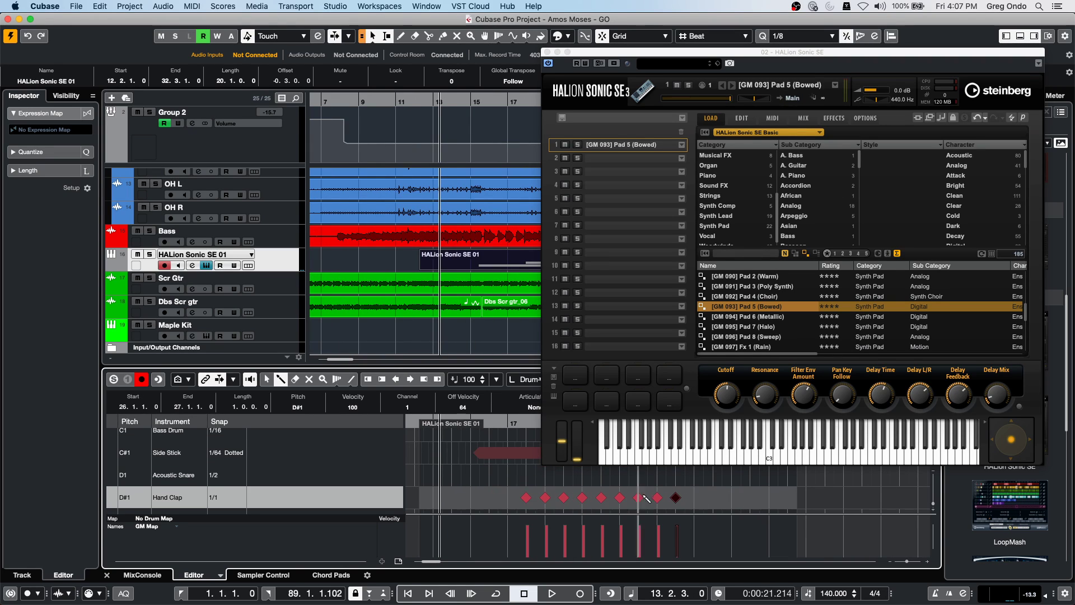
key("1")
left_click_drag(516, 478, 691, 514)
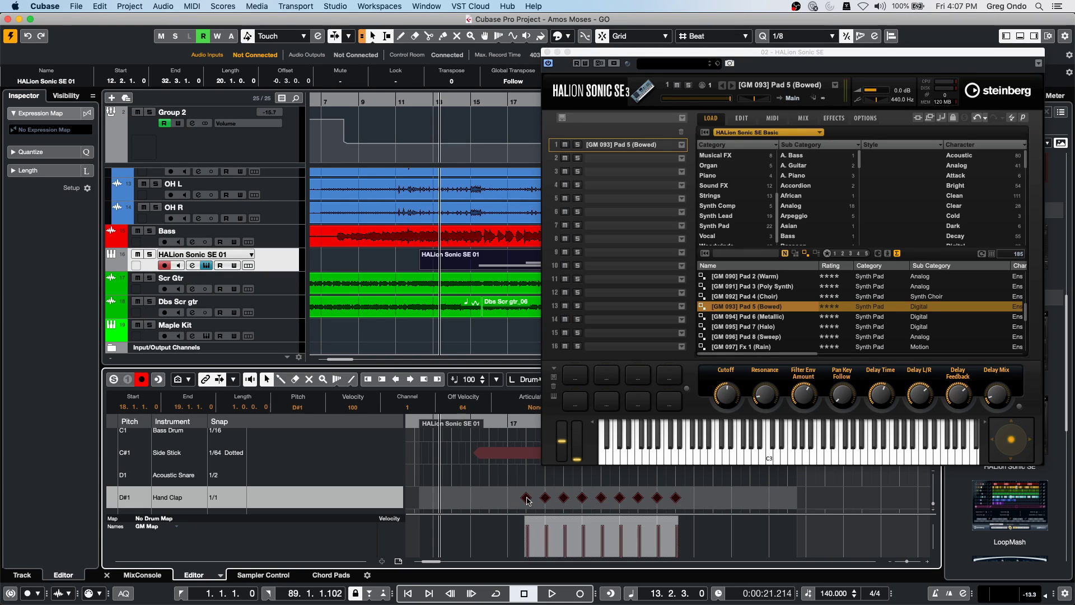
left_click_drag(527, 500, 526, 474)
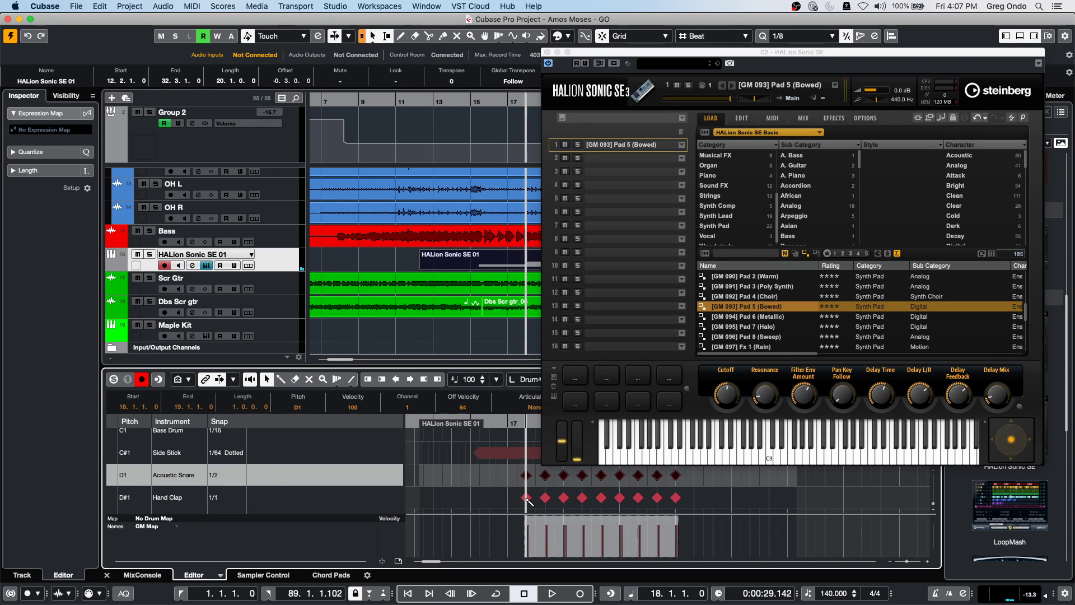
Step: Reselect the Hand Clap hits, undoing the accidental removal of the first one, and copy them to the Low Floor Tom row
left_click_drag(688, 490, 518, 505)
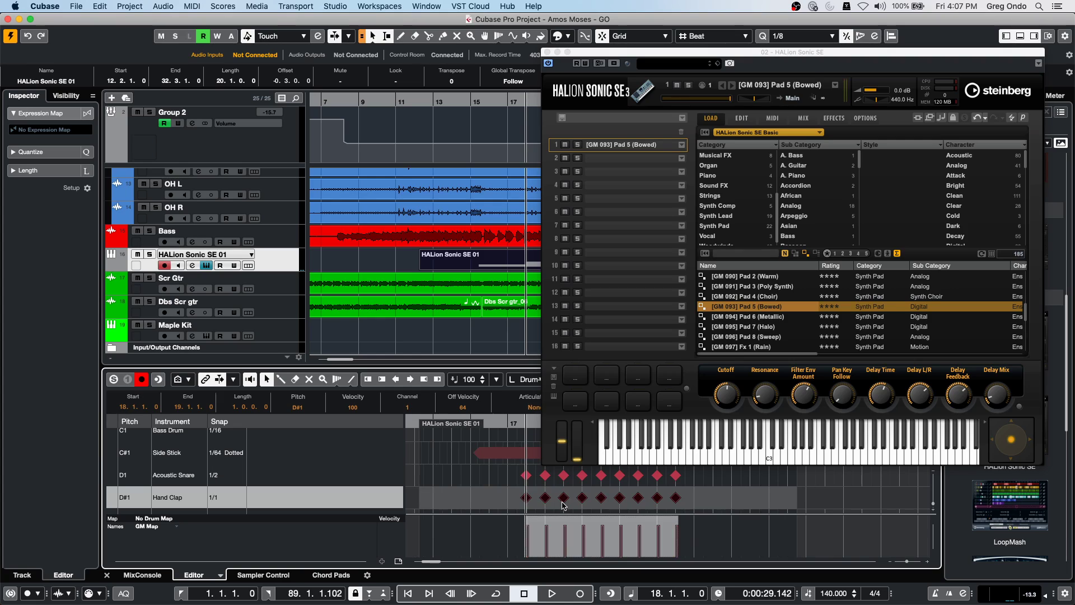
left_click(527, 498)
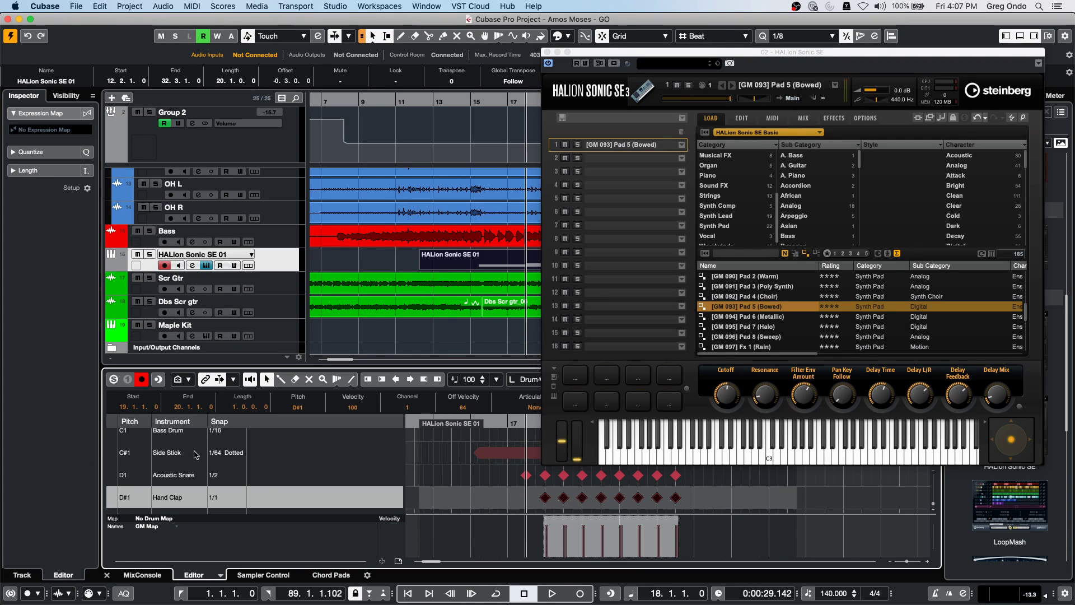
key("super+z")
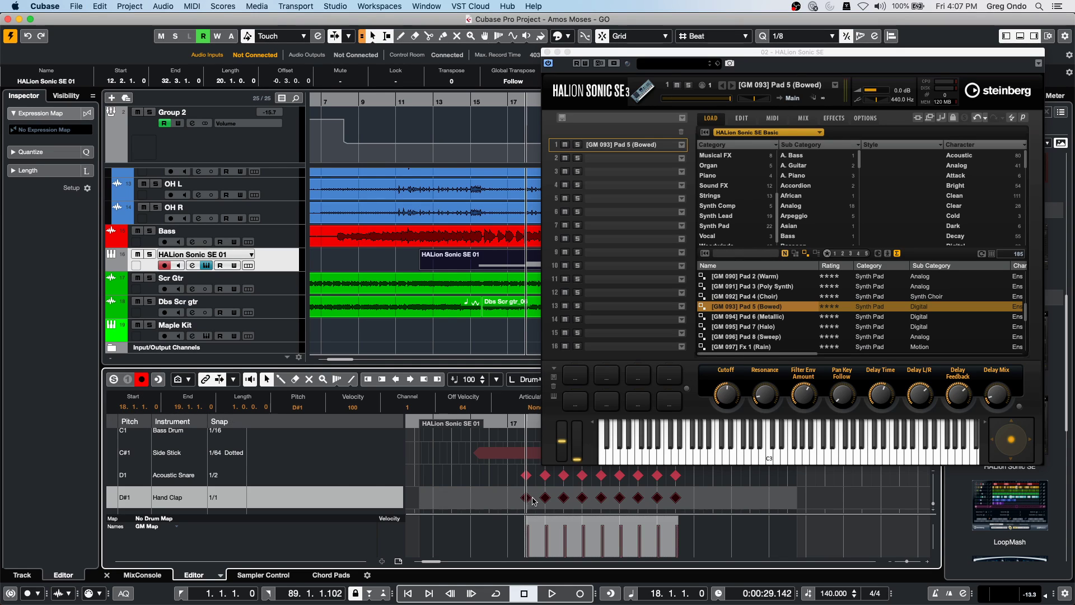
left_click_drag(527, 497, 526, 498)
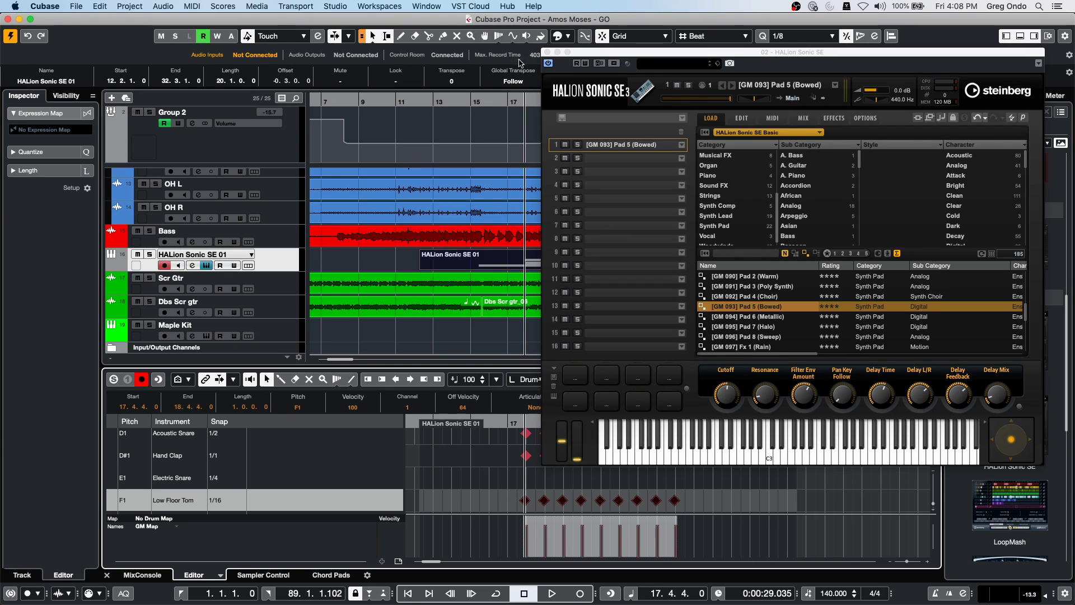
Step: Close the HALion Sonic SE window and look at the buffer size choices of the Steinberg UR24C in Studio Setup
left_click(546, 52)
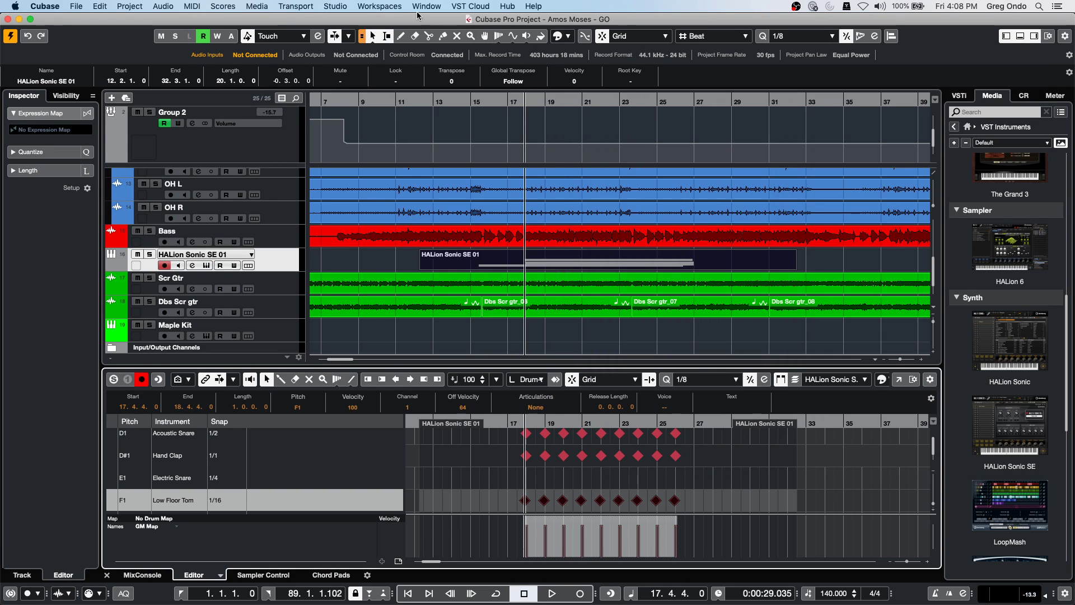
left_click(335, 6)
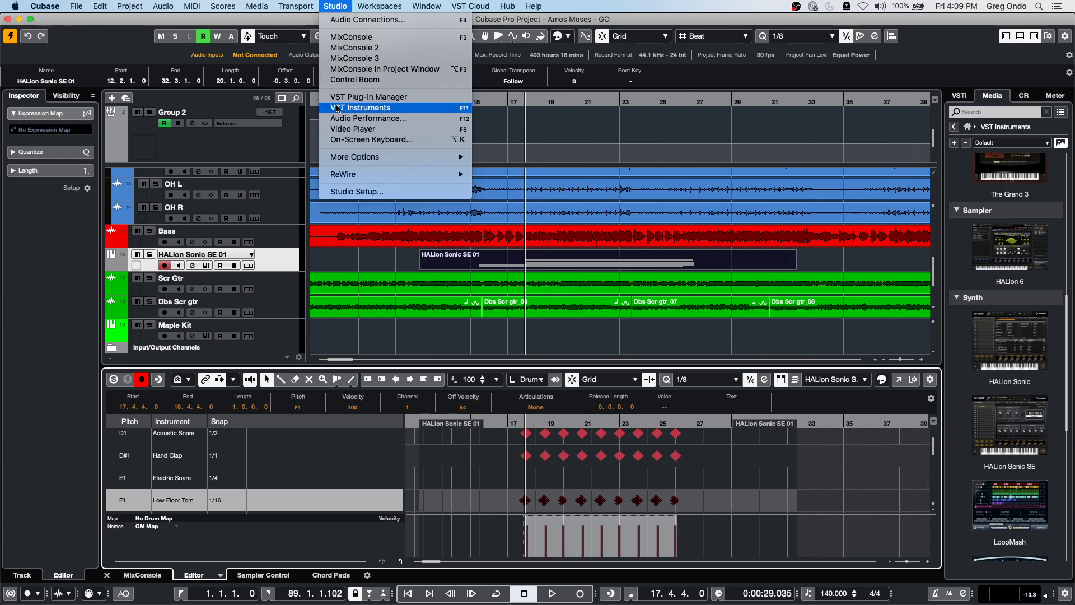
left_click(365, 192)
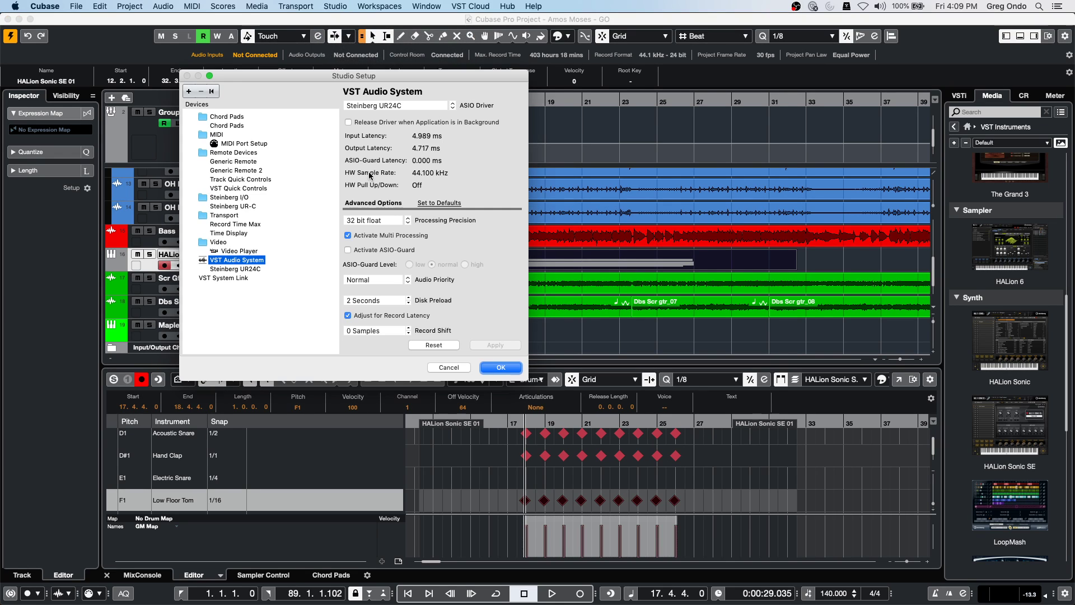
left_click(236, 269)
left_click(387, 107)
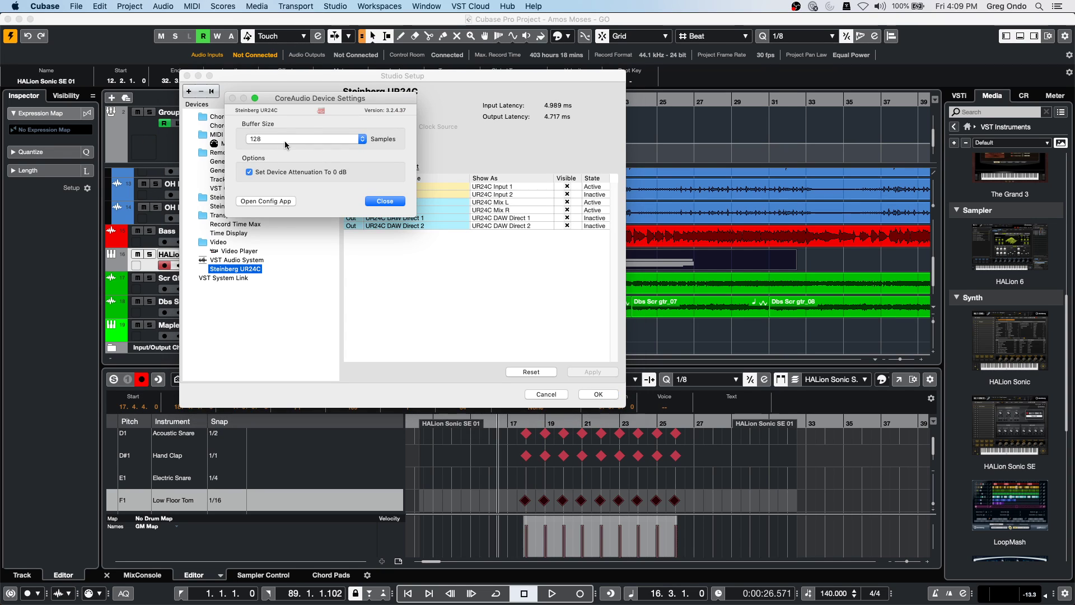
left_click(293, 140)
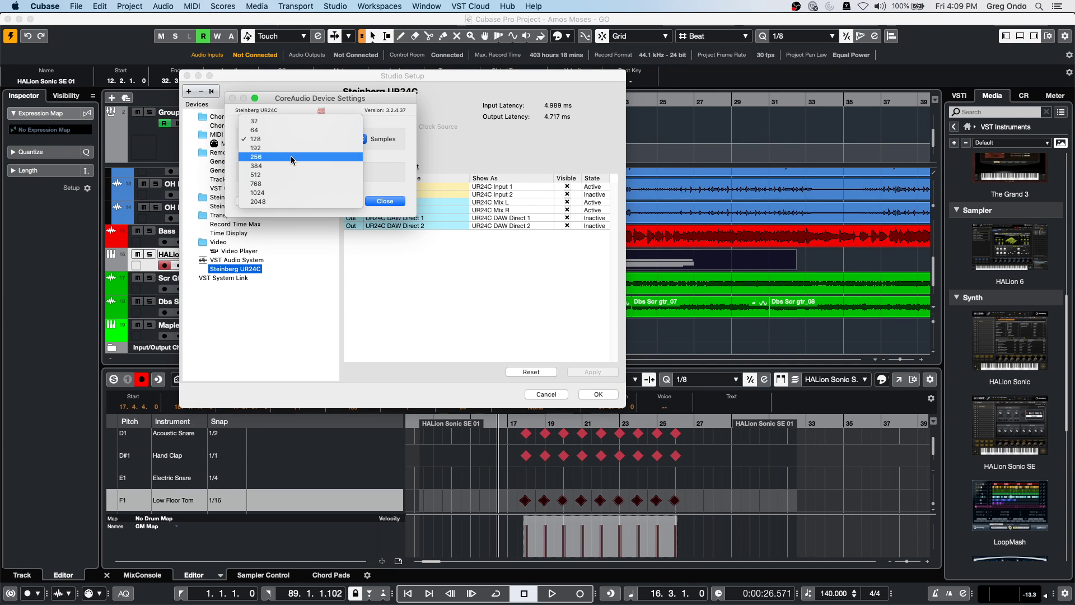
left_click(437, 305)
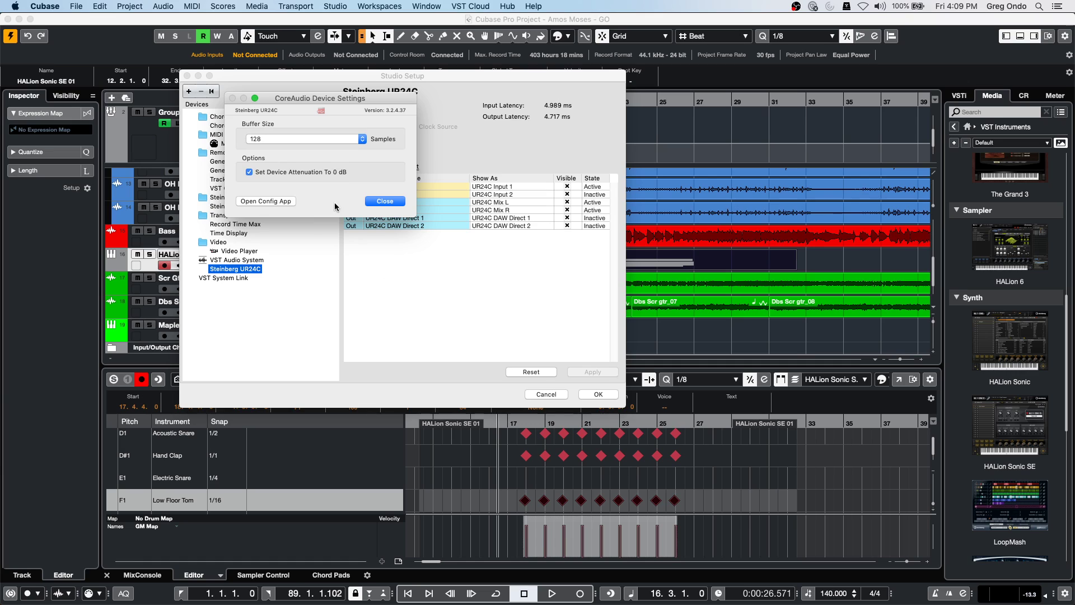
left_click(386, 201)
Step: Activate ASIO-Guard in the VST Audio System settings and apply the change
left_click(246, 261)
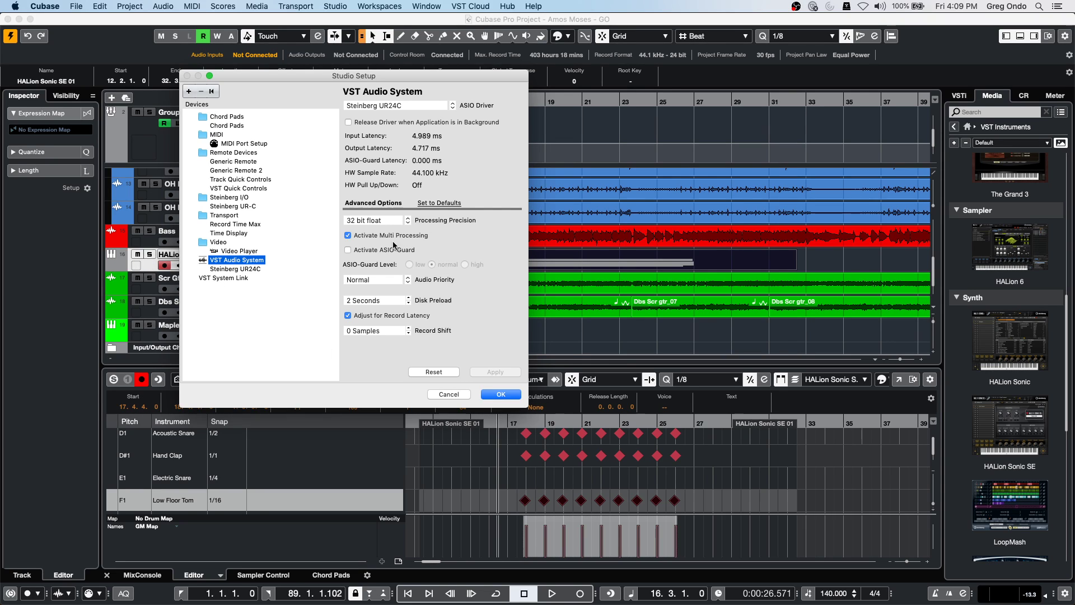
left_click(348, 250)
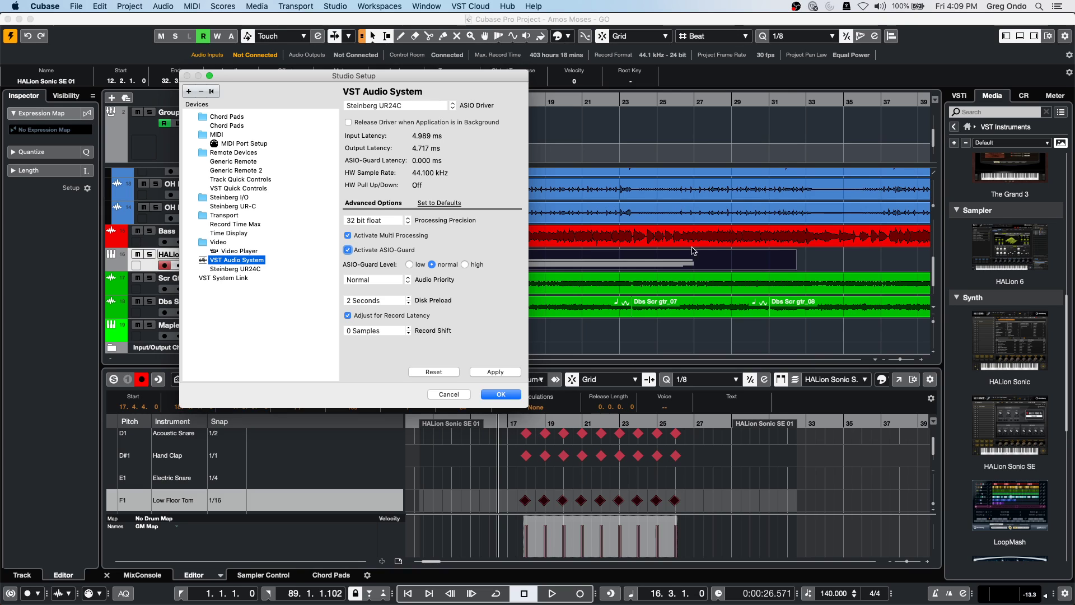
left_click(502, 395)
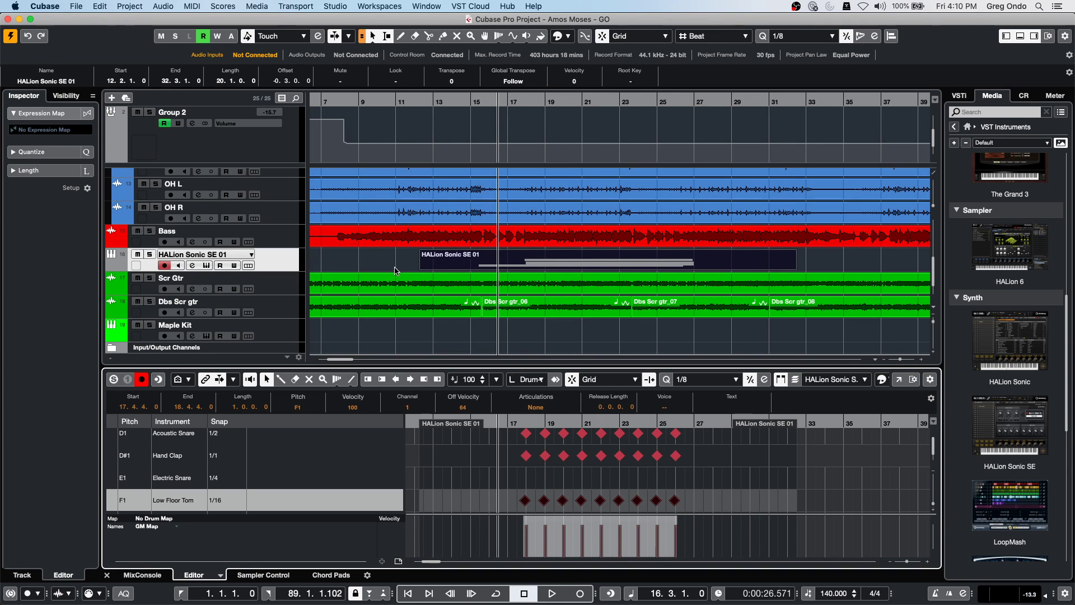
Step: Switch the project ruler's time format to Seconds
right_click(380, 105)
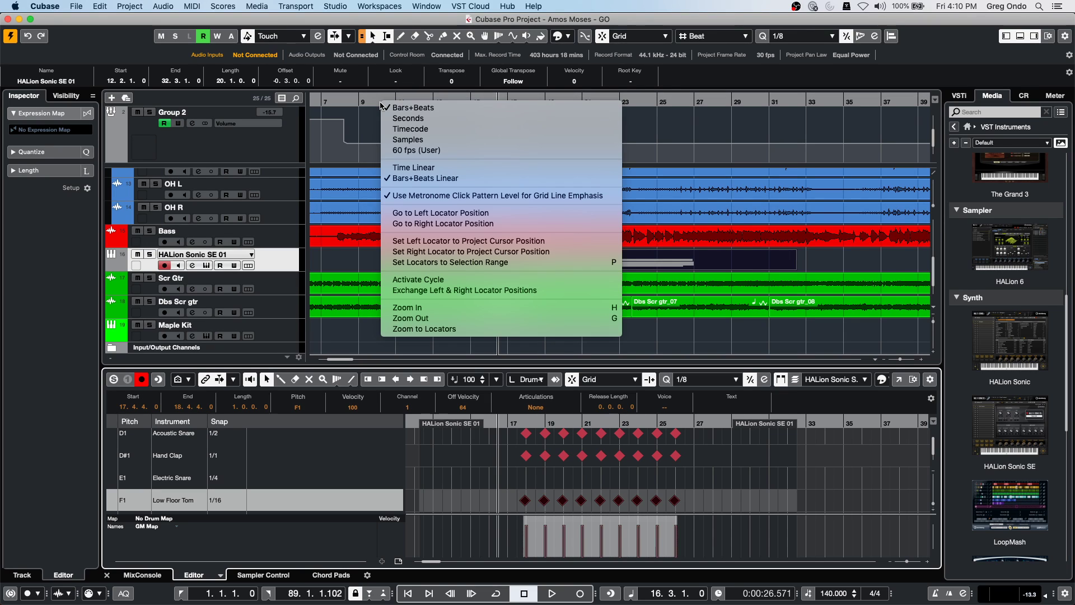
left_click(436, 120)
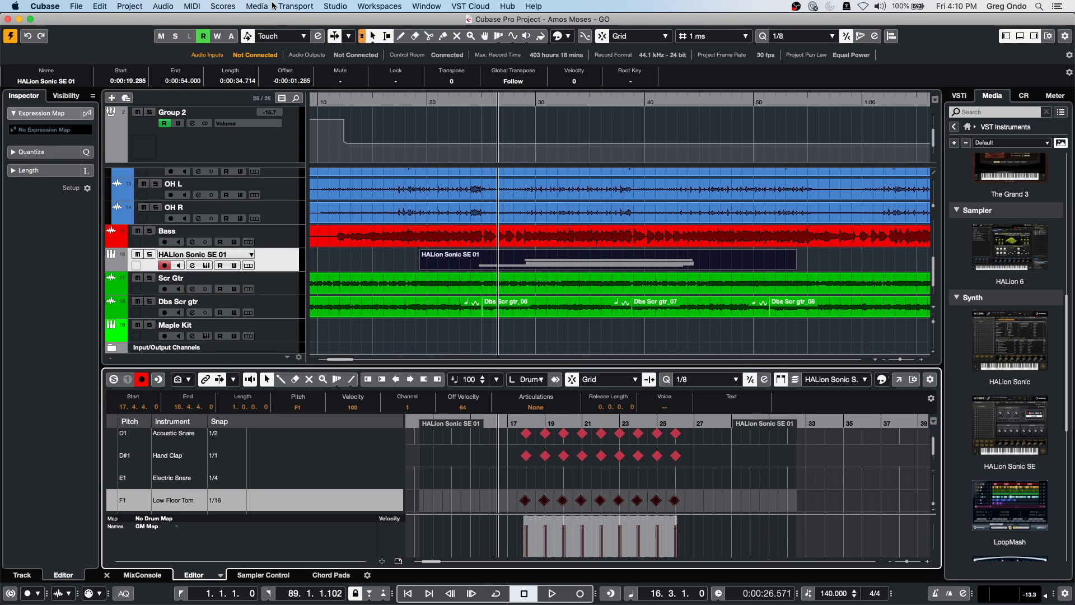
left_click(232, 7)
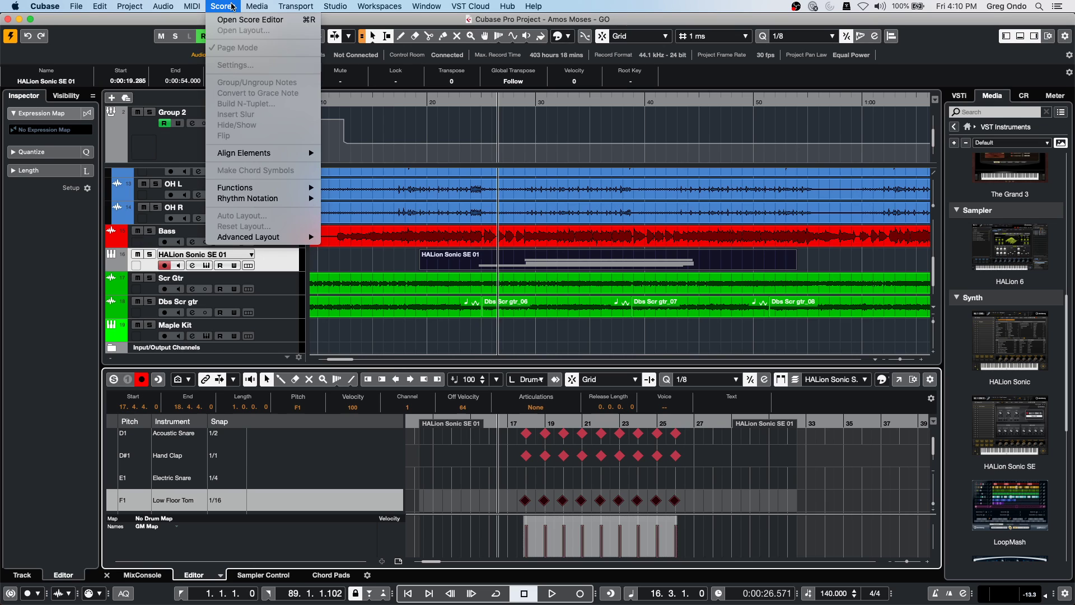
left_click(421, 250)
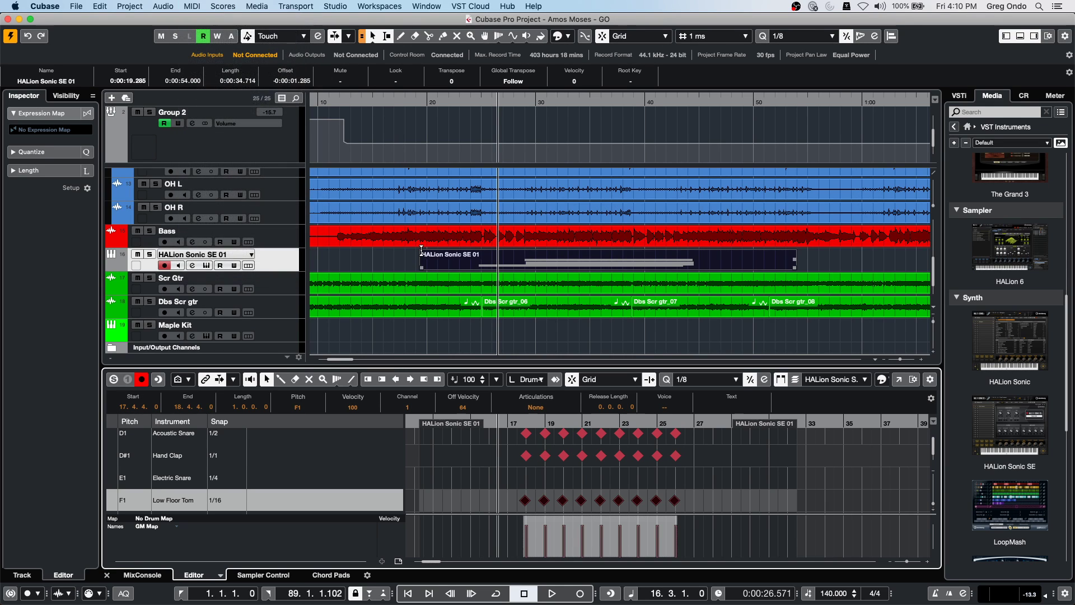
Step: In Project Setup, try the Seconds display format, return to Bars+Beats, set Display Time Offset to -00:02:00:00 and keep the content at its timecode positions
key("shift+s")
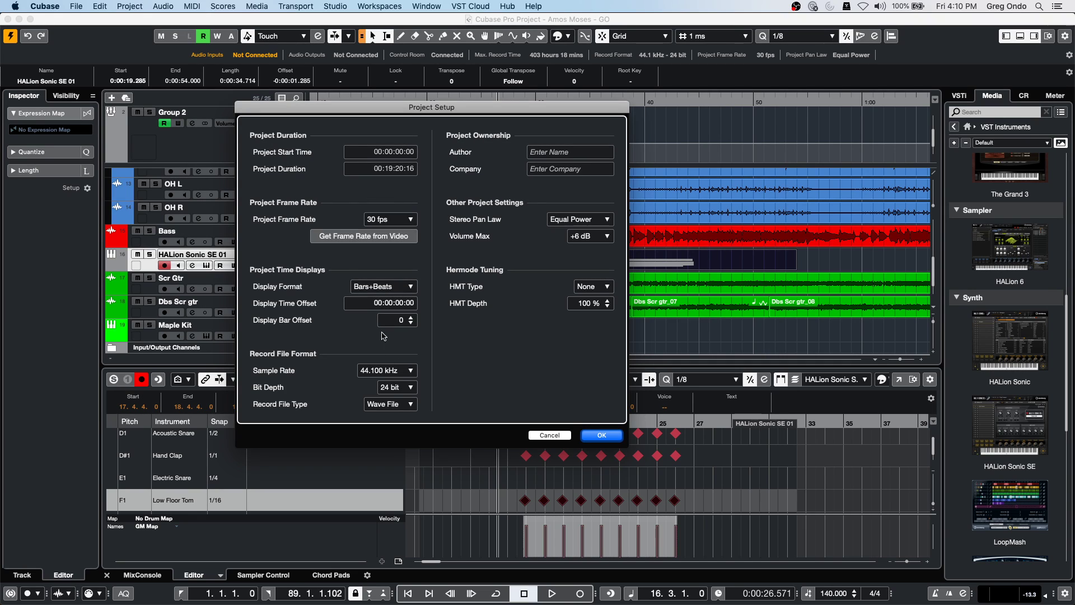
left_click(398, 288)
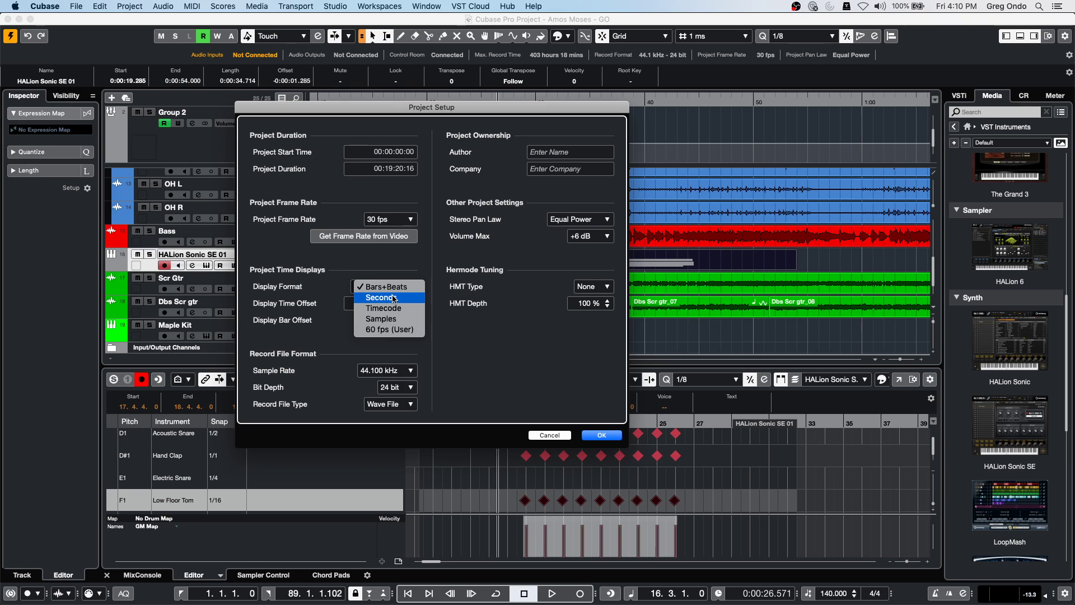
left_click(394, 297)
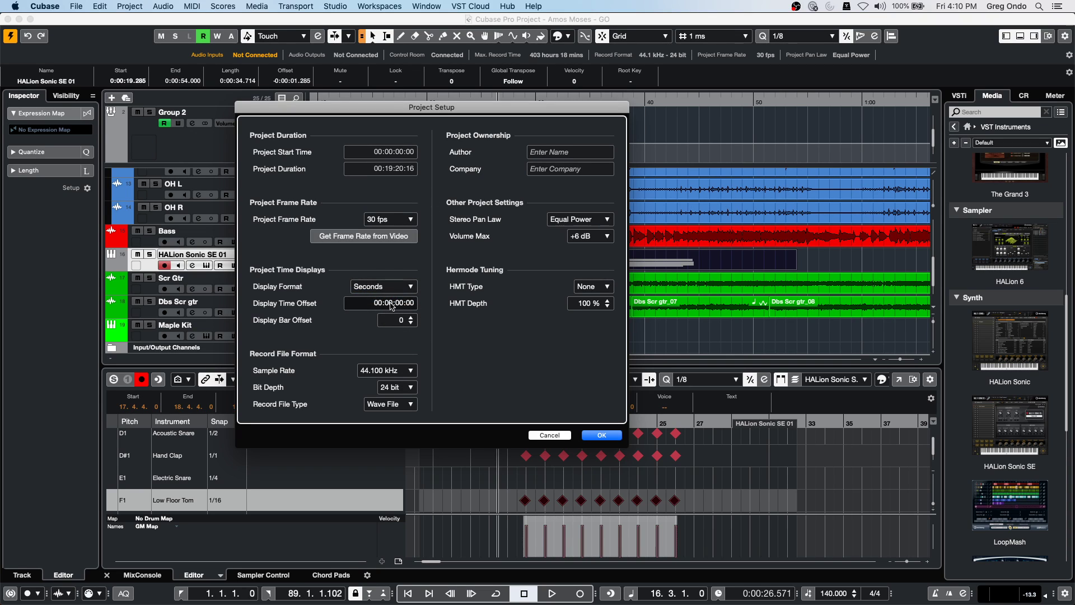
left_click(363, 286)
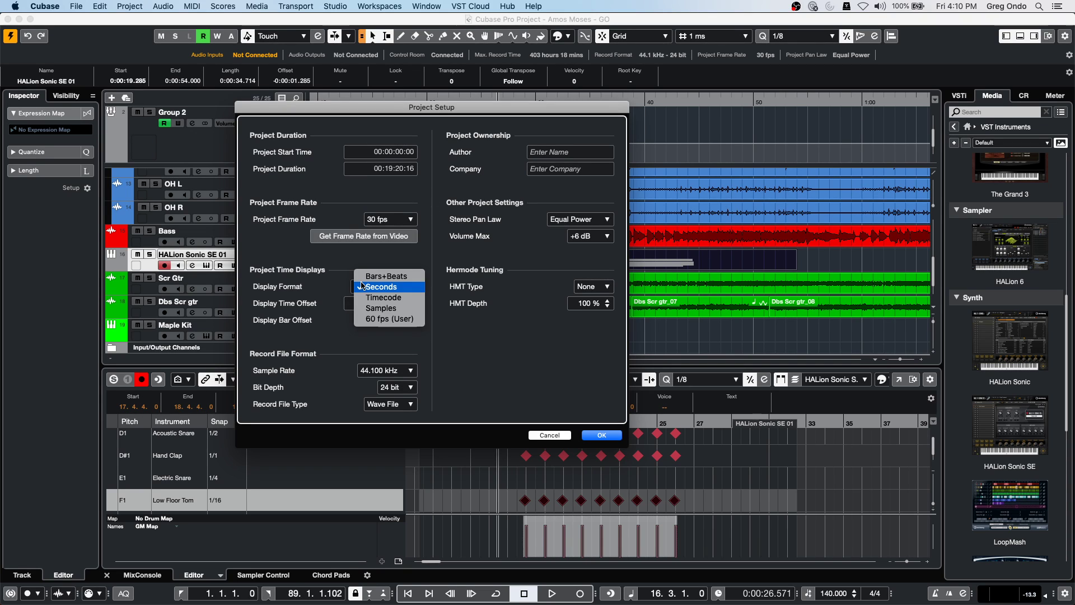
left_click(394, 287)
left_click(394, 288)
left_click(386, 276)
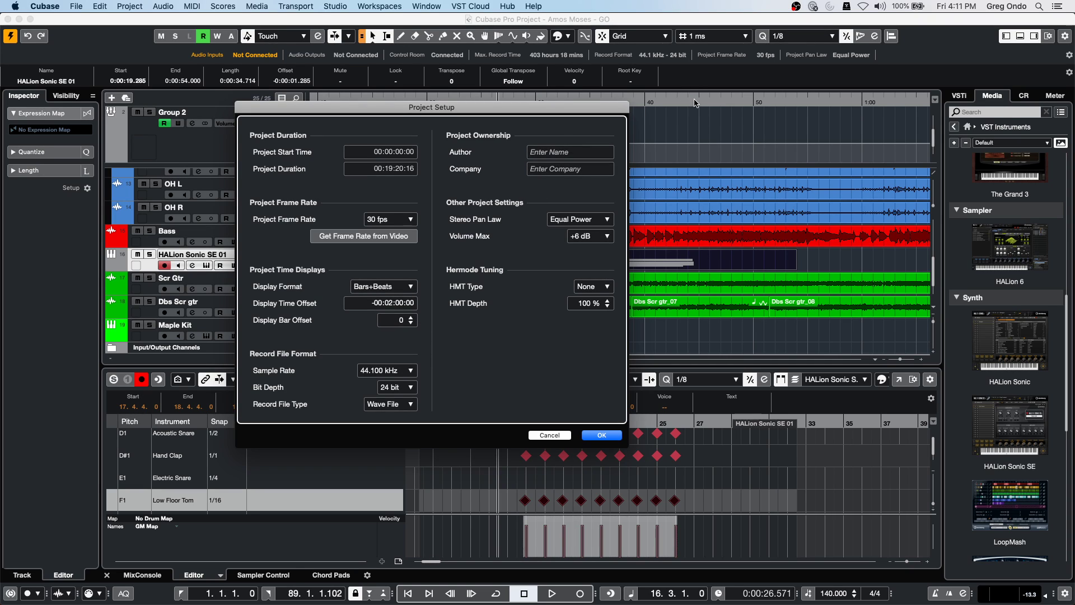
left_click(600, 435)
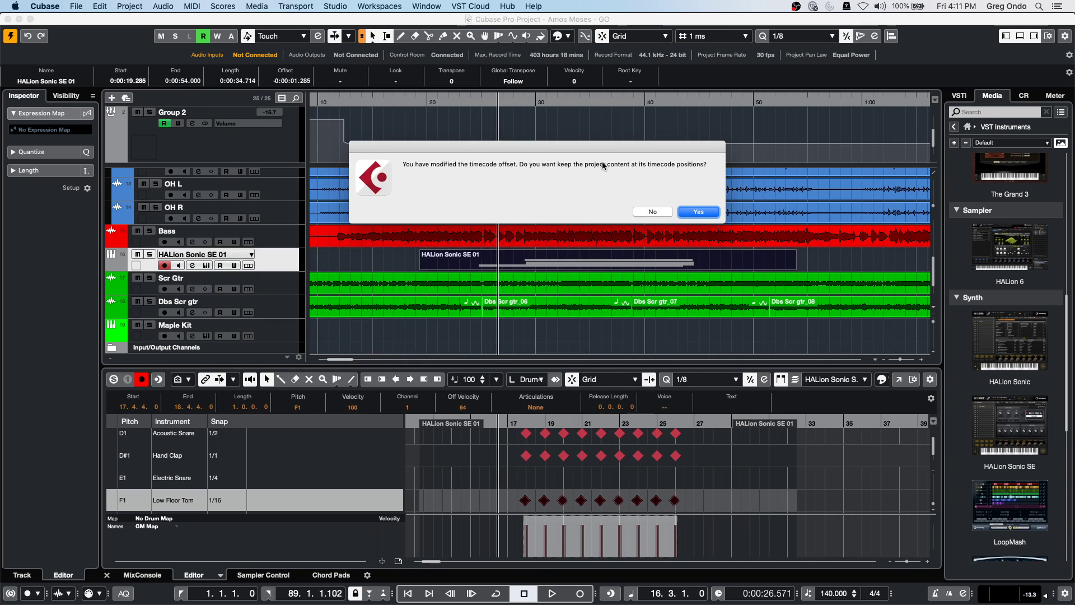
left_click(695, 213)
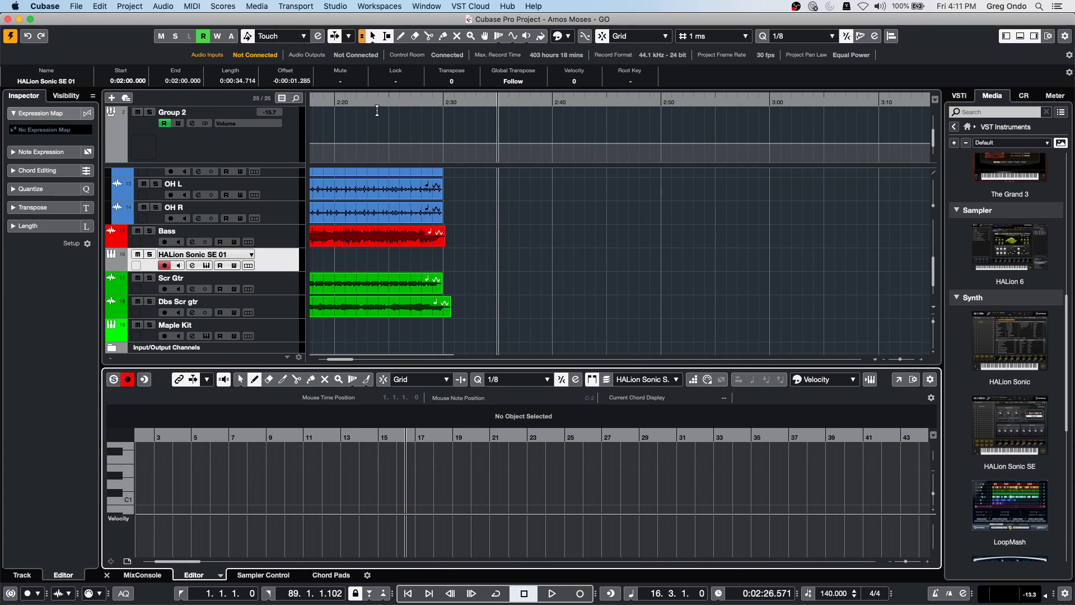
Step: Select the Bass event, turn on VariAudio editing and examine its pitch segments around bar 1 up close
right_click(404, 100)
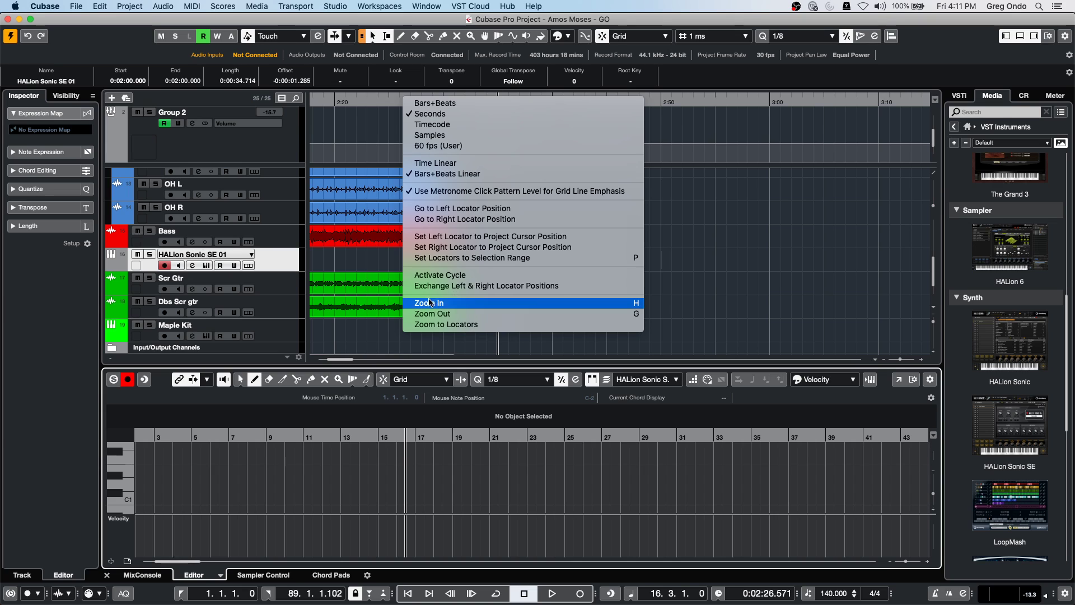
left_click(350, 267)
left_click(368, 242)
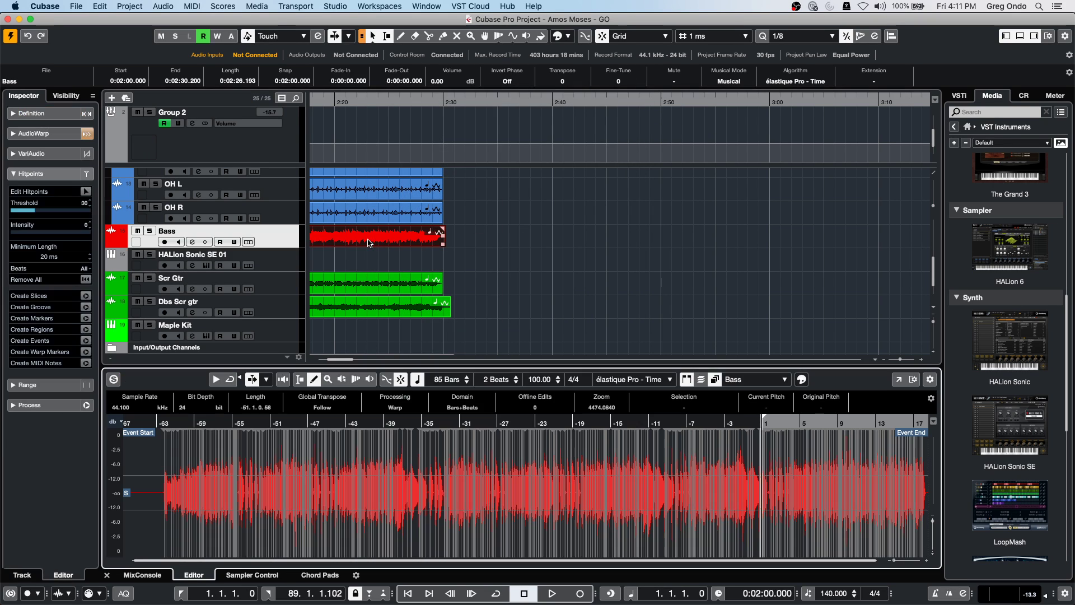
left_click(65, 156)
left_click(85, 171)
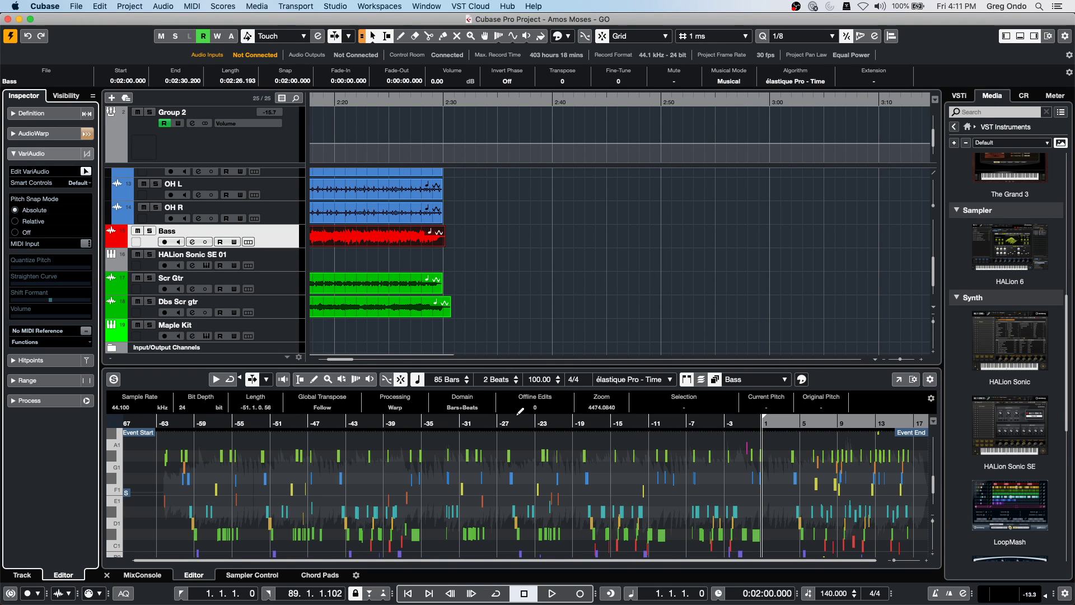
key("h")
key("h")
key("h")
key("h")
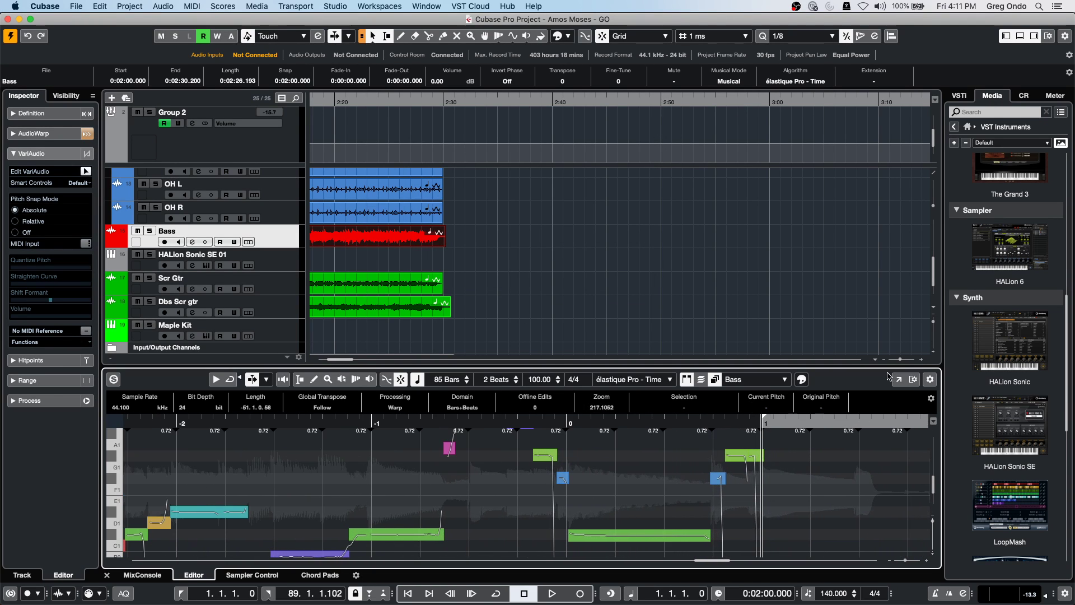
Step: Select the C#1 VariAudio segment before bar 0, and load Pitch Correct in the Bass track's first insert slot
mouse_move(360, 530)
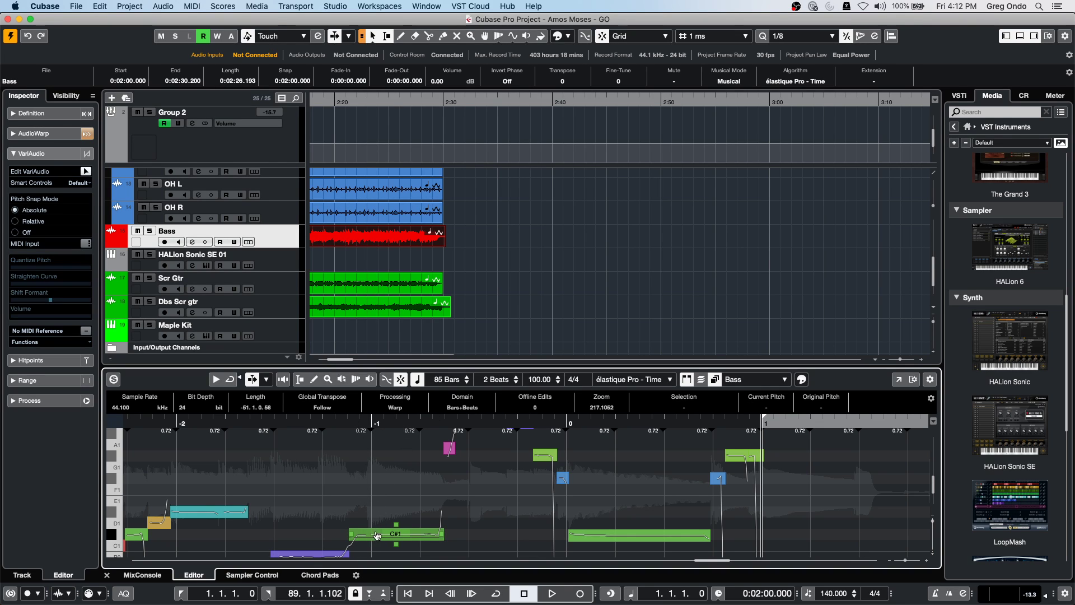
left_click(394, 533)
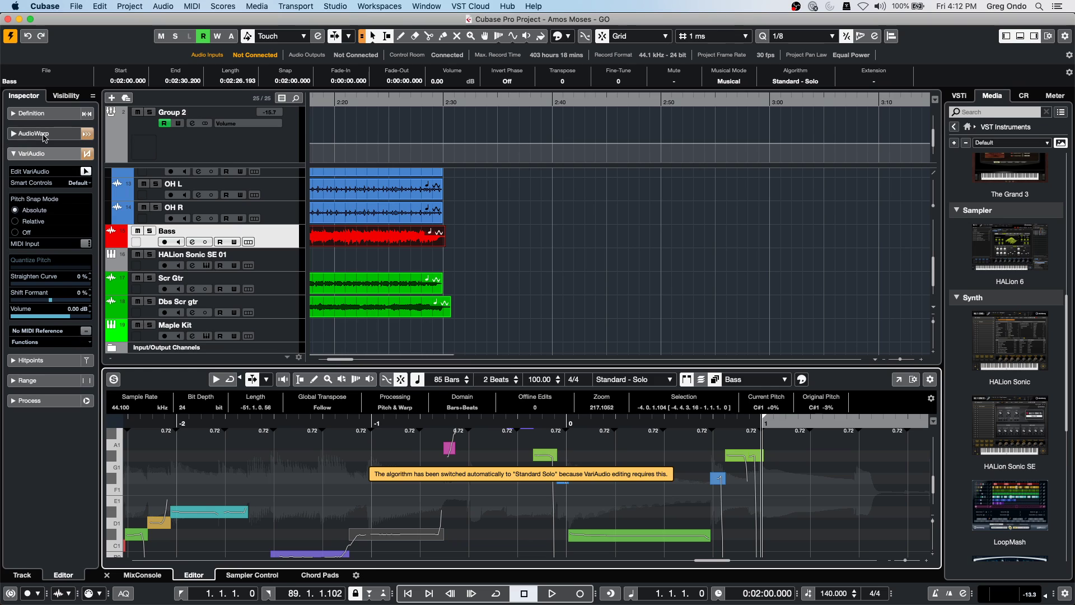
left_click(271, 238)
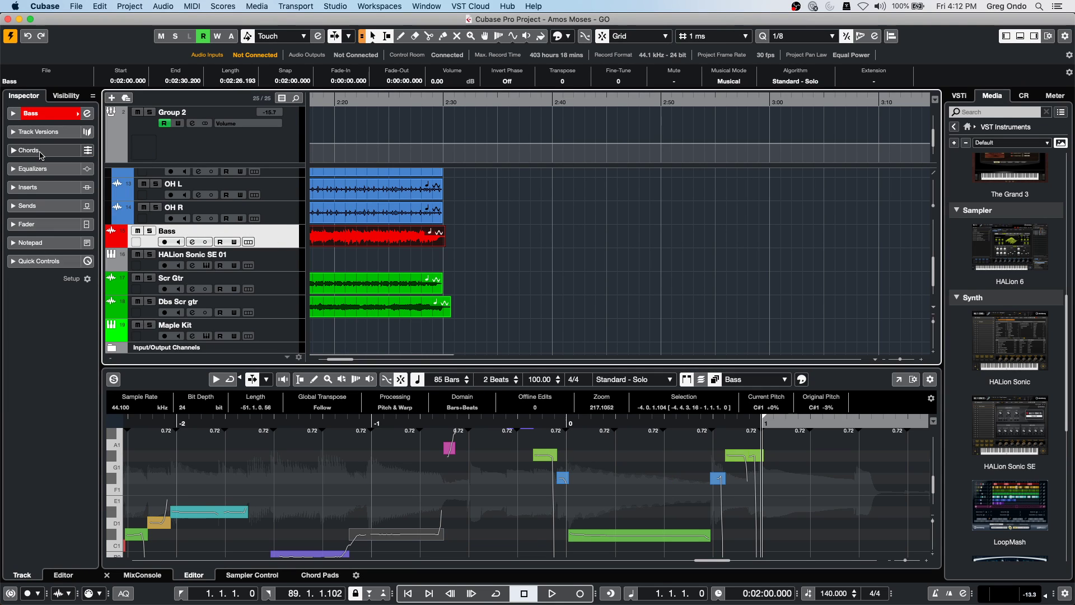
left_click(34, 187)
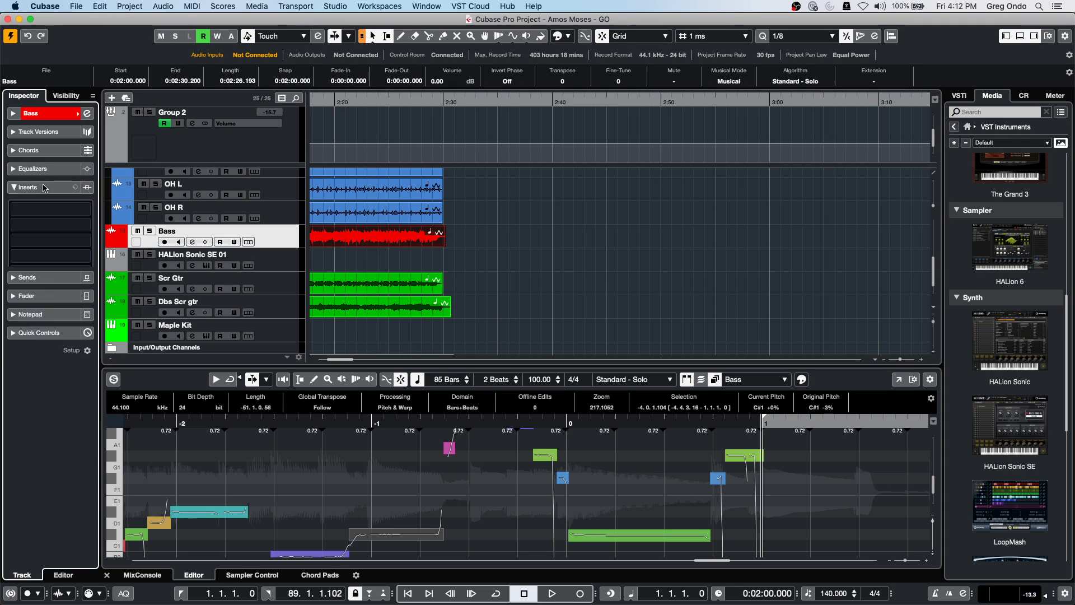
left_click(41, 209)
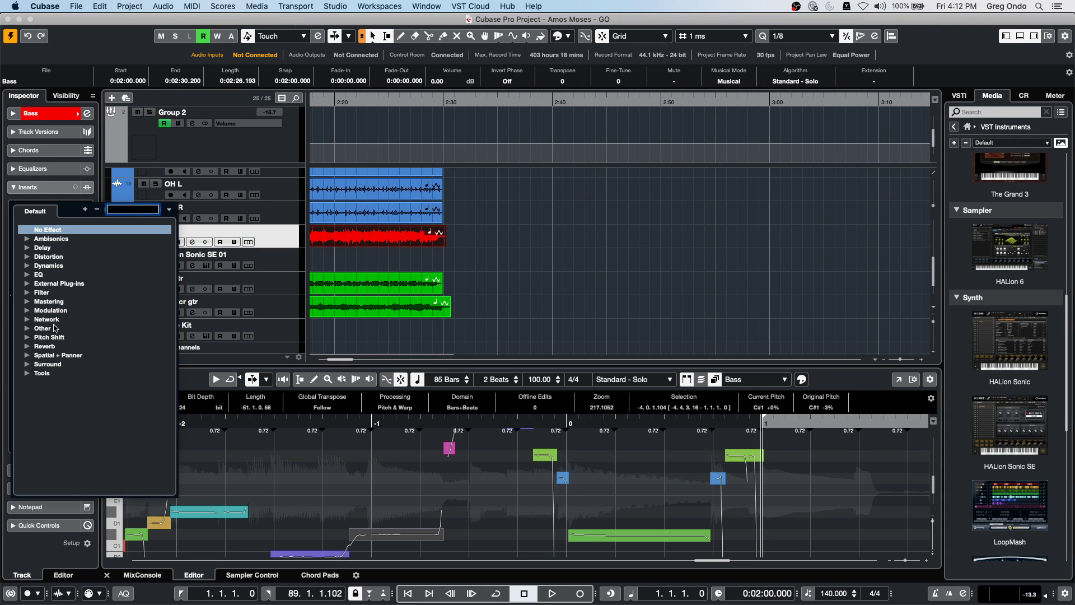
left_click(27, 337)
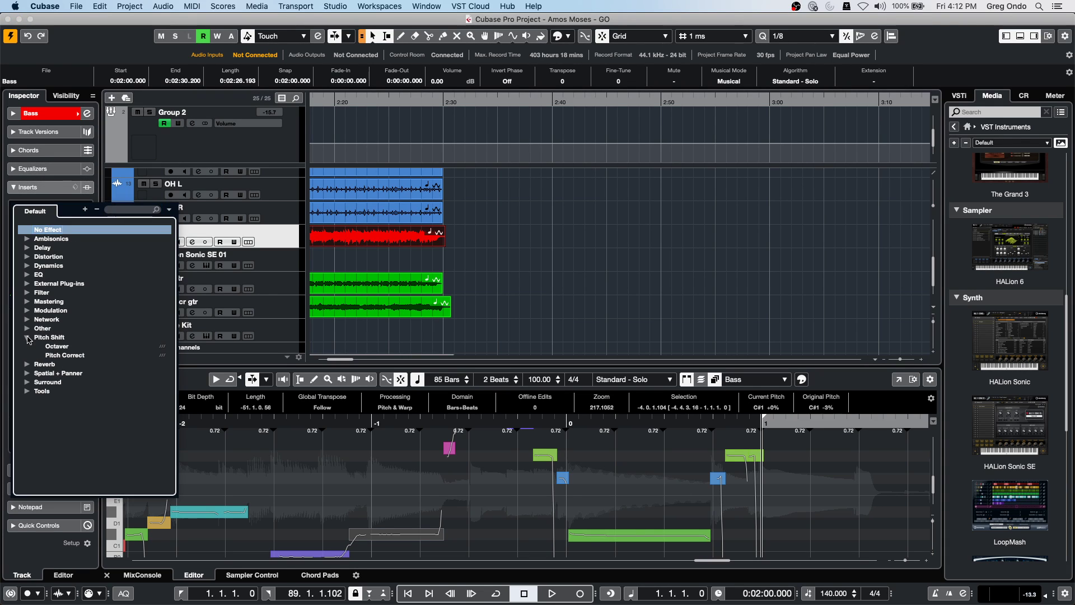
left_click(81, 356)
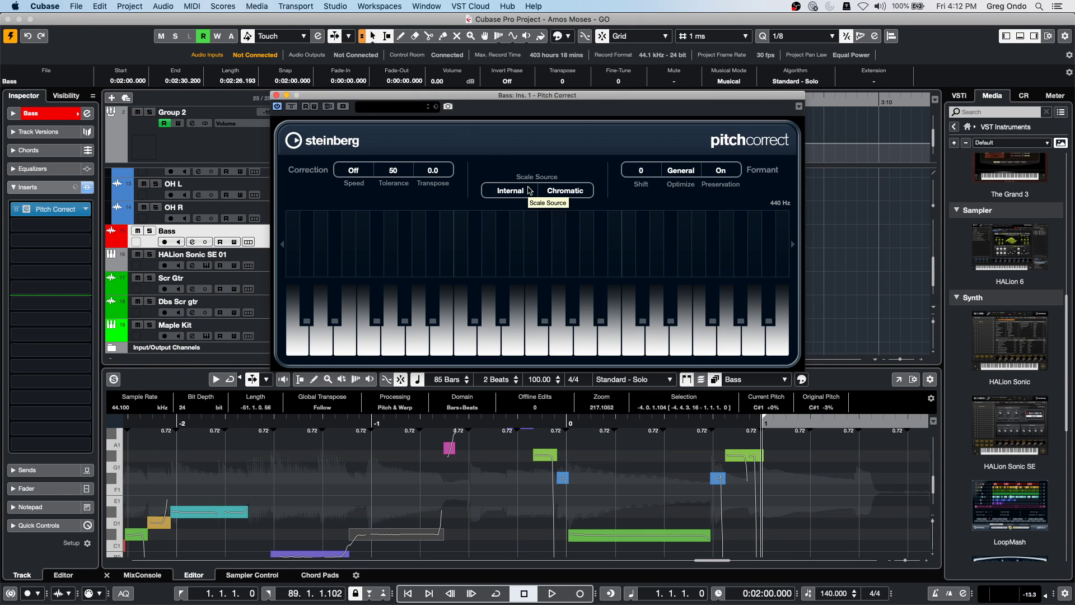
Step: Check Pitch Correct's scale options, set its correction Speed to 15 and close the plug-in window
left_click(566, 190)
left_click(327, 192)
mouse_move(348, 181)
left_mouse_down()
mouse_move(365, 158)
mouse_move(364, 171)
left_mouse_up()
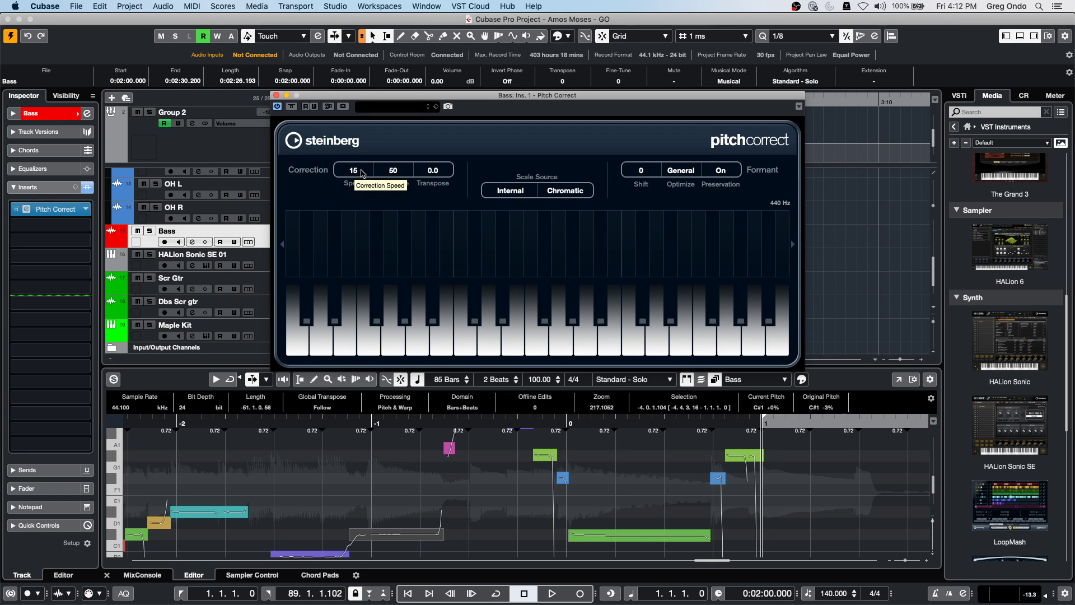
left_click(276, 95)
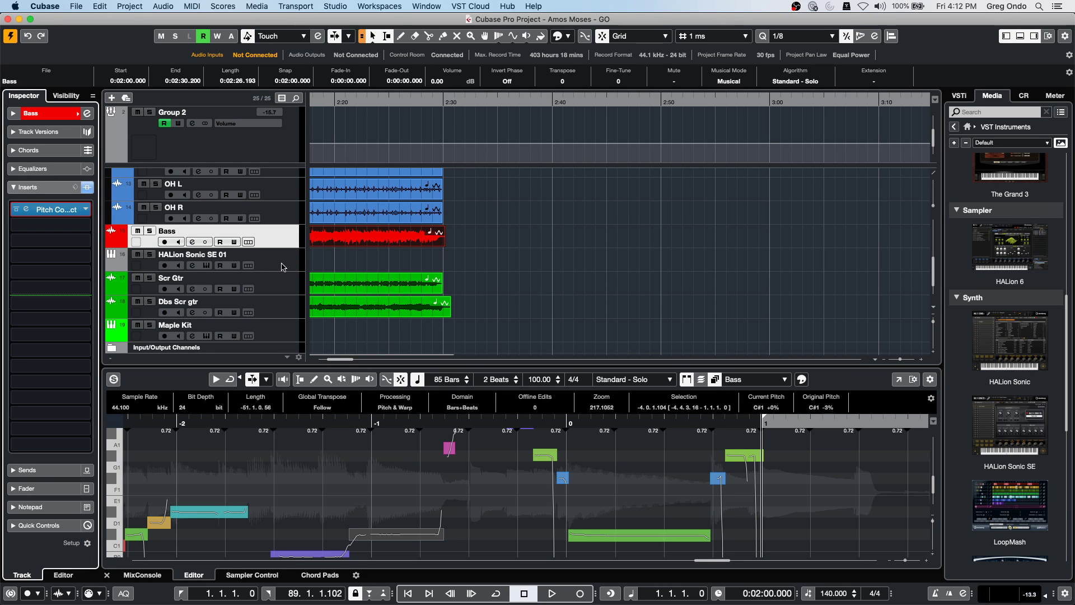
Step: Draw a MIDI part on the HALion Sonic SE 01 track from about 2:19 to 2:29 and select it for key editing
right_click(360, 259)
left_click(401, 259)
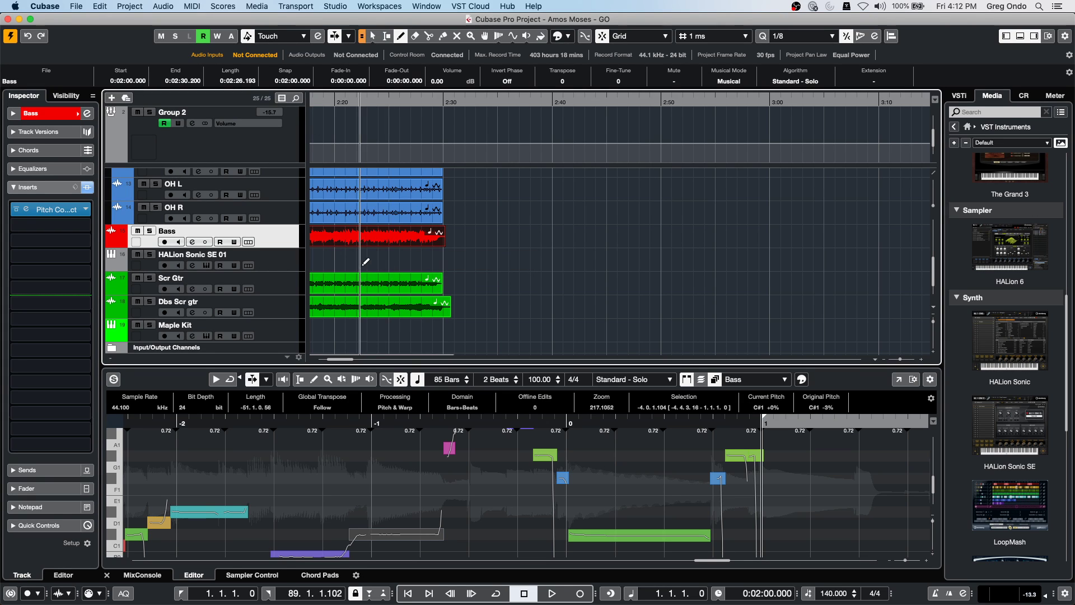
left_click_drag(324, 260, 434, 249)
left_click(390, 255)
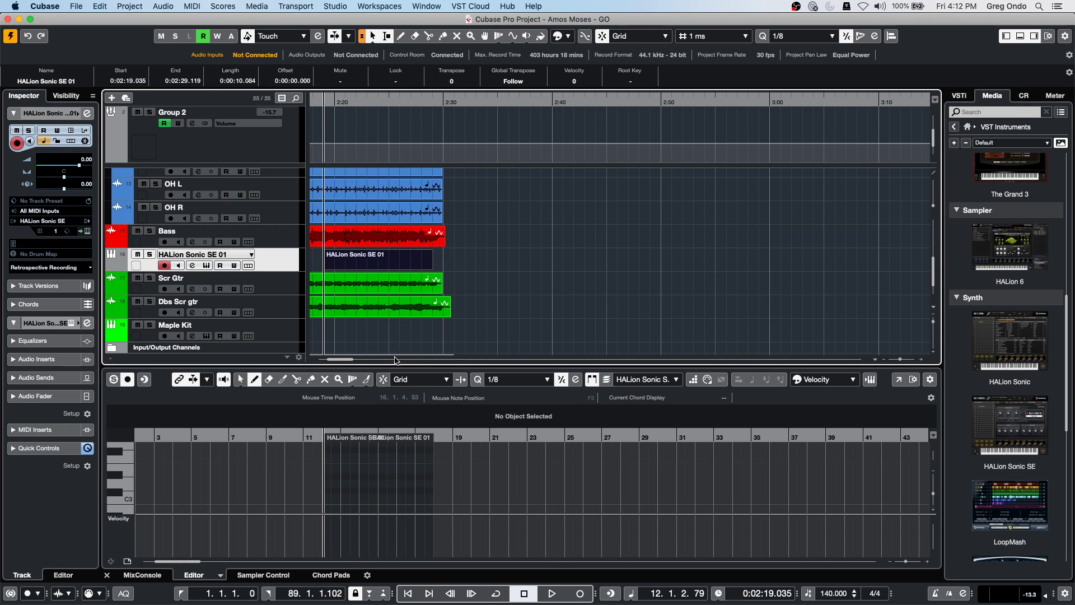
Step: Paint a freehand run of notes across the new part and enlarge the Key Editor in its own window
left_click(366, 379)
mouse_move(338, 494)
left_mouse_down()
mouse_move(355, 465)
mouse_move(407, 492)
mouse_move(364, 476)
mouse_move(450, 497)
left_mouse_up()
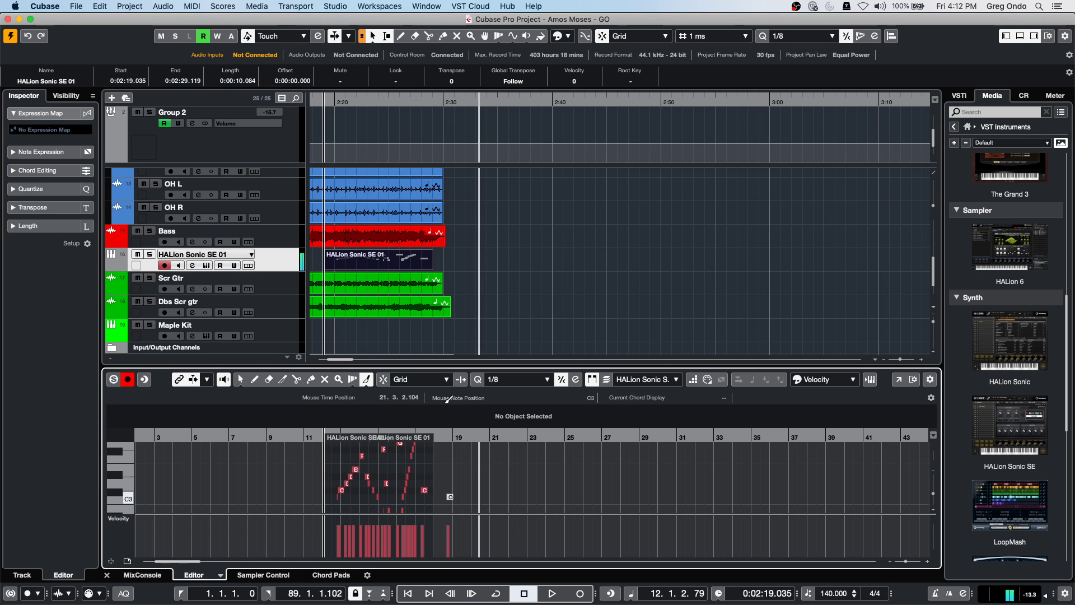
left_click(898, 379)
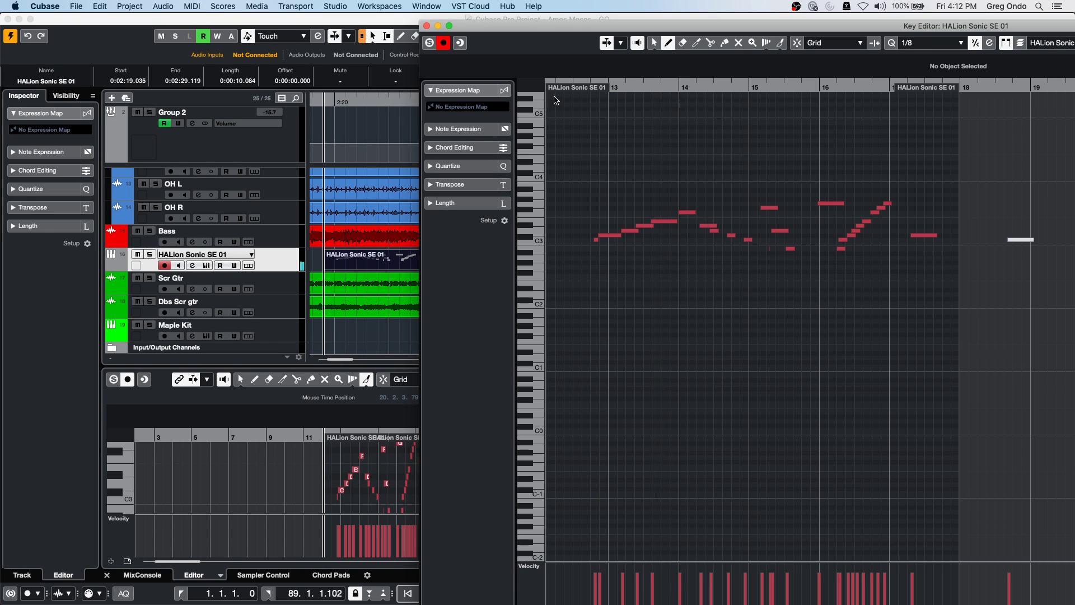
left_click(449, 26)
left_click(25, 37)
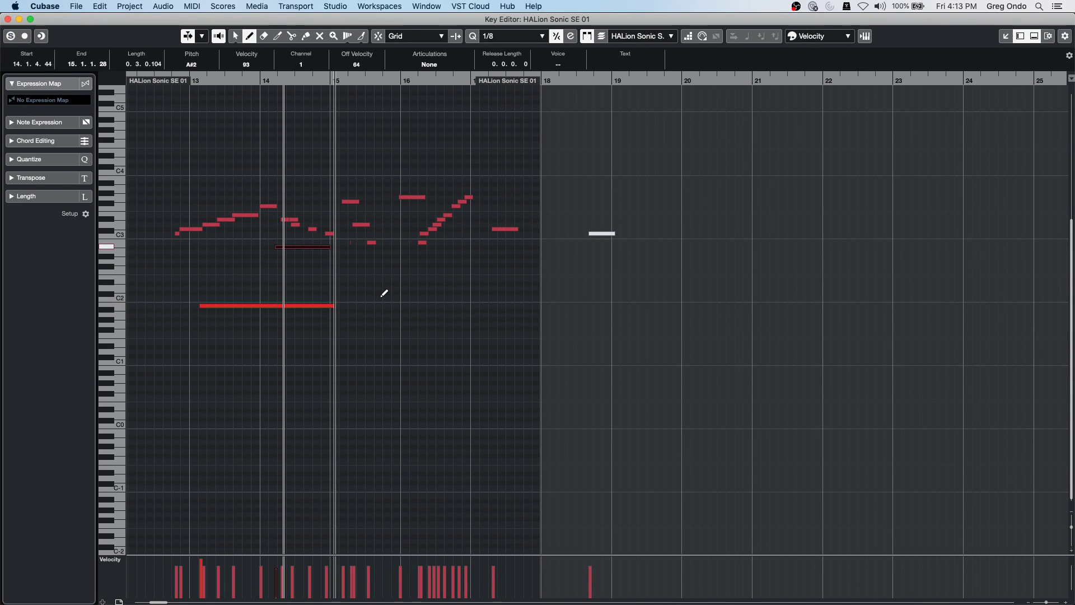
Step: Paint more freehand notes below the melody, a descending run around bar 14 and a rising run around bar 16
left_click(361, 36)
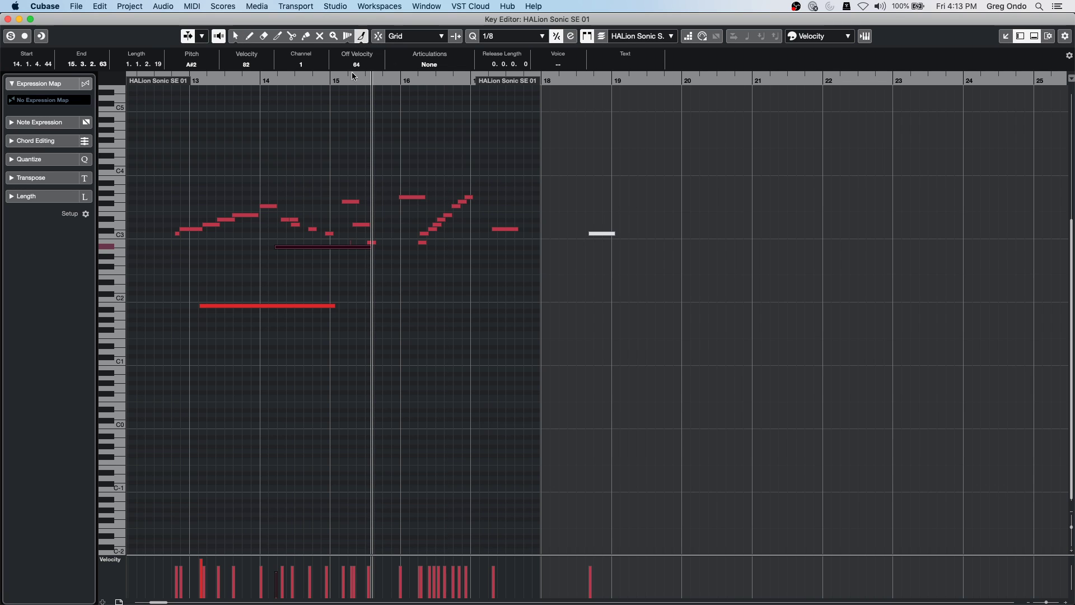
left_click_drag(266, 233, 334, 264)
mouse_move(390, 324)
left_mouse_down()
mouse_move(417, 328)
mouse_move(466, 309)
left_mouse_up()
left_click(453, 278)
Step: Select all the notes inside the part and open the Logical Editor for them
right_click(271, 192)
left_click(271, 192)
left_click_drag(173, 151, 541, 359)
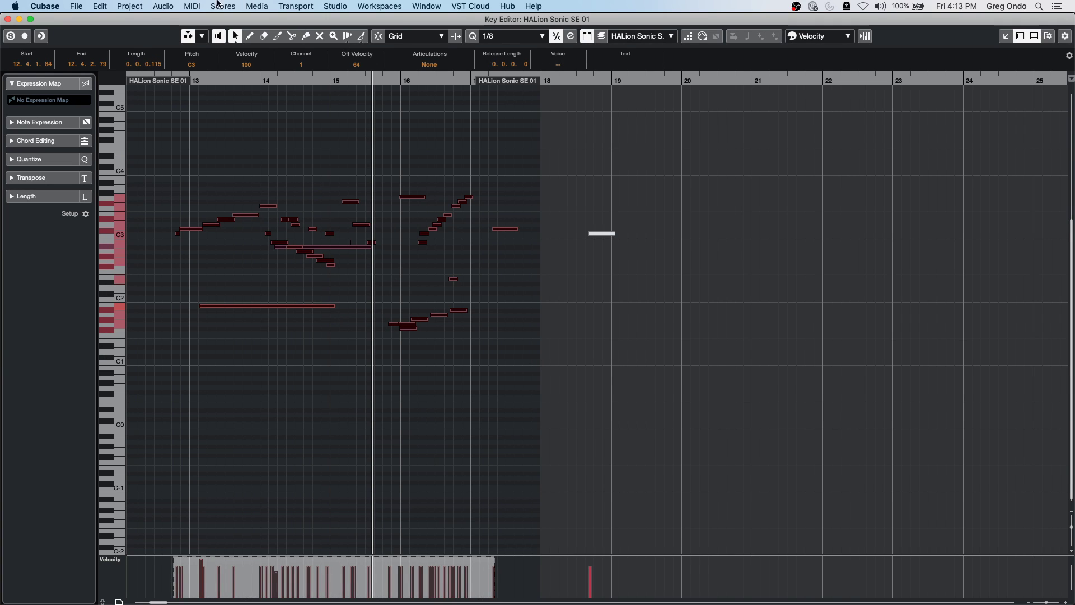
left_click(163, 7)
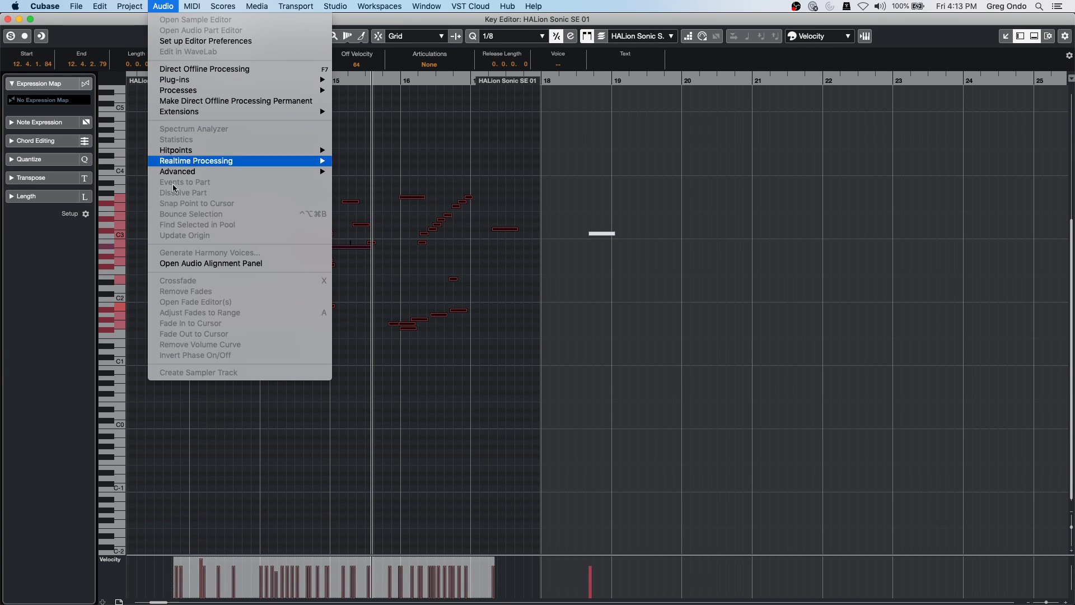
mouse_move(223, 164)
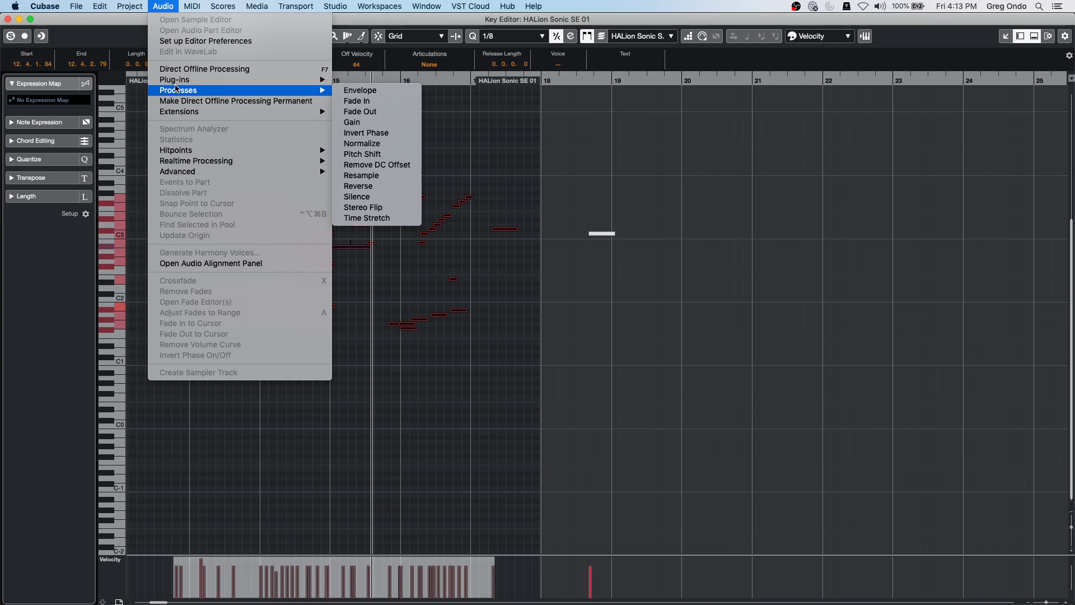
mouse_move(192, 7)
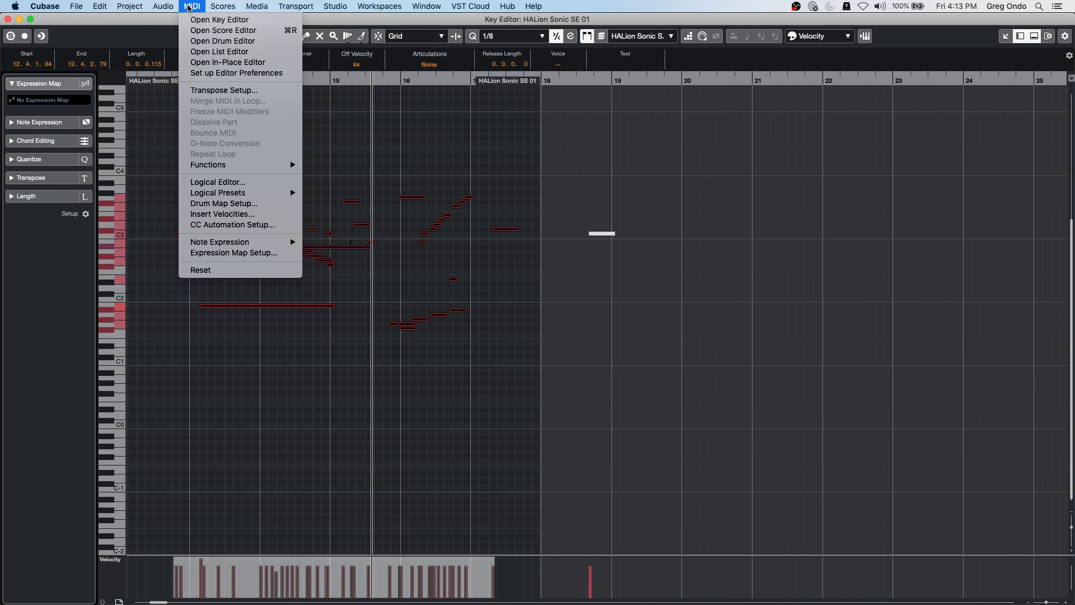
left_click(234, 187)
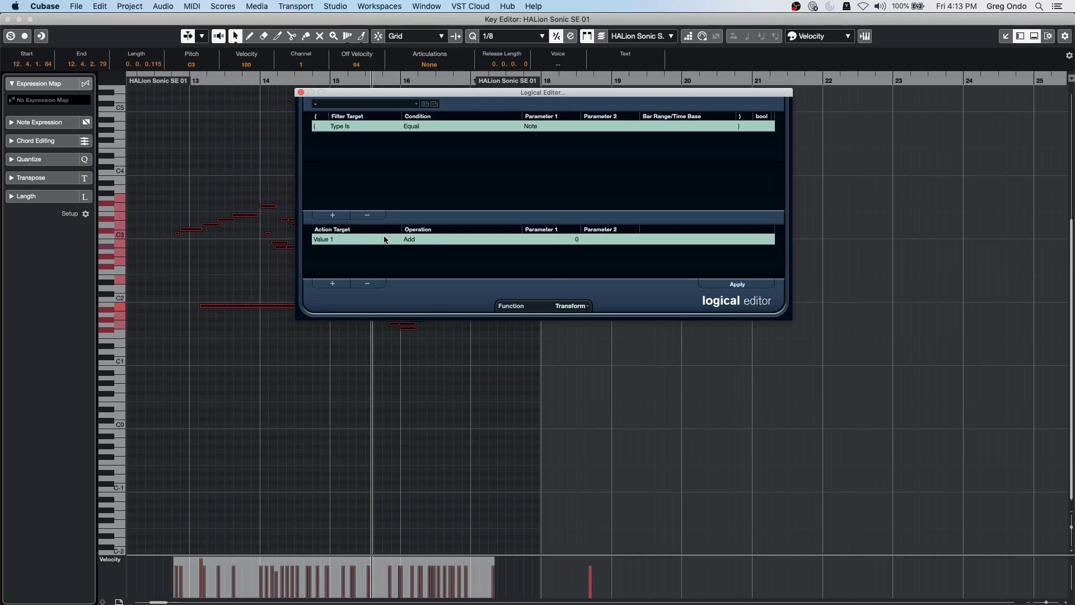
Step: Set the Logical Editor's Value 1 action to Transpose to Scale, D Major, and apply it to the selected notes
left_click(421, 239)
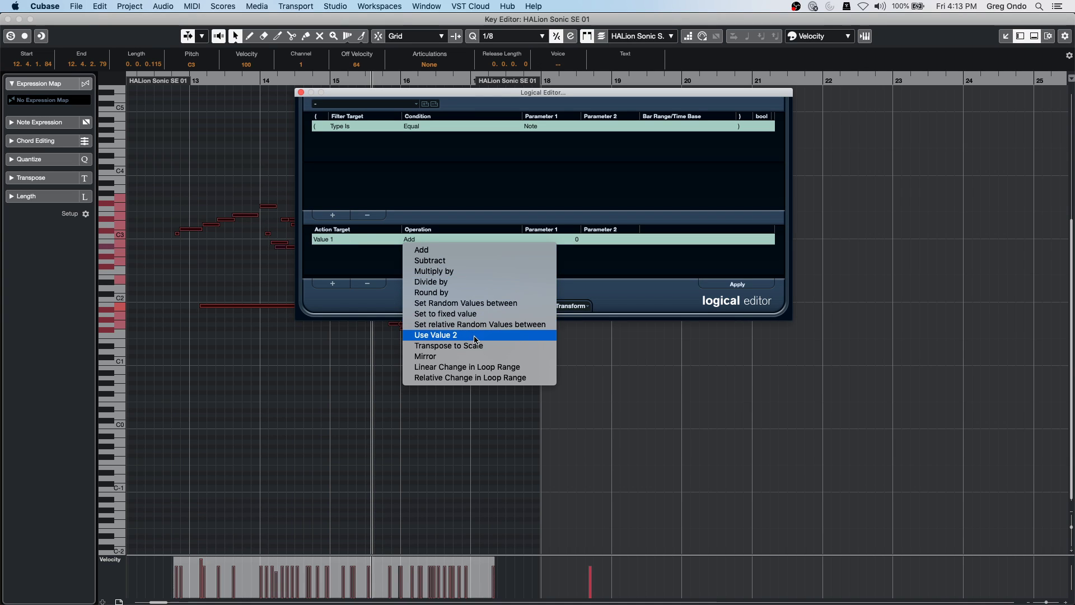
left_click(449, 345)
left_click(542, 240)
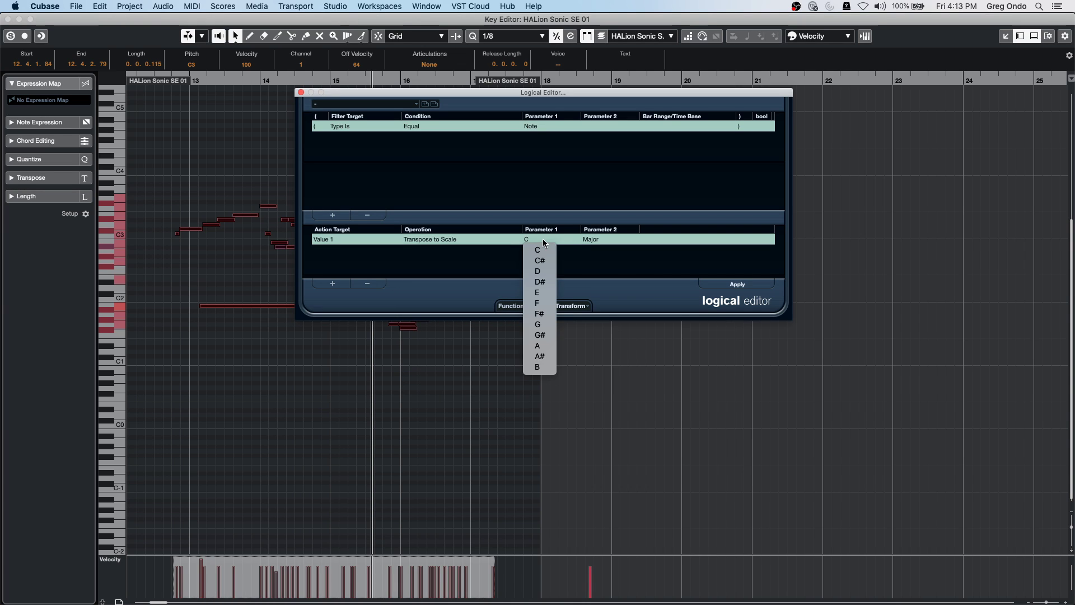
left_click(538, 271)
left_click_drag(409, 94, 638, 105)
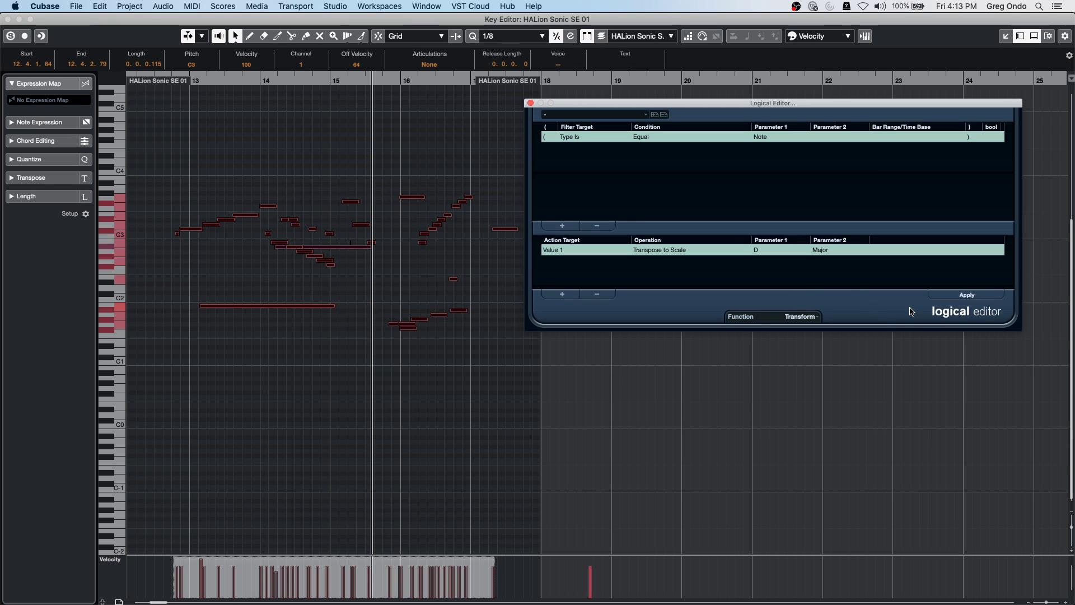
left_click(972, 296)
left_click(409, 415)
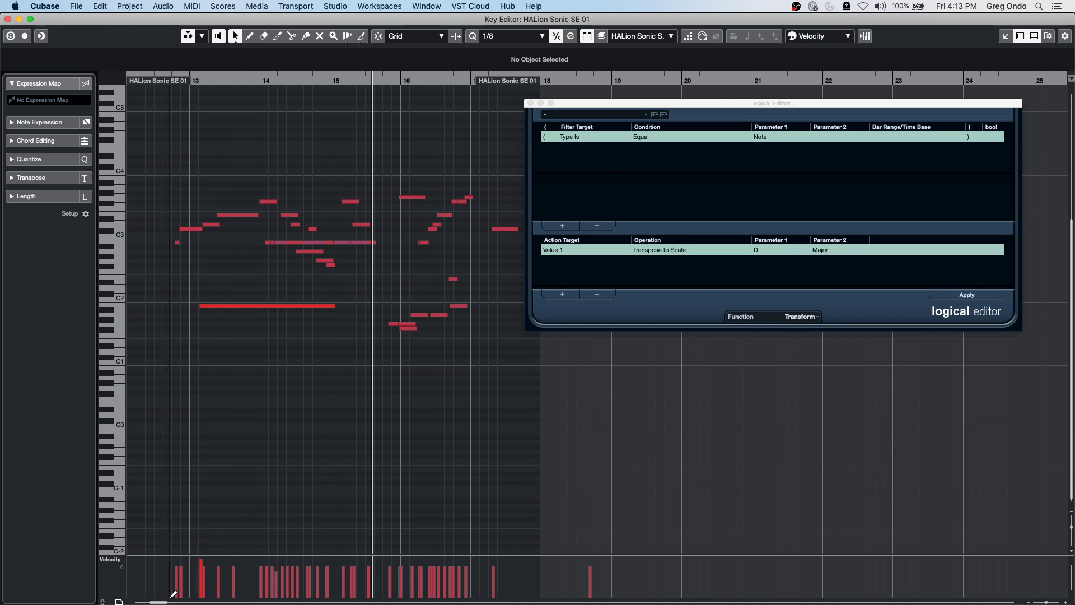
Step: Enlarge the velocity lane, select most of the part's notes and transpose them to the G Major scale
left_click_drag(229, 554, 257, 456)
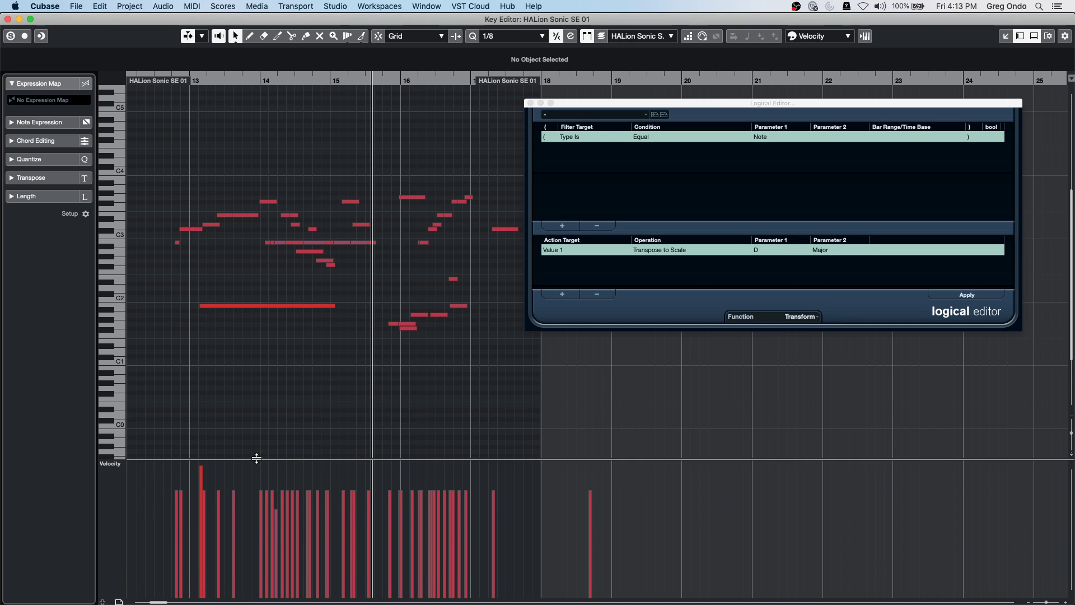
left_click_drag(215, 376, 515, 170)
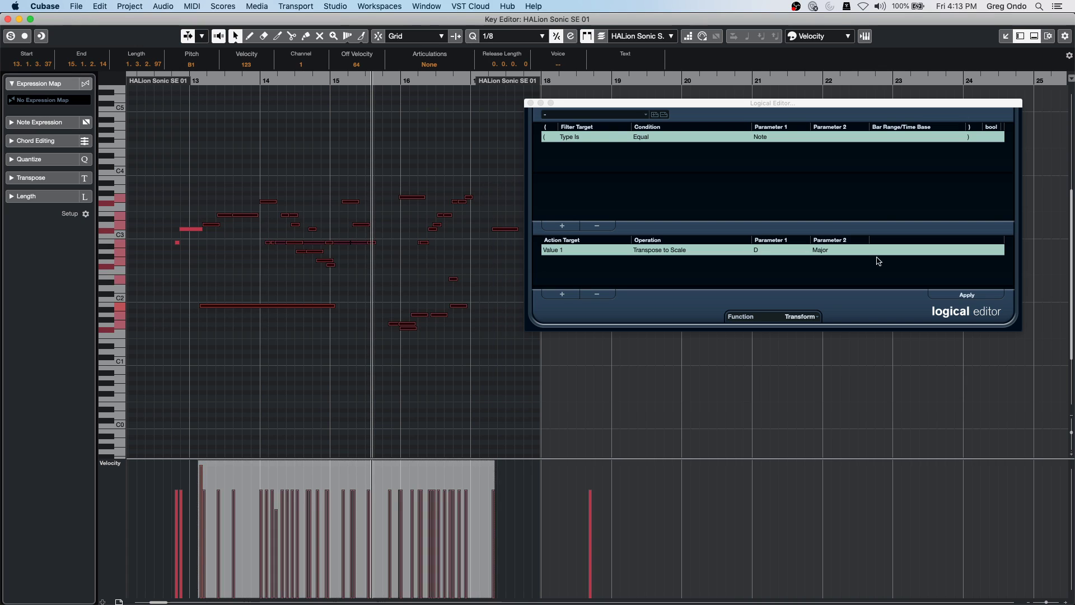
left_click(757, 249)
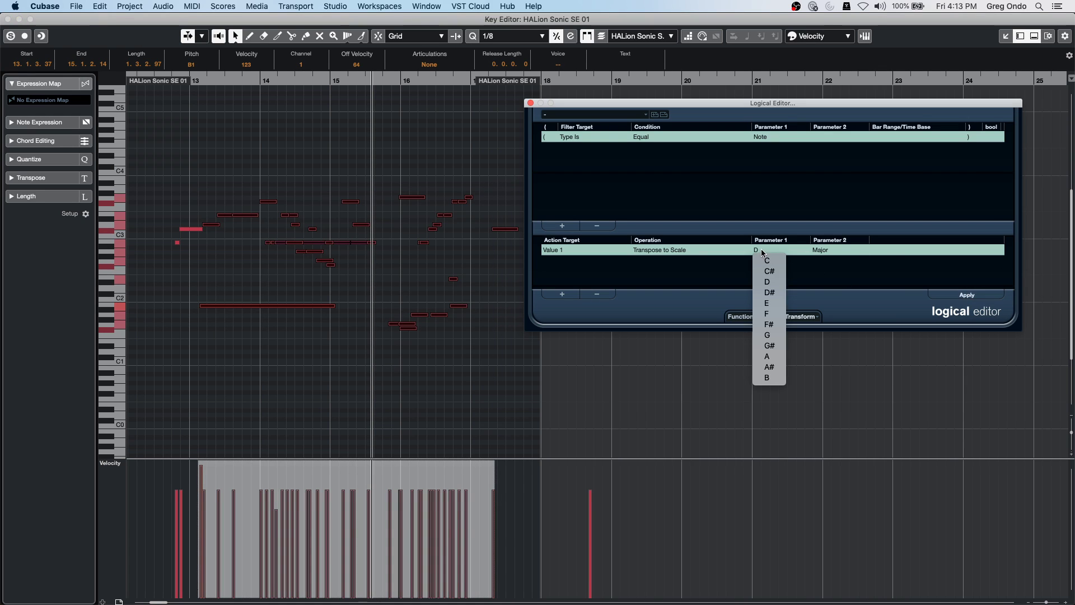
left_click(777, 336)
left_click(986, 295)
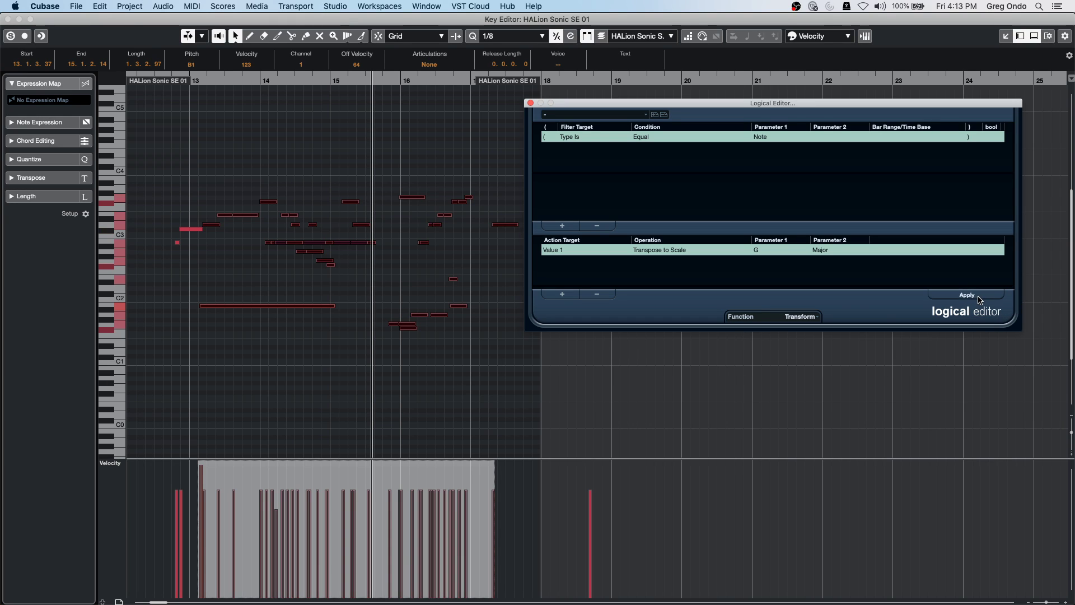
left_click(483, 400)
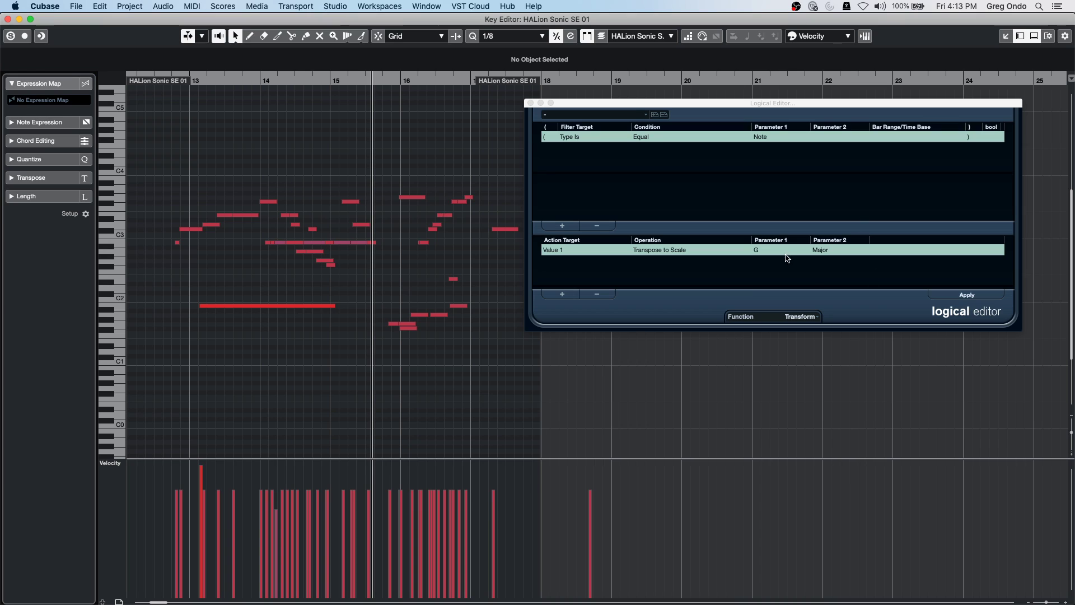
Step: Change the scale root to C and apply the C Major transposition to the notes
left_click(767, 250)
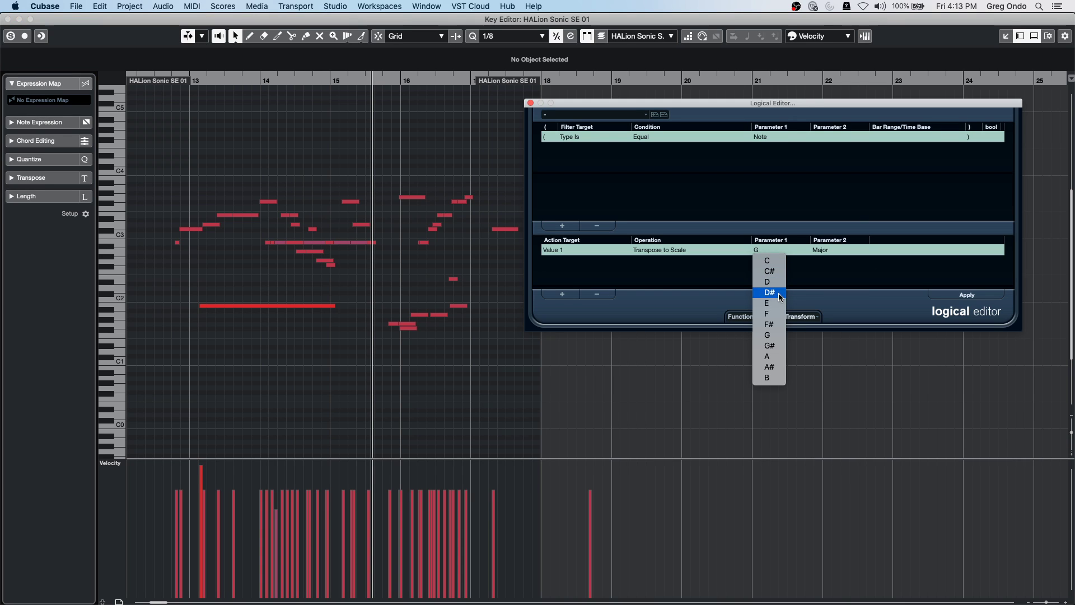
left_click(775, 260)
left_click(968, 295)
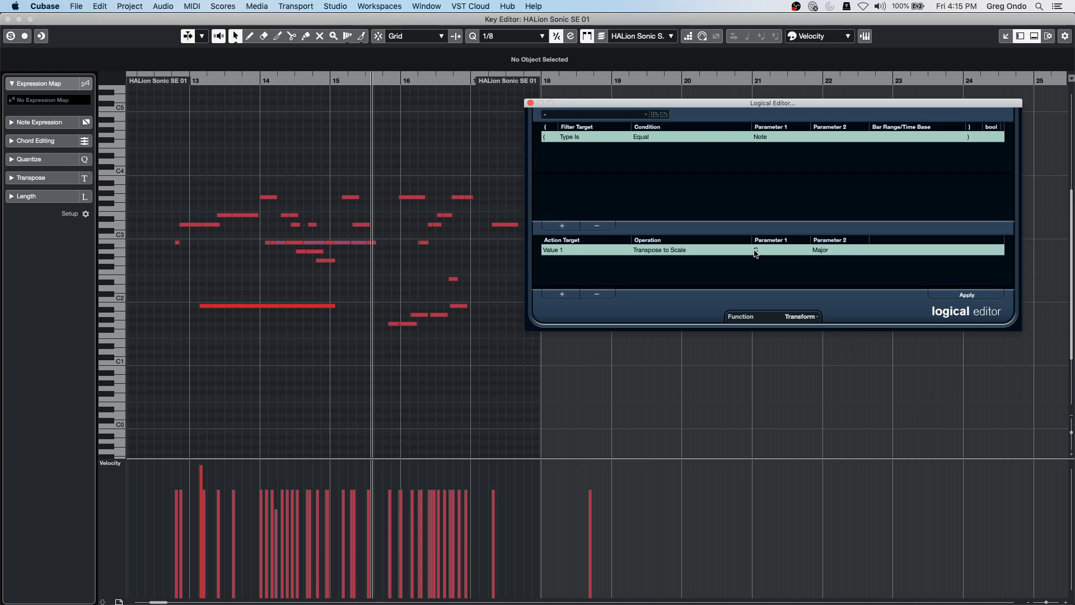
Step: Switch to the YouTube Studio live dashboard in the browser and start ending the stream
key("super+Tab")
key("super+Tab")
key("super+Tab")
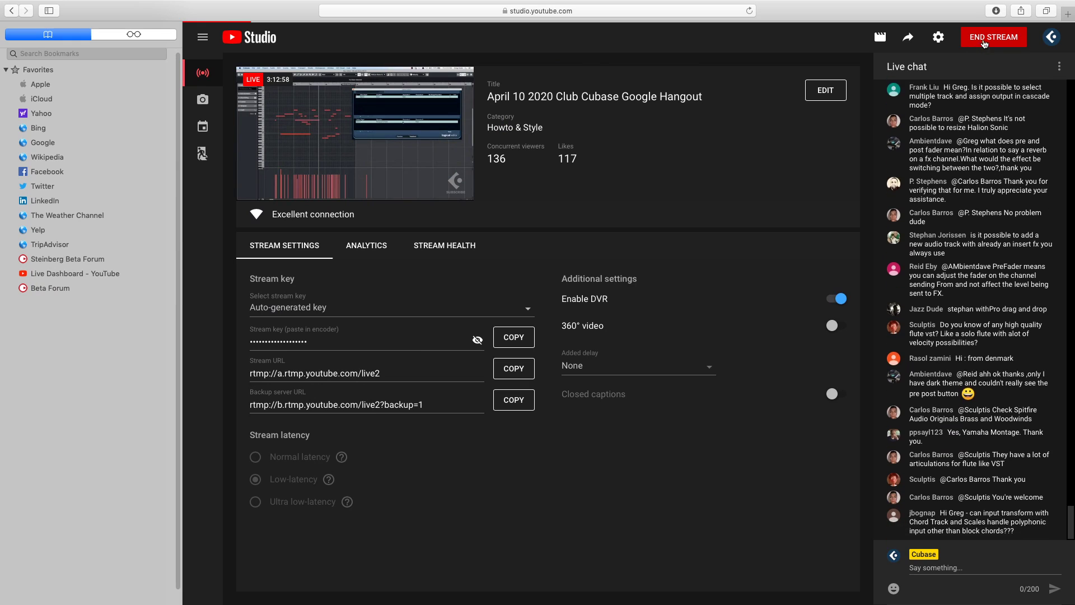
left_click(990, 38)
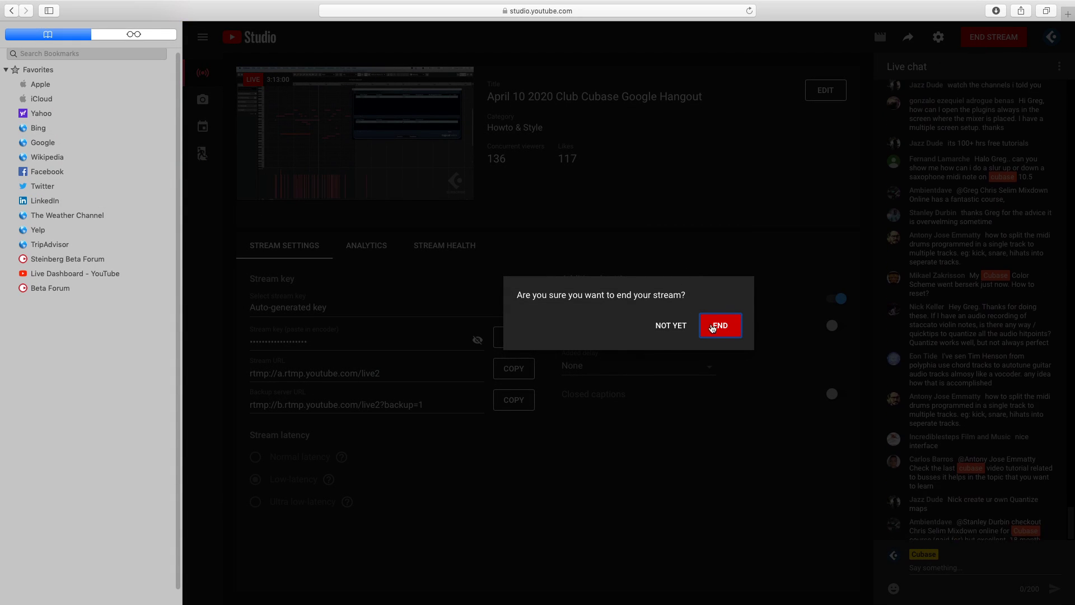